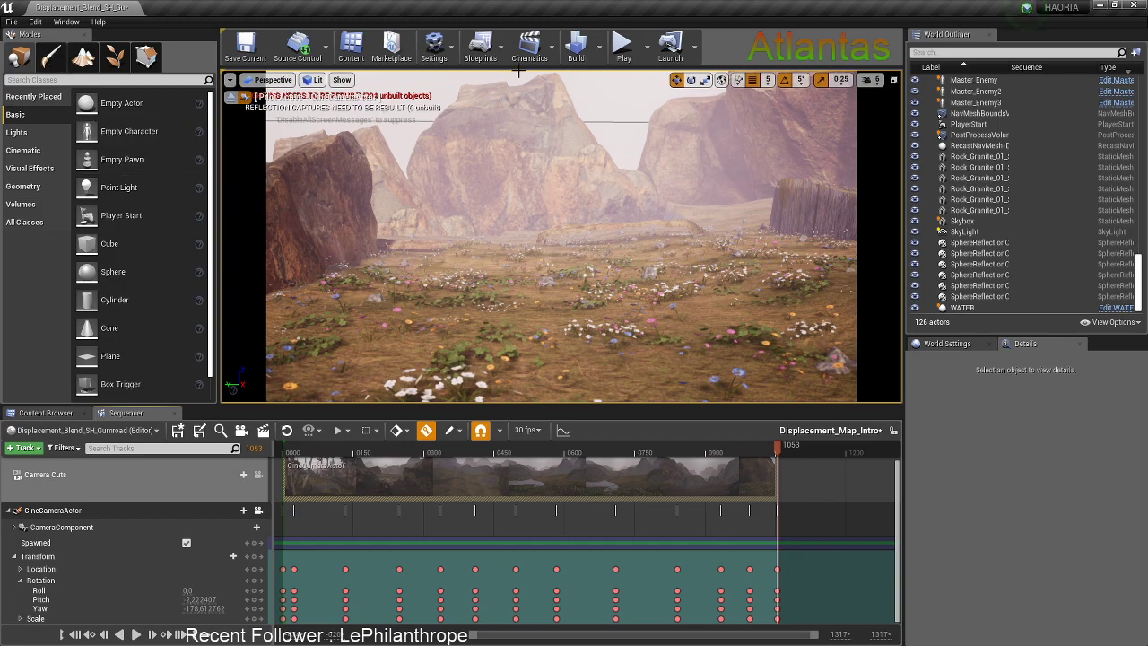
Open the Level Blueprint and add a Num 1 keyboard event in the empty area above Event BeginPlay
{"action": "left_click", "coordinate": [495, 50]}
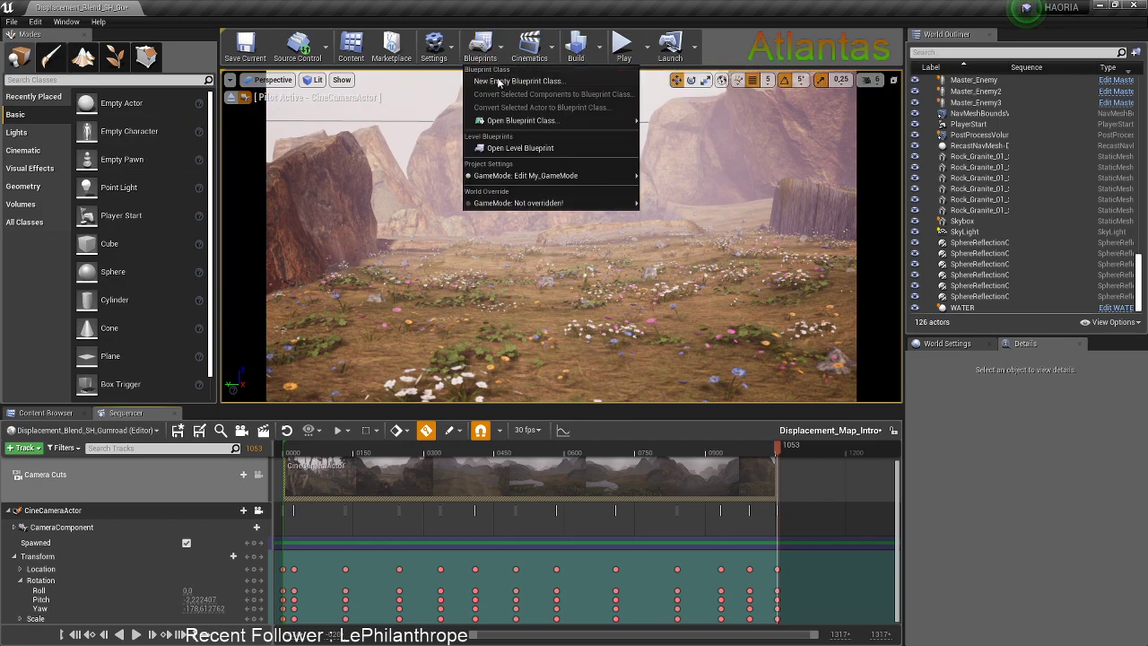
{"action": "left_click", "coordinate": [516, 148]}
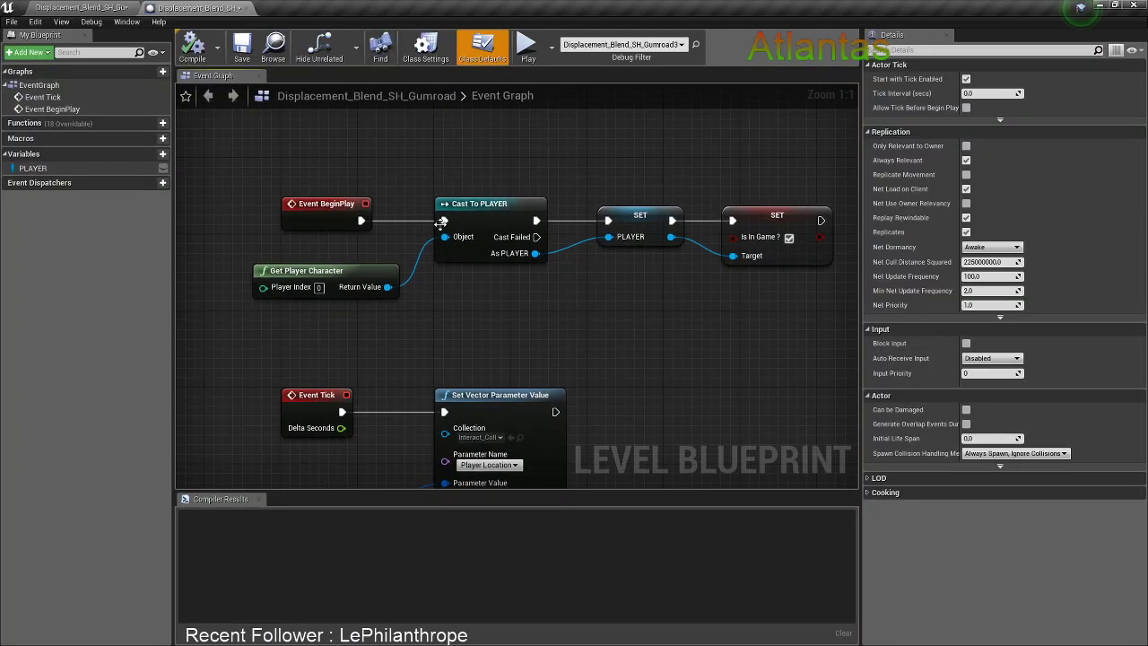
{"action": "scroll", "coordinate": [452, 254], "scroll_direction": "down", "scroll_amount": 3}
{"action": "right_click_drag", "start_coordinate": [526, 361], "coordinate": [646, 499]}
{"action": "right_click", "coordinate": [602, 225]}
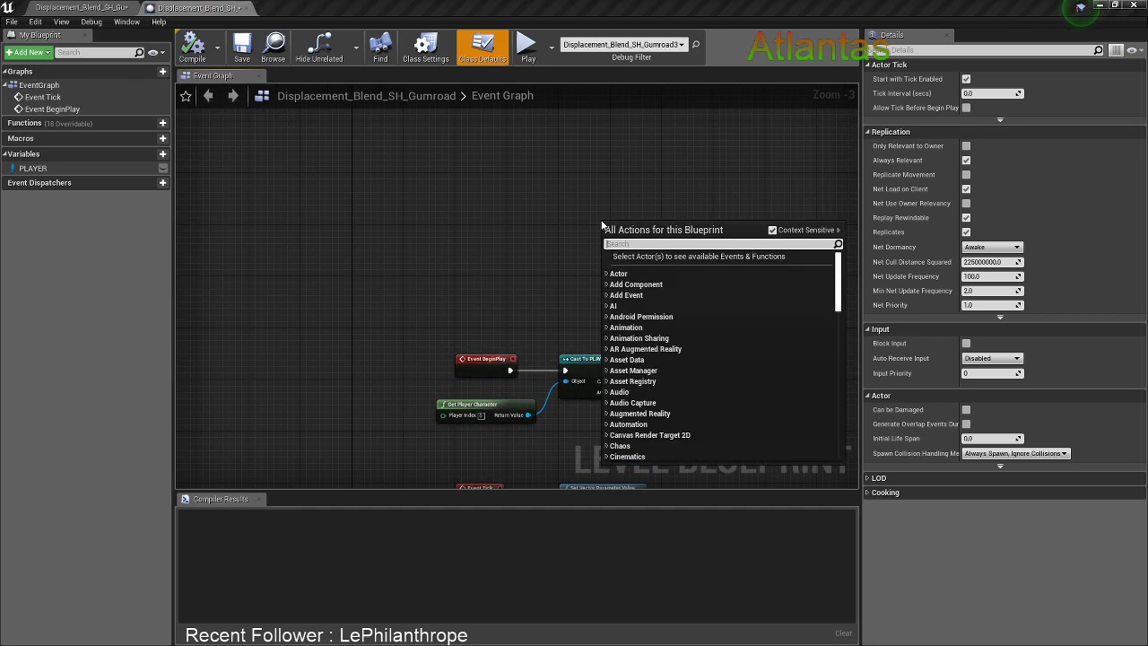
{"action": "type", "text": "1 num"}
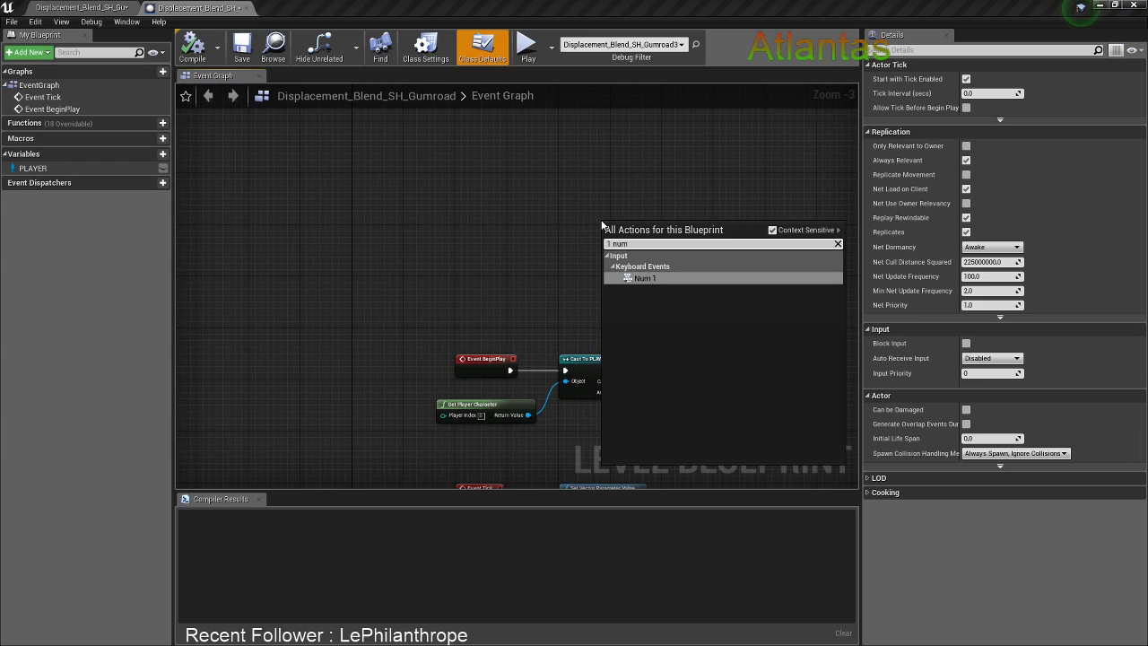
{"action": "left_click", "coordinate": [636, 279]}
{"action": "scroll", "coordinate": [623, 222], "scroll_direction": "up", "scroll_amount": 1}
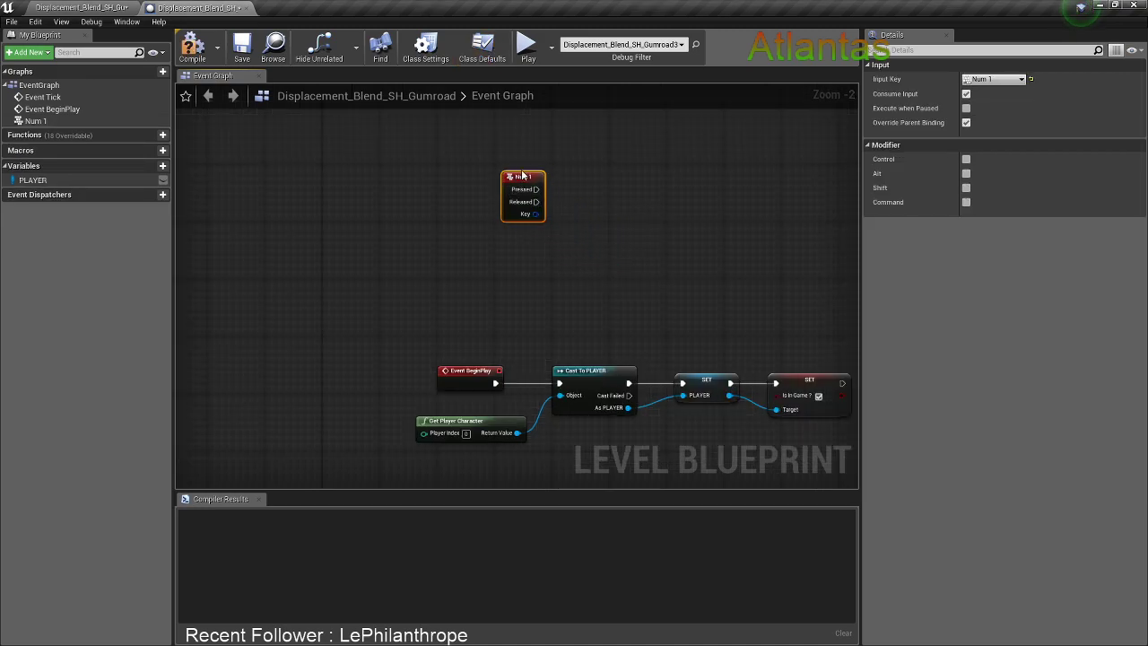
Add a Num 2 keyboard event and place it directly below the Num 1 event
{"action": "scroll", "coordinate": [584, 231], "scroll_direction": "up", "scroll_amount": 2}
{"action": "right_click", "coordinate": [583, 235]}
{"action": "type", "text": "2 num"}
{"action": "left_click", "coordinate": [623, 290]}
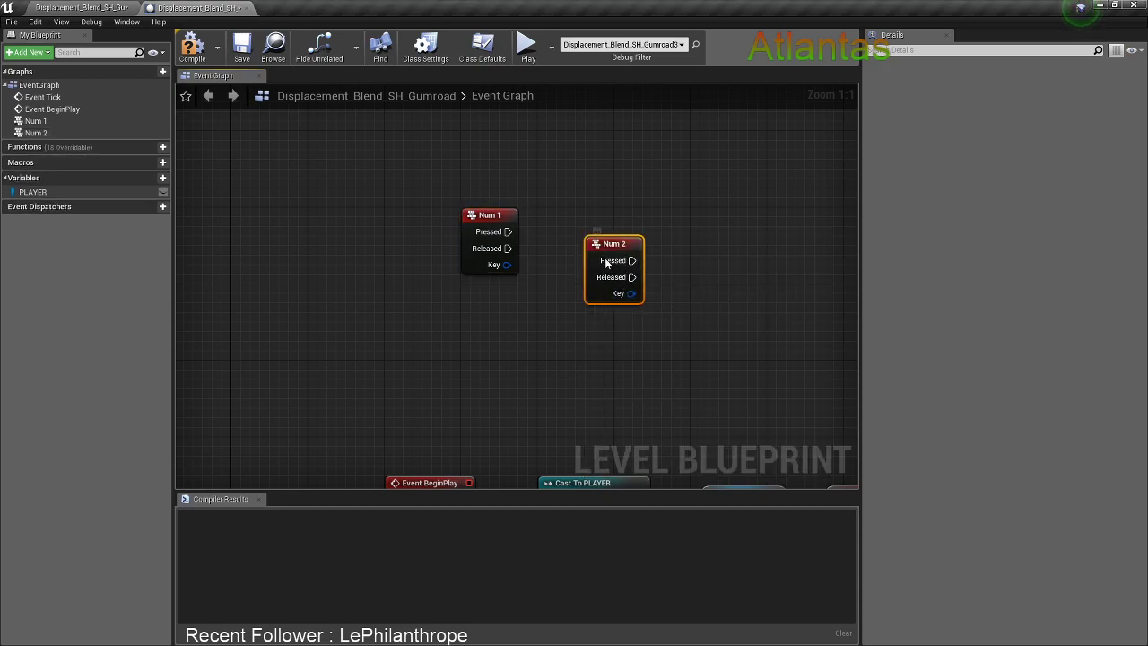
{"action": "left_click_drag", "start_coordinate": [617, 256], "coordinate": [493, 305]}
Add a Create Level Sequence Player node driven by Num 1 Pressed, with Displacement_Map_Intro as its level sequence
{"action": "left_click_drag", "start_coordinate": [566, 242], "coordinate": [566, 241]}
{"action": "type", "text": "cr"}
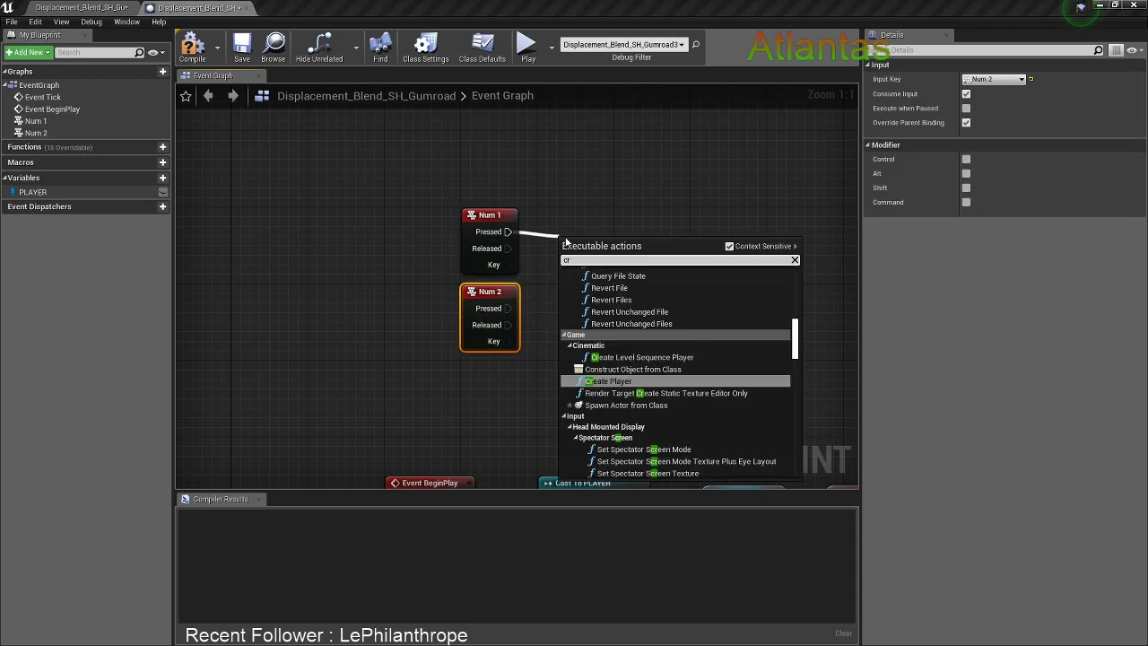
{"action": "type", "text": "eate cin"}
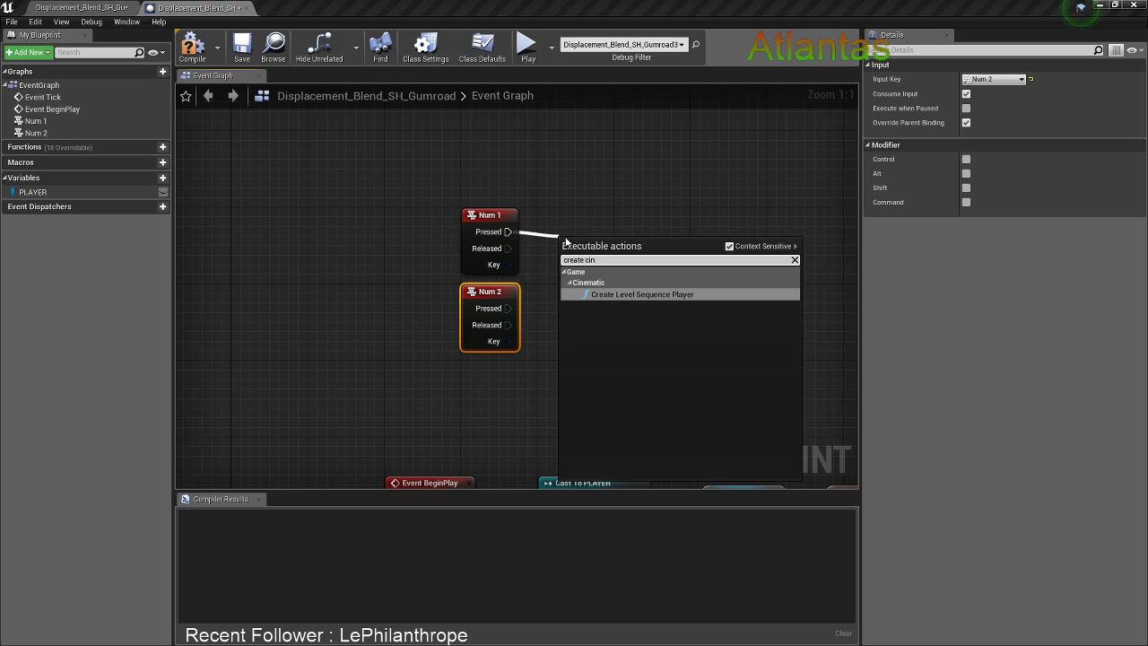
{"action": "key", "text": "Return"}
{"action": "right_click_drag", "start_coordinate": [638, 236], "coordinate": [551, 256]}
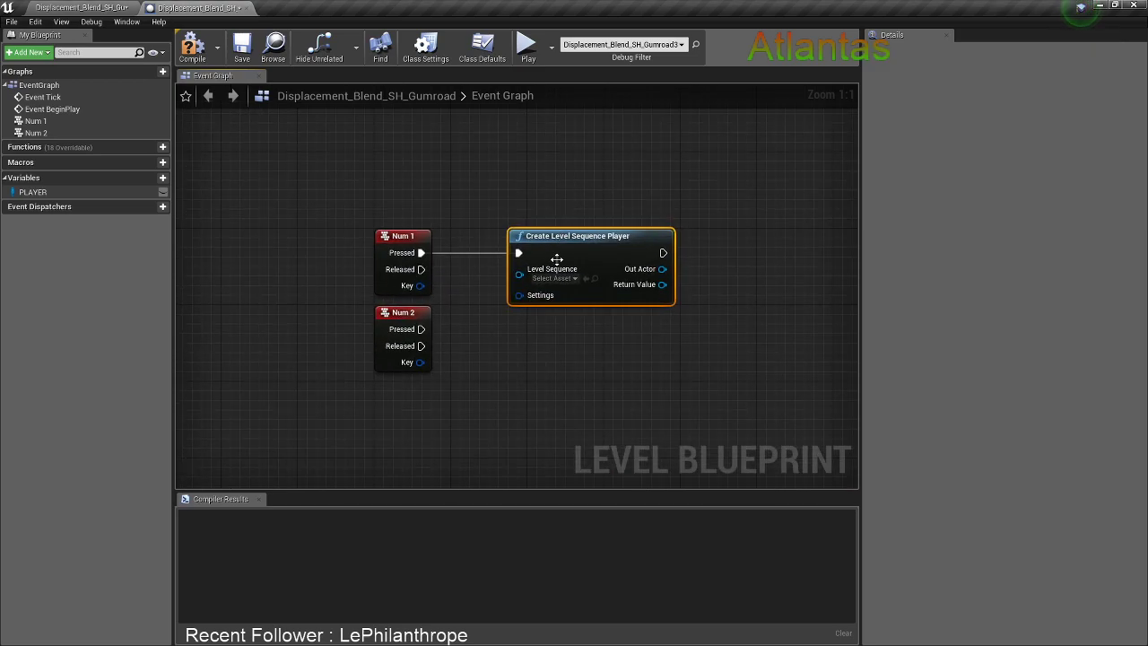
{"action": "left_click", "coordinate": [554, 278]}
{"action": "type", "text": "d"}
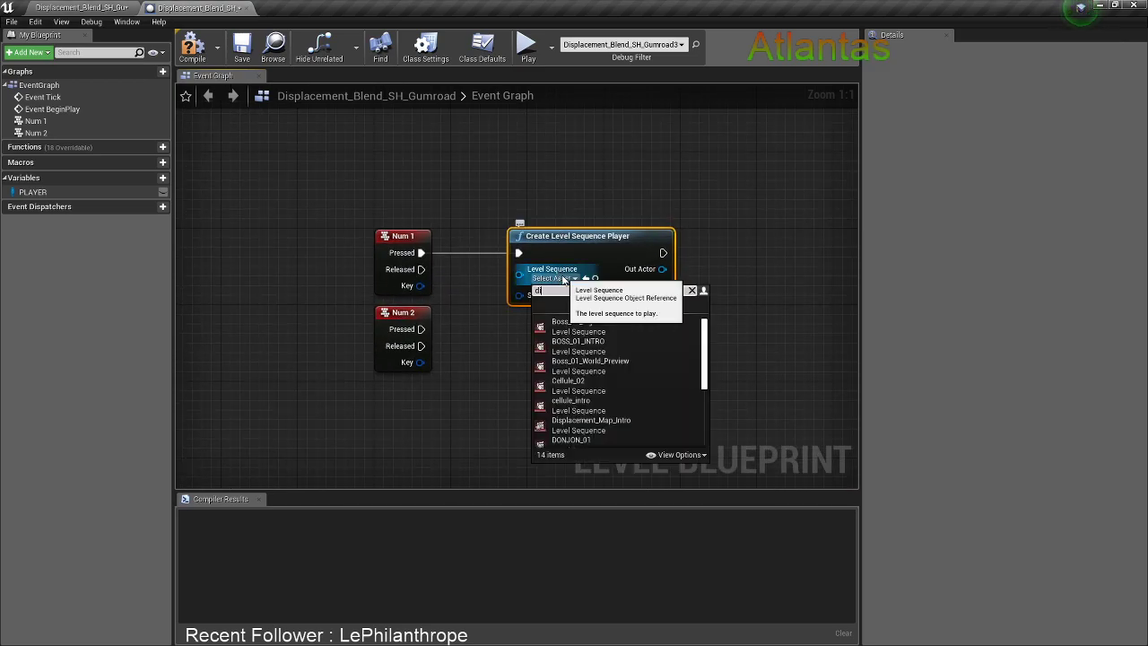
{"action": "type", "text": "isp"}
{"action": "left_click", "coordinate": [578, 326]}
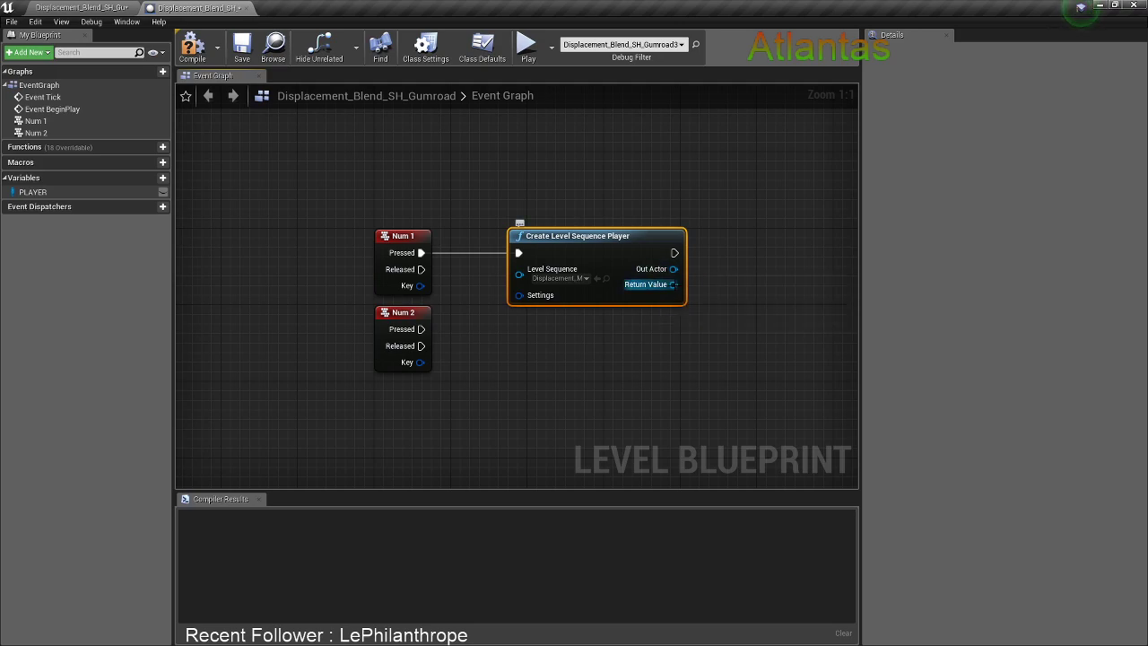
Add a Play node that targets the Return Value of the Create Level Sequence Player node
{"action": "left_click_drag", "start_coordinate": [672, 285], "coordinate": [703, 278]}
{"action": "type", "text": "play"}
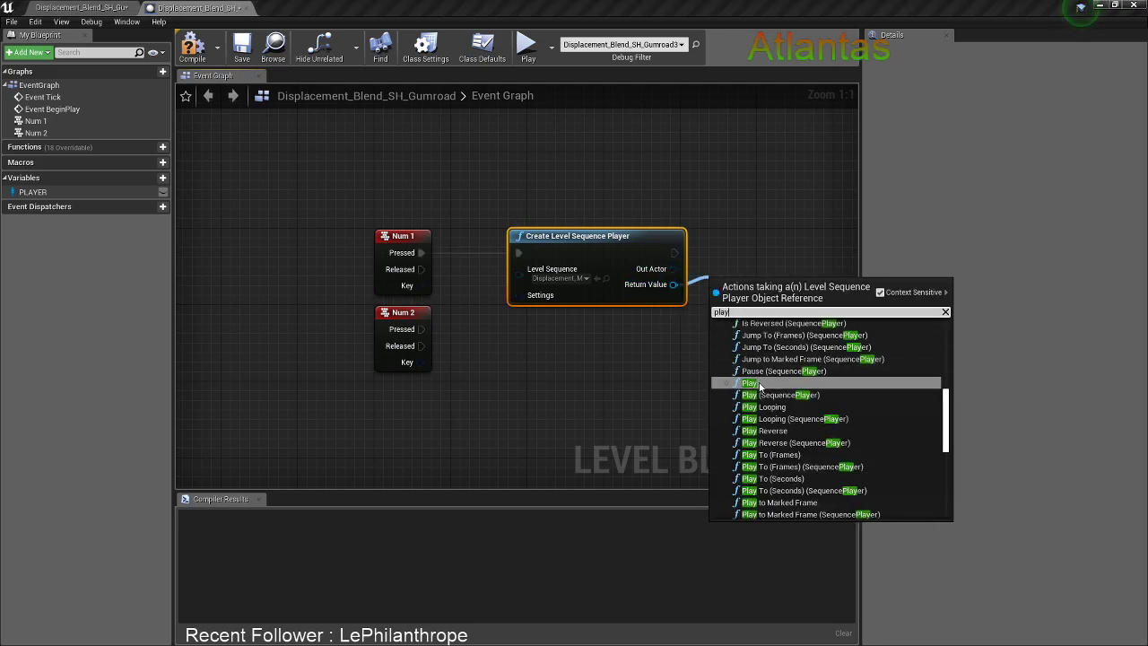
{"action": "left_click", "coordinate": [760, 385]}
{"action": "right_click_drag", "start_coordinate": [724, 313], "coordinate": [689, 309]}
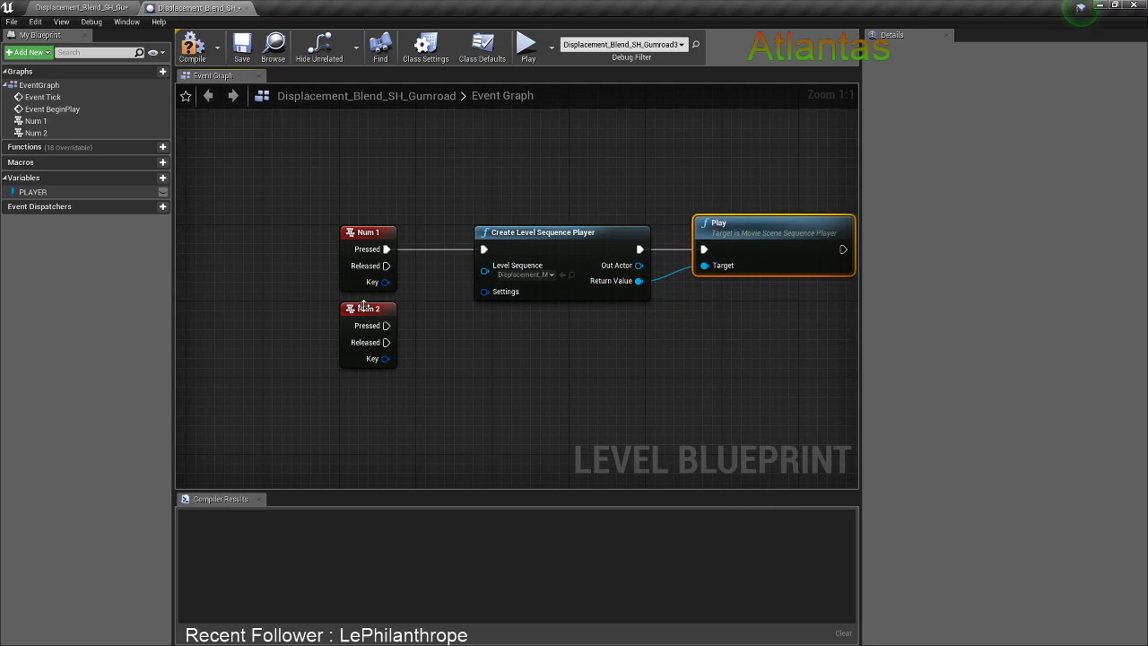
Add a Stop node targeting the level sequence player, trigger it from Num 2 Pressed, and compile the blueprint
{"action": "left_click_drag", "start_coordinate": [363, 306], "coordinate": [382, 323]}
{"action": "left_click_drag", "start_coordinate": [638, 281], "coordinate": [655, 289]}
{"action": "type", "text": "stop"}
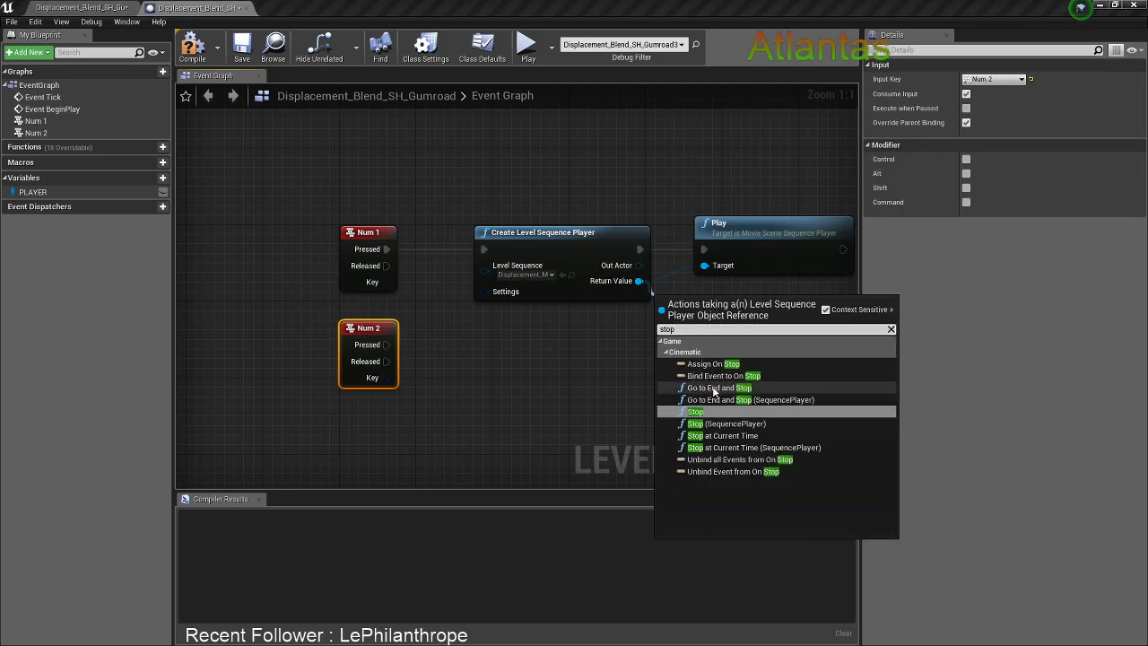
{"action": "left_click", "coordinate": [712, 417]}
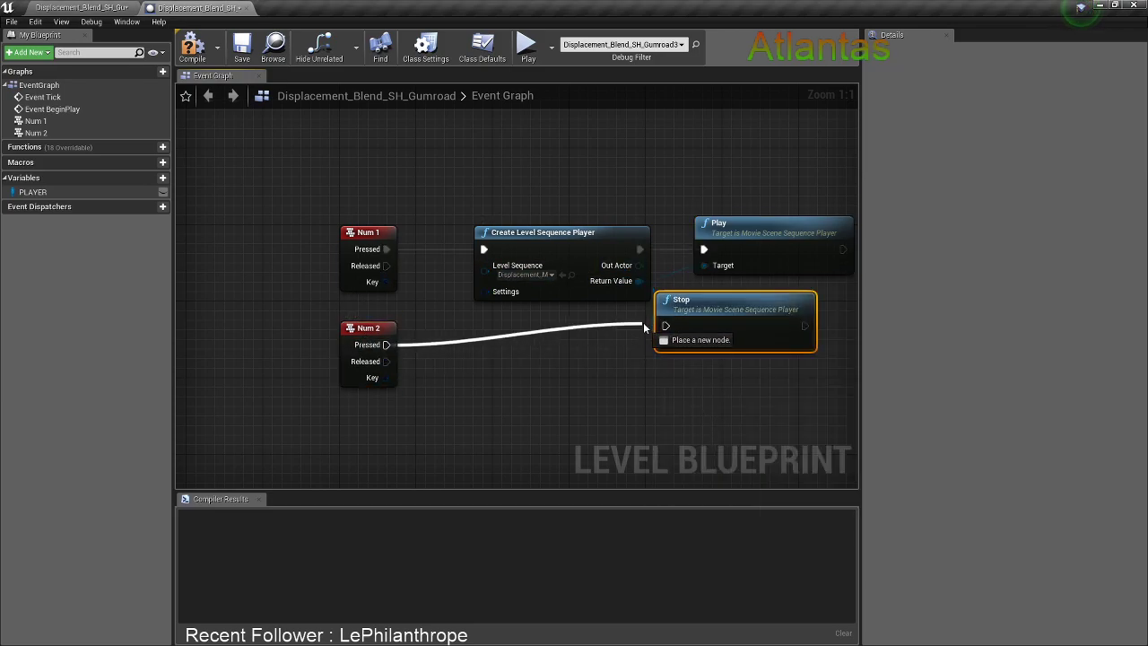
{"action": "left_click_drag", "start_coordinate": [667, 330], "coordinate": [668, 328]}
{"action": "left_click_drag", "start_coordinate": [709, 308], "coordinate": [726, 328]}
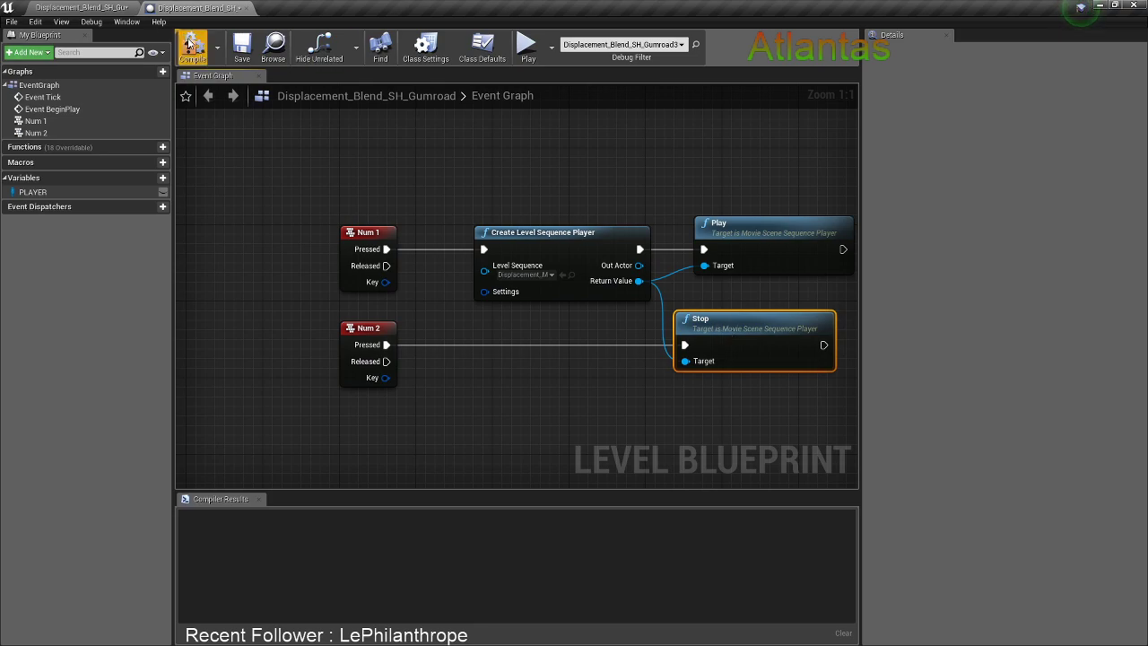
{"action": "key", "text": "F7"}
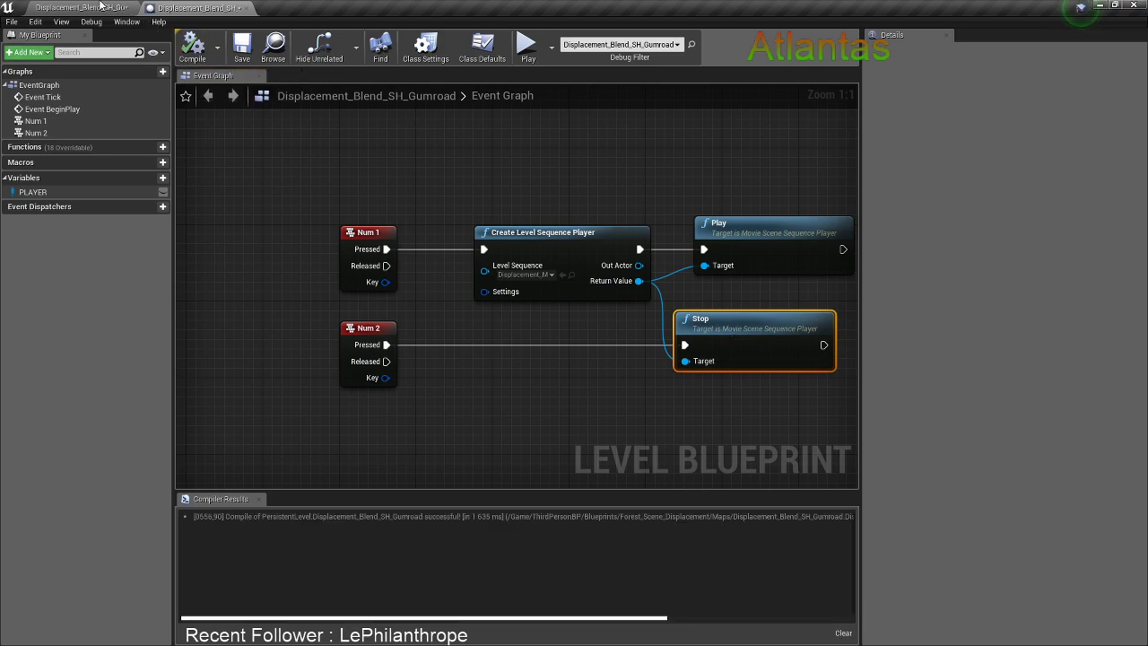
Return to the level editor and test the level in a full-screen play session, ending it when done
{"action": "left_click", "coordinate": [102, 6]}
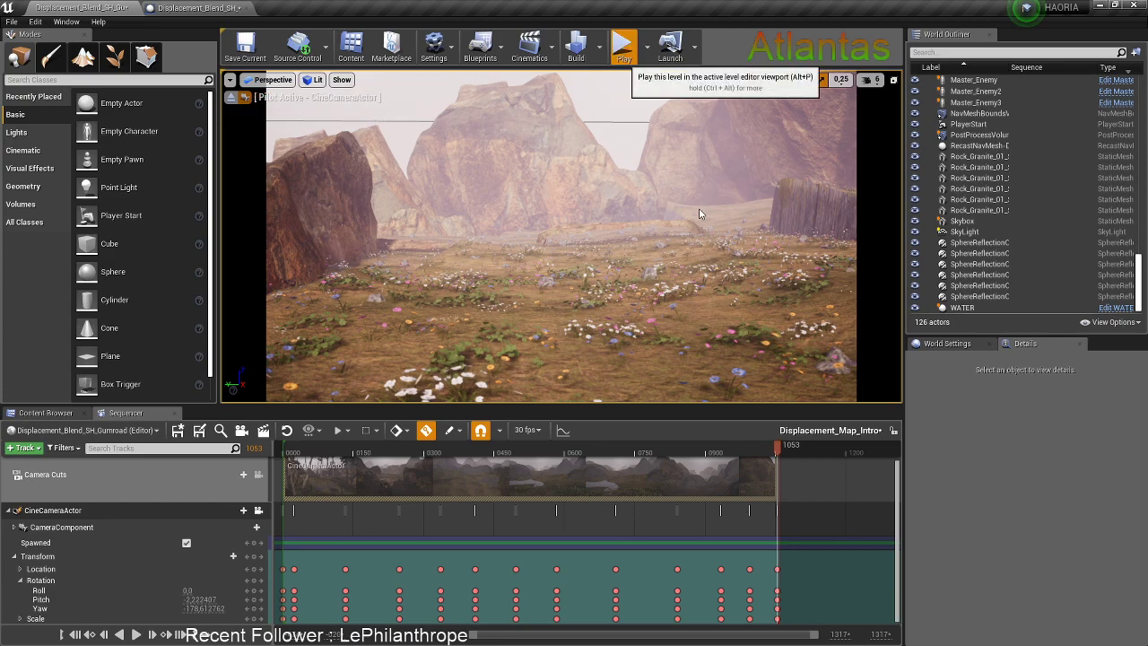
{"action": "left_click", "coordinate": [623, 47]}
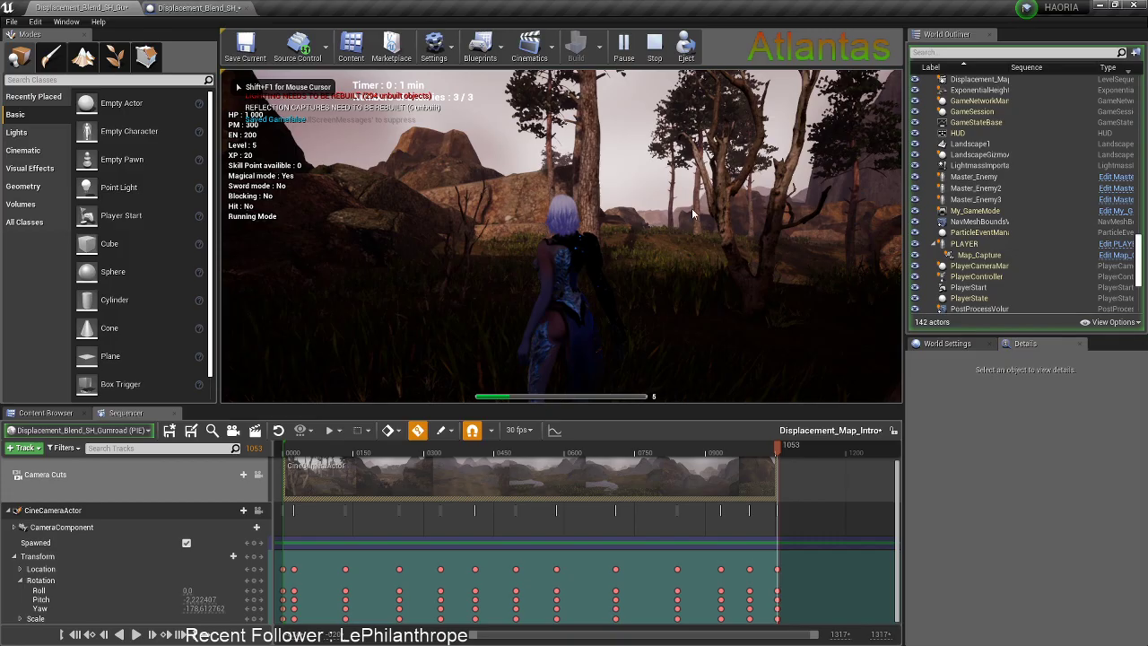
{"action": "key", "text": "F11"}
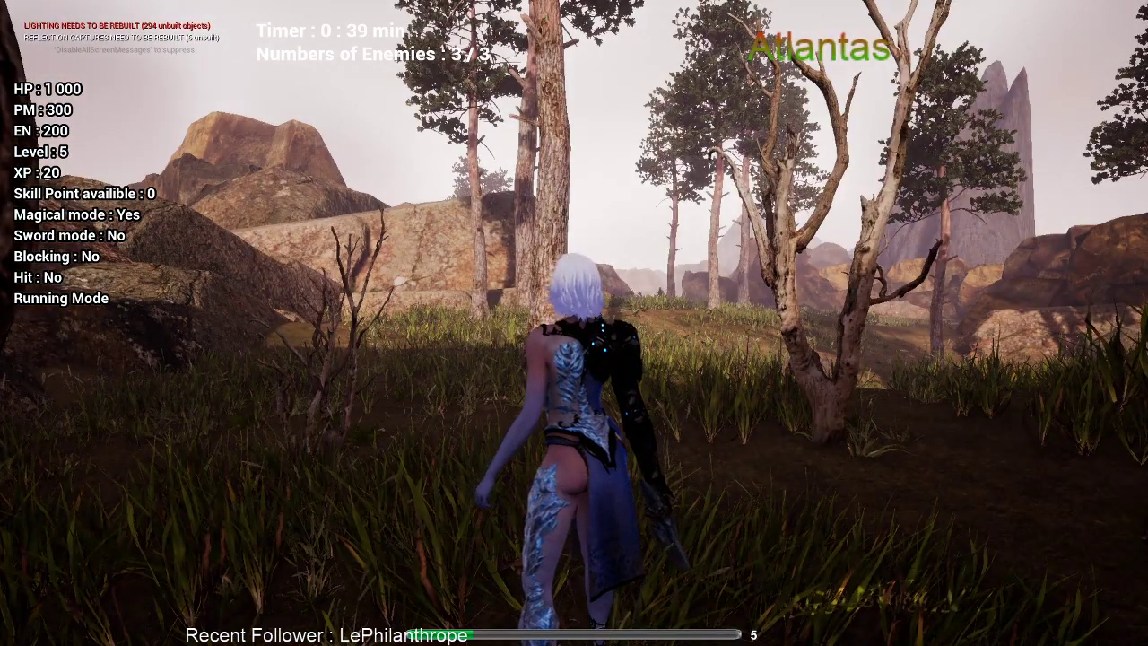
{"action": "key", "text": "F11"}
{"action": "key", "text": "Escape"}
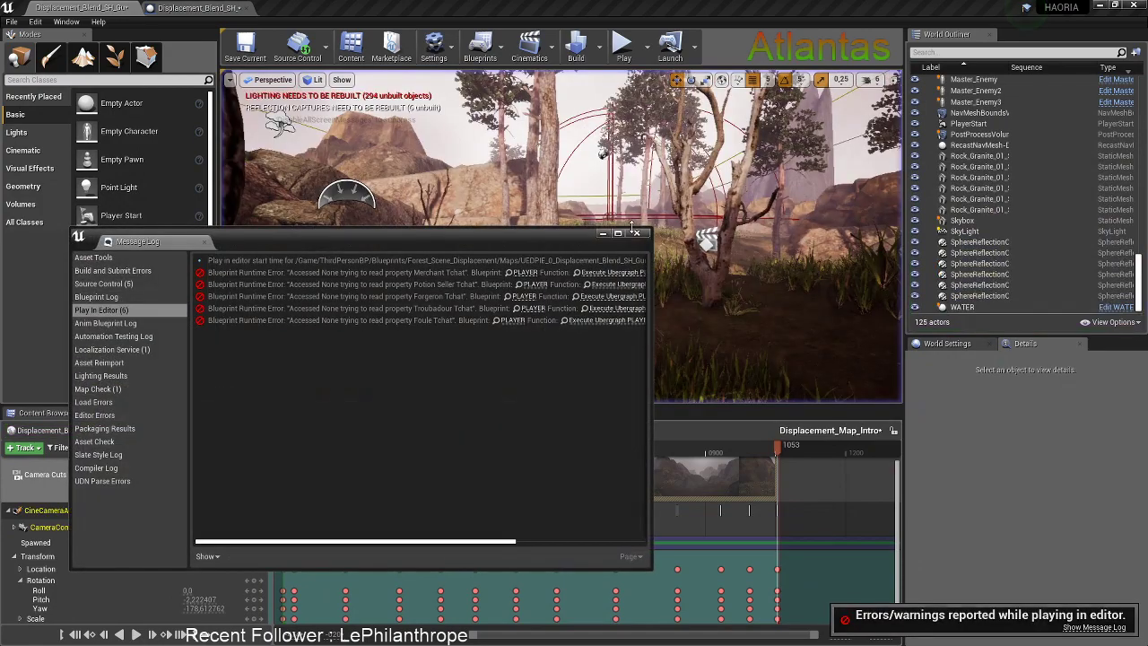
Pilot the CineCameraActor and set its yaw to about 180.43 degrees on the last keyframe at frame 1053
{"action": "left_click", "coordinate": [752, 569]}
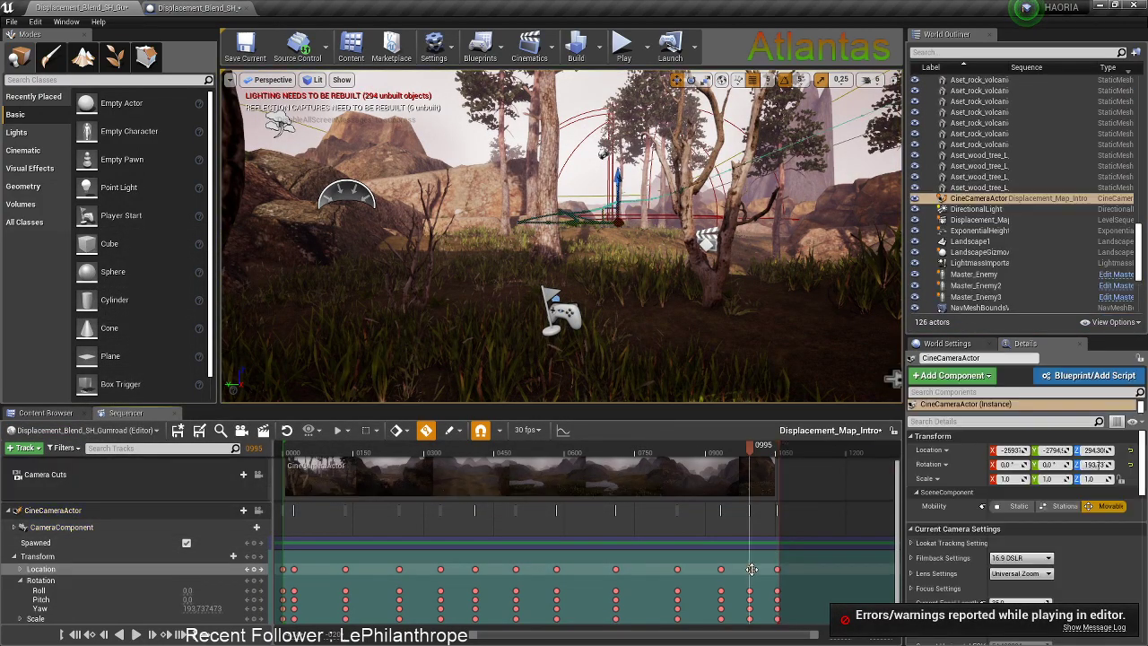
{"action": "left_click", "coordinate": [259, 509]}
{"action": "left_click_drag", "start_coordinate": [743, 455], "coordinate": [767, 455]}
{"action": "left_click", "coordinate": [777, 570]}
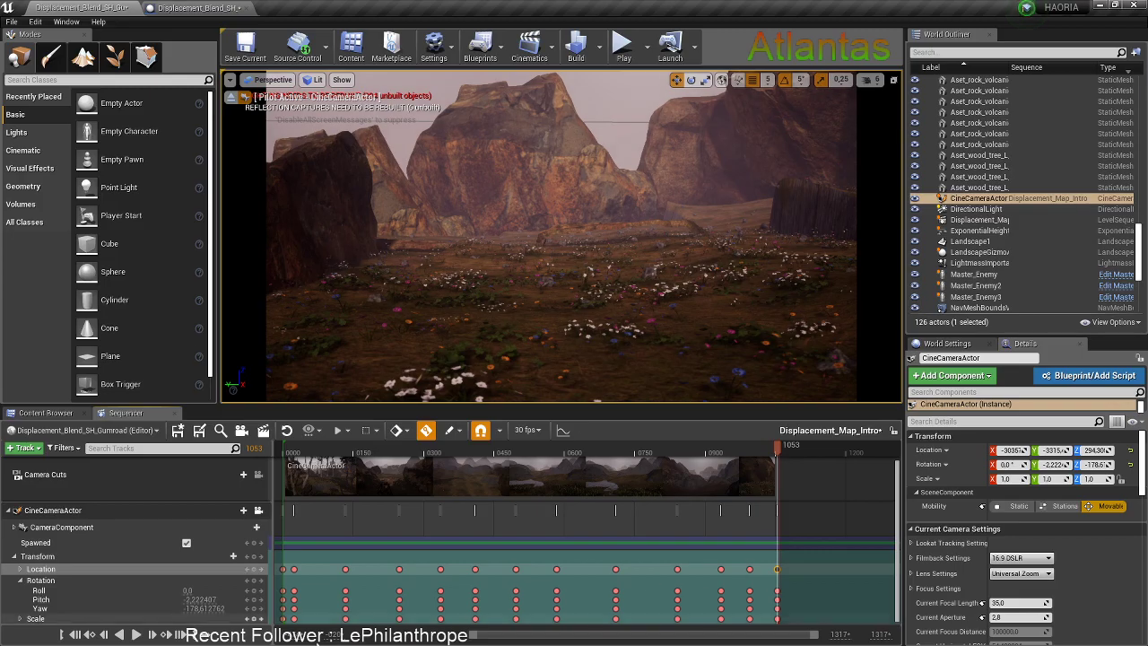
{"action": "left_click_drag", "start_coordinate": [203, 609], "coordinate": [347, 608]}
{"action": "right_click_drag", "start_coordinate": [562, 235], "coordinate": [681, 235]}
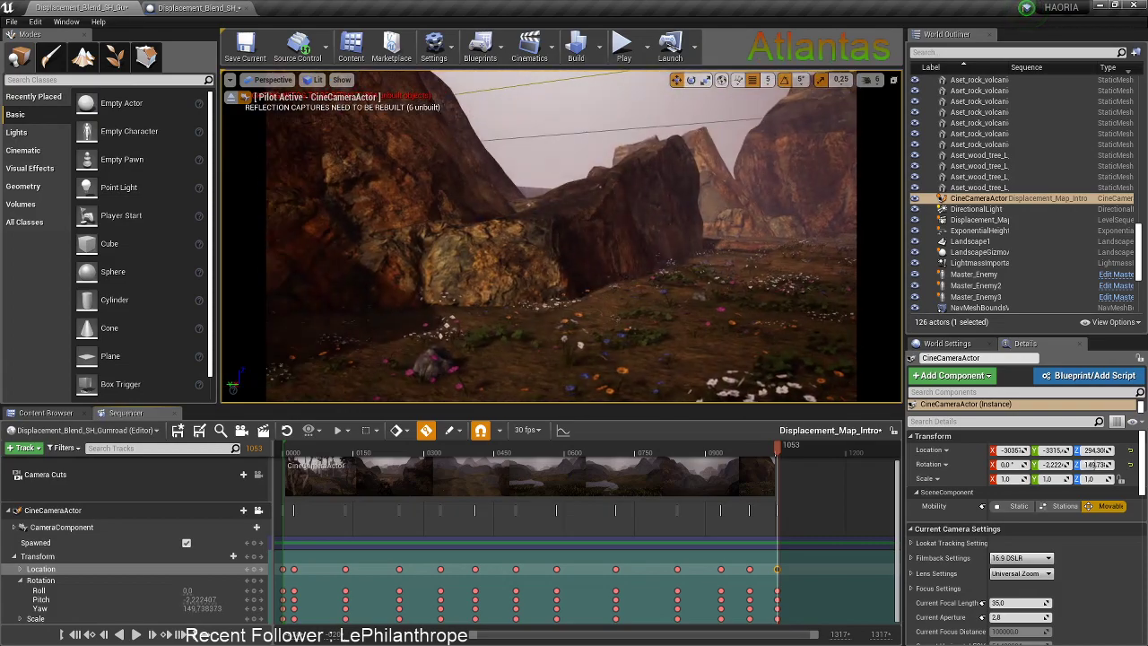
{"action": "left_click_drag", "start_coordinate": [1098, 465], "coordinate": [1134, 464]}
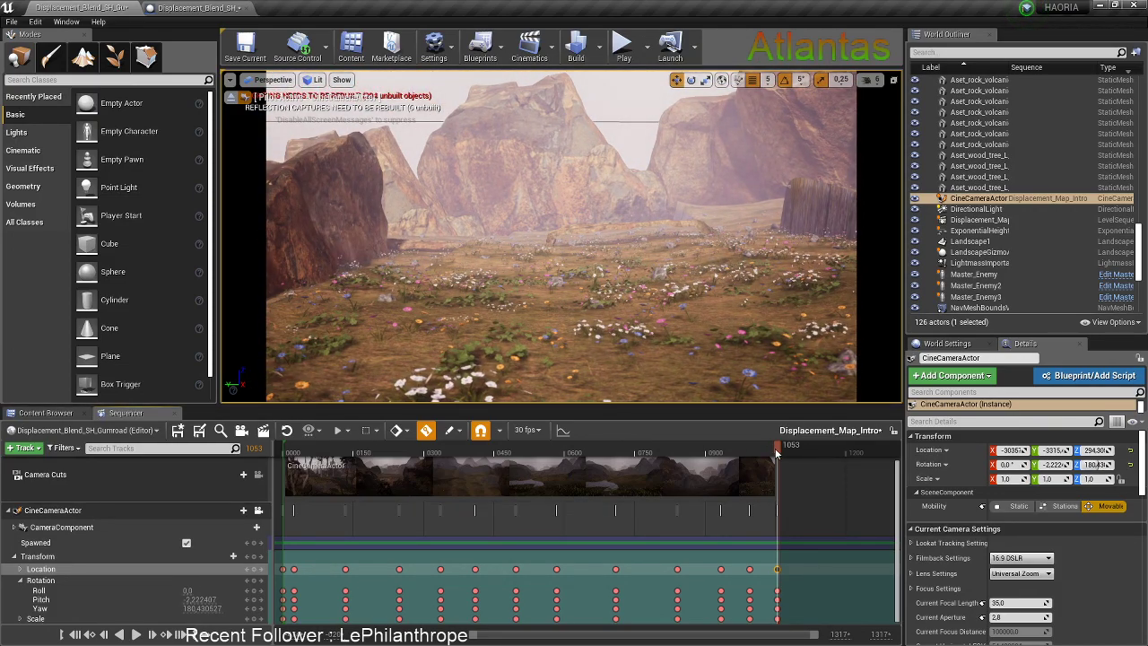
{"action": "left_click_drag", "start_coordinate": [753, 462], "coordinate": [768, 459]}
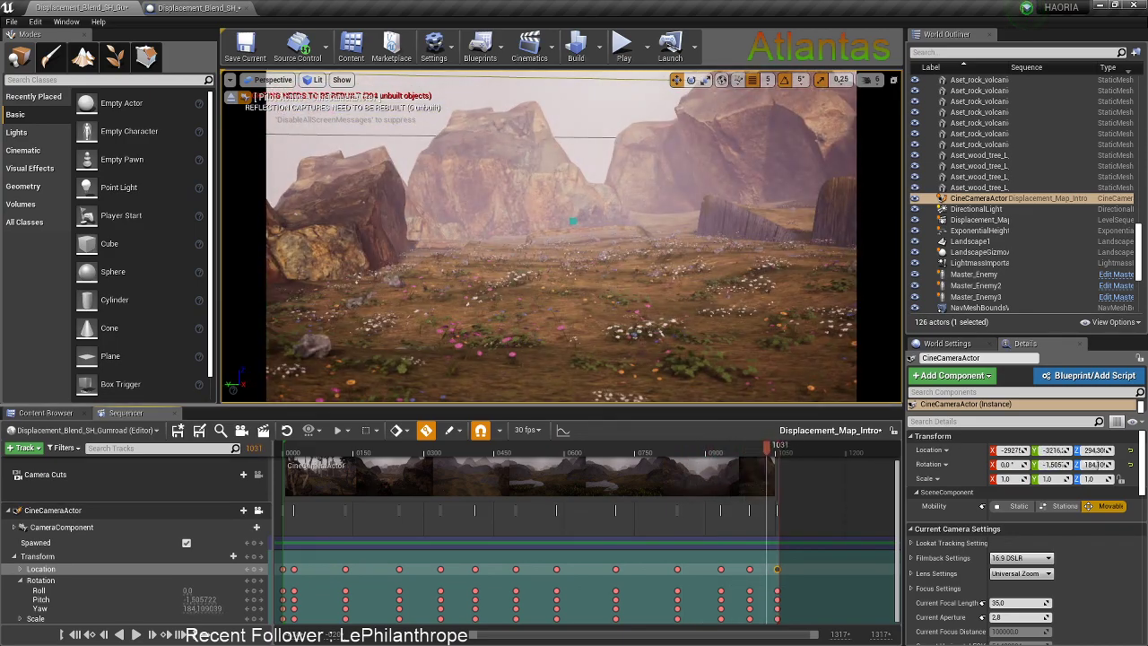
Switch from the Sequencer to the Content Browser, enlarge the viewport, and close the Sequencer
{"action": "left_click", "coordinate": [45, 413]}
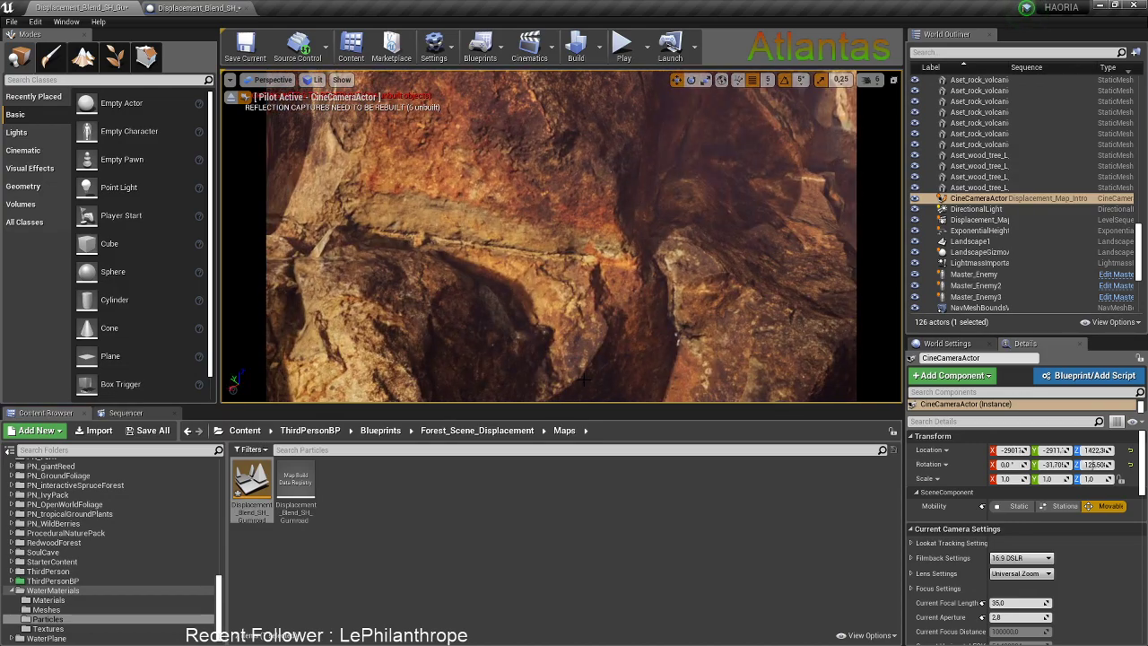
{"action": "left_click_drag", "start_coordinate": [584, 404], "coordinate": [584, 478]}
{"action": "left_click", "coordinate": [574, 395]}
{"action": "right_click_drag", "start_coordinate": [574, 395], "coordinate": [305, 377]}
{"action": "key", "text": "Escape"}
{"action": "left_click", "coordinate": [574, 287]}
{"action": "right_click_drag", "start_coordinate": [574, 287], "coordinate": [334, 237]}
{"action": "left_click", "coordinate": [539, 147]}
{"action": "right_click_drag", "start_coordinate": [542, 140], "coordinate": [507, 130]}
{"action": "key", "text": "Escape"}
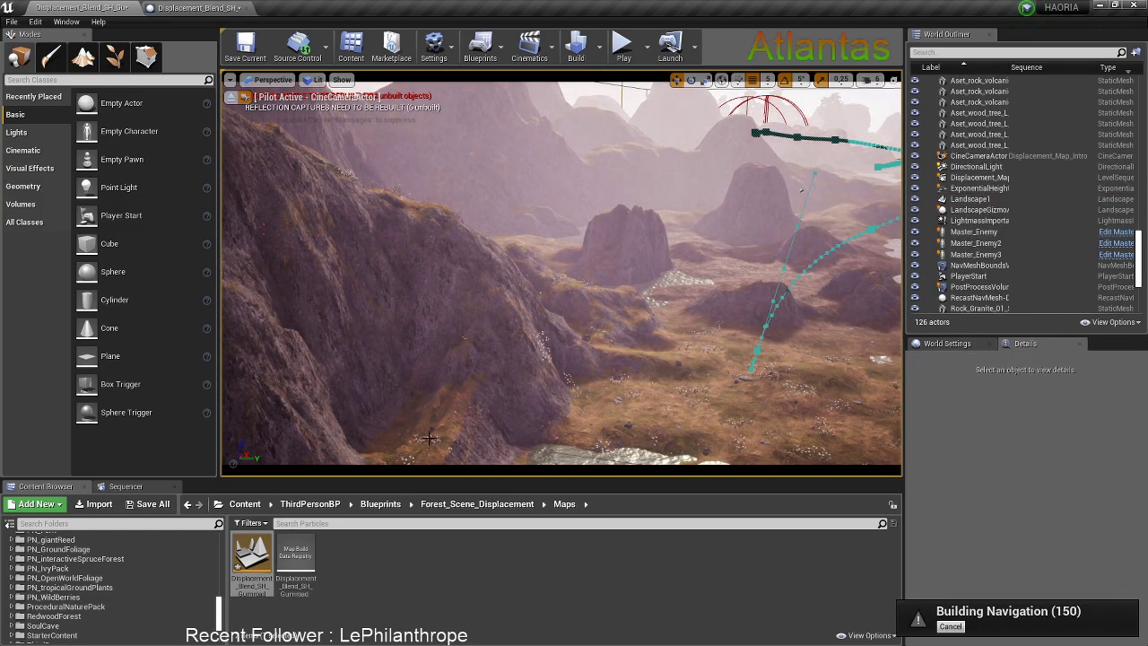
{"action": "left_click", "coordinate": [175, 487]}
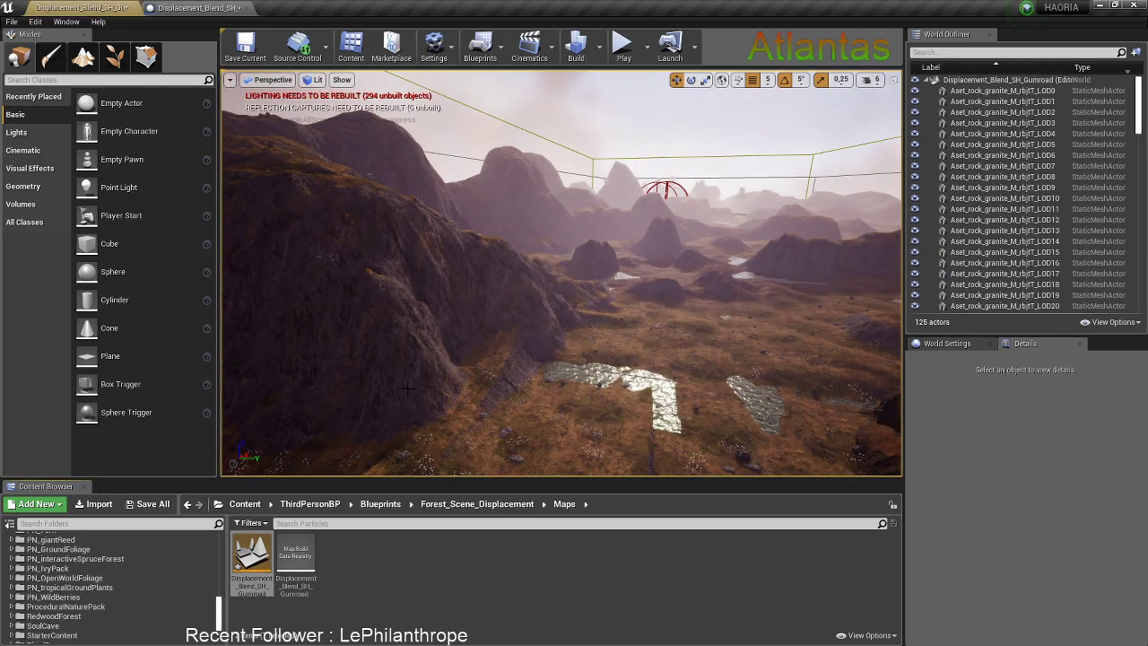
Switch to Foliage mode over the grassy ground and enlarge the foliage type list to show every type
{"action": "key", "text": "w"}
{"action": "mouse_move", "coordinate": [481, 302]}
{"action": "right_mouse_down"}
{"action": "mouse_move", "coordinate": [560, 346]}
{"action": "mouse_move", "coordinate": [601, 352]}
{"action": "mouse_move", "coordinate": [481, 301]}
{"action": "right_mouse_up"}
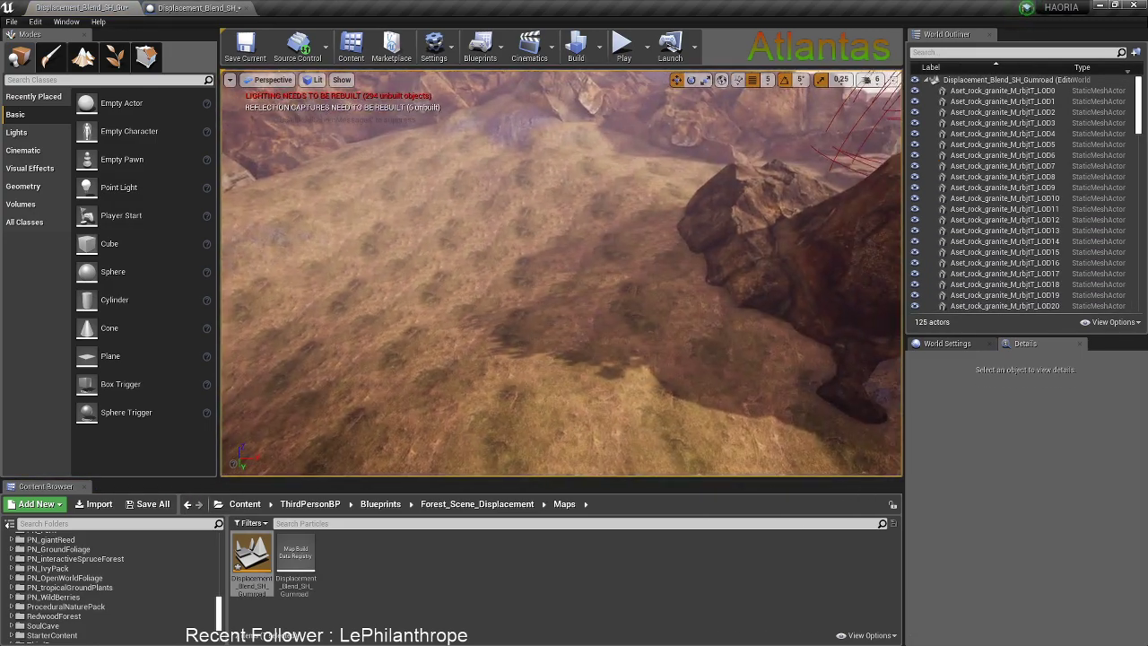
{"action": "left_click", "coordinate": [116, 57]}
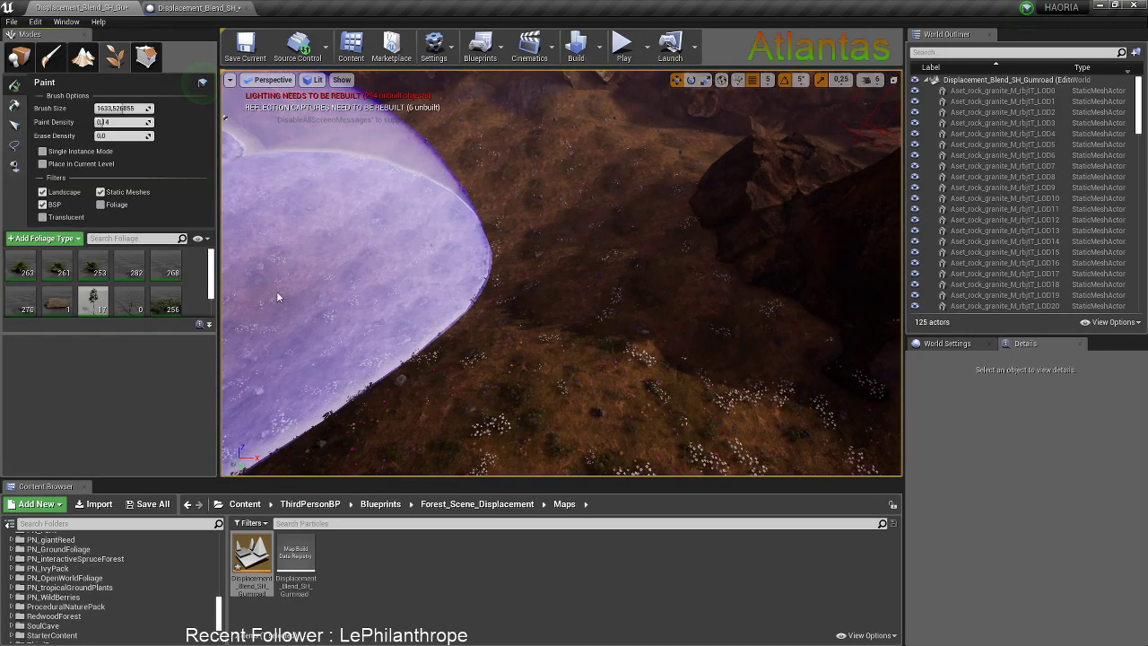
{"action": "left_click_drag", "start_coordinate": [114, 334], "coordinate": [113, 388]}
Try painting the selected tree foliage near the rocks with a paint density of 0.03, and undo the stroke
{"action": "right_click_drag", "start_coordinate": [377, 301], "coordinate": [583, 251]}
{"action": "key", "text": "w"}
{"action": "right_click_drag", "start_coordinate": [482, 301], "coordinate": [482, 301]}
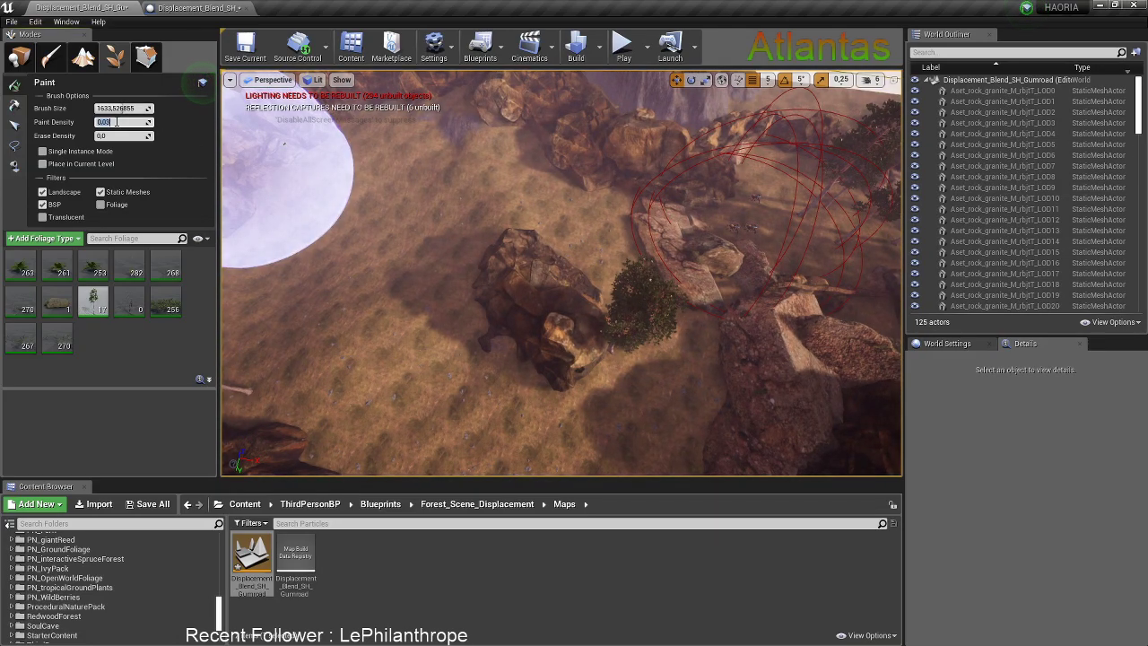
{"action": "left_click", "coordinate": [299, 206]}
{"action": "right_click_drag", "start_coordinate": [300, 205], "coordinate": [300, 205]}
{"action": "right_click_drag", "start_coordinate": [394, 201], "coordinate": [556, 269]}
{"action": "key", "text": "ctrl+z"}
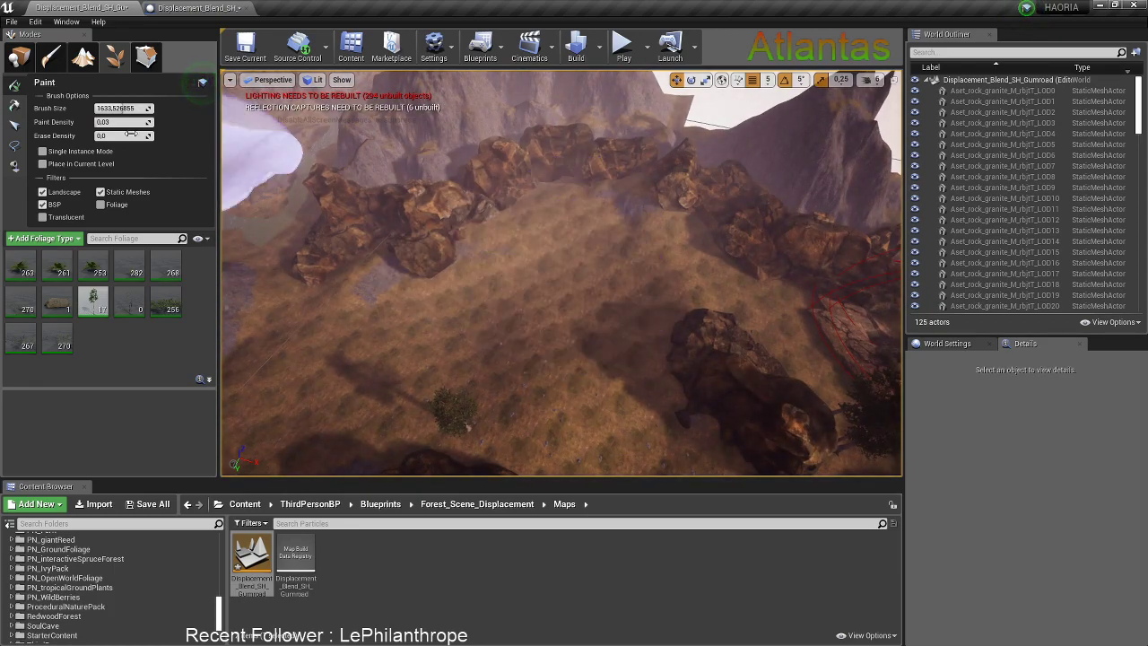
Set the foliage paint density to 0.001 and paint the selected tree type in the clearing between the rocks
{"action": "left_click", "coordinate": [132, 123]}
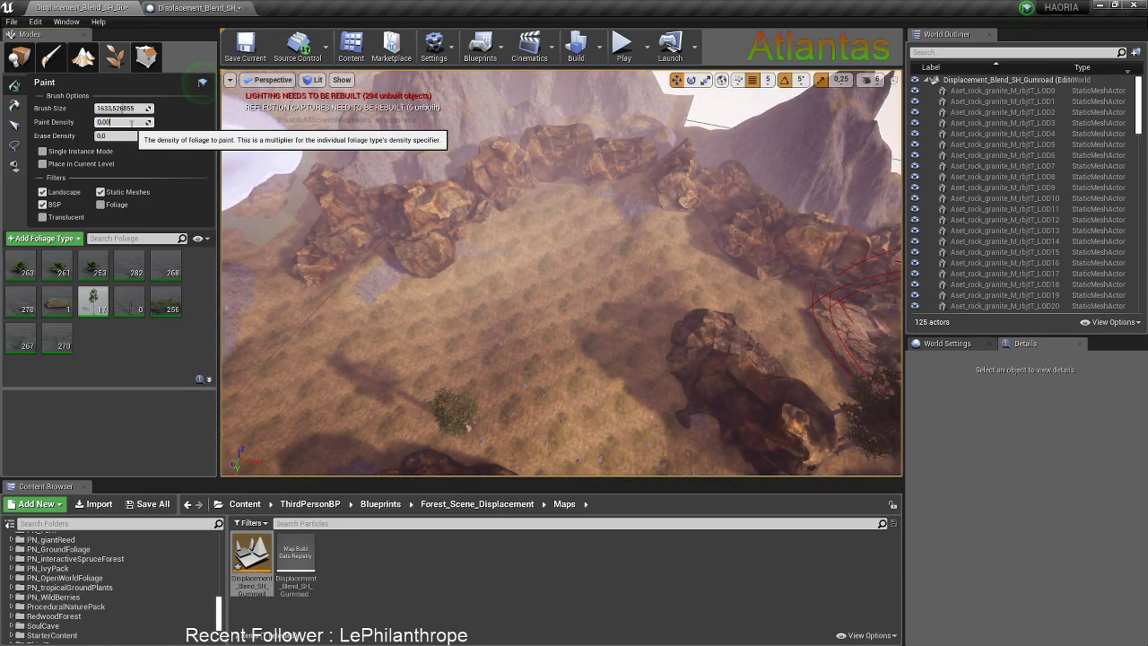
{"action": "key", "text": "Return"}
{"action": "left_click", "coordinate": [530, 315]}
{"action": "right_click_drag", "start_coordinate": [530, 315], "coordinate": [546, 287]}
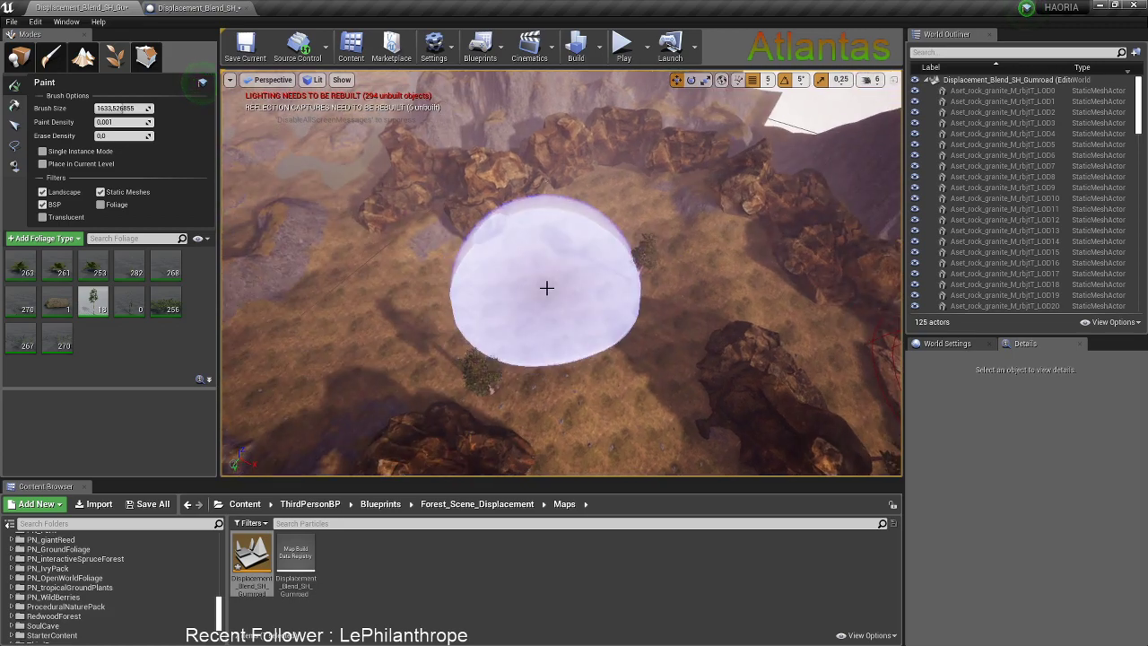
Reduce the foliage brush size to about 739 and paint more trees across the clearing between the rocks
{"action": "left_click_drag", "start_coordinate": [120, 108], "coordinate": [92, 108]}
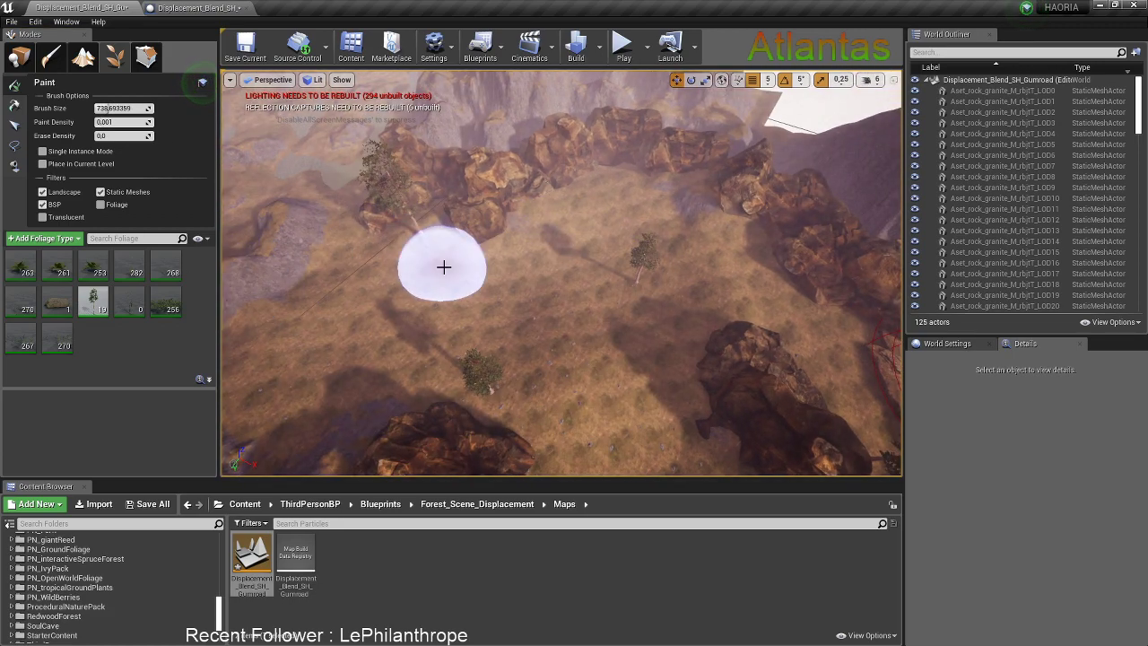
{"action": "left_click", "coordinate": [446, 269]}
{"action": "left_click", "coordinate": [563, 280]}
{"action": "left_click", "coordinate": [590, 373]}
{"action": "left_click", "coordinate": [635, 242]}
{"action": "right_click_drag", "start_coordinate": [382, 332], "coordinate": [487, 259]}
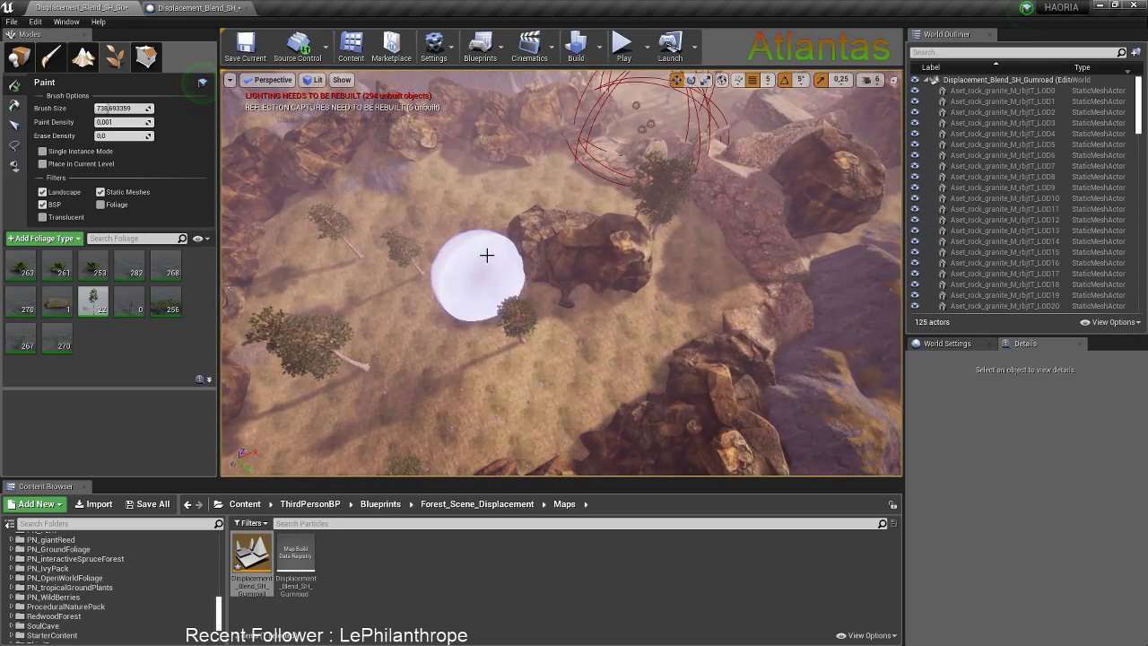
Try painting additional trees around the large central rock with the wide brush, and undo the strokes
{"action": "mouse_move", "coordinate": [543, 190]}
{"action": "left_mouse_down"}
{"action": "mouse_move", "coordinate": [597, 377]}
{"action": "mouse_move", "coordinate": [710, 310]}
{"action": "mouse_move", "coordinate": [666, 413]}
{"action": "mouse_move", "coordinate": [706, 265]}
{"action": "left_mouse_up"}
{"action": "key", "text": "ctrl+z"}
{"action": "left_click", "coordinate": [589, 367]}
{"action": "right_click_drag", "start_coordinate": [589, 367], "coordinate": [520, 339]}
{"action": "key", "text": "ctrl+z"}
{"action": "key", "text": "ctrl+z"}
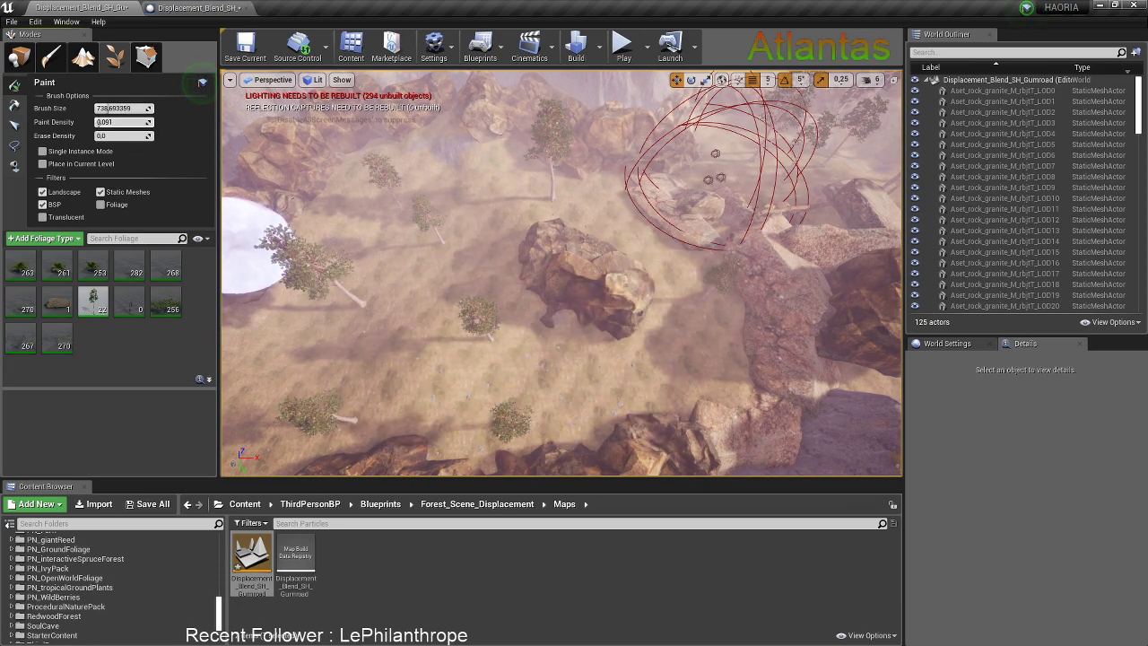
Set the foliage brush size to 50 and paint density to 0.5, and paint individual trees around the large central rock
{"action": "left_click", "coordinate": [118, 122]}
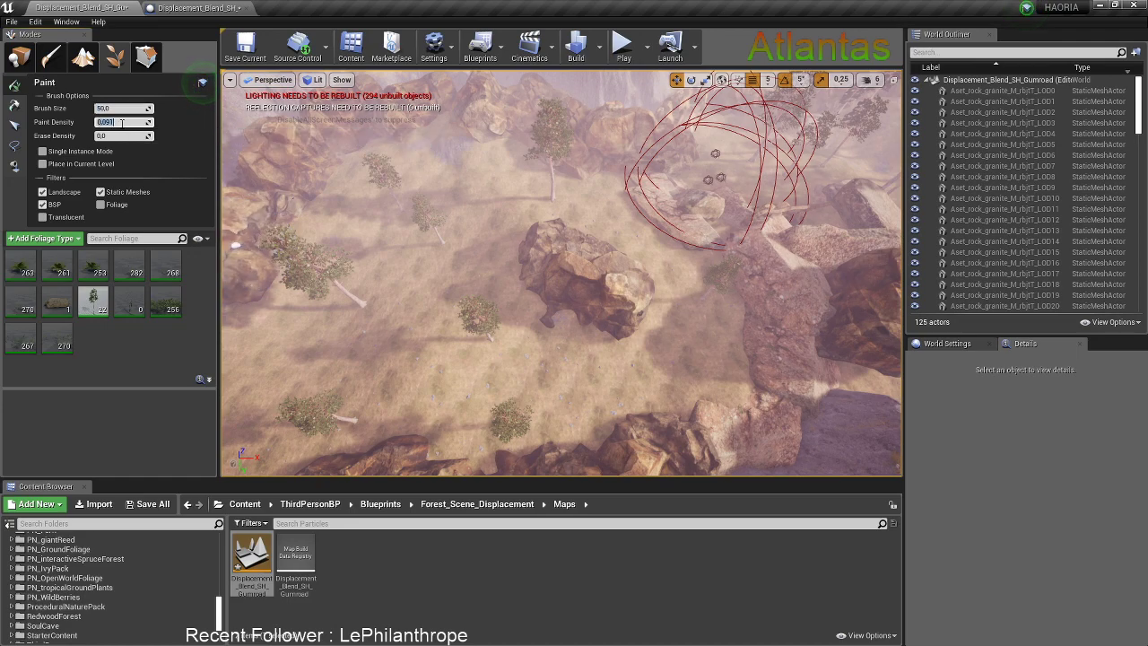
{"action": "type", "text": "0,5"}
{"action": "left_click", "coordinate": [386, 296]}
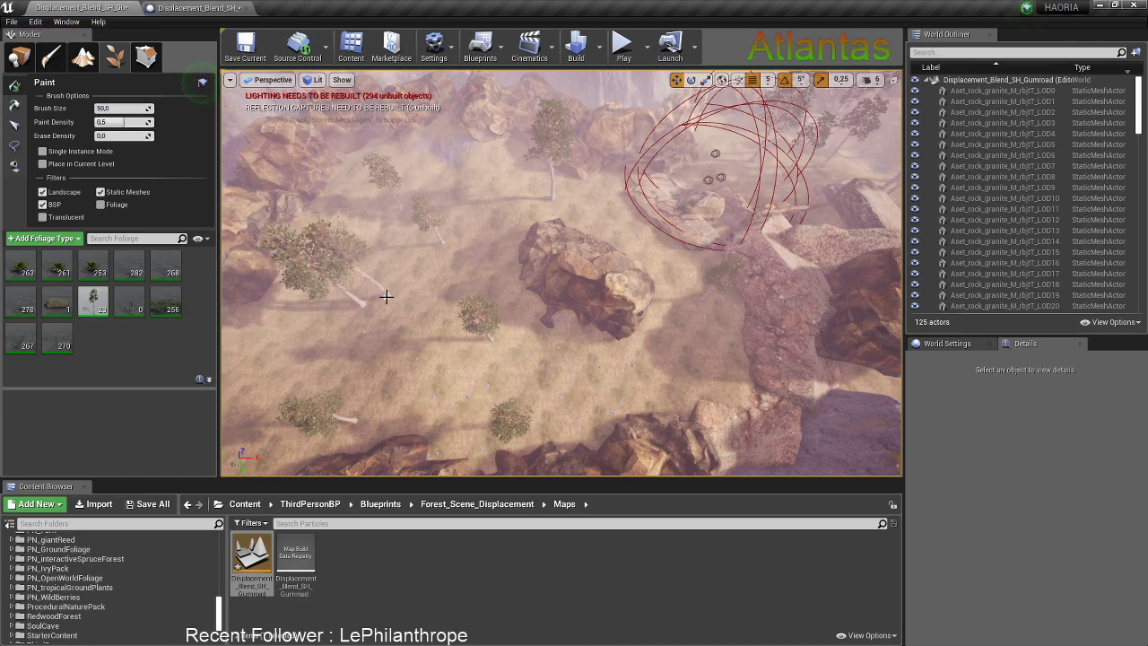
{"action": "left_click_drag", "start_coordinate": [563, 346], "coordinate": [536, 228]}
{"action": "left_click", "coordinate": [711, 348]}
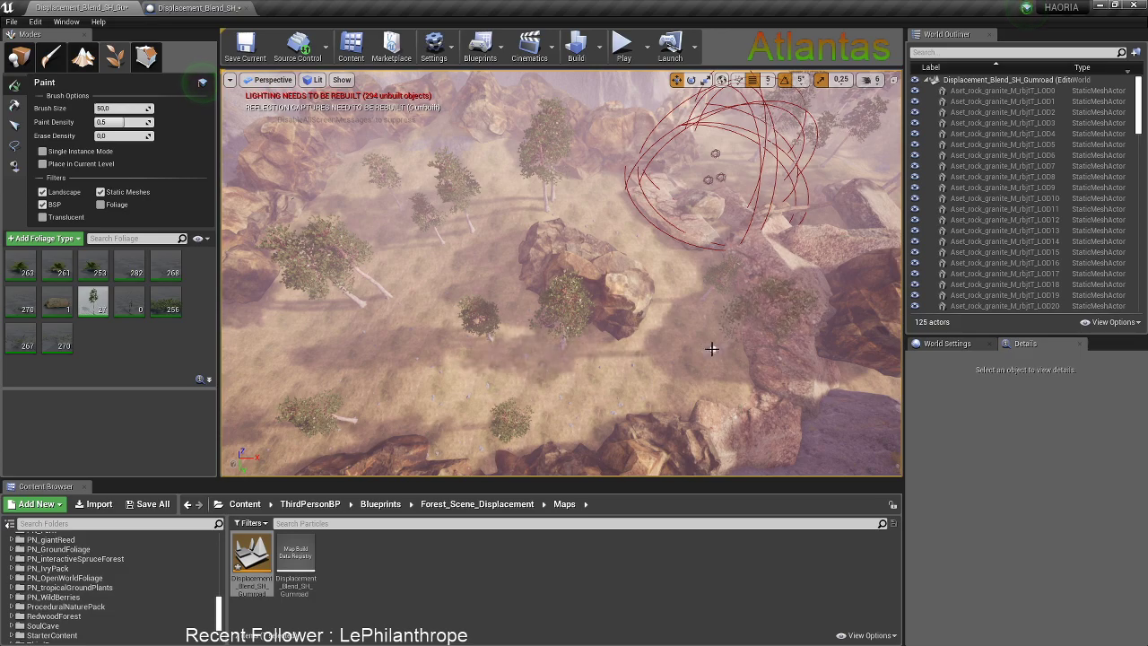
{"action": "left_click_drag", "start_coordinate": [655, 387], "coordinate": [454, 359]}
{"action": "right_click_drag", "start_coordinate": [475, 295], "coordinate": [516, 259]}
{"action": "left_click", "coordinate": [516, 259]}
{"action": "left_click", "coordinate": [381, 331]}
Paint individual trees on the grassy ground beyond the rocky ridge, toward the ponds
{"action": "mouse_move", "coordinate": [381, 332]}
{"action": "right_mouse_down"}
{"action": "mouse_move", "coordinate": [371, 284]}
{"action": "mouse_move", "coordinate": [570, 215]}
{"action": "right_mouse_up"}
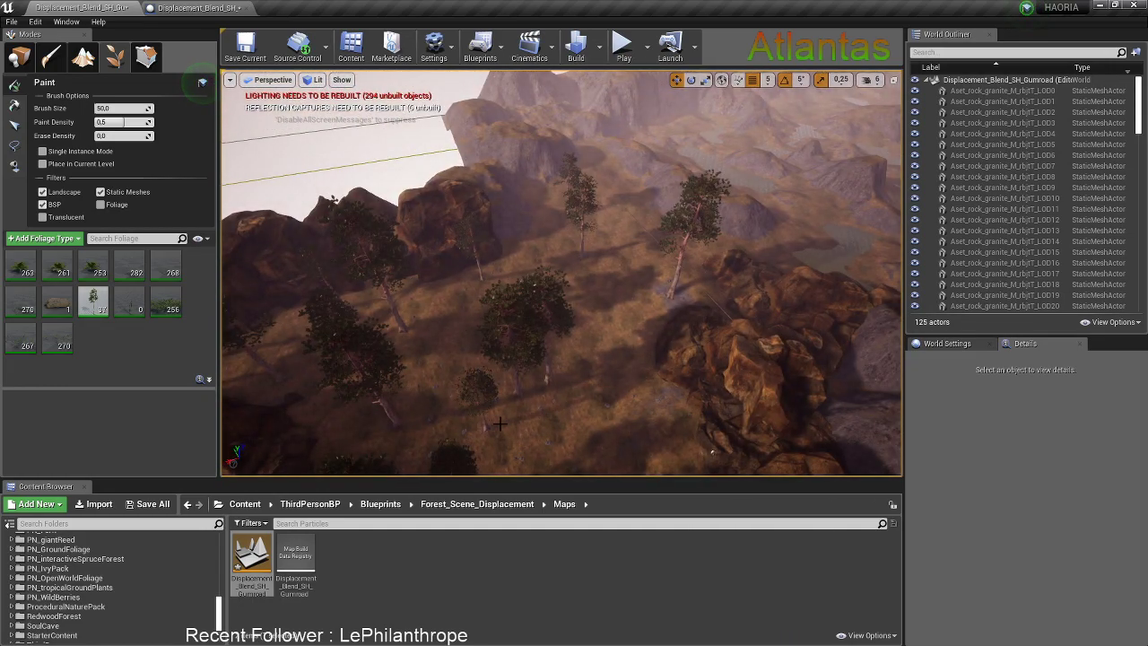
{"action": "right_click_drag", "start_coordinate": [598, 357], "coordinate": [534, 282]}
{"action": "left_click", "coordinate": [534, 281]}
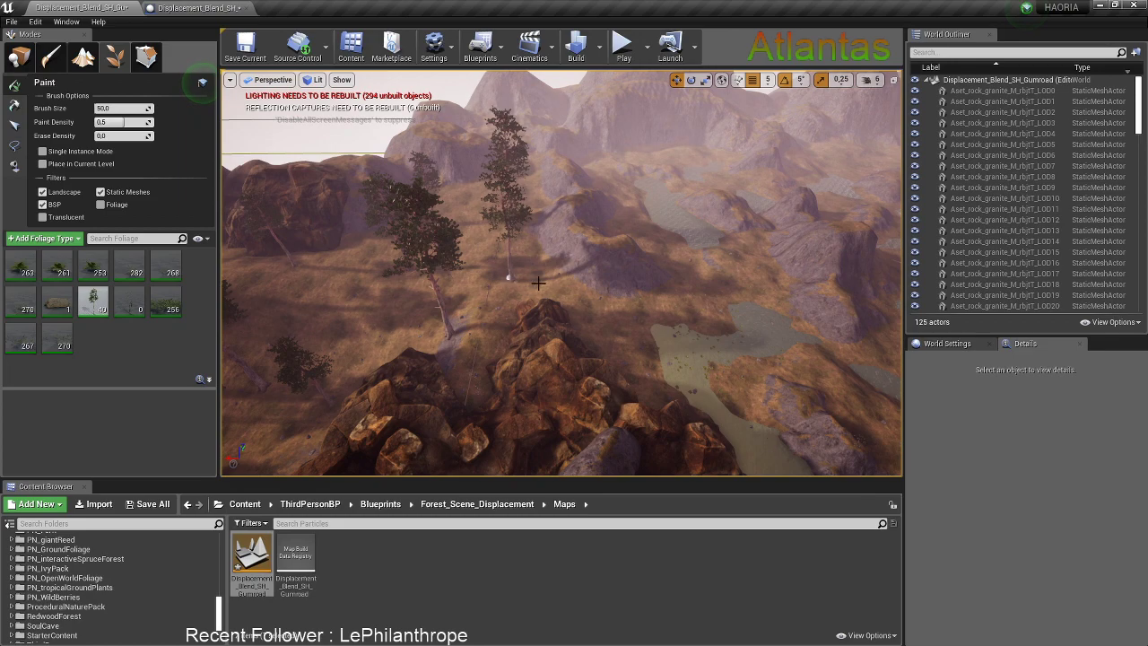
{"action": "left_click", "coordinate": [764, 283]}
{"action": "left_click", "coordinate": [759, 377]}
Paint a denser cluster of trees on the grass directly beside the rocky ridge
{"action": "right_click_drag", "start_coordinate": [546, 257], "coordinate": [424, 199]}
{"action": "left_click", "coordinate": [332, 323]}
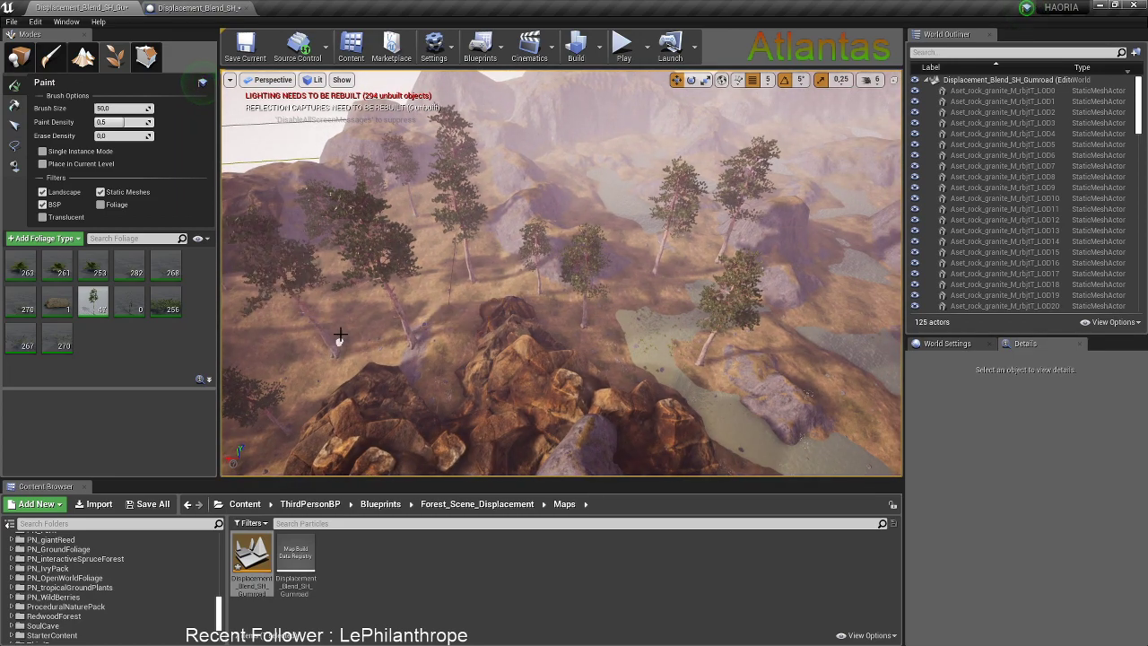
{"action": "left_click", "coordinate": [358, 354]}
{"action": "left_click", "coordinate": [298, 380]}
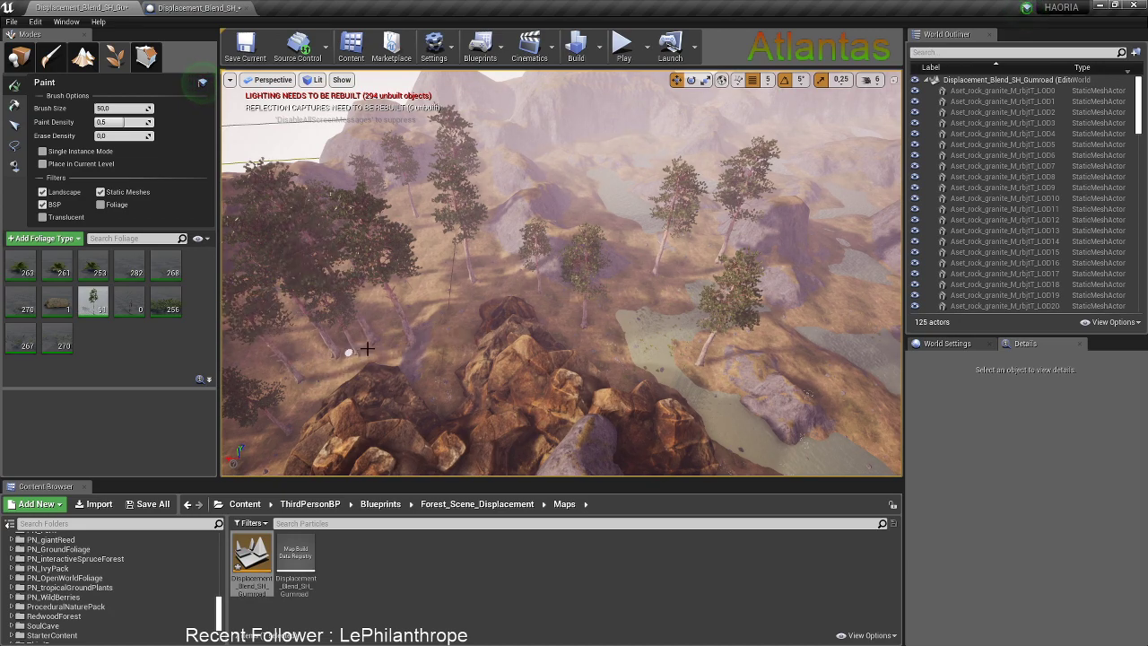
{"action": "left_click", "coordinate": [372, 344]}
Paint single trees on the grassy banks between the ponds past the rocky ridge
{"action": "right_click_drag", "start_coordinate": [382, 344], "coordinate": [547, 376]}
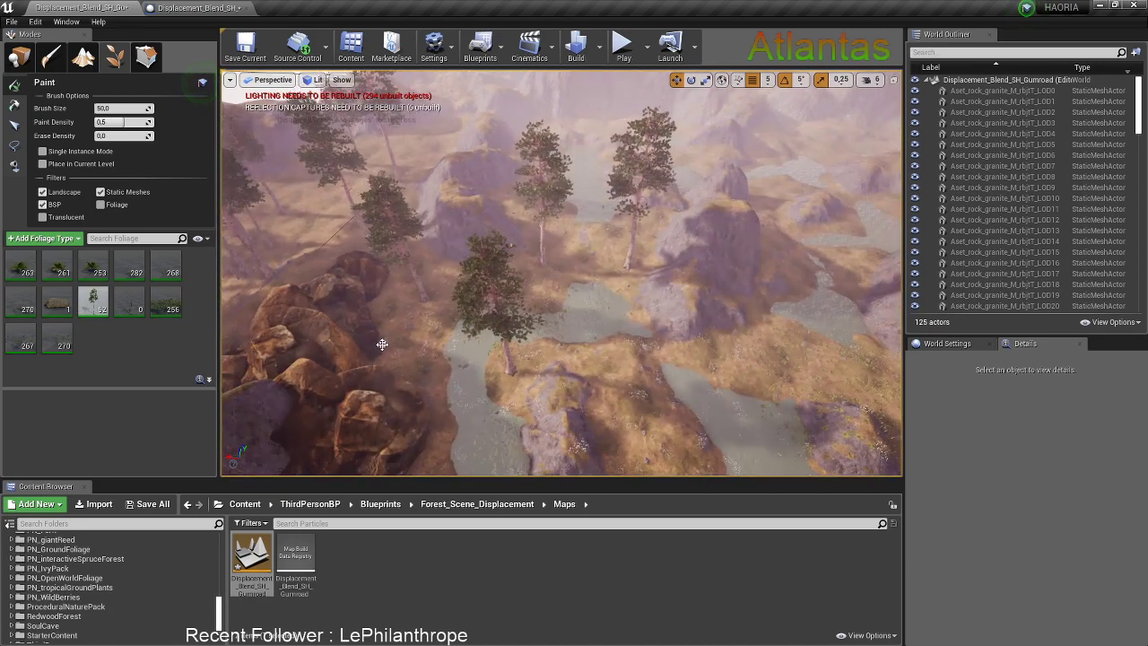
{"action": "left_click", "coordinate": [617, 370]}
{"action": "left_click", "coordinate": [786, 360]}
{"action": "left_click", "coordinate": [658, 426]}
Paint trees along the grassy slope and banks surrounding the large pond below the mountainside
{"action": "mouse_move", "coordinate": [720, 365]}
{"action": "right_mouse_down"}
{"action": "mouse_move", "coordinate": [852, 337]}
{"action": "mouse_move", "coordinate": [905, 367]}
{"action": "right_mouse_up"}
{"action": "right_click_drag", "start_coordinate": [574, 242], "coordinate": [513, 270]}
{"action": "left_click", "coordinate": [509, 239], "text": "shift"}
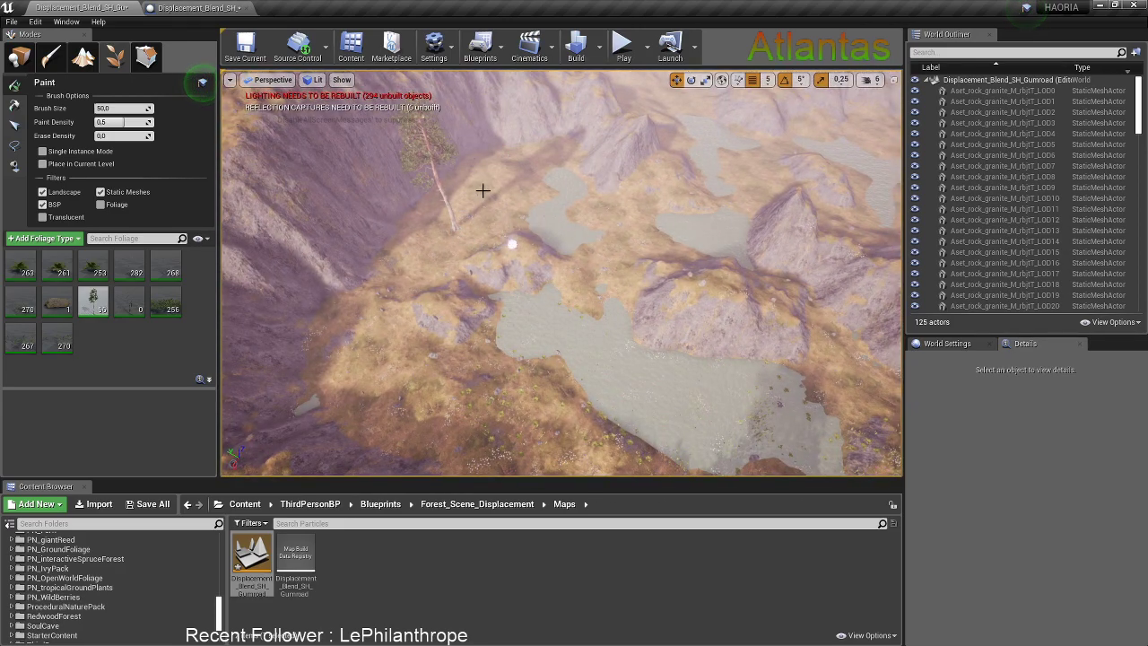
{"action": "left_click", "coordinate": [378, 360]}
{"action": "left_click", "coordinate": [473, 418]}
{"action": "left_click", "coordinate": [545, 431]}
{"action": "left_click", "coordinate": [616, 265]}
Paint trees on the strips of grass between the small ponds and rocky mounds
{"action": "right_click_drag", "start_coordinate": [616, 262], "coordinate": [581, 259]}
{"action": "left_click_drag", "start_coordinate": [488, 278], "coordinate": [484, 293]}
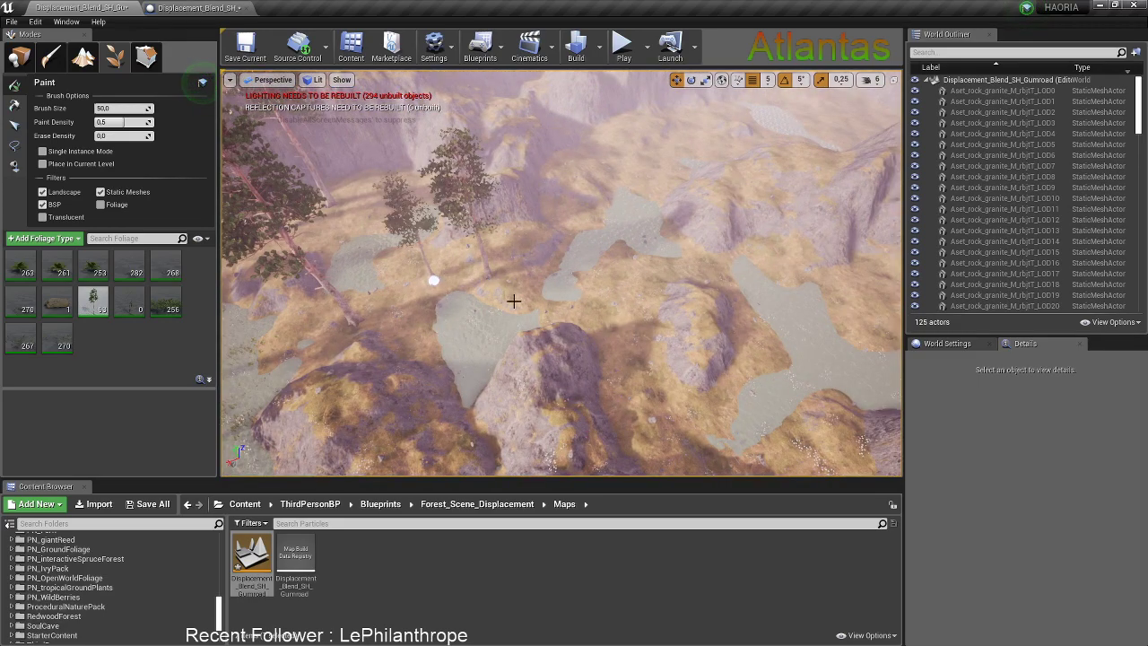
{"action": "left_click", "coordinate": [619, 345]}
{"action": "left_click", "coordinate": [610, 146]}
Paint trees on both grassy banks of the branching stream
{"action": "mouse_move", "coordinate": [499, 242]}
{"action": "right_mouse_down"}
{"action": "mouse_move", "coordinate": [478, 253]}
{"action": "mouse_move", "coordinate": [589, 309]}
{"action": "right_mouse_up"}
{"action": "left_click_drag", "start_coordinate": [590, 310], "coordinate": [617, 254]}
{"action": "left_click", "coordinate": [517, 345]}
{"action": "left_click", "coordinate": [422, 264]}
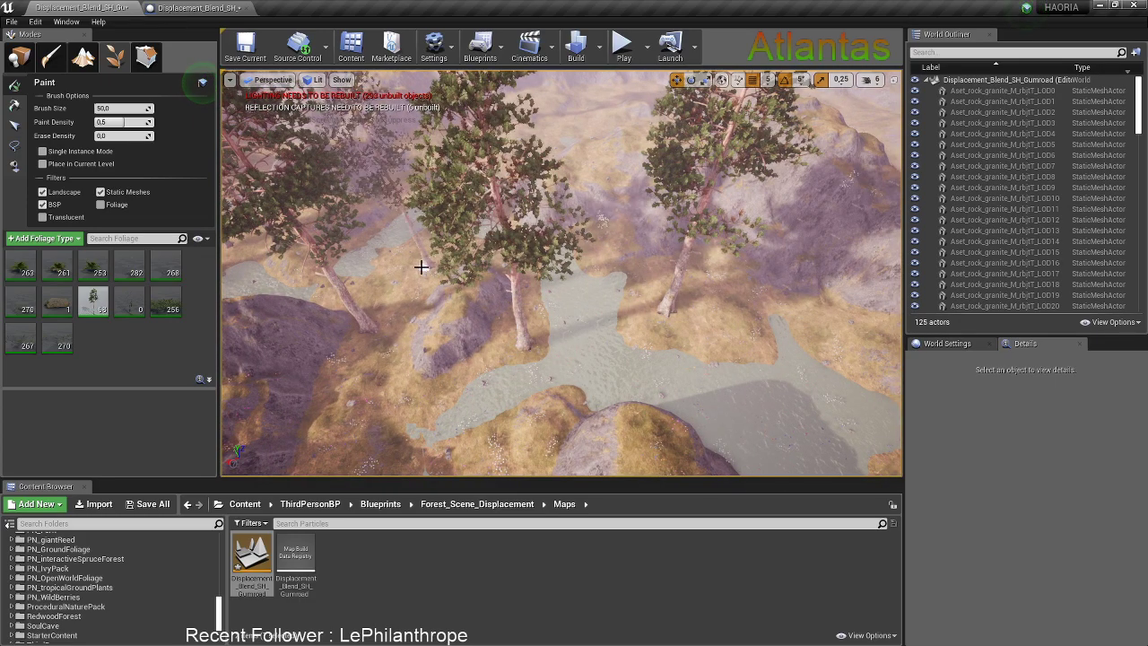
{"action": "right_click_drag", "start_coordinate": [423, 264], "coordinate": [428, 309]}
{"action": "left_click", "coordinate": [420, 324]}
{"action": "left_click", "coordinate": [537, 342]}
Paint trees on top of the flowered mound beside the stream and along its far edge
{"action": "mouse_move", "coordinate": [537, 343]}
{"action": "right_mouse_down"}
{"action": "mouse_move", "coordinate": [538, 372]}
{"action": "mouse_move", "coordinate": [553, 338]}
{"action": "right_mouse_up"}
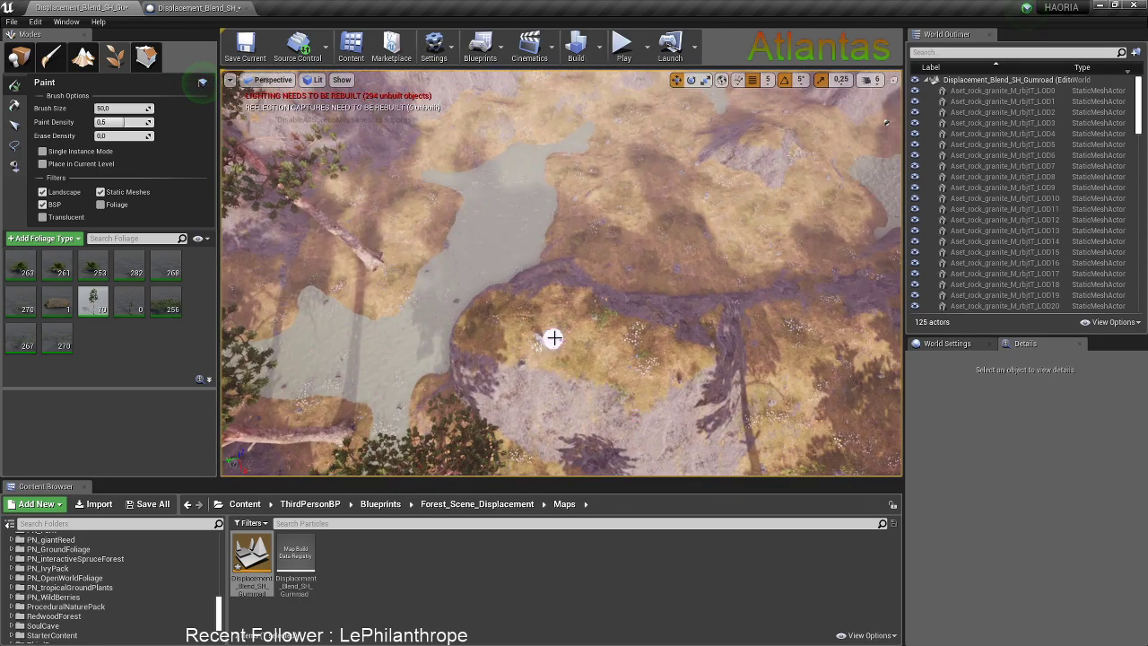
{"action": "left_click", "coordinate": [552, 338]}
{"action": "left_click", "coordinate": [692, 252]}
{"action": "left_click", "coordinate": [801, 234]}
{"action": "left_click", "coordinate": [663, 264]}
Paint trees on the grassy ground around the rocky gully and its neighbouring pond
{"action": "right_click_drag", "start_coordinate": [642, 276], "coordinate": [709, 279]}
{"action": "left_click", "coordinate": [794, 270]}
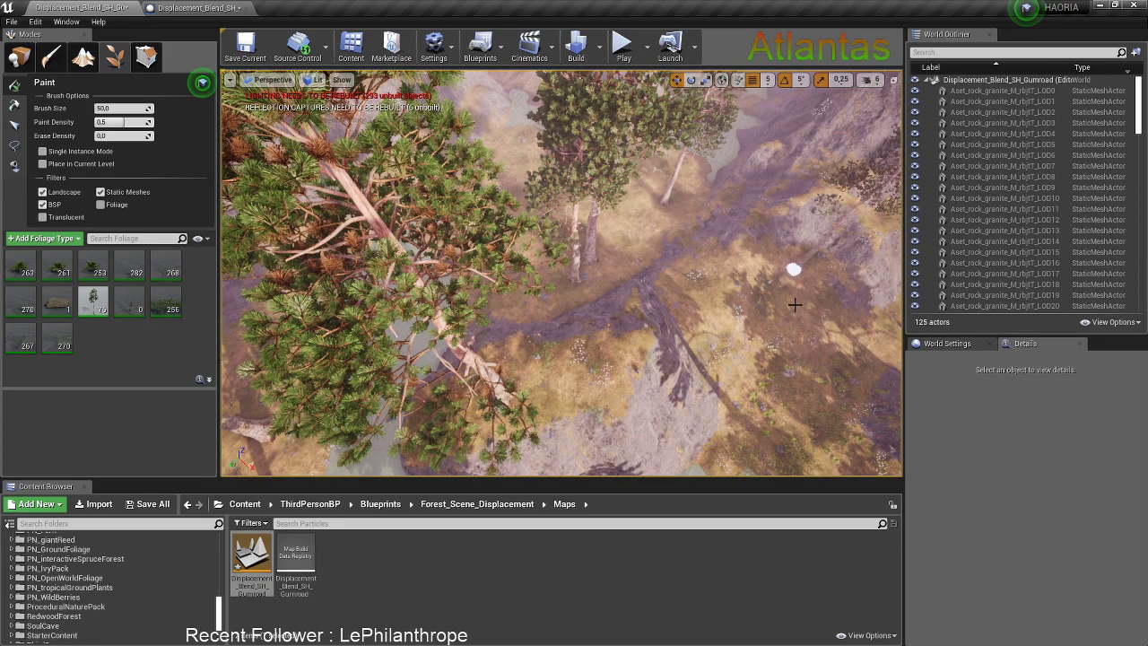
{"action": "left_click", "coordinate": [706, 314]}
{"action": "left_click", "coordinate": [738, 378]}
{"action": "right_click_drag", "start_coordinate": [738, 378], "coordinate": [870, 374]}
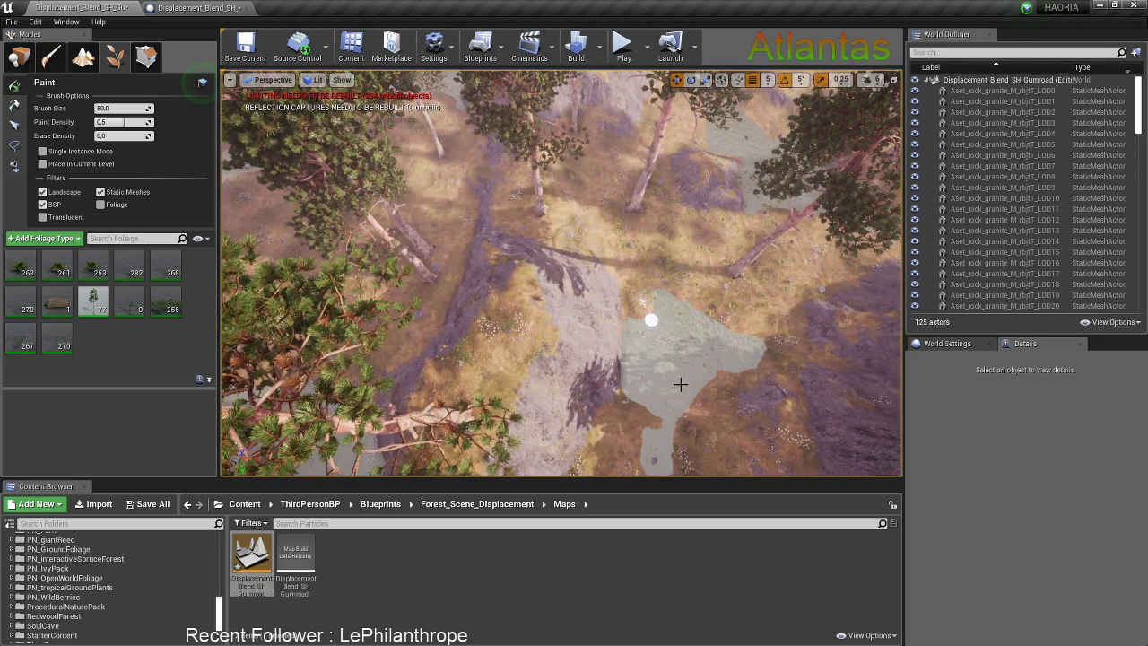
{"action": "right_click_drag", "start_coordinate": [652, 320], "coordinate": [682, 377]}
{"action": "left_click", "coordinate": [677, 327]}
Paint scattered trees in the open valley around the rocky mound and its ponds
{"action": "mouse_move", "coordinate": [677, 327]}
{"action": "right_mouse_down"}
{"action": "mouse_move", "coordinate": [623, 242]}
{"action": "mouse_move", "coordinate": [561, 306]}
{"action": "right_mouse_up"}
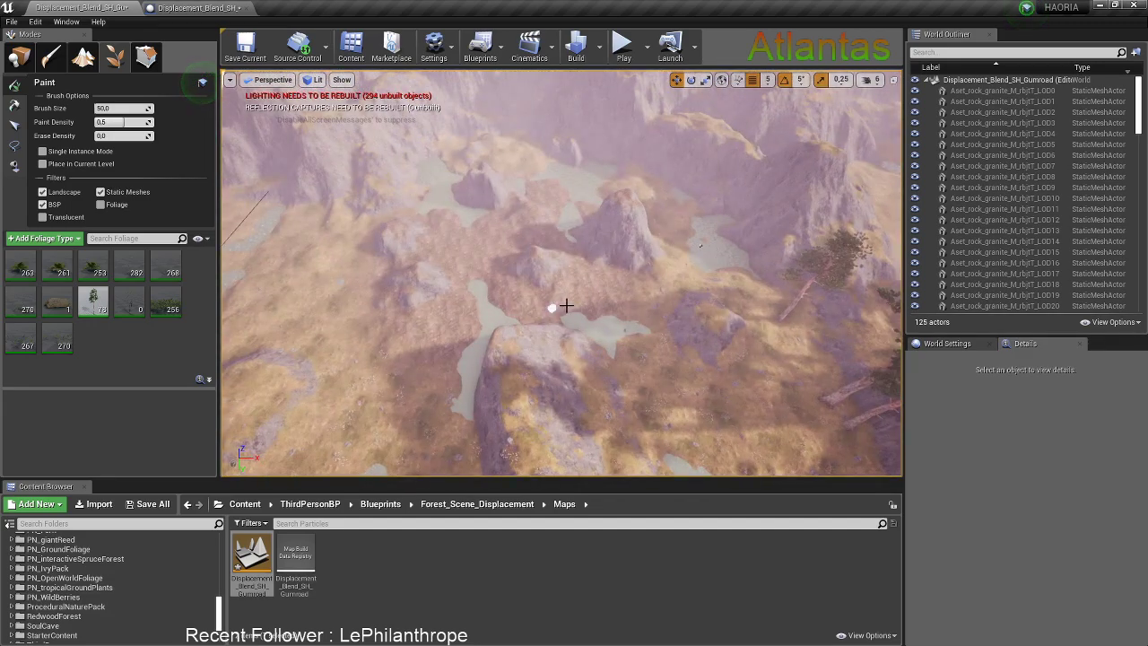
{"action": "left_click", "coordinate": [627, 277]}
{"action": "left_click", "coordinate": [586, 282]}
{"action": "left_click", "coordinate": [668, 398]}
{"action": "left_click", "coordinate": [778, 411]}
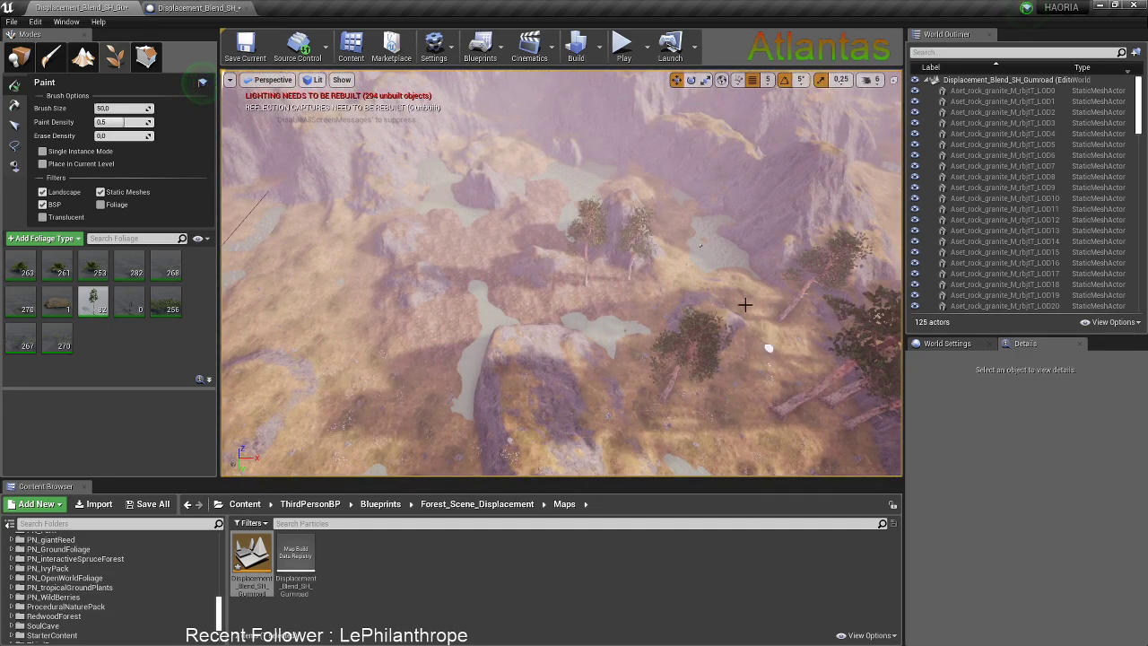
{"action": "left_click", "coordinate": [763, 298]}
Paint a group of trees on the yellow grass between the rocky mound and the cliff
{"action": "left_click", "coordinate": [380, 367]}
{"action": "left_click", "coordinate": [404, 433]}
{"action": "mouse_move", "coordinate": [440, 395]}
{"action": "right_mouse_down"}
{"action": "mouse_move", "coordinate": [359, 401]}
{"action": "mouse_move", "coordinate": [332, 381]}
{"action": "right_mouse_up"}
{"action": "left_click", "coordinate": [426, 374]}
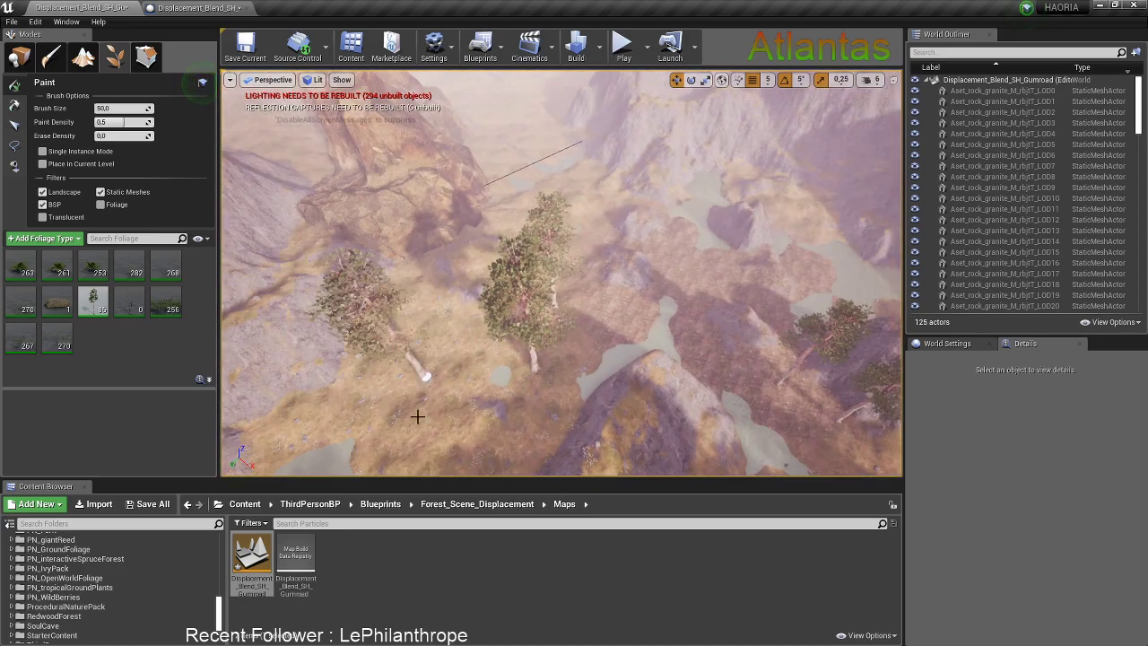
{"action": "left_click", "coordinate": [415, 427]}
{"action": "left_click", "coordinate": [455, 346]}
Paint trees around the small ponds in the valley at the foot of the mountain range
{"action": "right_click_drag", "start_coordinate": [508, 380], "coordinate": [433, 300]}
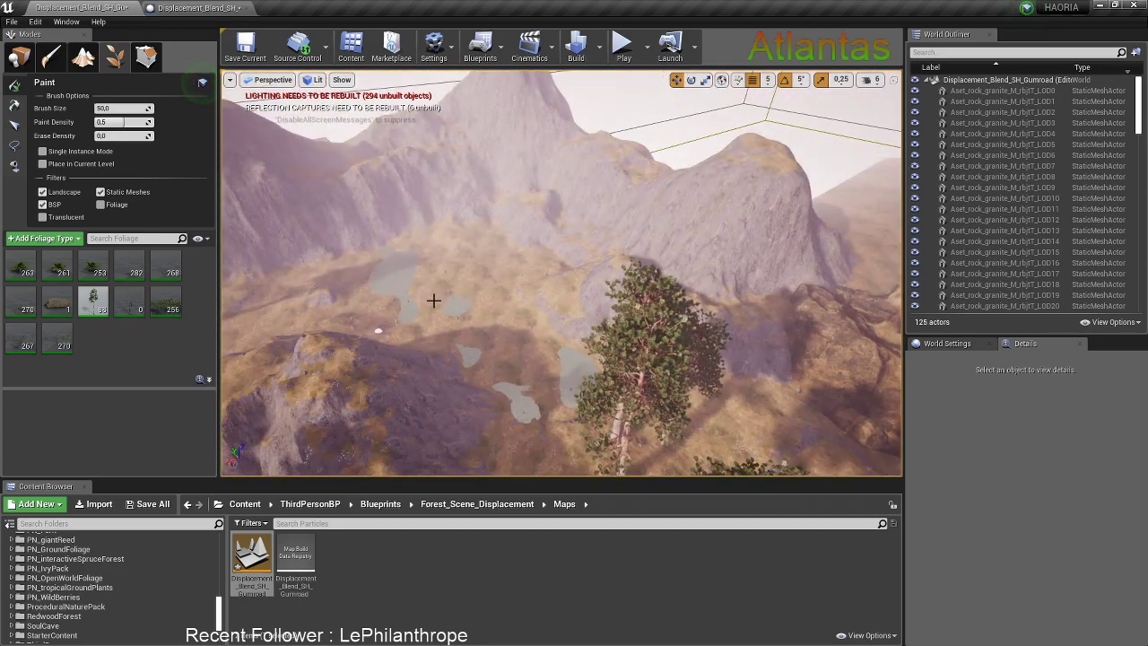
{"action": "left_click", "coordinate": [475, 271]}
{"action": "left_click", "coordinate": [450, 293]}
{"action": "left_click", "coordinate": [510, 309]}
{"action": "left_click", "coordinate": [526, 267]}
{"action": "left_click", "coordinate": [511, 347]}
{"action": "left_click", "coordinate": [337, 282]}
{"action": "right_click_drag", "start_coordinate": [349, 286], "coordinate": [303, 286]}
{"action": "left_click", "coordinate": [370, 284]}
{"action": "left_click", "coordinate": [405, 279]}
Paint trees on the open grassy ground in front of the tall rock formation
{"action": "mouse_move", "coordinate": [406, 279]}
{"action": "right_mouse_down"}
{"action": "mouse_move", "coordinate": [389, 329]}
{"action": "mouse_move", "coordinate": [556, 310]}
{"action": "right_mouse_up"}
{"action": "left_click", "coordinate": [392, 326]}
{"action": "left_click", "coordinate": [307, 281]}
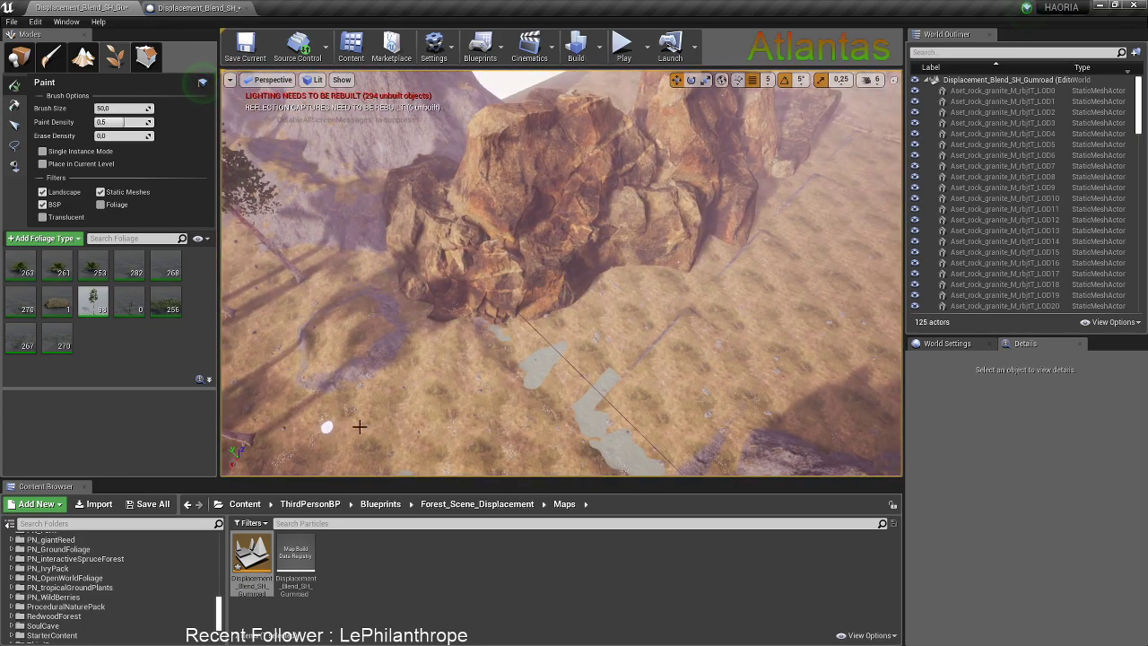
{"action": "left_click", "coordinate": [470, 385]}
{"action": "left_click", "coordinate": [476, 440]}
{"action": "left_click", "coordinate": [642, 364]}
{"action": "left_click", "coordinate": [774, 351]}
{"action": "left_click", "coordinate": [679, 418]}
{"action": "left_click", "coordinate": [609, 316]}
Paint trees over the flowered meadow and toward the neighbouring rocky mounds
{"action": "mouse_move", "coordinate": [610, 317]}
{"action": "right_mouse_down"}
{"action": "mouse_move", "coordinate": [570, 328]}
{"action": "mouse_move", "coordinate": [574, 337]}
{"action": "mouse_move", "coordinate": [570, 324]}
{"action": "mouse_move", "coordinate": [641, 300]}
{"action": "mouse_move", "coordinate": [574, 318]}
{"action": "right_mouse_up"}
{"action": "key", "text": "w"}
{"action": "key", "text": "s"}
{"action": "left_click", "coordinate": [574, 317]}
{"action": "left_click", "coordinate": [500, 228]}
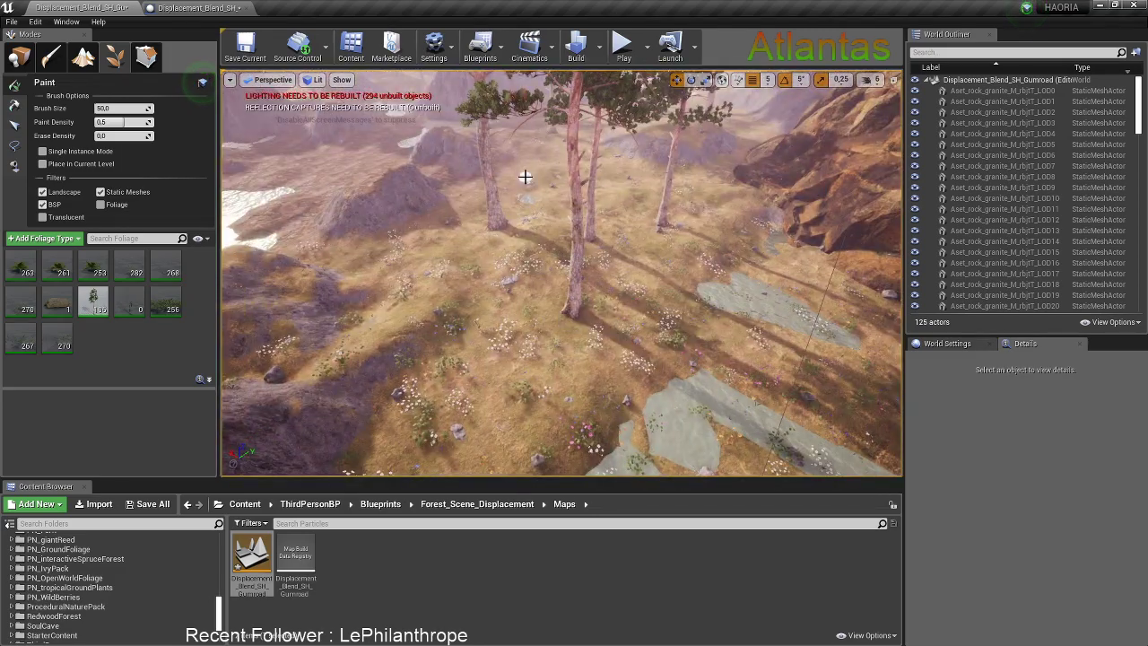
{"action": "left_click", "coordinate": [525, 177]}
{"action": "left_click", "coordinate": [351, 159]}
{"action": "left_click", "coordinate": [317, 180]}
{"action": "left_click", "coordinate": [387, 248]}
{"action": "left_click", "coordinate": [464, 310]}
Paint trees across the shaded grassy passage between the rock walls near the landscape's edge
{"action": "mouse_move", "coordinate": [472, 313]}
{"action": "right_mouse_down"}
{"action": "mouse_move", "coordinate": [807, 296]}
{"action": "mouse_move", "coordinate": [481, 353]}
{"action": "right_mouse_up"}
{"action": "left_click", "coordinate": [470, 320]}
{"action": "left_click", "coordinate": [584, 334]}
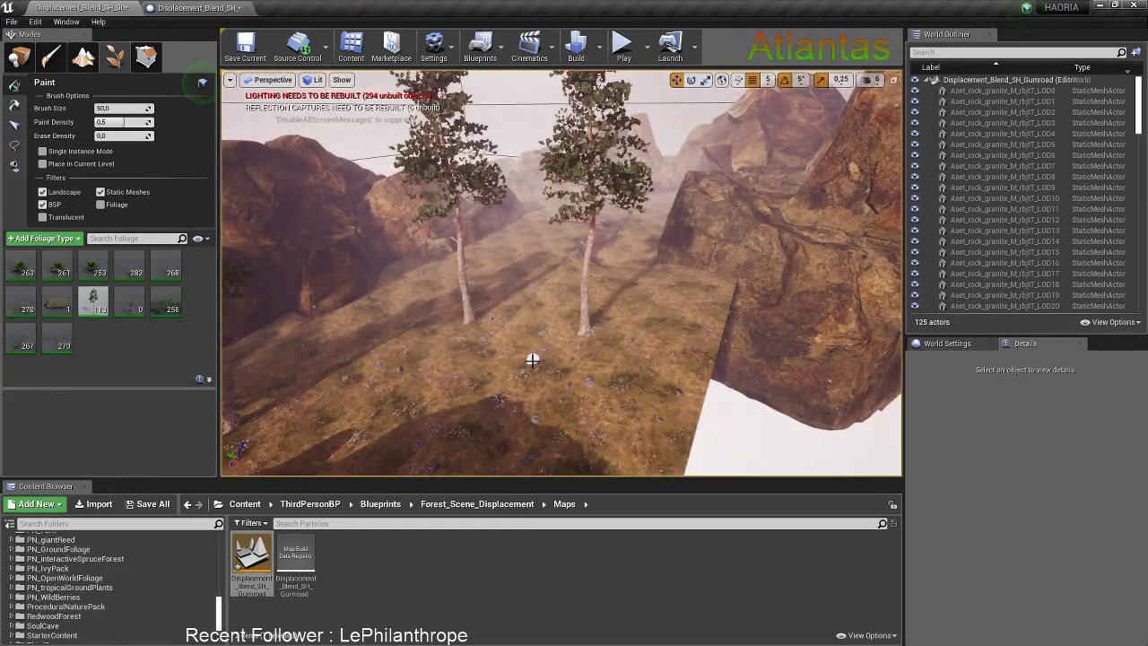
{"action": "left_click", "coordinate": [531, 359]}
{"action": "left_click", "coordinate": [370, 344]}
{"action": "mouse_move", "coordinate": [327, 385]}
{"action": "left_mouse_down"}
{"action": "mouse_move", "coordinate": [661, 374]}
{"action": "mouse_move", "coordinate": [697, 310]}
{"action": "mouse_move", "coordinate": [515, 410]}
{"action": "left_mouse_up"}
{"action": "right_click_drag", "start_coordinate": [475, 353], "coordinate": [475, 352]}
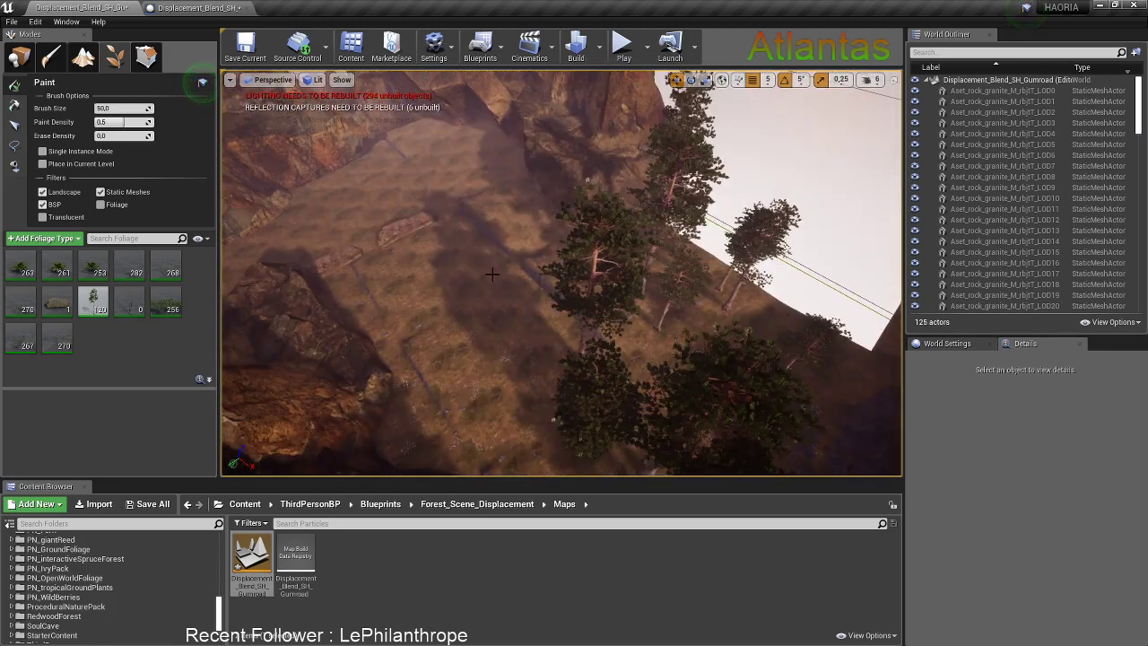
{"action": "mouse_move", "coordinate": [393, 198]}
{"action": "left_mouse_down"}
{"action": "mouse_move", "coordinate": [318, 211]}
{"action": "mouse_move", "coordinate": [497, 207]}
{"action": "mouse_move", "coordinate": [441, 236]}
{"action": "left_mouse_up"}
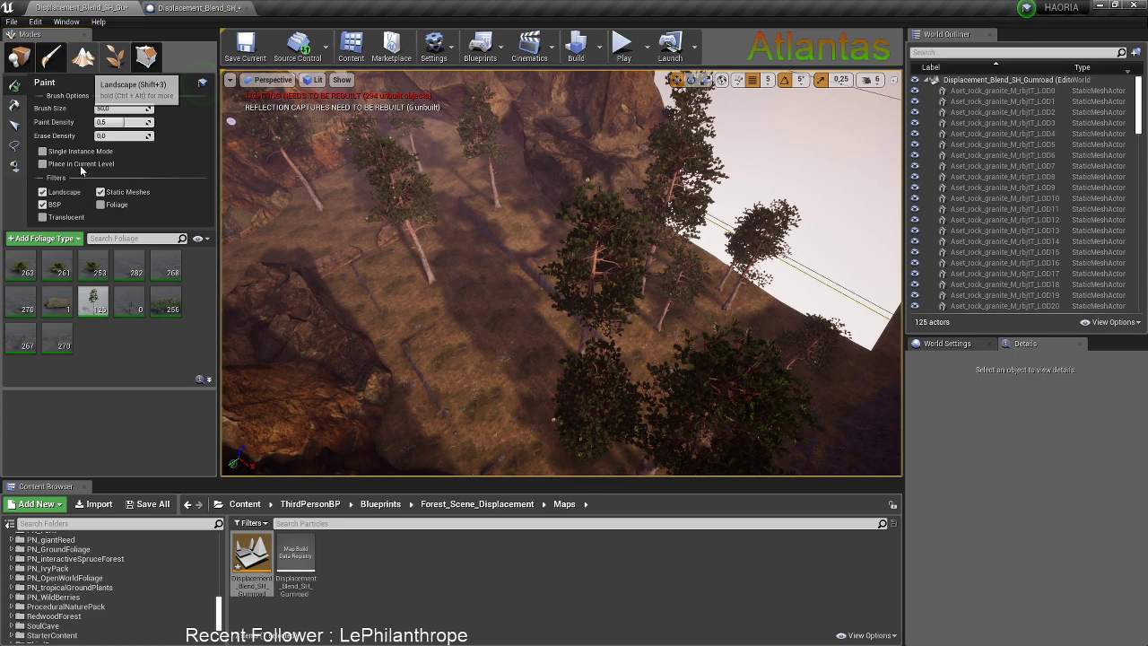
Switch to Landscape mode, choose the Smooth tool, enlarge its brush, and smooth the slope between the trees
{"action": "key", "text": "shift+3"}
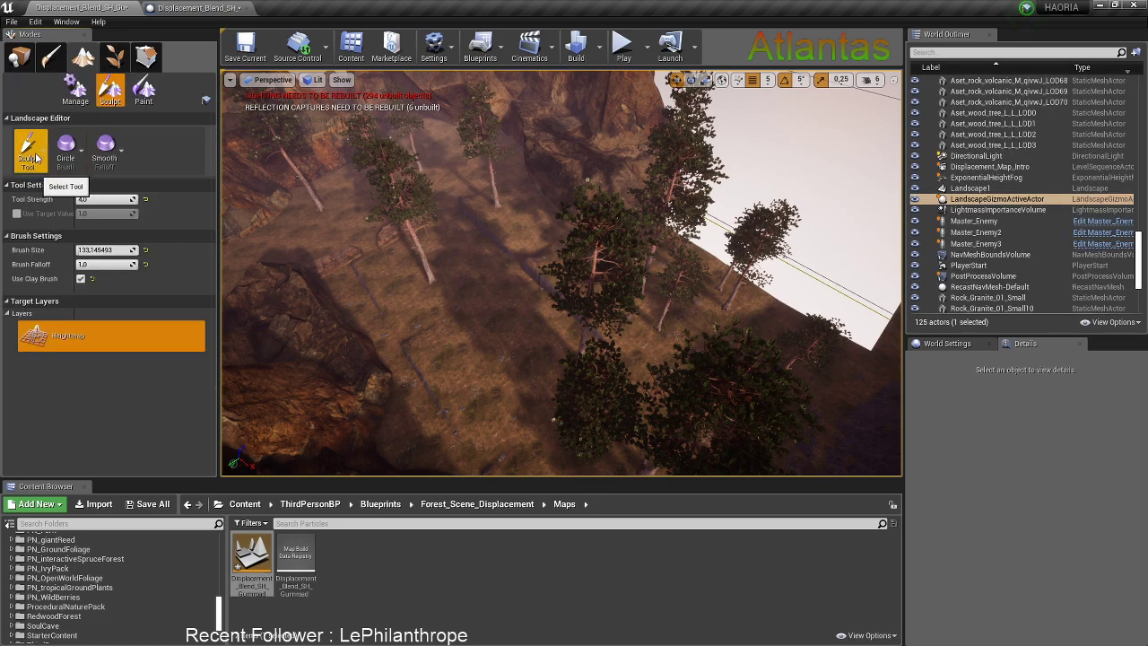
{"action": "left_click", "coordinate": [41, 150]}
{"action": "left_click", "coordinate": [75, 199]}
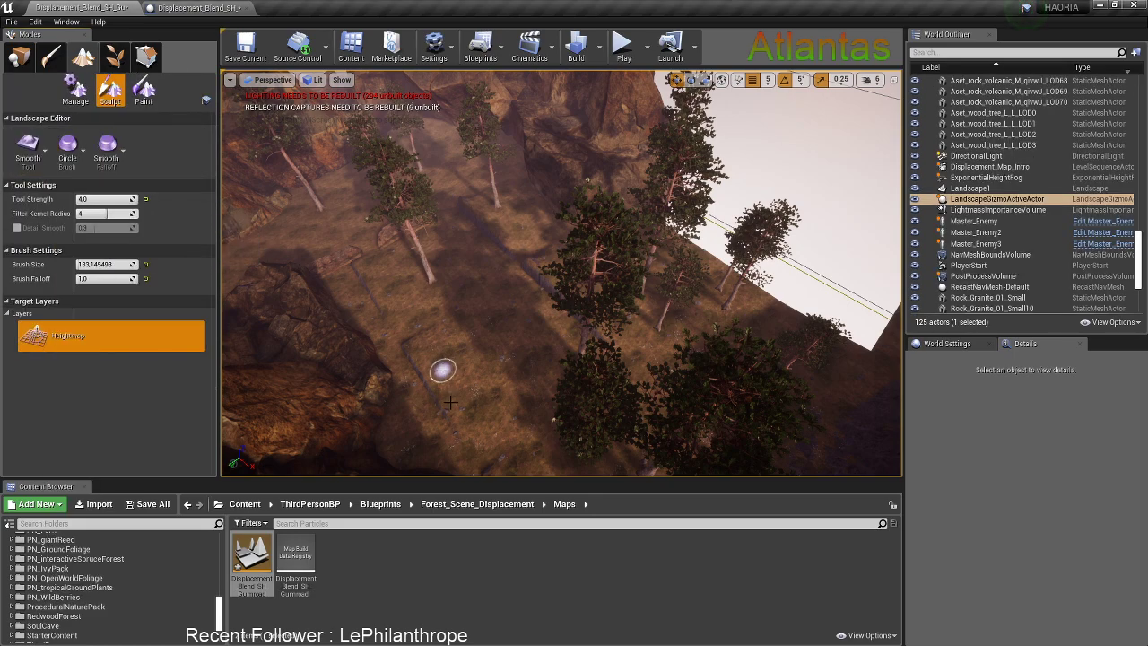
{"action": "left_click_drag", "start_coordinate": [105, 265], "coordinate": [200, 302]}
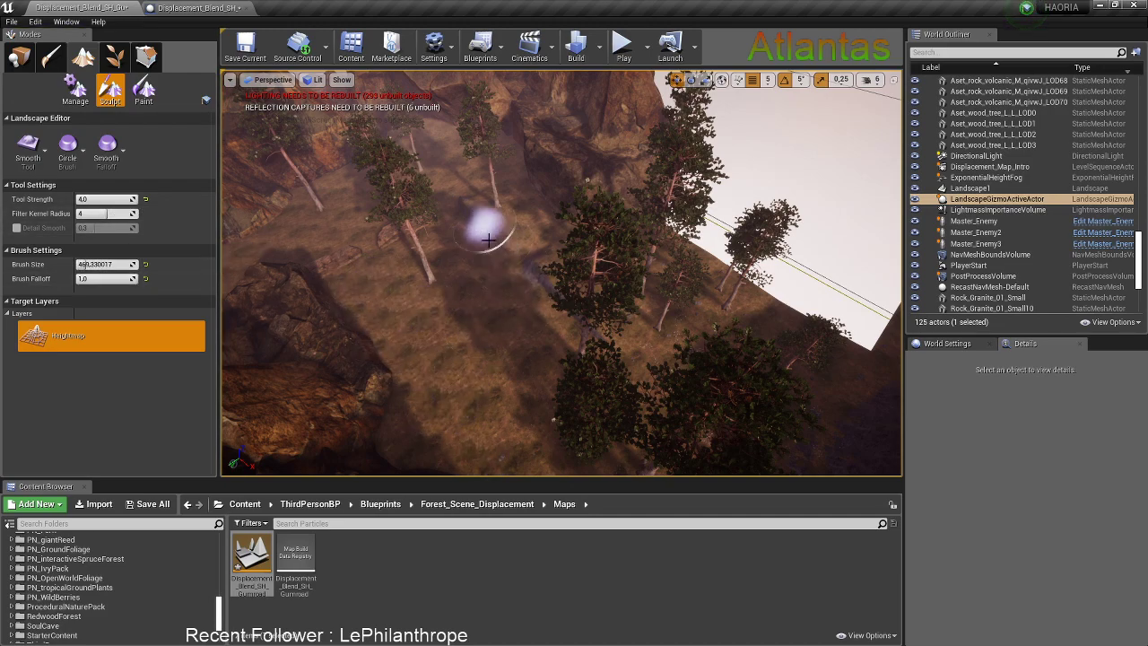
{"action": "mouse_move", "coordinate": [584, 306]}
{"action": "left_mouse_down"}
{"action": "mouse_move", "coordinate": [478, 199]}
{"action": "mouse_move", "coordinate": [564, 223]}
{"action": "mouse_move", "coordinate": [544, 208]}
{"action": "left_mouse_up"}
Smooth the uneven terrain farther along the wooded ground with the same landscape brush
{"action": "mouse_move", "coordinate": [543, 208]}
{"action": "right_mouse_down"}
{"action": "mouse_move", "coordinate": [565, 221]}
{"action": "mouse_move", "coordinate": [459, 289]}
{"action": "mouse_move", "coordinate": [511, 313]}
{"action": "mouse_move", "coordinate": [484, 323]}
{"action": "mouse_move", "coordinate": [459, 291]}
{"action": "mouse_move", "coordinate": [595, 215]}
{"action": "mouse_move", "coordinate": [574, 253]}
{"action": "mouse_move", "coordinate": [700, 269]}
{"action": "right_mouse_up"}
{"action": "key", "text": "w"}
{"action": "left_click_drag", "start_coordinate": [762, 329], "coordinate": [613, 292]}
{"action": "mouse_move", "coordinate": [612, 292]}
{"action": "right_mouse_down"}
{"action": "mouse_move", "coordinate": [708, 235]}
{"action": "mouse_move", "coordinate": [771, 229]}
{"action": "mouse_move", "coordinate": [606, 285]}
{"action": "right_mouse_up"}
Switch to the Sculpt tool and raise a mound over the ponds beside the trees
{"action": "left_click", "coordinate": [28, 143]}
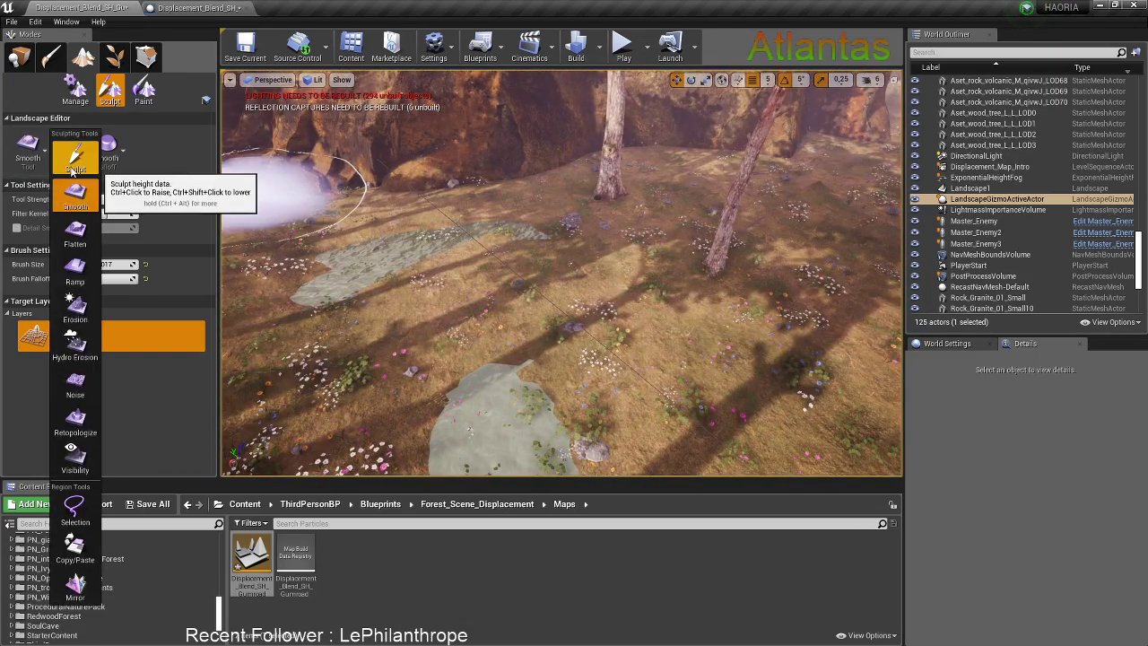
{"action": "left_click", "coordinate": [75, 162]}
{"action": "left_click_drag", "start_coordinate": [573, 288], "coordinate": [417, 246]}
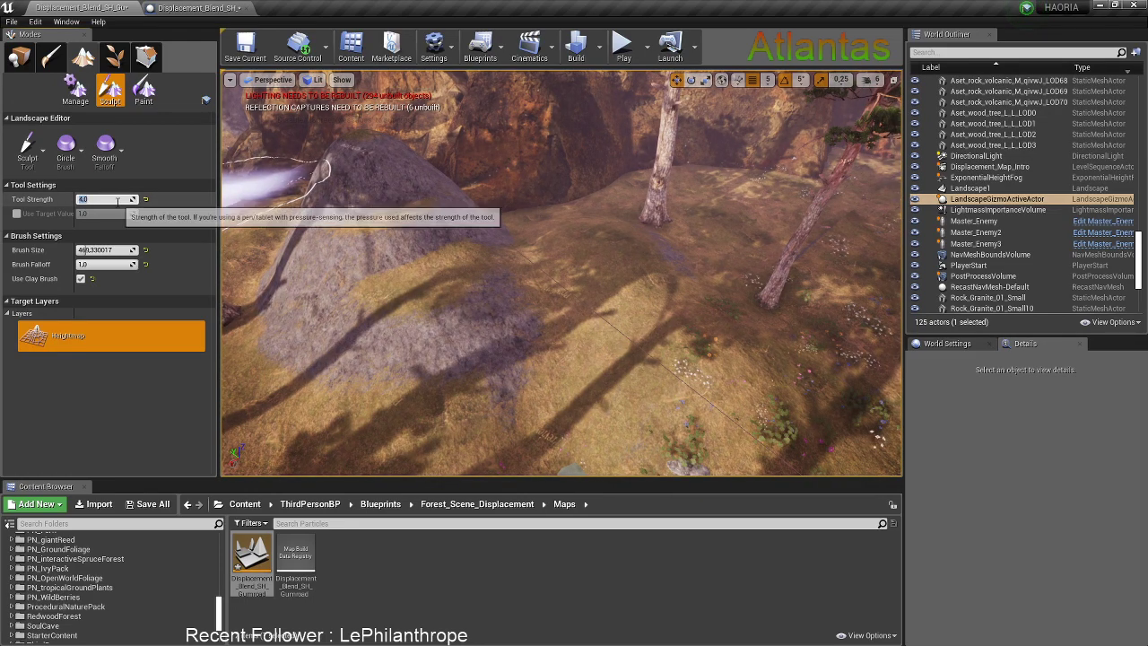
Set the tool strength to 1.0 and soften the raised mound and surrounding terrain with the Smooth tool
{"action": "left_click", "coordinate": [28, 143]}
{"action": "left_click", "coordinate": [75, 228]}
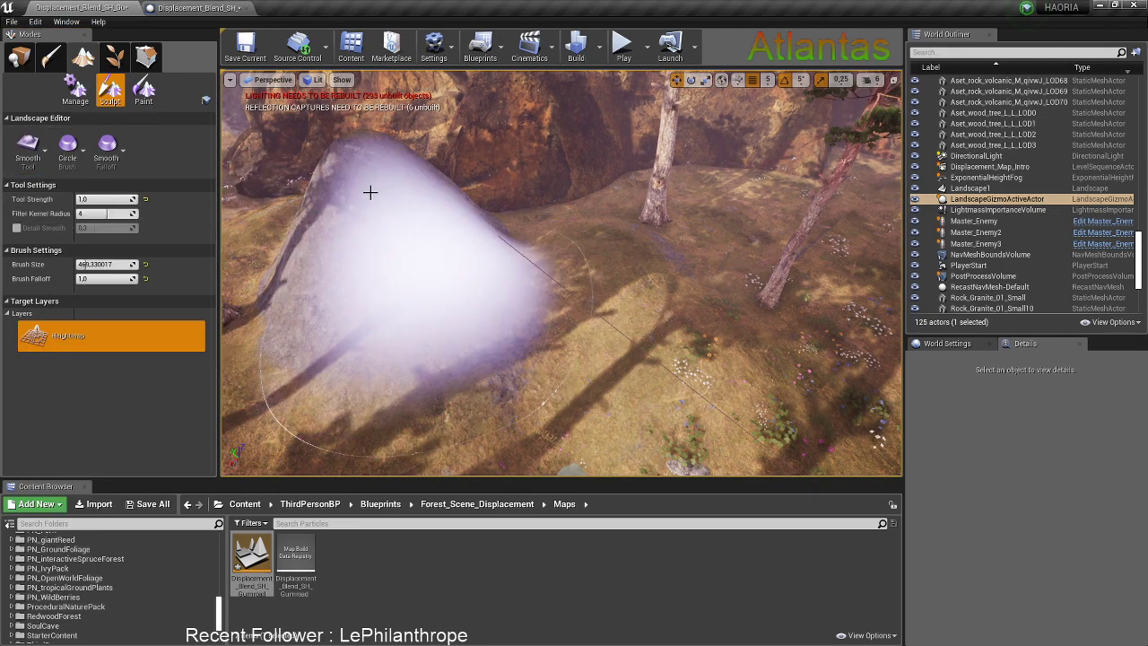
{"action": "mouse_move", "coordinate": [554, 325]}
{"action": "right_mouse_down"}
{"action": "mouse_move", "coordinate": [557, 345]}
{"action": "mouse_move", "coordinate": [611, 276]}
{"action": "mouse_move", "coordinate": [604, 264]}
{"action": "right_mouse_up"}
{"action": "left_click_drag", "start_coordinate": [604, 265], "coordinate": [617, 361]}
{"action": "mouse_move", "coordinate": [617, 360]}
{"action": "right_mouse_down"}
{"action": "mouse_move", "coordinate": [595, 331]}
{"action": "mouse_move", "coordinate": [581, 346]}
{"action": "mouse_move", "coordinate": [606, 366]}
{"action": "mouse_move", "coordinate": [633, 334]}
{"action": "right_mouse_up"}
{"action": "right_click_drag", "start_coordinate": [601, 296], "coordinate": [348, 224]}
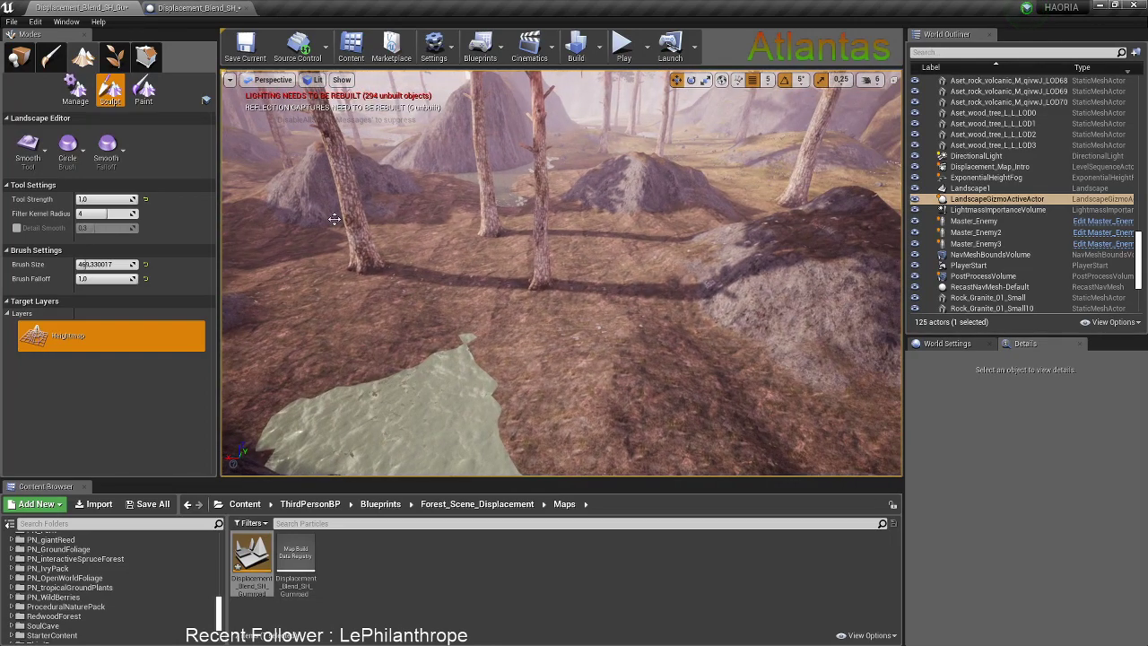
Switch to Foliage mode, deactivate the tree type, and activate the ground plant foliage types for painting
{"action": "left_click", "coordinate": [114, 57]}
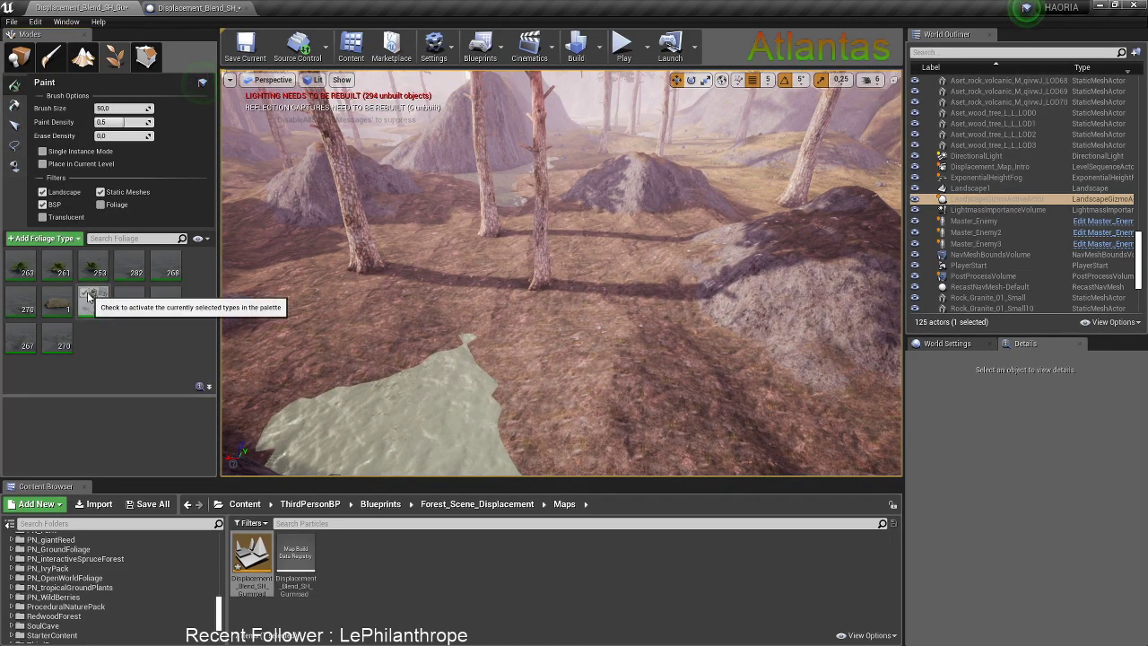
{"action": "left_click", "coordinate": [58, 345]}
{"action": "left_click", "coordinate": [22, 267], "text": "shift"}
{"action": "left_click", "coordinate": [12, 295]}
{"action": "left_click", "coordinate": [19, 304]}
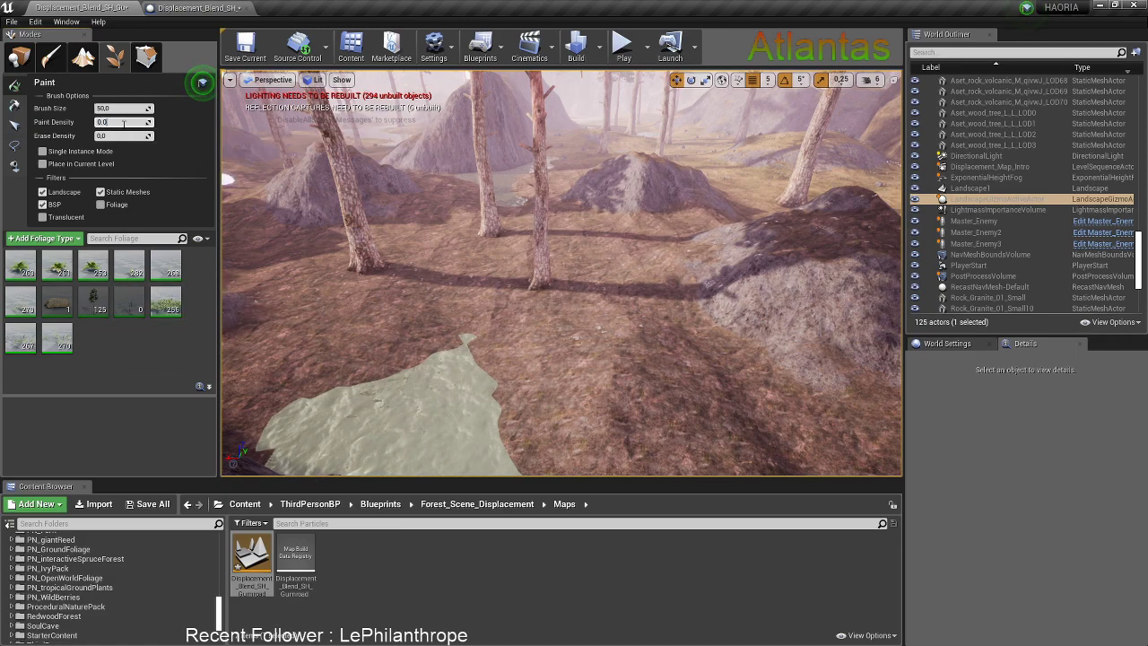
Set the paint density to 0.005, greatly enlarge the foliage brush, and paint a first patch of plants beneath the trees by the pond
{"action": "left_click_drag", "start_coordinate": [116, 108], "coordinate": [179, 109]}
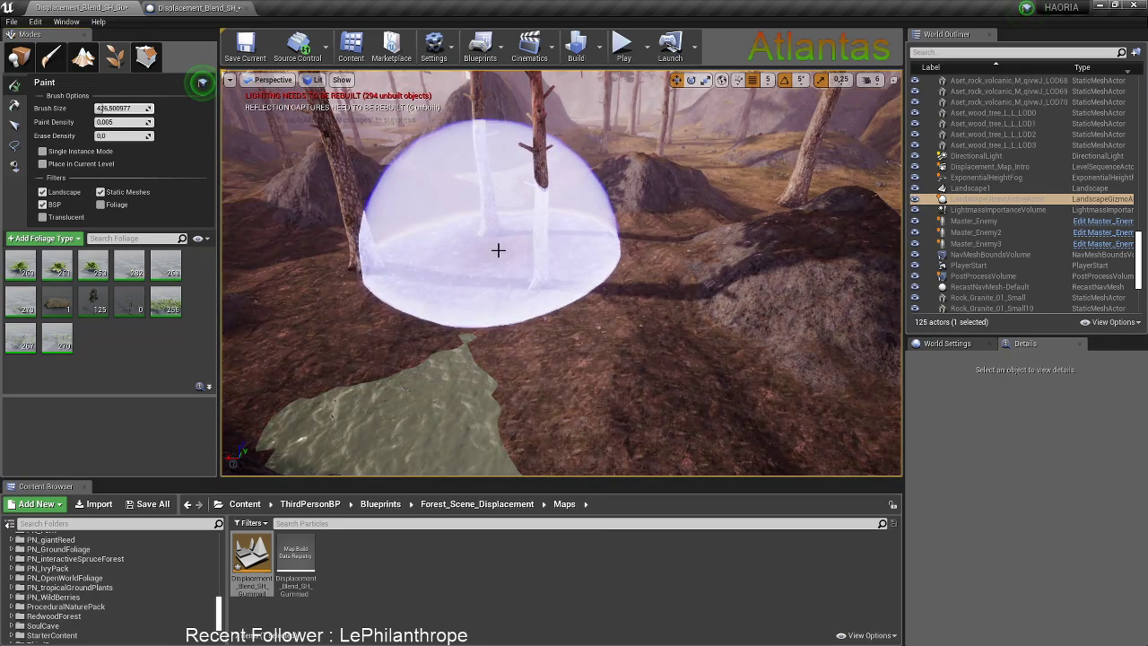
{"action": "left_click", "coordinate": [501, 248]}
{"action": "mouse_move", "coordinate": [587, 207]}
{"action": "right_mouse_down"}
{"action": "mouse_move", "coordinate": [585, 242]}
{"action": "mouse_move", "coordinate": [583, 184]}
{"action": "right_mouse_up"}
Reduce the brush size to about 307, set the paint density to 0.01, and paint plants across the bare ground under the trees
{"action": "mouse_move", "coordinate": [102, 109]}
{"action": "left_mouse_down"}
{"action": "mouse_move", "coordinate": [83, 108]}
{"action": "mouse_move", "coordinate": [109, 108]}
{"action": "left_mouse_up"}
{"action": "left_click", "coordinate": [130, 123]}
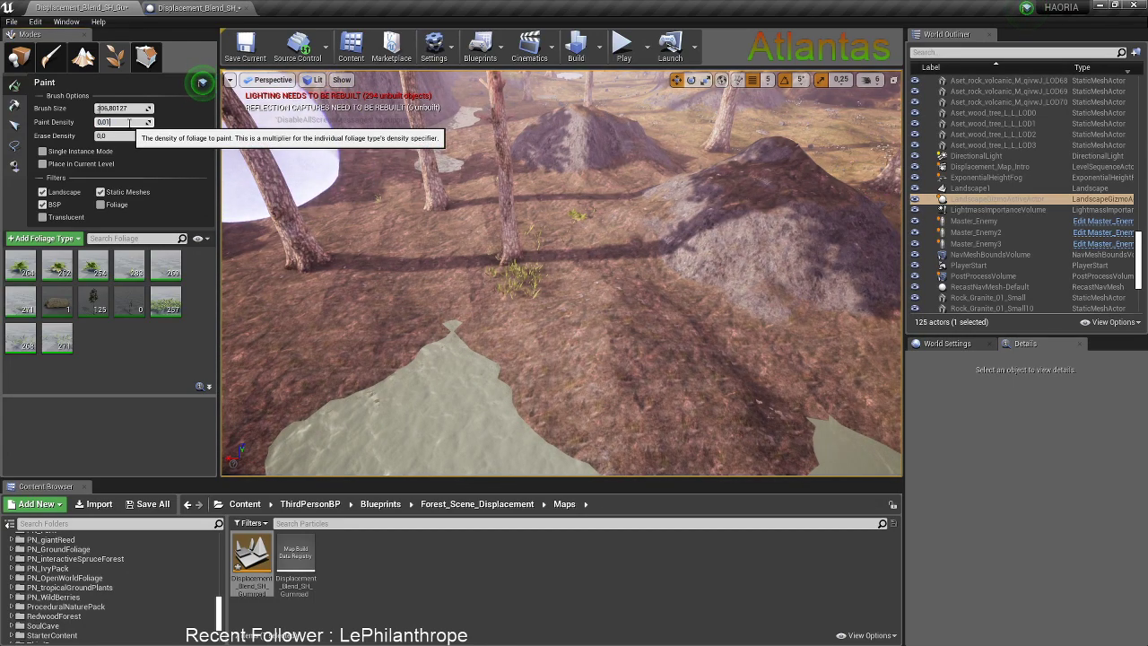
{"action": "key", "text": "Return"}
{"action": "mouse_move", "coordinate": [387, 206]}
{"action": "left_mouse_down"}
{"action": "mouse_move", "coordinate": [466, 200]}
{"action": "mouse_move", "coordinate": [628, 323]}
{"action": "mouse_move", "coordinate": [541, 135]}
{"action": "left_mouse_up"}
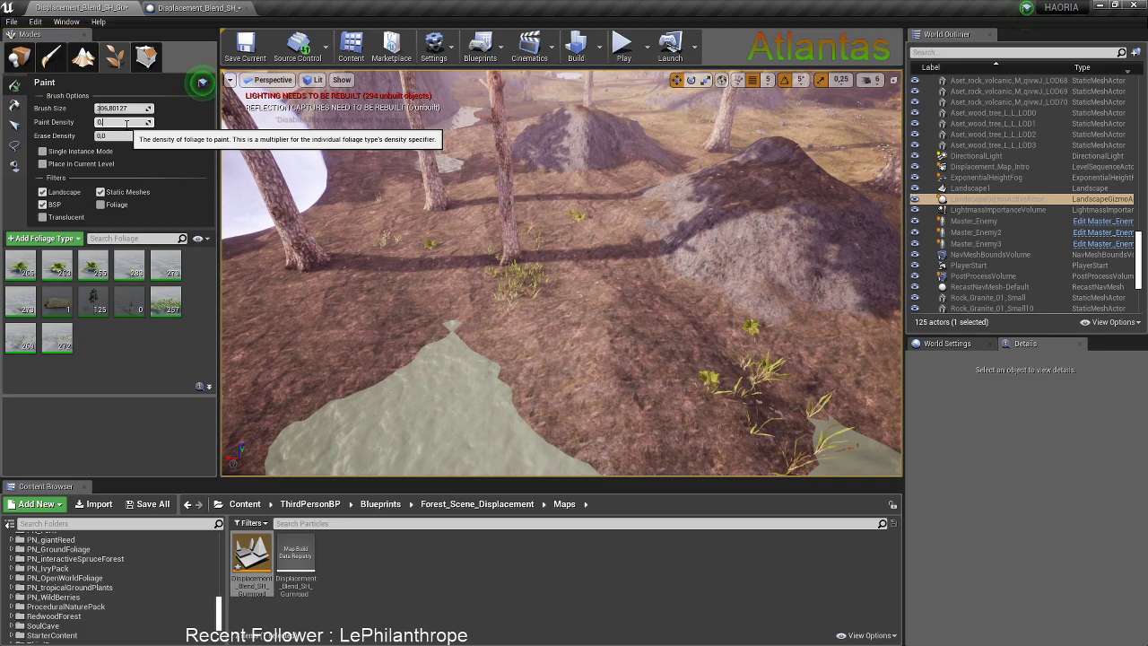
Set the paint density to 0.1 and paint plants beside the leaning tree and behind the rocky mound
{"action": "left_click", "coordinate": [368, 246]}
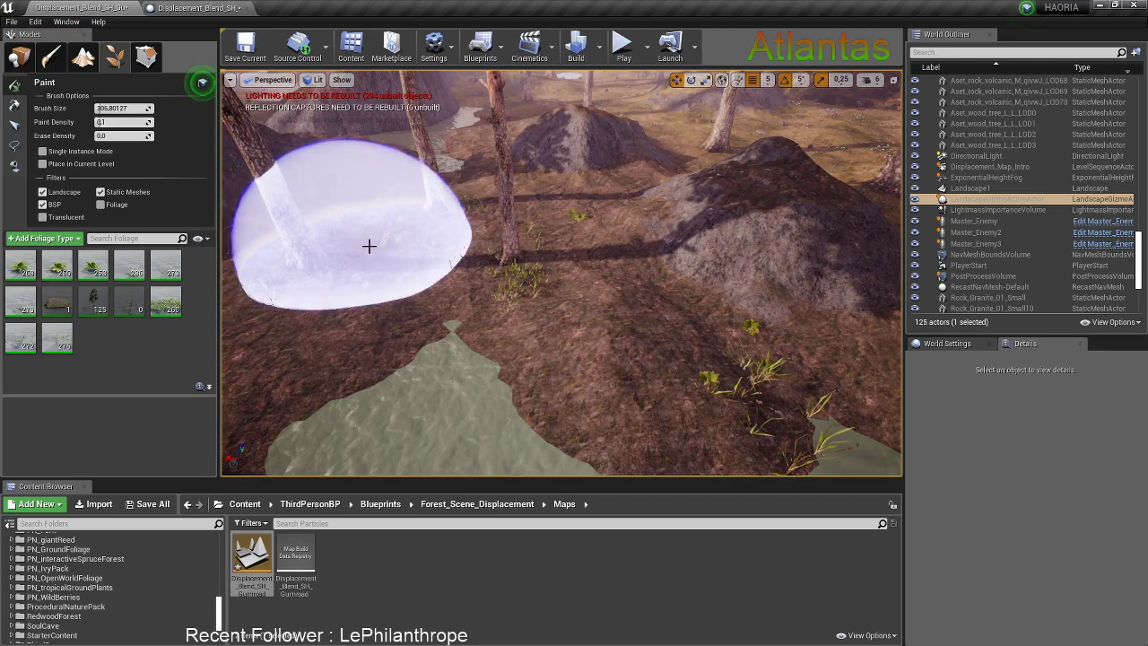
{"action": "right_click_drag", "start_coordinate": [453, 162], "coordinate": [508, 178]}
{"action": "left_click", "coordinate": [734, 189]}
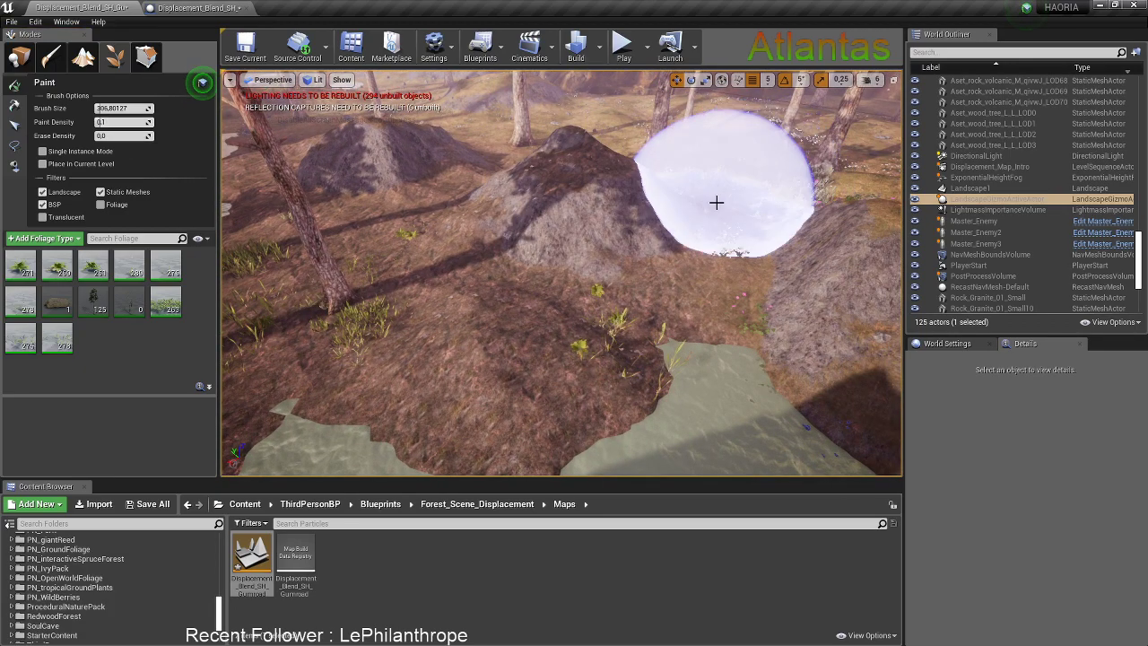
{"action": "right_click_drag", "start_coordinate": [714, 203], "coordinate": [778, 187]}
Reduce the brush size to about 50 and paint grass and plant clumps on the bare ground between the mounds and ponds
{"action": "left_click_drag", "start_coordinate": [120, 108], "coordinate": [102, 108]}
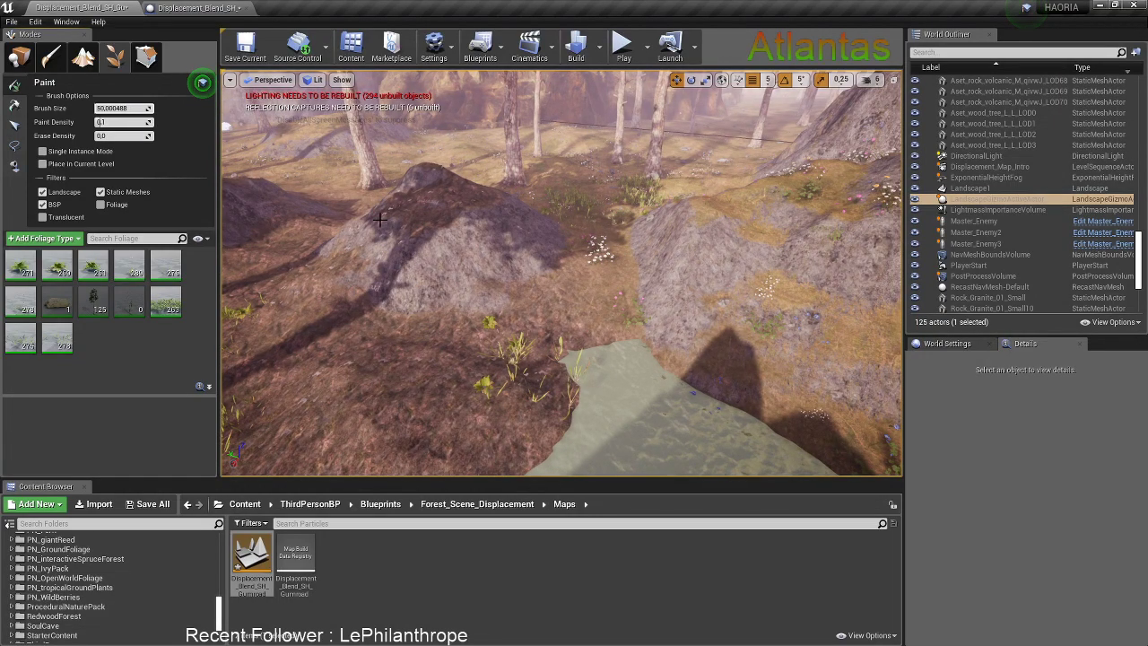
{"action": "left_click", "coordinate": [608, 284]}
{"action": "left_click", "coordinate": [292, 367]}
{"action": "right_click_drag", "start_coordinate": [296, 363], "coordinate": [235, 384]}
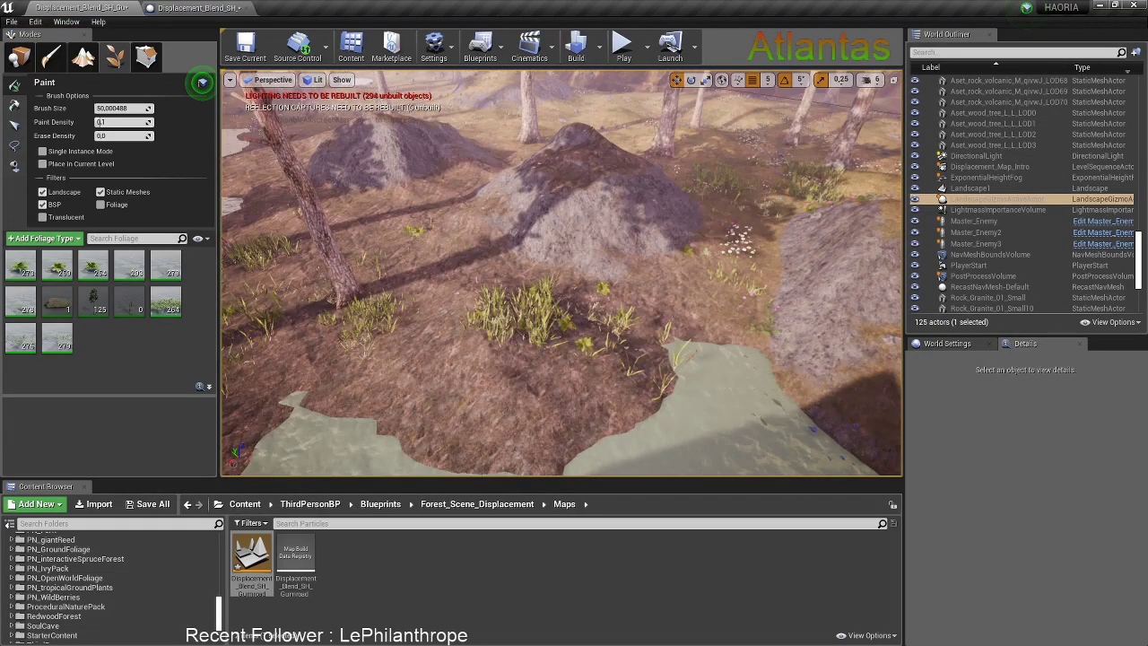
{"action": "left_click", "coordinate": [459, 249]}
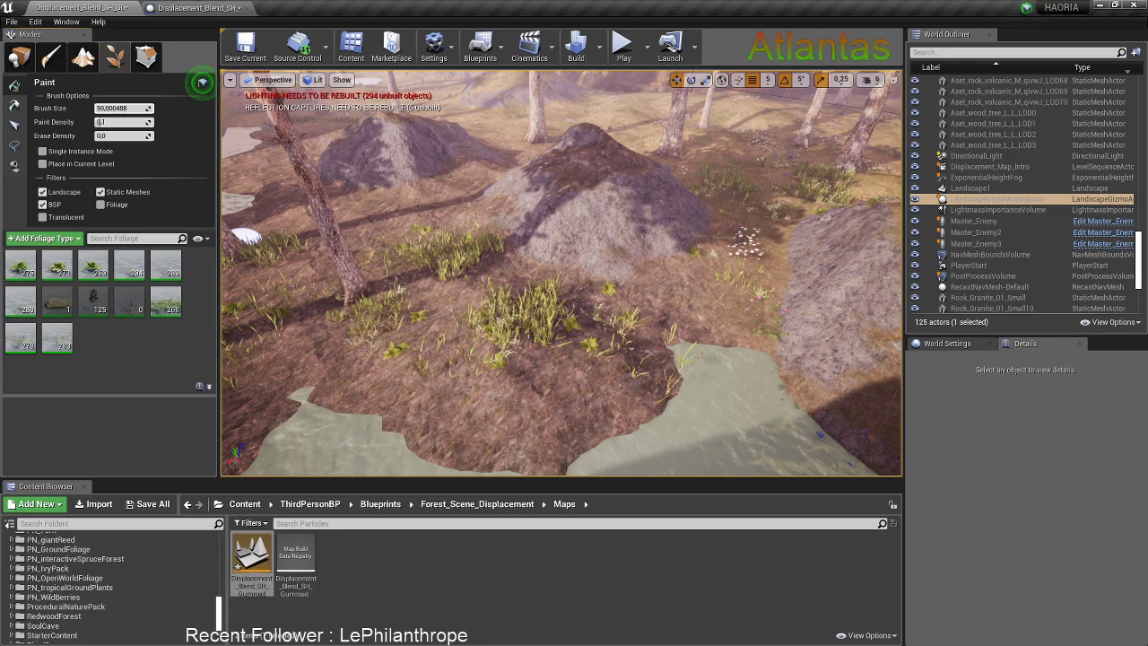
{"action": "left_click", "coordinate": [485, 366]}
{"action": "right_click_drag", "start_coordinate": [417, 285], "coordinate": [260, 265]}
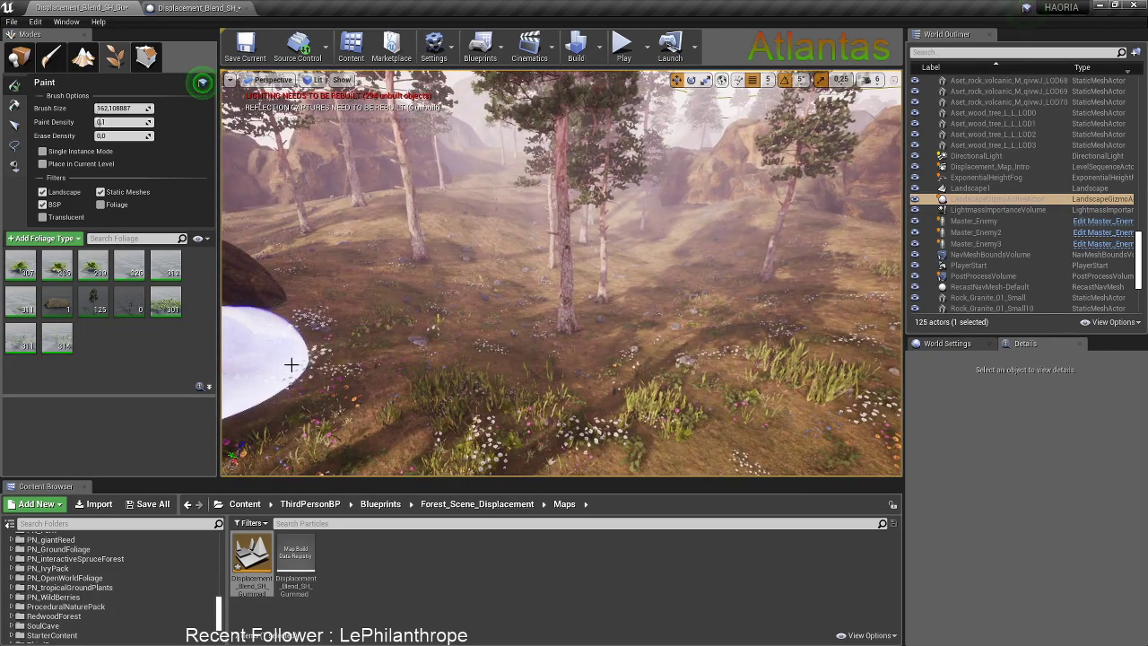
Paint grass and flowers over the open slope around the large brown cliff rock, using a brush size of about 162
{"action": "right_click_drag", "start_coordinate": [442, 343], "coordinate": [325, 343]}
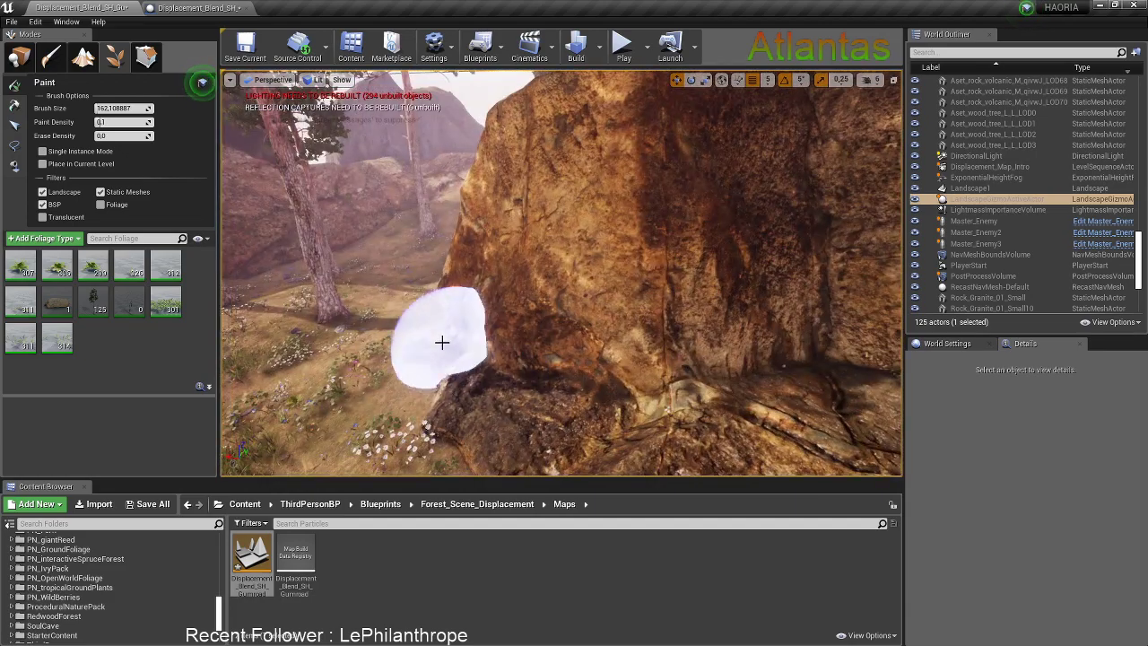
{"action": "right_click_drag", "start_coordinate": [404, 277], "coordinate": [313, 280]}
{"action": "left_click", "coordinate": [440, 274]}
{"action": "mouse_move", "coordinate": [440, 274]}
{"action": "right_mouse_down"}
{"action": "mouse_move", "coordinate": [426, 332]}
{"action": "mouse_move", "coordinate": [408, 336]}
{"action": "right_mouse_up"}
{"action": "left_click", "coordinate": [534, 271]}
{"action": "left_click_drag", "start_coordinate": [535, 271], "coordinate": [418, 325]}
{"action": "mouse_move", "coordinate": [418, 326]}
{"action": "right_mouse_down"}
{"action": "mouse_move", "coordinate": [377, 323]}
{"action": "mouse_move", "coordinate": [547, 292]}
{"action": "mouse_move", "coordinate": [627, 296]}
{"action": "right_mouse_up"}
Fill the lit forest clearing and the ground around its tree trunks with more grass and white flowers
{"action": "left_click", "coordinate": [517, 286]}
{"action": "left_click", "coordinate": [578, 367]}
{"action": "mouse_move", "coordinate": [578, 367]}
{"action": "right_mouse_down"}
{"action": "mouse_move", "coordinate": [709, 350]}
{"action": "mouse_move", "coordinate": [619, 363]}
{"action": "mouse_move", "coordinate": [655, 404]}
{"action": "right_mouse_up"}
{"action": "left_click_drag", "start_coordinate": [520, 337], "coordinate": [463, 346]}
{"action": "mouse_move", "coordinate": [464, 346]}
{"action": "right_mouse_down"}
{"action": "mouse_move", "coordinate": [547, 346]}
{"action": "mouse_move", "coordinate": [537, 174]}
{"action": "right_mouse_up"}
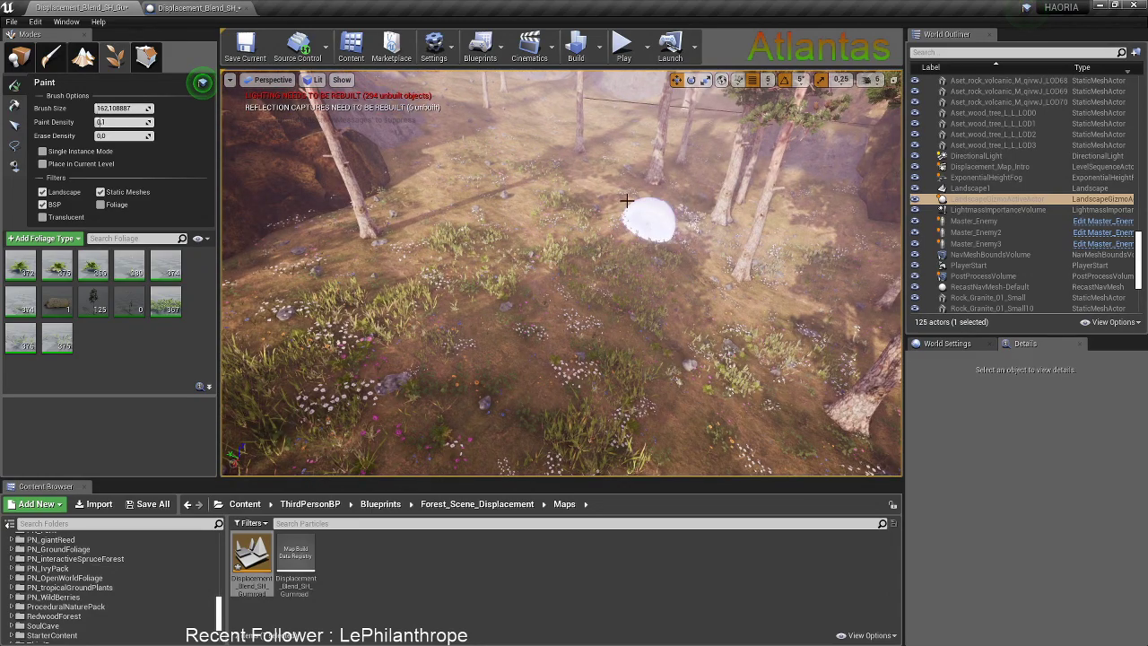
{"action": "right_click_drag", "start_coordinate": [826, 279], "coordinate": [546, 332]}
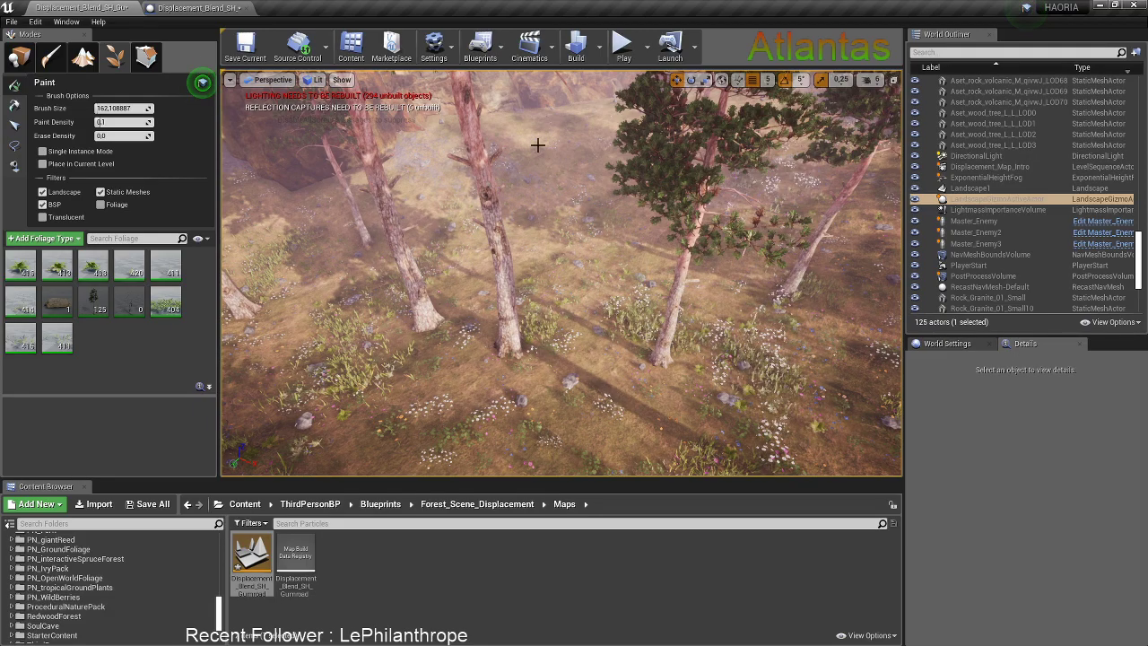
{"action": "right_click_drag", "start_coordinate": [338, 313], "coordinate": [574, 323]}
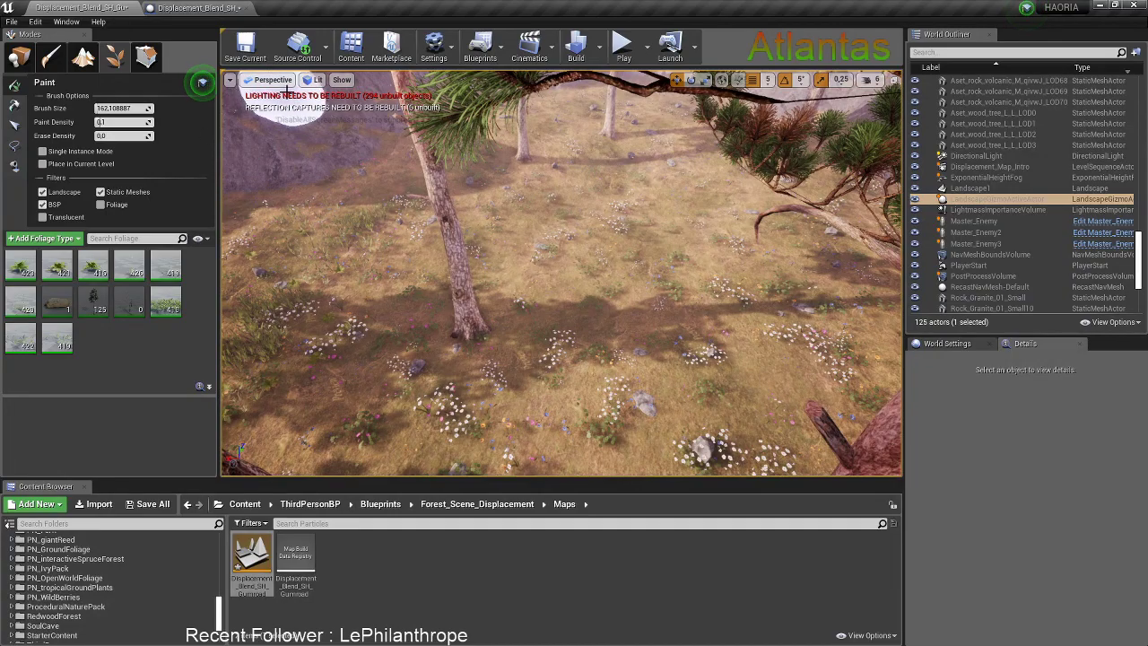
Switch the viewport to Unlit shading and paint ground foliage across the meadow beside the gray rock slope
{"action": "left_click", "coordinate": [313, 80]}
{"action": "left_click", "coordinate": [332, 113]}
{"action": "mouse_move", "coordinate": [503, 296]}
{"action": "right_mouse_down"}
{"action": "mouse_move", "coordinate": [537, 290]}
{"action": "mouse_move", "coordinate": [538, 316]}
{"action": "right_mouse_up"}
{"action": "left_click_drag", "start_coordinate": [536, 323], "coordinate": [556, 374]}
{"action": "right_click_drag", "start_coordinate": [569, 268], "coordinate": [503, 290]}
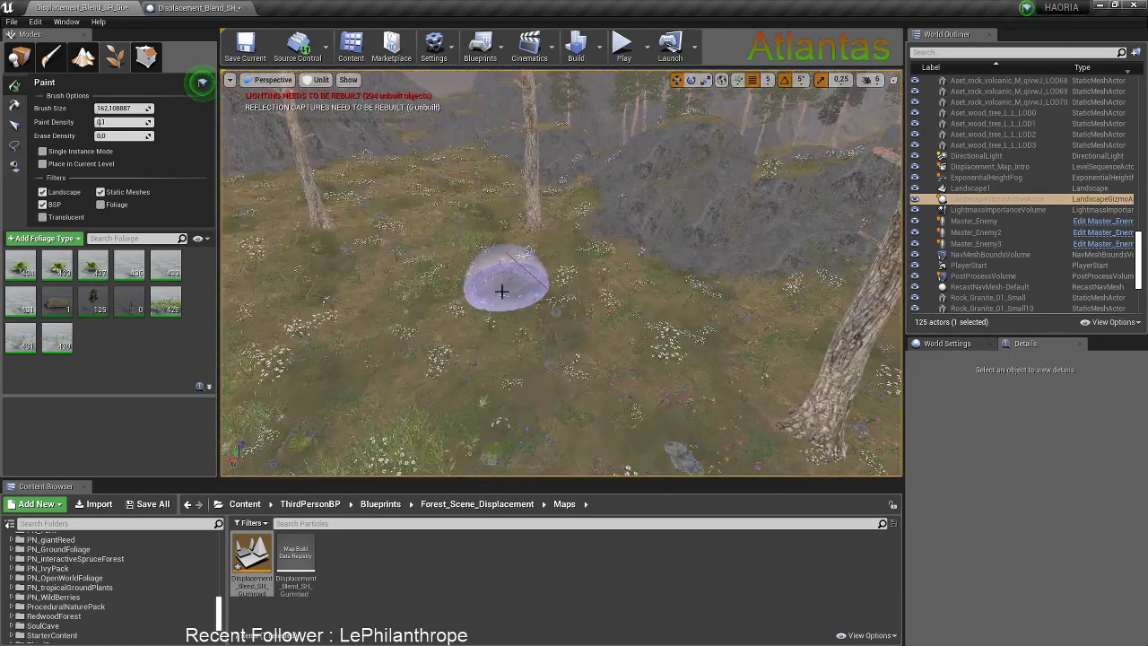
Paint grass and flower patches on the slope around the tree below the brown boulders
{"action": "right_click_drag", "start_coordinate": [586, 409], "coordinate": [498, 359]}
{"action": "left_click_drag", "start_coordinate": [609, 331], "coordinate": [628, 328]}
{"action": "right_click_drag", "start_coordinate": [628, 328], "coordinate": [744, 358]}
{"action": "left_click_drag", "start_coordinate": [556, 300], "coordinate": [579, 304]}
{"action": "right_click_drag", "start_coordinate": [583, 309], "coordinate": [691, 345]}
{"action": "left_click_drag", "start_coordinate": [717, 322], "coordinate": [765, 298]}
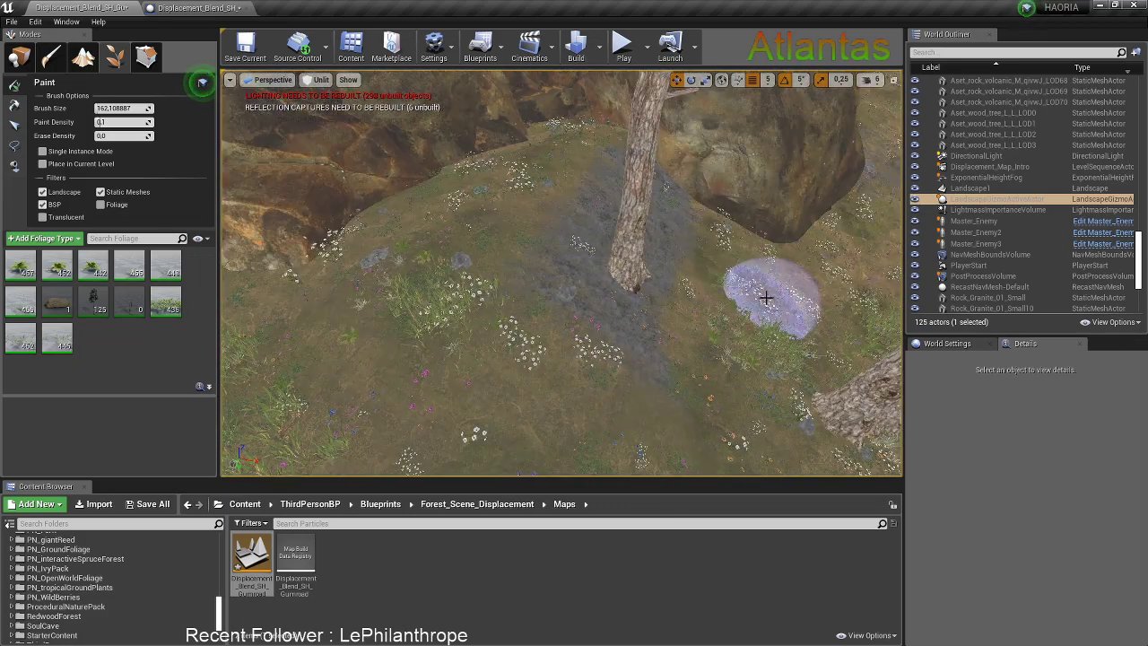
Scatter foliage over the gray rocky hill and along the edges of the pond below it
{"action": "mouse_move", "coordinate": [420, 337]}
{"action": "right_mouse_down"}
{"action": "mouse_move", "coordinate": [422, 392]}
{"action": "mouse_move", "coordinate": [502, 359]}
{"action": "right_mouse_up"}
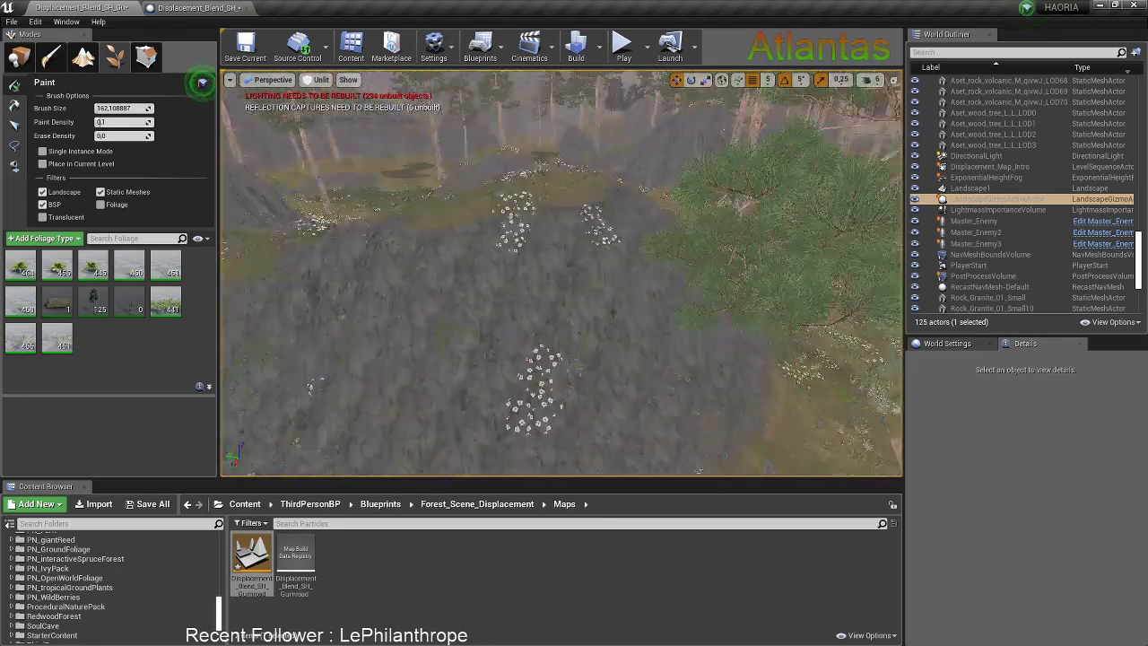
{"action": "right_click_drag", "start_coordinate": [562, 296], "coordinate": [718, 305]}
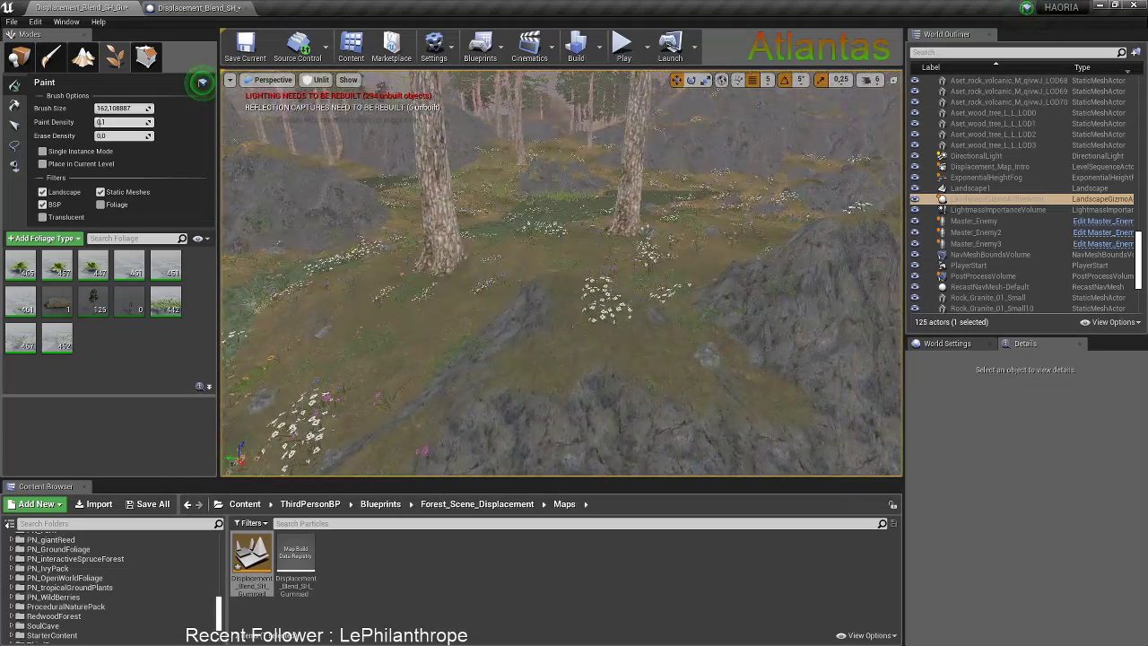
{"action": "right_click_drag", "start_coordinate": [417, 347], "coordinate": [377, 350]}
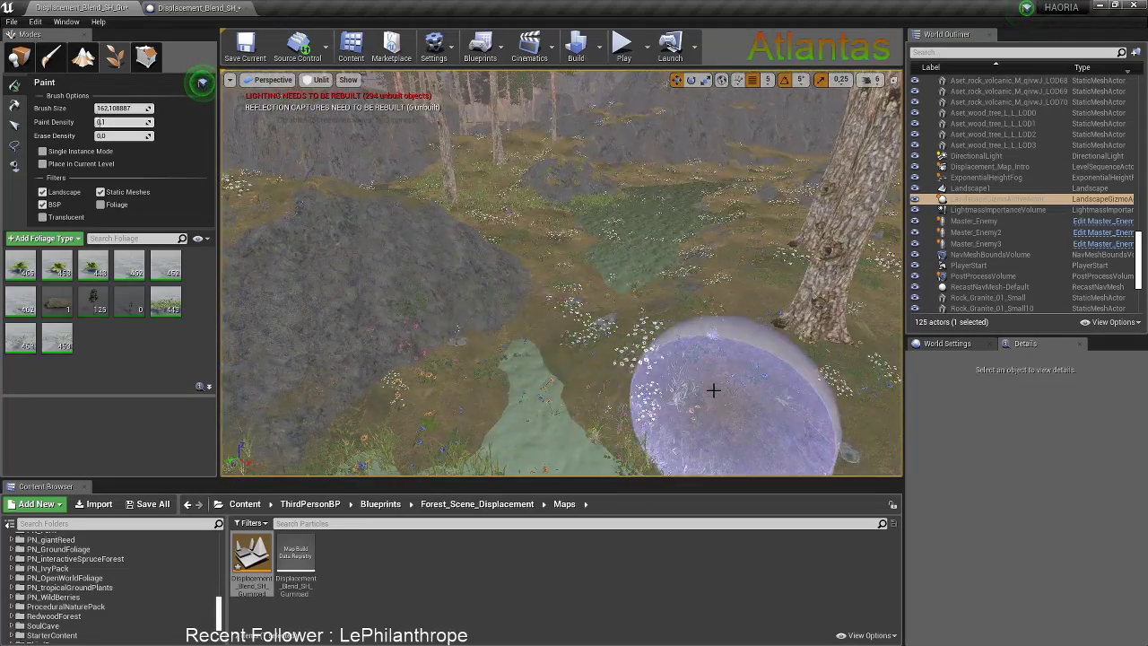
{"action": "right_click_drag", "start_coordinate": [714, 393], "coordinate": [681, 395]}
{"action": "scroll", "coordinate": [649, 279], "scroll_direction": "down", "scroll_amount": 3}
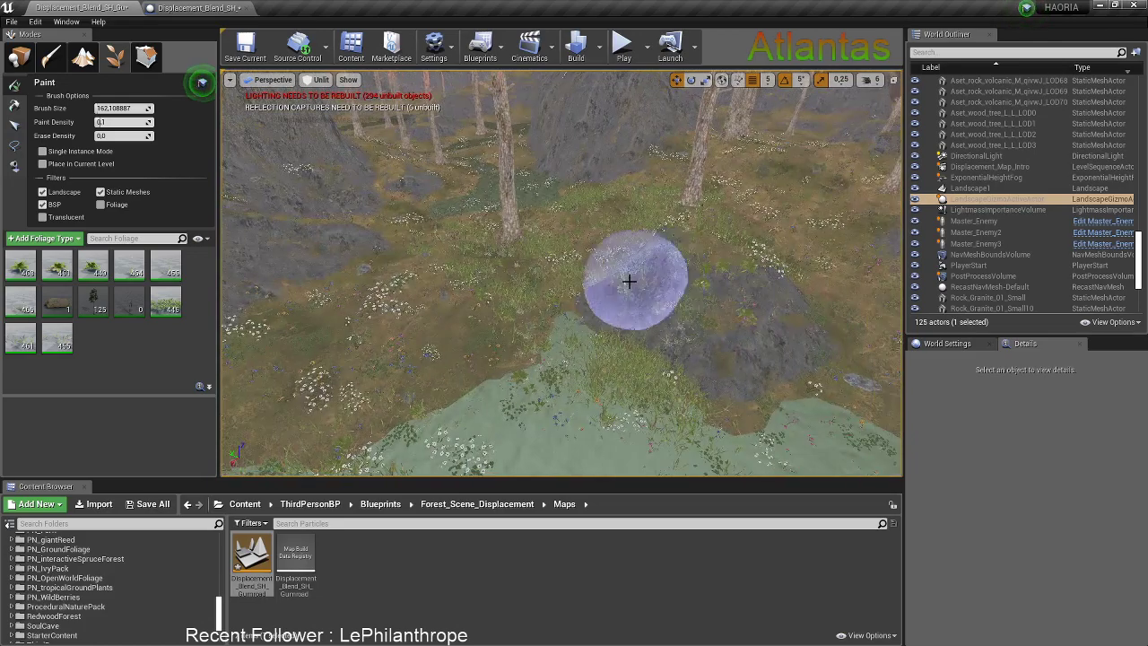
{"action": "mouse_move", "coordinate": [699, 287]}
{"action": "right_mouse_down"}
{"action": "mouse_move", "coordinate": [515, 251]}
{"action": "mouse_move", "coordinate": [512, 282]}
{"action": "right_mouse_up"}
Paint plants and flowers along the stream and on the grassy ground next to the leaning tree
{"action": "left_click", "coordinate": [515, 251]}
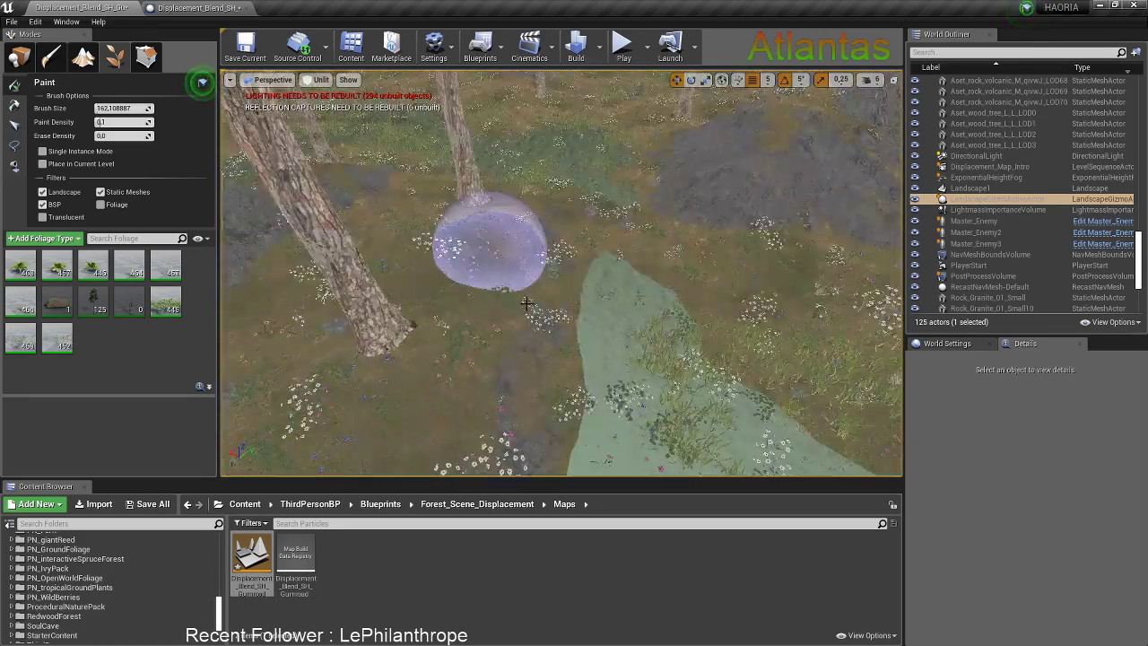
{"action": "right_click_drag", "start_coordinate": [450, 253], "coordinate": [377, 253]}
{"action": "left_click", "coordinate": [535, 257]}
{"action": "right_click_drag", "start_coordinate": [535, 257], "coordinate": [541, 211]}
{"action": "left_click", "coordinate": [541, 211]}
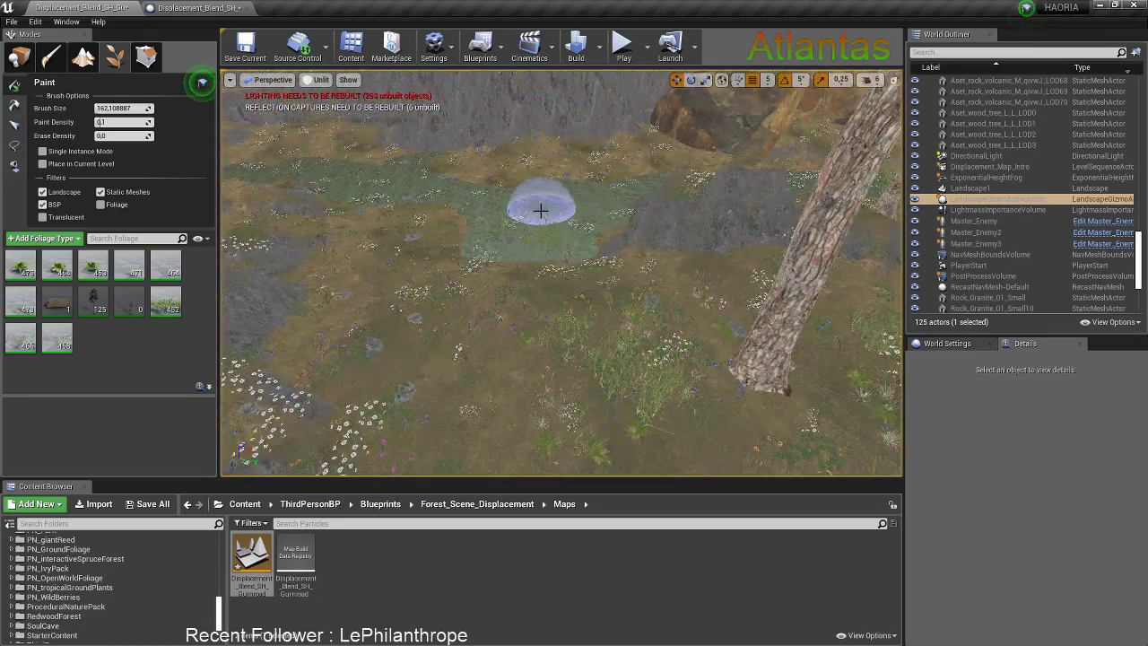
{"action": "right_click_drag", "start_coordinate": [415, 277], "coordinate": [463, 292]}
{"action": "right_click_drag", "start_coordinate": [516, 359], "coordinate": [478, 241]}
Inspect the painted ground in the Lighting Only view mode and return the viewport to Unlit
{"action": "left_click", "coordinate": [321, 80]}
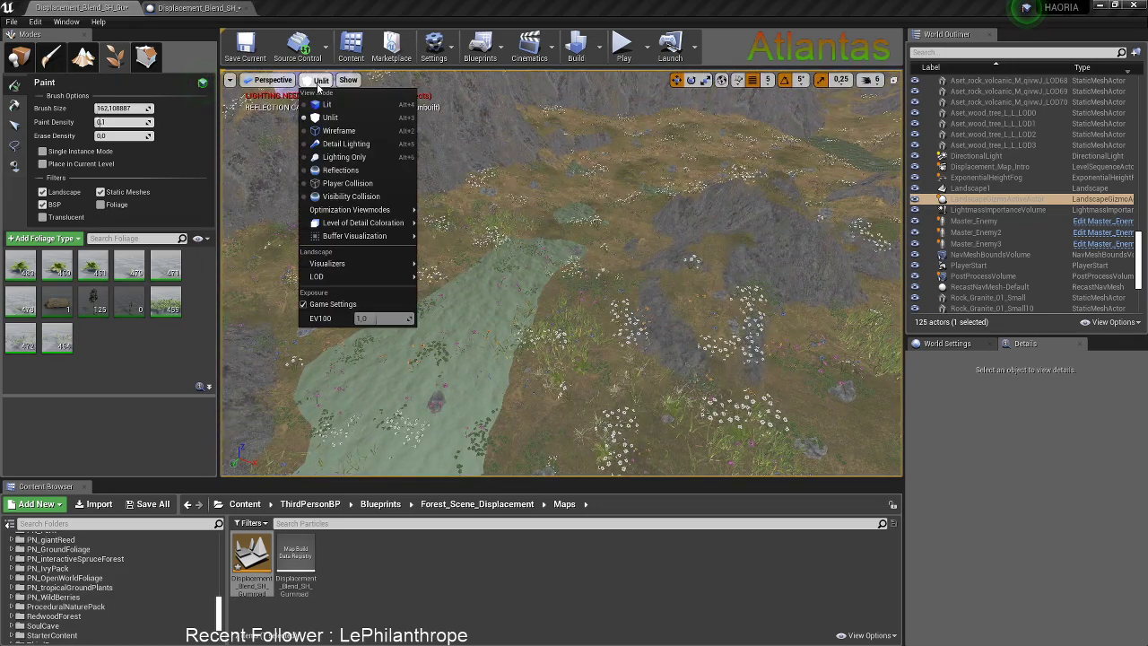
{"action": "left_click", "coordinate": [348, 162]}
{"action": "right_click_drag", "start_coordinate": [523, 271], "coordinate": [619, 328]}
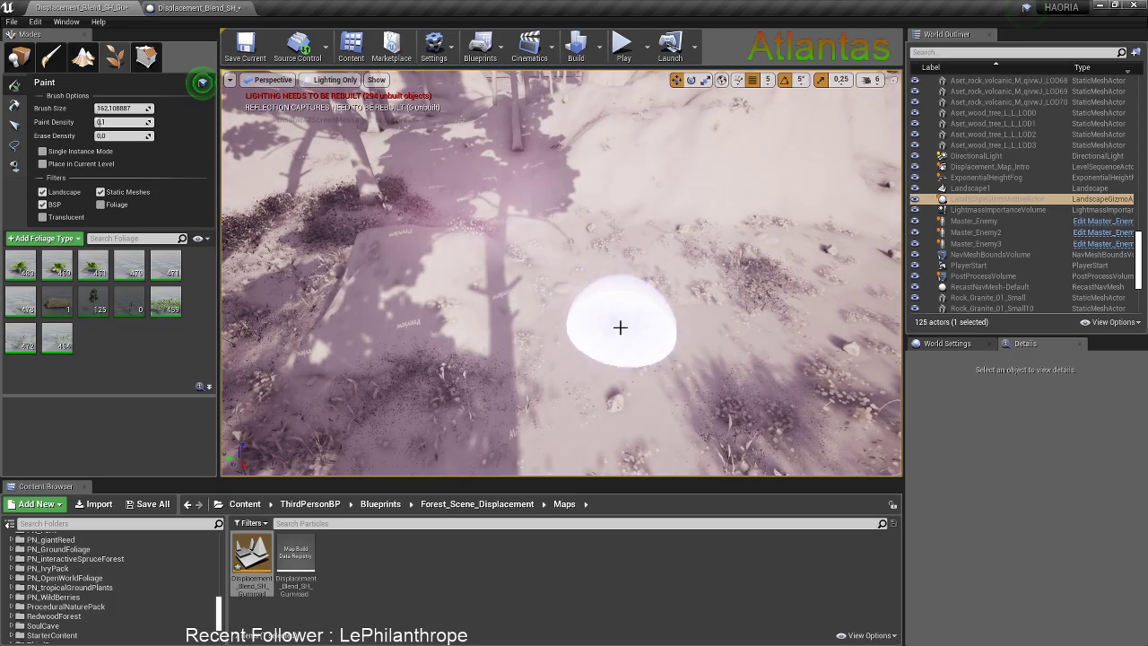
{"action": "left_click", "coordinate": [335, 79]}
{"action": "left_click", "coordinate": [346, 121]}
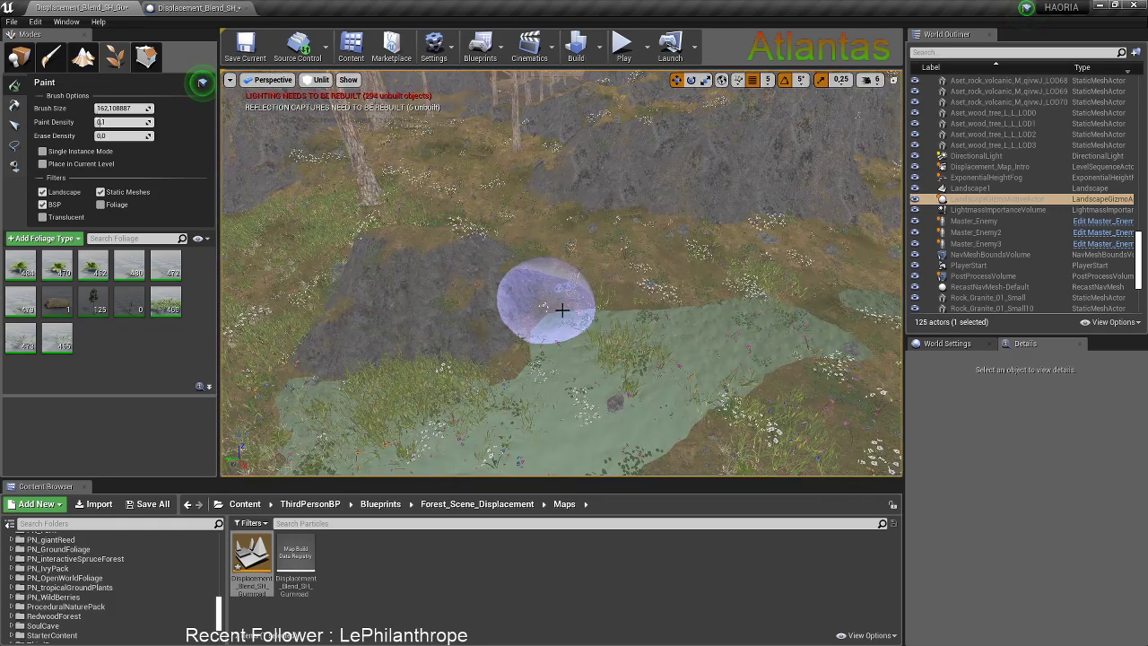
Paint foliage along the rocky stream bank, the wooded ground, and the pond at the foot of the large rock
{"action": "right_click_drag", "start_coordinate": [565, 307], "coordinate": [543, 348]}
{"action": "right_click_drag", "start_coordinate": [457, 291], "coordinate": [485, 334]}
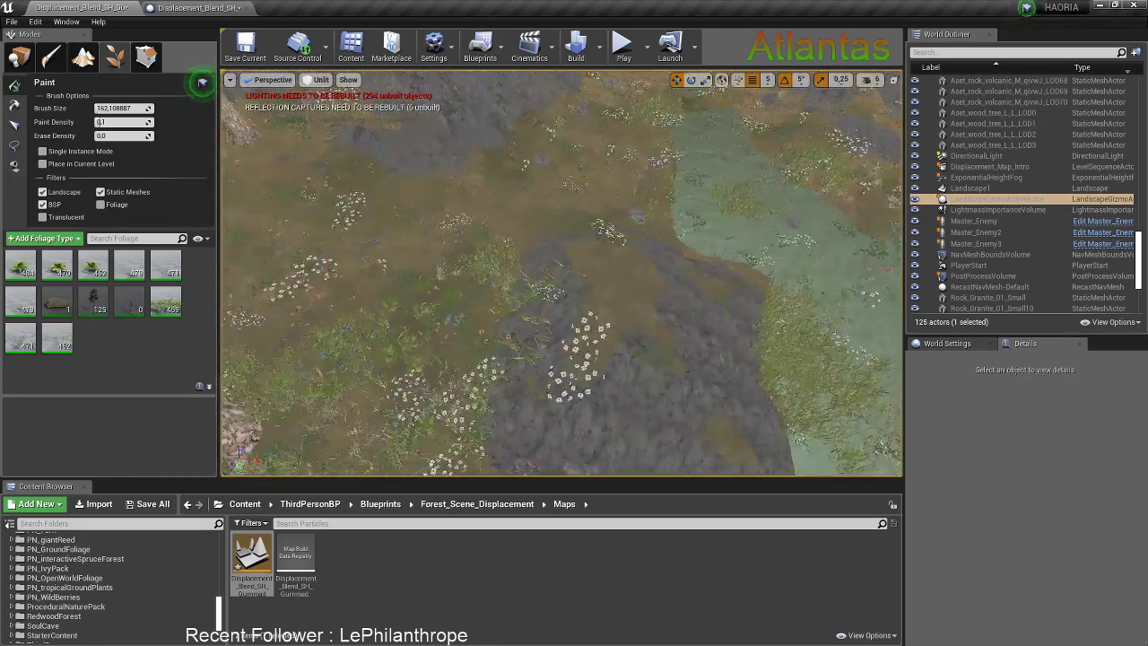
{"action": "right_click_drag", "start_coordinate": [384, 235], "coordinate": [558, 273]}
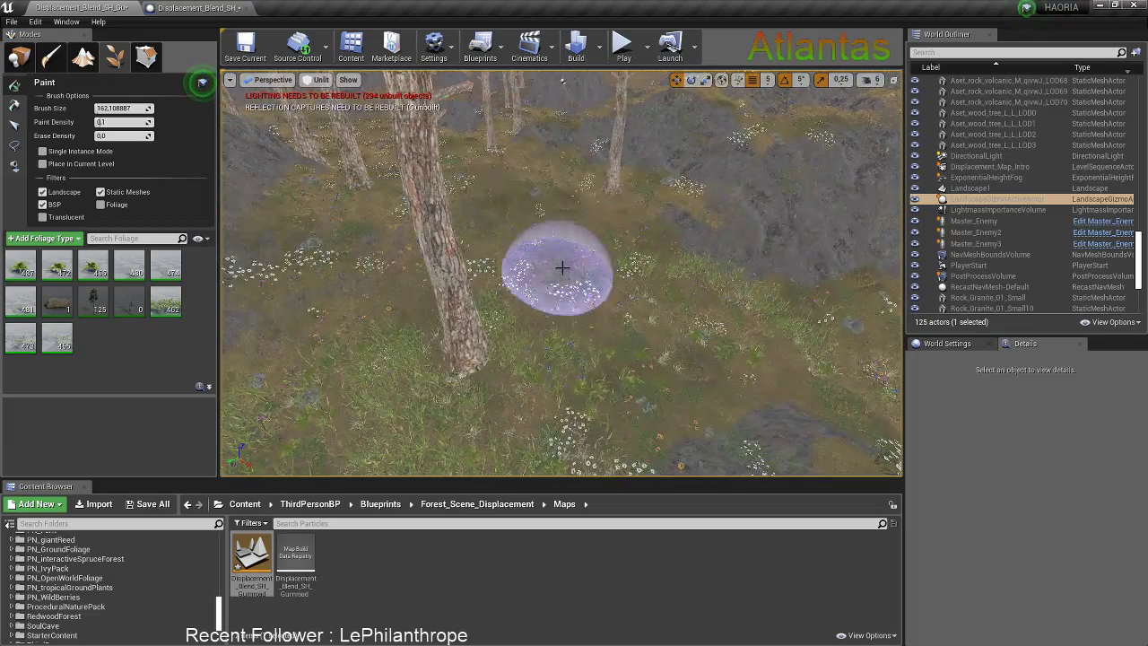
{"action": "mouse_move", "coordinate": [341, 246]}
{"action": "right_mouse_down"}
{"action": "mouse_move", "coordinate": [395, 248]}
{"action": "mouse_move", "coordinate": [332, 248]}
{"action": "mouse_move", "coordinate": [495, 355]}
{"action": "right_mouse_up"}
{"action": "left_click", "coordinate": [495, 355]}
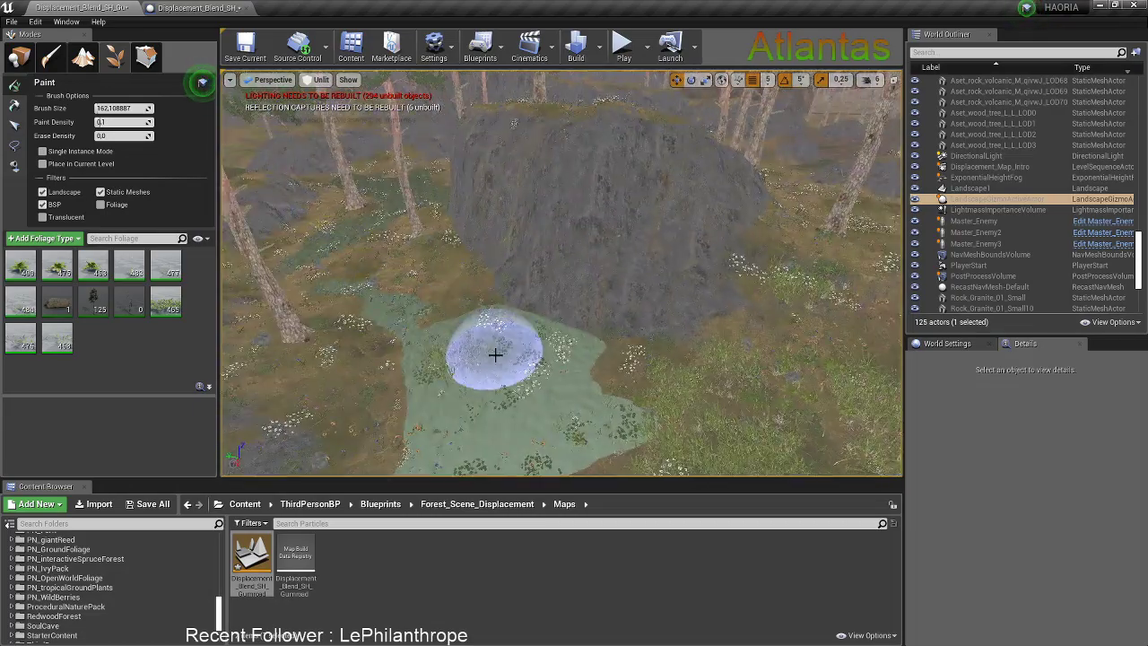
{"action": "mouse_move", "coordinate": [563, 405]}
{"action": "right_mouse_down"}
{"action": "mouse_move", "coordinate": [641, 274]}
{"action": "mouse_move", "coordinate": [653, 286]}
{"action": "right_mouse_up"}
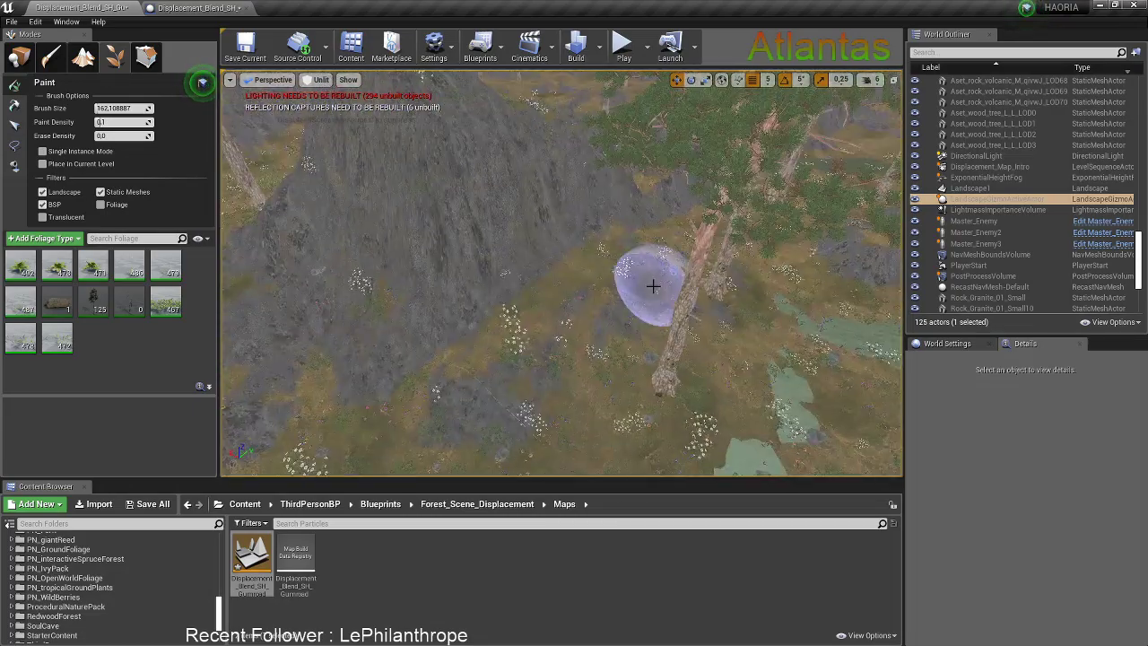
Paint more grass and flowers on the slopes beside the large rock and along the widening stream
{"action": "right_click_drag", "start_coordinate": [693, 320], "coordinate": [517, 312]}
{"action": "left_click", "coordinate": [582, 264]}
{"action": "mouse_move", "coordinate": [530, 379]}
{"action": "right_mouse_down"}
{"action": "mouse_move", "coordinate": [582, 264]}
{"action": "mouse_move", "coordinate": [641, 291]}
{"action": "mouse_move", "coordinate": [712, 267]}
{"action": "mouse_move", "coordinate": [717, 206]}
{"action": "right_mouse_up"}
{"action": "left_click", "coordinate": [712, 266]}
{"action": "left_click", "coordinate": [574, 262]}
{"action": "mouse_move", "coordinate": [578, 262]}
{"action": "right_mouse_down"}
{"action": "mouse_move", "coordinate": [610, 220]}
{"action": "mouse_move", "coordinate": [834, 215]}
{"action": "right_mouse_up"}
{"action": "left_click", "coordinate": [549, 362]}
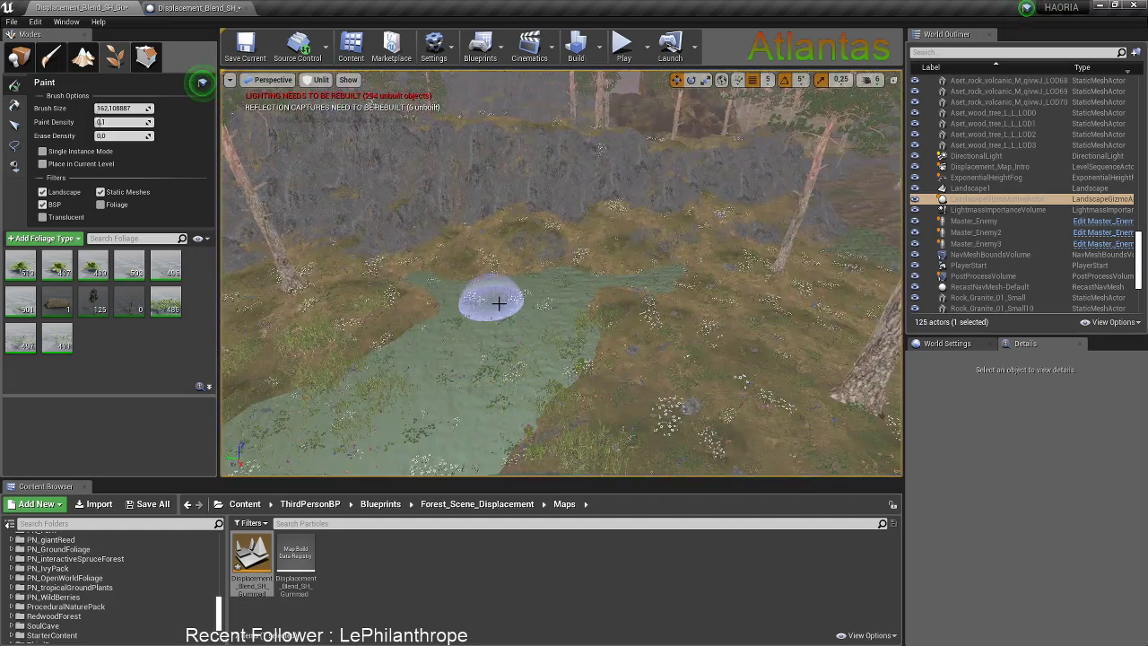
Cover the forest floor between the pines near the stream with additional ground plants
{"action": "right_click_drag", "start_coordinate": [725, 332], "coordinate": [644, 377]}
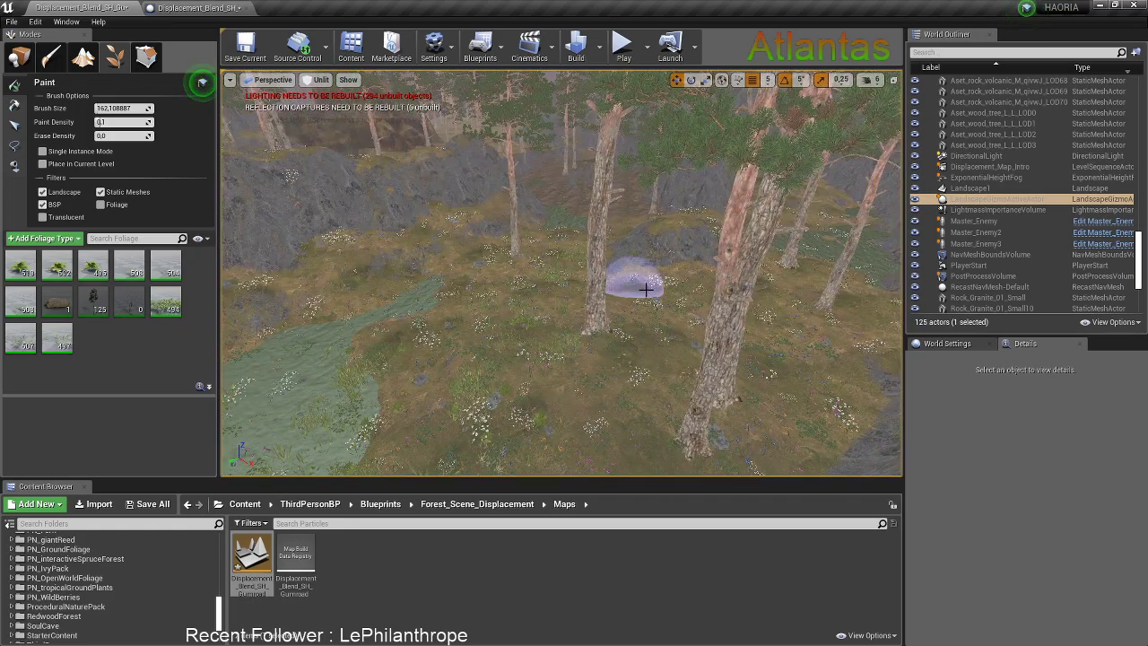
{"action": "mouse_move", "coordinate": [602, 330]}
{"action": "right_mouse_down"}
{"action": "mouse_move", "coordinate": [772, 377]}
{"action": "mouse_move", "coordinate": [825, 359]}
{"action": "right_mouse_up"}
{"action": "left_click", "coordinate": [421, 294]}
{"action": "right_click_drag", "start_coordinate": [768, 302], "coordinate": [445, 321]}
{"action": "right_click_drag", "start_coordinate": [337, 382], "coordinate": [421, 381]}
{"action": "left_click", "coordinate": [480, 333]}
Paint grass and flowers on the sparse ground beside the exposed strip of gray rock
{"action": "mouse_move", "coordinate": [480, 333]}
{"action": "right_mouse_down"}
{"action": "mouse_move", "coordinate": [460, 345]}
{"action": "mouse_move", "coordinate": [431, 323]}
{"action": "mouse_move", "coordinate": [421, 294]}
{"action": "right_mouse_up"}
{"action": "right_click_drag", "start_coordinate": [702, 232], "coordinate": [725, 204]}
{"action": "mouse_move", "coordinate": [540, 232]}
{"action": "right_mouse_down"}
{"action": "mouse_move", "coordinate": [538, 205]}
{"action": "mouse_move", "coordinate": [543, 254]}
{"action": "right_mouse_up"}
{"action": "right_click_drag", "start_coordinate": [711, 332], "coordinate": [771, 345]}
{"action": "left_click", "coordinate": [633, 352]}
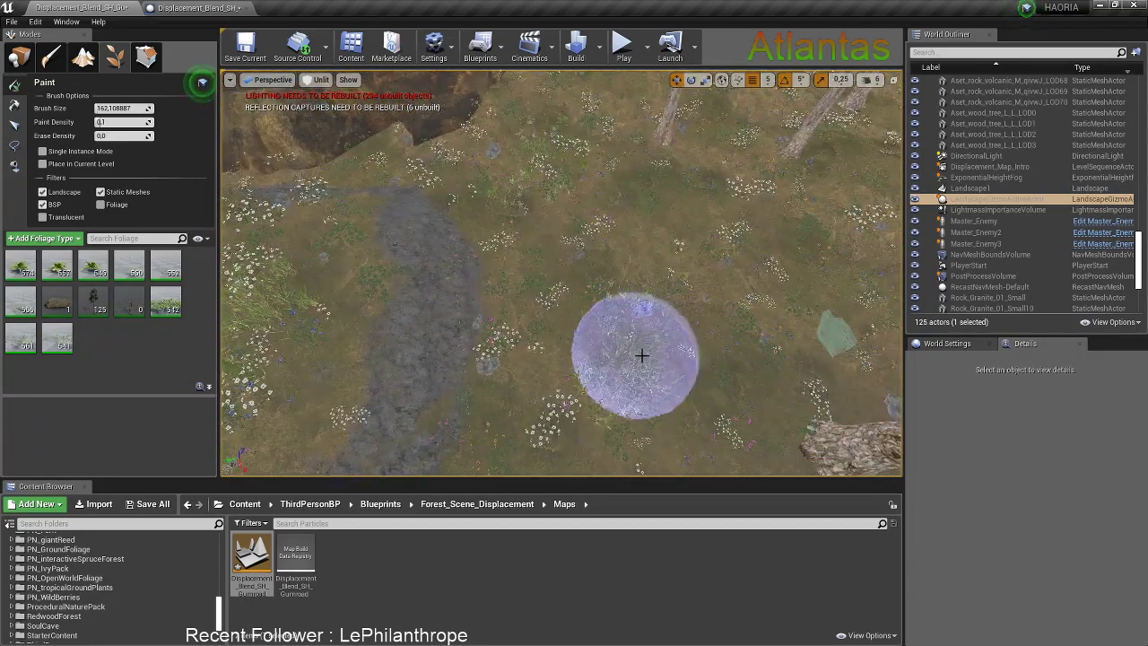
Extend the ground foliage up the wooded hillside between the brown cliff and the gray rock wall
{"action": "right_click_drag", "start_coordinate": [659, 230], "coordinate": [573, 299]}
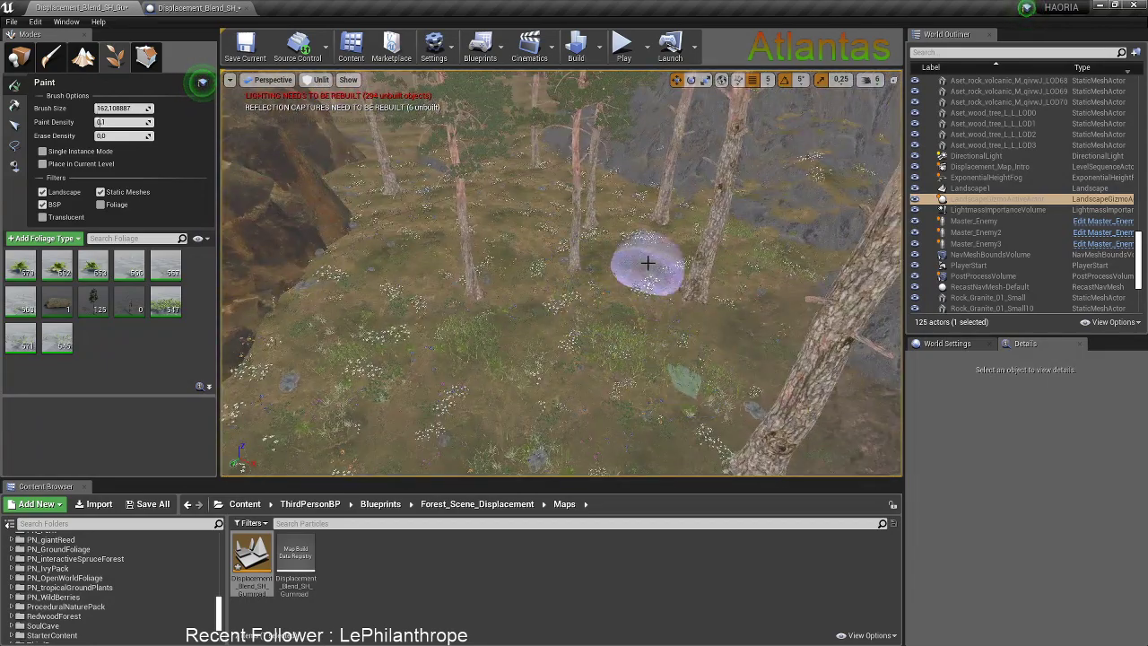
{"action": "left_click", "coordinate": [399, 258]}
{"action": "mouse_move", "coordinate": [475, 267]}
{"action": "right_mouse_down"}
{"action": "mouse_move", "coordinate": [489, 242]}
{"action": "mouse_move", "coordinate": [575, 424]}
{"action": "right_mouse_up"}
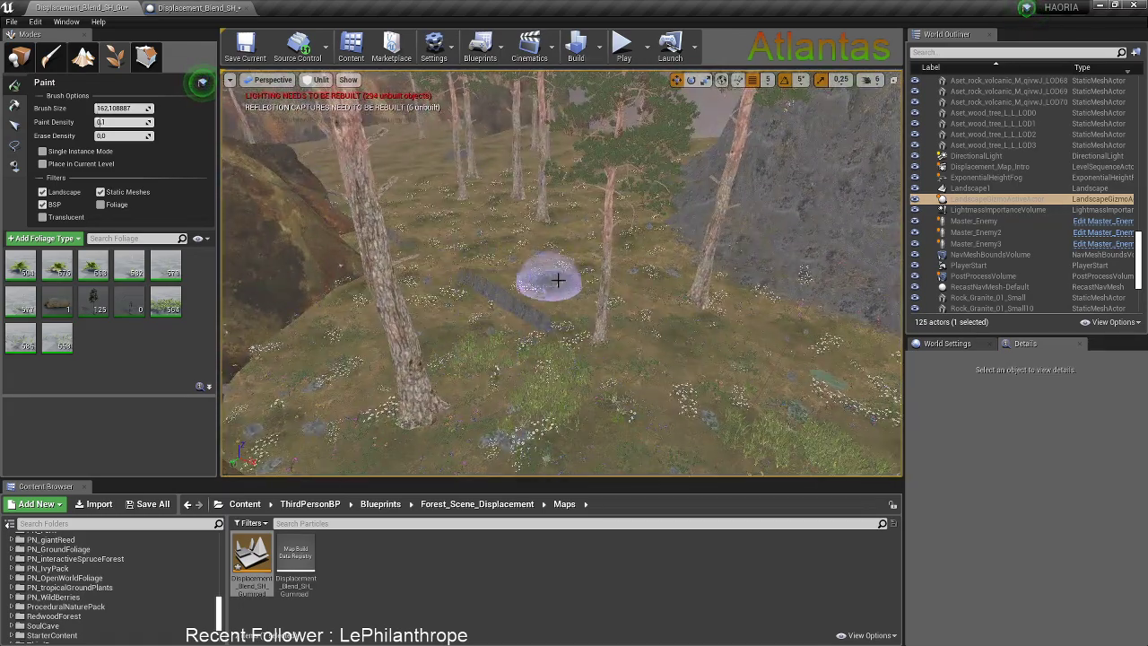
{"action": "left_click_drag", "start_coordinate": [681, 326], "coordinate": [588, 349]}
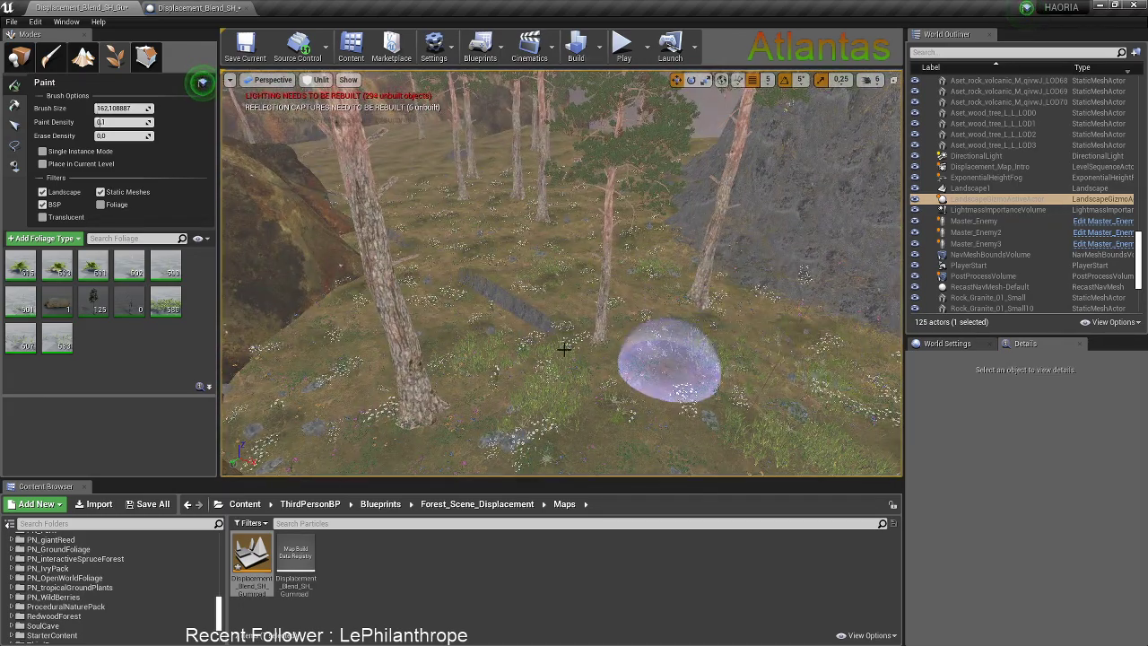
{"action": "right_click_drag", "start_coordinate": [470, 307], "coordinate": [579, 257]}
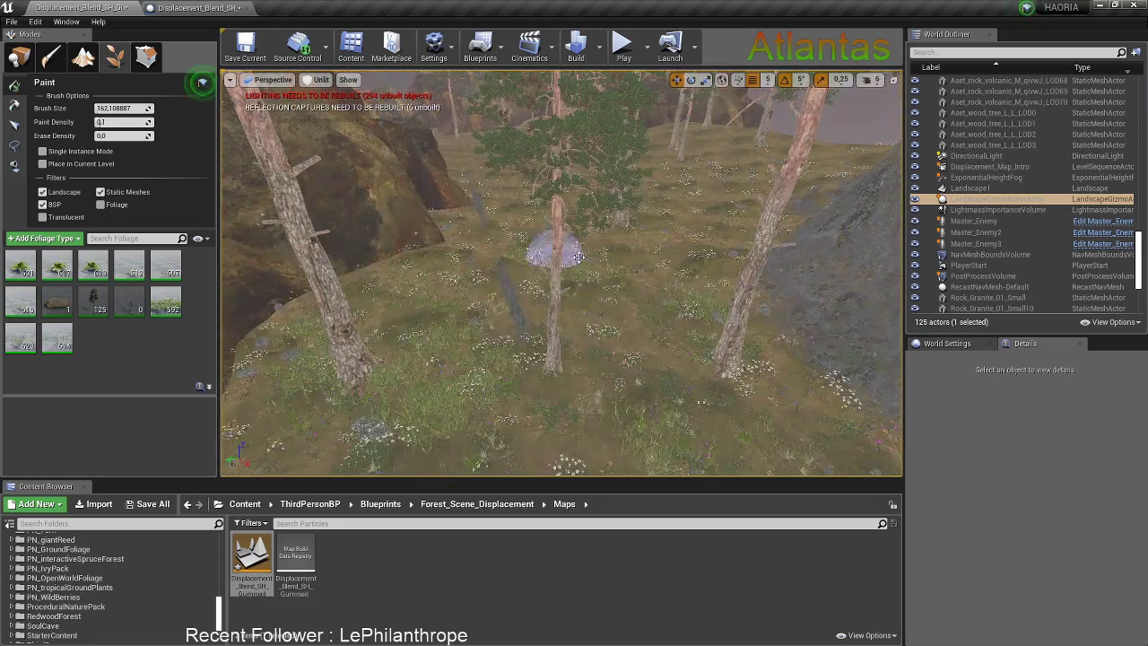
Give the nine grass and flower foliage types a Scale X range of 1 to 2 and paint them between the pines beside the cliff
{"action": "left_click", "coordinate": [56, 339]}
{"action": "left_click", "coordinate": [21, 267], "text": "shift"}
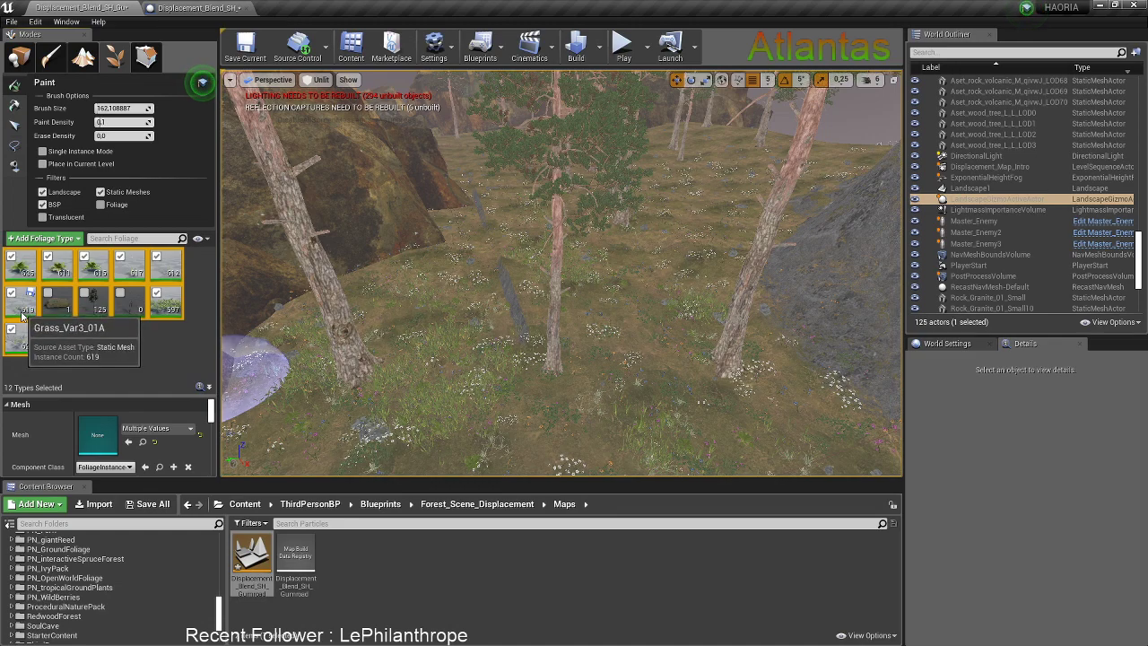
{"action": "left_click", "coordinate": [56, 303], "text": "ctrl"}
{"action": "left_click", "coordinate": [94, 302], "text": "ctrl"}
{"action": "left_click", "coordinate": [129, 302], "text": "ctrl"}
{"action": "left_click_drag", "start_coordinate": [144, 392], "coordinate": [144, 335]}
{"action": "scroll", "coordinate": [112, 430], "scroll_direction": "down", "scroll_amount": 3}
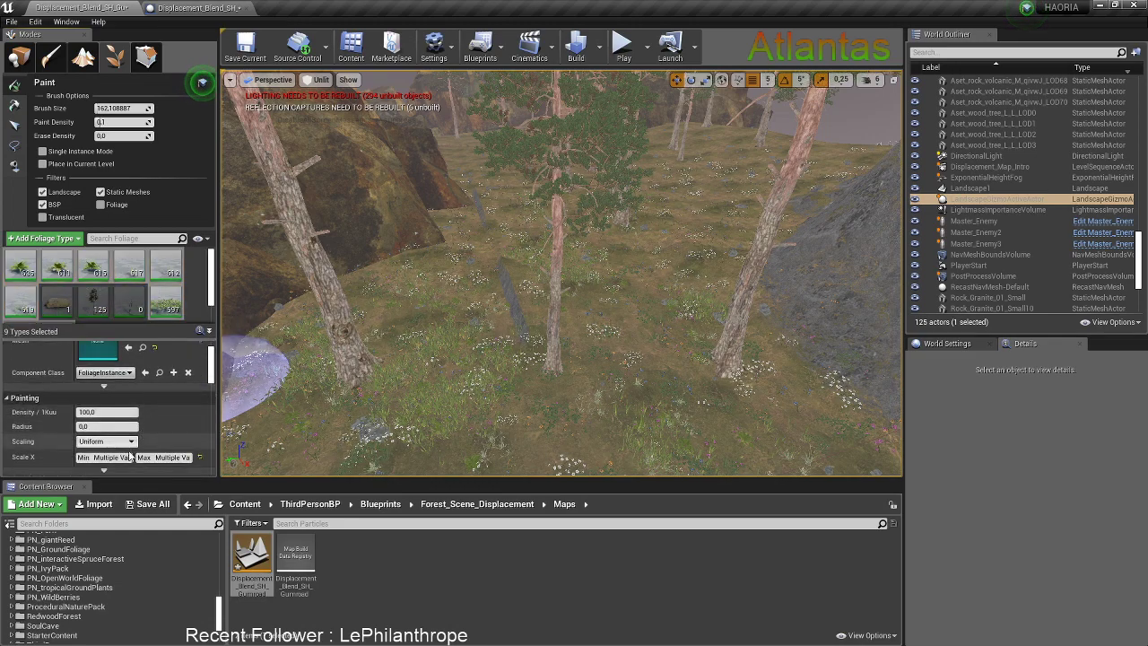
{"action": "type", "text": "1"}
{"action": "key", "text": "Tab"}
{"action": "type", "text": "2"}
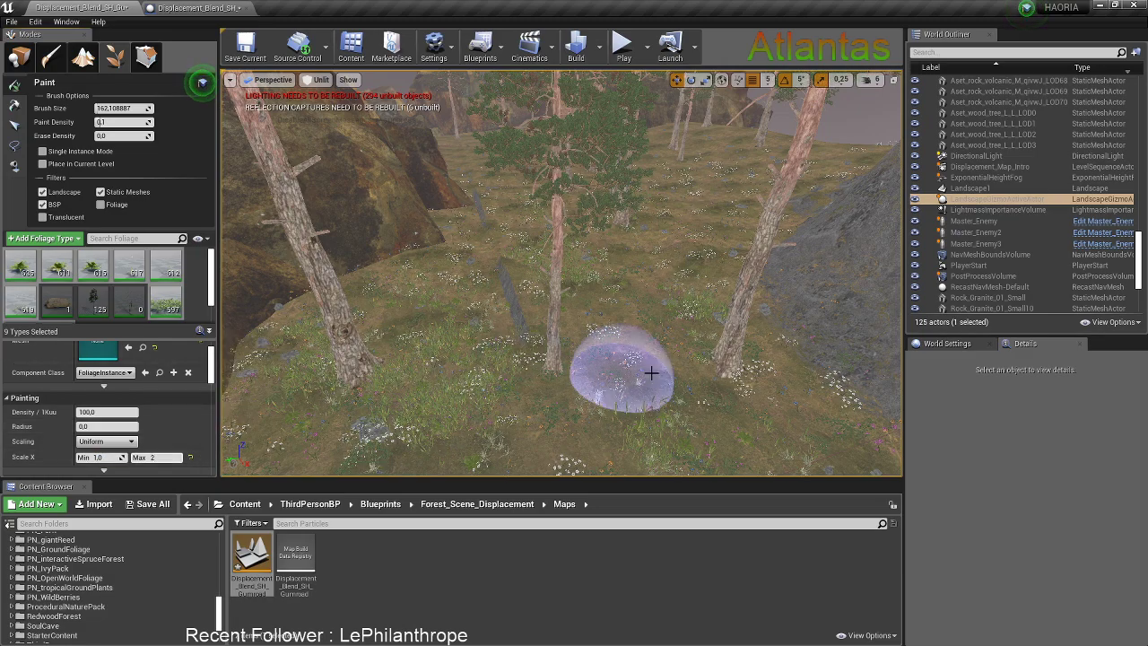
{"action": "right_click_drag", "start_coordinate": [663, 263], "coordinate": [474, 278]}
{"action": "right_click_drag", "start_coordinate": [685, 269], "coordinate": [696, 232]}
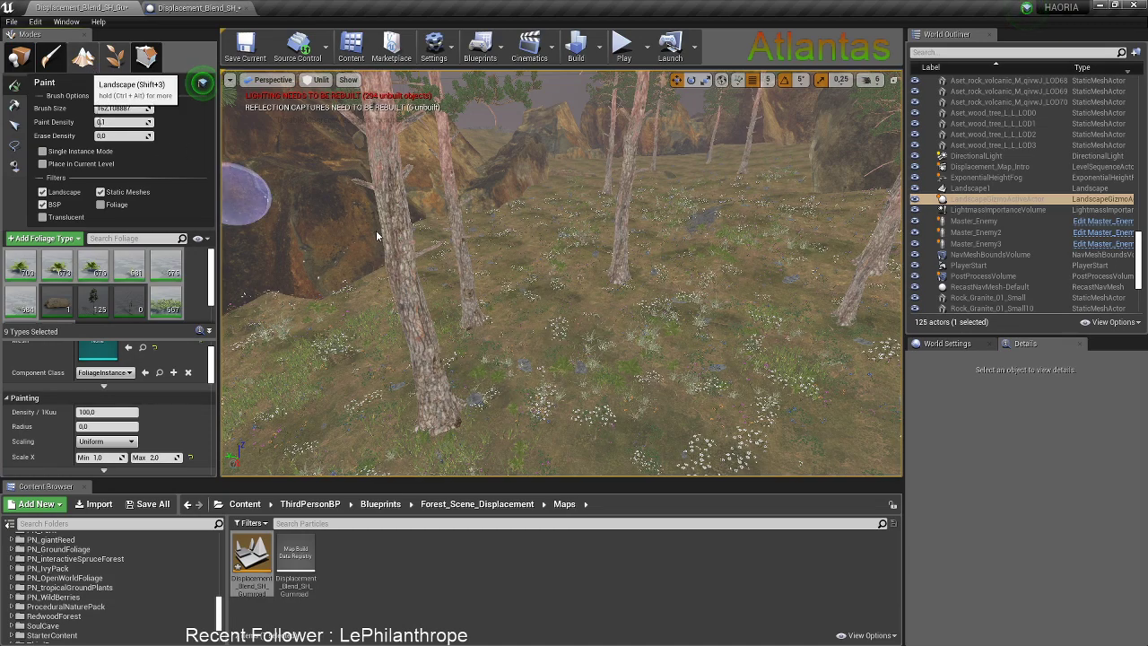
Smooth the landscape heightmap on the wooded slope between the pines and the brown cliff with the Smooth sculpt tool
{"action": "key", "text": "shift+3"}
{"action": "left_click", "coordinate": [28, 148]}
{"action": "left_click", "coordinate": [72, 186]}
{"action": "mouse_move", "coordinate": [377, 278]}
{"action": "right_mouse_down"}
{"action": "mouse_move", "coordinate": [382, 304]}
{"action": "mouse_move", "coordinate": [473, 320]}
{"action": "right_mouse_up"}
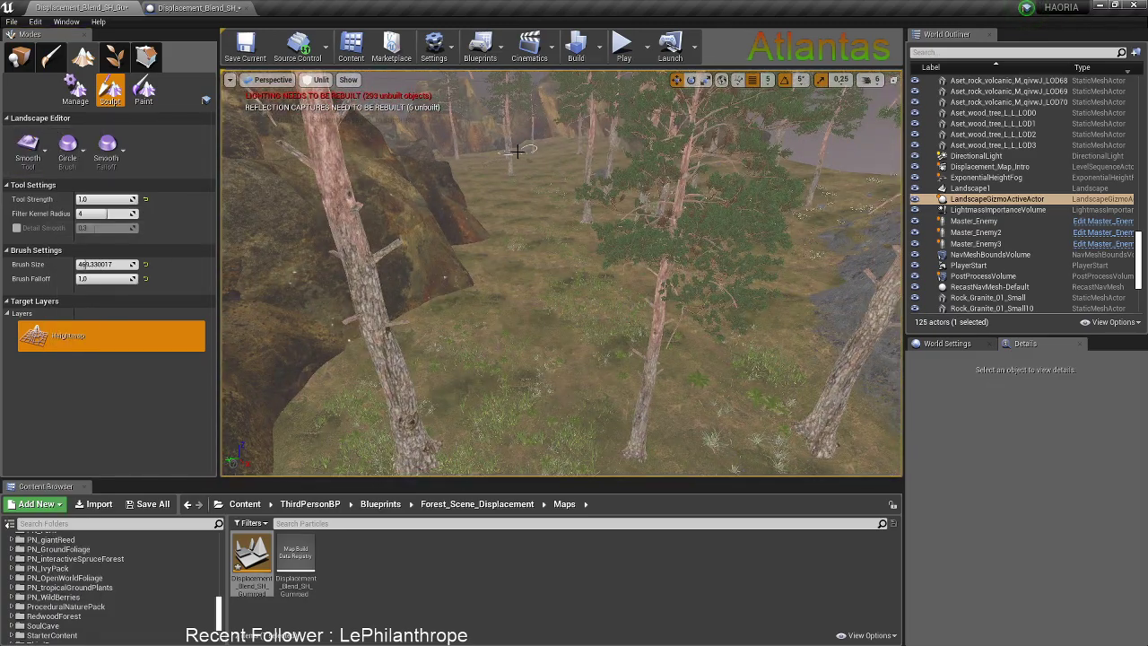
{"action": "left_click_drag", "start_coordinate": [564, 350], "coordinate": [564, 338]}
{"action": "mouse_move", "coordinate": [564, 338]}
{"action": "right_mouse_down"}
{"action": "mouse_move", "coordinate": [587, 343]}
{"action": "mouse_move", "coordinate": [564, 338]}
{"action": "mouse_move", "coordinate": [545, 314]}
{"action": "right_mouse_up"}
{"action": "right_click_drag", "start_coordinate": [613, 213], "coordinate": [615, 214]}
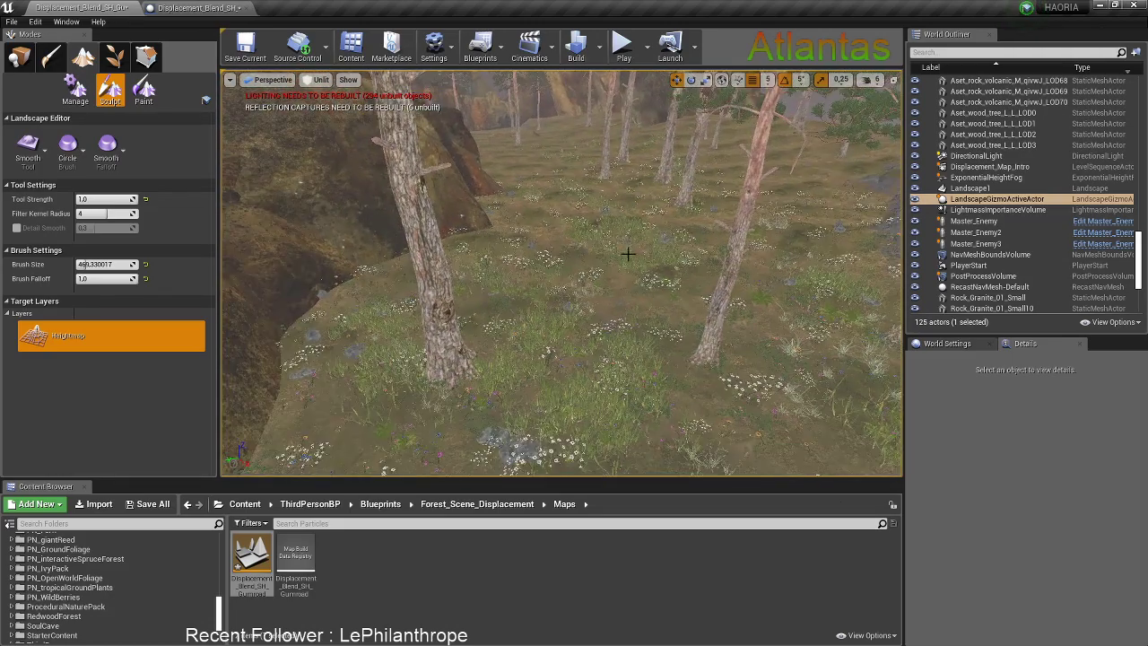
Return to foliage painting and leave only the dead tree foliage type, Tree_Dead_01A, enabled for the brush
{"action": "left_click", "coordinate": [19, 56]}
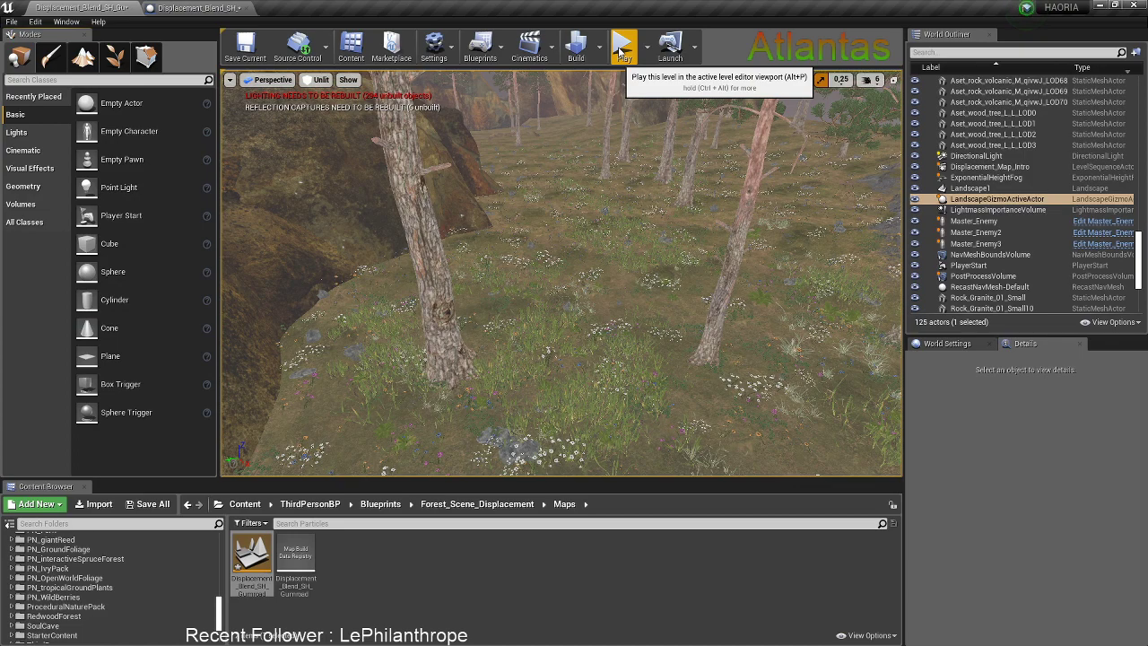
{"action": "left_click", "coordinate": [114, 57]}
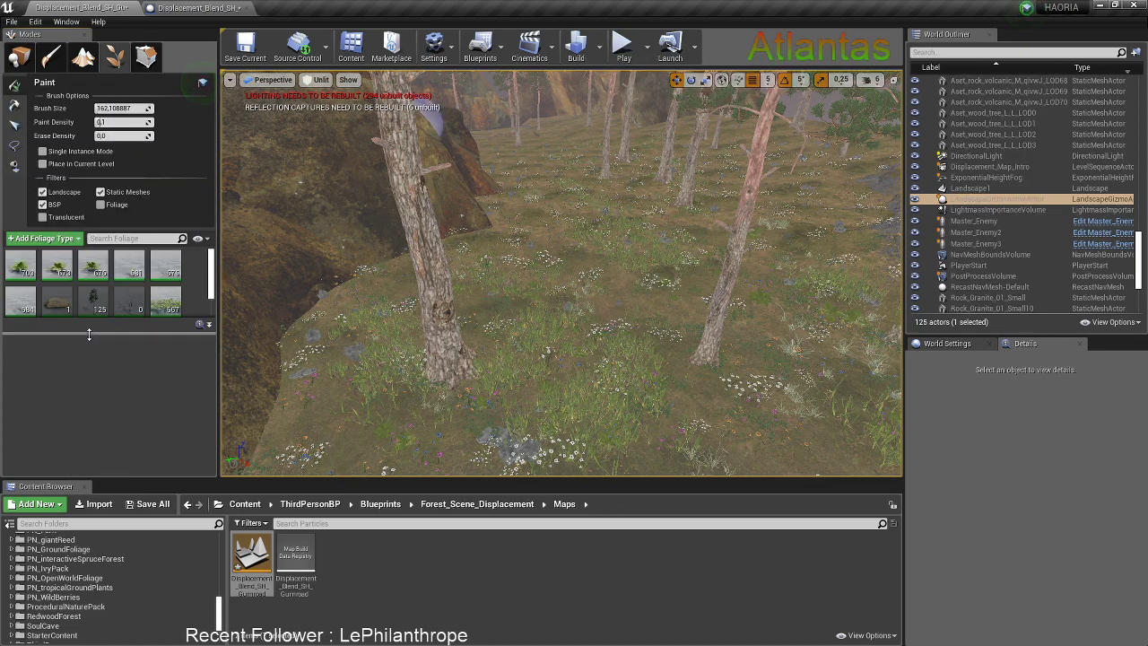
{"action": "left_click", "coordinate": [26, 276], "text": "shift"}
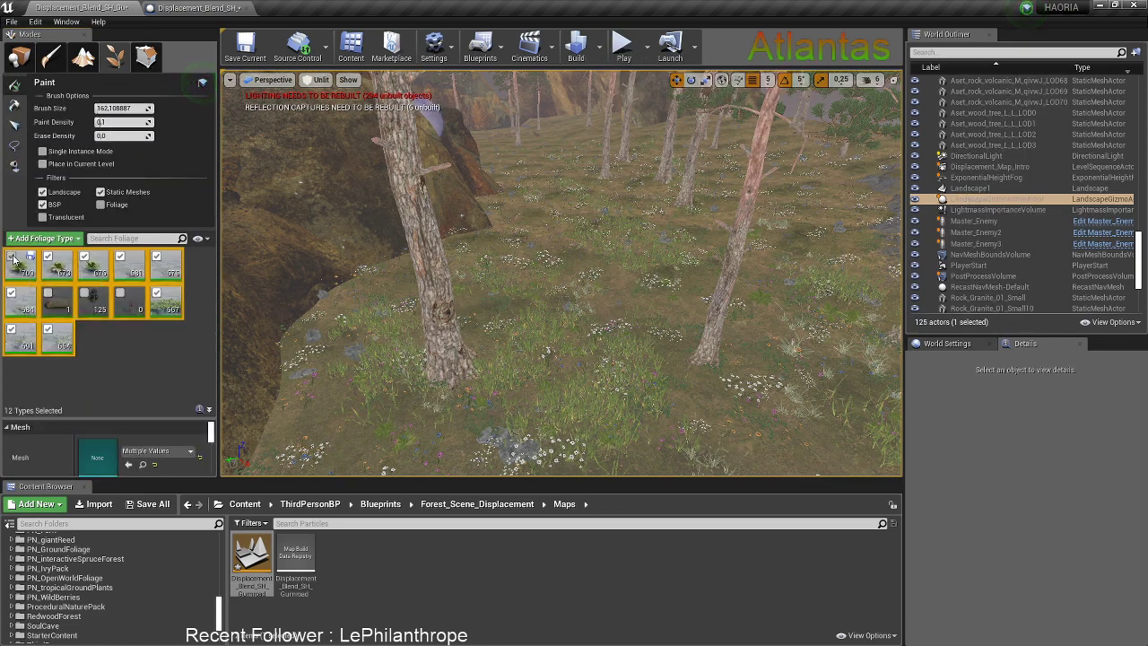
{"action": "left_click", "coordinate": [12, 258]}
{"action": "left_click", "coordinate": [88, 334]}
{"action": "left_click", "coordinate": [122, 297]}
{"action": "left_click", "coordinate": [123, 300]}
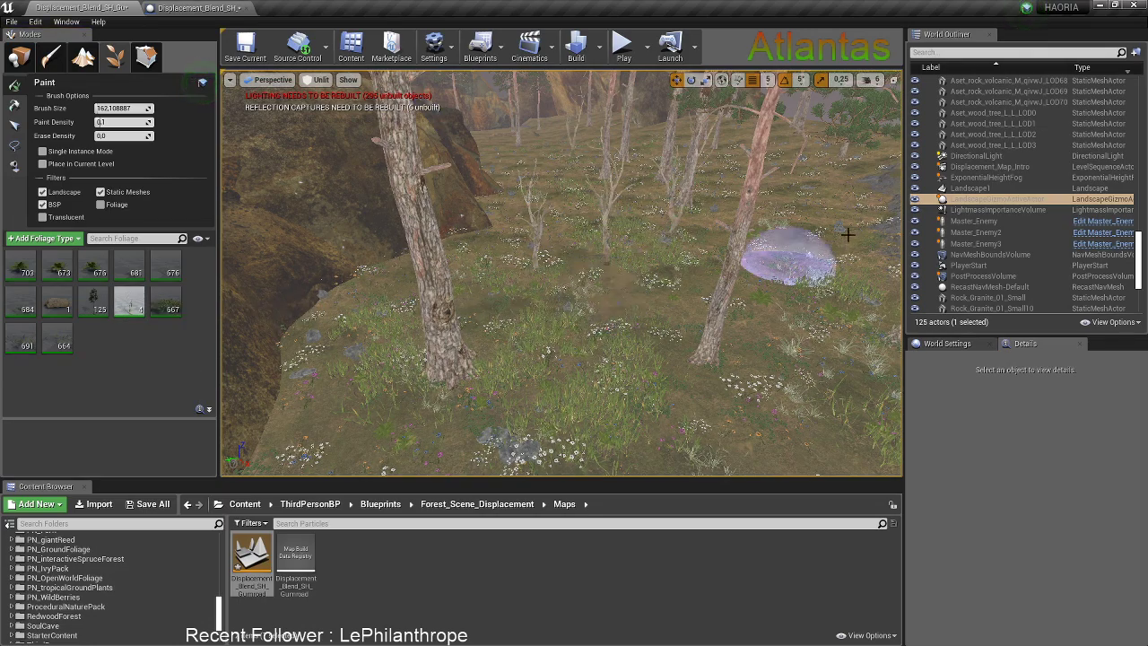
Paint dead trees among the pines and flowers on the slope beside the brown cliff
{"action": "right_click_drag", "start_coordinate": [709, 242], "coordinate": [725, 199]}
{"action": "left_click", "coordinate": [505, 341]}
{"action": "right_click_drag", "start_coordinate": [505, 341], "coordinate": [554, 348]}
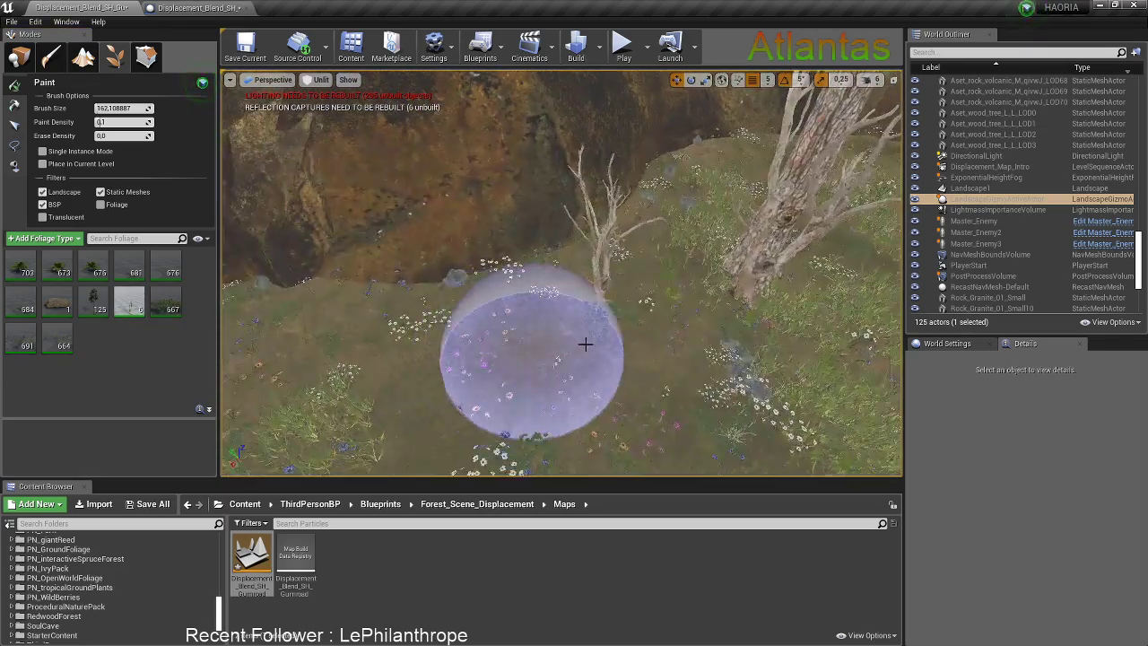
{"action": "mouse_move", "coordinate": [741, 316]}
{"action": "right_mouse_down"}
{"action": "mouse_move", "coordinate": [556, 353]}
{"action": "mouse_move", "coordinate": [448, 337]}
{"action": "right_mouse_up"}
{"action": "key", "text": "s"}
{"action": "right_click_drag", "start_coordinate": [549, 242], "coordinate": [557, 238]}
{"action": "right_click_drag", "start_coordinate": [461, 399], "coordinate": [522, 328]}
{"action": "right_click_drag", "start_coordinate": [416, 359], "coordinate": [244, 106]}
{"action": "key", "text": "w"}
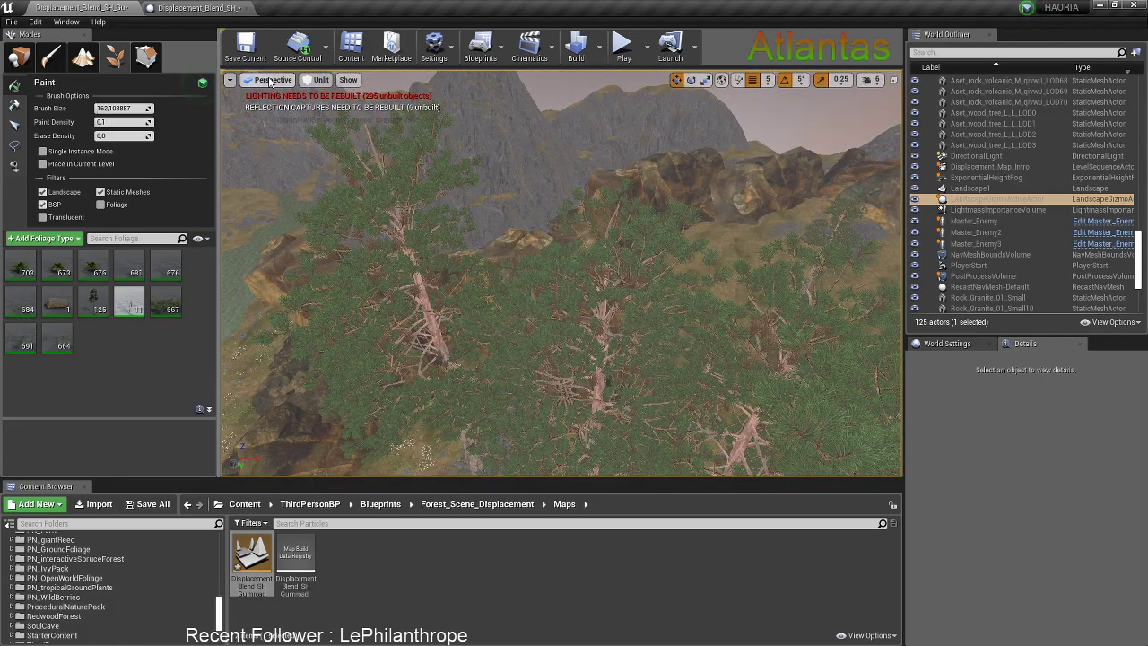
Scatter more dead trees through the pine forest between the brown rock formations
{"action": "left_click", "coordinate": [318, 80]}
{"action": "right_click_drag", "start_coordinate": [440, 198], "coordinate": [368, 325]}
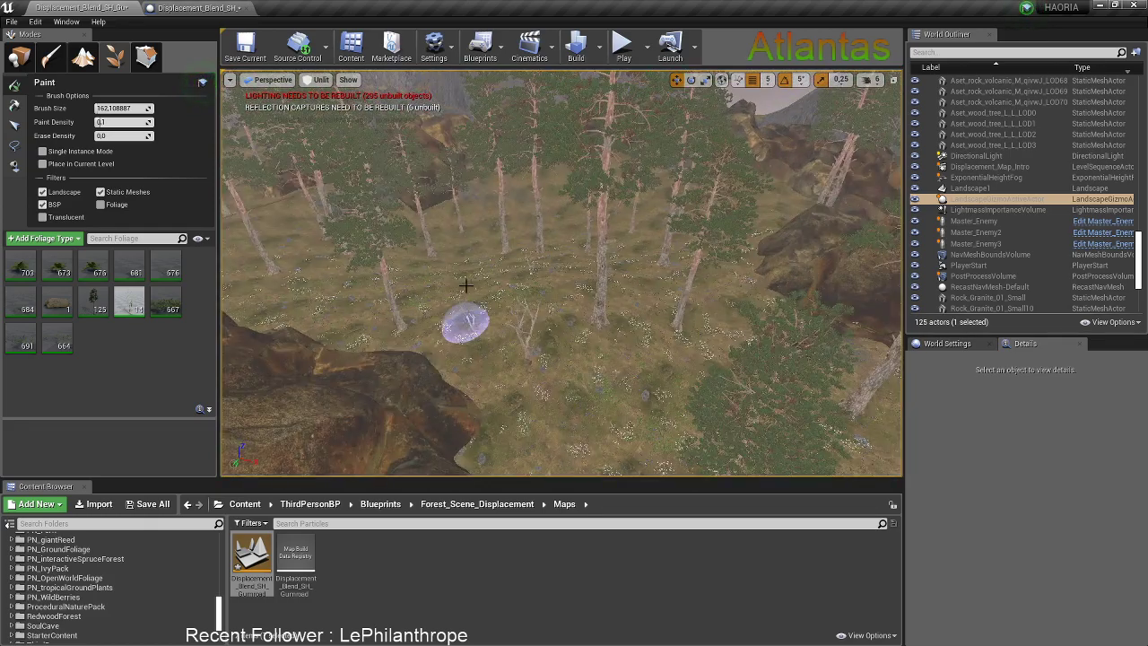
{"action": "right_click_drag", "start_coordinate": [547, 334], "coordinate": [495, 388]}
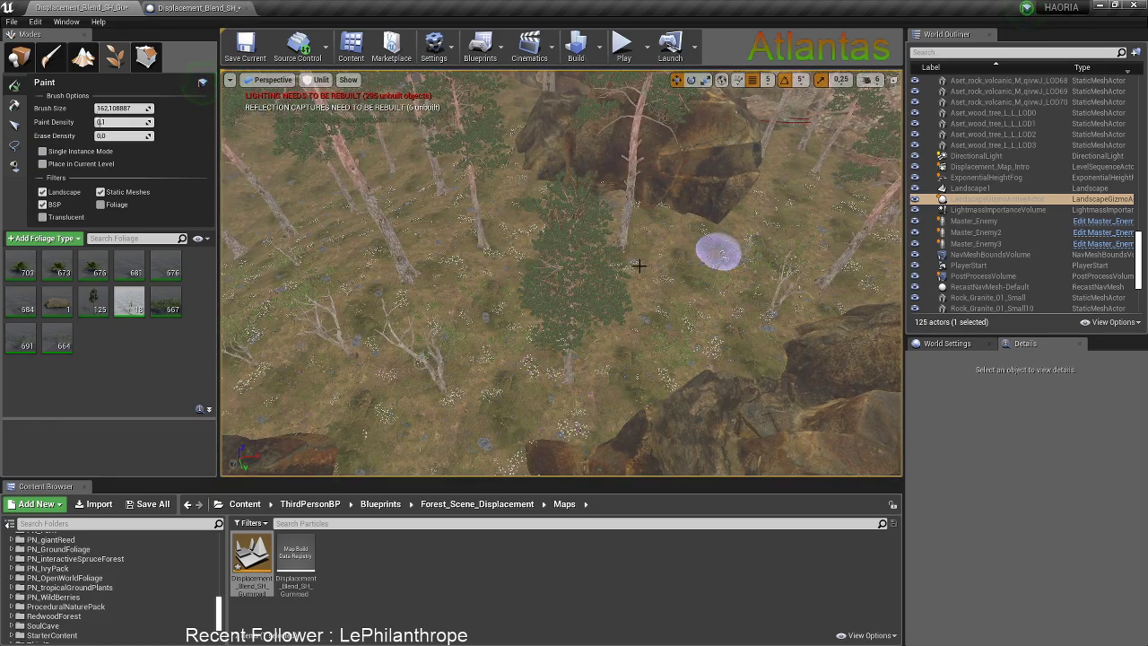
{"action": "left_click", "coordinate": [520, 196]}
{"action": "right_click_drag", "start_coordinate": [520, 196], "coordinate": [408, 249]}
{"action": "mouse_move", "coordinate": [623, 261]}
{"action": "right_mouse_down"}
{"action": "mouse_move", "coordinate": [573, 269]}
{"action": "mouse_move", "coordinate": [578, 256]}
{"action": "mouse_move", "coordinate": [681, 256]}
{"action": "mouse_move", "coordinate": [632, 274]}
{"action": "right_mouse_up"}
{"action": "right_click_drag", "start_coordinate": [522, 334], "coordinate": [478, 348]}
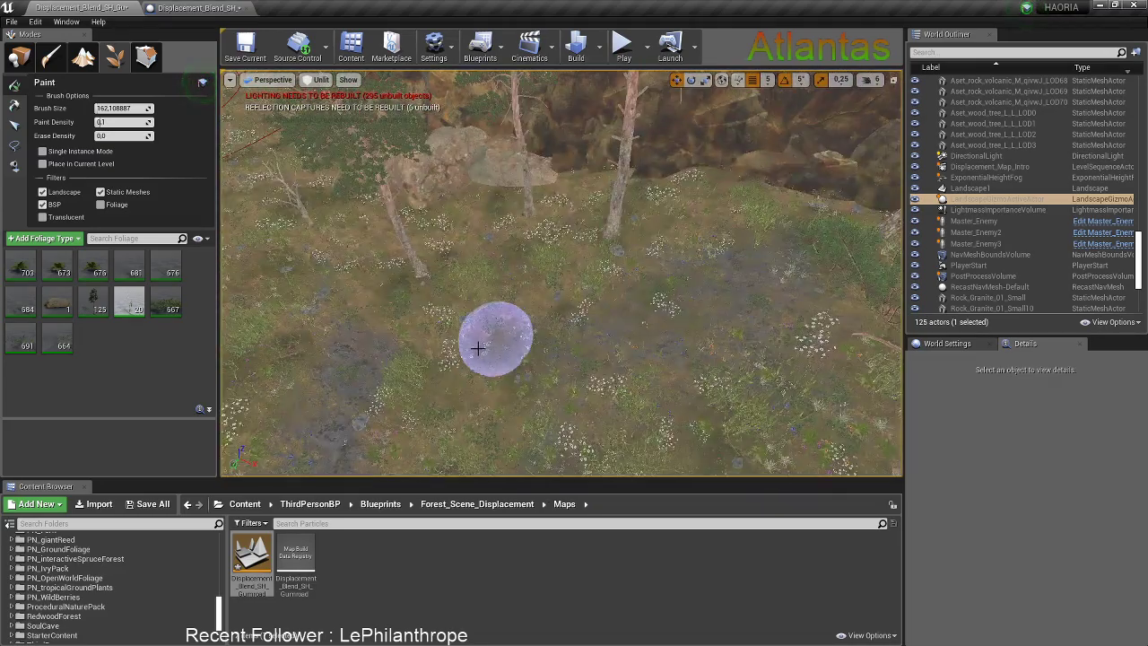
Examine the painting and placement settings of the Tree_Dead_01A foliage type
{"action": "left_click", "coordinate": [139, 292]}
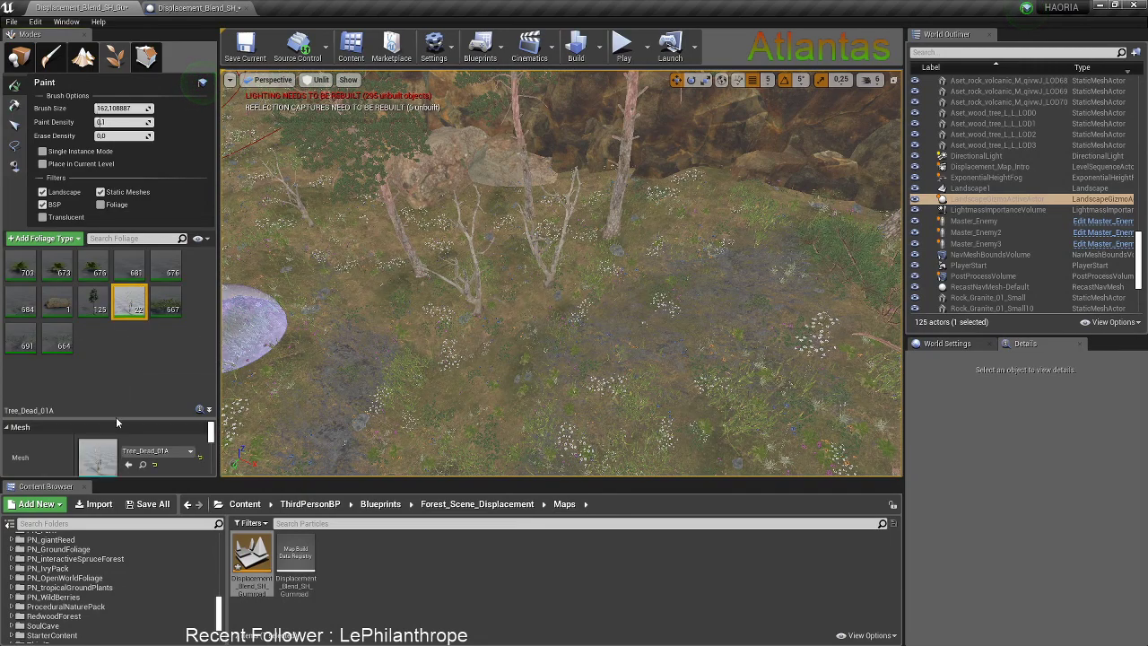
{"action": "left_click_drag", "start_coordinate": [125, 417], "coordinate": [125, 346]}
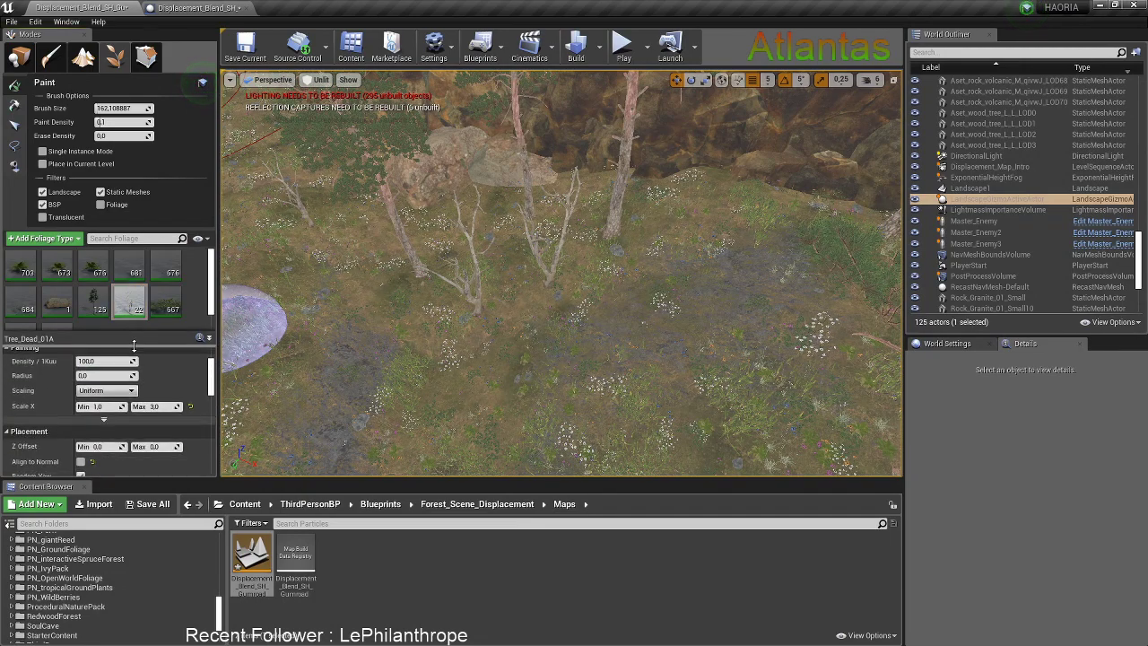
{"action": "scroll", "coordinate": [112, 419], "scroll_direction": "down", "scroll_amount": 3}
Paint dead trees on the grassy, pine-covered ground behind the large brown boulders
{"action": "mouse_move", "coordinate": [289, 320]}
{"action": "right_mouse_down"}
{"action": "mouse_move", "coordinate": [627, 305]}
{"action": "mouse_move", "coordinate": [502, 350]}
{"action": "mouse_move", "coordinate": [404, 341]}
{"action": "mouse_move", "coordinate": [408, 278]}
{"action": "mouse_move", "coordinate": [412, 305]}
{"action": "mouse_move", "coordinate": [368, 345]}
{"action": "mouse_move", "coordinate": [394, 335]}
{"action": "mouse_move", "coordinate": [367, 333]}
{"action": "mouse_move", "coordinate": [420, 304]}
{"action": "right_mouse_up"}
{"action": "left_click", "coordinate": [412, 327]}
{"action": "right_click_drag", "start_coordinate": [490, 286], "coordinate": [535, 283]}
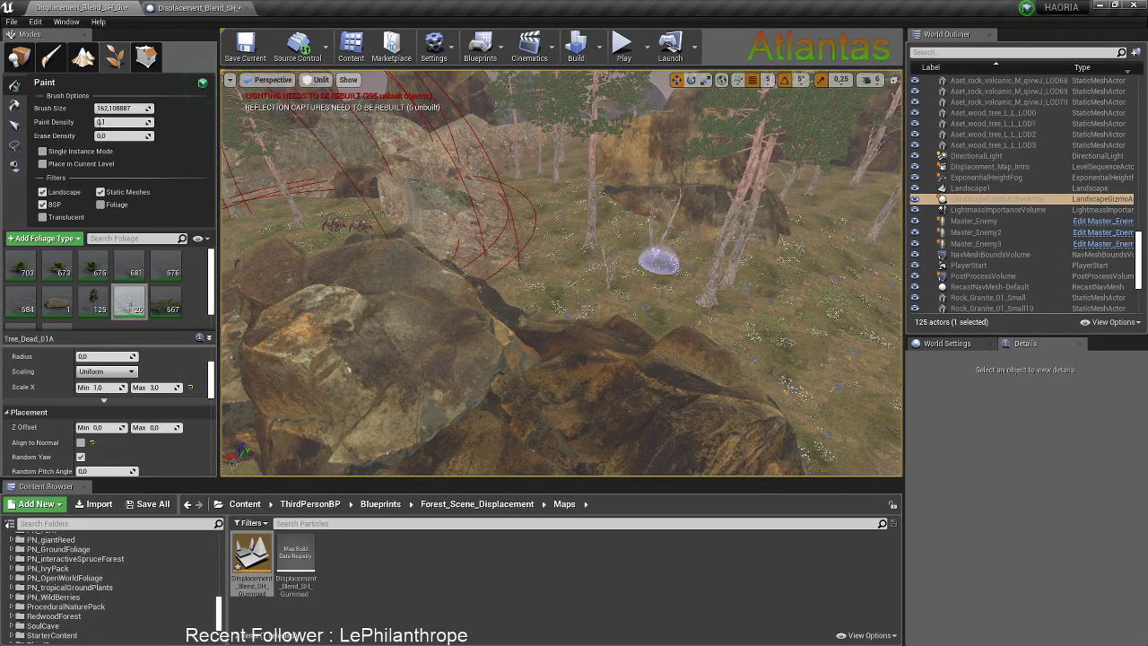
{"action": "right_click_drag", "start_coordinate": [659, 260], "coordinate": [486, 384]}
{"action": "right_click_drag", "start_coordinate": [560, 291], "coordinate": [556, 323]}
{"action": "left_click", "coordinate": [556, 323]}
{"action": "left_click", "coordinate": [736, 257]}
{"action": "left_click", "coordinate": [687, 380]}
Add single dead trees across the grassy hills leading to the green ponds and gray rock
{"action": "mouse_move", "coordinate": [686, 287]}
{"action": "right_mouse_down"}
{"action": "mouse_move", "coordinate": [625, 282]}
{"action": "mouse_move", "coordinate": [560, 298]}
{"action": "mouse_move", "coordinate": [420, 351]}
{"action": "right_mouse_up"}
{"action": "left_click", "coordinate": [592, 283]}
{"action": "left_click", "coordinate": [458, 299]}
{"action": "right_click_drag", "start_coordinate": [510, 299], "coordinate": [510, 299]}
{"action": "left_click", "coordinate": [413, 241]}
{"action": "left_click", "coordinate": [395, 337]}
{"action": "left_click", "coordinate": [534, 377]}
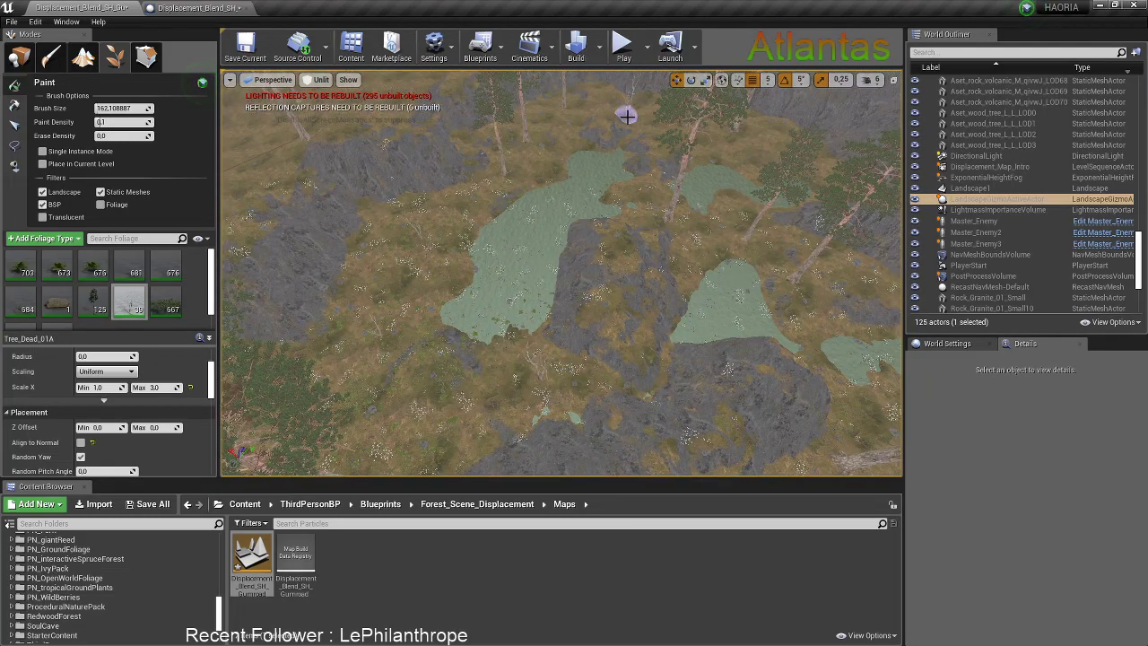
Spread dead trees over the hills and rocky ground surrounding the green ponds
{"action": "left_click", "coordinate": [759, 146]}
{"action": "left_click", "coordinate": [721, 237]}
{"action": "left_click", "coordinate": [721, 211]}
{"action": "right_click_drag", "start_coordinate": [688, 236], "coordinate": [686, 236]}
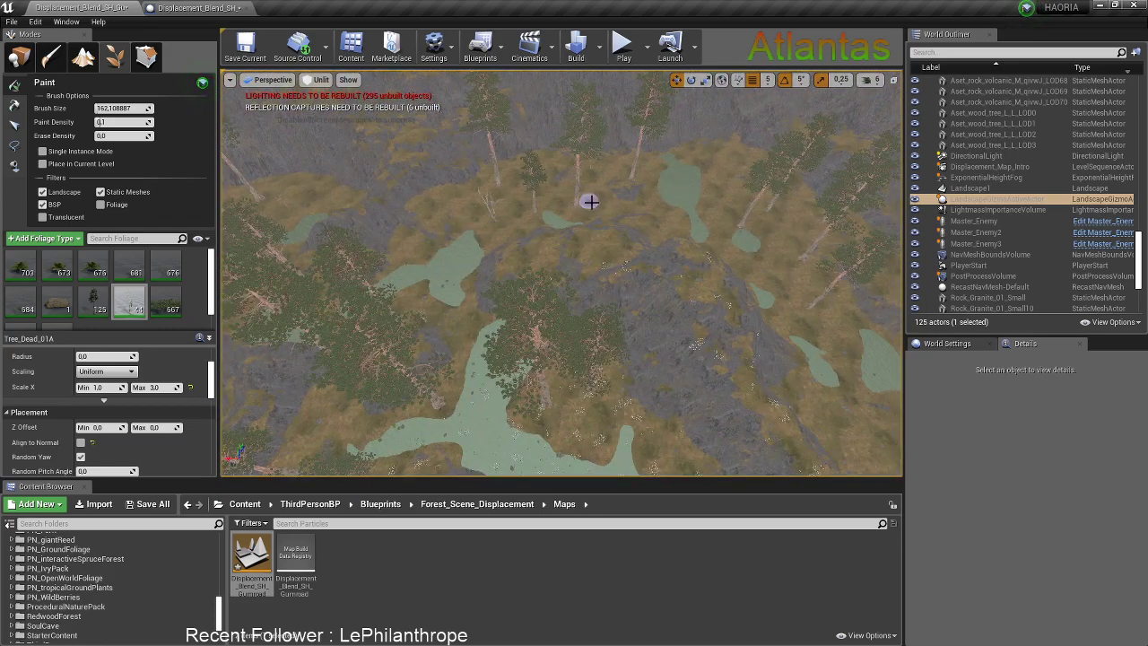
{"action": "right_click_drag", "start_coordinate": [793, 312], "coordinate": [790, 325]}
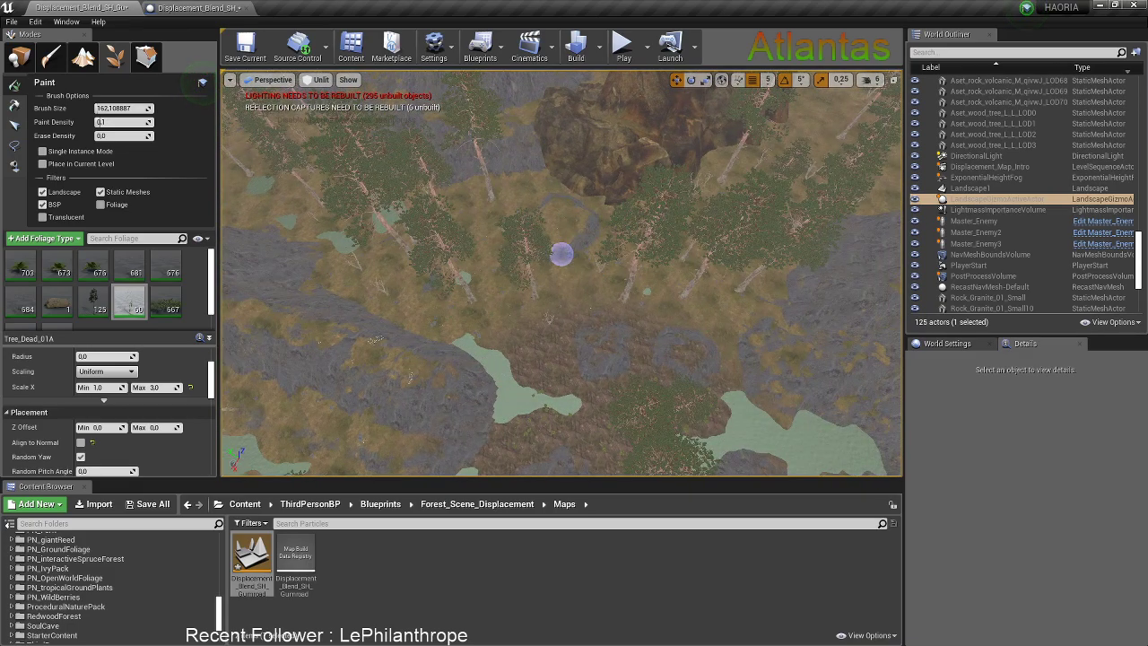
Paint dead trees on the bare brown ground near the ponds and toward the gray rock slope
{"action": "right_click_drag", "start_coordinate": [562, 253], "coordinate": [469, 321]}
{"action": "left_click", "coordinate": [485, 254]}
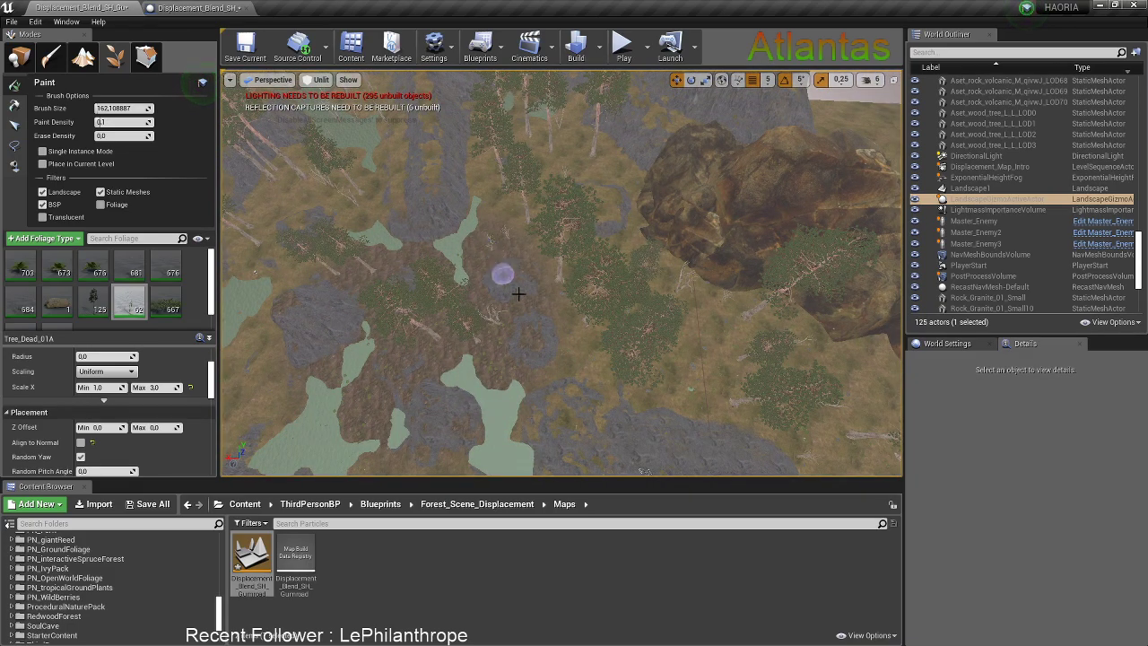
{"action": "right_click_drag", "start_coordinate": [512, 290], "coordinate": [563, 296]}
{"action": "left_click_drag", "start_coordinate": [587, 312], "coordinate": [745, 242]}
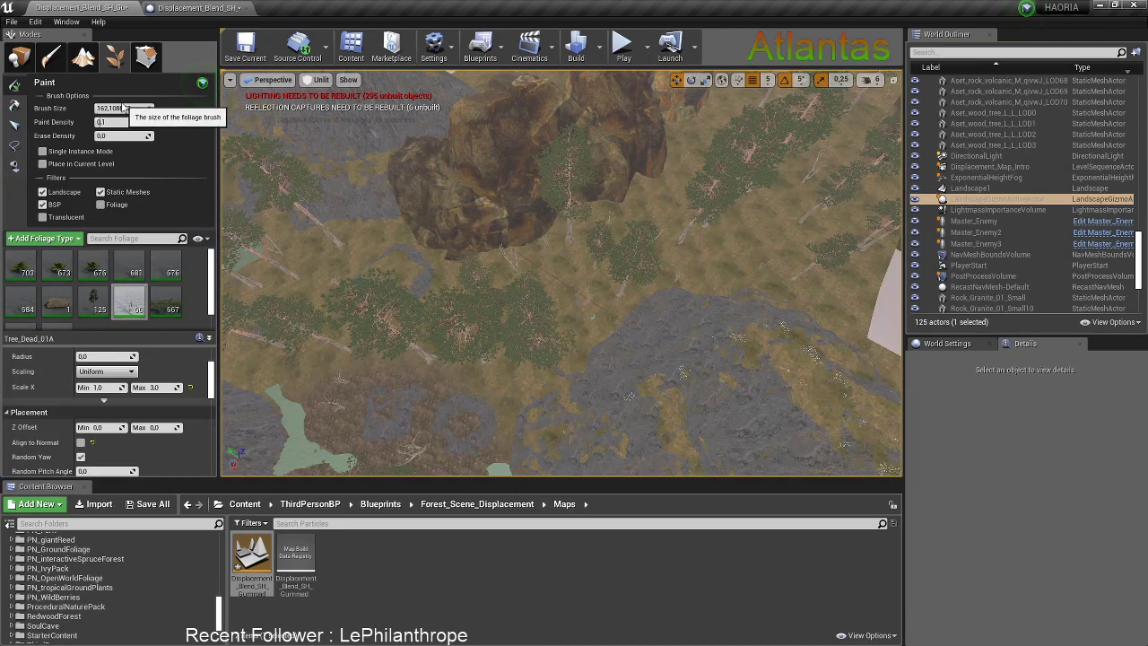
Enlarge the Content Browser and browse from the root Content folder to Particles_Wind_Control_System/Blueprints
{"action": "left_click", "coordinate": [244, 504]}
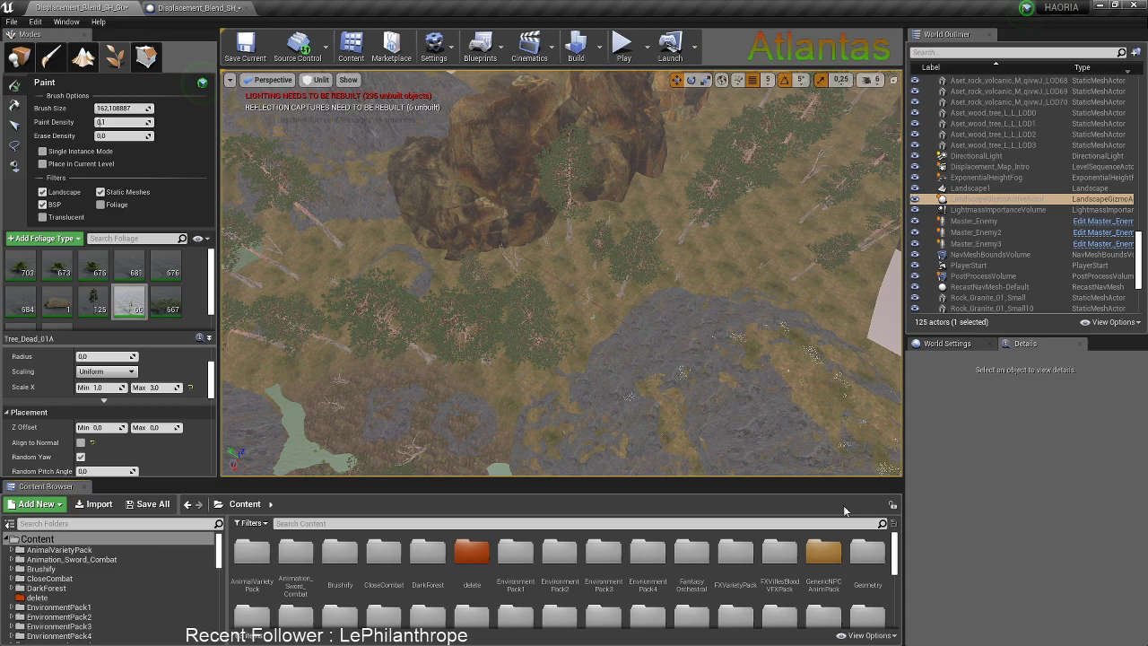
{"action": "left_click_drag", "start_coordinate": [821, 466], "coordinate": [820, 337]}
{"action": "scroll", "coordinate": [695, 453], "scroll_direction": "down", "scroll_amount": 3}
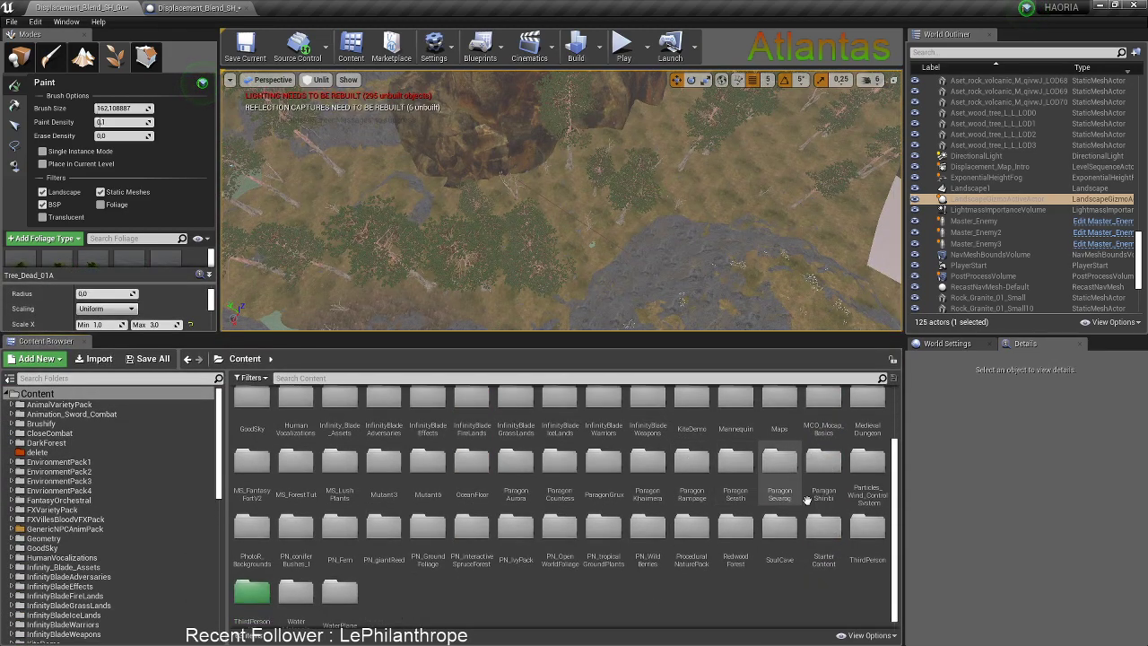
{"action": "left_click", "coordinate": [320, 79]}
{"action": "scroll", "coordinate": [709, 484], "scroll_direction": "up", "scroll_amount": 1}
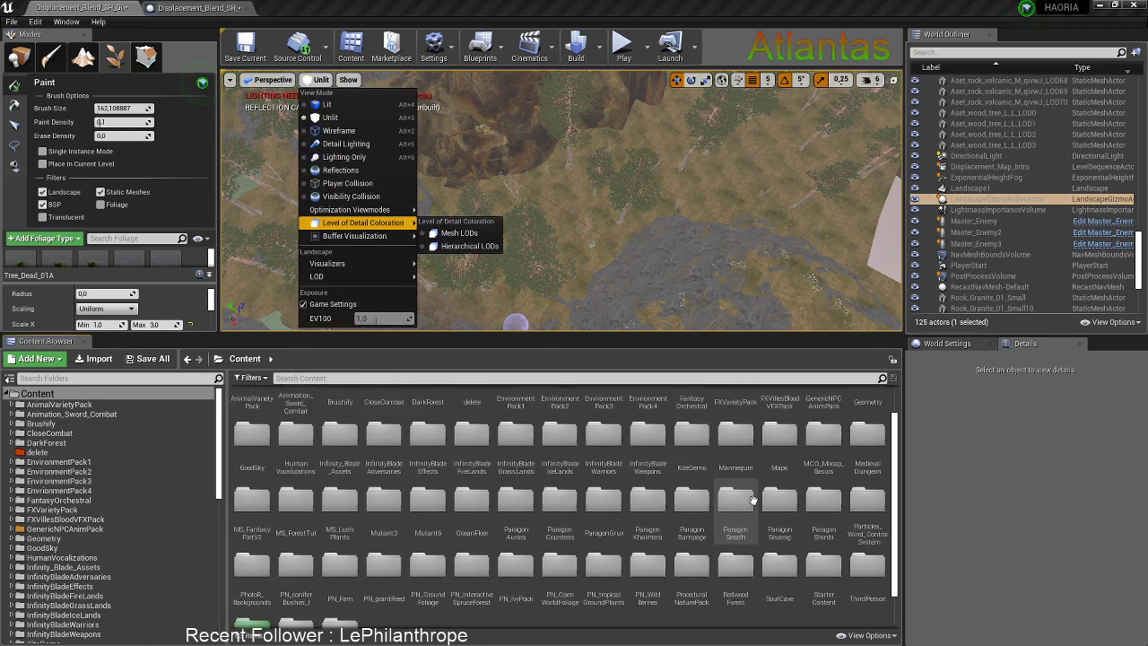
{"action": "scroll", "coordinate": [686, 477], "scroll_direction": "up", "scroll_amount": 1}
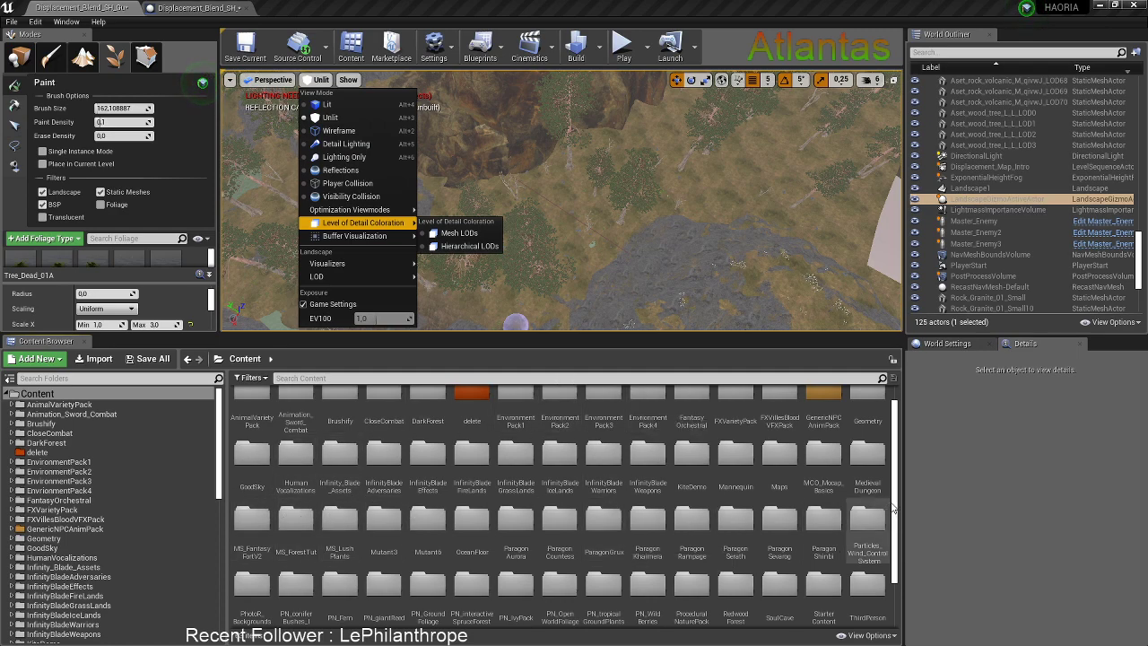
{"action": "left_click_drag", "start_coordinate": [896, 499], "coordinate": [897, 517]}
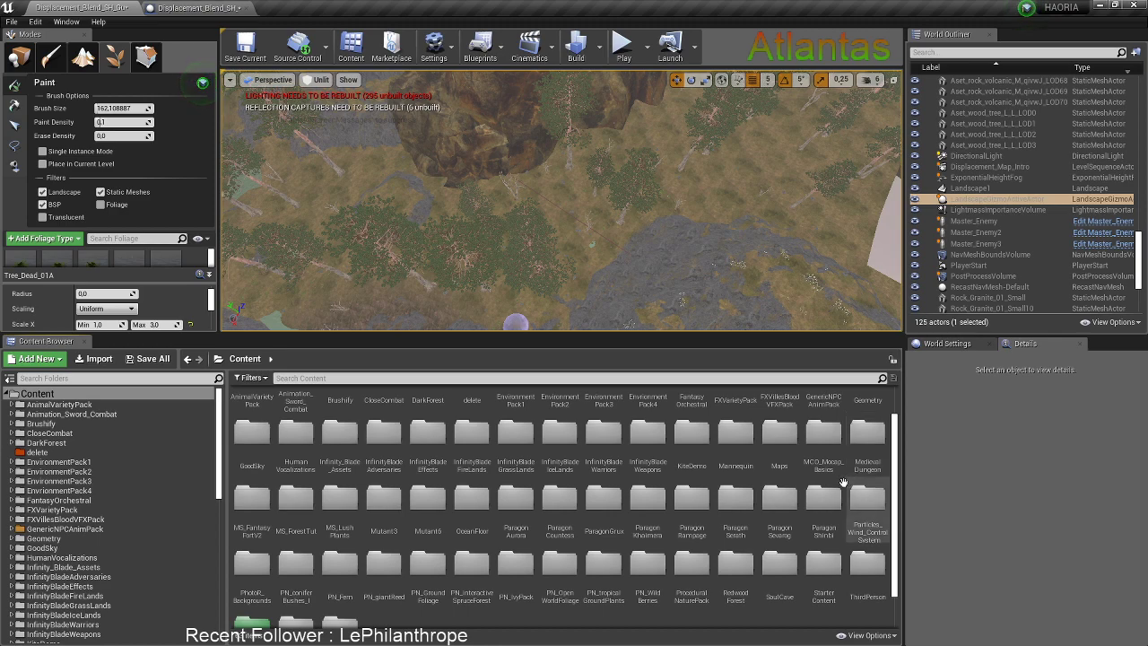
{"action": "scroll", "coordinate": [841, 484], "scroll_direction": "down", "scroll_amount": 1}
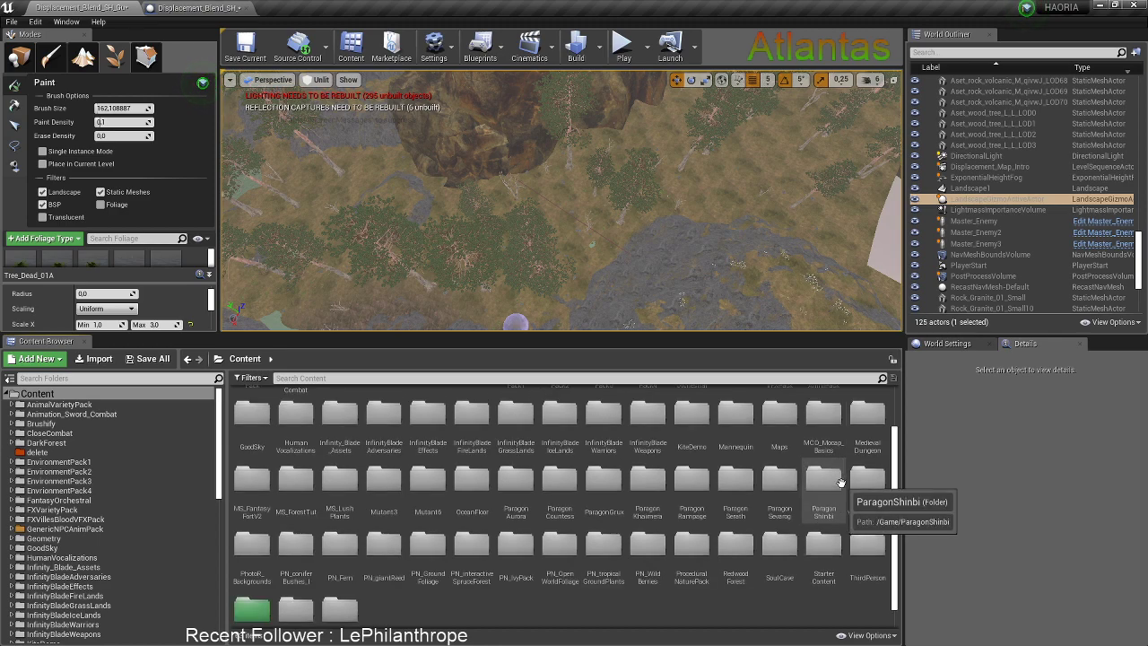
{"action": "scroll", "coordinate": [841, 484], "scroll_direction": "up", "scroll_amount": 1}
{"action": "scroll", "coordinate": [841, 483], "scroll_direction": "up", "scroll_amount": 1}
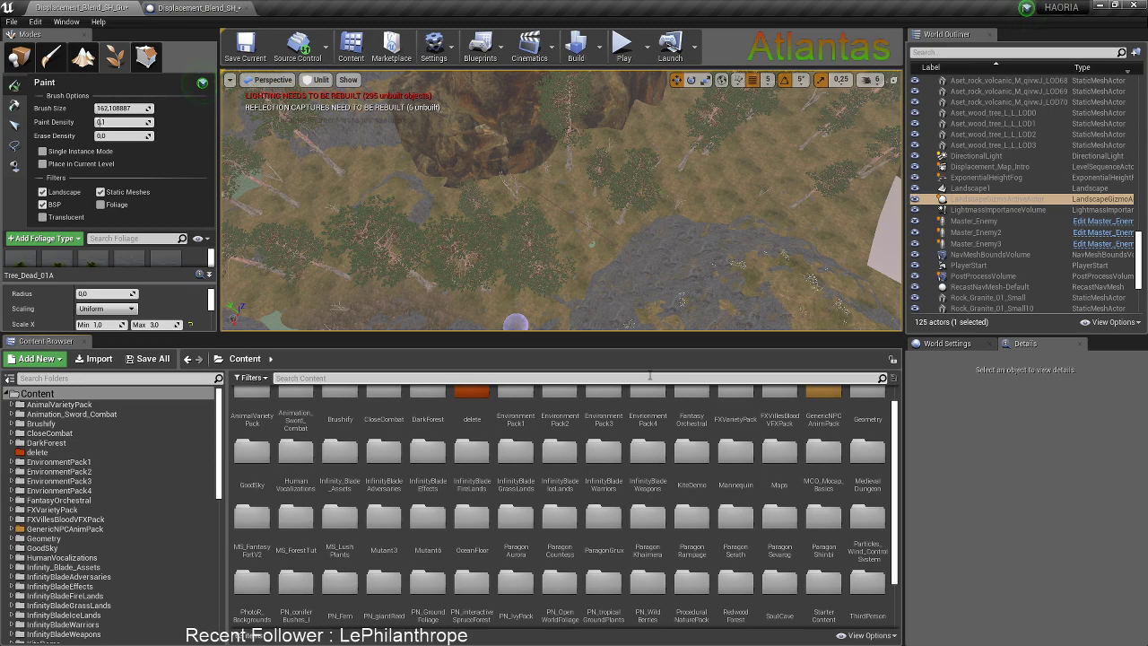
{"action": "double_click", "coordinate": [867, 518]}
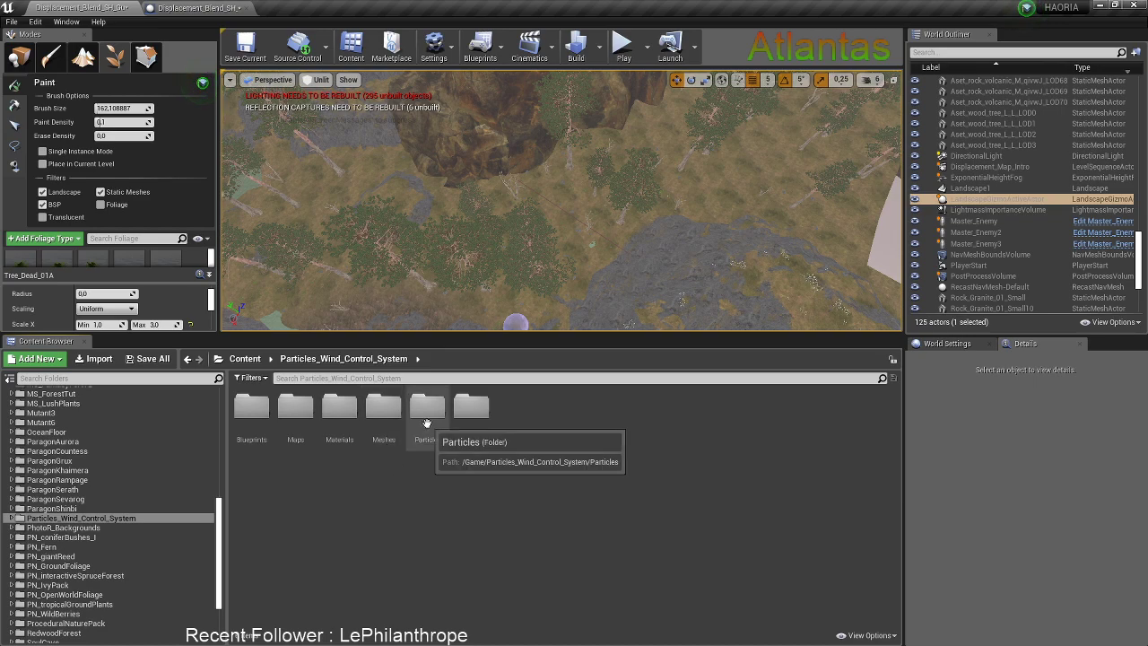
{"action": "double_click", "coordinate": [260, 422]}
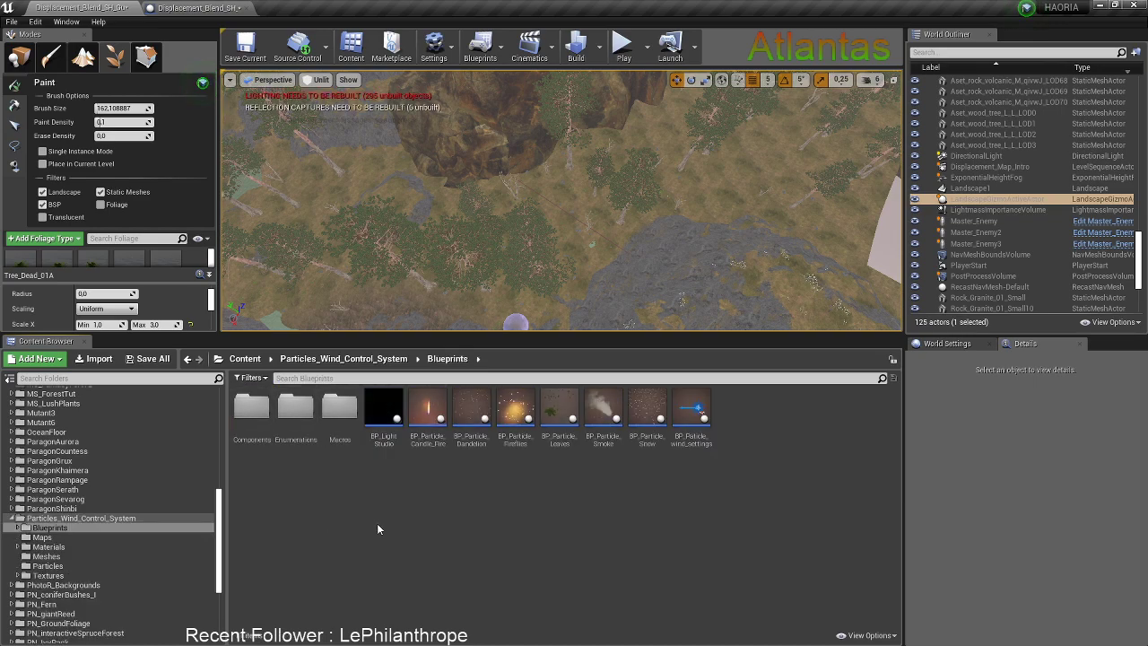
Leave foliage painting and place BP_Particle_Leaves in the rock-ringed valley at about X -970, Y -2720, raised to about Z 165
{"action": "right_click_drag", "start_coordinate": [622, 256], "coordinate": [458, 202]}
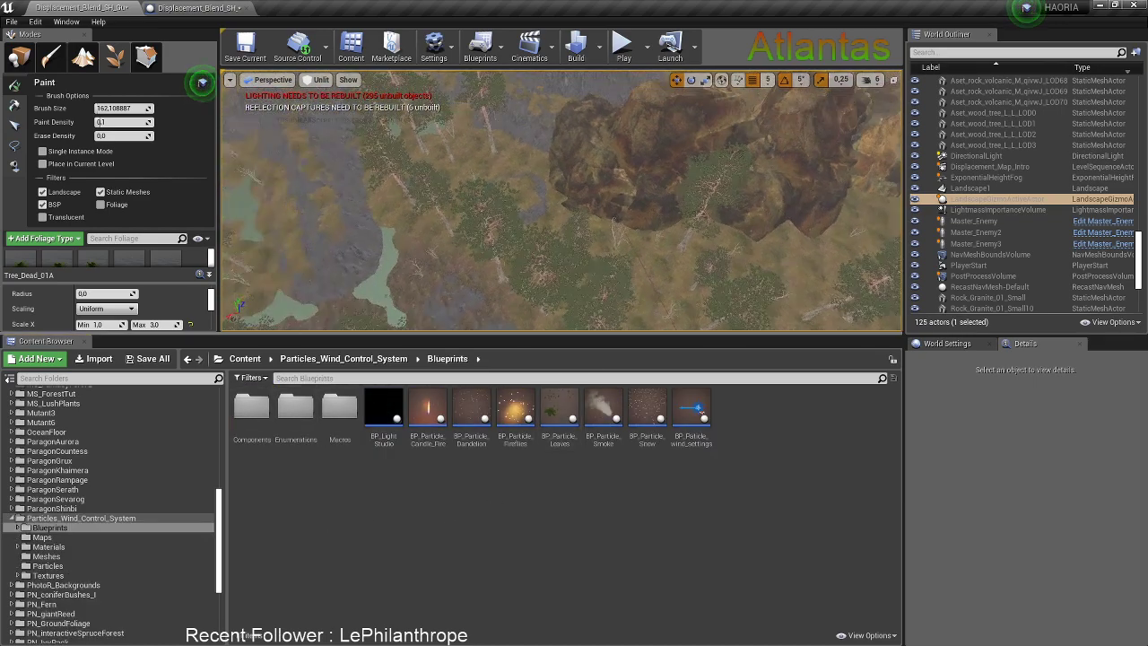
{"action": "left_click", "coordinate": [21, 58]}
{"action": "right_click_drag", "start_coordinate": [522, 259], "coordinate": [484, 260]}
{"action": "left_click", "coordinate": [560, 408]}
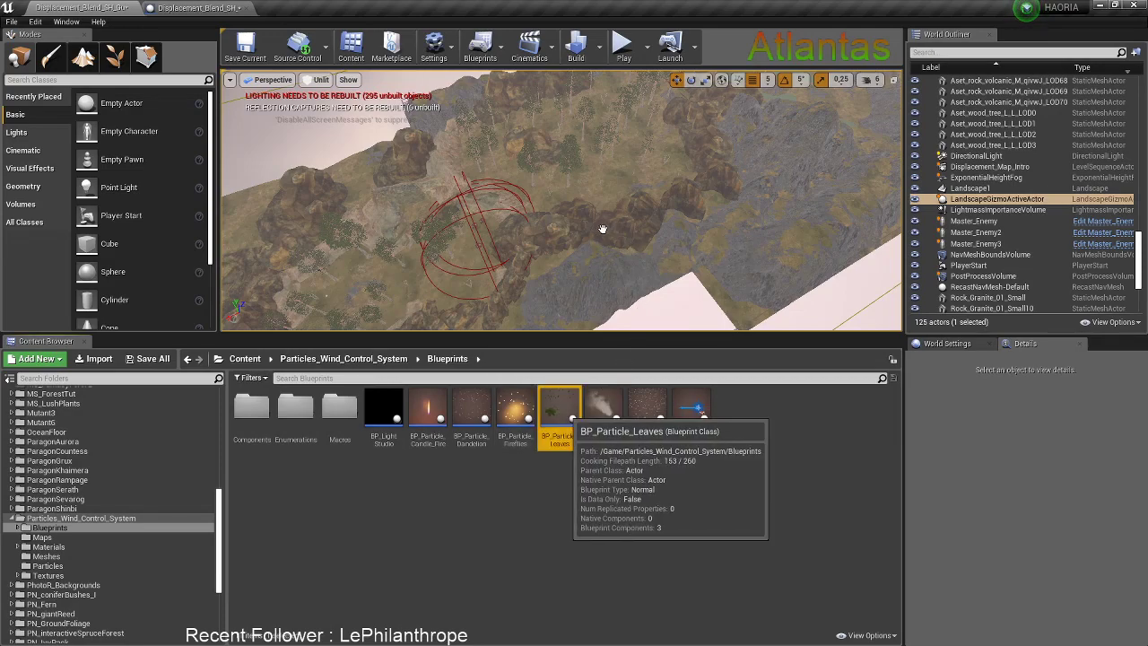
{"action": "left_click_drag", "start_coordinate": [577, 217], "coordinate": [394, 278]}
{"action": "right_click_drag", "start_coordinate": [477, 231], "coordinate": [459, 255]}
{"action": "left_click_drag", "start_coordinate": [449, 190], "coordinate": [448, 177]}
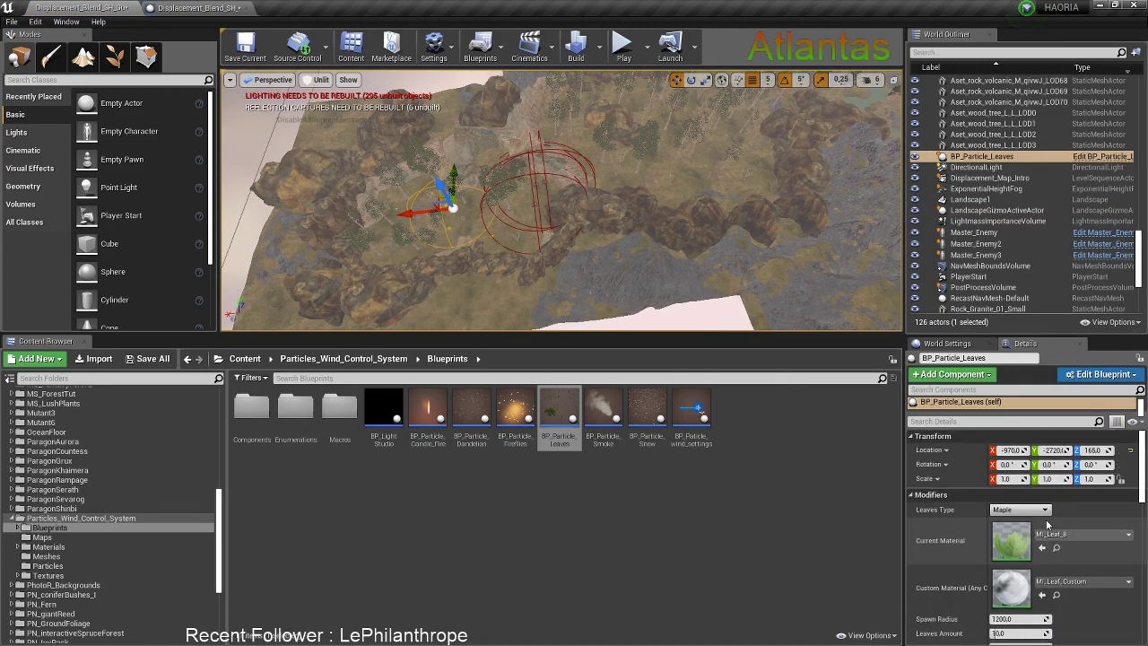
Increase the BP_Particle_Leaves Spawn Radius to about 4326 and shift the emitter slightly within the rock-ringed valley
{"action": "scroll", "coordinate": [1046, 525], "scroll_direction": "down", "scroll_amount": 3}
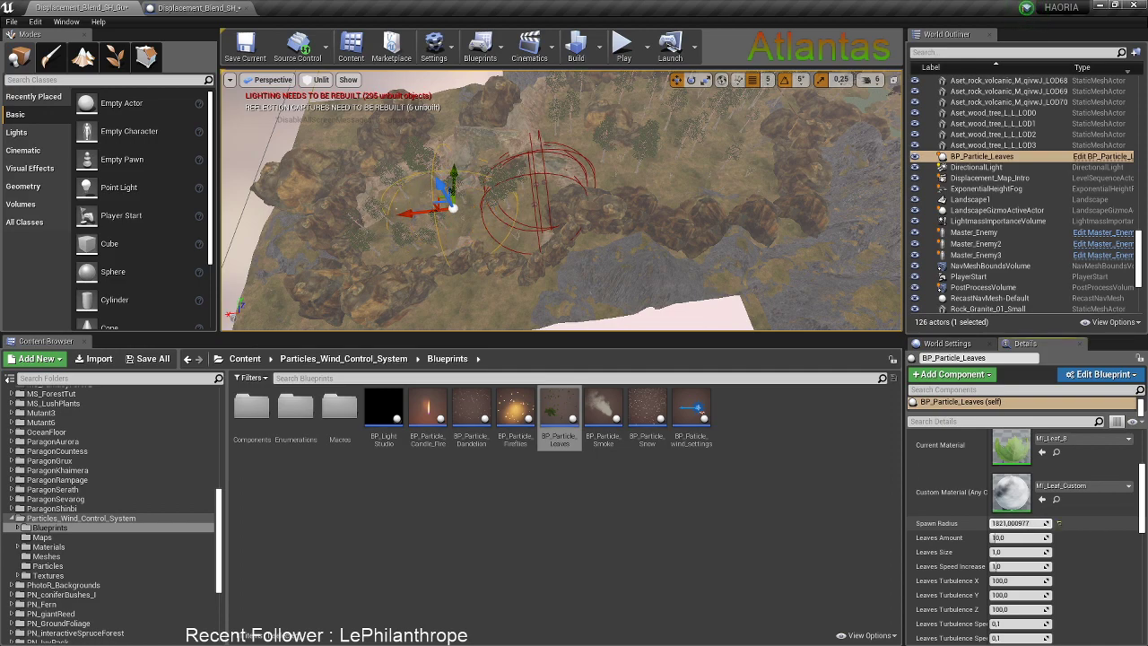
{"action": "mouse_move", "coordinate": [1017, 523]}
{"action": "left_mouse_down"}
{"action": "mouse_move", "coordinate": [1058, 523]}
{"action": "mouse_move", "coordinate": [1027, 523]}
{"action": "left_mouse_up"}
{"action": "left_click_drag", "start_coordinate": [423, 215], "coordinate": [437, 213]}
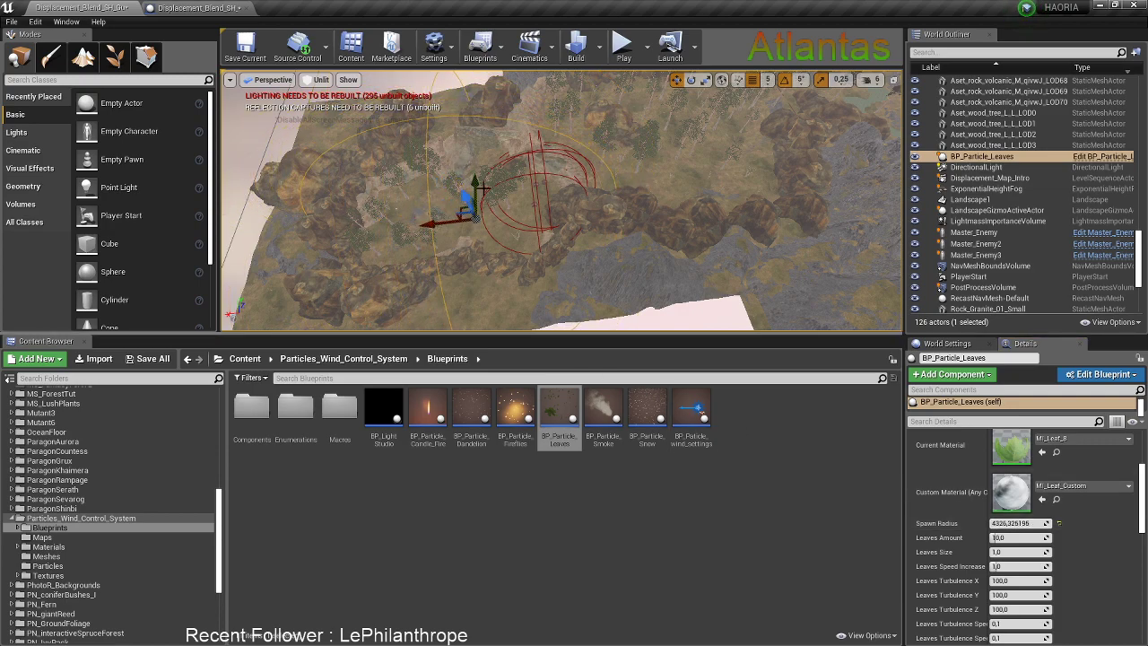
From ground level among the trees, set the emitter's Leaves Amount to 50 and Leaves Size to 0.6
{"action": "key", "text": "w"}
{"action": "right_click_drag", "start_coordinate": [510, 234], "coordinate": [487, 180]}
{"action": "type", "text": "50"}
{"action": "key", "text": "Return"}
{"action": "right_click_drag", "start_coordinate": [622, 229], "coordinate": [624, 197]}
{"action": "key", "text": "s"}
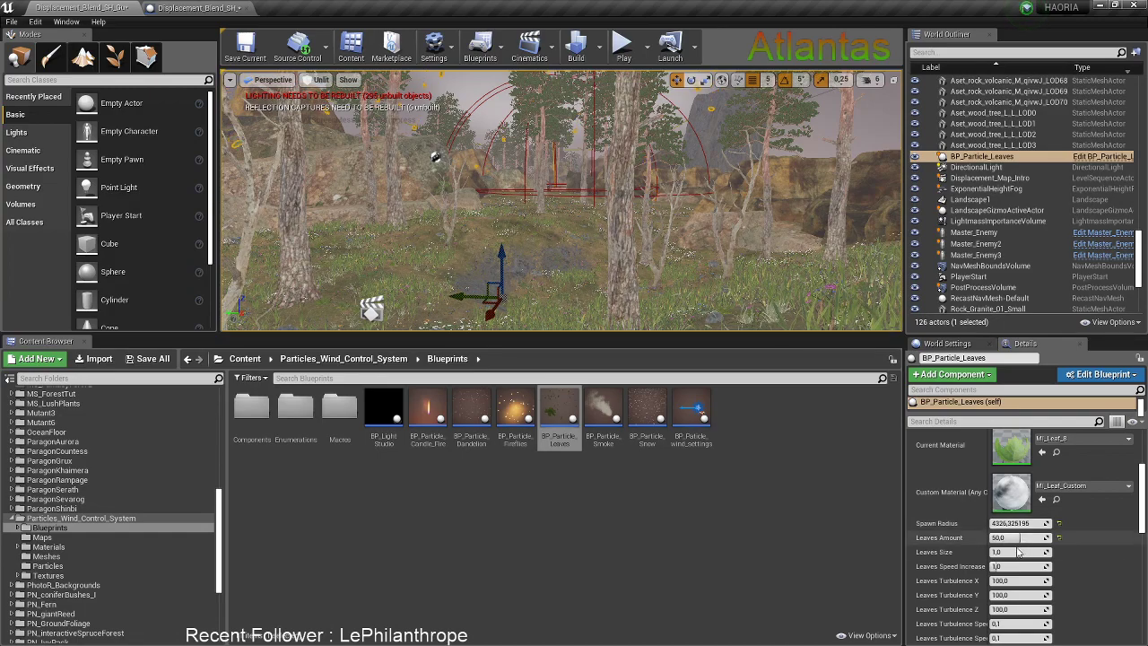
{"action": "left_click", "coordinate": [1016, 552]}
{"action": "type", "text": ",6"}
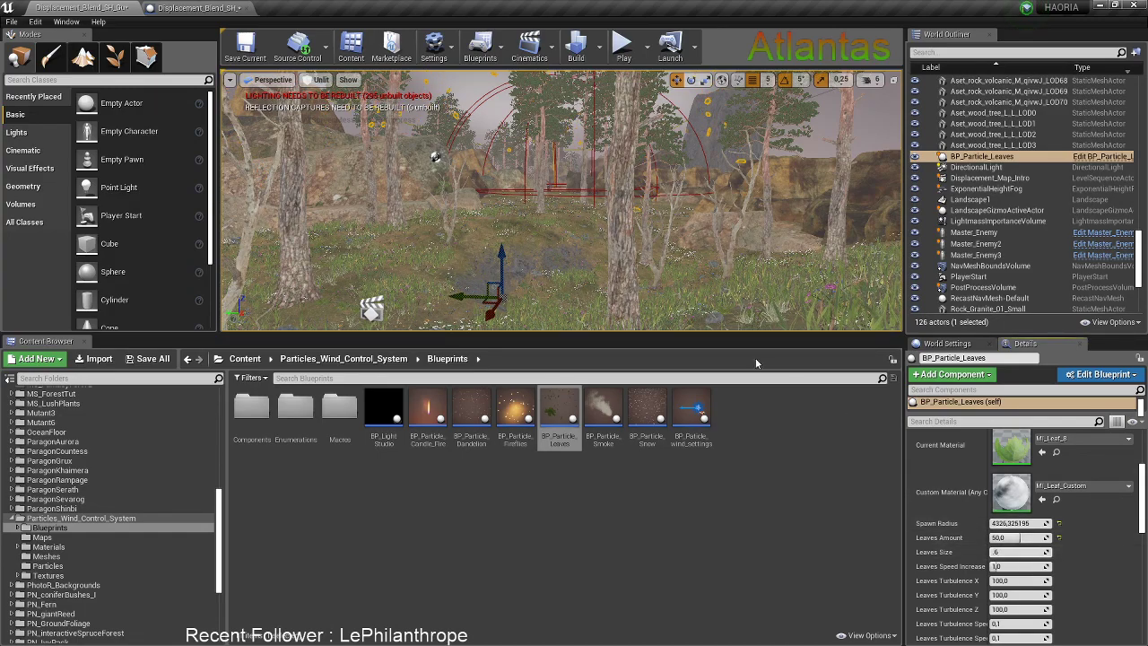
{"action": "mouse_move", "coordinate": [545, 247]}
{"action": "right_mouse_down"}
{"action": "mouse_move", "coordinate": [538, 170]}
{"action": "mouse_move", "coordinate": [544, 247]}
{"action": "right_mouse_up"}
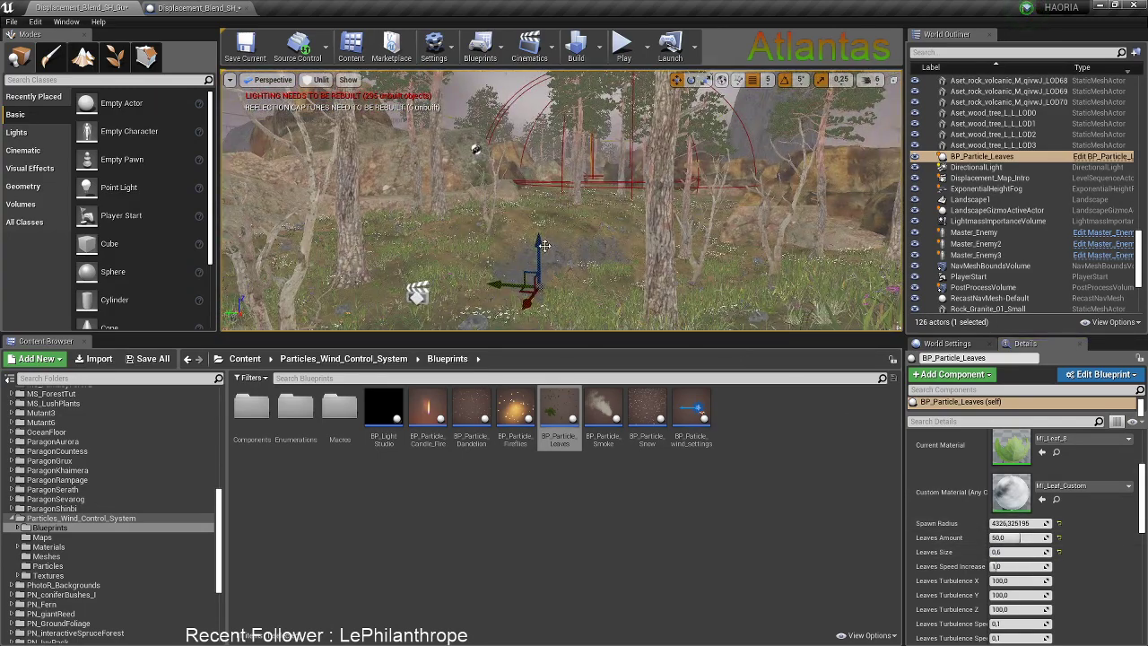
Set the valley emitter's Leaves Amount to 40
{"action": "left_click", "coordinate": [1020, 537]}
{"action": "type", "text": "40"}
{"action": "key", "text": "Return"}
Duplicate the leaves emitter and move the copy out of the valley onto the wooded ground before the green ponds
{"action": "right_click_drag", "start_coordinate": [742, 260], "coordinate": [505, 258]}
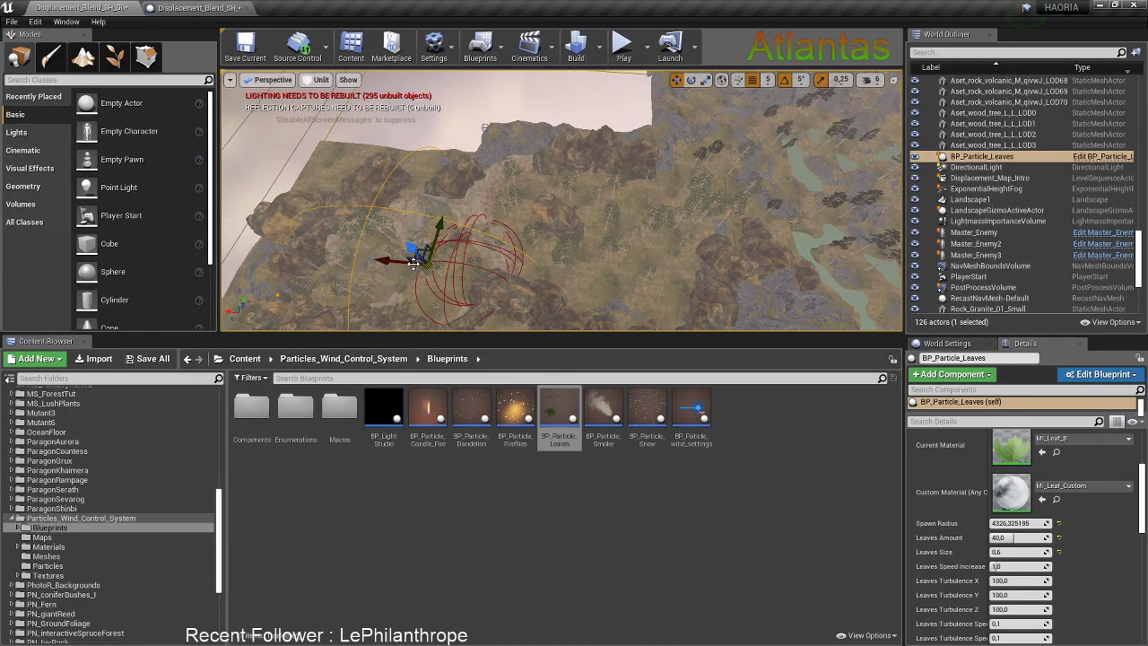
{"action": "left_click_drag", "start_coordinate": [415, 263], "coordinate": [562, 264], "text": "alt"}
{"action": "left_click_drag", "start_coordinate": [636, 240], "coordinate": [615, 214]}
Duplicate the second leaves emitter and move the copy over the green ponds
{"action": "right_click_drag", "start_coordinate": [647, 239], "coordinate": [643, 243]}
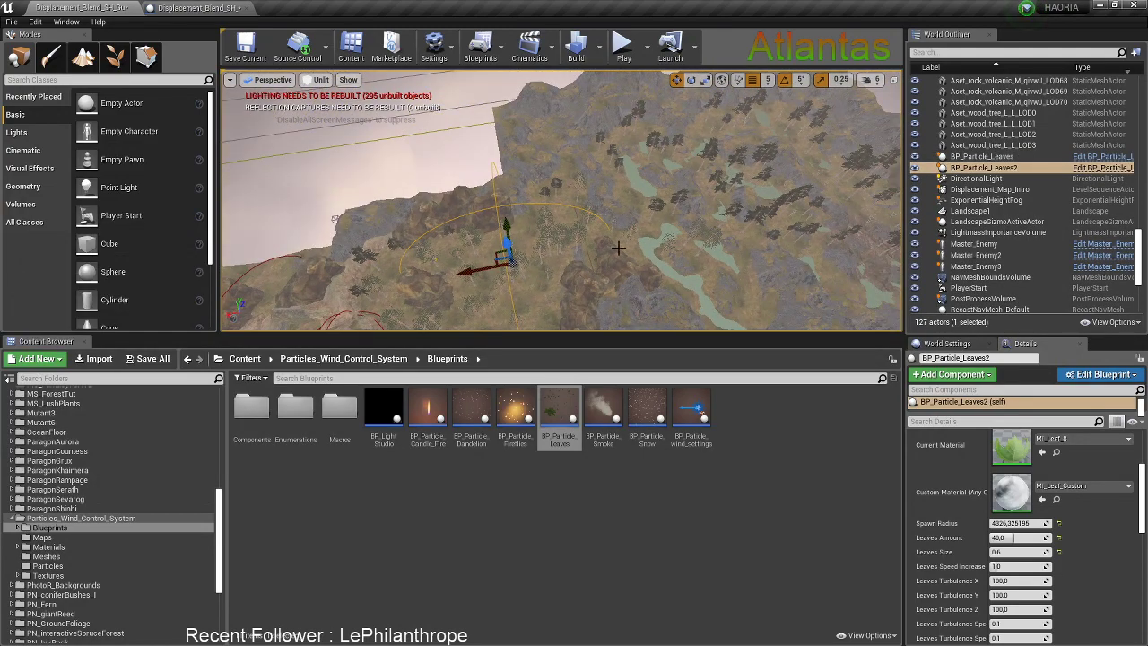
{"action": "left_click_drag", "start_coordinate": [475, 271], "coordinate": [471, 272], "text": "alt"}
{"action": "right_click_drag", "start_coordinate": [673, 204], "coordinate": [662, 216]}
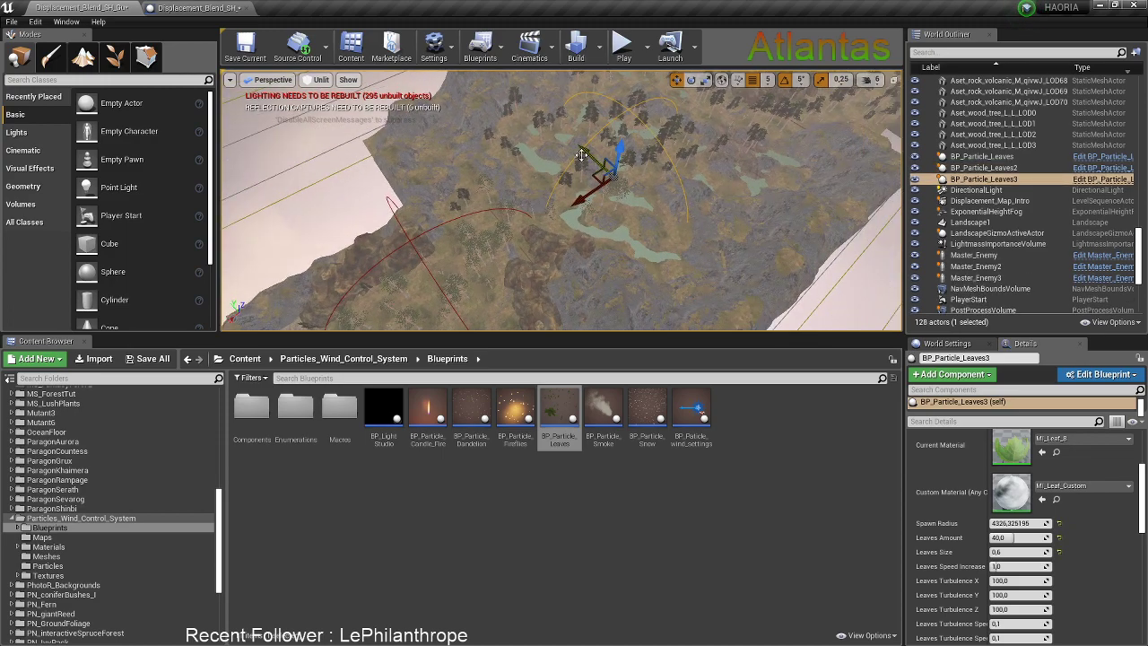
Reposition the pond emitter above the ponds and set its Spawn Radius to about 7636 and Leaves Amount to about 52
{"action": "left_click_drag", "start_coordinate": [999, 524], "coordinate": [1009, 524]}
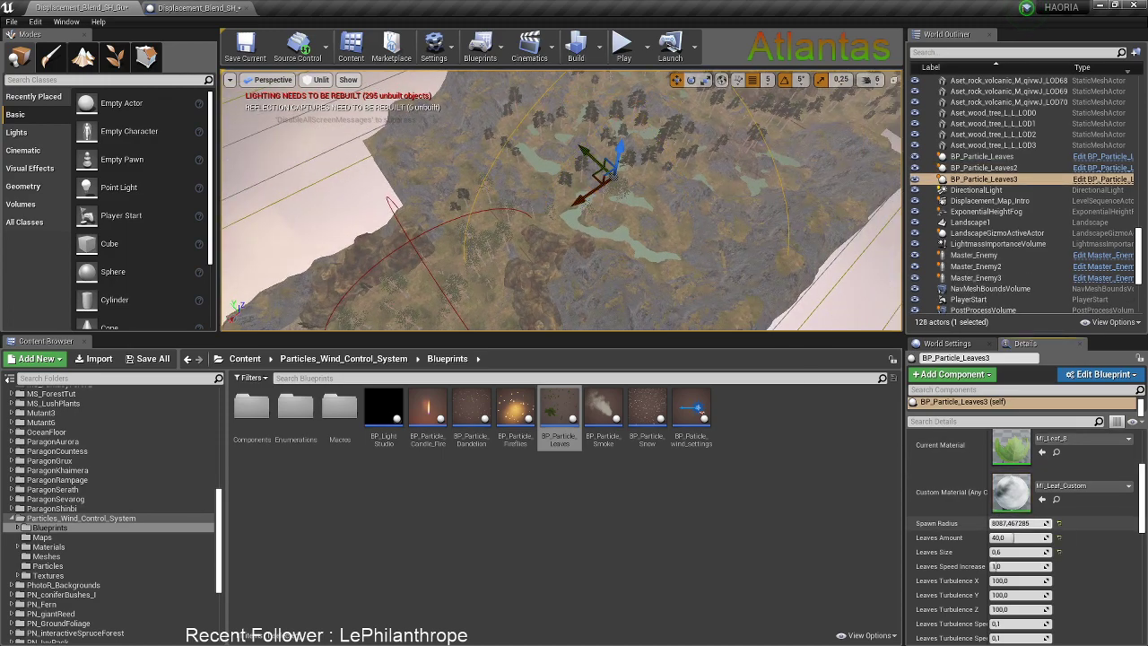
{"action": "right_click_drag", "start_coordinate": [596, 260], "coordinate": [596, 242]}
{"action": "left_click_drag", "start_coordinate": [612, 237], "coordinate": [674, 231]}
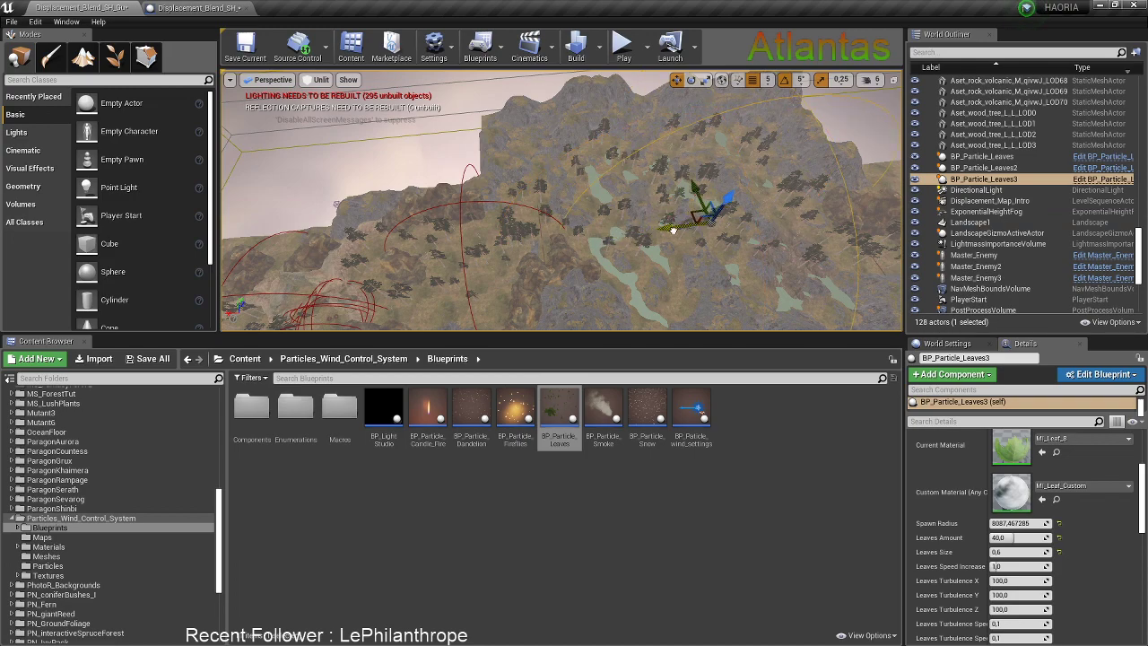
{"action": "left_click_drag", "start_coordinate": [698, 190], "coordinate": [693, 180]}
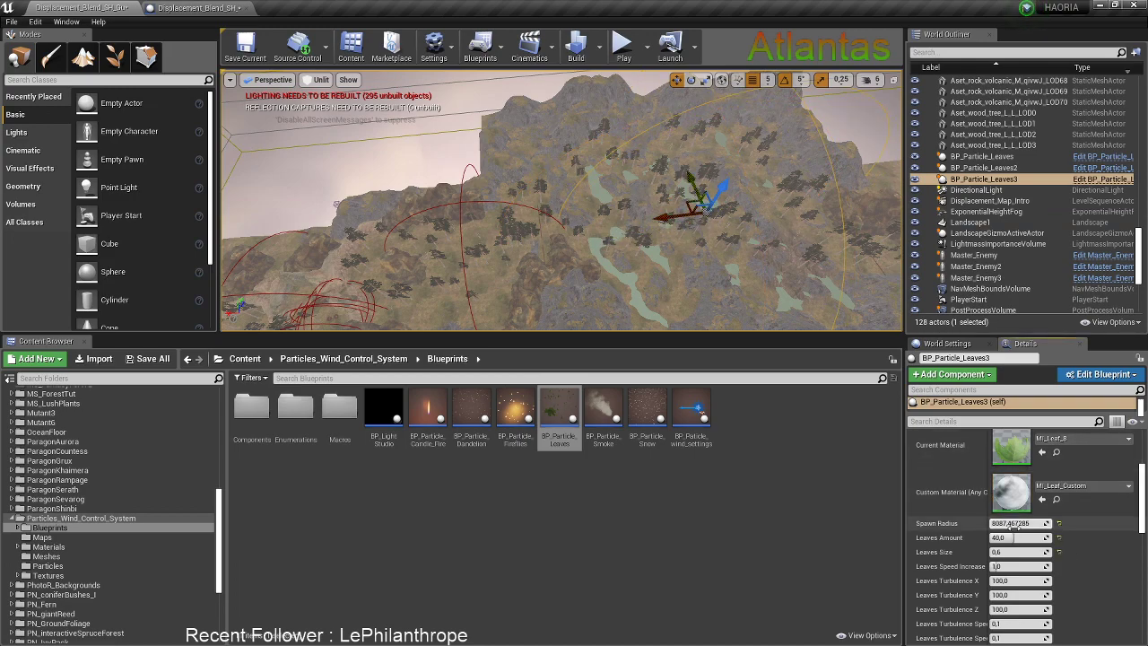
{"action": "left_click_drag", "start_coordinate": [1016, 526], "coordinate": [1014, 537]}
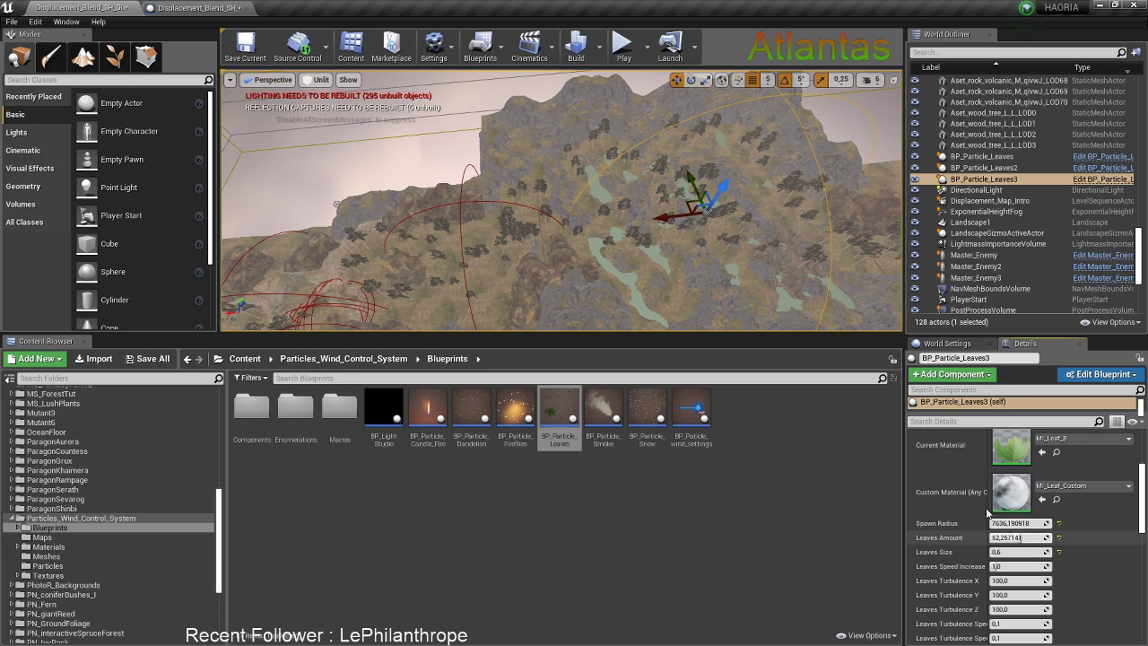
Duplicate BP_Particle_Leaves2 and move the copy past the ponds to the brown rocks at the landscape's far end
{"action": "key", "text": "f"}
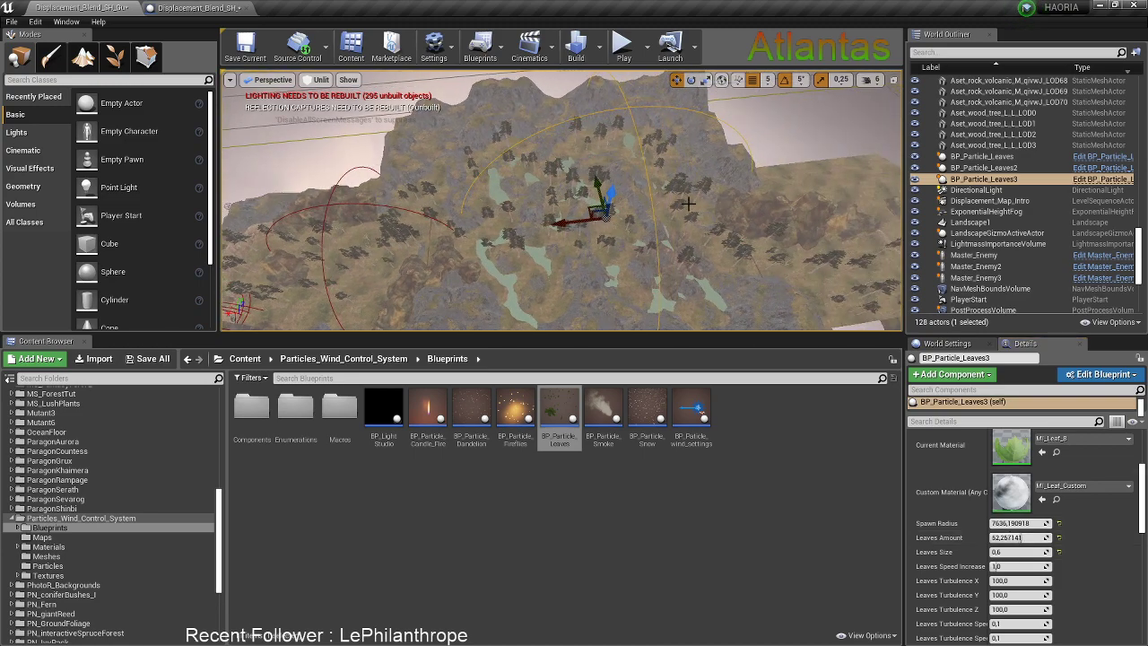
{"action": "left_click", "coordinate": [348, 180]}
{"action": "key", "text": "f"}
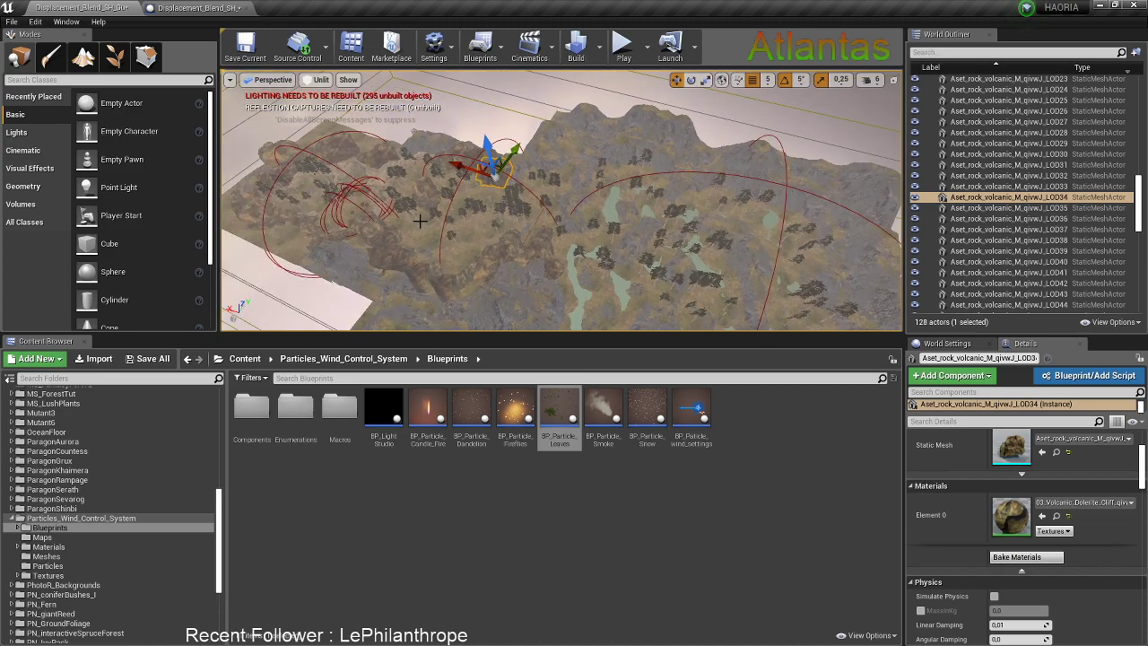
{"action": "left_click", "coordinate": [450, 210]}
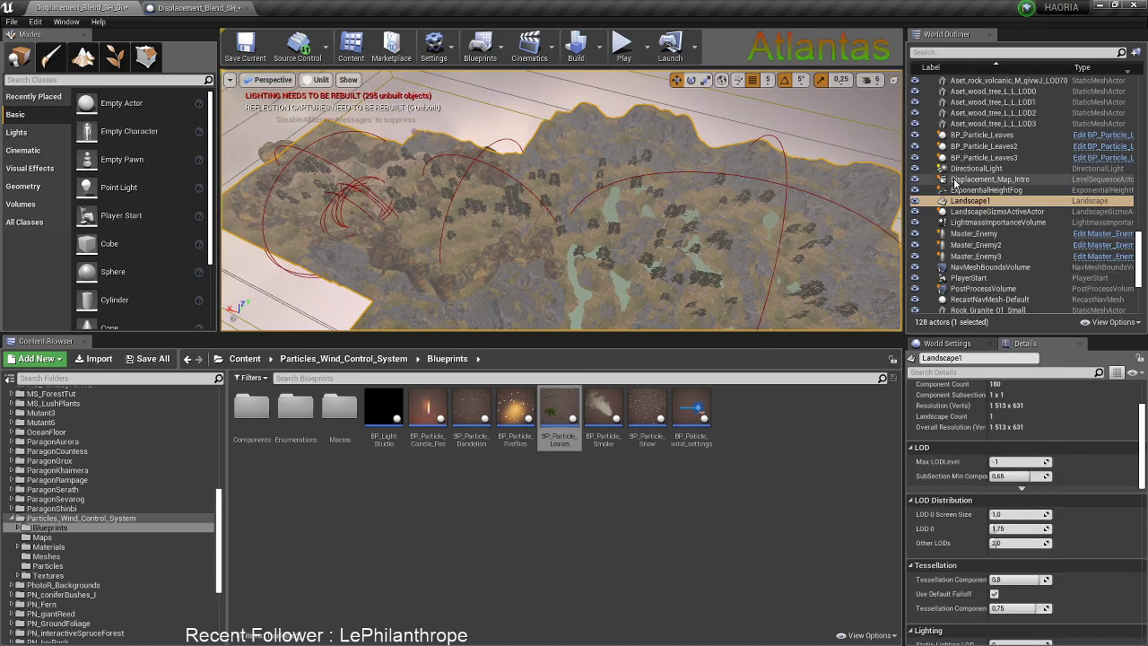
{"action": "left_click", "coordinate": [980, 158]}
{"action": "left_click", "coordinate": [983, 146]}
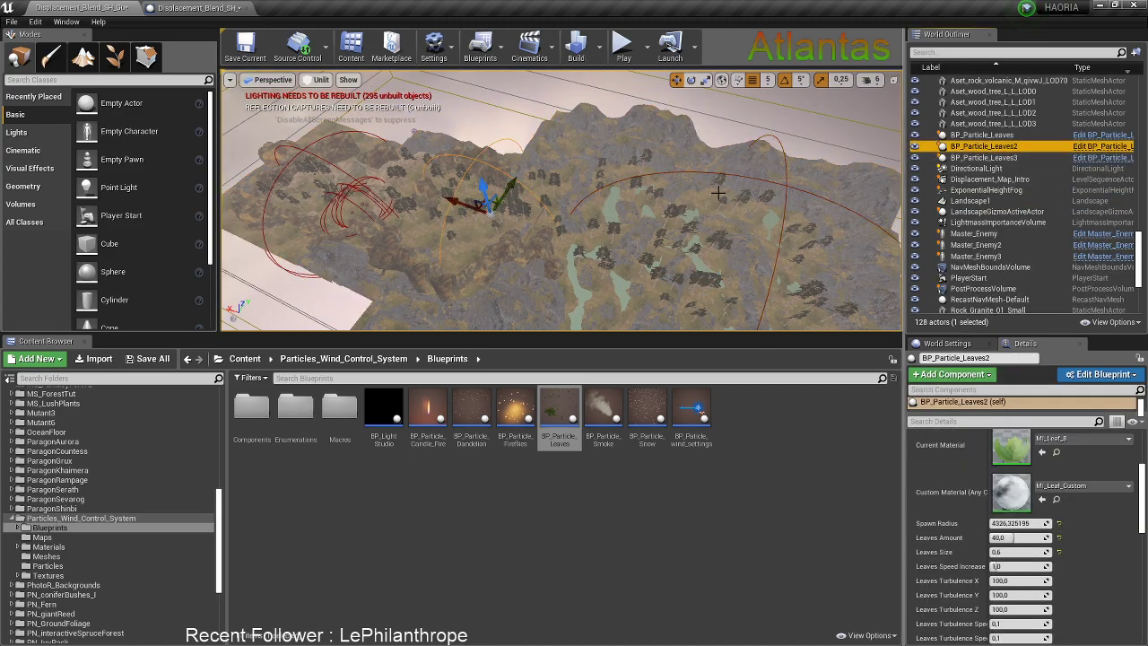
{"action": "left_click_drag", "start_coordinate": [750, 185], "coordinate": [628, 207], "text": "alt"}
{"action": "left_click_drag", "start_coordinate": [298, 270], "coordinate": [762, 180], "text": "alt"}
{"action": "left_click_drag", "start_coordinate": [762, 180], "coordinate": [852, 207], "text": "alt"}
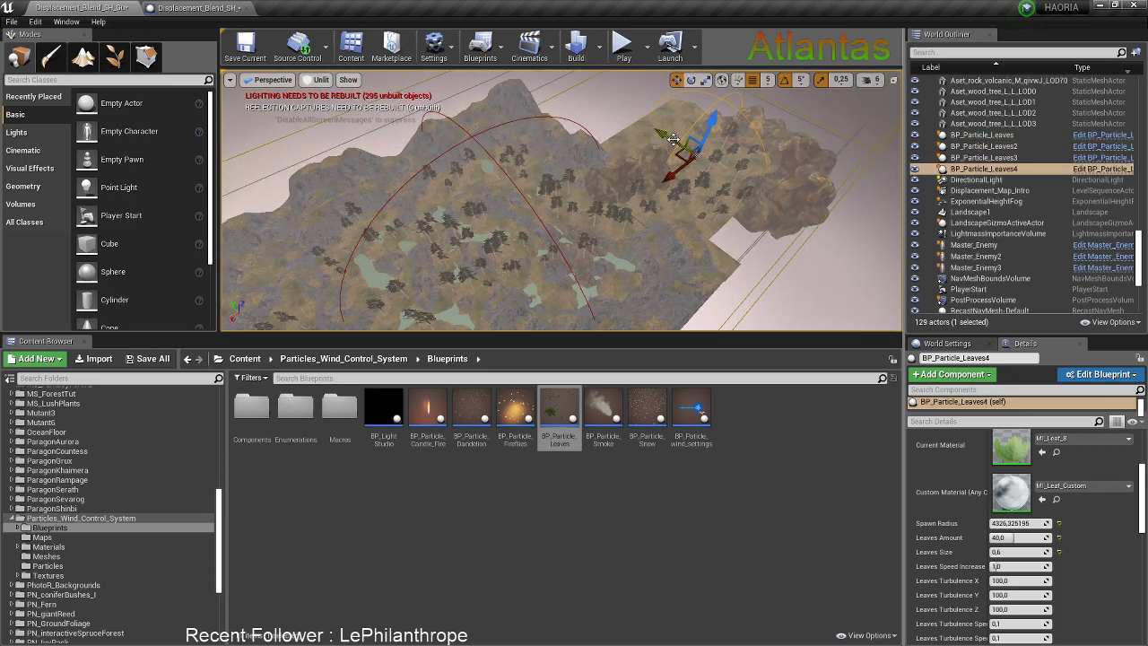
Place BP_Particle_Dandelion on the flowered grass at X -855, Y -2415, Z 130, scaled to 2, 2, 8.25
{"action": "right_click_drag", "start_coordinate": [685, 181], "coordinate": [549, 269]}
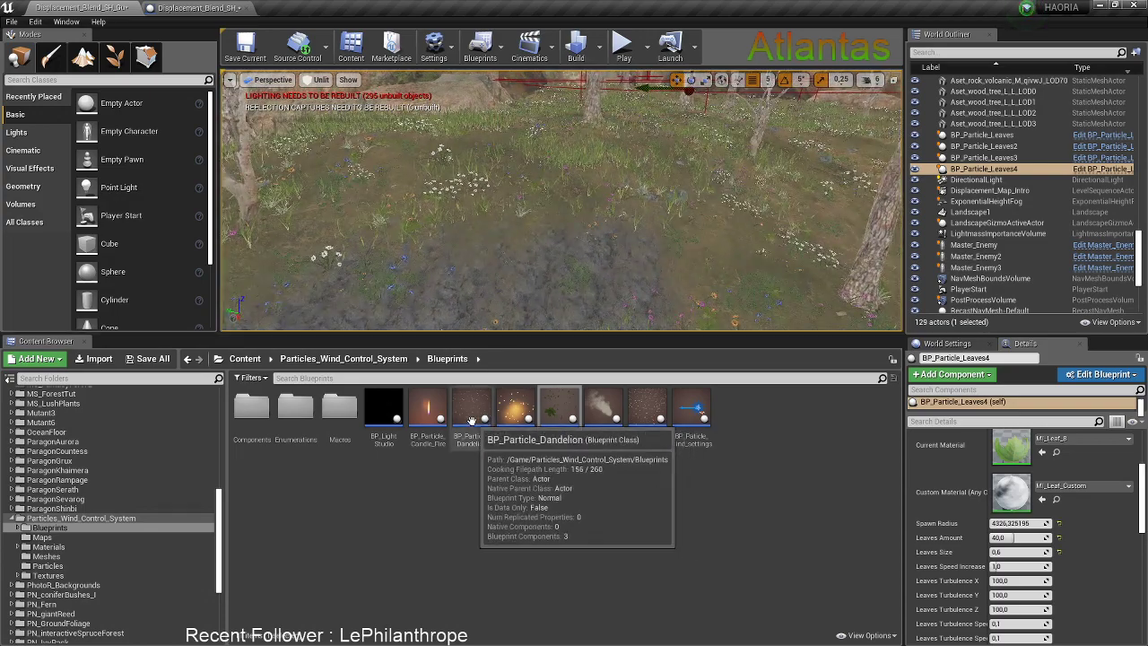
{"action": "left_click_drag", "start_coordinate": [485, 415], "coordinate": [484, 167]}
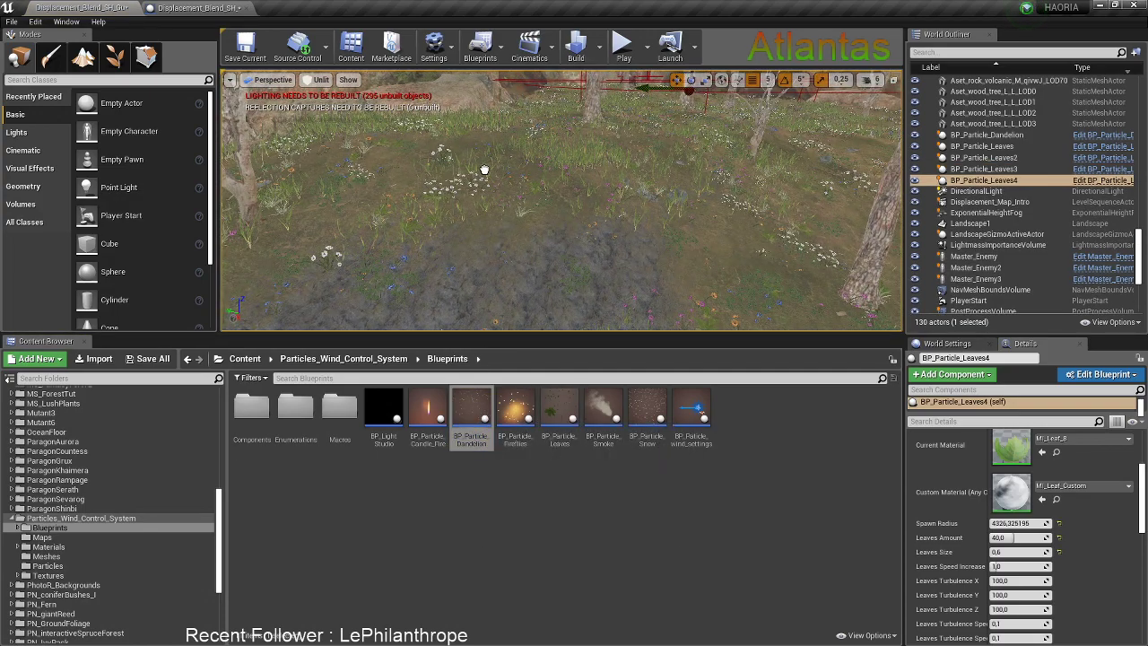
{"action": "right_click_drag", "start_coordinate": [483, 162], "coordinate": [483, 130]}
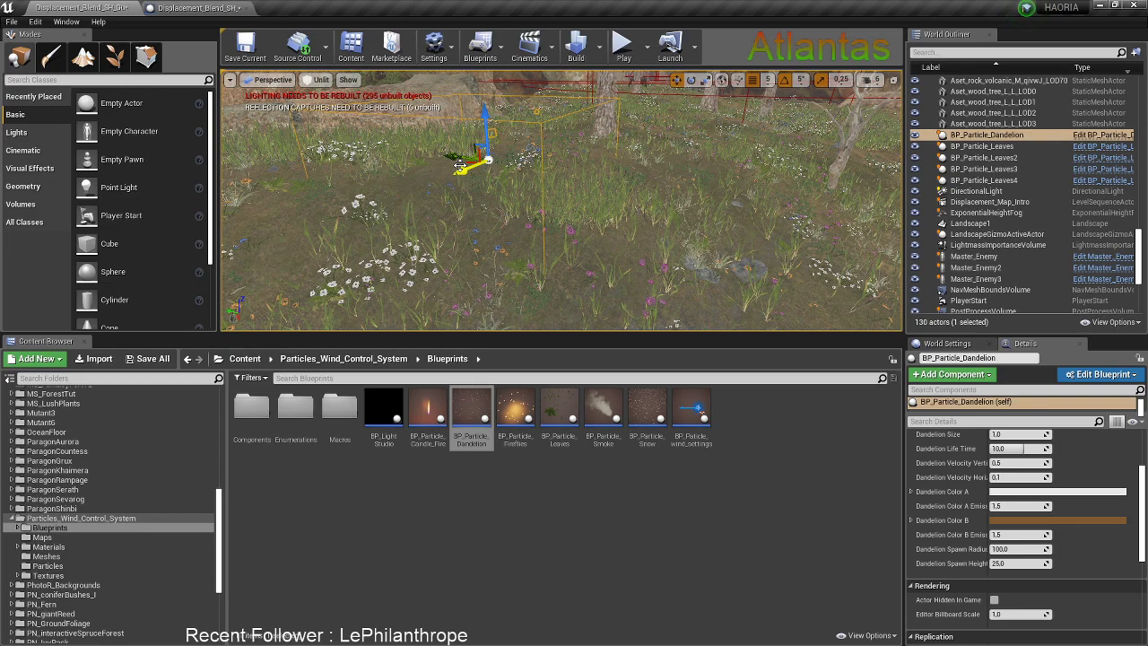
{"action": "scroll", "coordinate": [1016, 538], "scroll_direction": "up", "scroll_amount": 3}
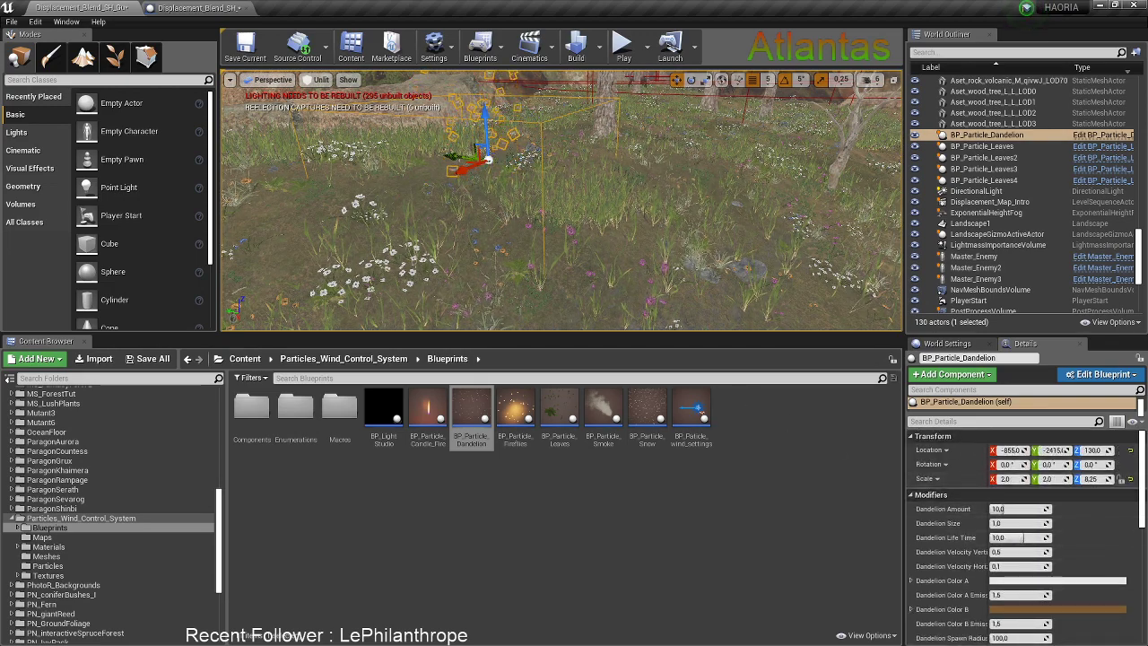
Duplicate the dandelion emitter twice, placing copies at about X -2290, Y -3300, Z 130 and X -6765, Y -1815, Z 205
{"action": "right_click_drag", "start_coordinate": [592, 242], "coordinate": [592, 189]}
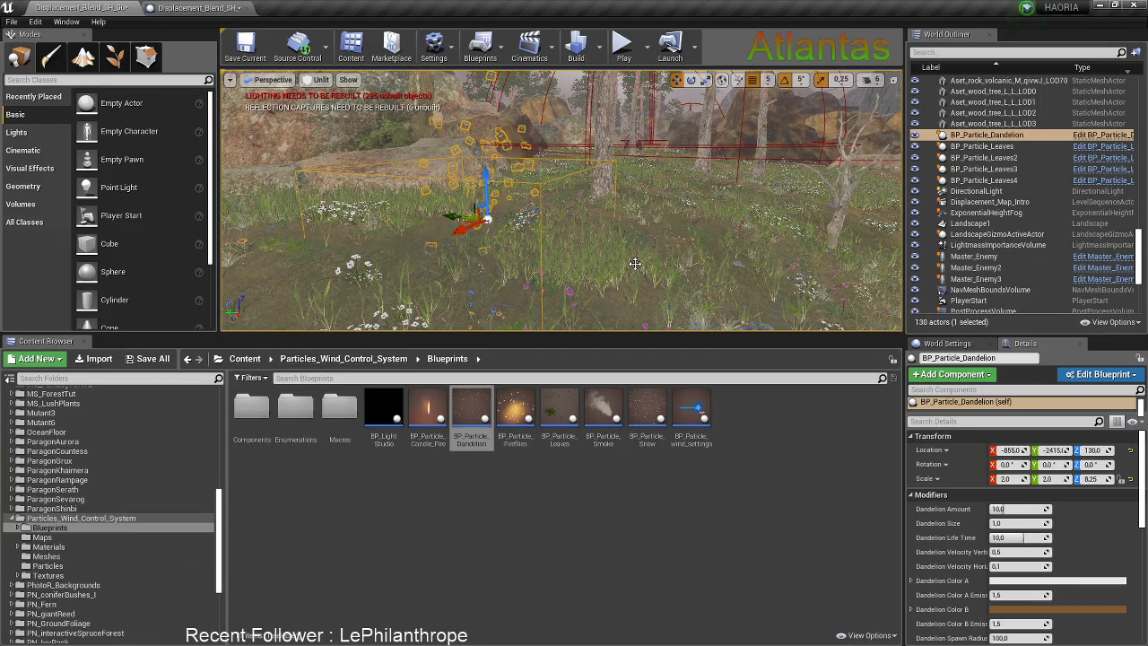
{"action": "right_click_drag", "start_coordinate": [655, 231], "coordinate": [654, 301]}
{"action": "left_click_drag", "start_coordinate": [499, 215], "coordinate": [500, 219], "text": "alt"}
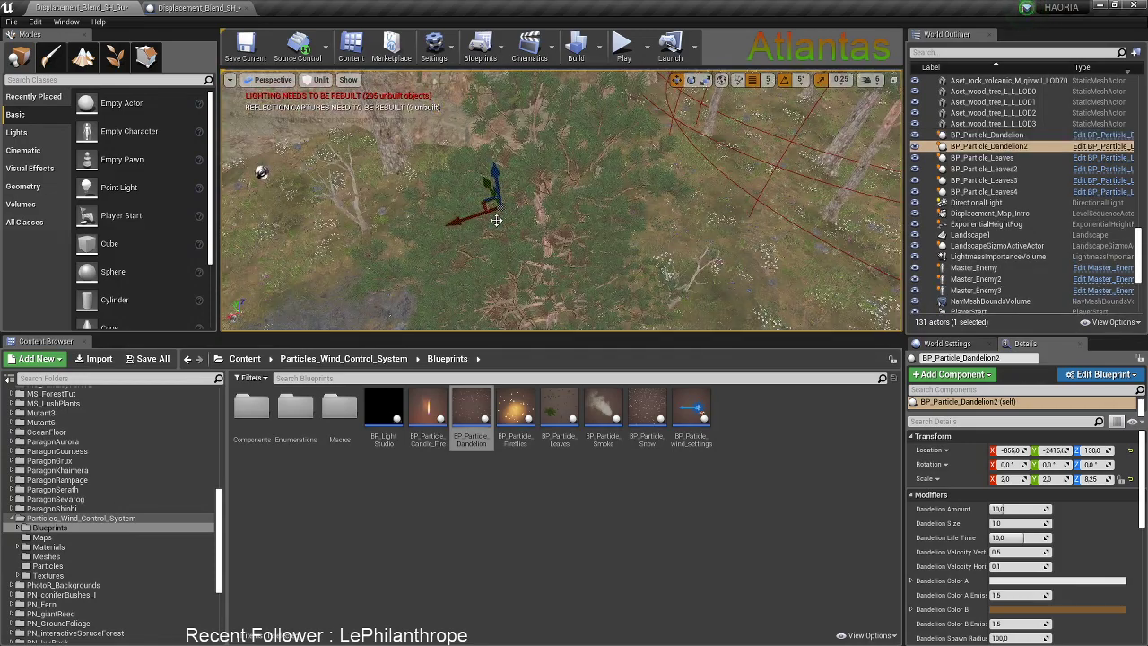
{"action": "right_click_drag", "start_coordinate": [810, 214], "coordinate": [901, 201]}
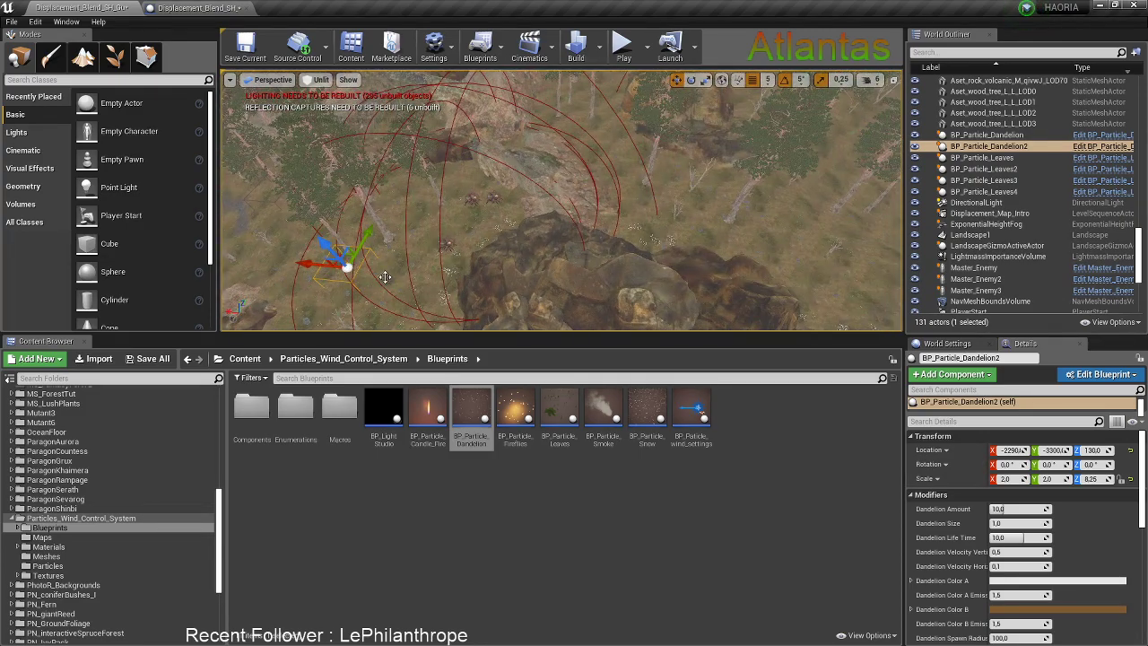
{"action": "key", "text": "ctrl+w"}
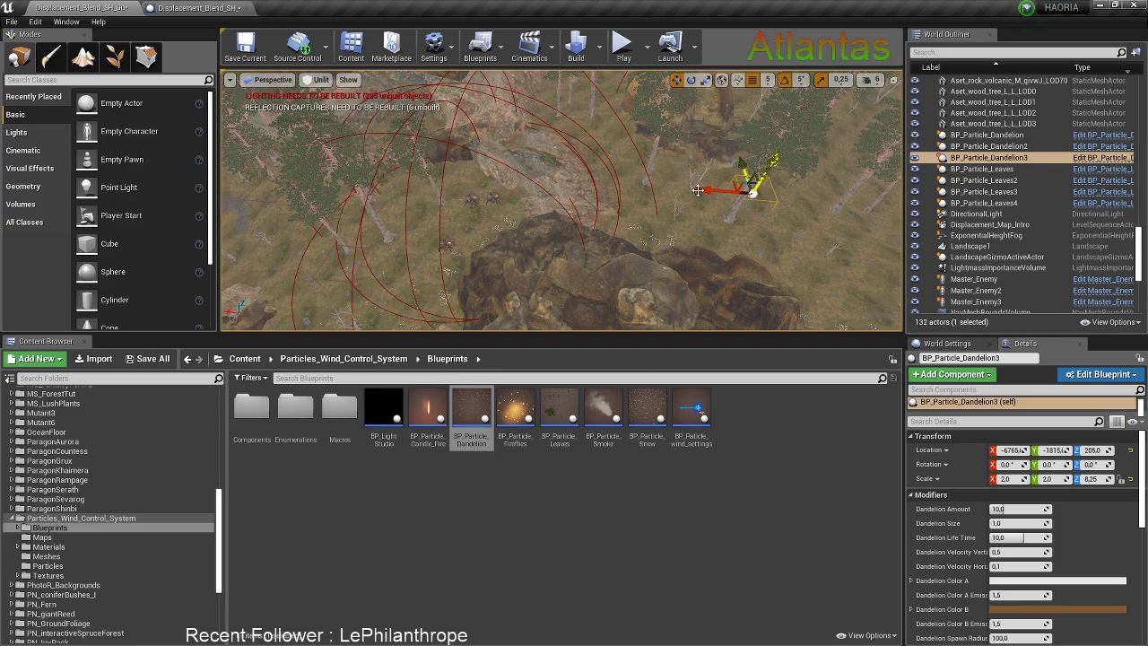
Add two more dandelion emitter copies, at about X -9860, Y -1815, Z -55 and farther toward the ponds at Y 40, Z 110
{"action": "right_click_drag", "start_coordinate": [721, 182], "coordinate": [659, 201]}
{"action": "left_click_drag", "start_coordinate": [482, 242], "coordinate": [592, 257], "text": "alt"}
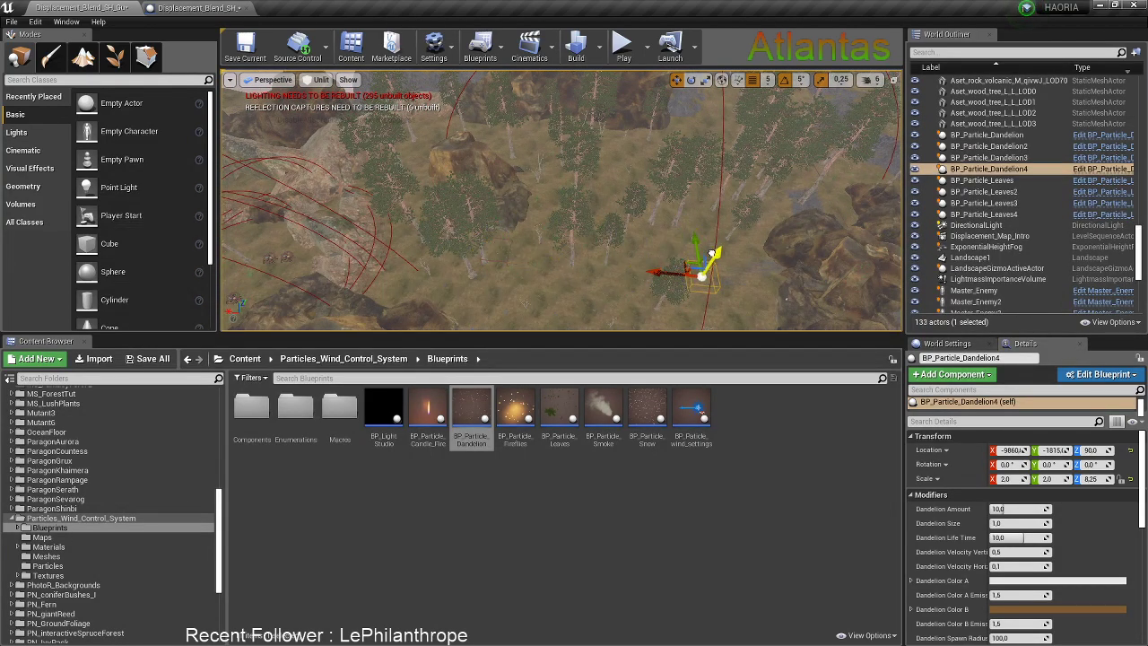
{"action": "right_click_drag", "start_coordinate": [653, 242], "coordinate": [643, 236]}
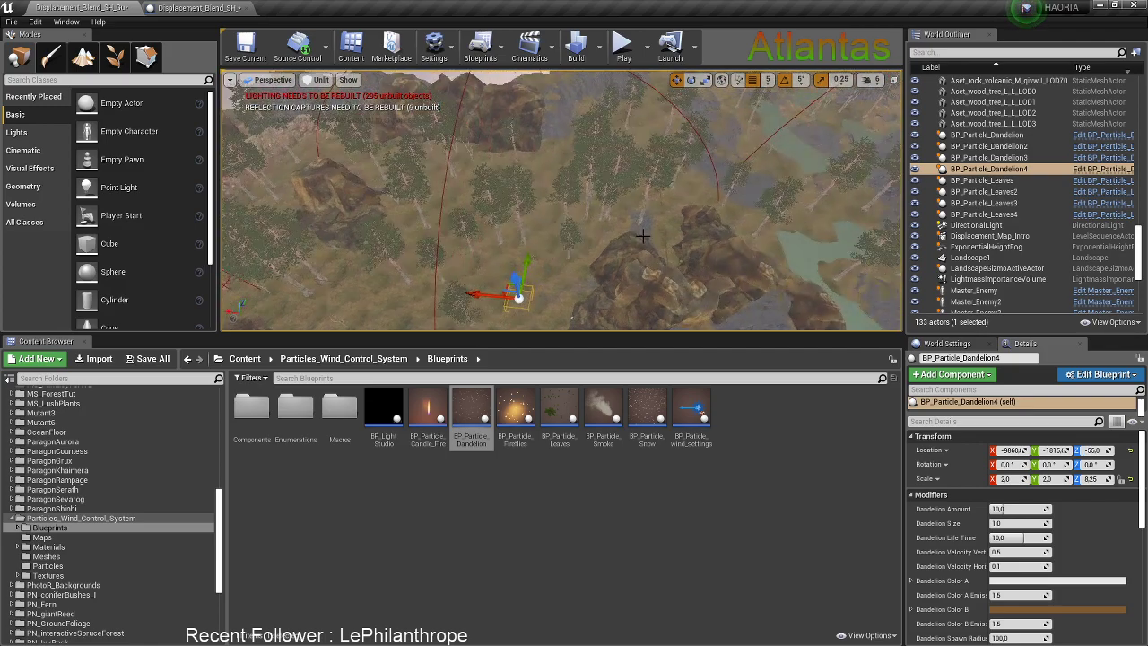
{"action": "left_click", "coordinate": [481, 294], "text": "alt"}
{"action": "right_click_drag", "start_coordinate": [727, 207], "coordinate": [603, 186]}
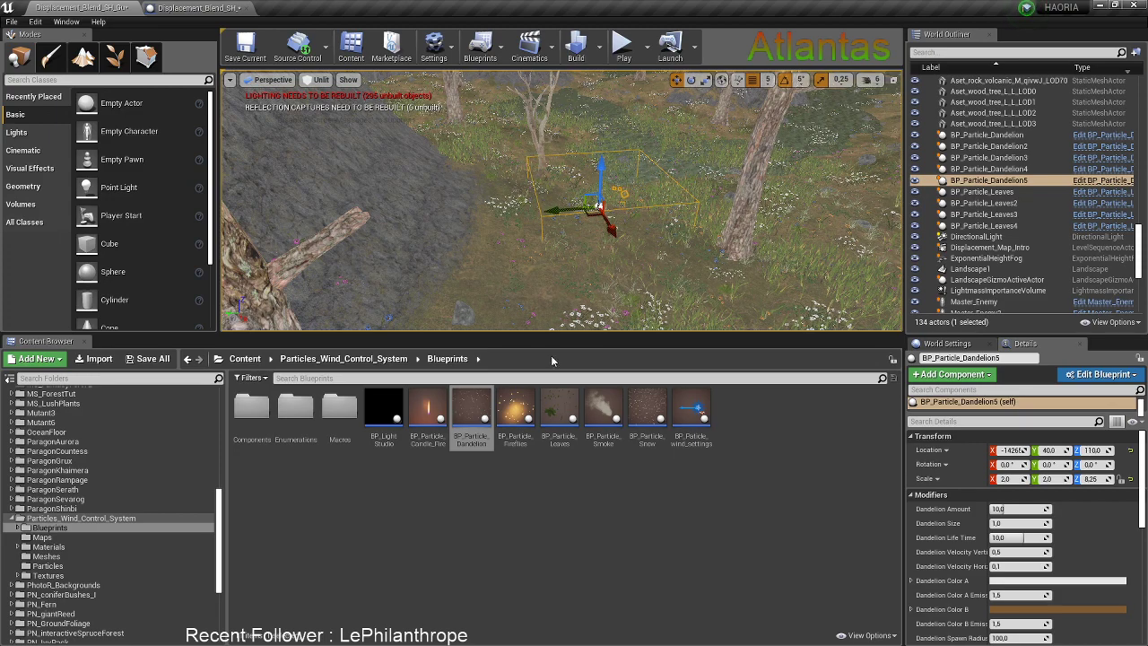
Place BP_Paticle_wind_settings above the boulder at X -900, Y -800, Z 785 and switch to its rotation gizmo
{"action": "mouse_move", "coordinate": [690, 413]}
{"action": "left_mouse_down"}
{"action": "mouse_move", "coordinate": [595, 257]}
{"action": "mouse_move", "coordinate": [653, 404]}
{"action": "mouse_move", "coordinate": [690, 407]}
{"action": "left_mouse_up"}
{"action": "mouse_move", "coordinate": [594, 266]}
{"action": "right_mouse_down"}
{"action": "mouse_move", "coordinate": [578, 268]}
{"action": "mouse_move", "coordinate": [602, 255]}
{"action": "right_mouse_up"}
{"action": "left_click_drag", "start_coordinate": [691, 413], "coordinate": [544, 216]}
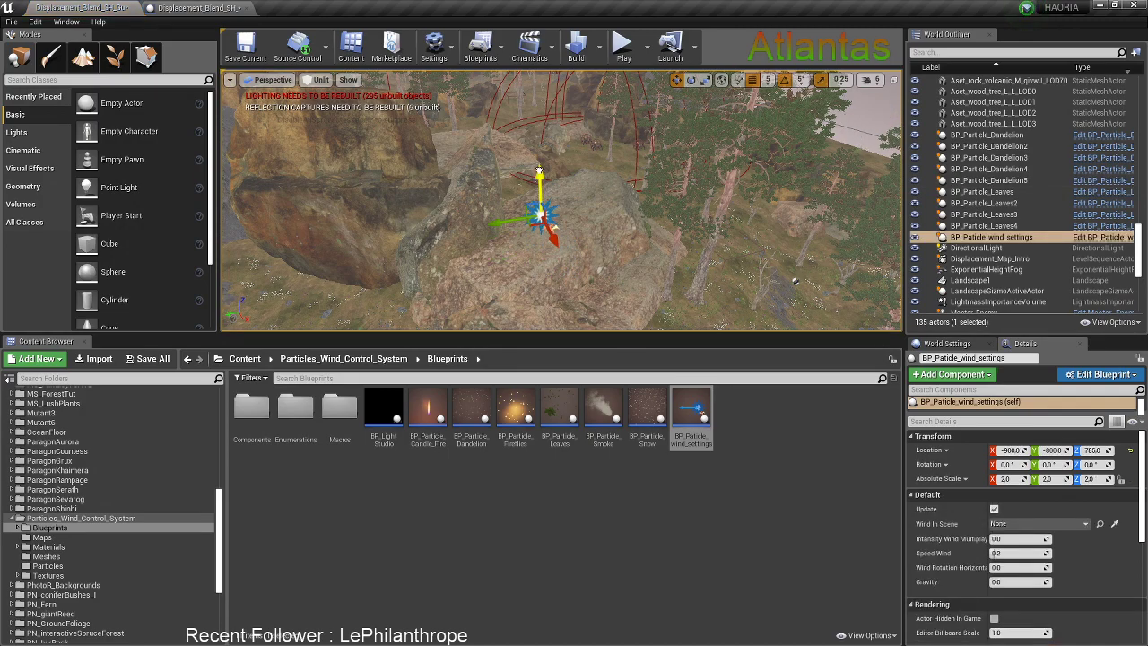
{"action": "right_click_drag", "start_coordinate": [796, 281], "coordinate": [798, 279]}
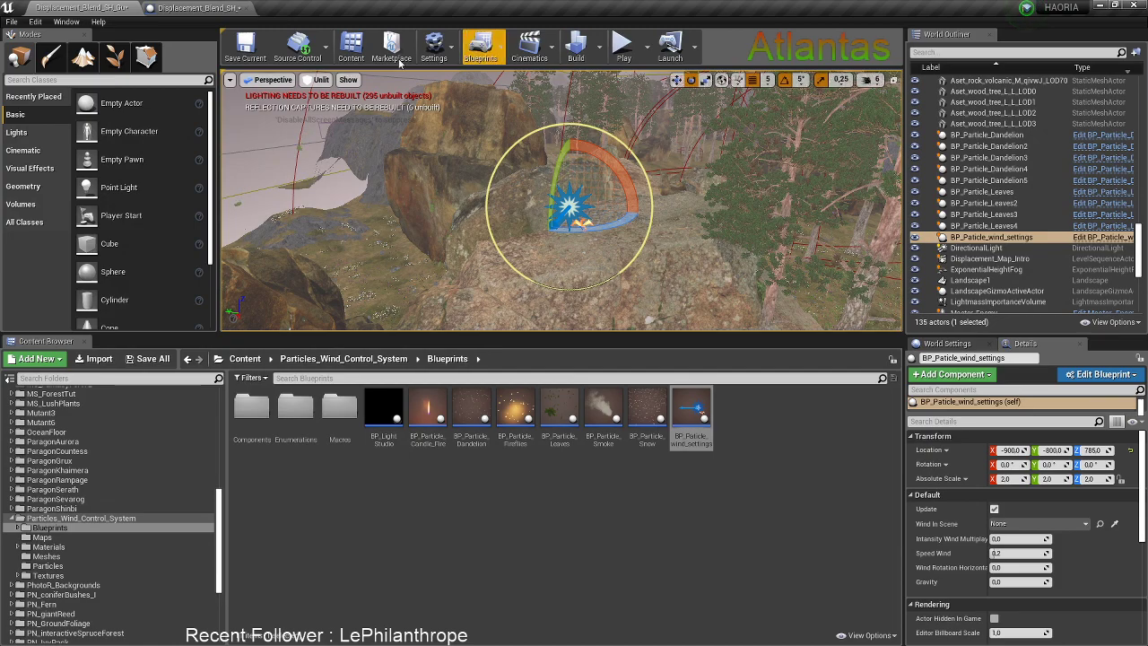
Switch the viewport to Lit shading and enlarge it by shrinking the Content Browser
{"action": "left_click", "coordinate": [313, 81]}
{"action": "left_click", "coordinate": [323, 105]}
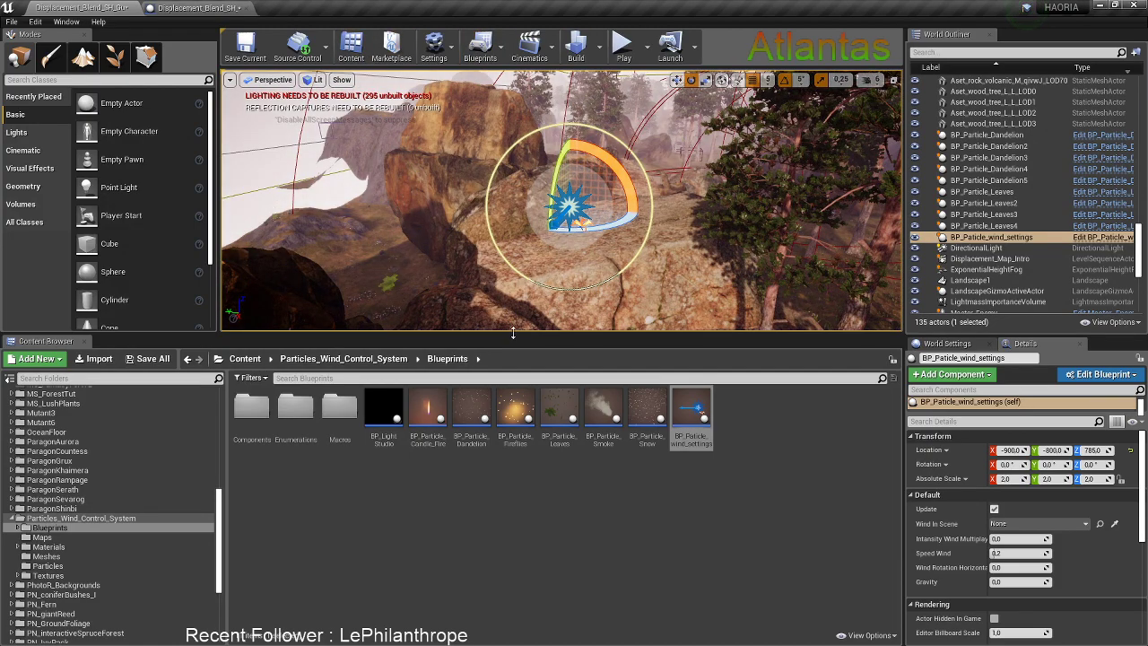
{"action": "left_click_drag", "start_coordinate": [530, 333], "coordinate": [540, 427]}
{"action": "right_click_drag", "start_coordinate": [549, 259], "coordinate": [583, 216]}
Filter the level's actors by "li" and focus the view on DirectionalLight
{"action": "left_click", "coordinate": [1013, 52]}
{"action": "type", "text": "li"}
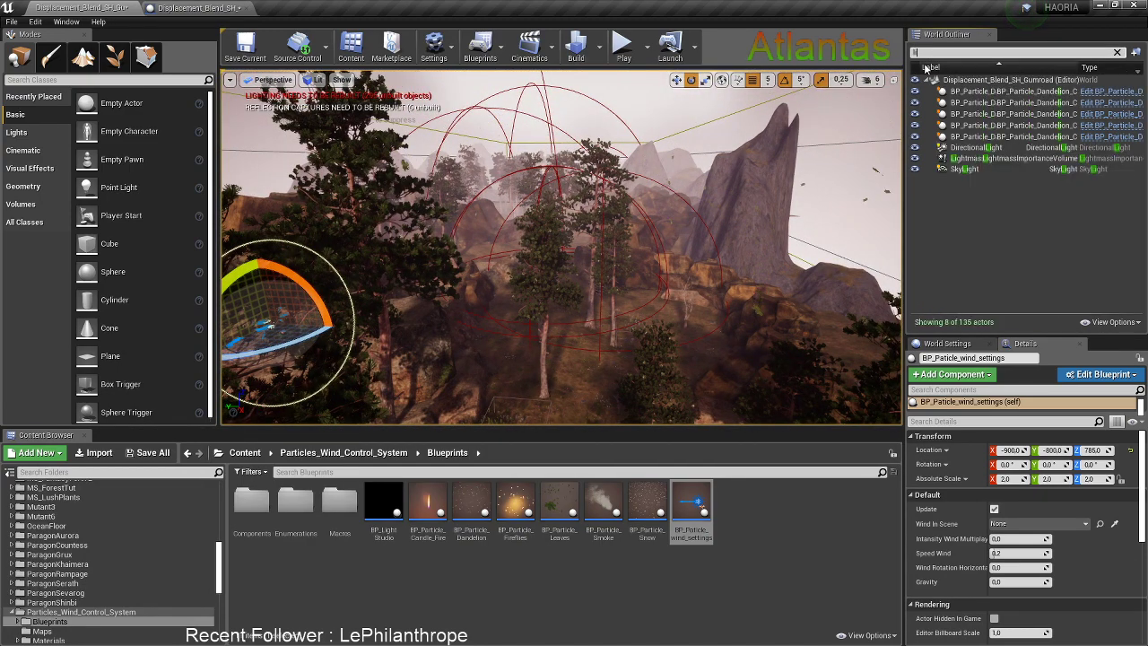
{"action": "double_click", "coordinate": [973, 147]}
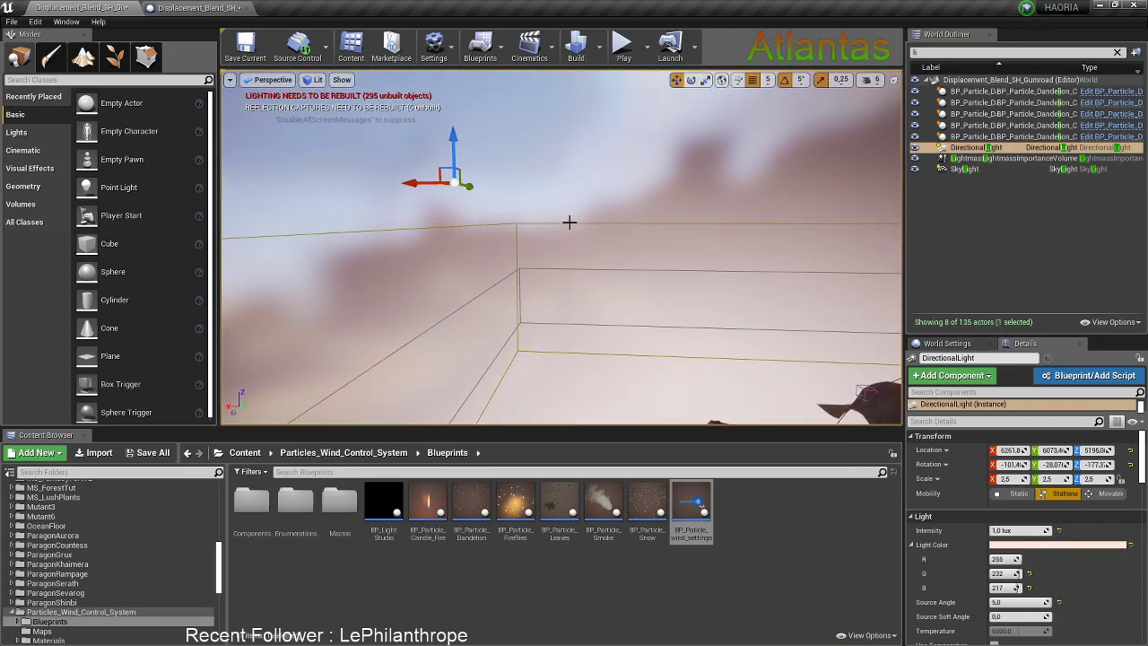
Move DirectionalLight far along the negative X direction, outside the landscape bounds
{"action": "left_click_drag", "start_coordinate": [410, 183], "coordinate": [740, 183]}
{"action": "right_click_drag", "start_coordinate": [679, 236], "coordinate": [564, 226]}
{"action": "left_click_drag", "start_coordinate": [314, 194], "coordinate": [725, 236]}
{"action": "right_click_drag", "start_coordinate": [720, 254], "coordinate": [889, 153]}
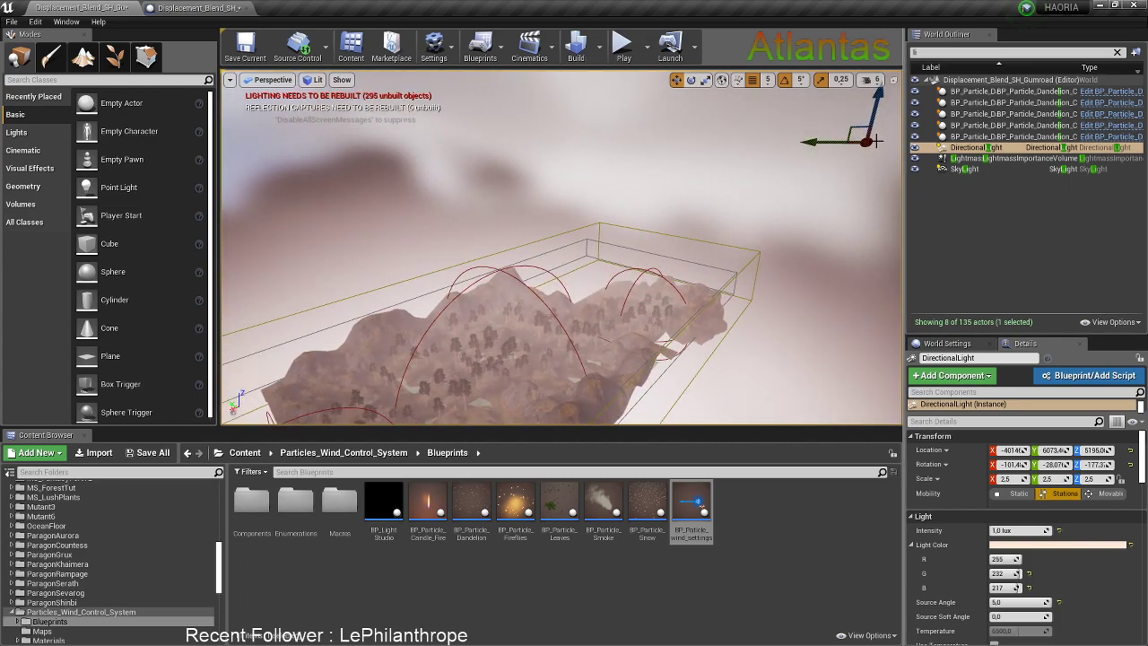
Try to bring DirectionalLight back over the landscape by moving it freehand along its axes
{"action": "left_click_drag", "start_coordinate": [873, 141], "coordinate": [713, 226]}
{"action": "right_click_drag", "start_coordinate": [708, 230], "coordinate": [704, 328]}
{"action": "right_click_drag", "start_coordinate": [528, 316], "coordinate": [583, 309]}
{"action": "right_click_drag", "start_coordinate": [526, 183], "coordinate": [646, 121]}
{"action": "left_click_drag", "start_coordinate": [729, 111], "coordinate": [695, 248]}
{"action": "left_click_drag", "start_coordinate": [679, 289], "coordinate": [550, 391]}
{"action": "right_click_drag", "start_coordinate": [551, 386], "coordinate": [615, 274]}
{"action": "left_click_drag", "start_coordinate": [628, 278], "coordinate": [562, 311]}
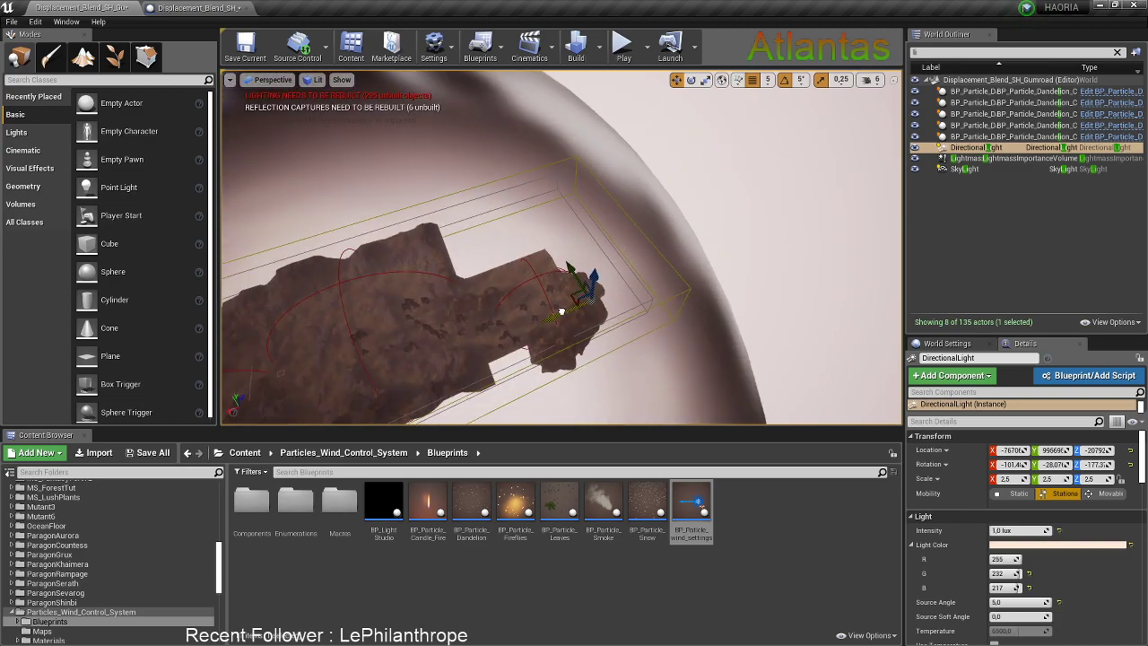
{"action": "left_click_drag", "start_coordinate": [569, 268], "coordinate": [604, 303]}
{"action": "right_click_drag", "start_coordinate": [607, 301], "coordinate": [650, 309]}
{"action": "right_click_drag", "start_coordinate": [664, 269], "coordinate": [480, 305]}
{"action": "left_click_drag", "start_coordinate": [479, 305], "coordinate": [652, 75]}
{"action": "right_click_drag", "start_coordinate": [650, 90], "coordinate": [521, 160]}
{"action": "key", "text": "s"}
{"action": "right_click_drag", "start_coordinate": [420, 191], "coordinate": [378, 182]}
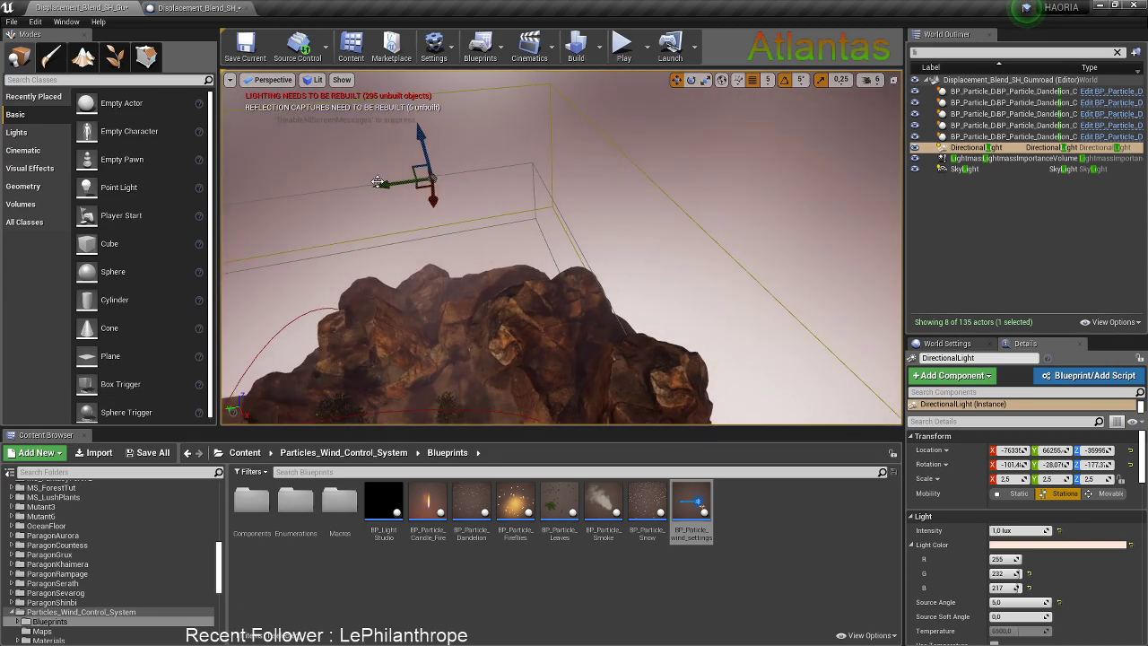
Copy the location of the volcanic rock at the landscape's edge and paste it into DirectionalLight's location
{"action": "left_click", "coordinate": [575, 285]}
{"action": "right_click", "coordinate": [931, 457]}
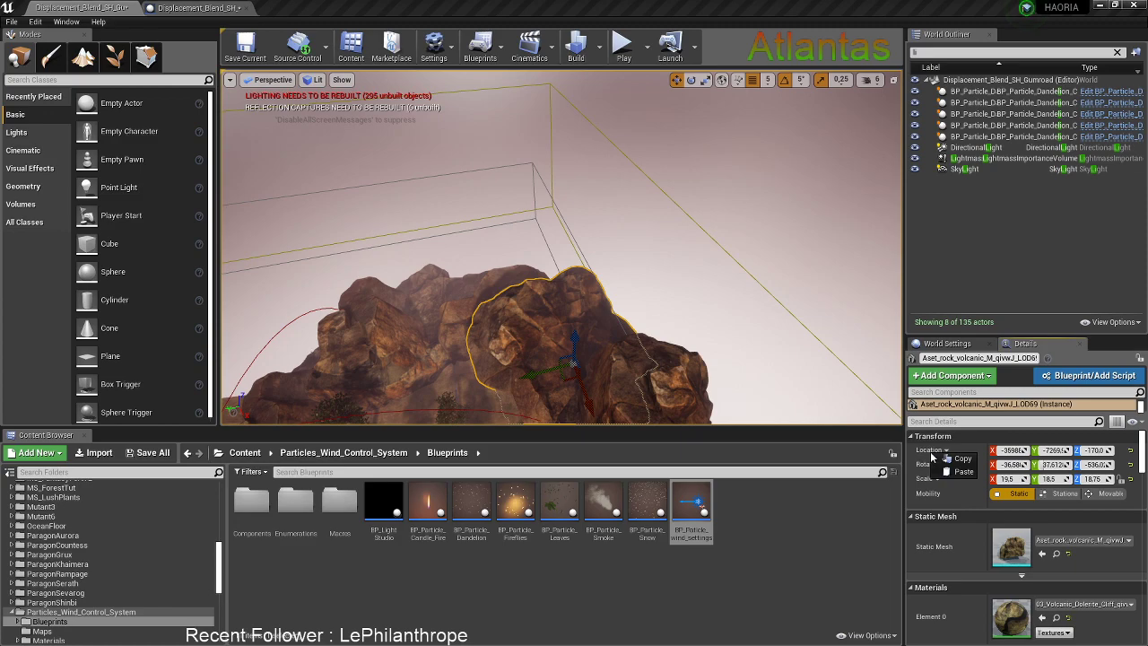
{"action": "left_click", "coordinate": [958, 458]}
{"action": "left_click", "coordinate": [975, 147]}
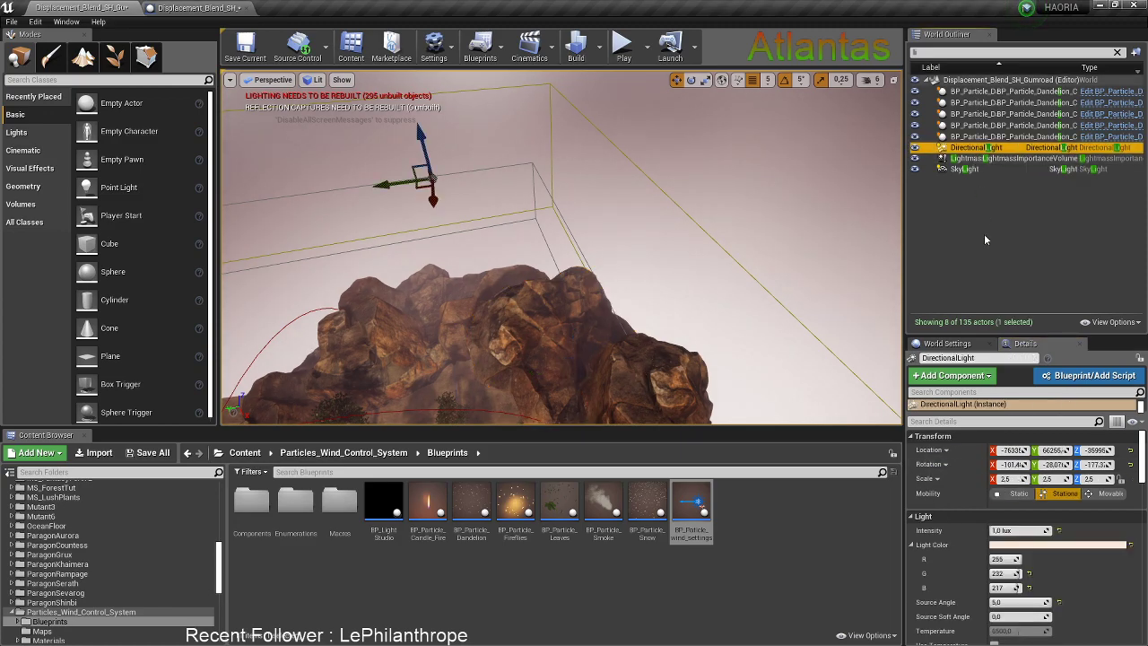
{"action": "right_click", "coordinate": [932, 451]}
{"action": "left_click", "coordinate": [959, 469]}
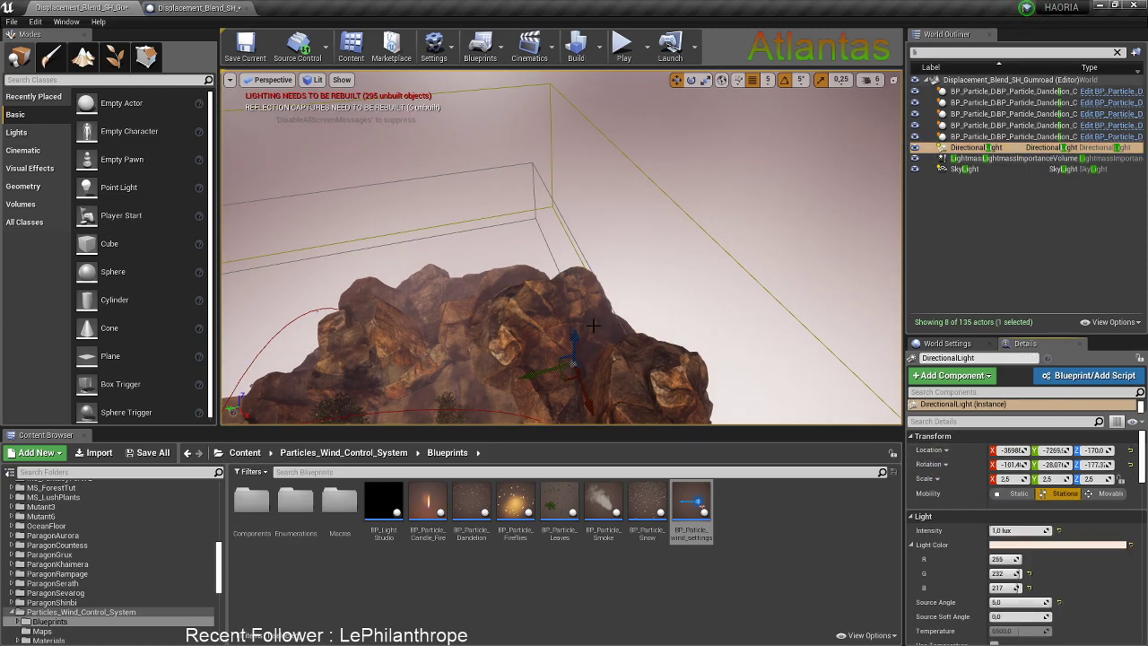
Raise DirectionalLight from inside the rock to about Z 5040 and shift it along Y to about -8399
{"action": "left_click_drag", "start_coordinate": [580, 337], "coordinate": [584, 209]}
{"action": "left_click_drag", "start_coordinate": [590, 252], "coordinate": [581, 238]}
{"action": "right_click_drag", "start_coordinate": [563, 255], "coordinate": [492, 254]}
{"action": "key", "text": "f"}
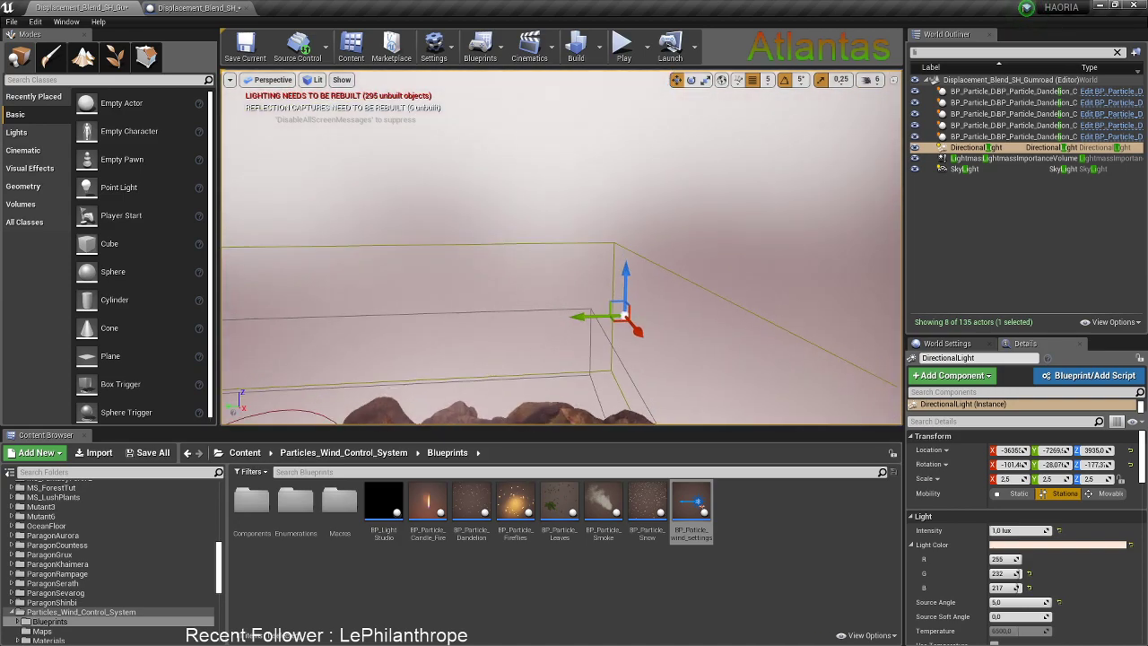
{"action": "left_click_drag", "start_coordinate": [629, 350], "coordinate": [622, 316]}
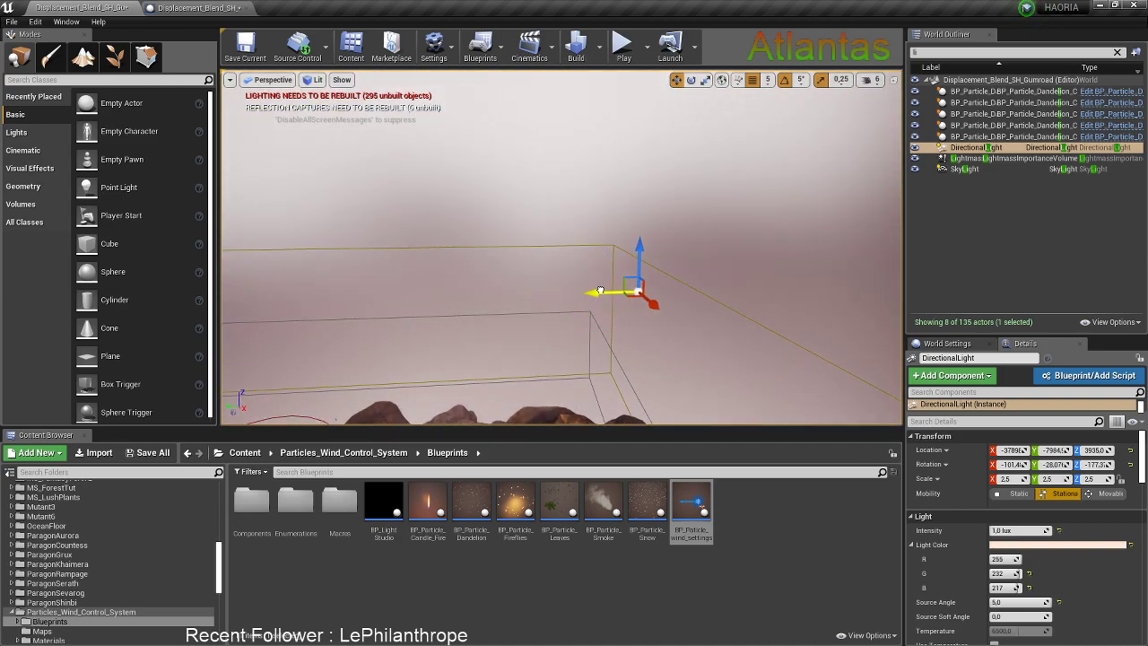
{"action": "left_click", "coordinate": [658, 269]}
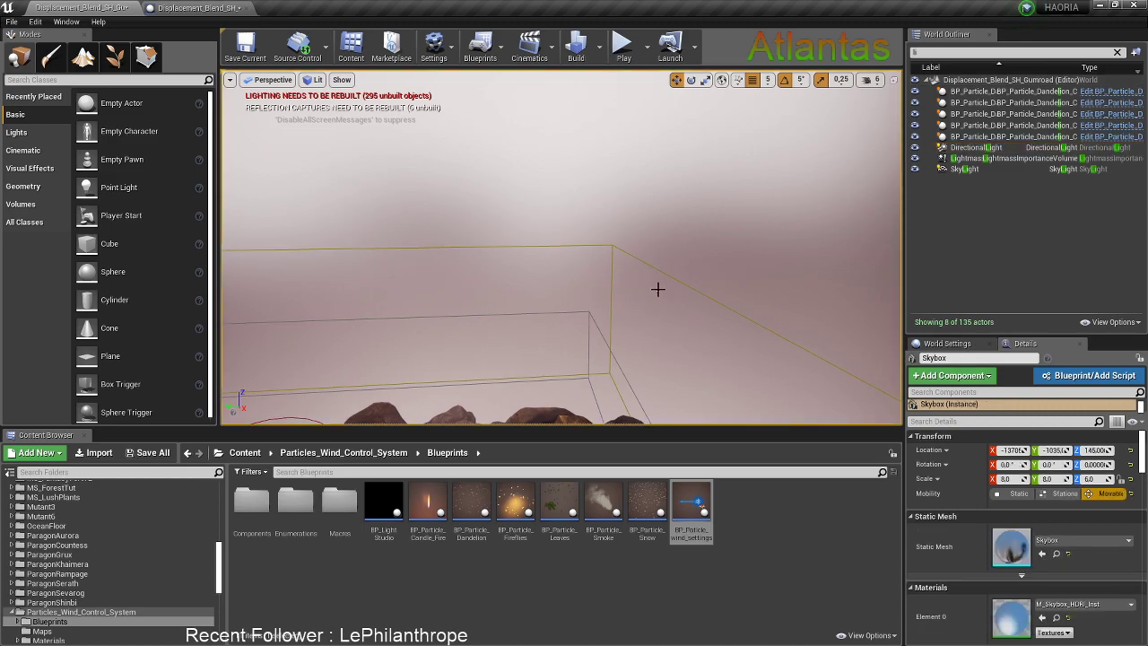
{"action": "left_click", "coordinate": [658, 289]}
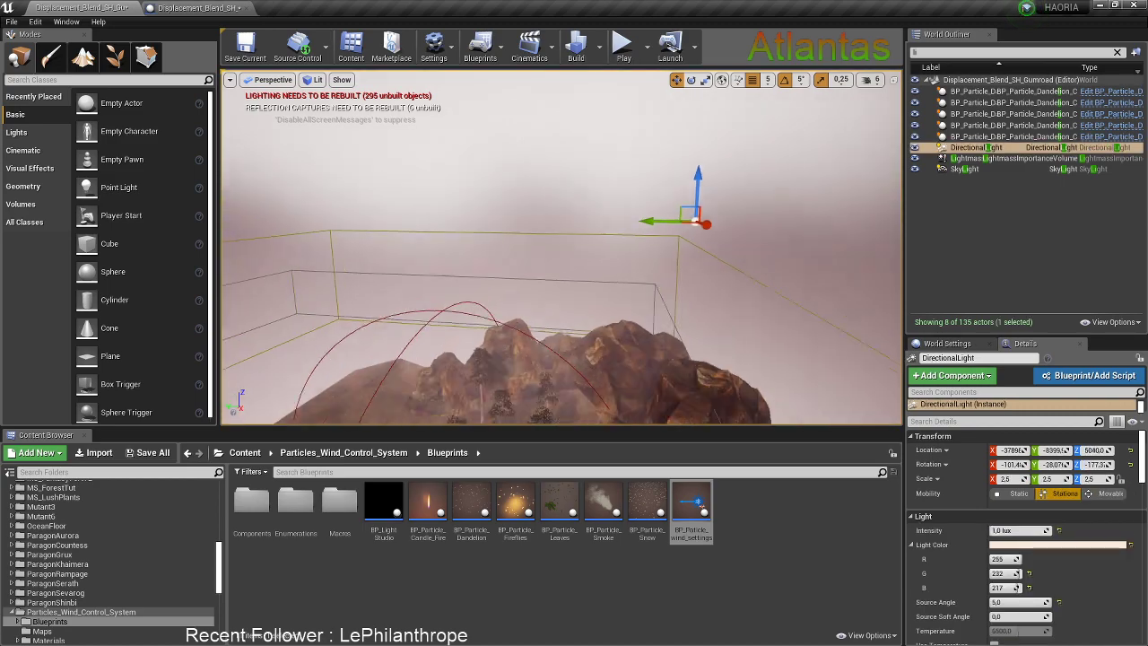
Expand the viewport to full screen, raise DirectionalLight to about Z 7570 and rotate it by about 20°
{"action": "right_click_drag", "start_coordinate": [658, 290], "coordinate": [798, 296]}
{"action": "mouse_move", "coordinate": [501, 228]}
{"action": "right_mouse_down"}
{"action": "mouse_move", "coordinate": [470, 301]}
{"action": "mouse_move", "coordinate": [476, 242]}
{"action": "mouse_move", "coordinate": [444, 242]}
{"action": "mouse_move", "coordinate": [511, 215]}
{"action": "right_mouse_up"}
{"action": "right_click_drag", "start_coordinate": [502, 265], "coordinate": [540, 230]}
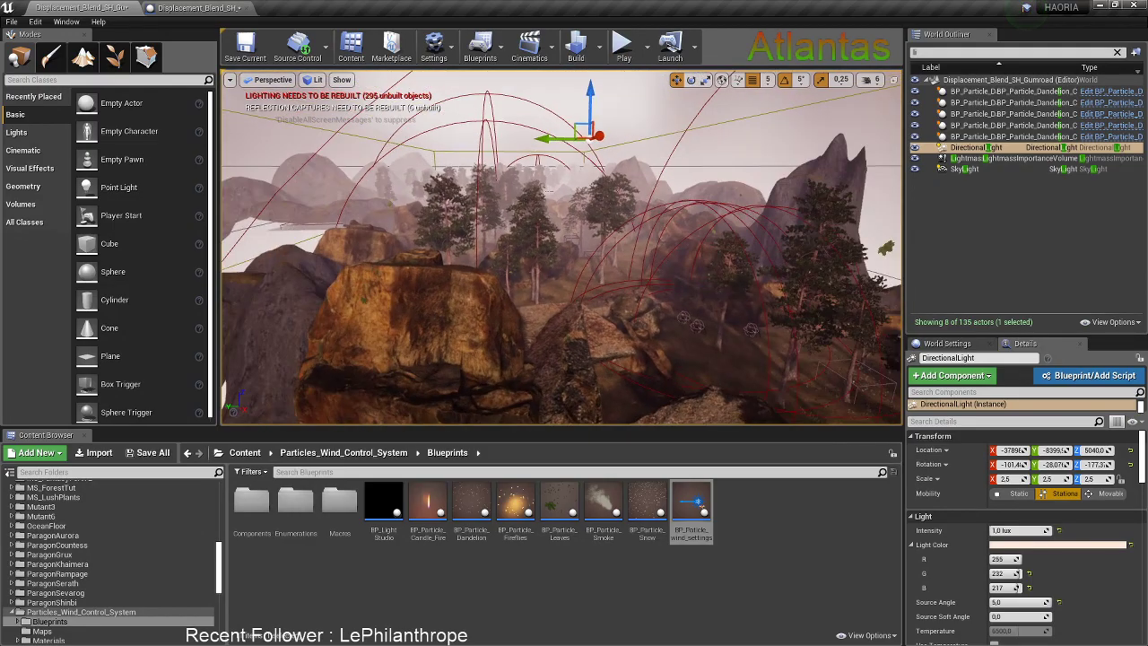
{"action": "key", "text": "F11"}
{"action": "mouse_move", "coordinate": [595, 296]}
{"action": "right_mouse_down"}
{"action": "mouse_move", "coordinate": [597, 363]}
{"action": "mouse_move", "coordinate": [569, 359]}
{"action": "mouse_move", "coordinate": [595, 296]}
{"action": "right_mouse_up"}
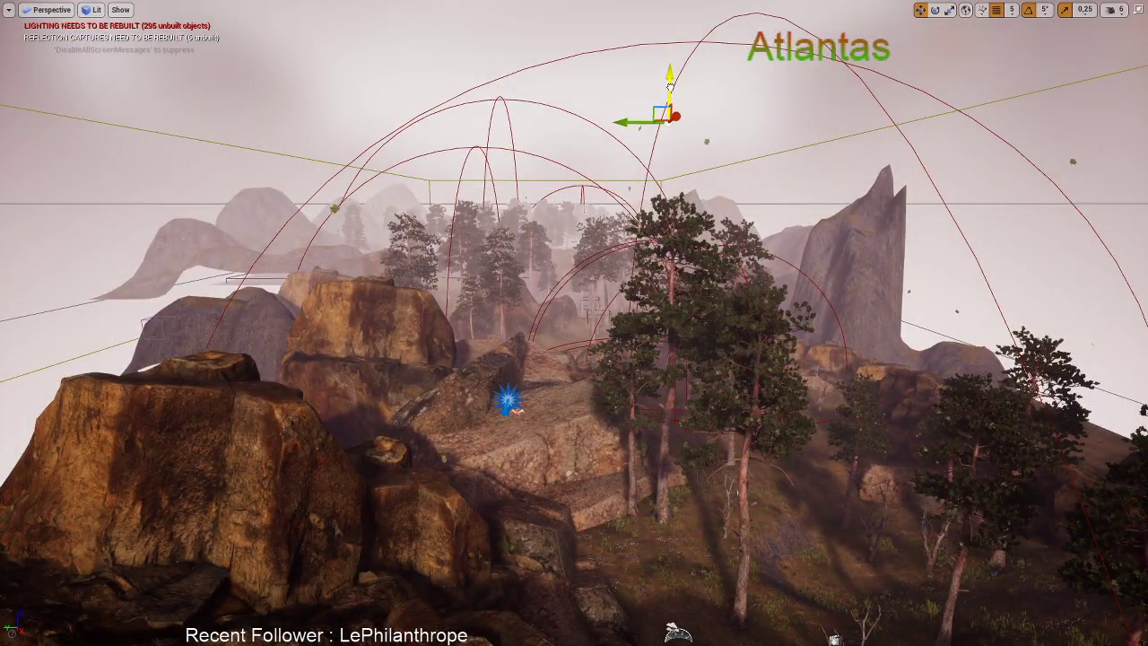
{"action": "left_click_drag", "start_coordinate": [678, 133], "coordinate": [661, 153]}
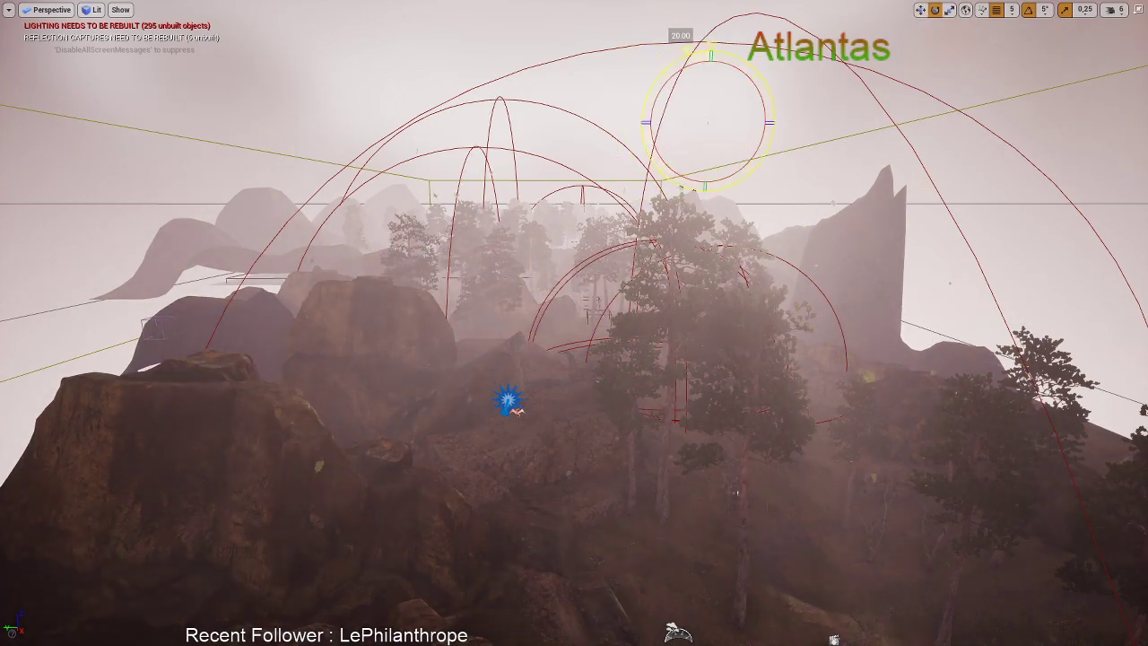
Move DirectionalLight along Y and rotate it by about -25° while viewing the light among the trees
{"action": "key", "text": "w"}
{"action": "right_click_drag", "start_coordinate": [694, 321], "coordinate": [711, 351]}
{"action": "key", "text": "w"}
{"action": "key", "text": "w"}
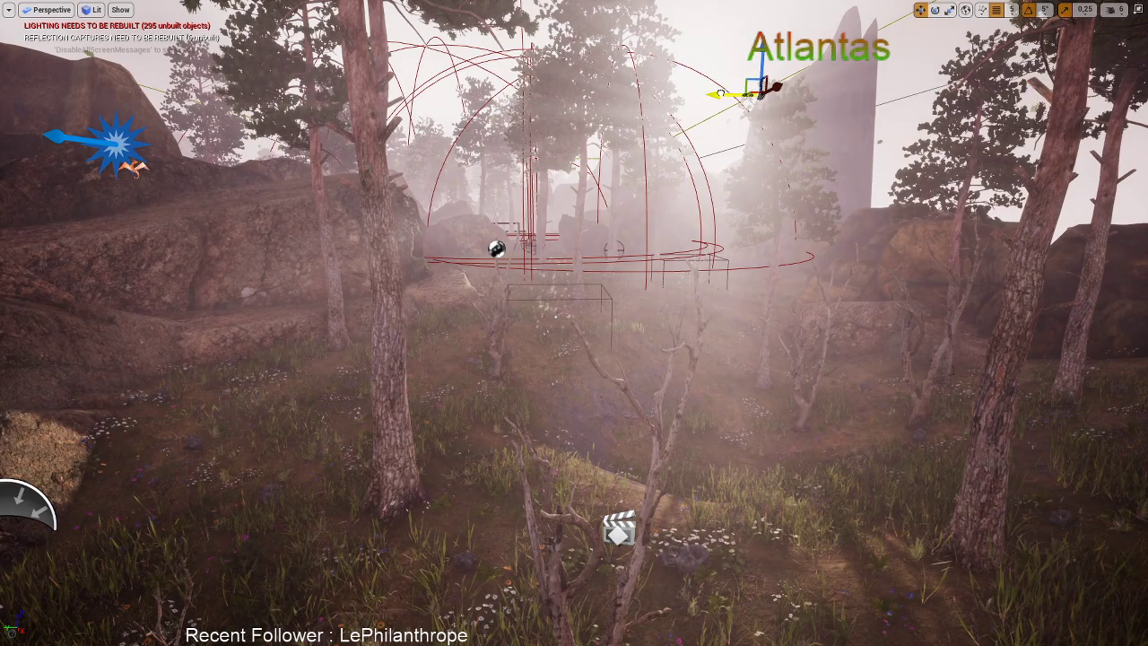
{"action": "key", "text": "e"}
{"action": "left_click_drag", "start_coordinate": [759, 81], "coordinate": [788, 81]}
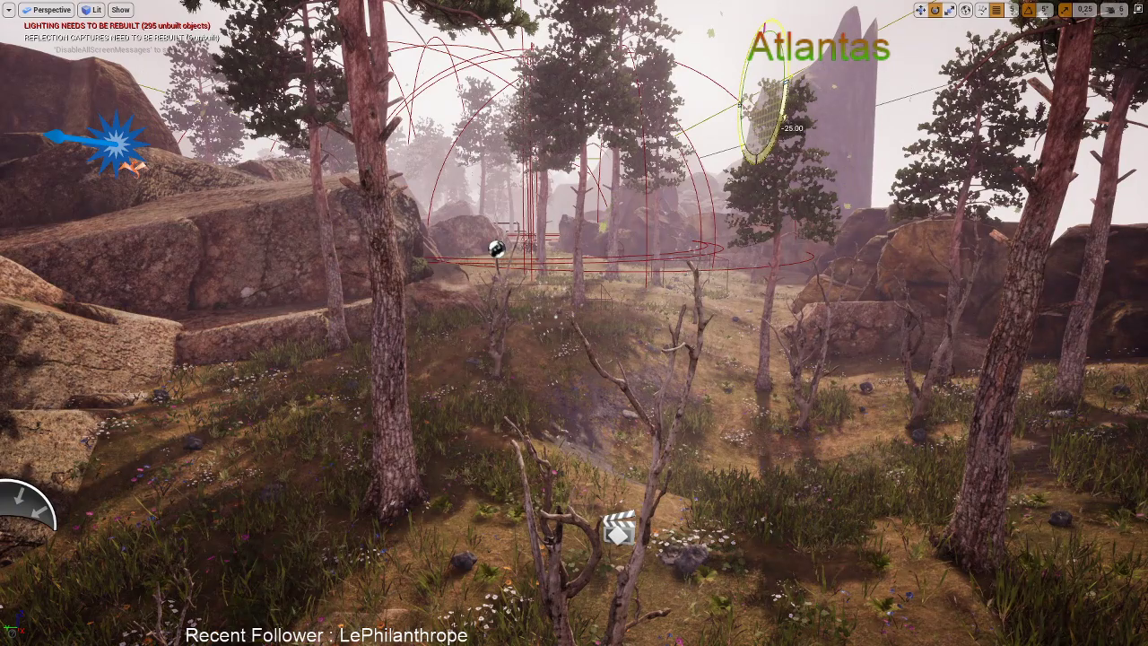
Fine-tune DirectionalLight's rotation from a view above the forest and restore the full editor layout
{"action": "right_click_drag", "start_coordinate": [778, 161], "coordinate": [762, 198]}
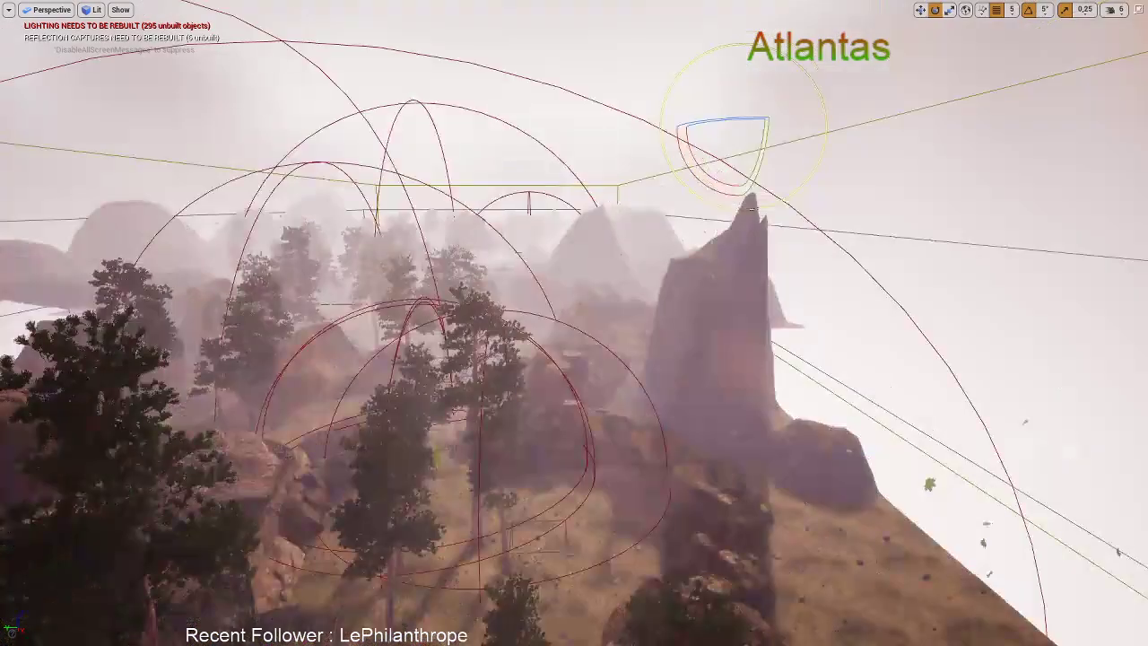
{"action": "left_click_drag", "start_coordinate": [752, 224], "coordinate": [758, 220]}
{"action": "right_click_drag", "start_coordinate": [759, 220], "coordinate": [756, 255]}
{"action": "key", "text": "F11"}
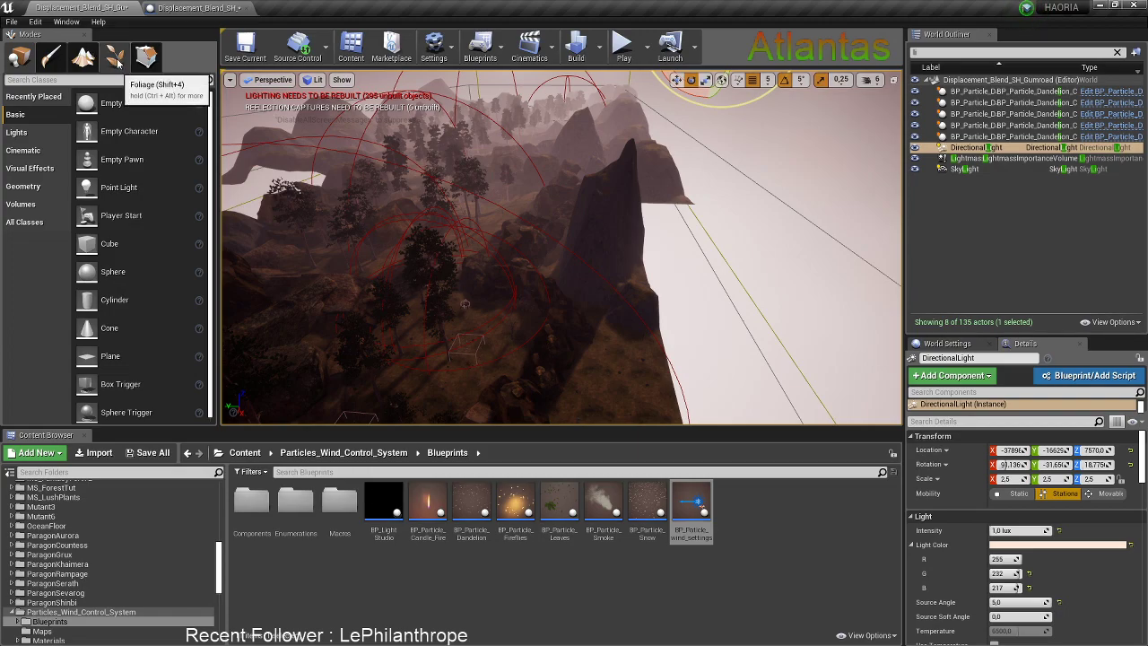
Add landscape components in the gap along the landscape's edge beside the tall rock peak, using brush size 1
{"action": "right_click_drag", "start_coordinate": [425, 216], "coordinate": [448, 183]}
{"action": "right_click_drag", "start_coordinate": [551, 283], "coordinate": [545, 307]}
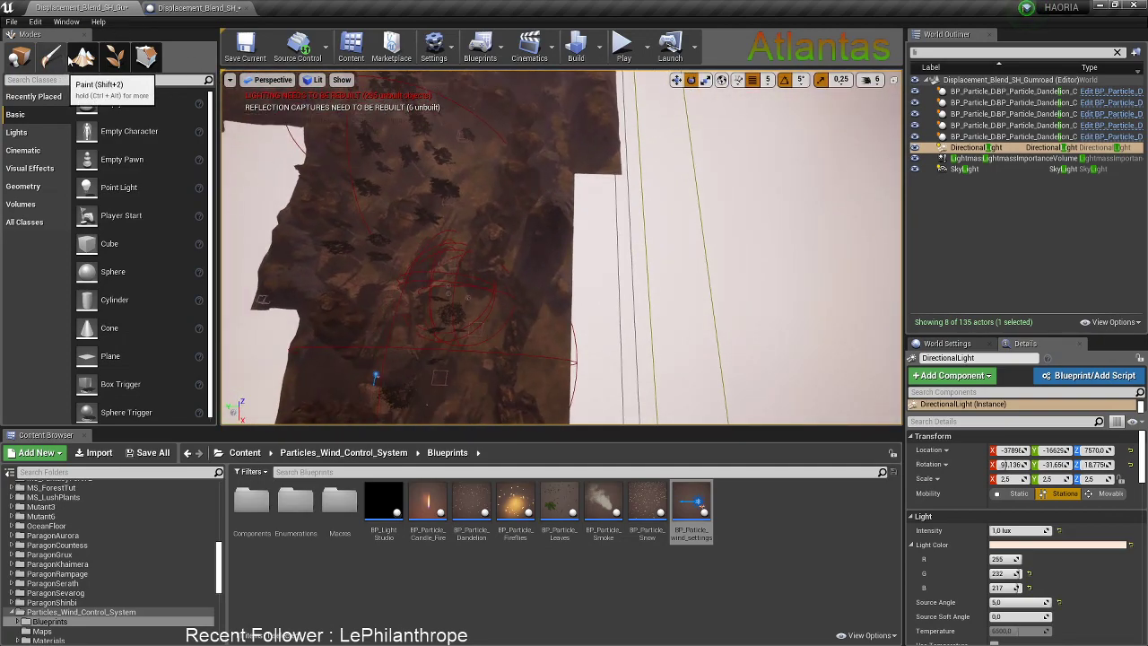
{"action": "left_click", "coordinate": [93, 63]}
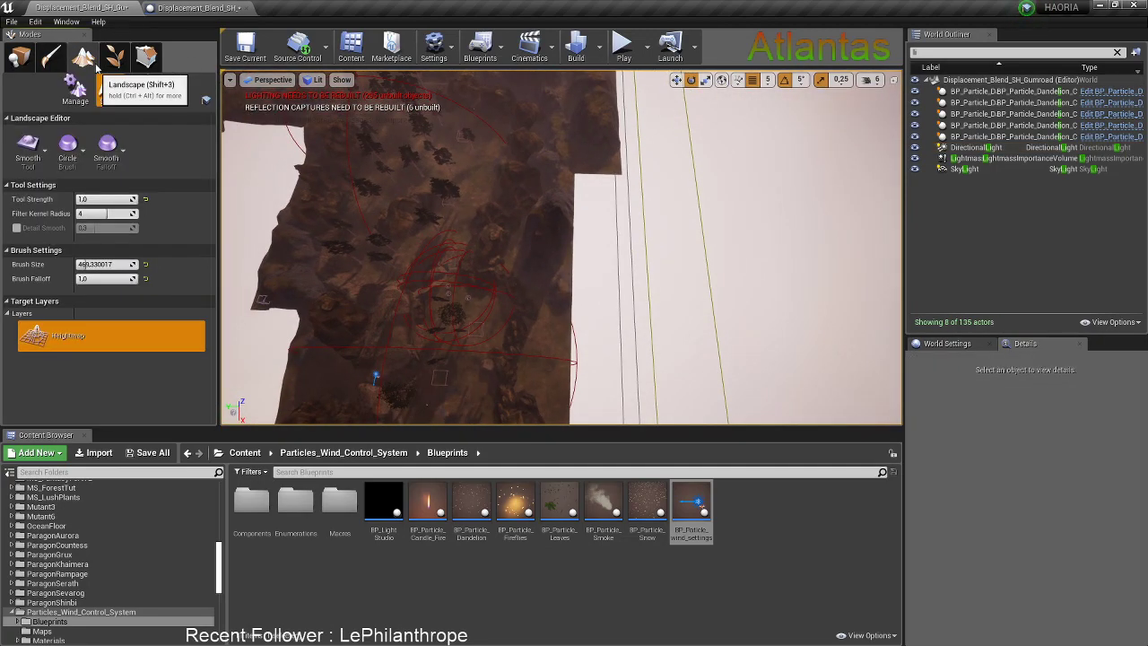
{"action": "left_click", "coordinate": [32, 148]}
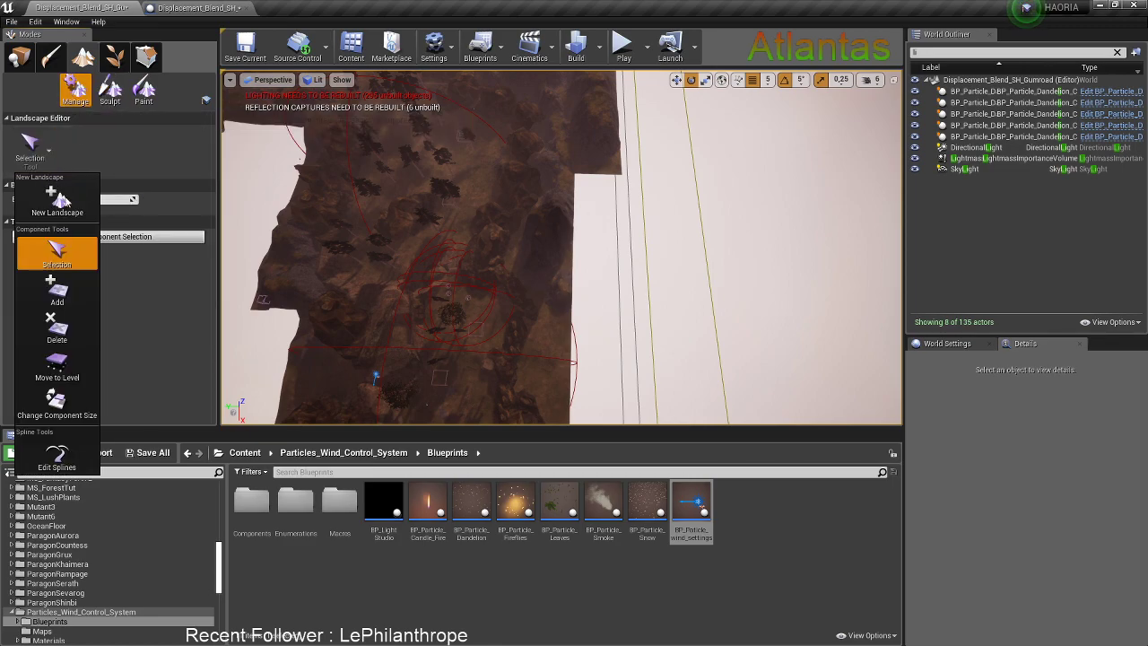
{"action": "left_click", "coordinate": [56, 292]}
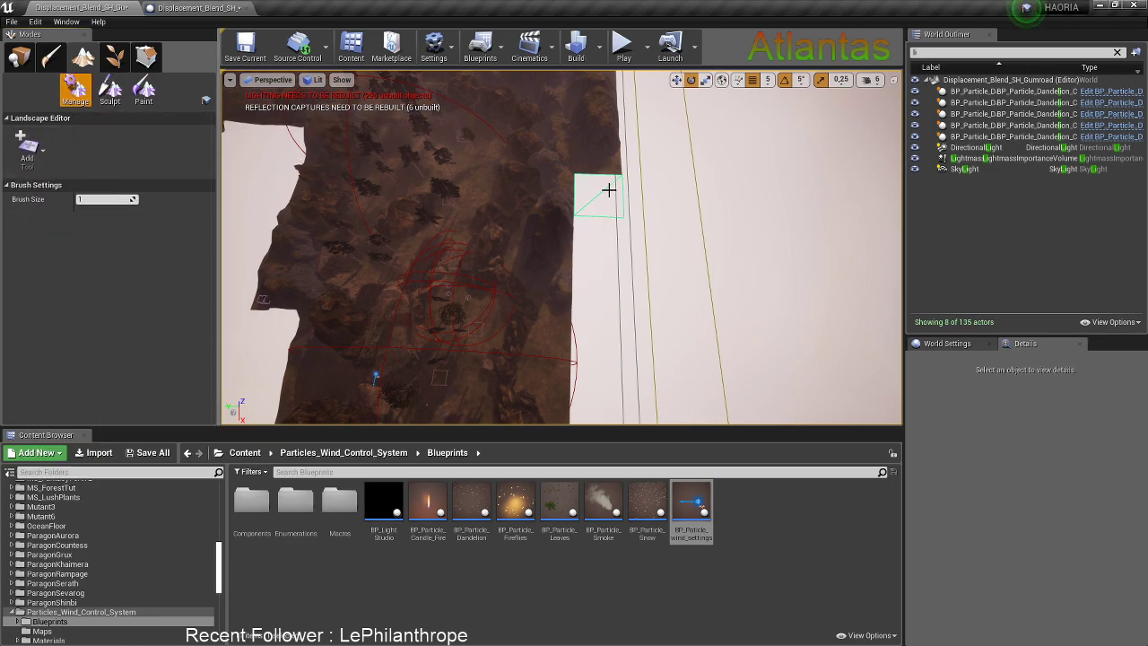
{"action": "left_click", "coordinate": [600, 350]}
{"action": "left_click", "coordinate": [603, 232]}
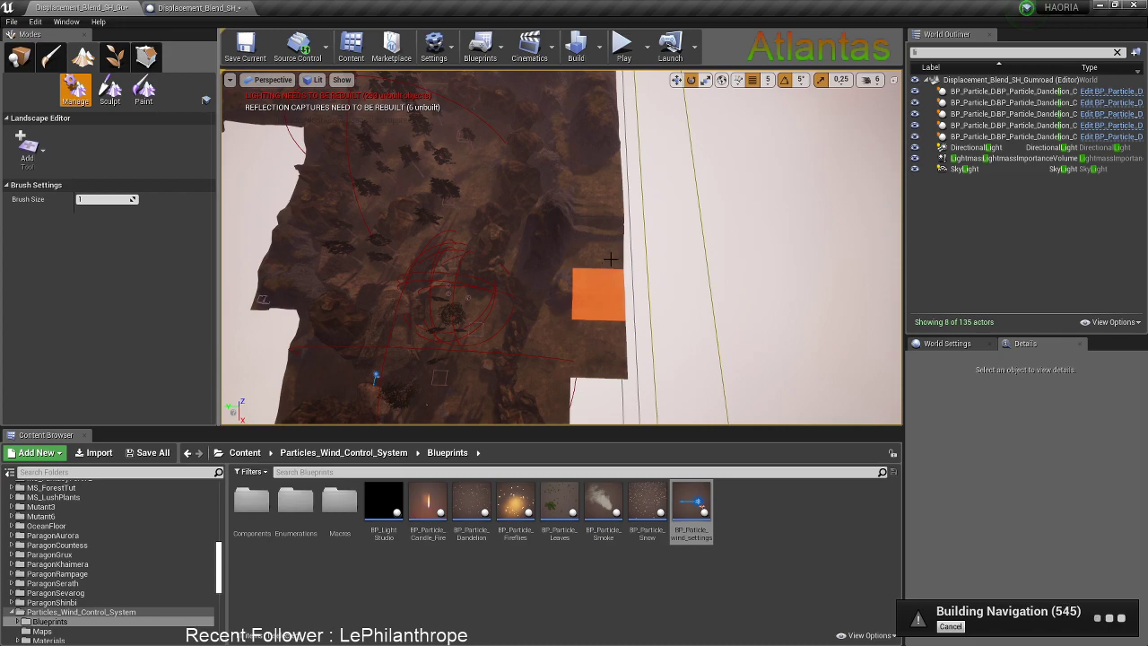
Flatten the terrain between the peak and the newly added components using a brush size of about 1433
{"action": "left_click", "coordinate": [109, 88]}
{"action": "left_click", "coordinate": [28, 148]}
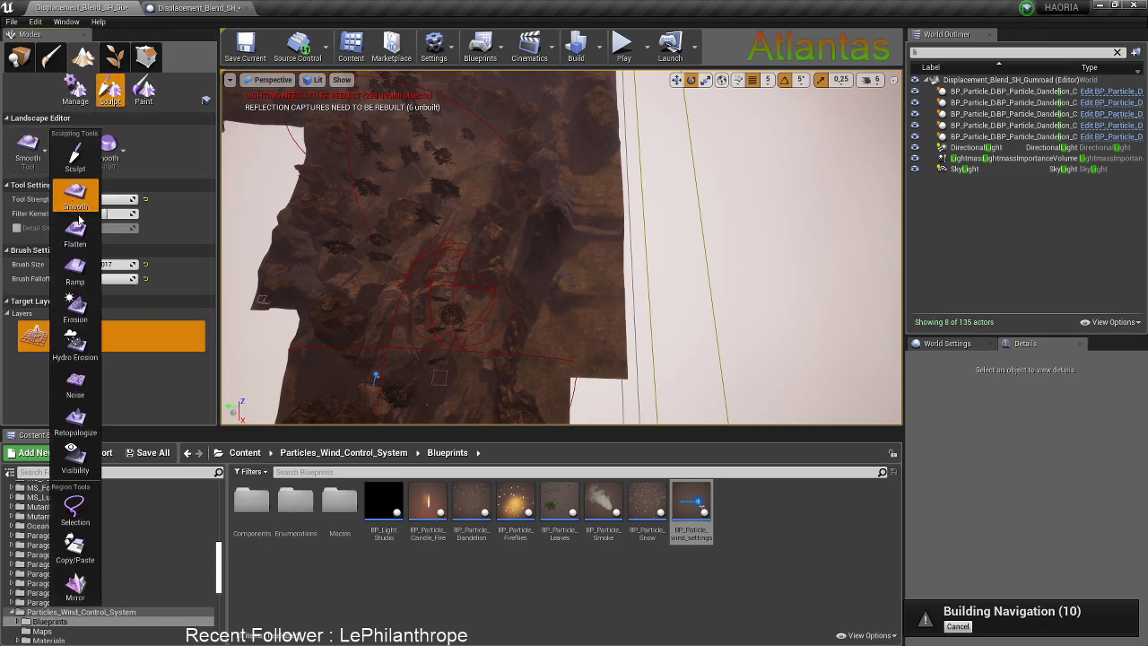
{"action": "left_click", "coordinate": [77, 232]}
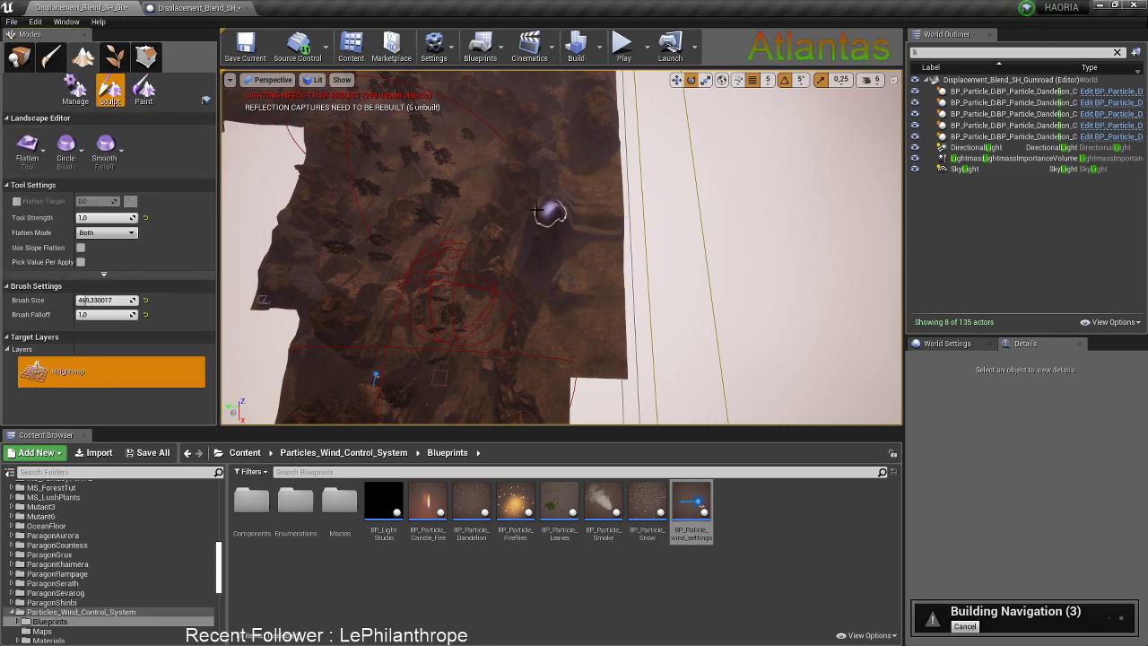
{"action": "left_click_drag", "start_coordinate": [89, 300], "coordinate": [104, 301]}
{"action": "mouse_move", "coordinate": [562, 231]}
{"action": "left_mouse_down"}
{"action": "mouse_move", "coordinate": [559, 205]}
{"action": "mouse_move", "coordinate": [607, 154]}
{"action": "mouse_move", "coordinate": [592, 255]}
{"action": "left_mouse_up"}
Sculpt the flattened edge into a rugged mountain with the alpha brush at tool strength 4.0, raising and lowering parts
{"action": "left_click", "coordinate": [45, 163]}
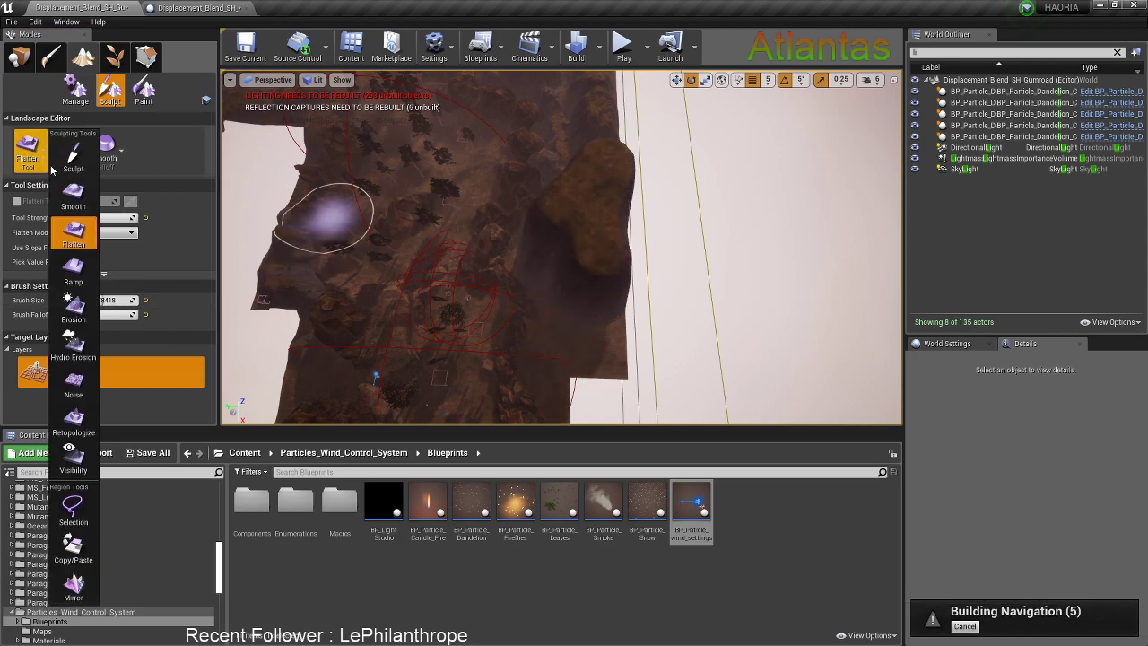
{"action": "left_click", "coordinate": [73, 158]}
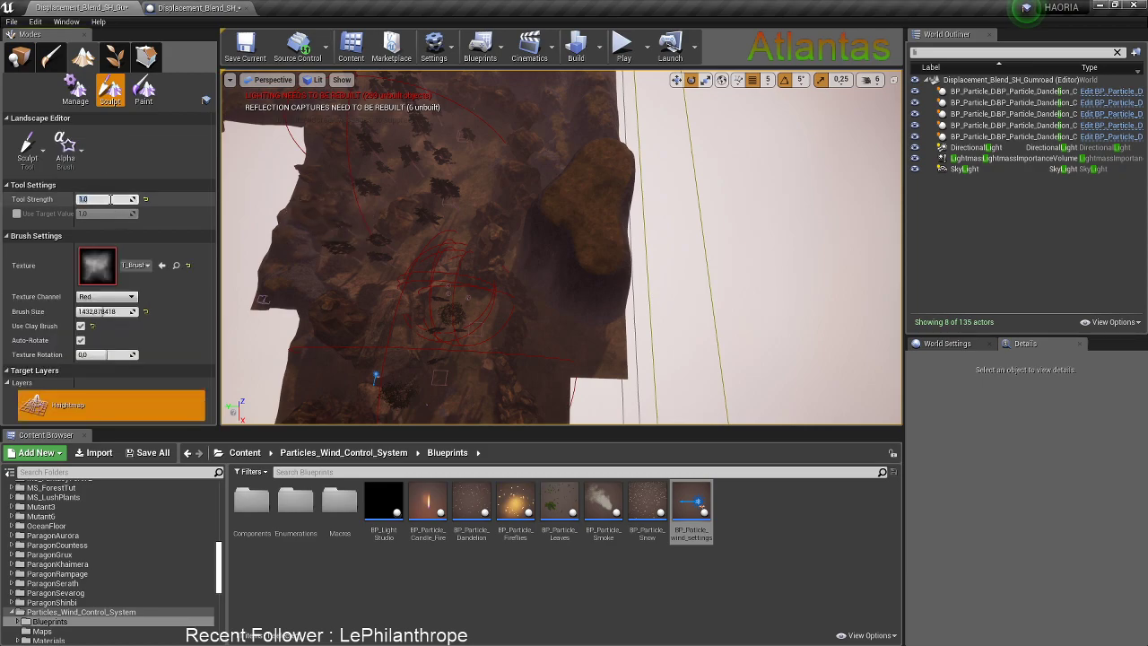
{"action": "right_click_drag", "start_coordinate": [561, 247], "coordinate": [561, 247]}
{"action": "mouse_move", "coordinate": [659, 225]}
{"action": "left_mouse_down"}
{"action": "mouse_move", "coordinate": [583, 233]}
{"action": "mouse_move", "coordinate": [560, 269]}
{"action": "mouse_move", "coordinate": [476, 174]}
{"action": "mouse_move", "coordinate": [498, 269]}
{"action": "mouse_move", "coordinate": [543, 226]}
{"action": "mouse_move", "coordinate": [614, 314]}
{"action": "mouse_move", "coordinate": [655, 296]}
{"action": "mouse_move", "coordinate": [594, 264]}
{"action": "left_mouse_up"}
{"action": "mouse_move", "coordinate": [587, 262]}
{"action": "right_mouse_down"}
{"action": "mouse_move", "coordinate": [597, 274]}
{"action": "mouse_move", "coordinate": [465, 291]}
{"action": "right_mouse_up"}
{"action": "mouse_move", "coordinate": [466, 290]}
{"action": "left_mouse_down"}
{"action": "mouse_move", "coordinate": [422, 293]}
{"action": "mouse_move", "coordinate": [411, 233]}
{"action": "left_mouse_up"}
{"action": "mouse_move", "coordinate": [411, 233]}
{"action": "right_mouse_down"}
{"action": "mouse_move", "coordinate": [475, 215]}
{"action": "mouse_move", "coordinate": [421, 223]}
{"action": "right_mouse_up"}
{"action": "mouse_move", "coordinate": [421, 222]}
{"action": "left_mouse_down", "text": "shift"}
{"action": "mouse_move", "coordinate": [405, 235]}
{"action": "mouse_move", "coordinate": [454, 309]}
{"action": "mouse_move", "coordinate": [511, 297]}
{"action": "left_mouse_up", "text": "shift"}
{"action": "right_click_drag", "start_coordinate": [518, 297], "coordinate": [475, 291]}
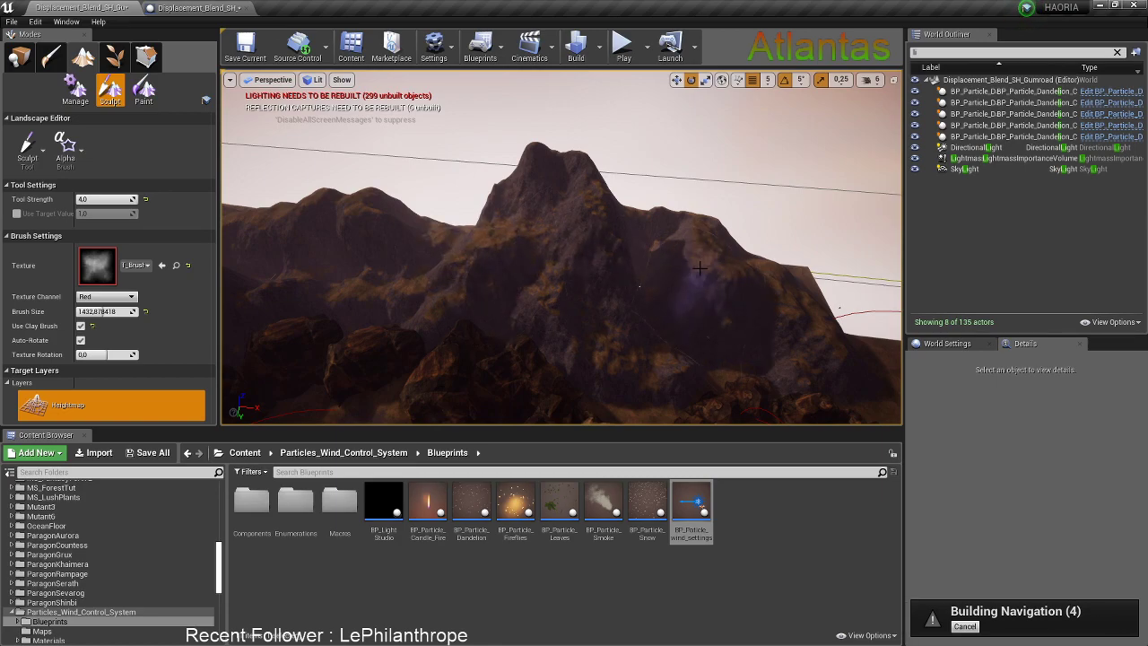
Add two more landscape components along the open edge next to the sculpted mountain
{"action": "right_click_drag", "start_coordinate": [813, 299], "coordinate": [682, 243]}
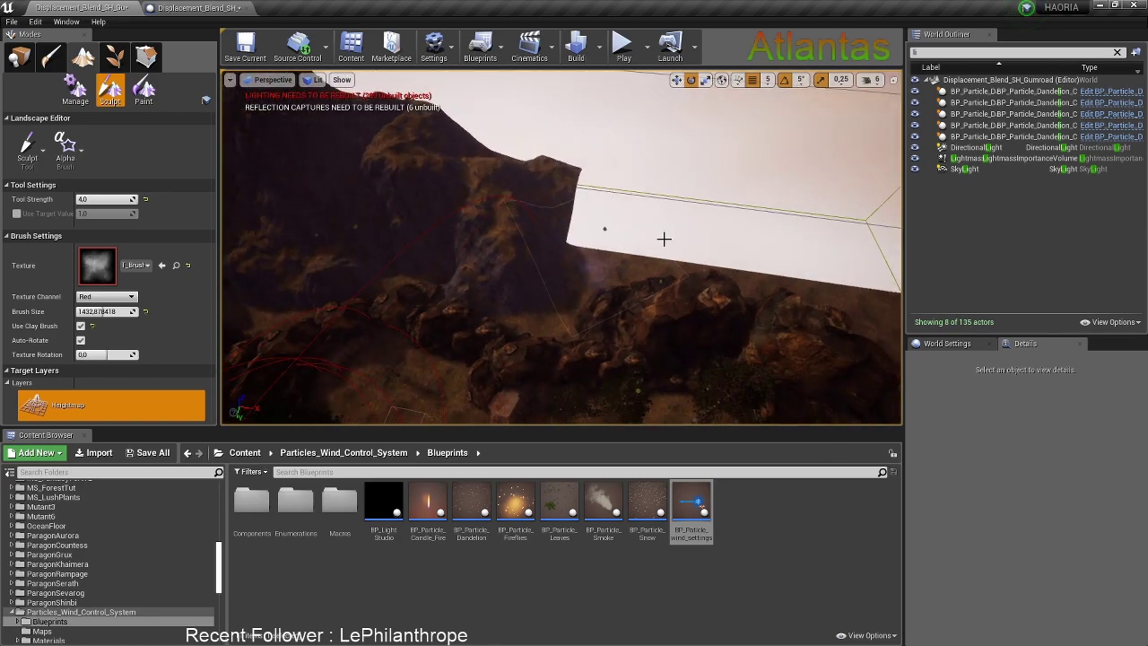
{"action": "mouse_move", "coordinate": [543, 267]}
{"action": "right_mouse_down"}
{"action": "mouse_move", "coordinate": [561, 269]}
{"action": "mouse_move", "coordinate": [538, 278]}
{"action": "mouse_move", "coordinate": [493, 247]}
{"action": "mouse_move", "coordinate": [547, 230]}
{"action": "mouse_move", "coordinate": [532, 221]}
{"action": "right_mouse_up"}
{"action": "left_click", "coordinate": [76, 91]}
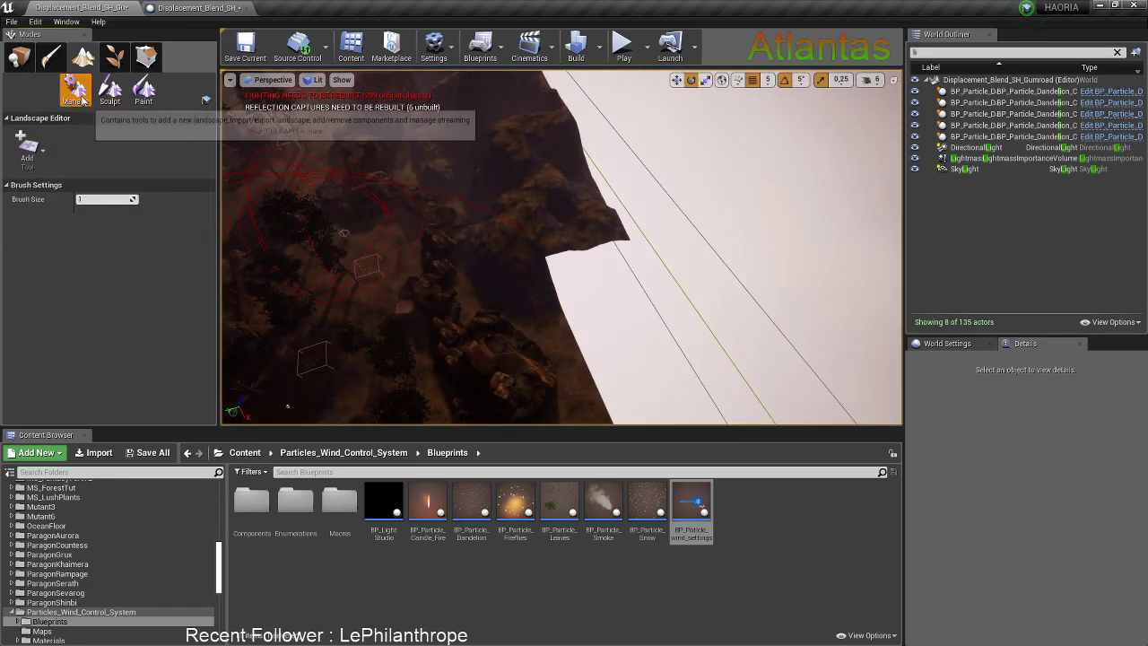
{"action": "left_click", "coordinate": [591, 290]}
{"action": "right_click_drag", "start_coordinate": [591, 290], "coordinate": [633, 292]}
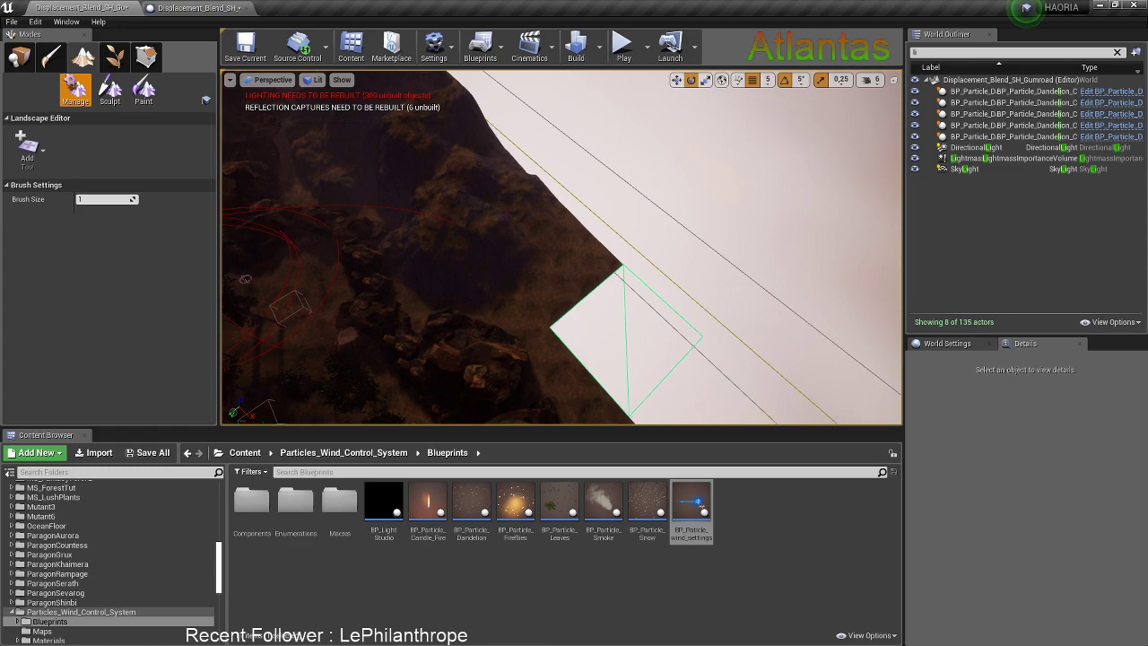
{"action": "left_click", "coordinate": [600, 293]}
Sculpt the slope across the newest components at strength 4.0 to extend the mountain ridge, and review it over the forest
{"action": "left_click", "coordinate": [110, 87]}
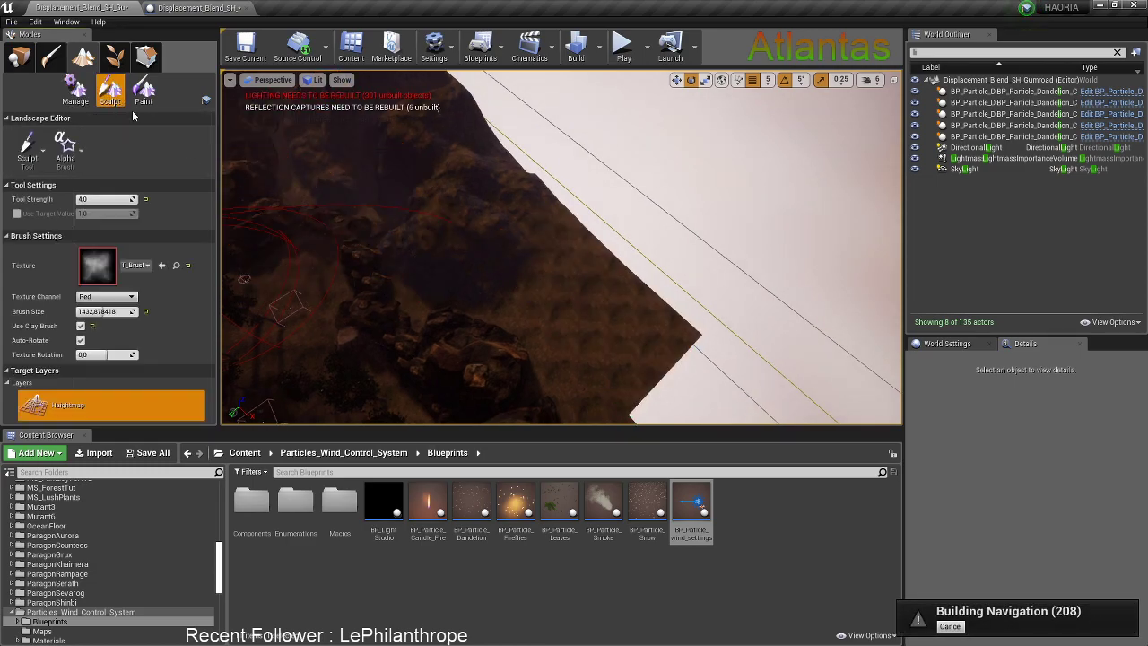
{"action": "left_click_drag", "start_coordinate": [480, 117], "coordinate": [492, 165]}
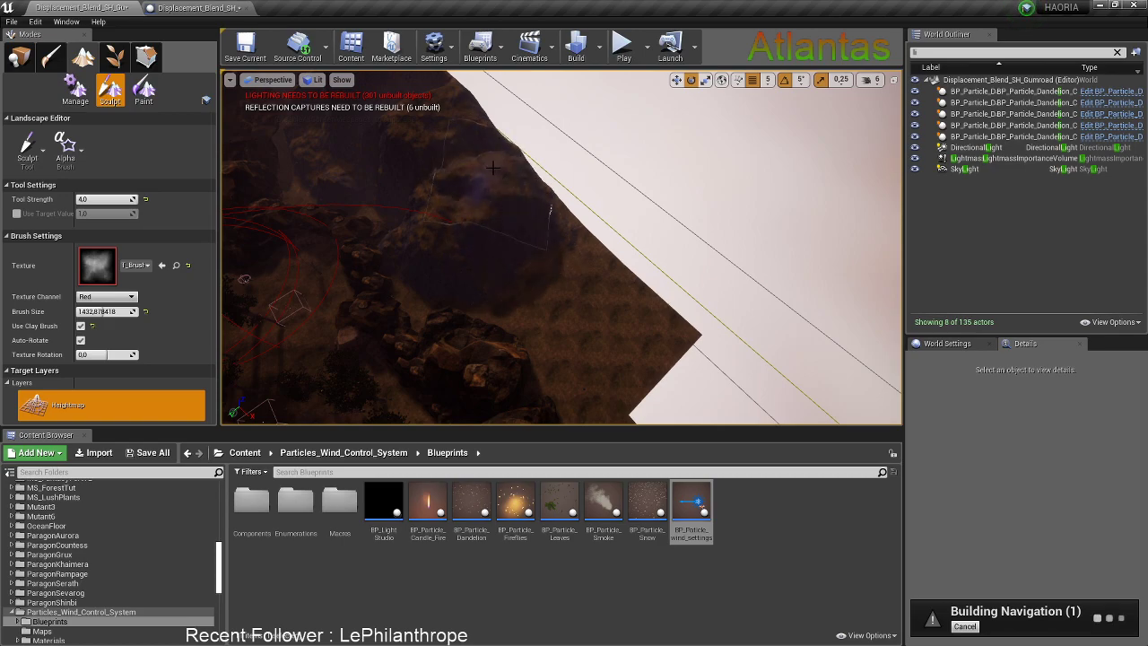
{"action": "right_click_drag", "start_coordinate": [553, 274], "coordinate": [511, 211]}
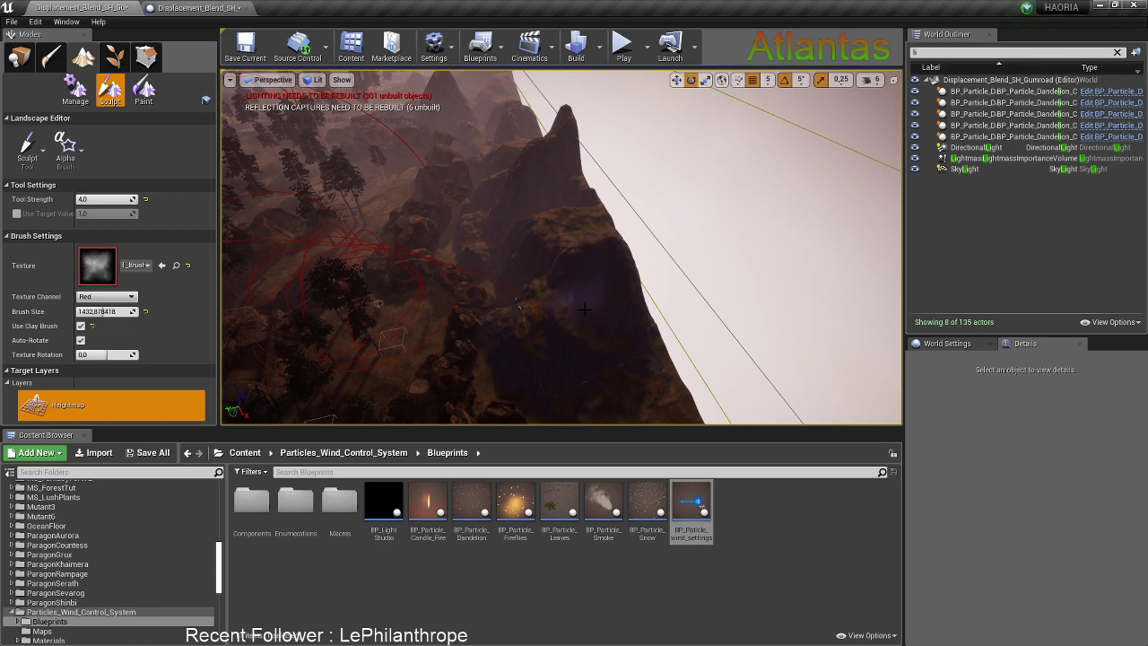
{"action": "right_click_drag", "start_coordinate": [599, 283], "coordinate": [576, 245]}
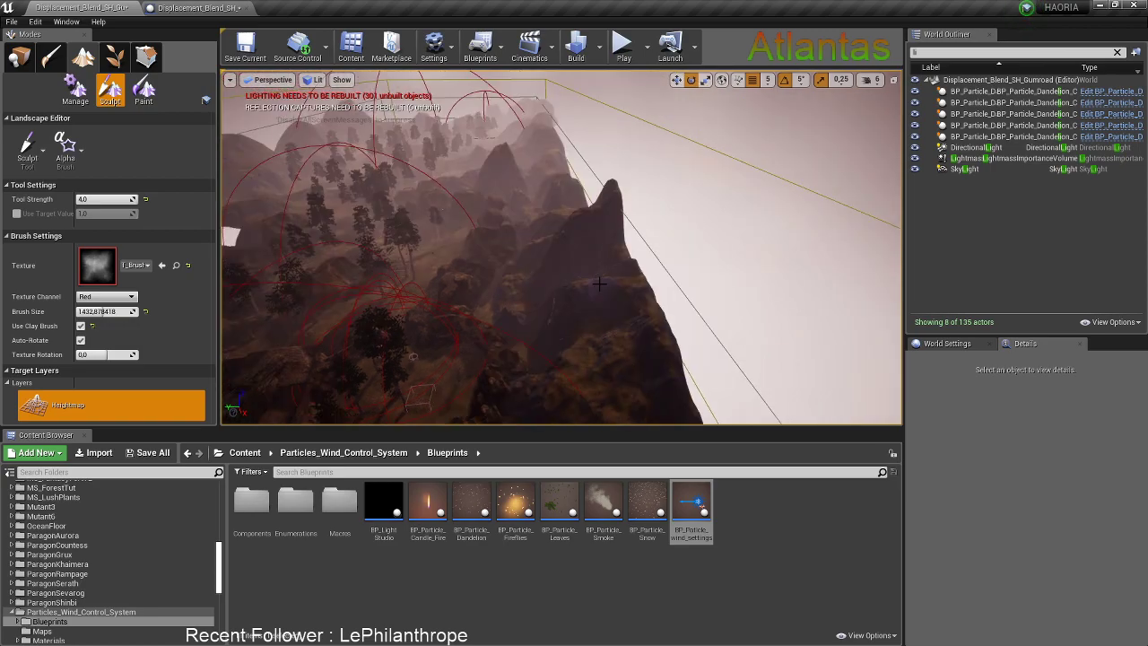
{"action": "key", "text": "w"}
{"action": "right_click_drag", "start_coordinate": [612, 331], "coordinate": [592, 342]}
{"action": "right_click_drag", "start_coordinate": [372, 380], "coordinate": [372, 380]}
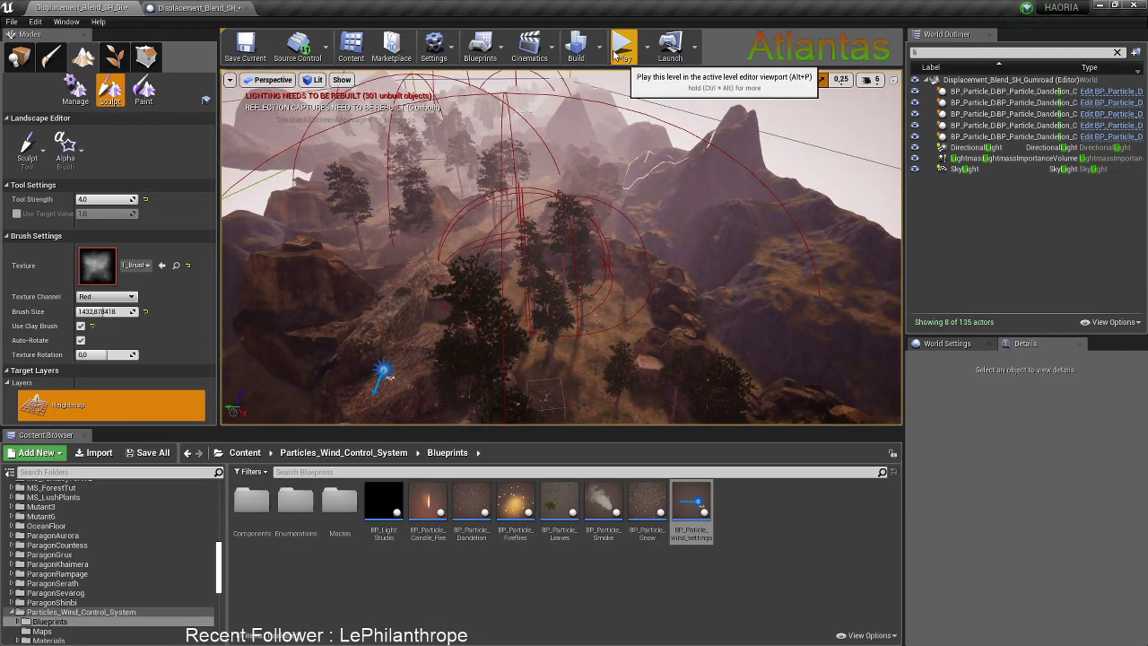
Leave landscape sculpting for actor placement and save all levels and assets
{"action": "left_click", "coordinate": [21, 57]}
{"action": "left_click", "coordinate": [12, 20]}
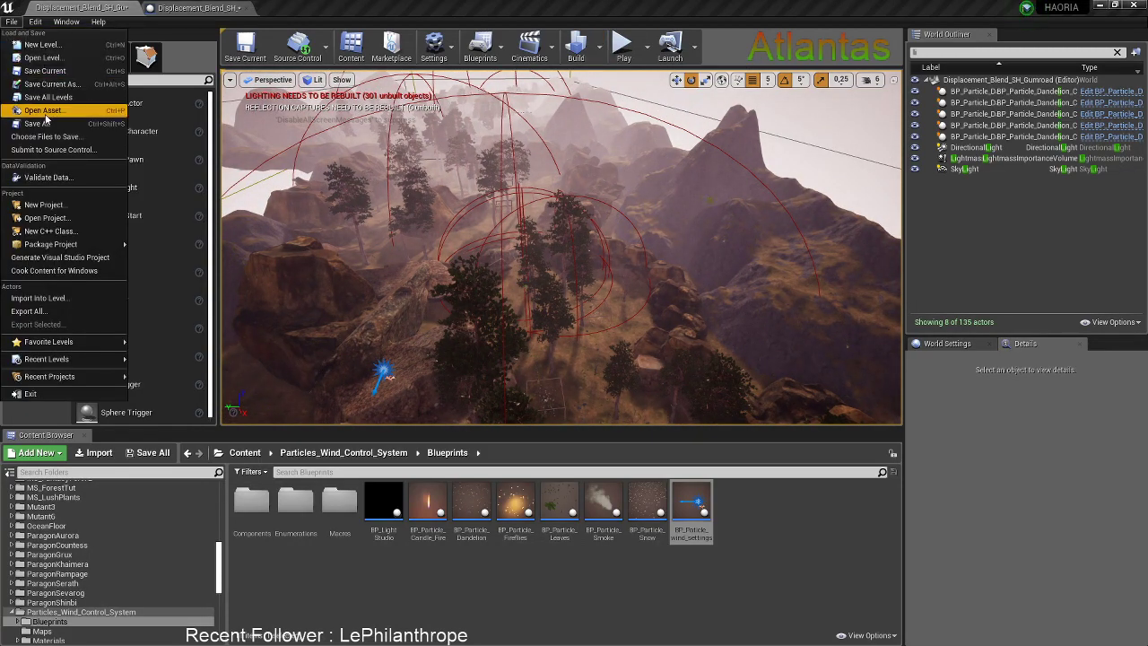
{"action": "left_click", "coordinate": [46, 131]}
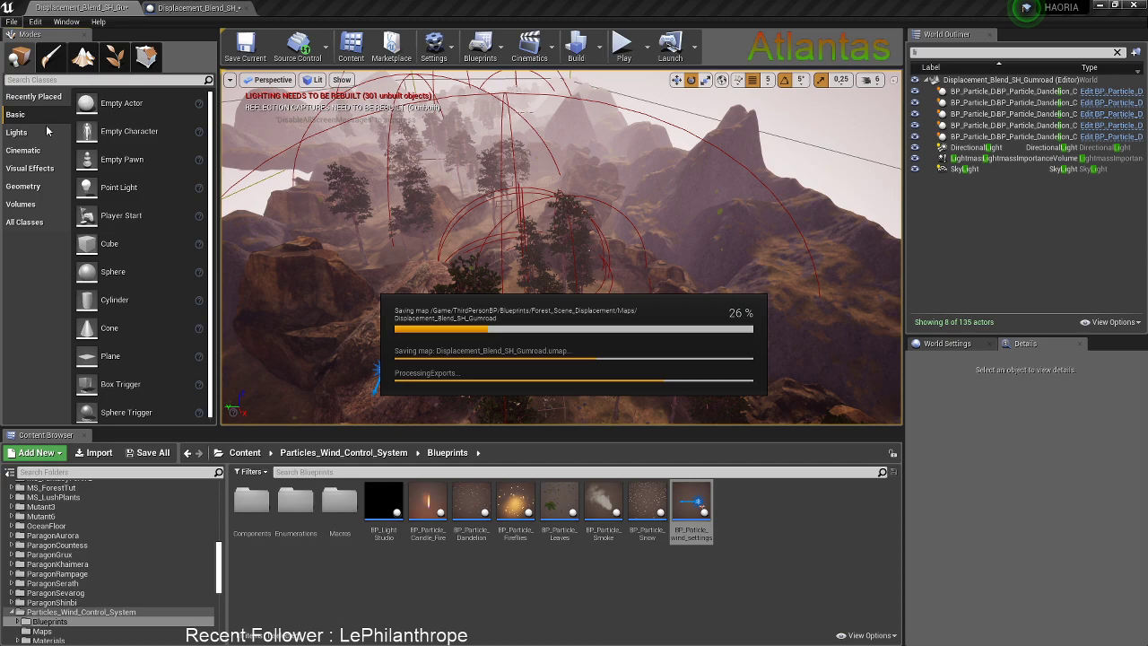
{"action": "key", "text": "alt+Tab"}
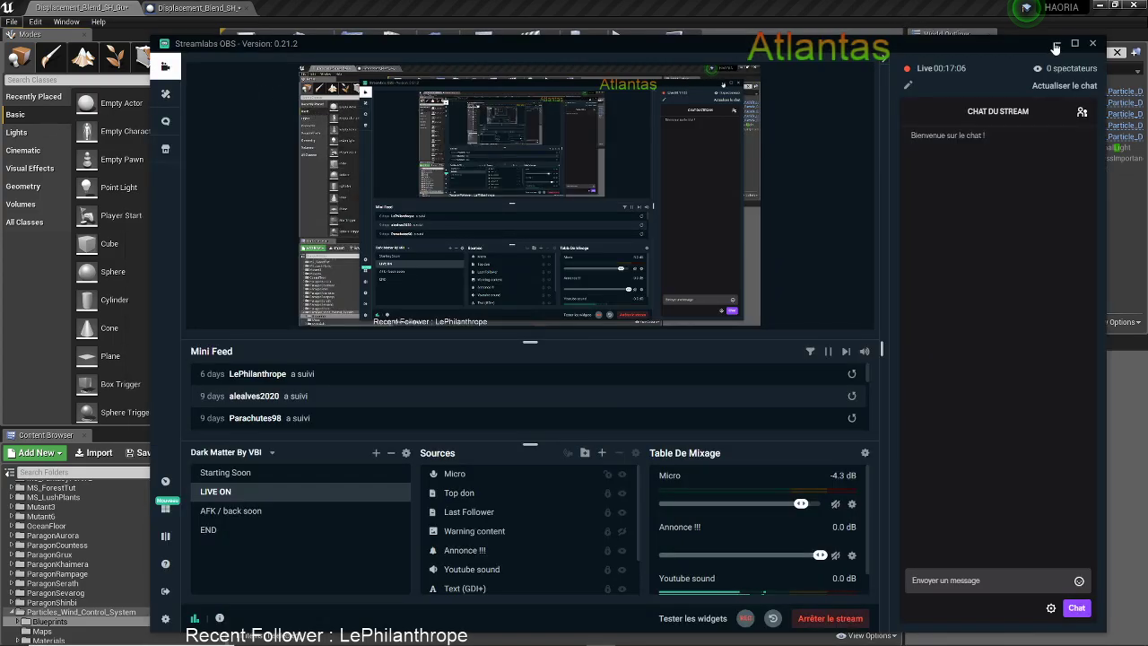
{"action": "left_click", "coordinate": [1056, 45]}
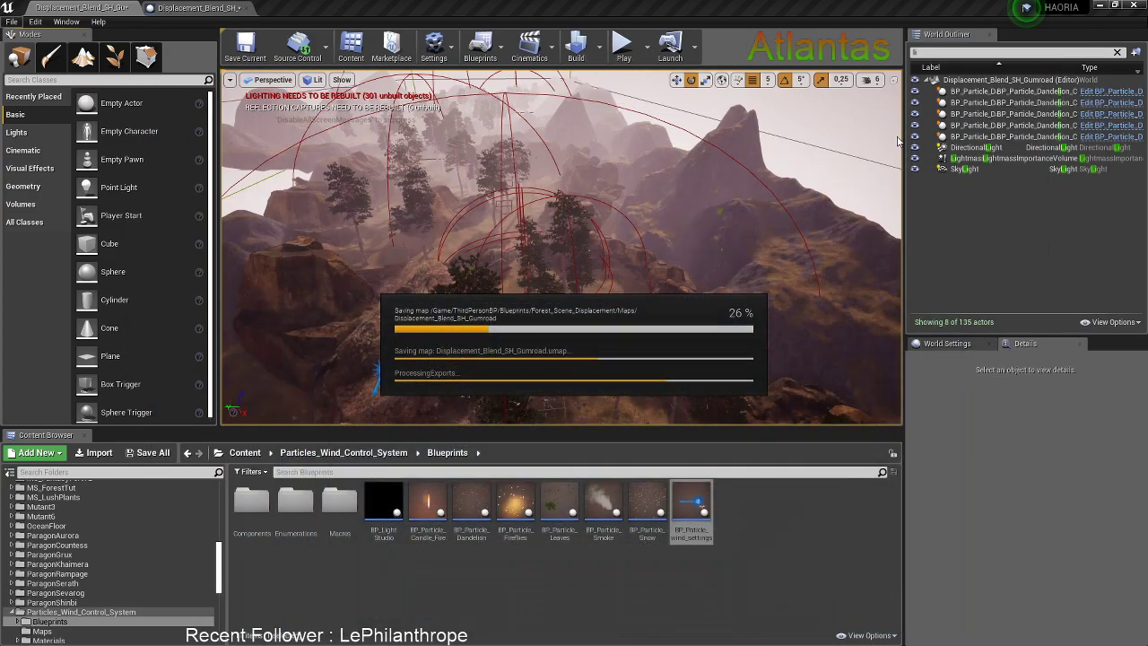
{"action": "key", "text": "alt+Tab"}
{"action": "key", "text": "Tab"}
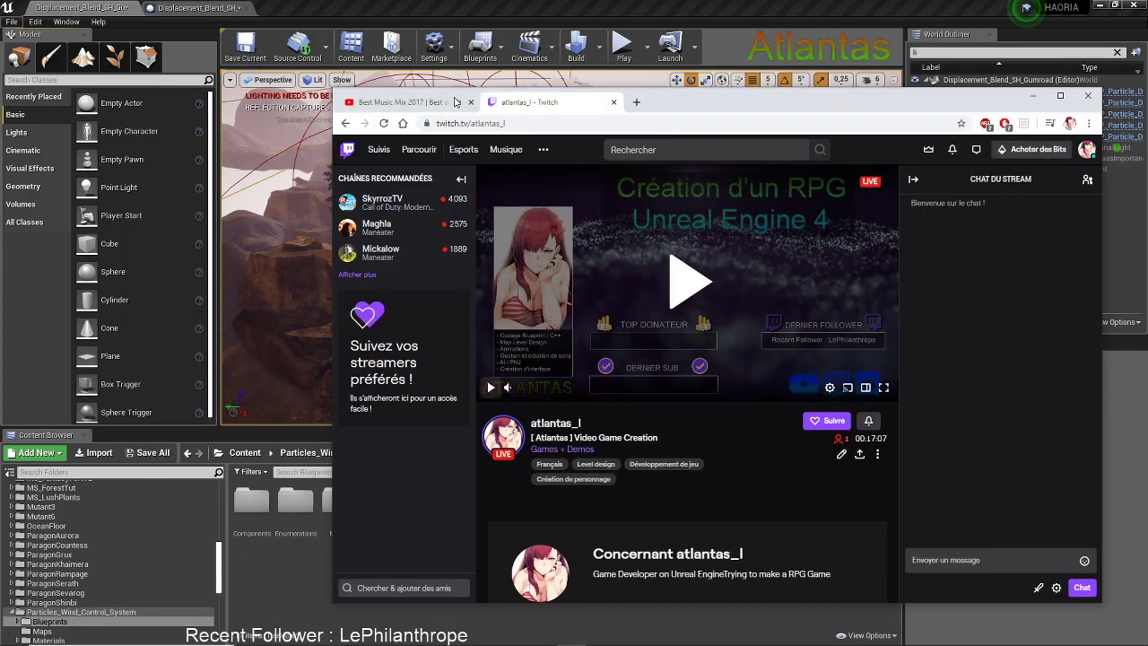
{"action": "left_click", "coordinate": [399, 101]}
{"action": "left_click_drag", "start_coordinate": [681, 112], "coordinate": [679, 97]}
{"action": "left_click", "coordinate": [1032, 83]}
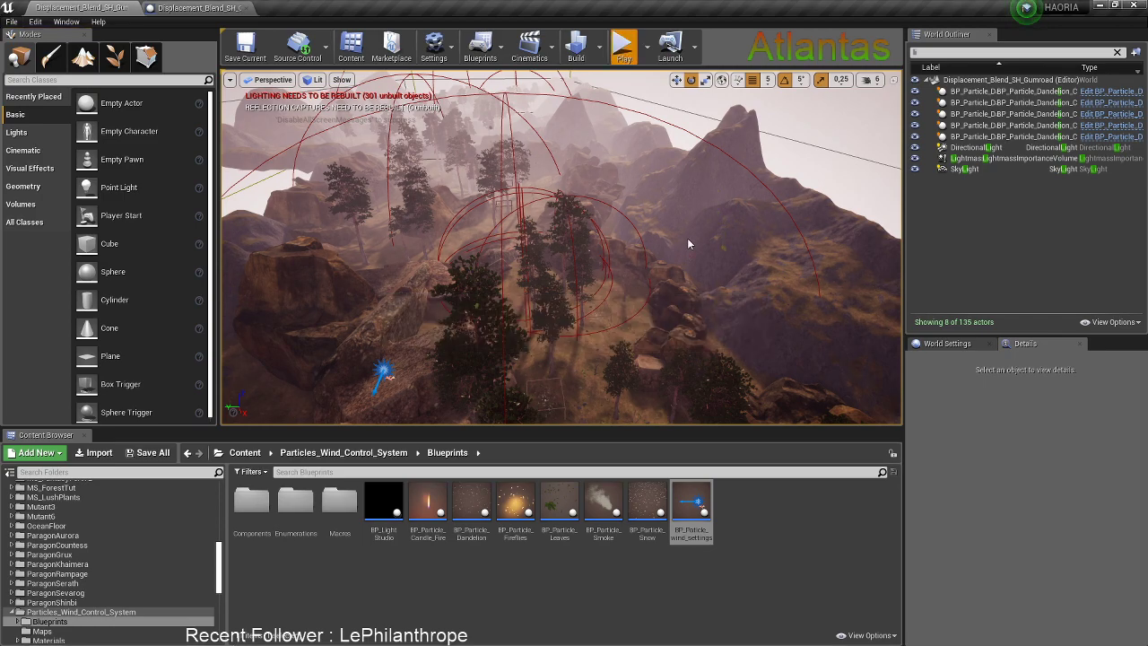
Play-test the level full screen, watch the intro cinematic through the forest until the character appears, and end the session
{"action": "key", "text": "alt+p"}
{"action": "key", "text": "F11"}
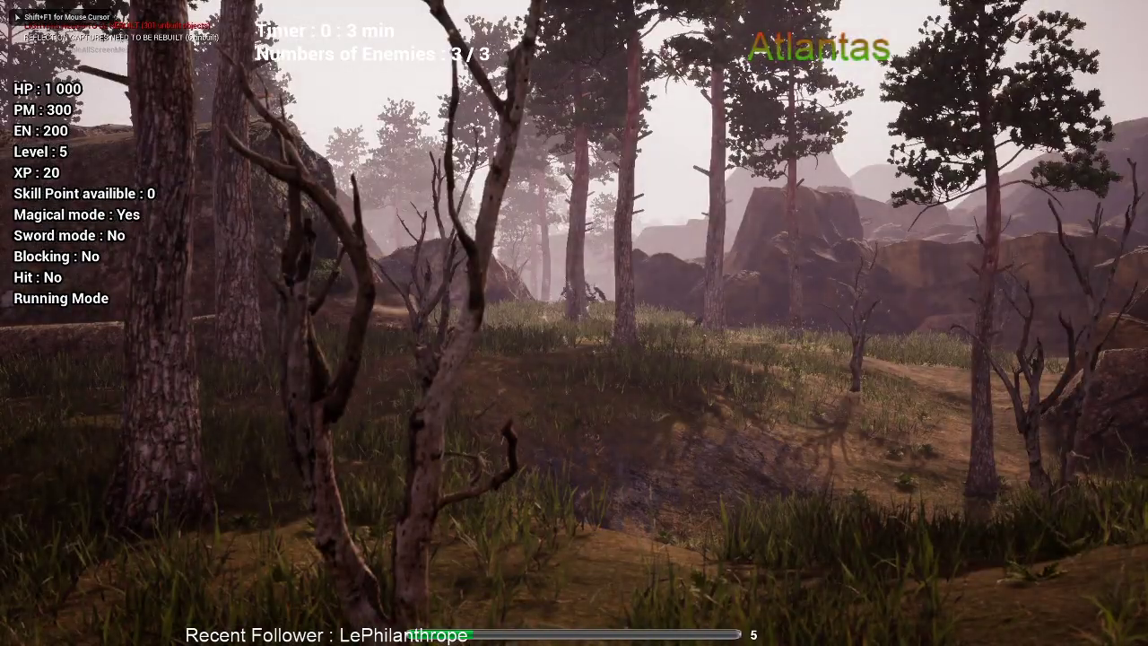
{"action": "key", "text": "w"}
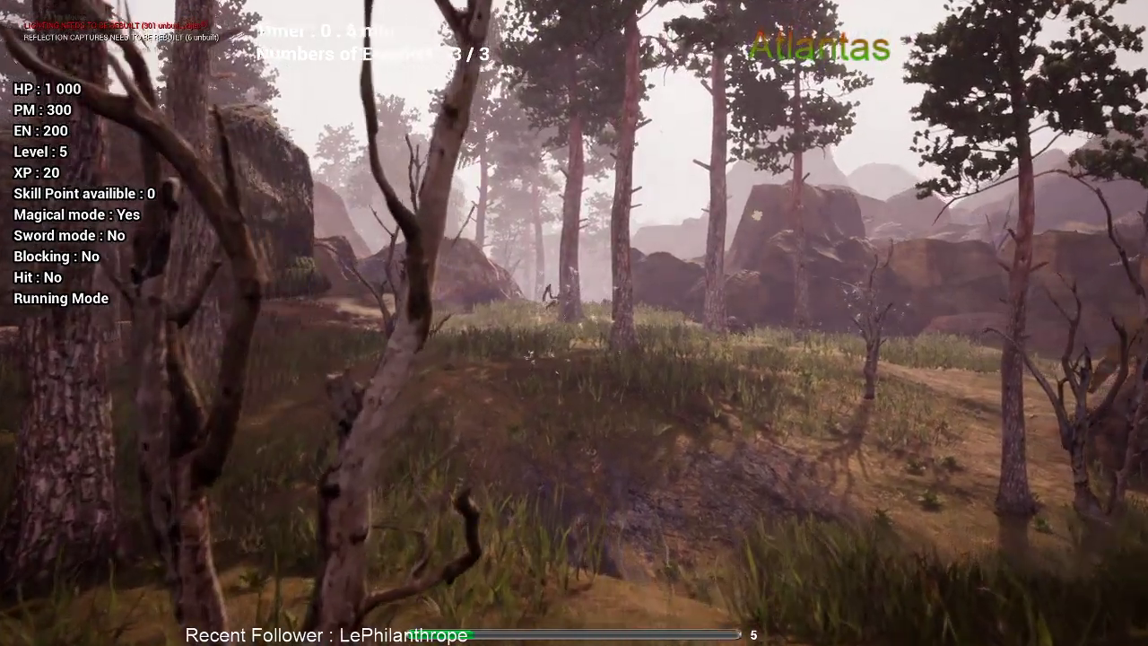
{"action": "key", "text": "w"}
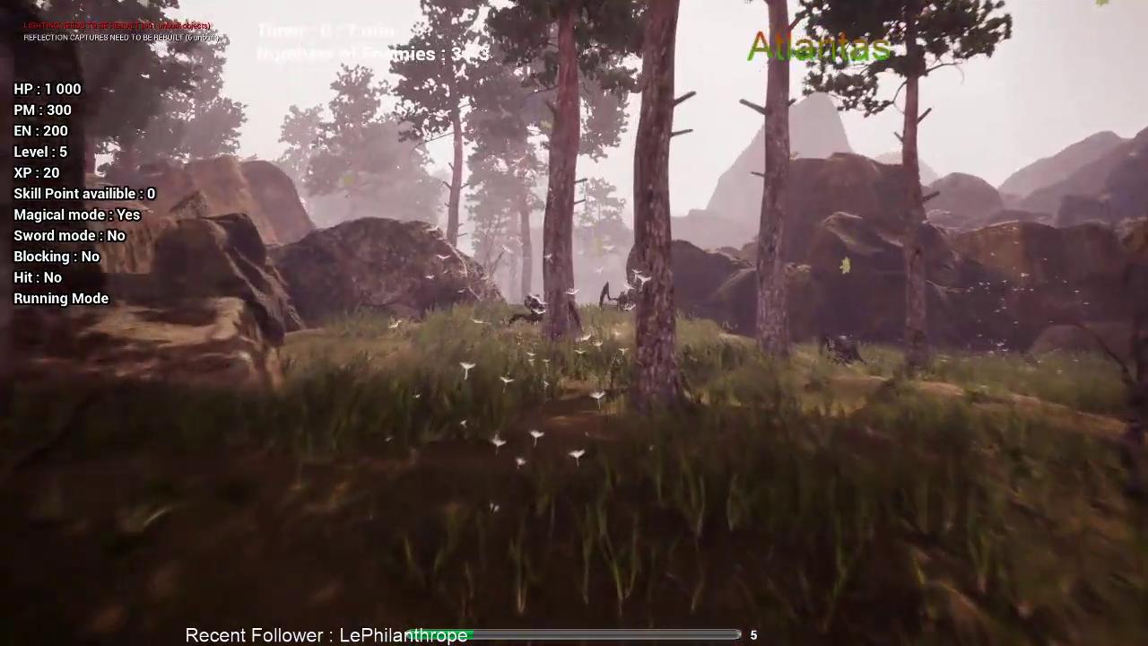
{"action": "key", "text": "w"}
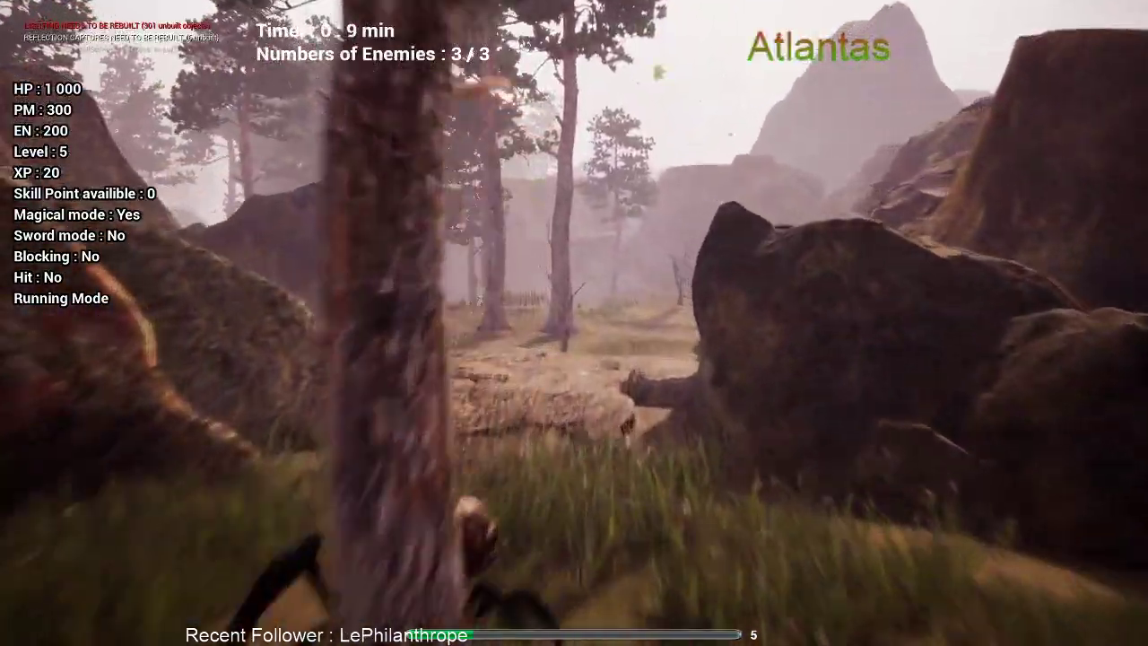
{"action": "key", "text": "w"}
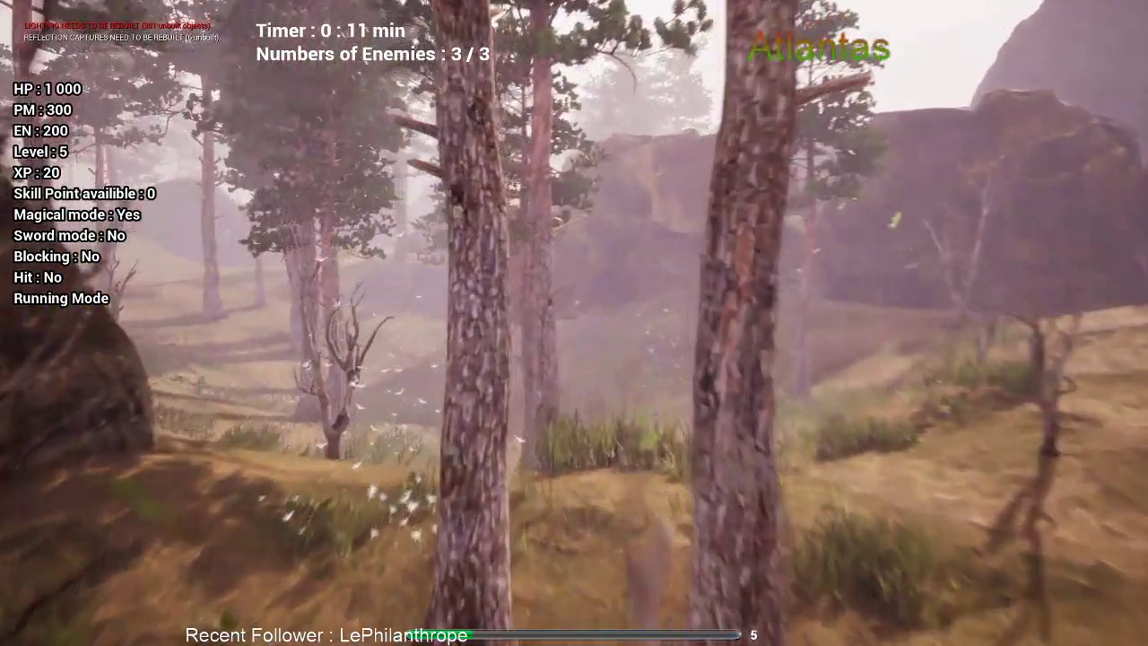
{"action": "key", "text": "w"}
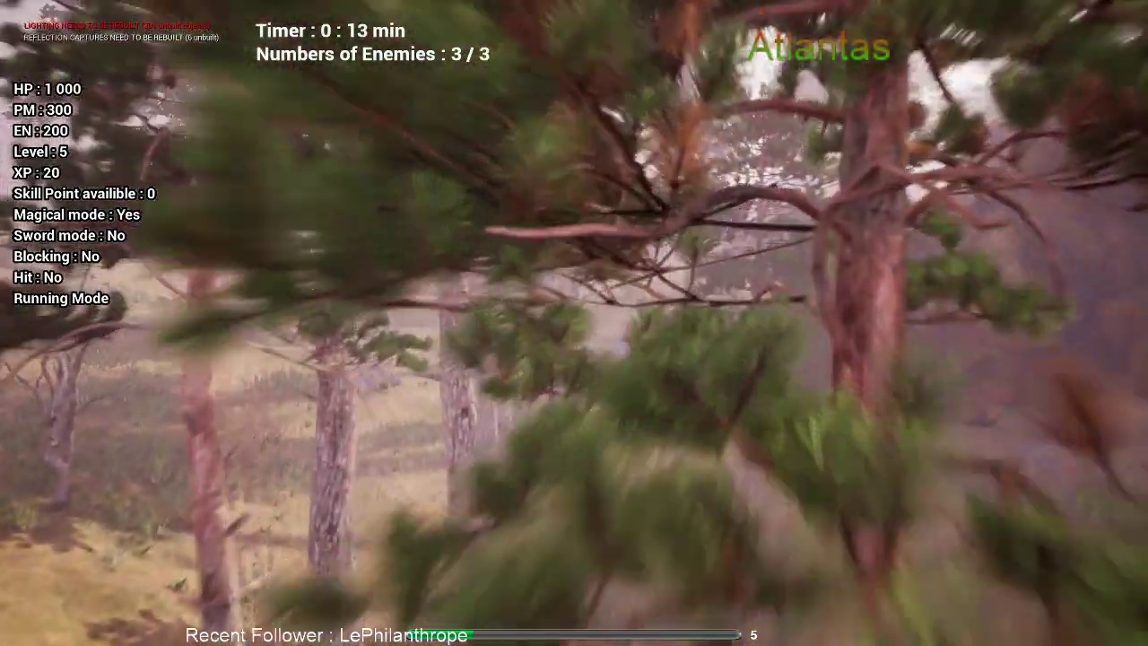
{"action": "key", "text": "w"}
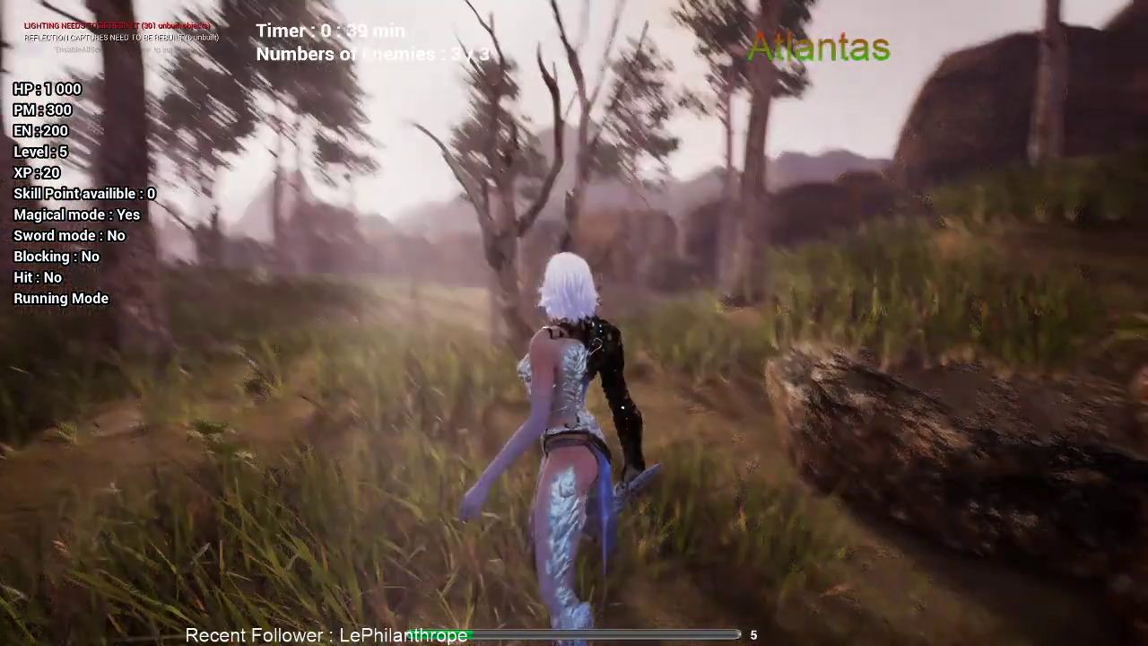
{"action": "key", "text": "F11"}
{"action": "key", "text": "Escape"}
Select the Displacement_Map_Intro level sequence actor, clear the World Outliner filter, and focus the view on the actor
{"action": "left_click", "coordinate": [636, 233]}
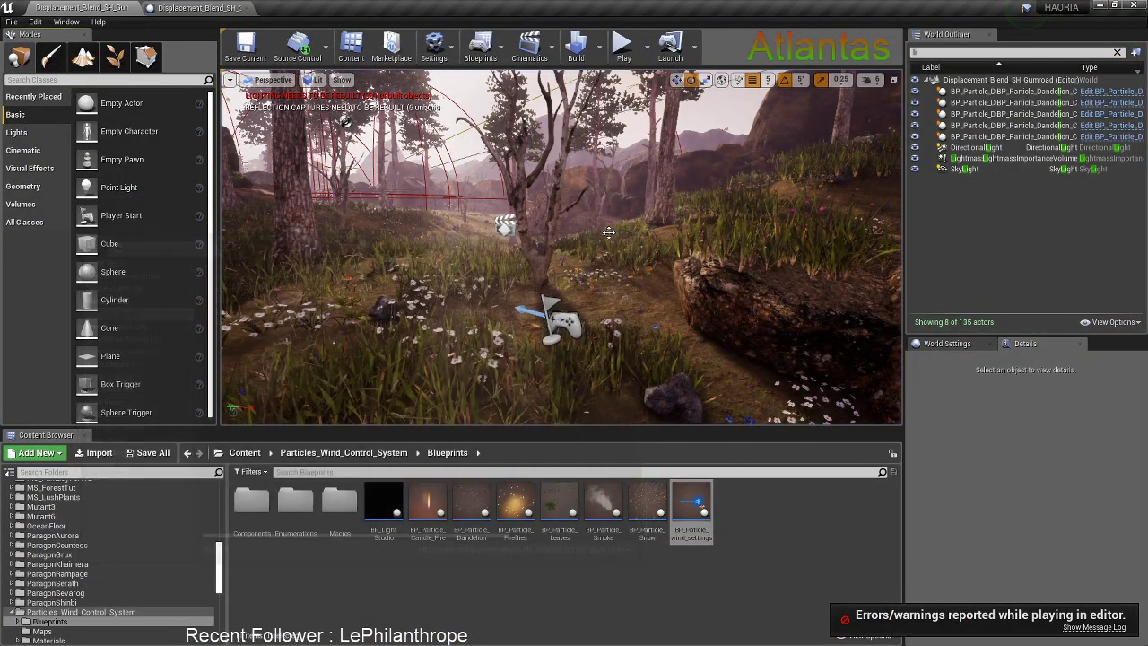
{"action": "left_click", "coordinate": [505, 223]}
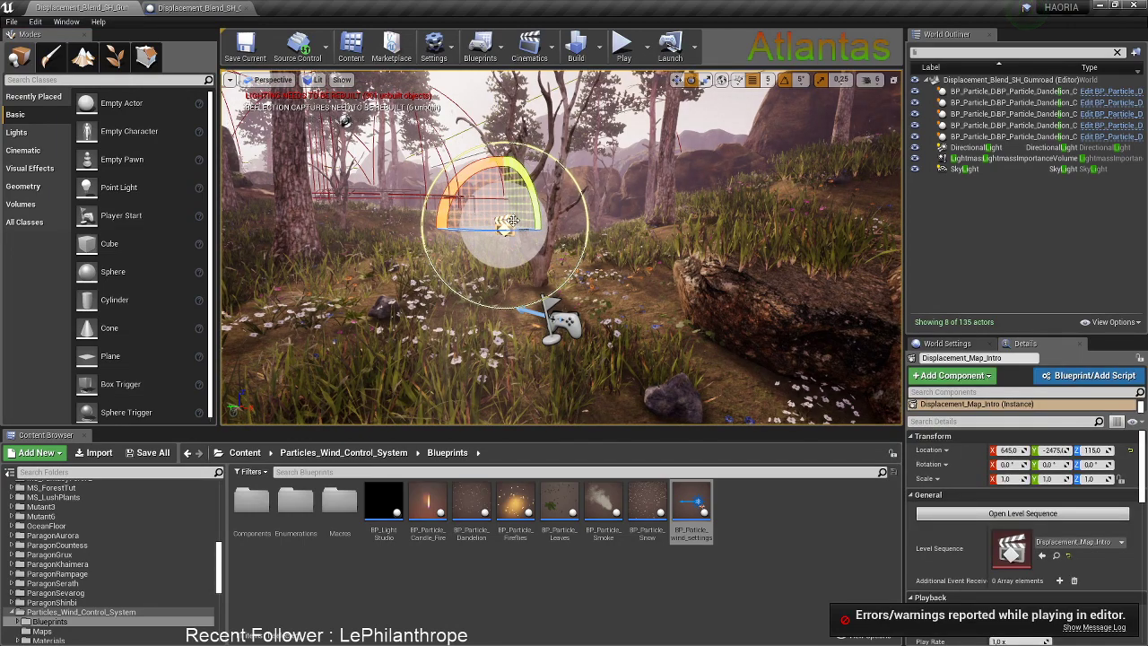
{"action": "left_click", "coordinate": [506, 221]}
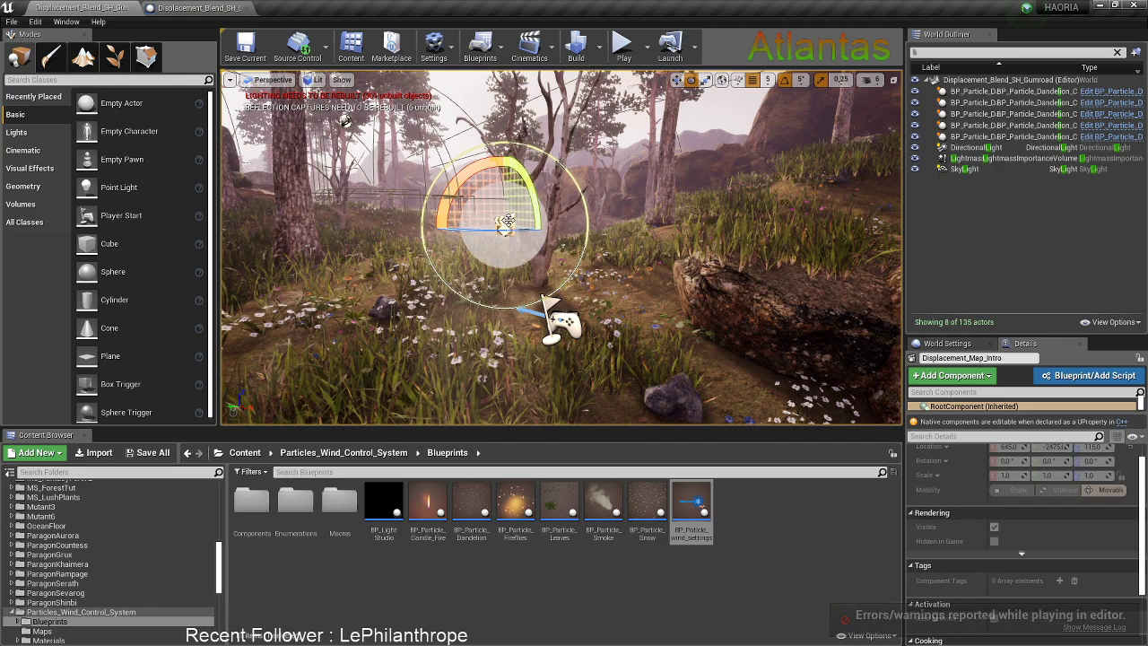
{"action": "left_click", "coordinate": [1117, 52]}
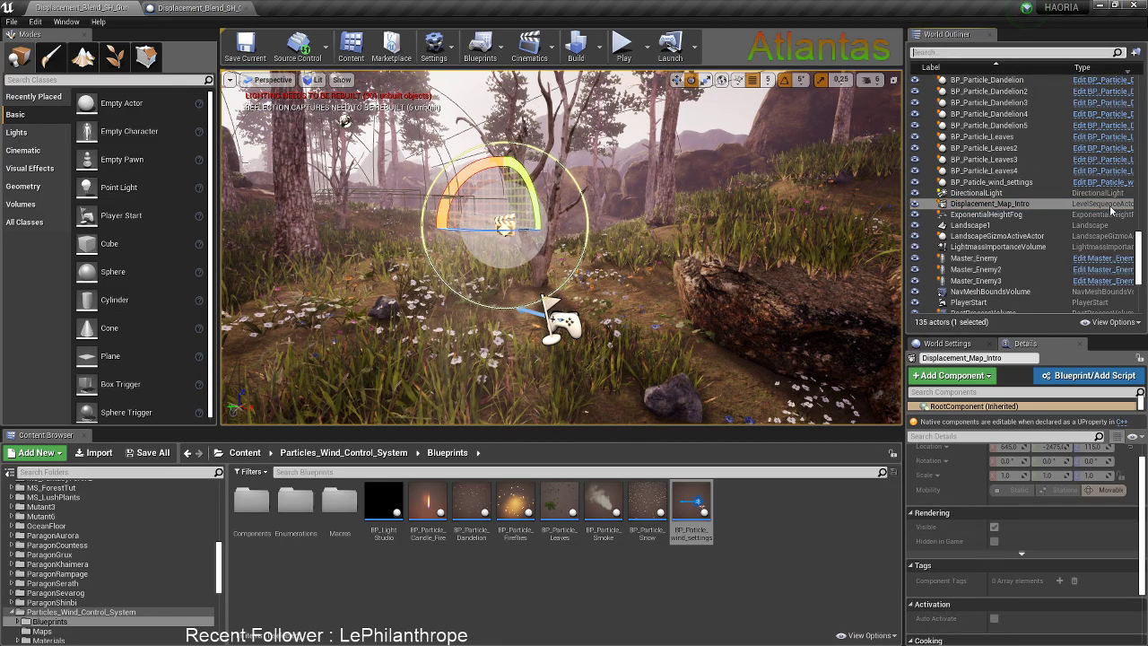
{"action": "double_click", "coordinate": [996, 205]}
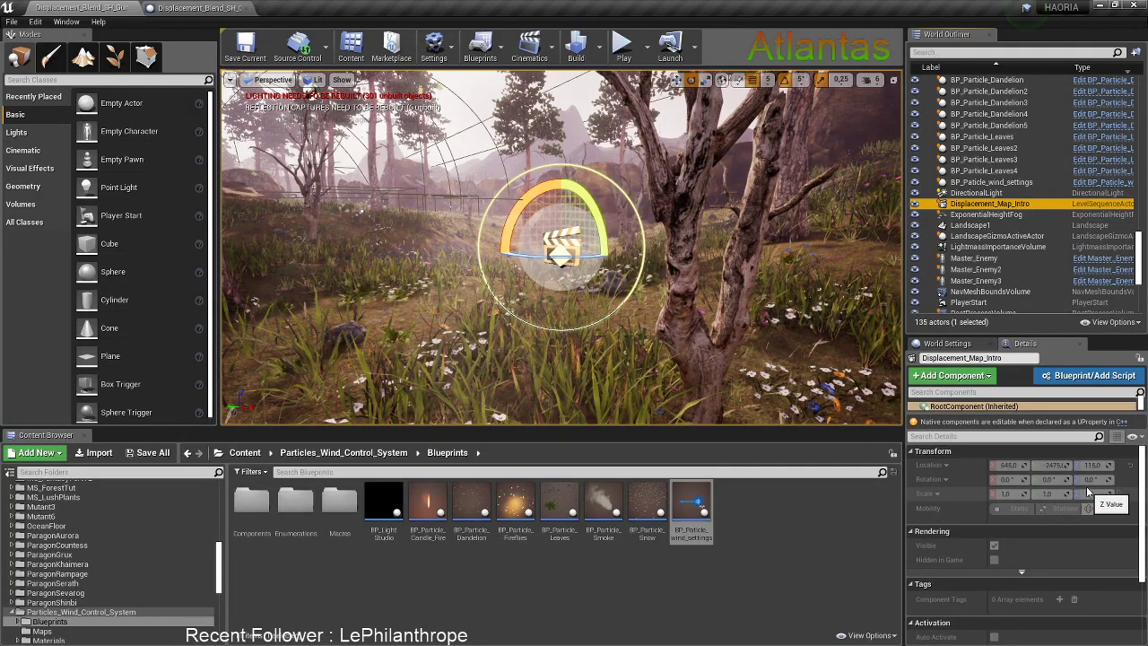
{"action": "left_click_drag", "start_coordinate": [982, 413], "coordinate": [983, 450]}
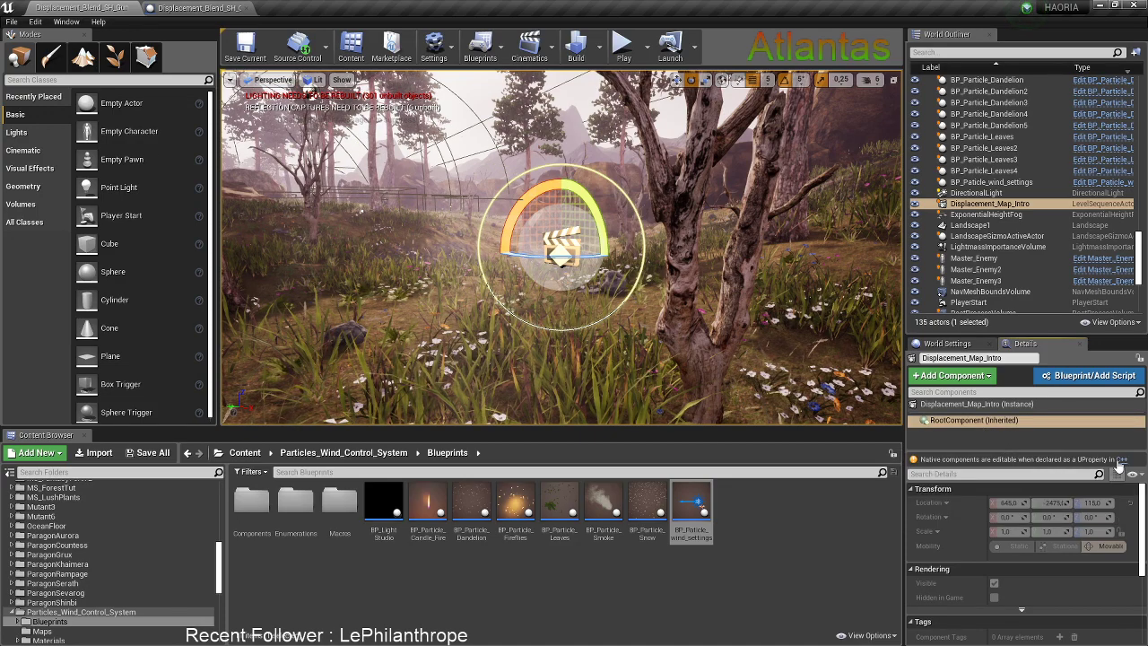
Open the Displacement_Map_Intro level sequence for editing in Sequencer
{"action": "right_click", "coordinate": [973, 207]}
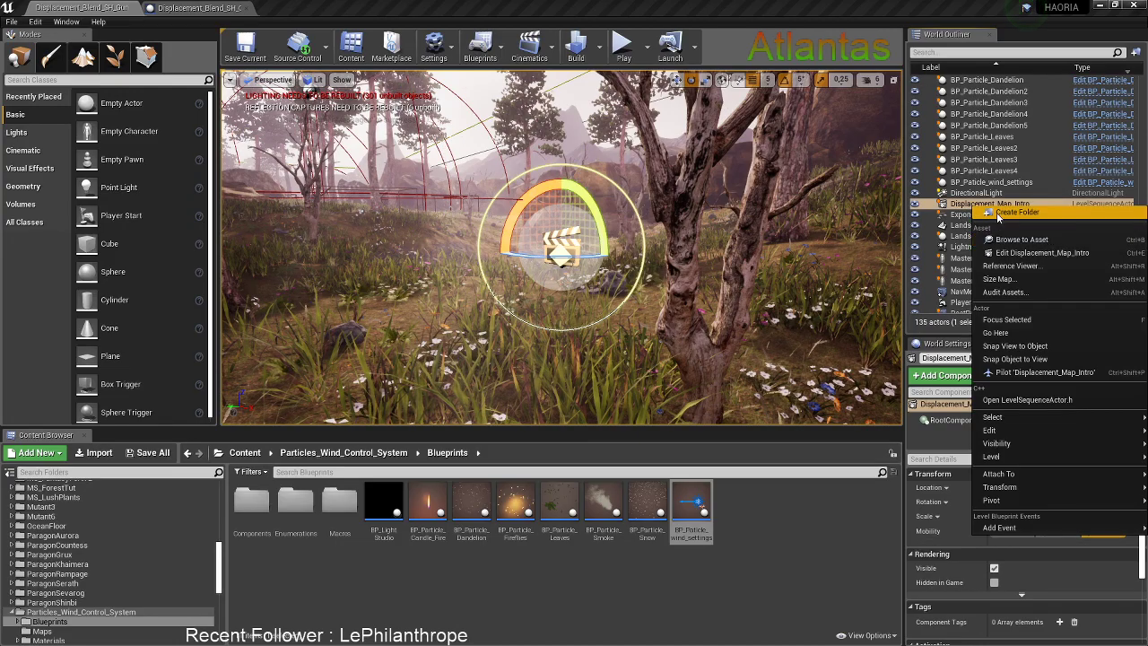
{"action": "left_click", "coordinate": [957, 210]}
{"action": "right_click_drag", "start_coordinate": [637, 319], "coordinate": [595, 337]}
{"action": "key", "text": "s"}
{"action": "key", "text": "w"}
{"action": "right_click_drag", "start_coordinate": [674, 258], "coordinate": [857, 357]}
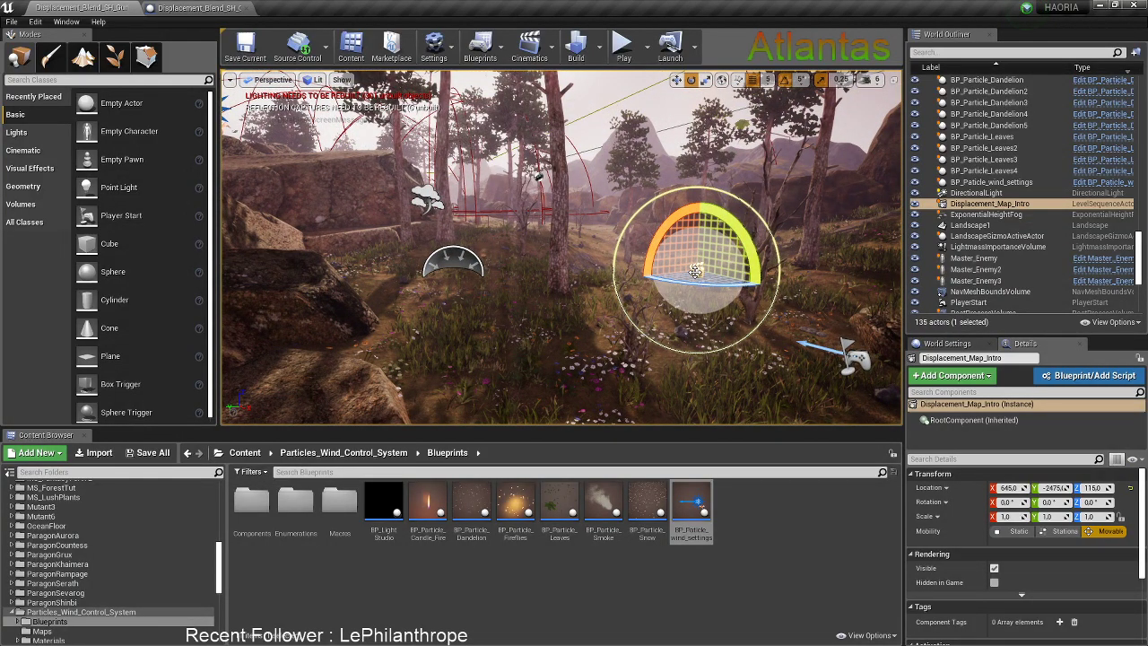
{"action": "right_click", "coordinate": [696, 270]}
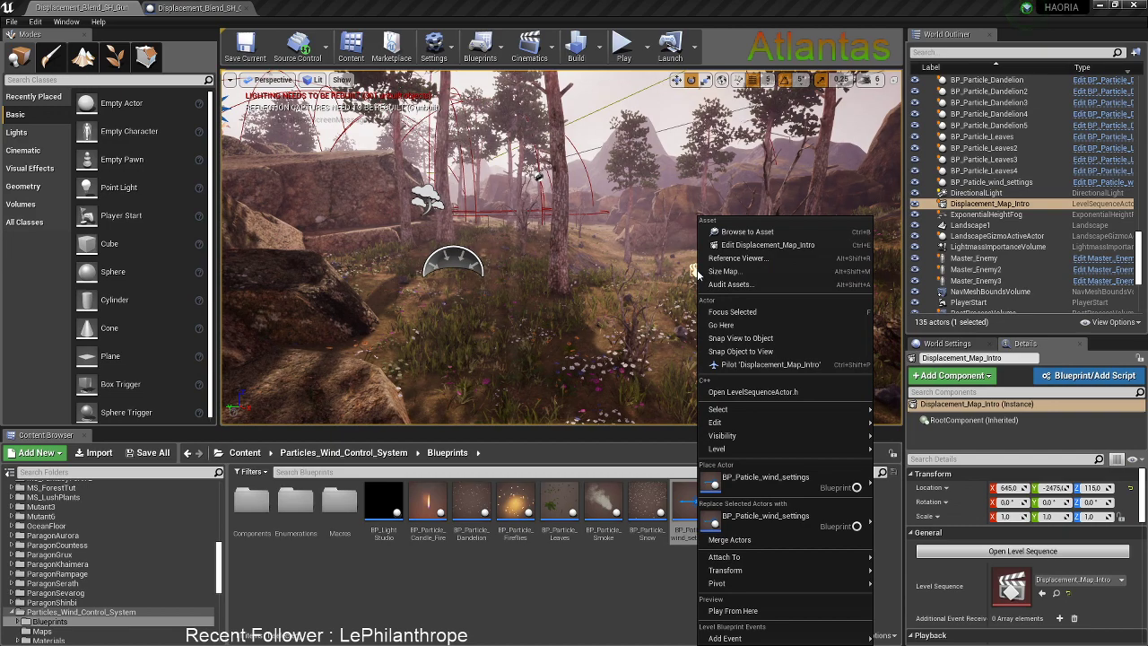
{"action": "left_click", "coordinate": [758, 245]}
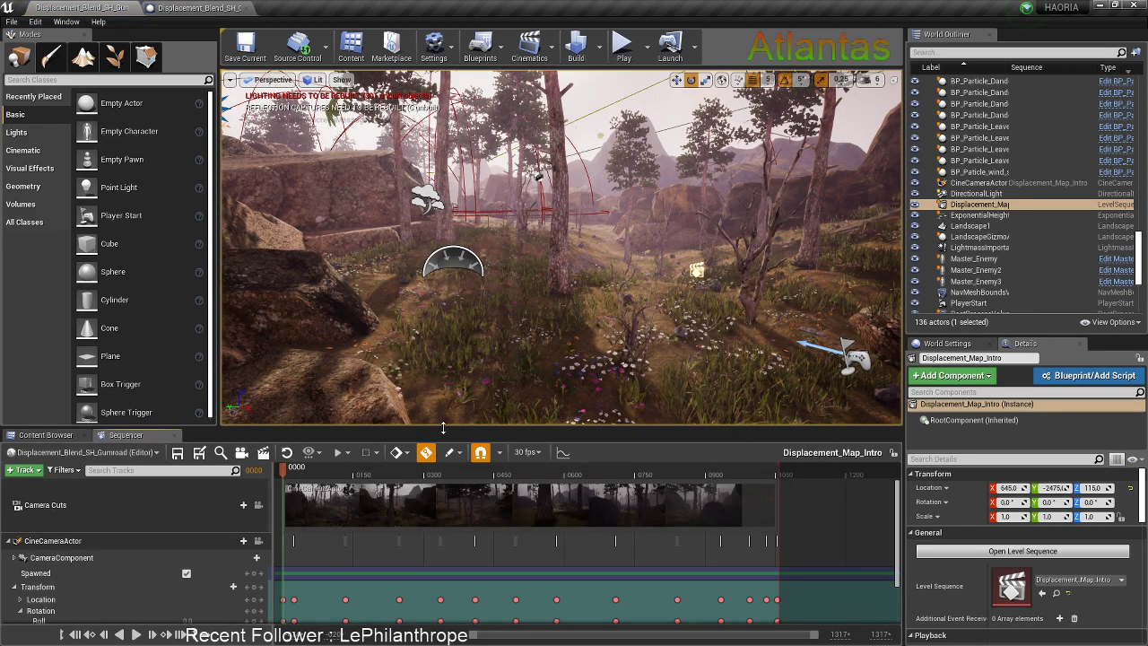
Lock the viewport to the CineCameraActor and scrub the sequence to about frame 1008
{"action": "left_click_drag", "start_coordinate": [323, 472], "coordinate": [382, 472]}
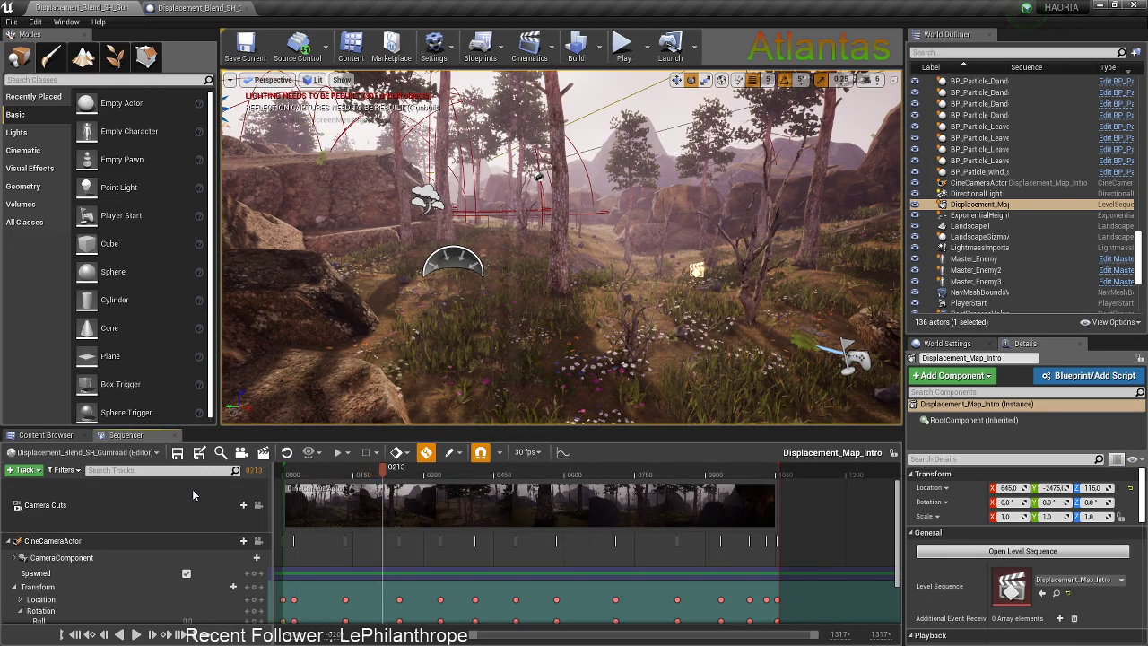
{"action": "left_click", "coordinate": [257, 542]}
{"action": "left_click_drag", "start_coordinate": [388, 472], "coordinate": [766, 509]}
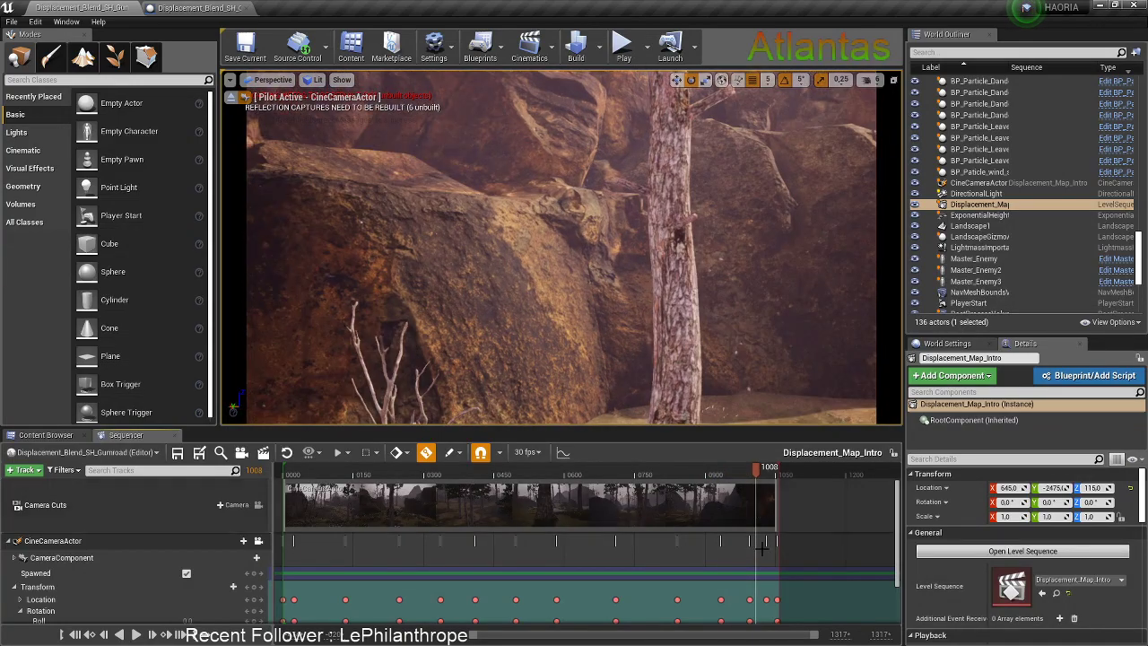
Delete the CineCameraActor's last location key at frame 1053 and move the preceding location key into its place
{"action": "left_click", "coordinate": [767, 601]}
{"action": "left_click", "coordinate": [778, 601]}
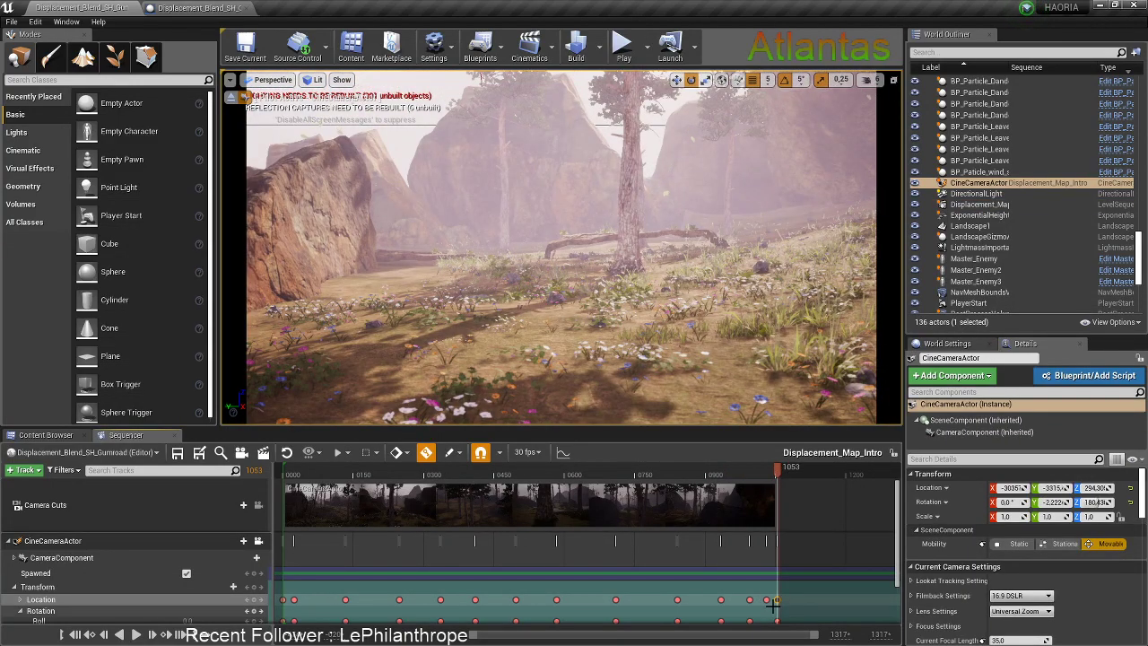
{"action": "key", "text": "Delete"}
{"action": "left_click_drag", "start_coordinate": [767, 600], "coordinate": [778, 600]}
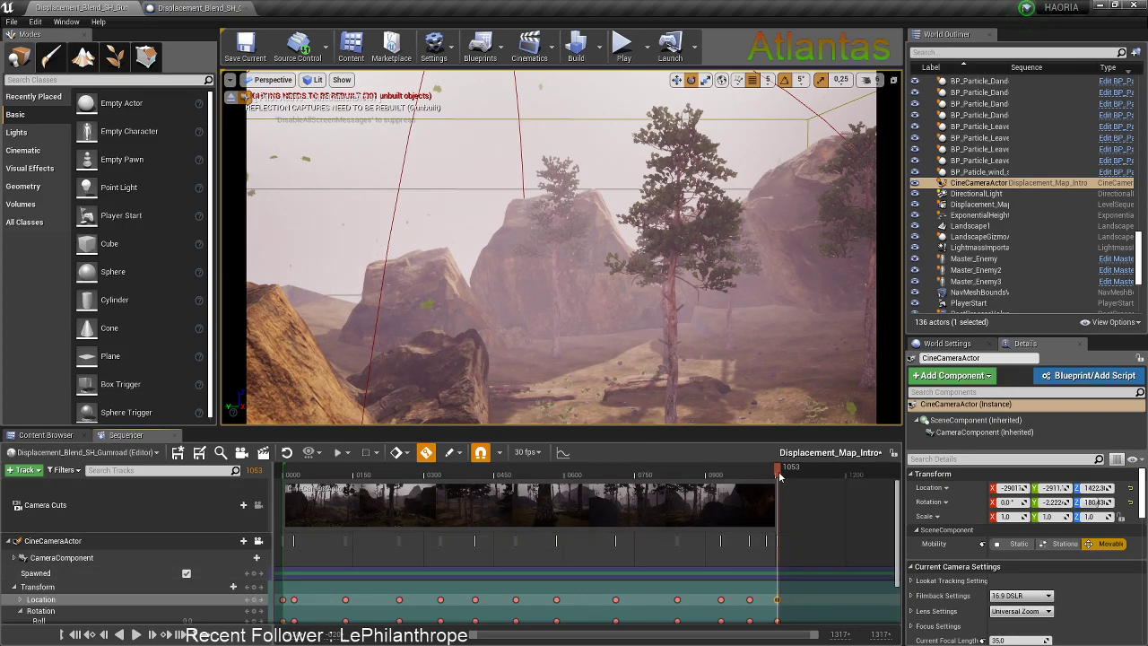
{"action": "mouse_move", "coordinate": [757, 470]}
{"action": "left_mouse_down"}
{"action": "mouse_move", "coordinate": [745, 471]}
{"action": "mouse_move", "coordinate": [767, 472]}
{"action": "left_mouse_up"}
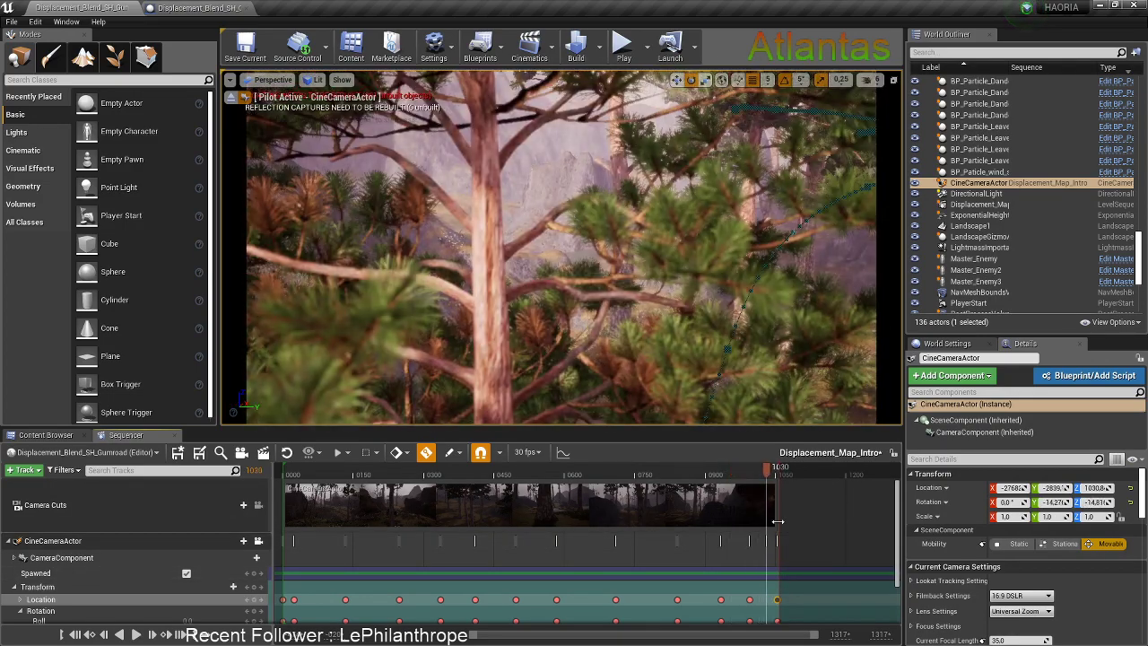
At frame 1053, lower the CineCameraActor to about Z 542 with yaw about 183.5, and delete the leftover rotation keys just before it
{"action": "left_click", "coordinate": [775, 600]}
{"action": "left_click_drag", "start_coordinate": [608, 428], "coordinate": [610, 346]}
{"action": "left_click_drag", "start_coordinate": [202, 560], "coordinate": [394, 560]}
{"action": "right_click_drag", "start_coordinate": [341, 323], "coordinate": [233, 323]}
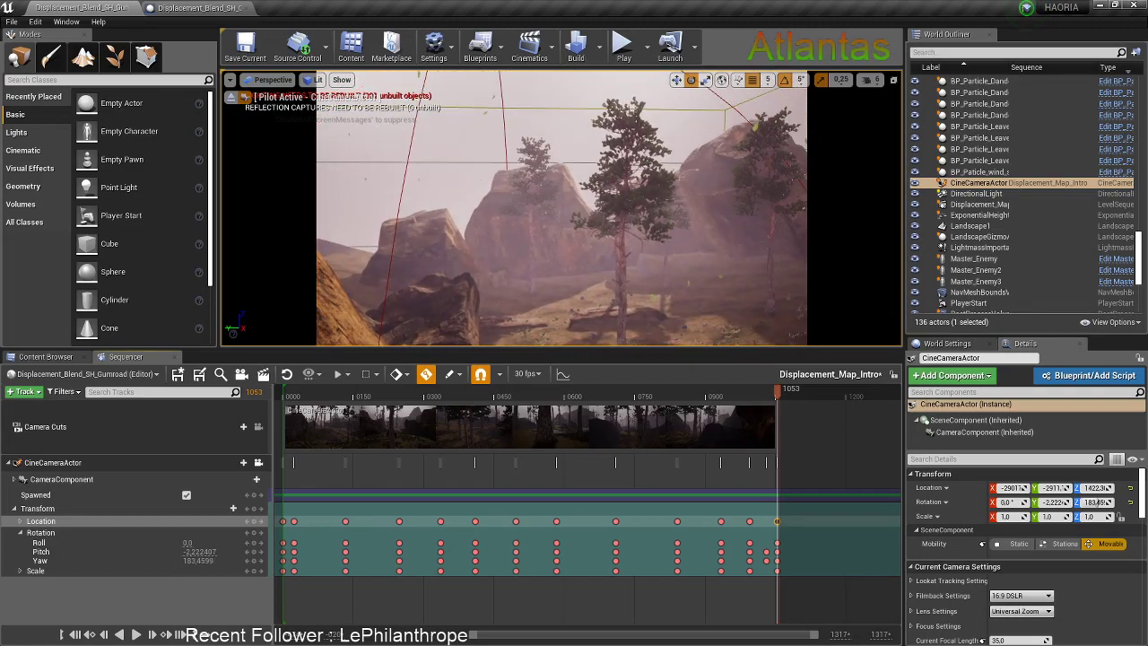
{"action": "middle_click_drag", "start_coordinate": [561, 208], "coordinate": [603, 285]}
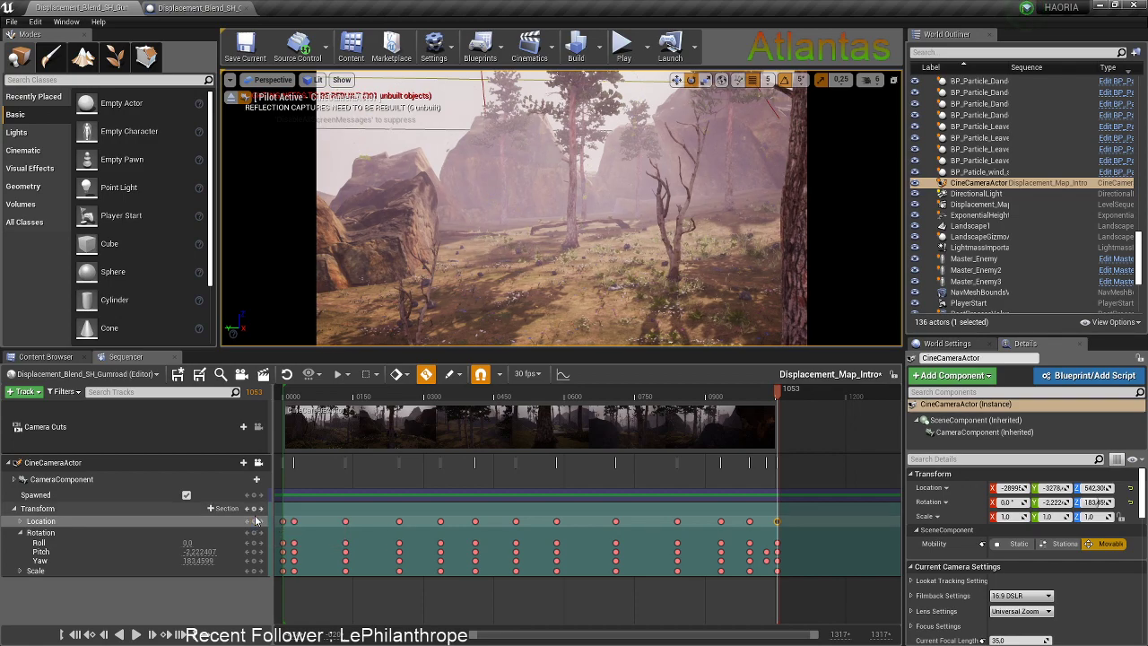
{"action": "left_click", "coordinate": [763, 551]}
Play and scrub through the Displacement_Map_Intro sequence to review the camera path, especially its ending
{"action": "left_click", "coordinate": [768, 394]}
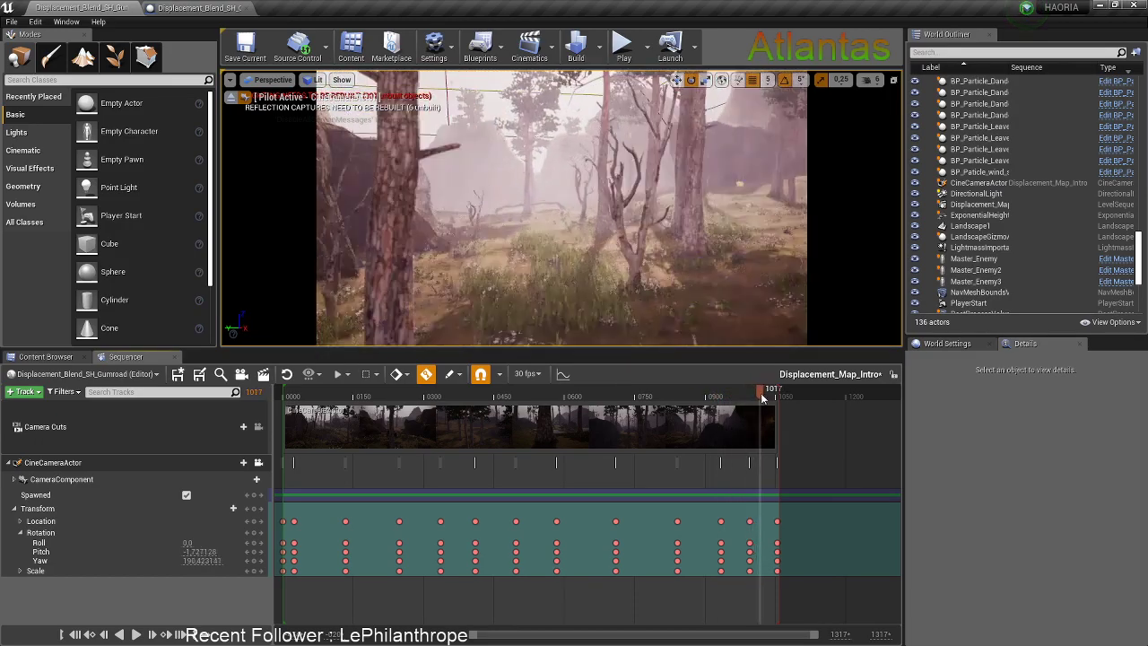
{"action": "left_click_drag", "start_coordinate": [775, 401], "coordinate": [760, 401]}
{"action": "left_click", "coordinate": [137, 635]}
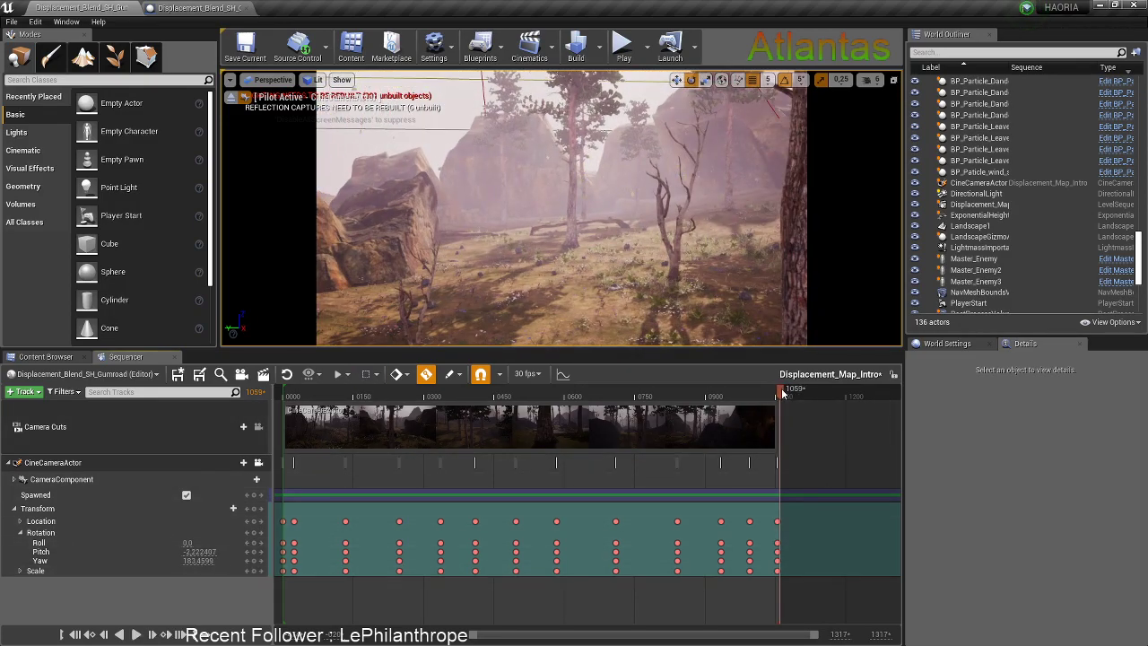
{"action": "left_click", "coordinate": [136, 635]}
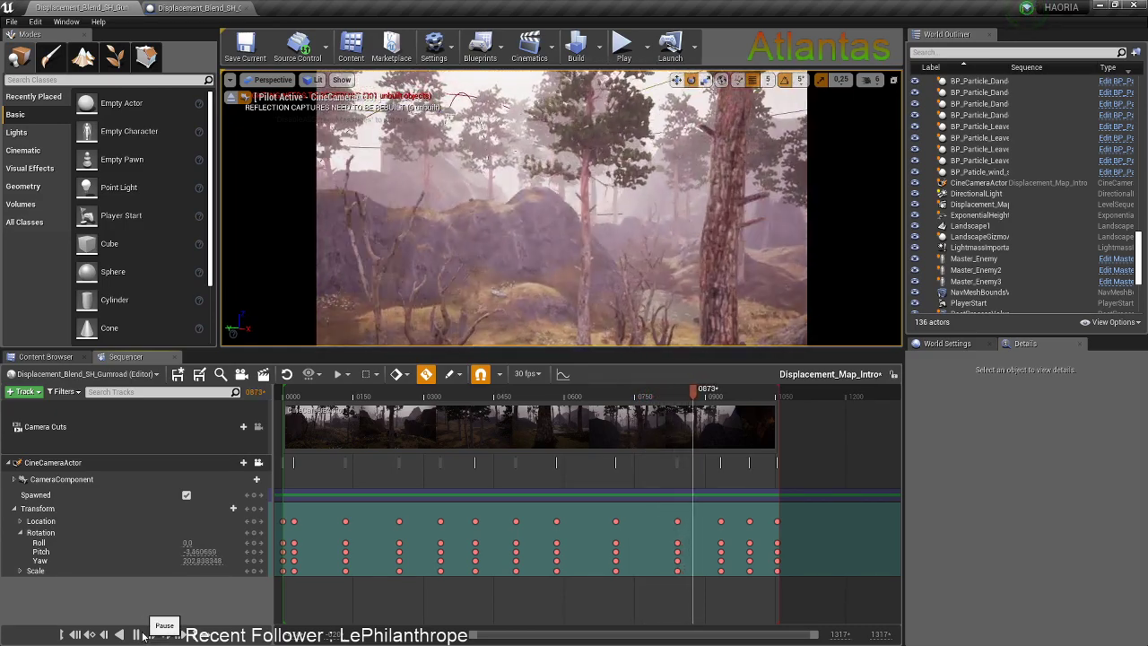
{"action": "left_click", "coordinate": [142, 634]}
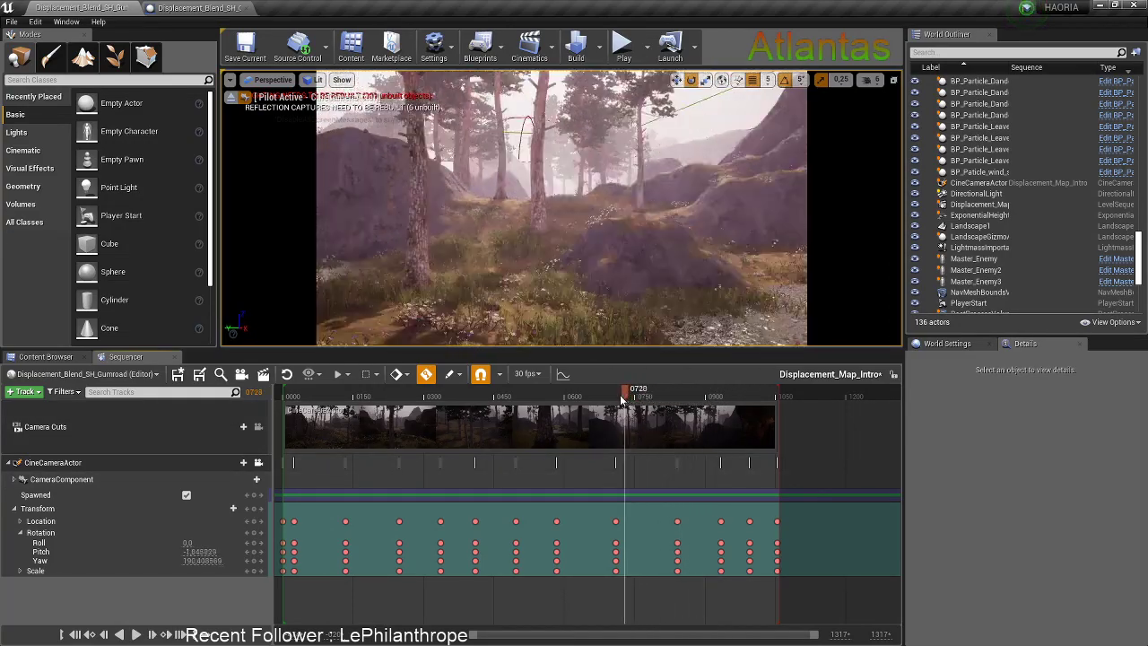
{"action": "left_click_drag", "start_coordinate": [475, 391], "coordinate": [556, 392]}
{"action": "left_click_drag", "start_coordinate": [664, 401], "coordinate": [705, 408]}
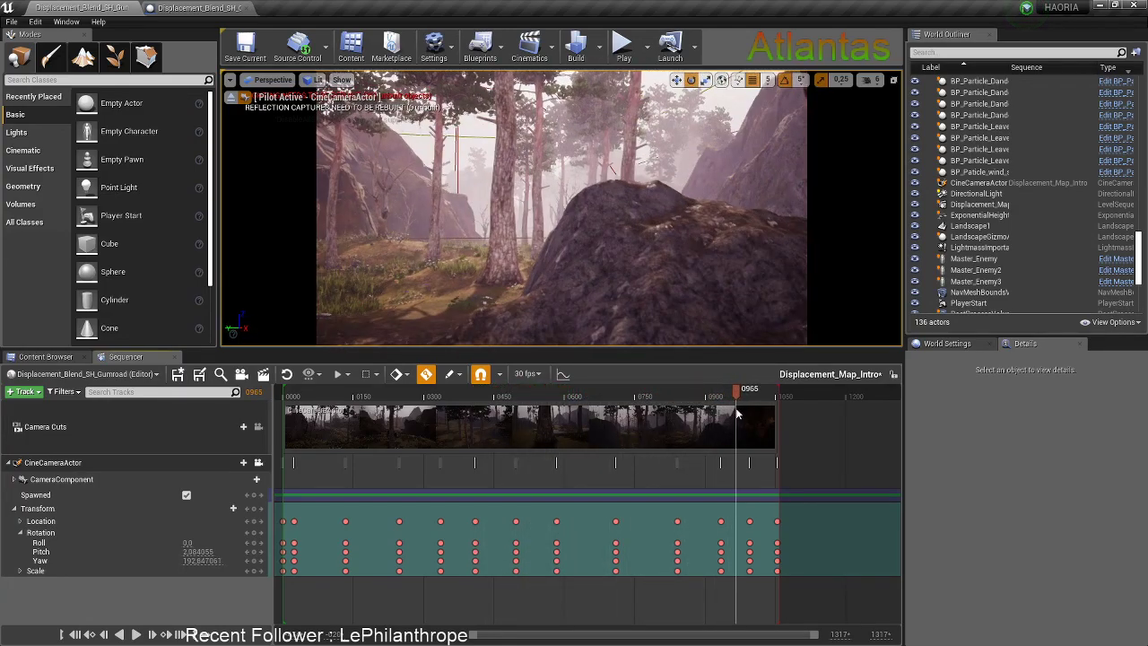
Reposition the piloted CineCameraActor at frames 995, 885 and 960 for a clearer view and key its transform there
{"action": "left_click", "coordinate": [749, 521]}
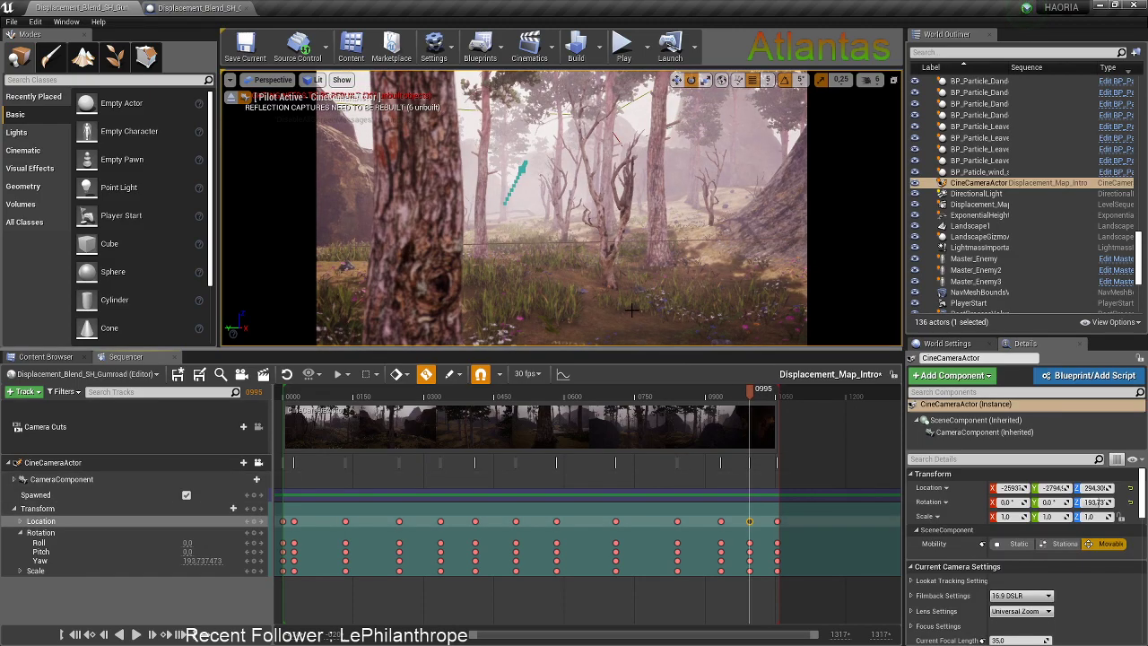
{"action": "middle_click_drag", "start_coordinate": [574, 233], "coordinate": [502, 219]}
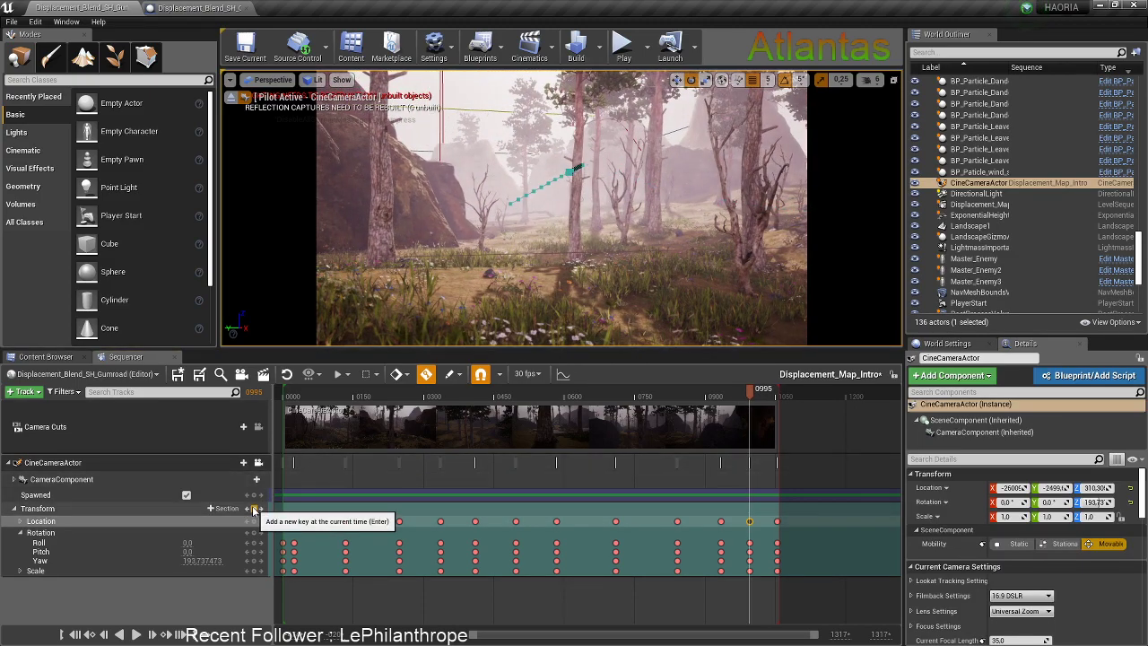
{"action": "left_click_drag", "start_coordinate": [753, 393], "coordinate": [700, 398]}
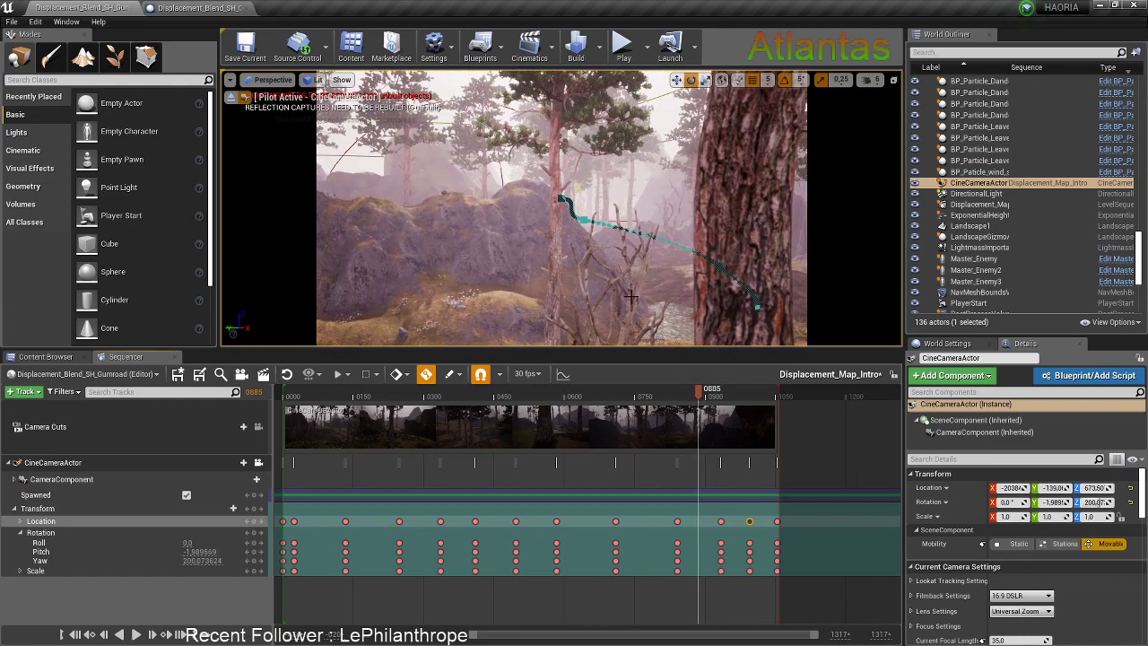
{"action": "left_click", "coordinate": [255, 508]}
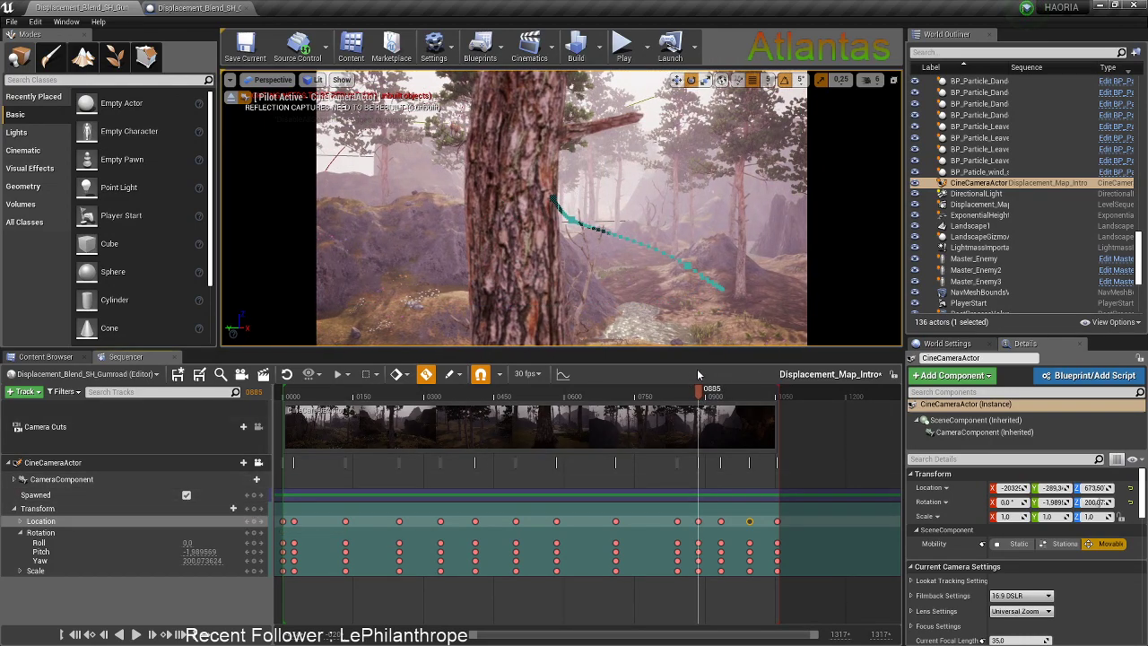
{"action": "left_click_drag", "start_coordinate": [684, 393], "coordinate": [729, 395]}
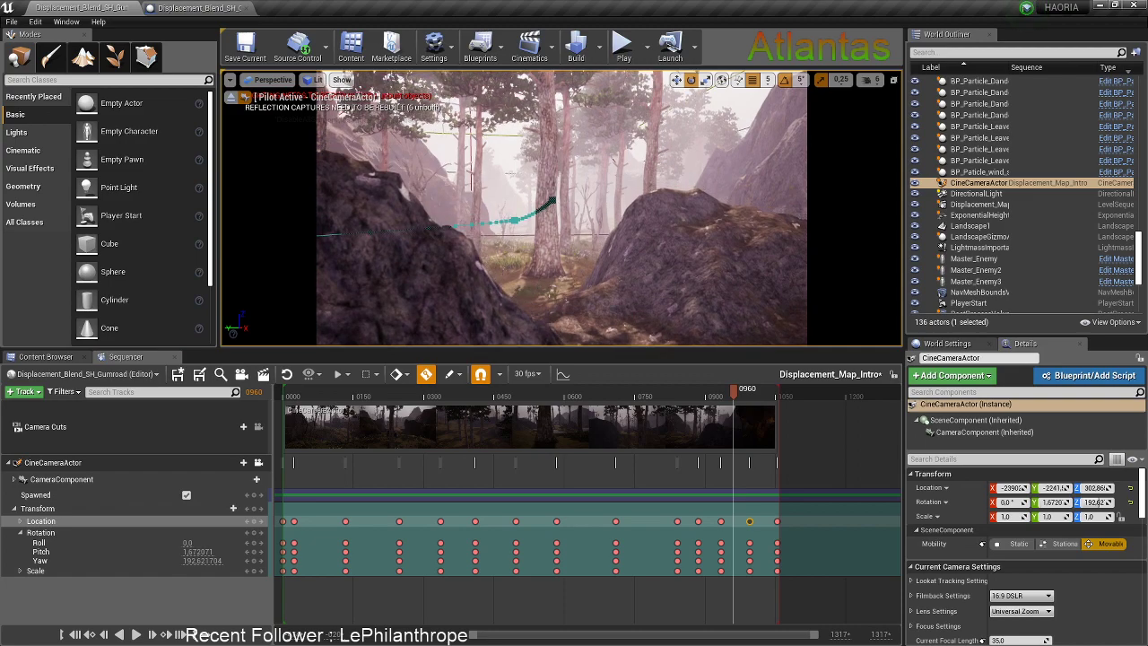
{"action": "left_click", "coordinate": [255, 509]}
{"action": "left_click", "coordinate": [256, 510]}
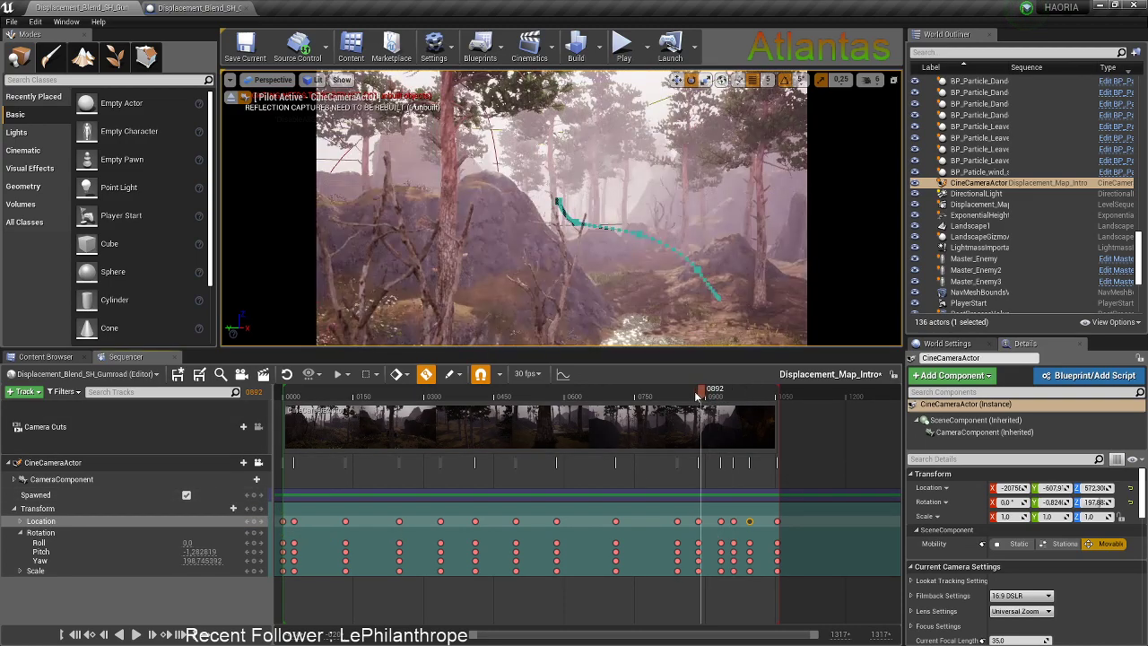
Reposition the CineCameraActor and key its transform at frames 313 and 277, and check the camera path through to the ending
{"action": "left_click_drag", "start_coordinate": [697, 396], "coordinate": [766, 418]}
{"action": "left_click_drag", "start_coordinate": [590, 415], "coordinate": [264, 415]}
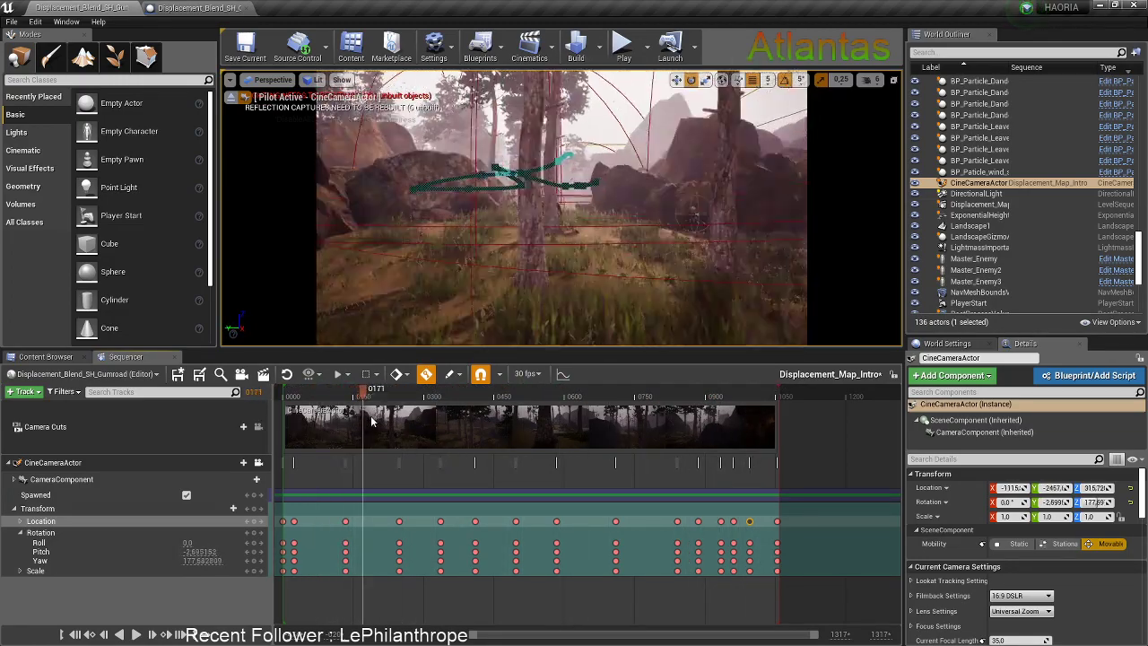
{"action": "left_click_drag", "start_coordinate": [384, 421], "coordinate": [425, 425]}
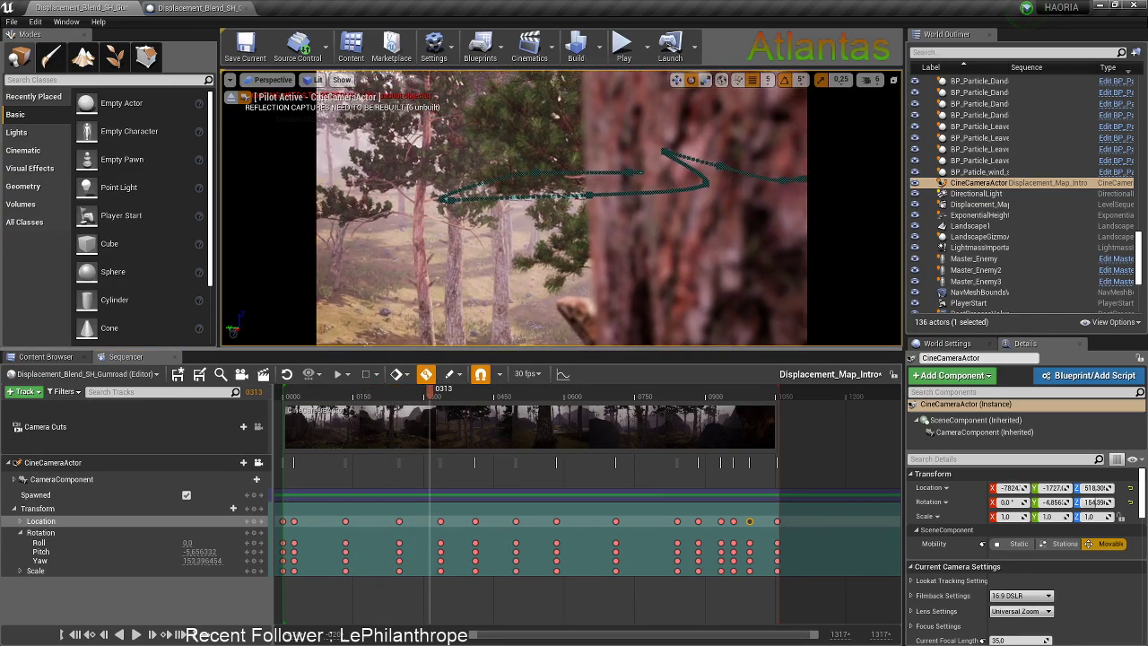
{"action": "right_click_drag", "start_coordinate": [538, 225], "coordinate": [536, 227]}
{"action": "left_click", "coordinate": [256, 508]}
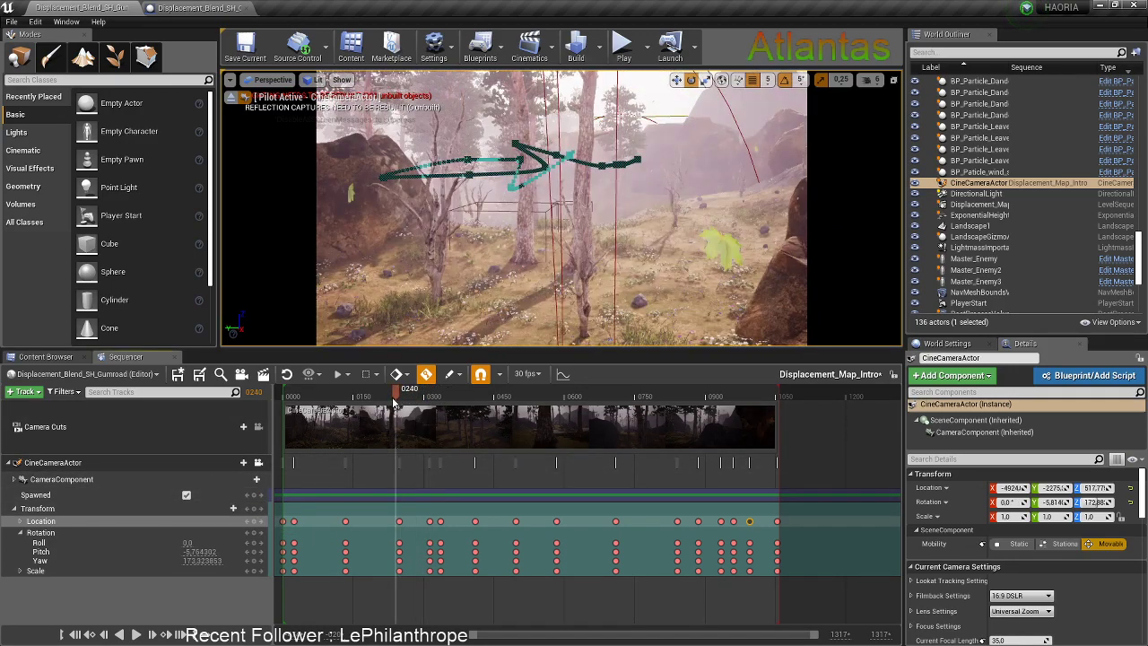
{"action": "mouse_move", "coordinate": [415, 402]}
{"action": "left_mouse_down"}
{"action": "mouse_move", "coordinate": [428, 404]}
{"action": "mouse_move", "coordinate": [381, 405]}
{"action": "mouse_move", "coordinate": [410, 406]}
{"action": "left_mouse_up"}
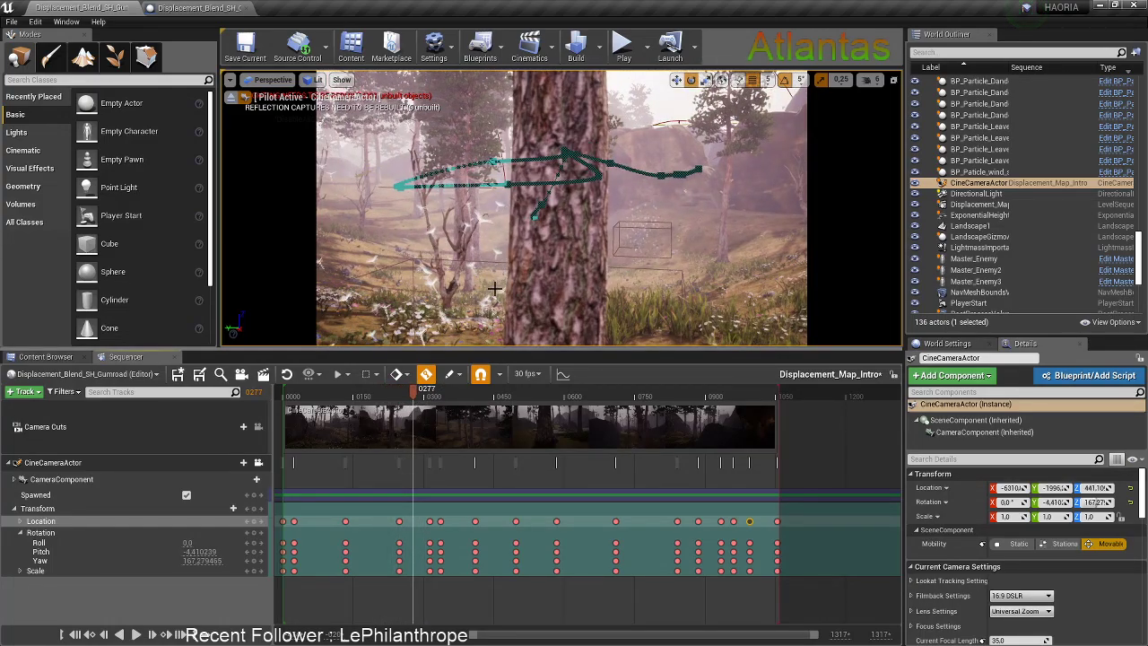
{"action": "left_click", "coordinate": [254, 521]}
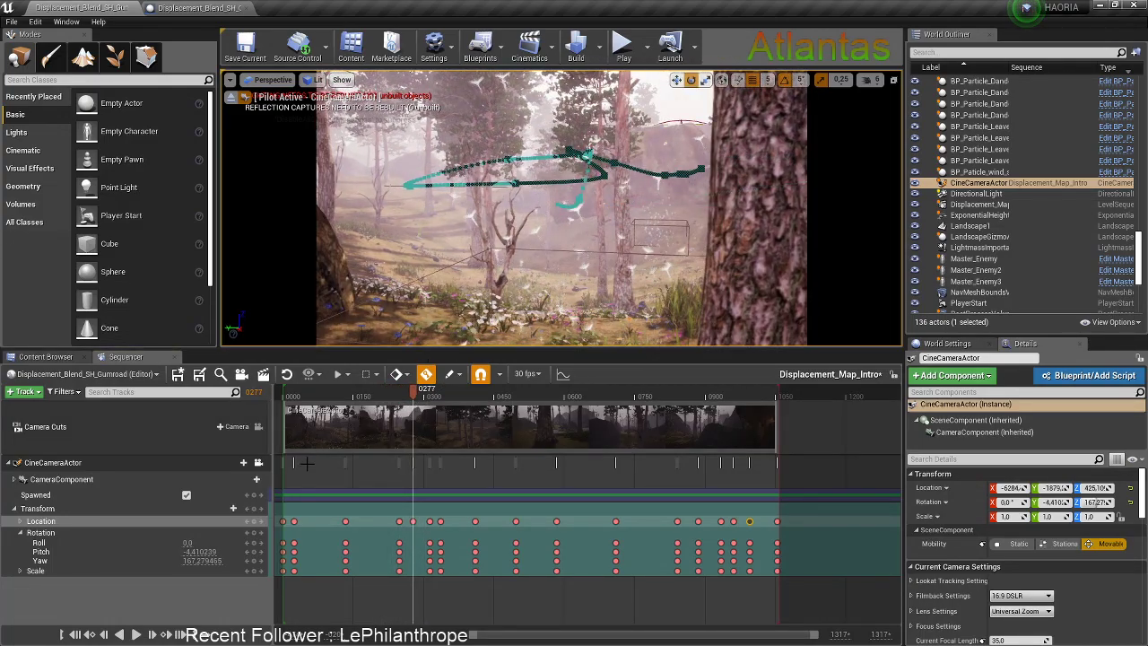
{"action": "left_click", "coordinate": [254, 509]}
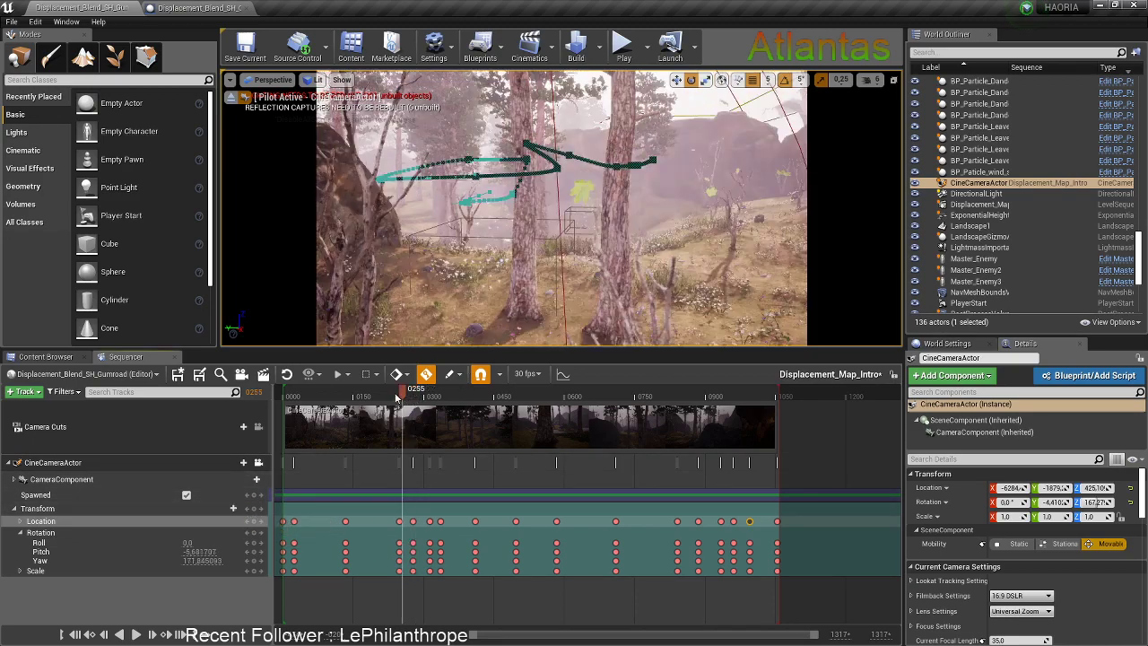
{"action": "left_click_drag", "start_coordinate": [401, 395], "coordinate": [458, 397]}
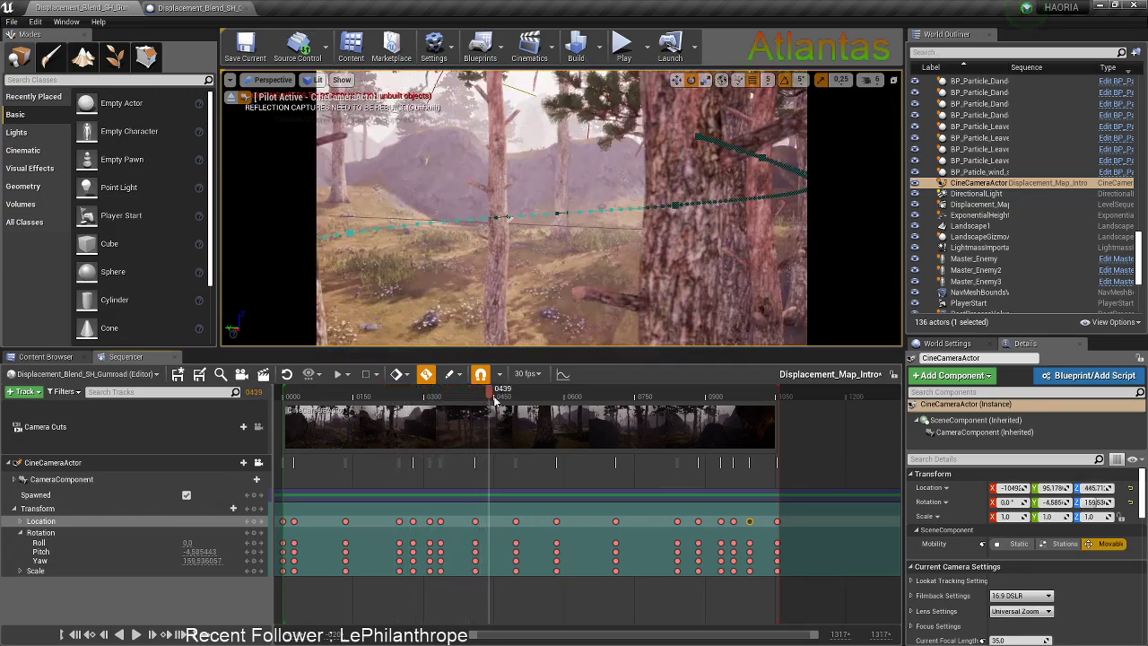
{"action": "left_click_drag", "start_coordinate": [550, 408], "coordinate": [780, 431]}
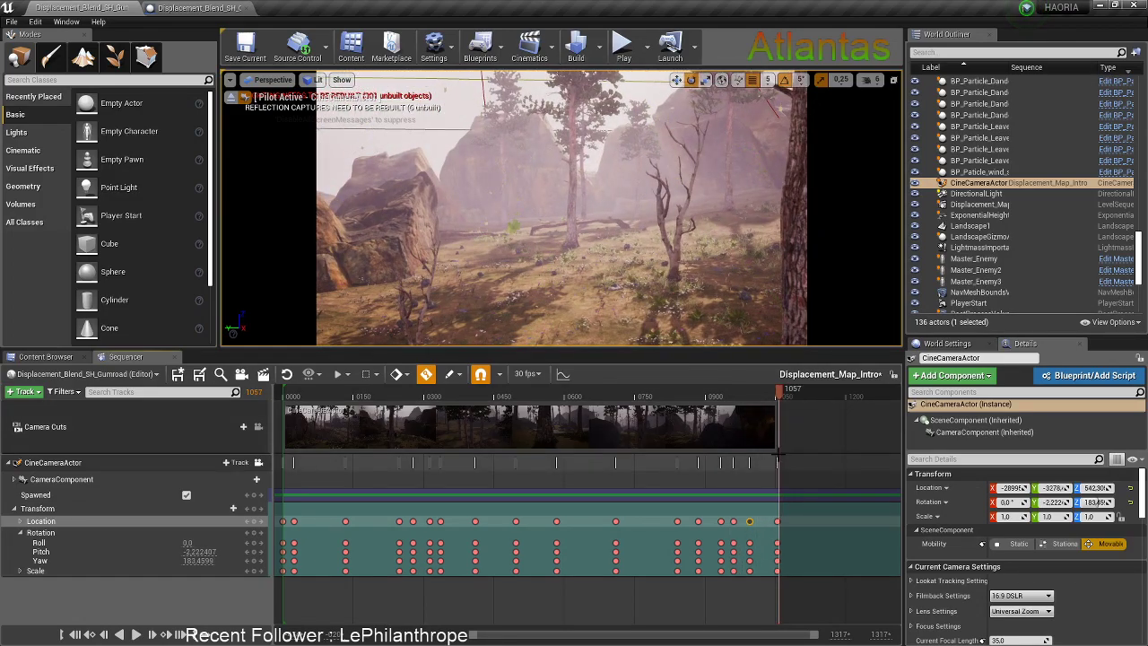
{"action": "left_click", "coordinate": [760, 394]}
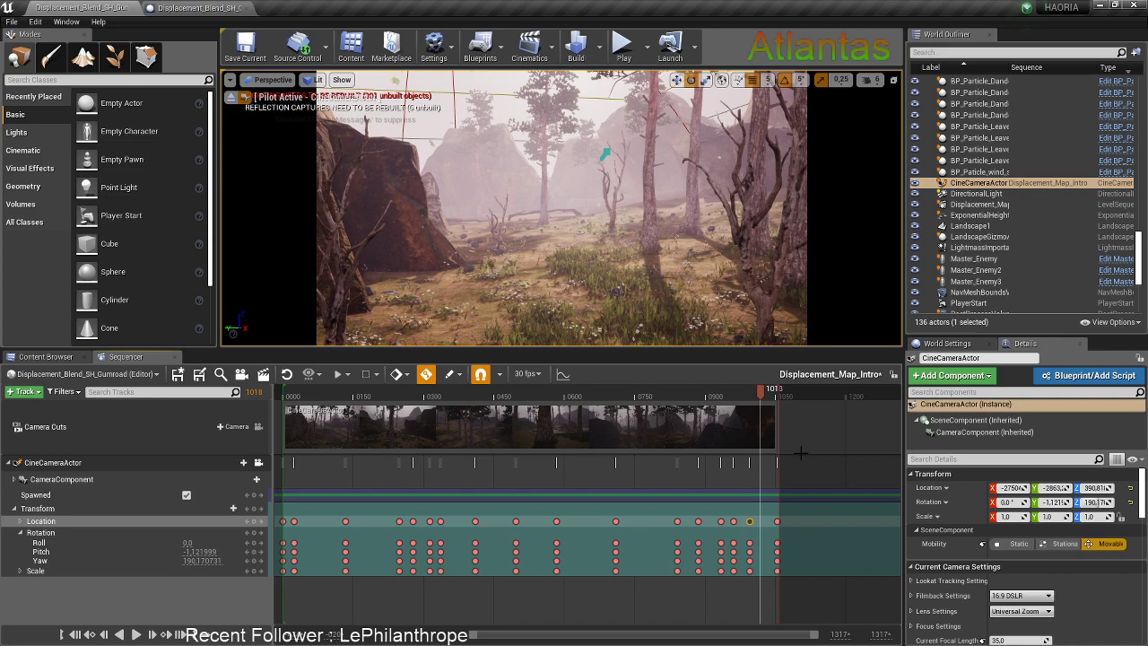
Try extending the sequence end to frame 1085 and keying a turned, raised CineCameraActor view there
{"action": "scroll", "coordinate": [801, 452], "scroll_direction": "down", "scroll_amount": 2, "text": "ctrl"}
{"action": "right_click_drag", "start_coordinate": [800, 453], "coordinate": [729, 434]}
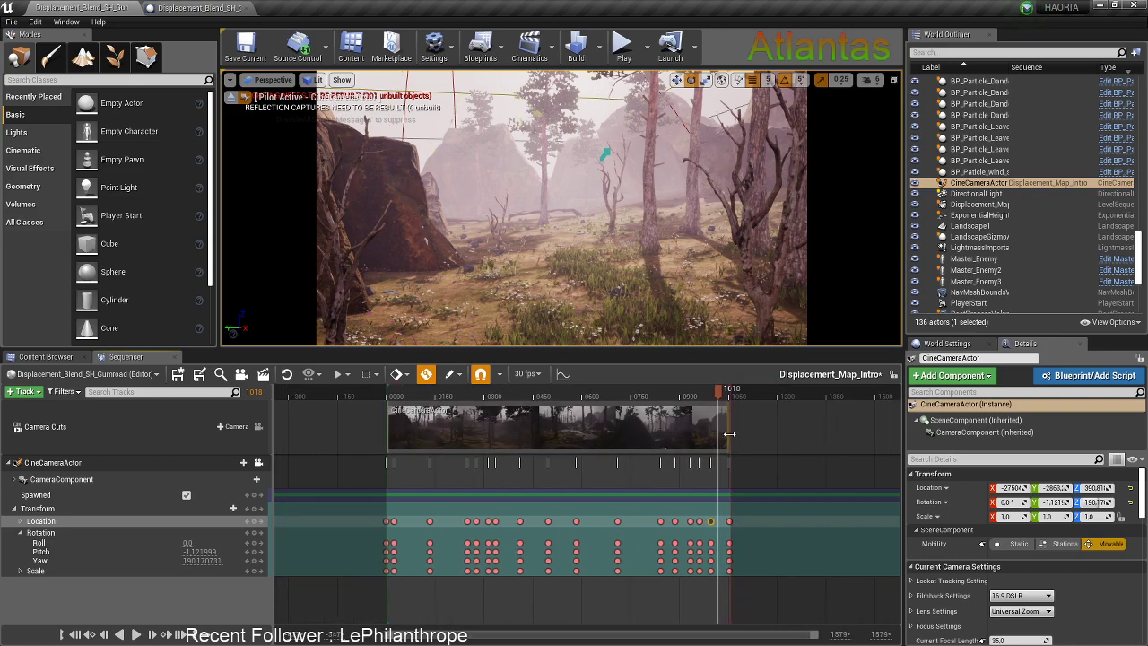
{"action": "left_click_drag", "start_coordinate": [728, 394], "coordinate": [838, 395]}
{"action": "left_click", "coordinate": [730, 396]}
{"action": "left_click_drag", "start_coordinate": [731, 396], "coordinate": [742, 396]}
{"action": "left_click_drag", "start_coordinate": [577, 260], "coordinate": [542, 202]}
{"action": "key", "text": "w"}
{"action": "mouse_move", "coordinate": [576, 259]}
{"action": "right_mouse_down"}
{"action": "mouse_move", "coordinate": [476, 220]}
{"action": "mouse_move", "coordinate": [359, 287]}
{"action": "mouse_move", "coordinate": [576, 259]}
{"action": "right_mouse_up"}
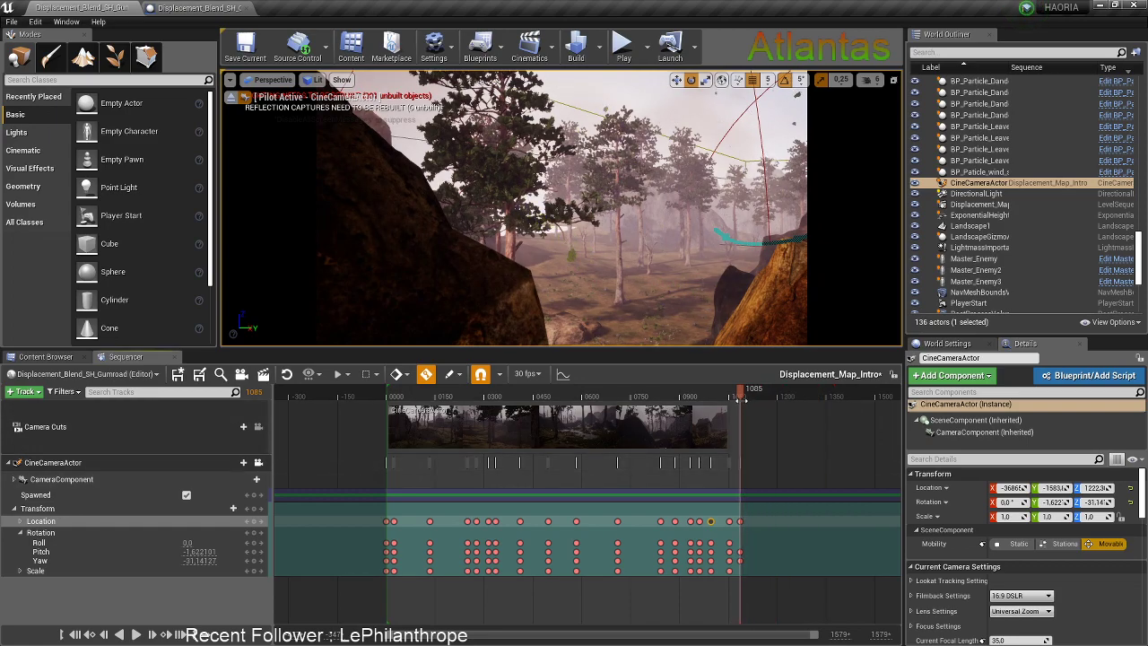
Remove the CineCameraActor's location and rotation keys at frame 1085
{"action": "mouse_move", "coordinate": [740, 400]}
{"action": "left_mouse_down"}
{"action": "mouse_move", "coordinate": [702, 400]}
{"action": "mouse_move", "coordinate": [736, 398]}
{"action": "left_mouse_up"}
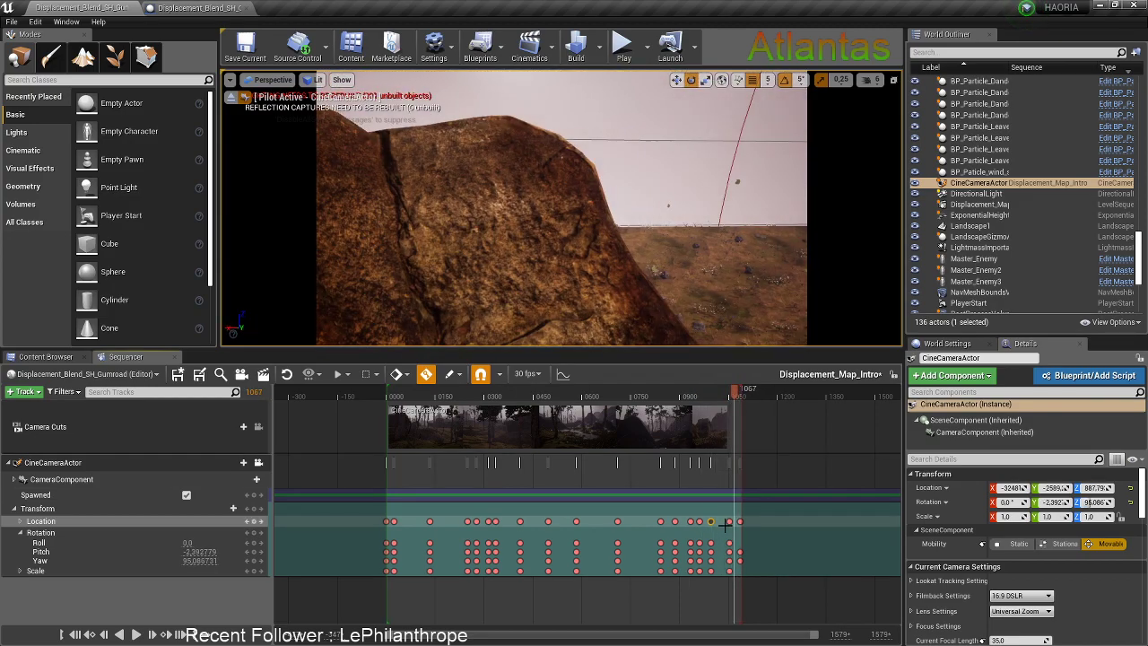
{"action": "left_click", "coordinate": [730, 521]}
{"action": "left_click", "coordinate": [739, 521]}
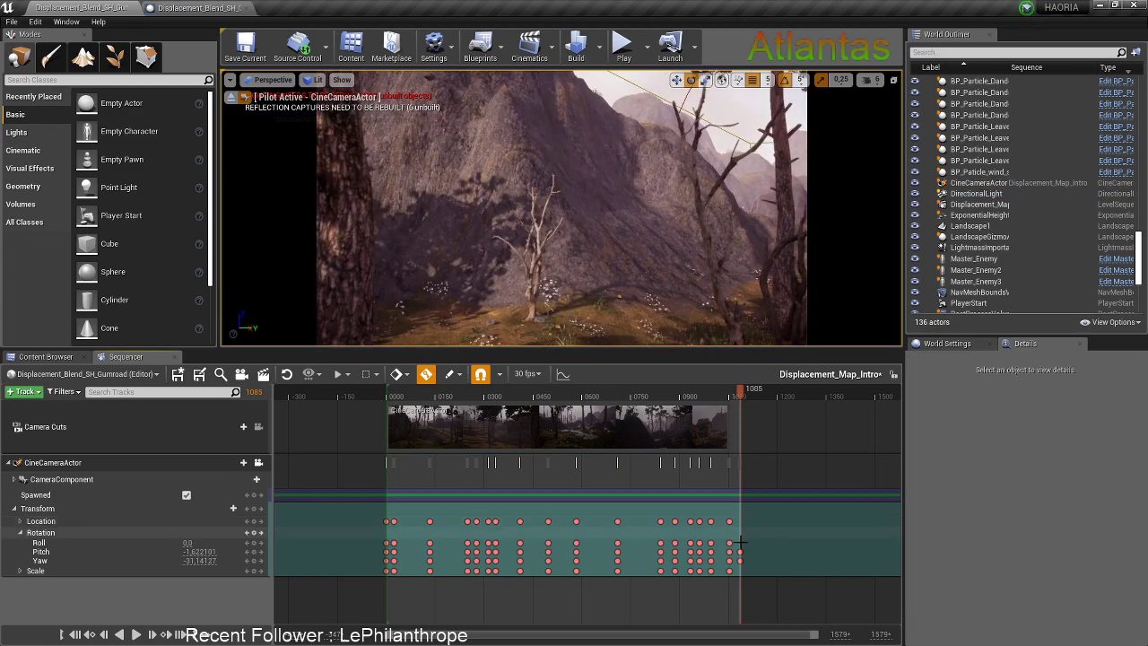
{"action": "key", "text": "ctrl+z"}
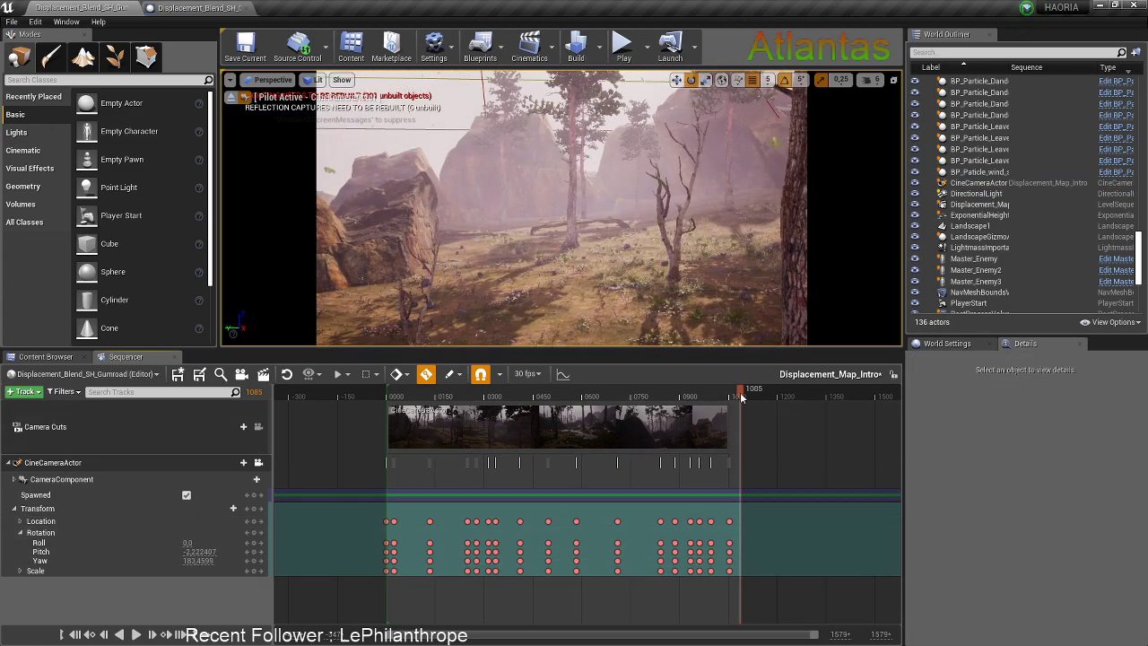
Move the sequence end back beside the last camera key, extend the camera cut to meet it, and preview the ending
{"action": "left_click_drag", "start_coordinate": [739, 398], "coordinate": [735, 392]}
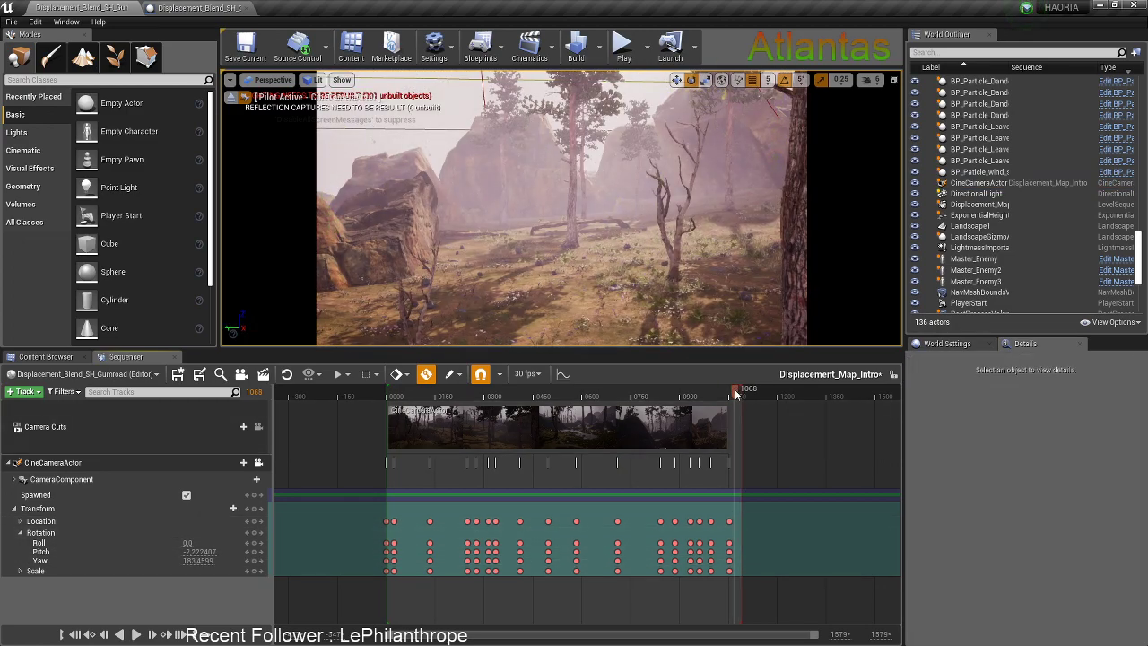
{"action": "left_click", "coordinate": [729, 394]}
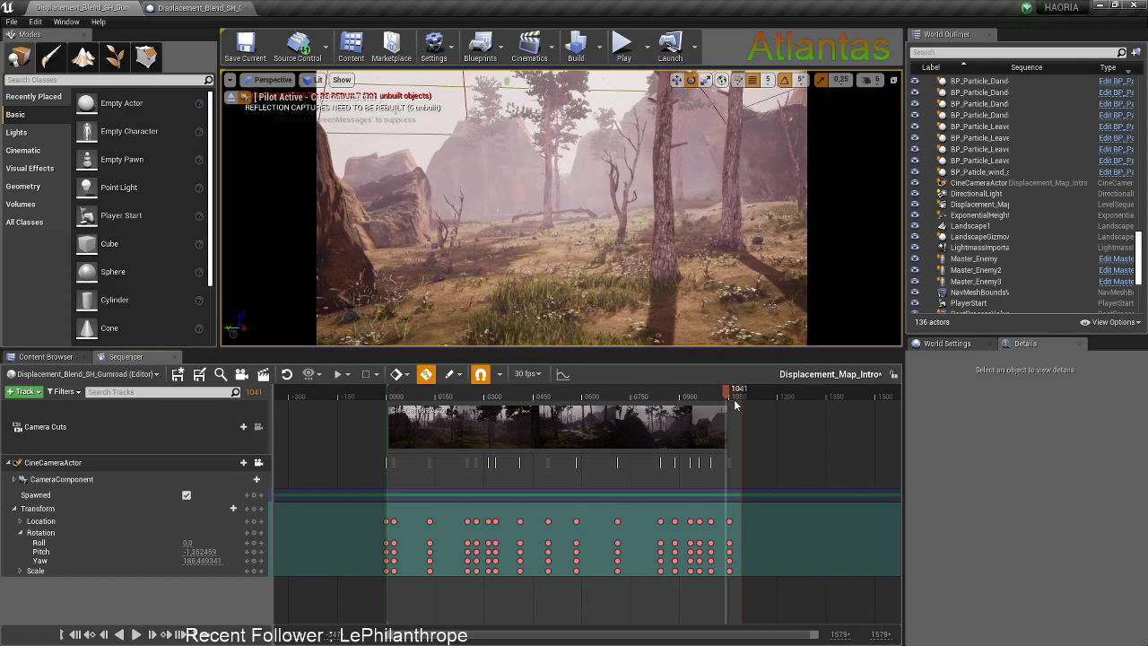
{"action": "left_click_drag", "start_coordinate": [735, 405], "coordinate": [728, 402]}
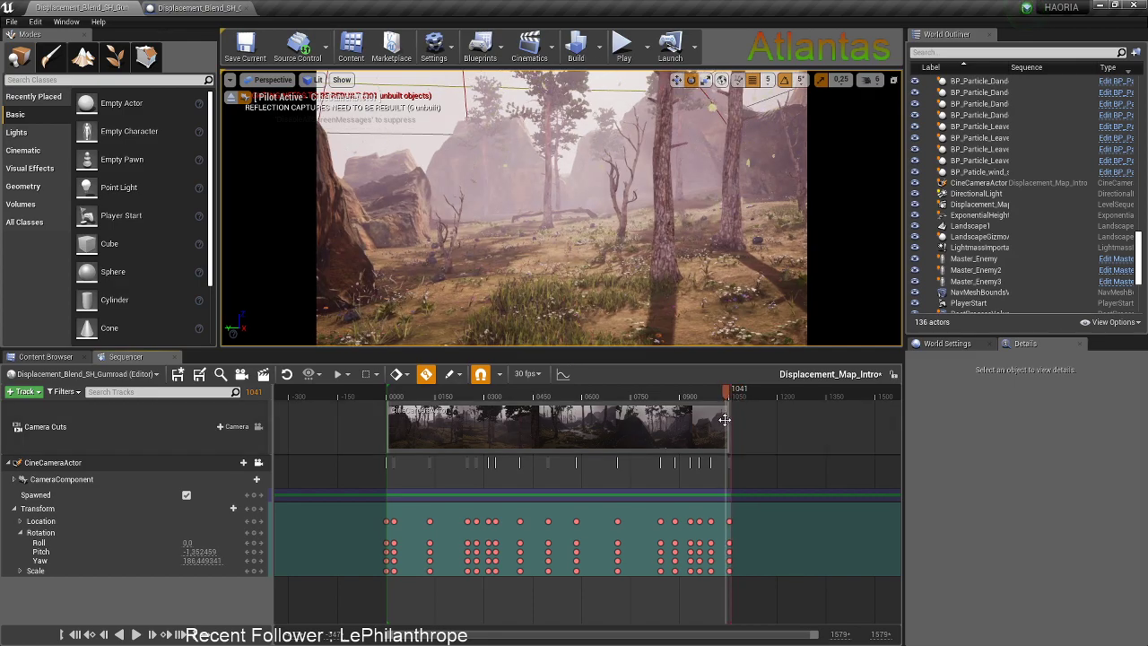
{"action": "left_click_drag", "start_coordinate": [730, 419], "coordinate": [717, 395]}
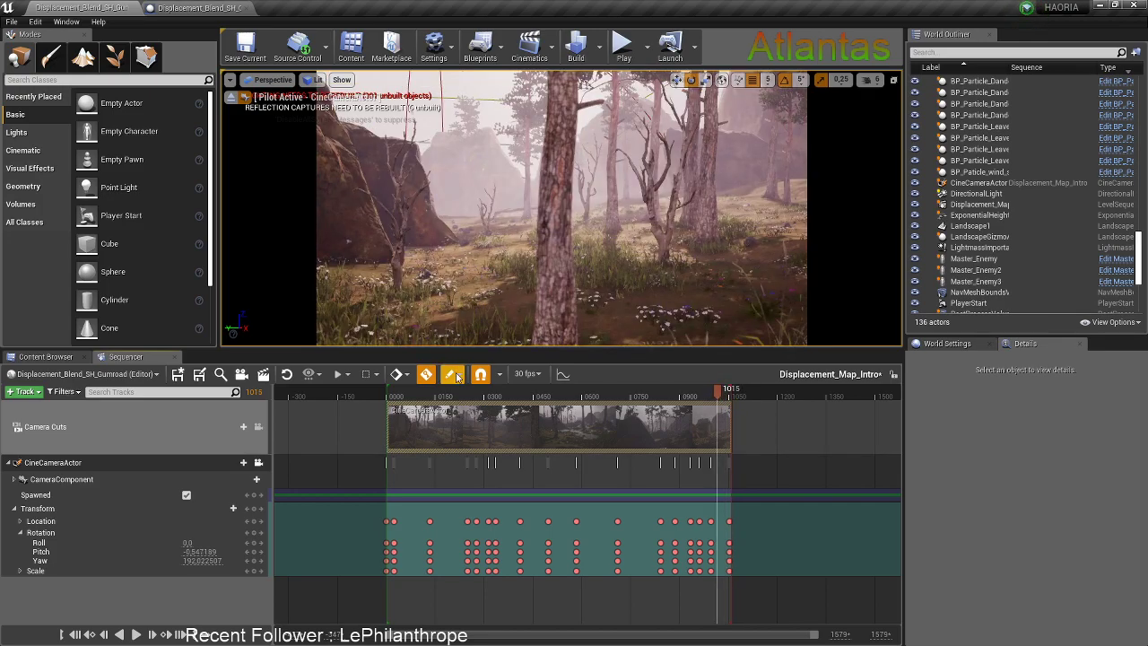
{"action": "left_click", "coordinate": [136, 634]}
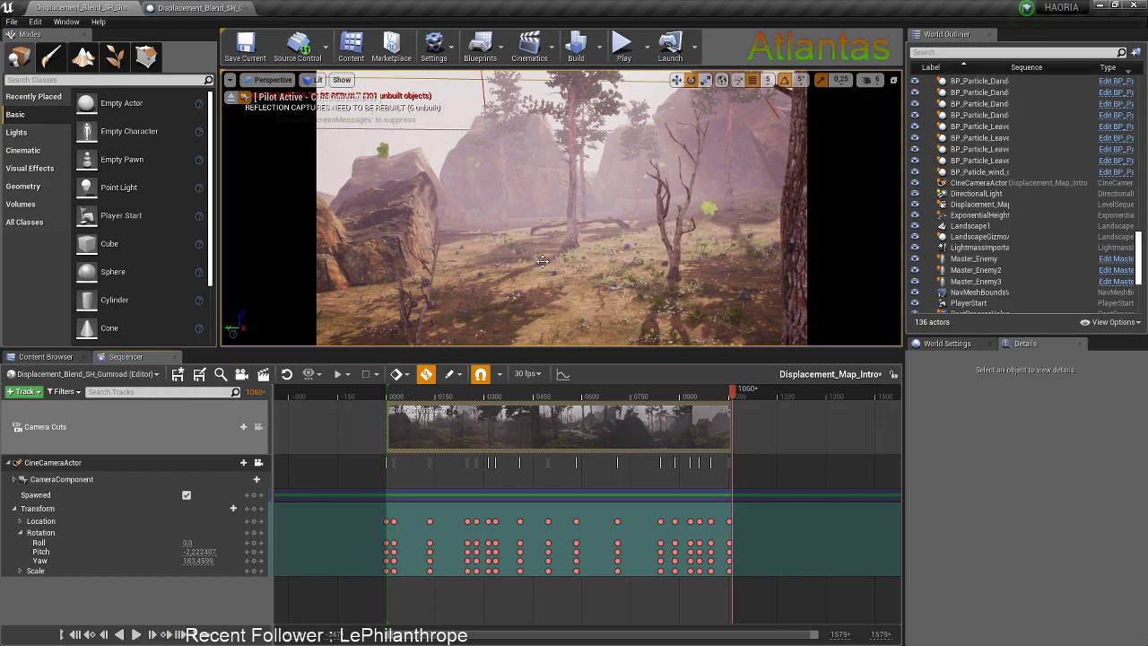
Save all unsaved levels and assets to disk
{"action": "left_click", "coordinate": [11, 22]}
{"action": "left_click", "coordinate": [35, 126]}
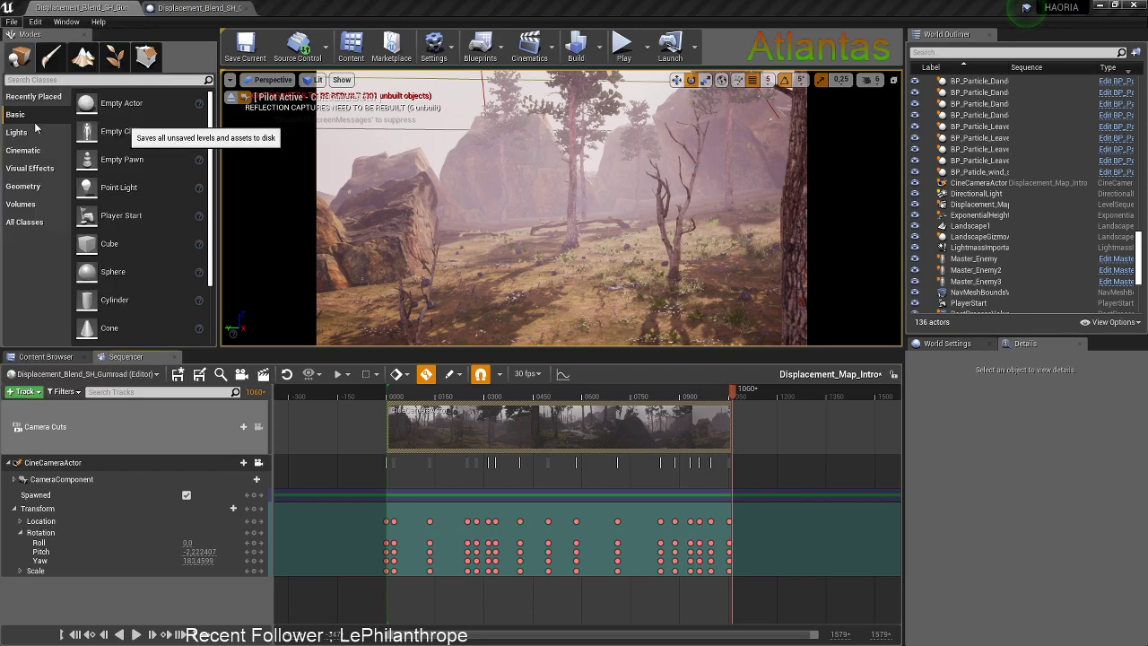
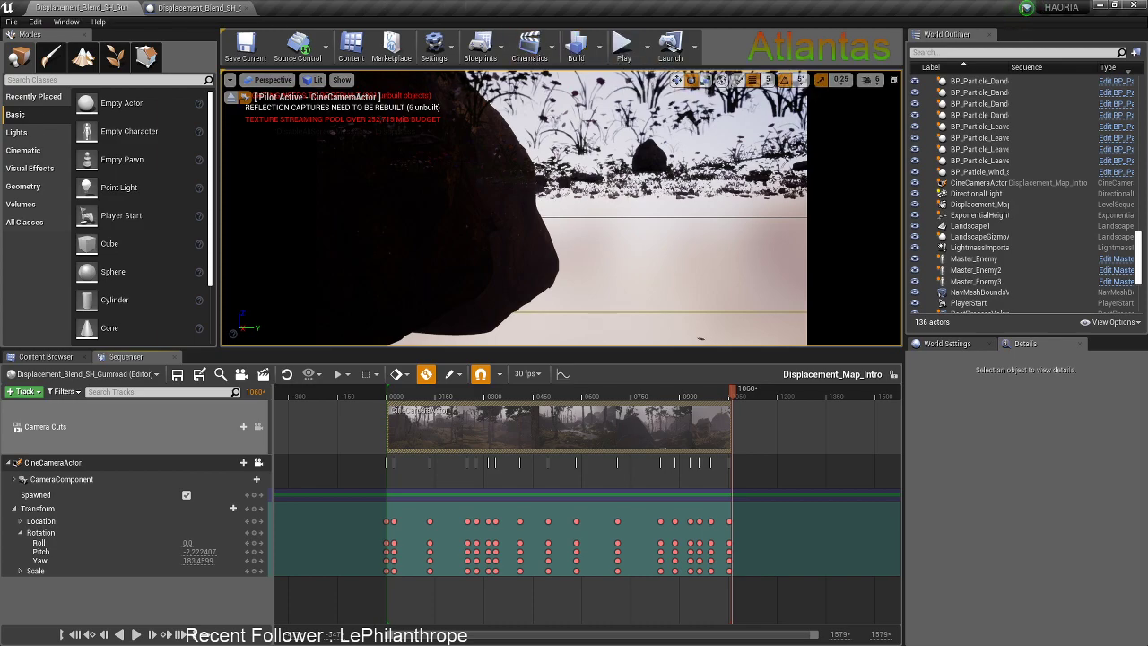
{"action": "left_click", "coordinate": [12, 20]}
{"action": "left_click", "coordinate": [411, 6]}
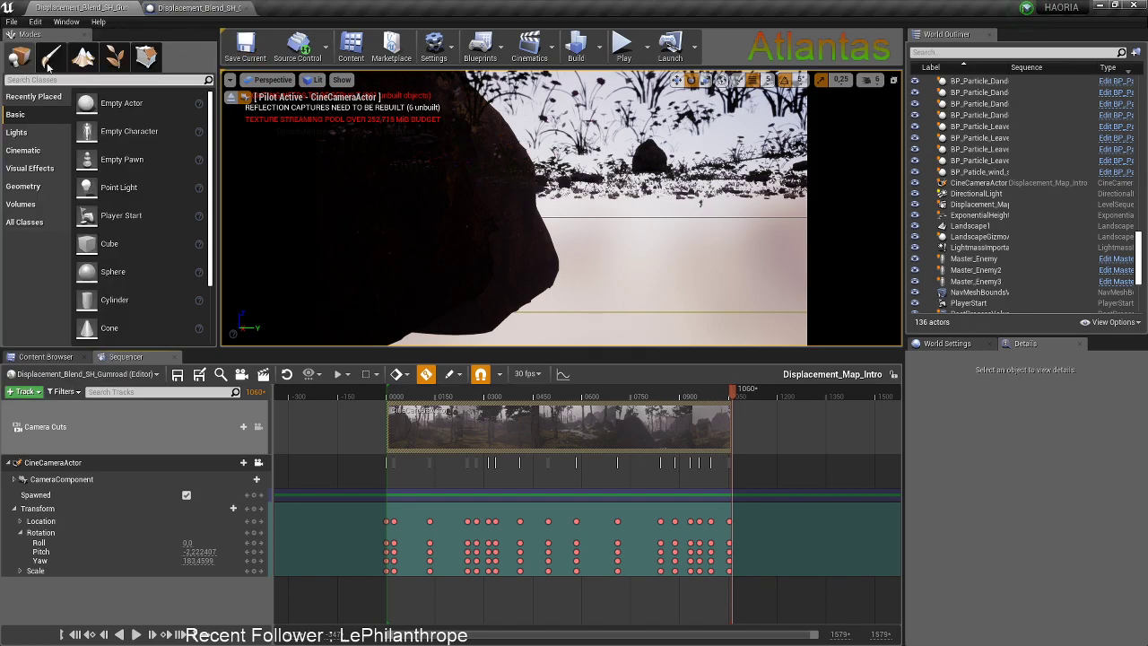
Bring up the Content Browser in place of Sequencer and enlarge the viewport's height
{"action": "right_click_drag", "start_coordinate": [574, 198], "coordinate": [341, 233]}
{"action": "key", "text": "w"}
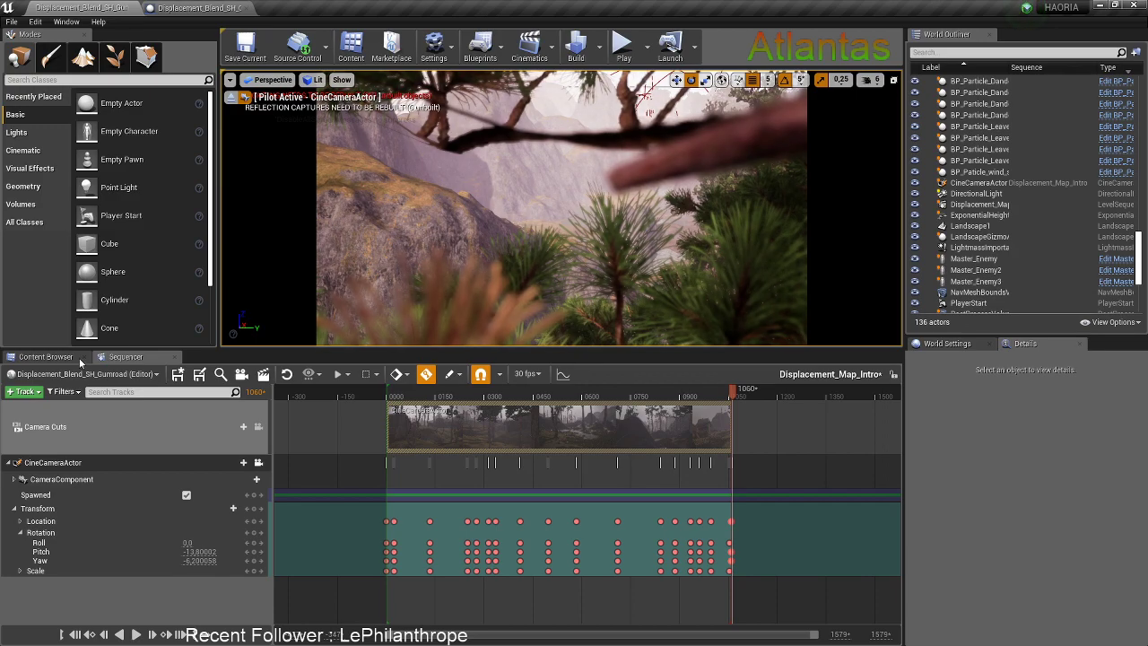
{"action": "left_click", "coordinate": [46, 356]}
{"action": "key", "text": "w"}
{"action": "right_click_drag", "start_coordinate": [411, 224], "coordinate": [381, 190]}
{"action": "left_click", "coordinate": [483, 148]}
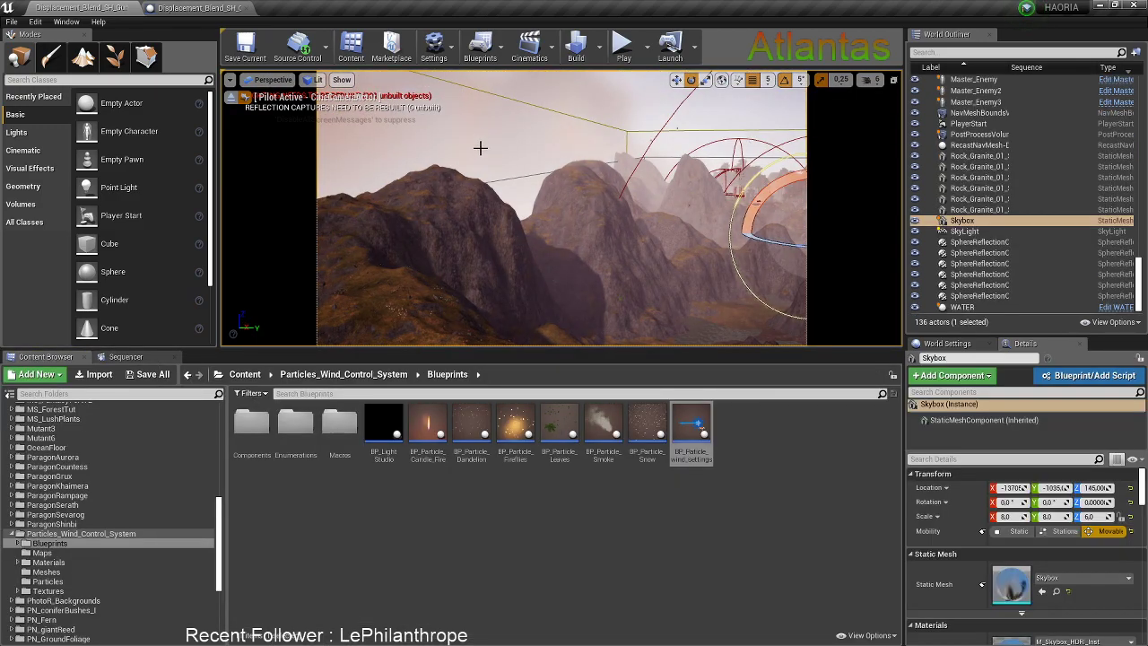
{"action": "key", "text": "Escape"}
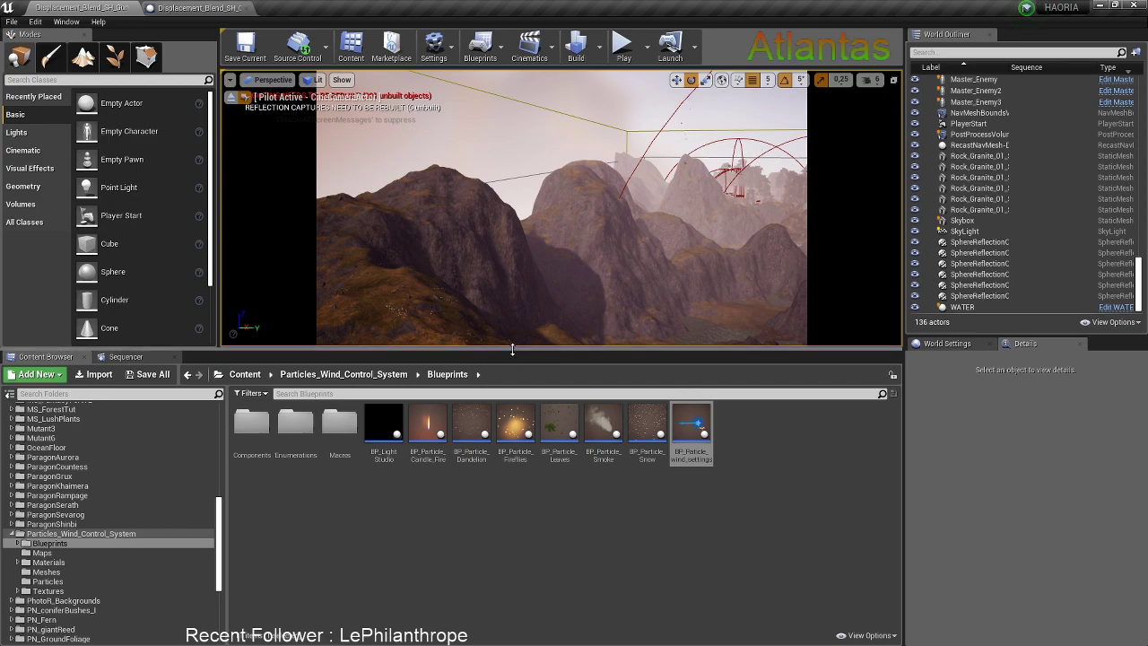
{"action": "left_click_drag", "start_coordinate": [511, 349], "coordinate": [513, 457]}
Search the placeable actors for "ambi" and place an Ambient Sound actor in the level
{"action": "left_click", "coordinate": [956, 167]}
{"action": "left_click", "coordinate": [449, 153]}
{"action": "right_click_drag", "start_coordinate": [448, 153], "coordinate": [525, 269]}
{"action": "left_click", "coordinate": [184, 79]}
{"action": "type", "text": "ambi"}
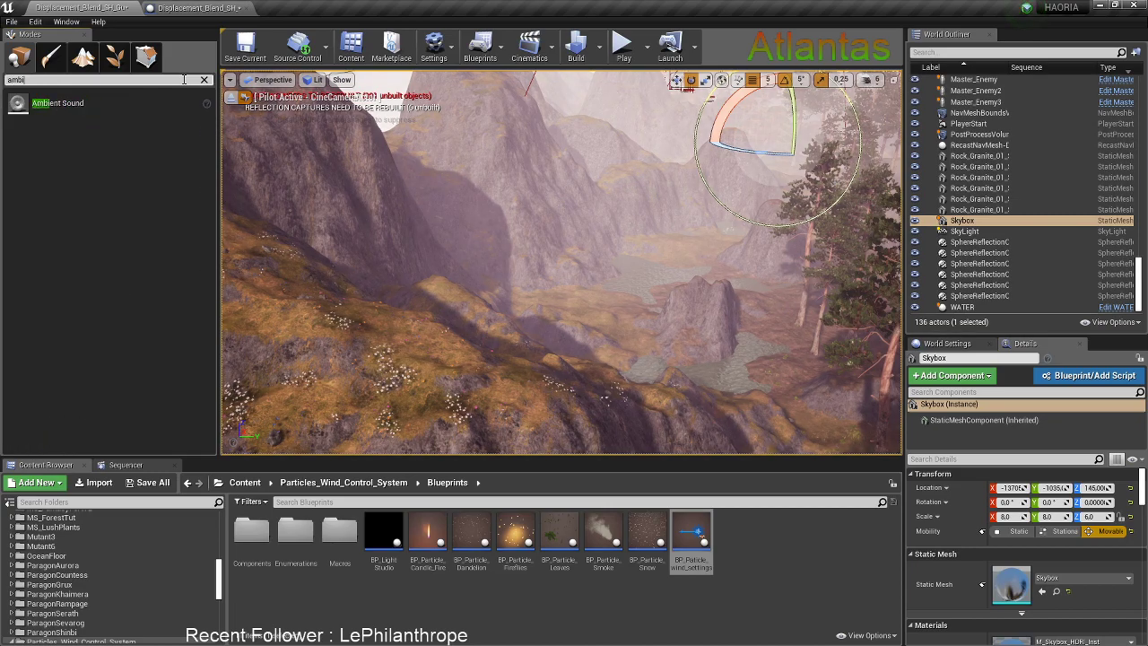
{"action": "left_click_drag", "start_coordinate": [58, 102], "coordinate": [553, 289]}
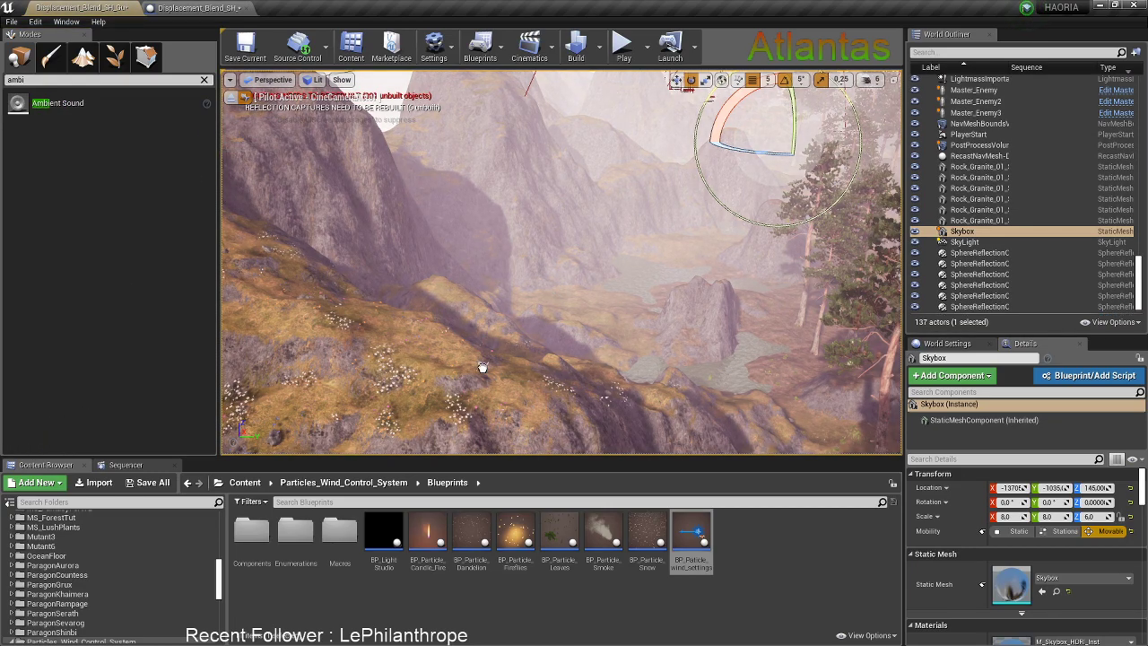
{"action": "left_click_drag", "start_coordinate": [490, 364], "coordinate": [492, 363]}
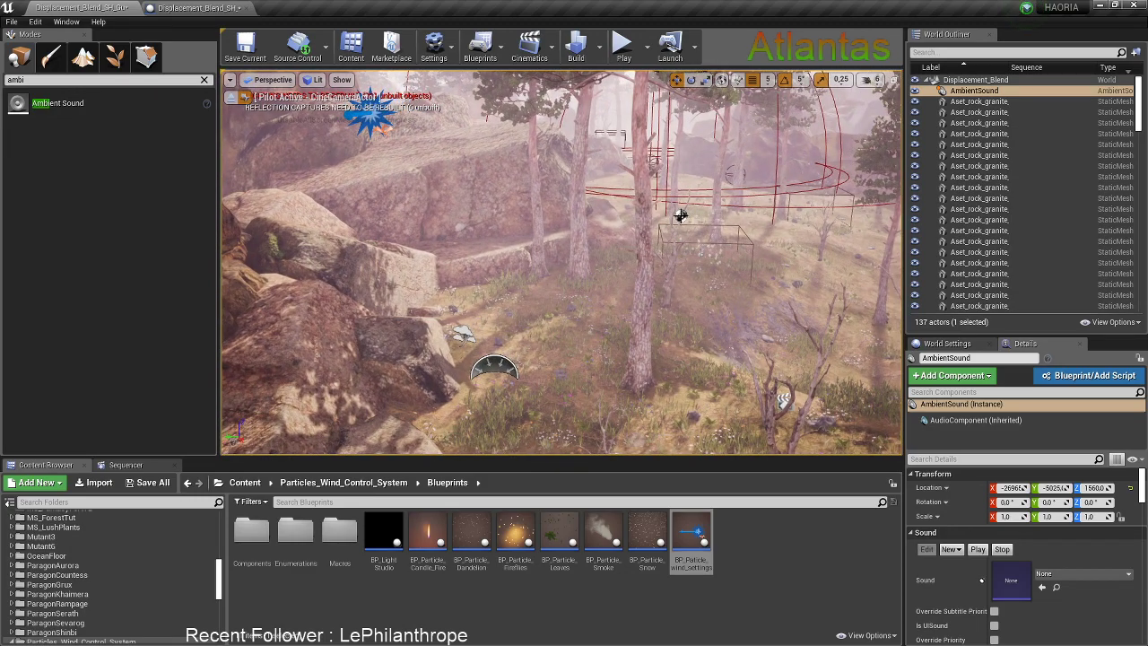
Give the Ambient Sound actor the location of the sphere reflection capture and shift it a short distance away
{"action": "left_click", "coordinate": [681, 217]}
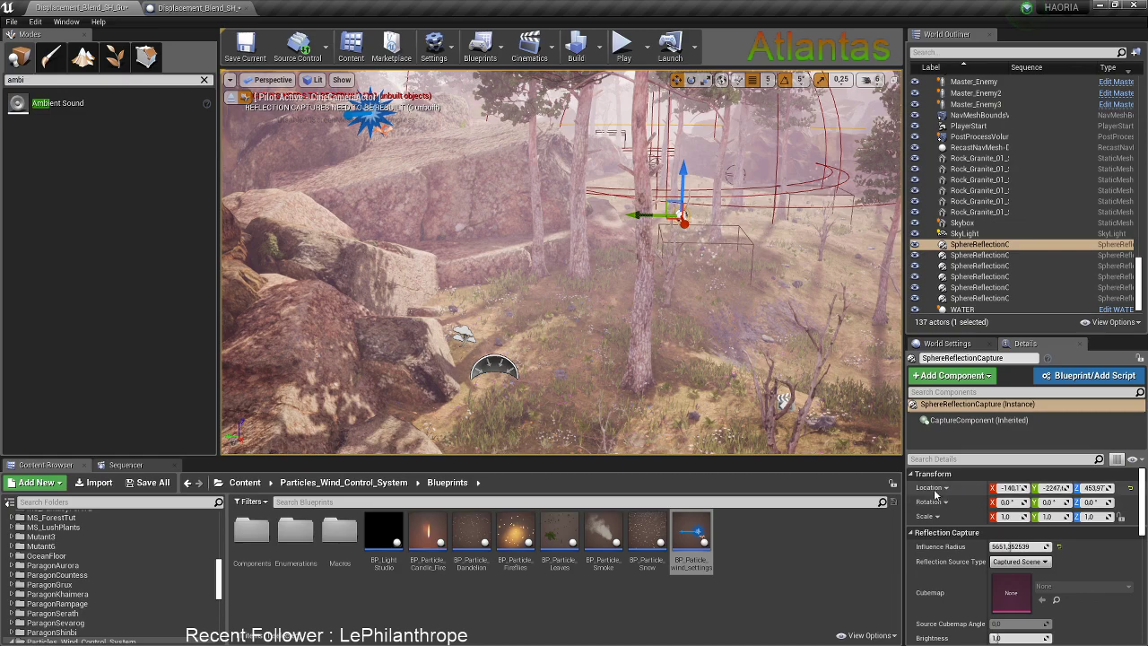
{"action": "left_click", "coordinate": [984, 54]}
{"action": "type", "text": "am"}
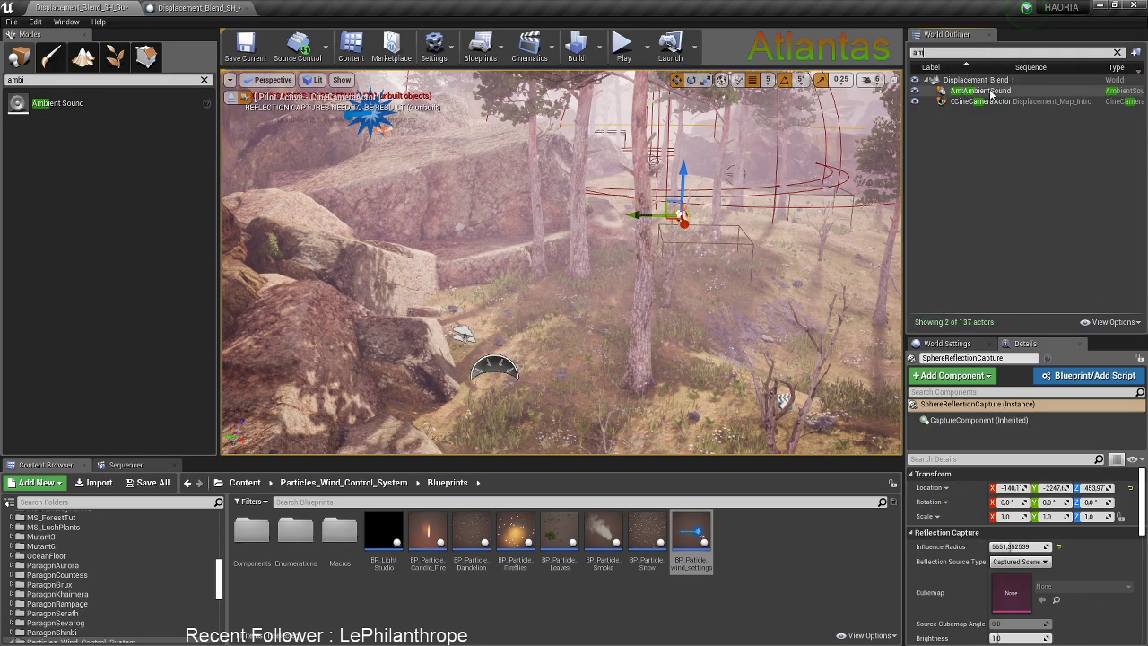
{"action": "left_click", "coordinate": [980, 90]}
{"action": "right_click", "coordinate": [935, 486]}
{"action": "left_click", "coordinate": [960, 503]}
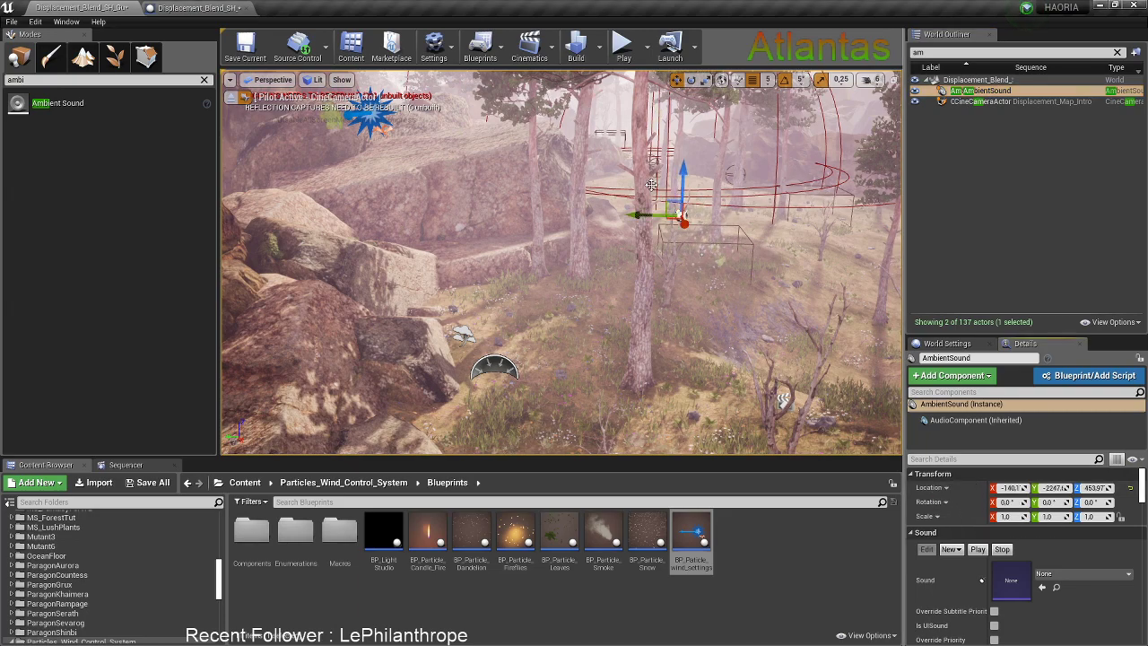
{"action": "left_click_drag", "start_coordinate": [638, 217], "coordinate": [601, 252]}
Open the ThirdPersonBP/Blueprints/SOUND/AMBIENCE folder and enlarge the Content Browser
{"action": "left_click", "coordinate": [245, 482]}
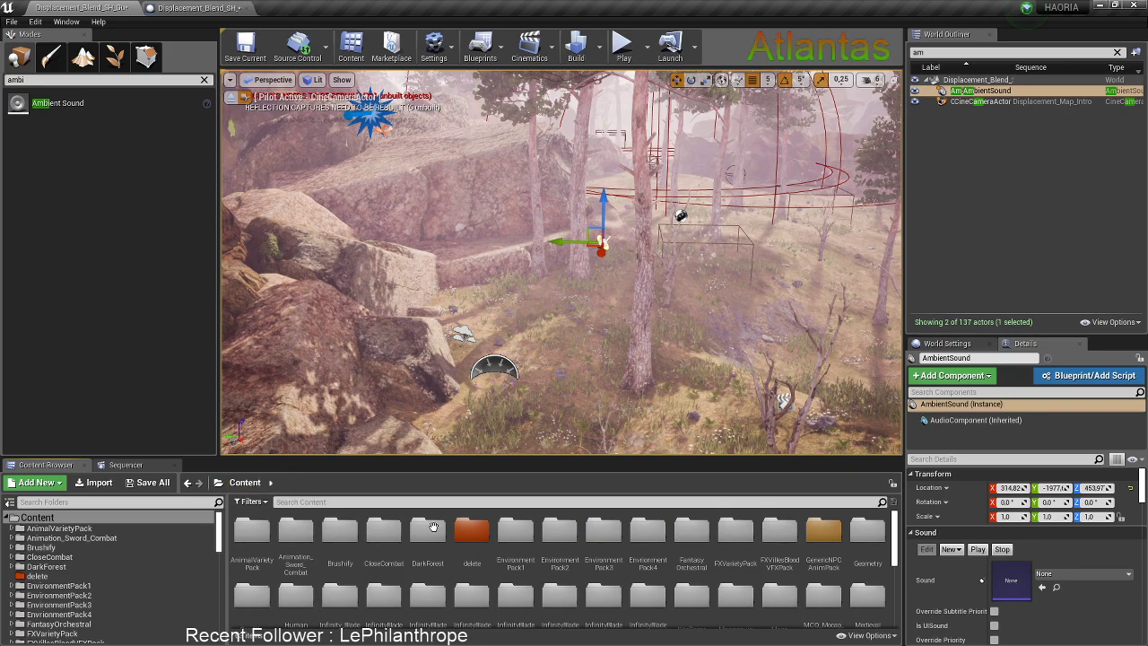
{"action": "scroll", "coordinate": [644, 582], "scroll_direction": "down", "scroll_amount": 3}
{"action": "double_click", "coordinate": [264, 580]}
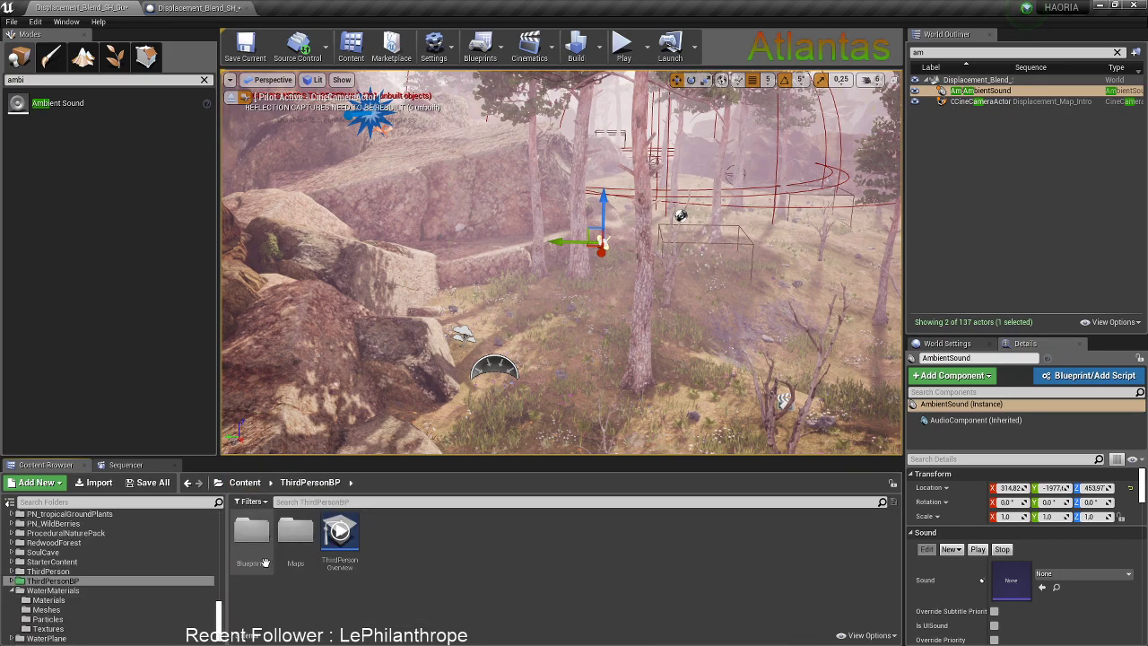
{"action": "double_click", "coordinate": [265, 563]}
{"action": "scroll", "coordinate": [647, 552], "scroll_direction": "down", "scroll_amount": 1}
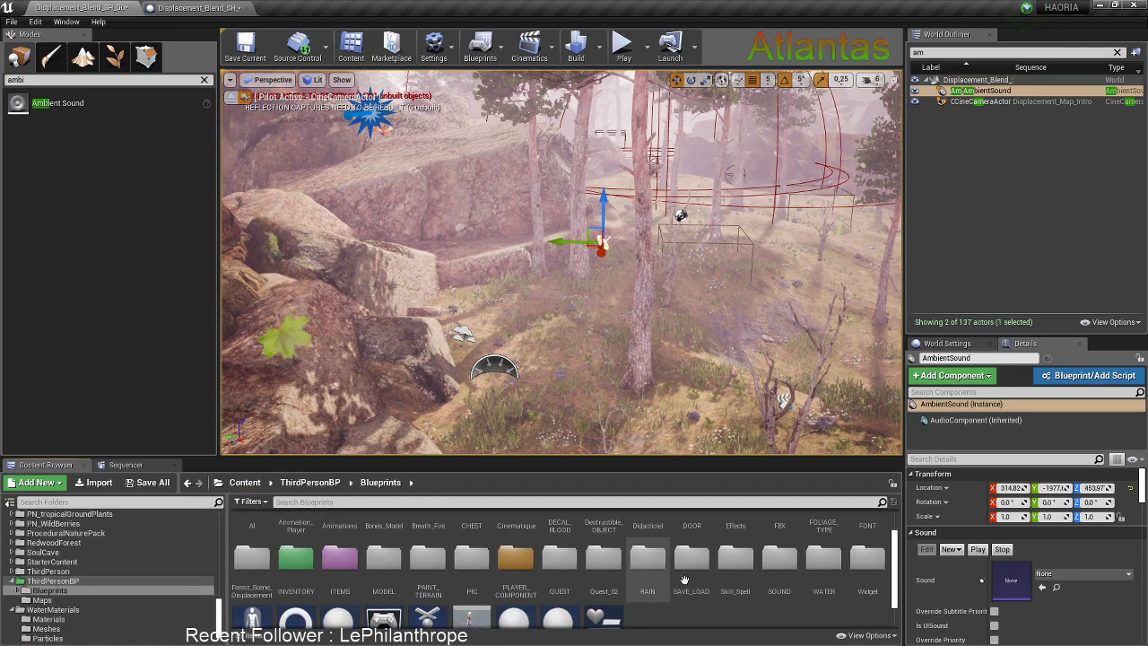
{"action": "scroll", "coordinate": [641, 566], "scroll_direction": "down", "scroll_amount": 1}
{"action": "scroll", "coordinate": [430, 569], "scroll_direction": "up", "scroll_amount": 1}
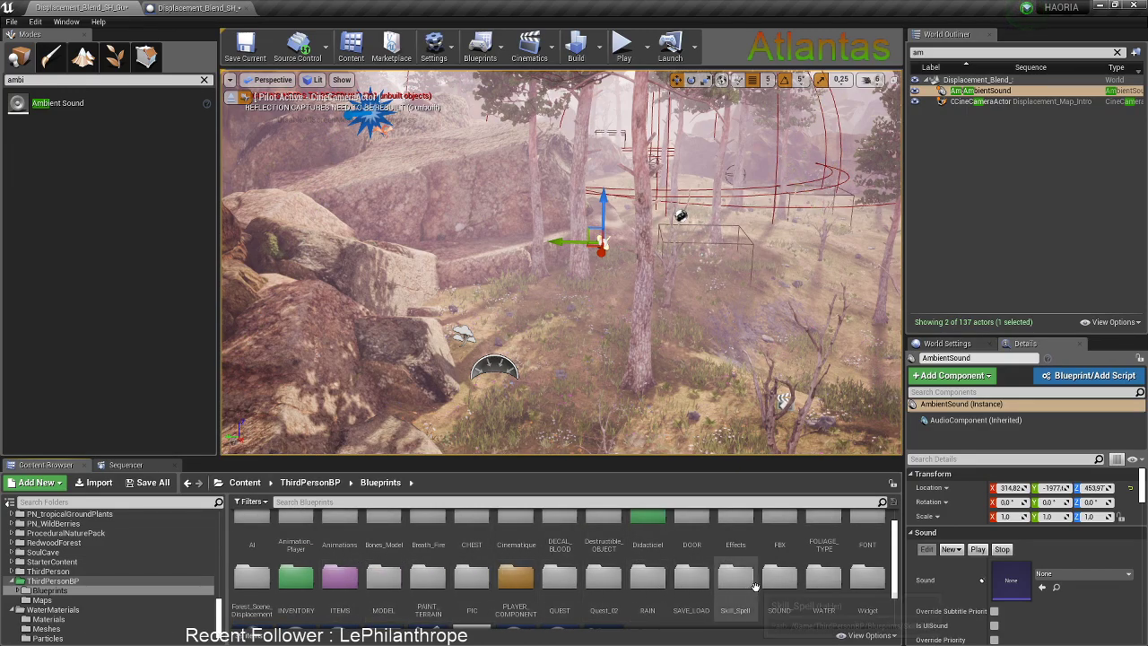
{"action": "left_click_drag", "start_coordinate": [525, 457], "coordinate": [538, 411]}
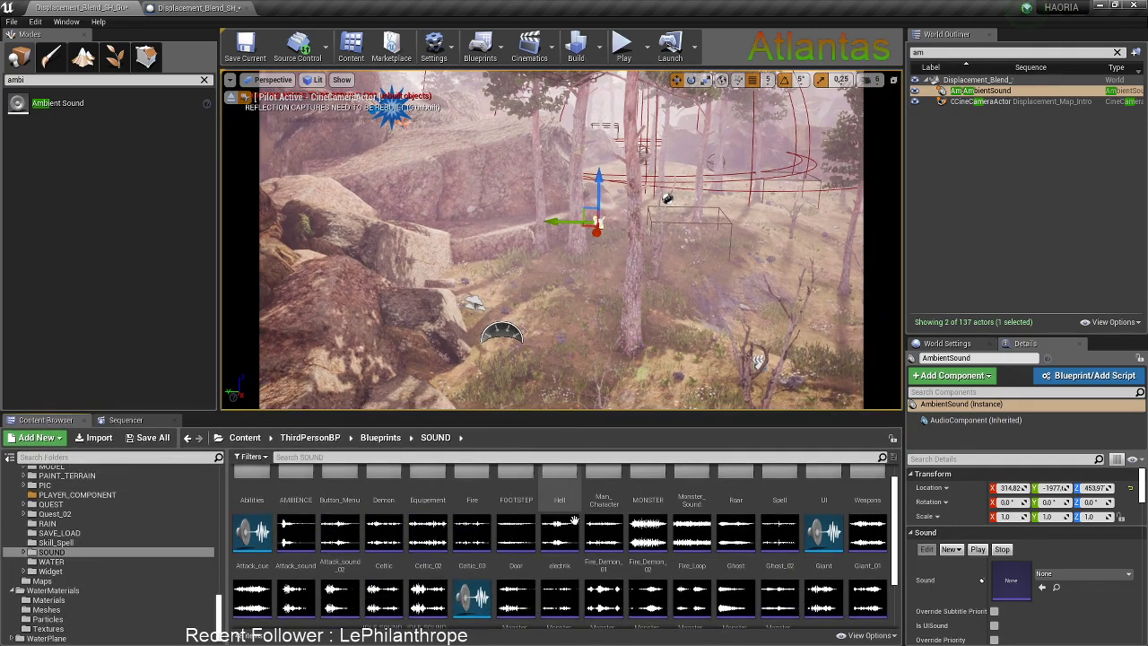
{"action": "double_click", "coordinate": [310, 495]}
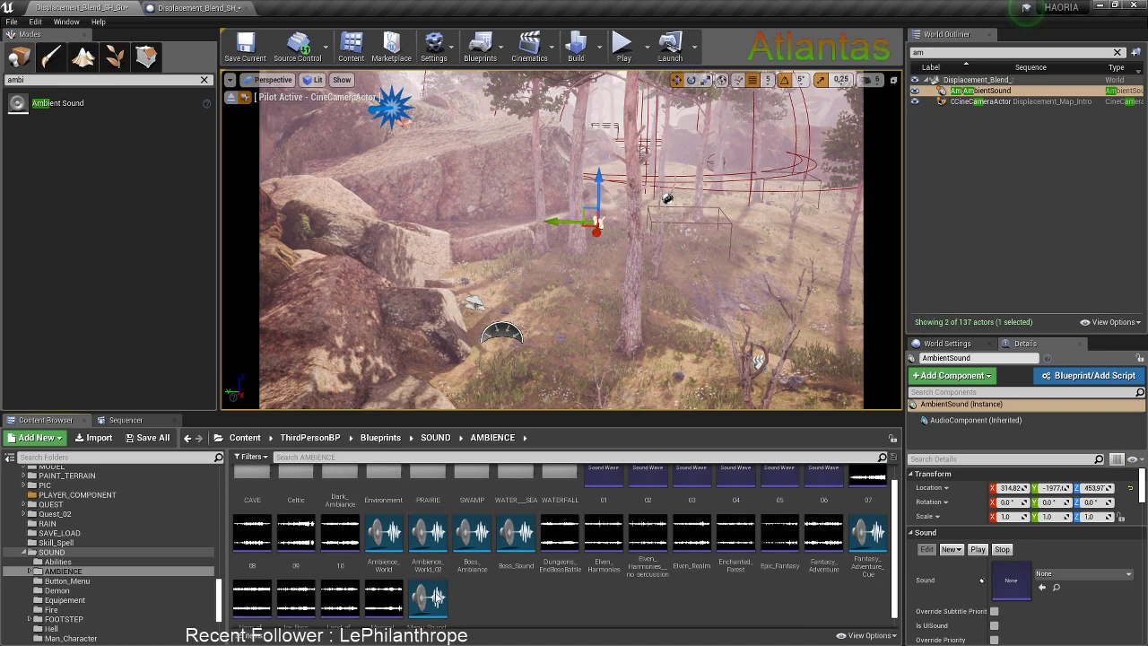
Audition several ambience tracks, including Epic_Fantasy and Enchanted_Forest, and assign Elven_Harmonies__no_percussion_ to the Ambient Sound actor
{"action": "scroll", "coordinate": [475, 590], "scroll_direction": "down", "scroll_amount": 1}
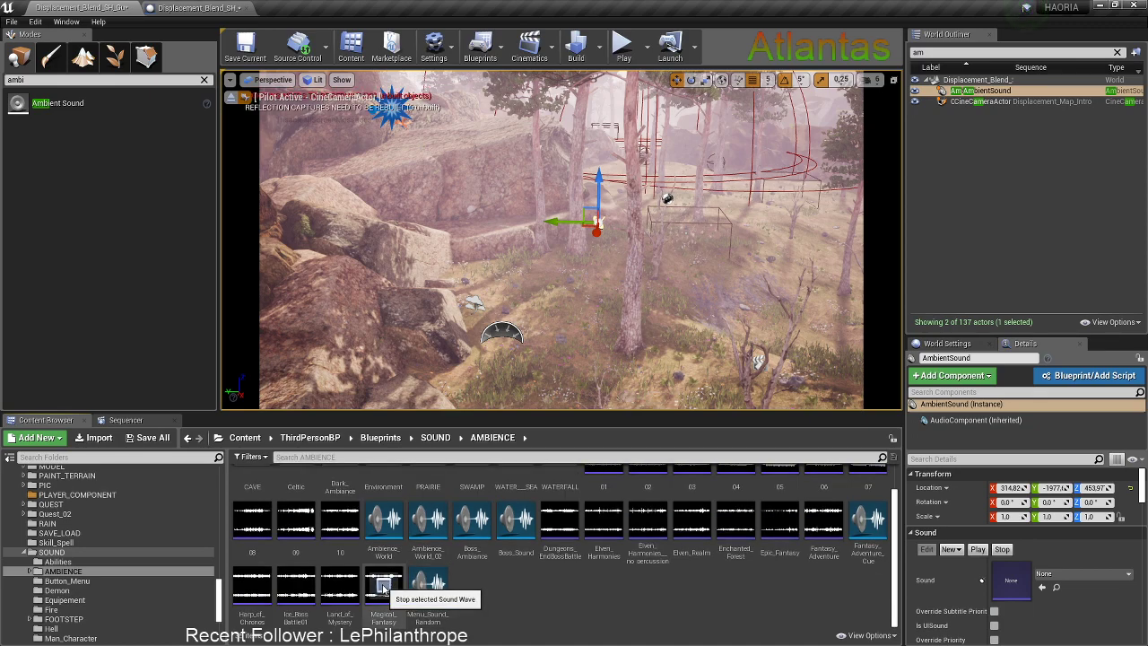
{"action": "left_click", "coordinate": [383, 586]}
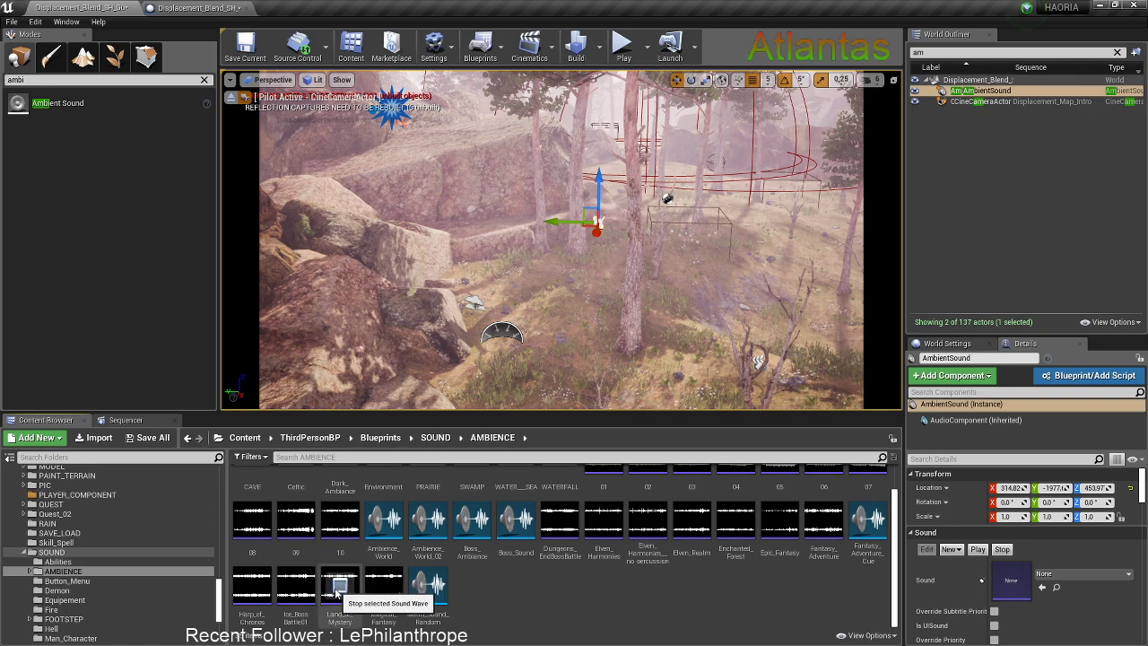
{"action": "left_click", "coordinate": [294, 588]}
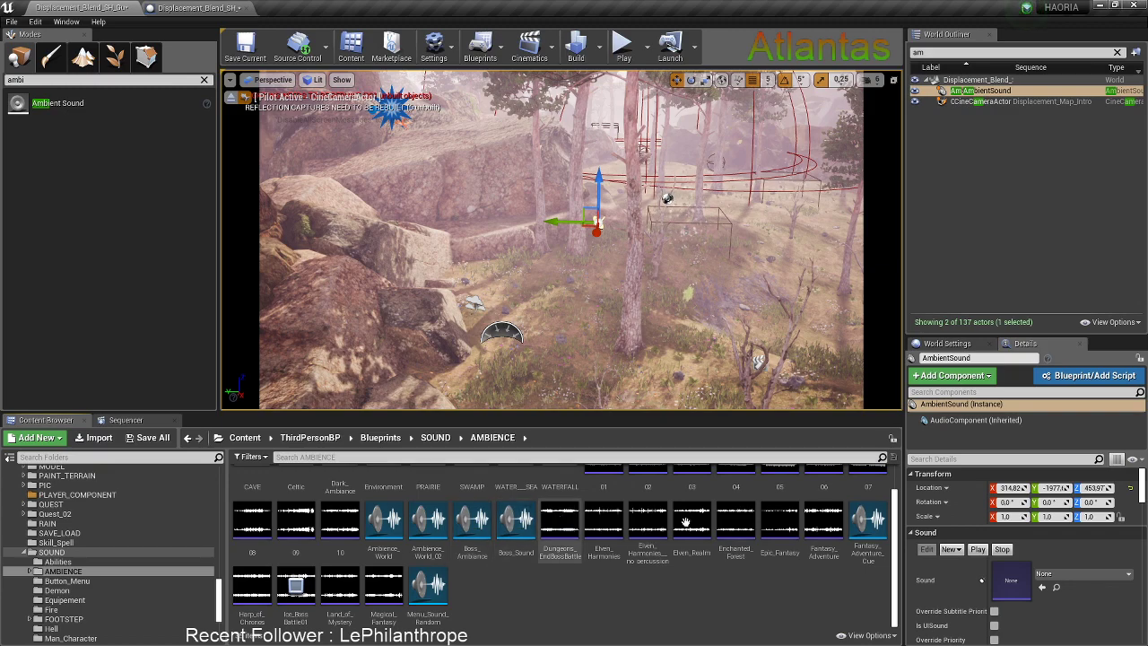
{"action": "left_click", "coordinate": [777, 520]}
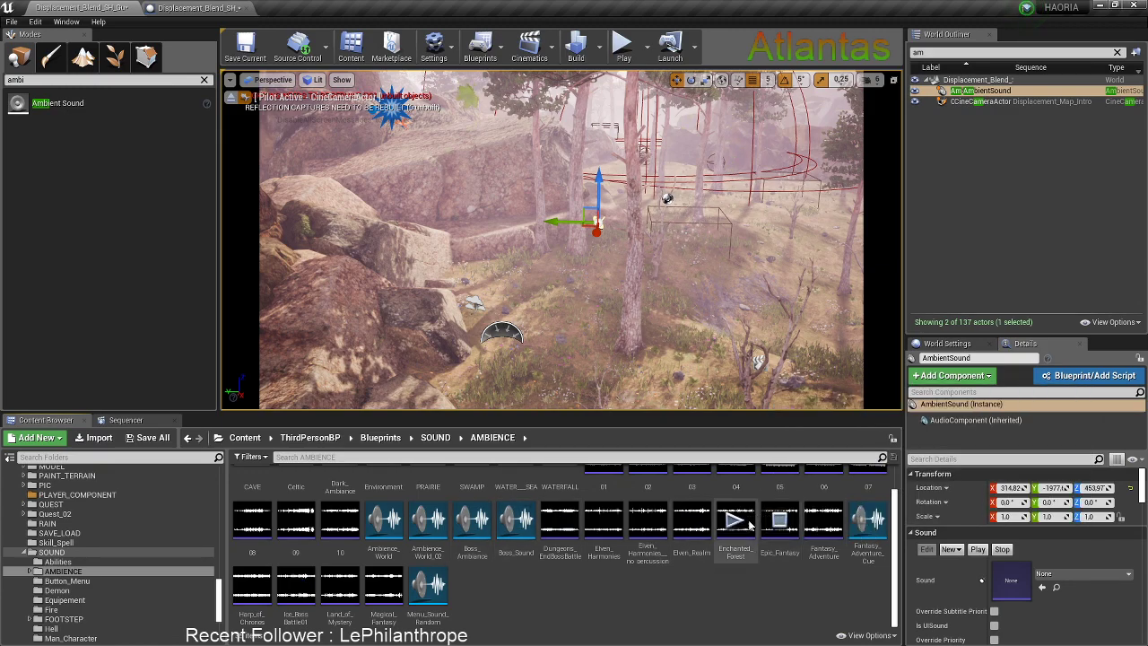
{"action": "left_click", "coordinate": [733, 520]}
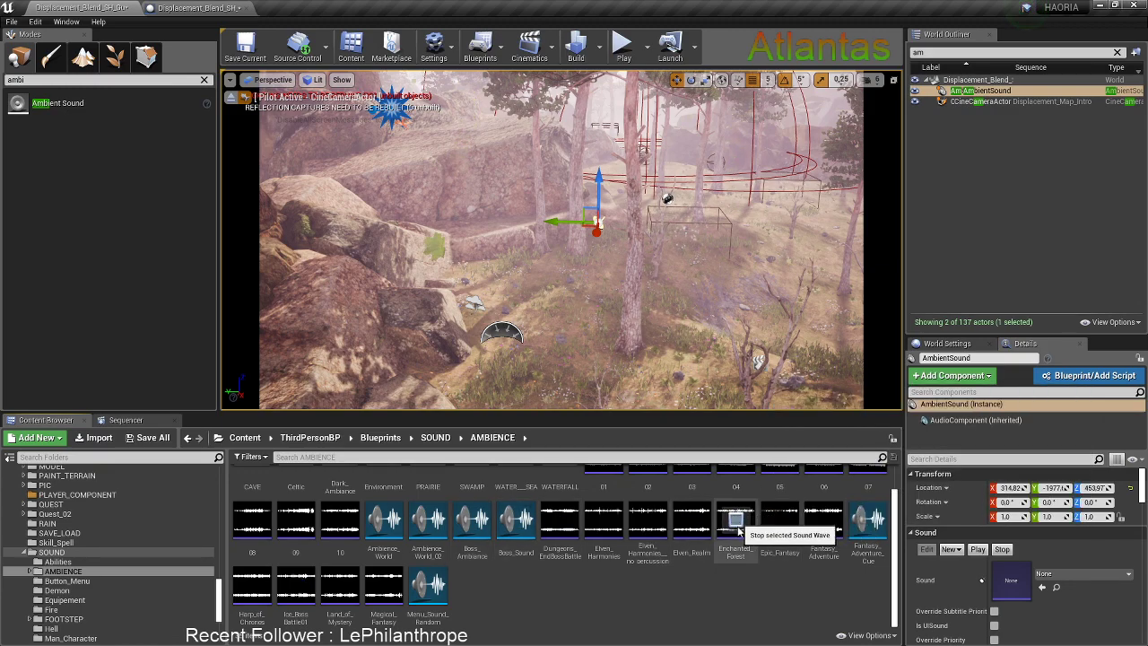
{"action": "left_click", "coordinate": [689, 520]}
{"action": "left_click", "coordinate": [647, 522]}
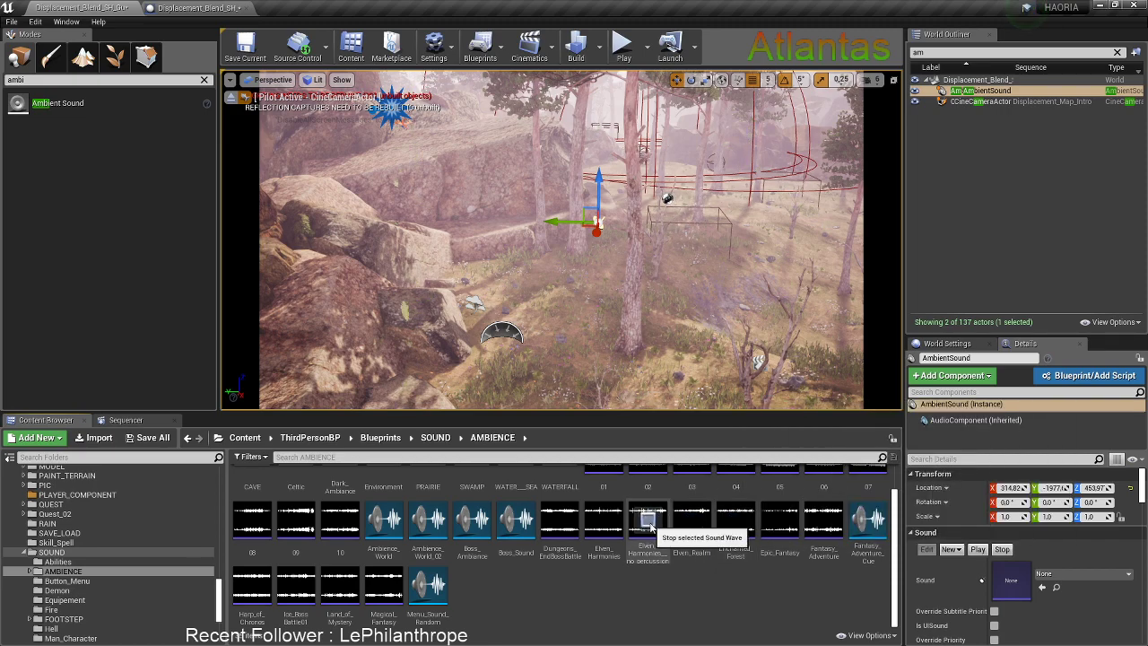
{"action": "left_click", "coordinate": [649, 538]}
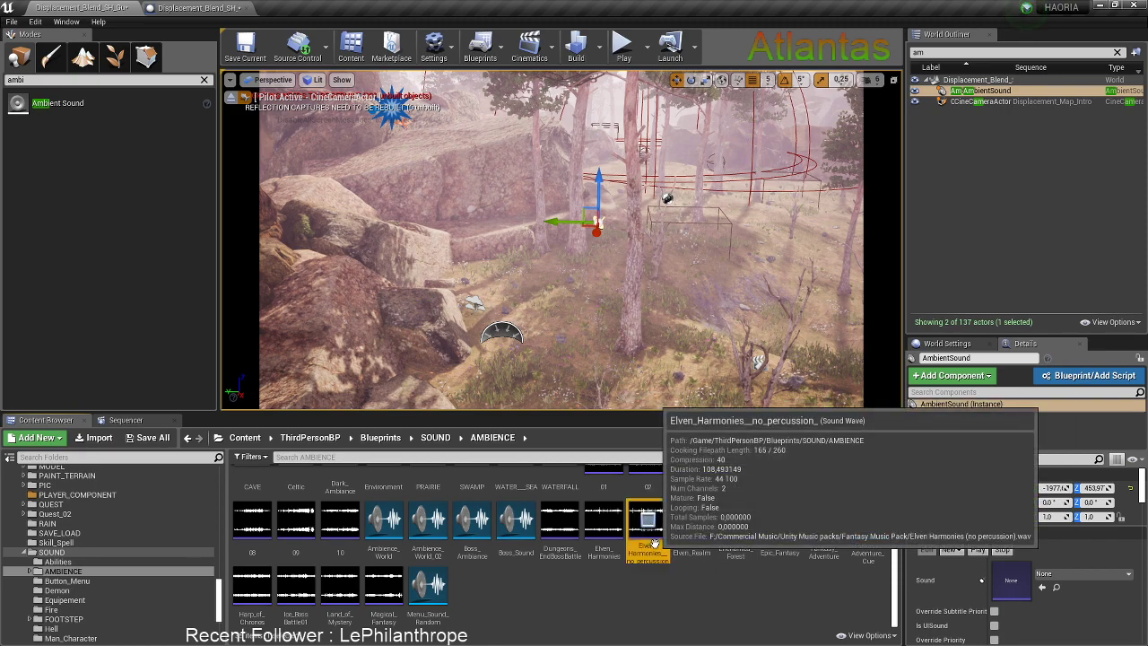
{"action": "left_click", "coordinate": [1041, 587]}
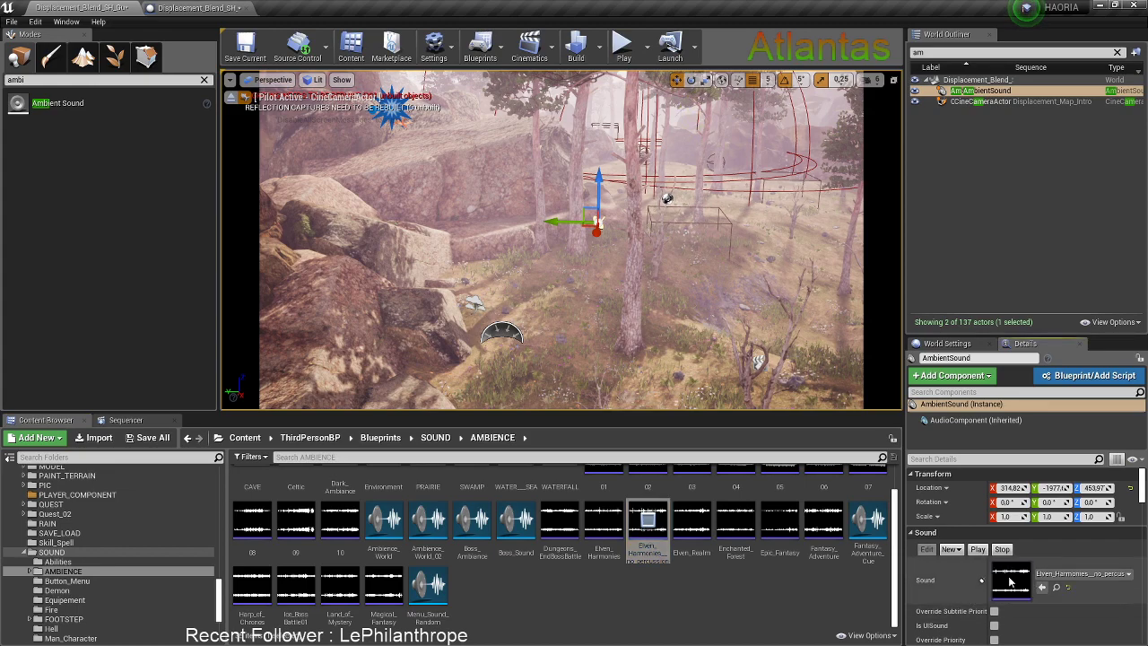
Preview the sound cues and assign Ambience_World as the Ambient Sound actor's sound
{"action": "left_click", "coordinate": [857, 520]}
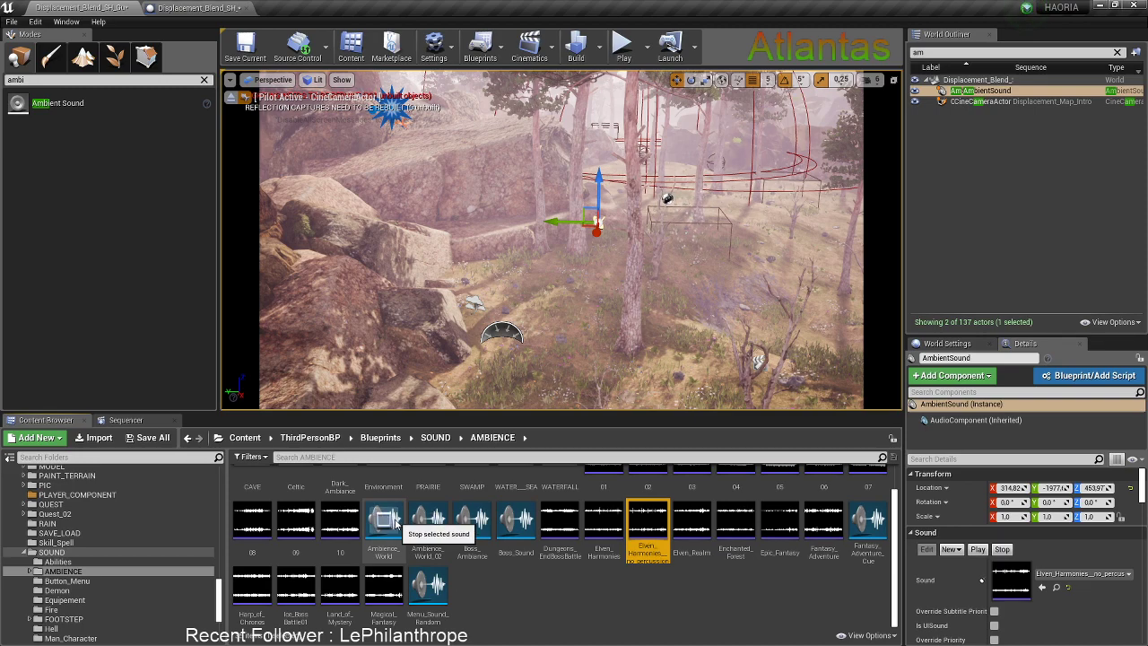
{"action": "left_click", "coordinate": [384, 520]}
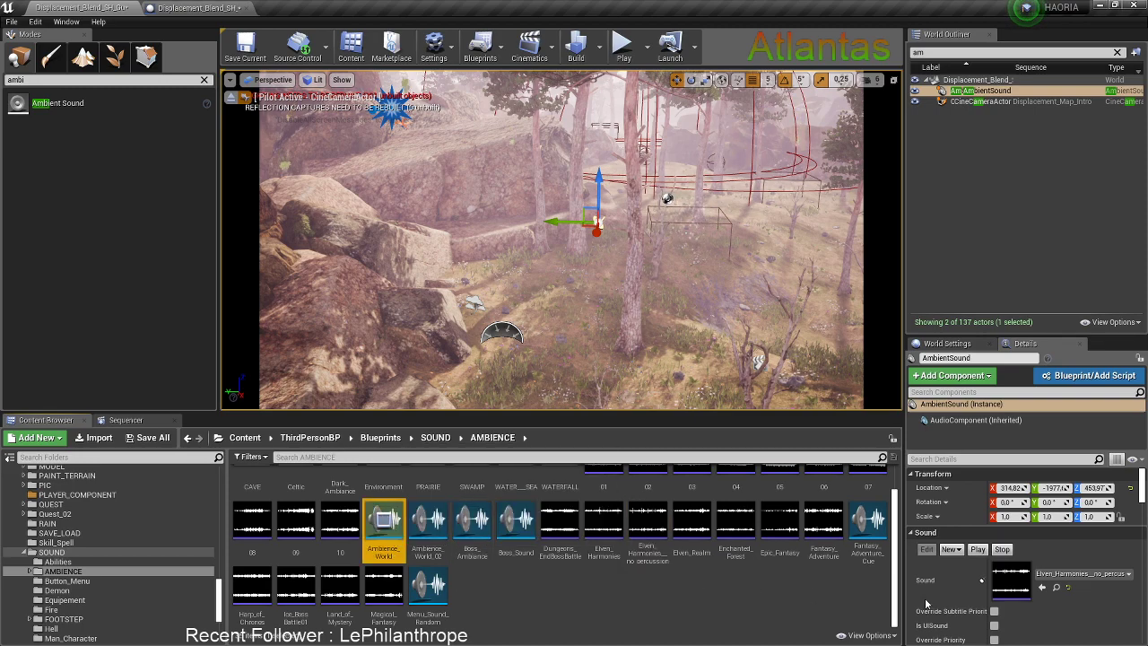
{"action": "left_click", "coordinate": [1042, 587]}
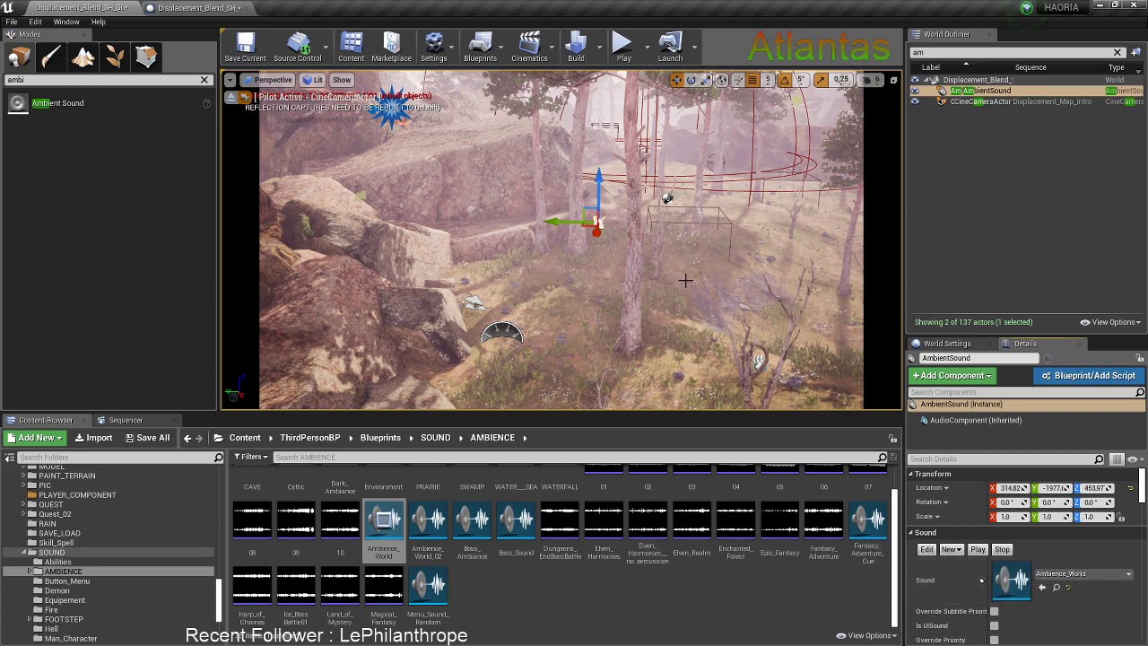
Open the Golem folder under ThirdPersonBP/Blueprints/AI/ENEMY and bring the open forest floor into view
{"action": "right_click_drag", "start_coordinate": [595, 330], "coordinate": [608, 291]}
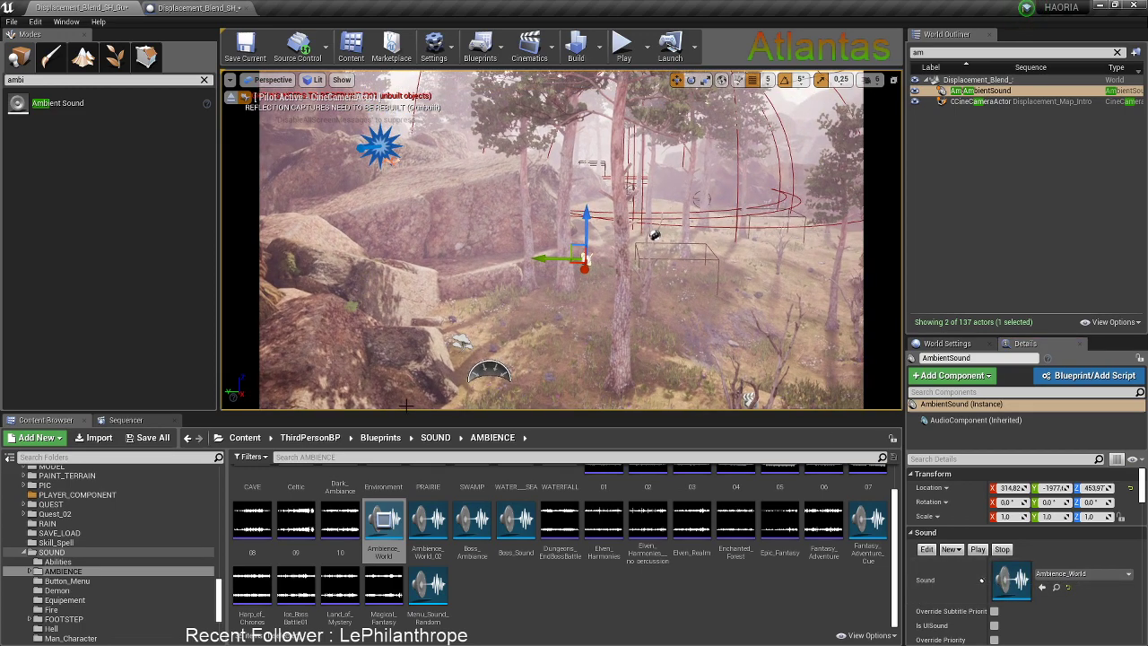
{"action": "left_click", "coordinate": [245, 436]}
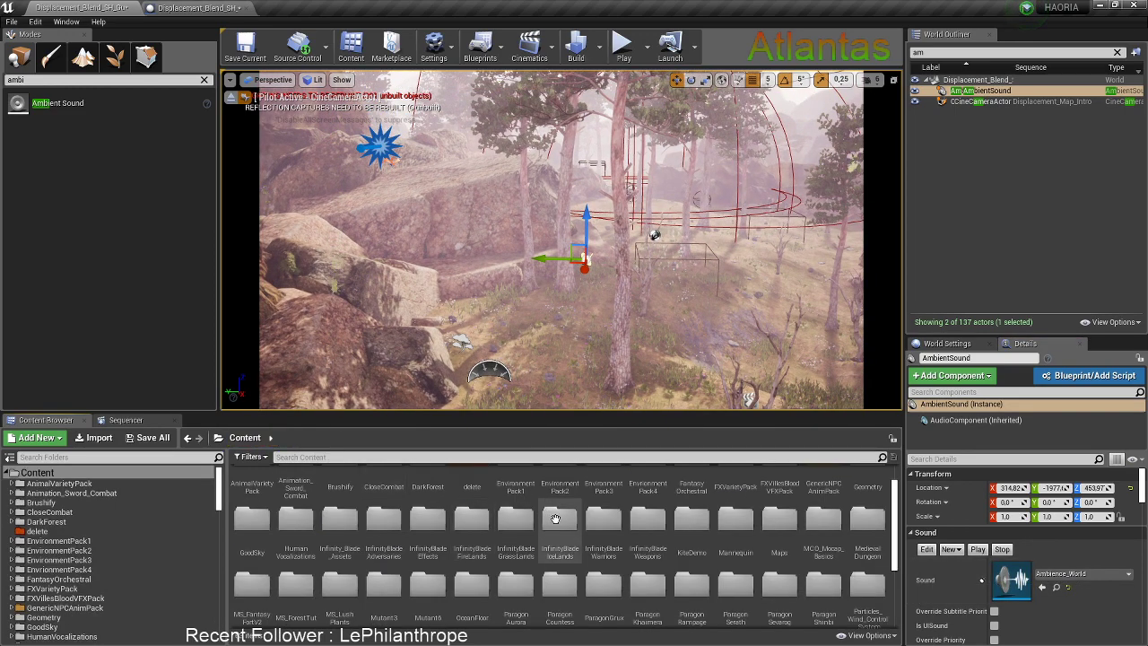
{"action": "scroll", "coordinate": [506, 520], "scroll_direction": "down", "scroll_amount": 5}
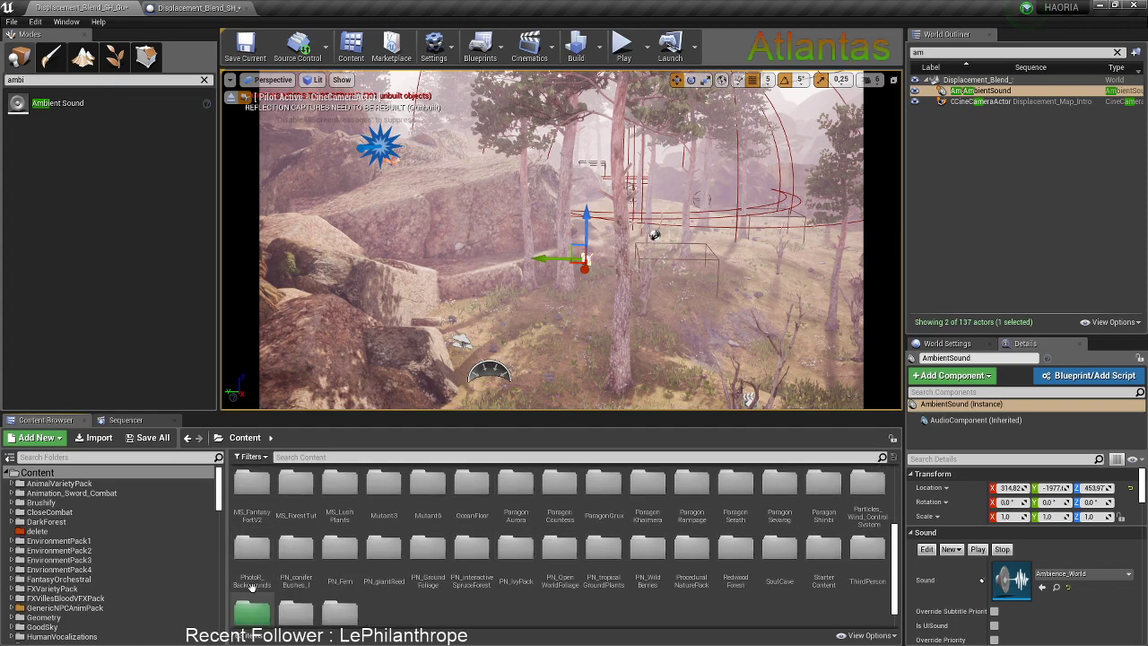
{"action": "double_click", "coordinate": [263, 583]}
{"action": "double_click", "coordinate": [251, 487]}
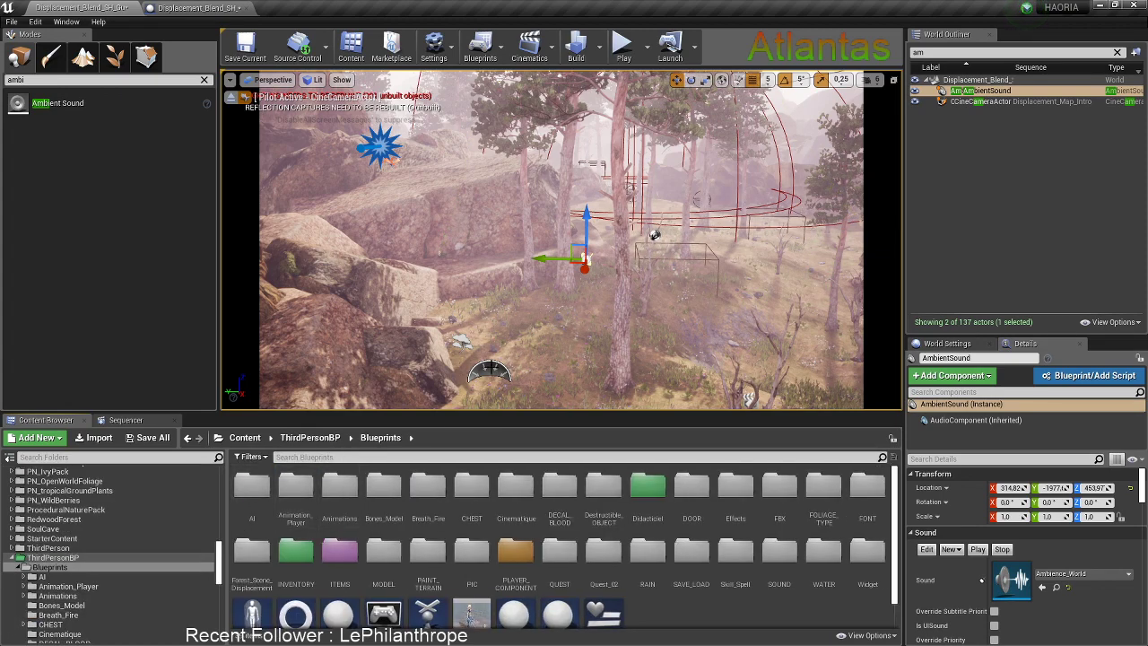
{"action": "double_click", "coordinate": [251, 502]}
{"action": "right_click_drag", "start_coordinate": [550, 346], "coordinate": [475, 363]}
{"action": "key", "text": "w"}
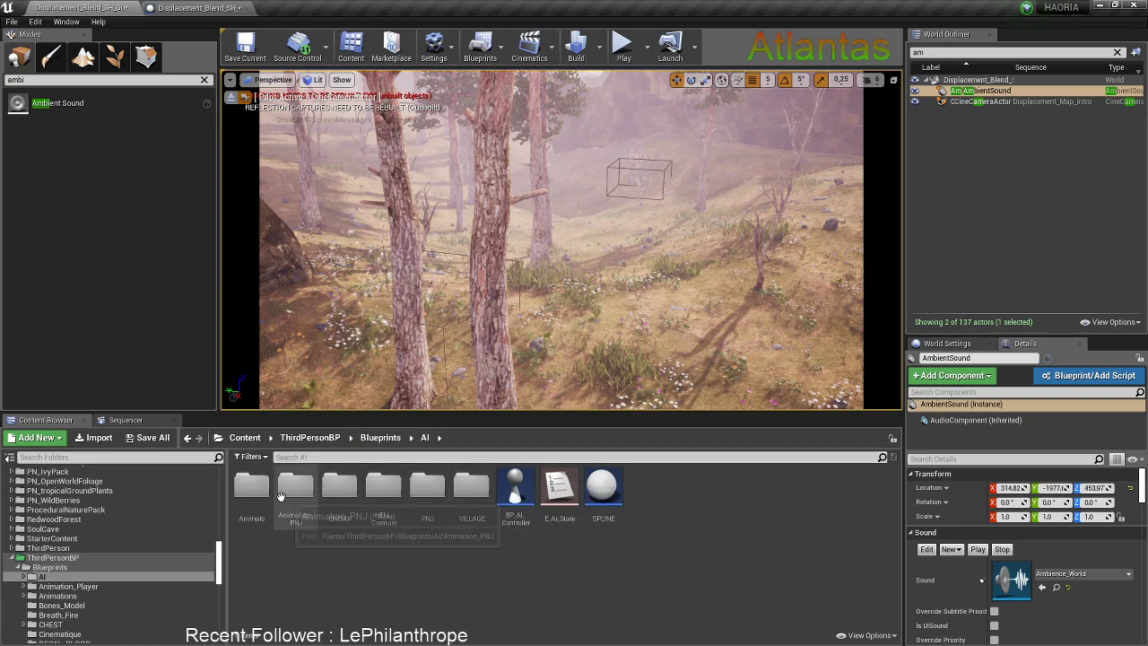
{"action": "double_click", "coordinate": [339, 489]}
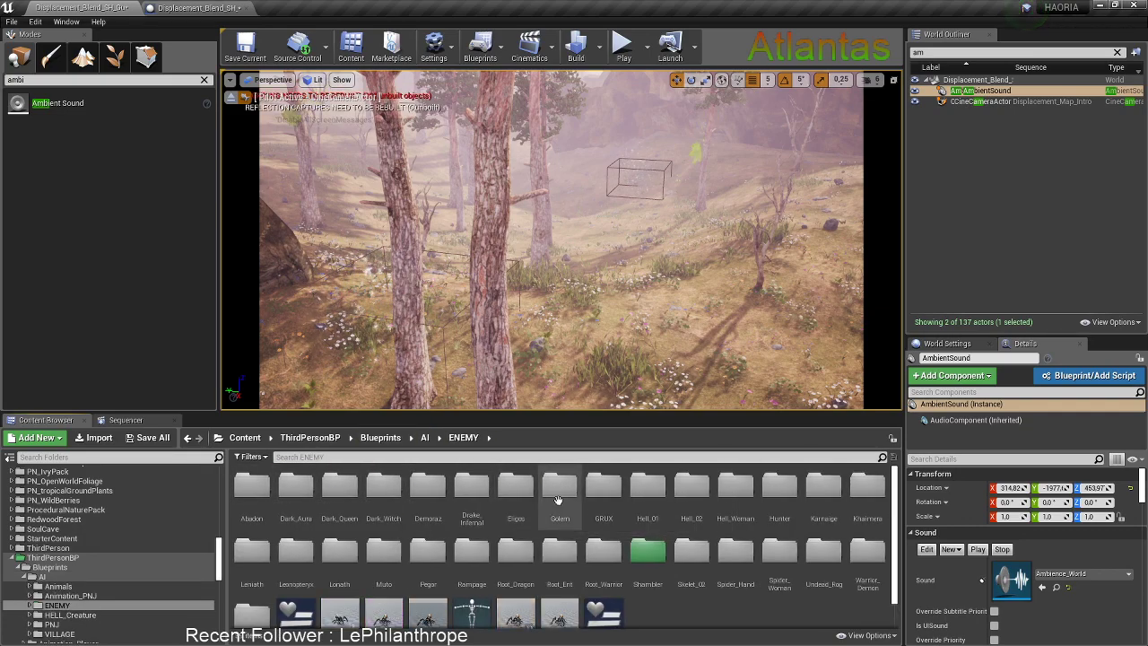
{"action": "double_click", "coordinate": [559, 489]}
Place four BP_Golem enemies at separate spots across the forest floor
{"action": "left_click_drag", "start_coordinate": [351, 496], "coordinate": [584, 331]}
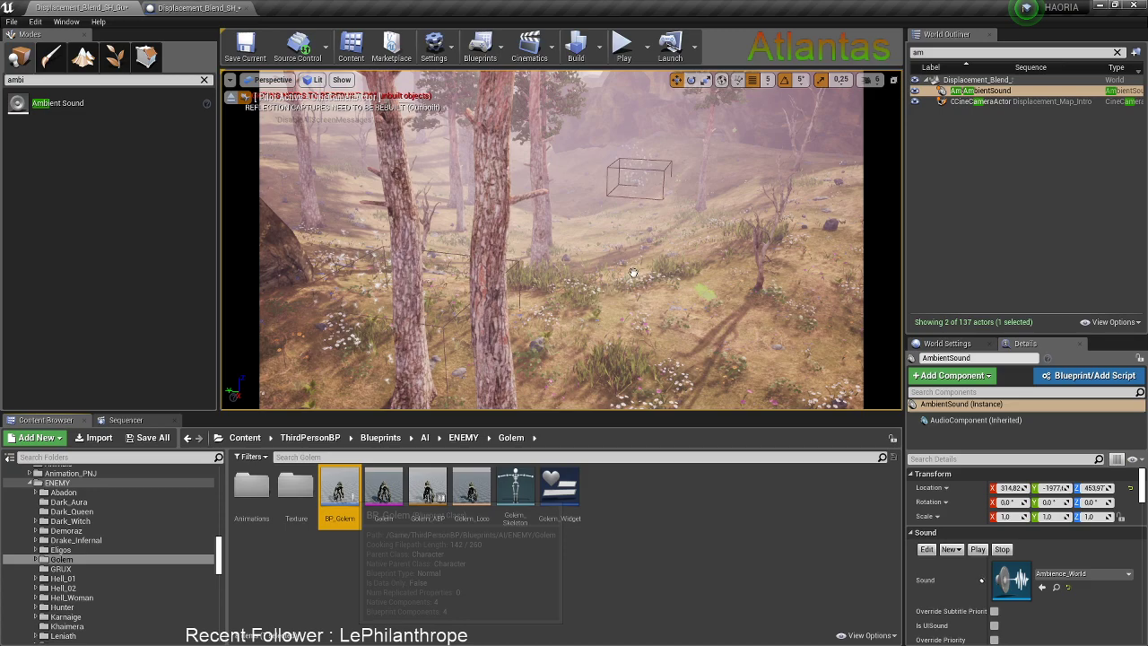
{"action": "left_click_drag", "start_coordinate": [635, 296], "coordinate": [647, 301]}
{"action": "right_click_drag", "start_coordinate": [563, 308], "coordinate": [520, 313]}
{"action": "left_click_drag", "start_coordinate": [339, 488], "coordinate": [531, 357]}
{"action": "left_click_drag", "start_coordinate": [339, 489], "coordinate": [404, 345]}
{"action": "left_click_drag", "start_coordinate": [632, 290], "coordinate": [635, 287]}
{"action": "right_click_drag", "start_coordinate": [635, 287], "coordinate": [856, 309]}
{"action": "right_click_drag", "start_coordinate": [504, 358], "coordinate": [506, 402]}
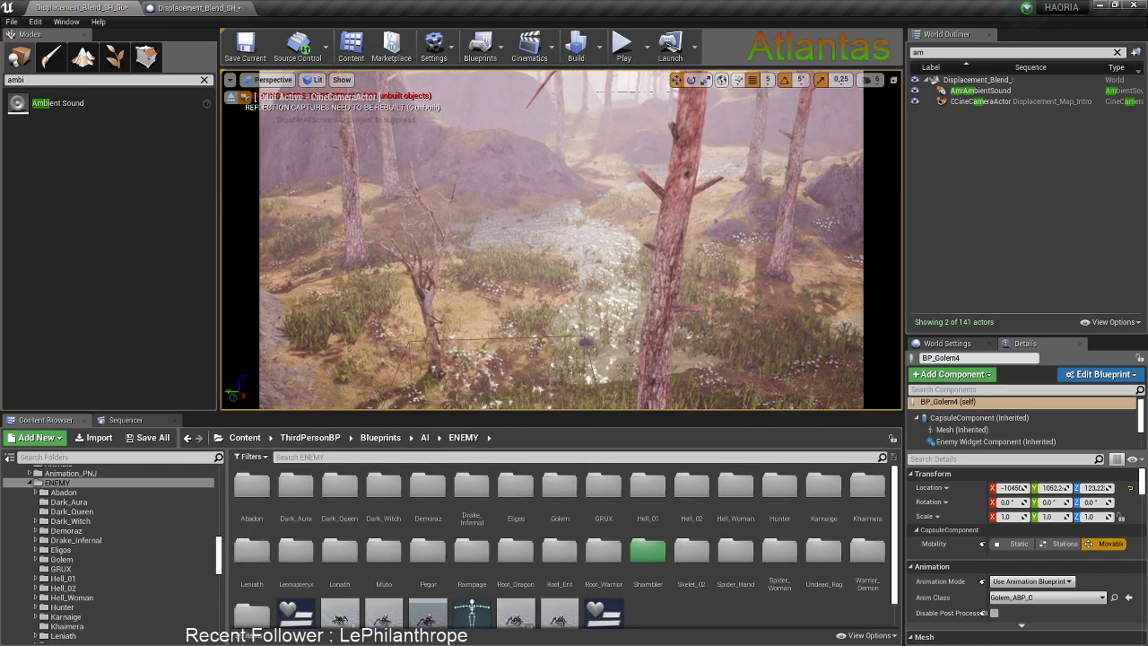
Place two Master_Enemy spiders from the ENEMY folder along the stream
{"action": "scroll", "coordinate": [516, 565], "scroll_direction": "down", "scroll_amount": 1}
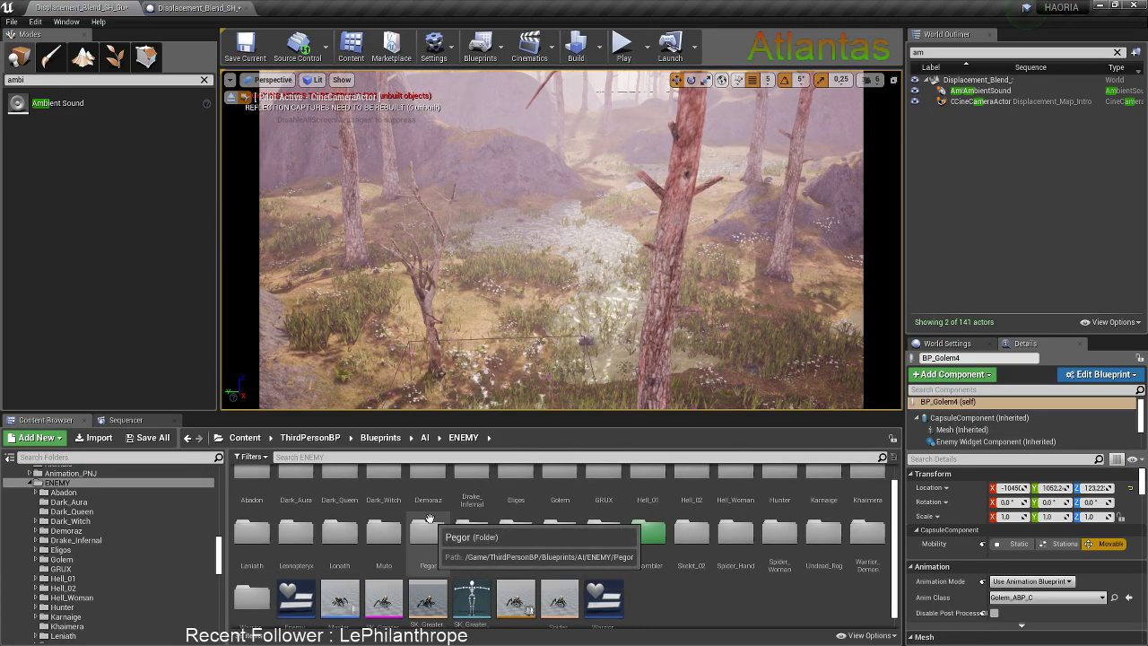
{"action": "left_click_drag", "start_coordinate": [358, 601], "coordinate": [535, 316]}
{"action": "left_click_drag", "start_coordinate": [408, 609], "coordinate": [516, 229]}
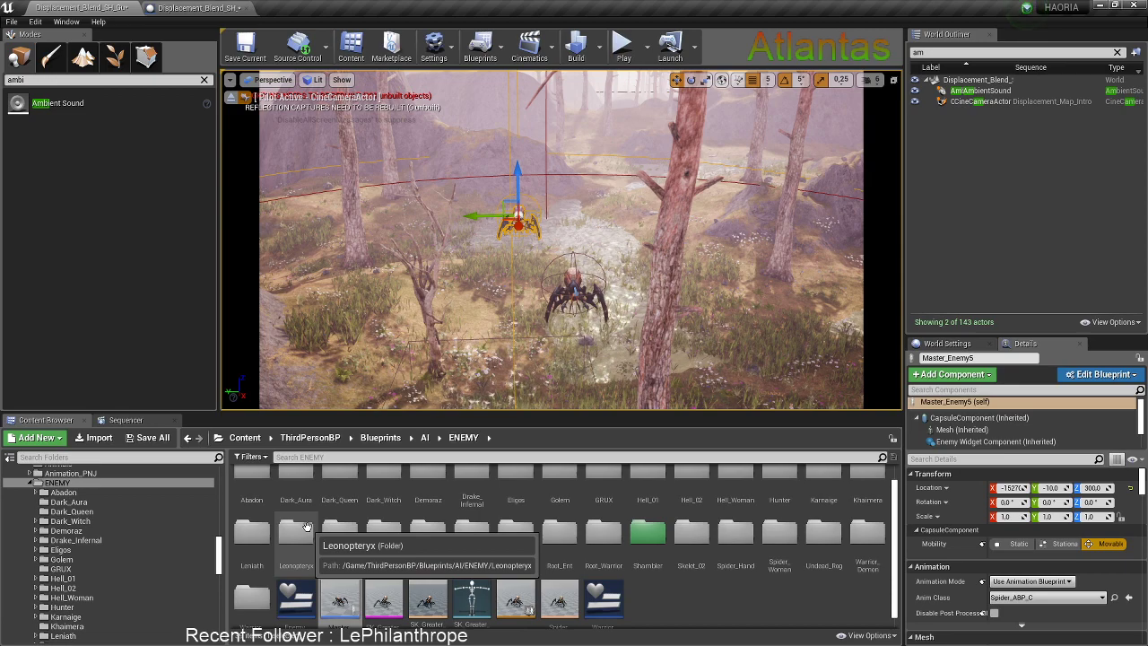
Place two BP_Genral enemies from the Warrior_Demon folder behind the spiders, one on each side of the stream
{"action": "scroll", "coordinate": [569, 529], "scroll_direction": "down", "scroll_amount": 1}
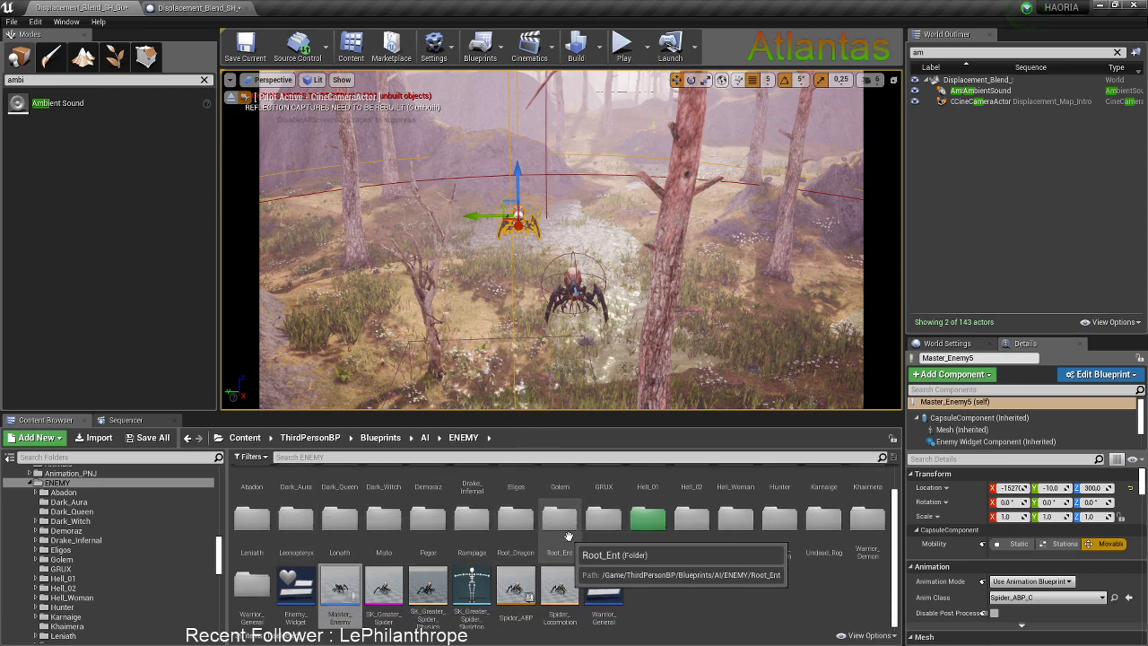
{"action": "double_click", "coordinate": [853, 520]}
{"action": "left_click", "coordinate": [427, 489]}
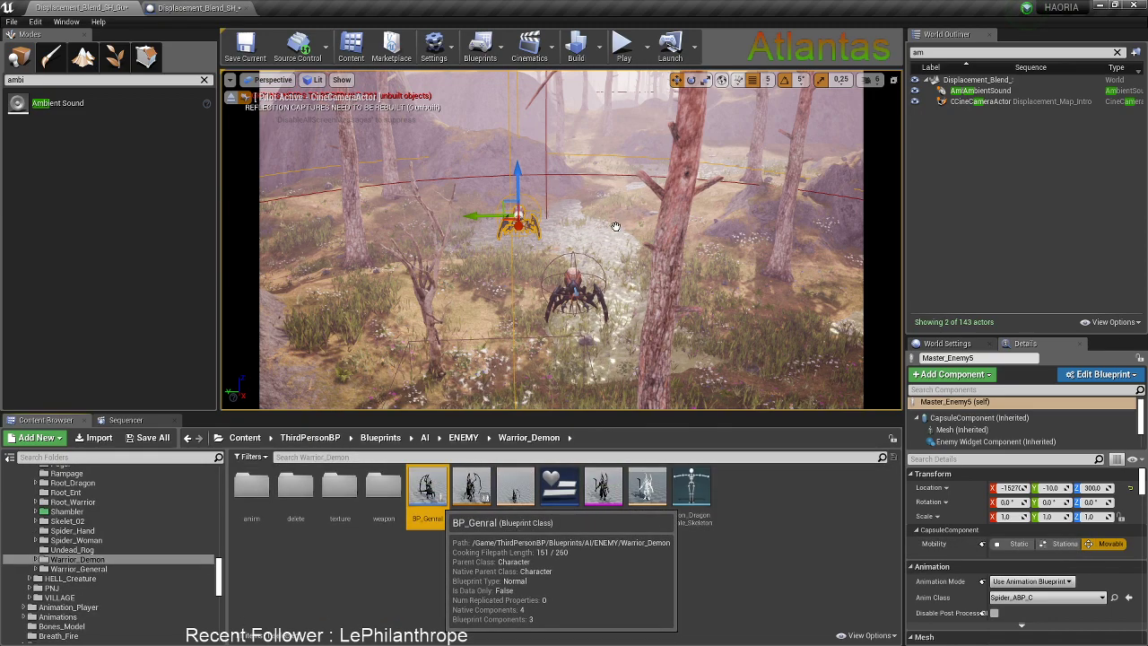
{"action": "left_click_drag", "start_coordinate": [618, 230], "coordinate": [646, 210]}
{"action": "left_click_drag", "start_coordinate": [427, 488], "coordinate": [452, 254]}
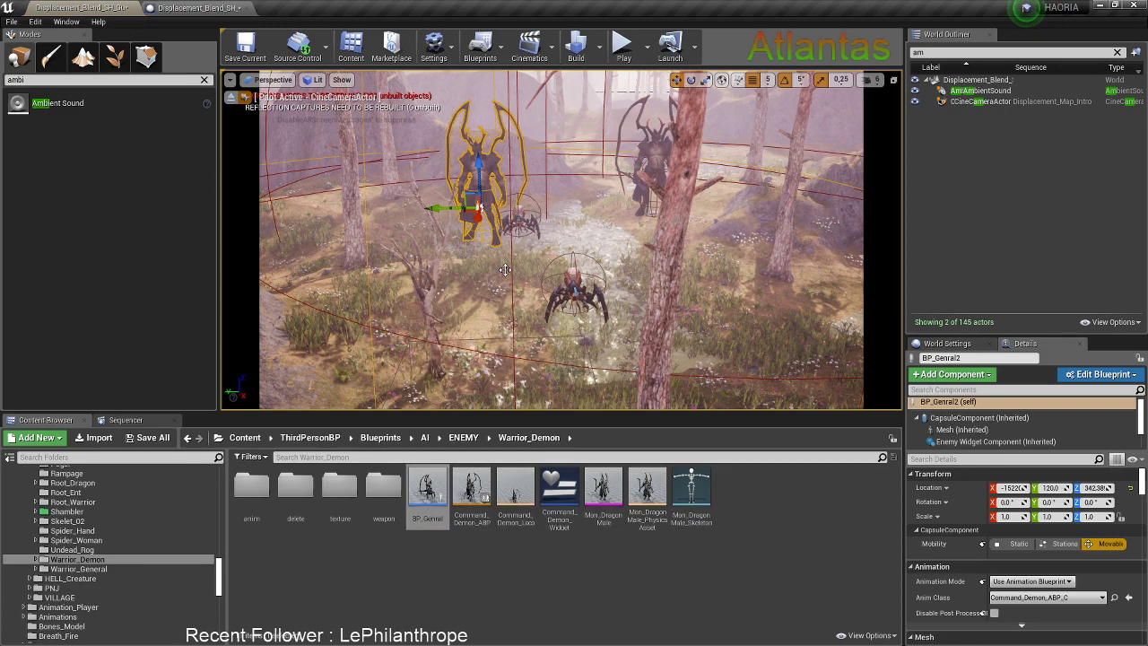
Return to the ENEMY folder and check its enemy subfolders, including Abadon, for further creatures to place
{"action": "left_click", "coordinate": [188, 438]}
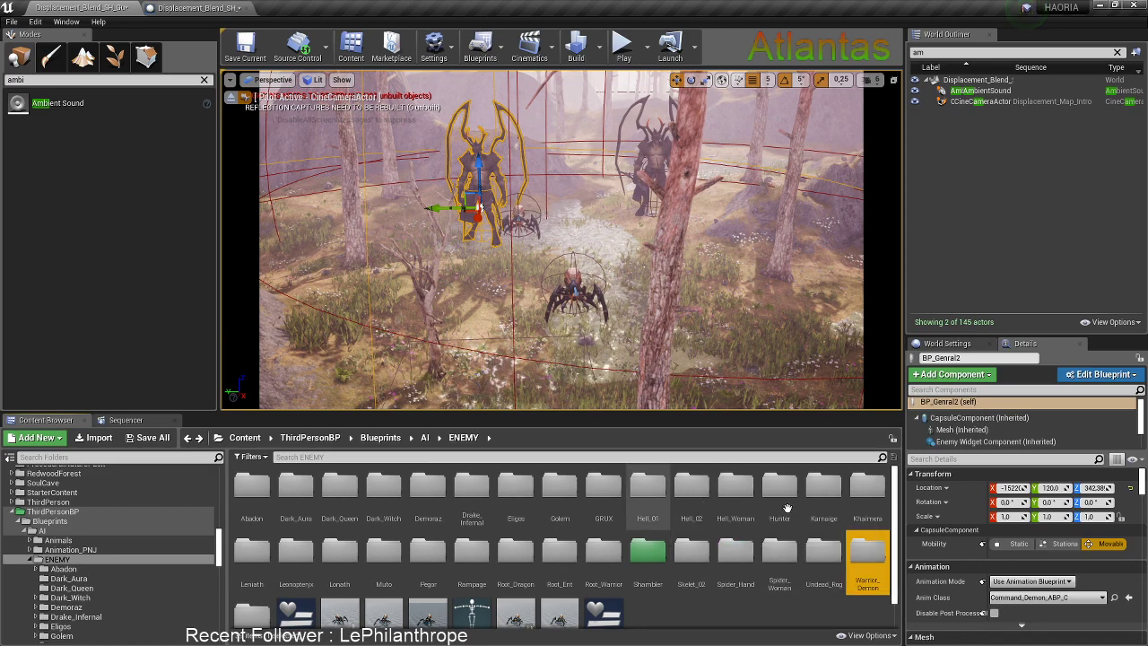
{"action": "scroll", "coordinate": [785, 556], "scroll_direction": "down", "scroll_amount": 1}
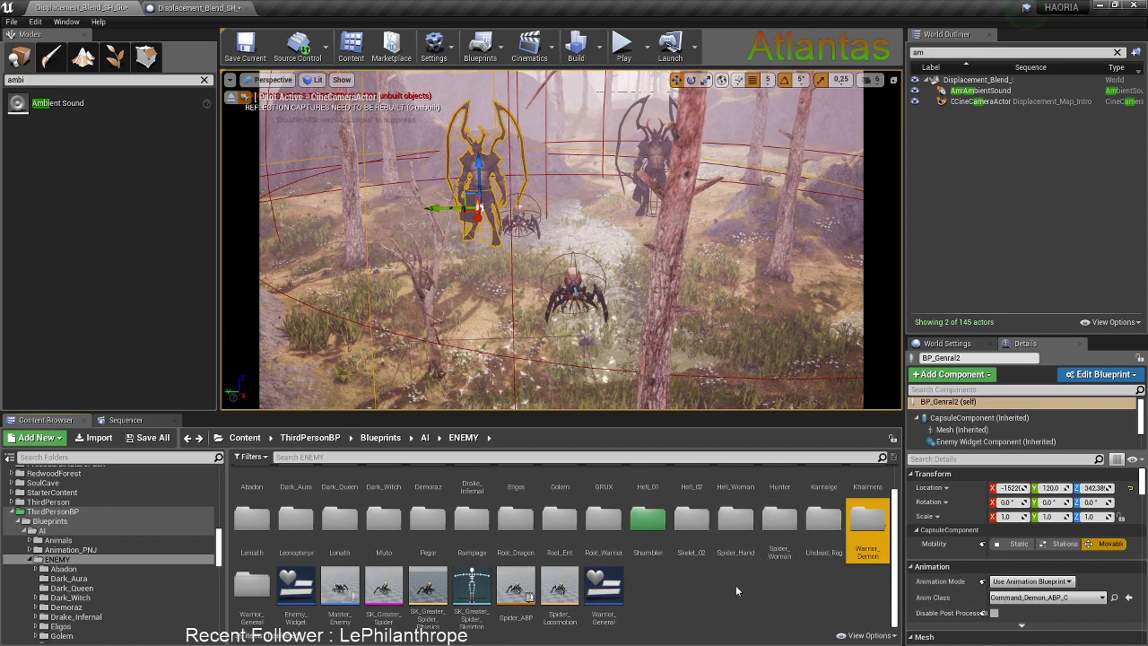
{"action": "scroll", "coordinate": [736, 587], "scroll_direction": "up", "scroll_amount": 1}
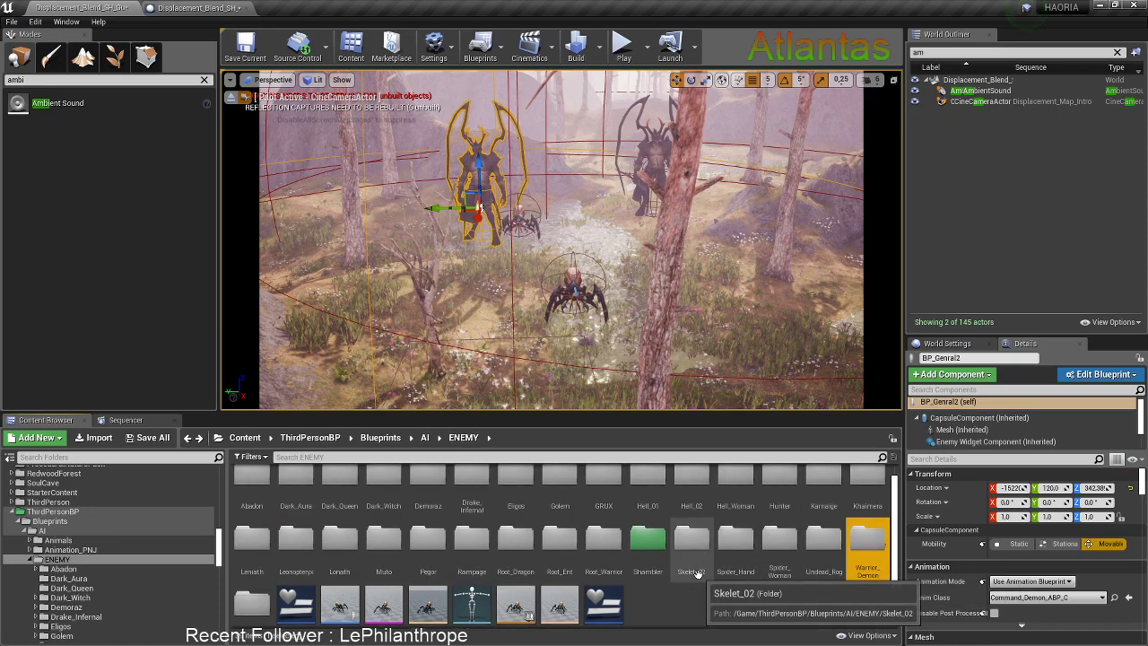
{"action": "scroll", "coordinate": [735, 585], "scroll_direction": "up", "scroll_amount": 1}
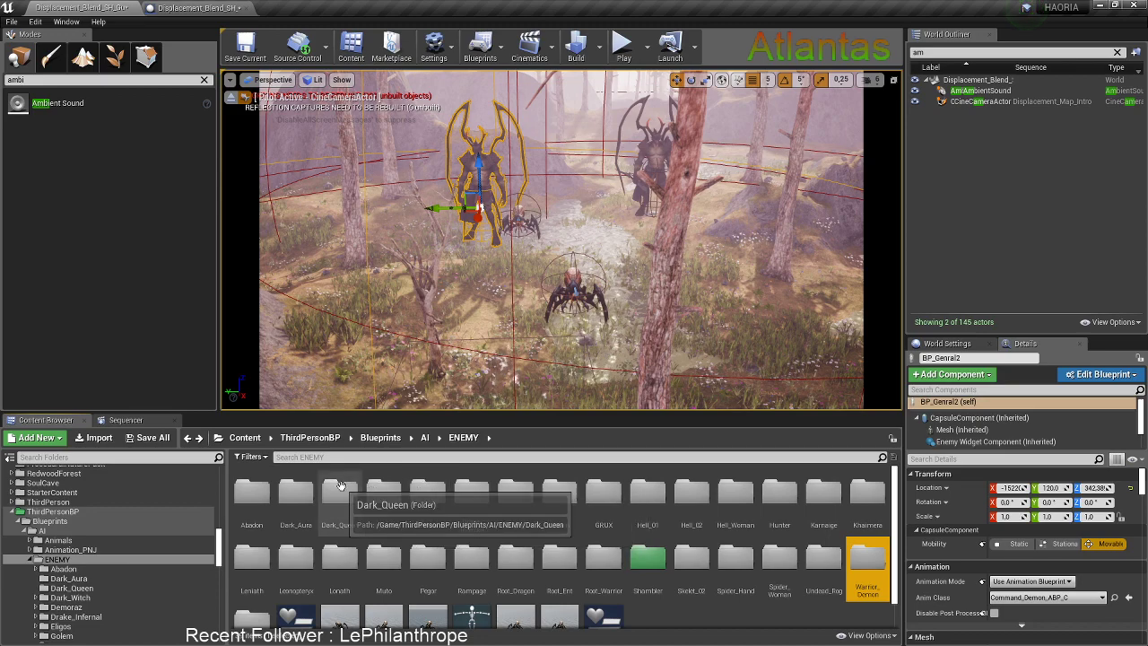
{"action": "double_click", "coordinate": [251, 488]}
{"action": "left_click", "coordinate": [192, 439]}
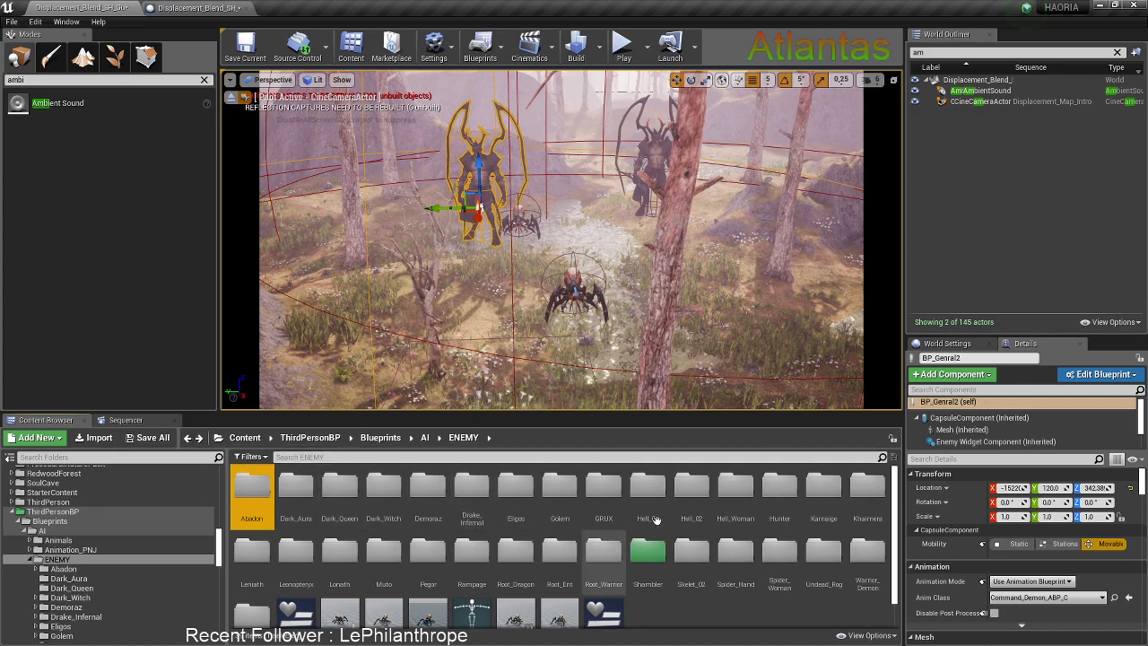
Lower the BP_Genral demon standing behind the tree trunk onto the forest floor, to a Z location of about 202
{"action": "left_click_drag", "start_coordinate": [618, 345], "coordinate": [655, 206]}
{"action": "left_click", "coordinate": [604, 157]}
{"action": "right_click_drag", "start_coordinate": [605, 157], "coordinate": [605, 157]}
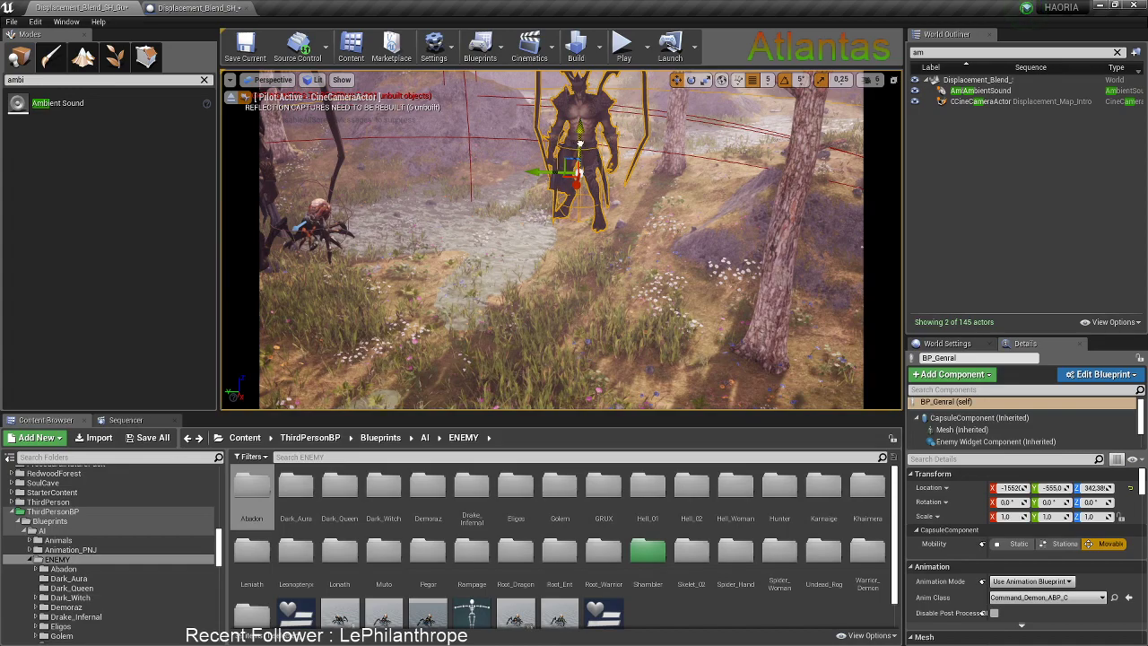
{"action": "left_click_drag", "start_coordinate": [580, 143], "coordinate": [580, 224]}
{"action": "right_click_drag", "start_coordinate": [580, 224], "coordinate": [481, 224]}
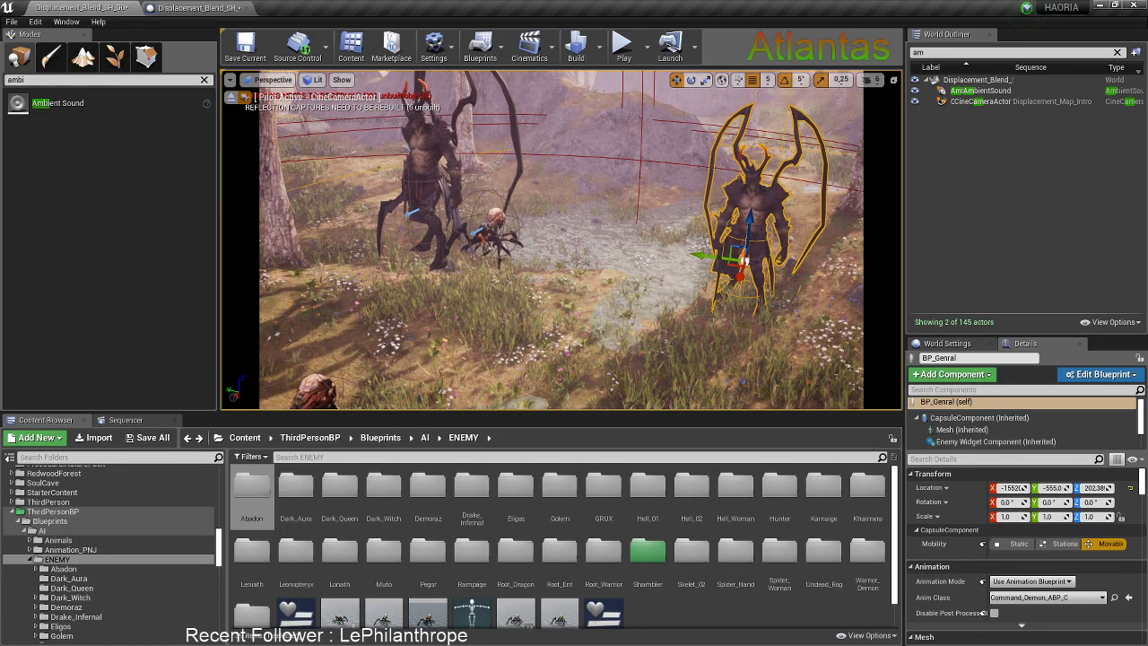
Settle the two Master_Enemy spiders and the other BP_Genral onto the ground, lowering BP_Genral2 to a Z location of about 242
{"action": "left_click", "coordinate": [484, 231]}
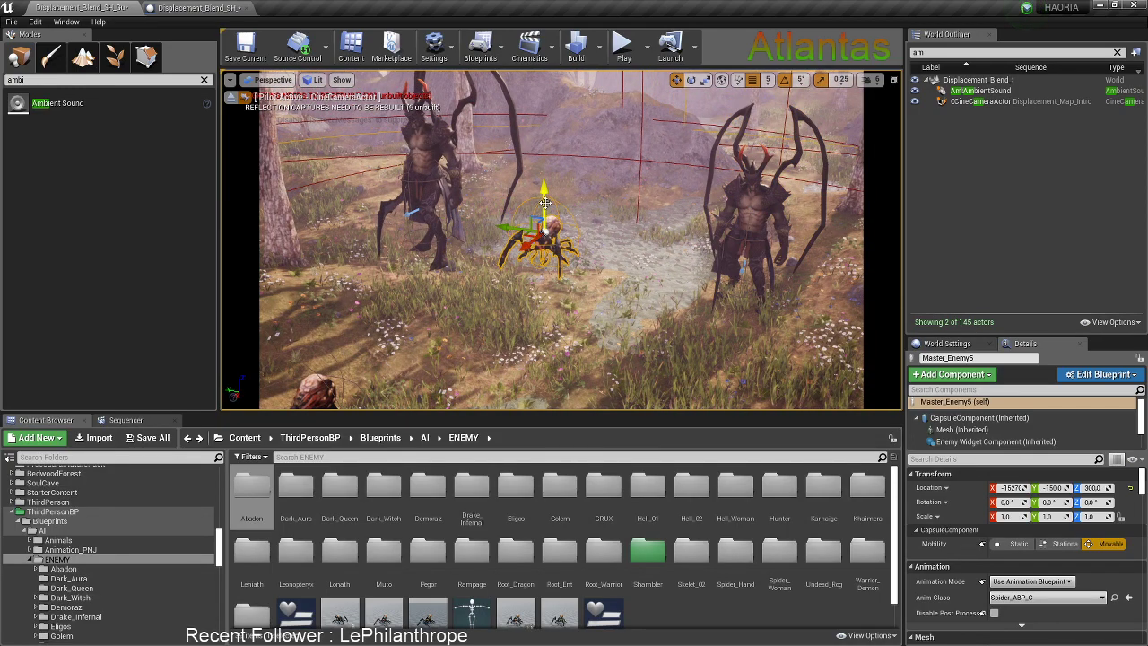
{"action": "right_click_drag", "start_coordinate": [526, 234], "coordinate": [473, 267]}
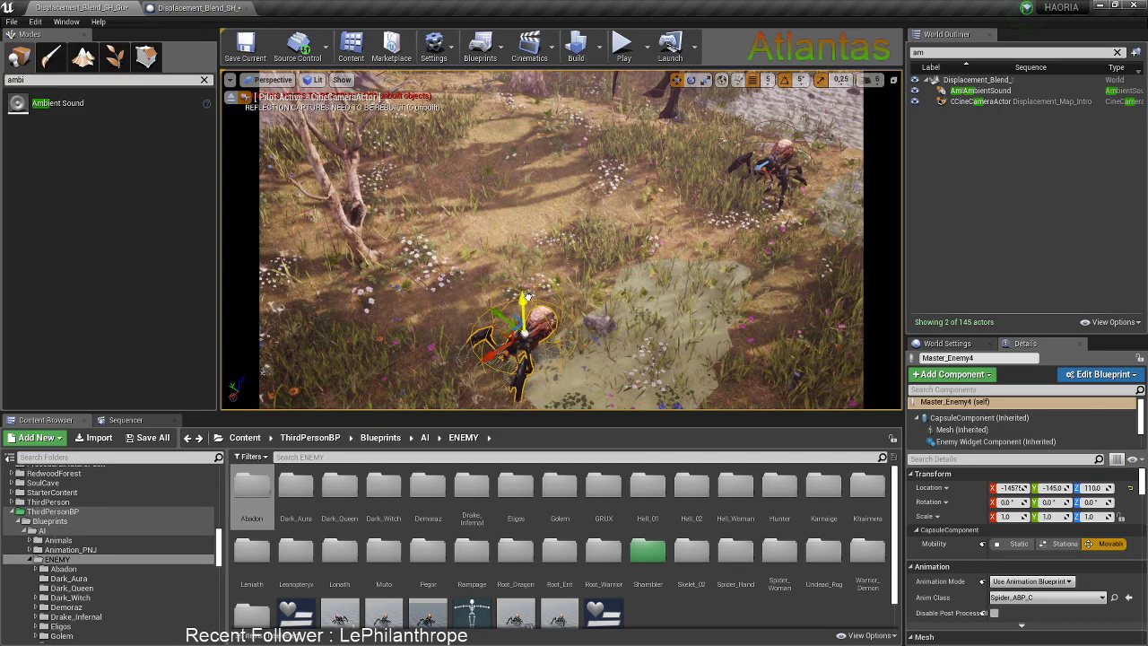
{"action": "right_click_drag", "start_coordinate": [531, 276], "coordinate": [557, 215]}
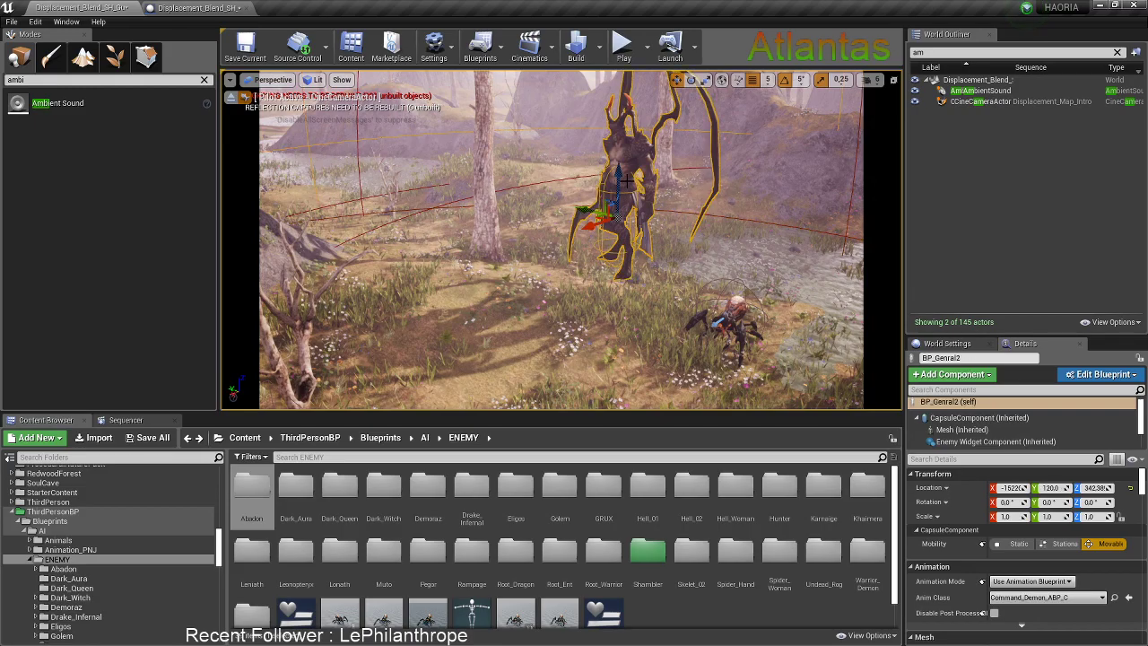
{"action": "key", "text": "w"}
Open the ENEMY/Shambler folder and place two Shambler_BP enemies apart from each other among the trees in another part of the forest
{"action": "right_click_drag", "start_coordinate": [558, 234], "coordinate": [969, 244]}
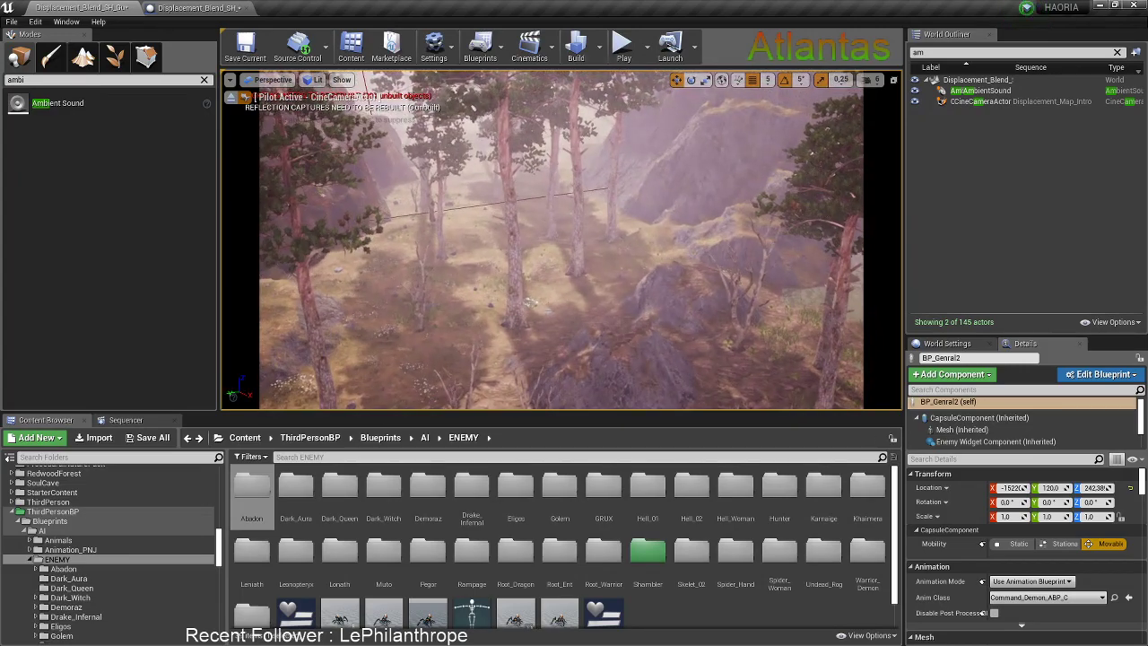
{"action": "double_click", "coordinate": [647, 548]}
{"action": "left_click", "coordinate": [402, 491]}
{"action": "left_click_drag", "start_coordinate": [472, 344], "coordinate": [494, 329]}
{"action": "left_click_drag", "start_coordinate": [391, 501], "coordinate": [625, 303]}
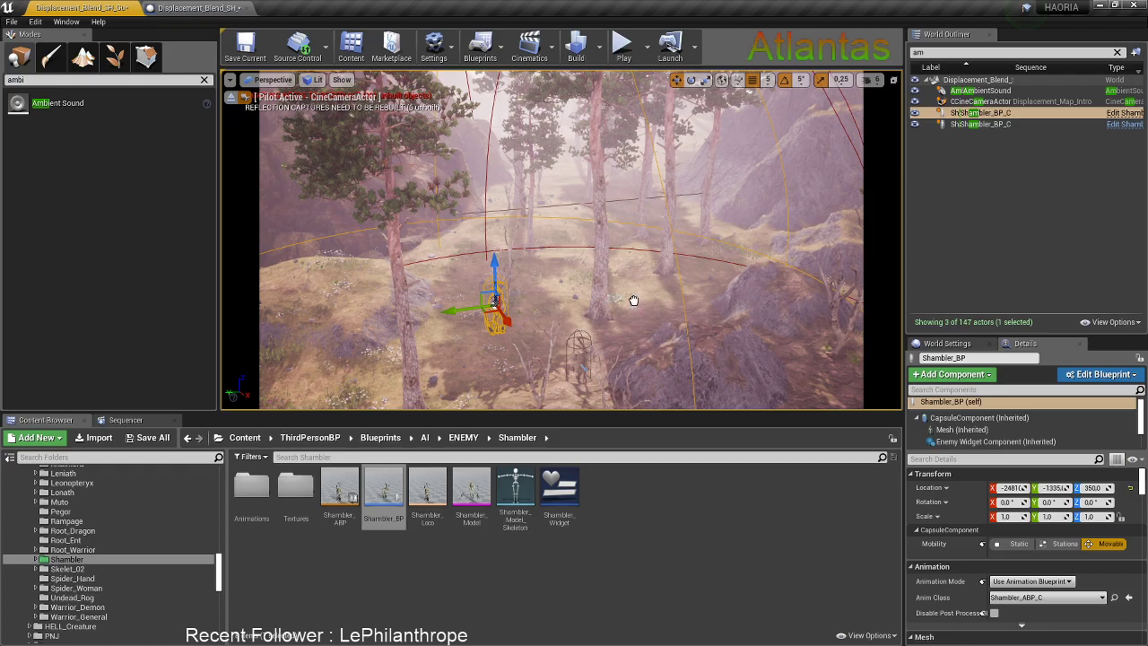
{"action": "left_click", "coordinate": [644, 251]}
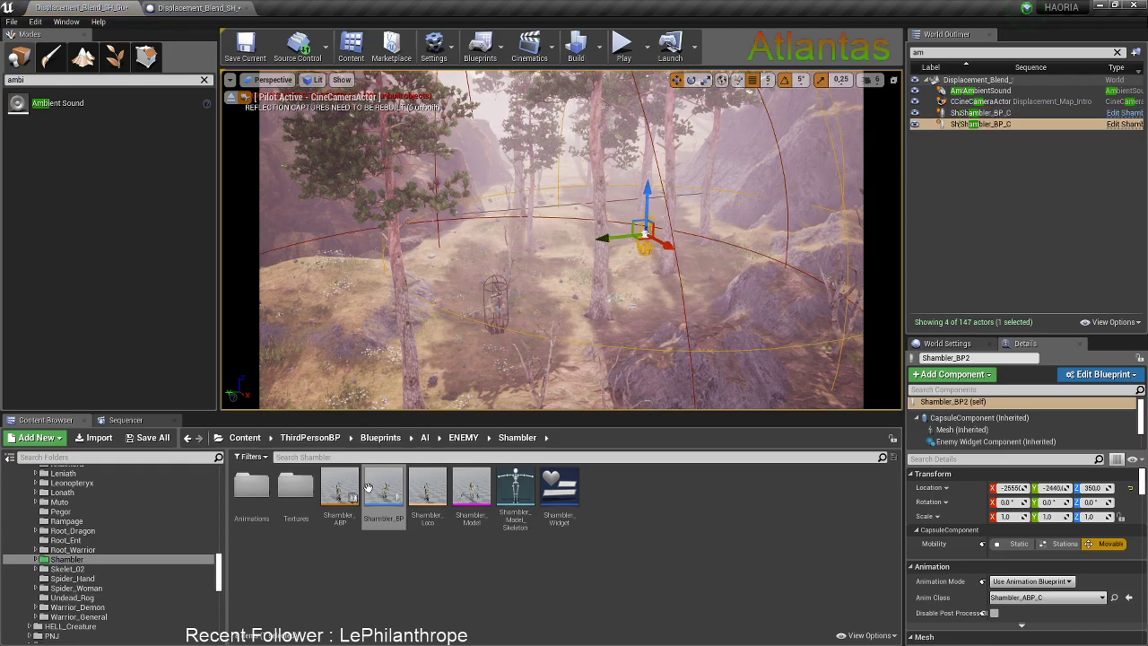
Place a third Shambler_BP enemy on the forest floor, apart from the other two
{"action": "key", "text": "s"}
{"action": "right_click_drag", "start_coordinate": [465, 311], "coordinate": [491, 348]}
{"action": "key", "text": "s"}
{"action": "right_click_drag", "start_coordinate": [556, 296], "coordinate": [610, 359]}
{"action": "right_click_drag", "start_coordinate": [466, 310], "coordinate": [465, 311]}
{"action": "left_click_drag", "start_coordinate": [386, 493], "coordinate": [513, 356]}
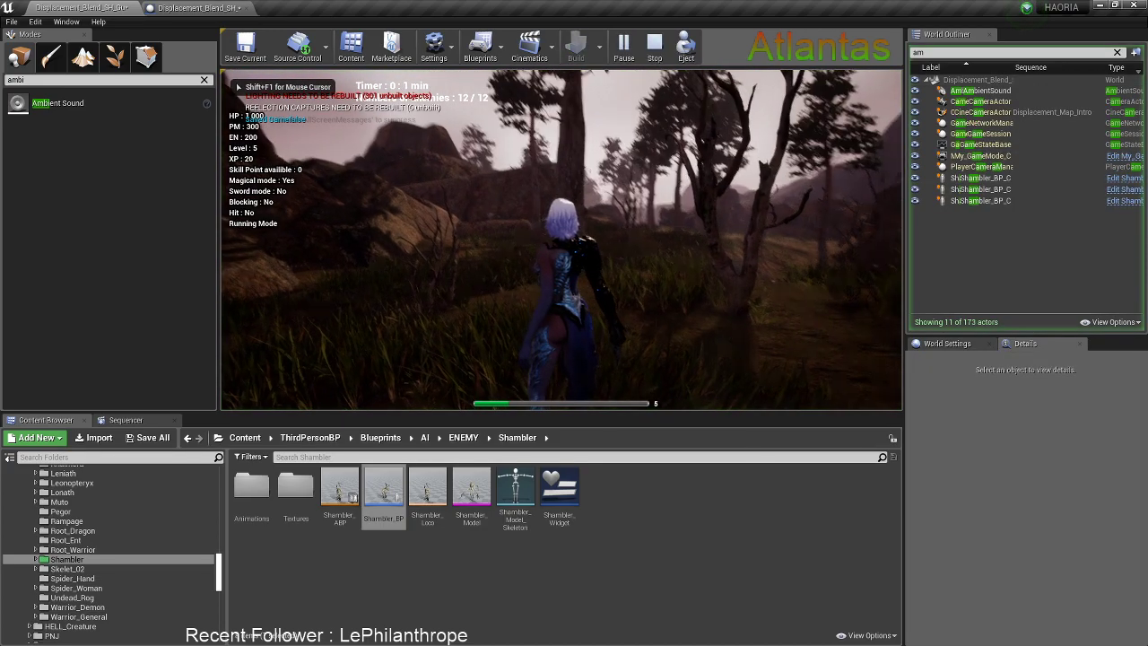
Play-test the level full screen, running the character through the forest towards the enemies, and end the session
{"action": "key", "text": "F11"}
{"action": "key", "text": "alt+Tab"}
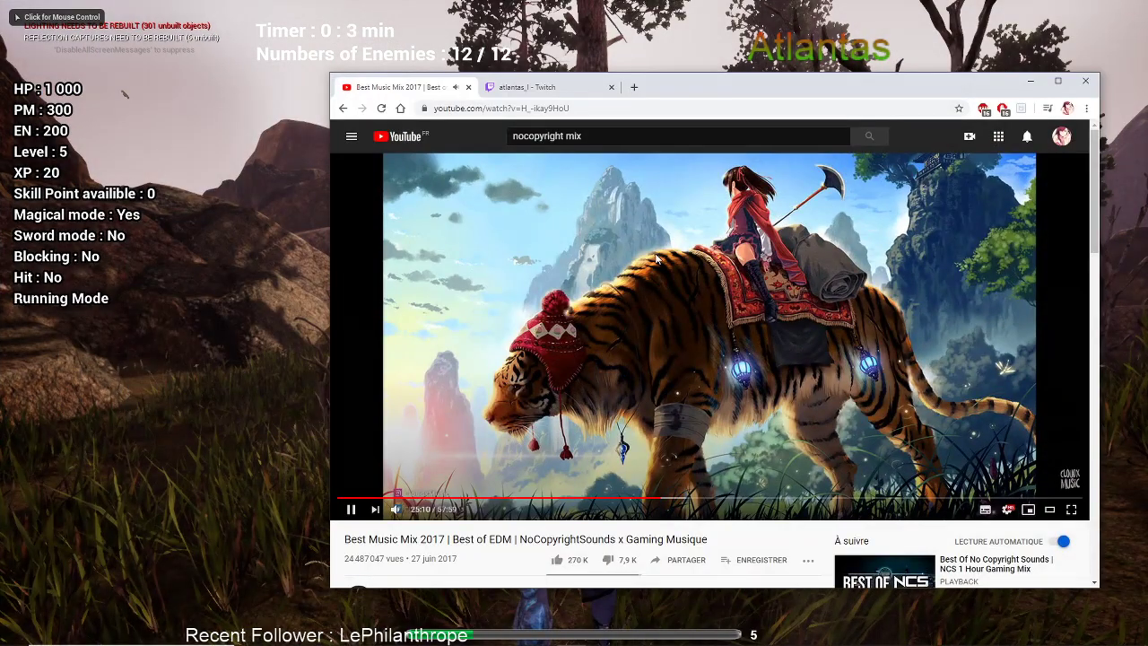
{"action": "left_click", "coordinate": [1028, 83]}
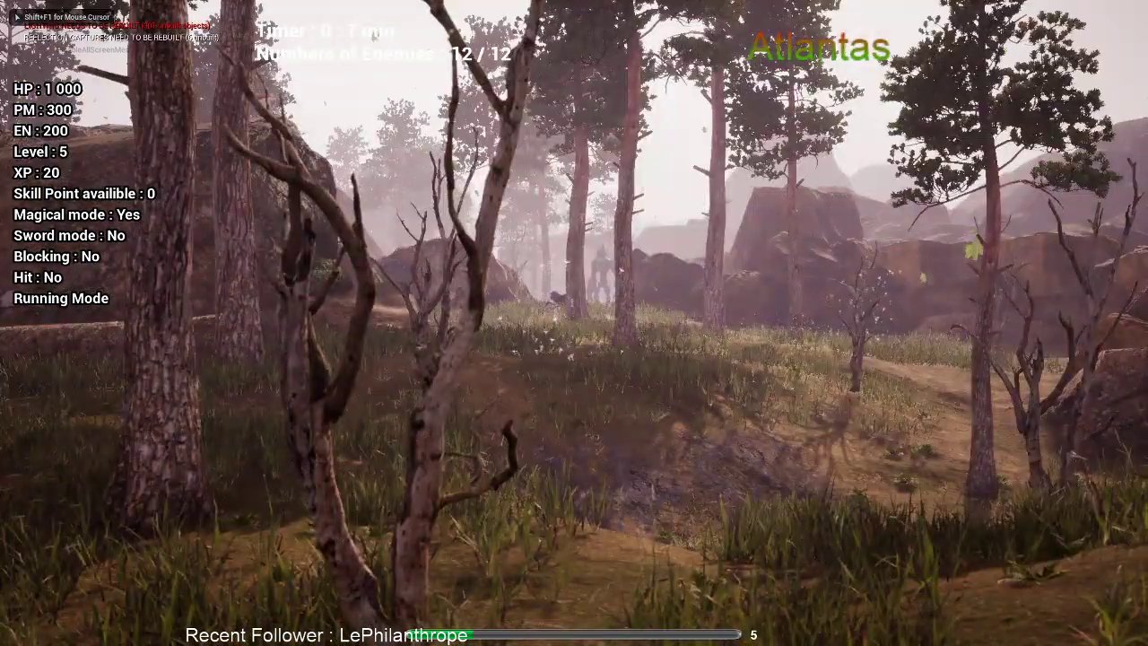
{"action": "key", "text": "w"}
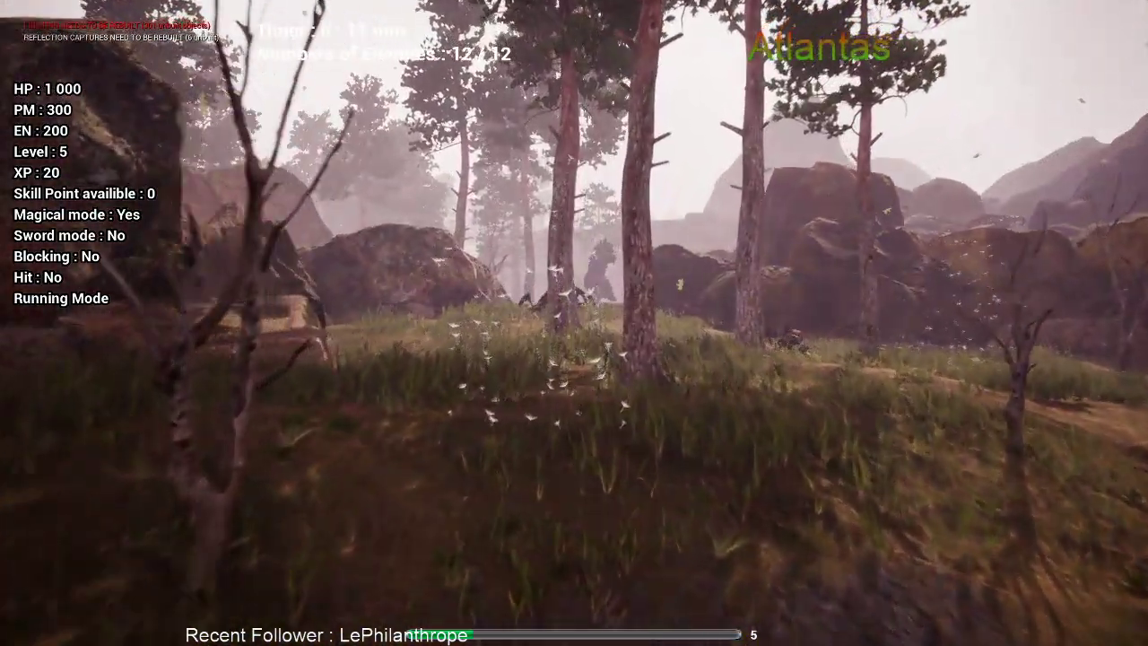
{"action": "key", "text": "F11"}
{"action": "key", "text": "Escape"}
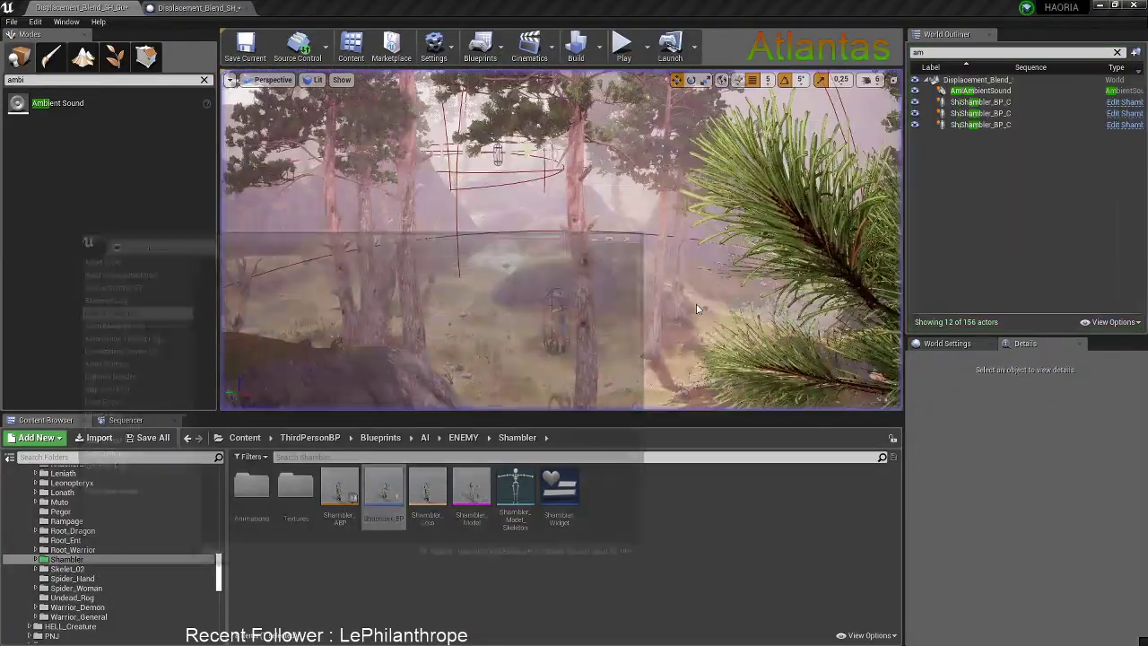
{"action": "left_click", "coordinate": [631, 231]}
Switch to the browser, toggle playback of the YouTube music video and minimise the browser window
{"action": "key", "text": "alt+Tab"}
{"action": "left_click", "coordinate": [626, 317]}
{"action": "left_click", "coordinate": [1031, 81]}
Open the level Blueprint and review the Num 1 and Num 2 sequence nodes together with the BeginPlay and Event Tick chains
{"action": "left_click", "coordinate": [251, 7]}
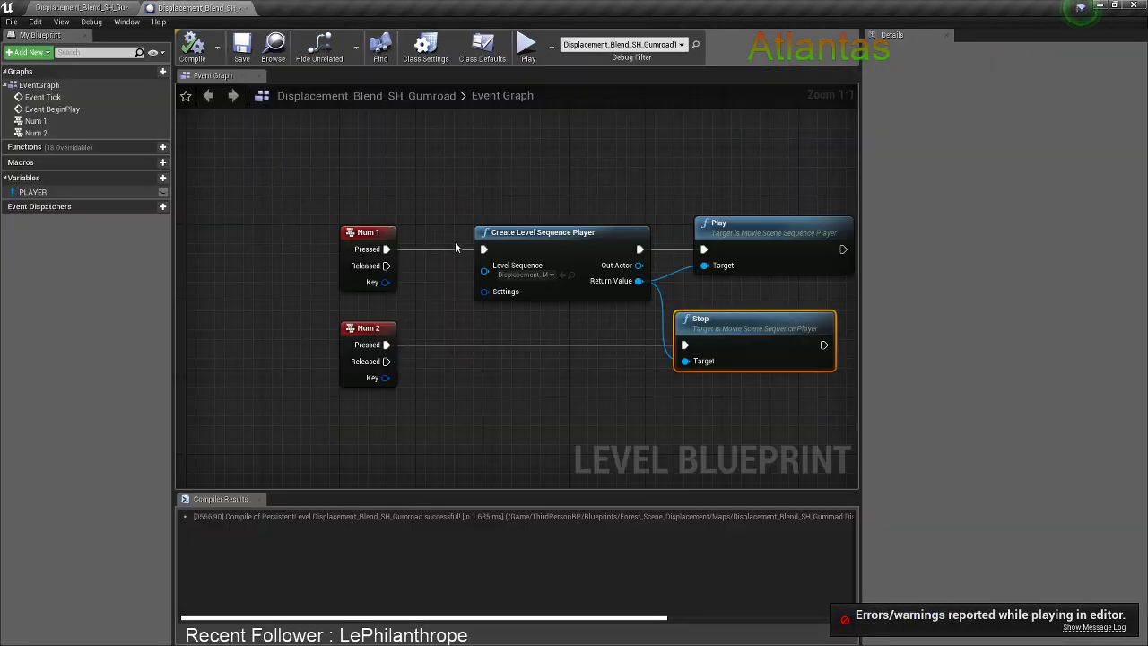
{"action": "right_click_drag", "start_coordinate": [561, 170], "coordinate": [400, 187]}
{"action": "left_click_drag", "start_coordinate": [477, 235], "coordinate": [592, 363]}
{"action": "left_click_drag", "start_coordinate": [564, 162], "coordinate": [614, 361]}
{"action": "right_click_drag", "start_coordinate": [611, 176], "coordinate": [478, 183]}
{"action": "left_click", "coordinate": [481, 184]}
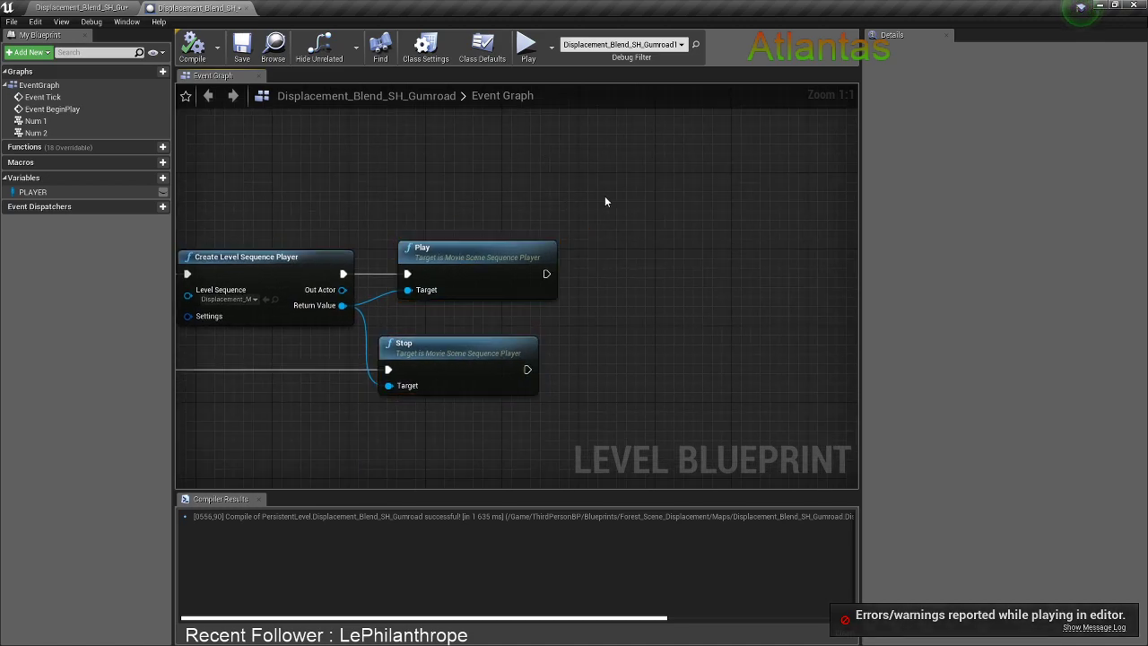
{"action": "right_click", "coordinate": [604, 201]}
{"action": "scroll", "coordinate": [572, 346], "scroll_direction": "down", "scroll_amount": 4}
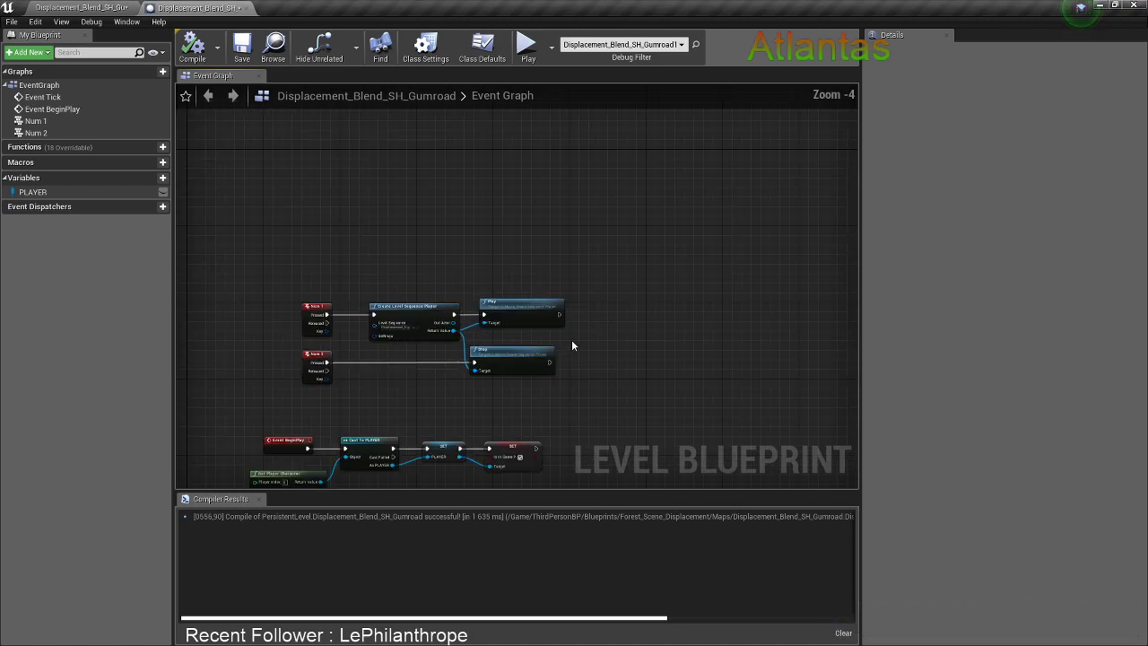
{"action": "right_click_drag", "start_coordinate": [572, 345], "coordinate": [653, 202]}
{"action": "scroll", "coordinate": [438, 280], "scroll_direction": "up", "scroll_amount": 1}
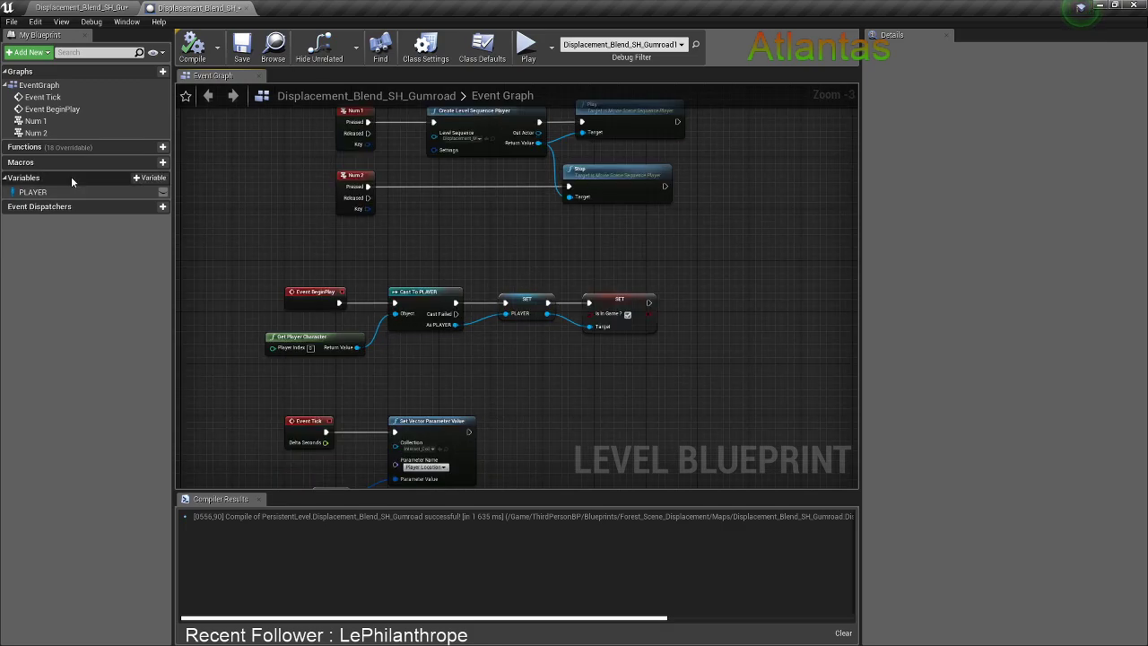
Add a getter for the PLAYER variable to the event graph and position it above the sequence Play node
{"action": "left_click_drag", "start_coordinate": [59, 193], "coordinate": [703, 217]}
{"action": "left_click", "coordinate": [711, 228]}
{"action": "right_click_drag", "start_coordinate": [711, 227], "coordinate": [657, 344]}
{"action": "scroll", "coordinate": [658, 344], "scroll_direction": "up", "scroll_amount": 3}
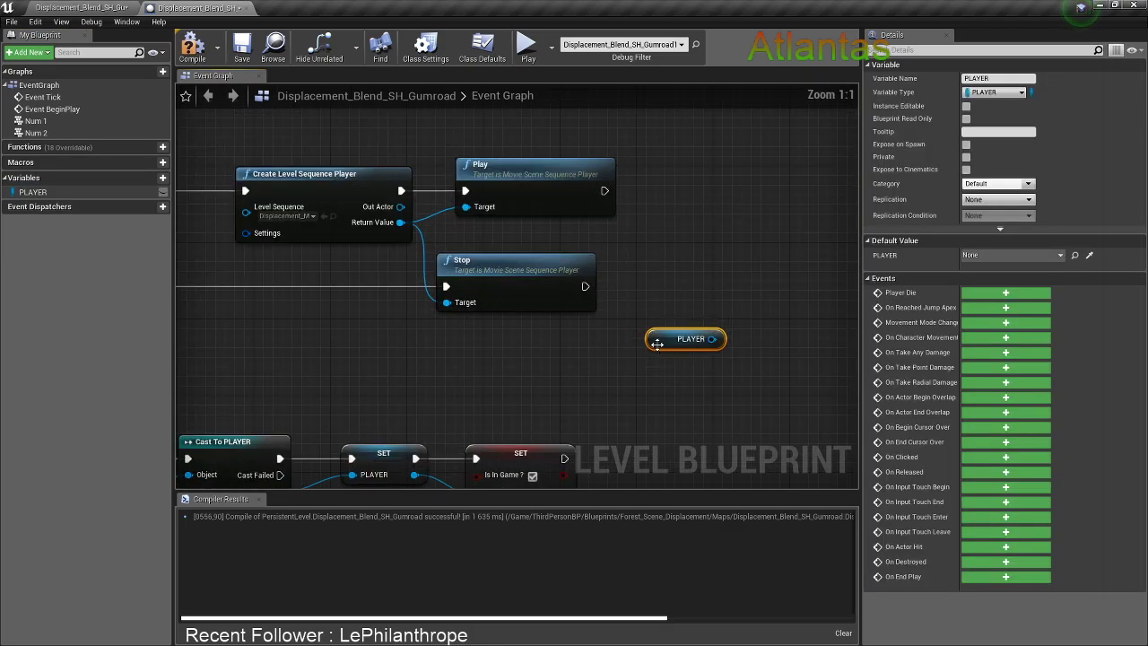
{"action": "left_click_drag", "start_coordinate": [657, 344], "coordinate": [647, 240]}
Add a Set Is In Game? node from the PLAYER reference beside the sequence Play node
{"action": "right_click_drag", "start_coordinate": [647, 239], "coordinate": [645, 368]}
{"action": "left_click_drag", "start_coordinate": [643, 364], "coordinate": [664, 261]}
{"action": "type", "text": "set is inga"}
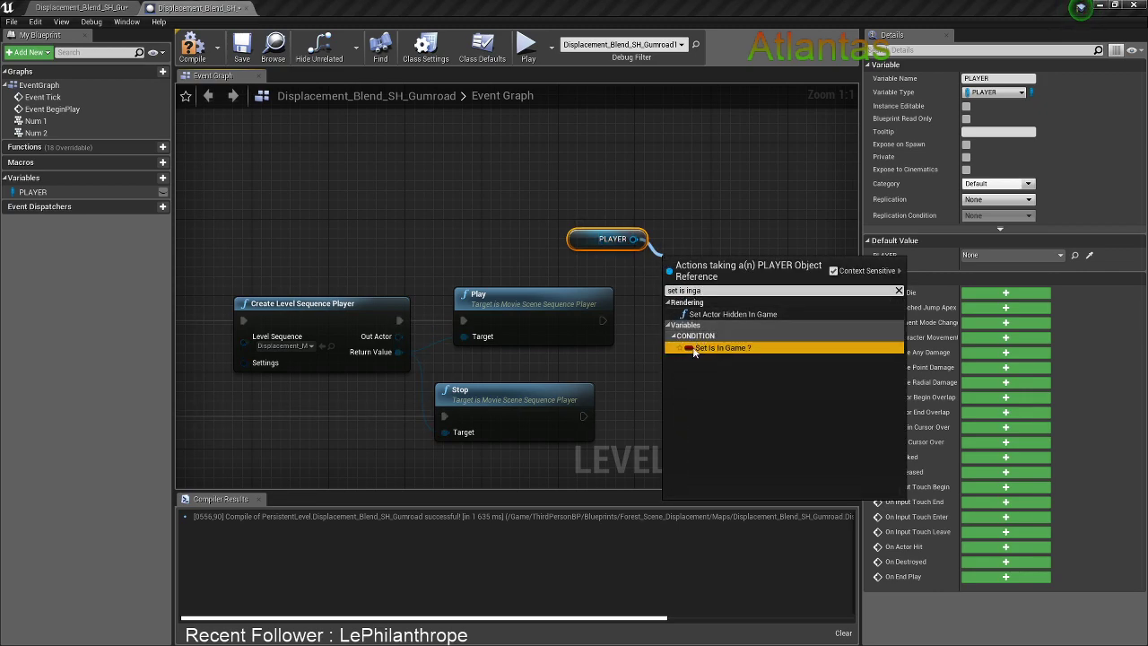
Add a Set Is In Game ? node targeting PLAYER after the Play node, leaving it unticked, and tidy both nodes' placement
{"action": "left_click", "coordinate": [711, 348]}
{"action": "left_click_drag", "start_coordinate": [602, 321], "coordinate": [722, 314]}
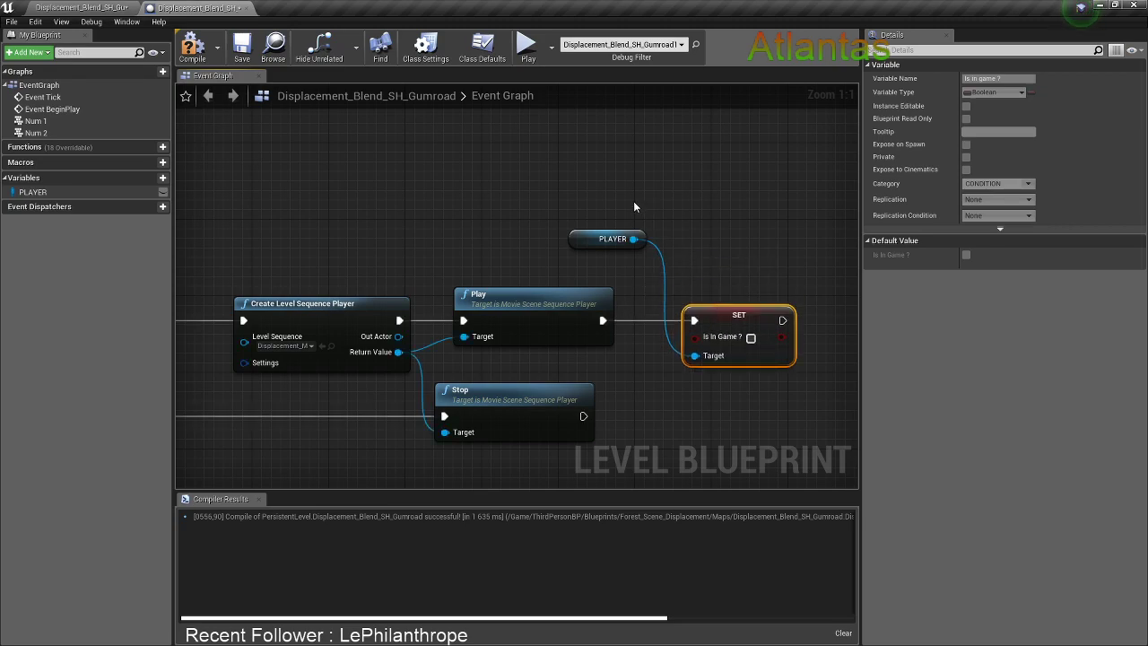
{"action": "left_click_drag", "start_coordinate": [603, 238], "coordinate": [632, 373]}
{"action": "left_click_drag", "start_coordinate": [723, 317], "coordinate": [742, 319]}
Duplicate the Is In Game ? setter after the Stop node, target PLAYER, tick its value and compile the level blueprint
{"action": "left_click", "coordinate": [626, 419]}
{"action": "key", "text": "ctrl+v"}
{"action": "left_click_drag", "start_coordinate": [584, 416], "coordinate": [666, 437]}
{"action": "left_click_drag", "start_coordinate": [711, 424], "coordinate": [764, 403]}
{"action": "left_click_drag", "start_coordinate": [723, 452], "coordinate": [662, 373]}
{"action": "left_click", "coordinate": [779, 433]}
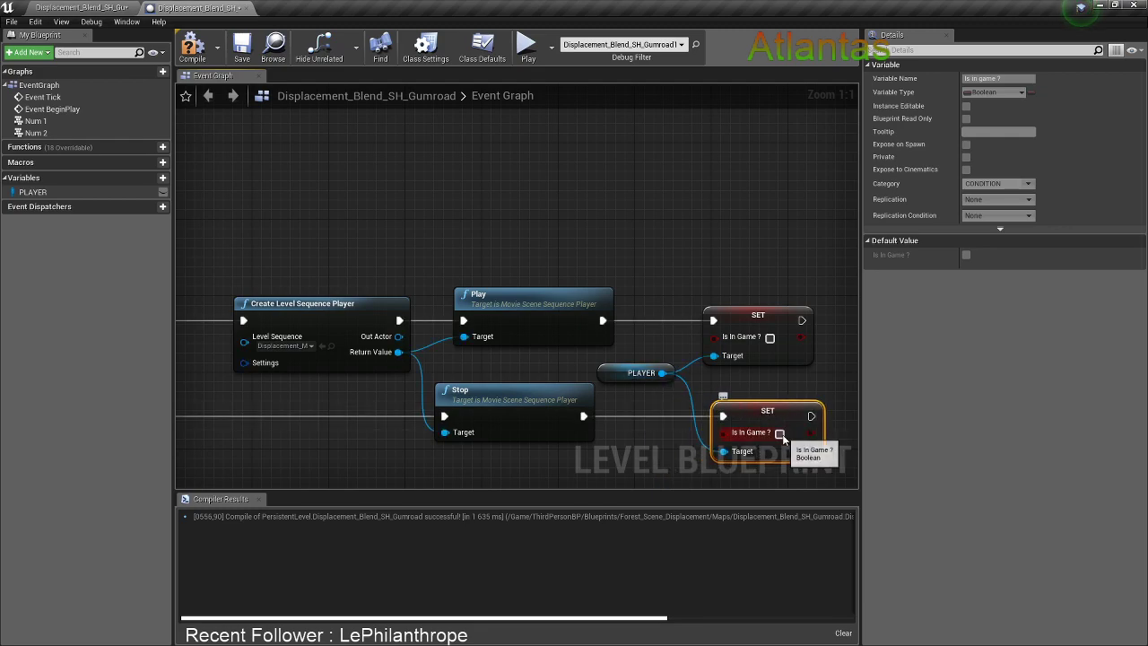
{"action": "left_click", "coordinate": [655, 167]}
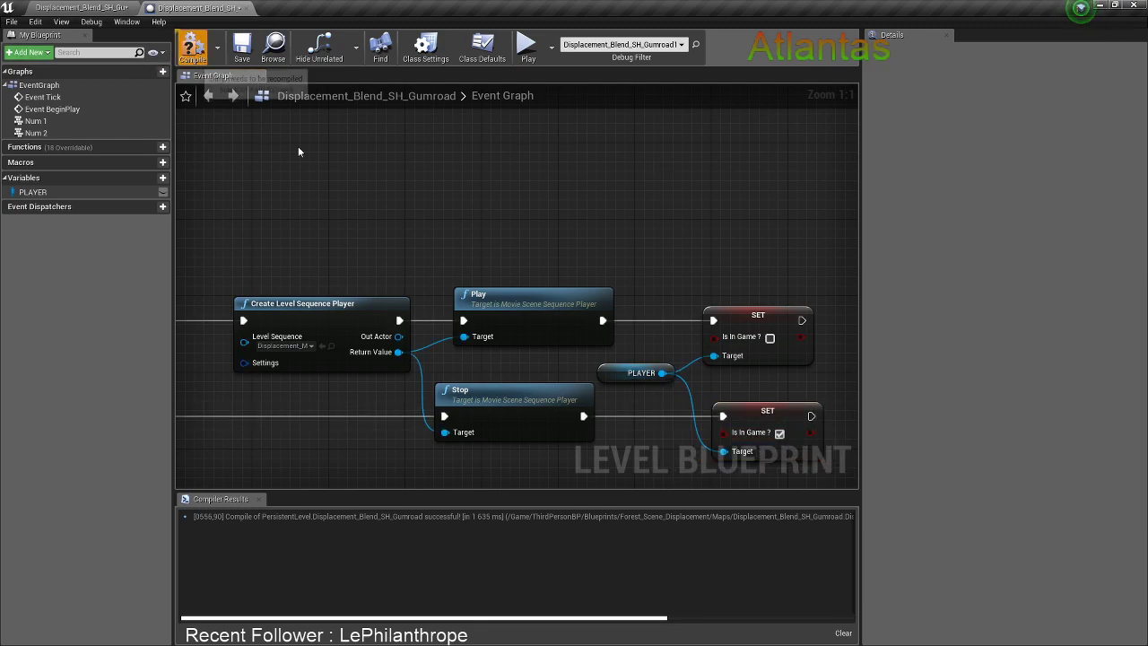
{"action": "right_click_drag", "start_coordinate": [644, 261], "coordinate": [451, 266]}
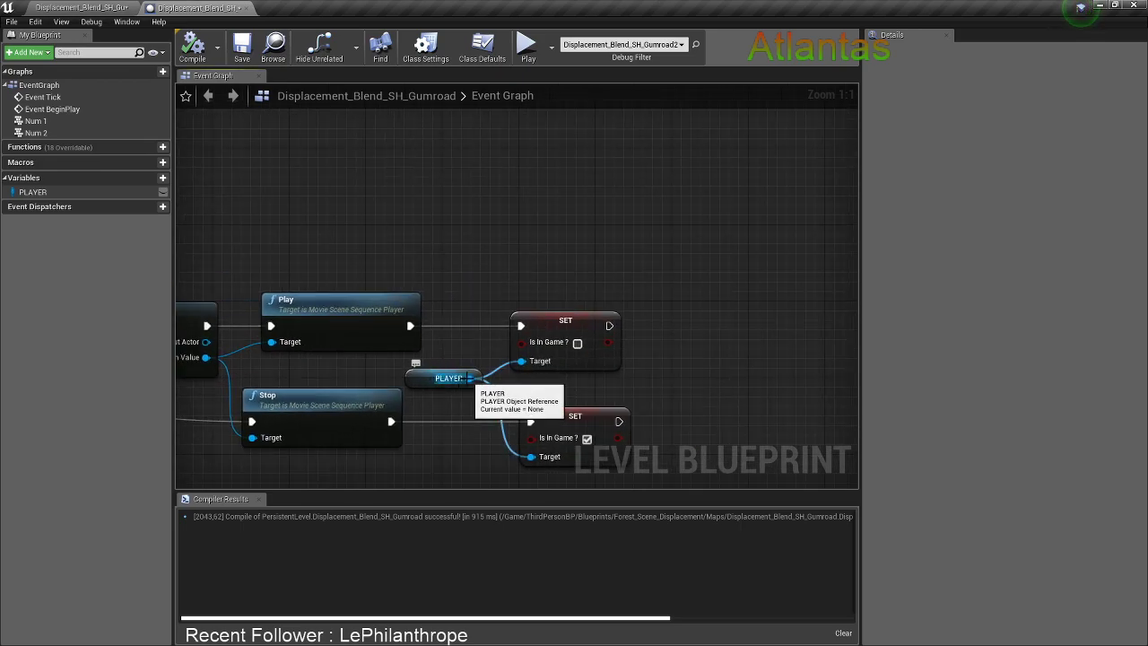
Play-test the level in full screen to check the sequence and on-screen interface, and end the play session
{"action": "left_click", "coordinate": [72, 7]}
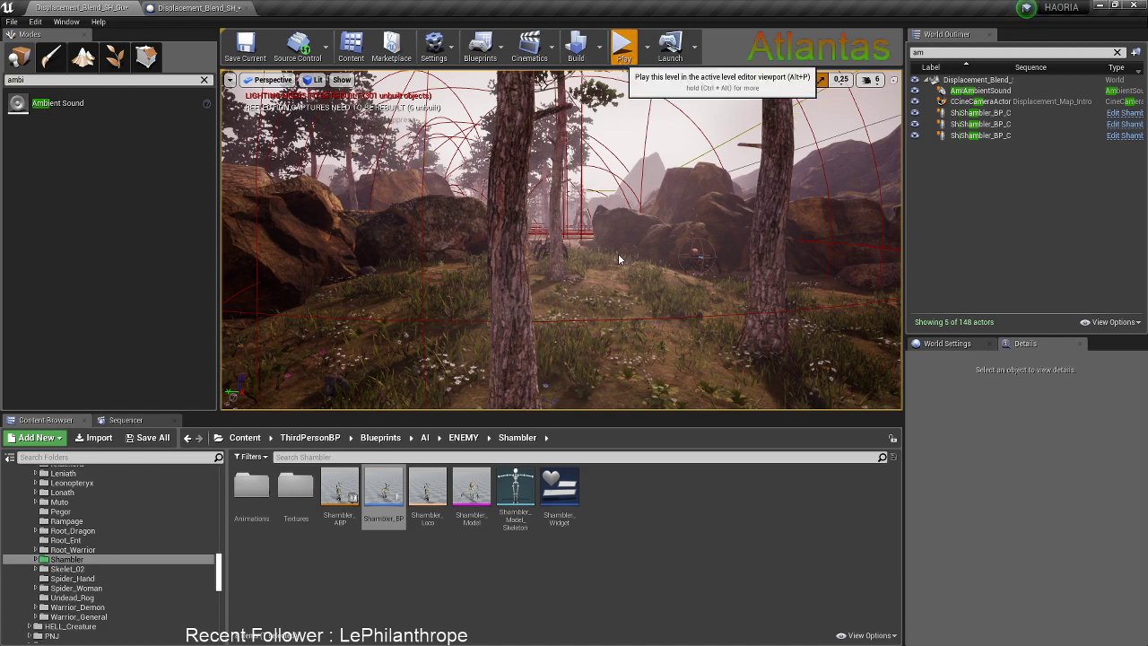
{"action": "key", "text": "alt+p"}
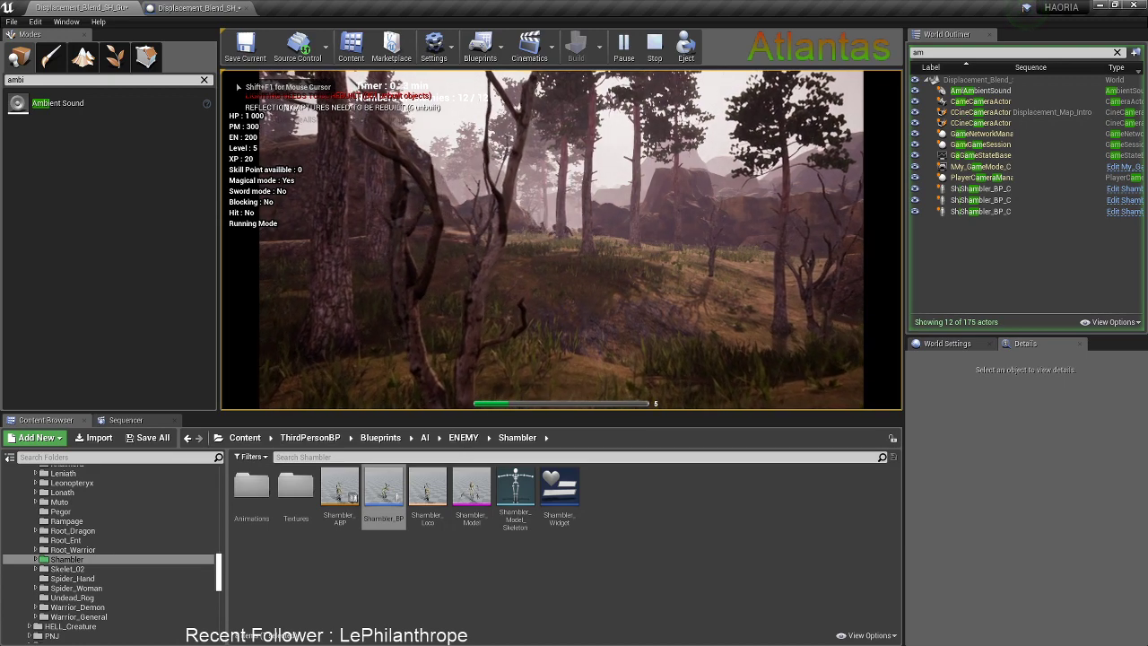
{"action": "key", "text": "shift+F1"}
{"action": "key", "text": "F11"}
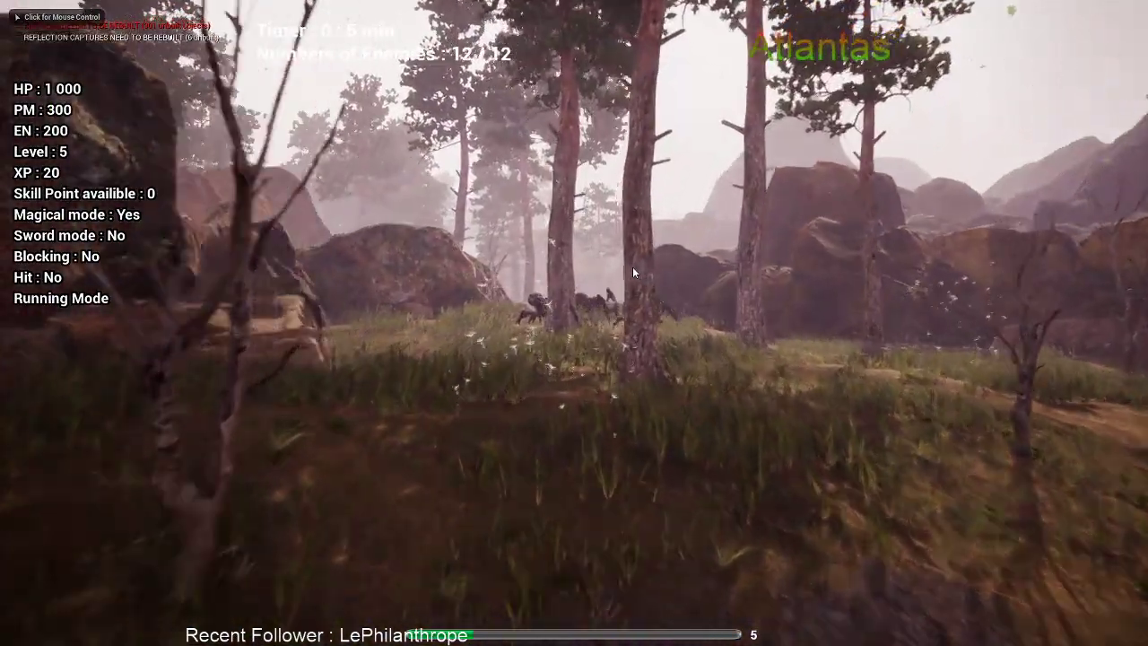
{"action": "key", "text": "Escape"}
{"action": "left_click", "coordinate": [637, 233]}
{"action": "right_click_drag", "start_coordinate": [630, 257], "coordinate": [634, 249]}
{"action": "scroll", "coordinate": [629, 258], "scroll_direction": "up", "scroll_amount": 1}
{"action": "key", "text": "F11"}
In the level blueprint, move the PLAYER getter and both Is In Game ? setters slightly farther from the Play and Stop nodes
{"action": "left_click", "coordinate": [172, 8]}
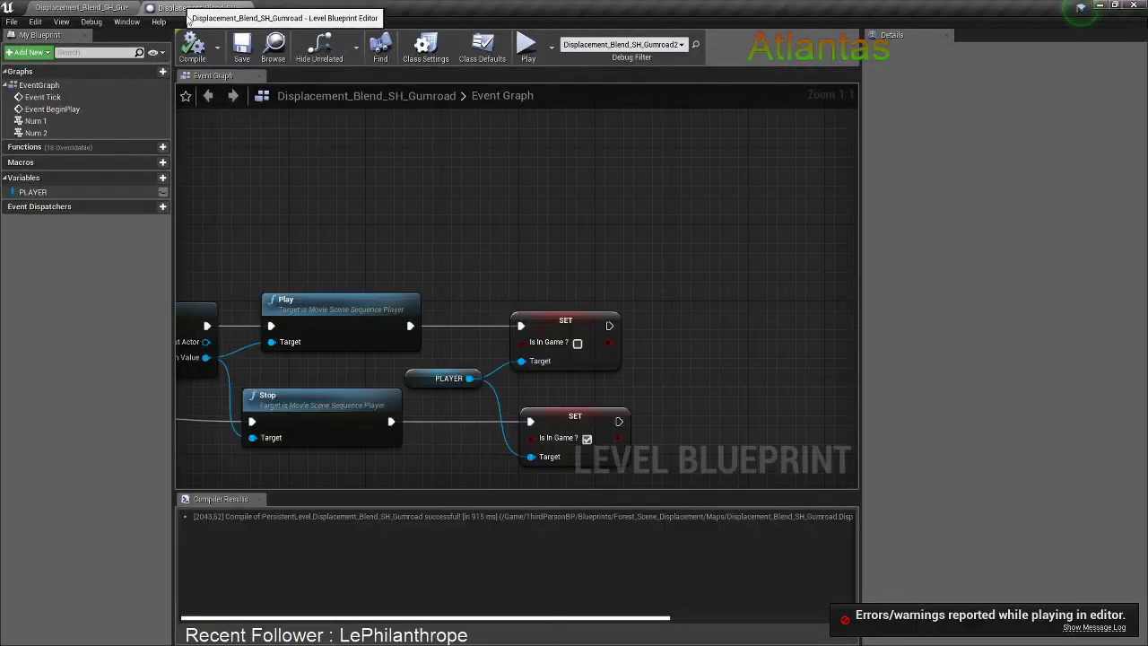
{"action": "right_click_drag", "start_coordinate": [511, 202], "coordinate": [624, 154]}
{"action": "left_click_drag", "start_coordinate": [599, 175], "coordinate": [723, 398]}
{"action": "left_click_drag", "start_coordinate": [684, 358], "coordinate": [703, 350]}
{"action": "left_click", "coordinate": [651, 191]}
{"action": "right_click_drag", "start_coordinate": [589, 352], "coordinate": [762, 182]}
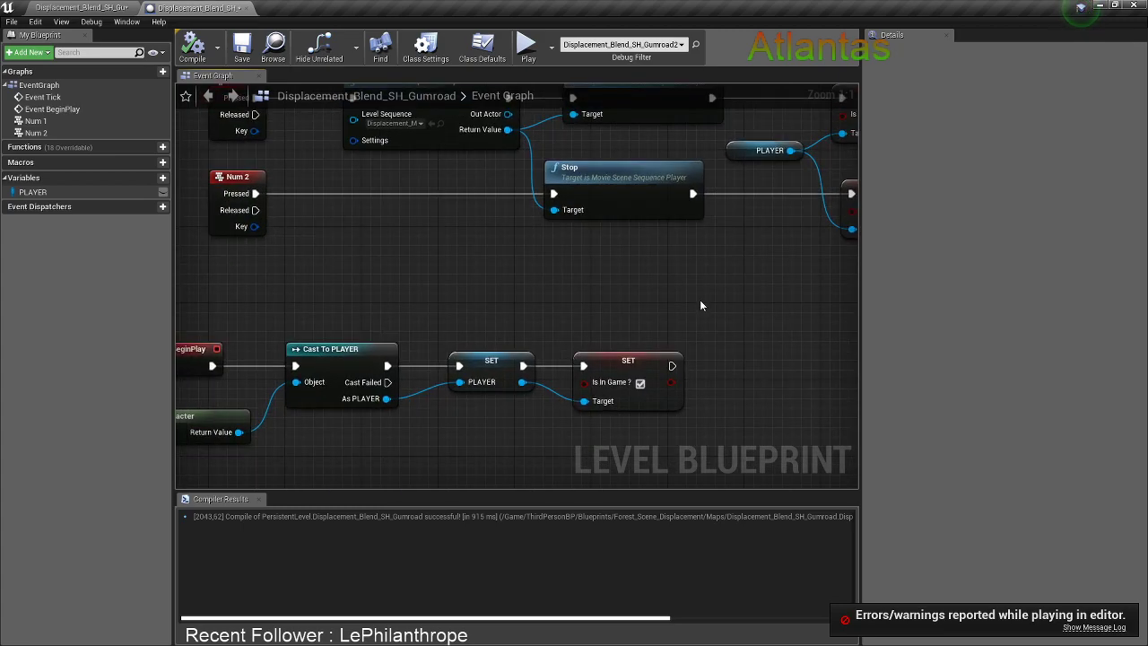
{"action": "scroll", "coordinate": [699, 300], "scroll_direction": "down", "scroll_amount": 1}
{"action": "right_click_drag", "start_coordinate": [700, 299], "coordinate": [599, 365]}
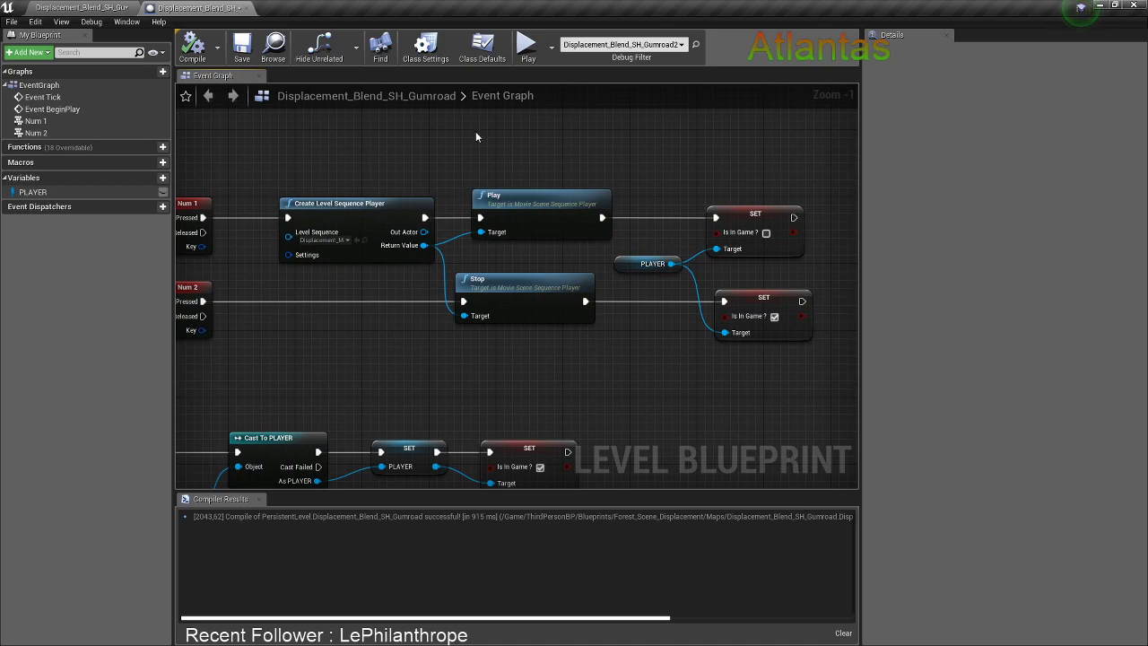
{"action": "right_click_drag", "start_coordinate": [426, 330], "coordinate": [502, 363]}
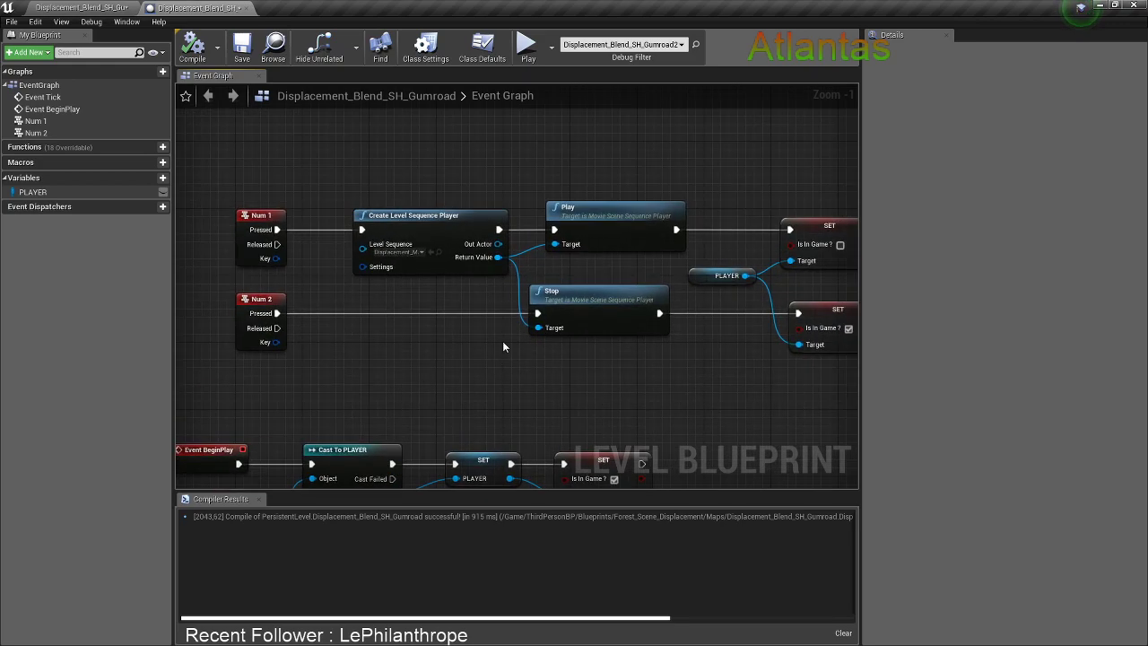
Open the WB_Interface widget from the ThirdPersonBP Blueprints folder and show its Event Graph
{"action": "left_click", "coordinate": [94, 5]}
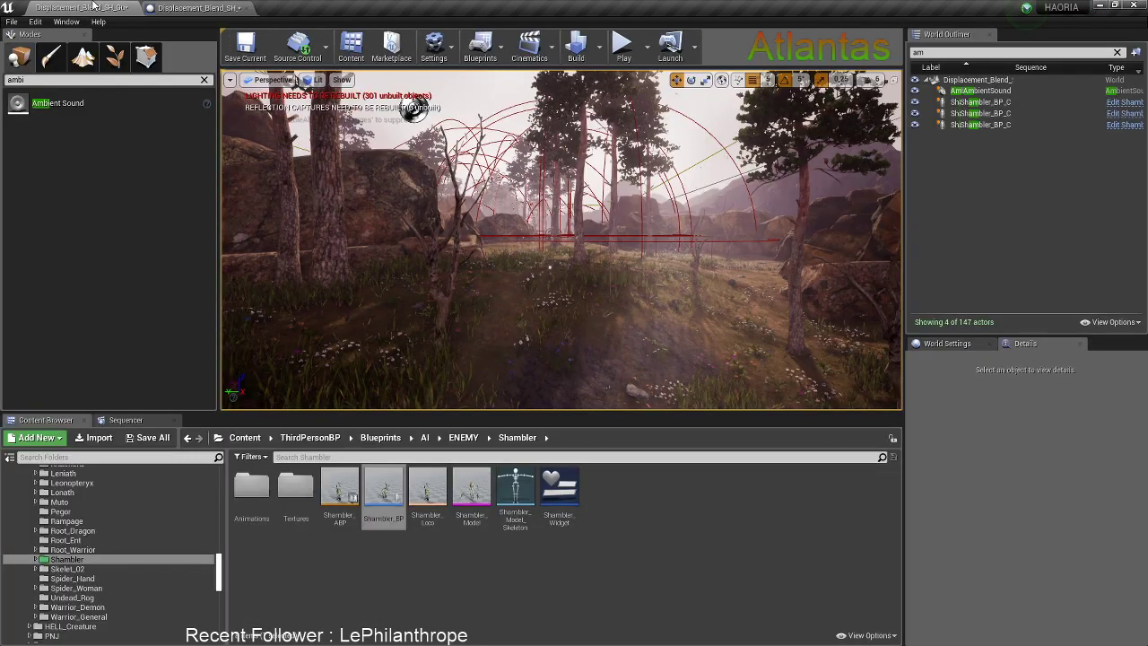
{"action": "left_click", "coordinate": [380, 438]}
{"action": "scroll", "coordinate": [573, 555], "scroll_direction": "down", "scroll_amount": 2}
{"action": "double_click", "coordinate": [604, 590]}
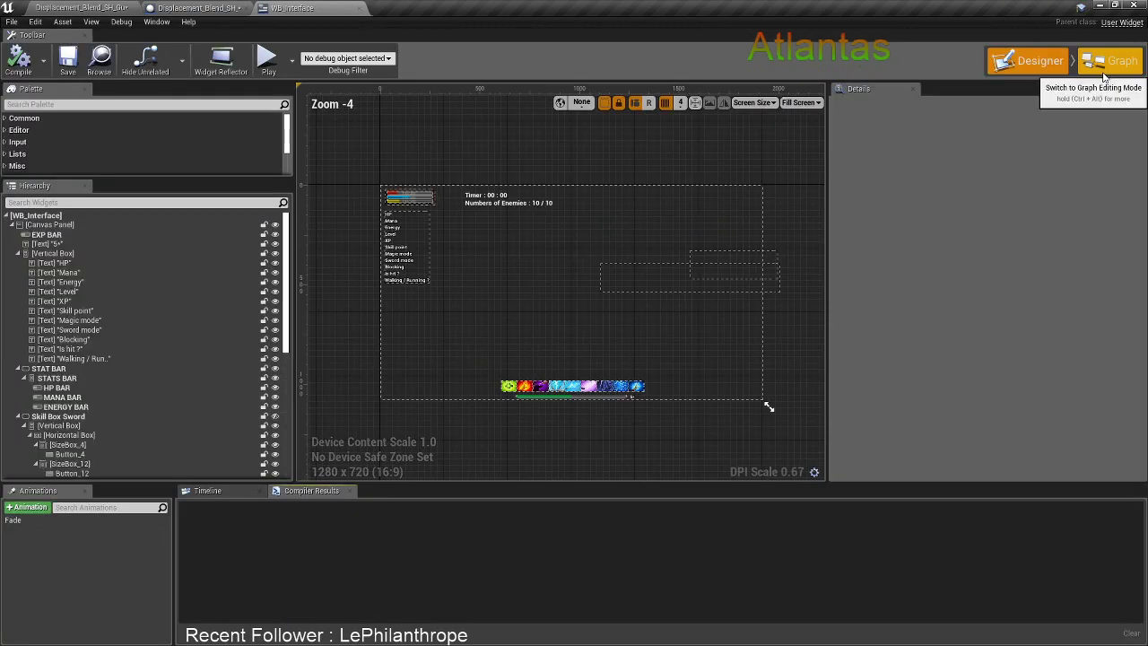
{"action": "left_click", "coordinate": [1111, 60]}
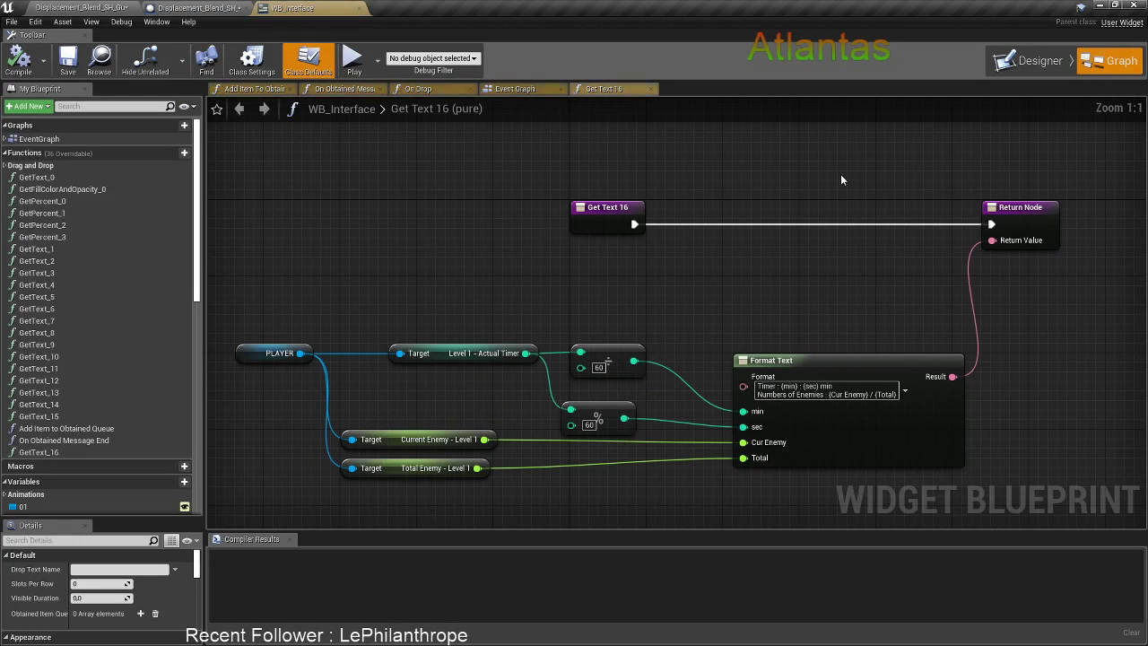
{"action": "left_click", "coordinate": [515, 89]}
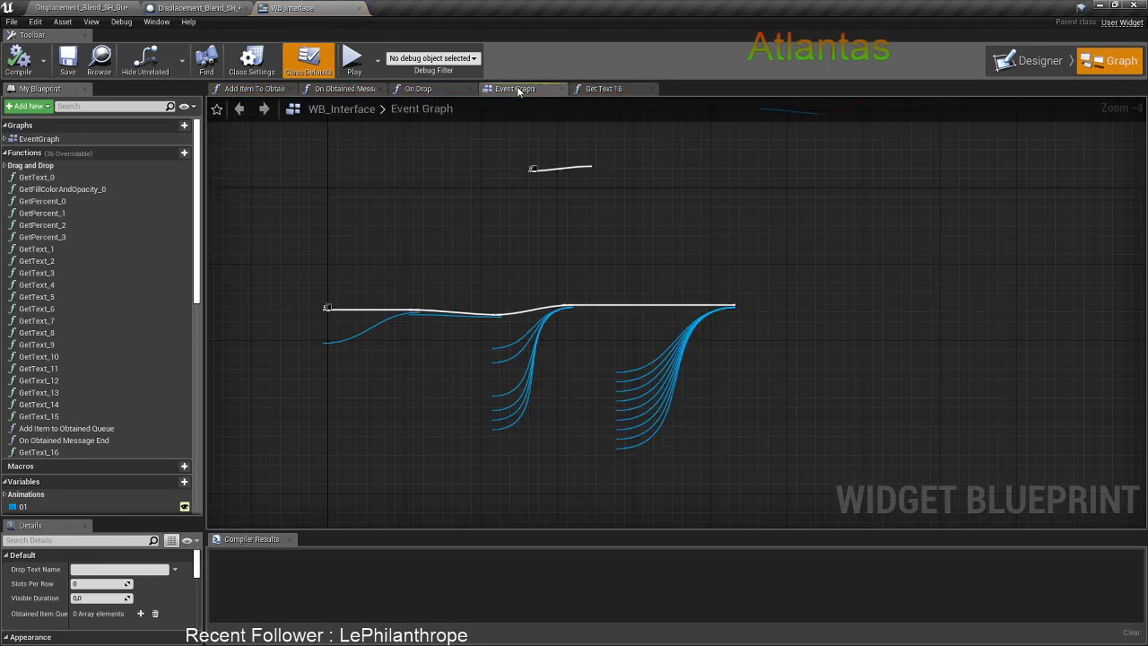
Examine the Check Skill Box Visibility custom event that WB_Interface's Event Tick calls, including its Set Visibility logic
{"action": "right_click_drag", "start_coordinate": [483, 212], "coordinate": [468, 280]}
{"action": "scroll", "coordinate": [475, 278], "scroll_direction": "up", "scroll_amount": 3}
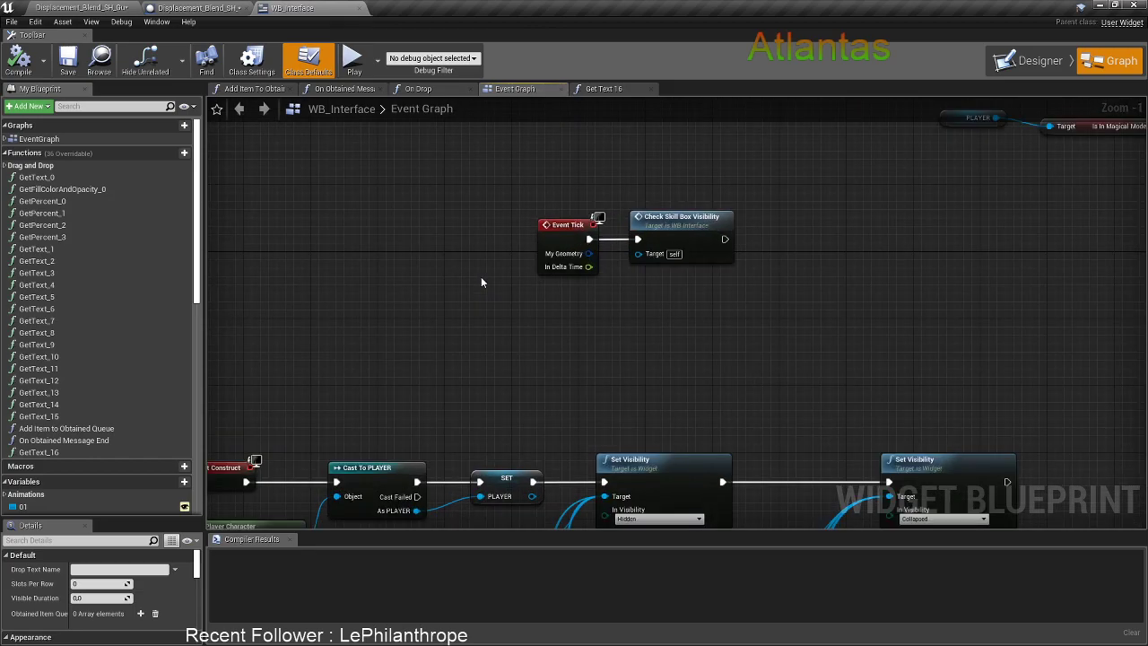
{"action": "double_click", "coordinate": [687, 228]}
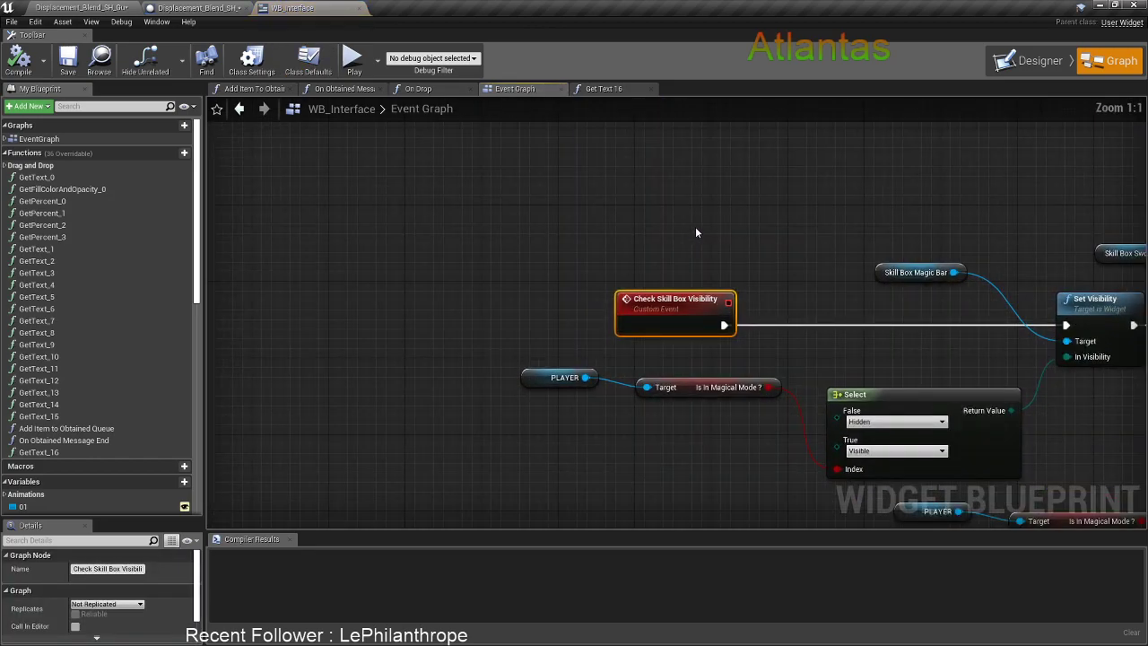
{"action": "right_click_drag", "start_coordinate": [686, 228], "coordinate": [375, 177]}
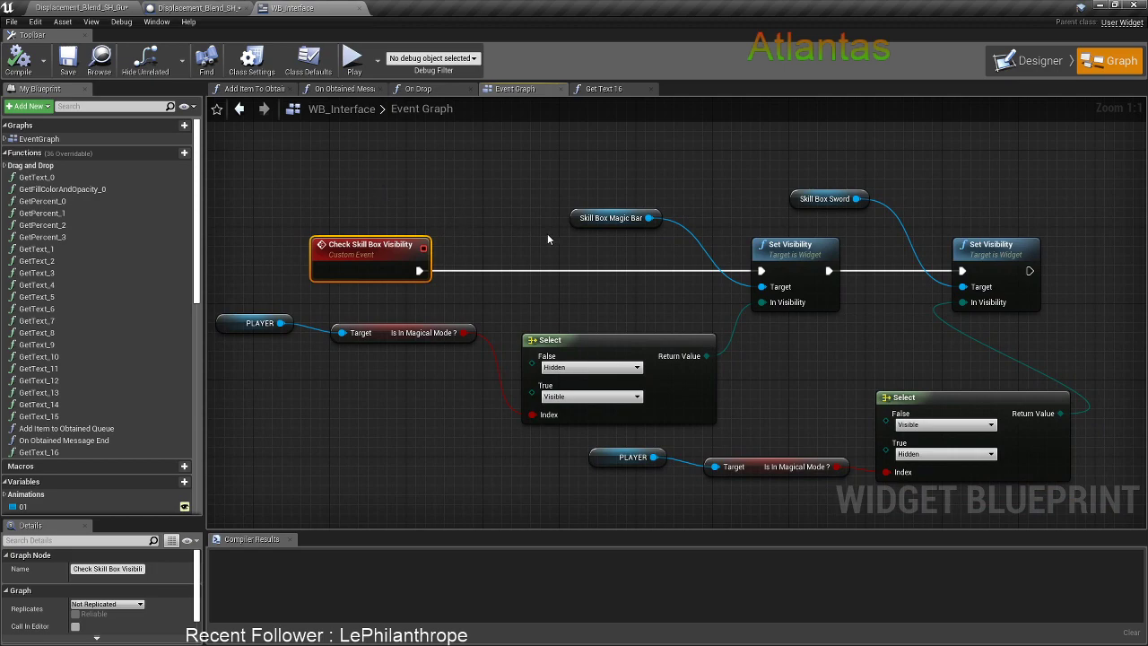
{"action": "scroll", "coordinate": [548, 238], "scroll_direction": "down", "scroll_amount": 4}
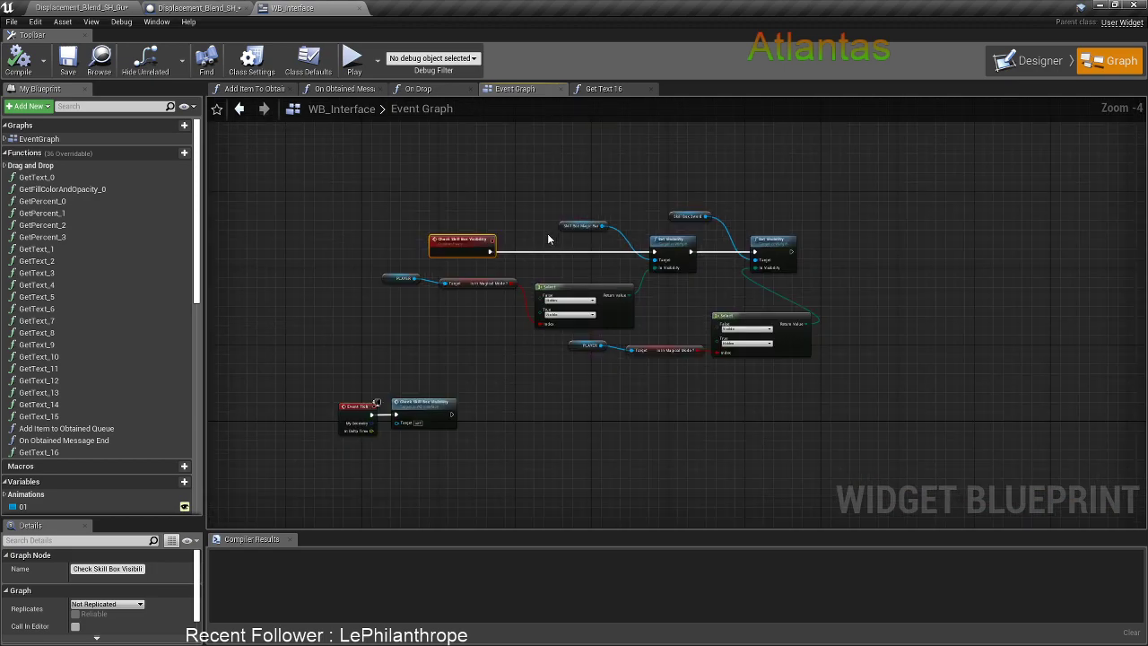
{"action": "right_click_drag", "start_coordinate": [320, 297], "coordinate": [420, 204]}
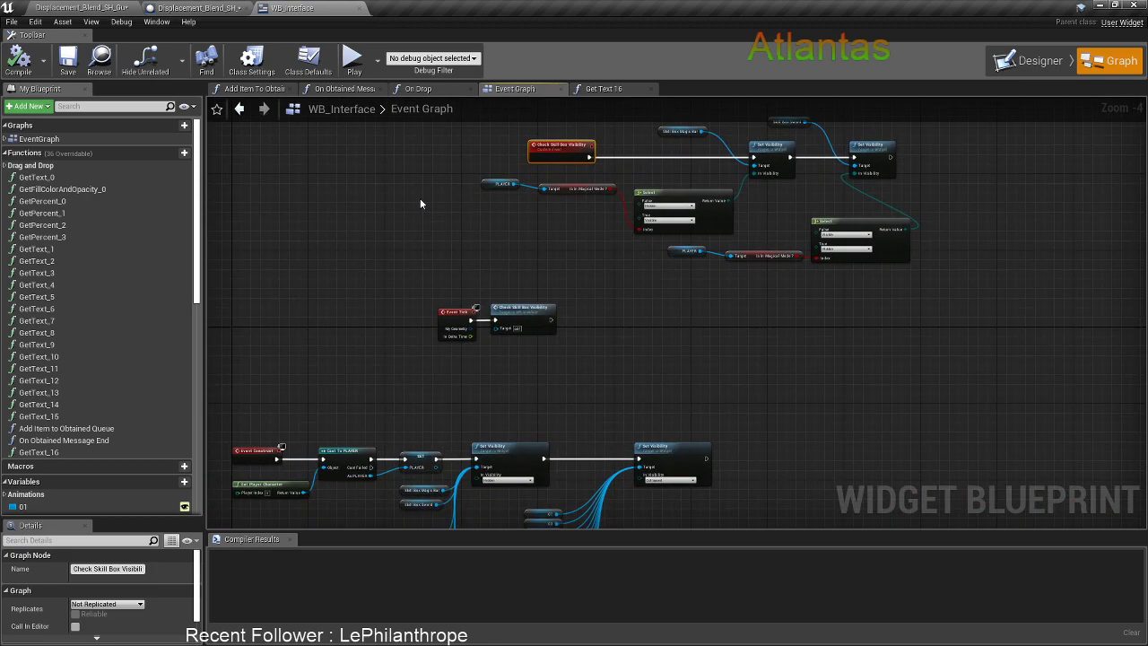
Open the PLAYER blueprint and examine the function calls chained to its Event Tick
{"action": "left_click", "coordinate": [81, 7]}
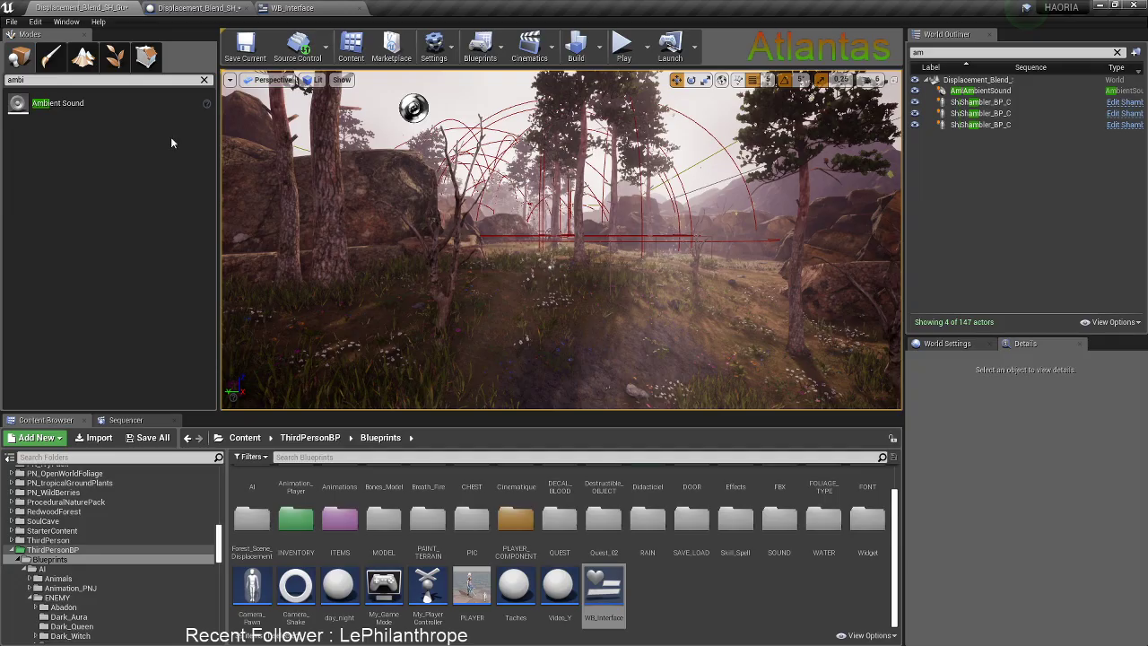
{"action": "double_click", "coordinate": [471, 588]}
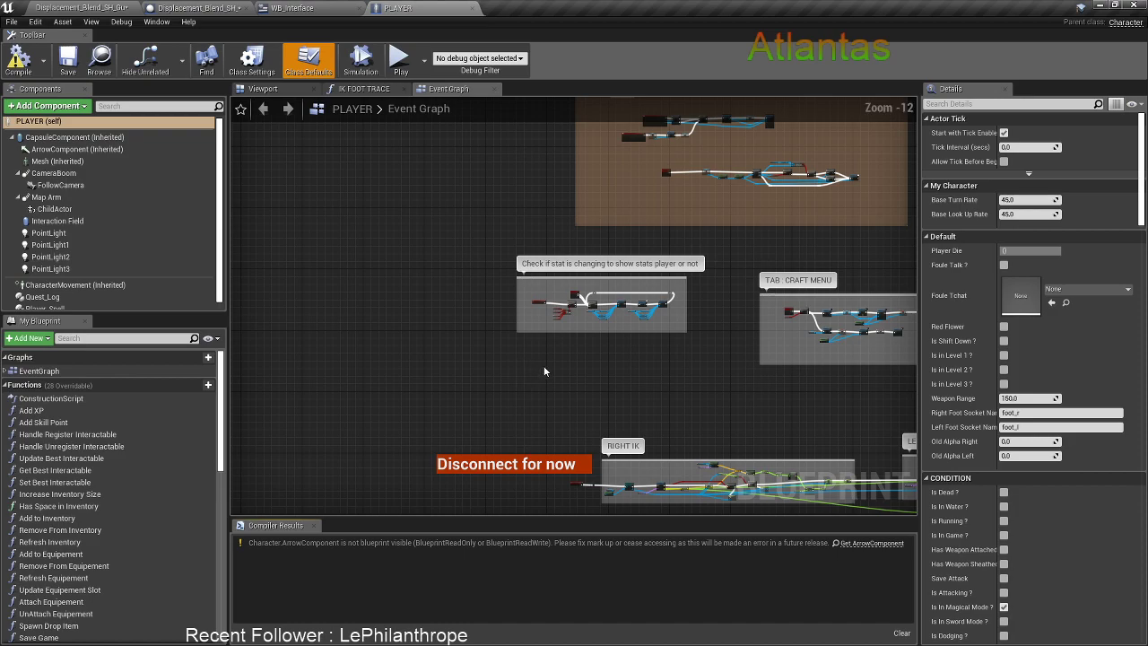
{"action": "right_click_drag", "start_coordinate": [575, 358], "coordinate": [456, 488]}
{"action": "right_click_drag", "start_coordinate": [660, 269], "coordinate": [258, 403]}
{"action": "scroll", "coordinate": [583, 336], "scroll_direction": "up", "scroll_amount": 7}
{"action": "scroll", "coordinate": [577, 398], "scroll_direction": "up", "scroll_amount": 4}
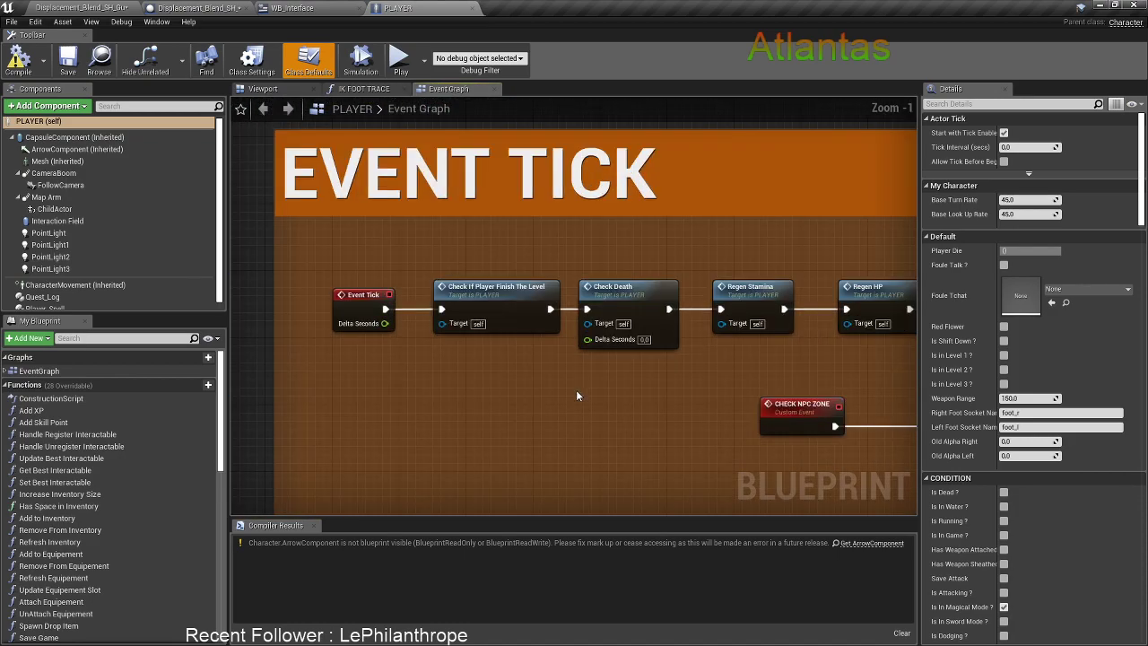
{"action": "right_click_drag", "start_coordinate": [576, 389], "coordinate": [443, 362]}
{"action": "right_click_drag", "start_coordinate": [671, 366], "coordinate": [435, 363]}
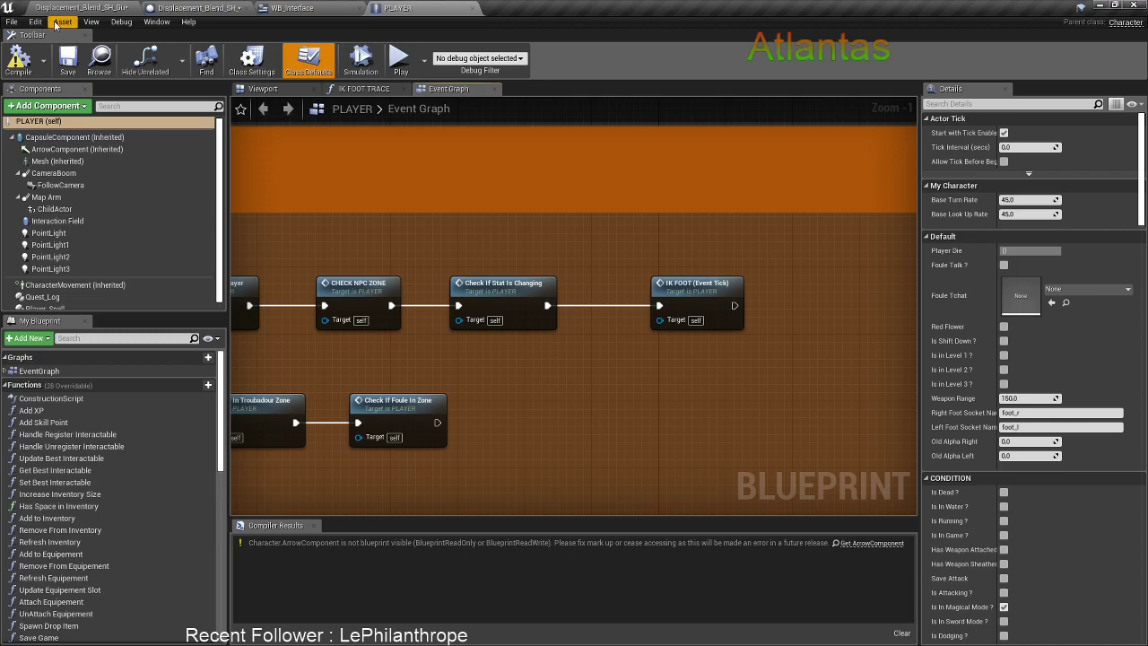
Review the Event Construct and Event Tick chains in WB_Interface, and check the level blueprint graph again
{"action": "left_click", "coordinate": [293, 8]}
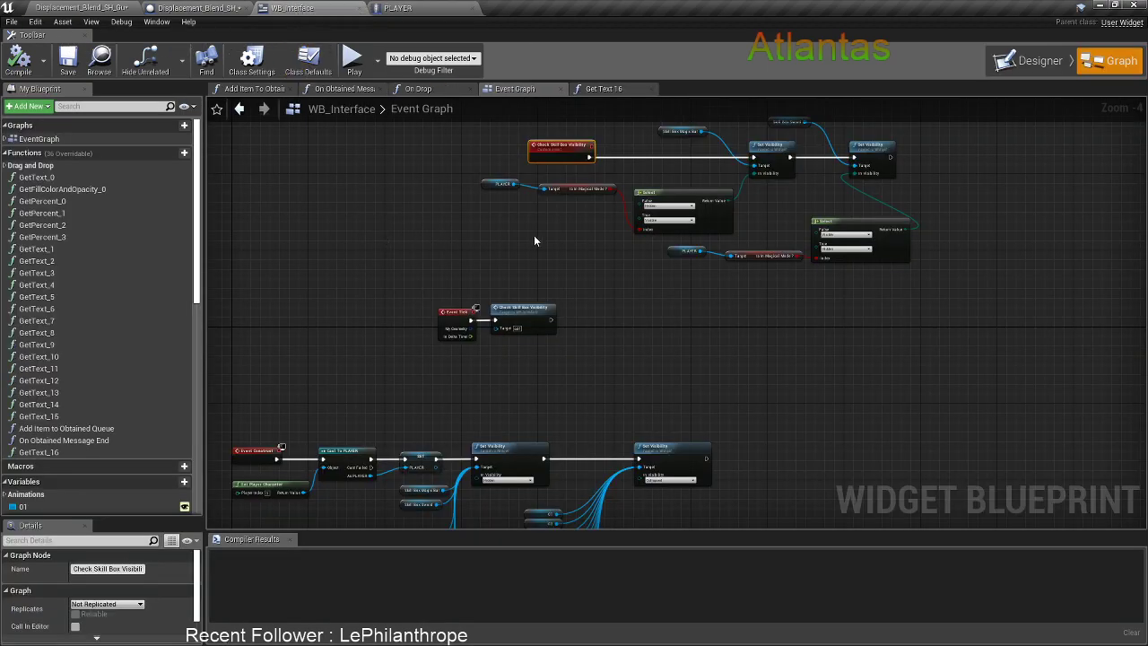
{"action": "scroll", "coordinate": [664, 270], "scroll_direction": "up", "scroll_amount": 3}
{"action": "scroll", "coordinate": [634, 406], "scroll_direction": "down", "scroll_amount": 6}
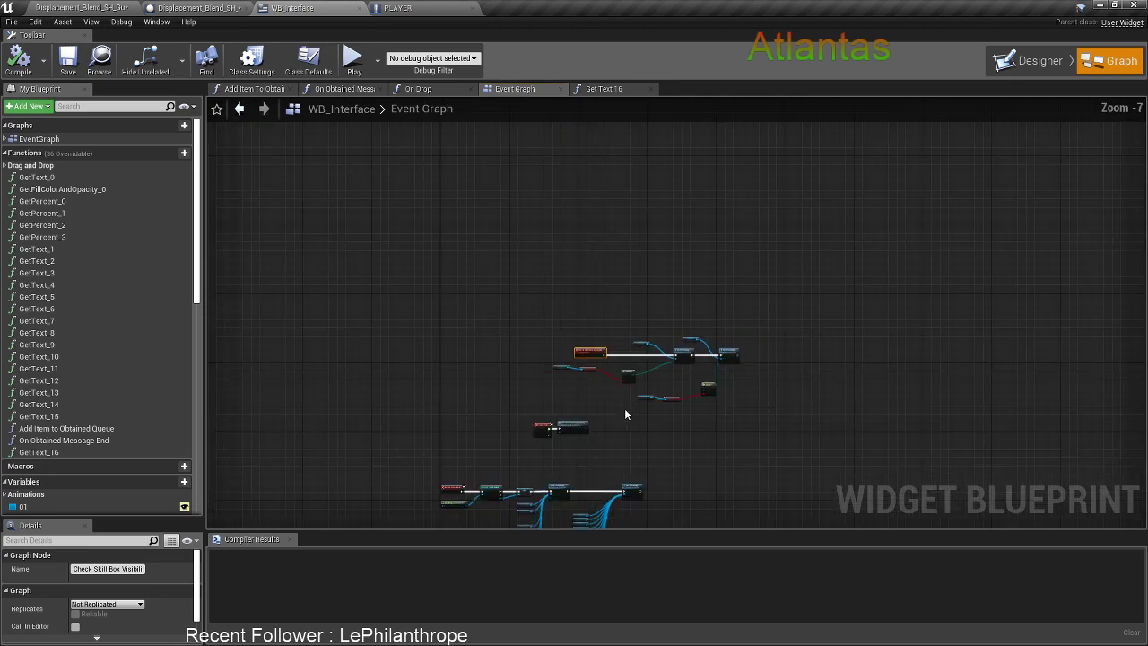
{"action": "scroll", "coordinate": [509, 337], "scroll_direction": "up", "scroll_amount": 4}
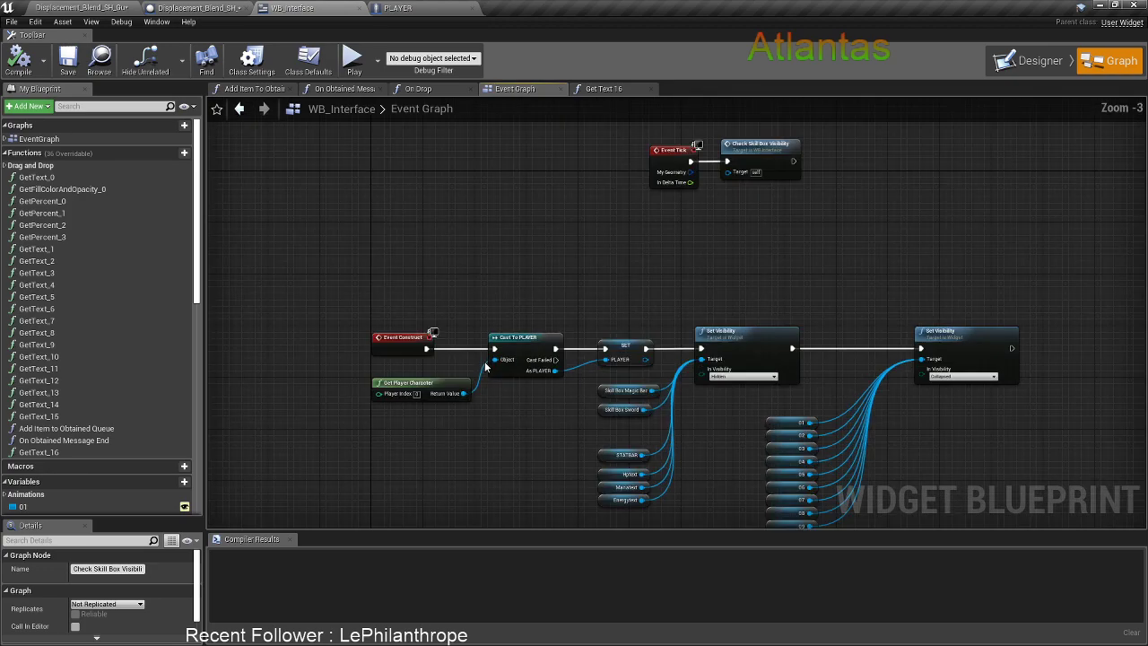
{"action": "left_click", "coordinate": [199, 7]}
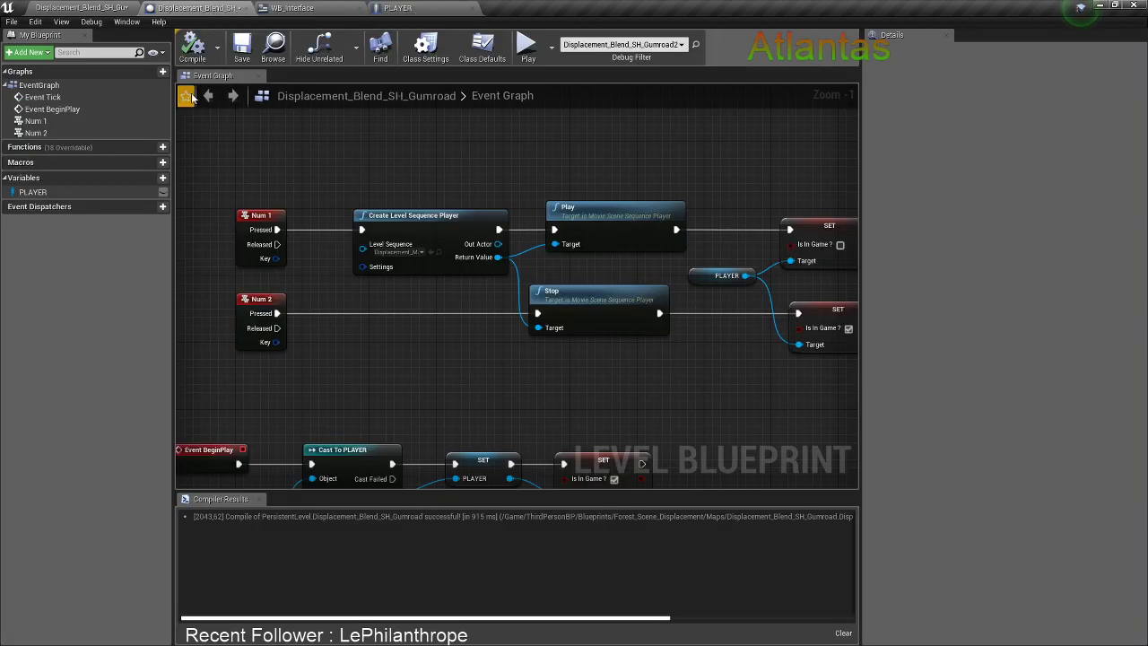
Expand the CONDITION variable category in the PLAYER blueprint to look for Is in game ?
{"action": "left_click", "coordinate": [398, 7]}
{"action": "scroll", "coordinate": [72, 445], "scroll_direction": "down", "scroll_amount": 10}
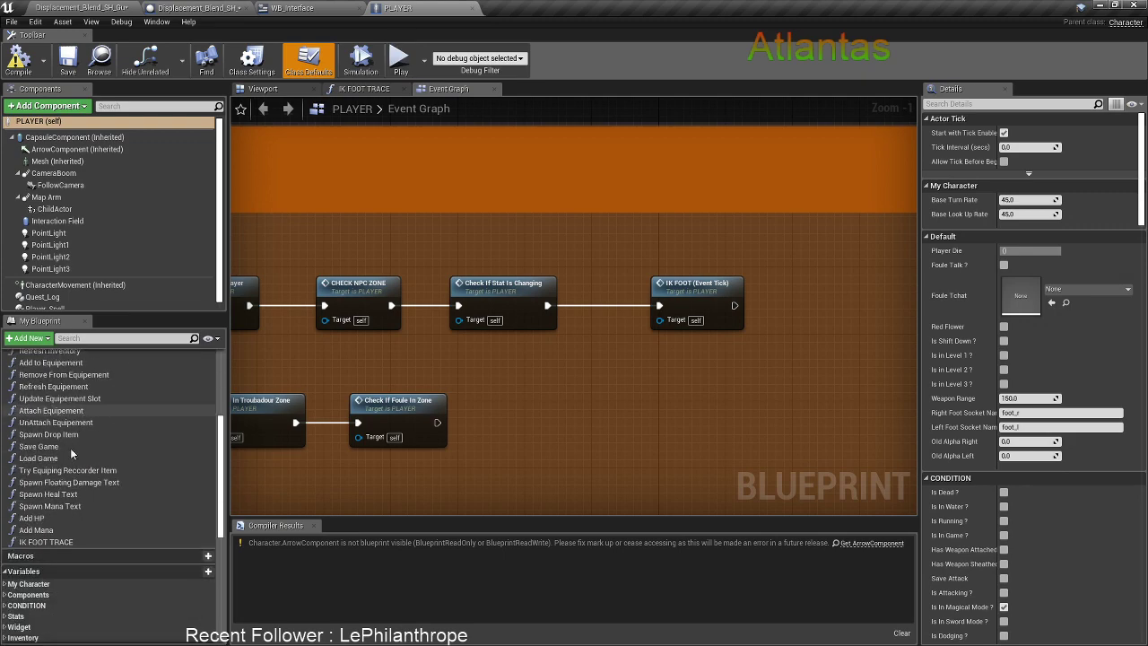
{"action": "left_click", "coordinate": [7, 491]}
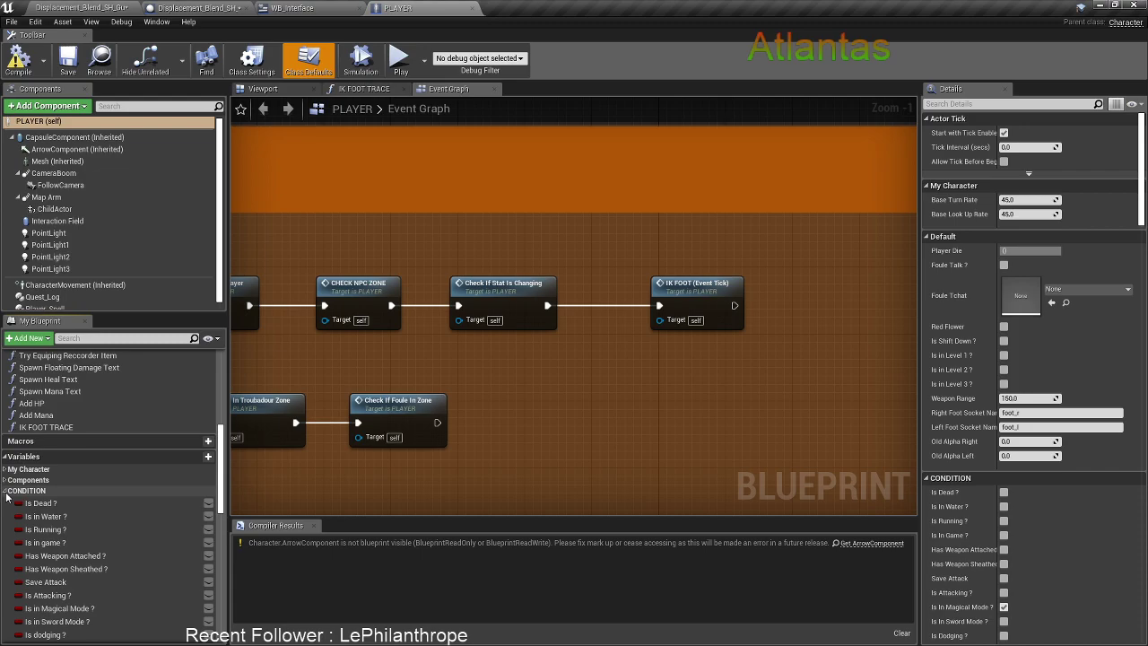
Trace PLAYER's Event Tick chain from Check If Player Finish The Level through IK FOOT (Event Tick)
{"action": "scroll", "coordinate": [384, 460], "scroll_direction": "down", "scroll_amount": 8}
{"action": "right_click_drag", "start_coordinate": [373, 323], "coordinate": [612, 317]}
{"action": "scroll", "coordinate": [399, 451], "scroll_direction": "up", "scroll_amount": 9}
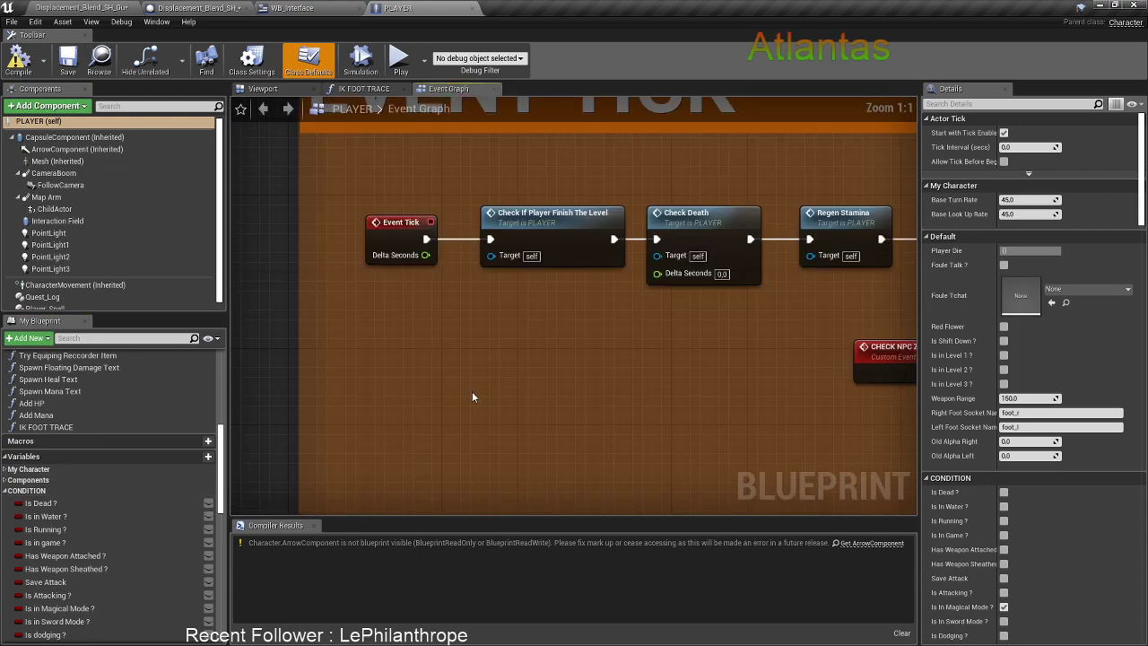
{"action": "right_click_drag", "start_coordinate": [596, 367], "coordinate": [261, 368]}
{"action": "right_click_drag", "start_coordinate": [539, 326], "coordinate": [442, 355]}
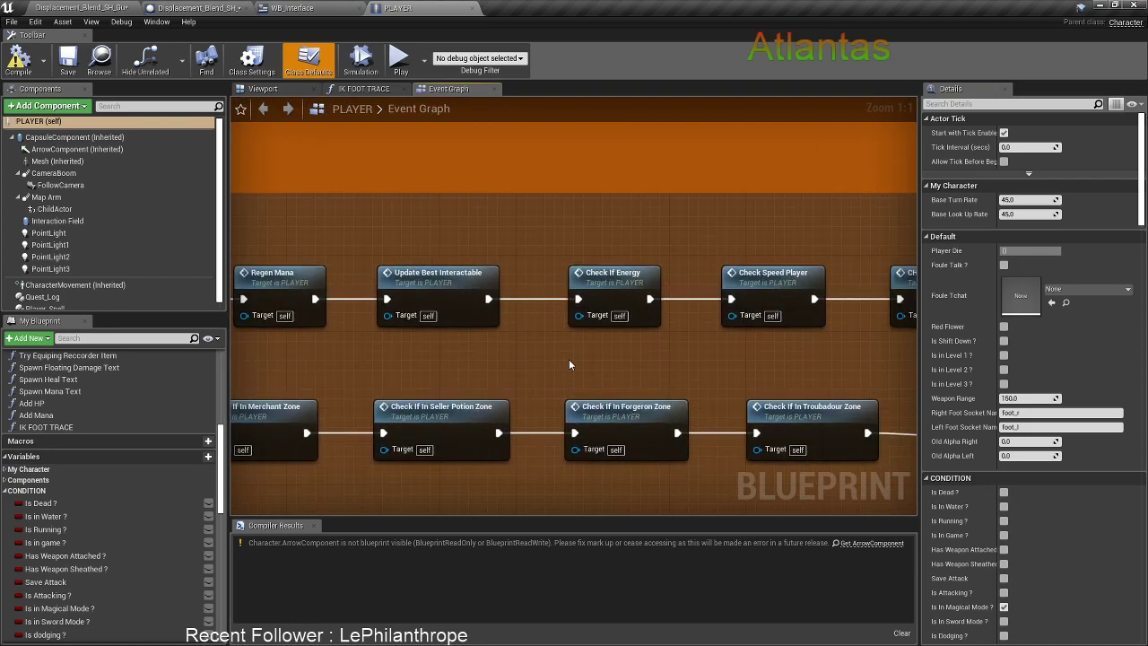
{"action": "right_click_drag", "start_coordinate": [553, 359], "coordinate": [269, 367]}
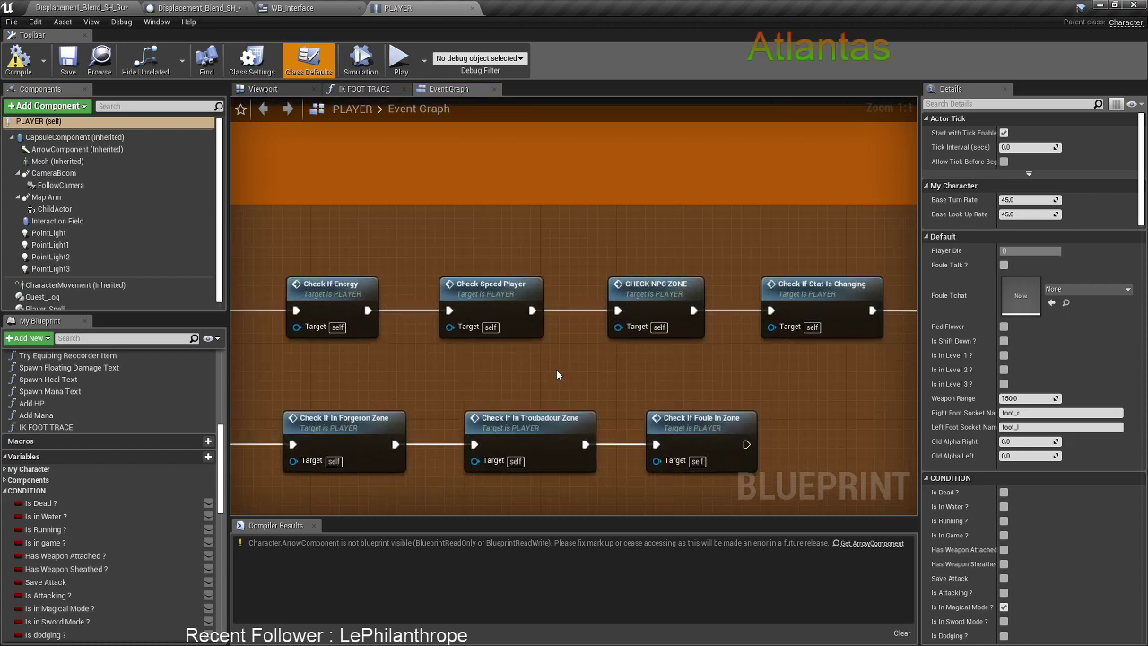
{"action": "right_click_drag", "start_coordinate": [575, 371], "coordinate": [521, 373]}
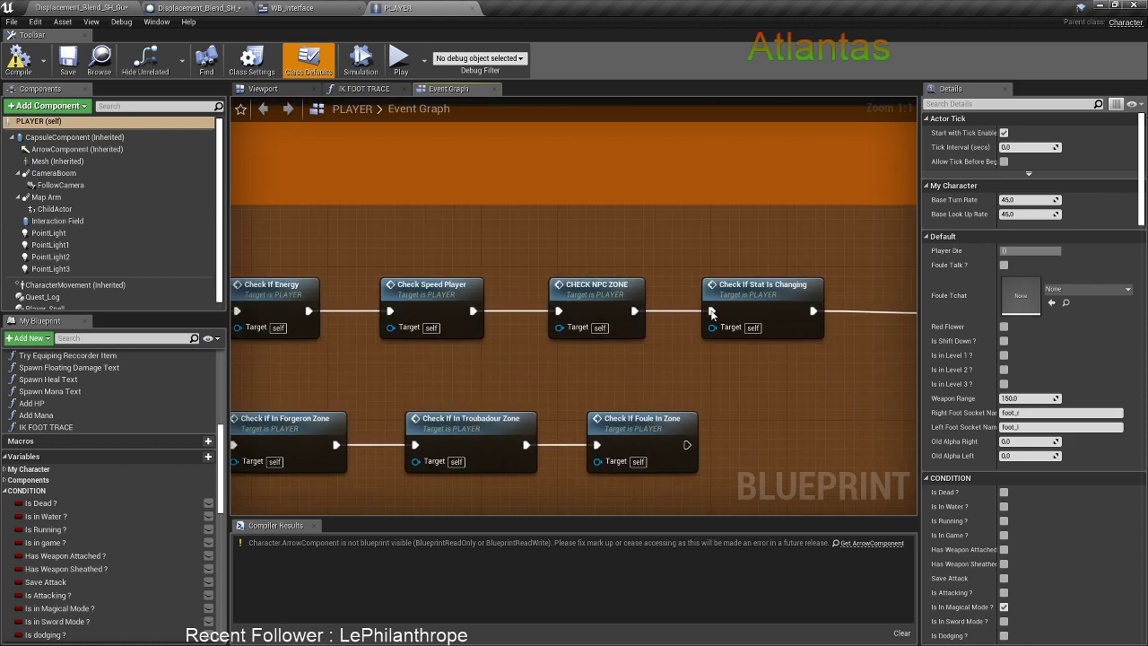
{"action": "right_click_drag", "start_coordinate": [772, 350], "coordinate": [477, 381]}
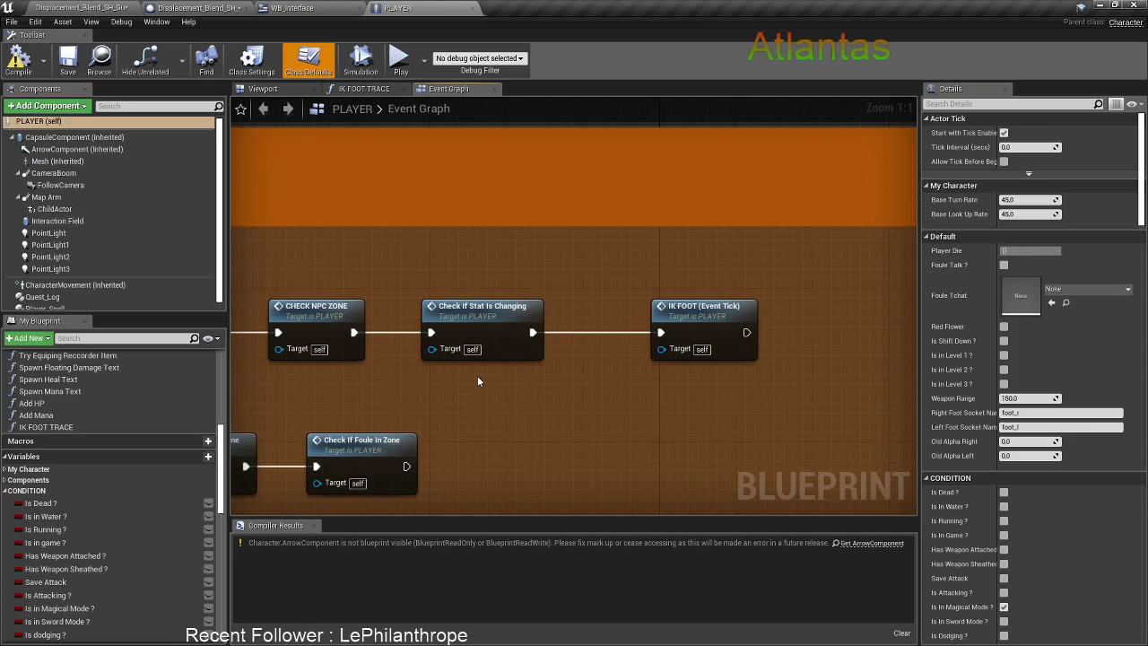
Open the Check If Stat Is Changing event definition in PLAYER and examine the graph sections around it
{"action": "double_click", "coordinate": [478, 309]}
{"action": "scroll", "coordinate": [534, 364], "scroll_direction": "down", "scroll_amount": 12}
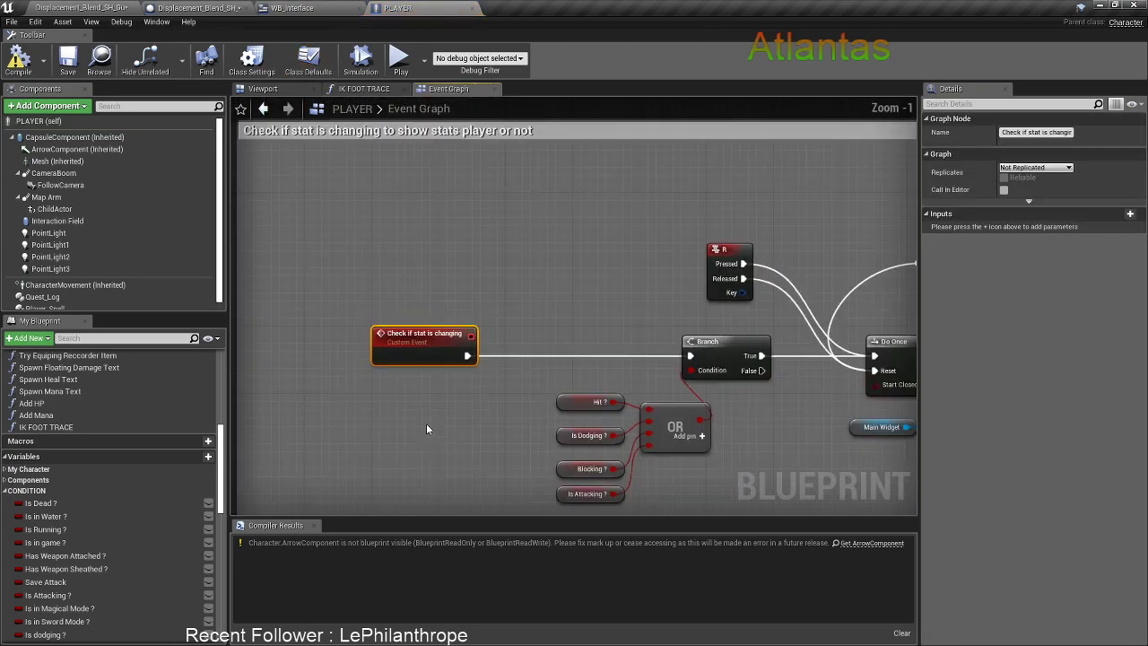
{"action": "right_click_drag", "start_coordinate": [412, 277], "coordinate": [396, 315]}
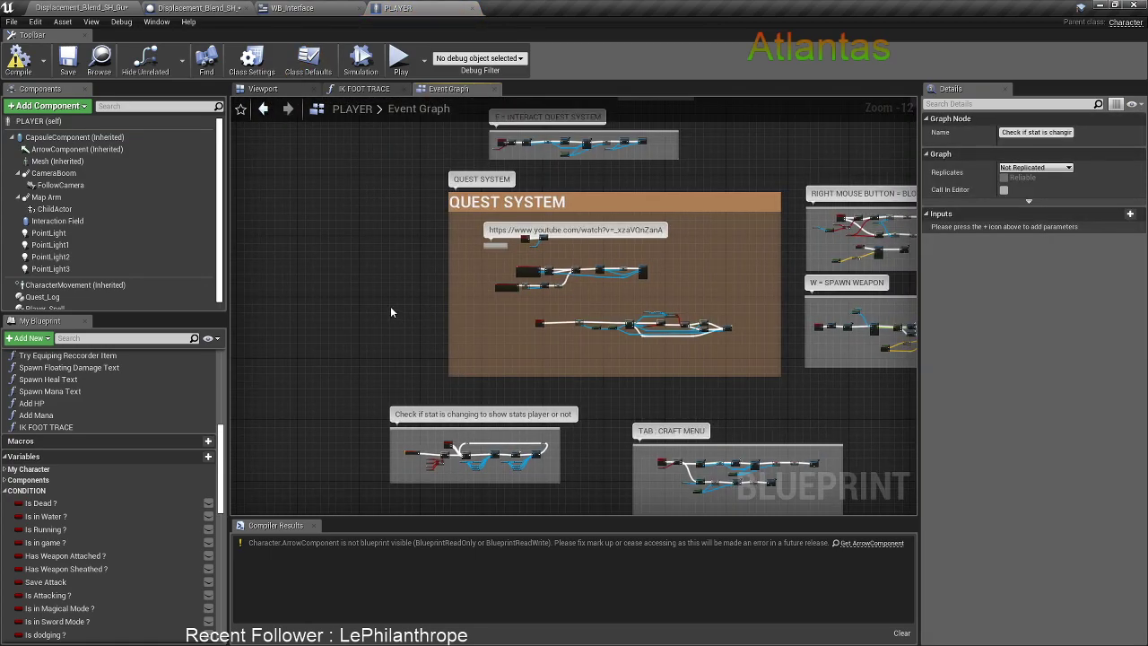
Find the existing Event BeginPlay node in PLAYER's event graph
{"action": "right_click", "coordinate": [390, 307]}
{"action": "type", "text": "even t"}
{"action": "key", "text": "BackSpace"}
{"action": "type", "text": "cr"}
{"action": "key", "text": "BackSpace"}
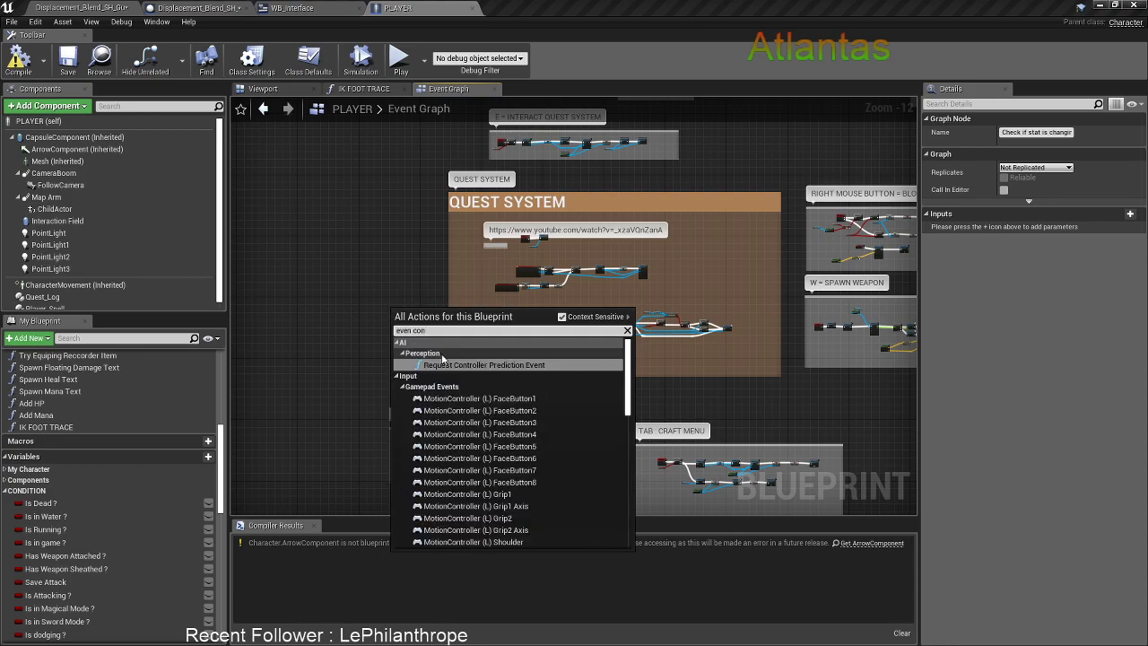
{"action": "scroll", "coordinate": [443, 358], "scroll_direction": "down", "scroll_amount": 5}
{"action": "key", "text": "BackSpace"}
{"action": "type", "text": "beg"}
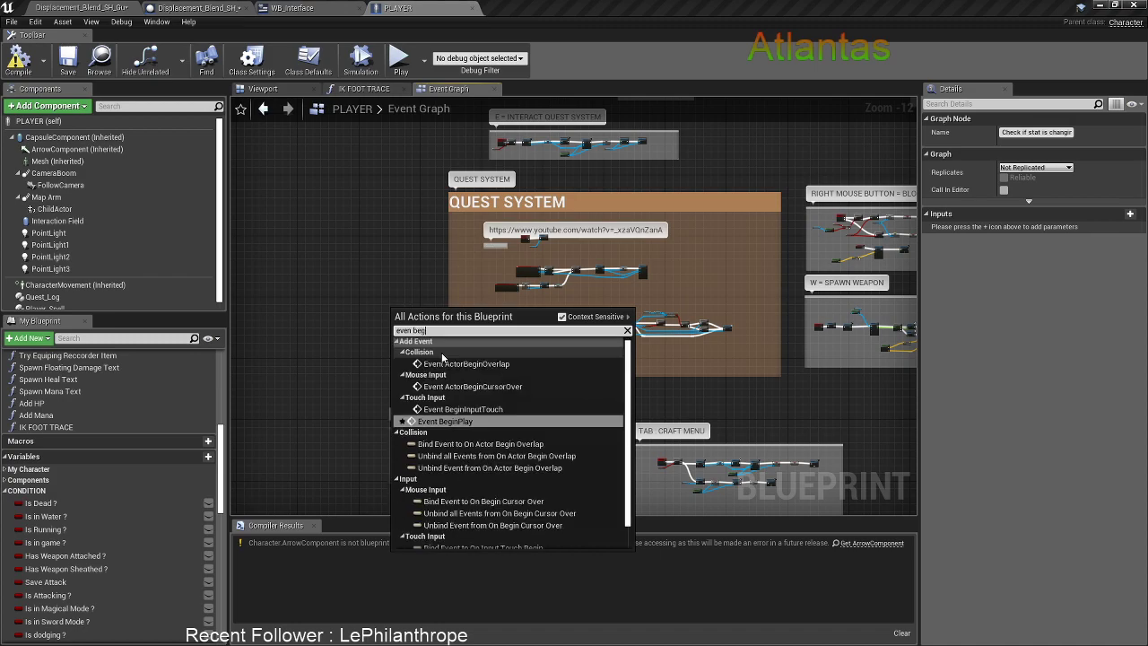
{"action": "left_click", "coordinate": [443, 420]}
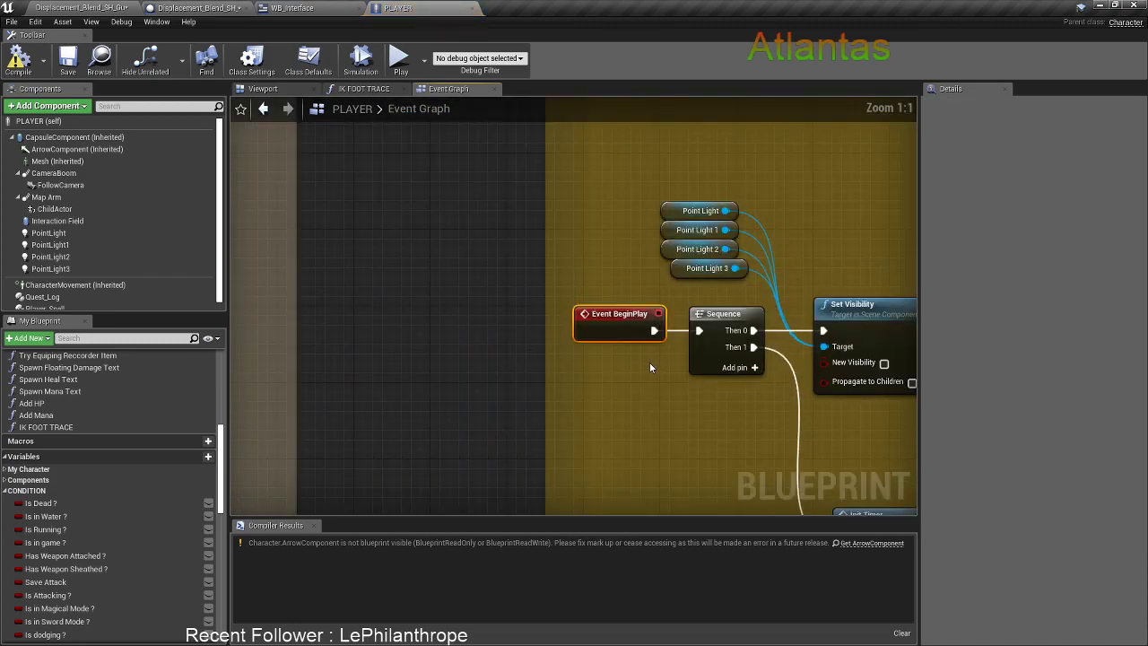
Trace the Event BeginPlay chain through the Is In Game ? Branch to the inventory spawn and WB Interface widget creation
{"action": "right_click_drag", "start_coordinate": [688, 366], "coordinate": [536, 395]}
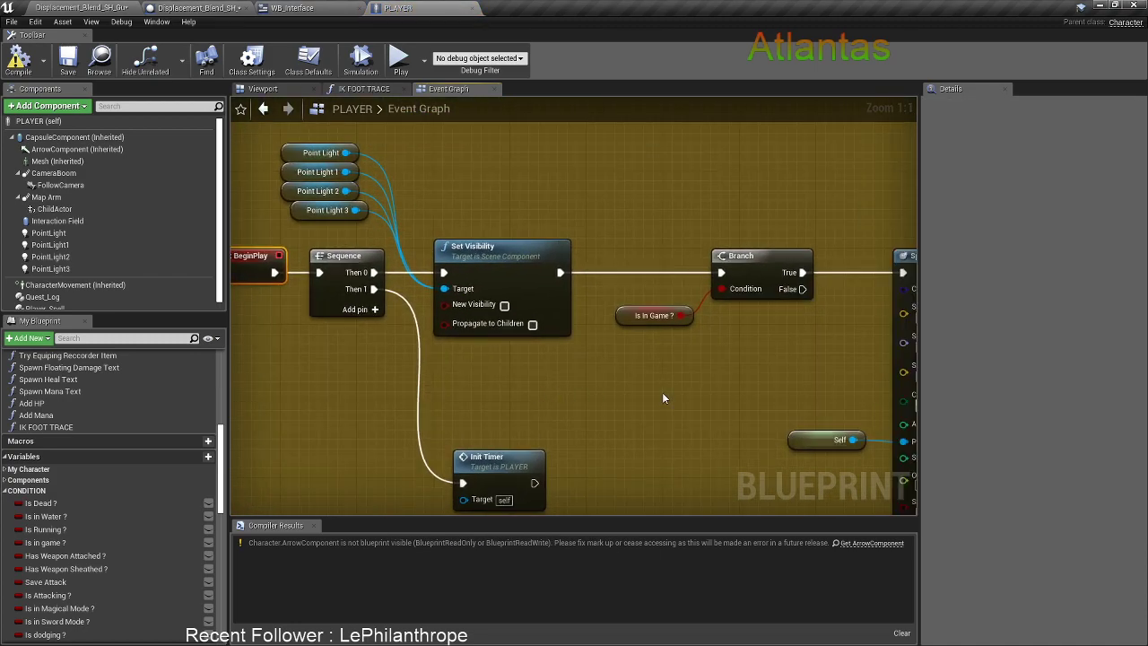
{"action": "right_click_drag", "start_coordinate": [662, 392], "coordinate": [273, 363]}
{"action": "scroll", "coordinate": [452, 385], "scroll_direction": "down", "scroll_amount": 2}
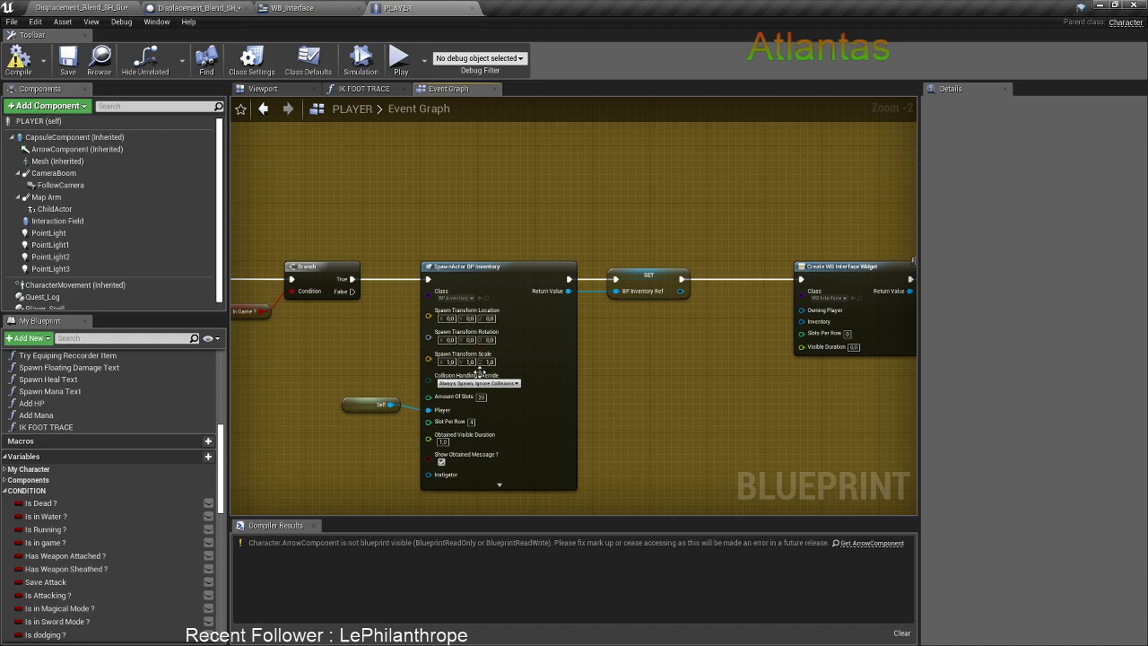
{"action": "mouse_move", "coordinate": [713, 393]}
{"action": "right_mouse_down"}
{"action": "mouse_move", "coordinate": [325, 369]}
{"action": "mouse_move", "coordinate": [714, 394]}
{"action": "right_mouse_up"}
{"action": "right_click_drag", "start_coordinate": [261, 285], "coordinate": [482, 285]}
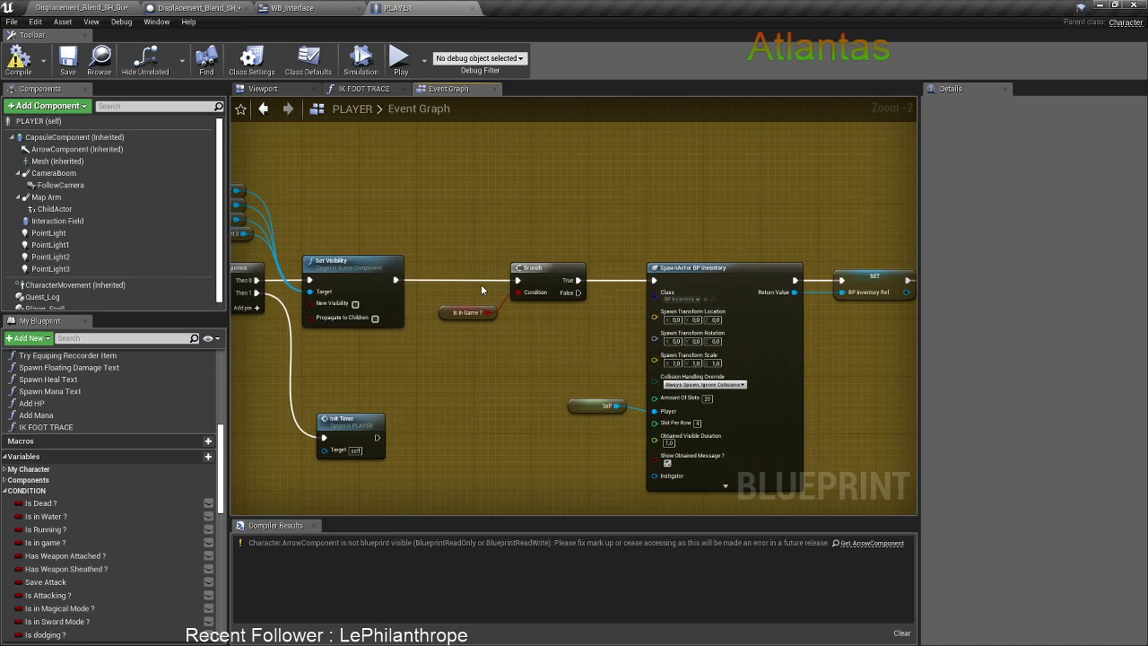
Disconnect the Is In Game ? Branch from the BeginPlay chain and connect Set Visibility directly to SpawnActor BP Inventory
{"action": "scroll", "coordinate": [489, 276], "scroll_direction": "up", "scroll_amount": 1}
{"action": "left_click", "coordinate": [526, 281], "text": "alt"}
{"action": "left_click", "coordinate": [600, 280], "text": "alt"}
{"action": "left_click_drag", "start_coordinate": [564, 266], "coordinate": [566, 322]}
{"action": "left_click_drag", "start_coordinate": [387, 280], "coordinate": [687, 281]}
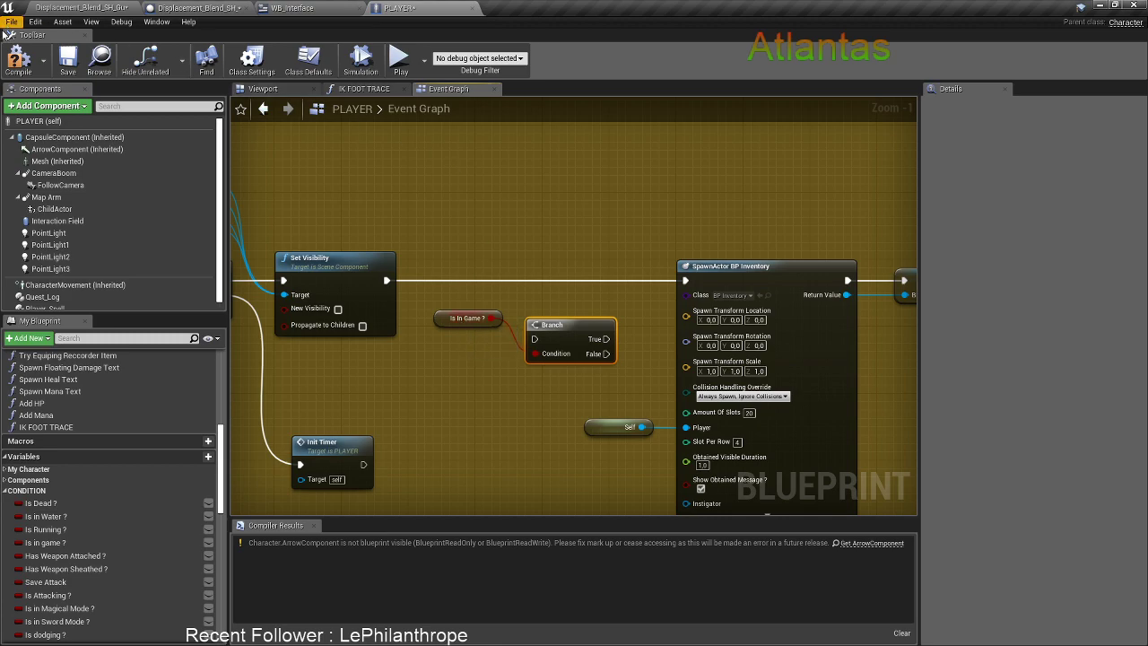
In WB_Interface's event graph, move Event Tick and Check Skill Box Visibility apart into free space
{"action": "left_click", "coordinate": [321, 8]}
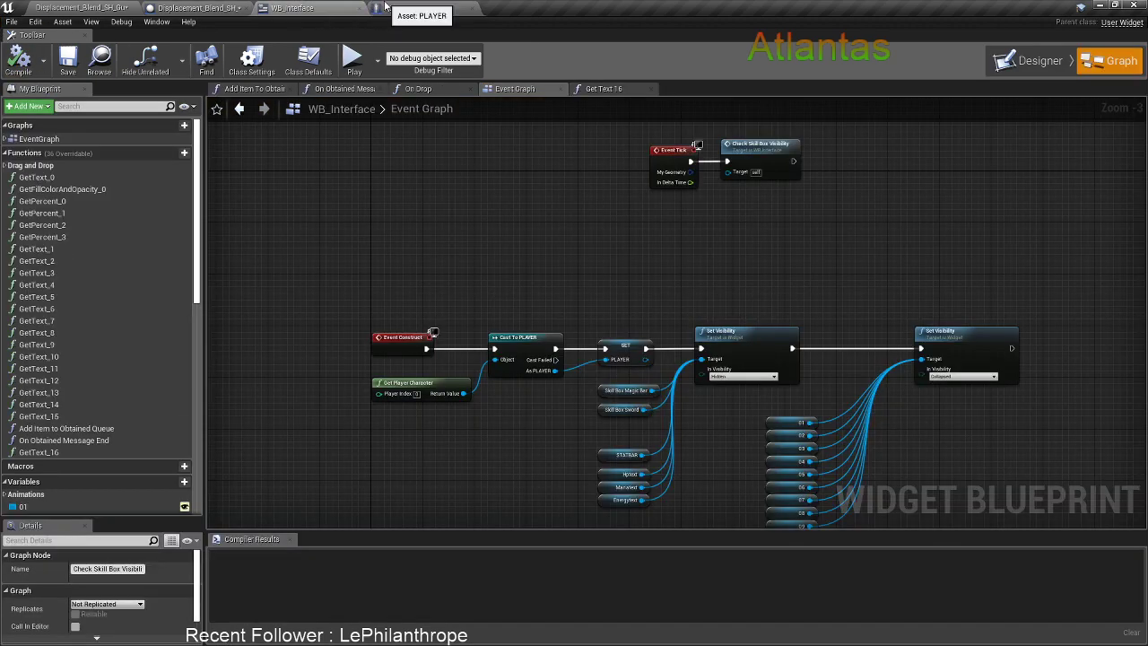
{"action": "right_click_drag", "start_coordinate": [495, 198], "coordinate": [462, 364]}
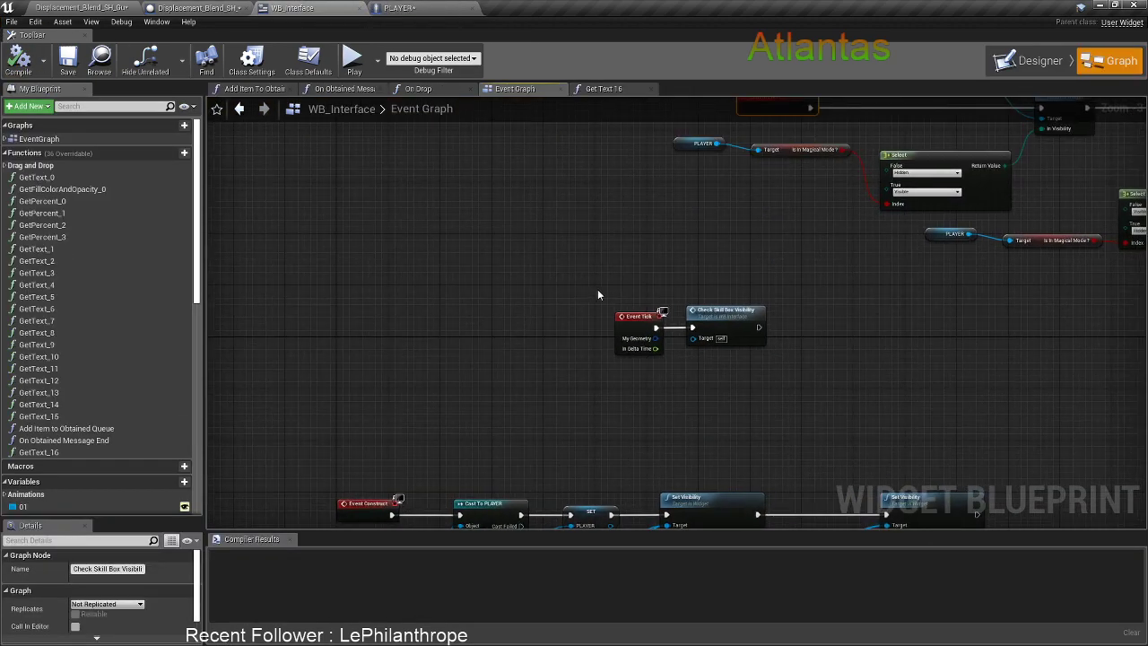
{"action": "scroll", "coordinate": [606, 283], "scroll_direction": "up", "scroll_amount": 1}
{"action": "right_click_drag", "start_coordinate": [606, 283], "coordinate": [493, 347]}
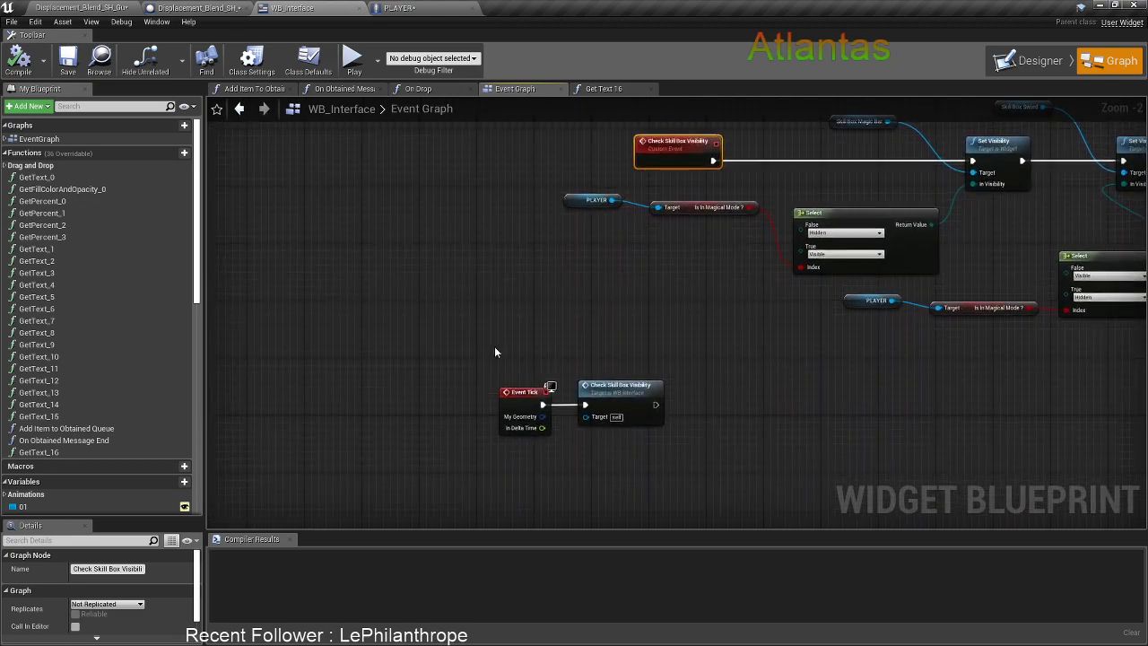
{"action": "left_click_drag", "start_coordinate": [520, 398], "coordinate": [475, 398]}
{"action": "left_click", "coordinate": [602, 392], "text": "ctrl"}
{"action": "left_click_drag", "start_coordinate": [602, 392], "coordinate": [633, 316]}
{"action": "left_click", "coordinate": [459, 303]}
{"action": "scroll", "coordinate": [448, 395], "scroll_direction": "up", "scroll_amount": 2}
{"action": "scroll", "coordinate": [51, 507], "scroll_direction": "down", "scroll_amount": 1}
Add a Branch after Check Skill Box Visibility, using Is In Game ? from a PLAYER reference as its condition
{"action": "scroll", "coordinate": [51, 506], "scroll_direction": "down", "scroll_amount": 15}
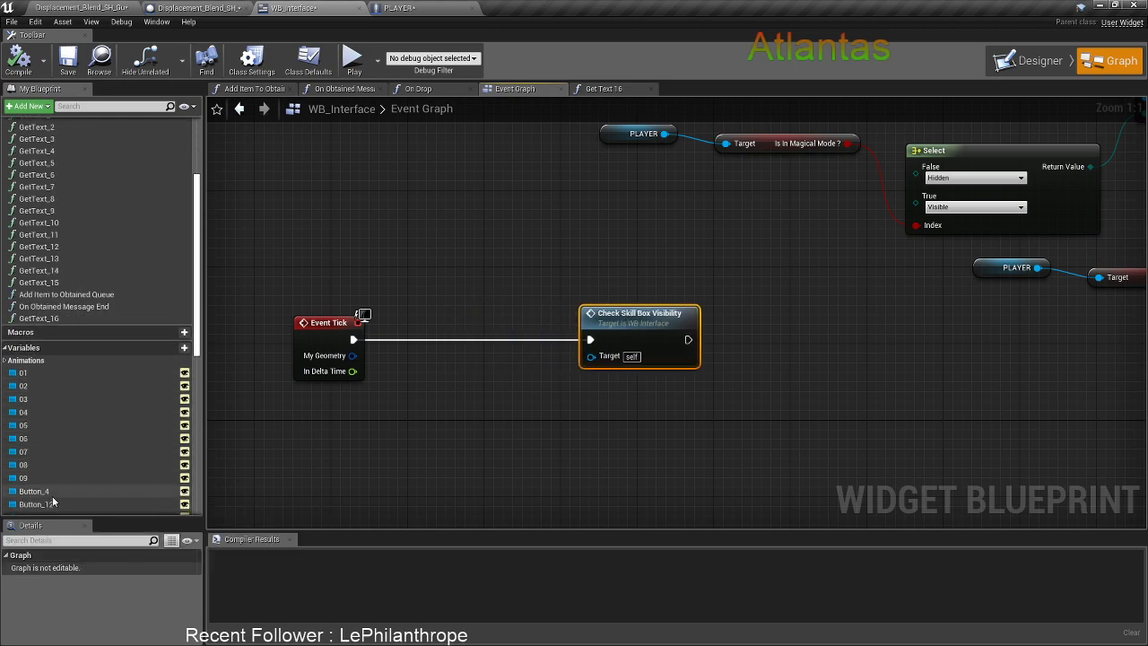
{"action": "left_click_drag", "start_coordinate": [36, 428], "coordinate": [330, 468], "text": "ctrl"}
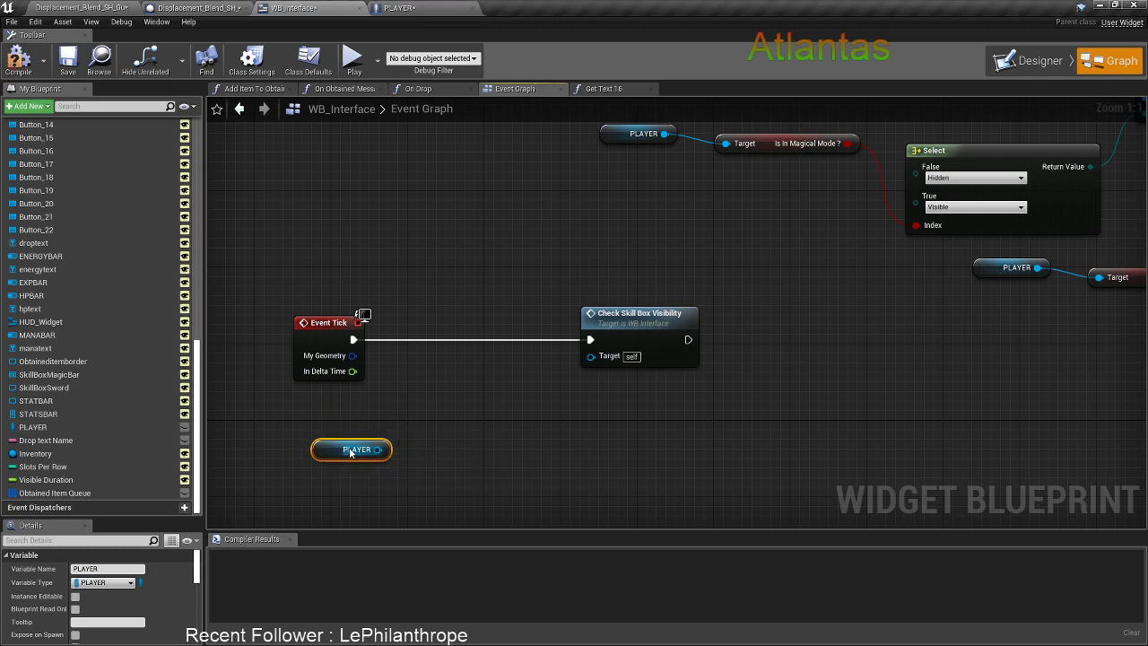
{"action": "left_click_drag", "start_coordinate": [637, 316], "coordinate": [483, 319]}
{"action": "left_click_drag", "start_coordinate": [326, 450], "coordinate": [505, 458]}
{"action": "left_click", "coordinate": [626, 361]}
{"action": "type", "text": "is game"}
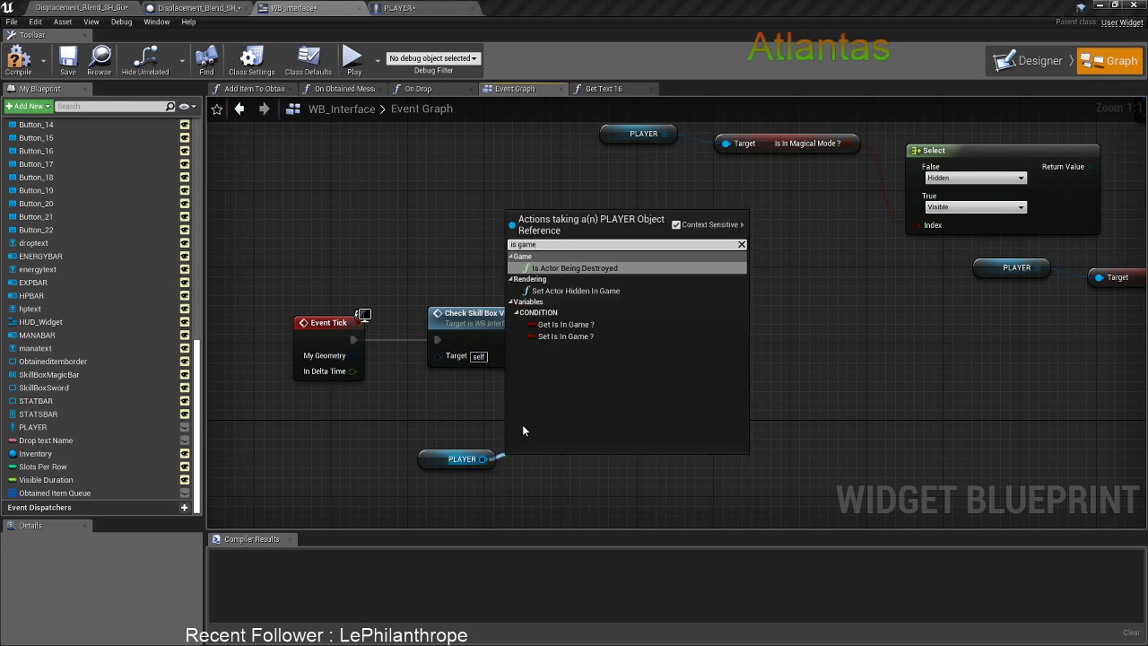
{"action": "left_click", "coordinate": [553, 328]}
{"action": "left_click_drag", "start_coordinate": [553, 476], "coordinate": [534, 340]}
{"action": "left_click_drag", "start_coordinate": [684, 373], "coordinate": [651, 343]}
Add a Set Visibility node on the Branch's True output with In Visibility set to Visible
{"action": "right_click", "coordinate": [648, 404]}
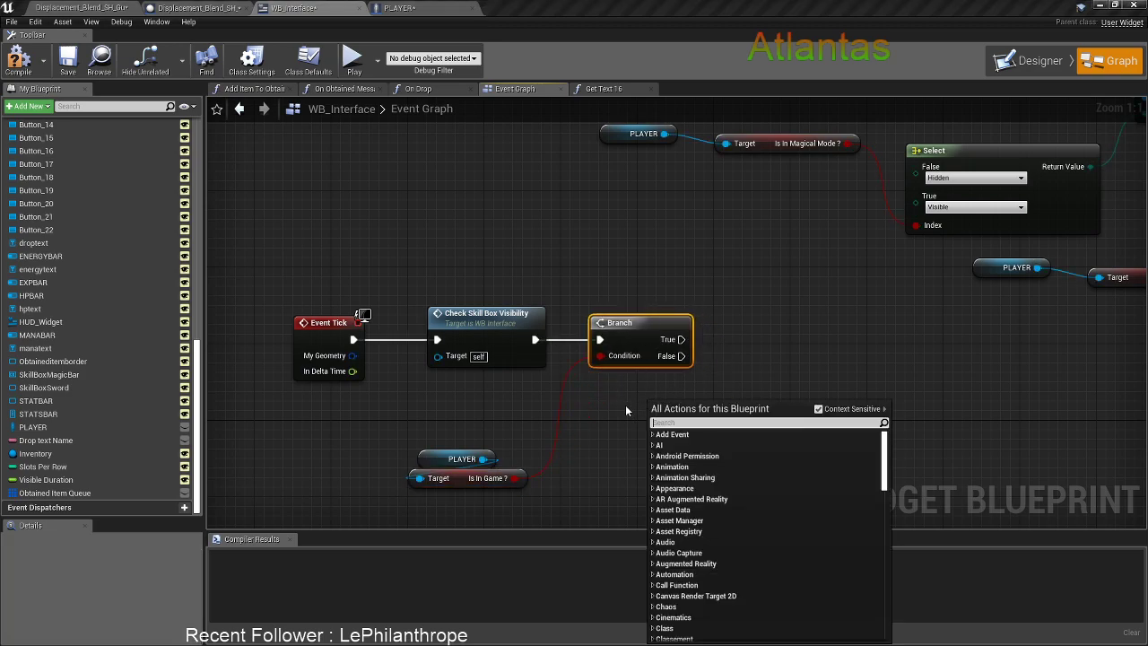
{"action": "type", "text": "visi set"}
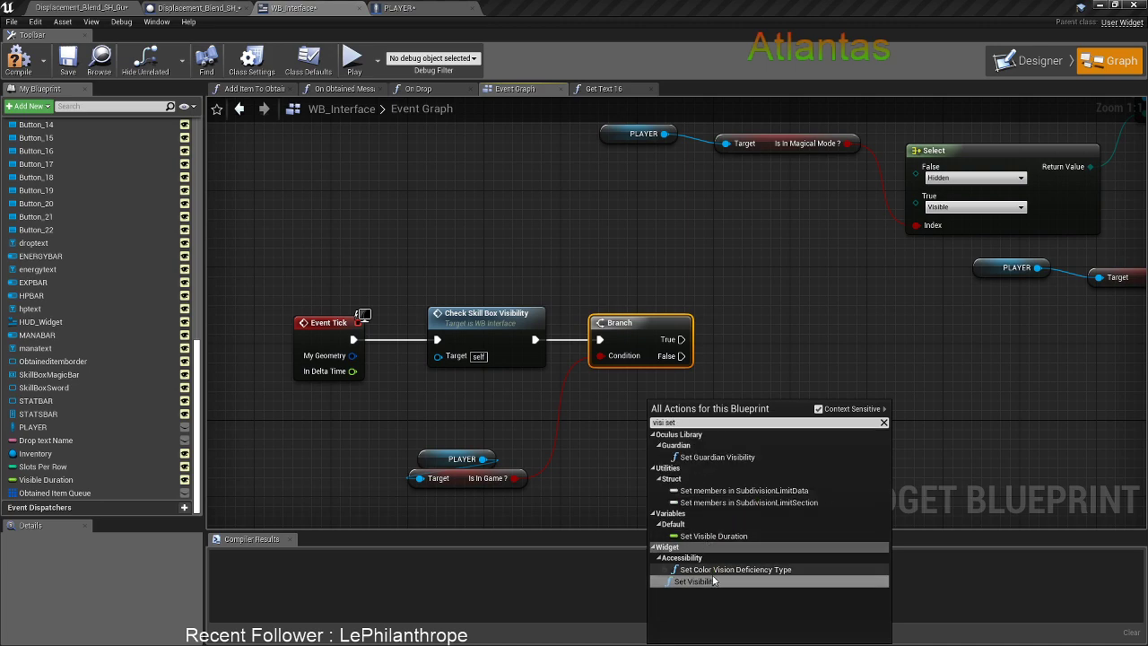
{"action": "key", "text": "Return"}
{"action": "left_click_drag", "start_coordinate": [682, 339], "coordinate": [723, 396]}
{"action": "left_click_drag", "start_coordinate": [765, 449], "coordinate": [804, 391]}
{"action": "left_click", "coordinate": [804, 387]}
{"action": "left_click", "coordinate": [793, 397]}
{"action": "left_click", "coordinate": [770, 280]}
Duplicate the Set Visibility node, connect the copy to the Branch's False output, and set its In Visibility to Hidden
{"action": "left_click", "coordinate": [786, 331]}
{"action": "key", "text": "ctrl+c"}
{"action": "key", "text": "ctrl+v"}
{"action": "left_click_drag", "start_coordinate": [826, 453], "coordinate": [826, 414]}
{"action": "left_click_drag", "start_coordinate": [762, 434], "coordinate": [681, 356]}
{"action": "left_click", "coordinate": [823, 480]}
{"action": "left_click", "coordinate": [794, 498]}
{"action": "left_click", "coordinate": [697, 452]}
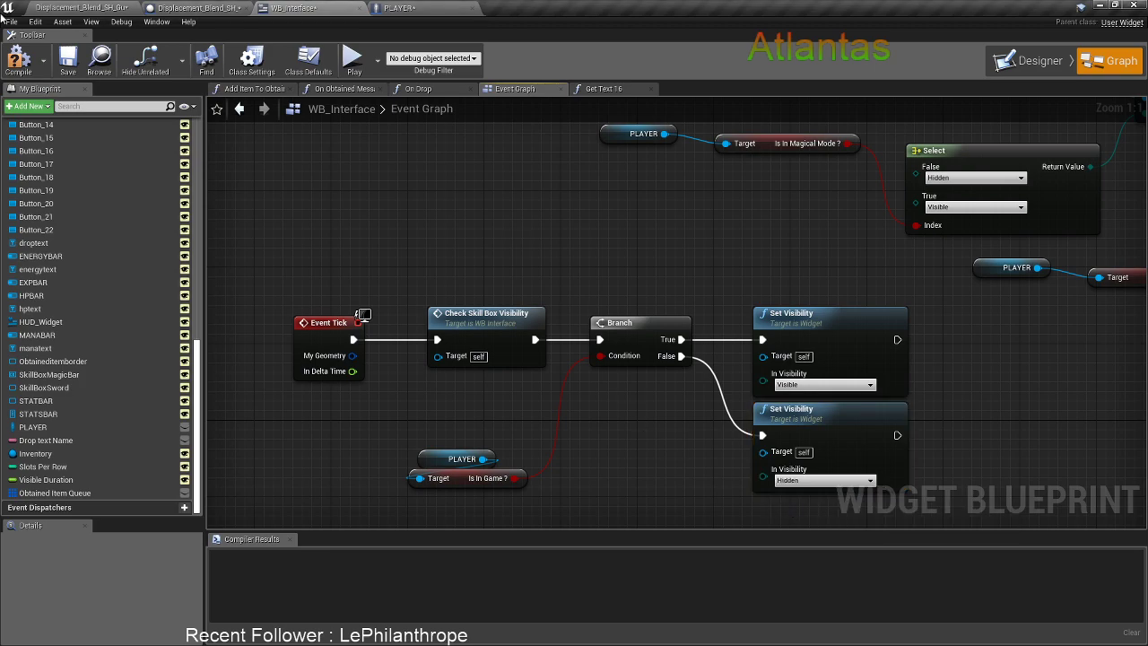
Compile WB_Interface, play-test the level in the editor, and close the message log after stopping
{"action": "left_click", "coordinate": [20, 61]}
{"action": "left_click", "coordinate": [126, 6]}
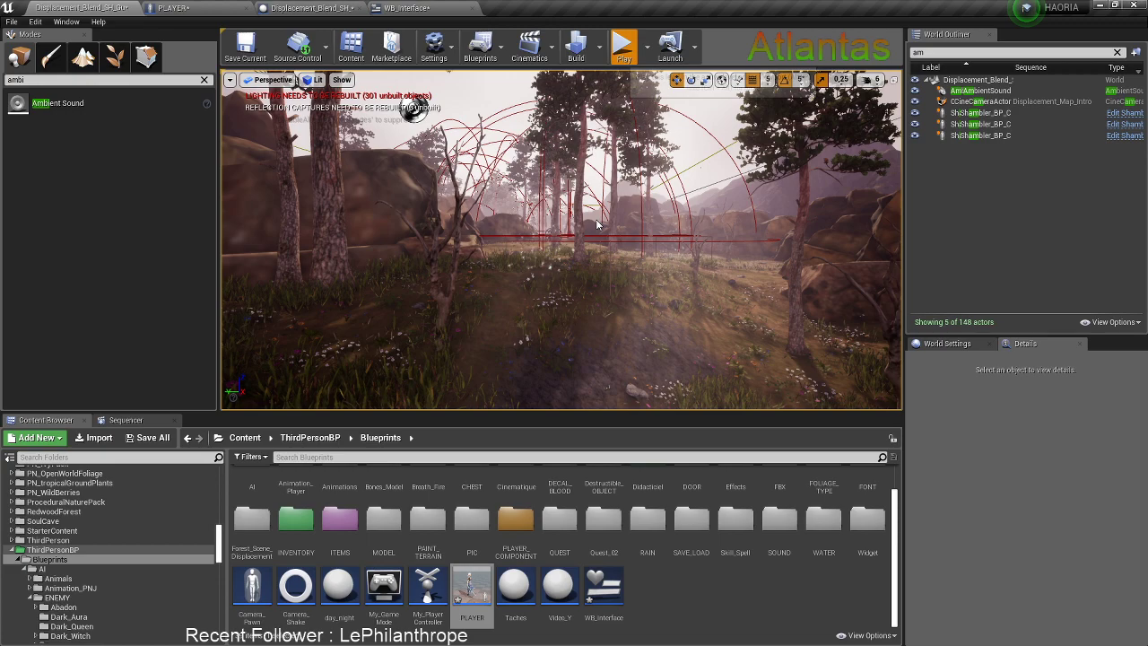
{"action": "key", "text": "alt+p"}
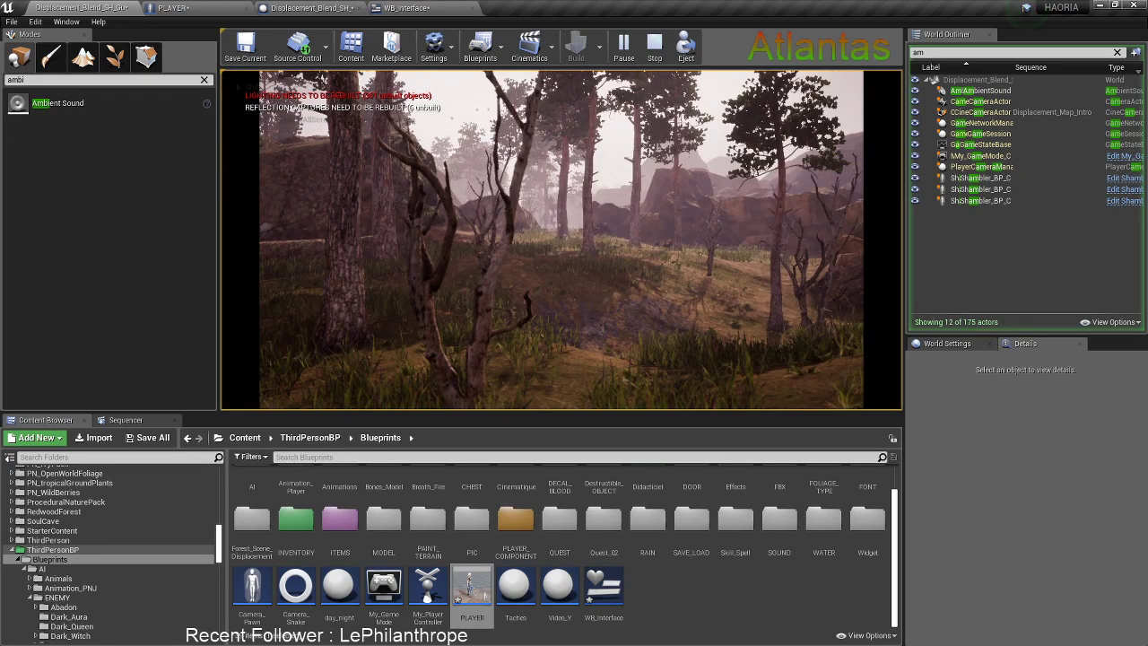
{"action": "key", "text": "Escape"}
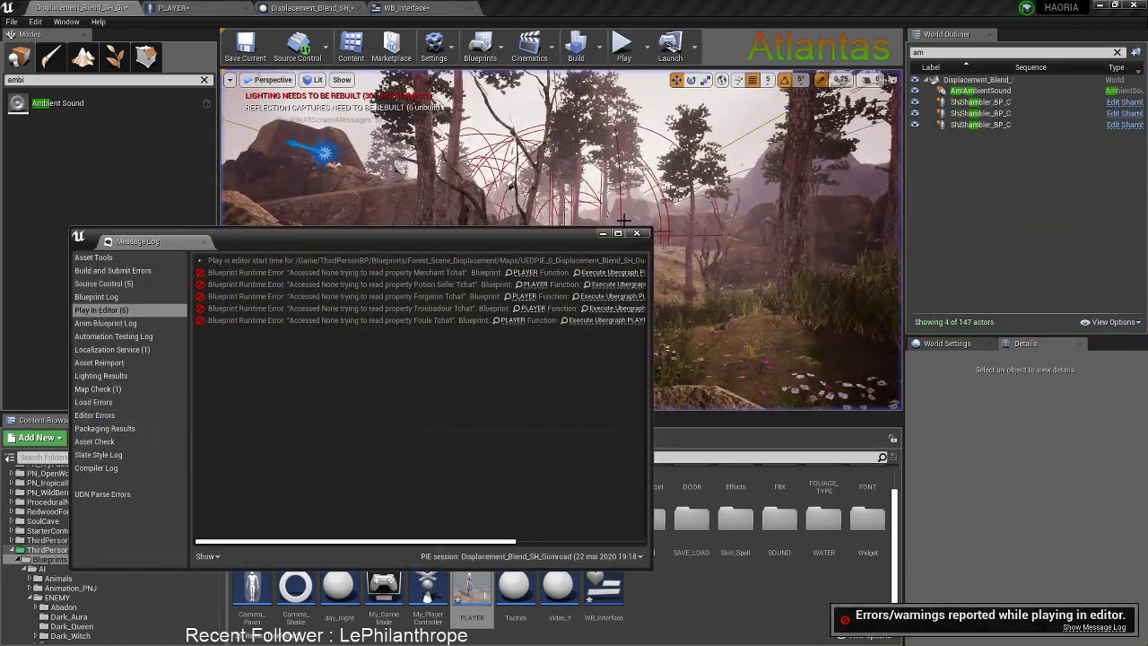
{"action": "left_click", "coordinate": [637, 233]}
{"action": "left_click", "coordinate": [305, 8]}
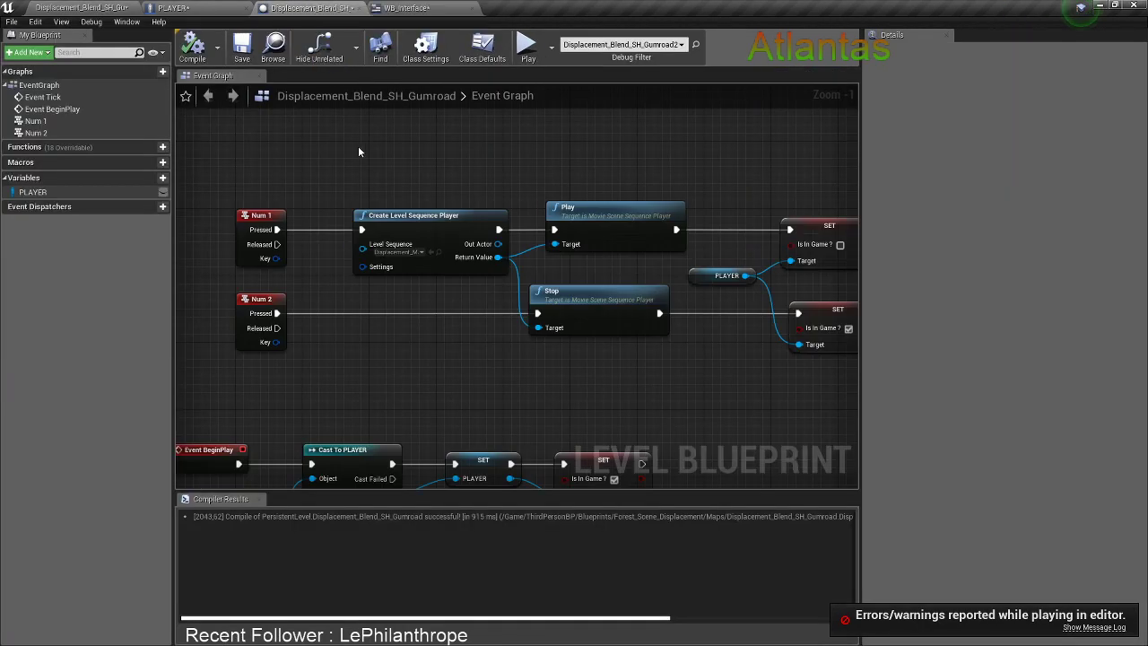
{"action": "scroll", "coordinate": [395, 157], "scroll_direction": "down", "scroll_amount": 2}
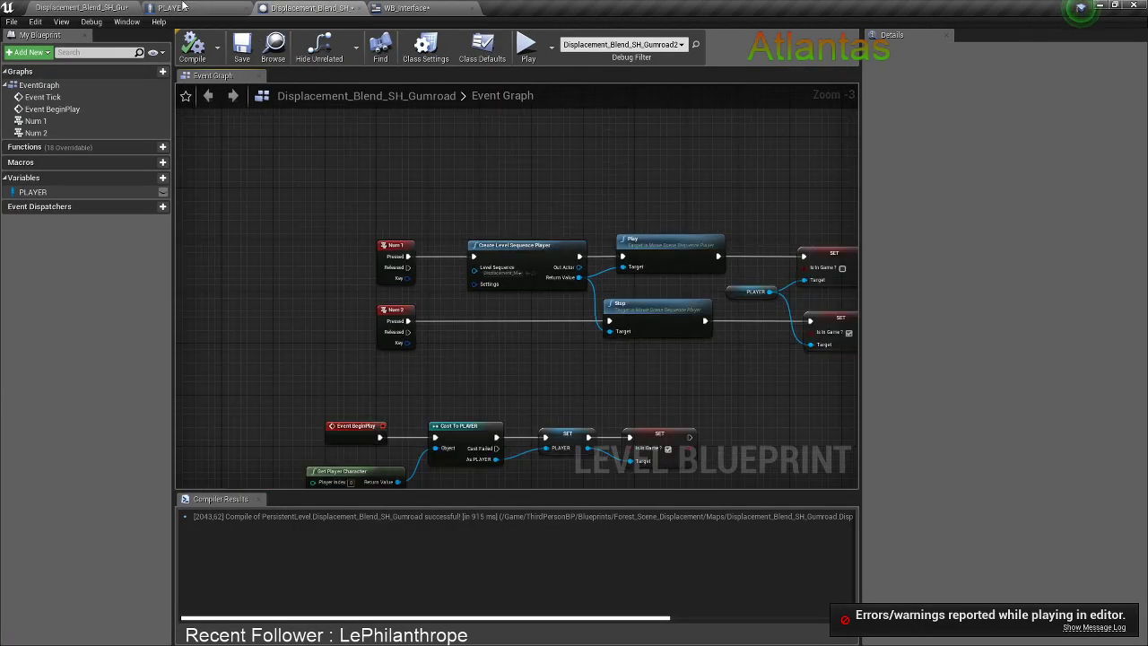
{"action": "left_click", "coordinate": [173, 8]}
{"action": "left_click", "coordinate": [81, 7]}
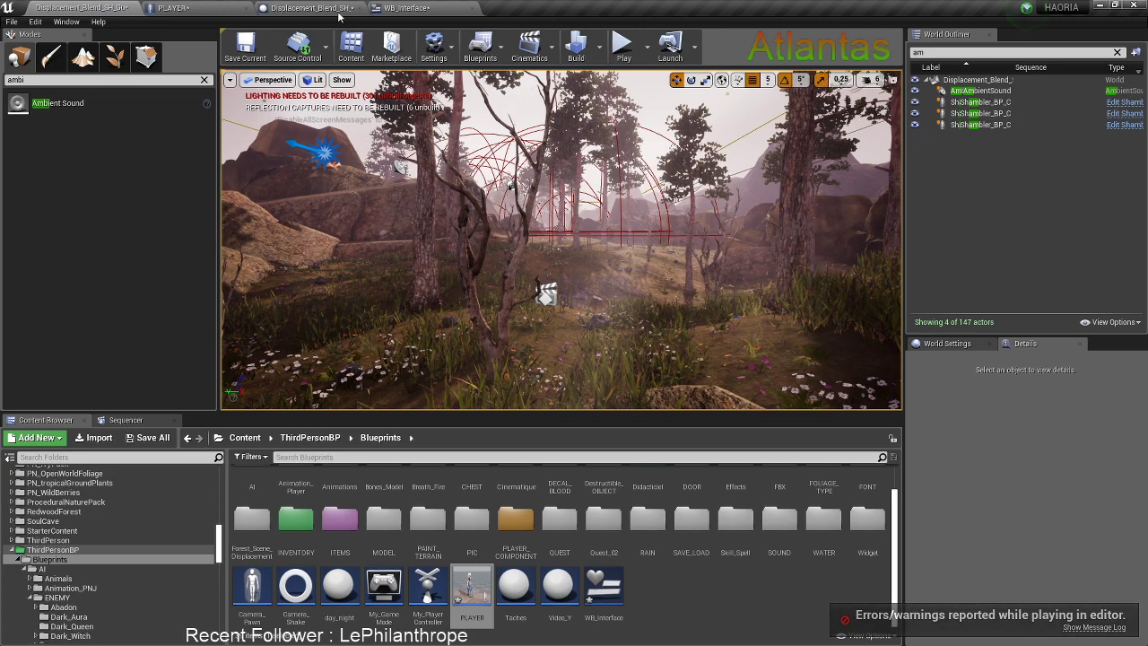
In the level blueprint, add an Execute Console Command after BeginPlay's Is In Game ? setter, with the command DisableAllmessages
{"action": "left_click", "coordinate": [305, 9]}
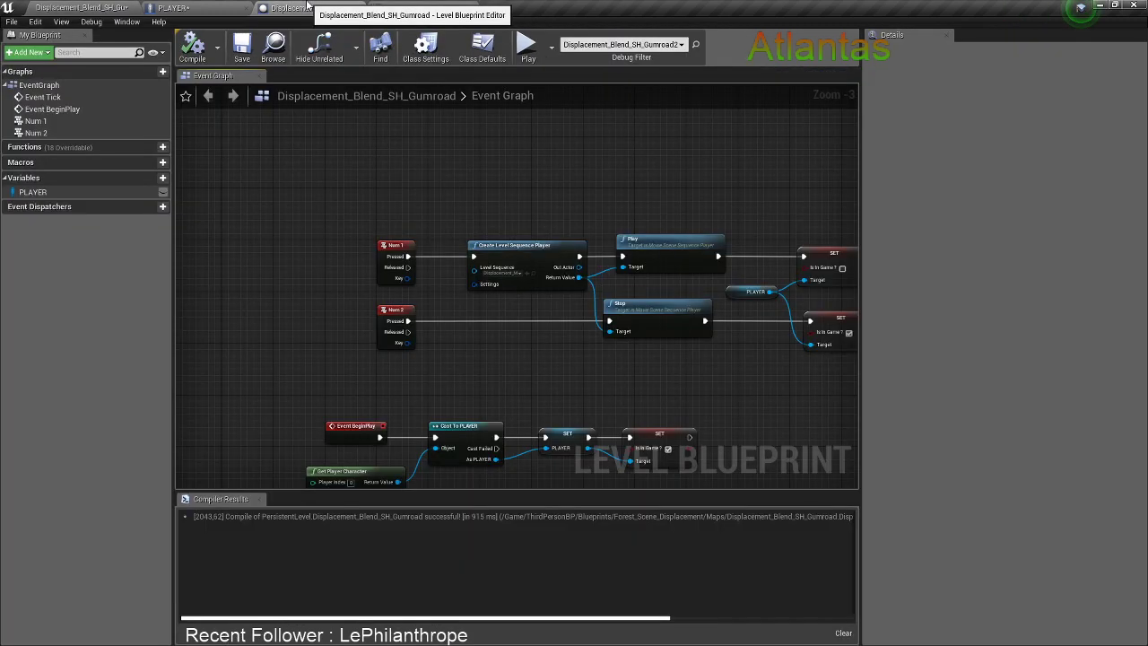
{"action": "right_click_drag", "start_coordinate": [712, 455], "coordinate": [657, 295]}
{"action": "scroll", "coordinate": [704, 323], "scroll_direction": "up", "scroll_amount": 1}
{"action": "scroll", "coordinate": [655, 294], "scroll_direction": "up", "scroll_amount": 2}
{"action": "left_click_drag", "start_coordinate": [594, 266], "coordinate": [649, 268]}
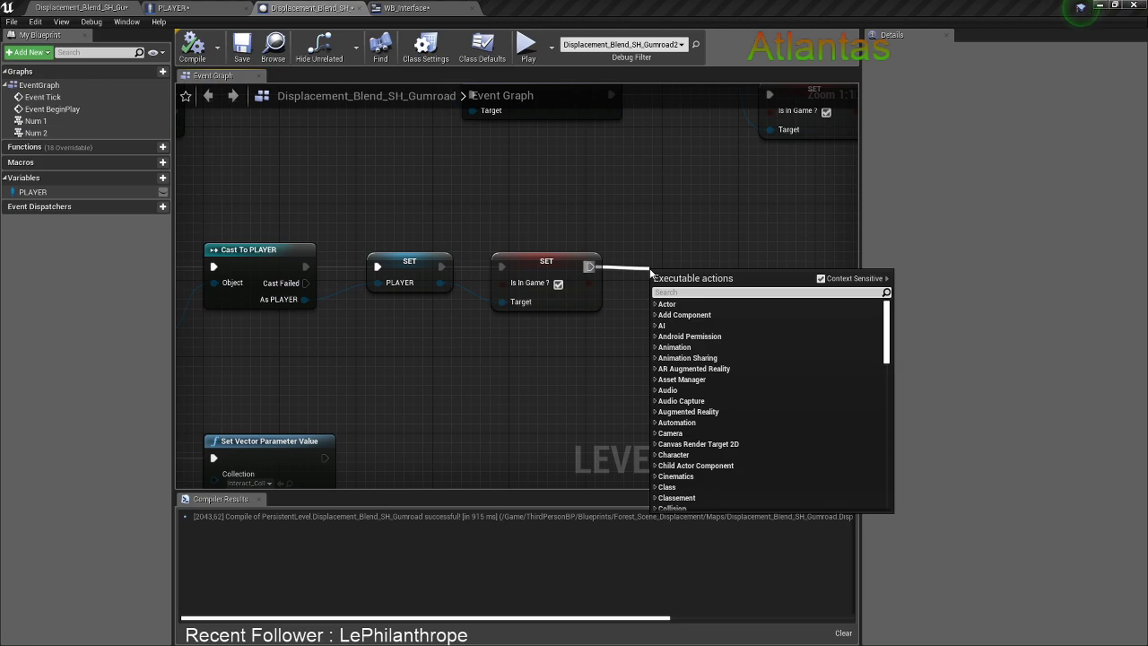
{"action": "type", "text": "comman"}
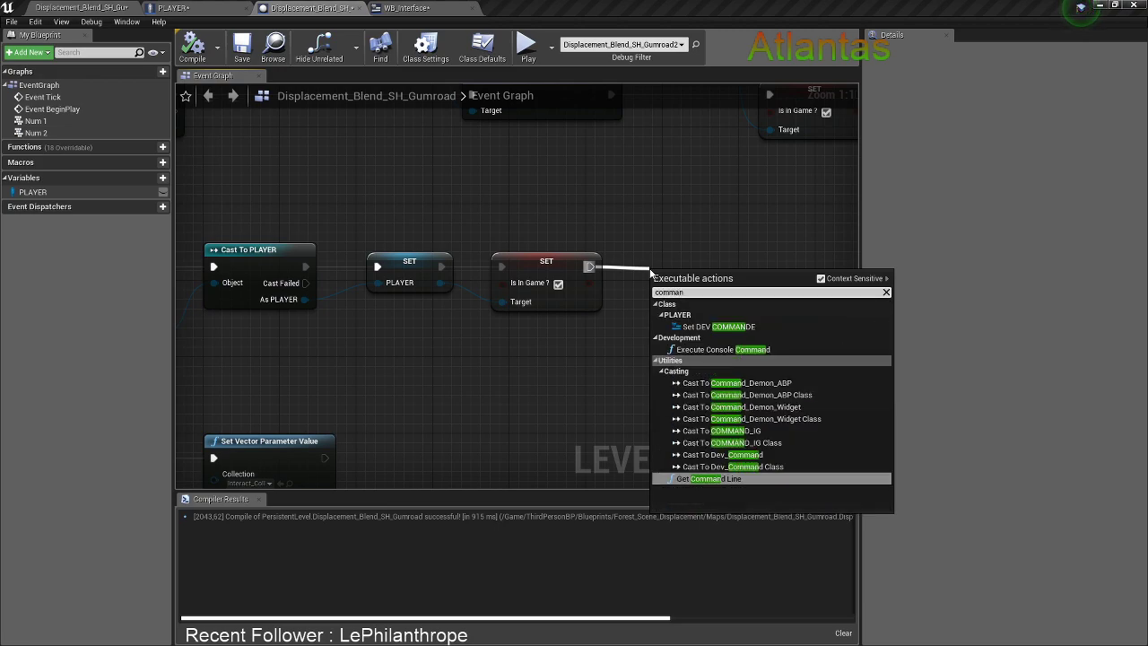
{"action": "left_click", "coordinate": [721, 349]}
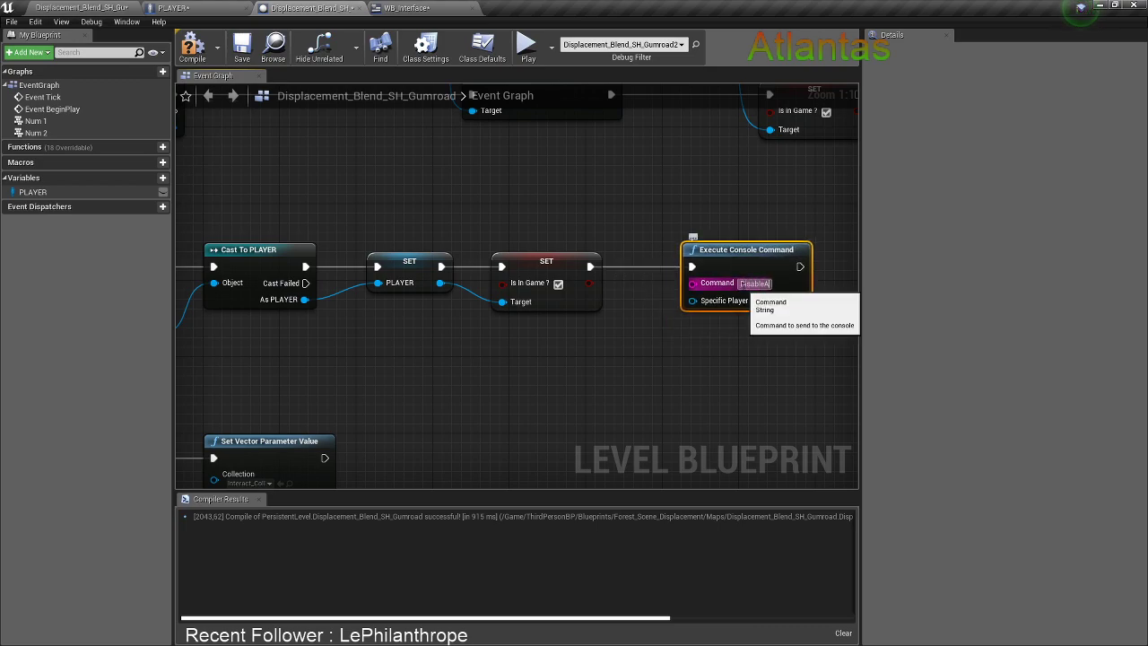
{"action": "left_click", "coordinate": [743, 286]}
{"action": "type", "text": "DisableAllmessages"}
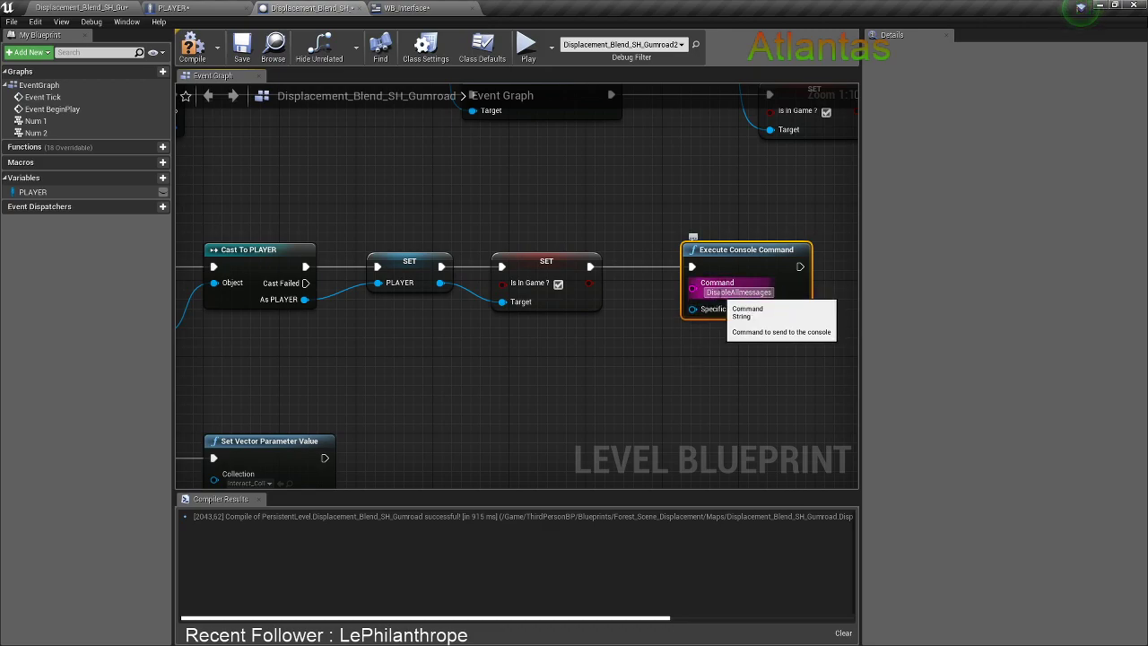
Switch to the web browser and search Google for "unreal engien DisableAllmessages" to check the command's exact name
{"action": "key", "text": "alt+Tab"}
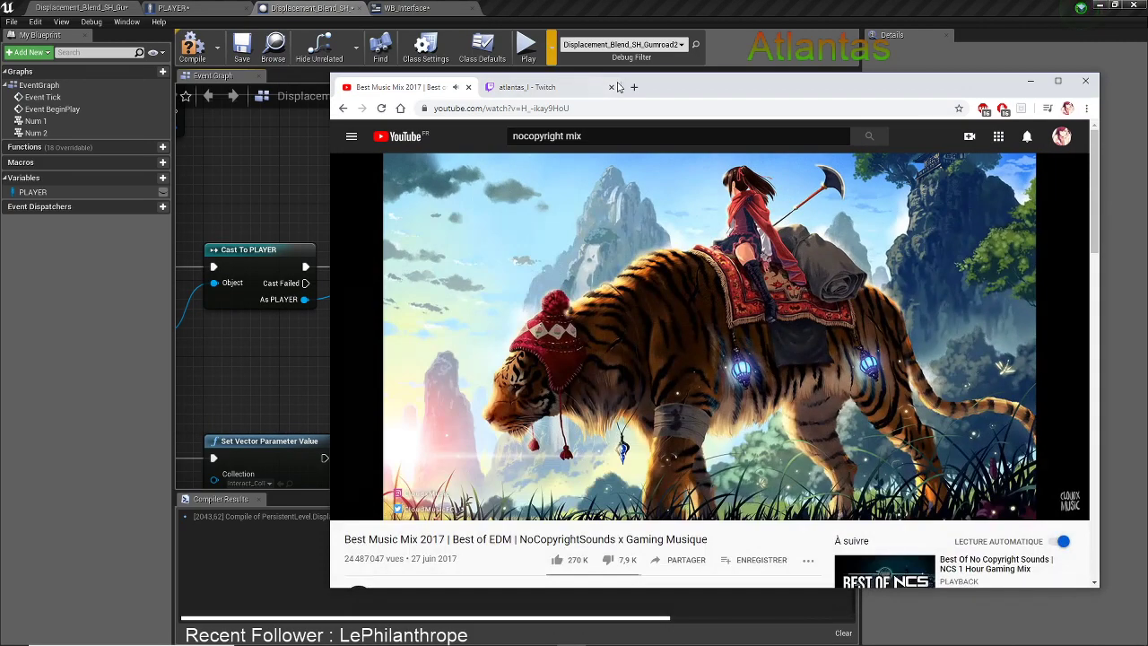
{"action": "left_click", "coordinate": [633, 87]}
{"action": "type", "text": "g"}
{"action": "key", "text": "Return"}
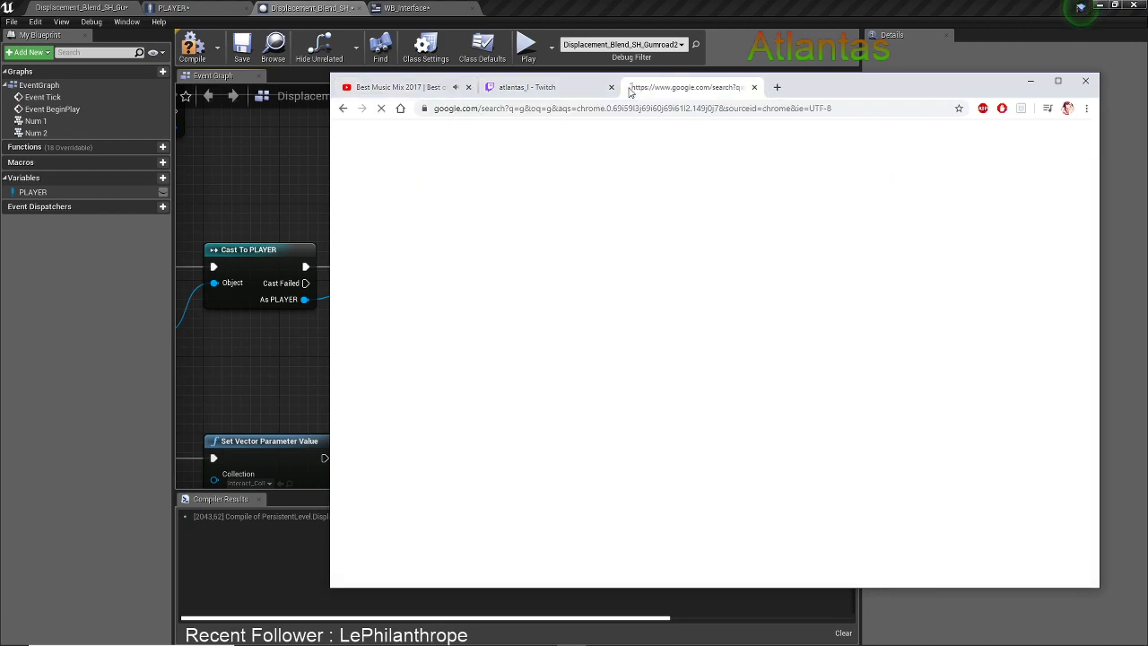
{"action": "double_click", "coordinate": [444, 146]}
{"action": "type", "text": "un"}
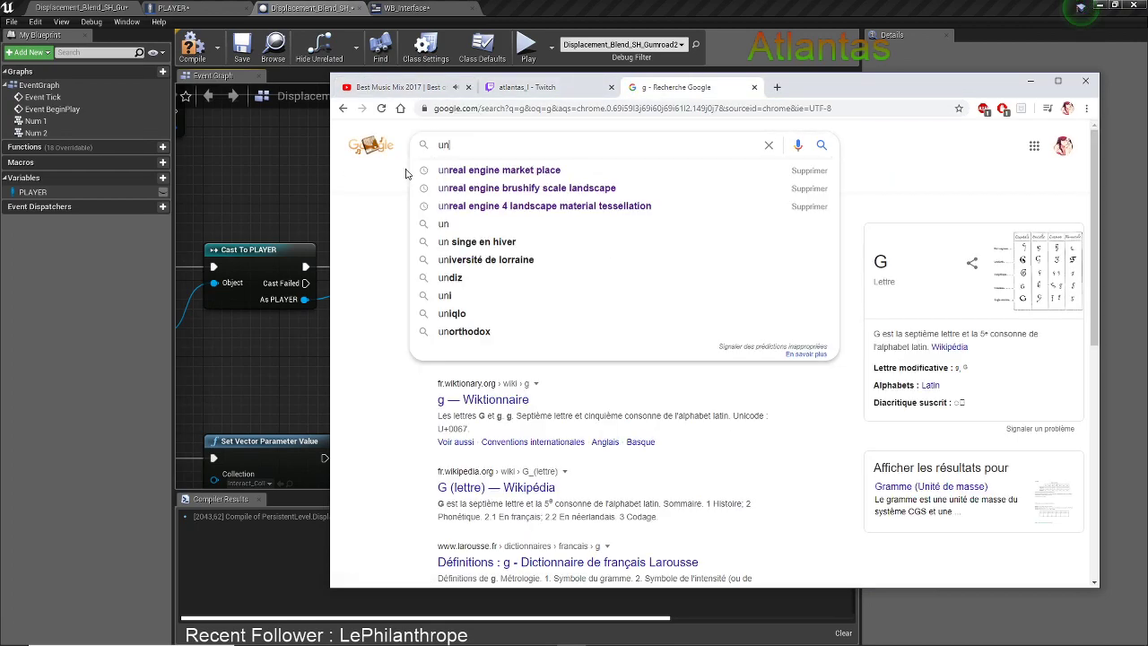
{"action": "type", "text": "real engien DisableAllmessages"}
{"action": "key", "text": "Return"}
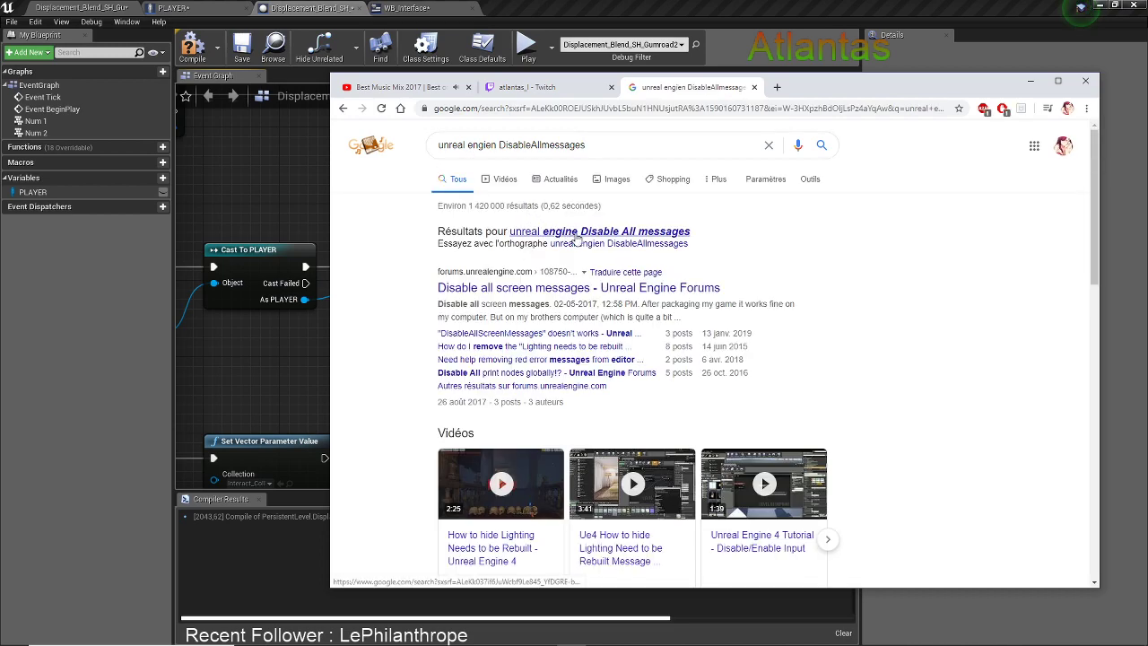
{"action": "left_click_drag", "start_coordinate": [433, 289], "coordinate": [577, 294]}
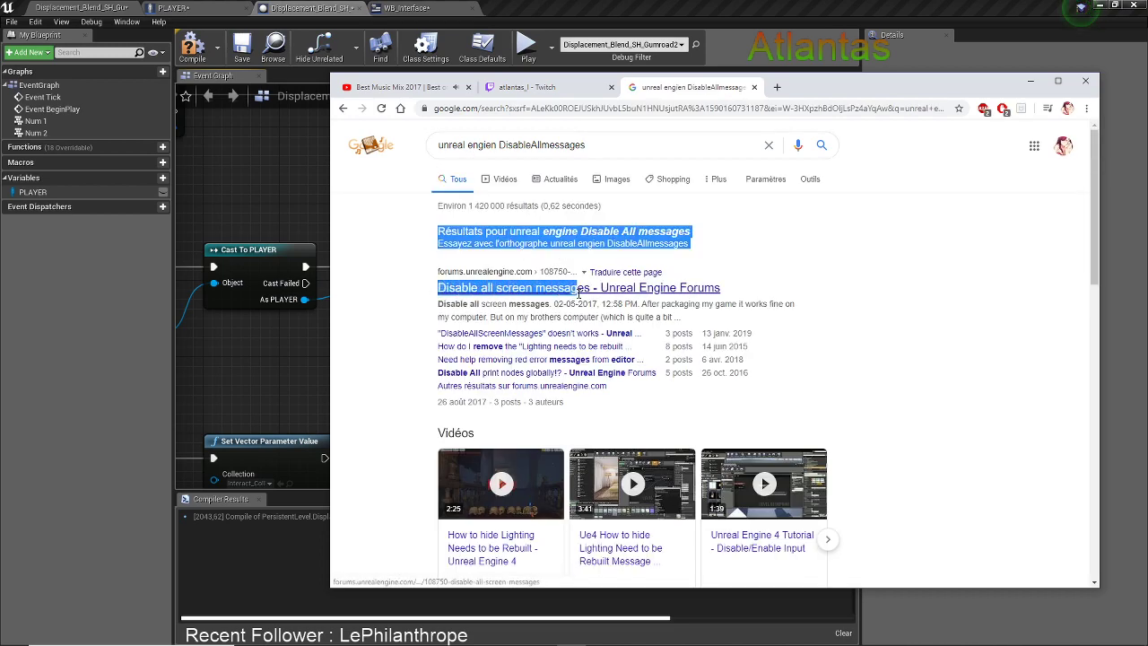
{"action": "left_click", "coordinate": [433, 289]}
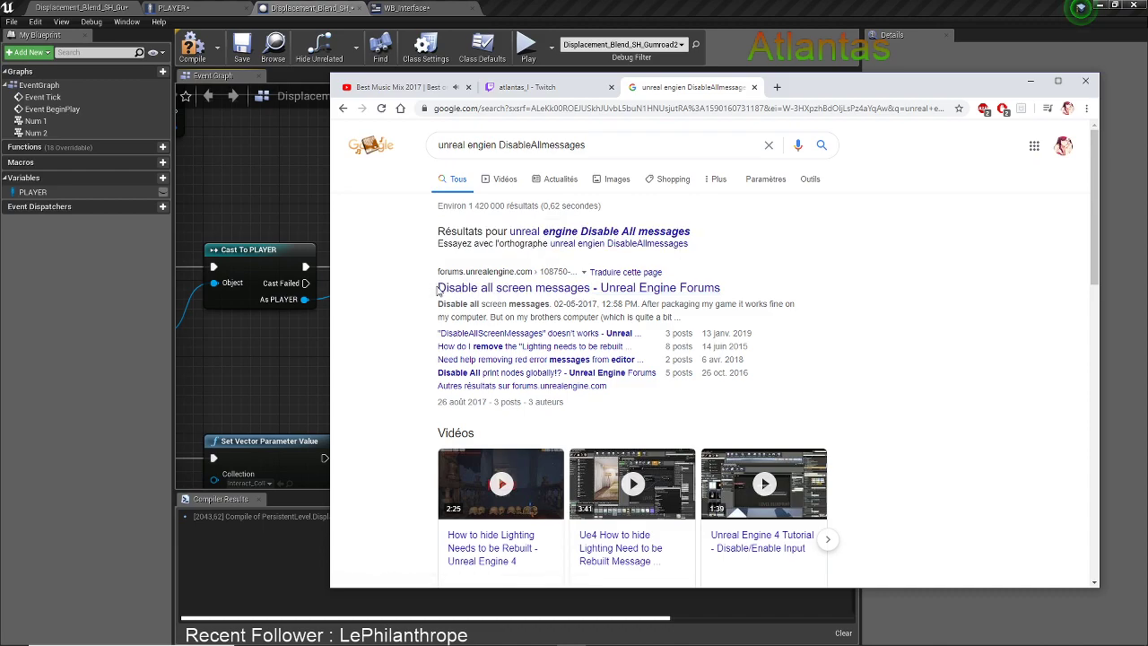
Open the forum thread "DisableAllScreenMessages" doesn't works and select the command name DisableAllScreenMessages in the first post
{"action": "left_click_drag", "start_coordinate": [439, 292], "coordinate": [577, 288]}
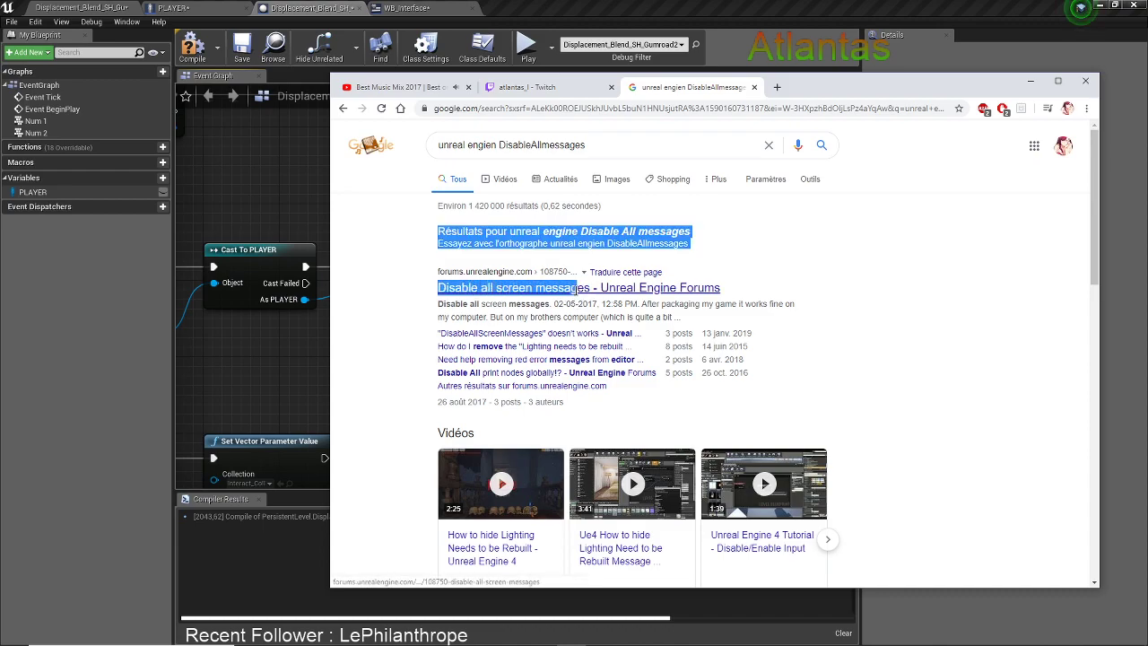
{"action": "left_click", "coordinate": [296, 354]}
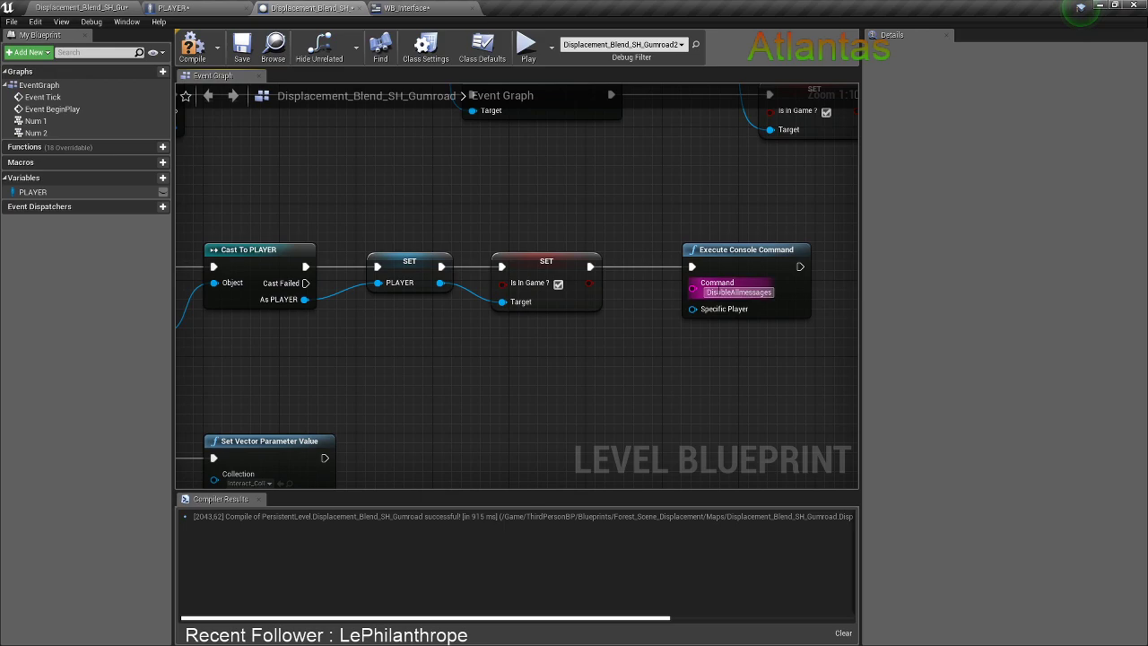
{"action": "left_click", "coordinate": [738, 292]}
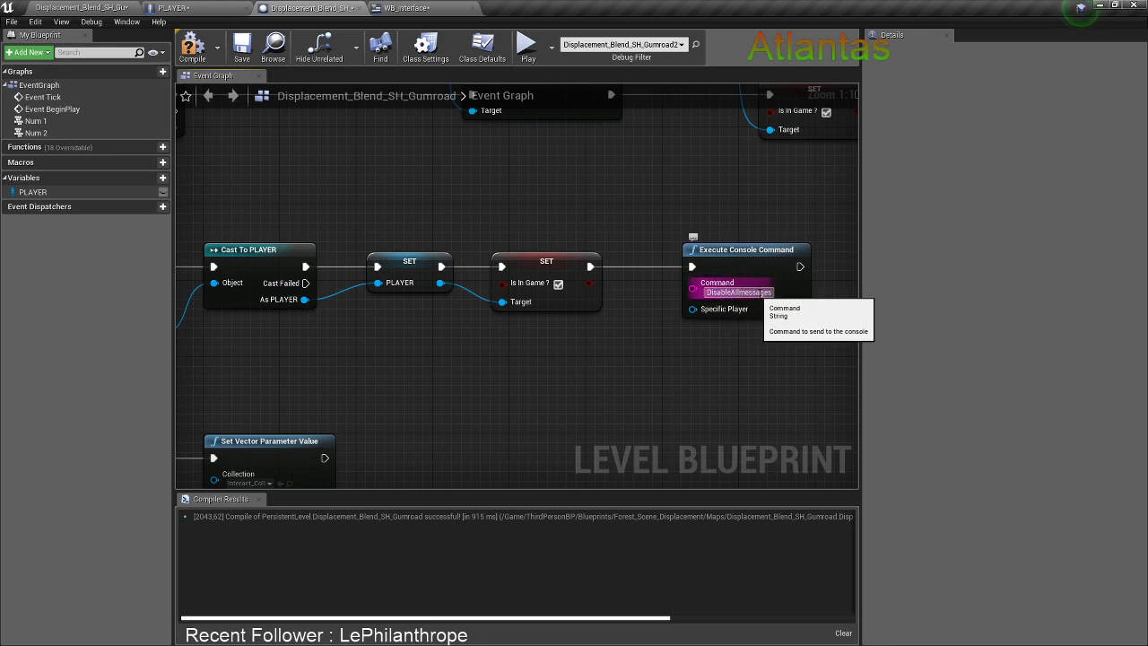
{"action": "key", "text": "alt+Tab"}
{"action": "left_click", "coordinate": [677, 328]}
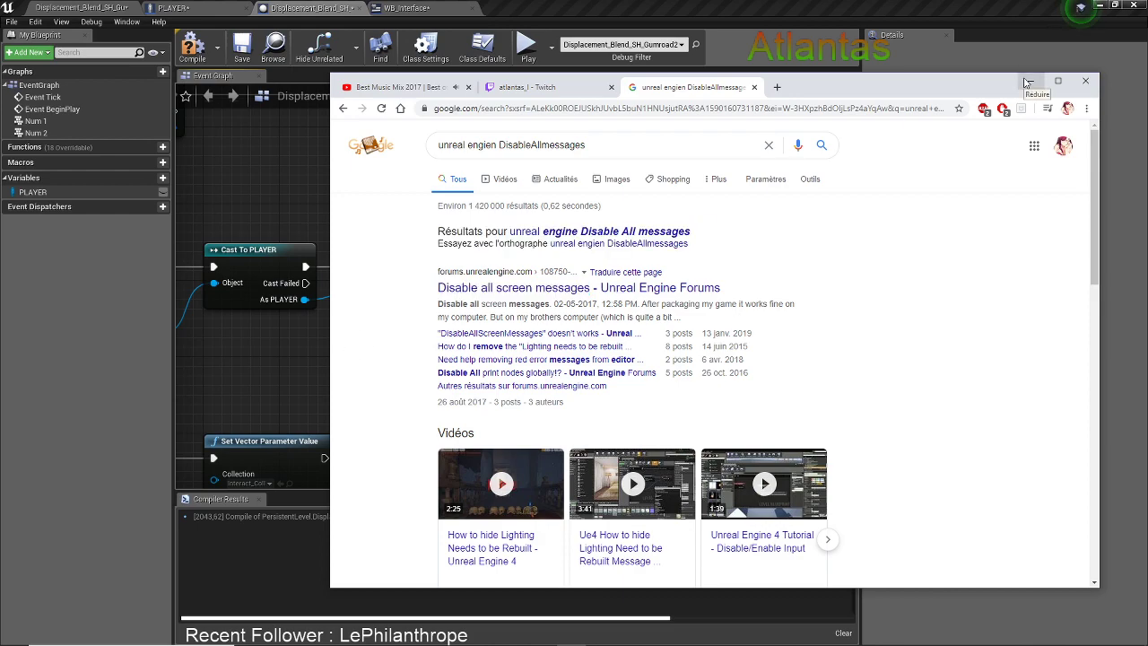
{"action": "left_click", "coordinate": [464, 332]}
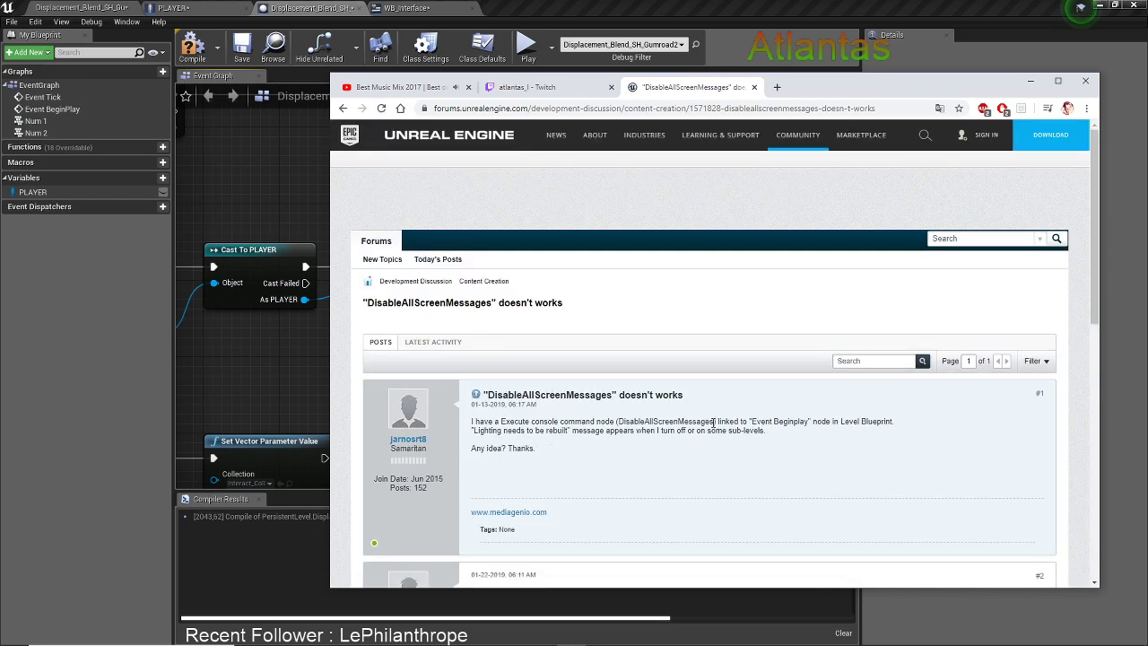
{"action": "left_click_drag", "start_coordinate": [675, 424], "coordinate": [623, 422]}
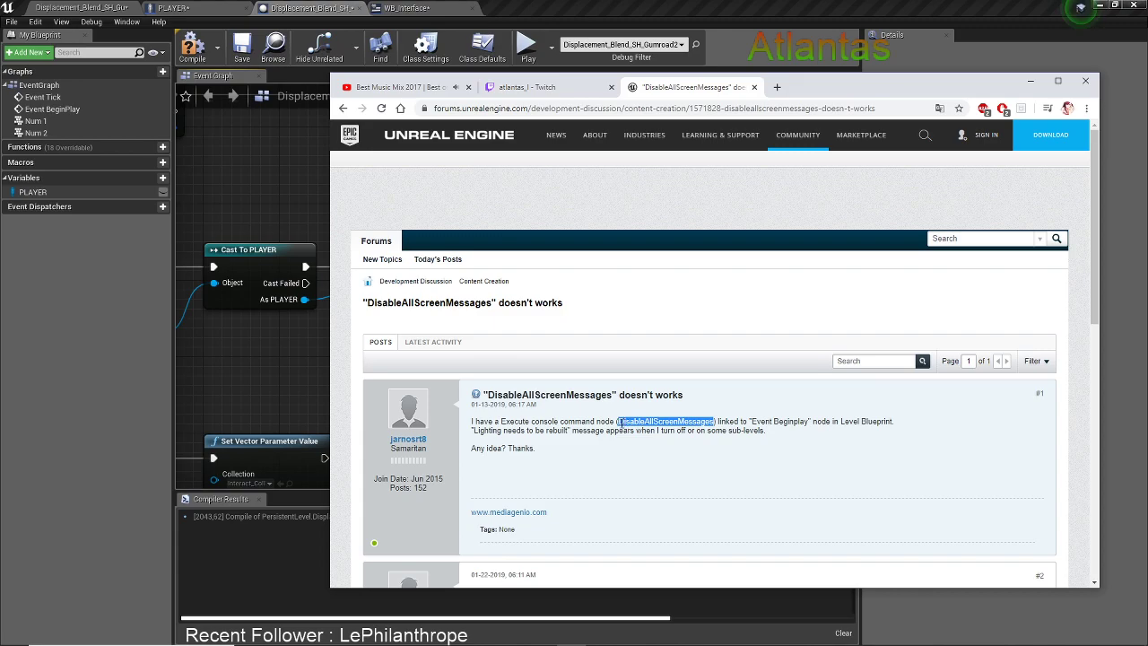
Back in the level blueprint, set the Execute Console Command node's Command to DisableAllScreenMessages
{"action": "left_click", "coordinate": [1030, 81]}
{"action": "left_click", "coordinate": [738, 292]}
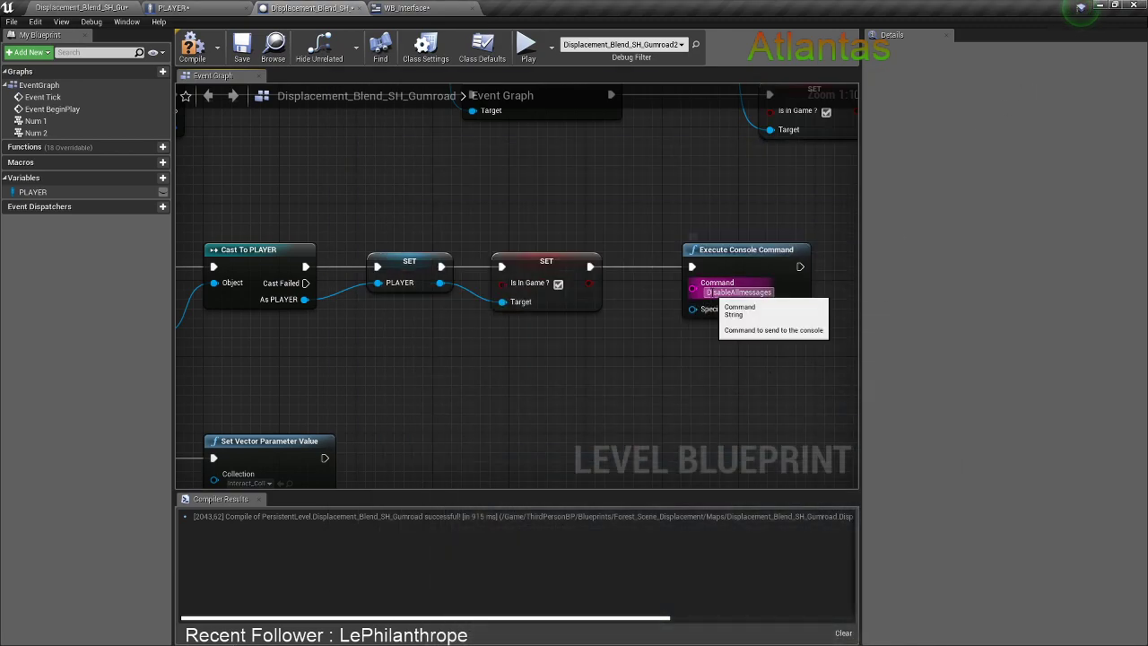
{"action": "type", "text": "DisableAllScreenMessages"}
{"action": "key", "text": "Return"}
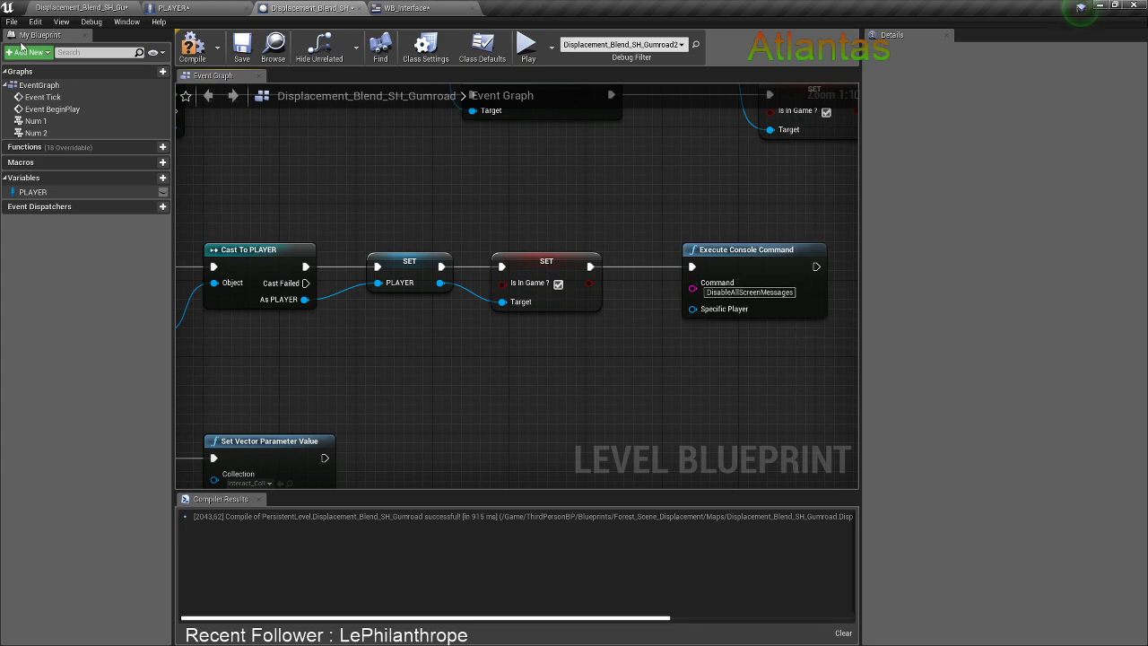
Play-test the level full screen, switching briefly to the browser's music page, and stop the session
{"action": "left_click", "coordinate": [116, 7]}
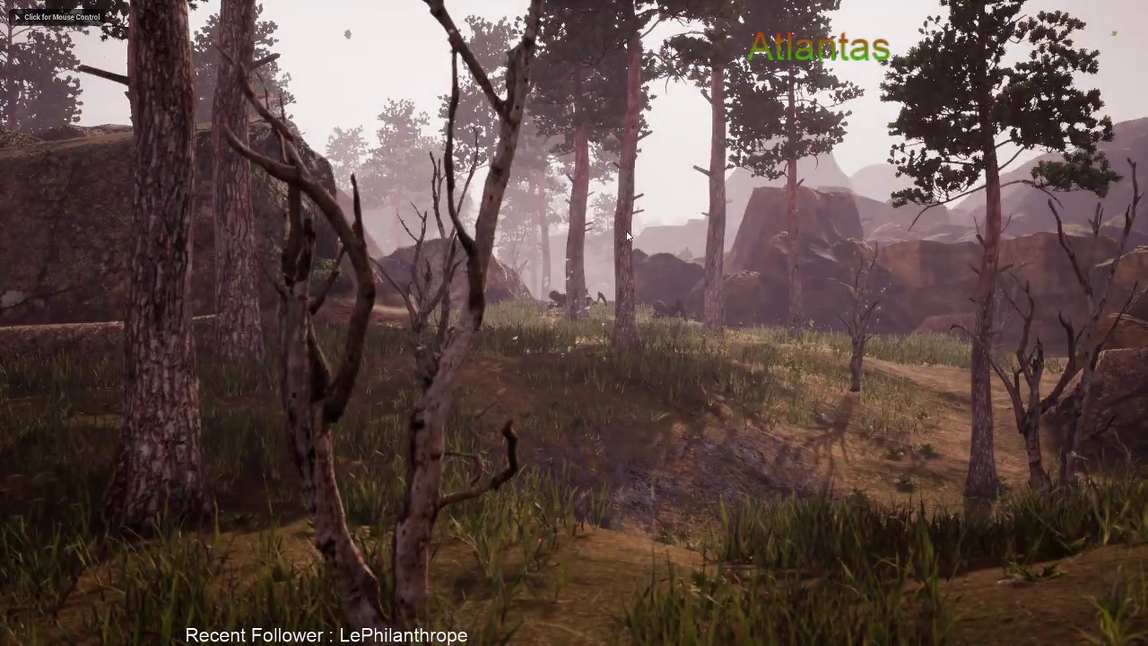
{"action": "key", "text": "alt+Tab"}
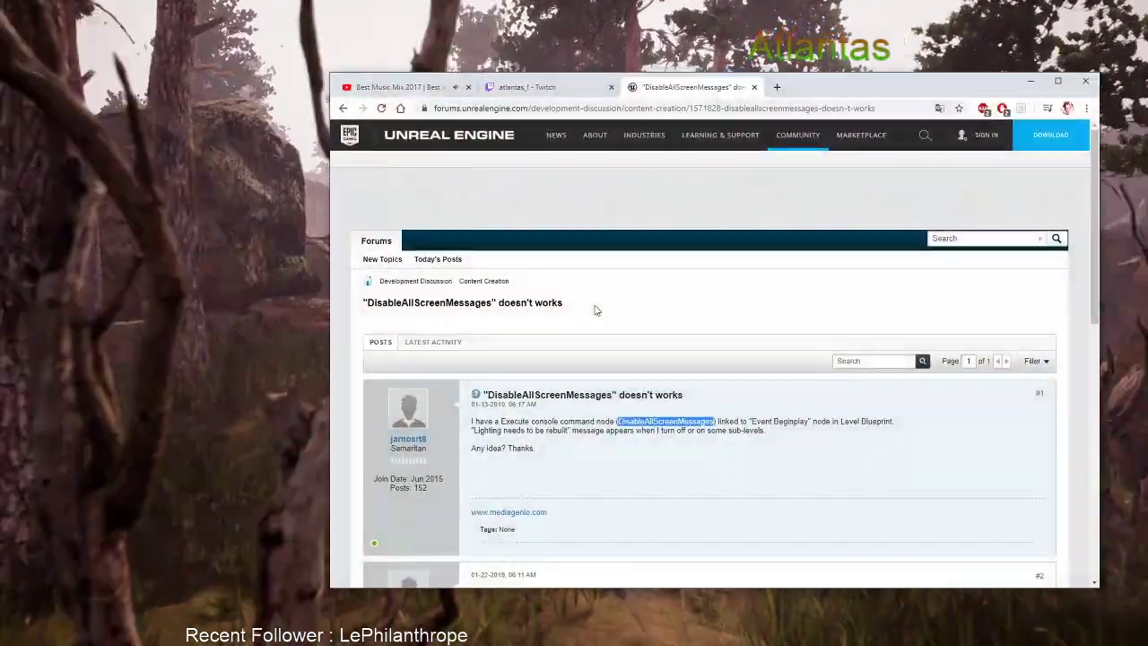
{"action": "left_click", "coordinate": [426, 88]}
{"action": "left_click", "coordinate": [526, 252]}
{"action": "left_click", "coordinate": [292, 264]}
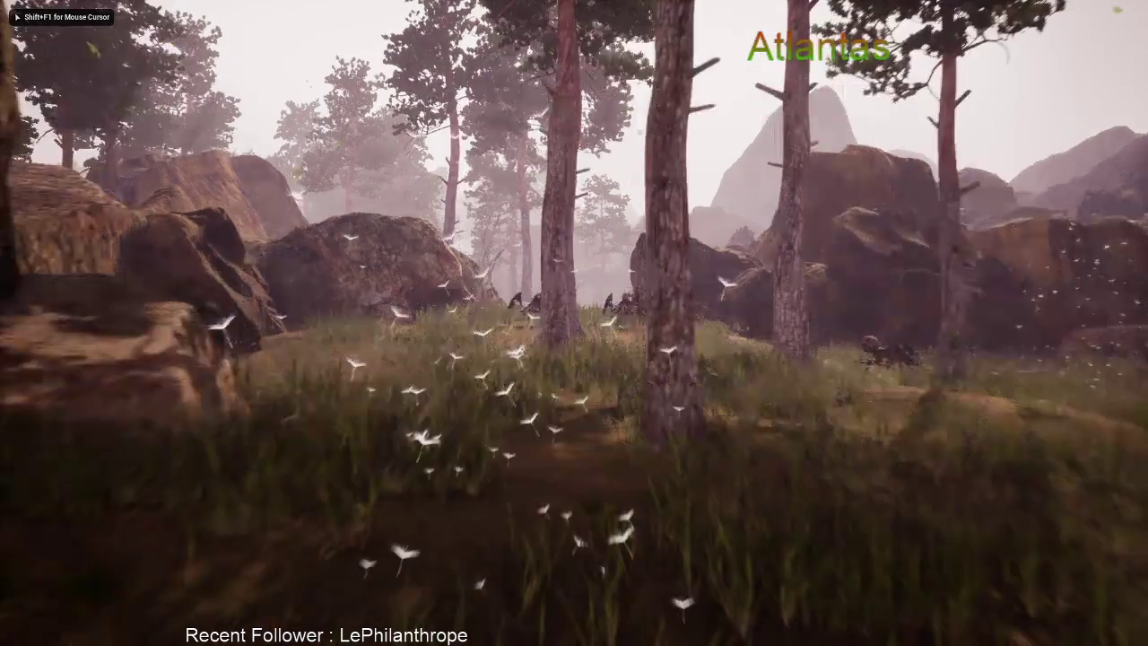
{"action": "key", "text": "Escape"}
{"action": "left_click", "coordinate": [637, 233]}
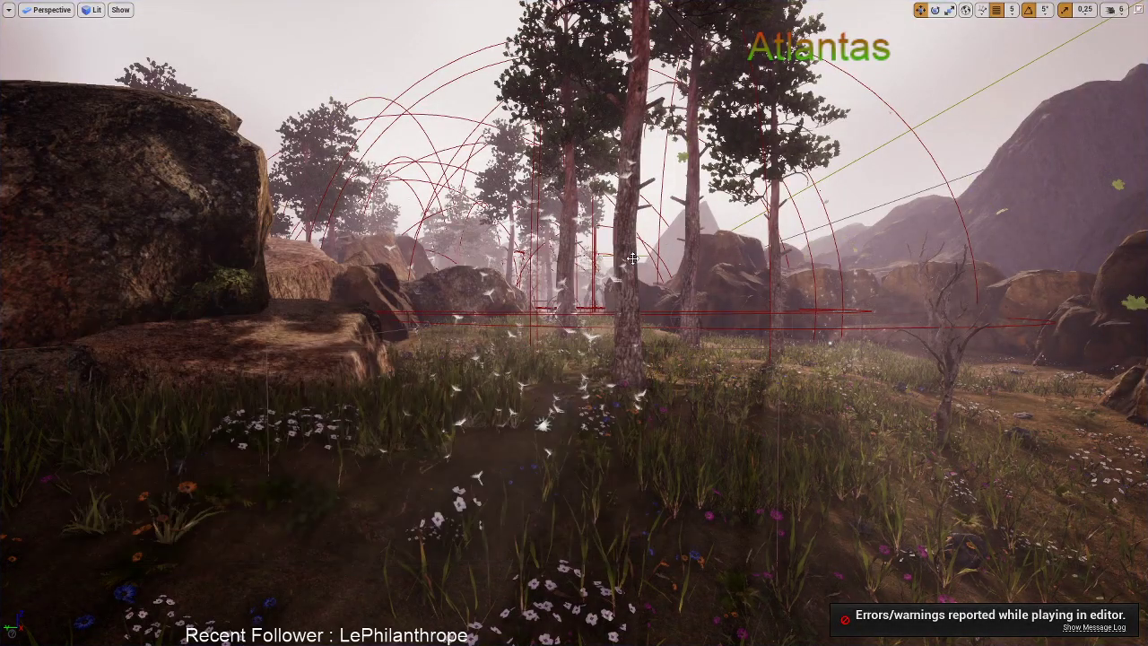
Play-test the level again, running the character and viewing it full screen, and close the message log after stopping
{"action": "key", "text": "F11"}
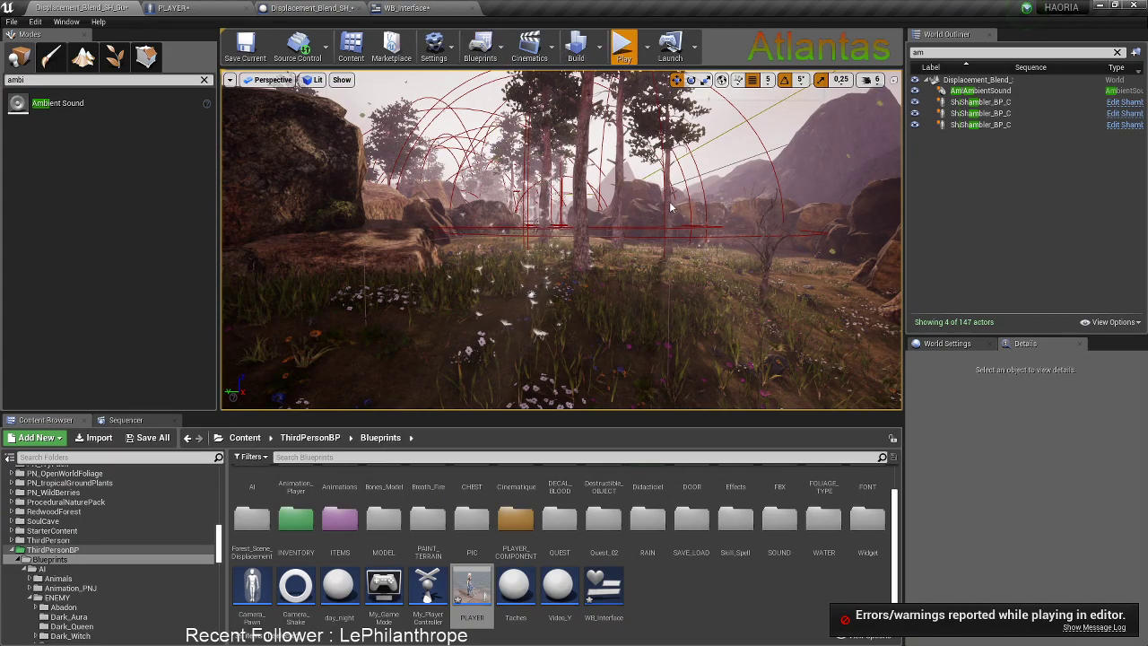
{"action": "left_click", "coordinate": [623, 47]}
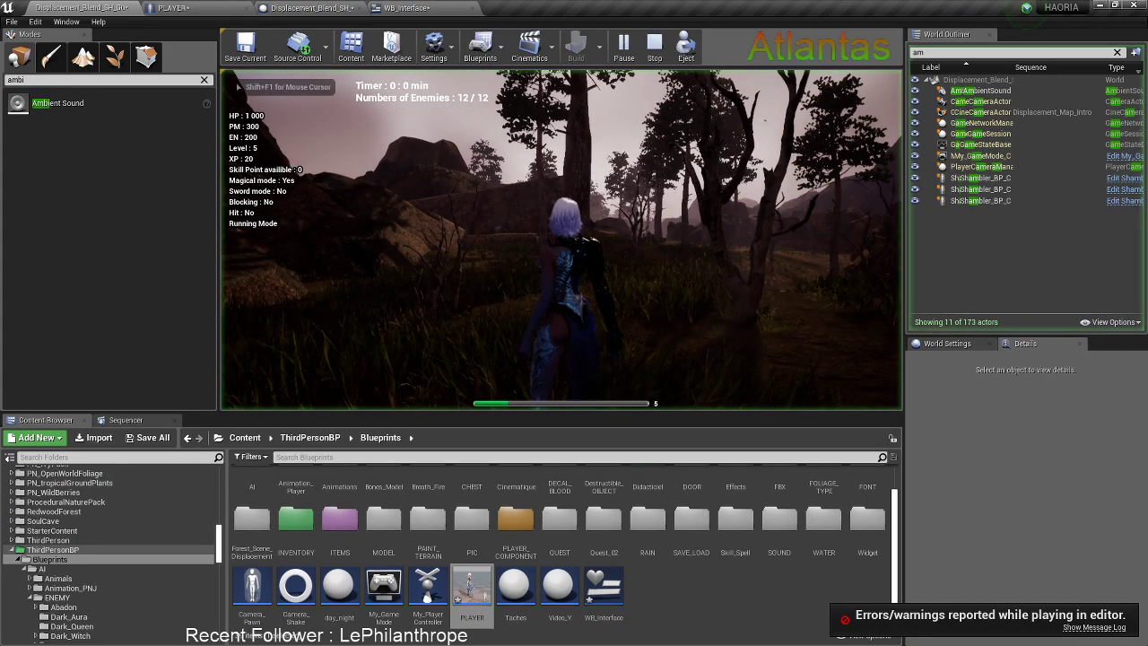
{"action": "key", "text": "w"}
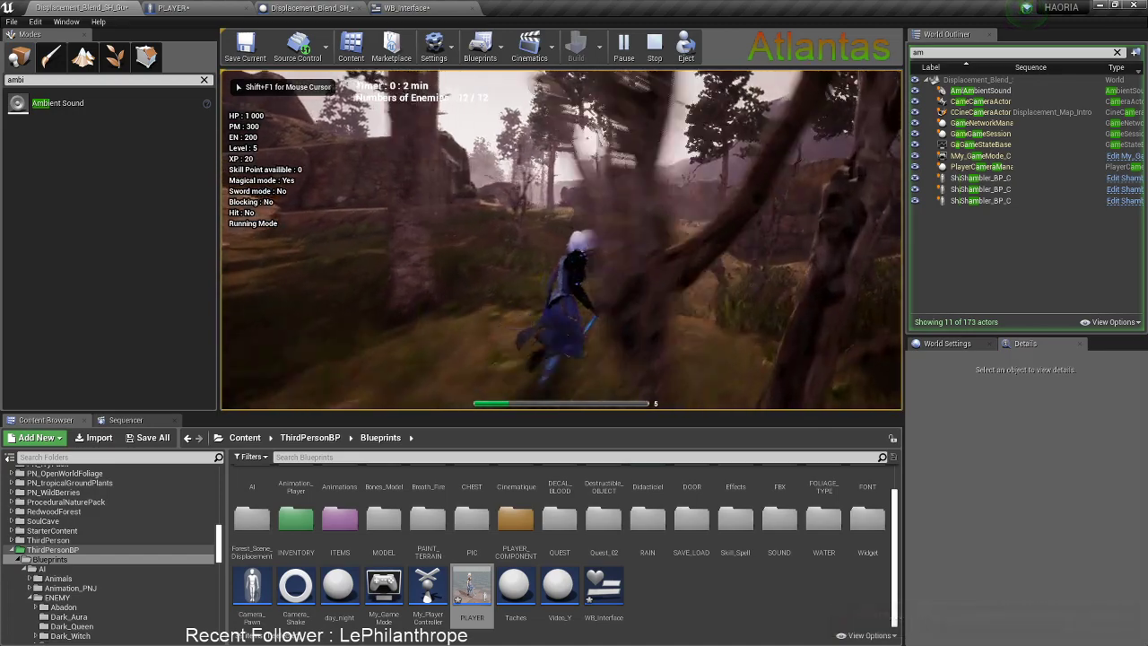
{"action": "key", "text": "F11"}
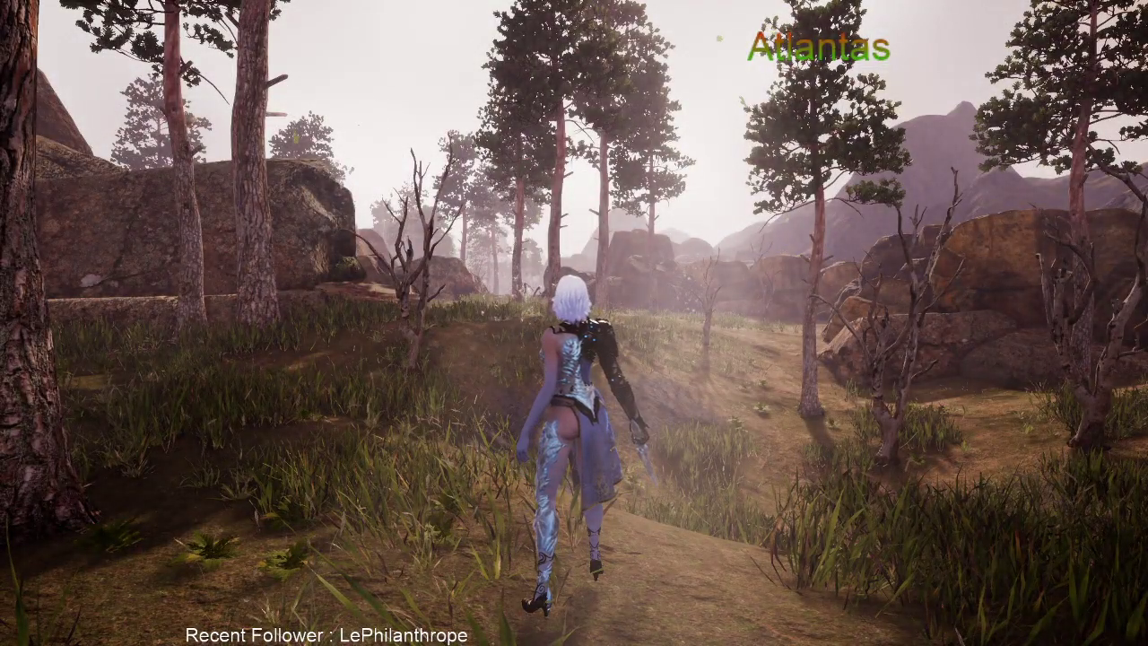
{"action": "key", "text": "F11"}
{"action": "key", "text": "Escape"}
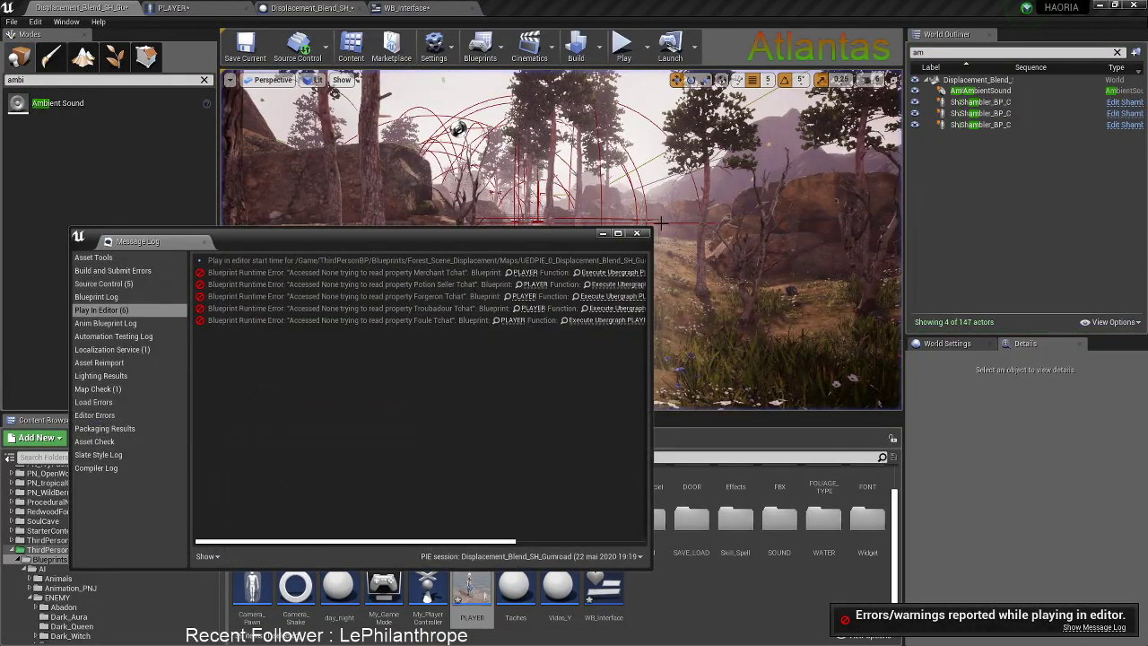
{"action": "left_click", "coordinate": [642, 235]}
Open the level sequence actor's Displacement_Map_Intro asset for editing and enlarge the Sequencer area
{"action": "key", "text": "alt+Tab"}
{"action": "left_click", "coordinate": [261, 6]}
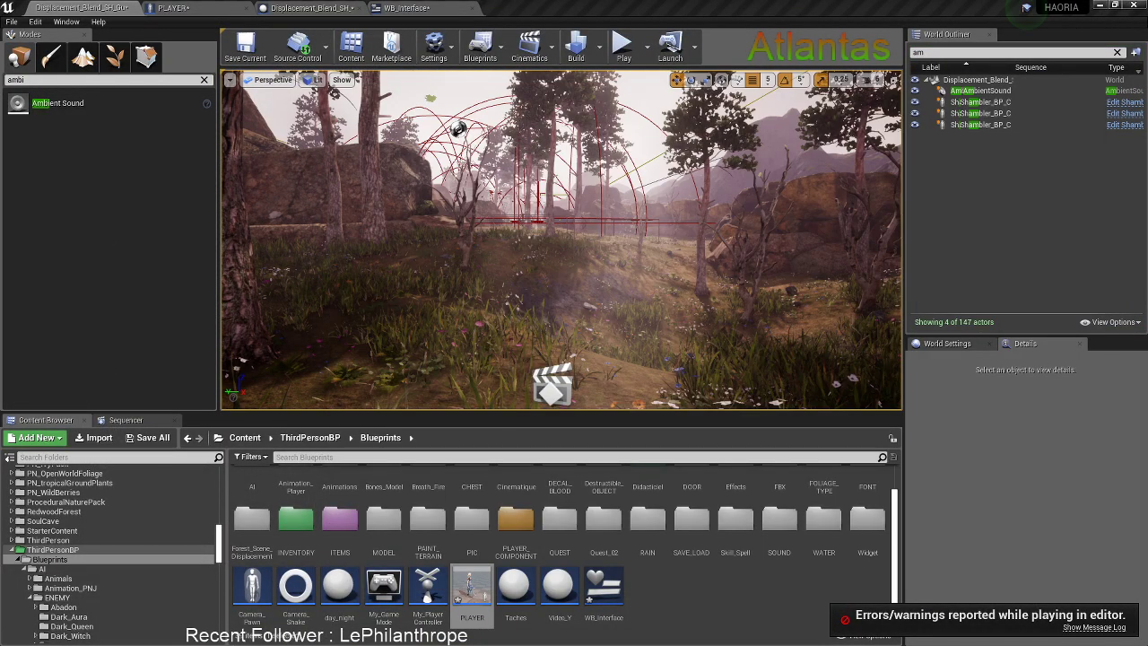
{"action": "left_click", "coordinate": [563, 369]}
{"action": "right_click", "coordinate": [562, 369]}
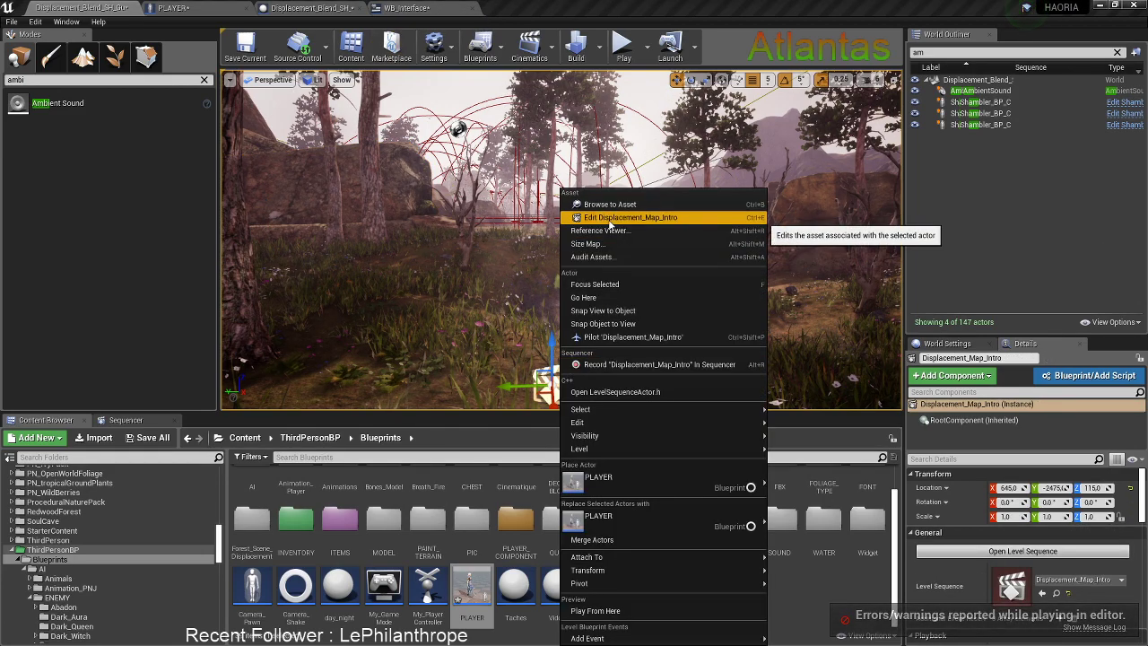
{"action": "left_click", "coordinate": [619, 217]}
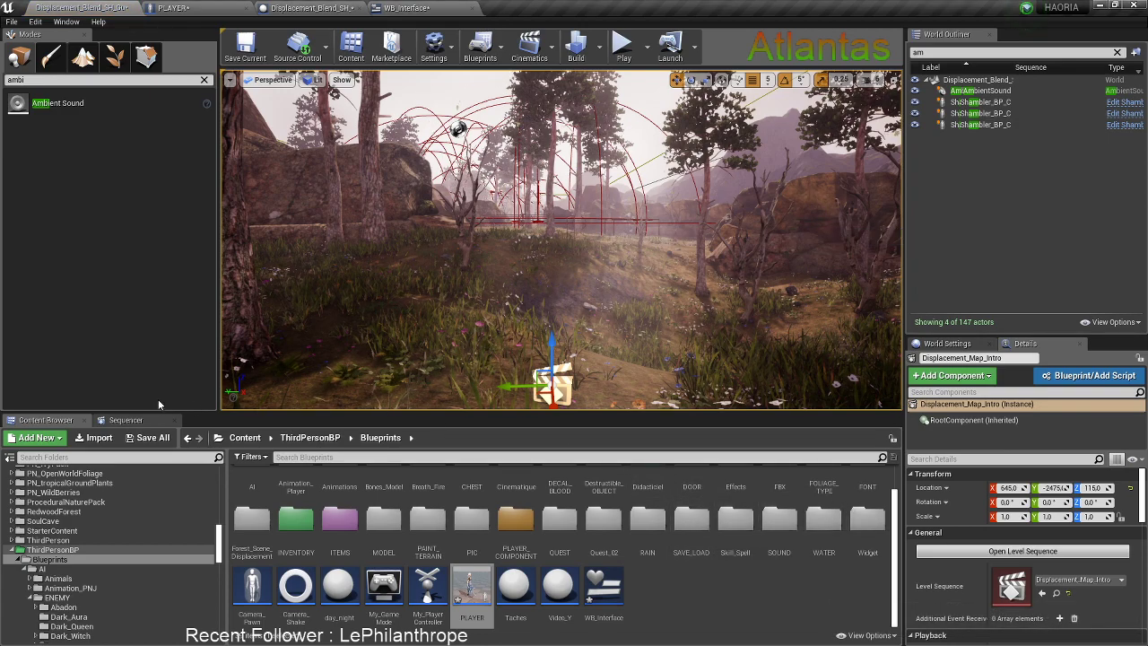
{"action": "left_click_drag", "start_coordinate": [400, 417], "coordinate": [400, 339]}
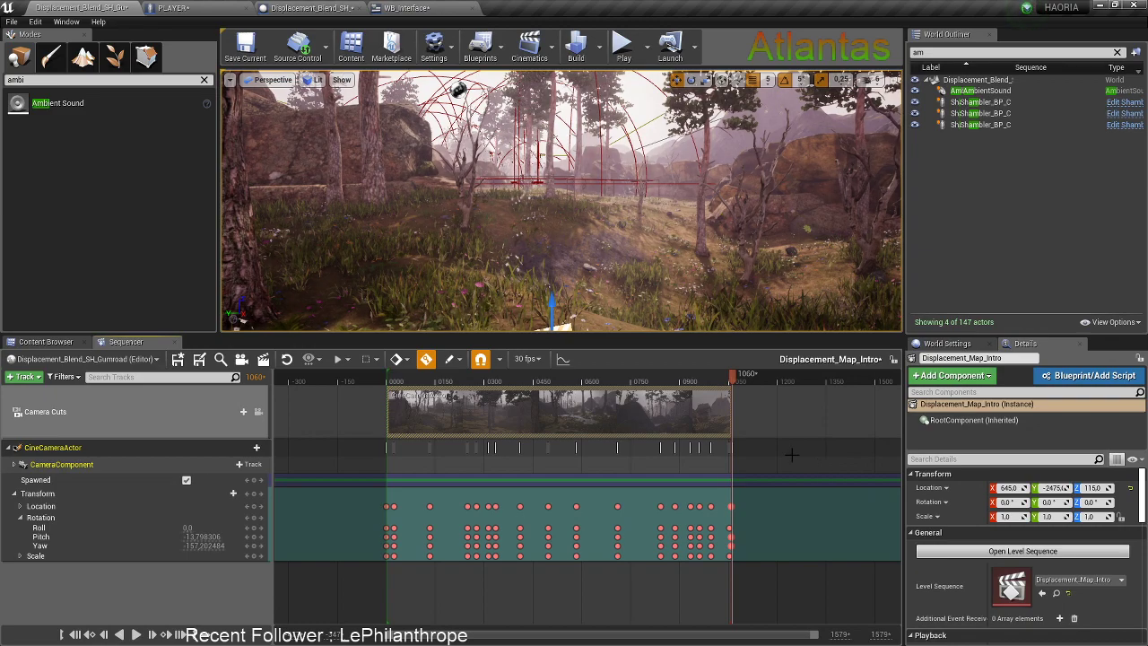
Lock the viewport to the camera cuts and bring the playhead to the camera keyframe at frame 1053
{"action": "scroll", "coordinate": [745, 506], "scroll_direction": "up", "scroll_amount": 3}
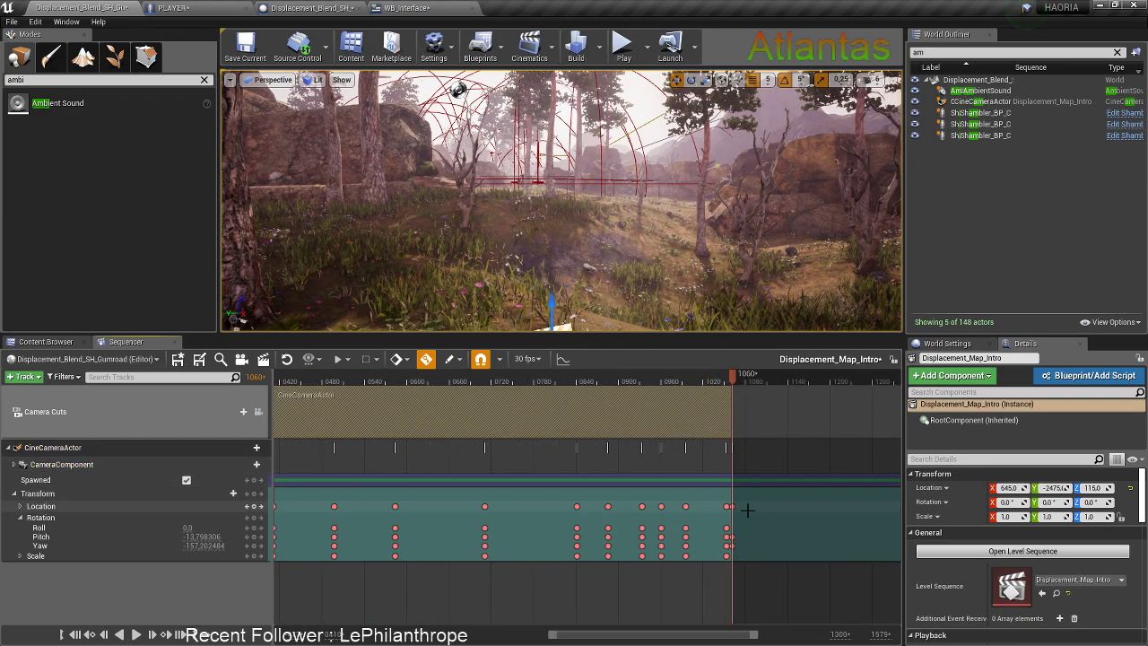
{"action": "scroll", "coordinate": [742, 439], "scroll_direction": "up", "scroll_amount": 5, "text": "ctrl"}
{"action": "left_click_drag", "start_coordinate": [734, 380], "coordinate": [711, 382]}
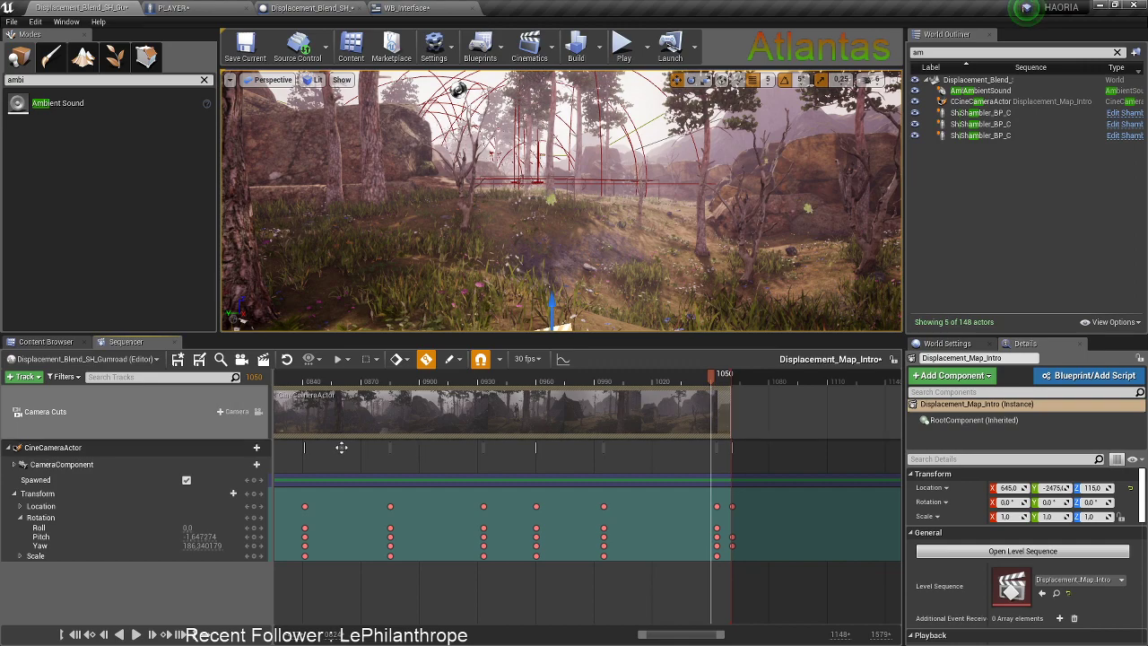
{"action": "left_click", "coordinate": [258, 413]}
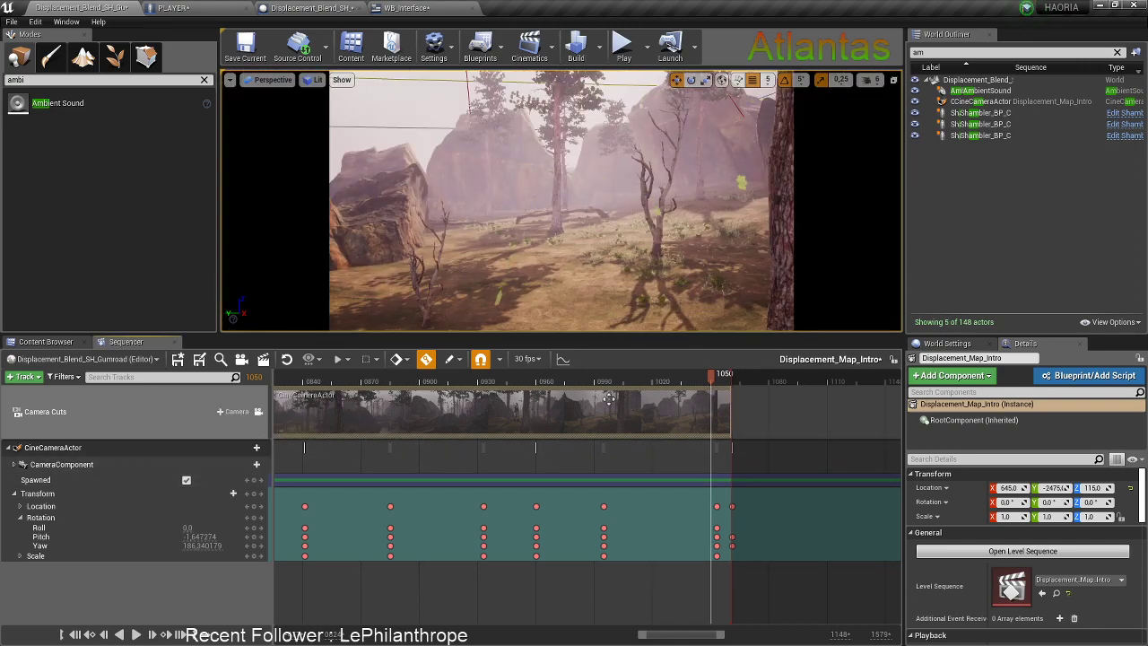
{"action": "mouse_move", "coordinate": [715, 383]}
{"action": "left_mouse_down"}
{"action": "mouse_move", "coordinate": [704, 383]}
{"action": "mouse_move", "coordinate": [732, 384]}
{"action": "mouse_move", "coordinate": [720, 386]}
{"action": "left_mouse_up"}
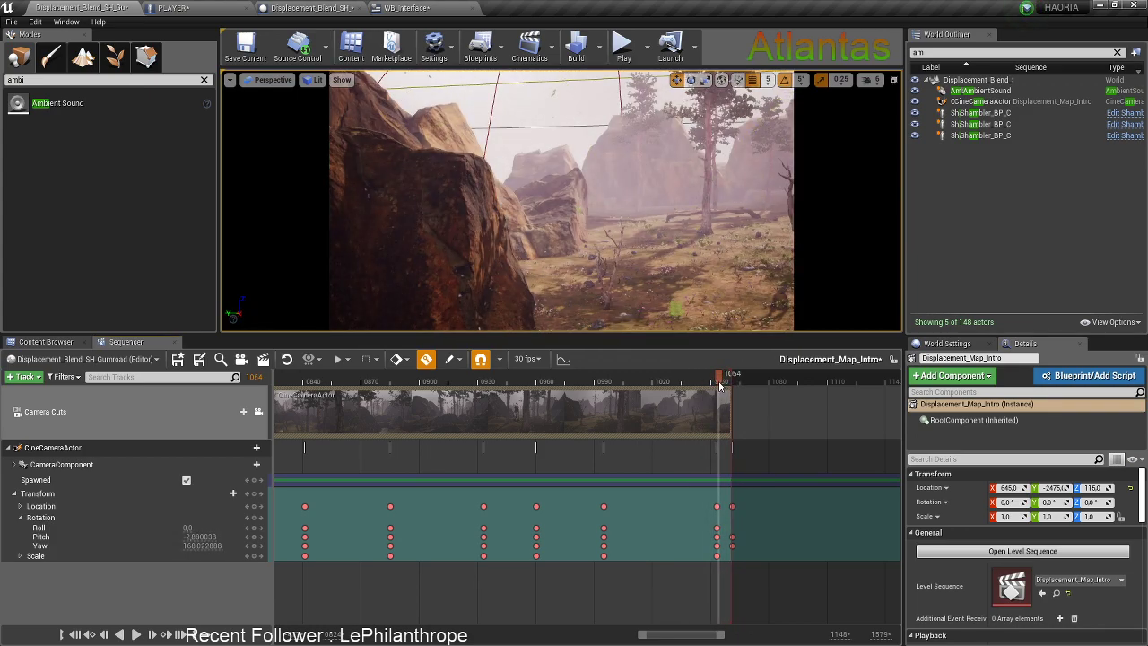
{"action": "left_click_drag", "start_coordinate": [719, 386], "coordinate": [716, 385]}
{"action": "left_click", "coordinate": [713, 505]}
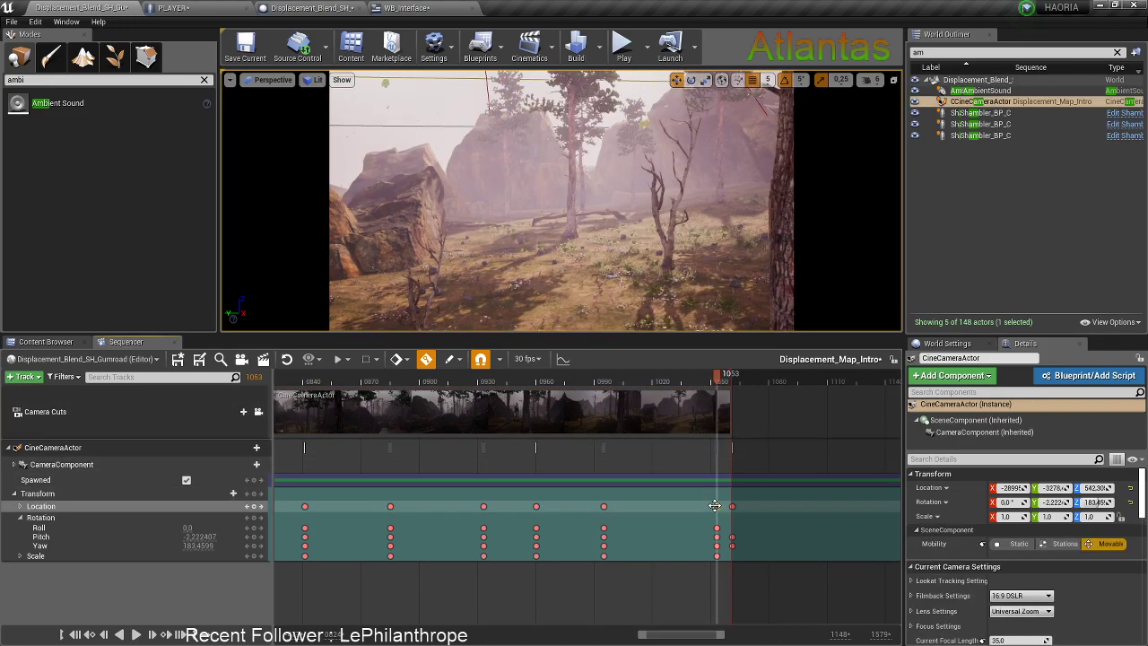
Delete the CineCameraActor's final Location, Pitch and Yaw keyframes at frame 1060
{"action": "left_click", "coordinate": [731, 507]}
{"action": "key", "text": "Delete"}
{"action": "left_click", "coordinate": [732, 536]}
{"action": "key", "text": "Delete"}
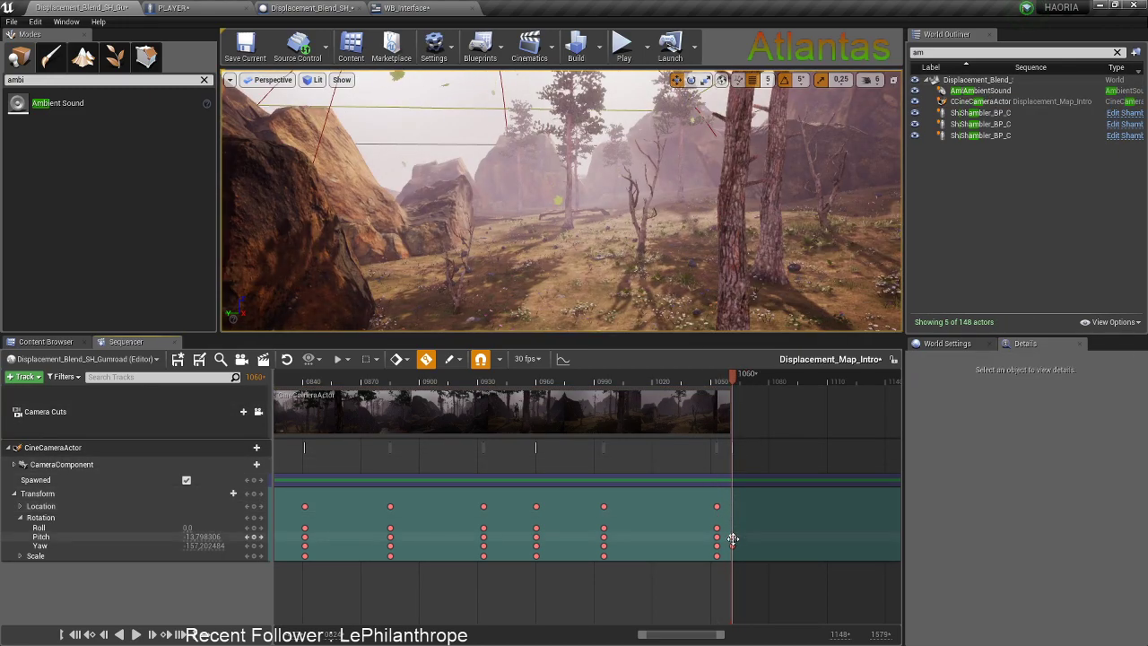
{"action": "left_click", "coordinate": [732, 545]}
{"action": "key", "text": "Delete"}
Shorten the sequence's end to about frame 1055 and trim the Camera Cuts section to the last camera keyframe
{"action": "left_click", "coordinate": [717, 506]}
{"action": "left_click_drag", "start_coordinate": [730, 385], "coordinate": [718, 385]}
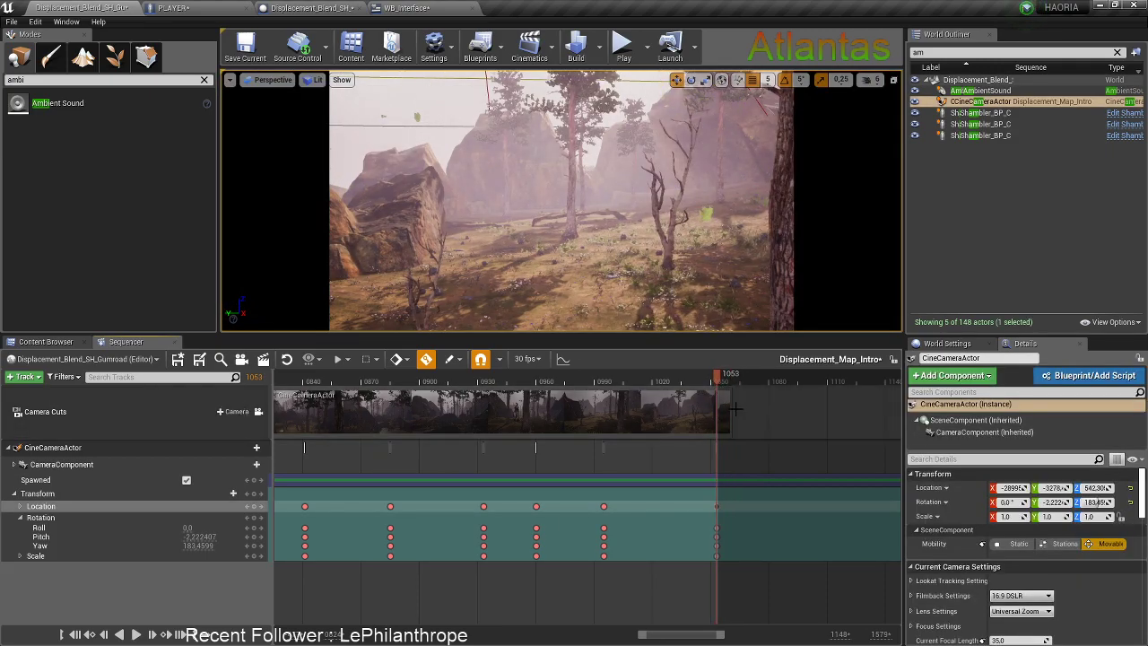
{"action": "left_click", "coordinate": [724, 380]}
{"action": "left_click_drag", "start_coordinate": [732, 411], "coordinate": [717, 413]}
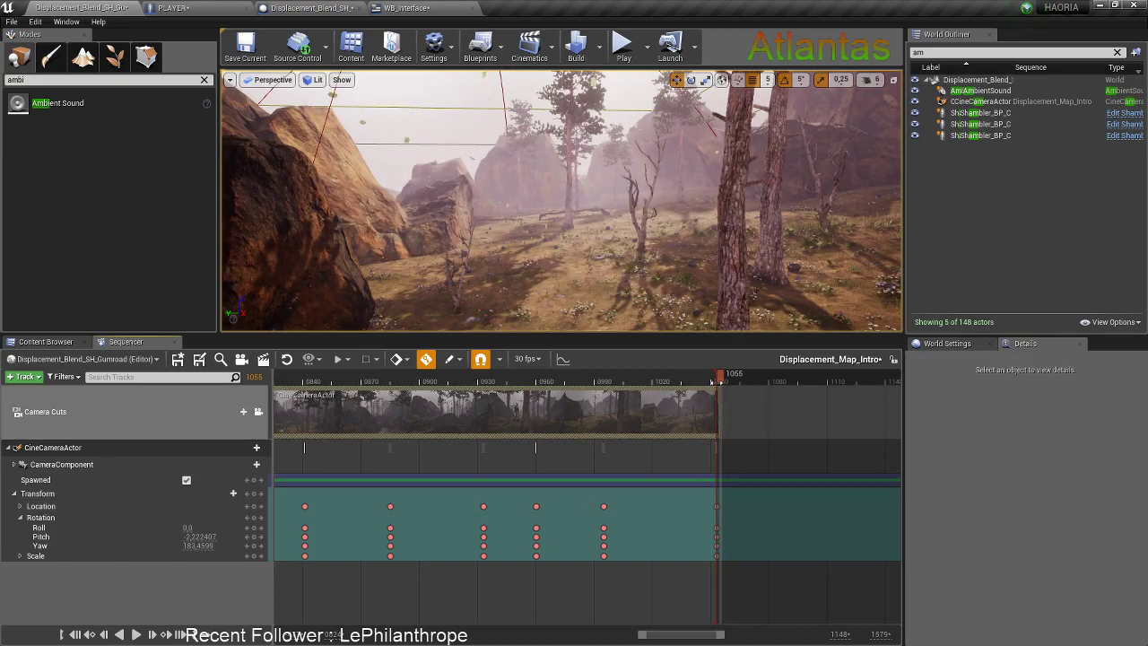
{"action": "left_click", "coordinate": [718, 380]}
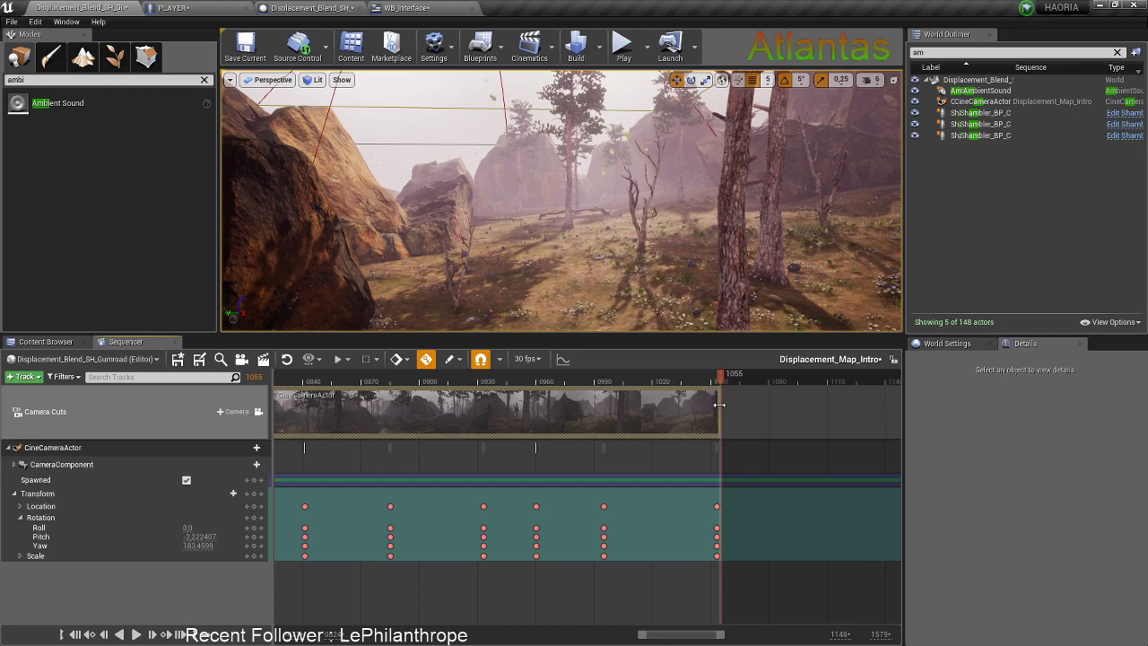
{"action": "left_click", "coordinate": [716, 506]}
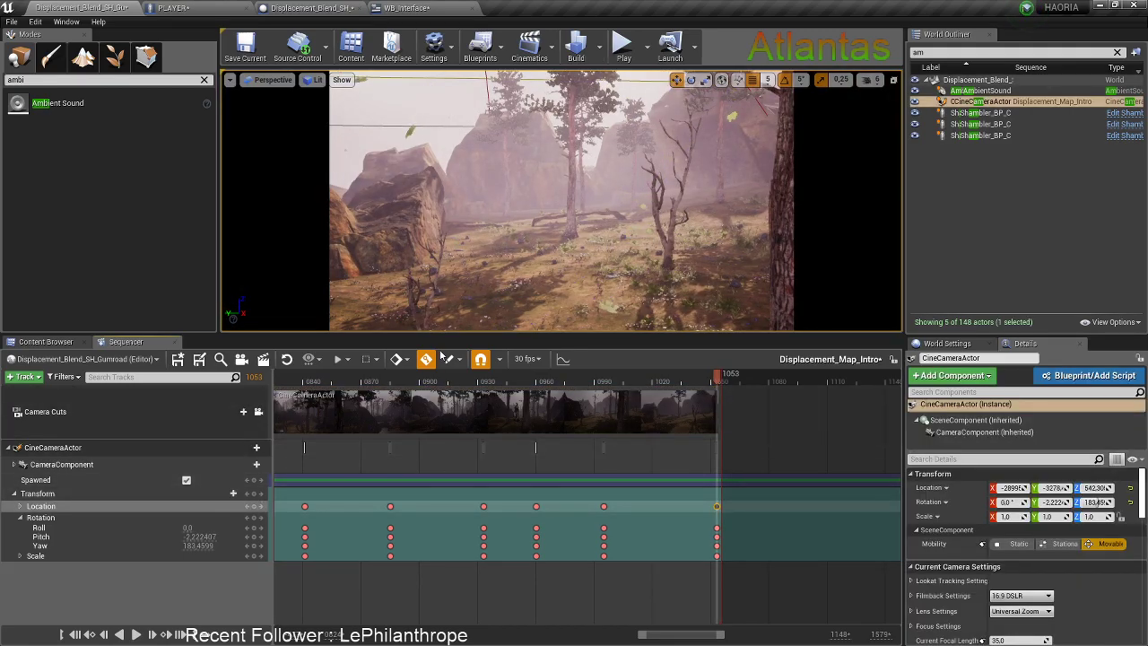
Scrub back to frame 632, collapse the camera's Transform track, and move its next keyframe later to about frame 770
{"action": "left_click_drag", "start_coordinate": [716, 378], "coordinate": [548, 380]}
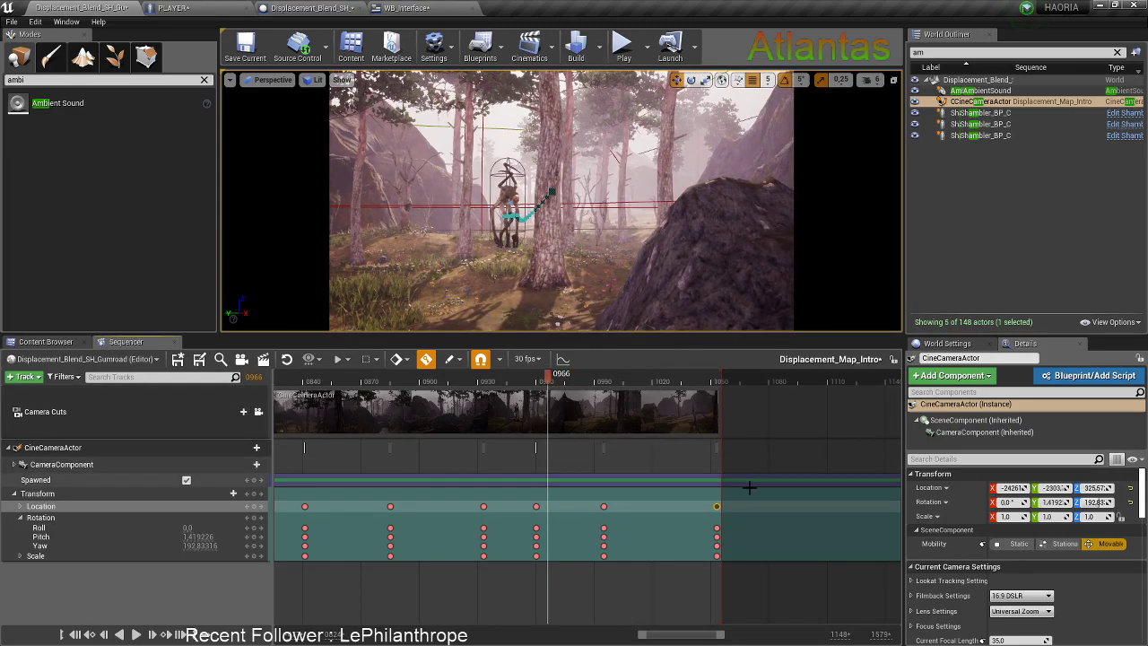
{"action": "scroll", "coordinate": [705, 468], "scroll_direction": "down", "scroll_amount": 4, "text": "ctrl"}
{"action": "left_click_drag", "start_coordinate": [484, 383], "coordinate": [330, 389]}
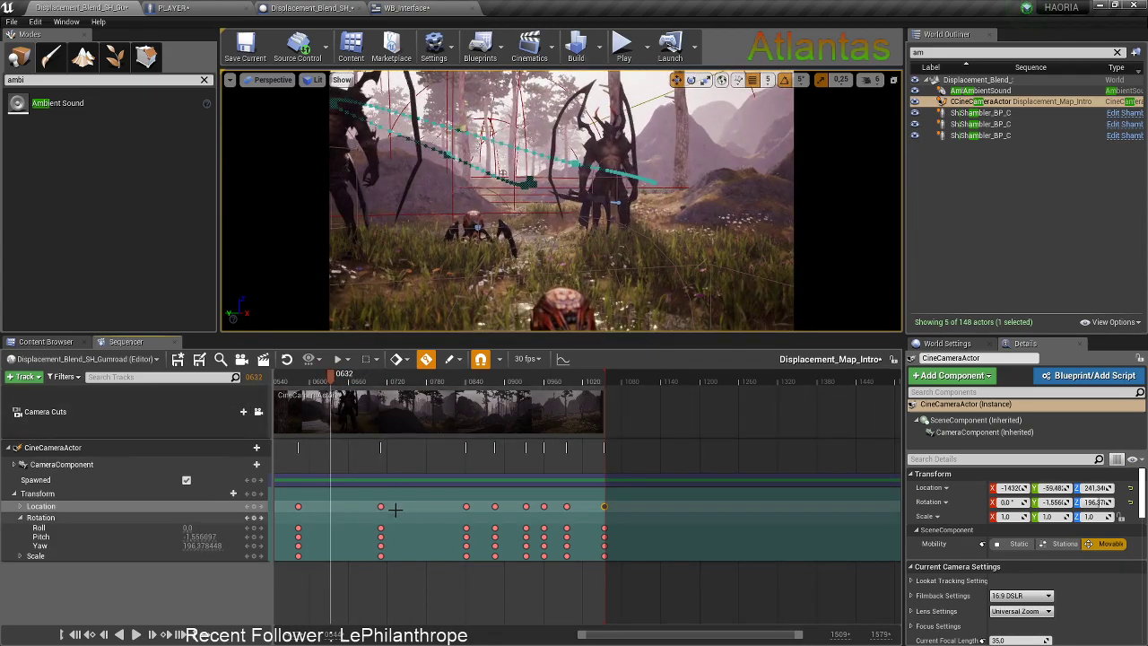
{"action": "left_click", "coordinate": [14, 494]}
{"action": "left_click_drag", "start_coordinate": [378, 493], "coordinate": [422, 493]}
Select the camera's last six Transform keyframes and spread them later in time, with the final one at frame 1386
{"action": "left_click", "coordinate": [466, 493]}
{"action": "left_click", "coordinate": [495, 493], "text": "shift"}
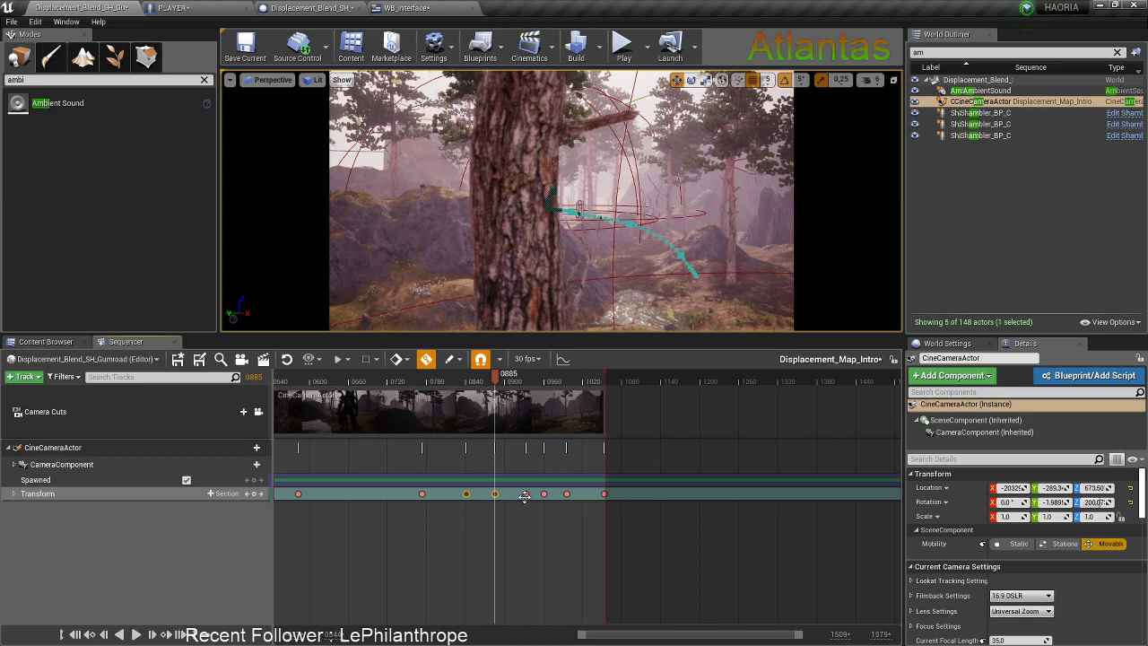
{"action": "left_click", "coordinate": [525, 493], "text": "shift"}
{"action": "left_click", "coordinate": [544, 493], "text": "shift"}
{"action": "left_click", "coordinate": [567, 493], "text": "shift"}
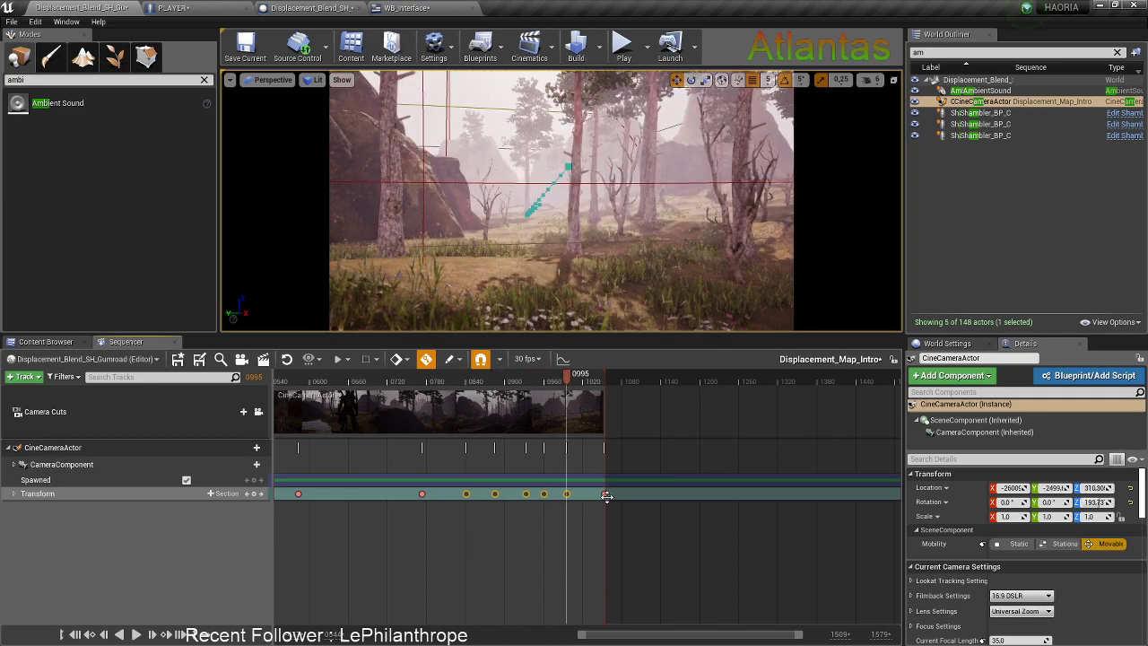
{"action": "left_click", "coordinate": [603, 494], "text": "shift"}
{"action": "left_click_drag", "start_coordinate": [467, 494], "coordinate": [820, 498]}
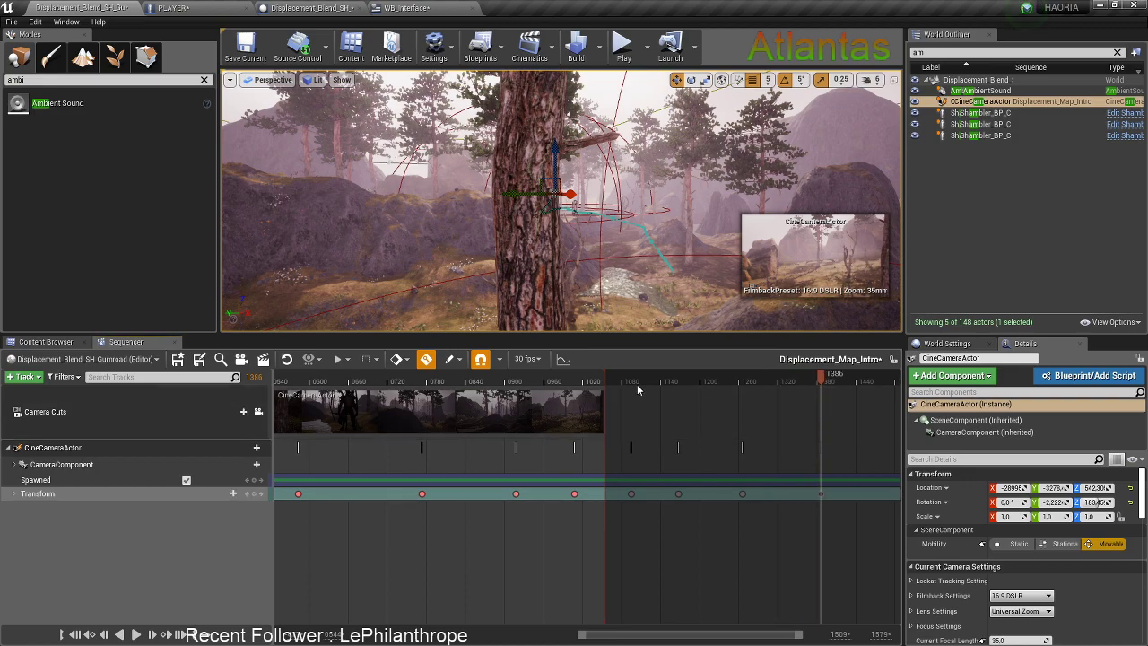
Extend the sequence's end and the Camera Cuts section to the last camera keyframe at about frame 1386, and play the result
{"action": "mouse_move", "coordinate": [645, 386]}
{"action": "left_mouse_down"}
{"action": "mouse_move", "coordinate": [832, 386]}
{"action": "mouse_move", "coordinate": [820, 387]}
{"action": "left_mouse_up"}
{"action": "left_click_drag", "start_coordinate": [606, 401], "coordinate": [311, 380]}
{"action": "left_click", "coordinate": [138, 635]}
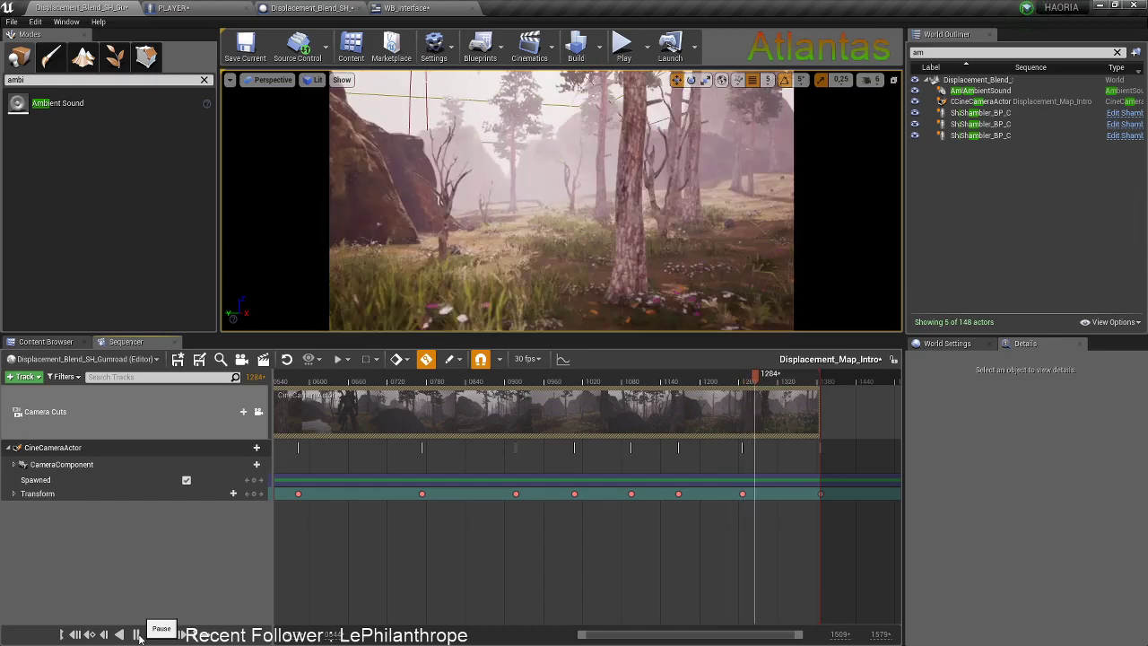
{"action": "left_click", "coordinate": [13, 494]}
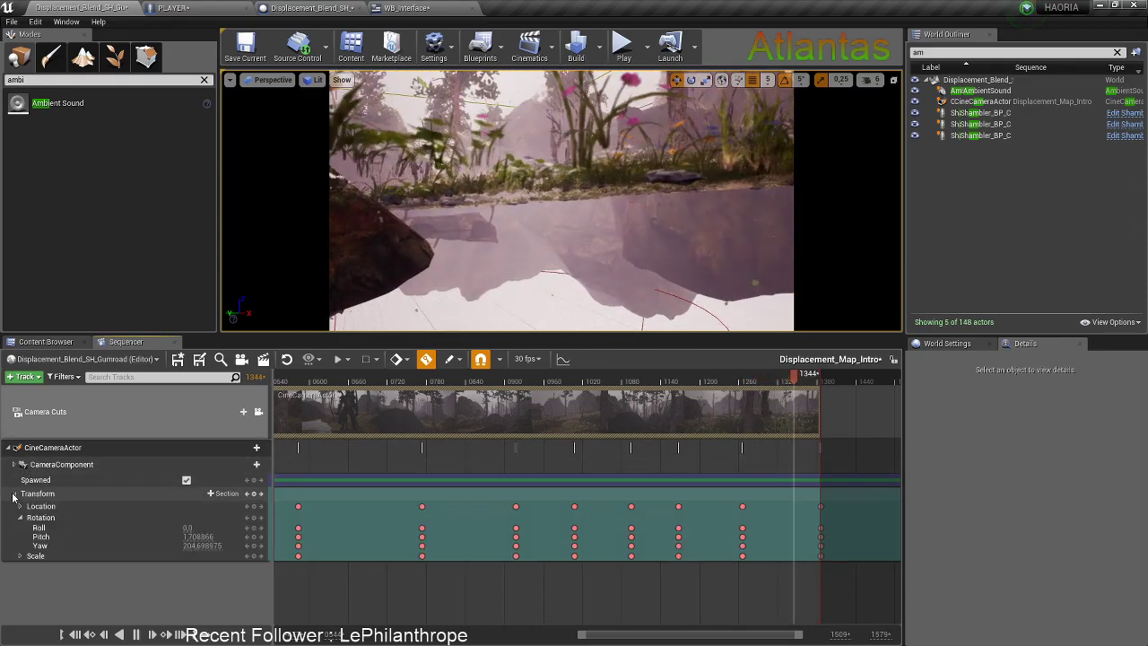
{"action": "left_click", "coordinate": [13, 494]}
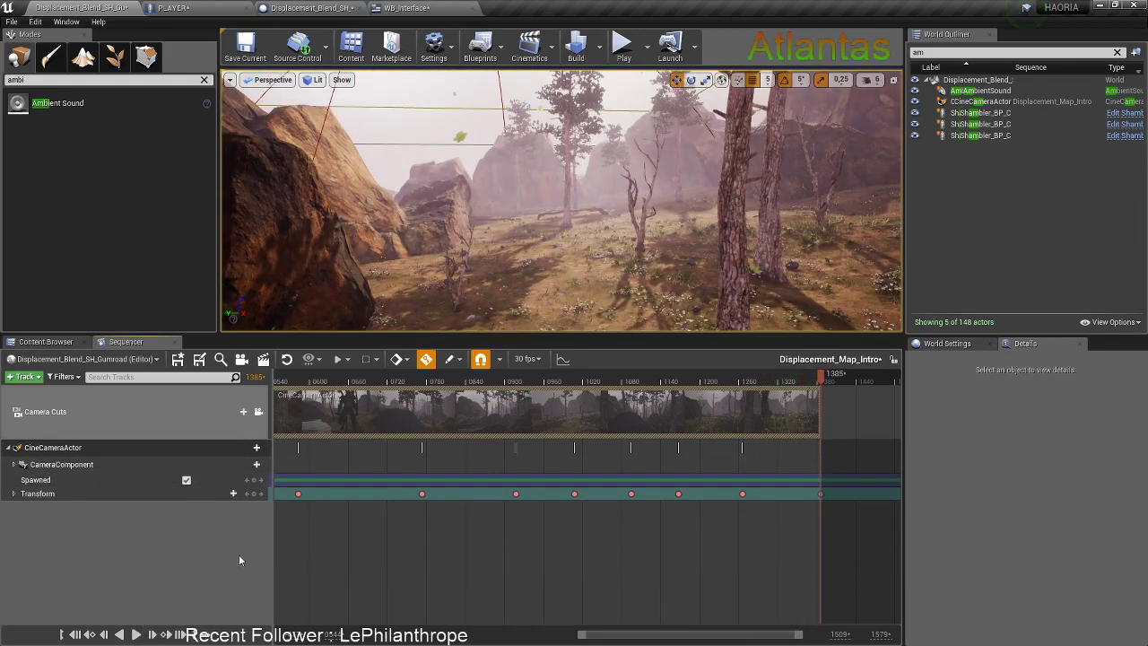
Close the Sequencer and adjust the heights of the BP_Genral and BP_Genral2 demons to Z of about 202 and 242
{"action": "left_click", "coordinate": [174, 341]}
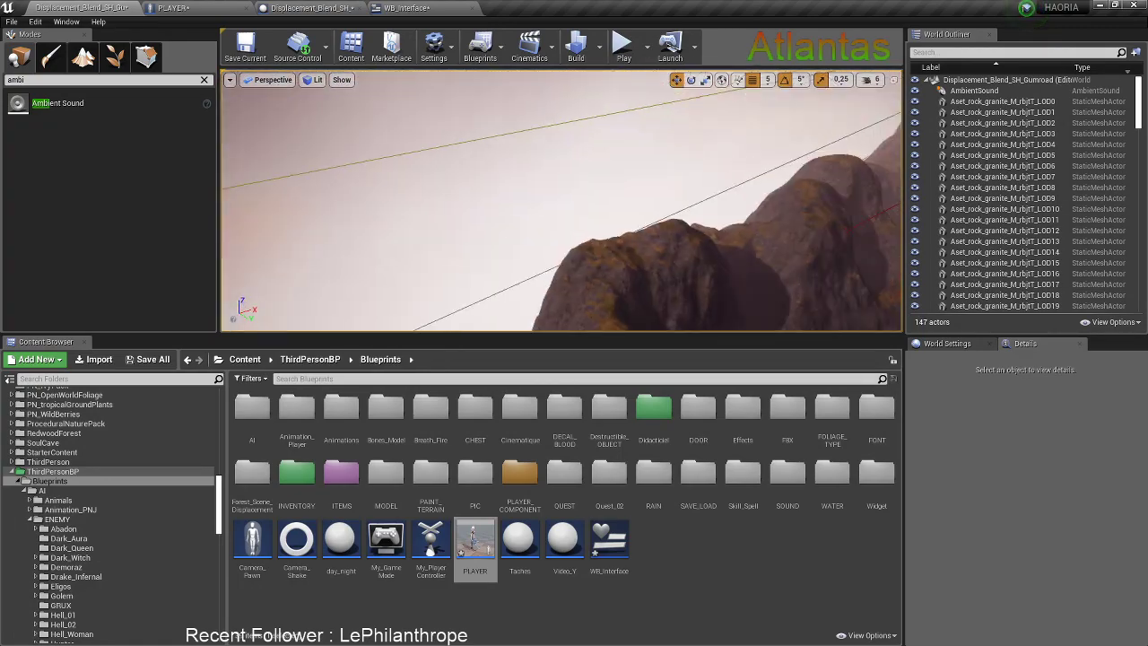
{"action": "right_click_drag", "start_coordinate": [561, 201], "coordinate": [502, 208]}
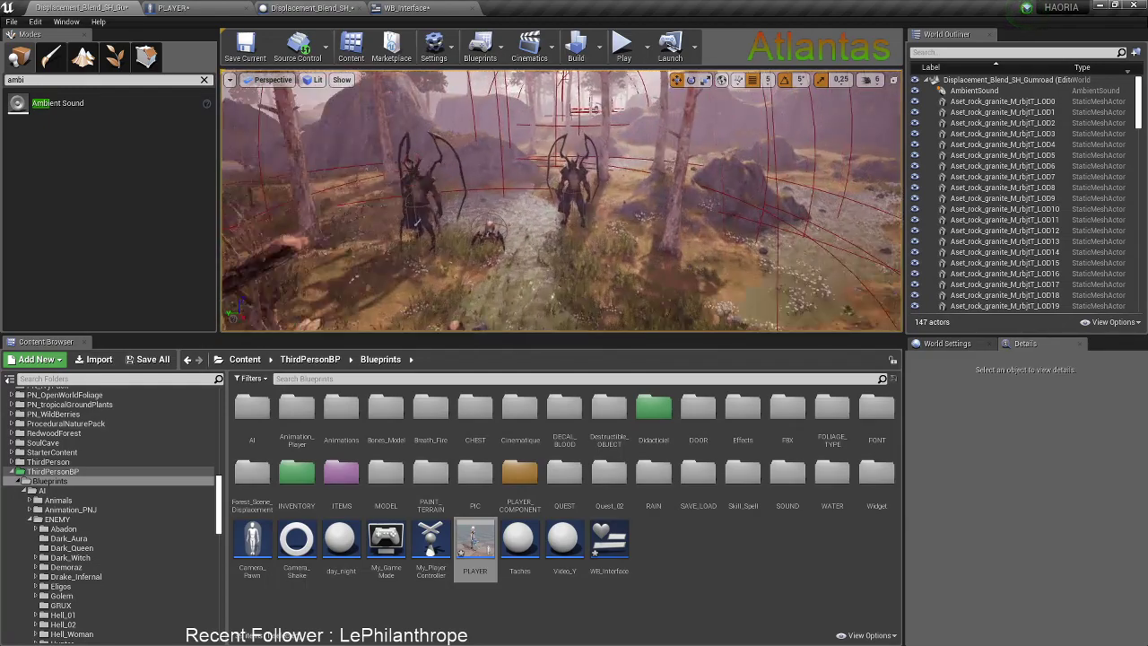
{"action": "left_click", "coordinate": [579, 308]}
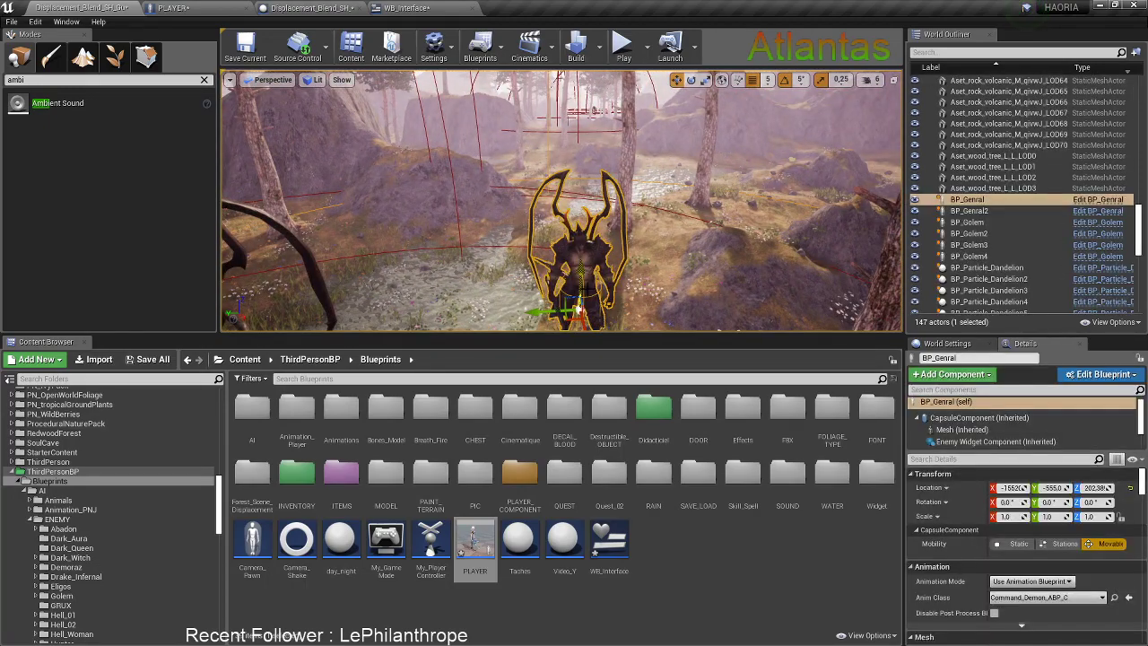
{"action": "mouse_move", "coordinate": [492, 235]}
{"action": "right_mouse_down"}
{"action": "mouse_move", "coordinate": [457, 251]}
{"action": "mouse_move", "coordinate": [480, 251]}
{"action": "right_mouse_up"}
{"action": "left_click", "coordinate": [420, 236]}
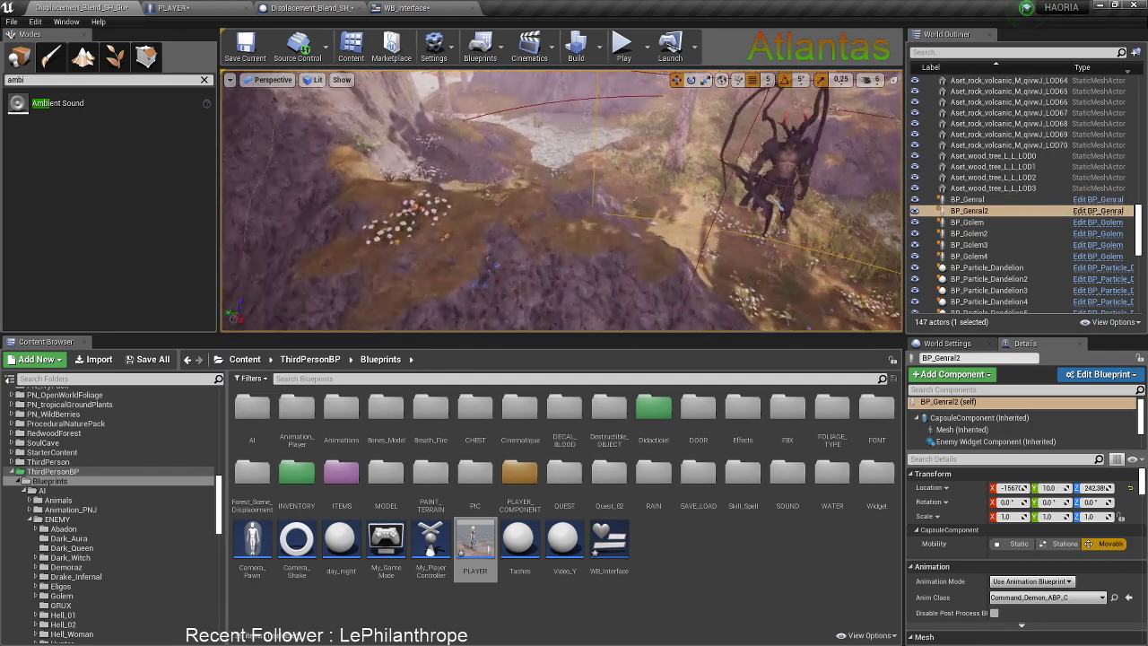
{"action": "left_click", "coordinate": [744, 309]}
{"action": "right_click_drag", "start_coordinate": [742, 297], "coordinate": [762, 337]}
{"action": "right_click_drag", "start_coordinate": [646, 252], "coordinate": [646, 259]}
Lower the enemies Shambler_BP3, Shambler_BP and Shambler_BP2 to Z values of 300, 245 and 280
{"action": "left_click", "coordinate": [481, 259]}
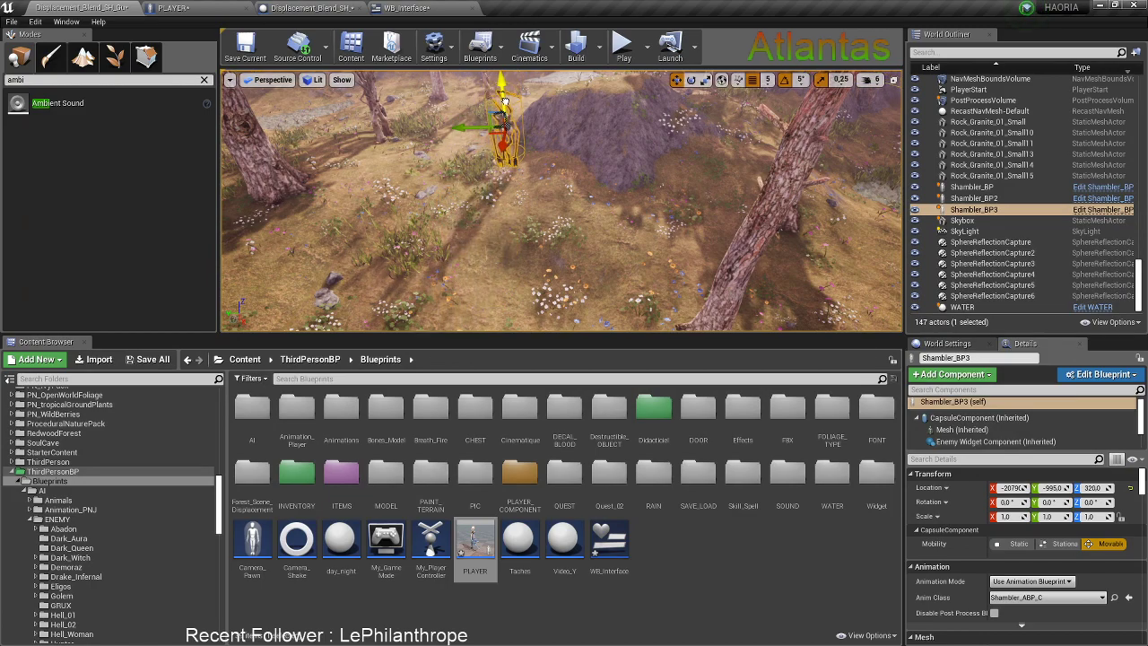
{"action": "mouse_move", "coordinate": [391, 199]}
{"action": "right_mouse_down"}
{"action": "mouse_move", "coordinate": [373, 183]}
{"action": "mouse_move", "coordinate": [391, 179]}
{"action": "mouse_move", "coordinate": [395, 201]}
{"action": "right_mouse_up"}
{"action": "right_click_drag", "start_coordinate": [512, 243], "coordinate": [512, 243]}
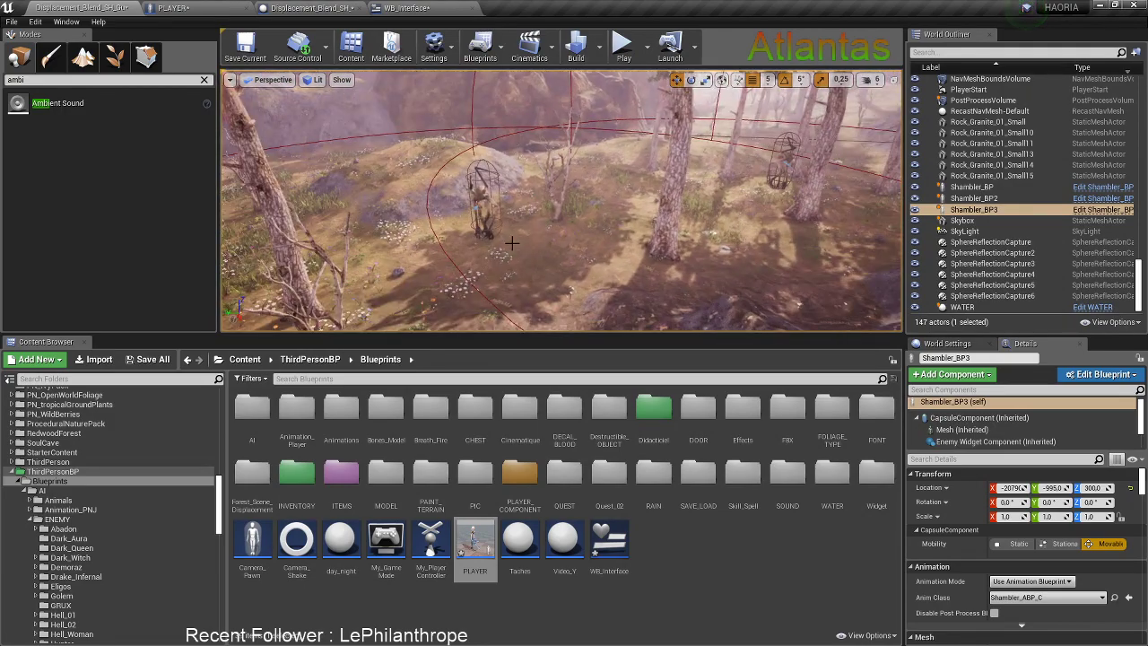
{"action": "left_click", "coordinate": [484, 184]}
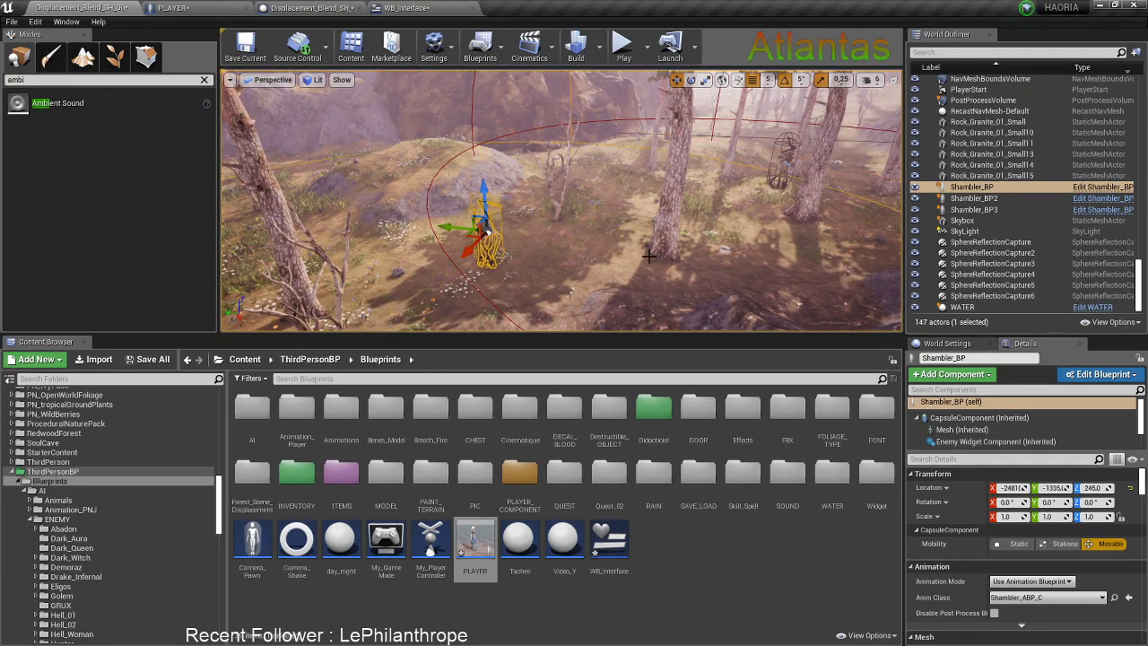
{"action": "right_click_drag", "start_coordinate": [628, 253], "coordinate": [700, 223]}
{"action": "left_click", "coordinate": [744, 195]}
{"action": "left_click_drag", "start_coordinate": [742, 194], "coordinate": [598, 111]}
{"action": "right_click_drag", "start_coordinate": [648, 197], "coordinate": [671, 170]}
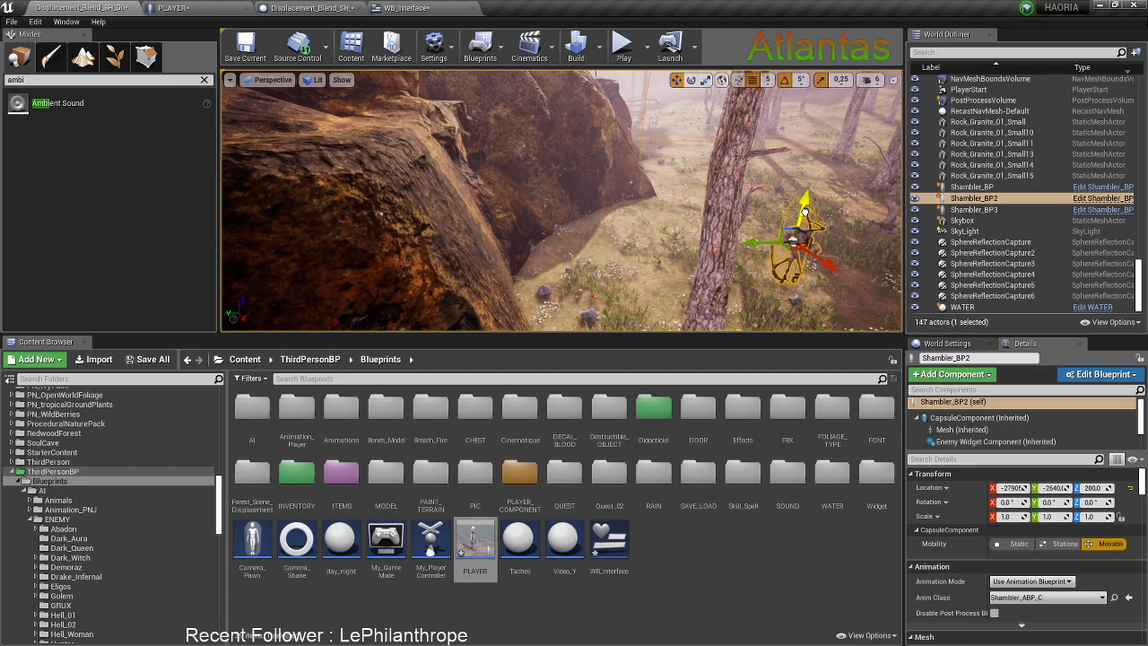
Start a play session of the level and show it full screen with the game in control
{"action": "key", "text": "alt+Tab"}
{"action": "left_click", "coordinate": [615, 318]}
{"action": "left_click", "coordinate": [671, 5]}
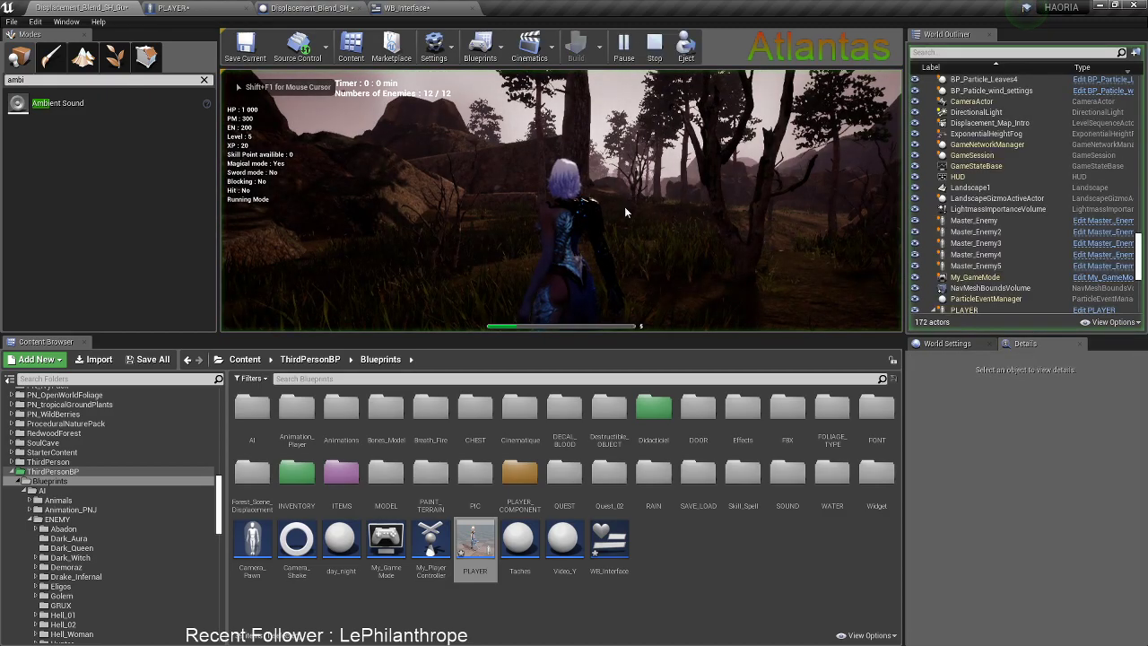
{"action": "key", "text": "F11"}
{"action": "left_click", "coordinate": [626, 212]}
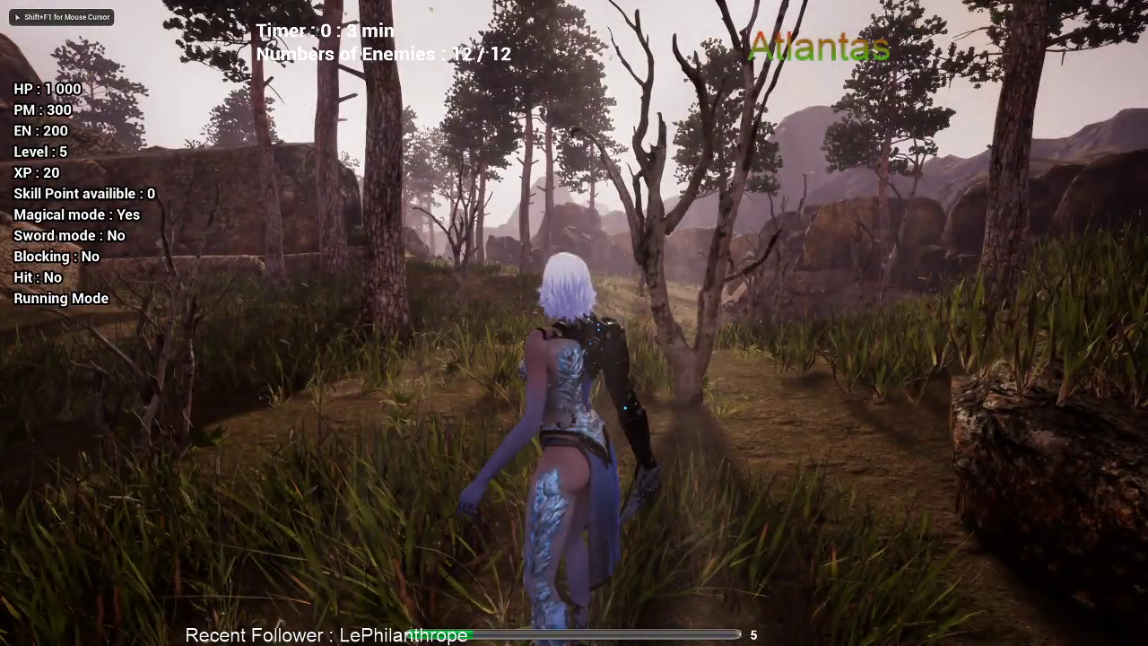
Run the character forward with the camera zoomed out, watch the intro sequence play, and end the play session
{"action": "key", "text": "w"}
{"action": "scroll", "coordinate": [574, 323], "scroll_direction": "down", "scroll_amount": 5}
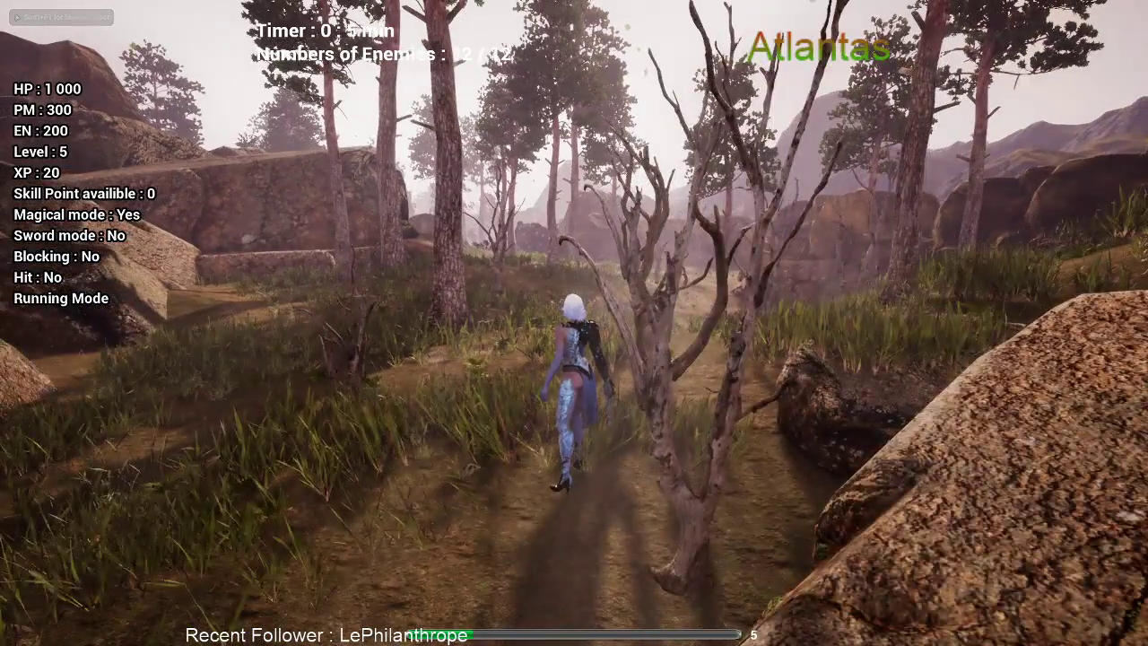
{"action": "key", "text": "w"}
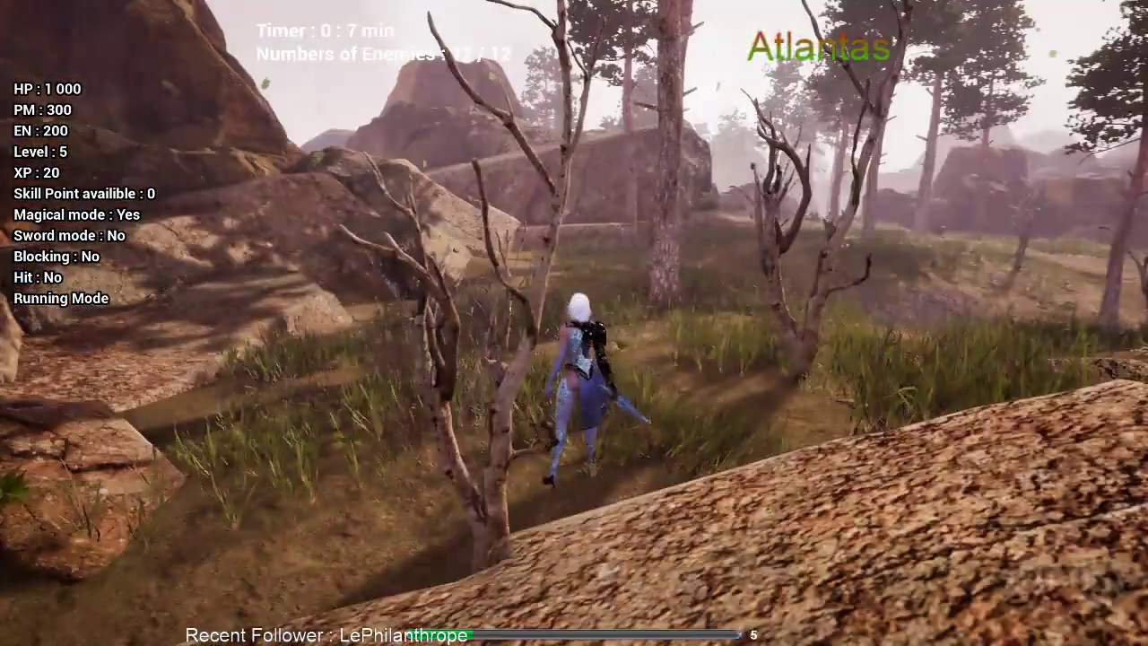
{"action": "key", "text": "w"}
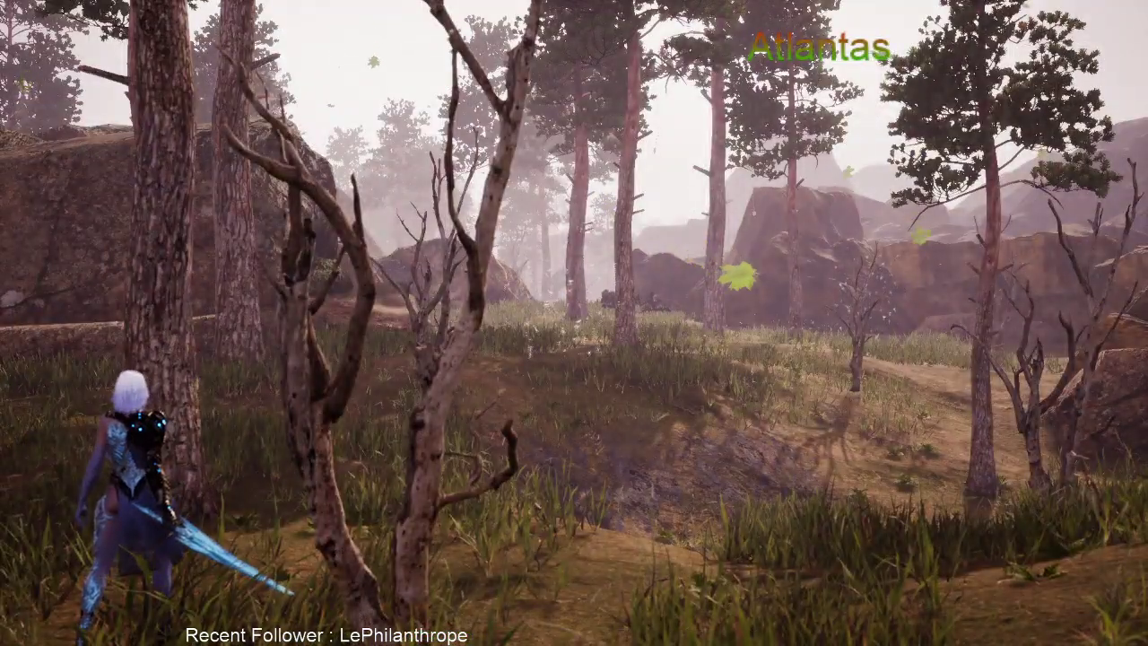
{"action": "key", "text": "w"}
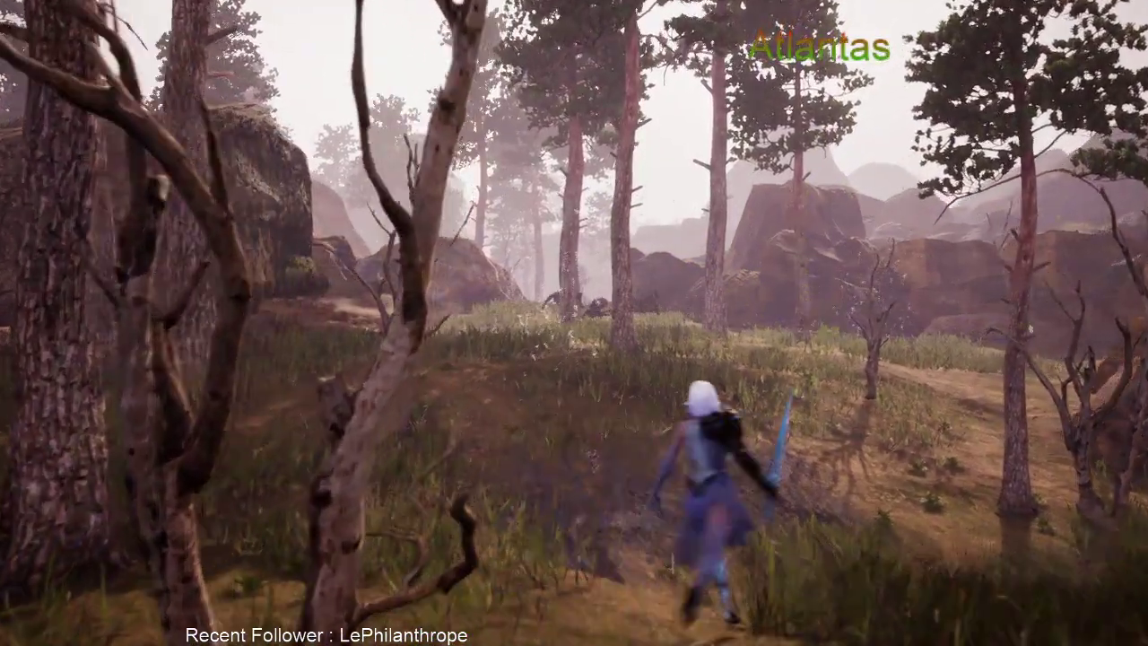
{"action": "key", "text": "w"}
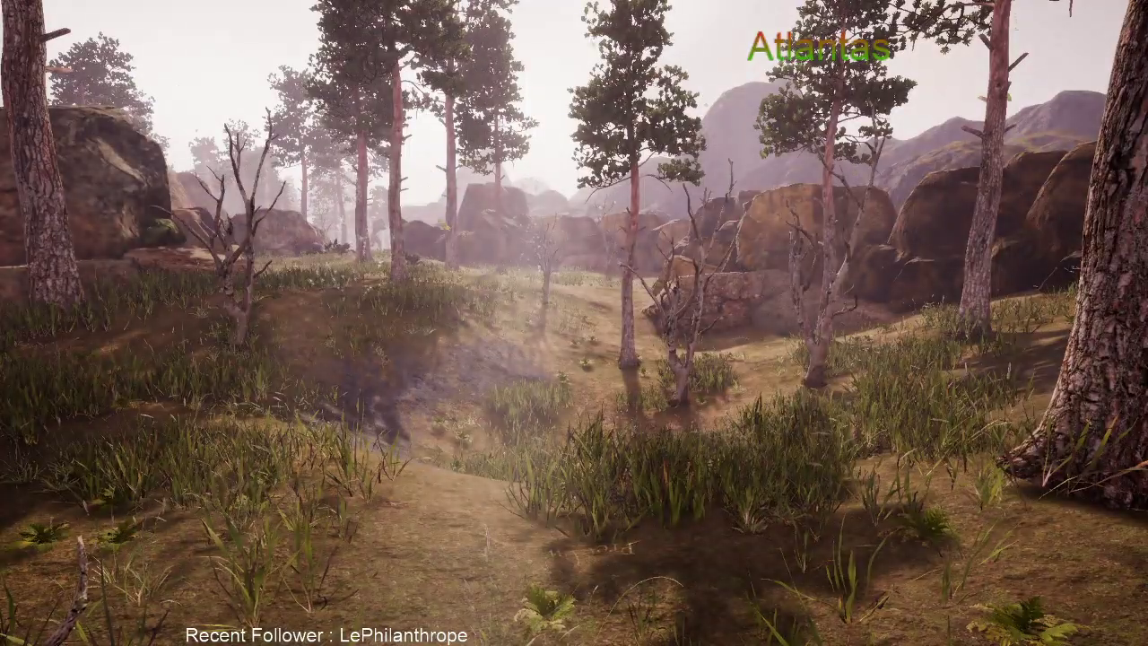
{"action": "key", "text": "F11"}
{"action": "key", "text": "Escape"}
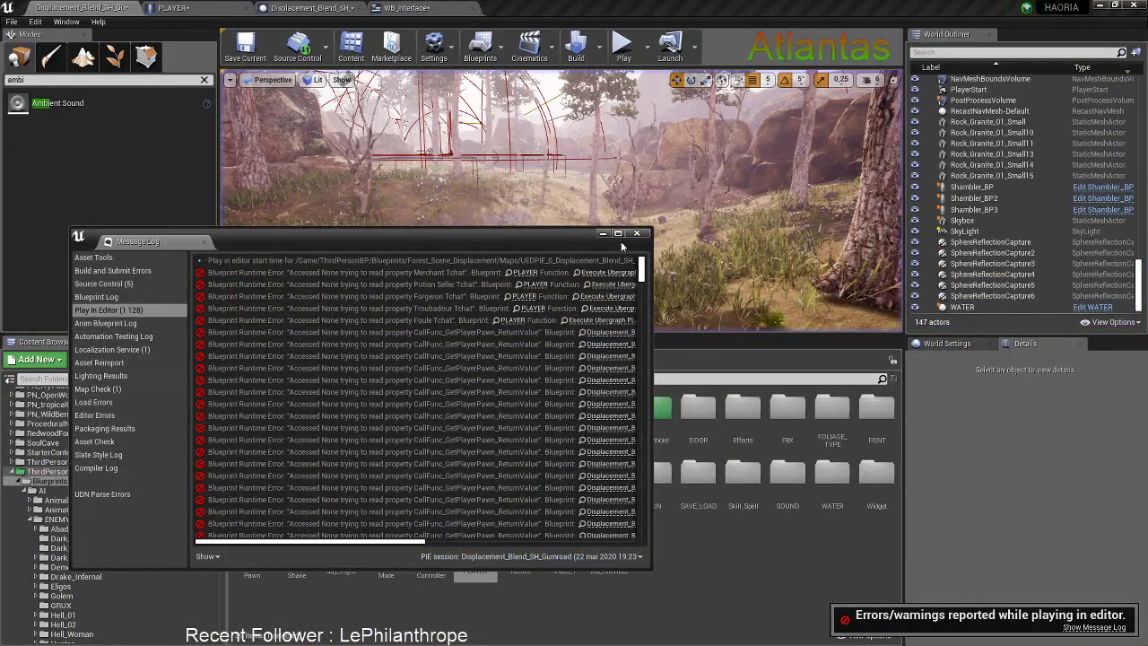
Examine the Play In Editor runtime errors, jump to the Set Vector Parameter Value node they reference, and close the message log
{"action": "left_click_drag", "start_coordinate": [392, 541], "coordinate": [603, 544]}
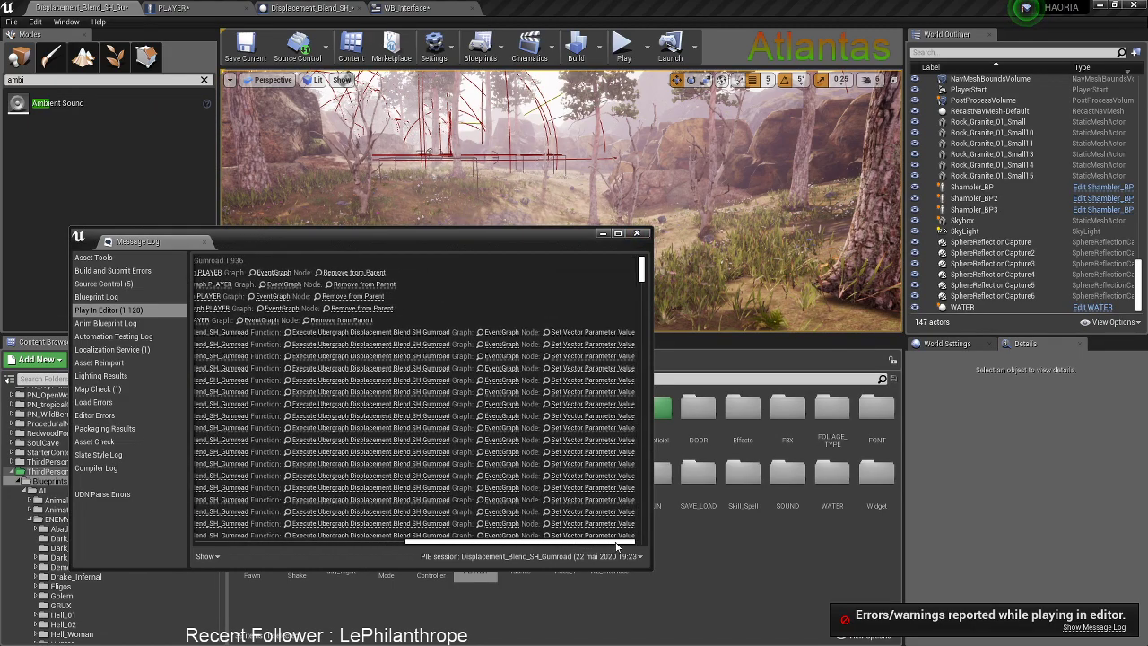
{"action": "left_click", "coordinate": [611, 493]}
{"action": "left_click", "coordinate": [636, 233]}
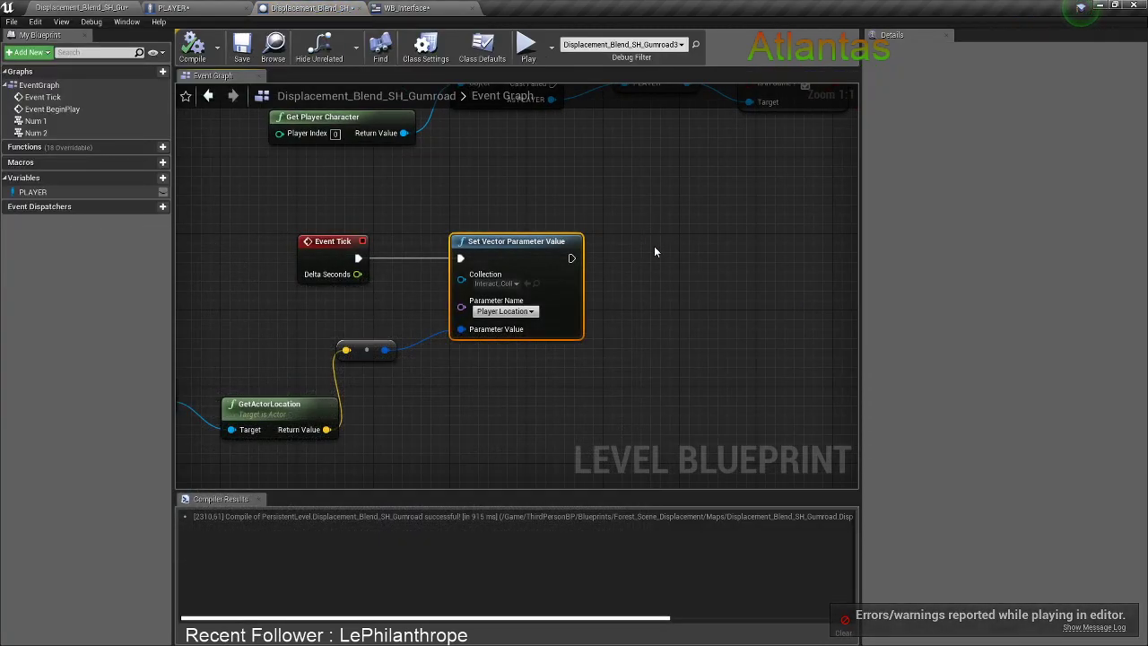
Review the level blueprint's Event Tick, Event BeginPlay and level sequence player nodes, and return to the level editor
{"action": "right_click_drag", "start_coordinate": [654, 245], "coordinate": [735, 236]}
{"action": "right_click_drag", "start_coordinate": [362, 281], "coordinate": [418, 369]}
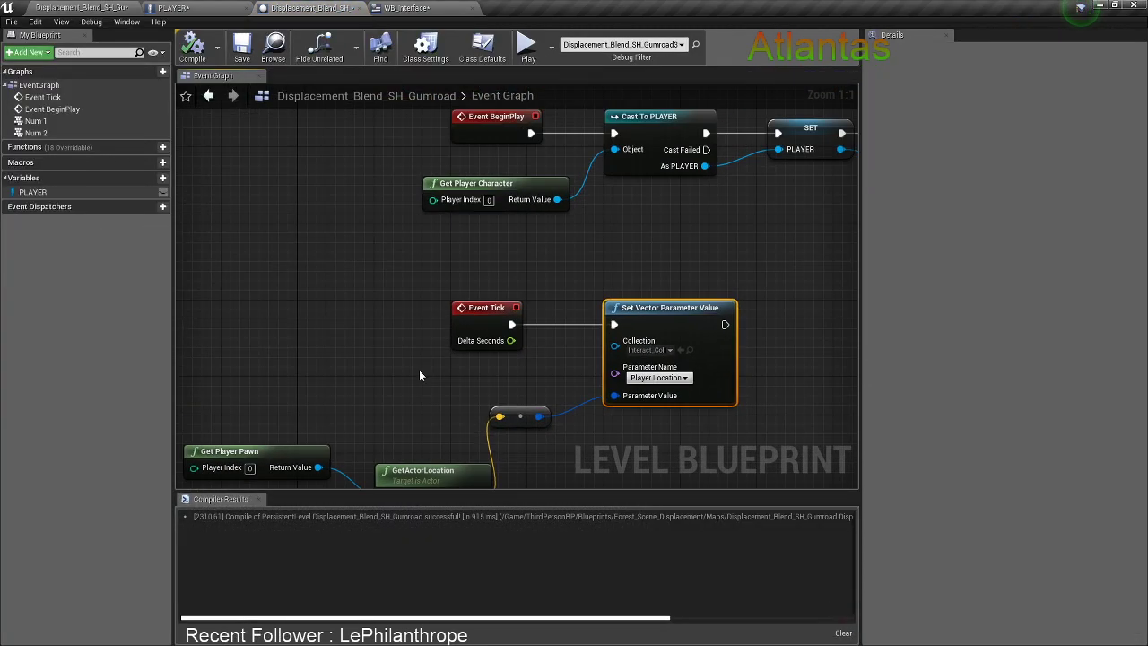
{"action": "left_click", "coordinate": [601, 268]}
{"action": "right_click_drag", "start_coordinate": [601, 268], "coordinate": [489, 480]}
{"action": "scroll", "coordinate": [508, 438], "scroll_direction": "down", "scroll_amount": 3}
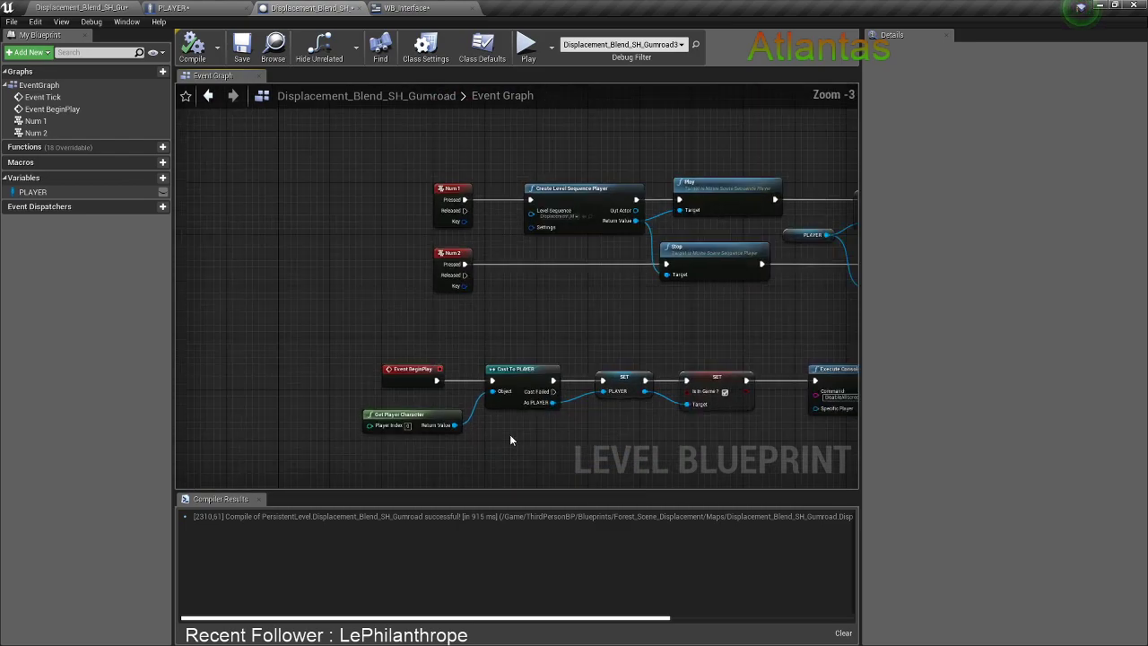
{"action": "right_click_drag", "start_coordinate": [586, 321], "coordinate": [312, 464]}
{"action": "left_click", "coordinate": [92, 11]}
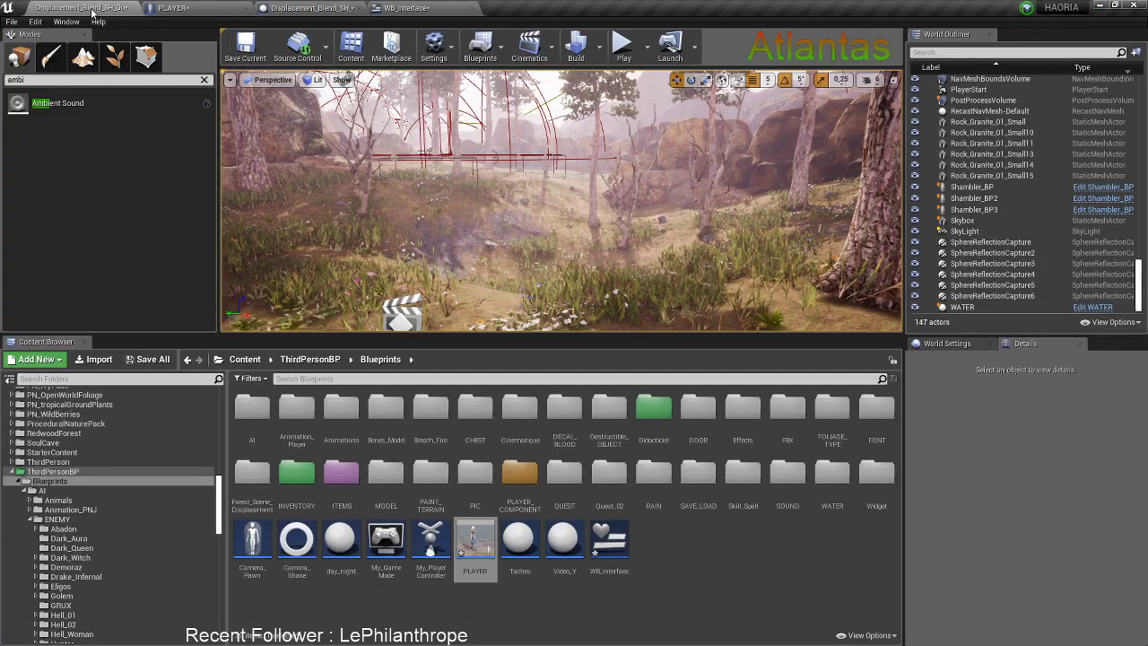
Switch to the browser, skip the YouTube music mix ahead to about 34:41, and return to Unreal Editor
{"action": "key", "text": "alt+Tab"}
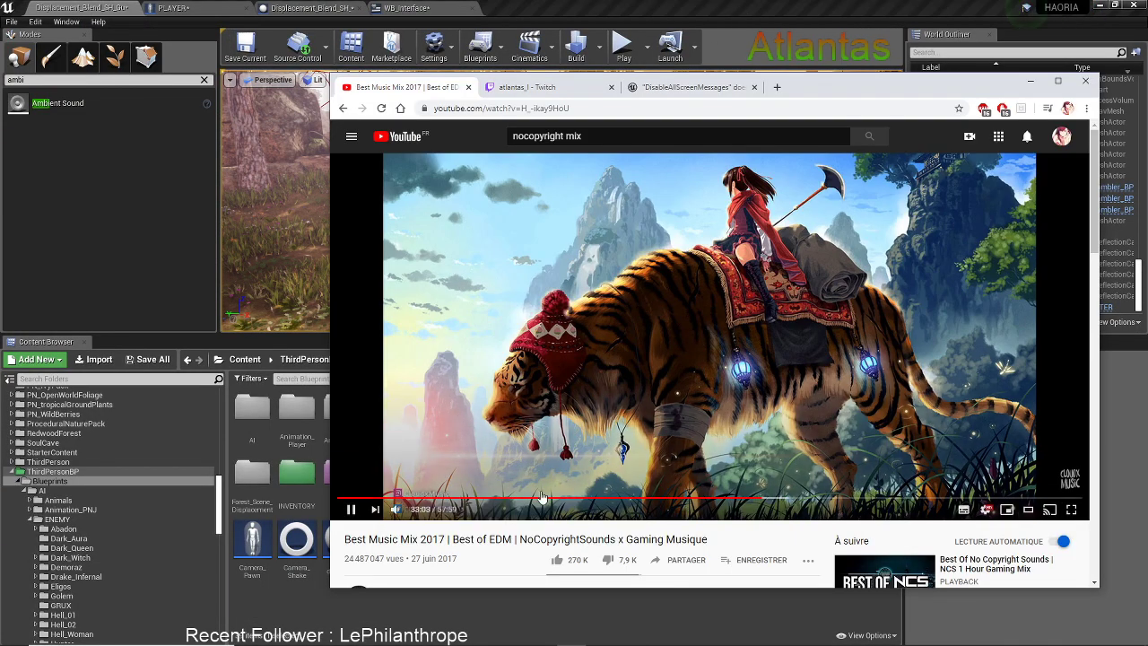
{"action": "left_click", "coordinate": [784, 498]}
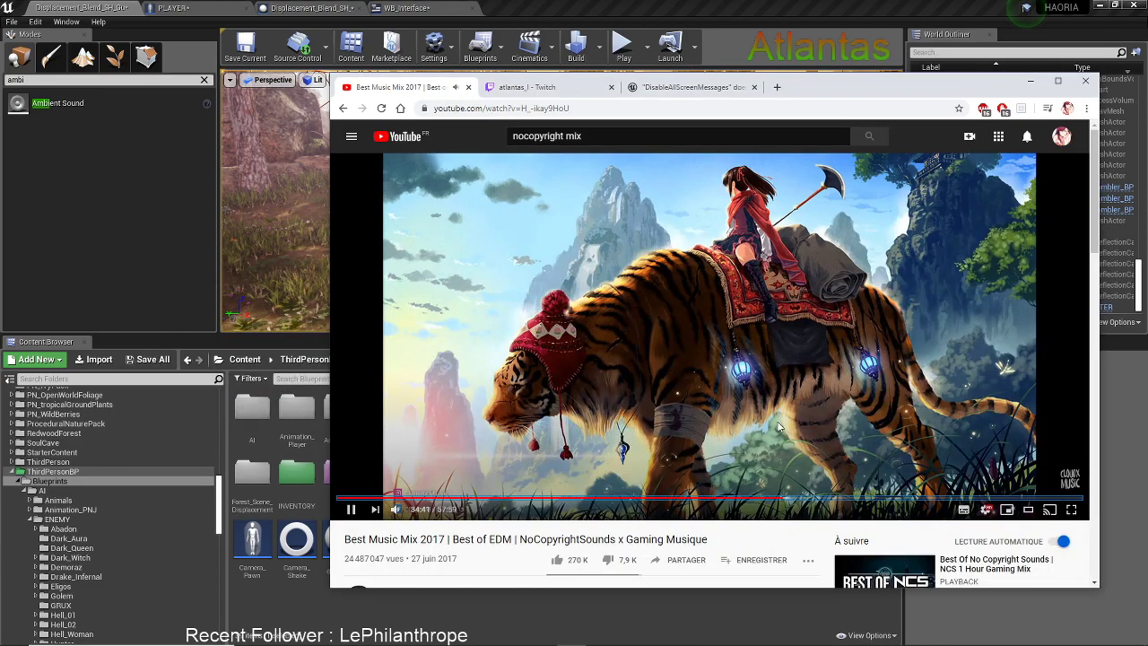
{"action": "key", "text": "alt+Tab"}
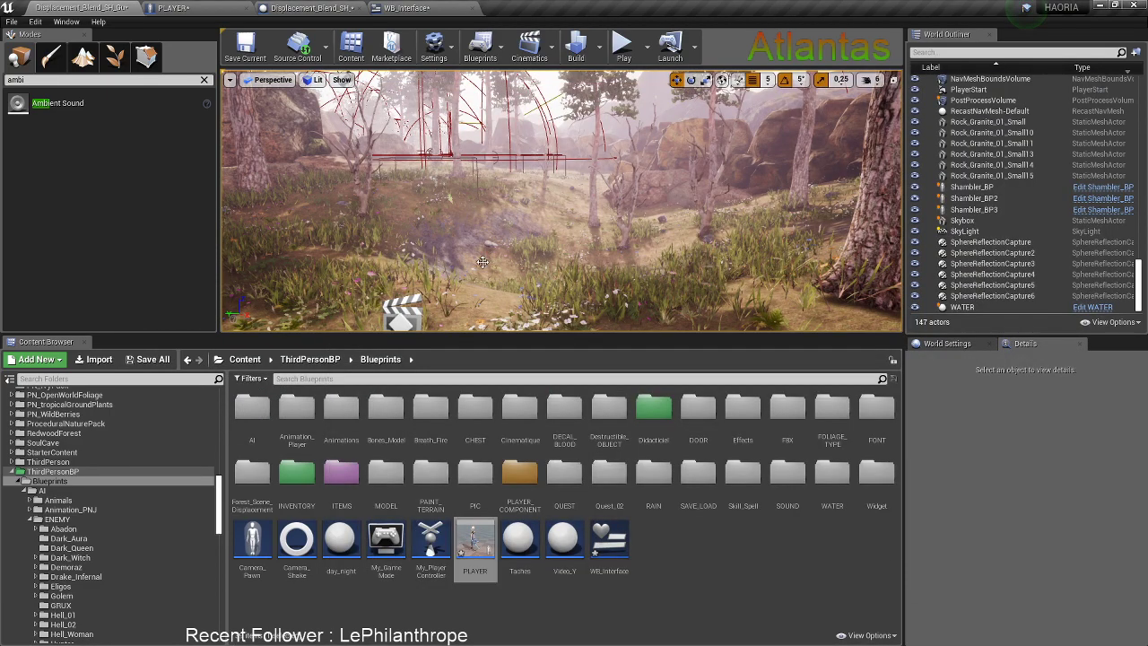
Open the Displacement_Map_Intro level sequence, lock the viewport to the CineCameraActor, and scrub to frame 988
{"action": "left_click", "coordinate": [401, 309]}
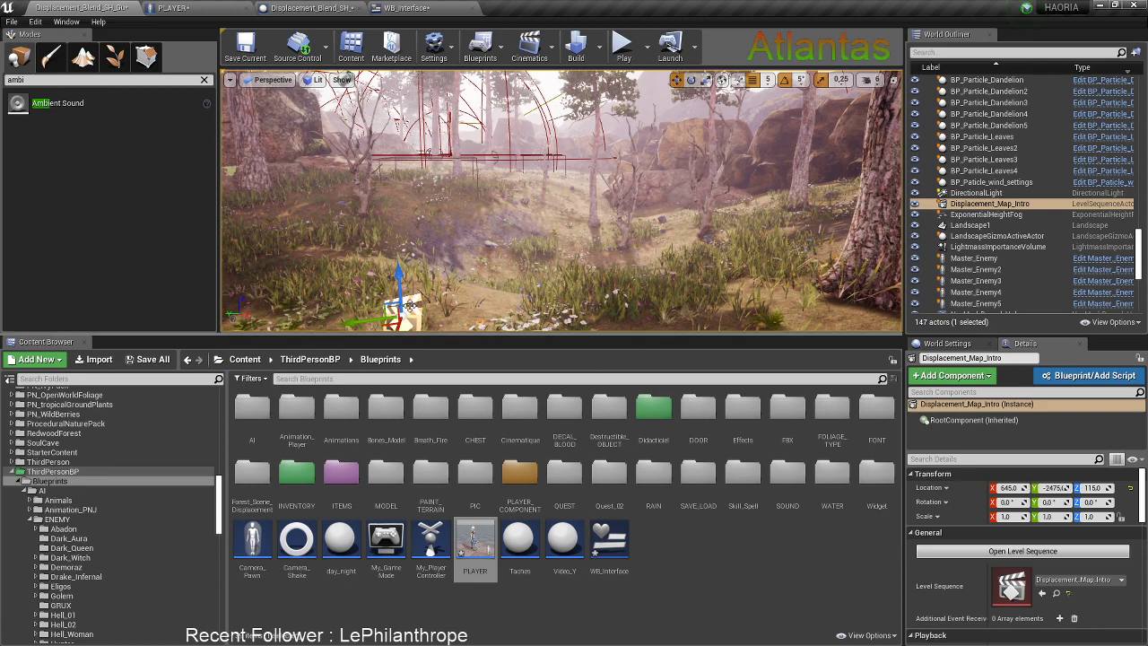
{"action": "left_click", "coordinate": [1036, 551]}
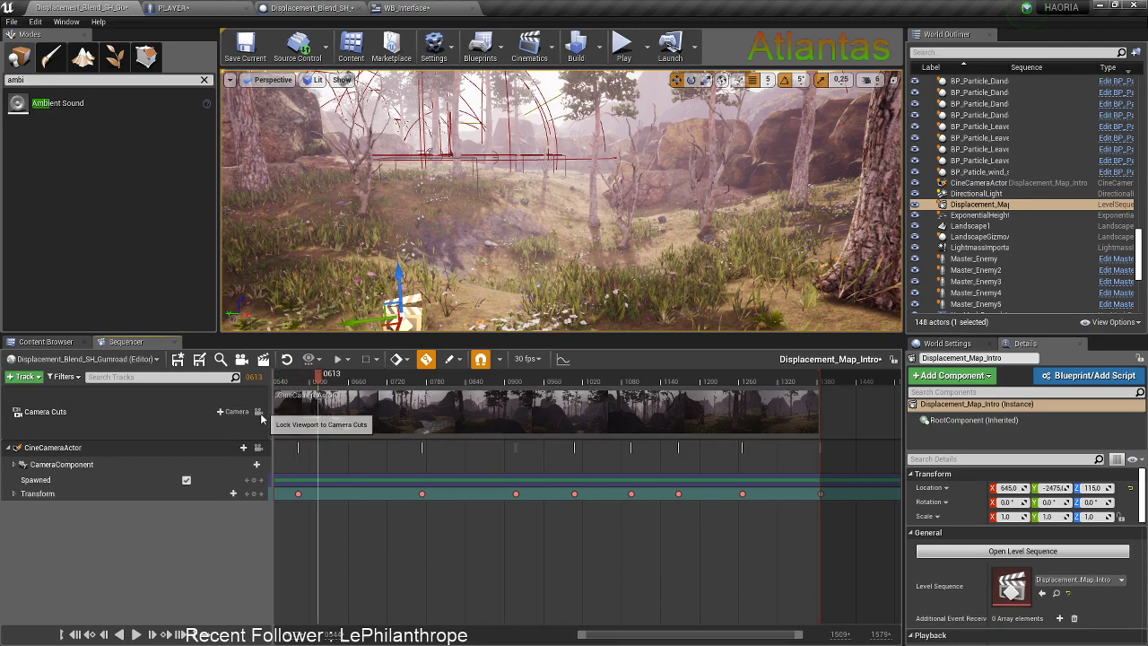
{"action": "left_click", "coordinate": [258, 447]}
{"action": "left_click_drag", "start_coordinate": [339, 384], "coordinate": [564, 407]}
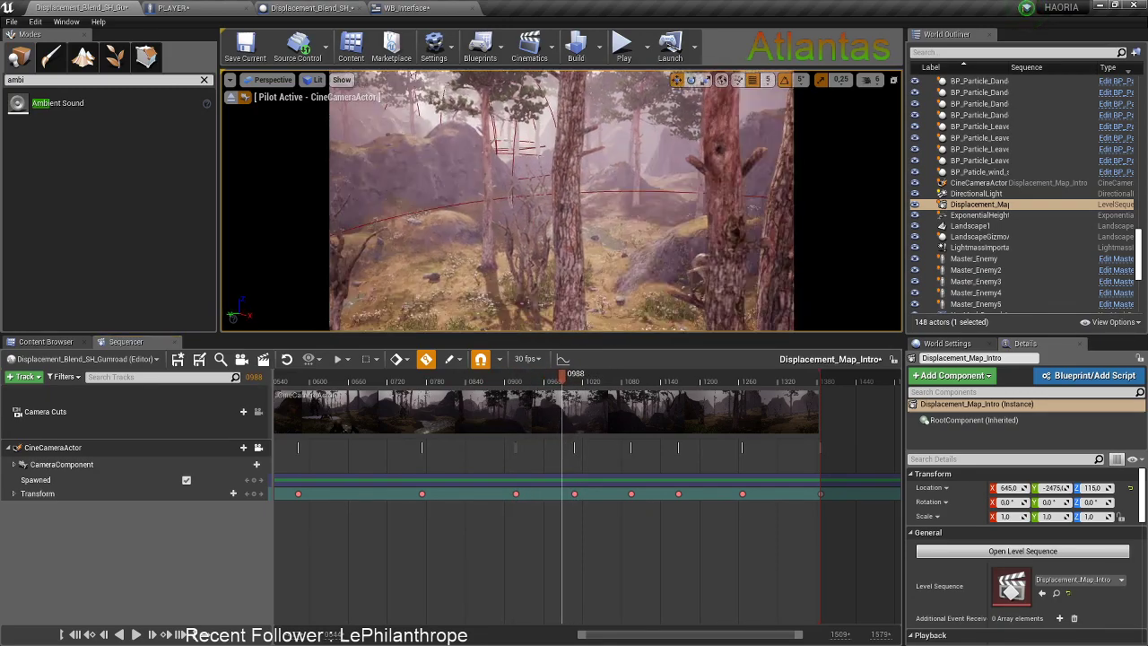
Select Shambler_BP3 behind the trees and move it along the X axis to about -2162
{"action": "left_click", "coordinate": [663, 231]}
{"action": "left_click", "coordinate": [661, 226]}
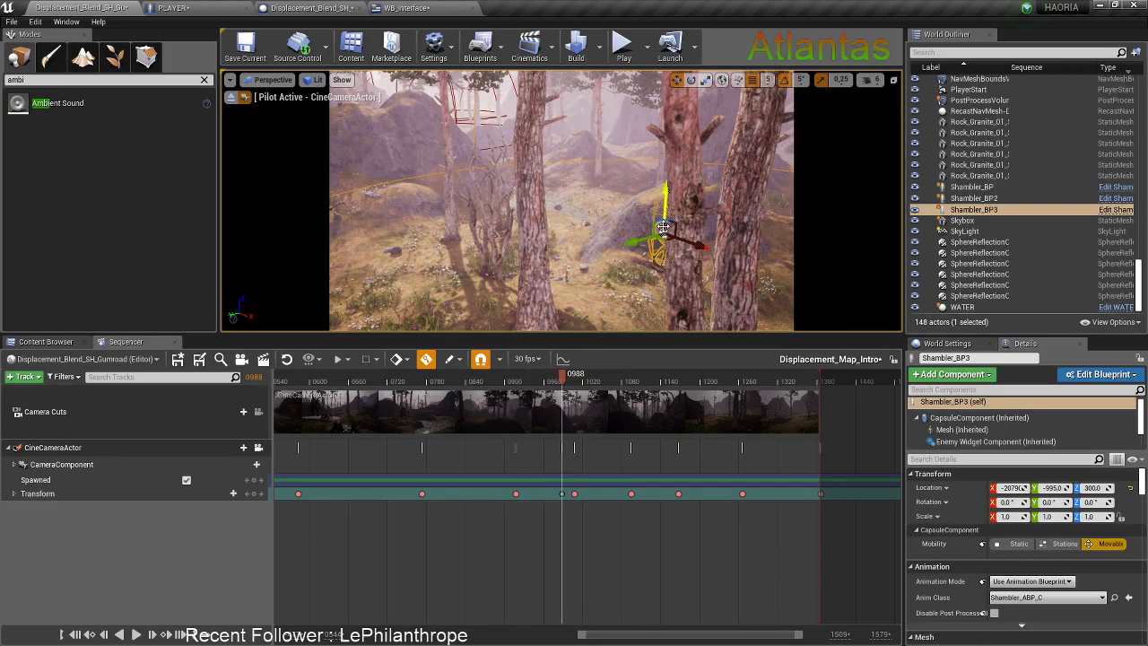
{"action": "left_click_drag", "start_coordinate": [691, 245], "coordinate": [488, 163]}
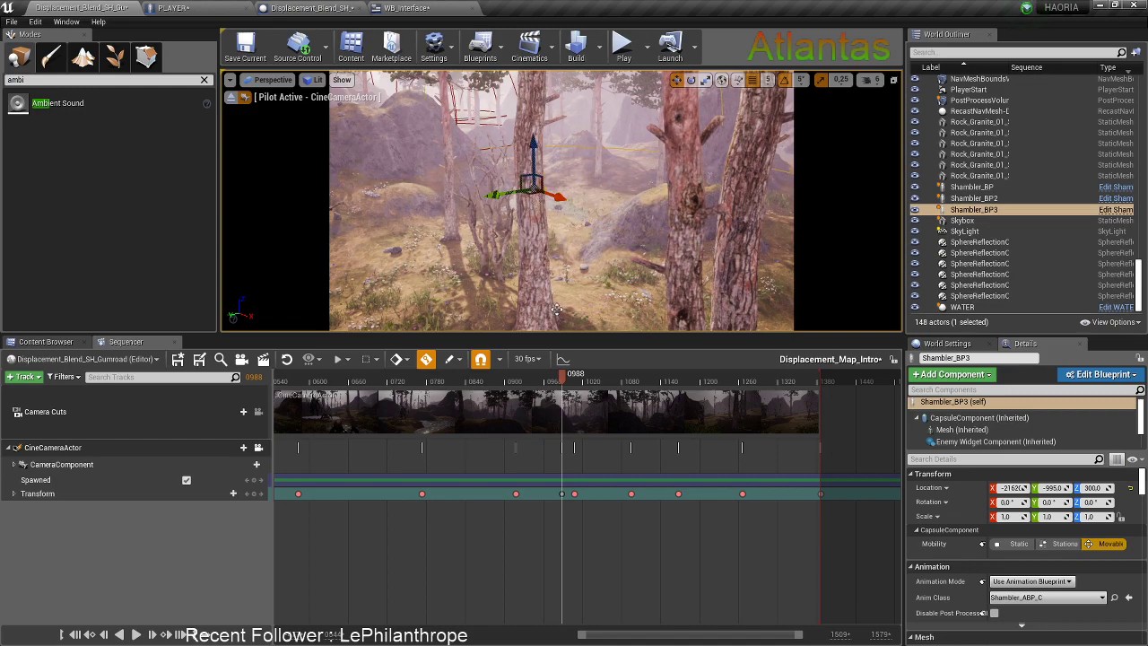
At frame 1026, move Shambler_BP3 down beside the stream, to about X -2203, Y -1375, Z 205, and check it at frame 1031
{"action": "left_click_drag", "start_coordinate": [565, 382], "coordinate": [588, 381]}
{"action": "right_click_drag", "start_coordinate": [536, 261], "coordinate": [545, 312]}
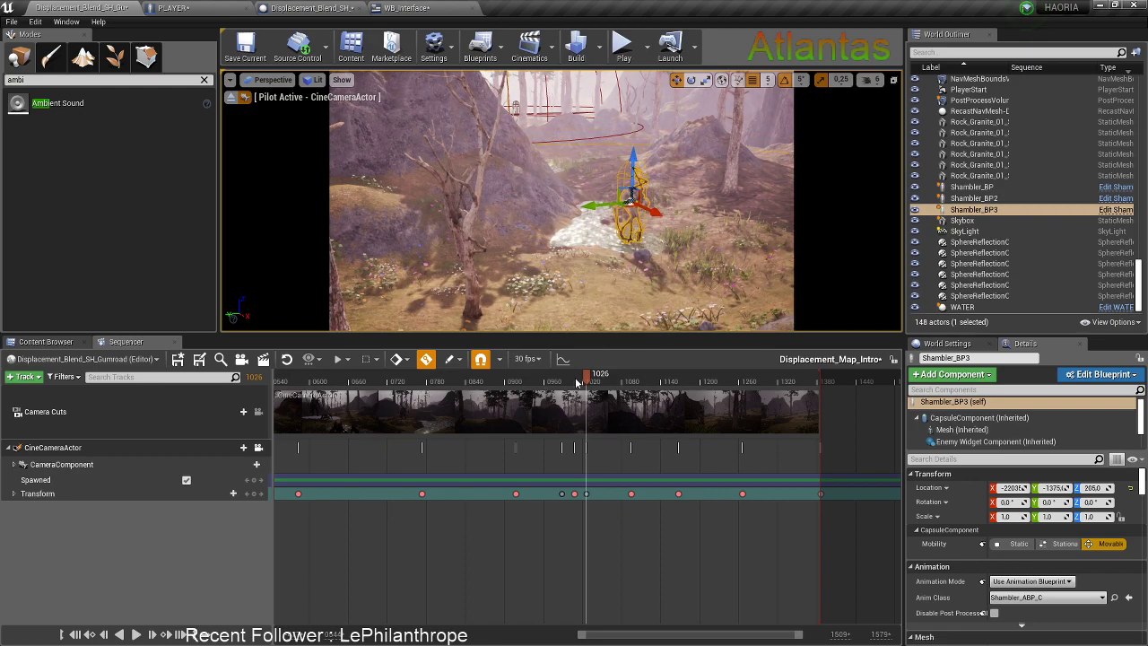
{"action": "left_click_drag", "start_coordinate": [595, 378], "coordinate": [590, 378]}
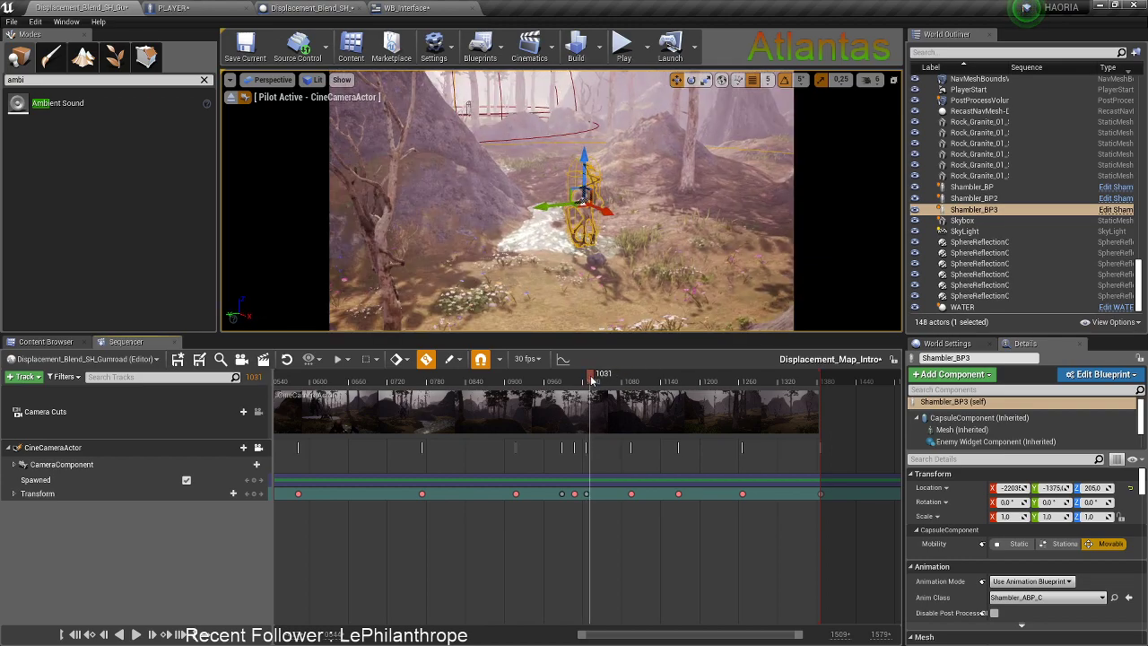
Delete the extra pitch and yaw keys at frames 1026 and 988 from the CineCameraActor's transform track
{"action": "left_click", "coordinate": [14, 494]}
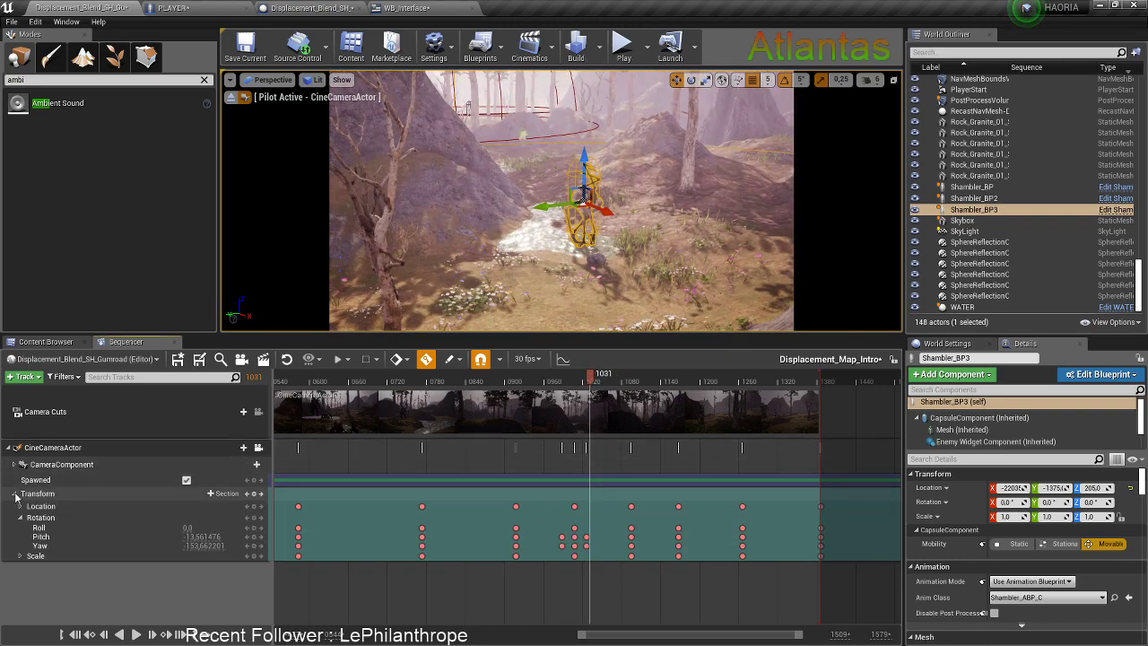
{"action": "left_click", "coordinate": [588, 536]}
{"action": "key", "text": "Delete"}
{"action": "left_click", "coordinate": [587, 545]}
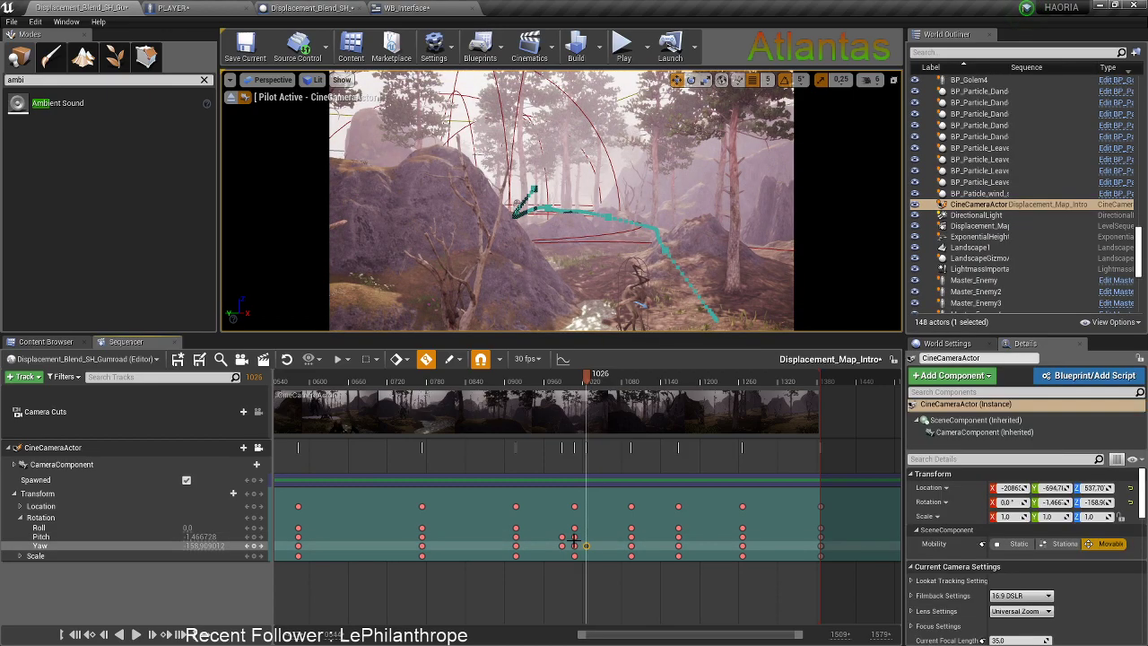
{"action": "key", "text": "Delete"}
{"action": "left_click", "coordinate": [562, 537]}
{"action": "key", "text": "Delete"}
{"action": "left_click", "coordinate": [562, 545]}
{"action": "key", "text": "Delete"}
At frame 1130, move Shambler_BP behind the large rock, to about X -2481, Y -2255, Z 245
{"action": "left_click_drag", "start_coordinate": [558, 379], "coordinate": [655, 394]}
{"action": "right_click_drag", "start_coordinate": [594, 283], "coordinate": [433, 248]}
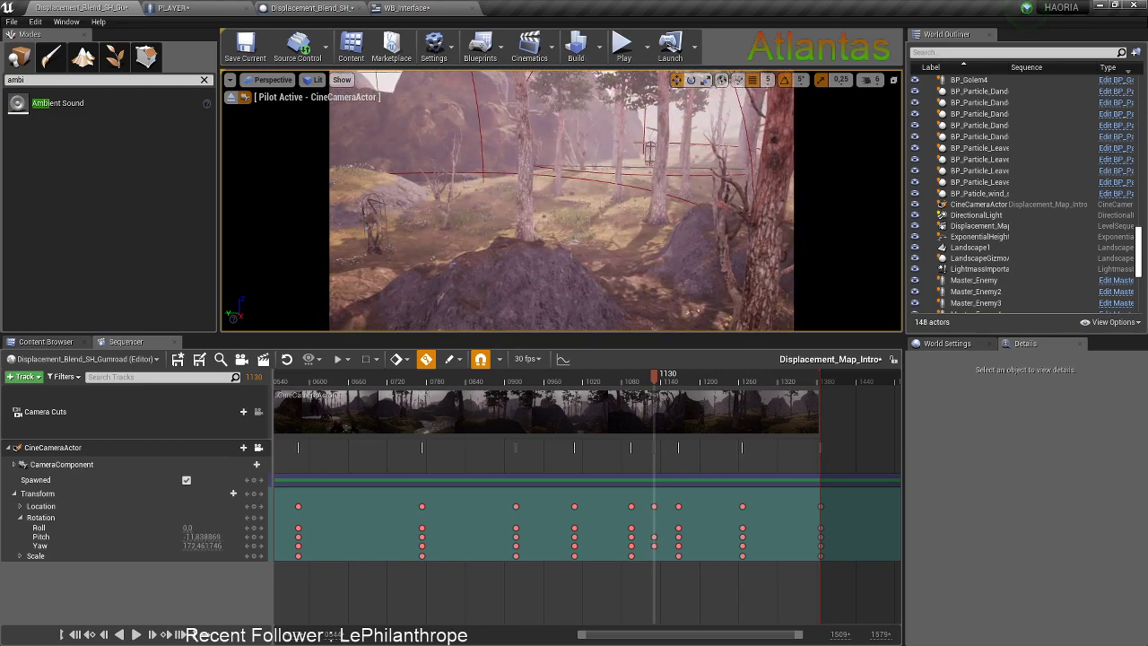
{"action": "left_click", "coordinate": [369, 224]}
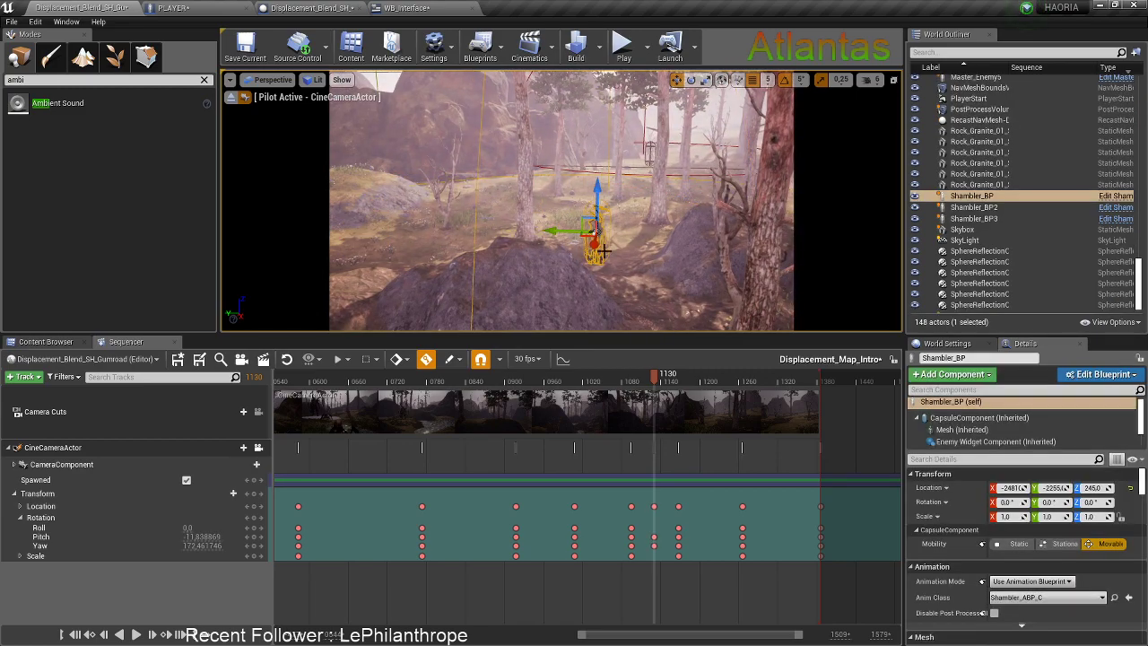
Delete the CineCameraActor's extra location, pitch and yaw keys at frame 1130
{"action": "left_click", "coordinate": [654, 507]}
{"action": "key", "text": "Delete"}
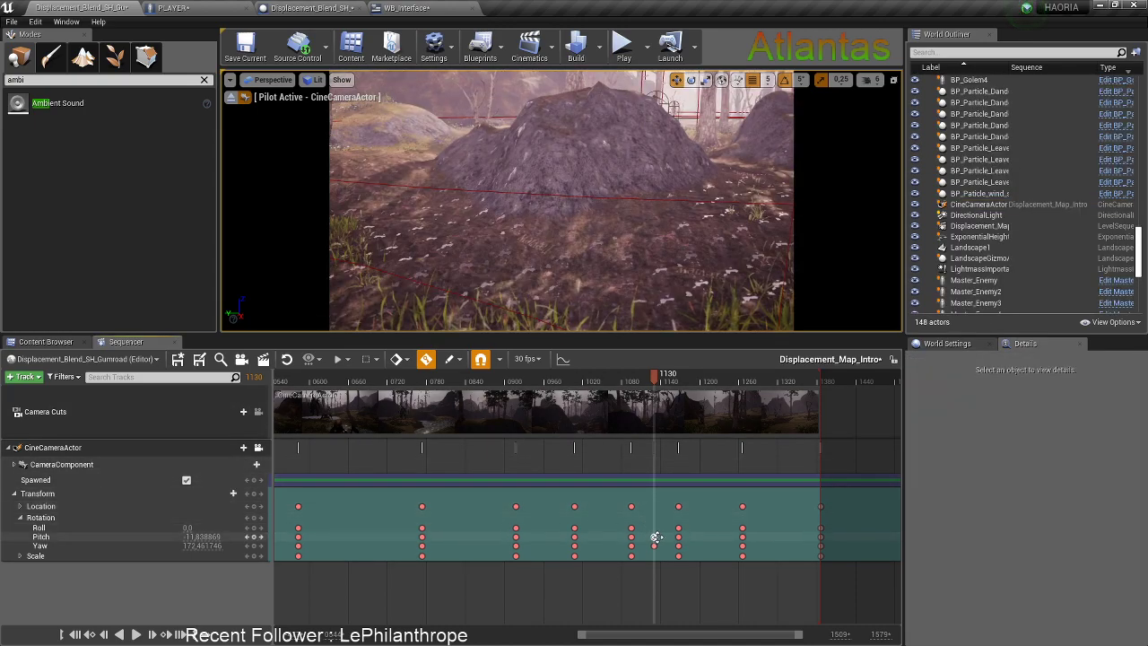
{"action": "left_click", "coordinate": [655, 536]}
{"action": "key", "text": "Delete"}
{"action": "left_click", "coordinate": [654, 545]}
{"action": "key", "text": "Delete"}
At frame 1202, shift Shambler_BP to about X -2498 and delete the extra camera pitch and yaw keys there
{"action": "left_click_drag", "start_coordinate": [656, 391], "coordinate": [703, 395]}
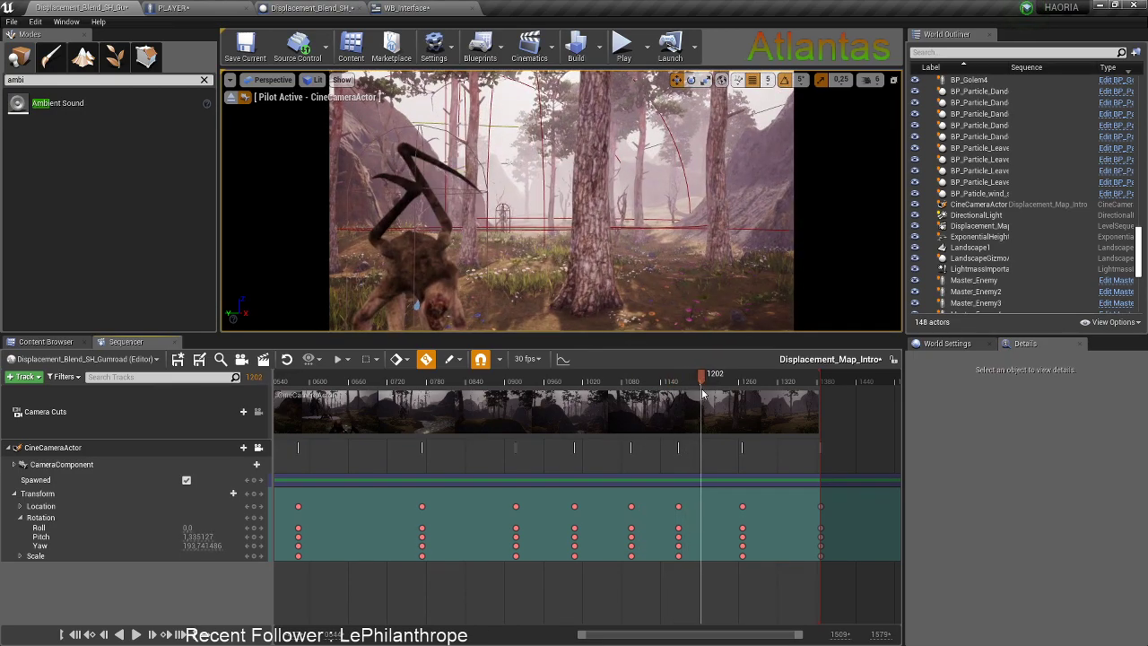
{"action": "left_click", "coordinate": [534, 226]}
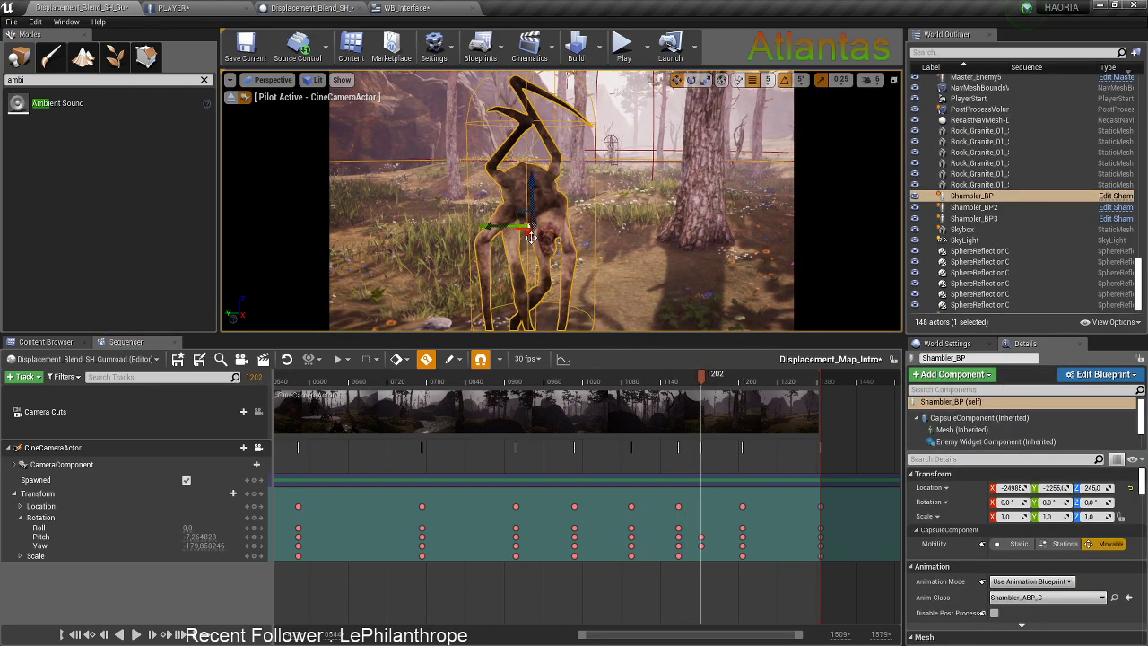
{"action": "left_click", "coordinate": [702, 538]}
{"action": "key", "text": "Delete"}
{"action": "left_click", "coordinate": [701, 545]}
{"action": "key", "text": "Delete"}
Select Shambler_BP2 at frame 1296 and play the sequence back to review the enemies along the camera's path
{"action": "left_click_drag", "start_coordinate": [714, 383], "coordinate": [769, 383]}
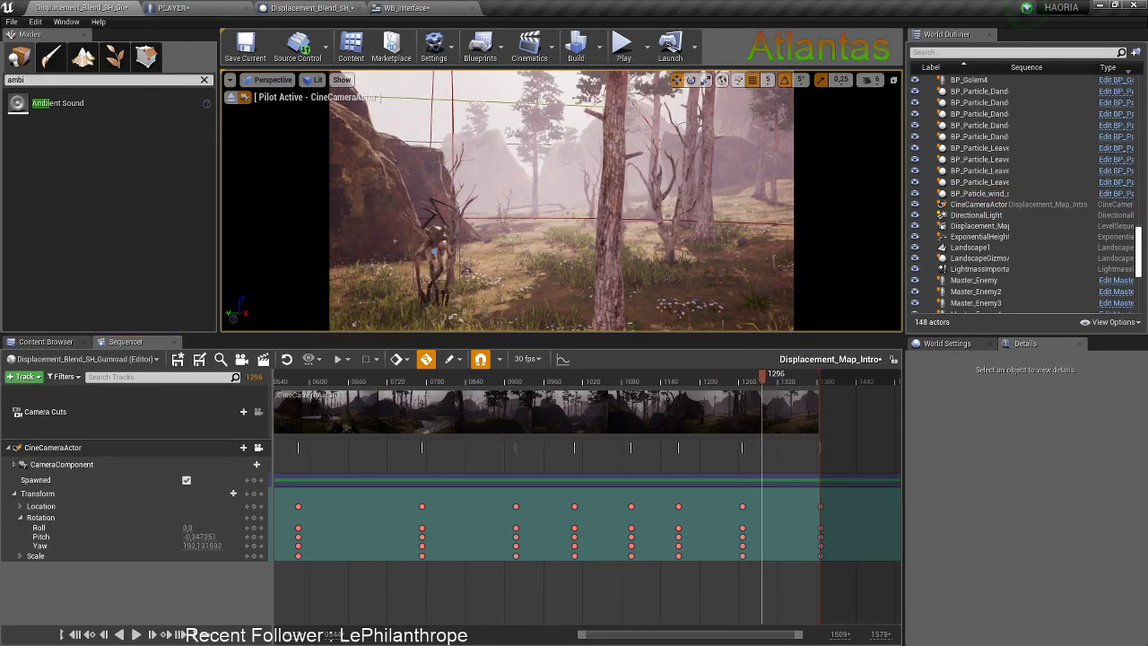
{"action": "left_click", "coordinate": [408, 252]}
{"action": "left_click_drag", "start_coordinate": [762, 377], "coordinate": [667, 437]}
{"action": "left_click", "coordinate": [136, 634]}
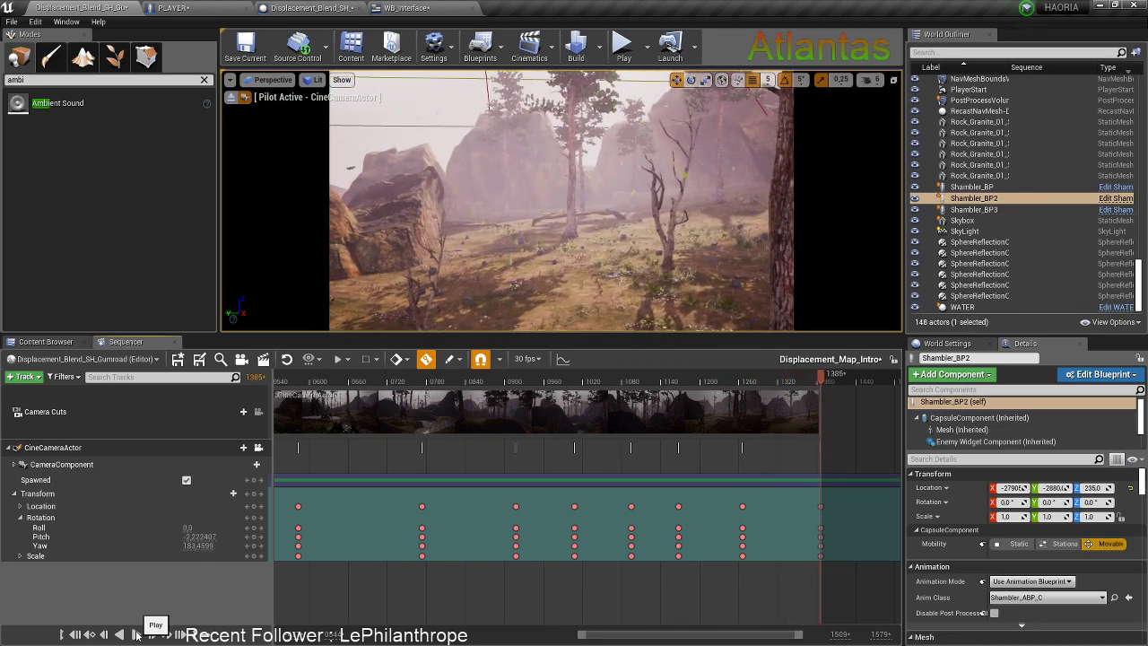
{"action": "left_click", "coordinate": [136, 634]}
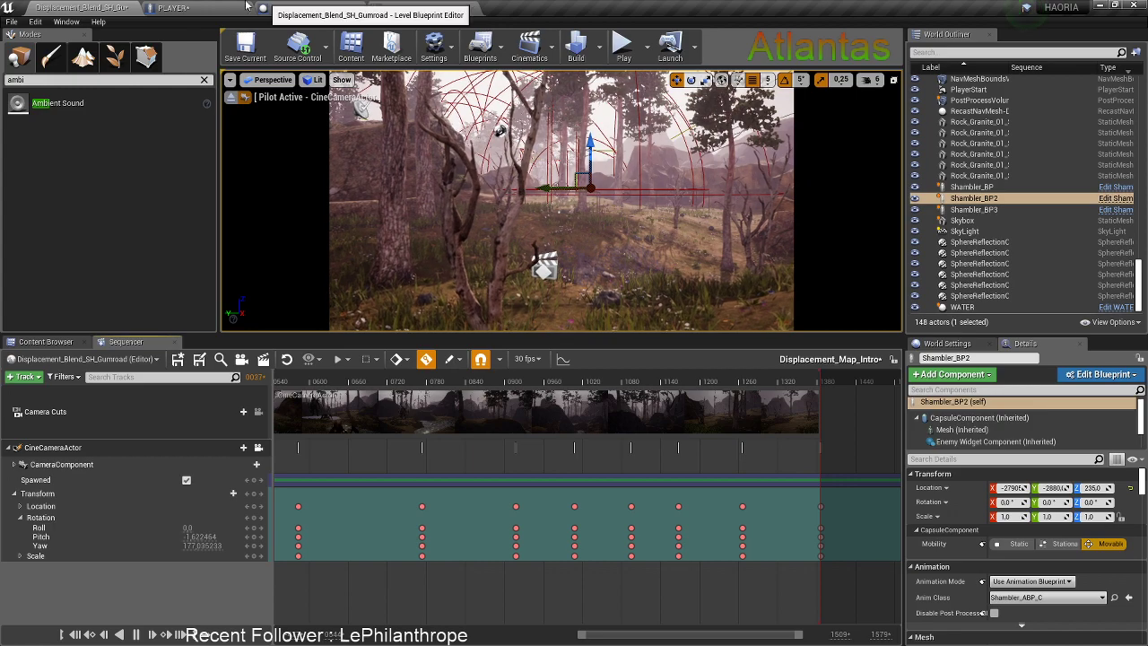
Save all modified levels, sequences and blueprints
{"action": "left_click", "coordinate": [12, 21]}
{"action": "left_click", "coordinate": [56, 131]}
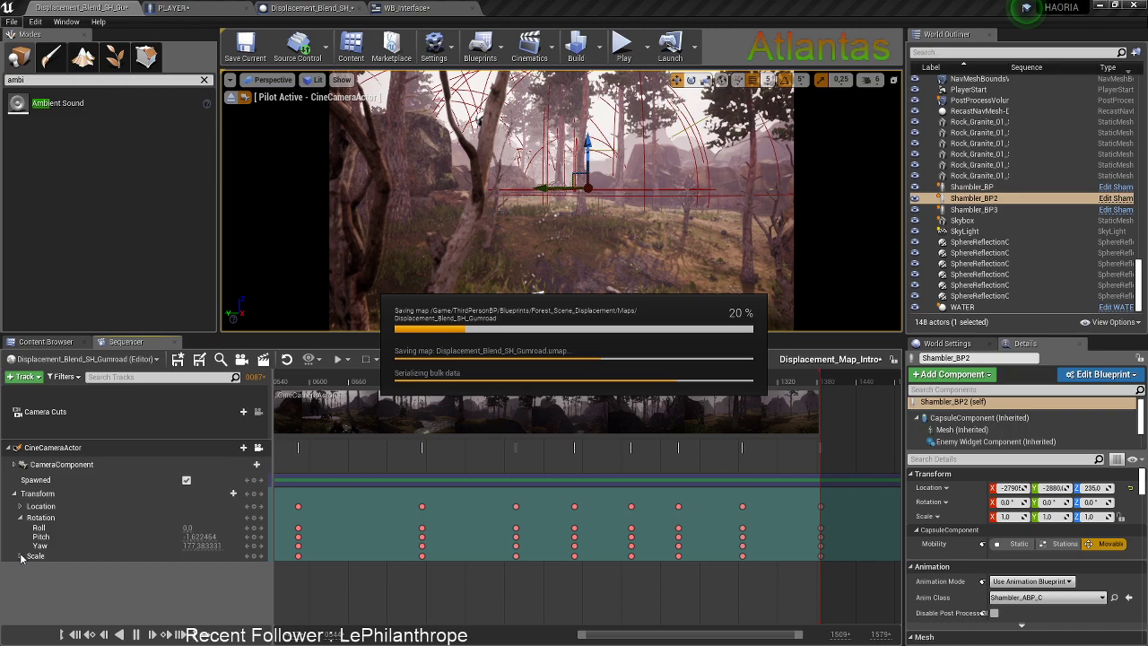
Switch to the browser, play the YouTube video for "ghost atlas elixir of life acoustic", and return to Unreal Editor
{"action": "key", "text": "alt+Tab"}
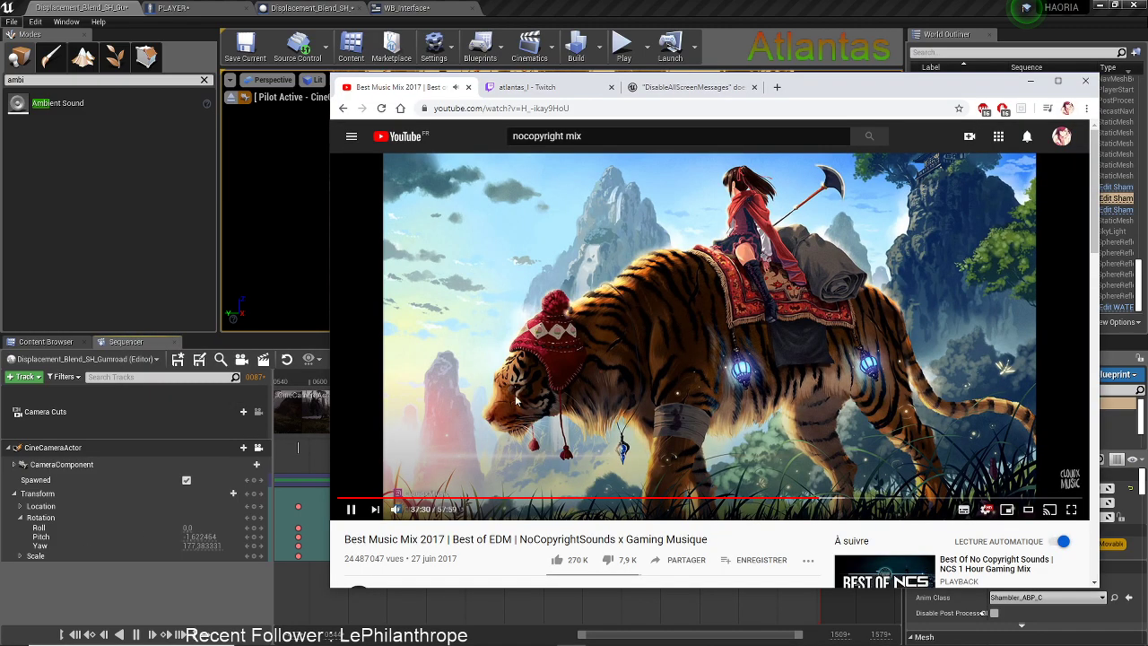
{"action": "left_click", "coordinate": [637, 135]}
{"action": "key", "text": "ctrl+a"}
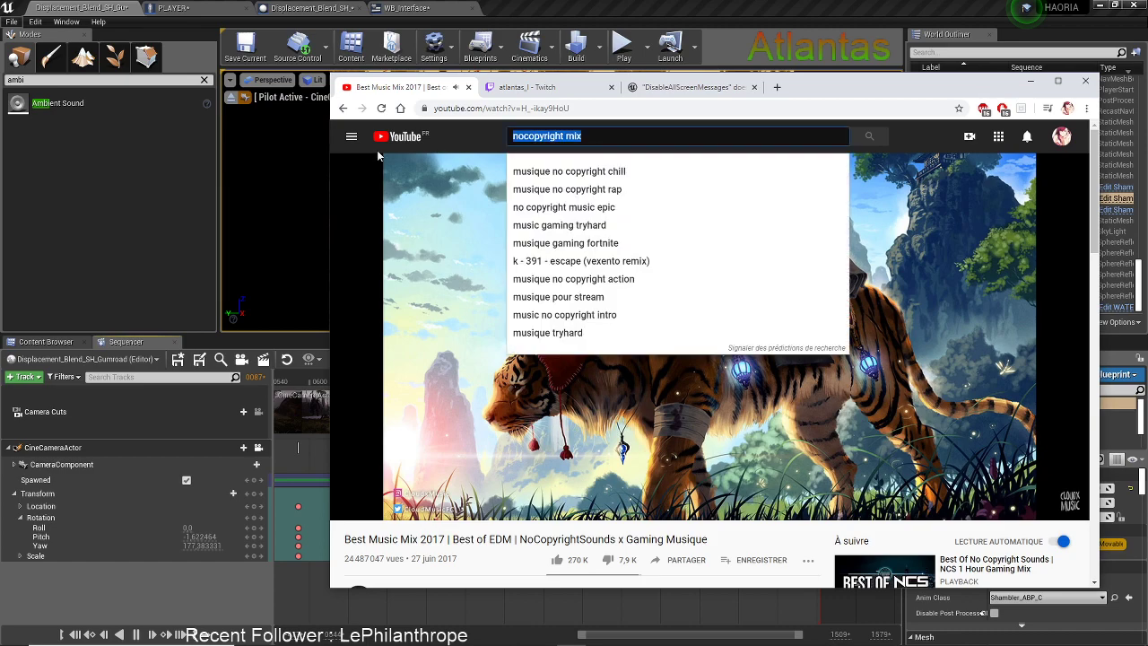
{"action": "type", "text": "ghost"}
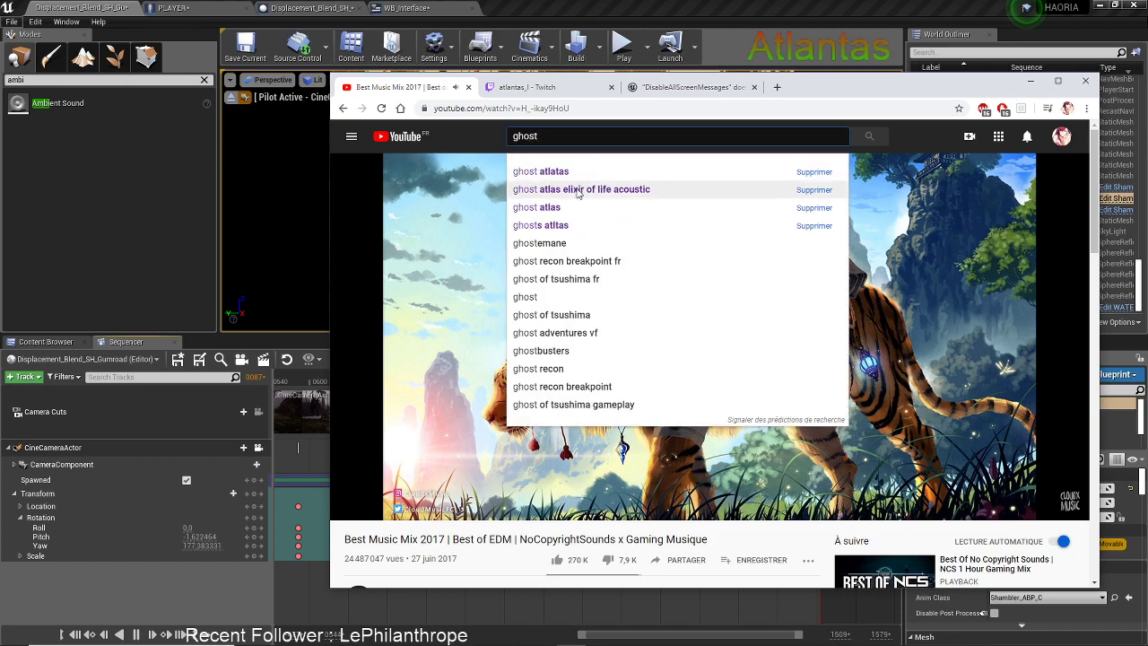
{"action": "left_click", "coordinate": [579, 189]}
{"action": "left_click", "coordinate": [615, 203]}
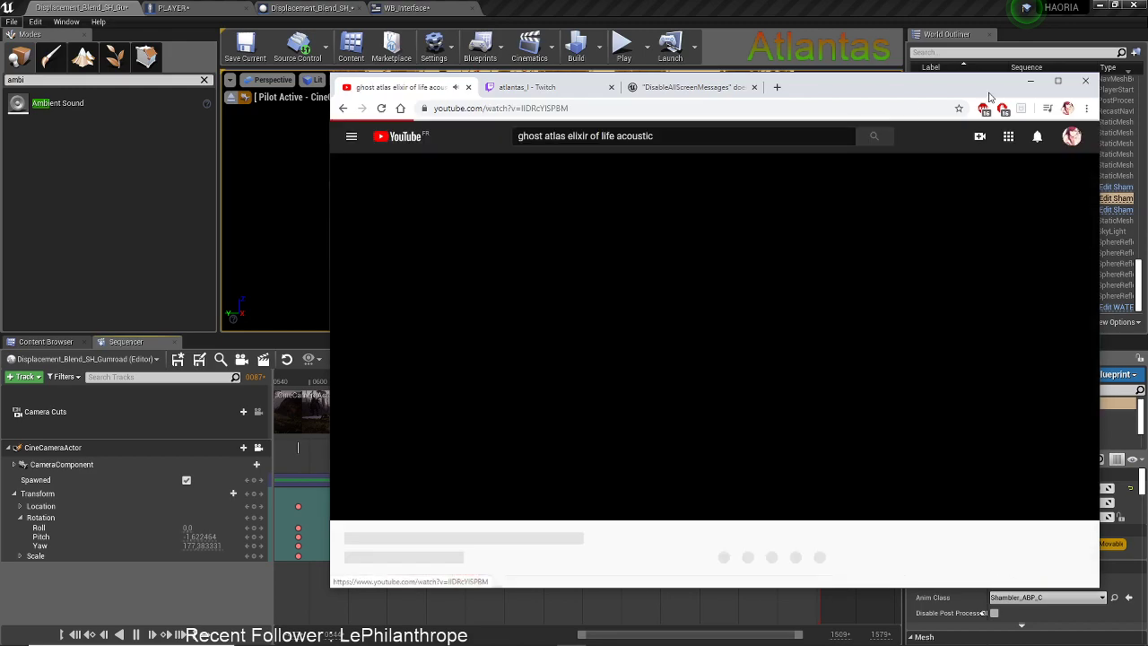
{"action": "left_click", "coordinate": [1030, 81]}
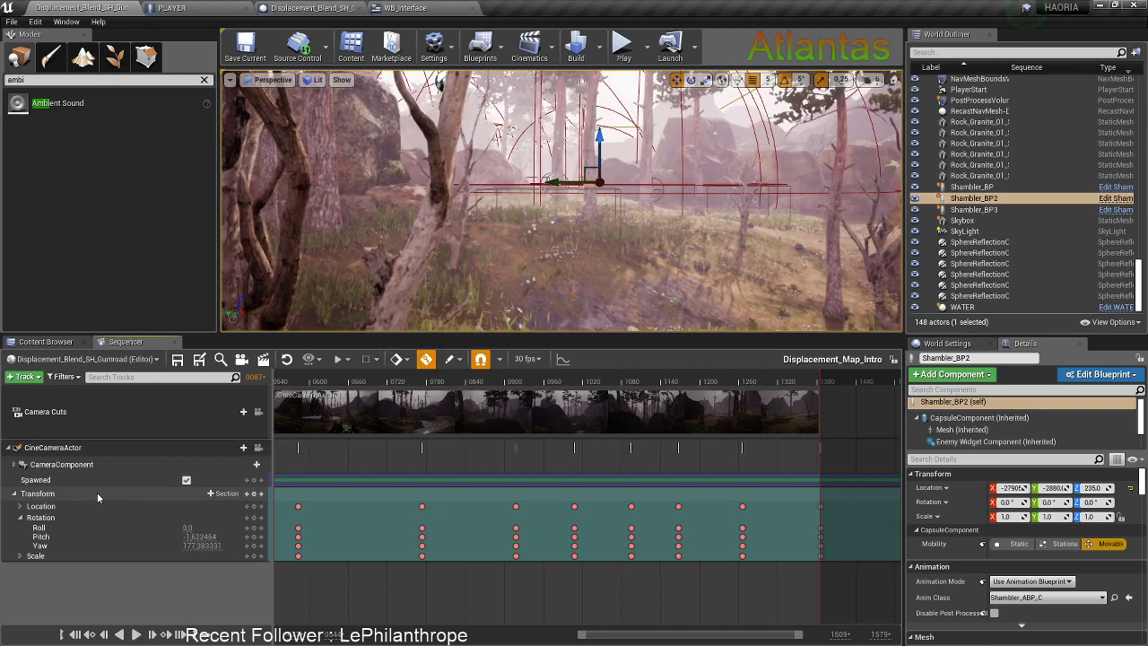
In the level blueprint, move the Num 2, Stop and second SET nodes lower, placing Num 2 next to Stop
{"action": "left_click_drag", "start_coordinate": [607, 636], "coordinate": [495, 630]}
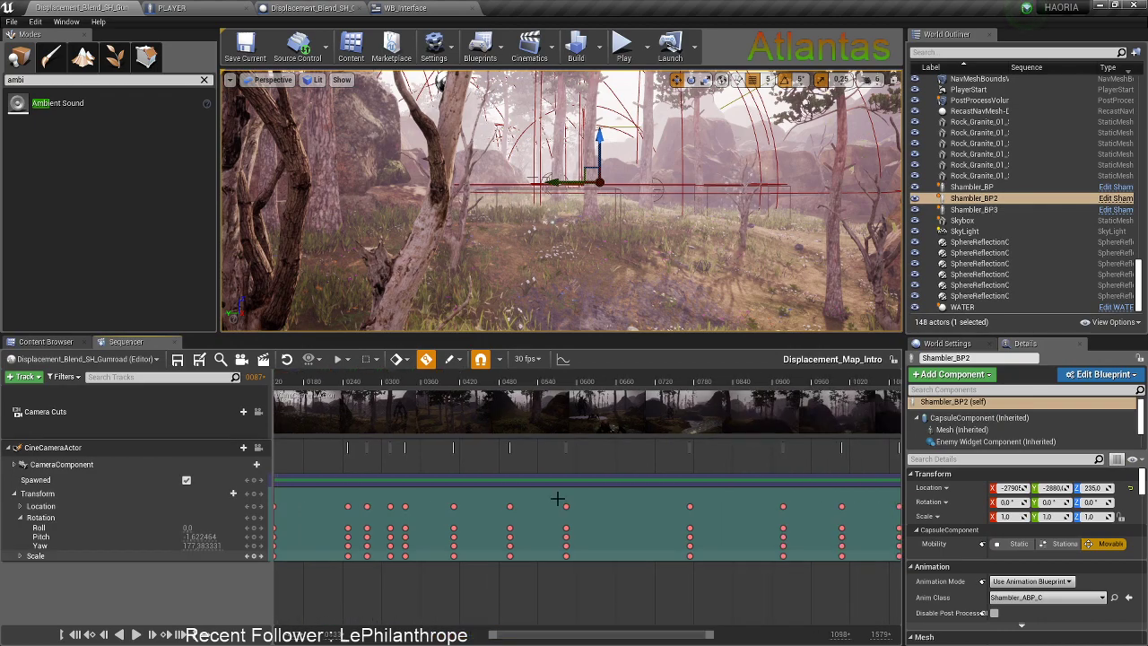
{"action": "left_click", "coordinate": [310, 8]}
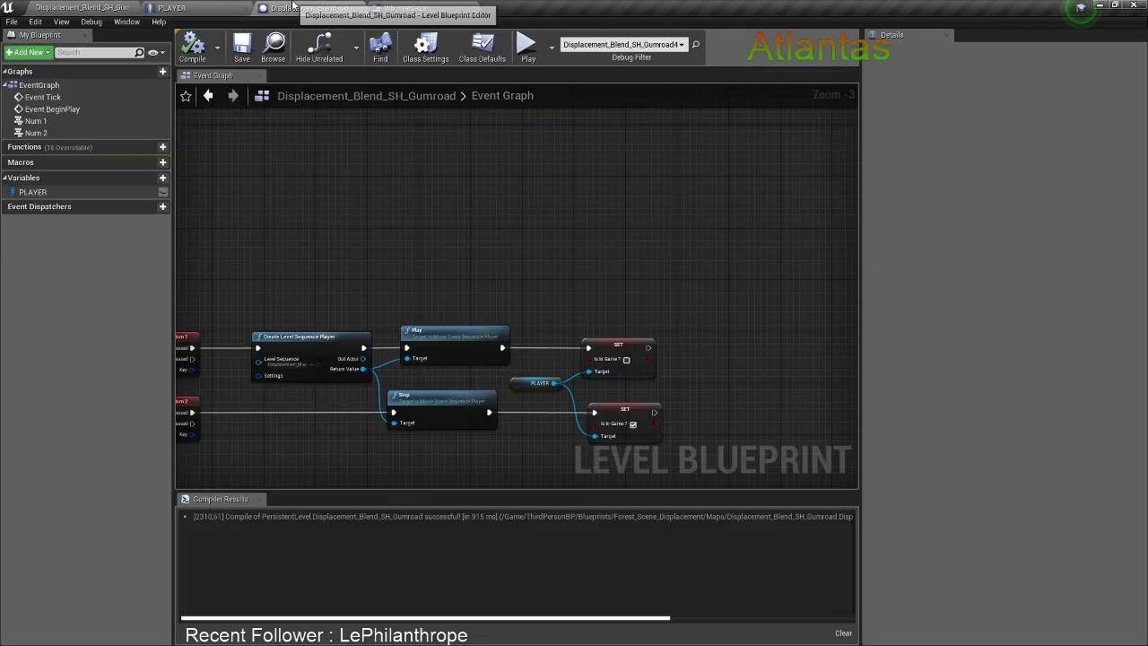
{"action": "right_click_drag", "start_coordinate": [518, 234], "coordinate": [542, 185]}
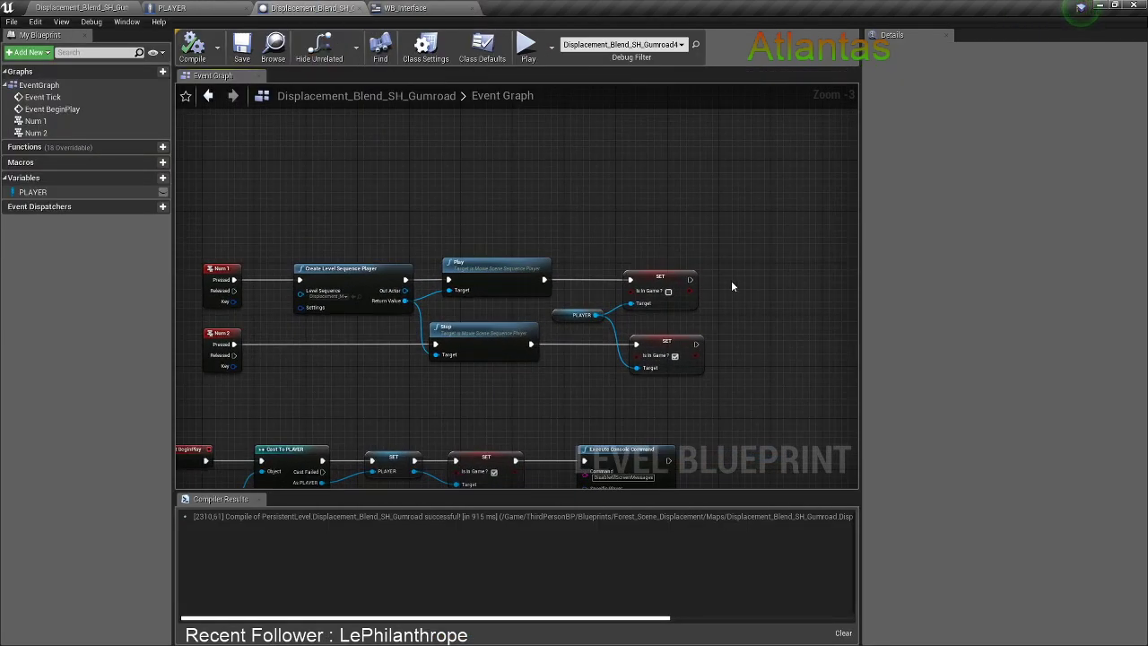
{"action": "left_click_drag", "start_coordinate": [421, 321], "coordinate": [709, 371]}
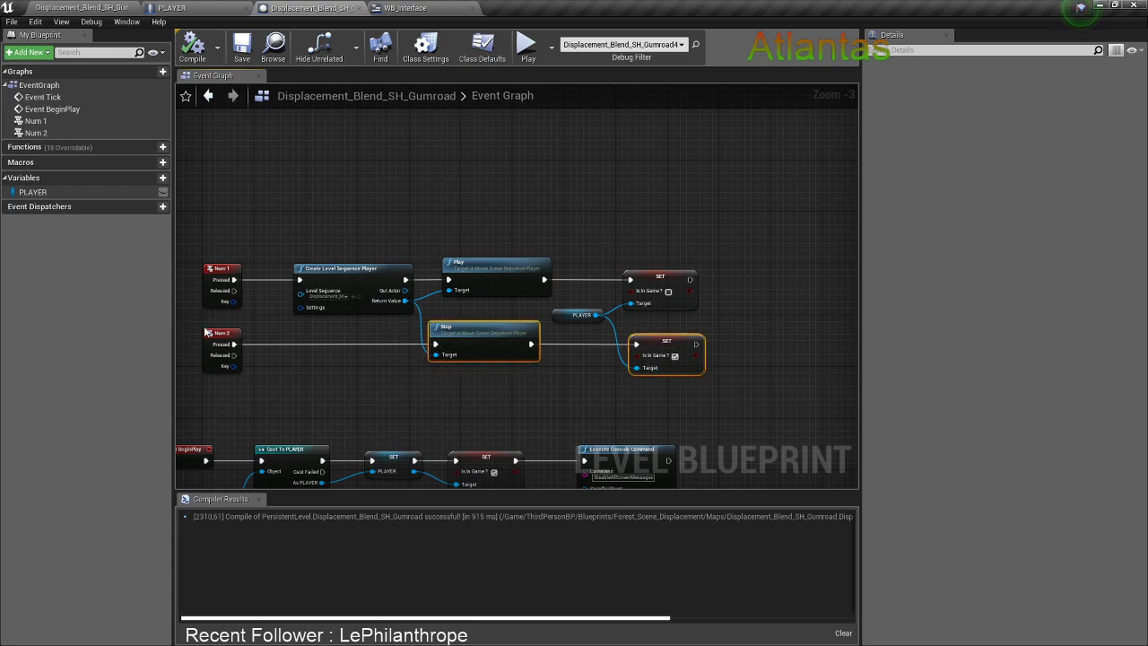
{"action": "left_click_drag", "start_coordinate": [216, 333], "coordinate": [645, 370]}
{"action": "left_click_drag", "start_coordinate": [506, 339], "coordinate": [514, 370]}
{"action": "scroll", "coordinate": [514, 309], "scroll_direction": "up", "scroll_amount": 1}
{"action": "left_click_drag", "start_coordinate": [500, 226], "coordinate": [665, 314]}
{"action": "left_click", "coordinate": [659, 230]}
{"action": "right_click_drag", "start_coordinate": [659, 229], "coordinate": [618, 243]}
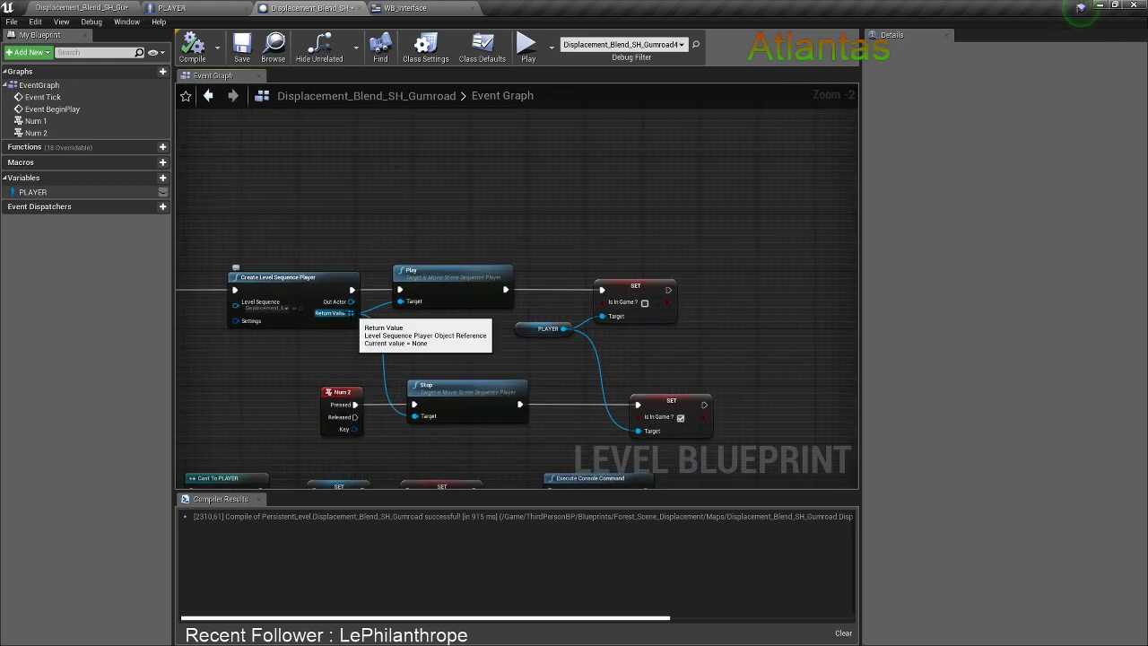
Try a Get End Time node on the level sequence player's Return Value, and delete it
{"action": "left_click_drag", "start_coordinate": [351, 313], "coordinate": [399, 334]}
{"action": "type", "text": "enf"}
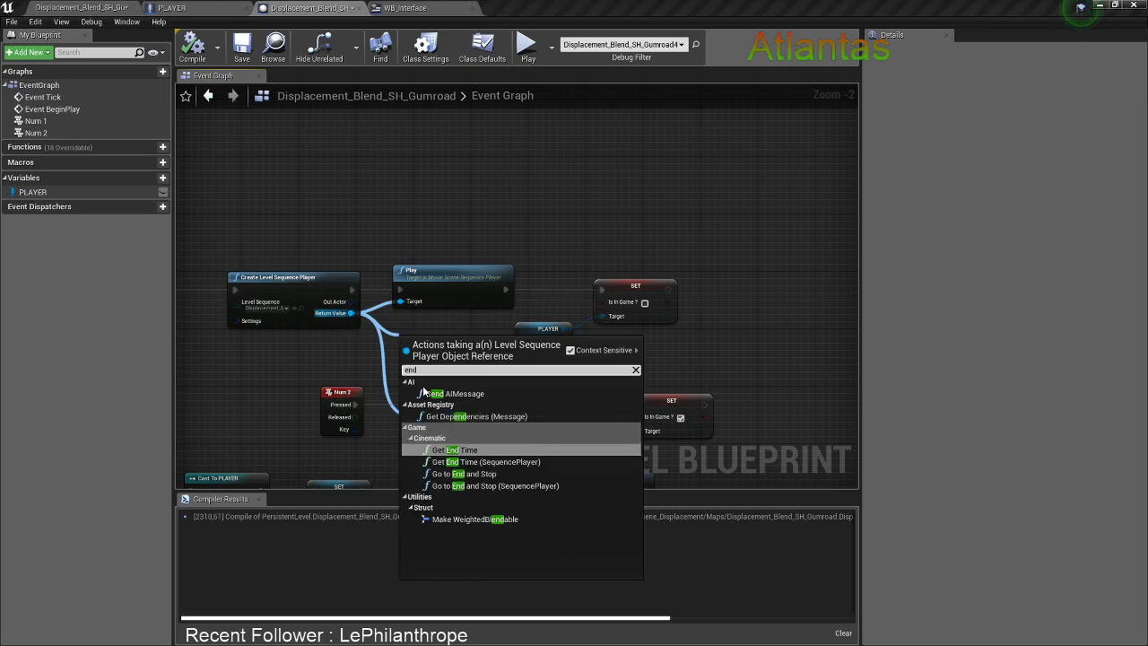
{"action": "left_click", "coordinate": [457, 449]}
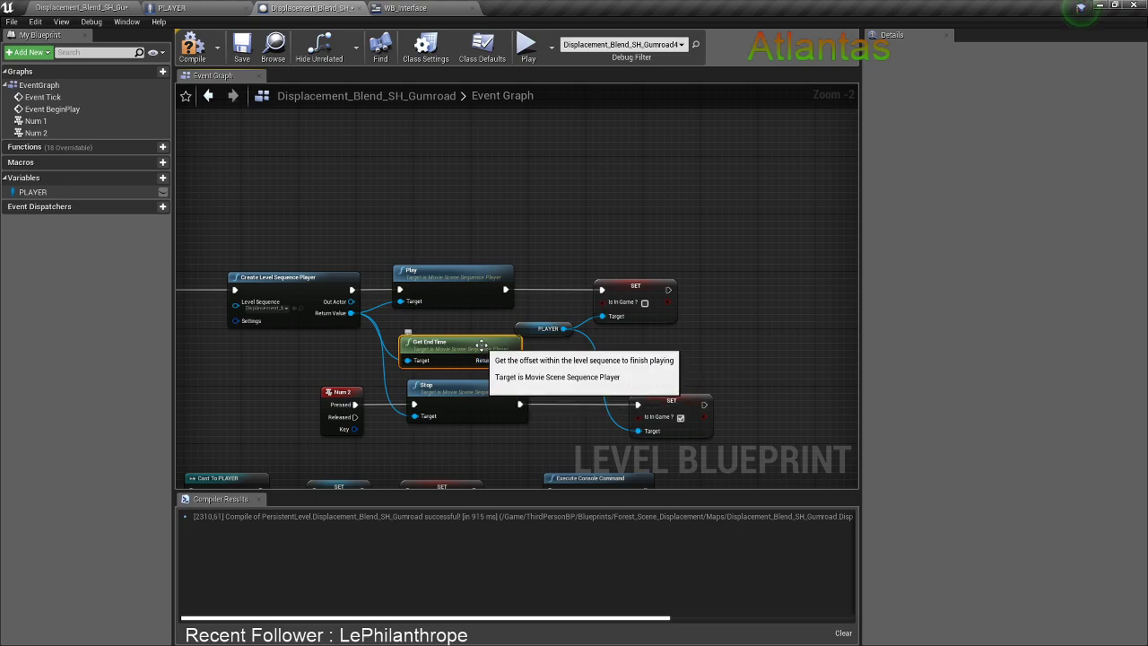
{"action": "key", "text": "Delete"}
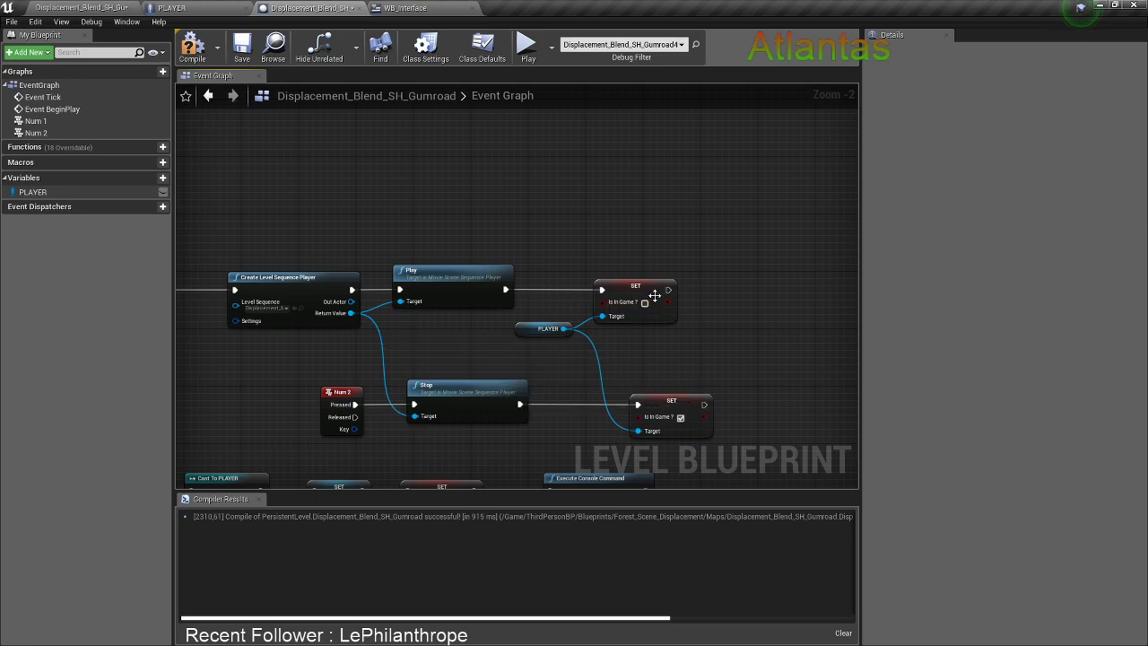
Try Get End Time (SequencePlayer) from the Out Actor pin, and delete the added nodes
{"action": "left_click_drag", "start_coordinate": [350, 302], "coordinate": [400, 327]}
{"action": "type", "text": "end"}
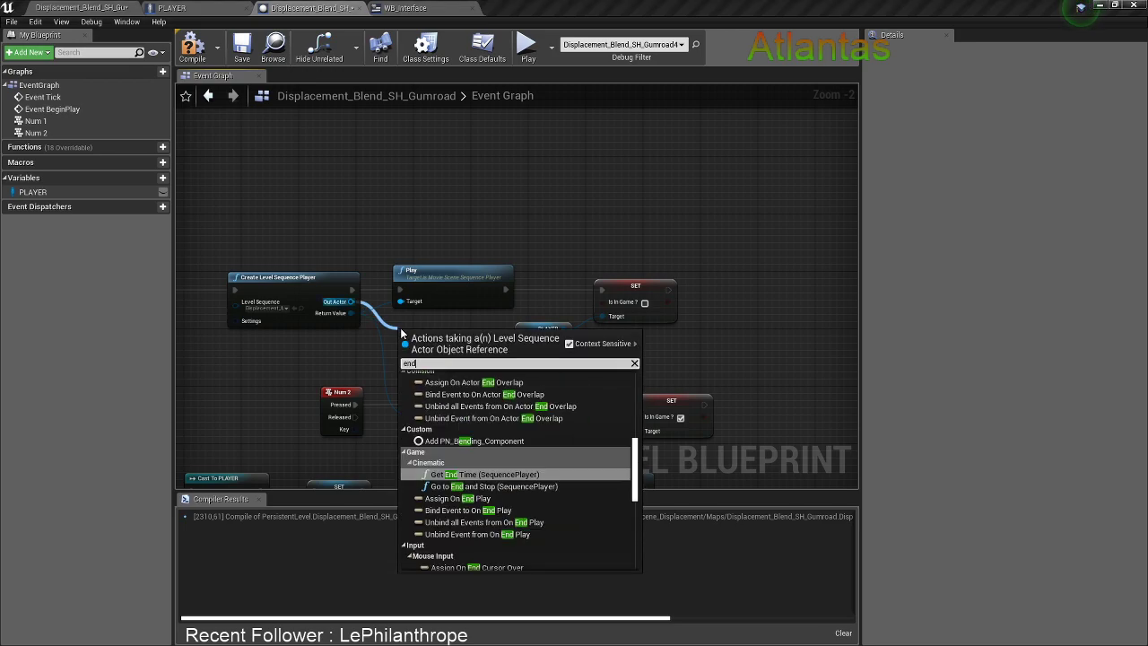
{"action": "left_click", "coordinate": [515, 473]}
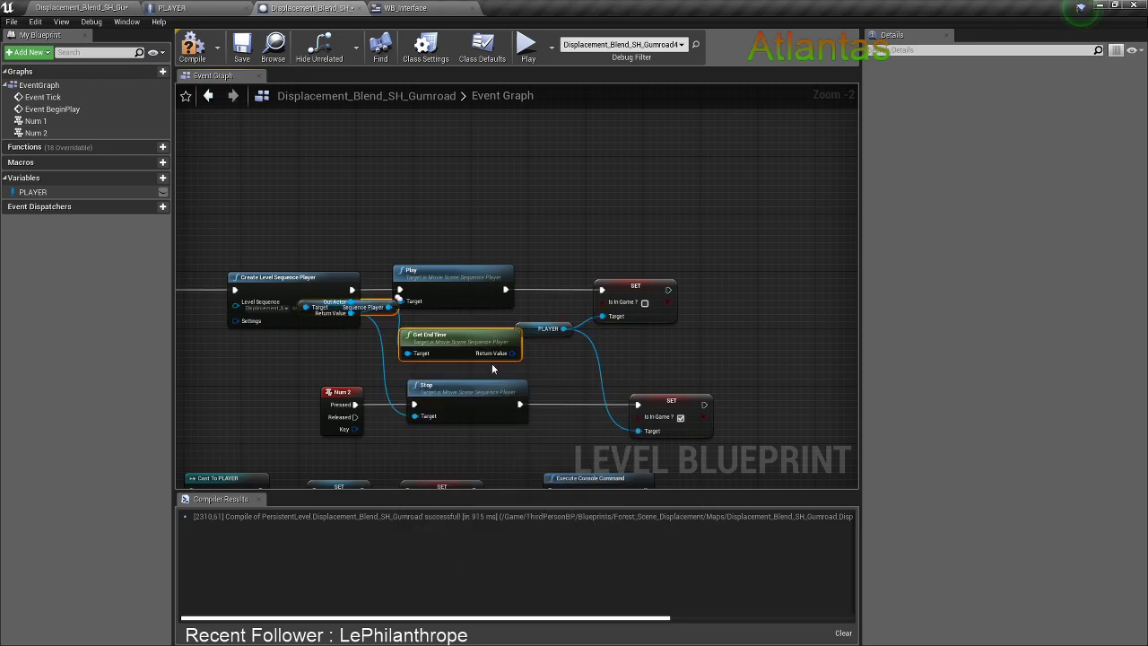
{"action": "key", "text": "Delete"}
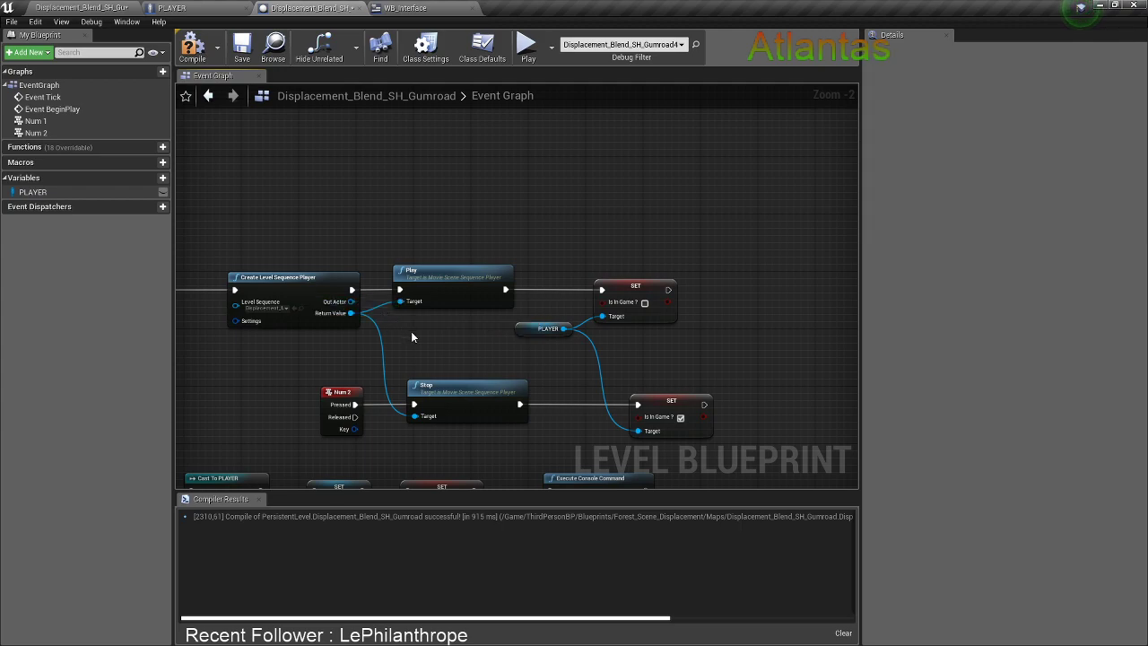
Connect the first SET node's execution output to Stop, and move Num 2, Stop and the second SET beyond the first SET
{"action": "left_click_drag", "start_coordinate": [413, 404], "coordinate": [668, 291]}
{"action": "left_click_drag", "start_coordinate": [283, 390], "coordinate": [709, 432]}
{"action": "left_click_drag", "start_coordinate": [450, 401], "coordinate": [763, 381]}
{"action": "left_click", "coordinate": [762, 319]}
{"action": "right_click_drag", "start_coordinate": [760, 320], "coordinate": [612, 329]}
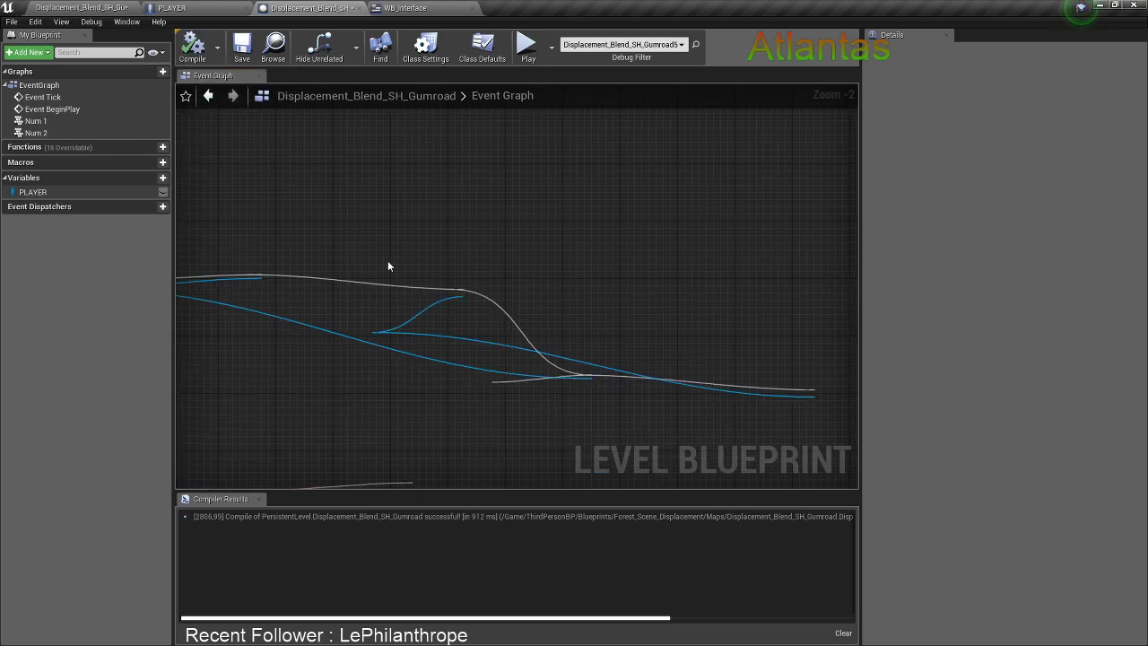
{"action": "left_click_drag", "start_coordinate": [525, 385], "coordinate": [416, 386]}
Test the level in a game preview, stop it, and recheck the nodes around Play and Stop
{"action": "left_click", "coordinate": [538, 52]}
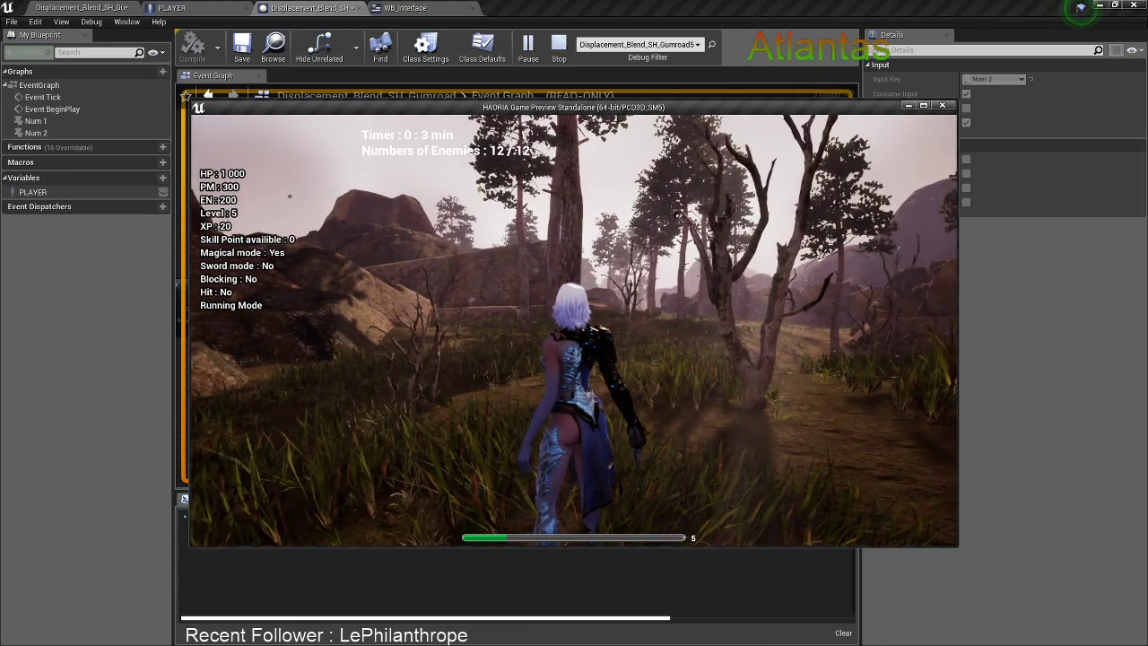
{"action": "key", "text": "Escape"}
{"action": "left_click", "coordinate": [638, 235]}
{"action": "right_click_drag", "start_coordinate": [562, 208], "coordinate": [661, 209]}
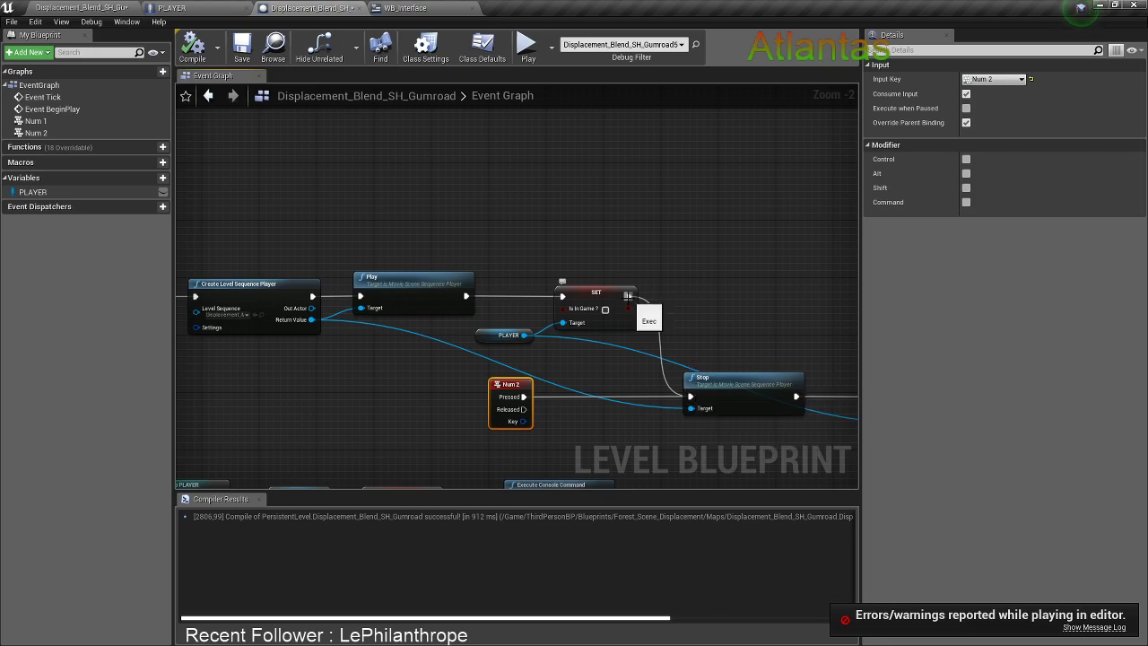
Switch to the web browser and search Google for "unreal engine get end level sequence"
{"action": "key", "text": "alt+Tab"}
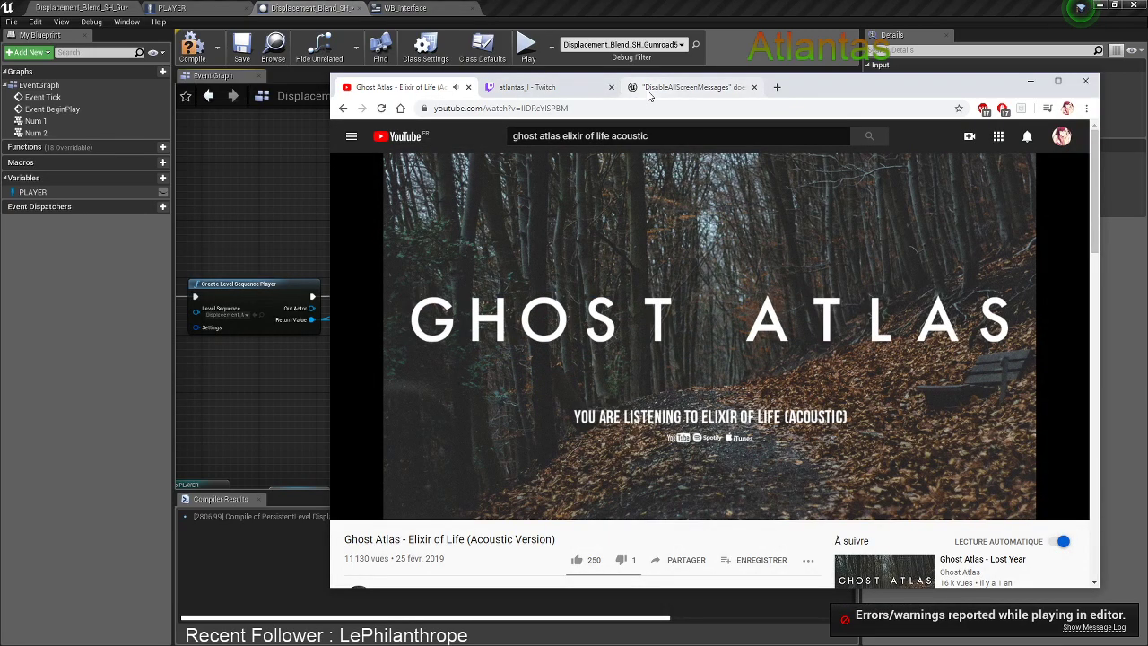
{"action": "left_click", "coordinate": [650, 90]}
{"action": "left_click", "coordinate": [343, 108]}
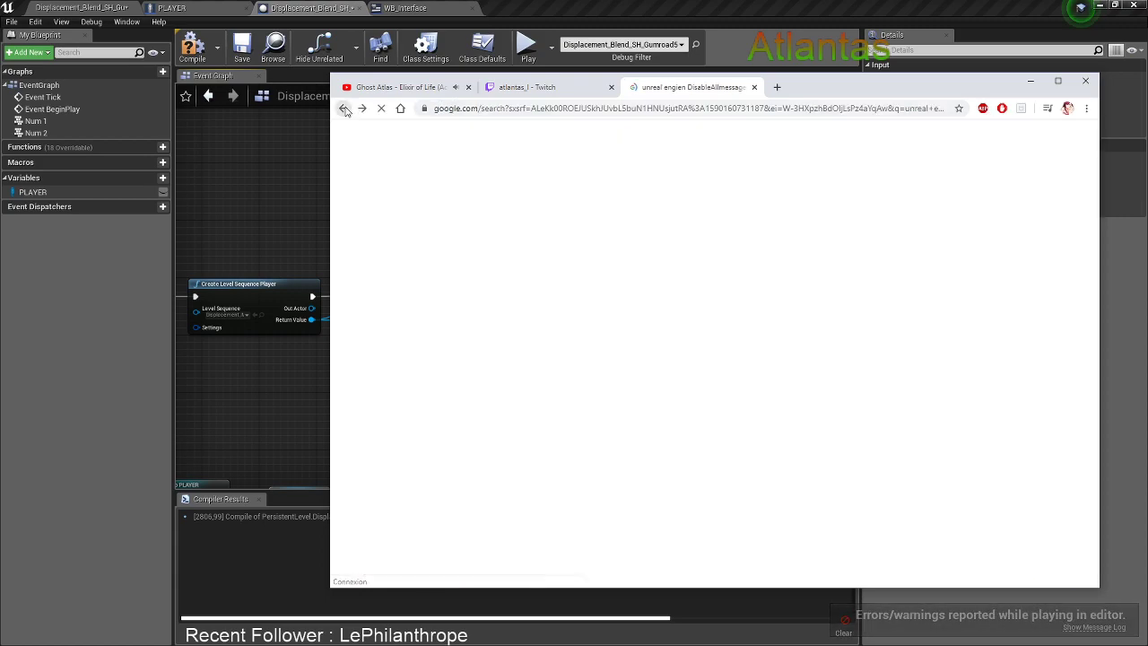
{"action": "left_click_drag", "start_coordinate": [611, 146], "coordinate": [499, 147]}
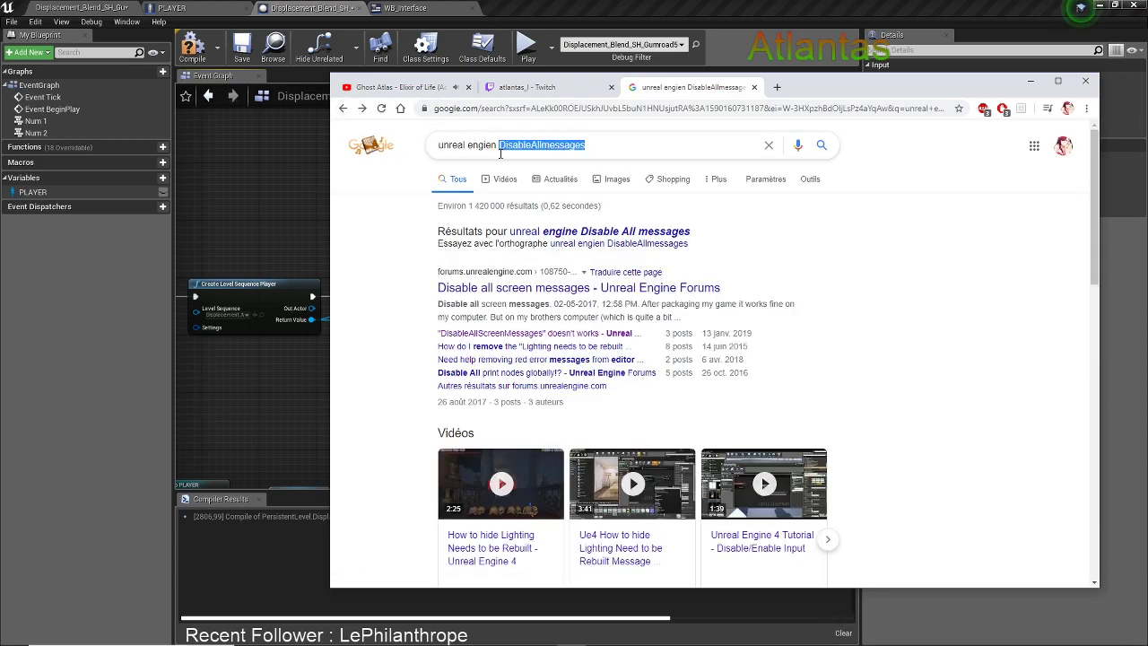
{"action": "type", "text": "get end leve"}
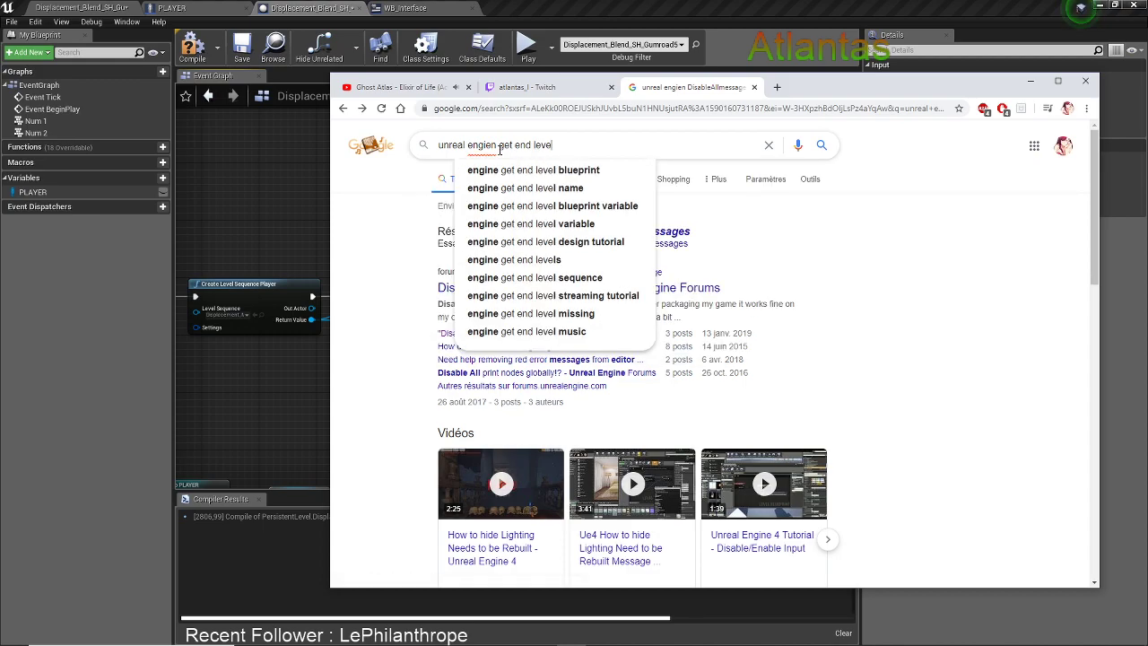
{"action": "type", "text": "l se"}
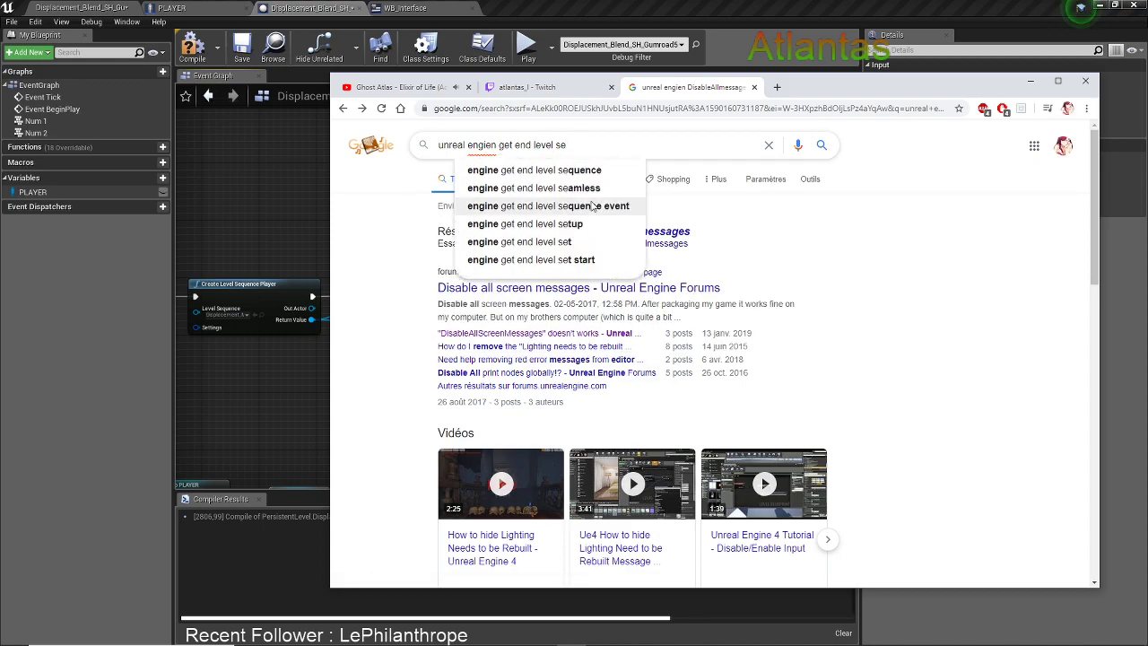
{"action": "left_click", "coordinate": [585, 171]}
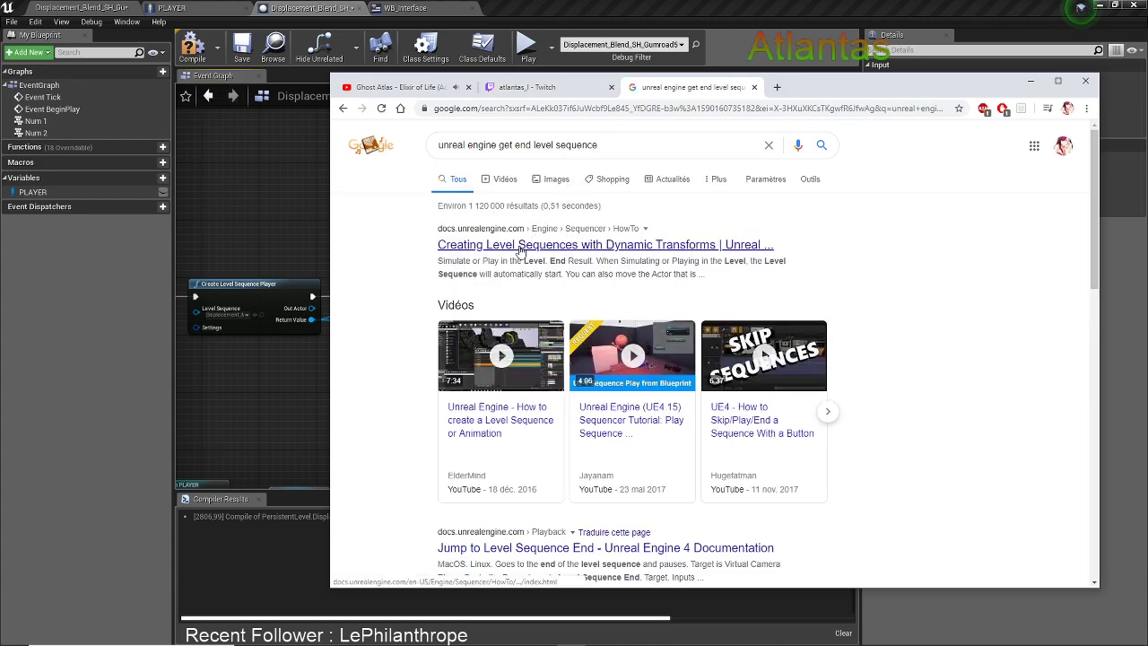
Skim the Jump to Level Sequence End documentation page and return to the search results
{"action": "left_click", "coordinate": [508, 548]}
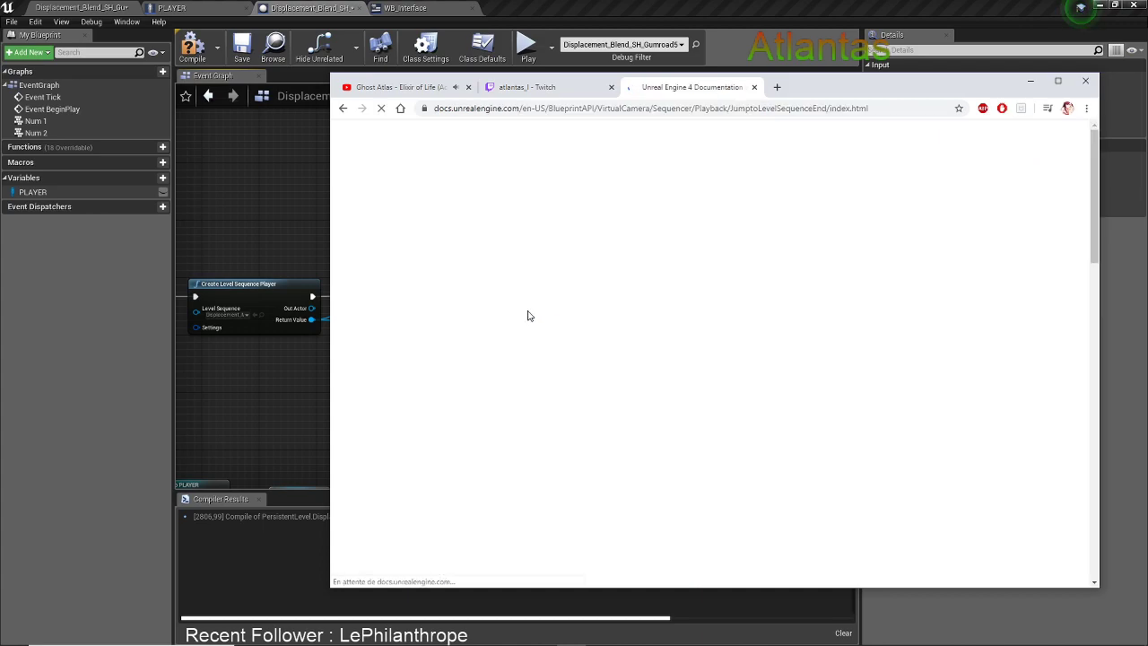
{"action": "scroll", "coordinate": [781, 339], "scroll_direction": "down", "scroll_amount": 5}
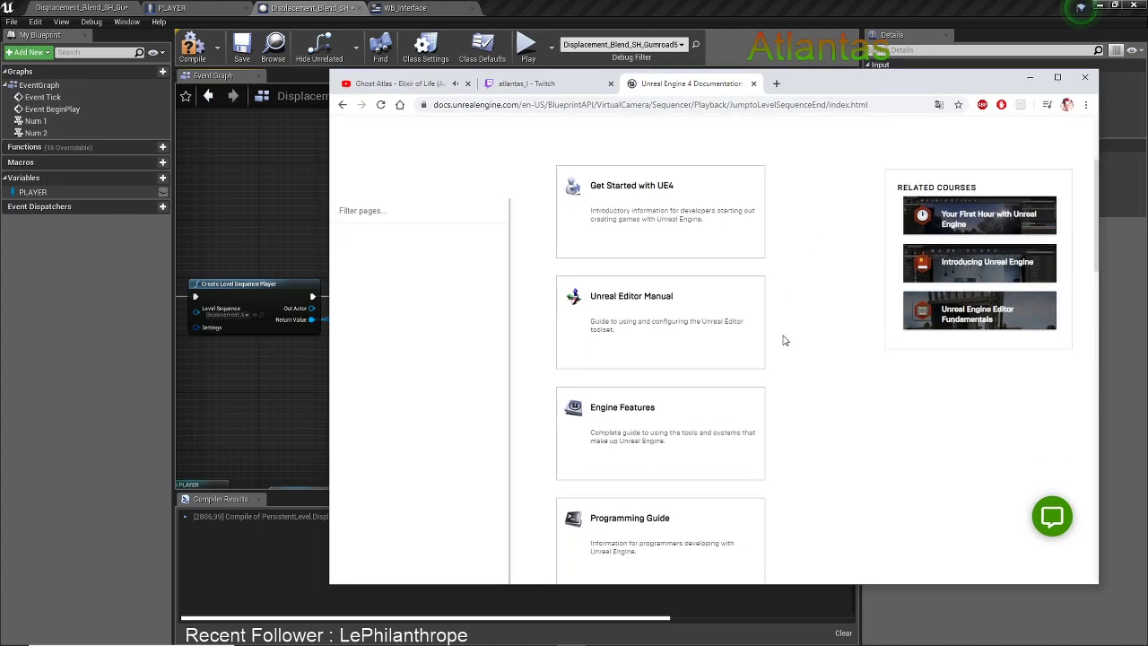
{"action": "scroll", "coordinate": [781, 339], "scroll_direction": "up", "scroll_amount": 5}
{"action": "key", "text": "alt+Left"}
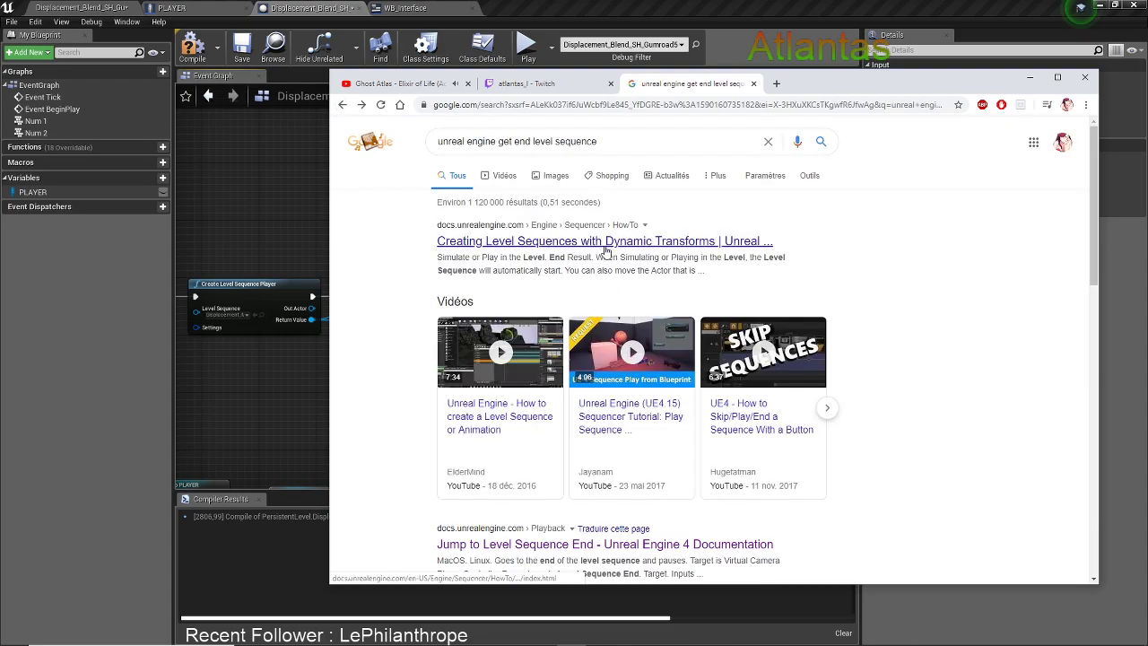
Skim the Creating Level Sequences with Dynamic Transforms guide through its End Result section, and return to the search results
{"action": "left_click", "coordinate": [605, 242]}
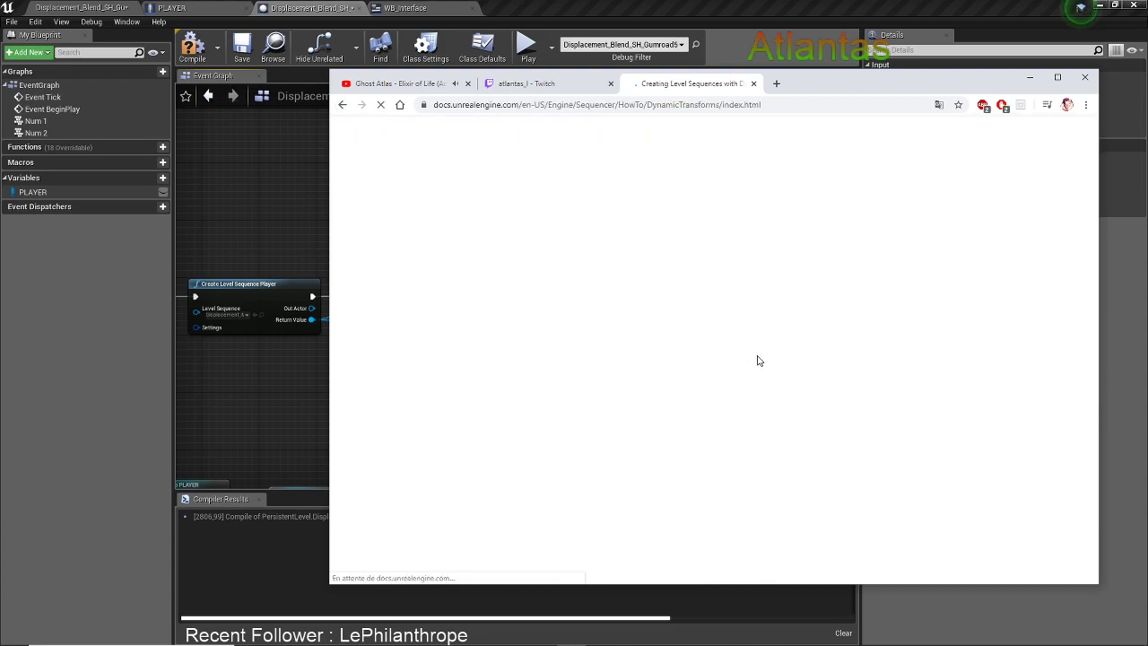
{"action": "scroll", "coordinate": [777, 354], "scroll_direction": "down", "scroll_amount": 4}
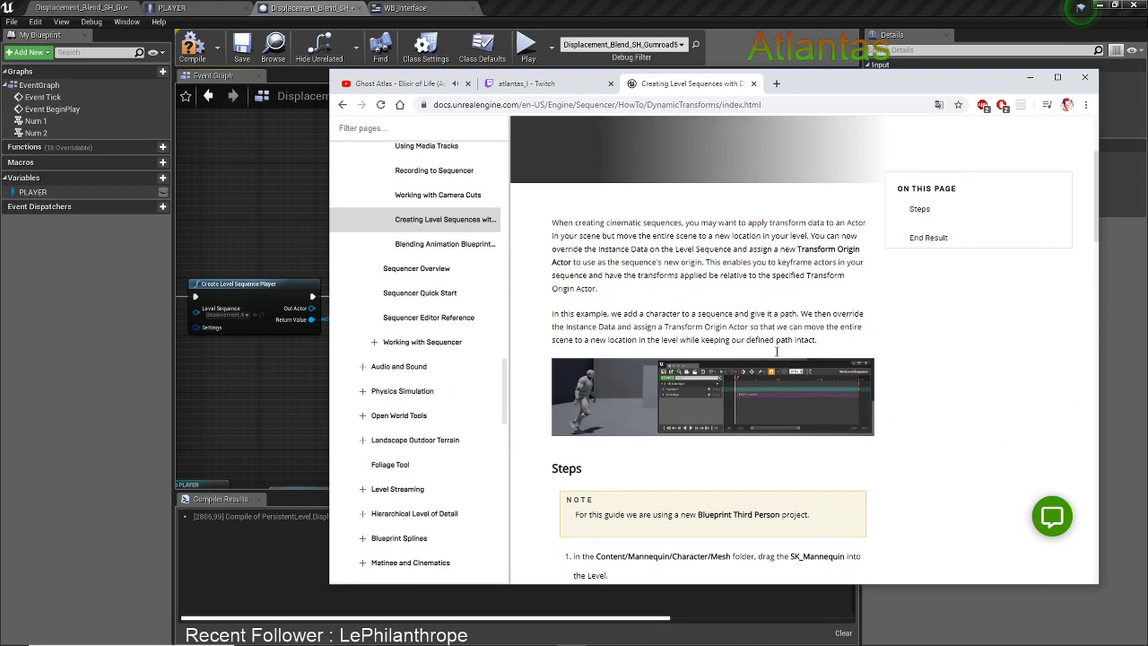
{"action": "scroll", "coordinate": [776, 351], "scroll_direction": "down", "scroll_amount": 12}
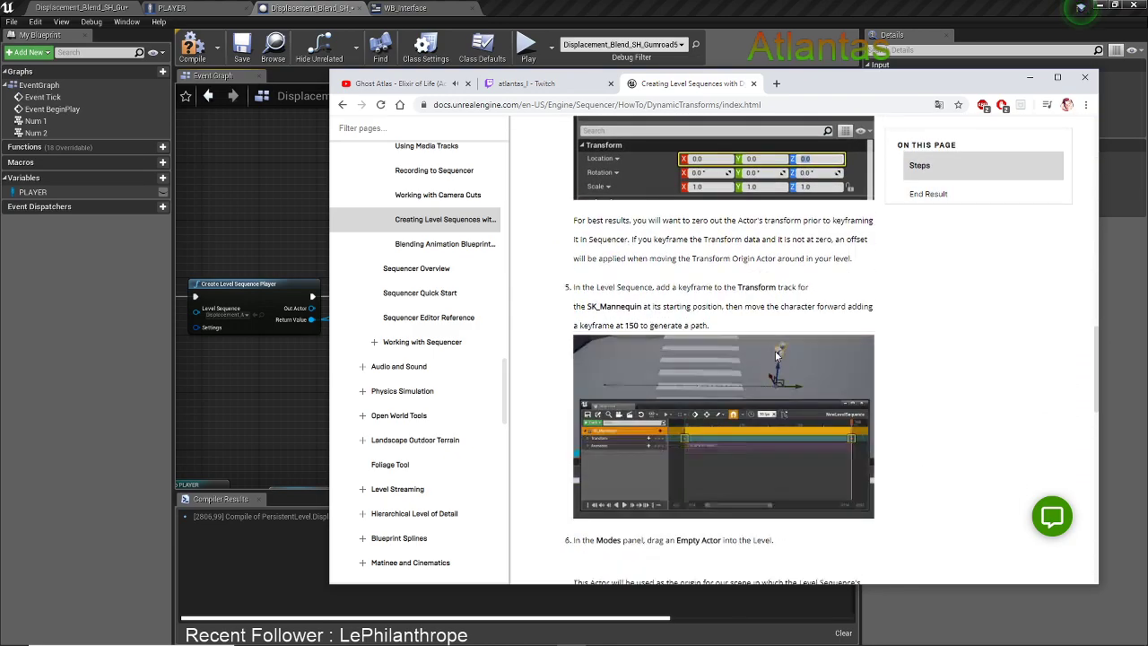
{"action": "scroll", "coordinate": [777, 357], "scroll_direction": "down", "scroll_amount": 15}
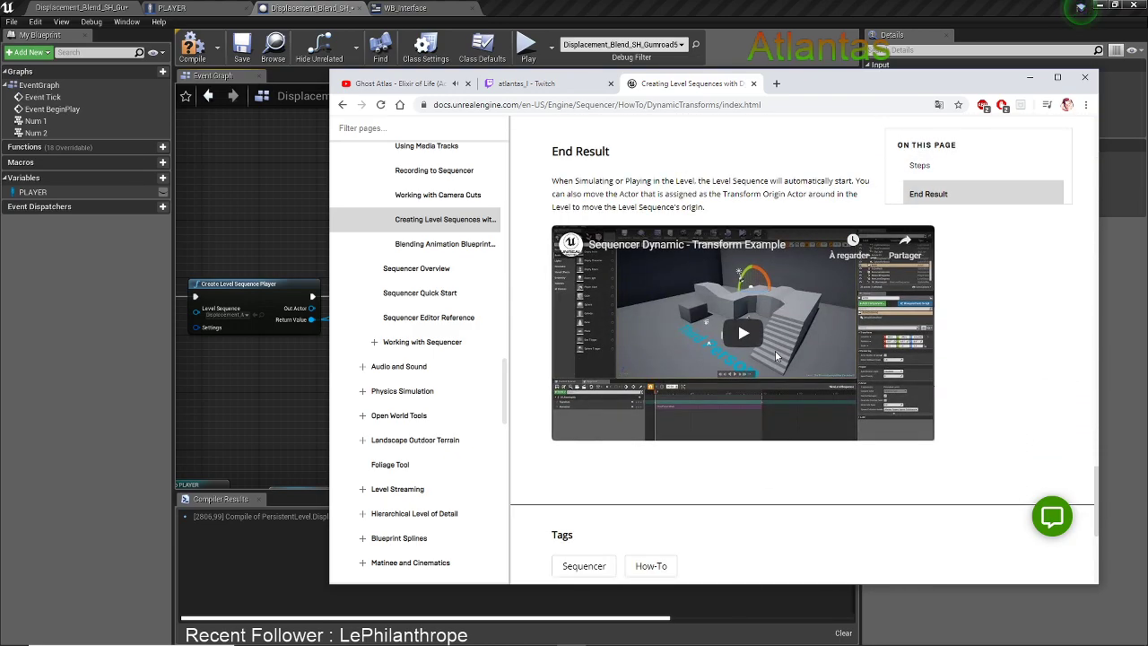
{"action": "scroll", "coordinate": [776, 357], "scroll_direction": "up", "scroll_amount": 6}
{"action": "key", "text": "alt+Left"}
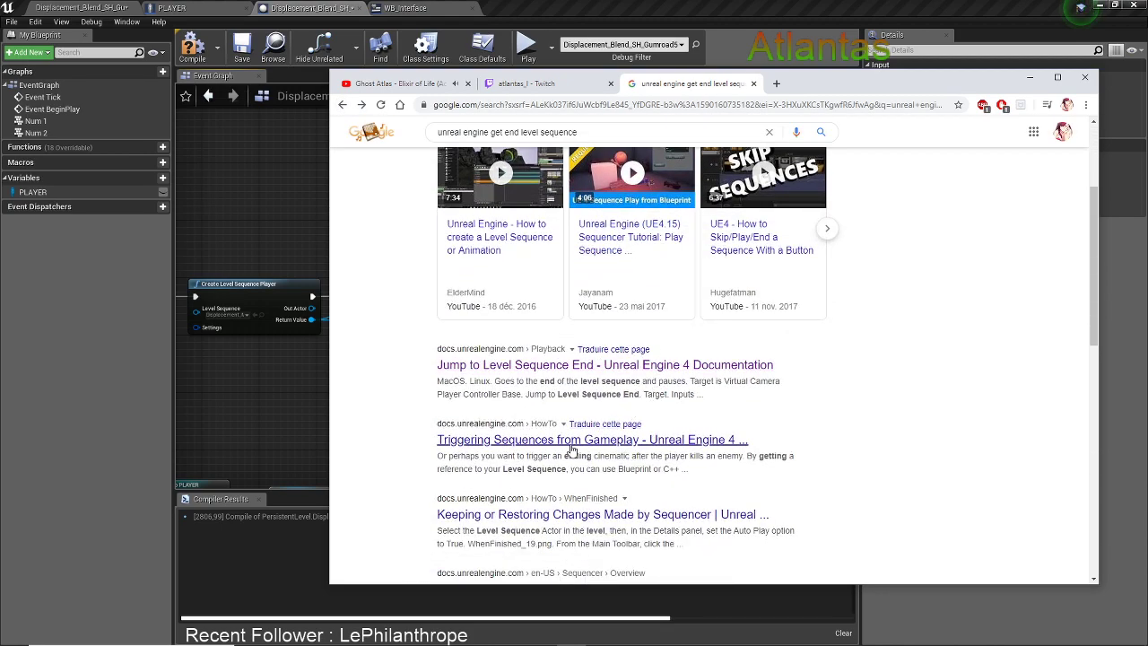
Open the Triggering Sequences from Gameplay guide and read its blueprint steps on Play and Set Playback Position
{"action": "scroll", "coordinate": [556, 457], "scroll_direction": "down", "scroll_amount": 3}
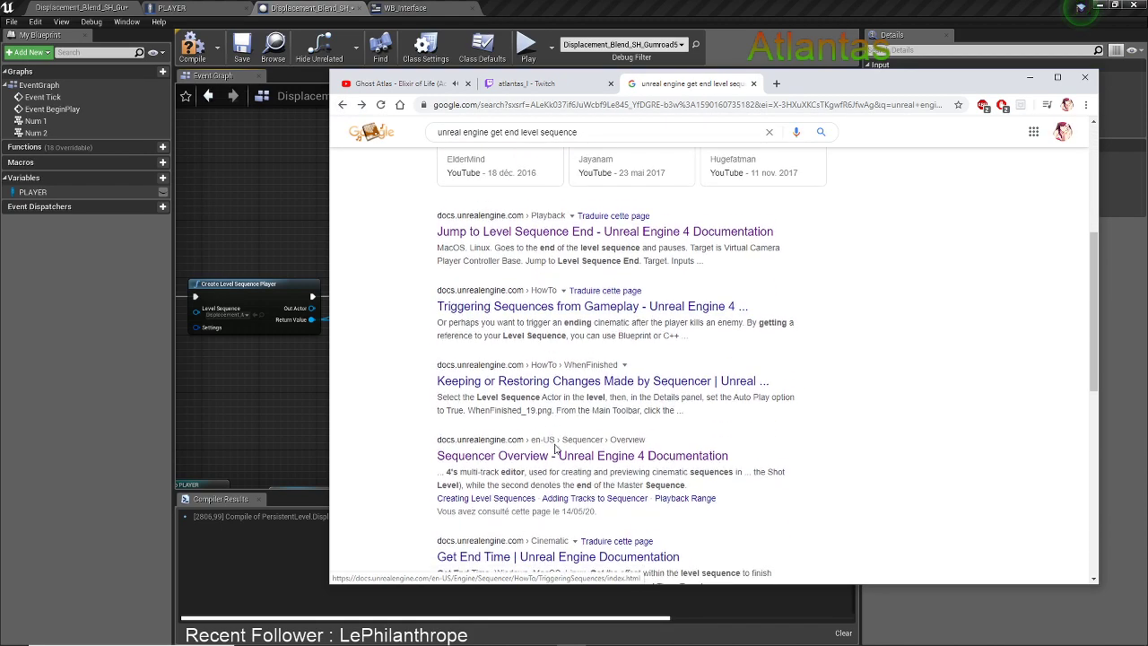
{"action": "scroll", "coordinate": [562, 505], "scroll_direction": "down", "scroll_amount": 3}
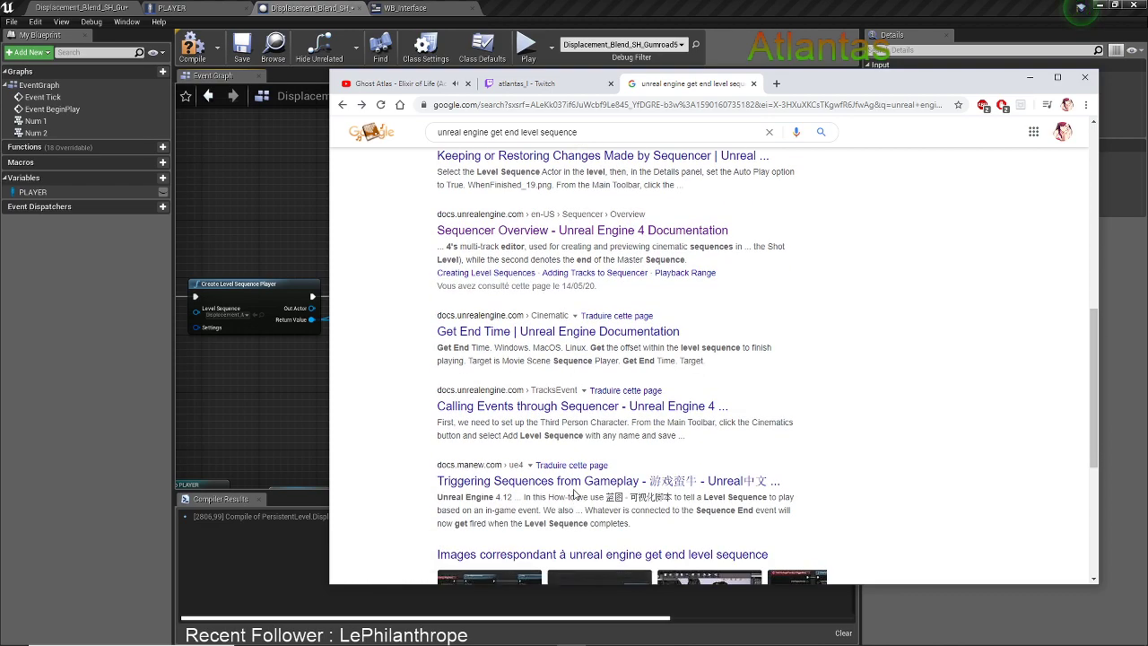
{"action": "scroll", "coordinate": [574, 491], "scroll_direction": "up", "scroll_amount": 6}
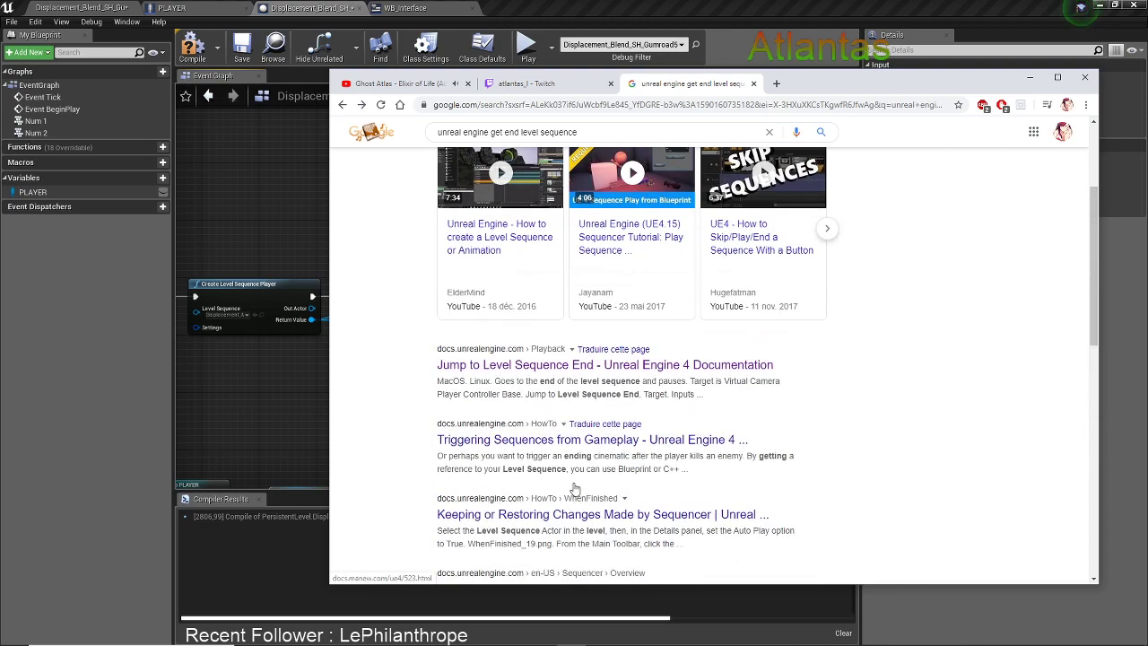
{"action": "left_click", "coordinate": [557, 438]}
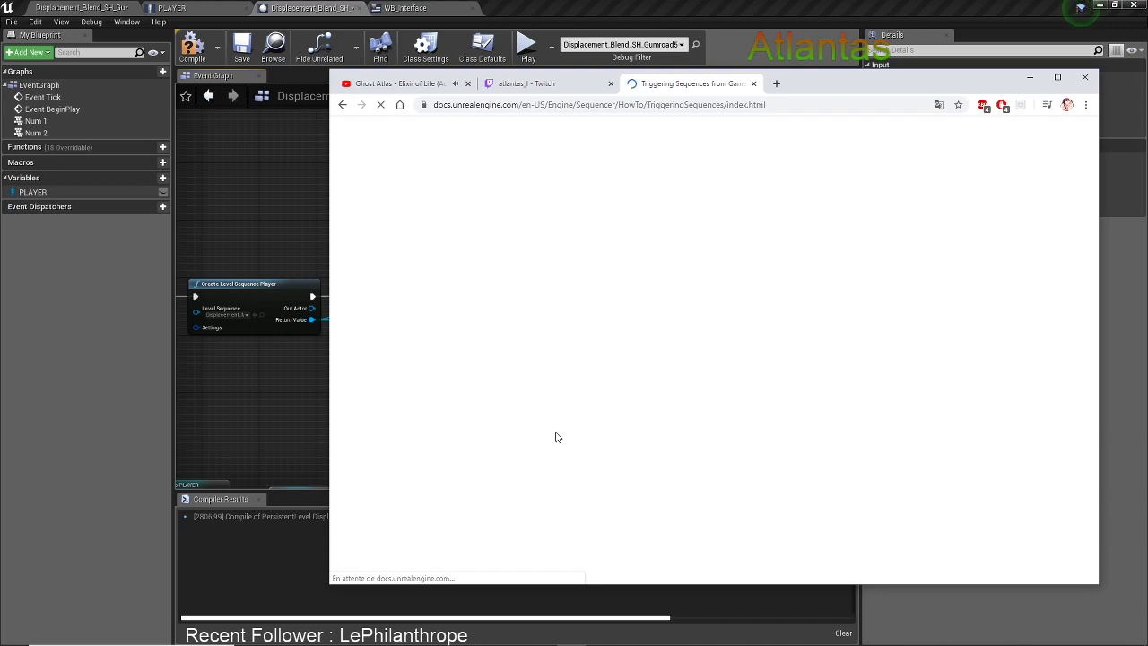
{"action": "scroll", "coordinate": [555, 437], "scroll_direction": "down", "scroll_amount": 10}
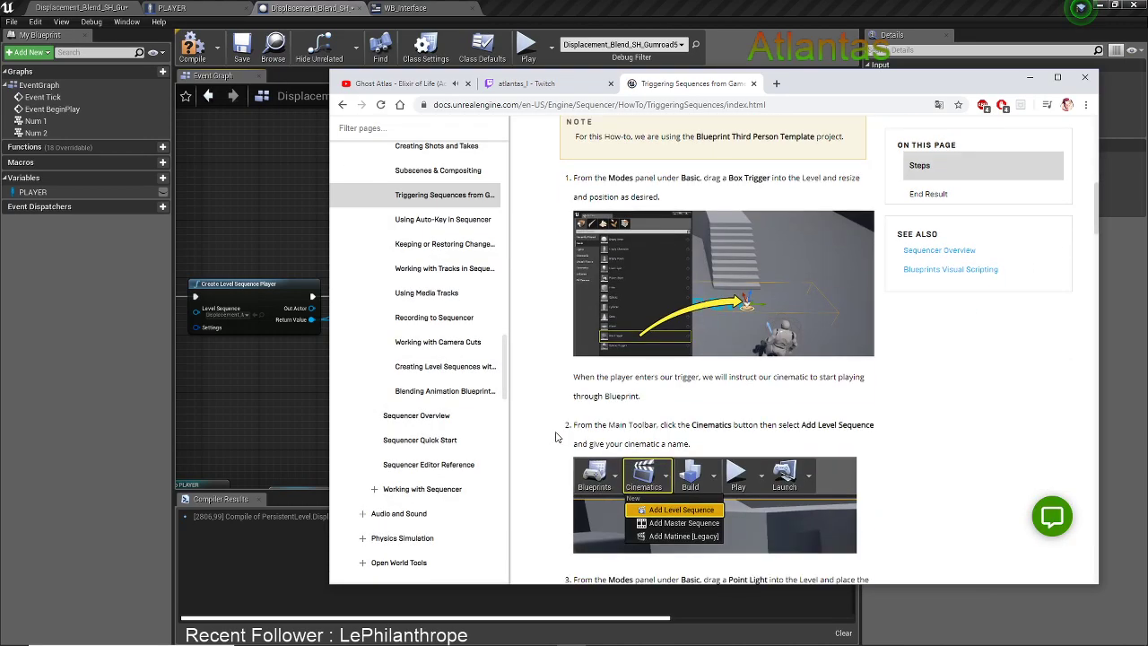
{"action": "scroll", "coordinate": [555, 437], "scroll_direction": "down", "scroll_amount": 10}
{"action": "scroll", "coordinate": [555, 437], "scroll_direction": "down", "scroll_amount": 10}
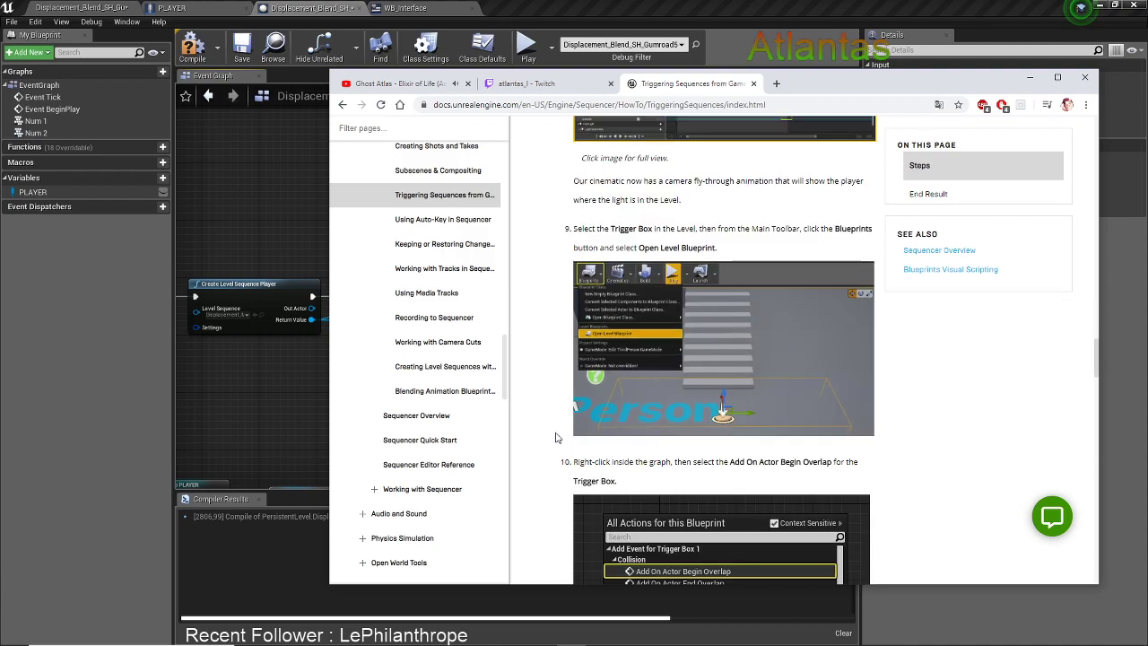
{"action": "scroll", "coordinate": [555, 437], "scroll_direction": "down", "scroll_amount": 5}
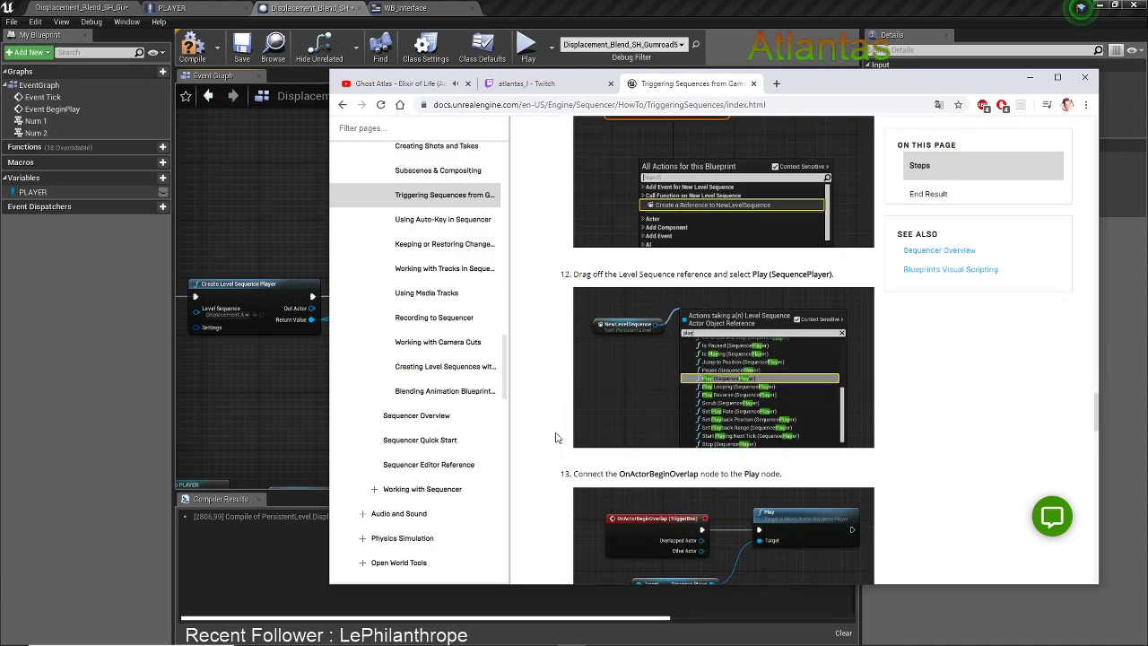
{"action": "scroll", "coordinate": [555, 437], "scroll_direction": "down", "scroll_amount": 2}
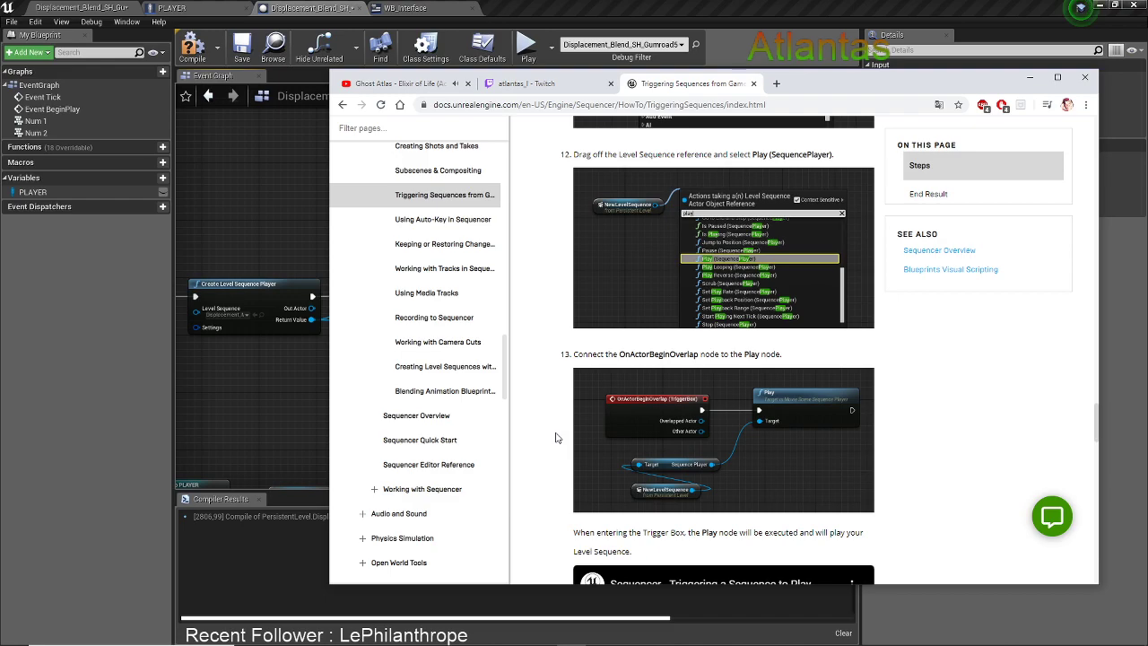
{"action": "scroll", "coordinate": [555, 437], "scroll_direction": "down", "scroll_amount": 7}
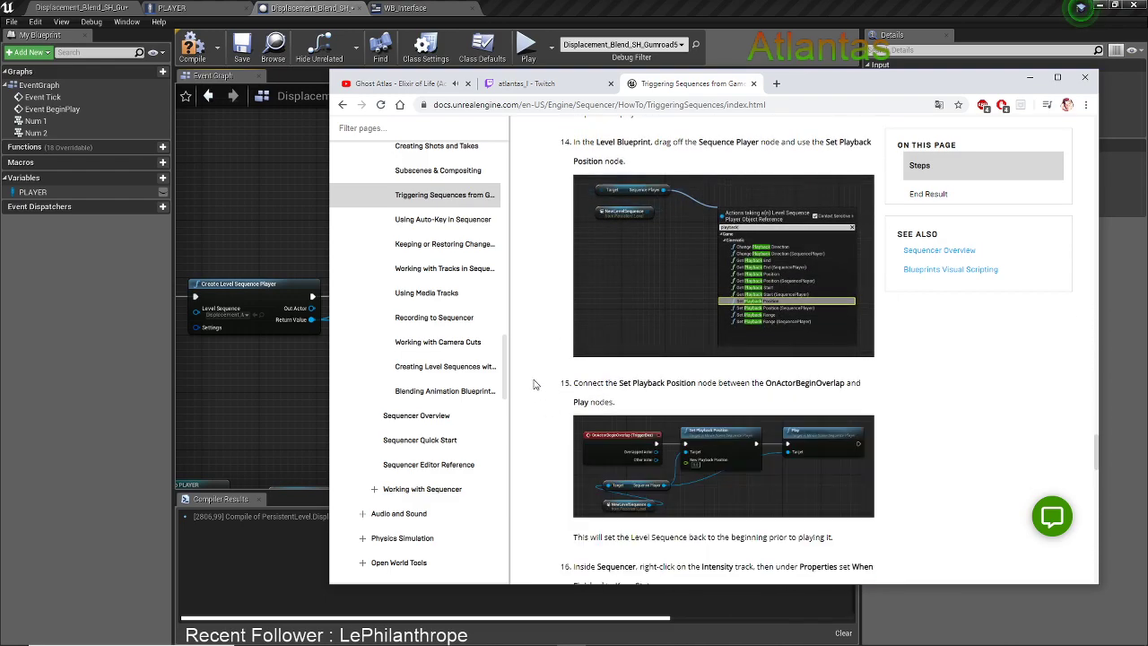
Study the guide's step 17 on using a Branch with Is Playing and the Go to End and Stop node
{"action": "scroll", "coordinate": [639, 411], "scroll_direction": "down", "scroll_amount": 8}
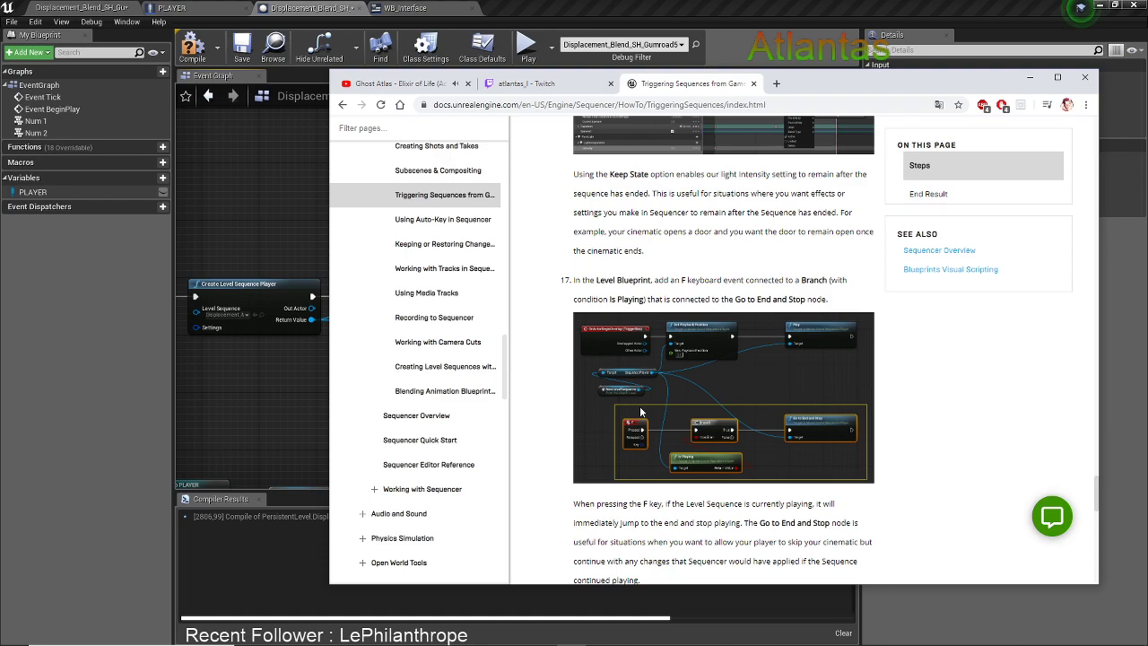
{"action": "scroll", "coordinate": [640, 411], "scroll_direction": "down", "scroll_amount": 1}
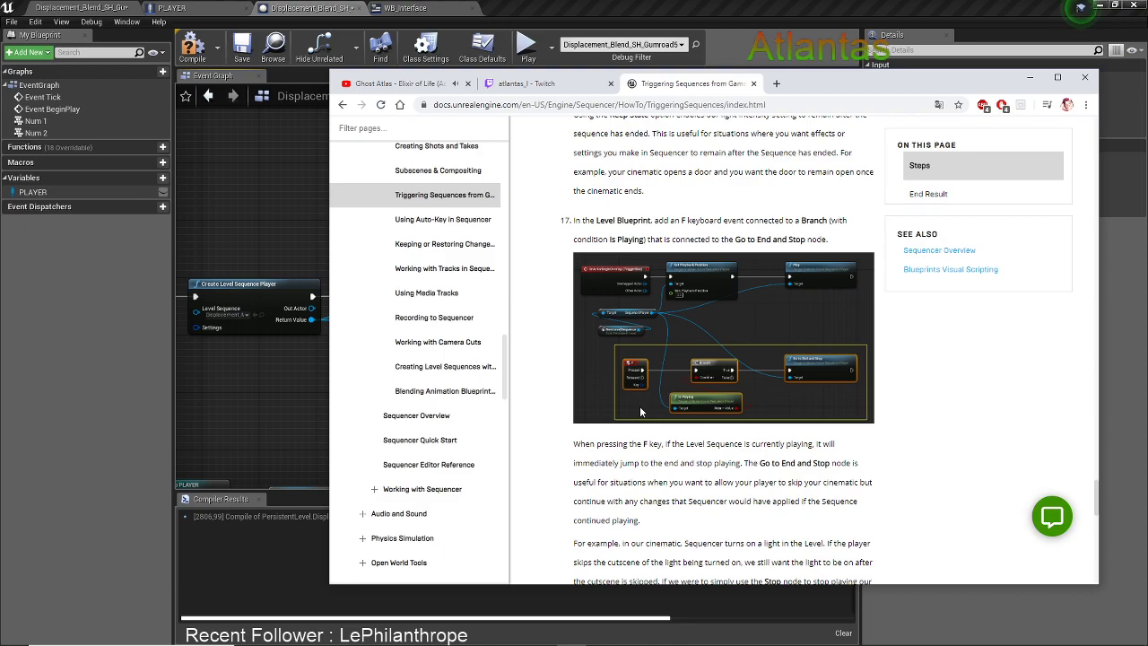
{"action": "scroll", "coordinate": [639, 406], "scroll_direction": "down", "scroll_amount": 5}
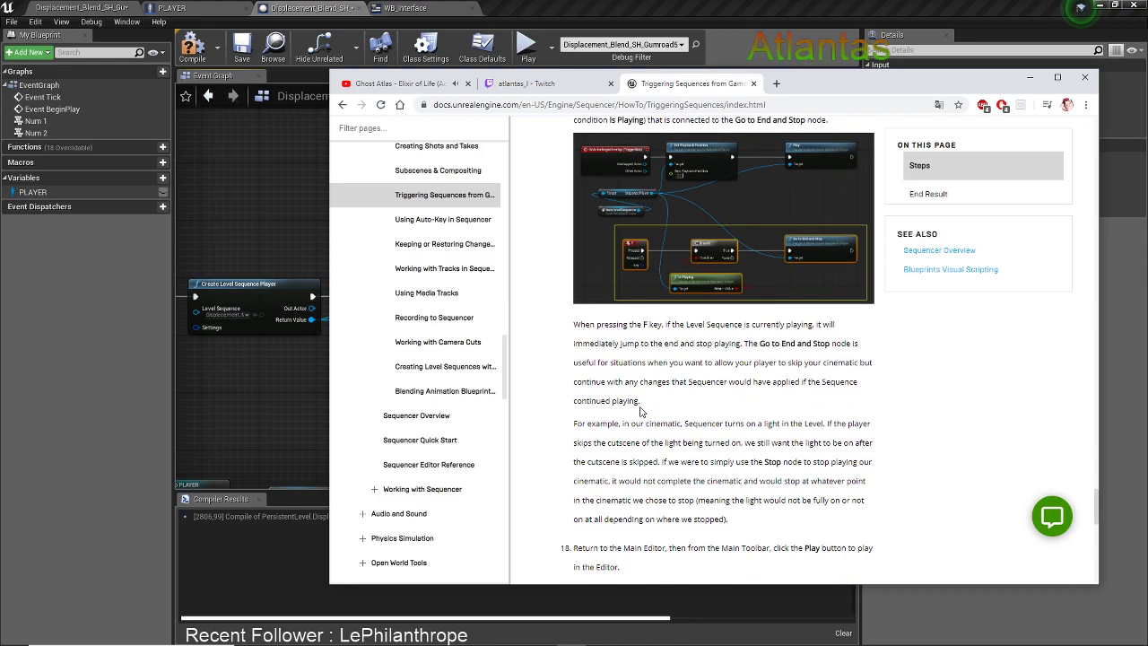
{"action": "scroll", "coordinate": [640, 408], "scroll_direction": "up", "scroll_amount": 4}
{"action": "scroll", "coordinate": [640, 412], "scroll_direction": "up", "scroll_amount": 1}
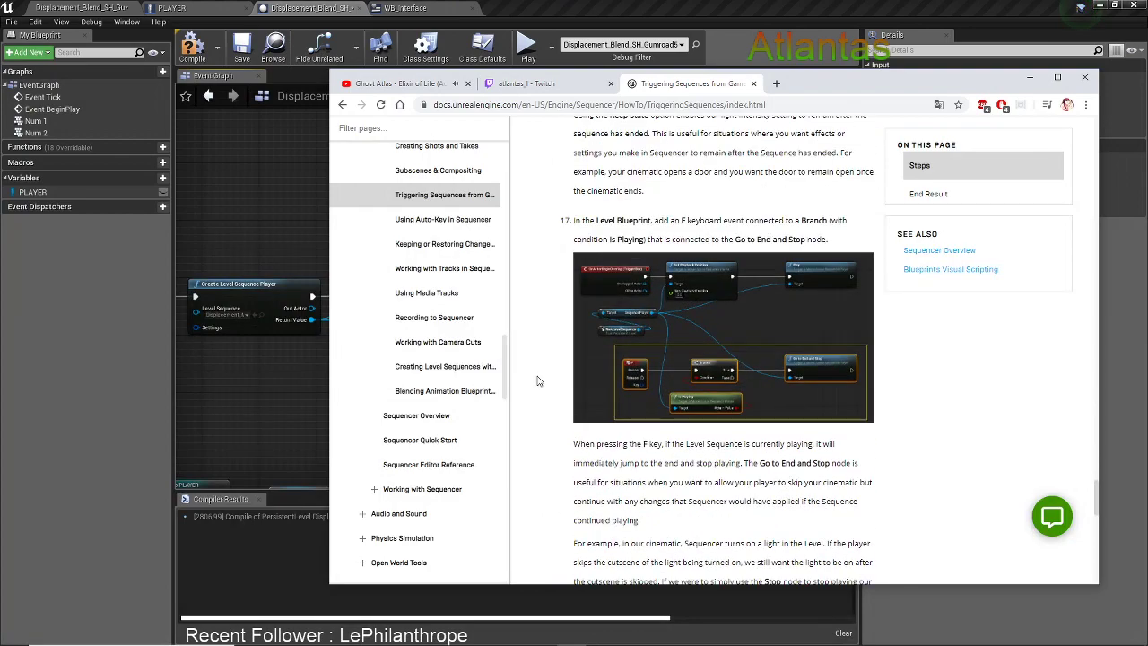
Back in the level blueprint, add an Is Playing node from the Create Level Sequence Player's Return Value and place it below Play
{"action": "left_click", "coordinate": [256, 377]}
{"action": "right_click_drag", "start_coordinate": [296, 366], "coordinate": [355, 334]}
{"action": "left_click_drag", "start_coordinate": [370, 288], "coordinate": [387, 307]}
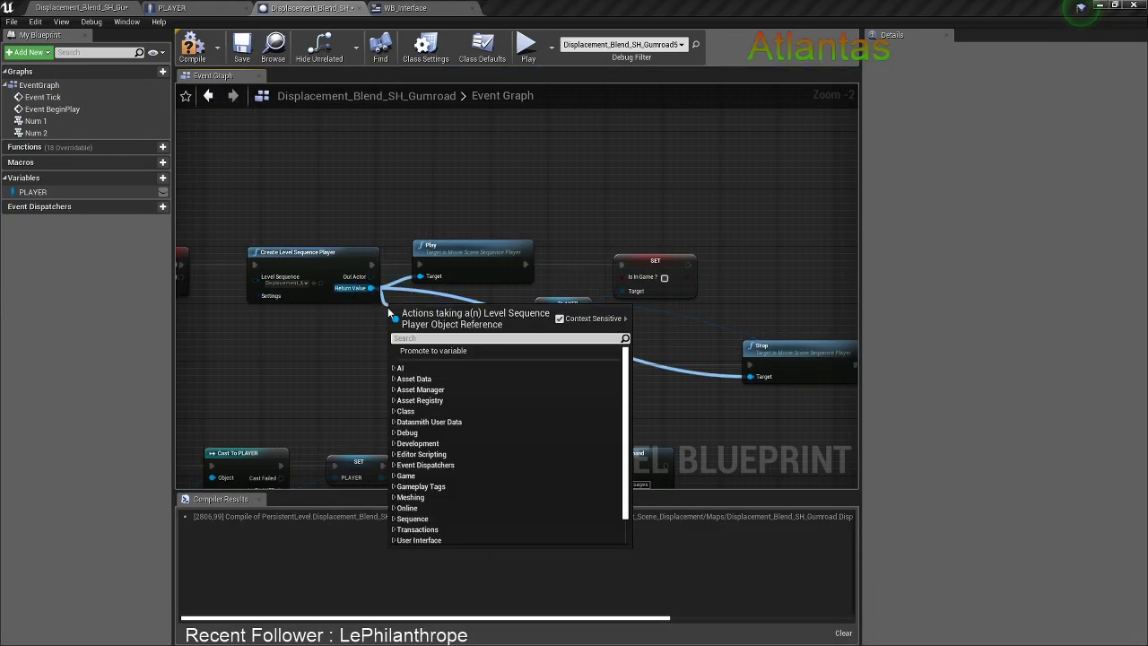
{"action": "type", "text": "is pla"}
{"action": "left_click", "coordinate": [437, 397]}
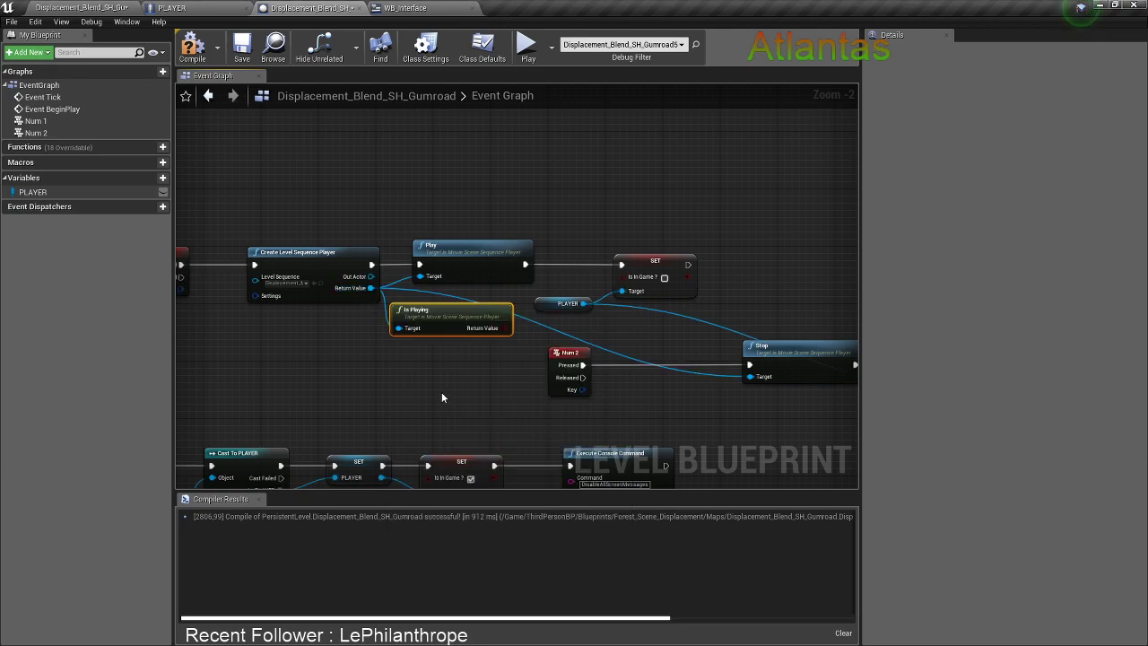
{"action": "left_click_drag", "start_coordinate": [445, 312], "coordinate": [458, 363]}
Delete the Stop node that follows Num 2
{"action": "right_click_drag", "start_coordinate": [599, 361], "coordinate": [588, 361]}
{"action": "left_click", "coordinate": [699, 354]}
{"action": "right_click_drag", "start_coordinate": [720, 305], "coordinate": [685, 300]}
{"action": "key", "text": "Delete"}
Add a Branch node driven by Num 2's Pressed output with Is Playing as its Condition, and arrange the nodes
{"action": "left_click_drag", "start_coordinate": [348, 356], "coordinate": [565, 405]}
{"action": "key", "text": "b"}
{"action": "left_click", "coordinate": [584, 348]}
{"action": "left_click_drag", "start_coordinate": [476, 352], "coordinate": [551, 394]}
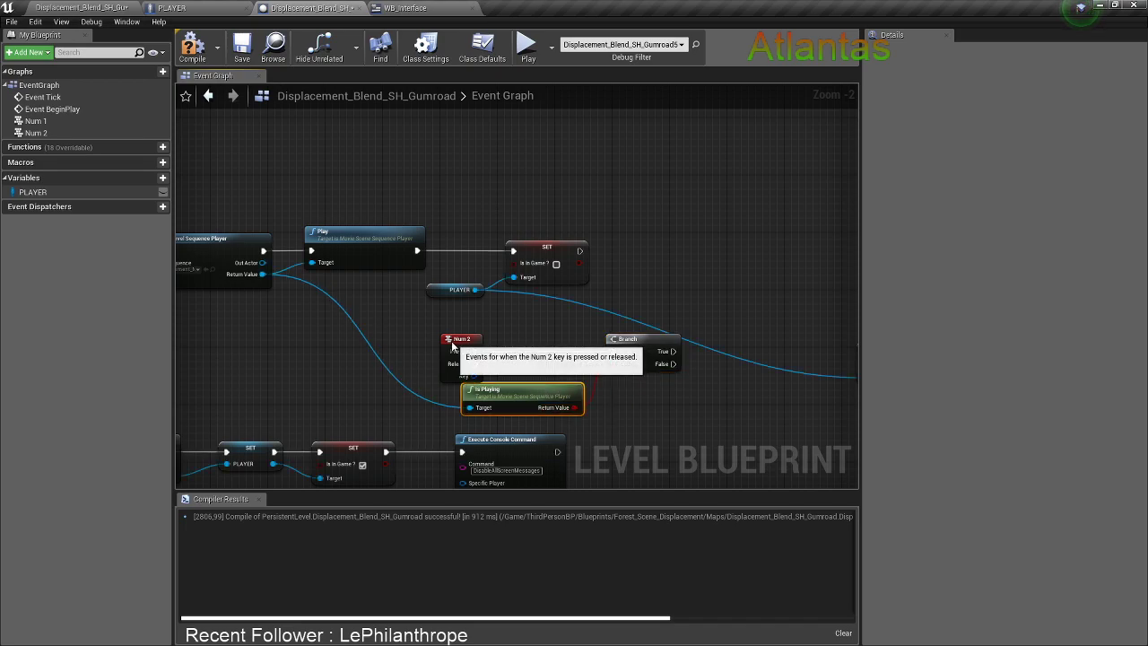
{"action": "left_click_drag", "start_coordinate": [457, 345], "coordinate": [420, 346]}
Add a Go to End and Stop node from the sequence player's Return Value and connect it to the Branch's True output
{"action": "left_click_drag", "start_coordinate": [263, 274], "coordinate": [635, 305]}
{"action": "type", "text": "go to"}
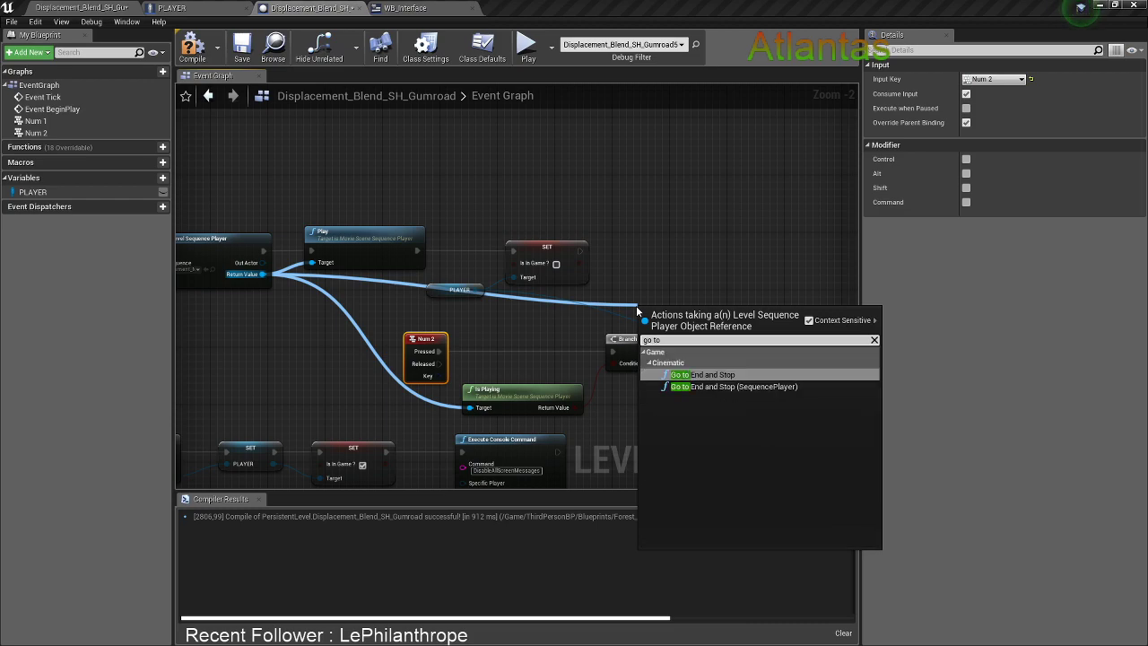
{"action": "left_click", "coordinate": [708, 375]}
{"action": "left_click_drag", "start_coordinate": [700, 318], "coordinate": [765, 346]}
{"action": "left_click_drag", "start_coordinate": [674, 351], "coordinate": [786, 344]}
Connect Go to End and Stop's execution output to the second SET node and check the wiring
{"action": "right_click_drag", "start_coordinate": [834, 335], "coordinate": [603, 319]}
{"action": "left_click_drag", "start_coordinate": [637, 338], "coordinate": [723, 333]}
{"action": "right_click_drag", "start_coordinate": [608, 261], "coordinate": [748, 284]}
{"action": "left_click", "coordinate": [749, 284]}
{"action": "right_click_drag", "start_coordinate": [409, 327], "coordinate": [503, 330]}
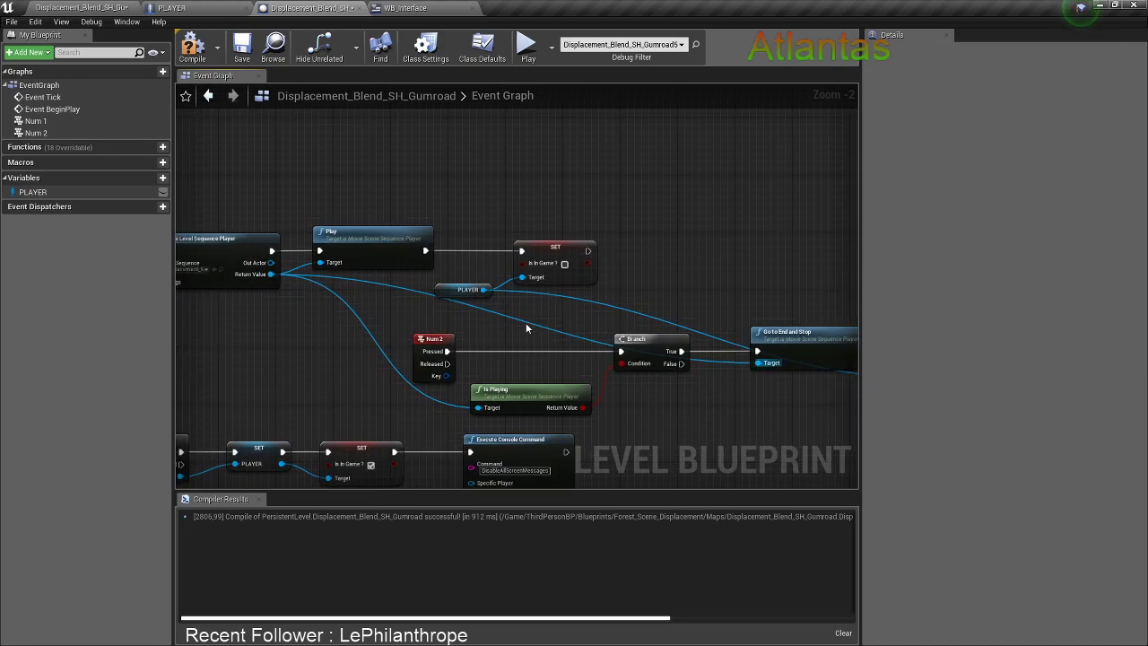
Move the whole Num 1 and Num 2 node group farther above the Event BeginPlay chain
{"action": "scroll", "coordinate": [394, 316], "scroll_direction": "down", "scroll_amount": 4}
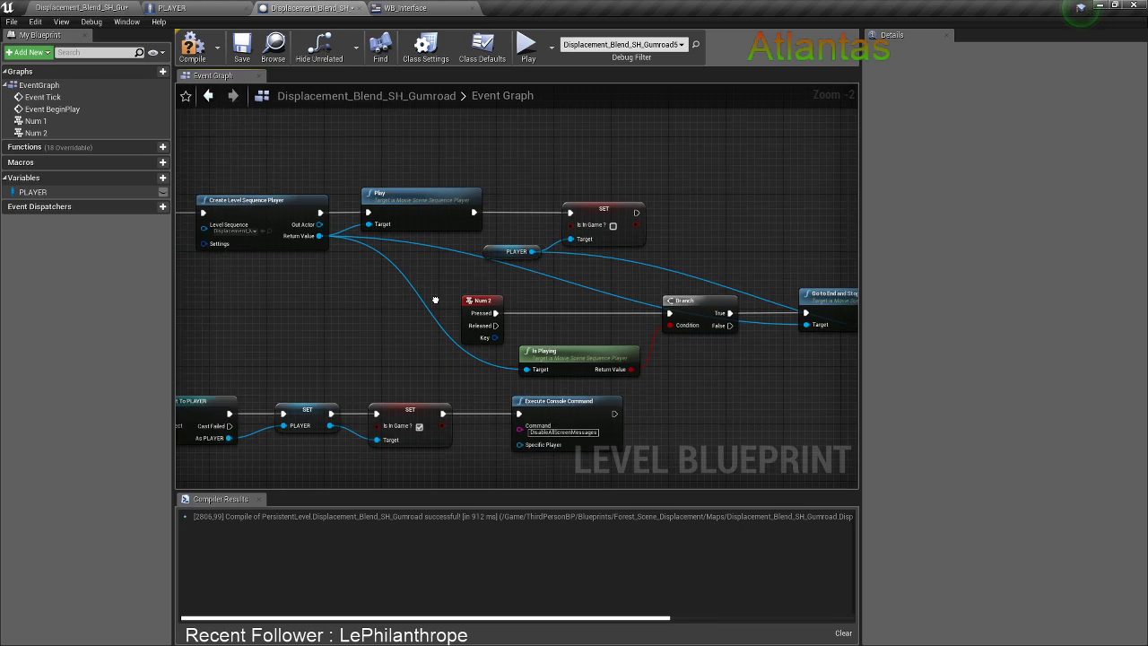
{"action": "left_click_drag", "start_coordinate": [326, 199], "coordinate": [688, 291]}
{"action": "scroll", "coordinate": [341, 219], "scroll_direction": "up", "scroll_amount": 4}
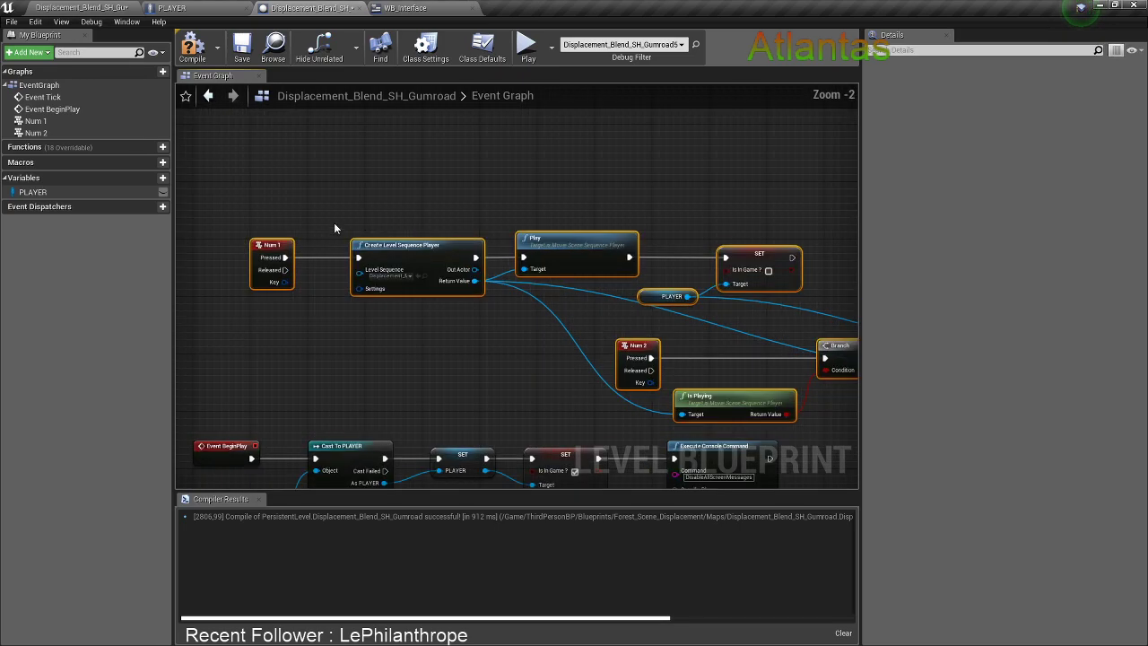
{"action": "left_click", "coordinate": [364, 241]}
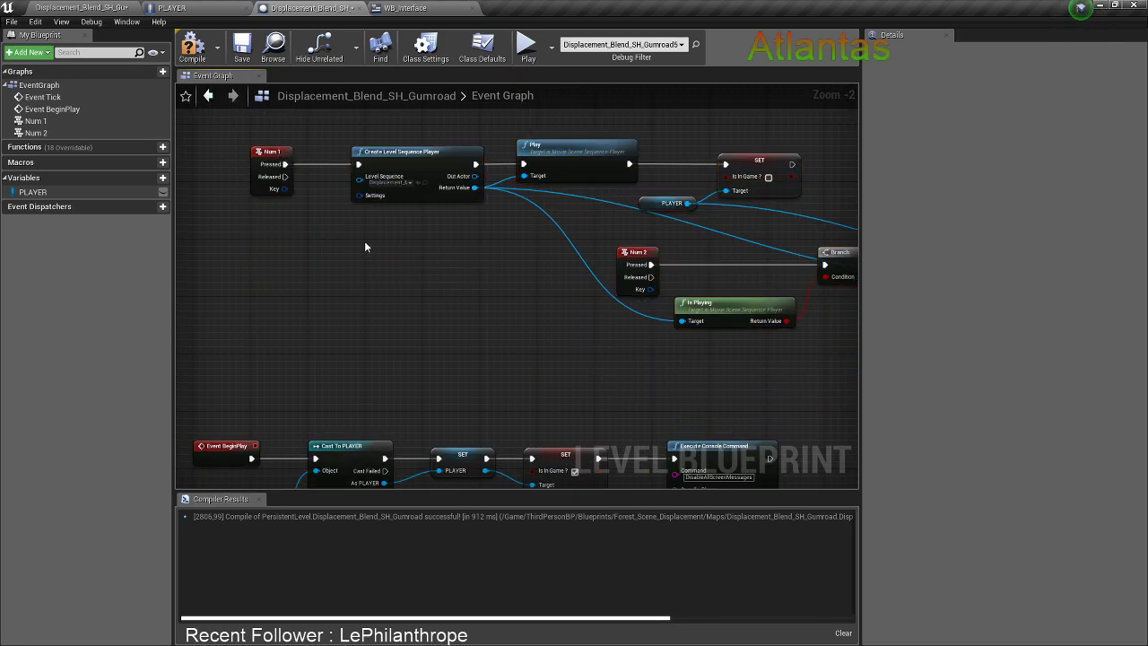
Compile the level blueprint, visit the YouTube page in the browser and return to the level editor
{"action": "left_click", "coordinate": [192, 49]}
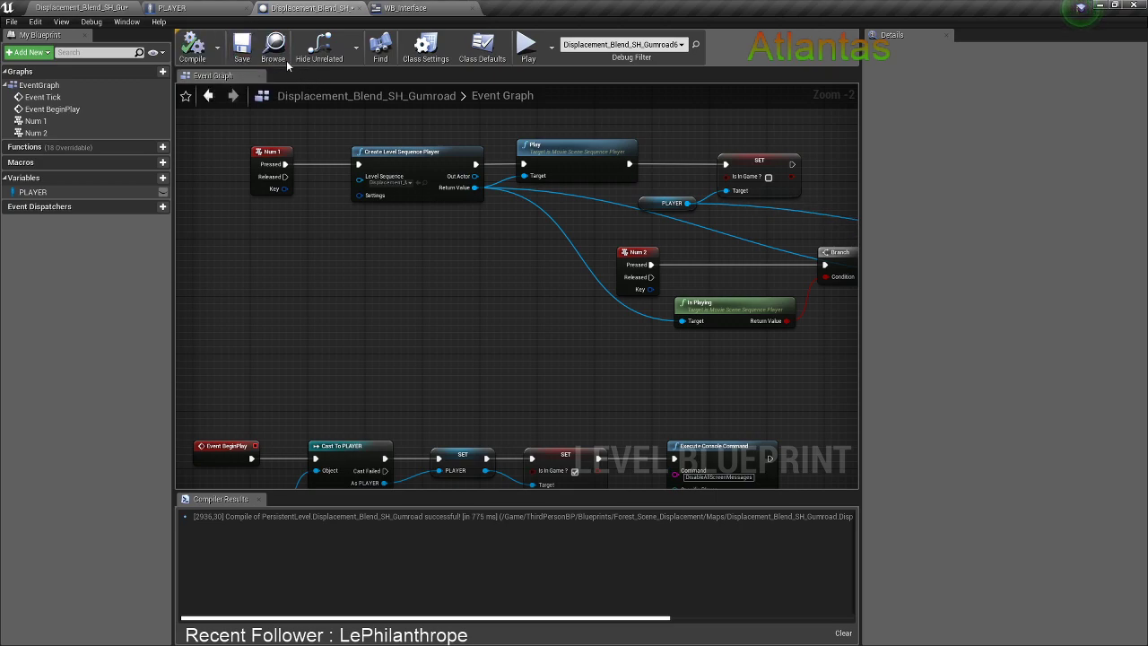
{"action": "key", "text": "alt+Tab"}
{"action": "key", "text": "alt+Tab"}
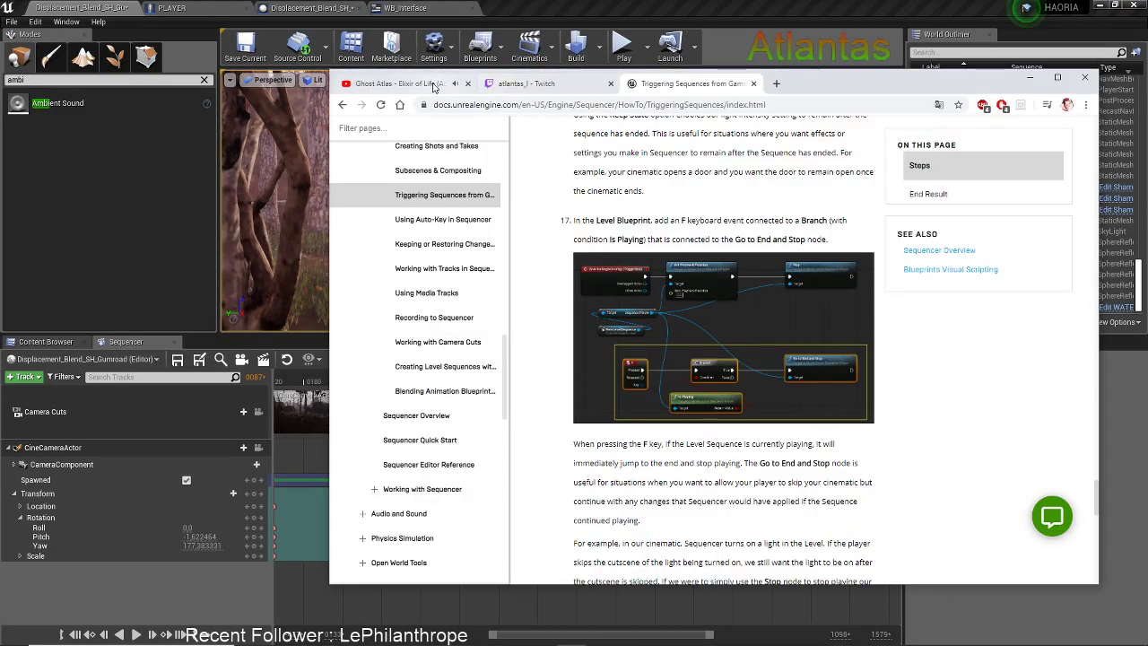
{"action": "left_click", "coordinate": [399, 83]}
{"action": "left_click", "coordinate": [611, 255]}
{"action": "left_click", "coordinate": [561, 9]}
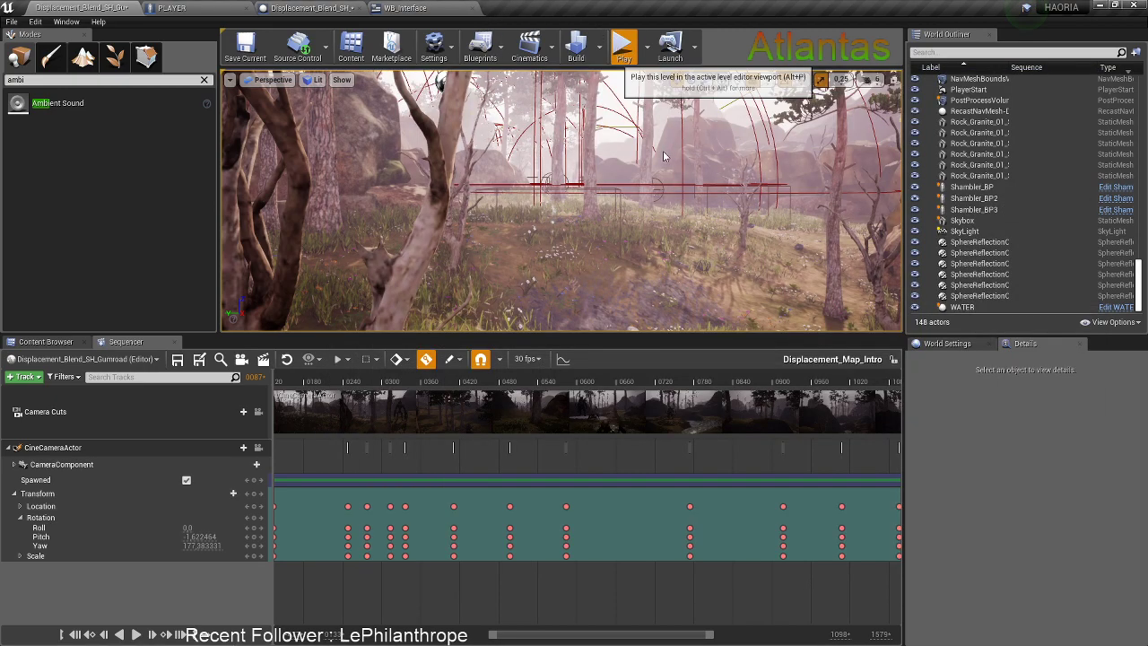
Play-test the level full screen, run the character through the forest past the golems, and stop the session
{"action": "left_click", "coordinate": [623, 46]}
{"action": "key", "text": "F11"}
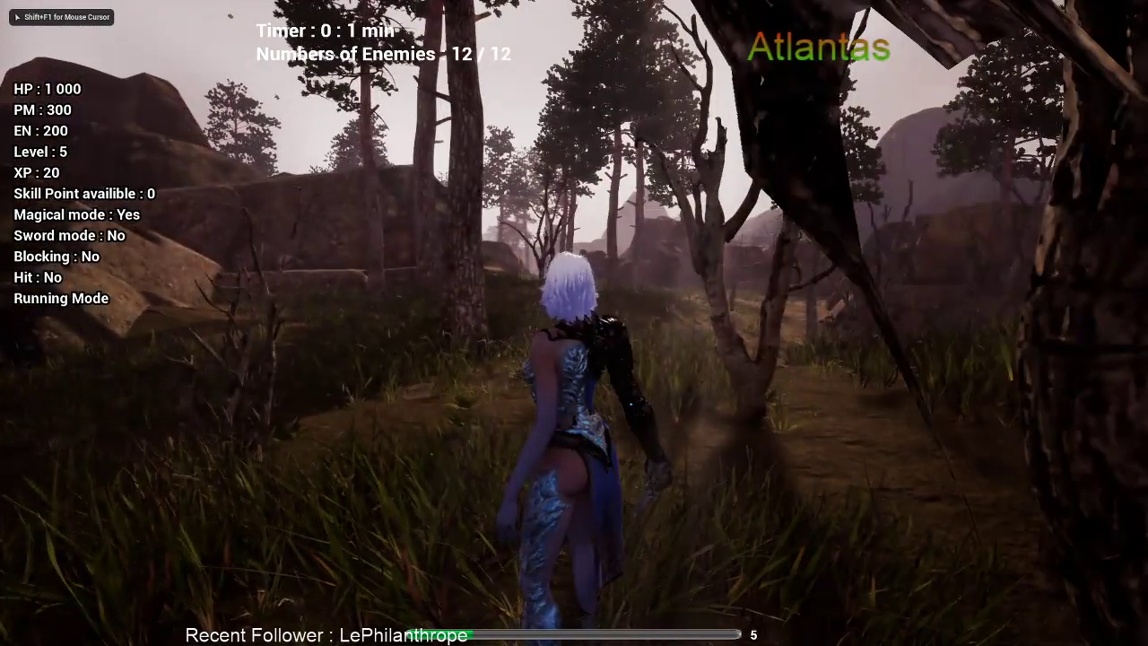
{"action": "key", "text": "w"}
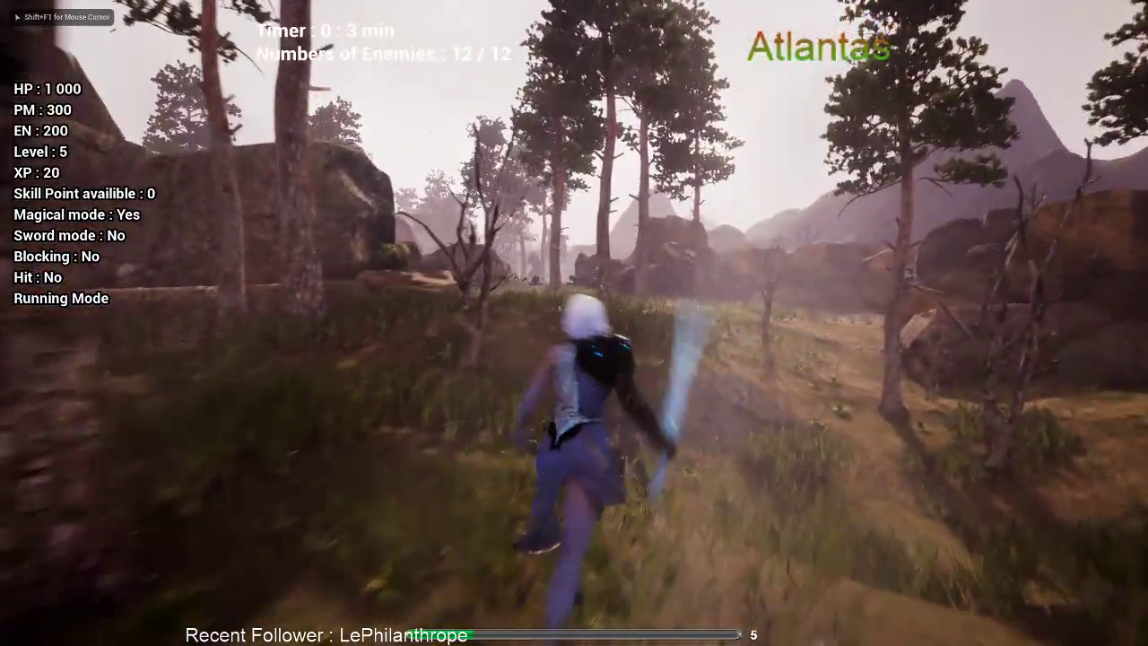
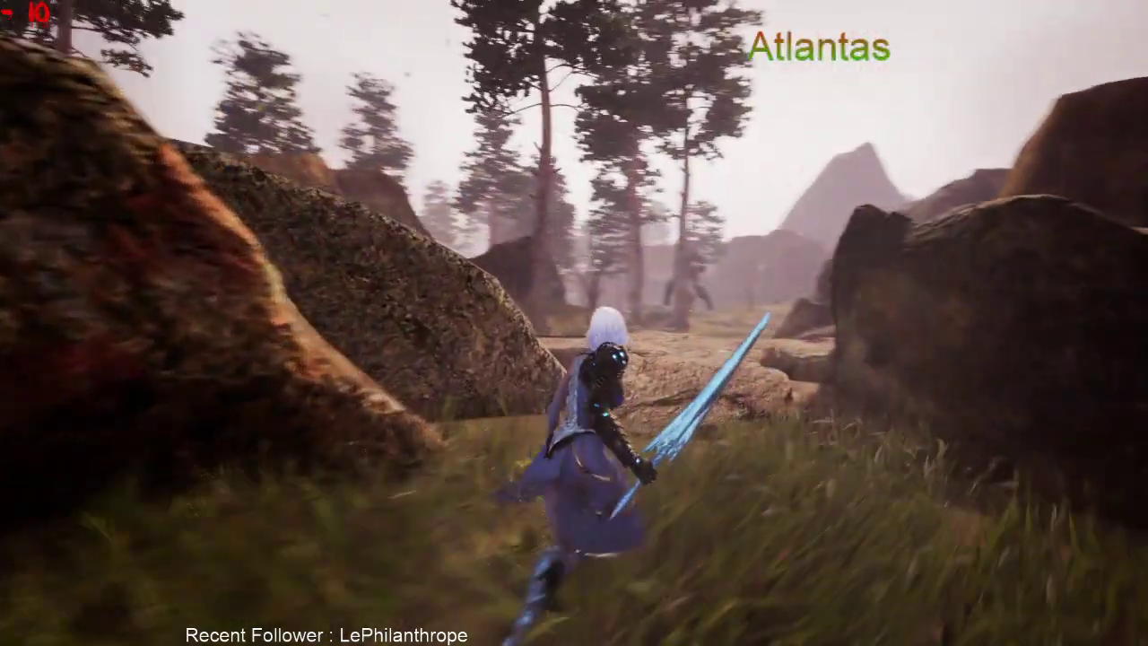
{"action": "key", "text": "w"}
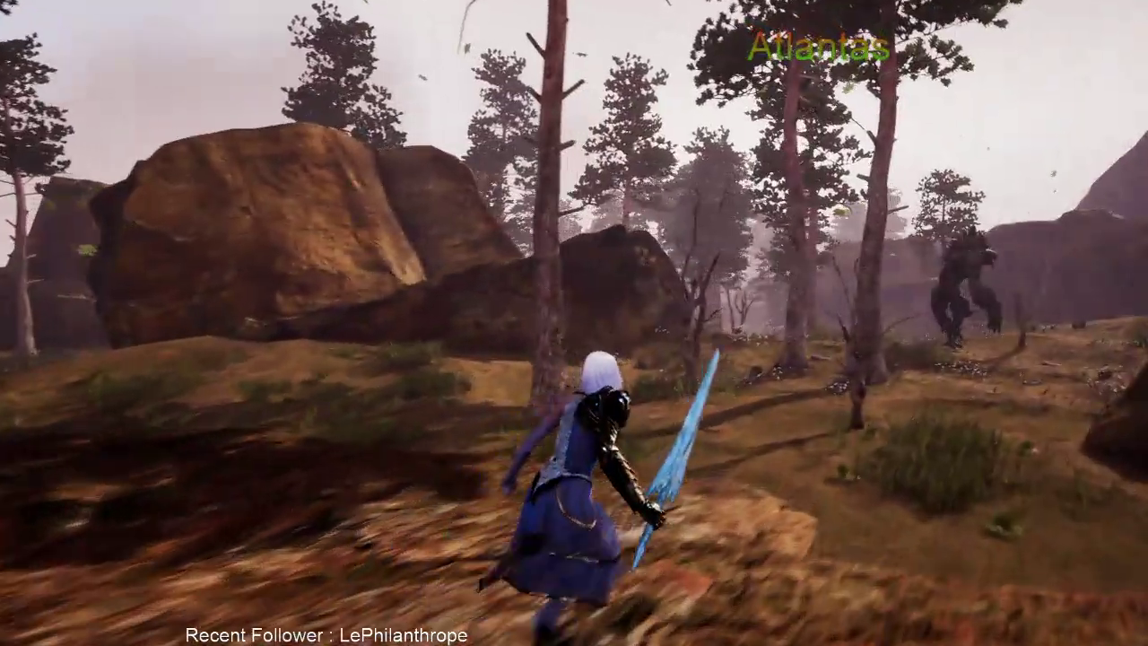
{"action": "key", "text": "w"}
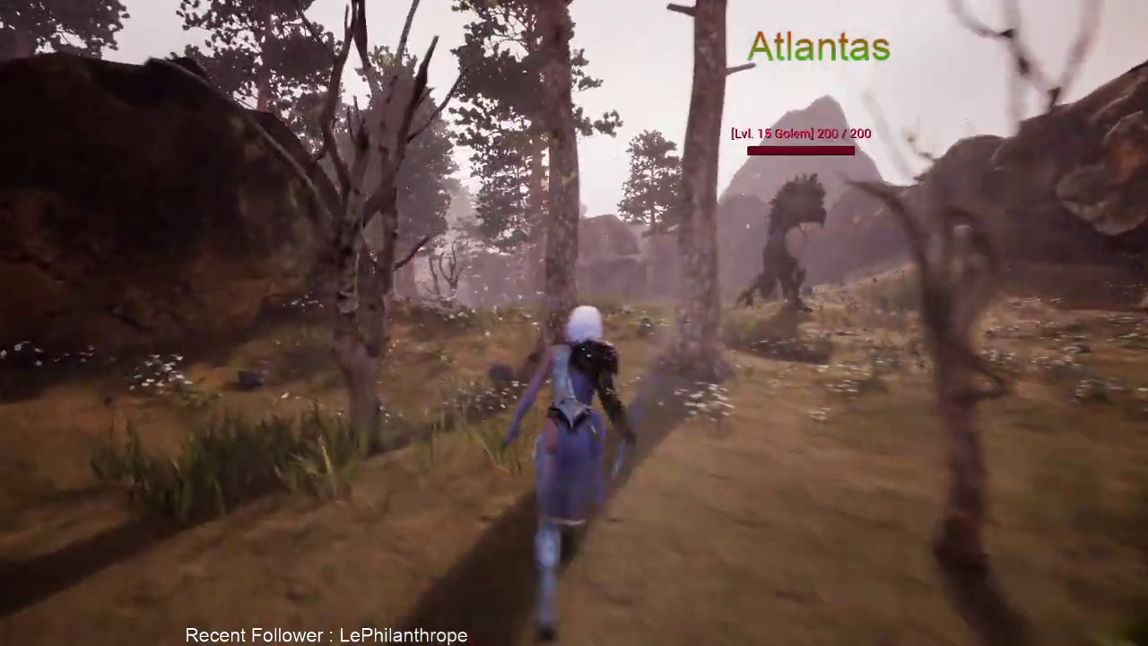
{"action": "key", "text": "w"}
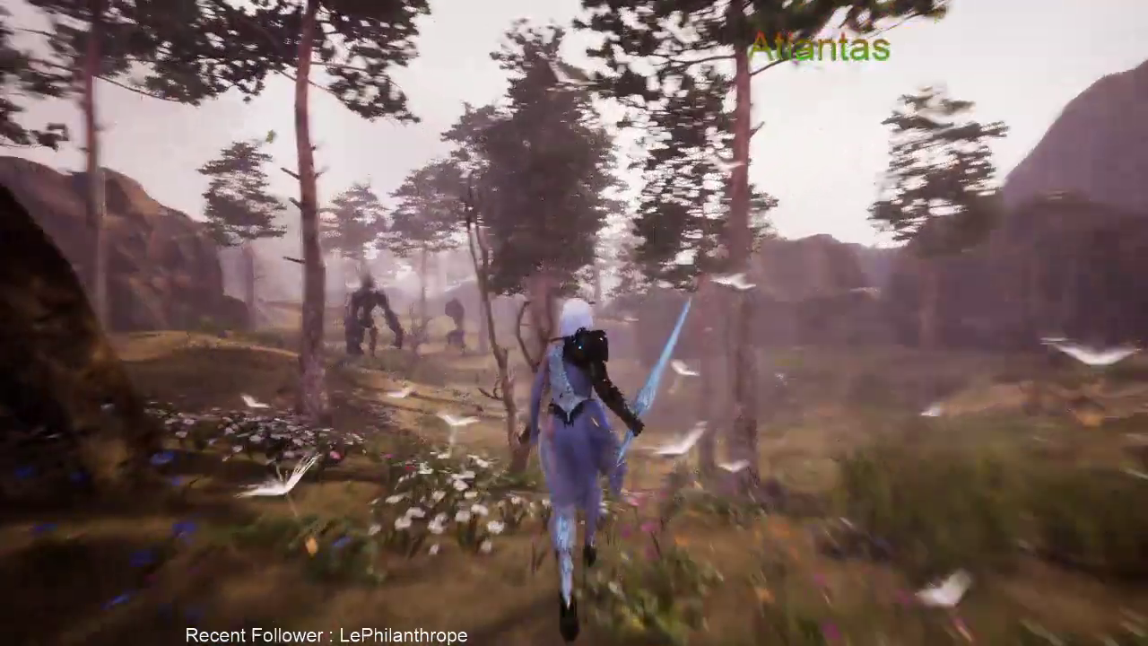
{"action": "key", "text": "w"}
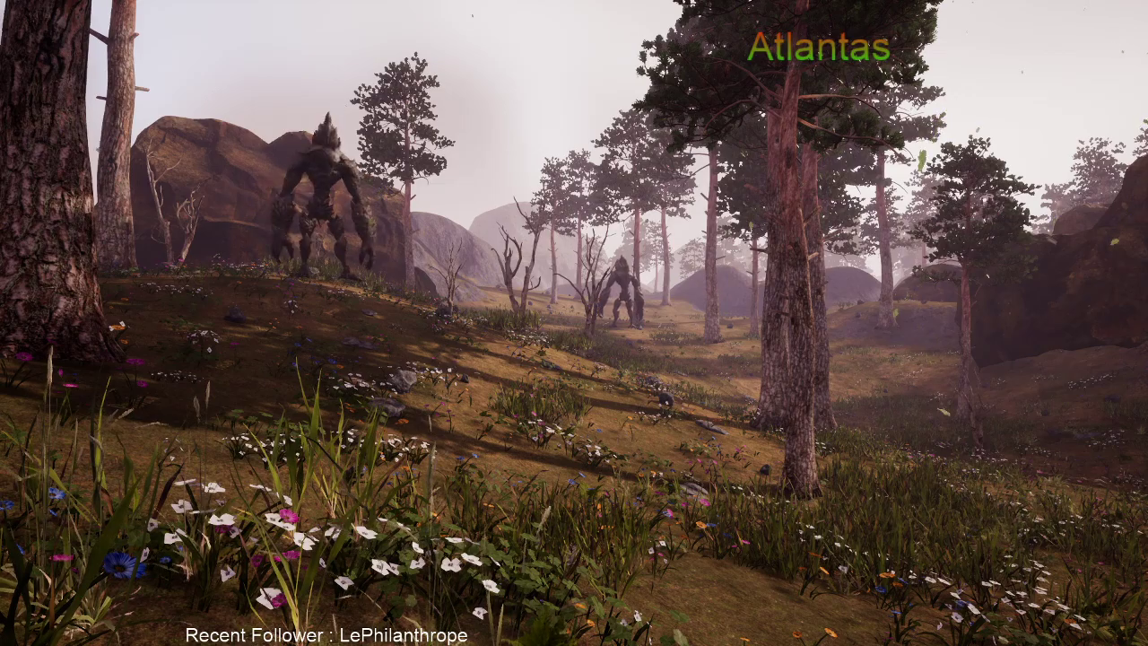
{"action": "key", "text": "F11"}
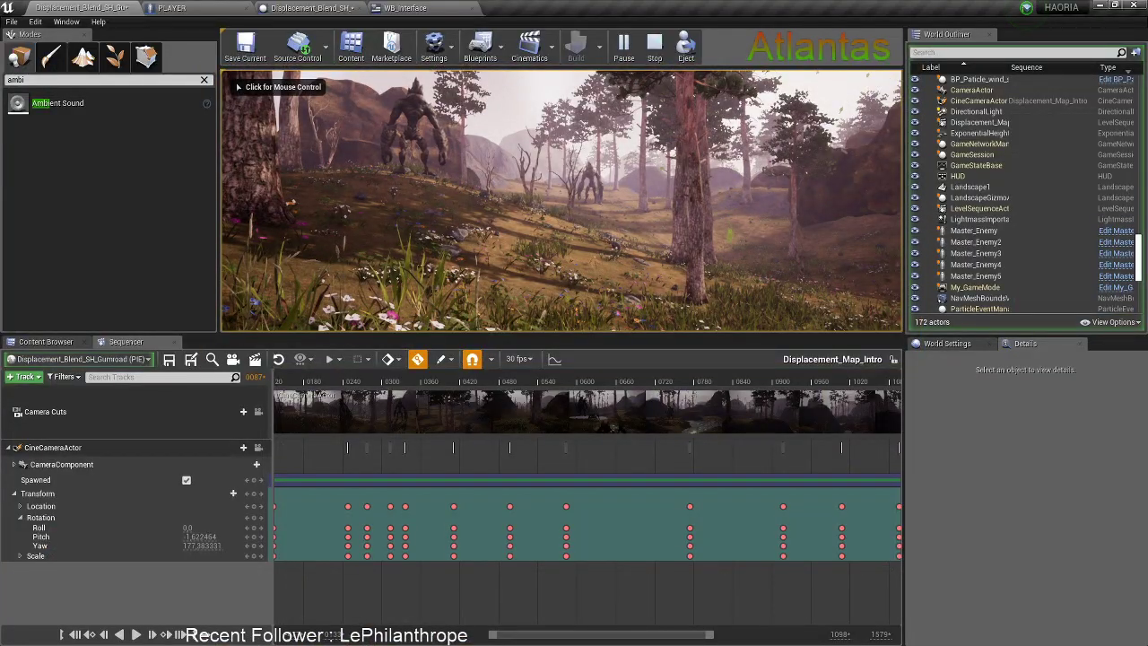
{"action": "key", "text": "Escape"}
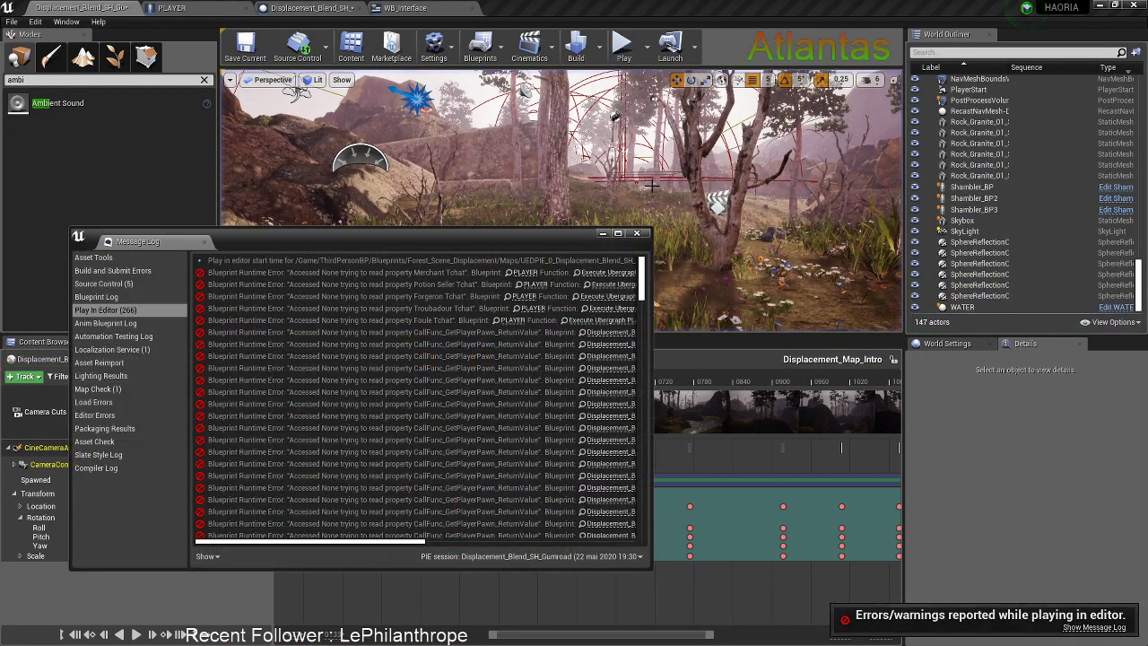
Read through the Play In Editor runtime errors in the Message Log, including the blueprint references, and close the log
{"action": "scroll", "coordinate": [509, 480], "scroll_direction": "down", "scroll_amount": 2}
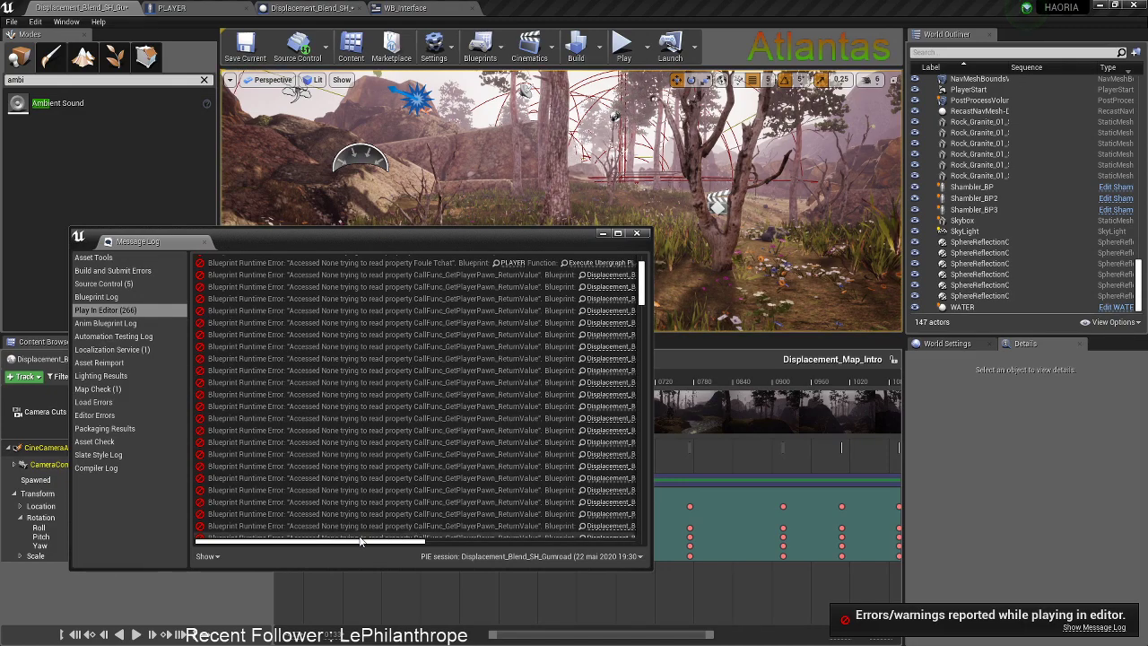
{"action": "left_click_drag", "start_coordinate": [358, 544], "coordinate": [293, 530]}
{"action": "left_click_drag", "start_coordinate": [391, 541], "coordinate": [586, 539]}
{"action": "left_click_drag", "start_coordinate": [640, 299], "coordinate": [640, 359]}
{"action": "left_click", "coordinate": [637, 234]}
Inspect the PLAYER blueprint's event graph and examine the Event Tick nodes in the level blueprint
{"action": "key", "text": "alt+Tab"}
{"action": "left_click", "coordinate": [523, 222]}
{"action": "left_click", "coordinate": [204, 8]}
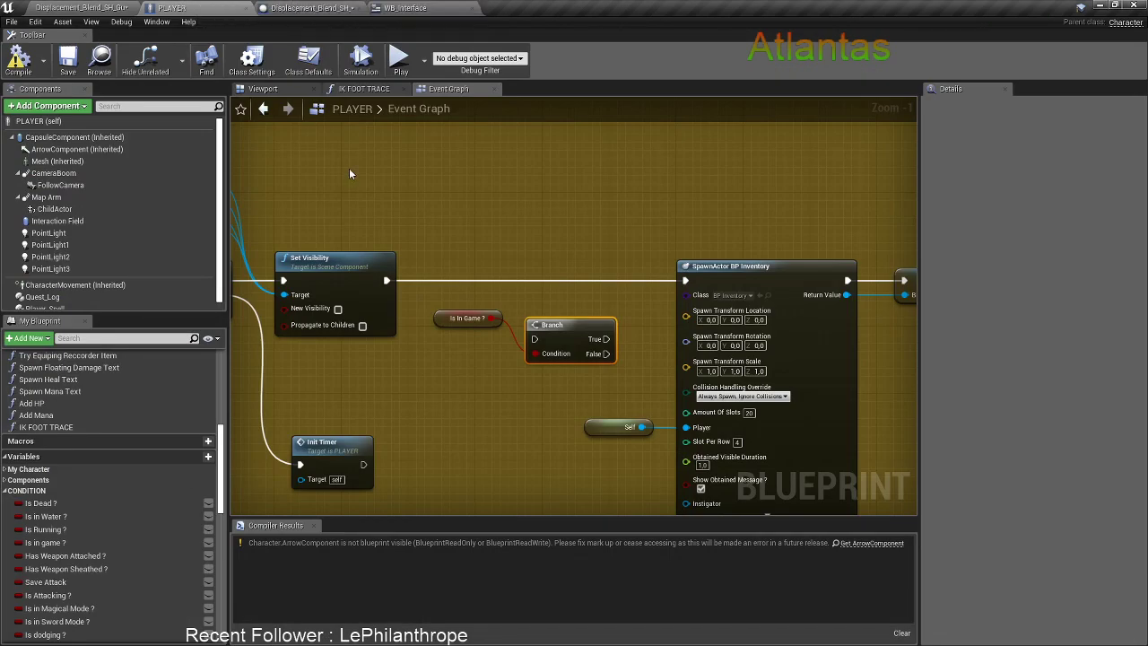
{"action": "right_click_drag", "start_coordinate": [351, 165], "coordinate": [371, 171]}
{"action": "left_click", "coordinate": [310, 7]}
{"action": "left_click", "coordinate": [394, 7]}
{"action": "left_click", "coordinate": [269, 7]}
{"action": "scroll", "coordinate": [267, 346], "scroll_direction": "down", "scroll_amount": 2}
{"action": "right_click_drag", "start_coordinate": [223, 457], "coordinate": [454, 235]}
{"action": "scroll", "coordinate": [380, 315], "scroll_direction": "up", "scroll_amount": 3}
{"action": "right_click_drag", "start_coordinate": [381, 316], "coordinate": [450, 268]}
Add a Cast To PLAYER node from Get Player Pawn's Return Value
{"action": "left_click_drag", "start_coordinate": [384, 297], "coordinate": [537, 343]}
{"action": "left_click", "coordinate": [505, 314]}
{"action": "left_click", "coordinate": [364, 323]}
{"action": "left_click", "coordinate": [360, 266]}
{"action": "left_click_drag", "start_coordinate": [370, 325], "coordinate": [412, 305]}
{"action": "type", "text": "cast top lay"}
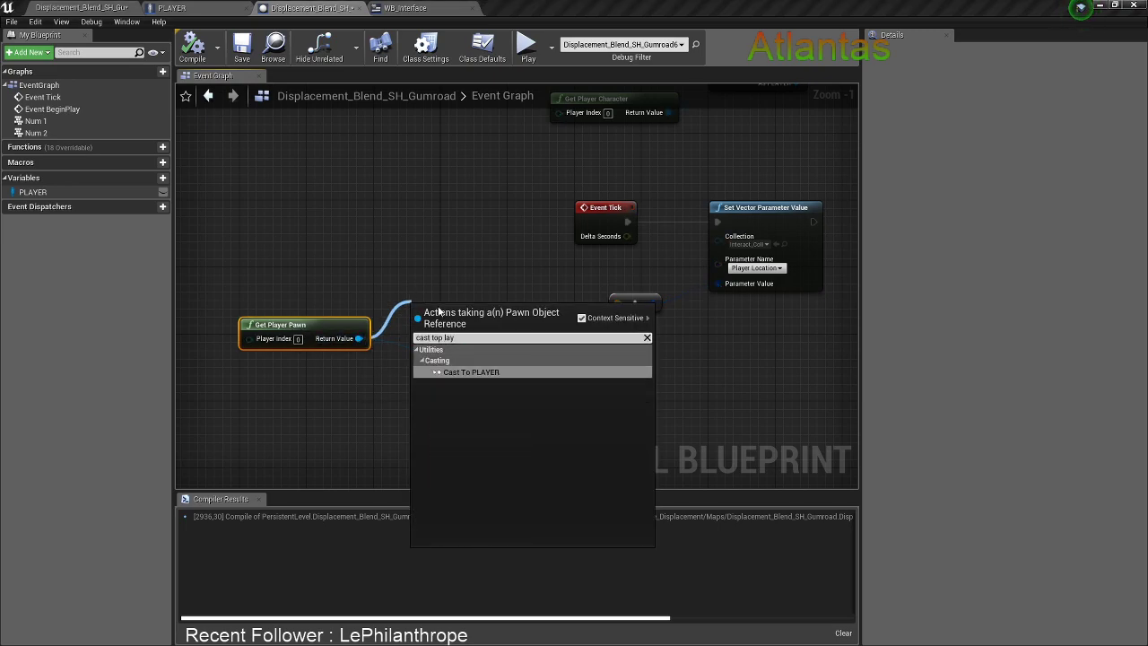
{"action": "left_click", "coordinate": [471, 371]}
Place Cast To PLAYER between Event Tick and Set Vector Parameter Value and wire the execution flow through it
{"action": "left_click_drag", "start_coordinate": [453, 311], "coordinate": [457, 261]}
{"action": "left_click_drag", "start_coordinate": [607, 216], "coordinate": [323, 214]}
{"action": "scroll", "coordinate": [323, 214], "scroll_direction": "up", "scroll_amount": 1}
{"action": "left_click_drag", "start_coordinate": [427, 278], "coordinate": [335, 220]}
{"action": "left_click_drag", "start_coordinate": [466, 269], "coordinate": [444, 210]}
{"action": "left_click_drag", "start_coordinate": [484, 381], "coordinate": [762, 220]}
Connect As PLAYER to GetActorLocation's Target and line up GetActorLocation and the conversion node below the execution chain
{"action": "right_click_drag", "start_coordinate": [646, 233], "coordinate": [587, 229]}
{"action": "left_click_drag", "start_coordinate": [491, 300], "coordinate": [592, 359]}
{"action": "left_click_drag", "start_coordinate": [500, 350], "coordinate": [547, 339]}
{"action": "left_click", "coordinate": [548, 301]}
{"action": "left_click_drag", "start_coordinate": [648, 292], "coordinate": [639, 360]}
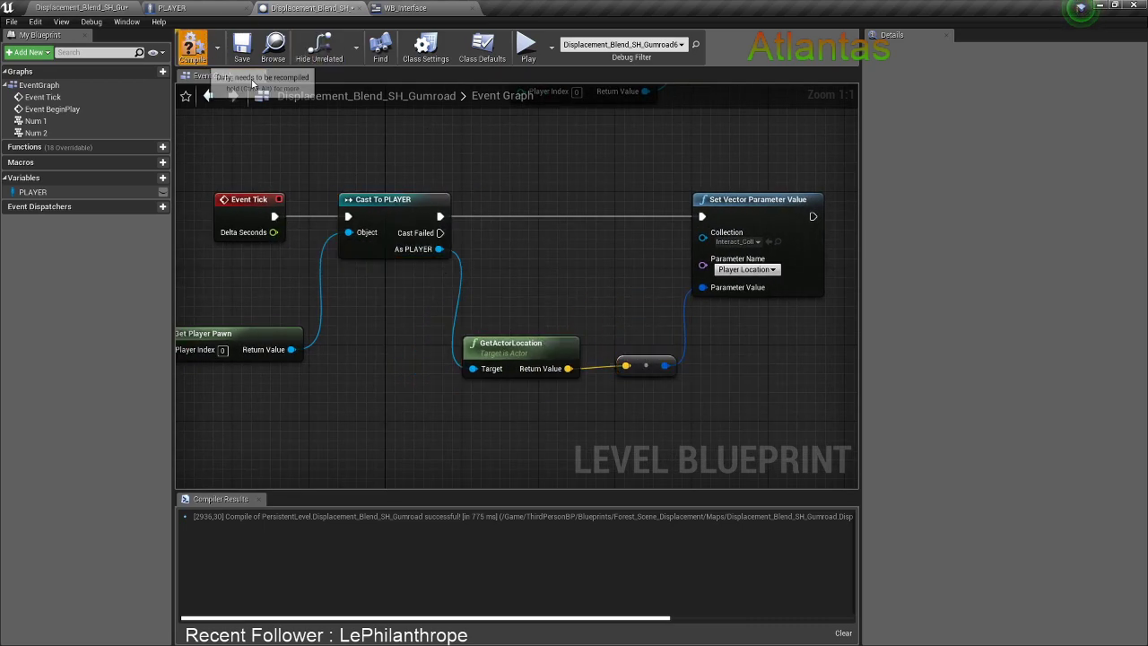
Try removing Get Player Pawn from Cast To PLAYER's Object input, and undo the deletion
{"action": "right_click_drag", "start_coordinate": [465, 174], "coordinate": [585, 178]}
{"action": "left_click", "coordinate": [393, 364]}
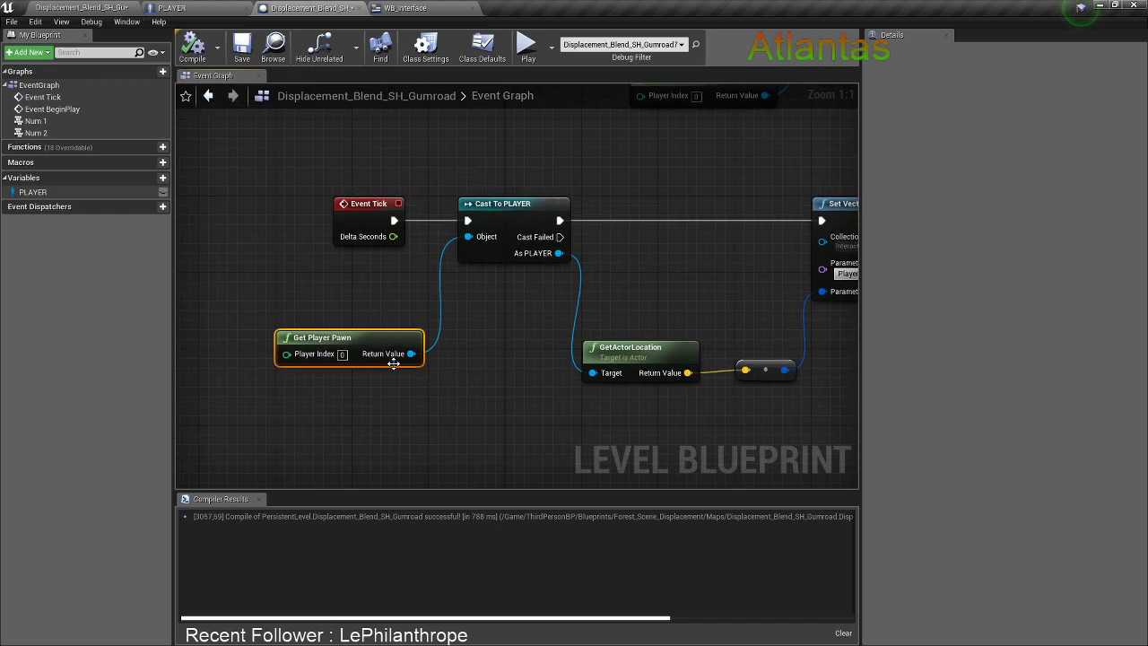
{"action": "key", "text": "Delete"}
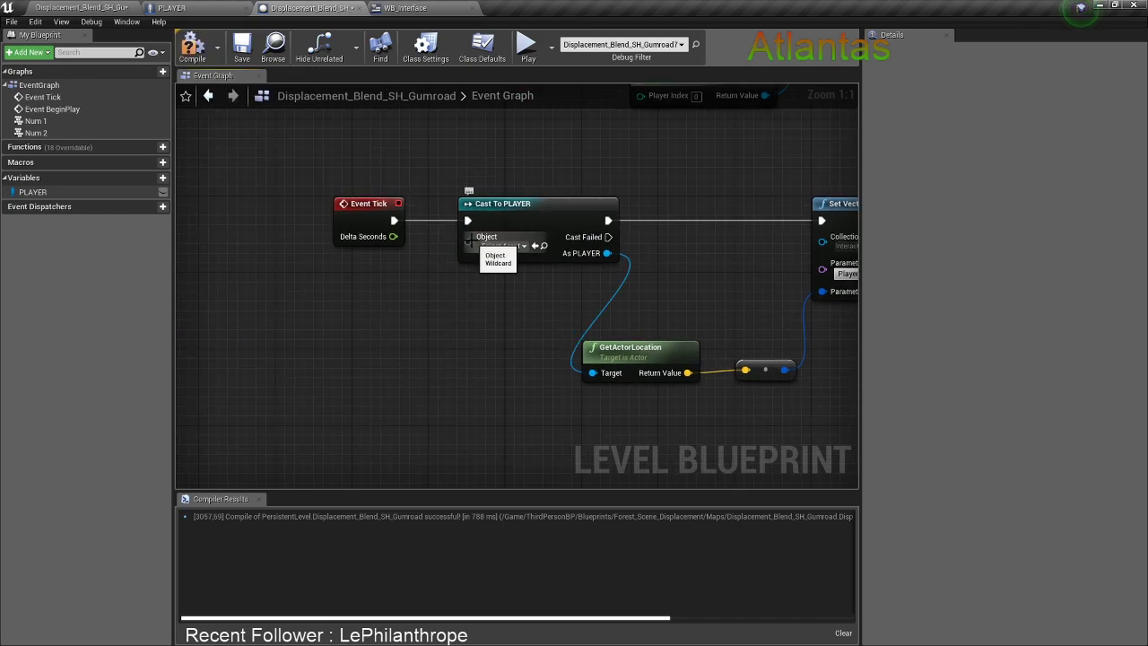
{"action": "left_click_drag", "start_coordinate": [468, 236], "coordinate": [398, 319]}
{"action": "left_click", "coordinate": [389, 314]}
{"action": "key", "text": "ctrl+z"}
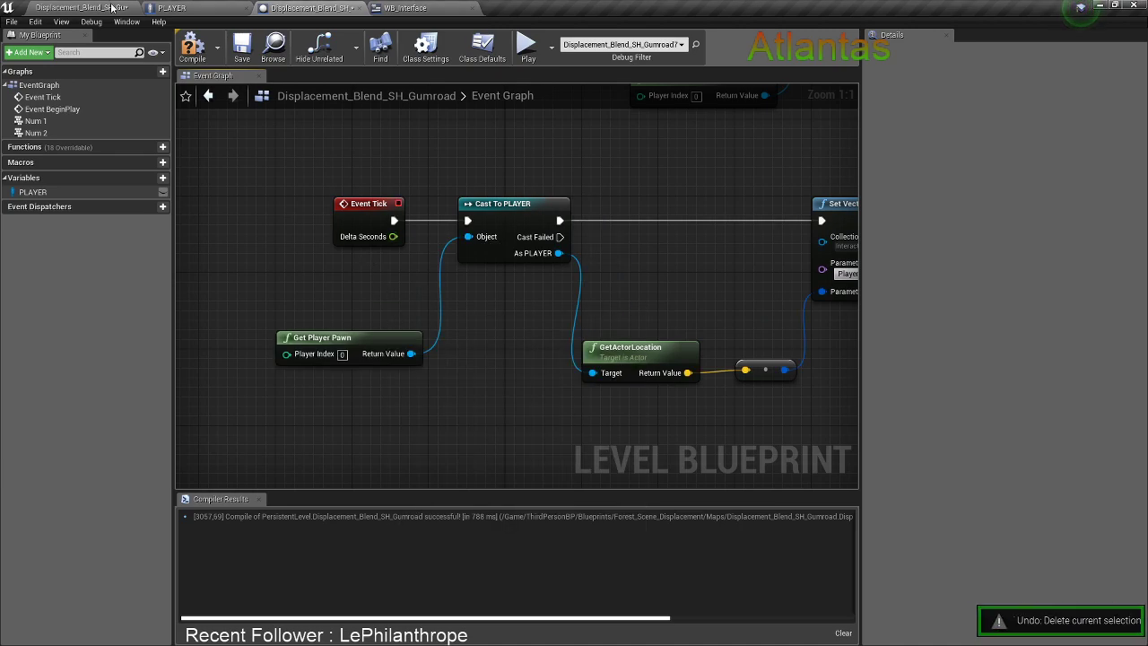
Compile the level blueprint and play-test the level in the editor viewport
{"action": "left_click", "coordinate": [191, 55]}
{"action": "left_click", "coordinate": [79, 6]}
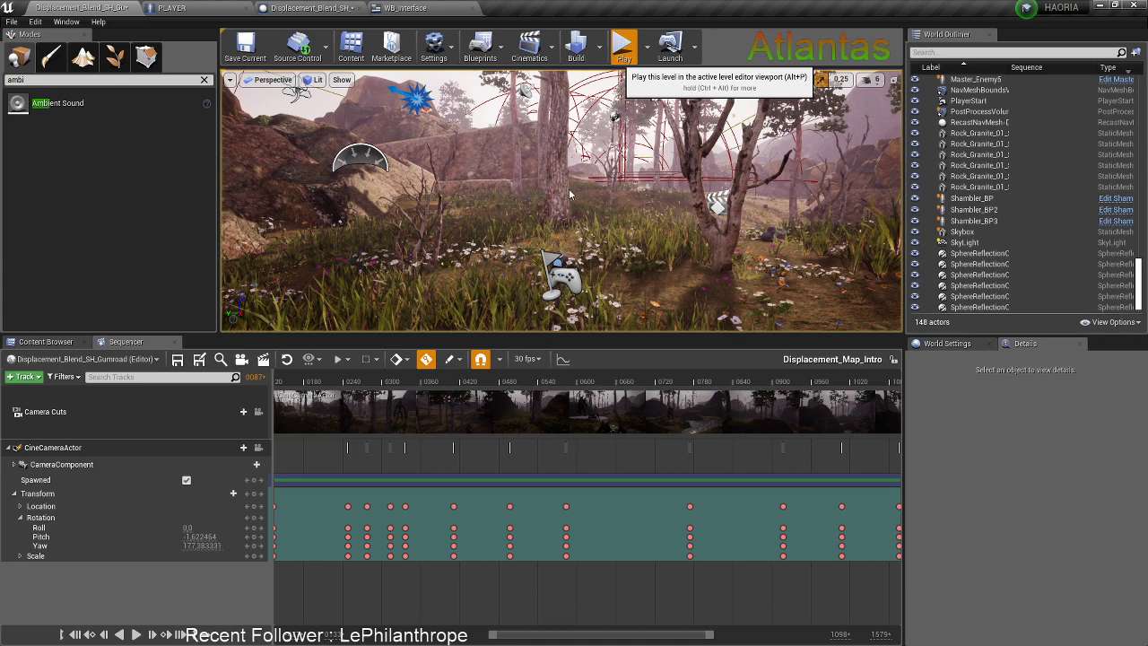
{"action": "key", "text": "alt+p"}
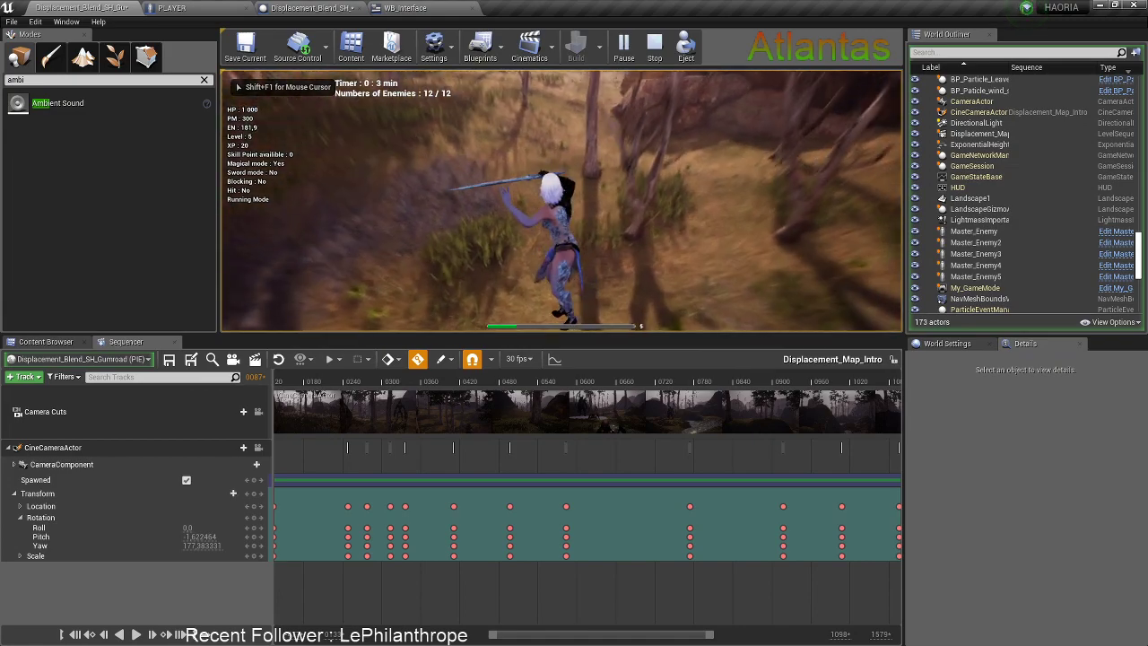
{"action": "key", "text": "Escape"}
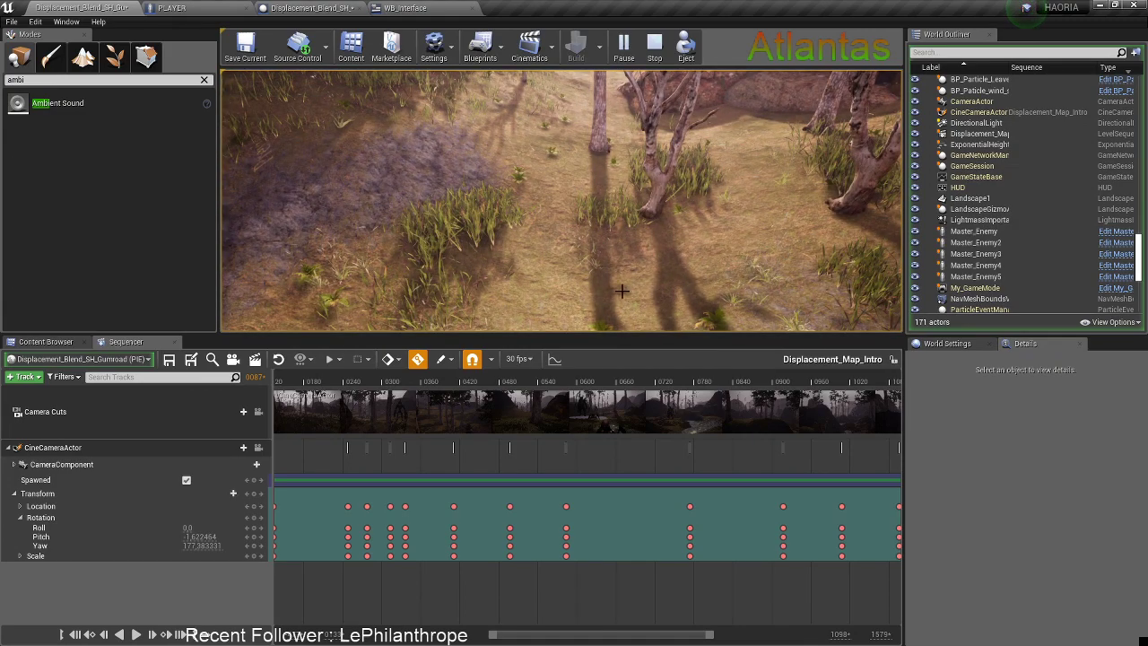
Stop the play session, review the remaining Play In Editor errors and close the Message Log
{"action": "key", "text": "Escape"}
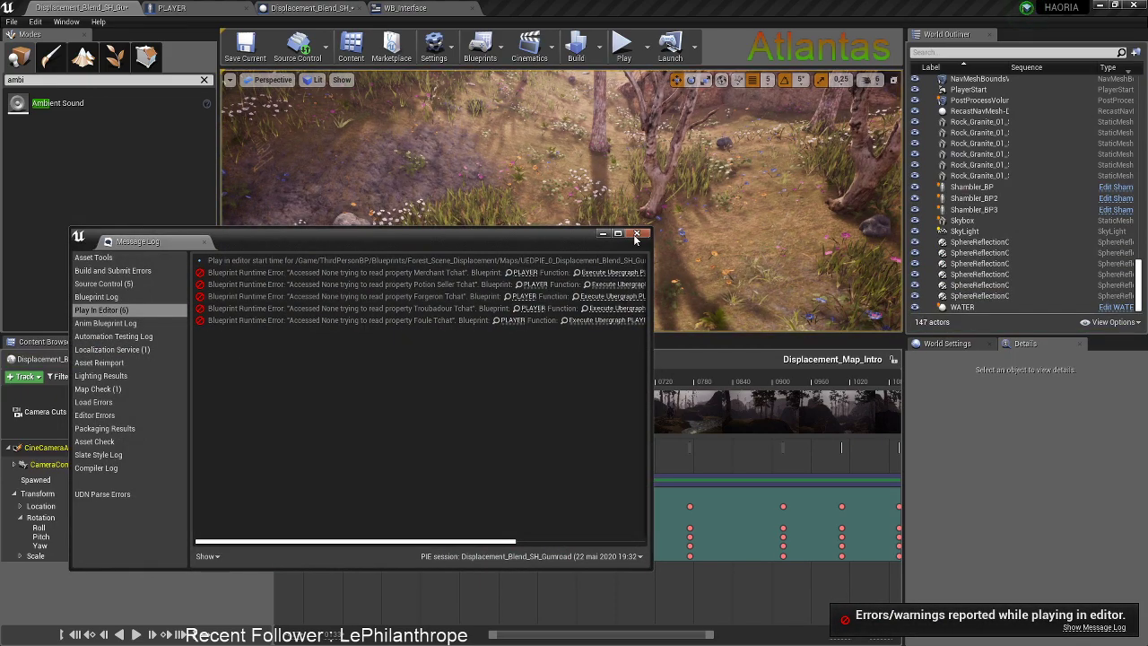
{"action": "left_click_drag", "start_coordinate": [483, 545], "coordinate": [621, 539]}
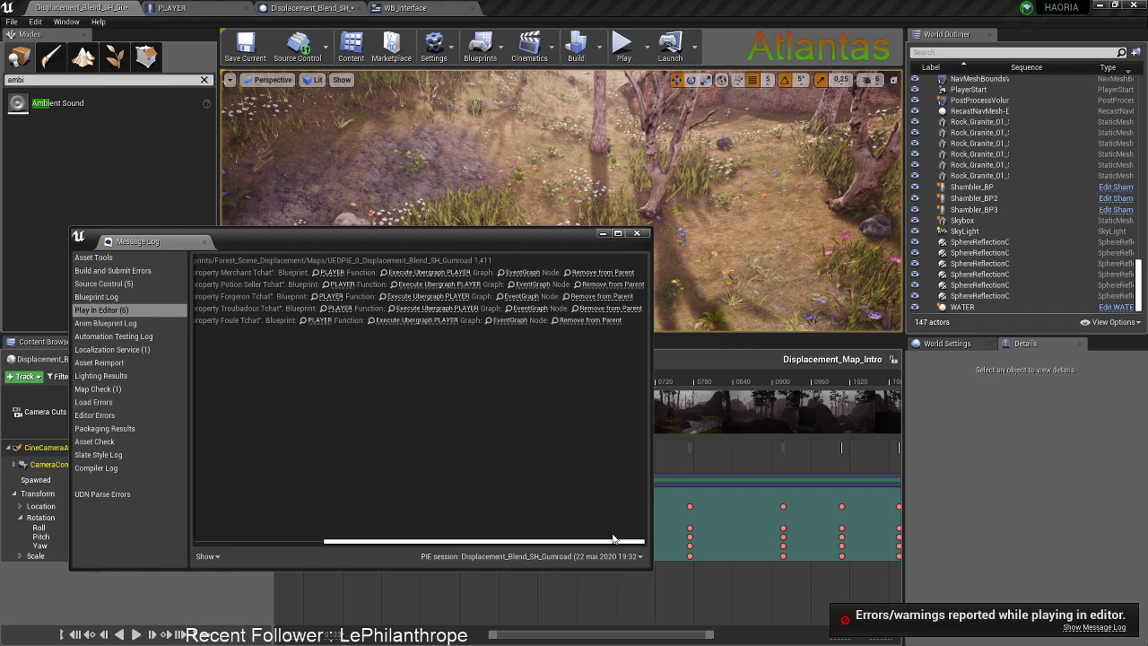
{"action": "left_click", "coordinate": [636, 233]}
{"action": "right_click_drag", "start_coordinate": [574, 225], "coordinate": [534, 172]}
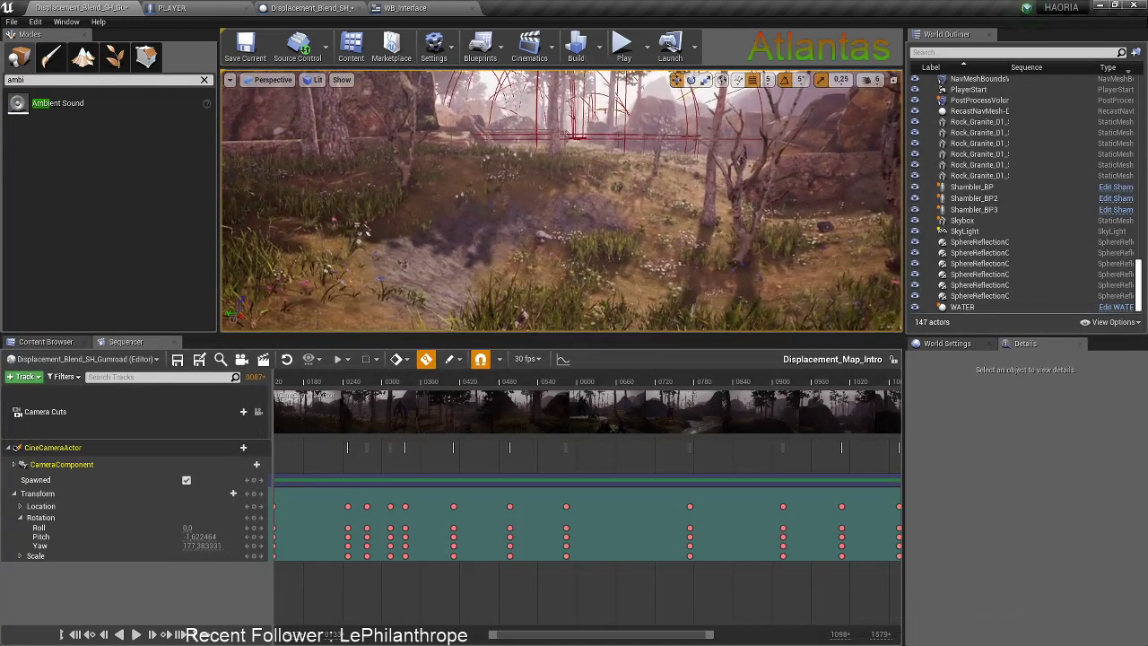
{"action": "left_click", "coordinate": [490, 234]}
{"action": "right_click_drag", "start_coordinate": [491, 234], "coordinate": [490, 234]}
{"action": "key", "text": "s"}
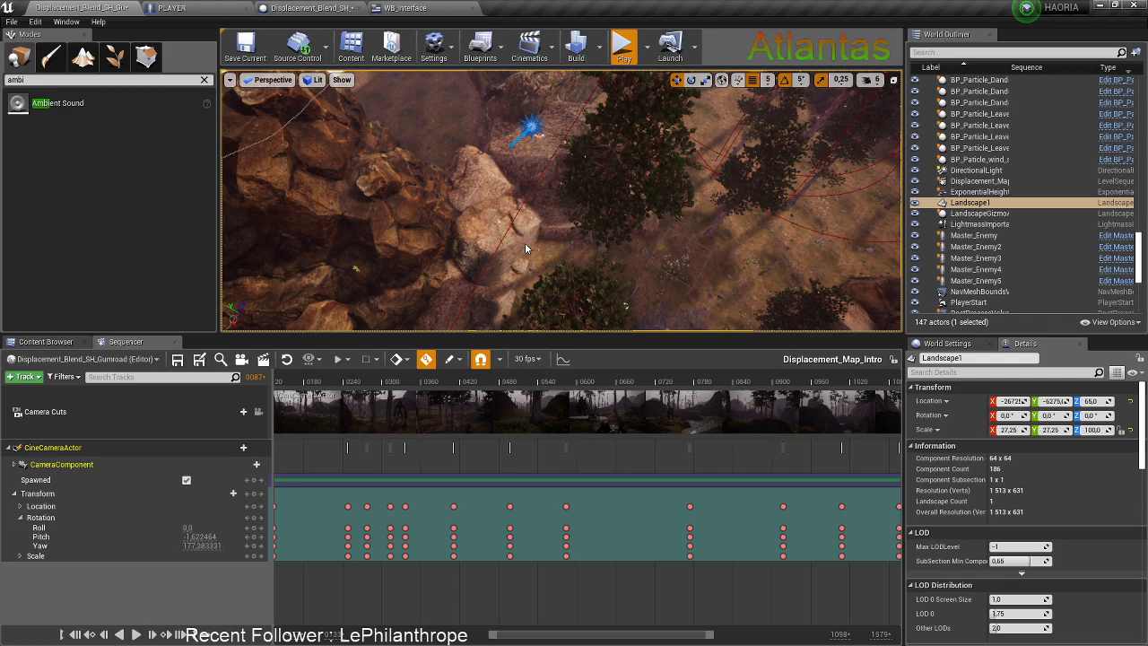
Play-test the level full screen again, moving the character through the forest toward the spiders and beyond
{"action": "key", "text": "F11"}
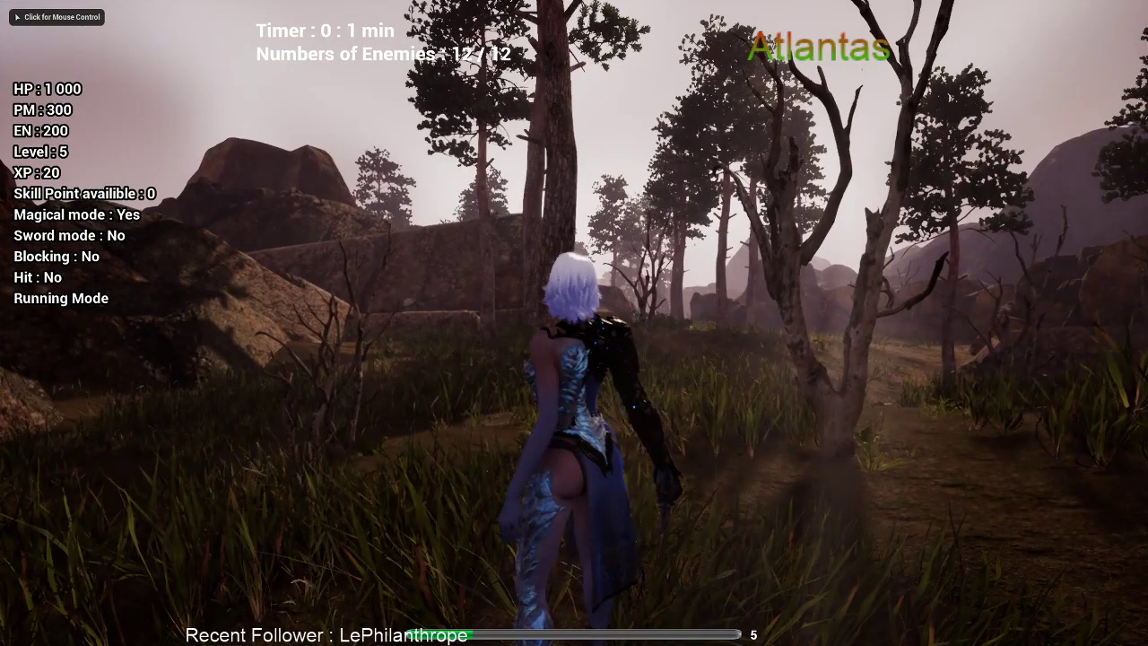
{"action": "left_click", "coordinate": [516, 251]}
{"action": "key", "text": "w"}
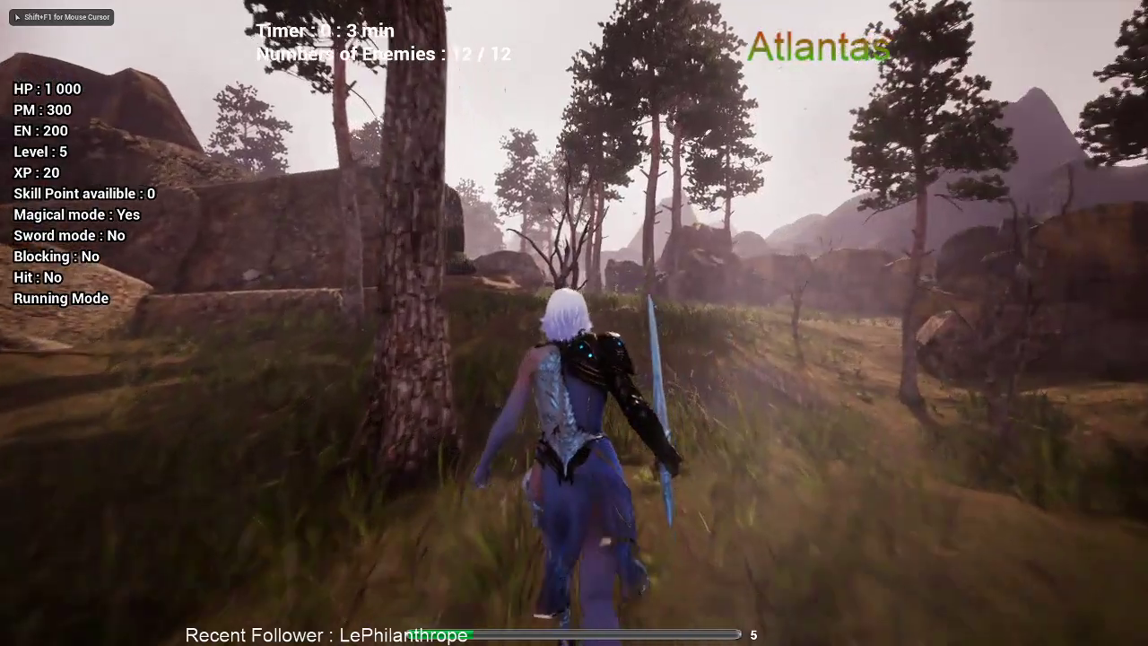
{"action": "key", "text": "w"}
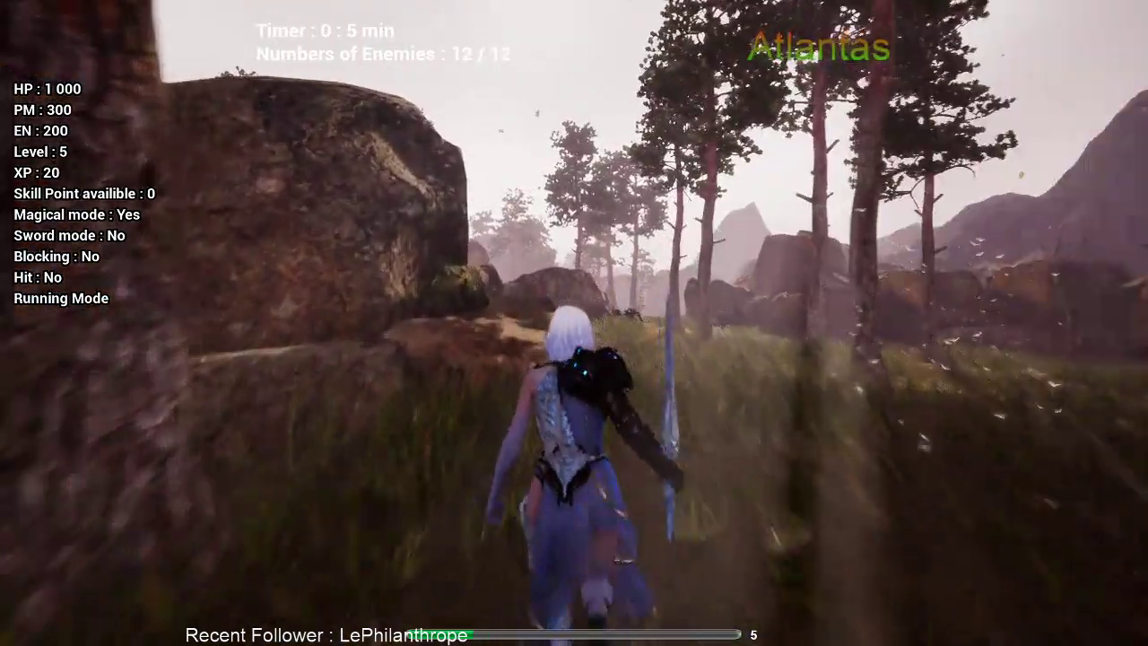
{"action": "key", "text": "space"}
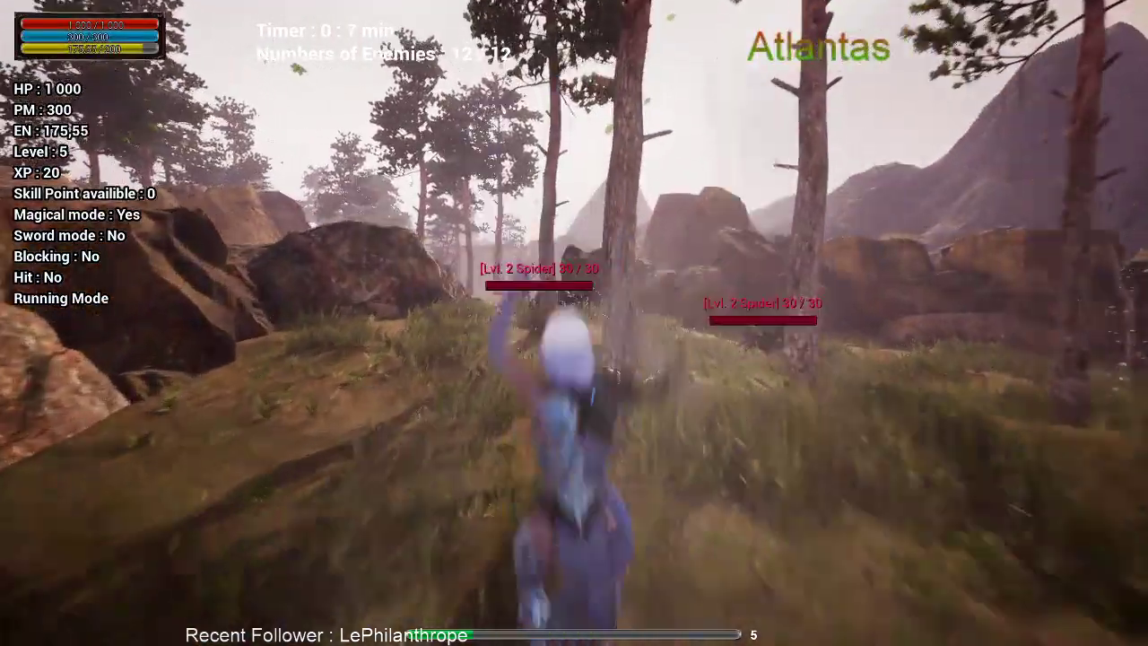
{"action": "key", "text": "space"}
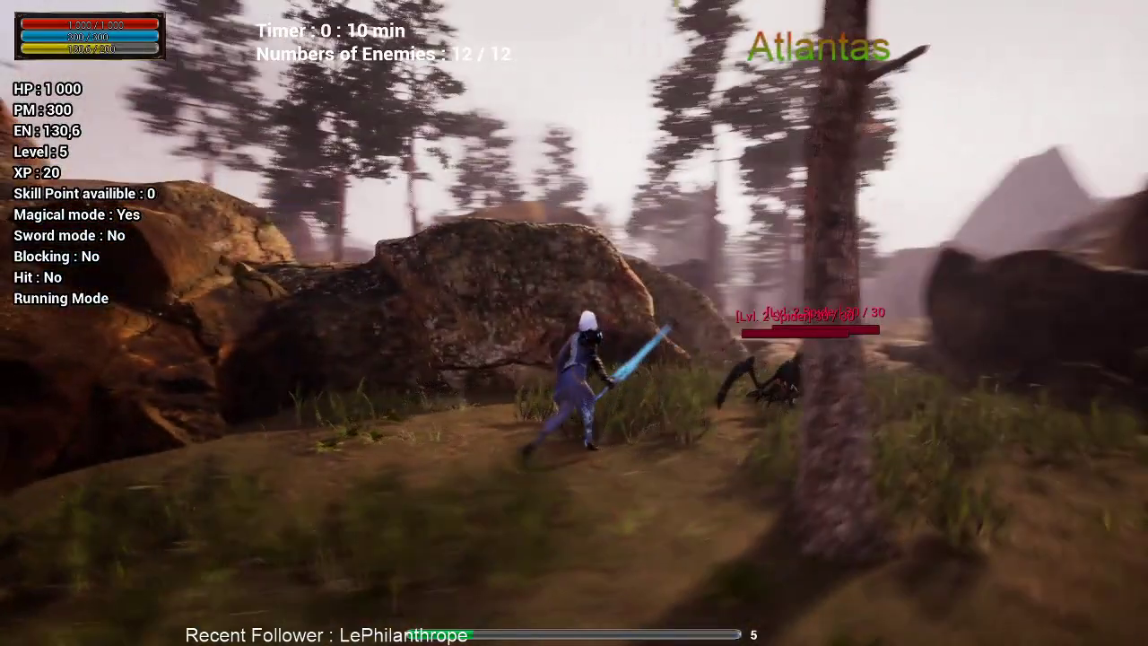
{"action": "key", "text": "space"}
{"action": "key", "text": "w"}
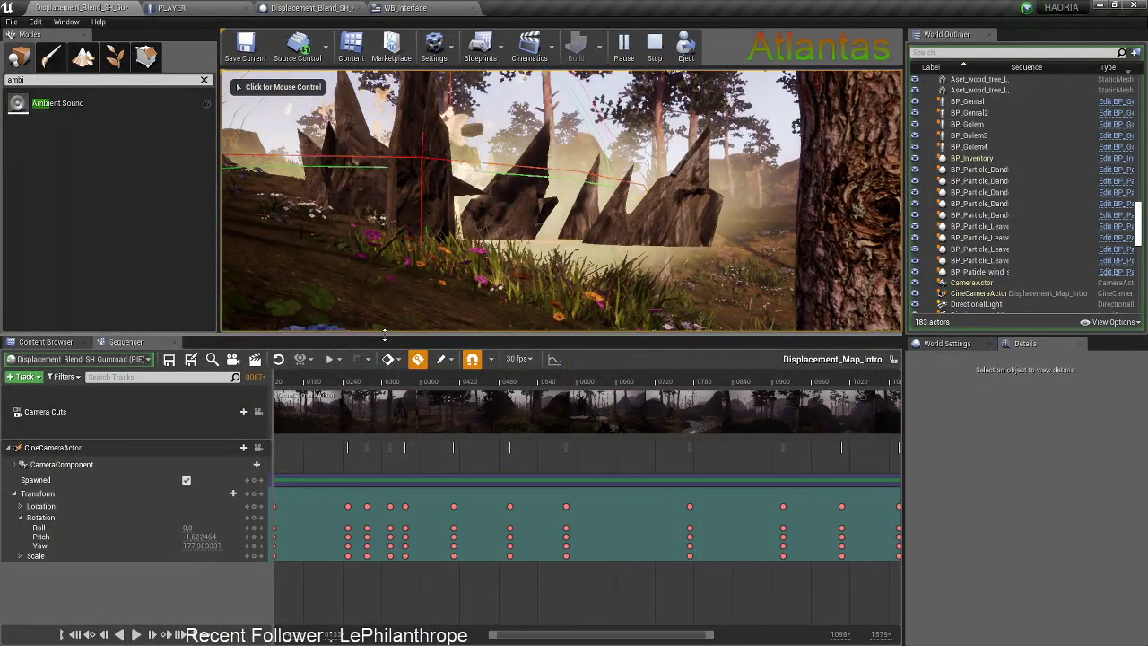
Stop the play session and read the full Play In Editor error lines, including the BP_Golem entries
{"action": "key", "text": "Escape"}
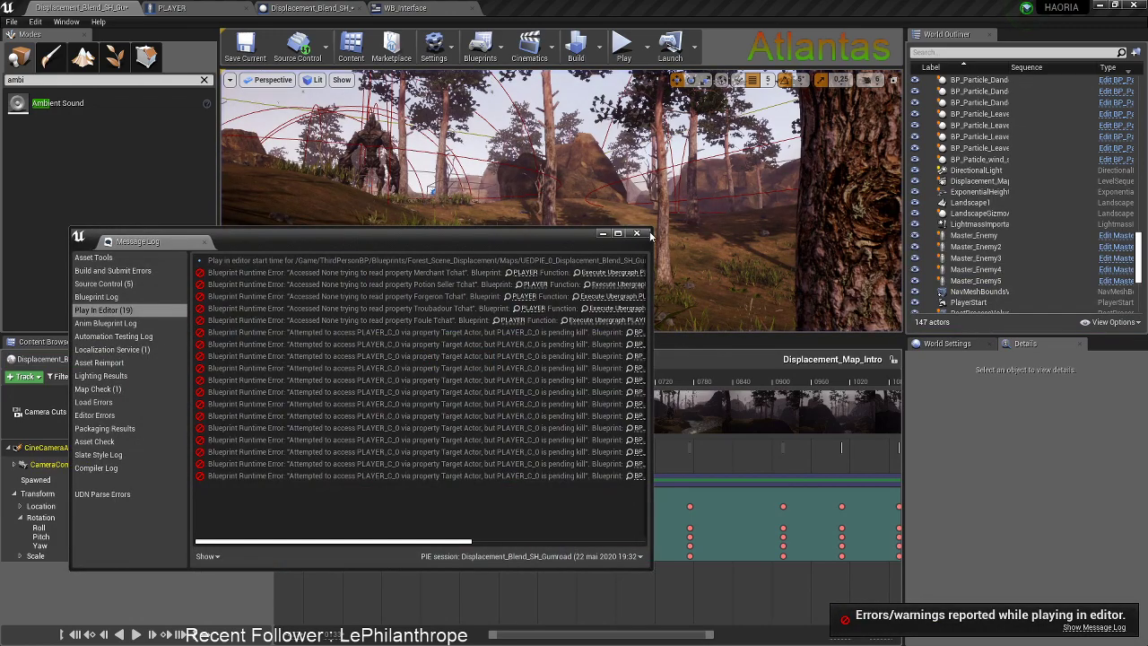
{"action": "left_click_drag", "start_coordinate": [472, 542], "coordinate": [646, 543]}
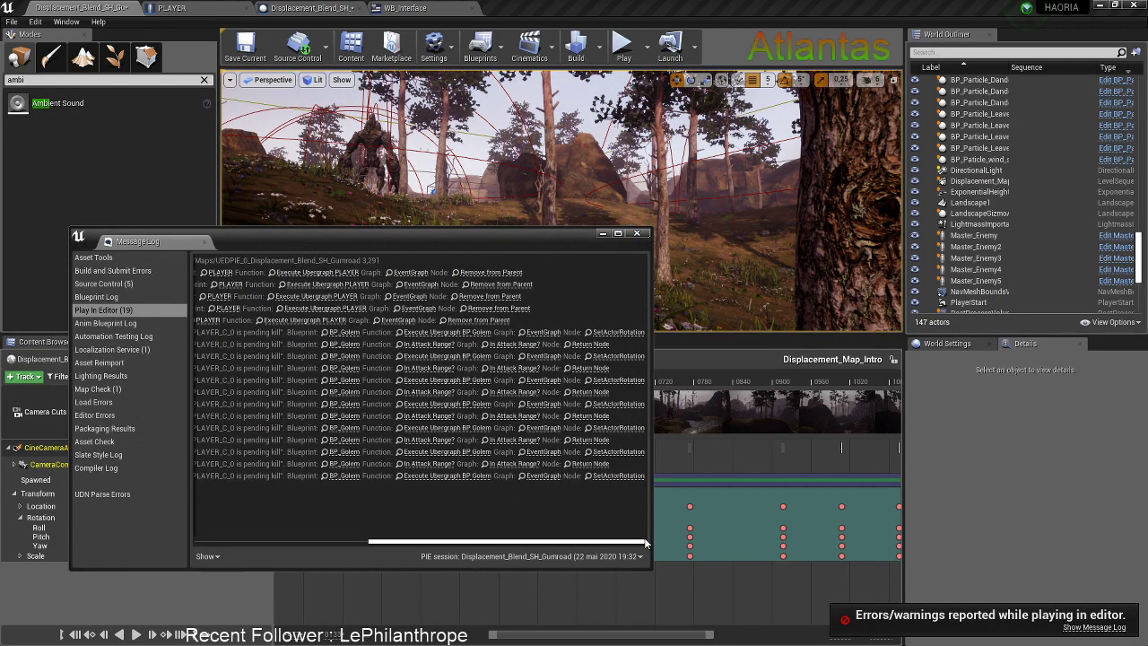
{"action": "mouse_move", "coordinate": [631, 543]}
{"action": "left_mouse_down"}
{"action": "mouse_move", "coordinate": [417, 529]}
{"action": "mouse_move", "coordinate": [638, 539]}
{"action": "left_mouse_up"}
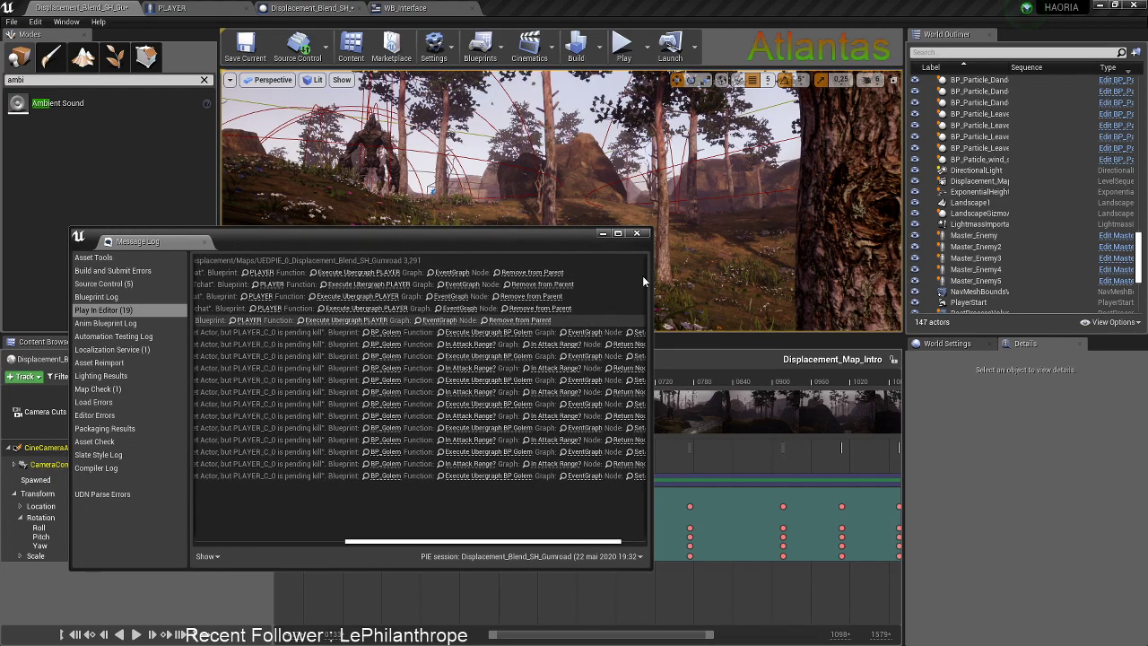
Close the Message Log and clear the "ambi" filter from the placeable actor classes
{"action": "left_click", "coordinate": [636, 233]}
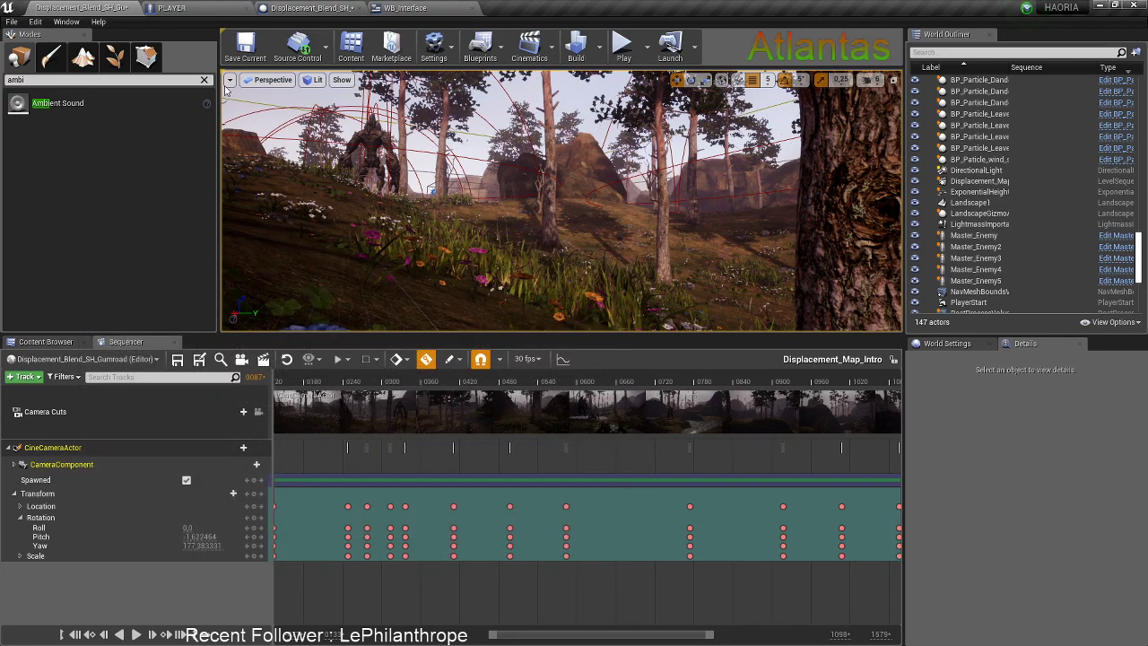
{"action": "left_click", "coordinate": [204, 80]}
{"action": "right_click_drag", "start_coordinate": [281, 153], "coordinate": [271, 184]}
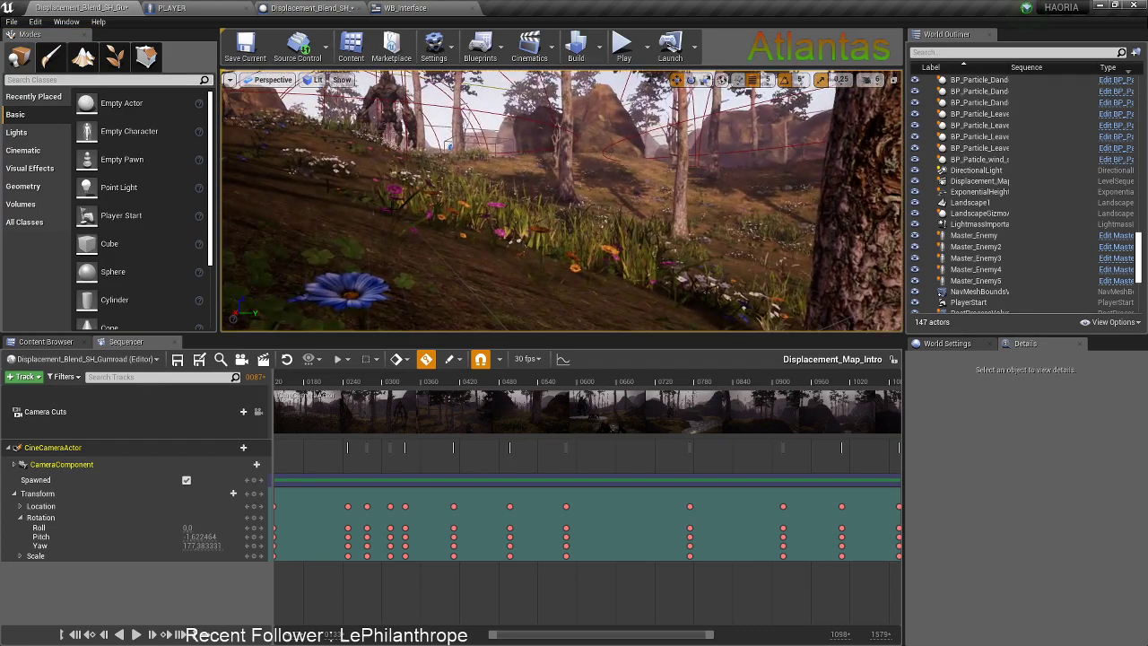
{"action": "left_click", "coordinate": [468, 276]}
{"action": "right_click_drag", "start_coordinate": [468, 276], "coordinate": [358, 260]}
Search the level's actors for "ki", clear the search and inspect the PostProcessVolume among the remaining actors
{"action": "left_click", "coordinate": [1037, 52]}
{"action": "type", "text": "ki"}
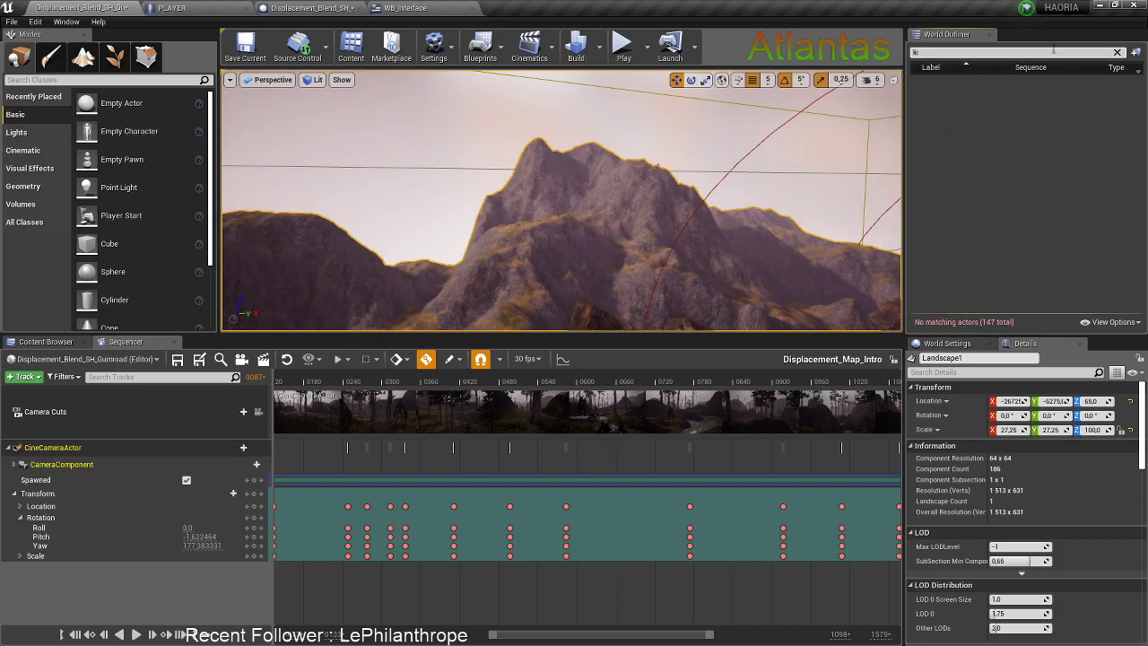
{"action": "left_click", "coordinate": [1117, 53]}
{"action": "scroll", "coordinate": [978, 157], "scroll_direction": "down", "scroll_amount": 5}
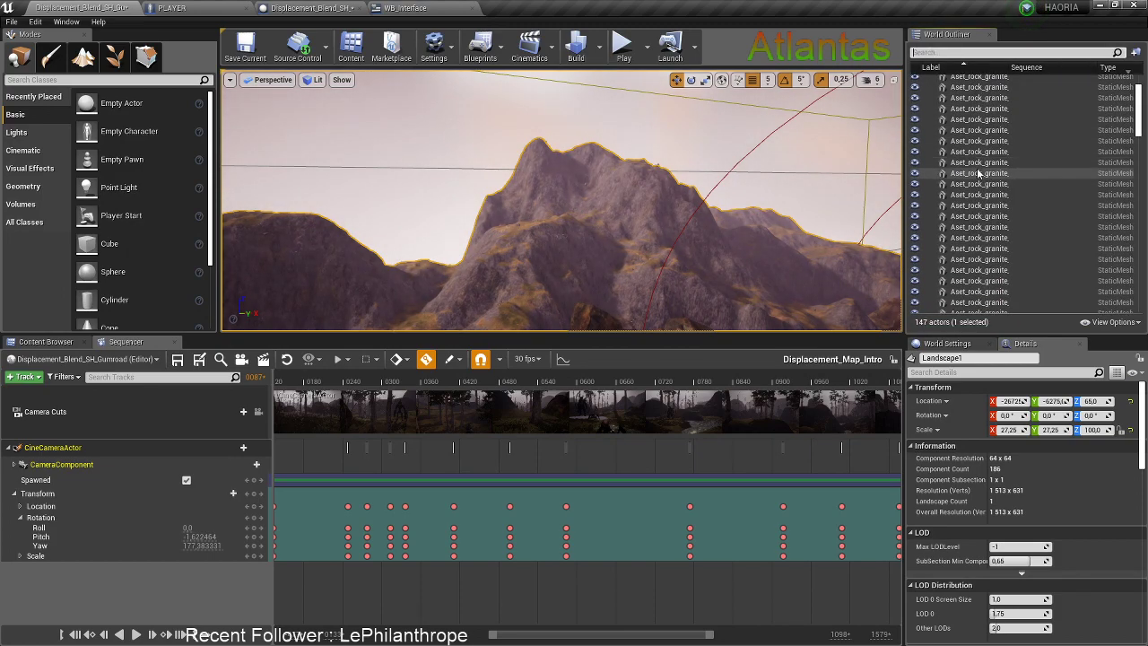
{"action": "scroll", "coordinate": [979, 173], "scroll_direction": "down", "scroll_amount": 3}
{"action": "left_click_drag", "start_coordinate": [1139, 135], "coordinate": [1139, 268]}
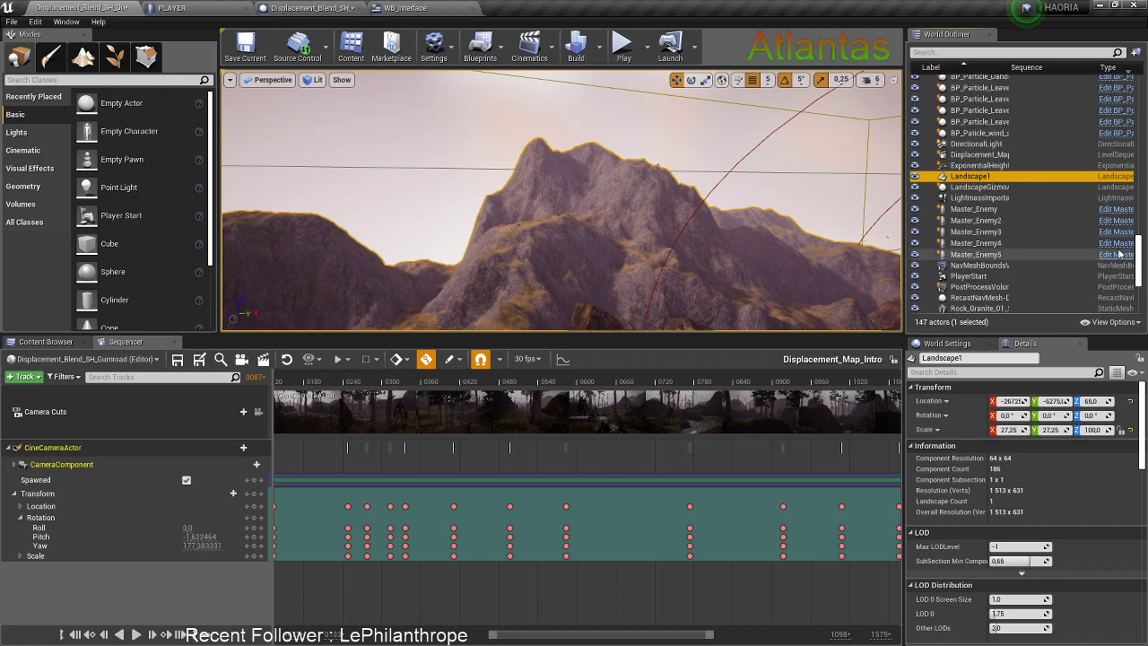
{"action": "left_click", "coordinate": [986, 287]}
{"action": "scroll", "coordinate": [991, 288], "scroll_direction": "down", "scroll_amount": 2}
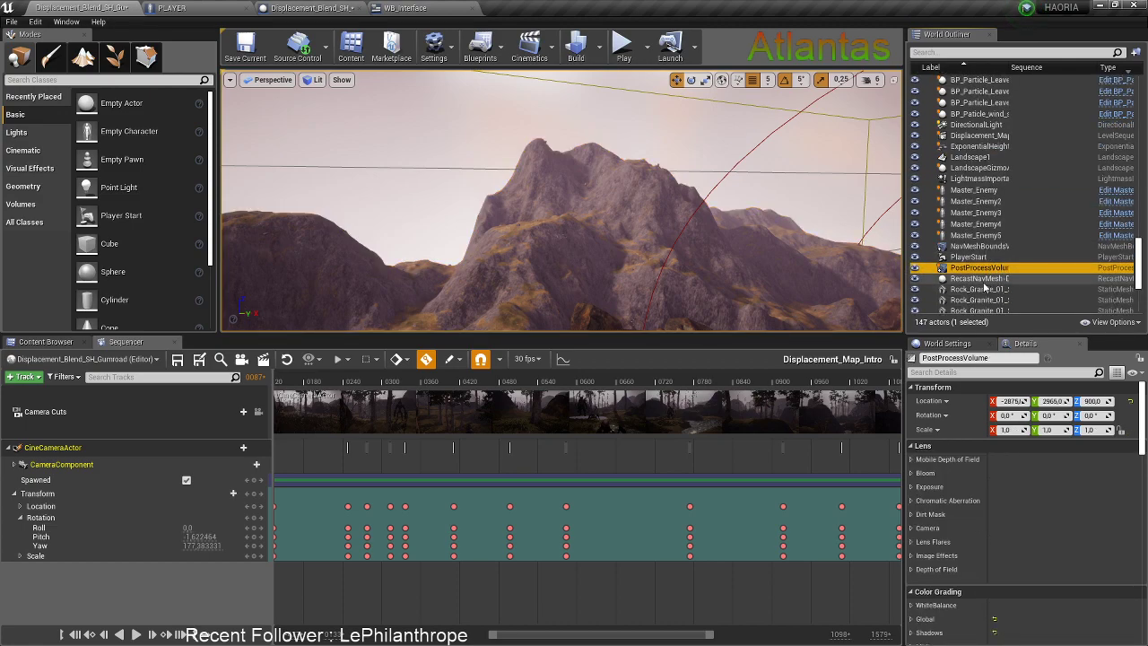
Widen the World Outliner to show full actor names, then select, frame and delete the RecastNavMesh-Default actor
{"action": "left_click", "coordinate": [979, 279]}
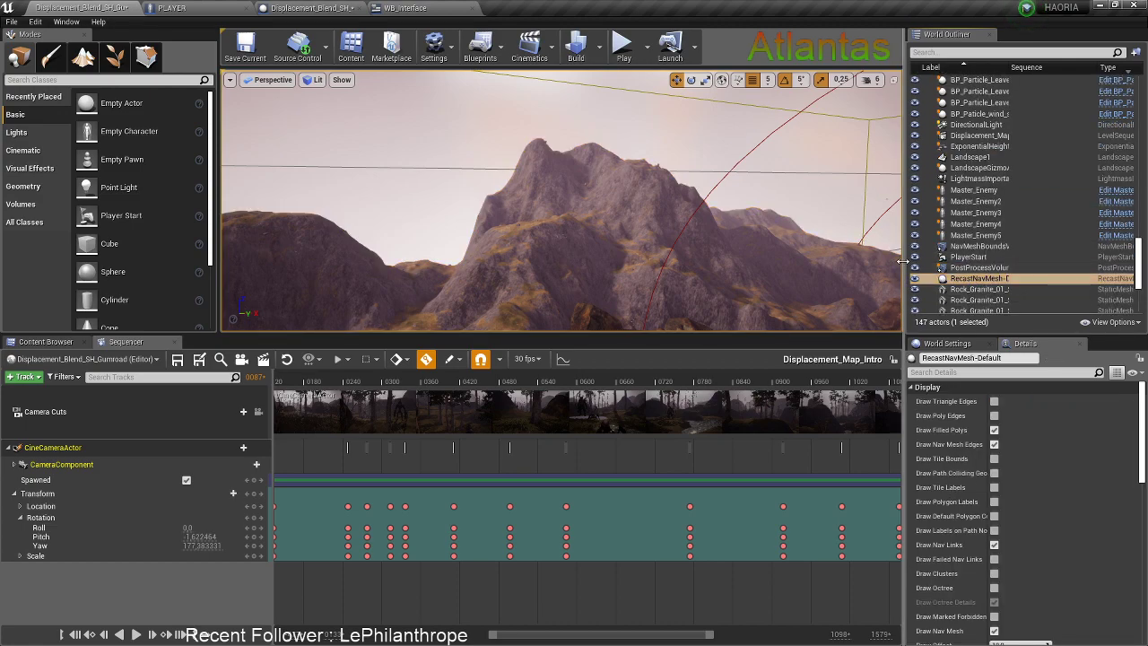
{"action": "left_click_drag", "start_coordinate": [901, 260], "coordinate": [833, 260]}
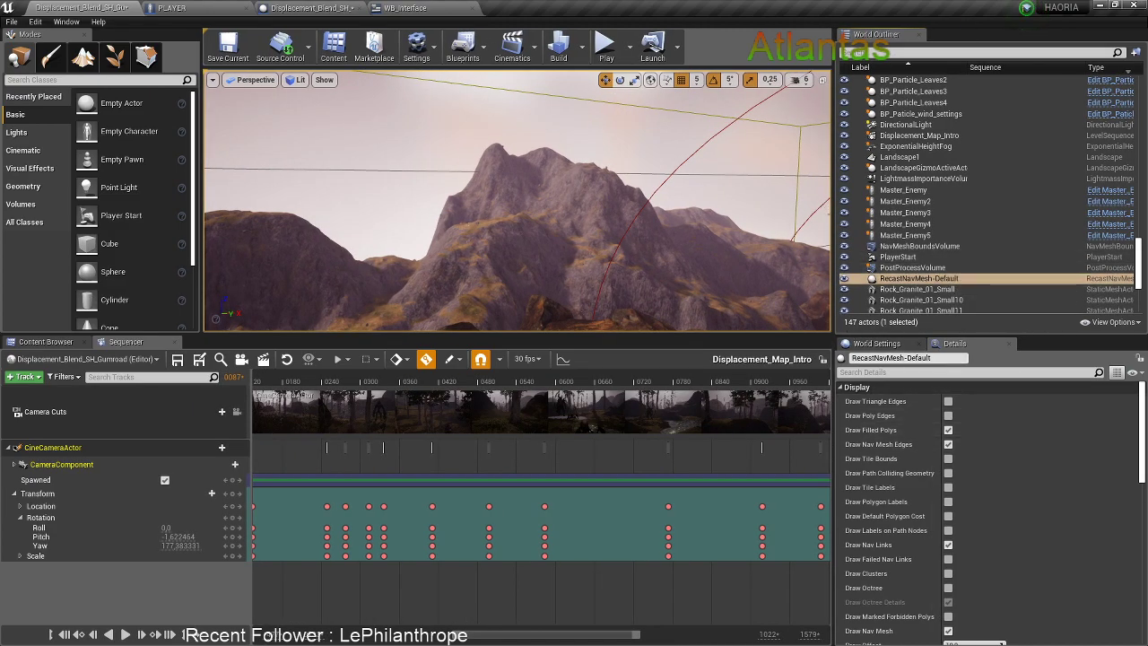
{"action": "double_click", "coordinate": [918, 278]}
{"action": "mouse_move", "coordinate": [719, 240]}
{"action": "right_mouse_down"}
{"action": "mouse_move", "coordinate": [719, 184]}
{"action": "mouse_move", "coordinate": [719, 240]}
{"action": "right_mouse_up"}
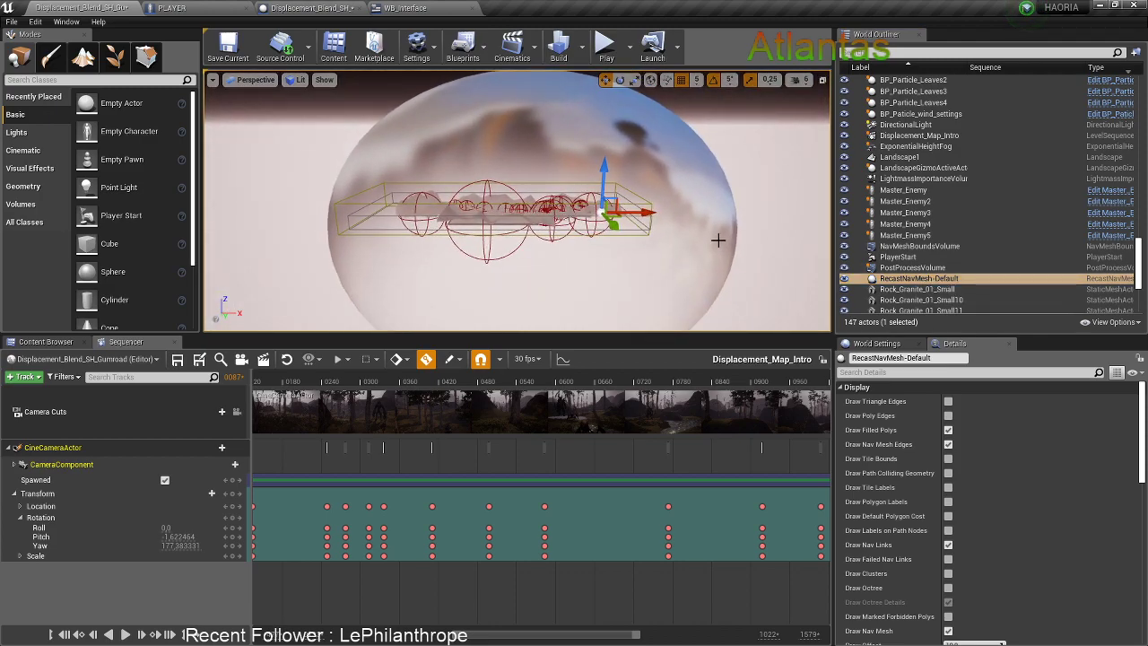
{"action": "left_click", "coordinate": [717, 239]}
{"action": "scroll", "coordinate": [1144, 258], "scroll_direction": "down", "scroll_amount": 3}
{"action": "scroll", "coordinate": [1144, 259], "scroll_direction": "down", "scroll_amount": 3}
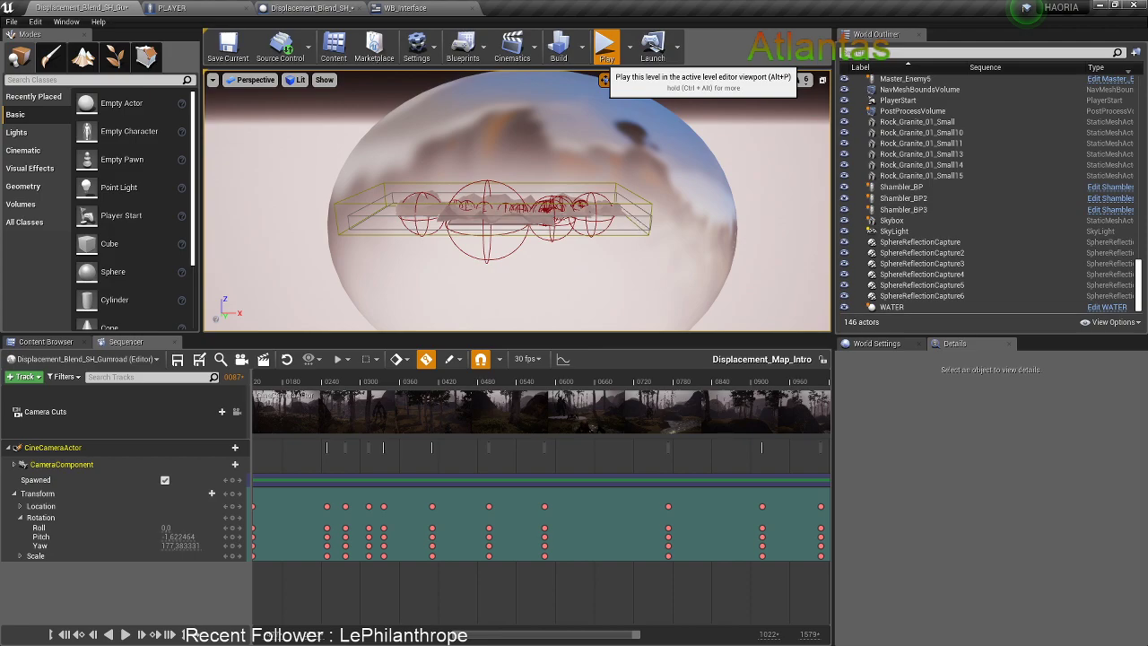
Play-test the level in the viewport without the RecastNavMesh-Default actor and stop the session
{"action": "key", "text": "alt+p"}
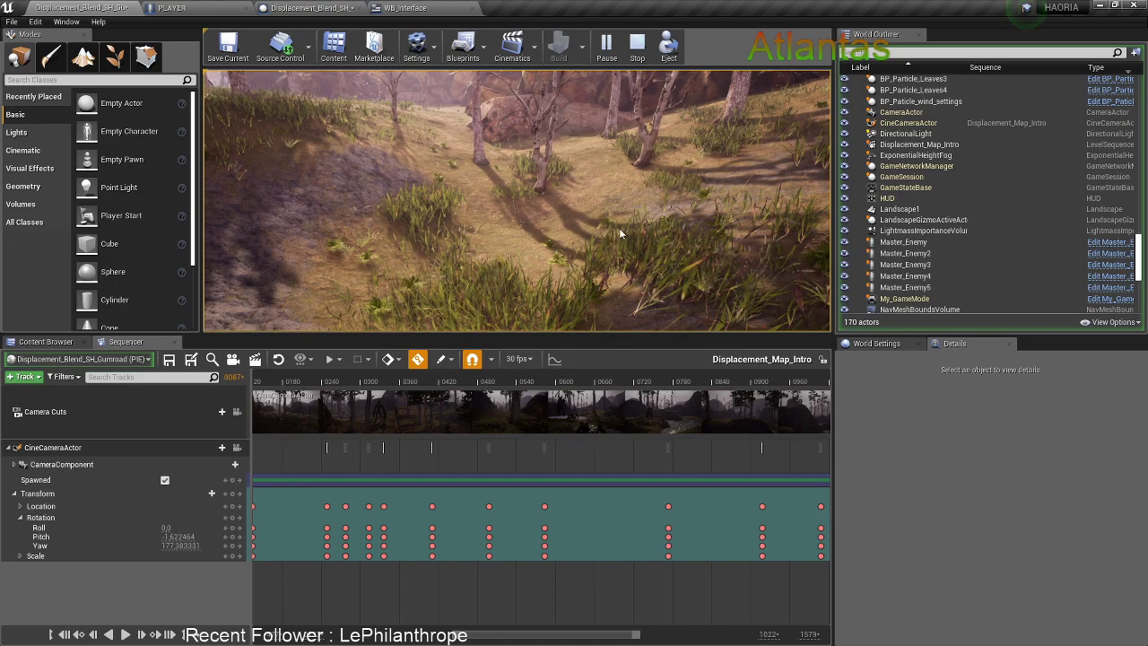
{"action": "key", "text": "Escape"}
Increase the vertical scale of the large bounds volume that encloses the level
{"action": "mouse_move", "coordinate": [640, 229]}
{"action": "right_mouse_down"}
{"action": "mouse_move", "coordinate": [601, 184]}
{"action": "mouse_move", "coordinate": [661, 201]}
{"action": "mouse_move", "coordinate": [652, 232]}
{"action": "mouse_move", "coordinate": [625, 224]}
{"action": "right_mouse_up"}
{"action": "left_click", "coordinate": [672, 182]}
{"action": "key", "text": "r"}
{"action": "right_click_drag", "start_coordinate": [625, 180], "coordinate": [619, 178]}
{"action": "left_click_drag", "start_coordinate": [603, 176], "coordinate": [604, 117]}
Frame the LightmassImportanceVolume and reduce its vertical scale slightly, then play the level again
{"action": "right_click_drag", "start_coordinate": [474, 216], "coordinate": [474, 216]}
{"action": "left_click", "coordinate": [477, 203]}
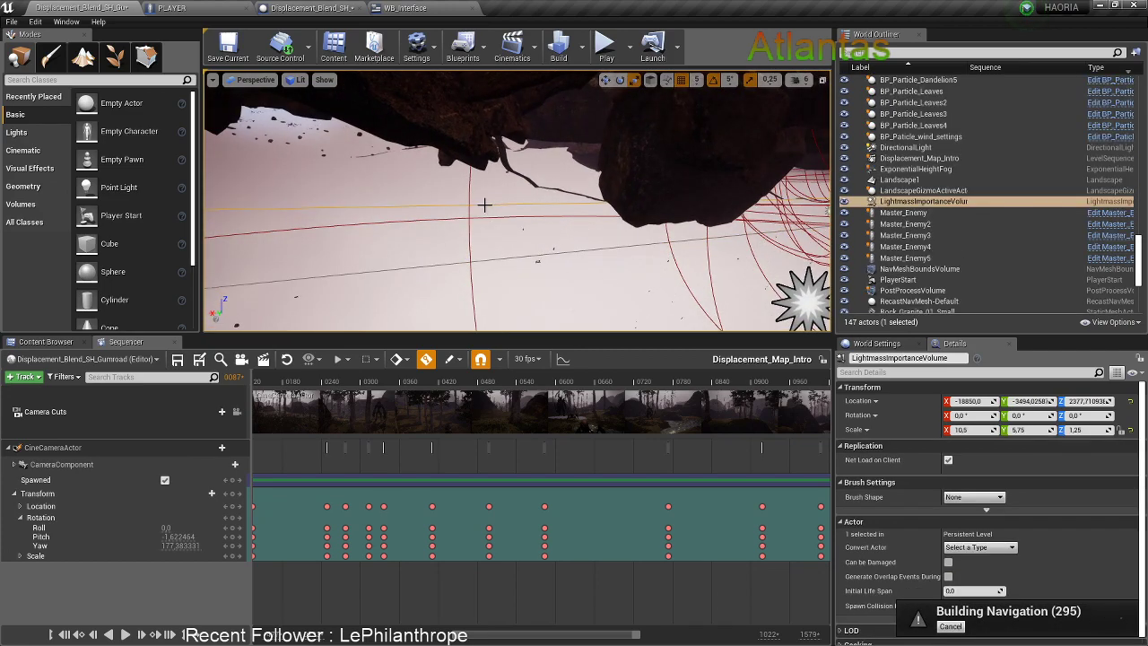
{"action": "key", "text": "f"}
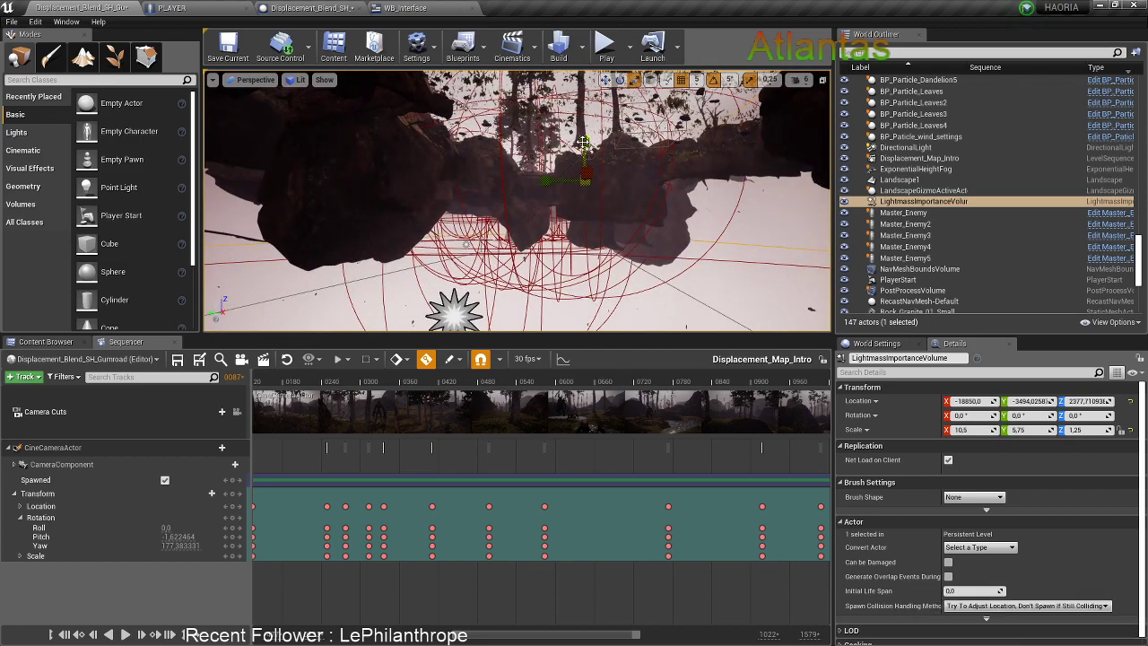
{"action": "left_click_drag", "start_coordinate": [585, 144], "coordinate": [585, 159]}
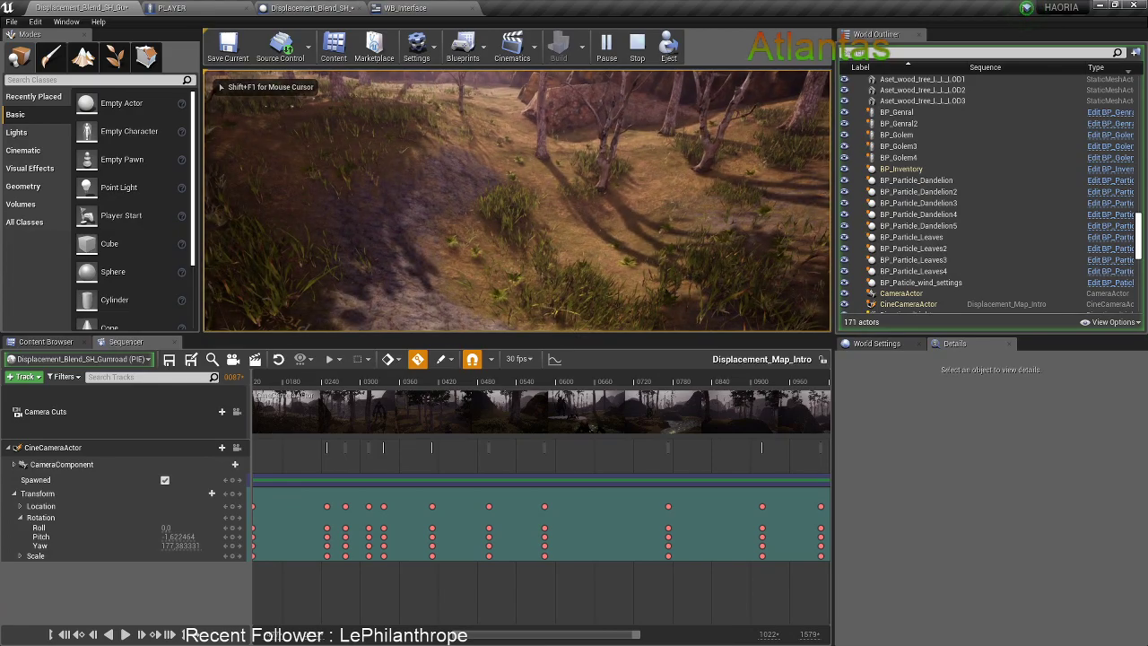
Stop the play session and examine the PLAYER event graph around Event BeginPlay and the Event Any Damage section
{"action": "key", "text": "Escape"}
{"action": "left_click", "coordinate": [639, 234]}
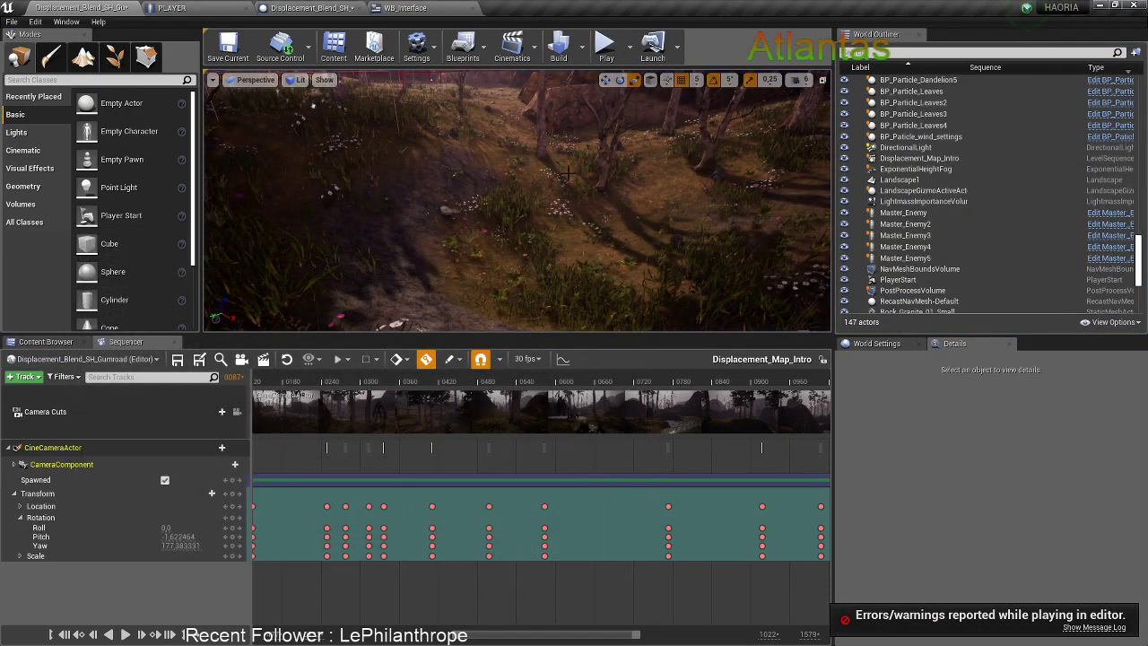
{"action": "left_click", "coordinate": [171, 7]}
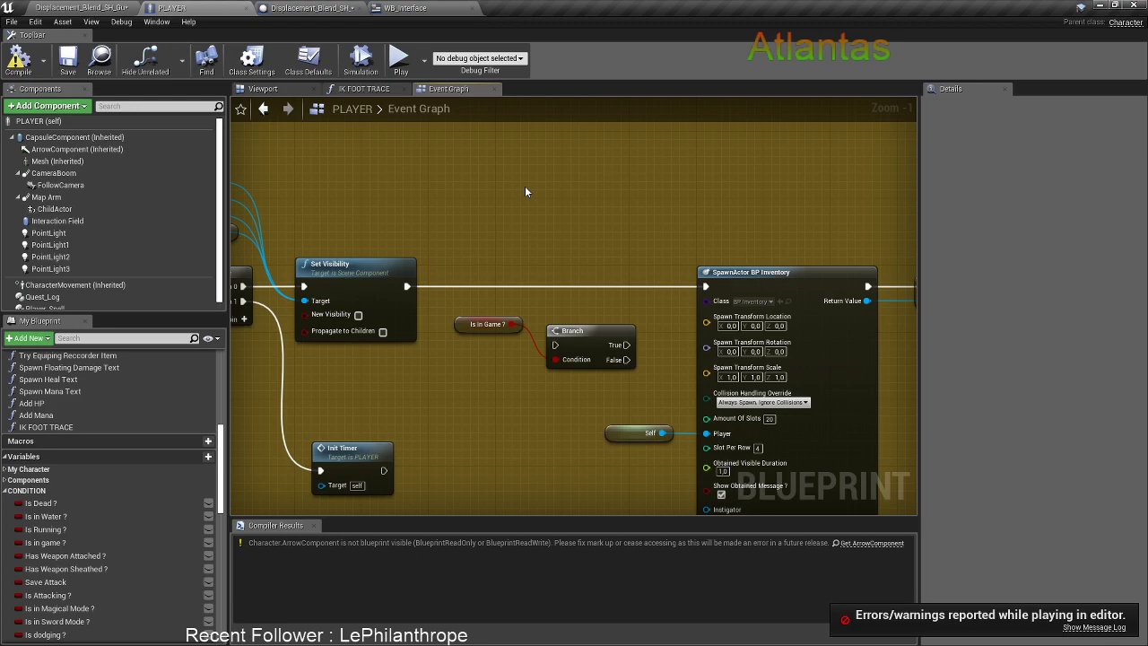
{"action": "scroll", "coordinate": [532, 238], "scroll_direction": "down", "scroll_amount": 1}
{"action": "right_click_drag", "start_coordinate": [532, 238], "coordinate": [758, 244]}
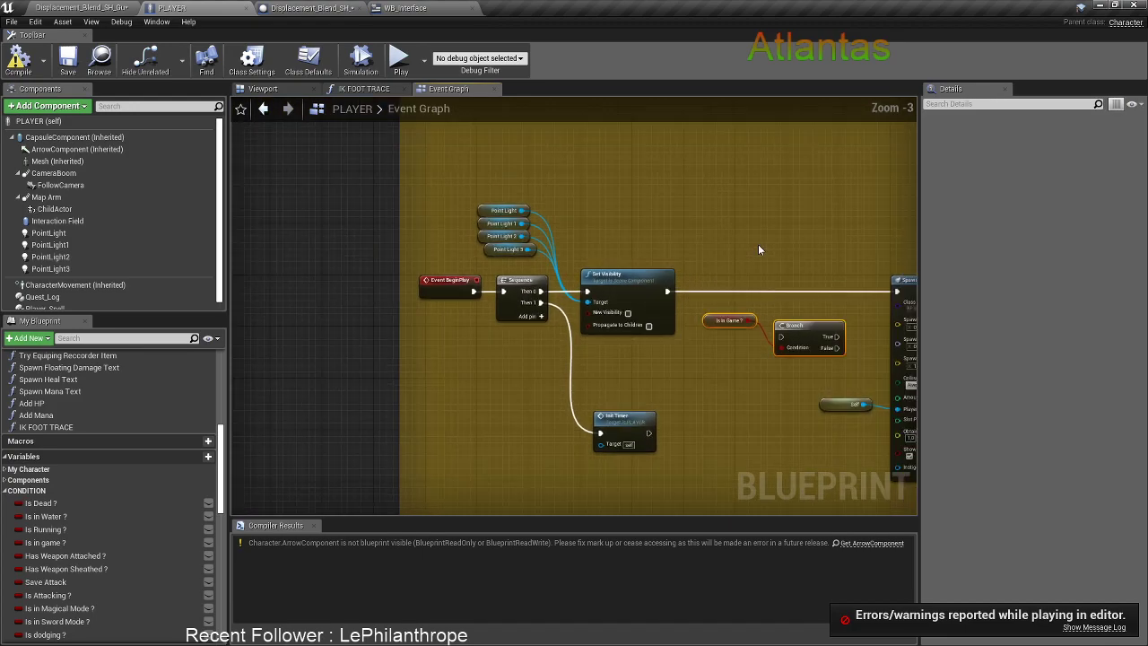
{"action": "scroll", "coordinate": [746, 240], "scroll_direction": "down", "scroll_amount": 7}
{"action": "right_click_drag", "start_coordinate": [640, 236], "coordinate": [488, 313]}
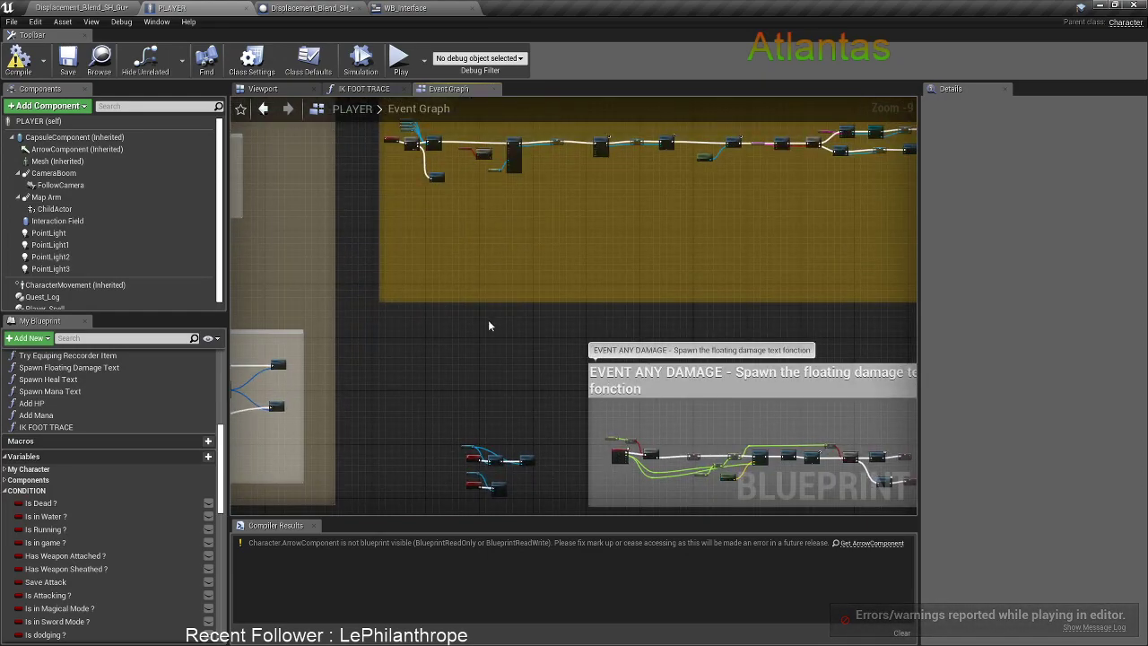
{"action": "right_click", "coordinate": [488, 336]}
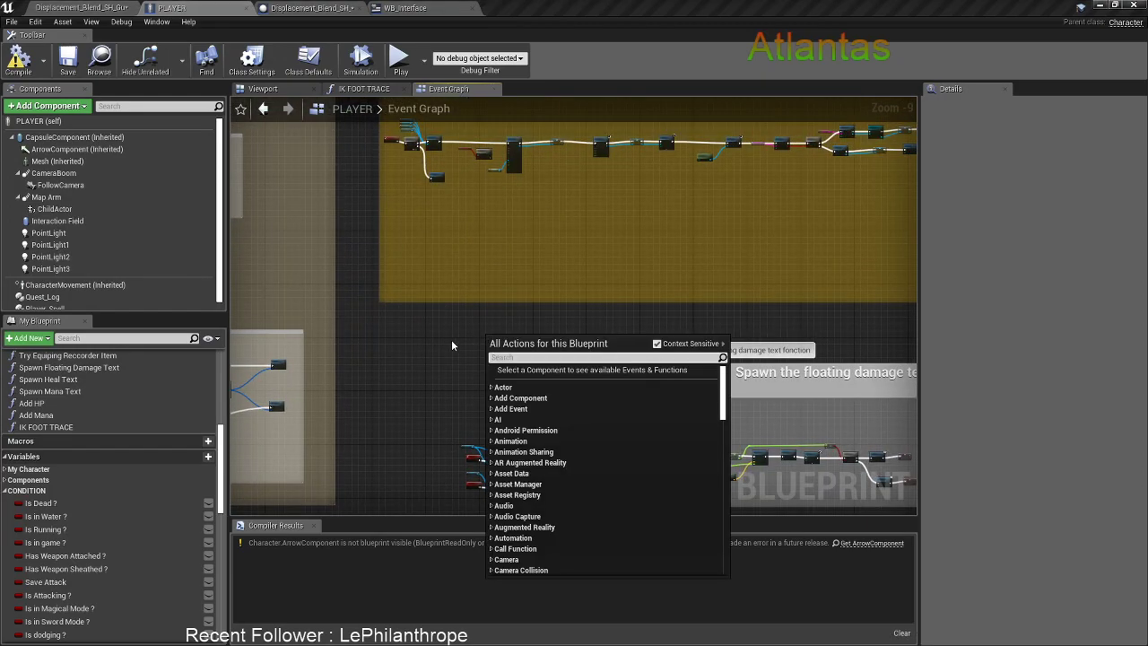
{"action": "left_click", "coordinate": [452, 346]}
Examine the Event BeginPlay and Event Tick chains in the level blueprint and return to the level editor
{"action": "left_click", "coordinate": [63, 6]}
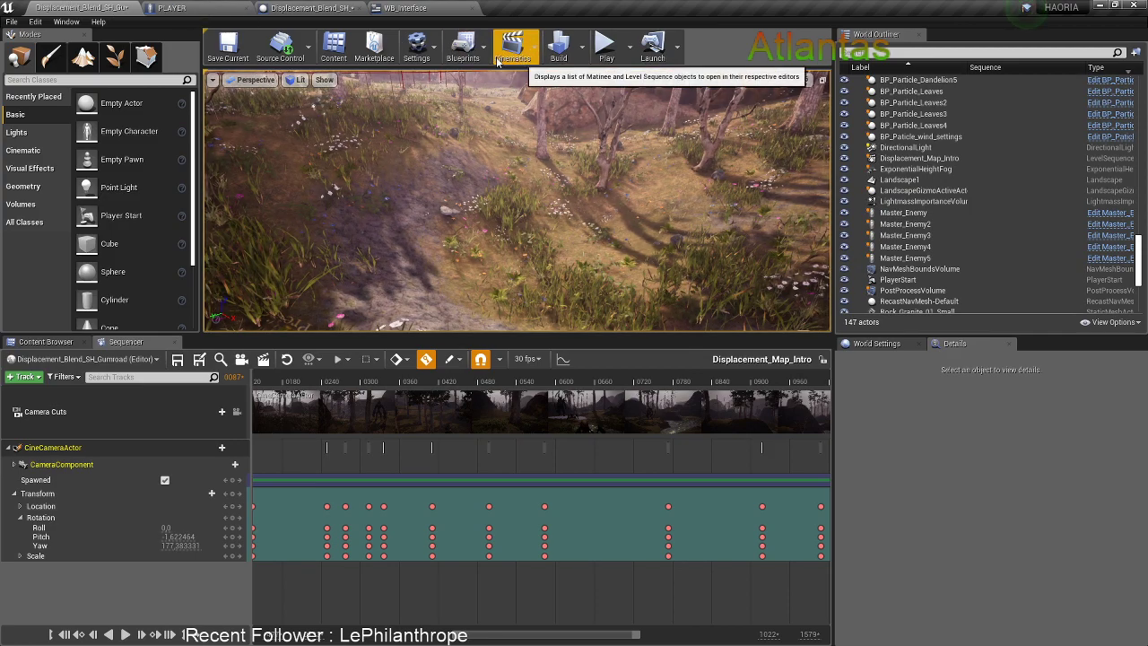
{"action": "left_click", "coordinate": [294, 7]}
{"action": "scroll", "coordinate": [302, 236], "scroll_direction": "down", "scroll_amount": 12}
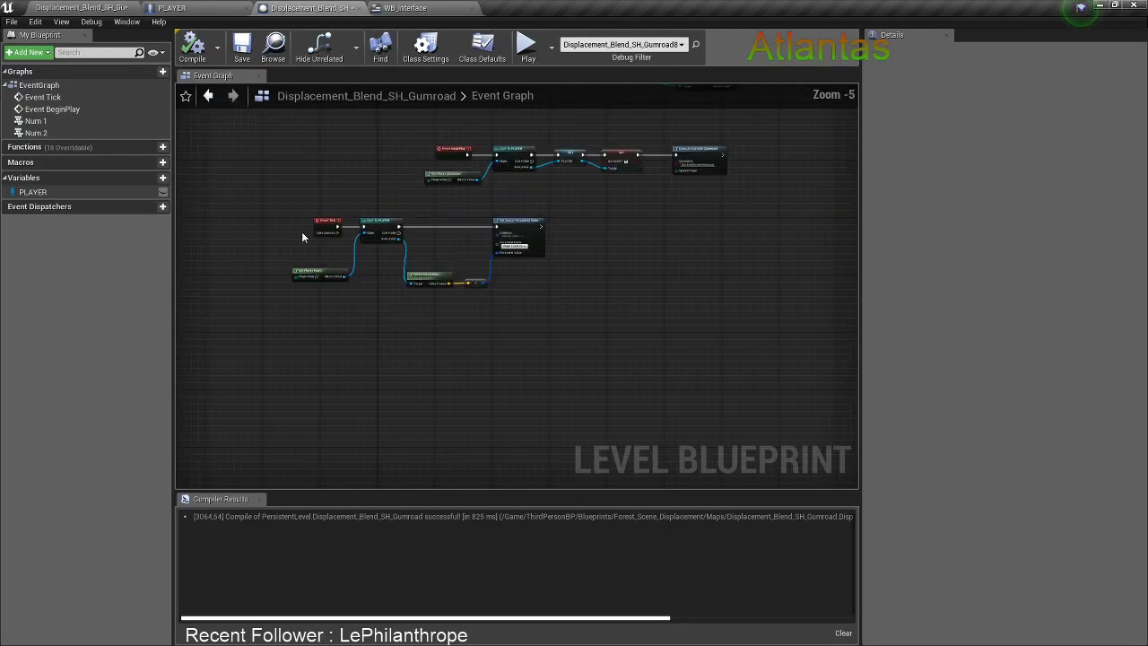
{"action": "right_click_drag", "start_coordinate": [542, 256], "coordinate": [532, 389]}
{"action": "scroll", "coordinate": [438, 334], "scroll_direction": "up", "scroll_amount": 5}
{"action": "scroll", "coordinate": [328, 210], "scroll_direction": "up", "scroll_amount": 3}
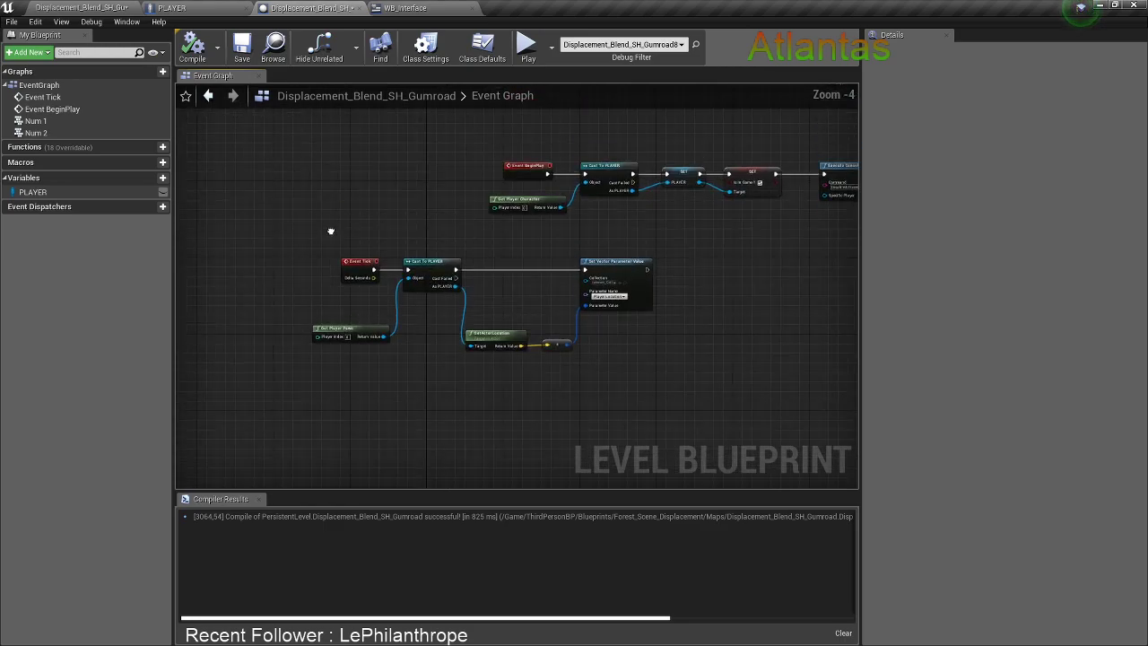
{"action": "left_click", "coordinate": [169, 8]}
{"action": "left_click", "coordinate": [81, 8]}
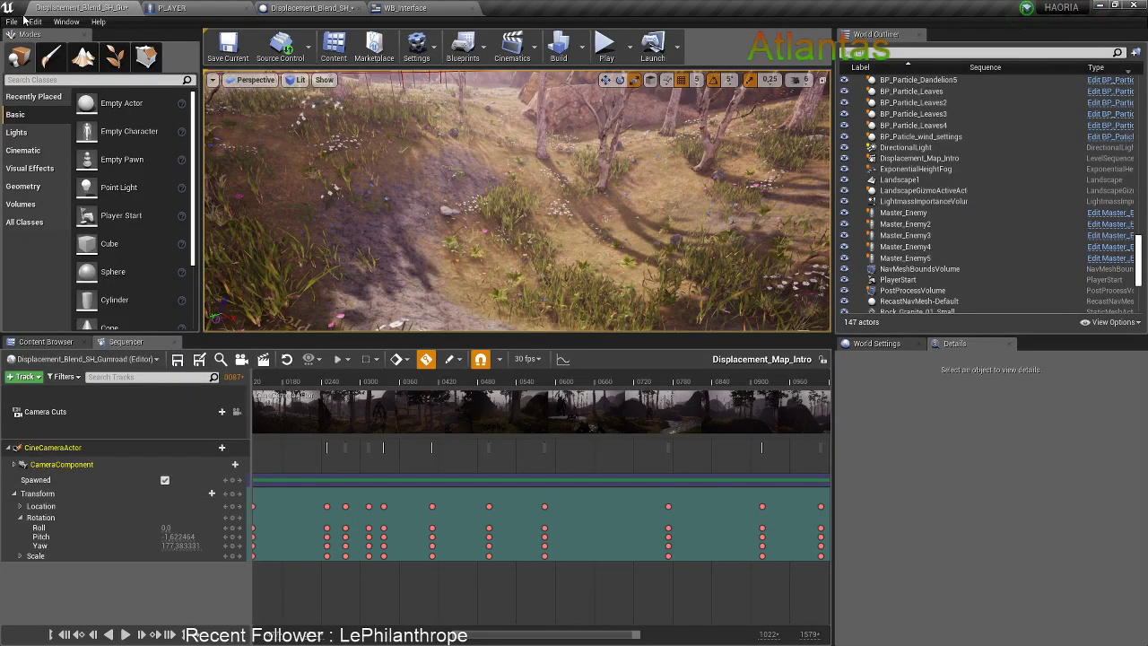
Save all unsaved changes and close the open blueprint editors
{"action": "left_click", "coordinate": [12, 21]}
{"action": "left_click", "coordinate": [33, 128]}
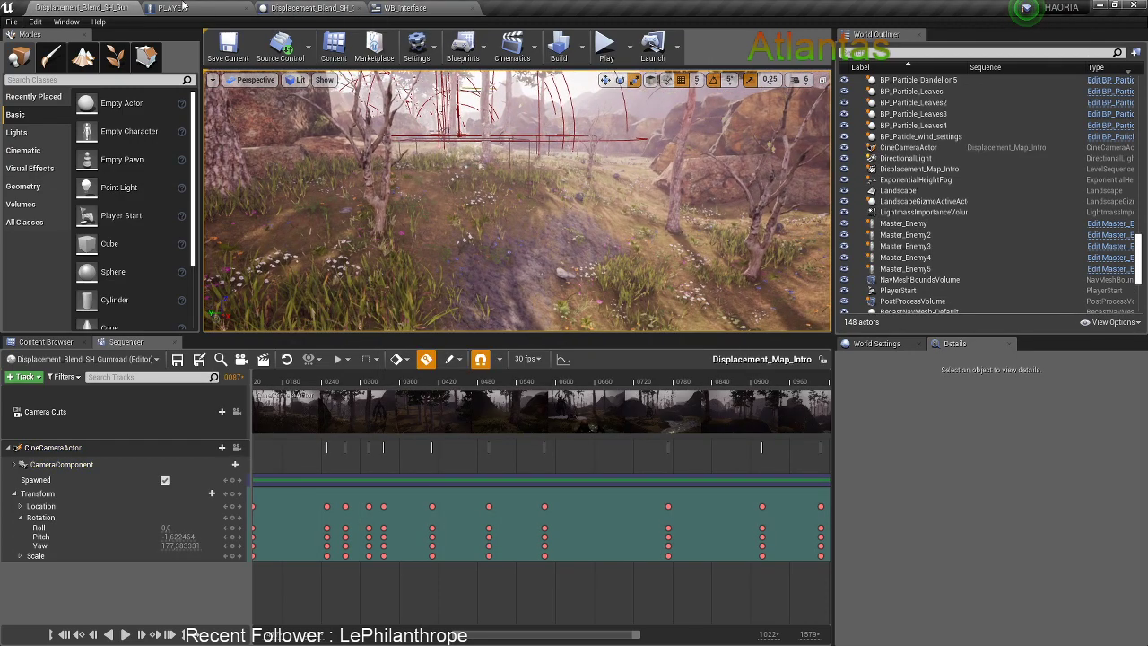
{"action": "left_click", "coordinate": [248, 7]}
{"action": "left_click", "coordinate": [247, 7]}
Open the Level_8_Rain level from the ThirdPersonBP Maps folder
{"action": "left_click", "coordinate": [12, 22]}
{"action": "left_click", "coordinate": [12, 21]}
{"action": "left_click", "coordinate": [11, 21]}
{"action": "left_click", "coordinate": [35, 21]}
{"action": "left_click", "coordinate": [11, 21]}
{"action": "left_click", "coordinate": [35, 54]}
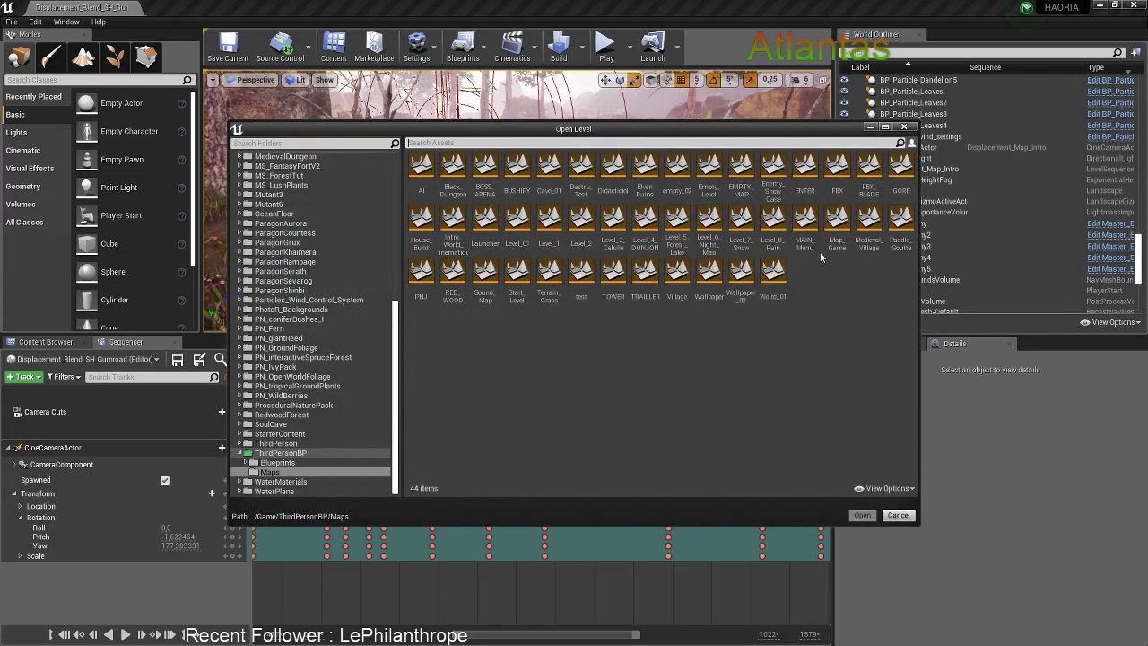
{"action": "double_click", "coordinate": [772, 222]}
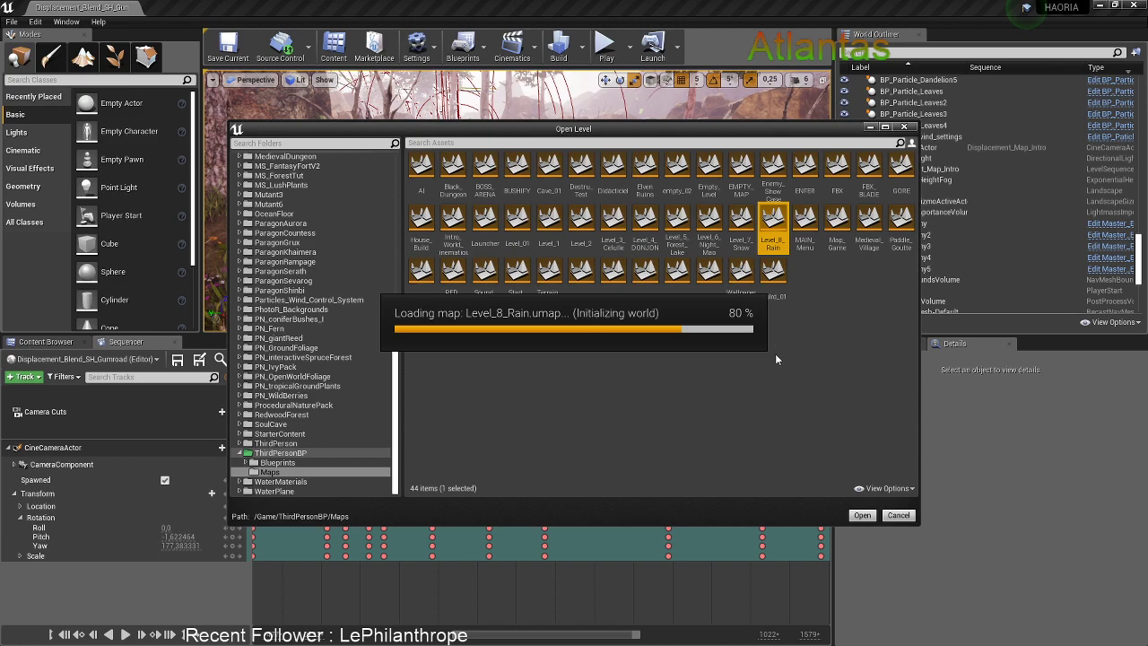
{"action": "key", "text": "alt+Tab"}
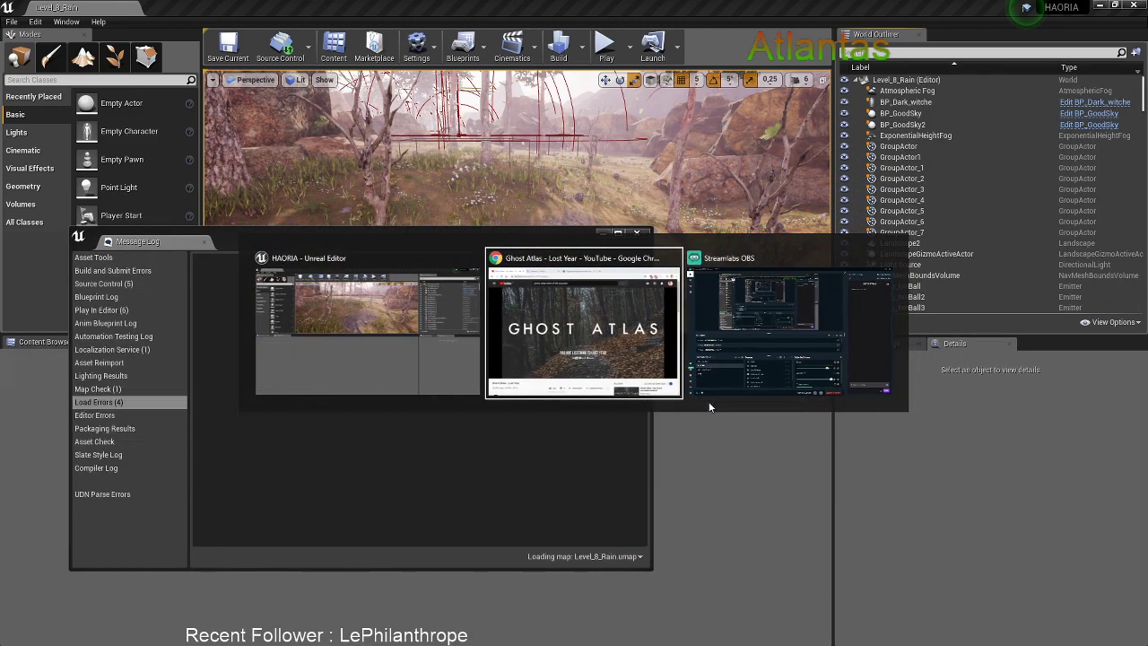
{"action": "left_click", "coordinate": [546, 366]}
{"action": "left_click", "coordinate": [257, 363]}
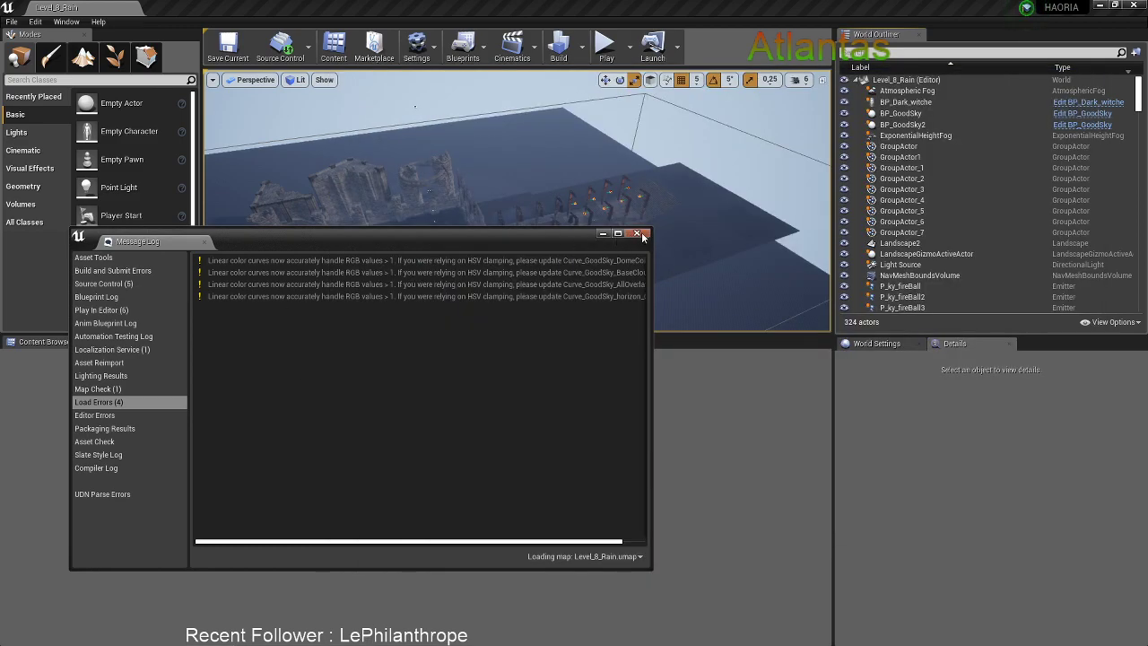
Close the Message Log and the Sequencer, and enlarge the viewport by shrinking the Content Browser
{"action": "left_click", "coordinate": [641, 234]}
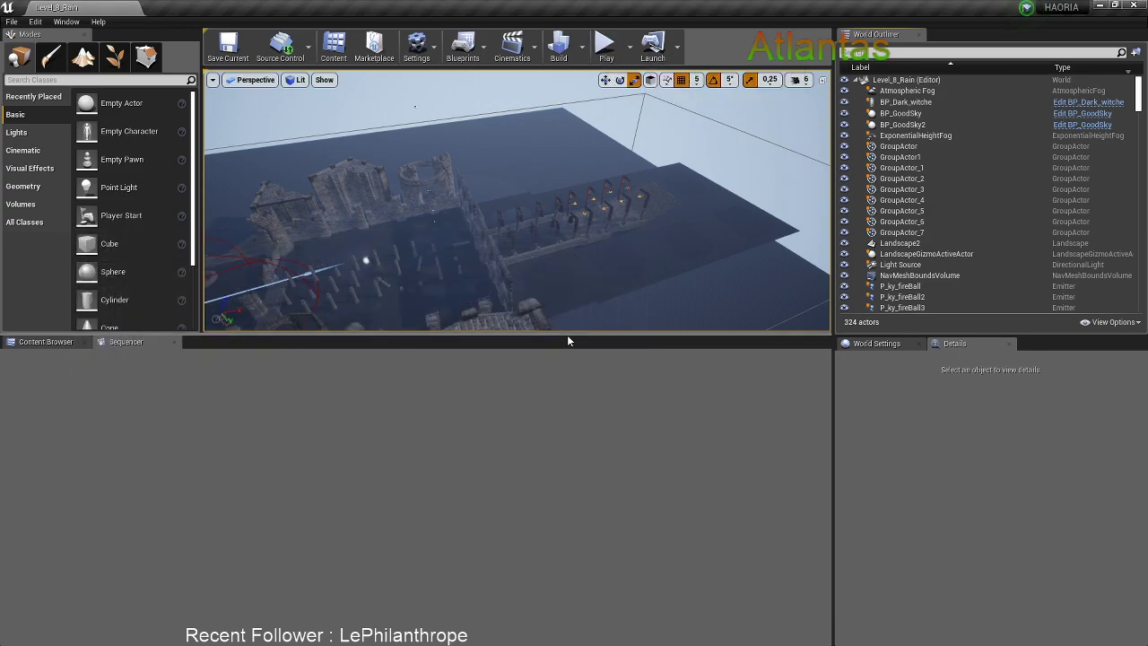
{"action": "left_click", "coordinate": [175, 342]}
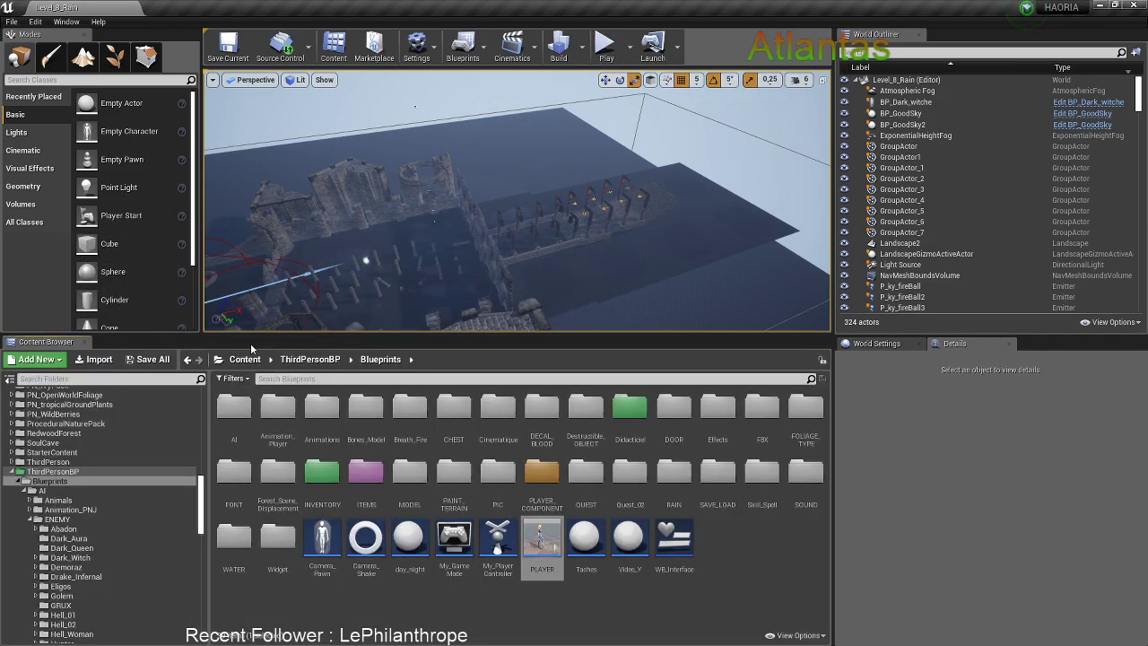
{"action": "left_click_drag", "start_coordinate": [295, 334], "coordinate": [305, 499]}
Select twelve test_plane ground tiles beyond the end of the tiled roof and raise them to a height of about 545
{"action": "mouse_move", "coordinate": [376, 386]}
{"action": "right_mouse_down"}
{"action": "mouse_move", "coordinate": [278, 426]}
{"action": "mouse_move", "coordinate": [452, 356]}
{"action": "mouse_move", "coordinate": [416, 344]}
{"action": "mouse_move", "coordinate": [536, 368]}
{"action": "mouse_move", "coordinate": [558, 355]}
{"action": "mouse_move", "coordinate": [531, 405]}
{"action": "mouse_move", "coordinate": [524, 348]}
{"action": "mouse_move", "coordinate": [495, 340]}
{"action": "mouse_move", "coordinate": [513, 359]}
{"action": "mouse_move", "coordinate": [457, 337]}
{"action": "mouse_move", "coordinate": [376, 377]}
{"action": "right_mouse_up"}
{"action": "left_click", "coordinate": [566, 313]}
{"action": "right_click_drag", "start_coordinate": [567, 313], "coordinate": [550, 298]}
{"action": "left_click", "coordinate": [634, 243]}
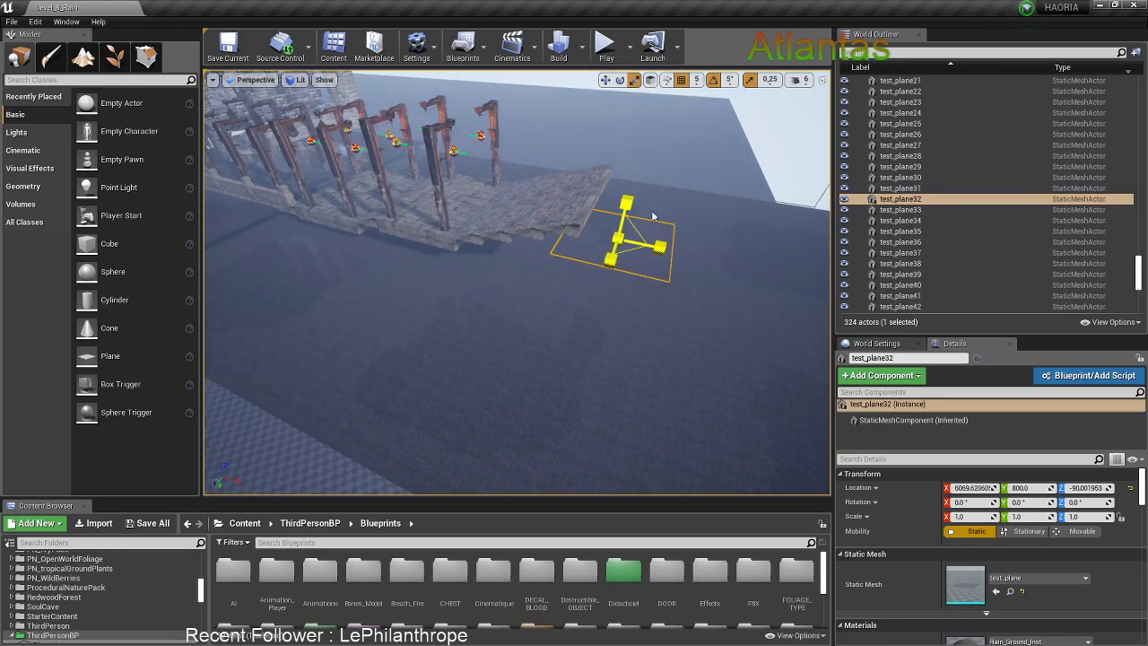
{"action": "left_click", "coordinate": [653, 215], "text": "ctrl"}
{"action": "left_click", "coordinate": [616, 321], "text": "ctrl"}
{"action": "left_click", "coordinate": [572, 401], "text": "ctrl"}
{"action": "left_click", "coordinate": [694, 430], "text": "ctrl"}
{"action": "left_click", "coordinate": [696, 350], "text": "ctrl"}
{"action": "left_click", "coordinate": [715, 236], "text": "ctrl"}
{"action": "left_click", "coordinate": [720, 208], "text": "ctrl"}
{"action": "right_click_drag", "start_coordinate": [720, 208], "coordinate": [720, 208]}
{"action": "left_click", "coordinate": [495, 154], "text": "ctrl"}
{"action": "left_click", "coordinate": [534, 199], "text": "ctrl"}
{"action": "left_click", "coordinate": [587, 235], "text": "ctrl"}
{"action": "left_click", "coordinate": [657, 281], "text": "ctrl"}
{"action": "right_click_drag", "start_coordinate": [654, 300], "coordinate": [655, 301]}
{"action": "key", "text": "w"}
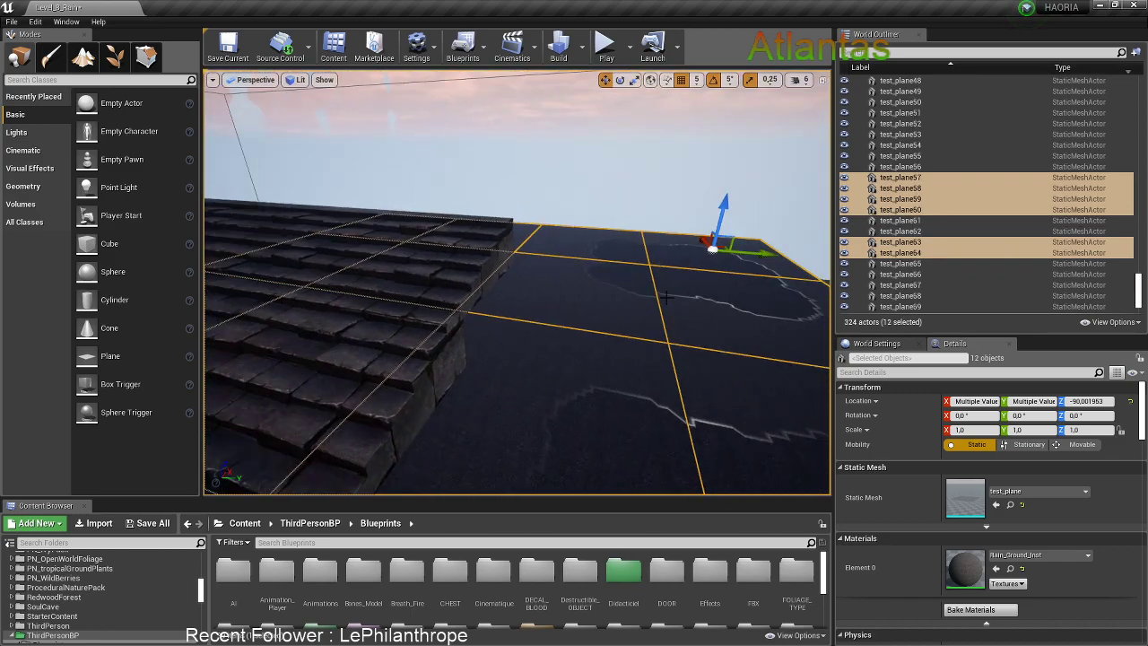
{"action": "left_click_drag", "start_coordinate": [730, 204], "coordinate": [742, 108]}
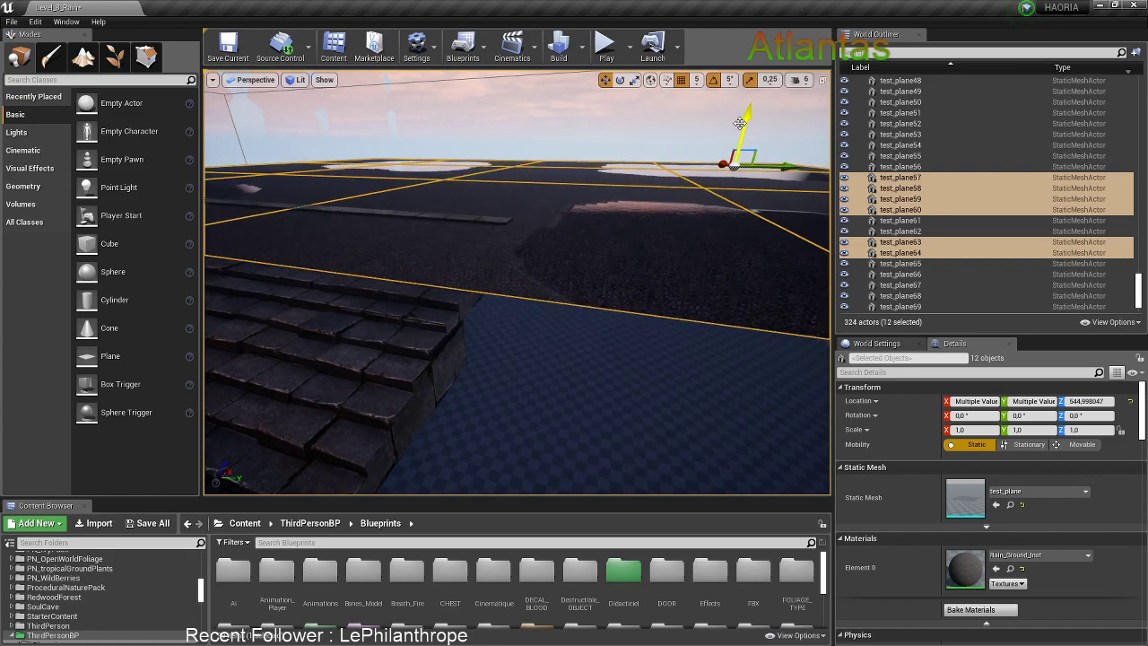
Frame the raised test_plane tiles and shift them slightly along the X axis toward the tiled roof
{"action": "key", "text": "f"}
{"action": "left_click_drag", "start_coordinate": [616, 125], "coordinate": [607, 121]}
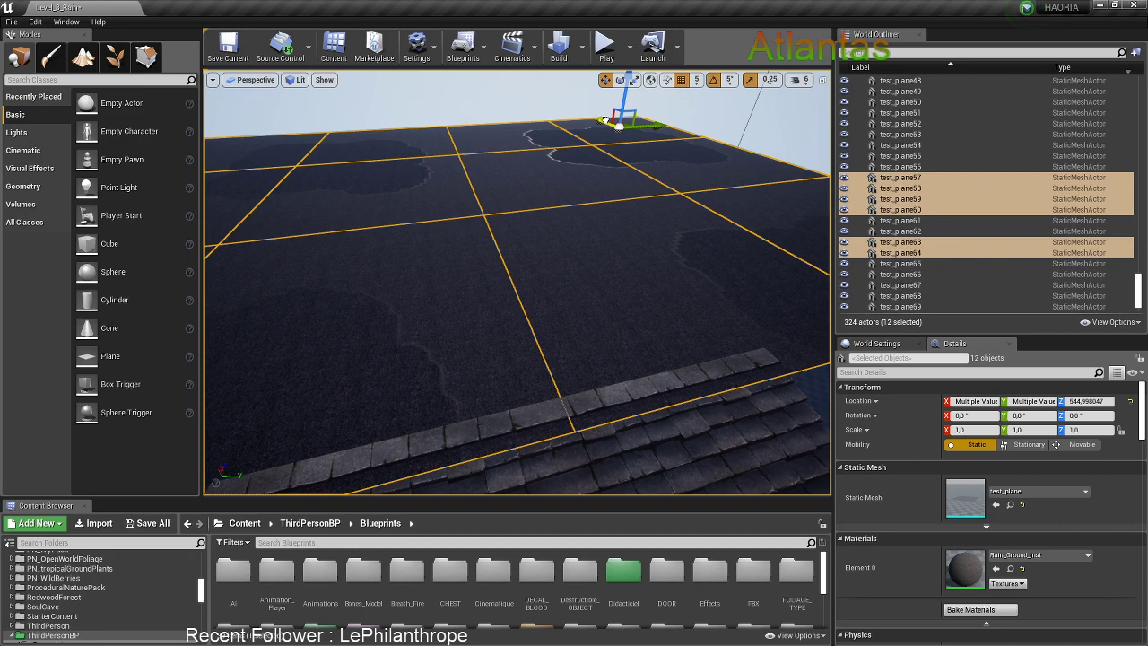
{"action": "key", "text": "s"}
{"action": "right_click_drag", "start_coordinate": [603, 120], "coordinate": [610, 139]}
Play-test the level from the tiled roof, running over the raised ground tiles and back across the platform, and end the play session
{"action": "right_click", "coordinate": [552, 410]}
{"action": "left_click", "coordinate": [592, 611]}
{"action": "key", "text": "w"}
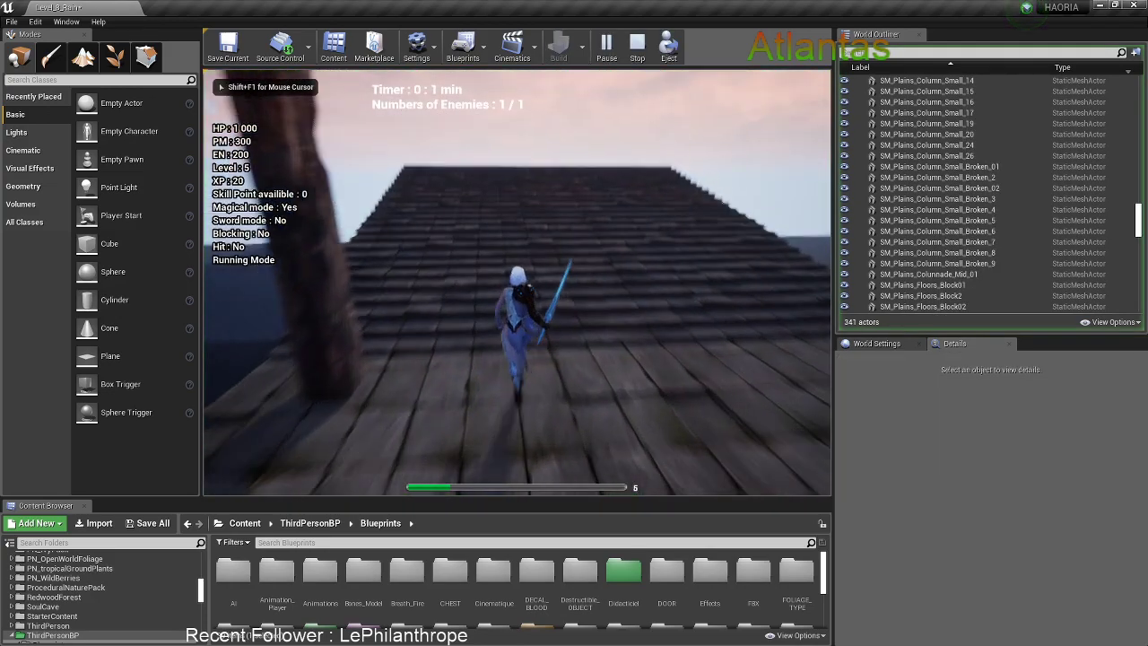
{"action": "key", "text": "w"}
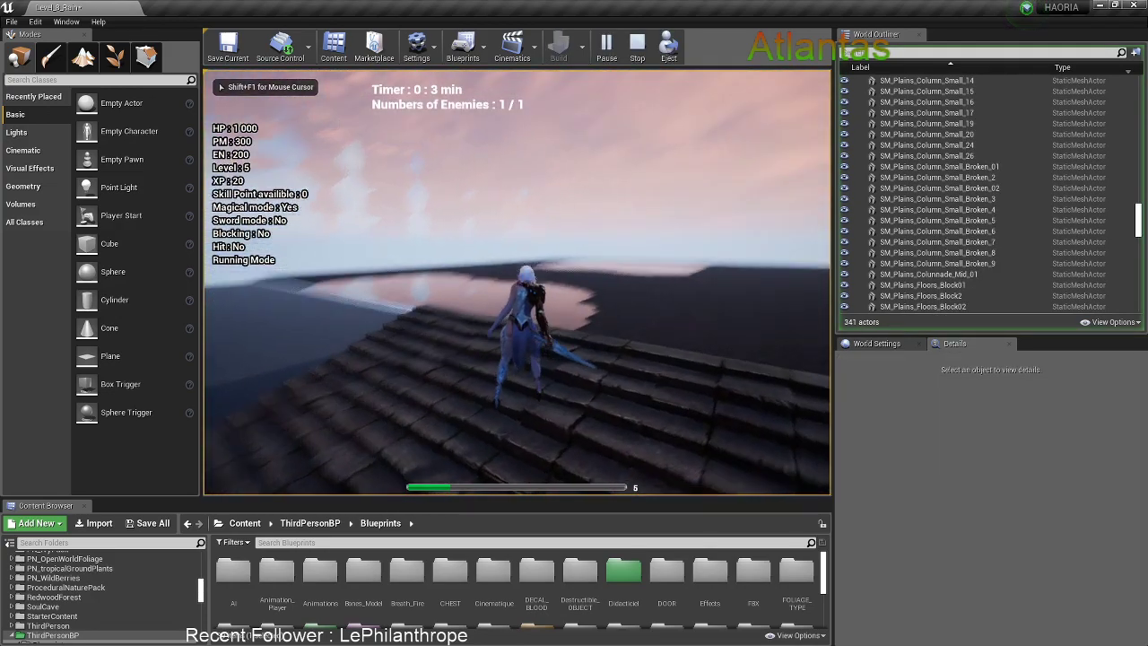
{"action": "key", "text": "w"}
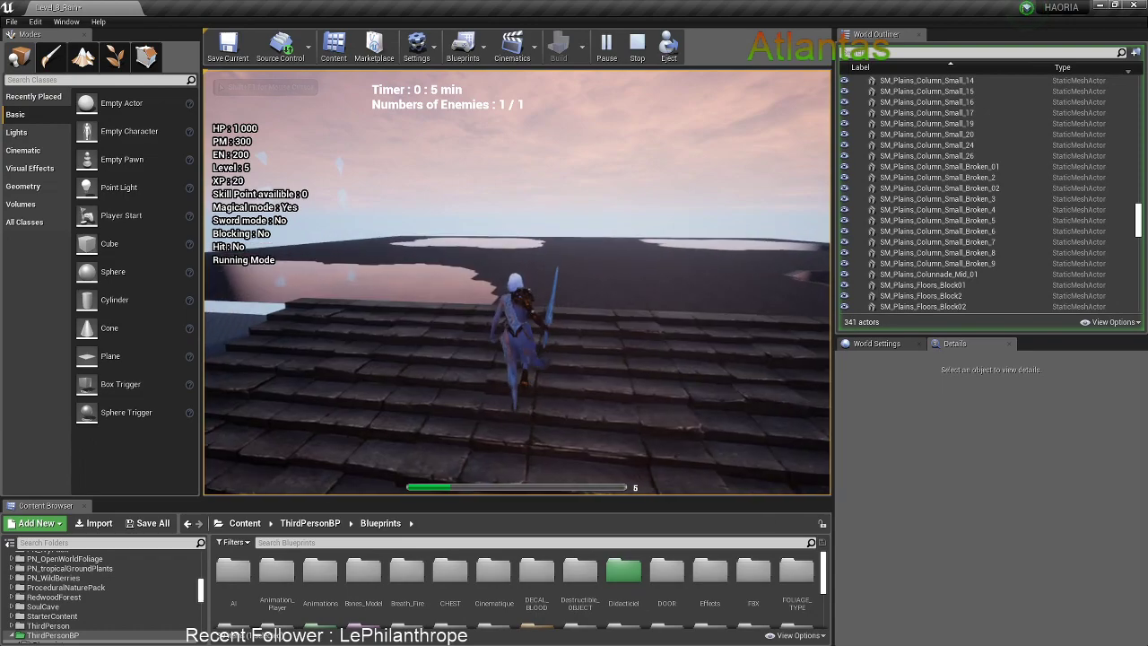
{"action": "key", "text": "w"}
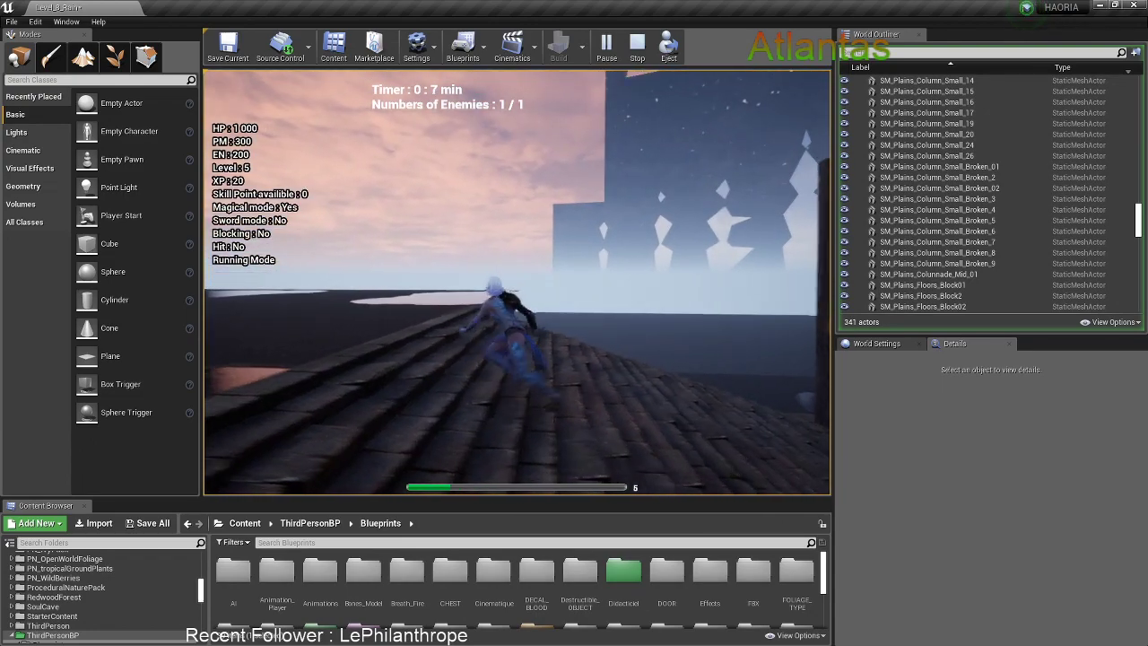
{"action": "key", "text": "w"}
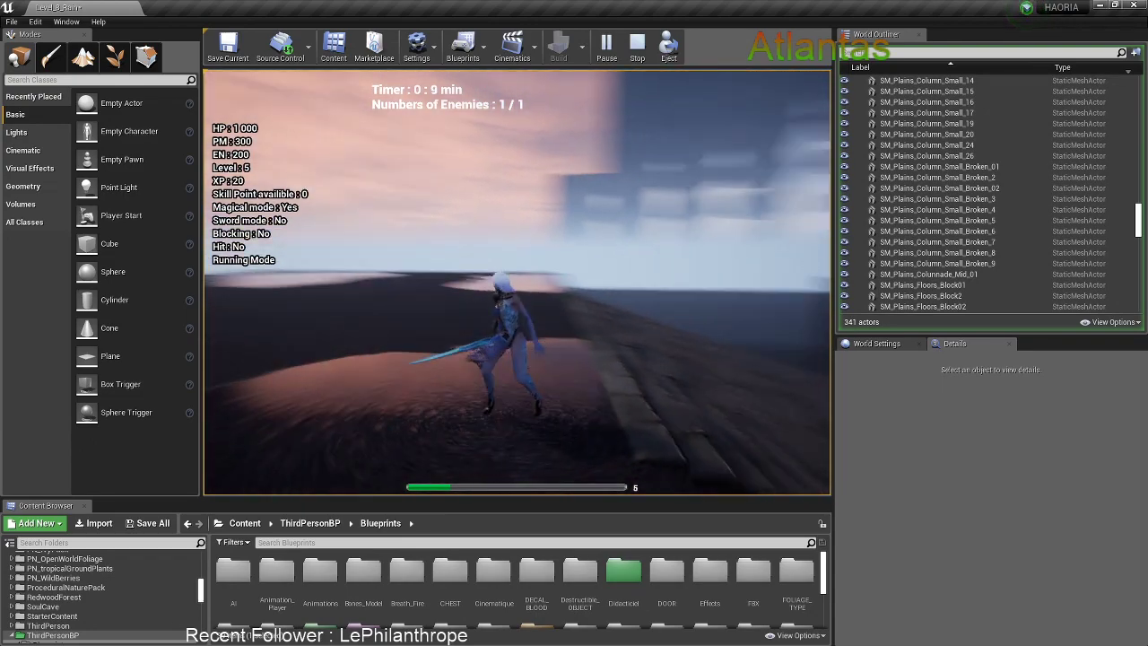
{"action": "key", "text": "w"}
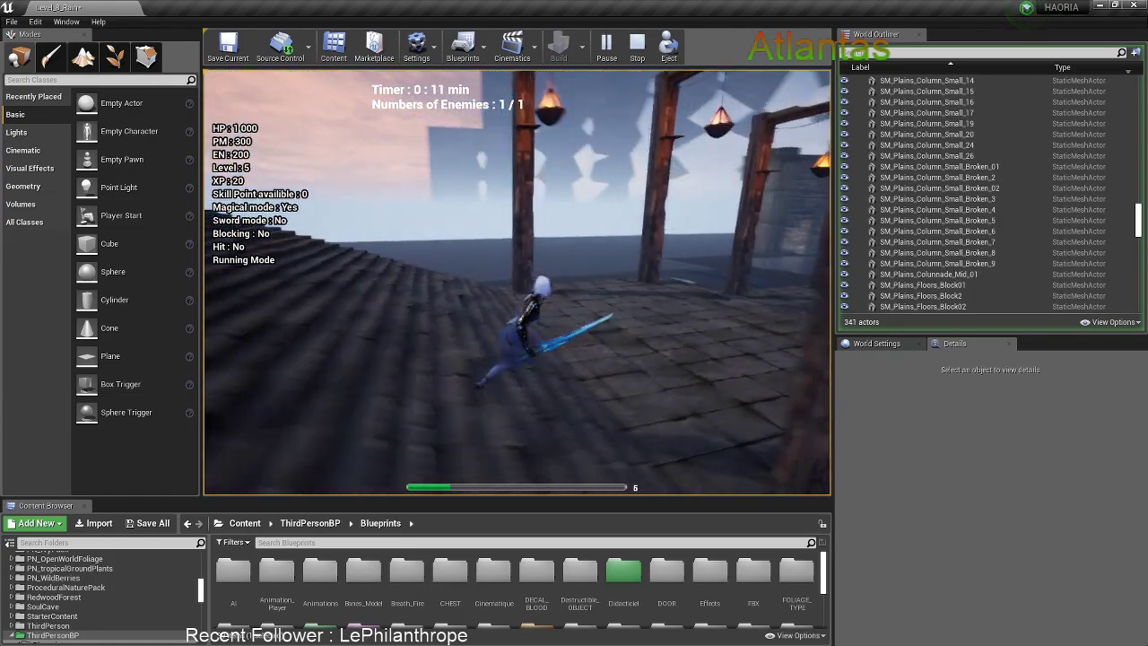
{"action": "key", "text": "w"}
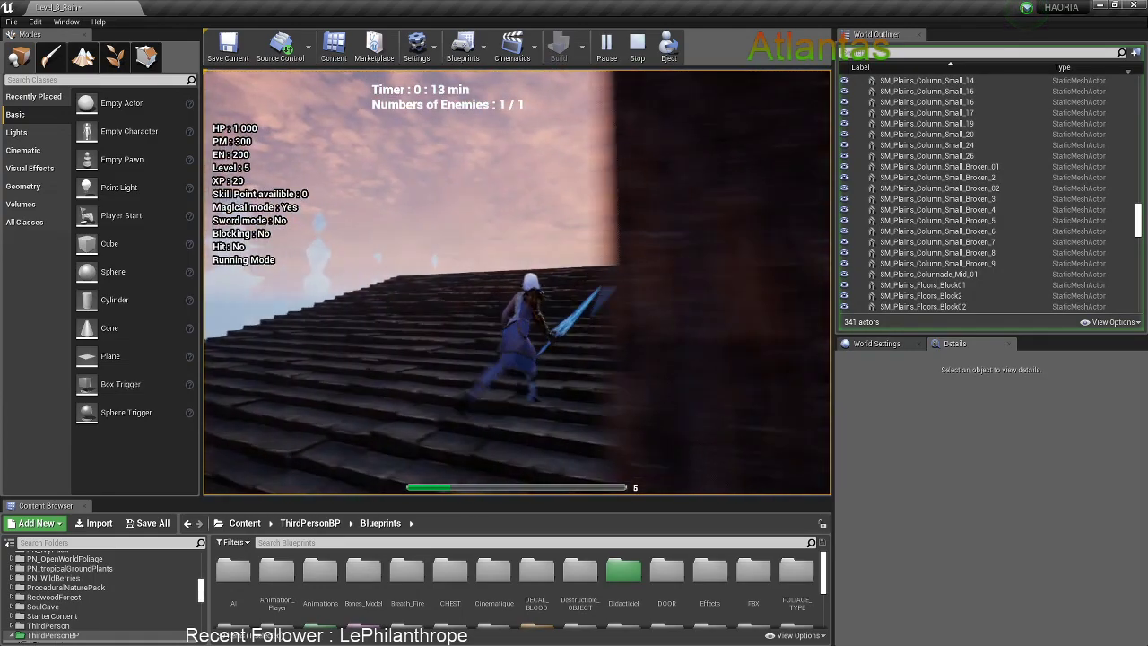
{"action": "key", "text": "s"}
{"action": "key", "text": "F11"}
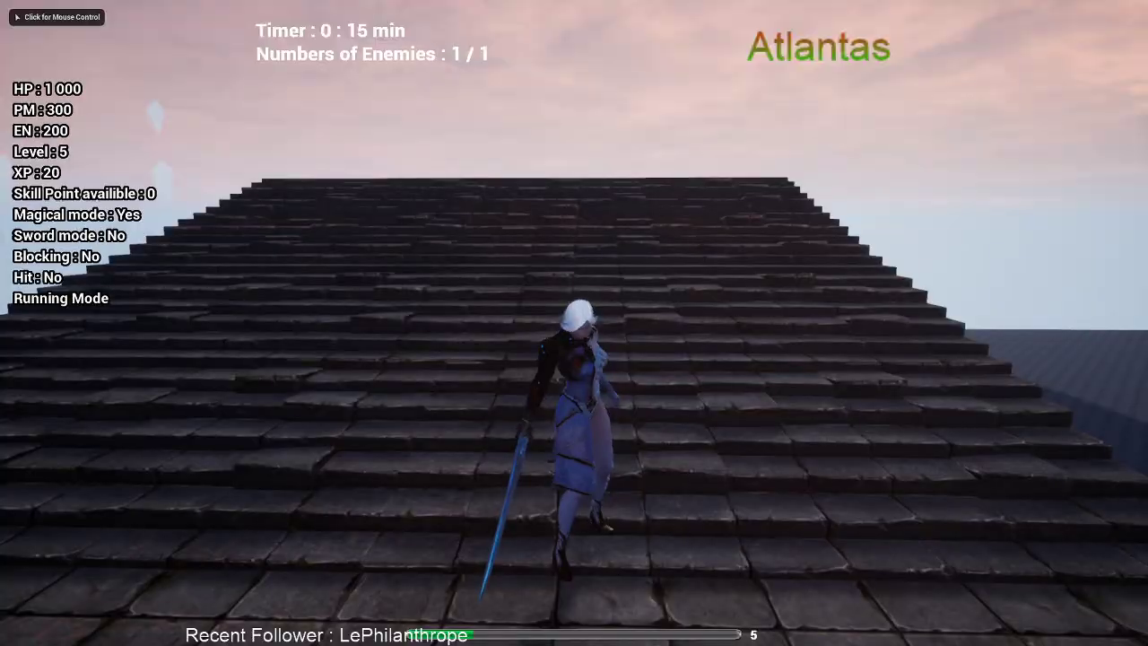
{"action": "key", "text": "Escape"}
{"action": "left_click", "coordinate": [638, 234]}
Select the short stone steps between the lower and upper platforms and reduce their vertical scale
{"action": "right_click_drag", "start_coordinate": [638, 234], "coordinate": [608, 333]}
{"action": "key", "text": "a"}
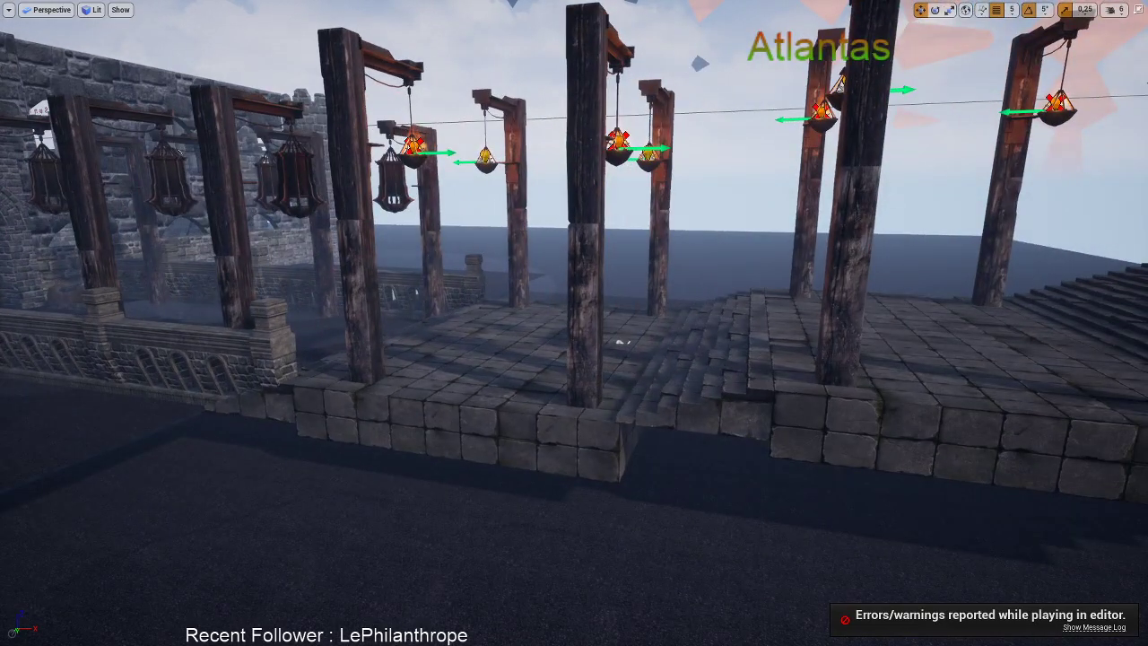
{"action": "right_click_drag", "start_coordinate": [714, 280], "coordinate": [735, 299]}
{"action": "left_click", "coordinate": [571, 232], "text": "ctrl"}
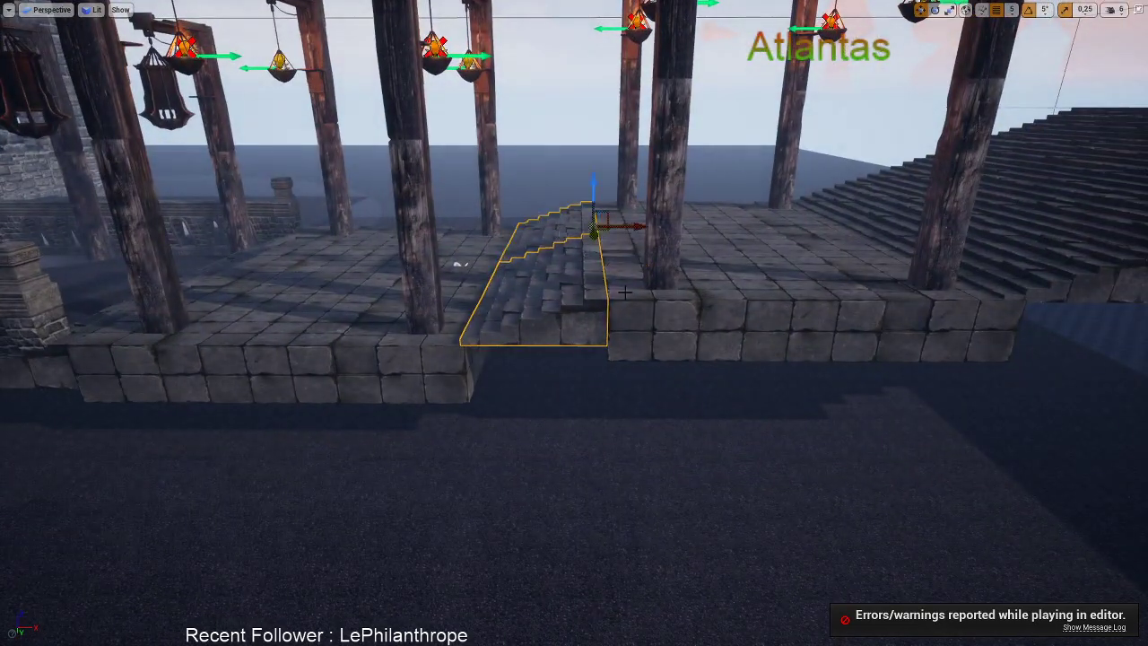
{"action": "key", "text": "w"}
{"action": "right_click_drag", "start_coordinate": [573, 235], "coordinate": [572, 180]}
{"action": "key", "text": "r"}
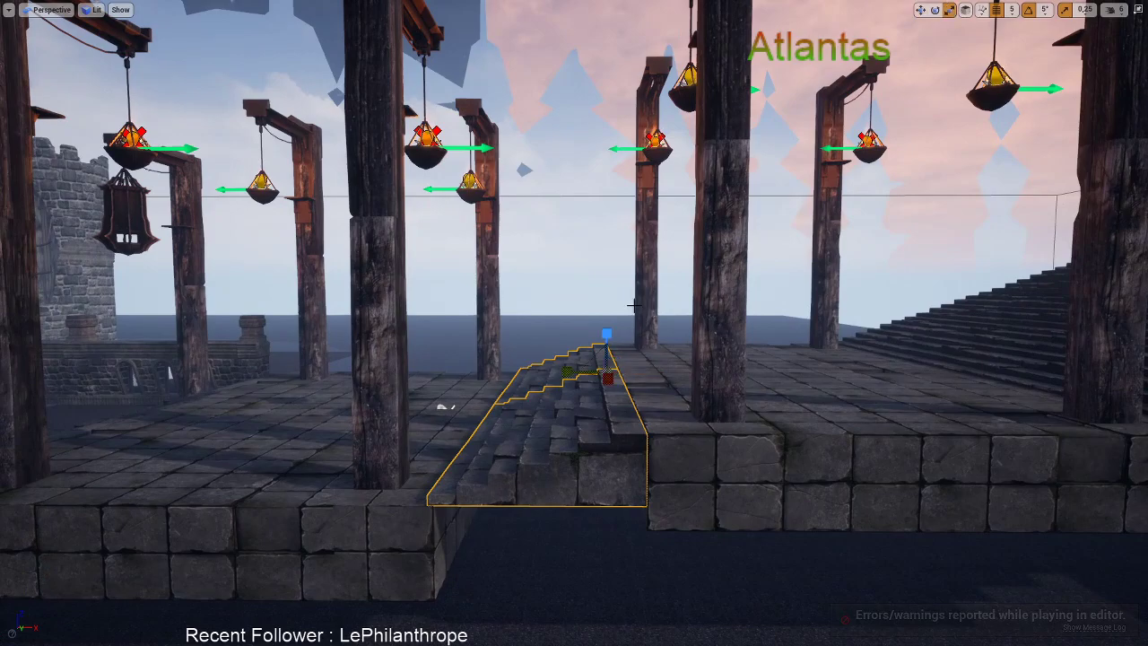
{"action": "left_click_drag", "start_coordinate": [606, 334], "coordinate": [606, 351]}
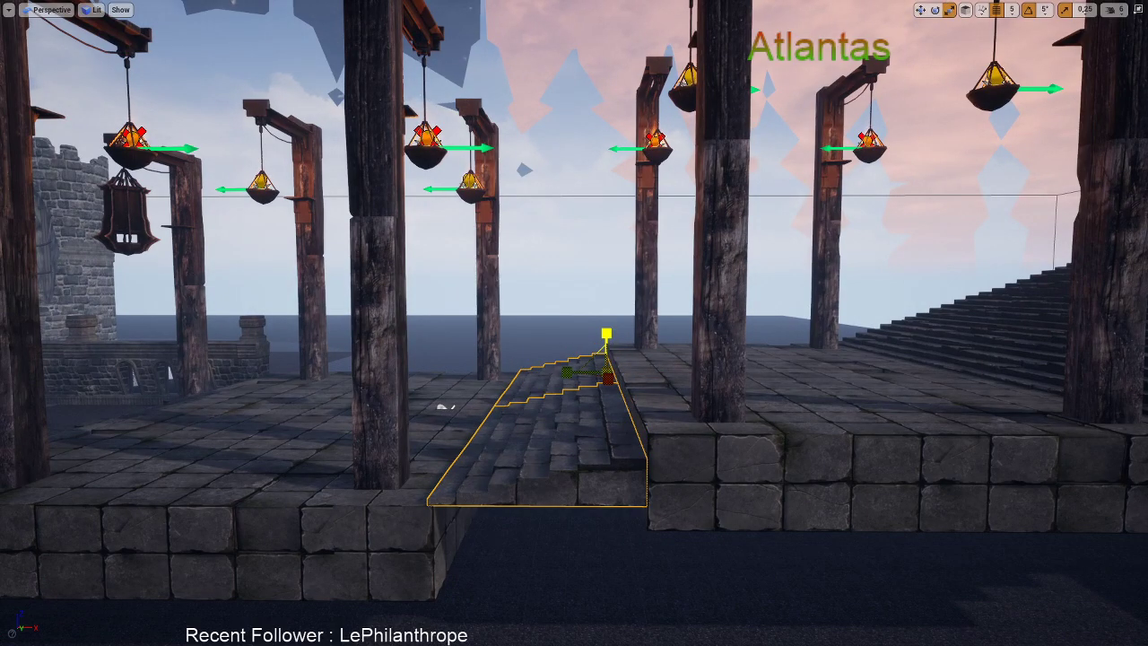
{"action": "key", "text": "w"}
{"action": "right_click_drag", "start_coordinate": [662, 362], "coordinate": [657, 367]}
{"action": "key", "text": "q"}
{"action": "key", "text": "alt+Tab"}
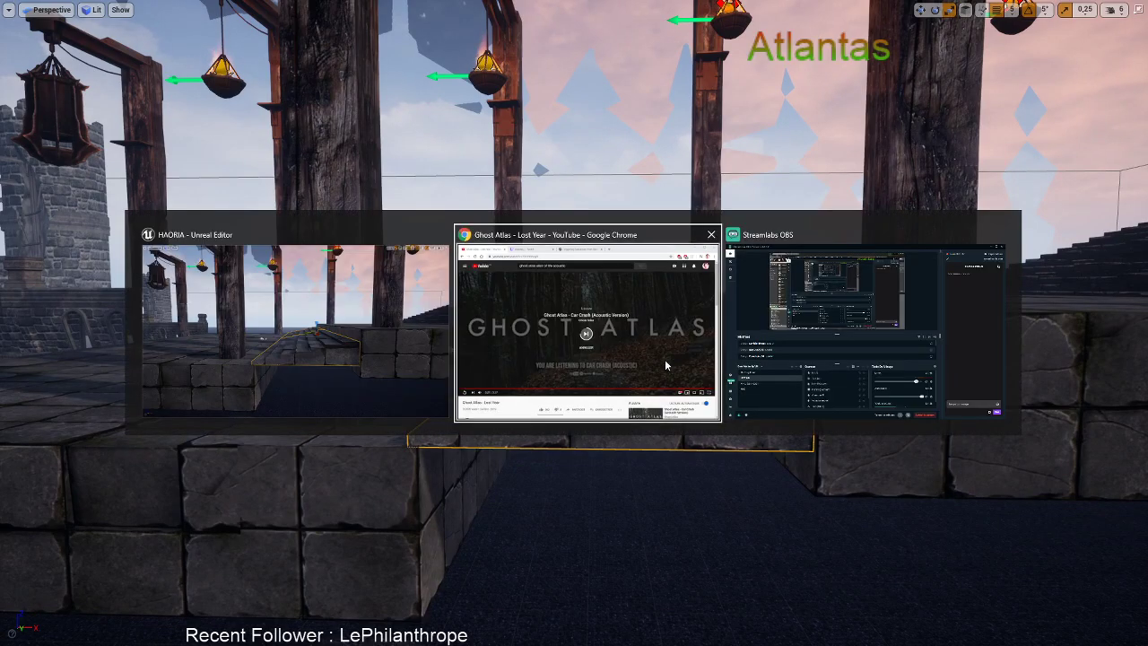
{"action": "left_click", "coordinate": [807, 29]}
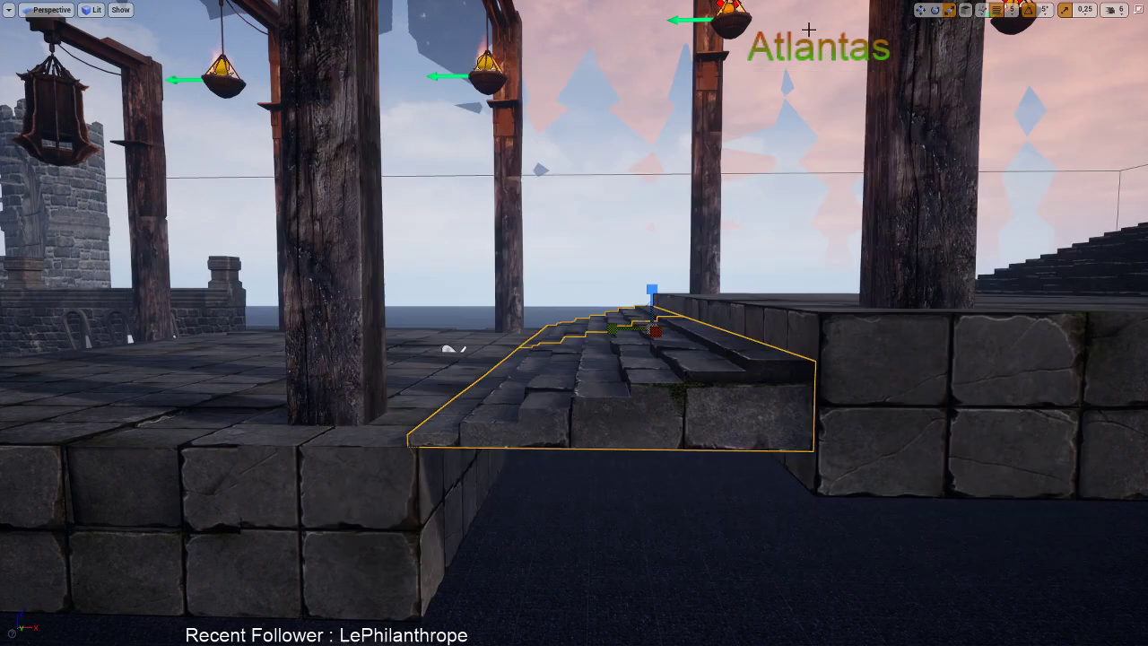
Select the upper stone platform with its four wooden pillars and hanging fire bowls and lower them slightly to meet the flattened steps
{"action": "right_click_drag", "start_coordinate": [517, 336], "coordinate": [628, 339]}
{"action": "key", "text": "w"}
{"action": "key", "text": "q"}
{"action": "key", "text": "a"}
{"action": "key", "text": "e"}
{"action": "key", "text": "d"}
{"action": "right_click_drag", "start_coordinate": [574, 300], "coordinate": [574, 300]}
{"action": "left_click", "coordinate": [384, 290]}
{"action": "left_click", "coordinate": [380, 231], "text": "ctrl"}
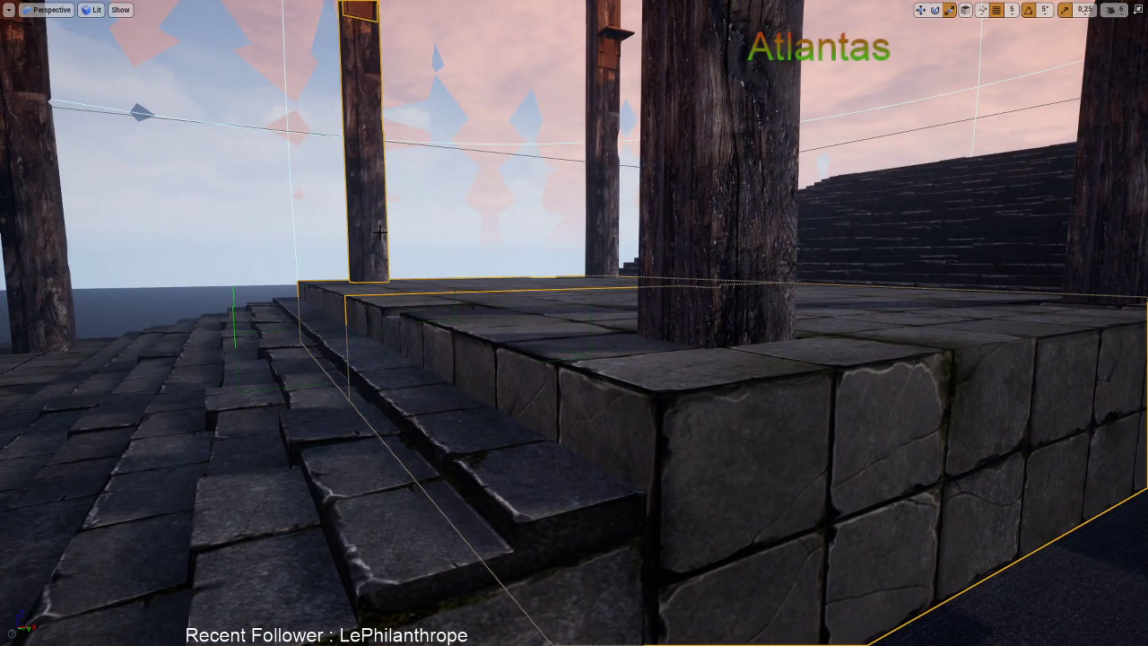
{"action": "right_click_drag", "start_coordinate": [448, 196], "coordinate": [448, 196]}
{"action": "left_click", "coordinate": [509, 231], "text": "ctrl"}
{"action": "left_click", "coordinate": [618, 244], "text": "ctrl"}
{"action": "left_click", "coordinate": [936, 300], "text": "ctrl"}
{"action": "right_click_drag", "start_coordinate": [936, 300], "coordinate": [936, 301]}
{"action": "right_click_drag", "start_coordinate": [793, 368], "coordinate": [793, 369]}
{"action": "right_click_drag", "start_coordinate": [694, 248], "coordinate": [693, 247]}
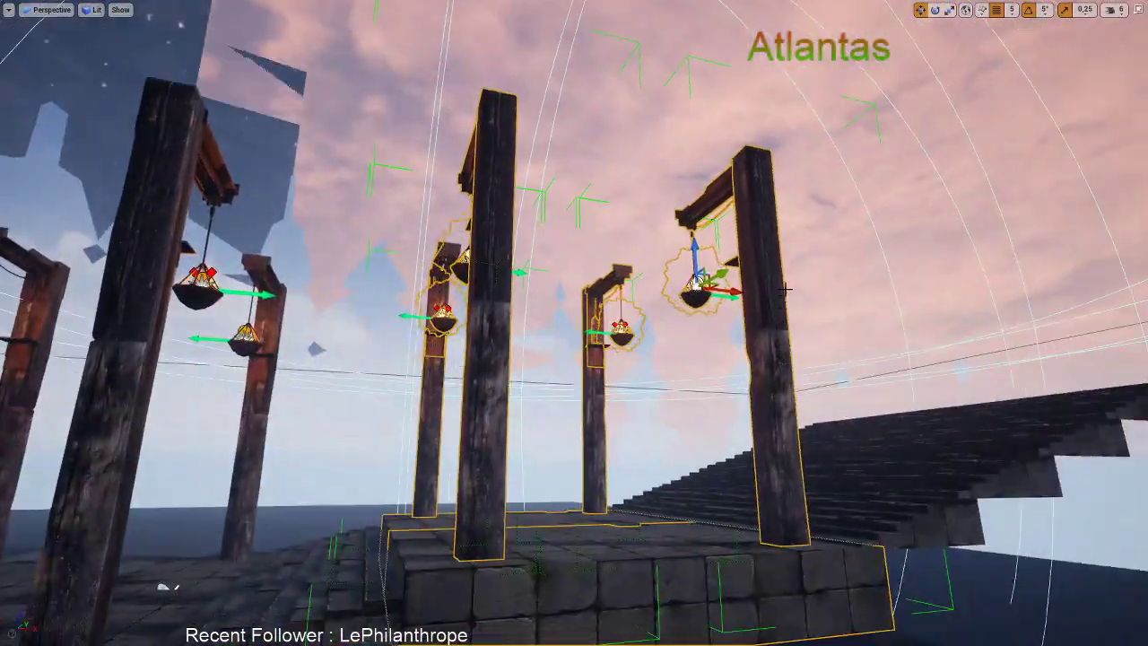
{"action": "left_click_drag", "start_coordinate": [693, 248], "coordinate": [693, 258]}
Select all the tiled roof sections beyond the upper platform and reduce their vertical scale to flatten the slope
{"action": "right_click_drag", "start_coordinate": [693, 257], "coordinate": [693, 257]}
{"action": "left_click", "coordinate": [611, 323]}
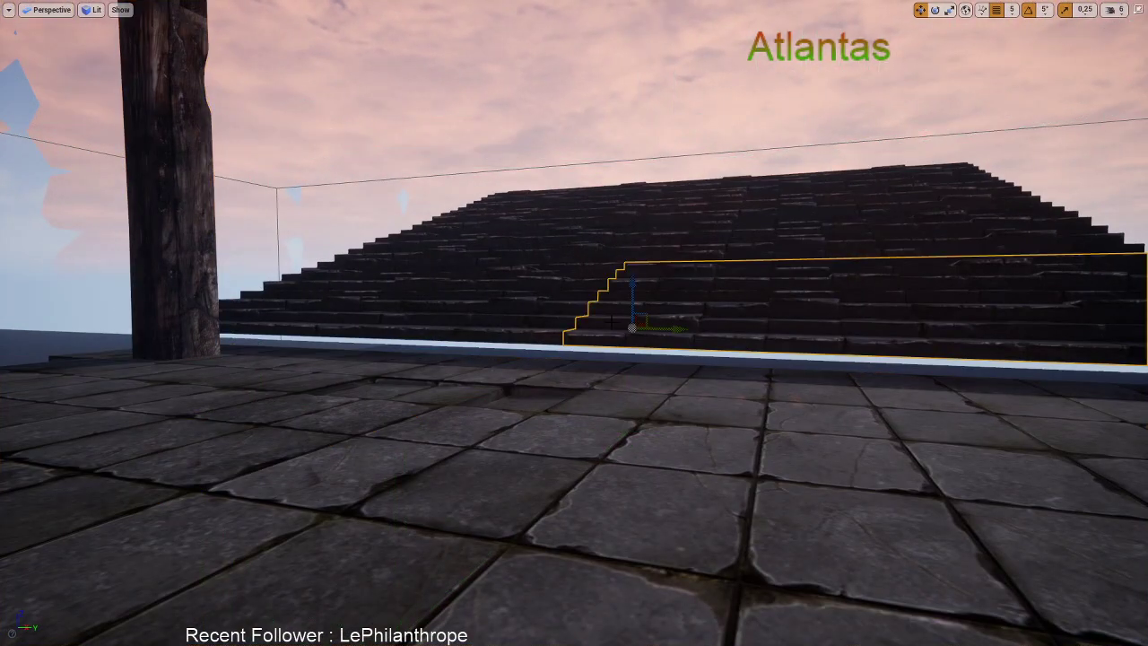
{"action": "left_click", "coordinate": [536, 309], "text": "ctrl"}
{"action": "left_click", "coordinate": [557, 261], "text": "ctrl"}
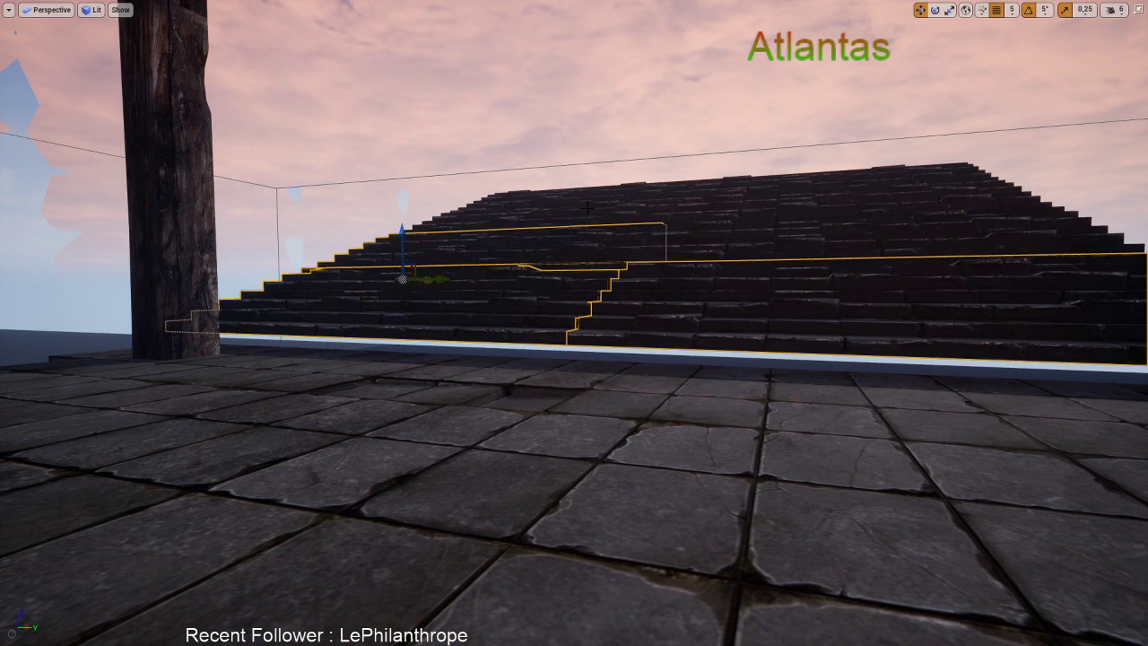
{"action": "left_click", "coordinate": [635, 195], "text": "ctrl"}
{"action": "left_click", "coordinate": [731, 195], "text": "ctrl"}
{"action": "left_click", "coordinate": [737, 235], "text": "ctrl"}
{"action": "left_click", "coordinate": [784, 215], "text": "ctrl"}
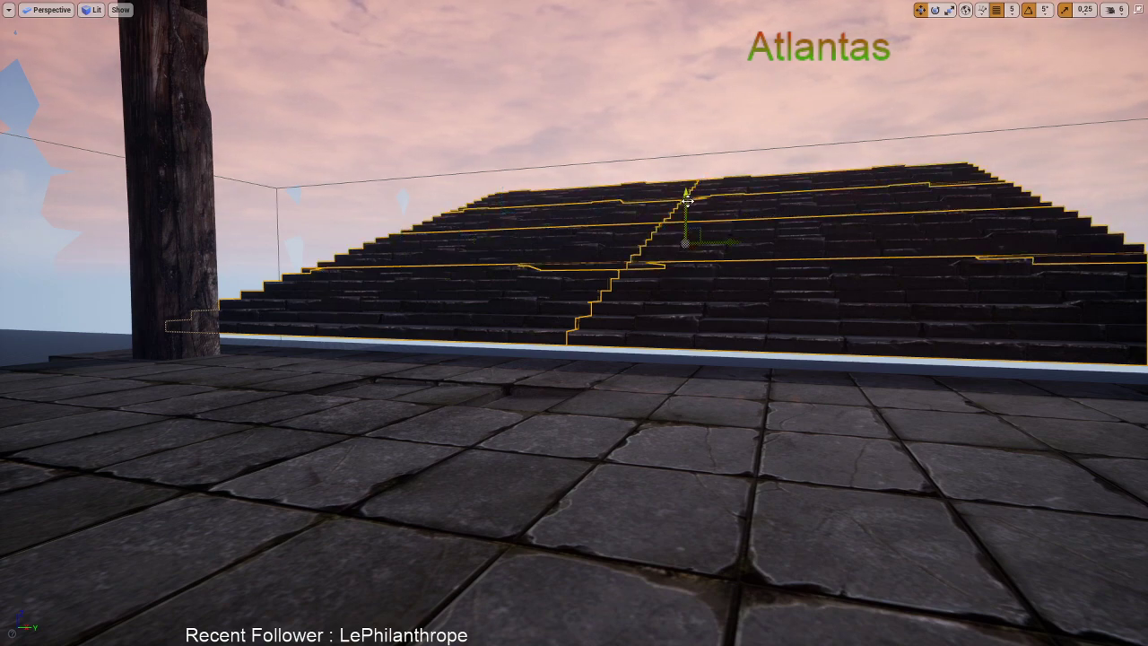
{"action": "left_click_drag", "start_coordinate": [685, 204], "coordinate": [685, 237]}
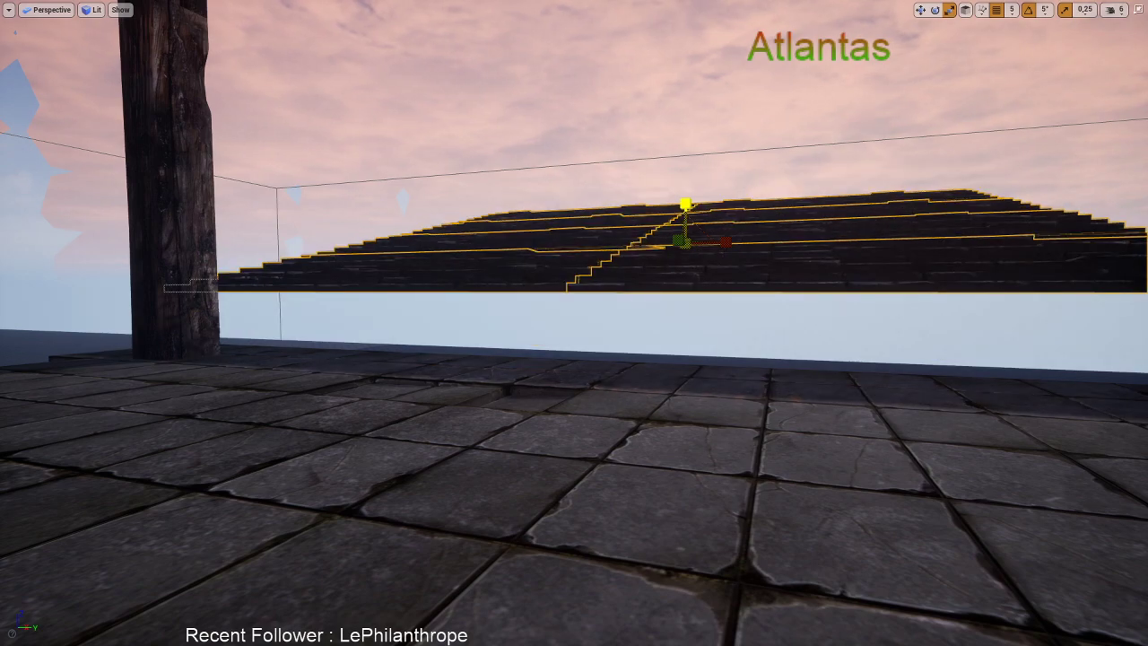
Lower the flattened roof sections onto the upper platform's edge, shift them slightly along Y and fine-tune their height
{"action": "right_click_drag", "start_coordinate": [628, 294], "coordinate": [439, 358]}
{"action": "left_click_drag", "start_coordinate": [621, 205], "coordinate": [566, 280]}
{"action": "key", "text": "w"}
{"action": "right_click_drag", "start_coordinate": [566, 280], "coordinate": [704, 269]}
{"action": "key", "text": "a"}
{"action": "left_click_drag", "start_coordinate": [578, 154], "coordinate": [572, 208]}
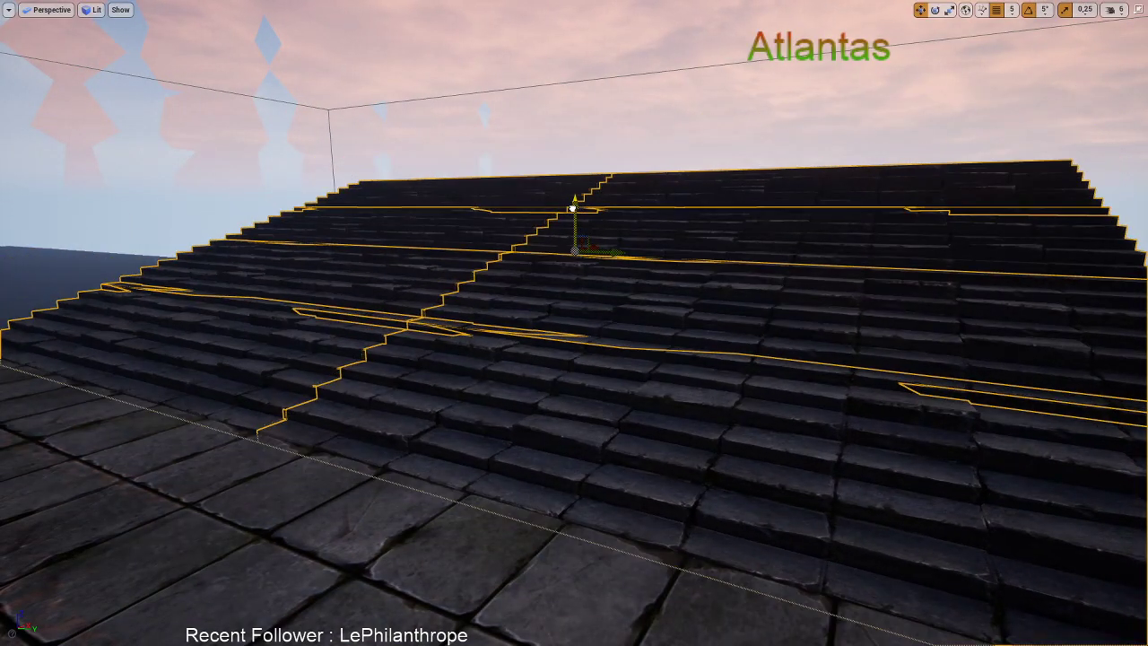
{"action": "right_click_drag", "start_coordinate": [573, 208], "coordinate": [572, 208]}
{"action": "key", "text": "a"}
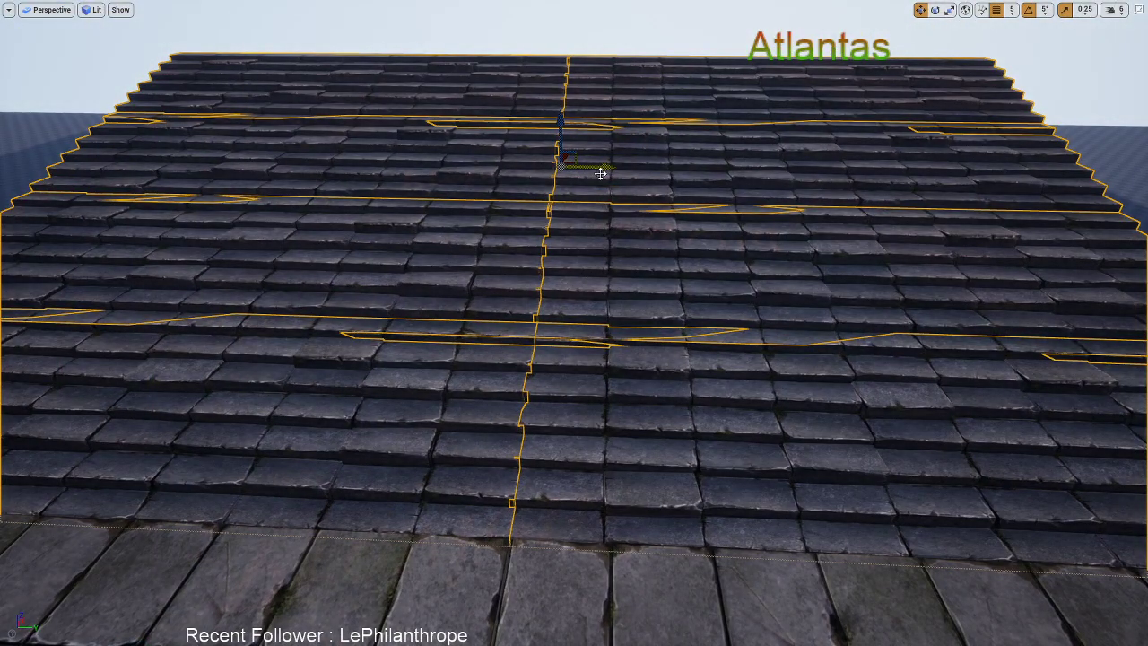
{"action": "left_click_drag", "start_coordinate": [604, 172], "coordinate": [605, 171]}
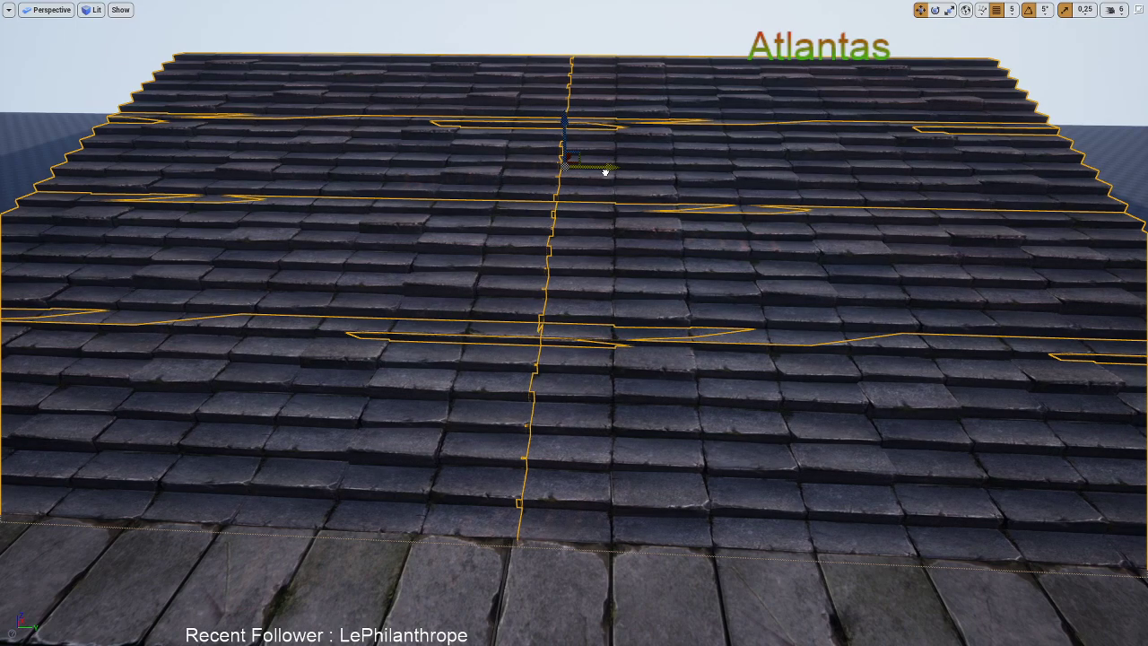
{"action": "right_click_drag", "start_coordinate": [605, 171], "coordinate": [404, 157]}
{"action": "right_click_drag", "start_coordinate": [572, 208], "coordinate": [573, 208]}
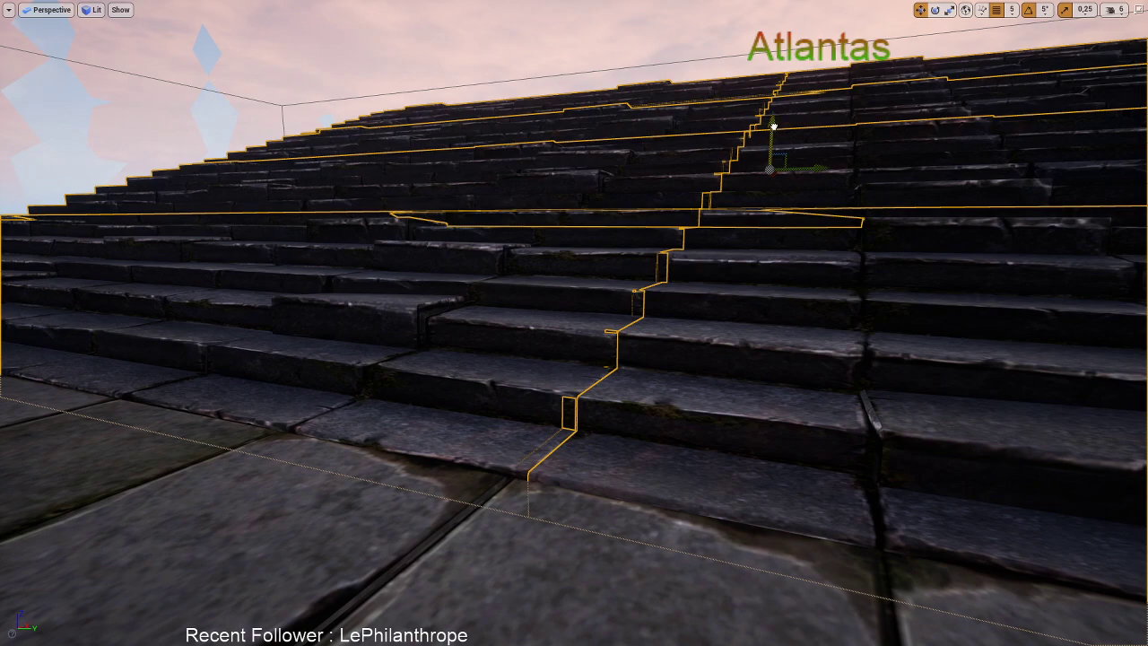
{"action": "left_click_drag", "start_coordinate": [774, 126], "coordinate": [774, 122]}
Select the twelve raised test_plane ground tiles beyond the roof and lower them toward the flattened roof's upper edge
{"action": "right_click_drag", "start_coordinate": [685, 318], "coordinate": [574, 385]}
{"action": "left_click", "coordinate": [685, 318]}
{"action": "left_click", "coordinate": [509, 192], "text": "ctrl"}
{"action": "left_click", "coordinate": [617, 152], "text": "ctrl"}
{"action": "left_click", "coordinate": [735, 129], "text": "ctrl"}
{"action": "left_click", "coordinate": [845, 158], "text": "ctrl"}
{"action": "left_click", "coordinate": [883, 199], "text": "ctrl"}
{"action": "left_click", "coordinate": [1032, 207], "text": "ctrl"}
{"action": "left_click", "coordinate": [987, 267], "text": "ctrl"}
{"action": "left_click", "coordinate": [861, 366], "text": "ctrl"}
{"action": "right_click_drag", "start_coordinate": [862, 366], "coordinate": [986, 366]}
{"action": "left_click", "coordinate": [873, 384], "text": "ctrl"}
{"action": "left_click", "coordinate": [893, 255], "text": "ctrl"}
{"action": "left_click", "coordinate": [924, 155], "text": "ctrl"}
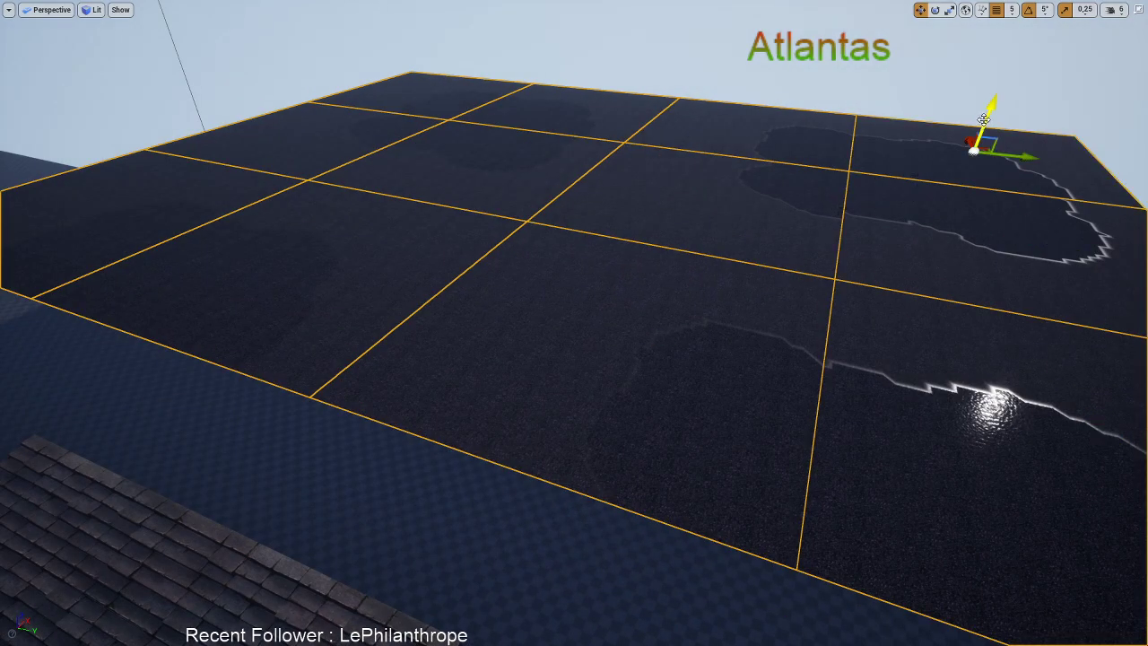
{"action": "left_click_drag", "start_coordinate": [990, 115], "coordinate": [964, 189]}
Fine-tune the height of the twelve test_plane tiles to about 415 so they meet the roof's top edge
{"action": "right_click_drag", "start_coordinate": [964, 189], "coordinate": [1141, 182]}
{"action": "key", "text": "d"}
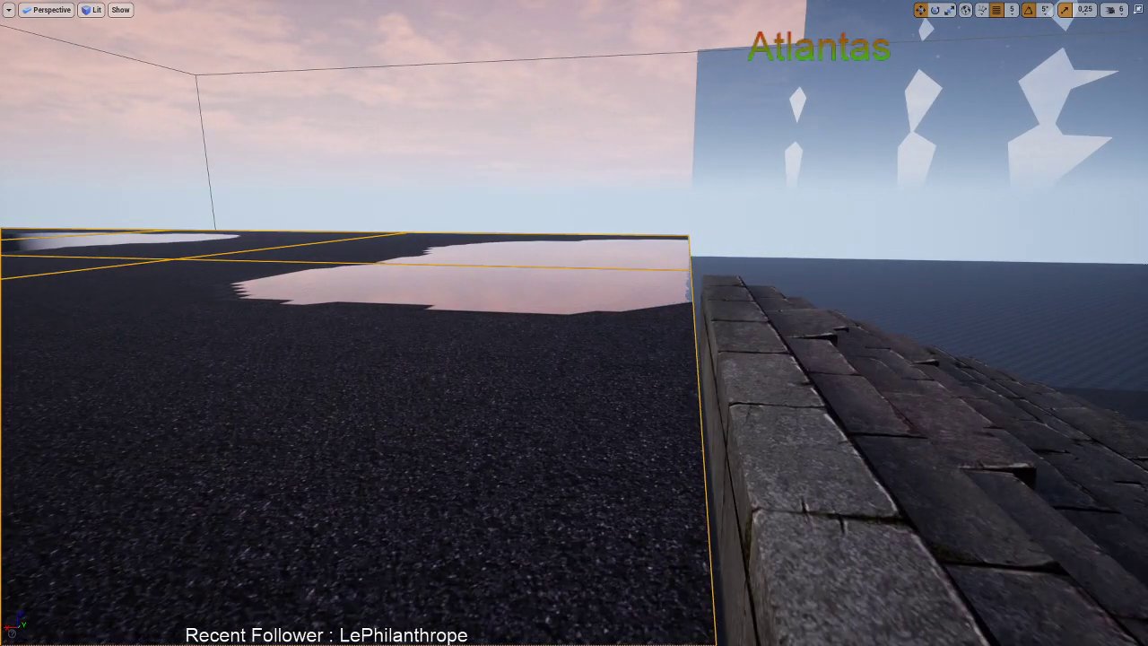
{"action": "right_click_drag", "start_coordinate": [771, 305], "coordinate": [681, 311]}
{"action": "key", "text": "d"}
{"action": "right_click_drag", "start_coordinate": [530, 272], "coordinate": [515, 272]}
{"action": "key", "text": "a"}
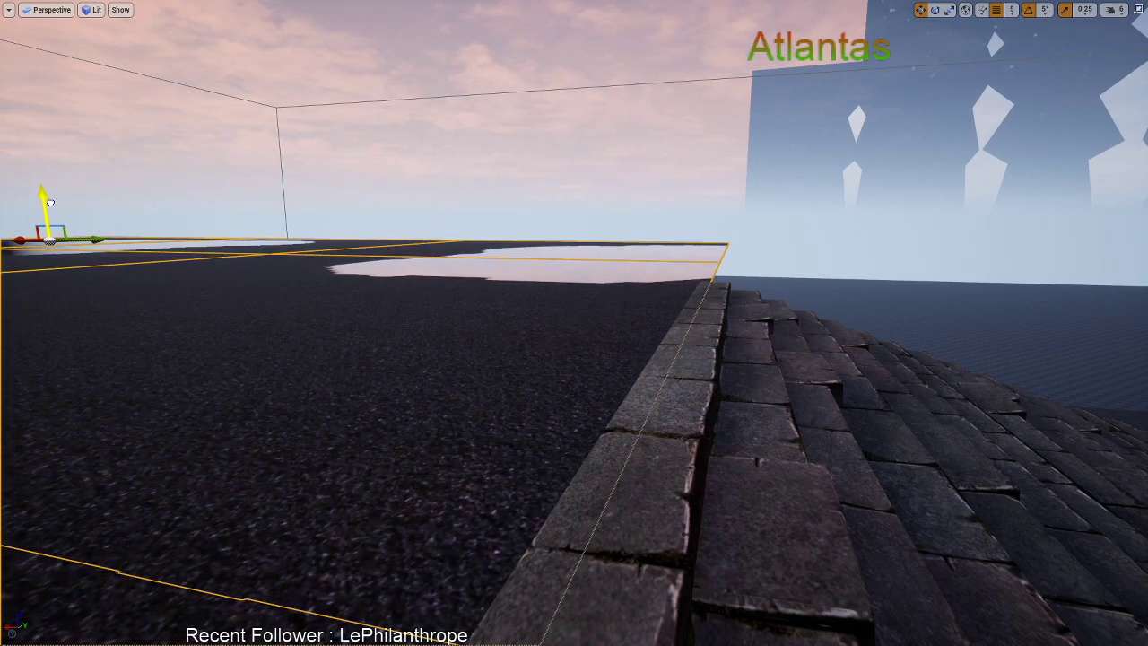
{"action": "left_click_drag", "start_coordinate": [24, 238], "coordinate": [30, 238]}
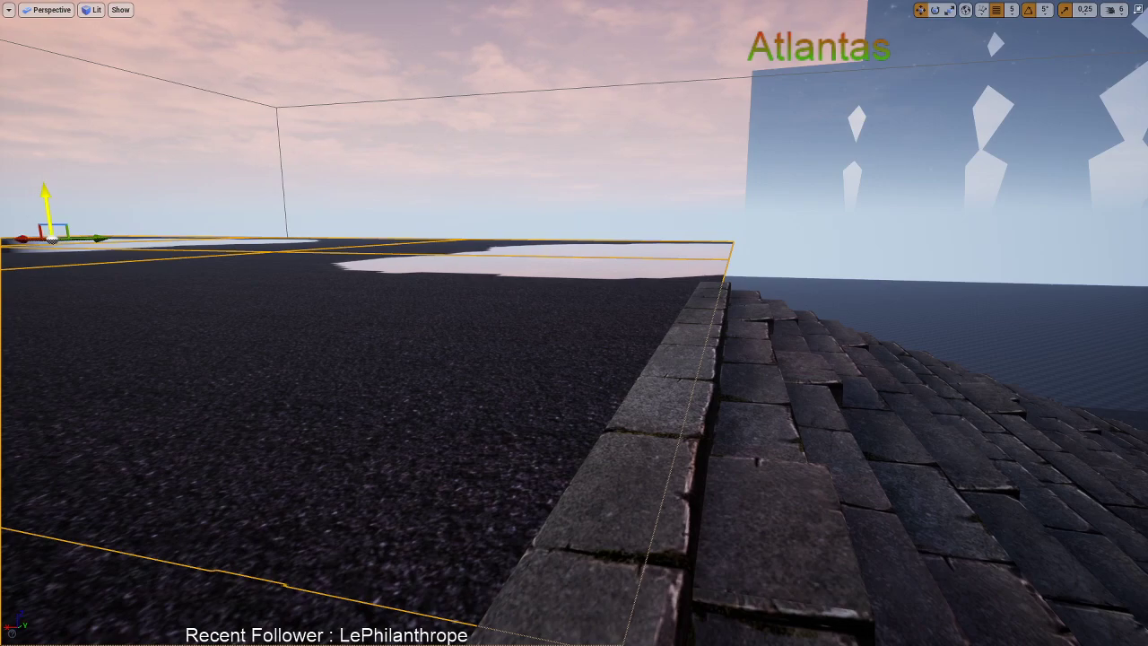
{"action": "right_click_drag", "start_coordinate": [336, 281], "coordinate": [336, 280]}
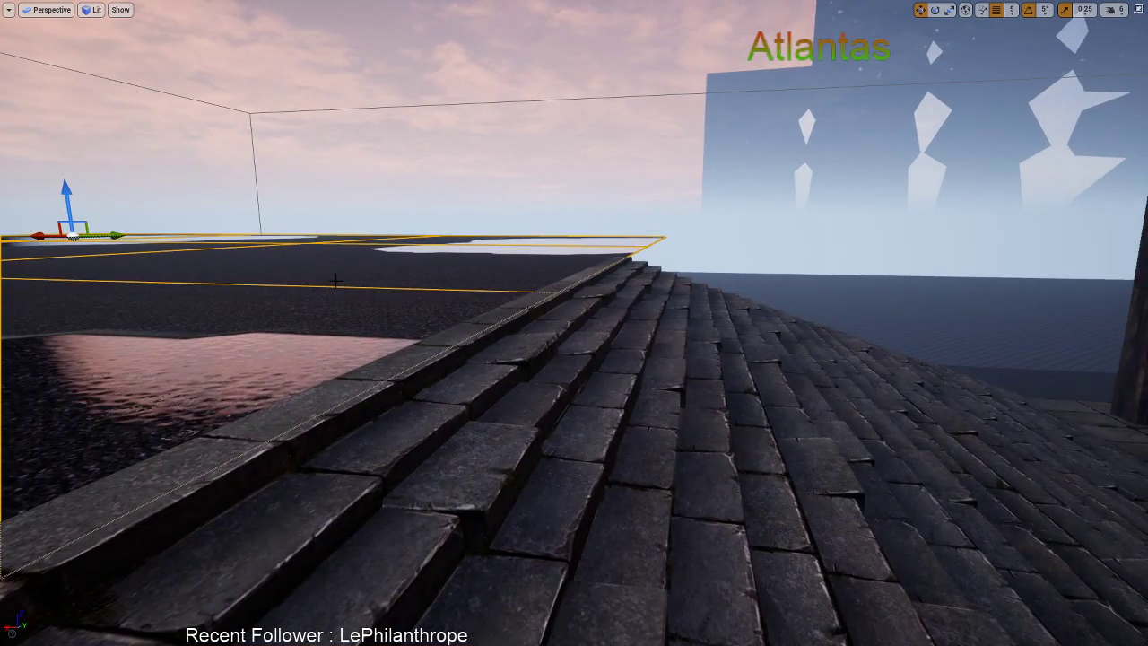
{"action": "right_click_drag", "start_coordinate": [441, 202], "coordinate": [440, 202]}
Play-test the level full screen from the courtyard, run toward the Dark Witch enemy and end the session
{"action": "key", "text": "F11"}
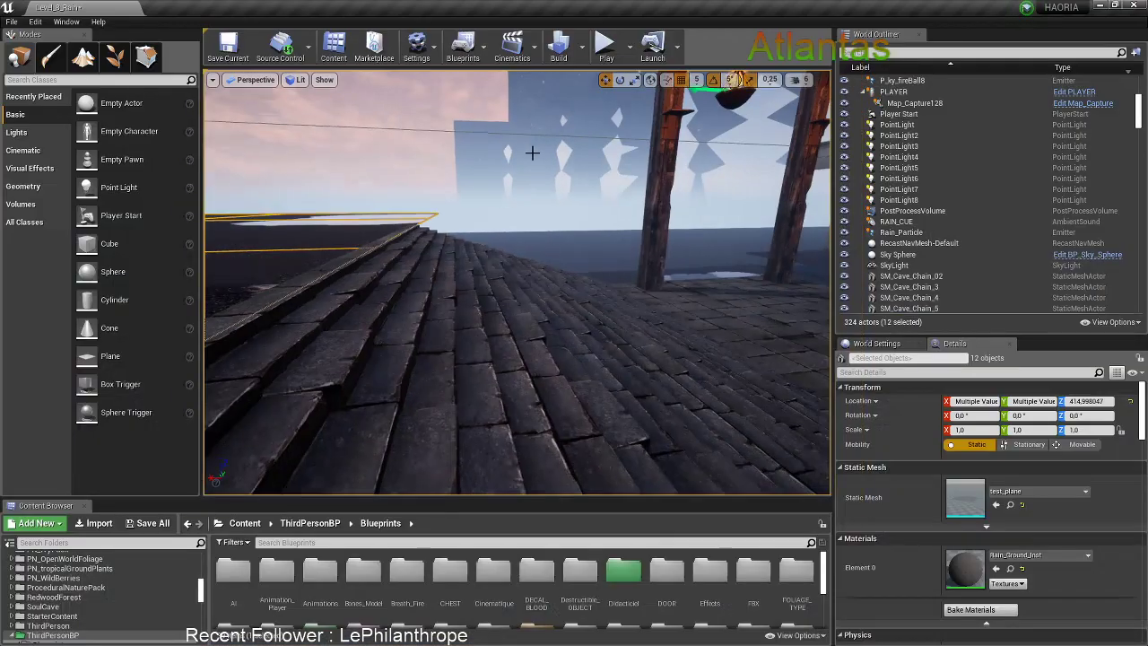
{"action": "left_click", "coordinate": [606, 49]}
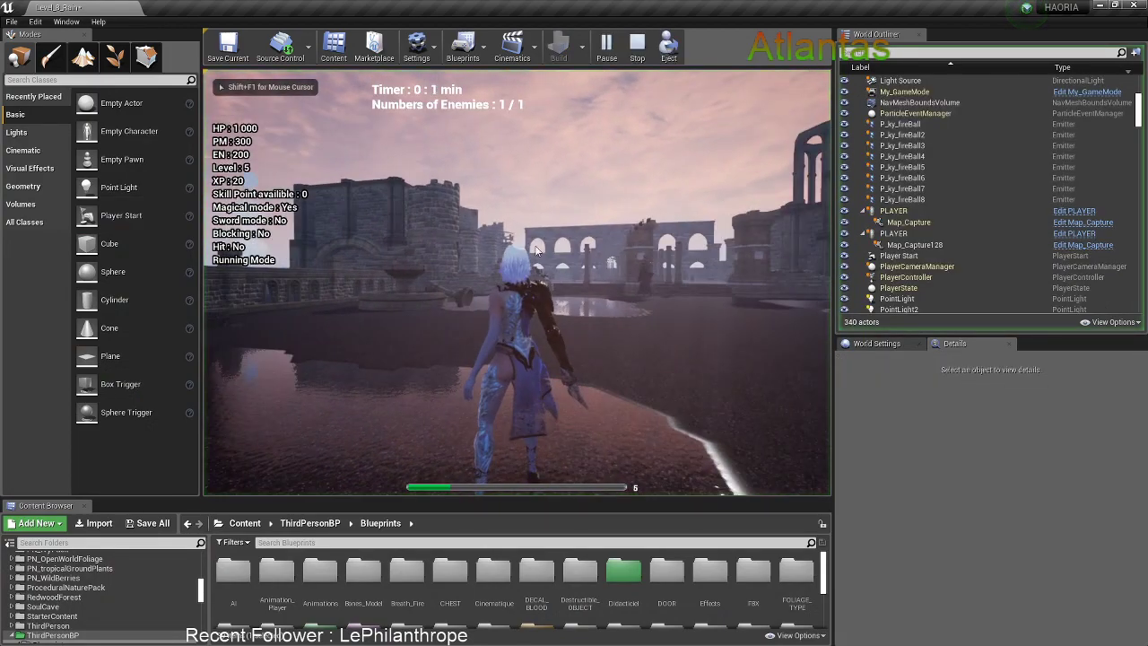
{"action": "key", "text": "F11"}
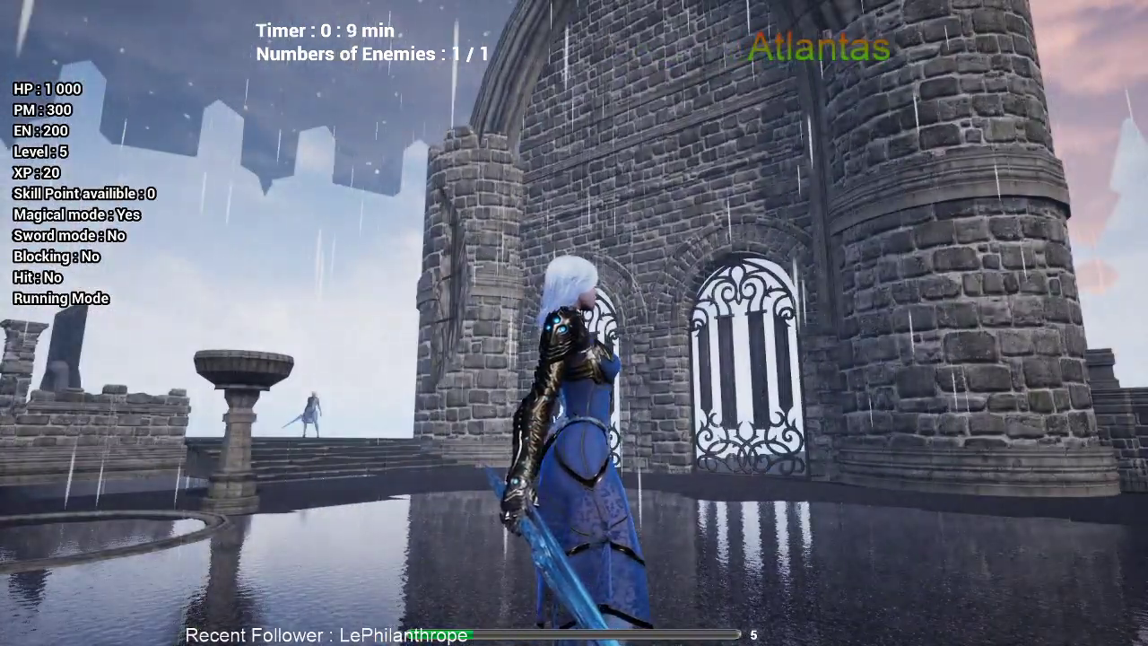
{"action": "key", "text": "w"}
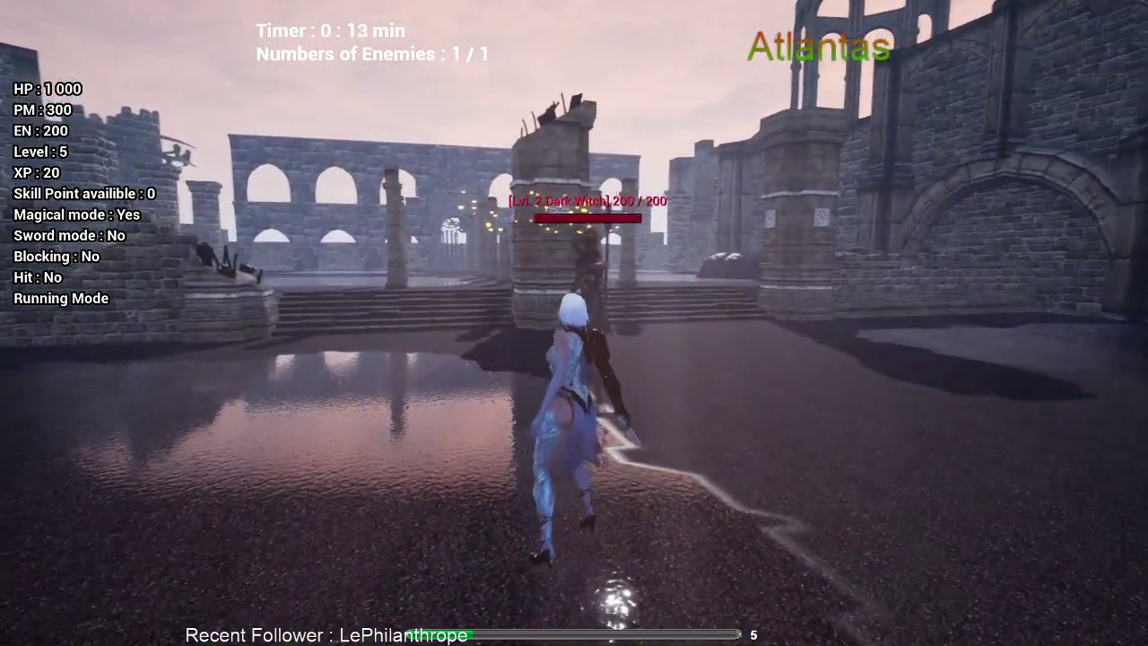
{"action": "key", "text": "F11"}
{"action": "key", "text": "Escape"}
{"action": "left_click", "coordinate": [636, 234]}
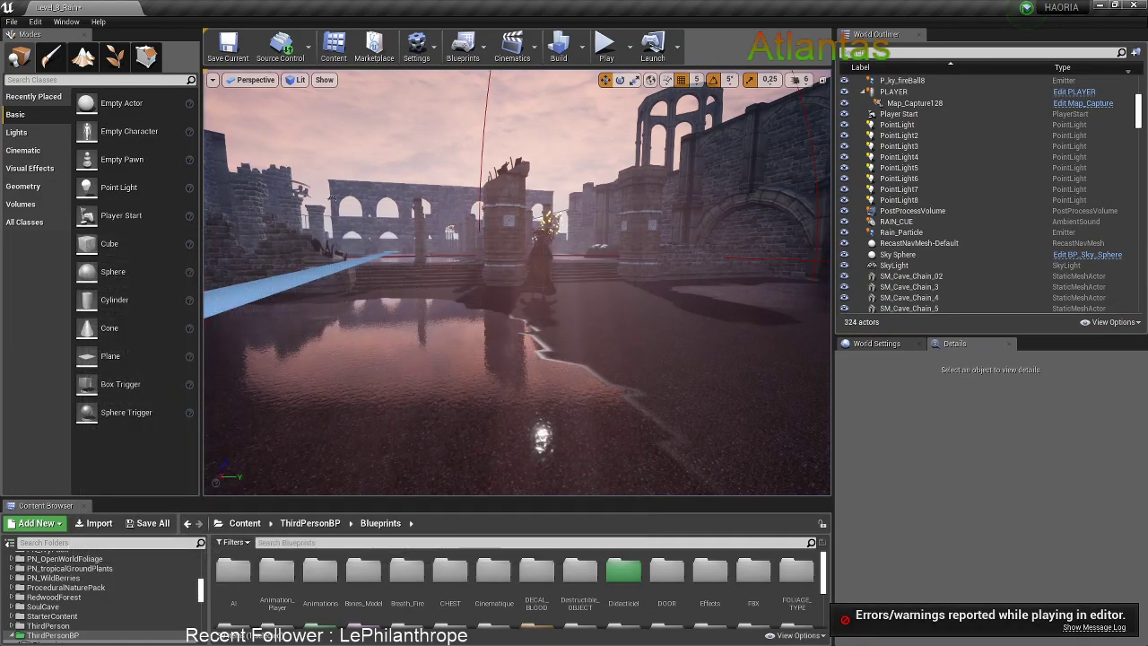
{"action": "left_click", "coordinate": [656, 380]}
{"action": "scroll", "coordinate": [1021, 569], "scroll_direction": "down", "scroll_amount": 10}
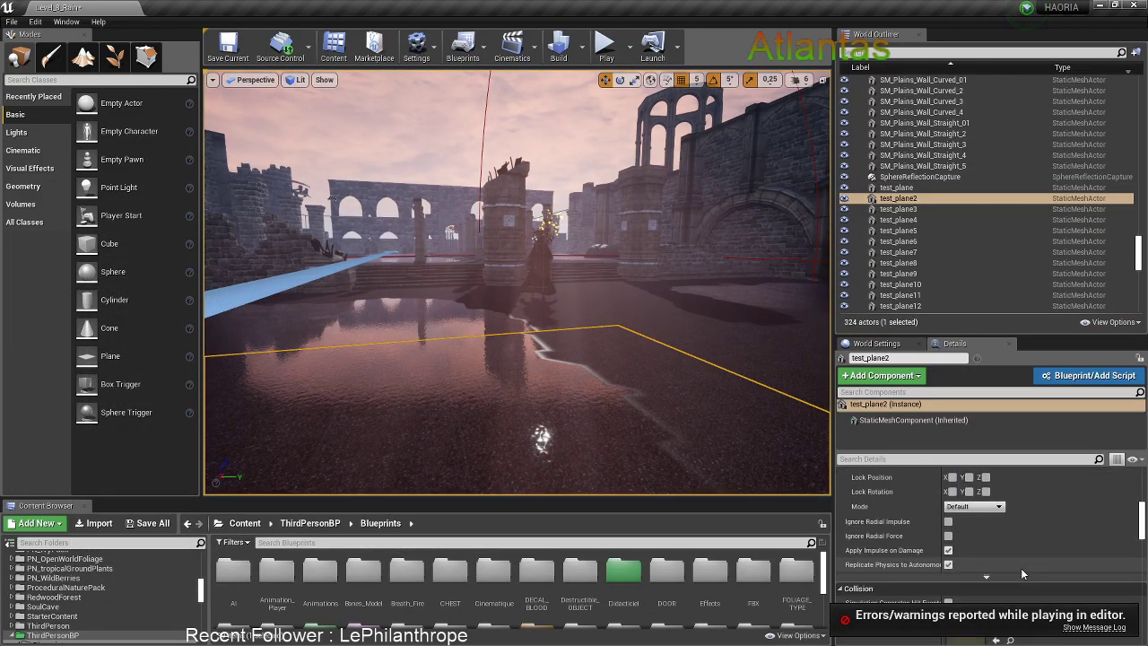
{"action": "left_click", "coordinate": [1022, 550]}
{"action": "type", "text": "wate"}
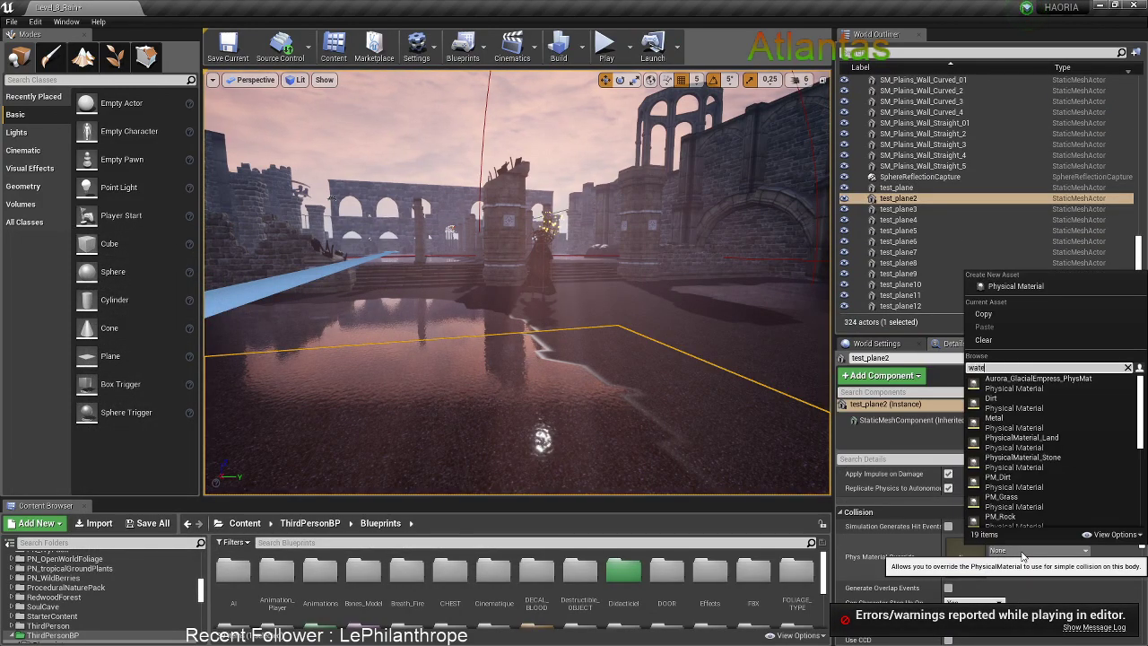
{"action": "type", "text": "r"}
Select all ground tiles from test_plane to test_plane74 and set their physical material override to PM_Water
{"action": "left_click", "coordinate": [928, 189]}
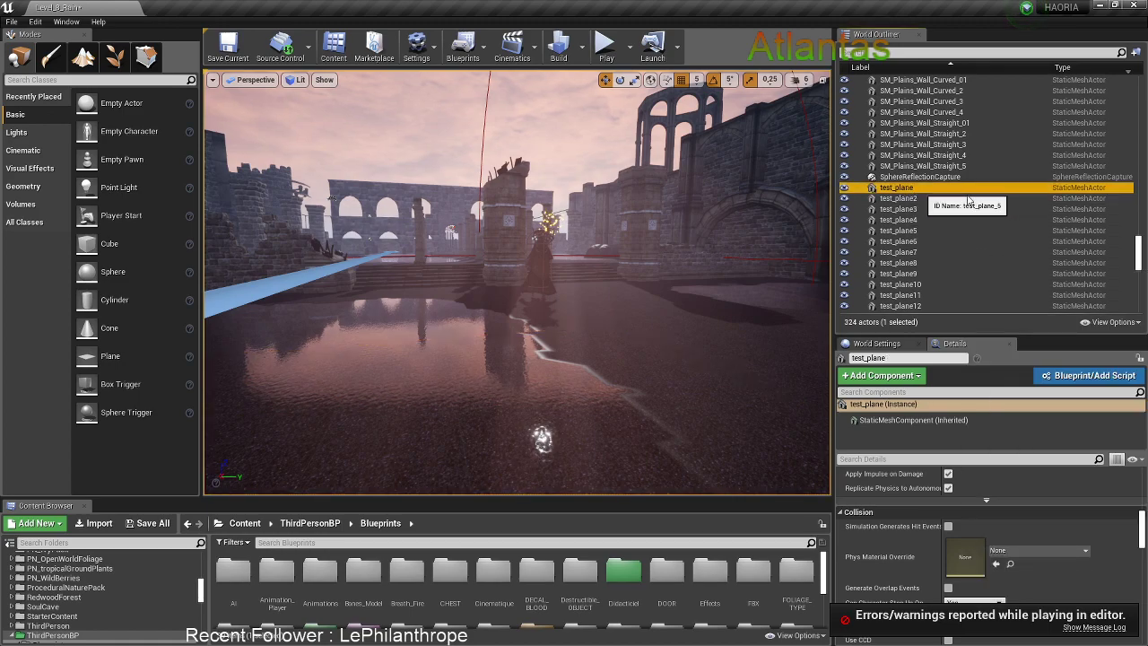
{"action": "left_click_drag", "start_coordinate": [1141, 258], "coordinate": [1137, 306]}
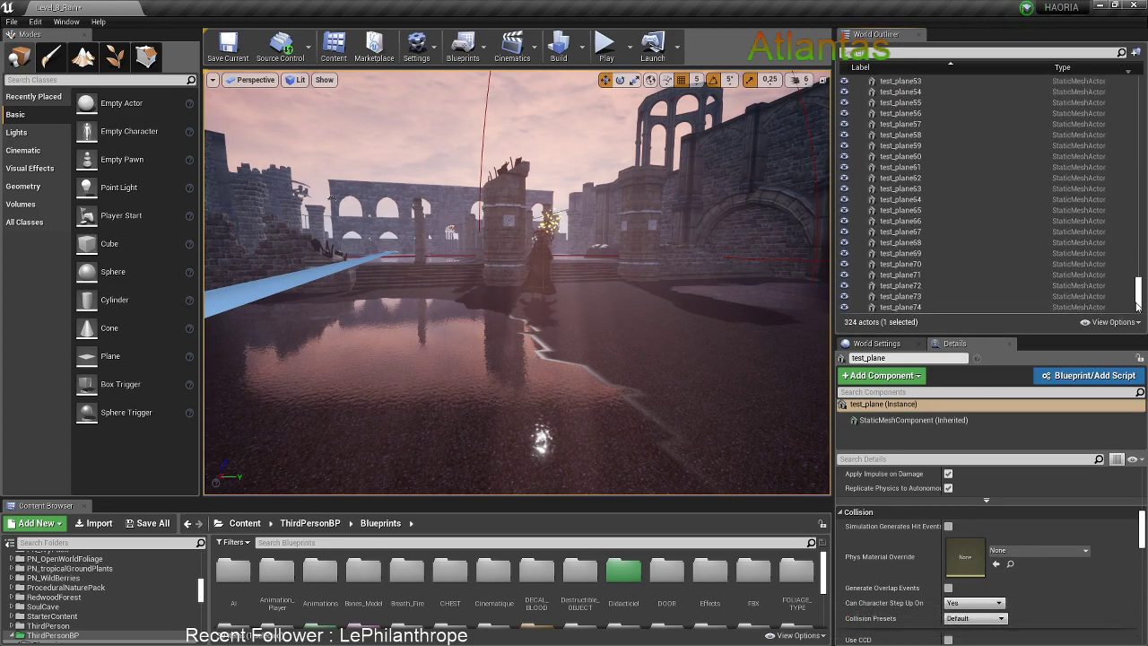
{"action": "left_click", "coordinate": [913, 310], "text": "shift"}
{"action": "left_click", "coordinate": [1020, 464]}
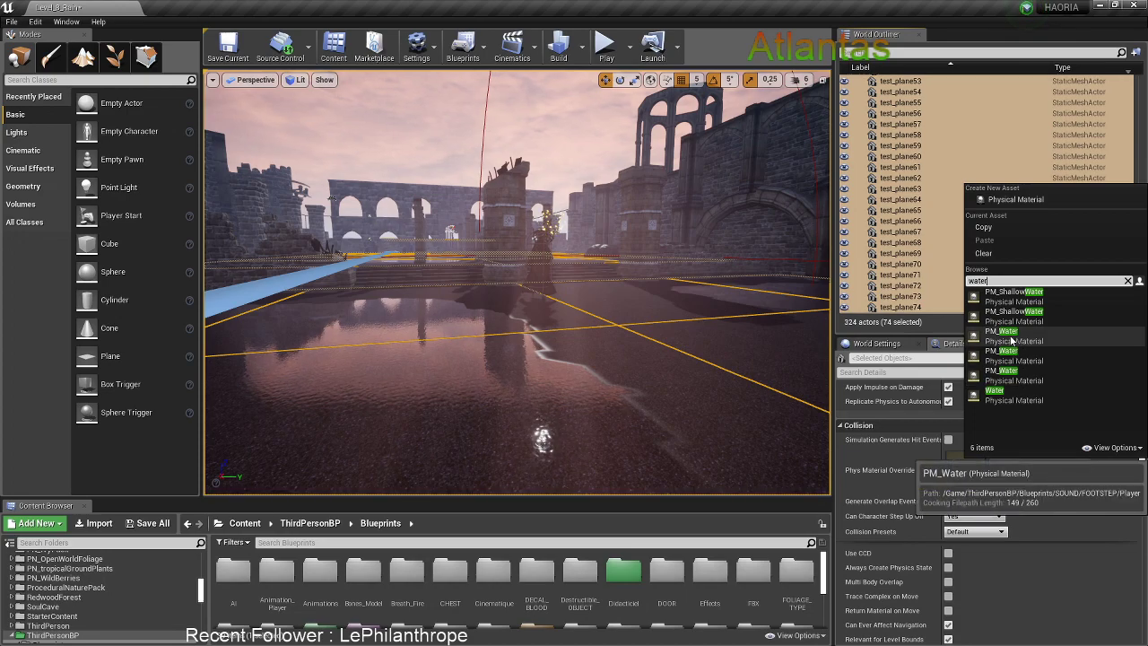
{"action": "left_click", "coordinate": [1012, 340]}
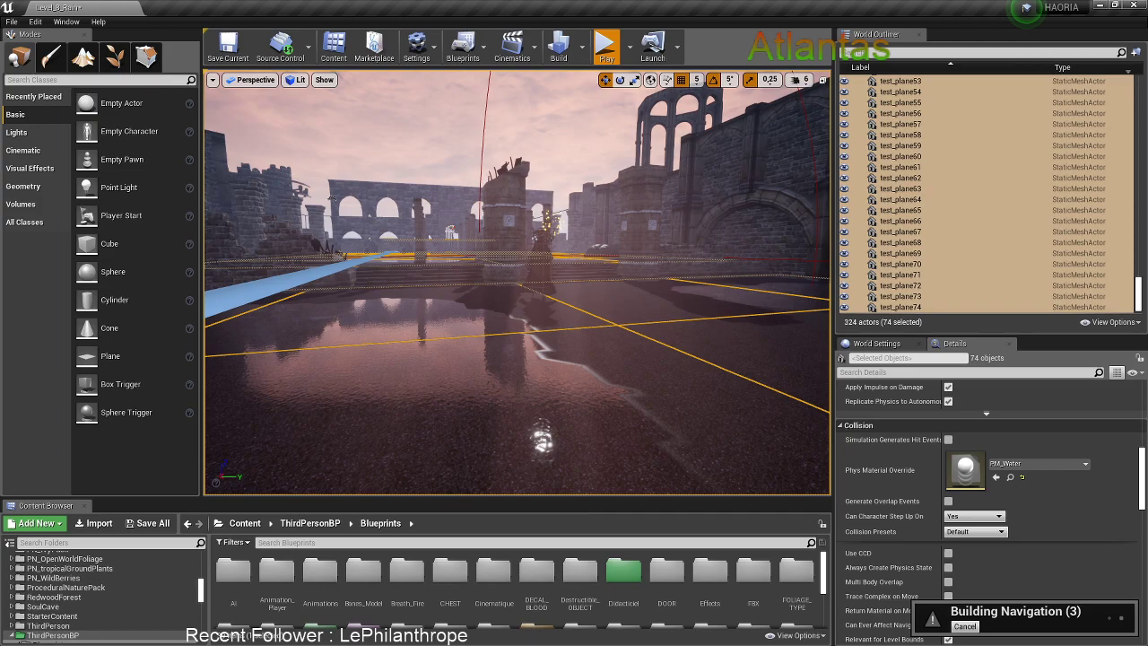
Play-test the level by running across the wet ground toward the Dark Witch, end the session and dismiss the message log
{"action": "left_click", "coordinate": [606, 46]}
{"action": "key", "text": "w"}
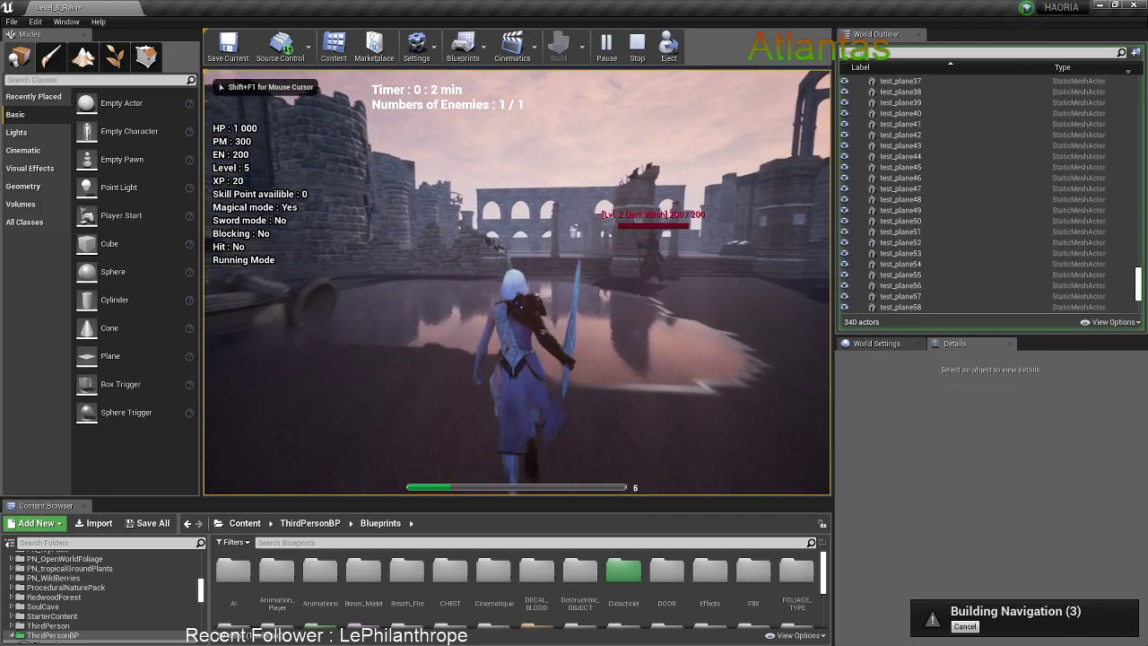
{"action": "key", "text": "w"}
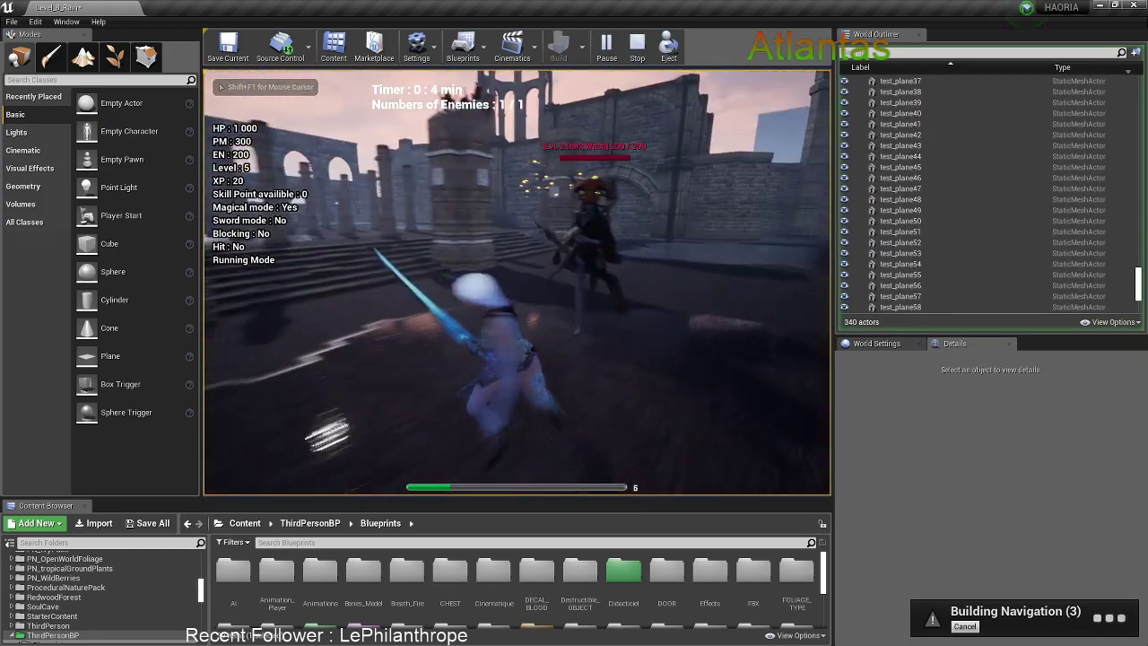
{"action": "key", "text": "s"}
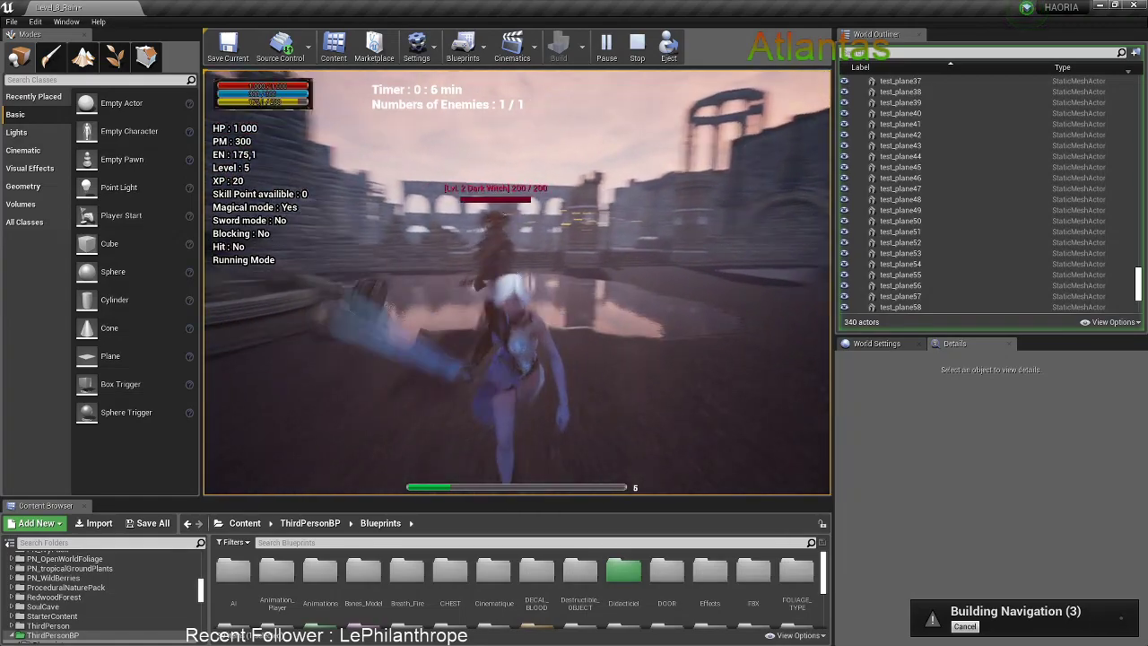
{"action": "key", "text": "Escape"}
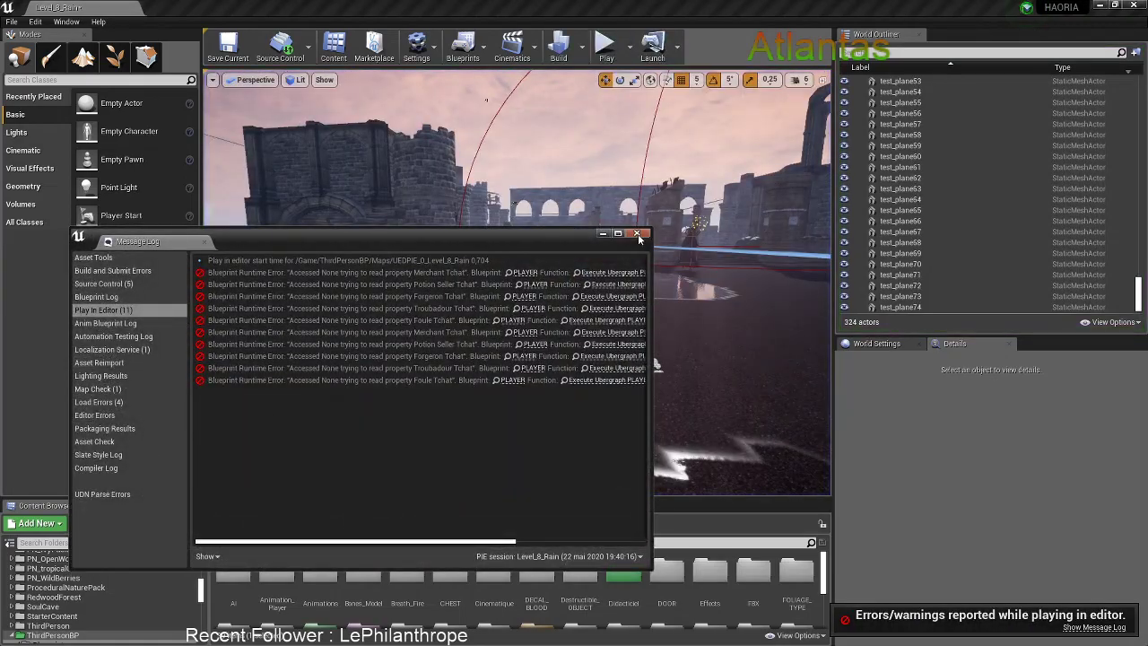
{"action": "left_click", "coordinate": [637, 233]}
Select the test_plane8 ground tile, locate its source mesh in the RAIN folder and open it for editing
{"action": "left_click", "coordinate": [707, 341]}
{"action": "scroll", "coordinate": [1002, 544], "scroll_direction": "up", "scroll_amount": 10}
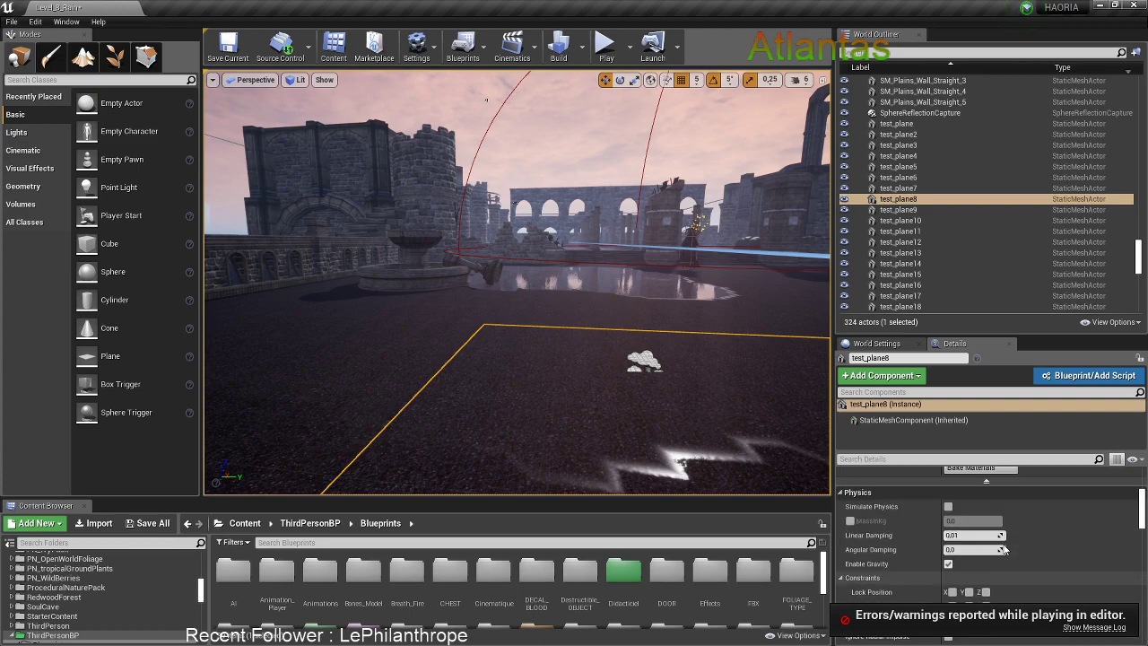
{"action": "left_click", "coordinate": [1010, 535]}
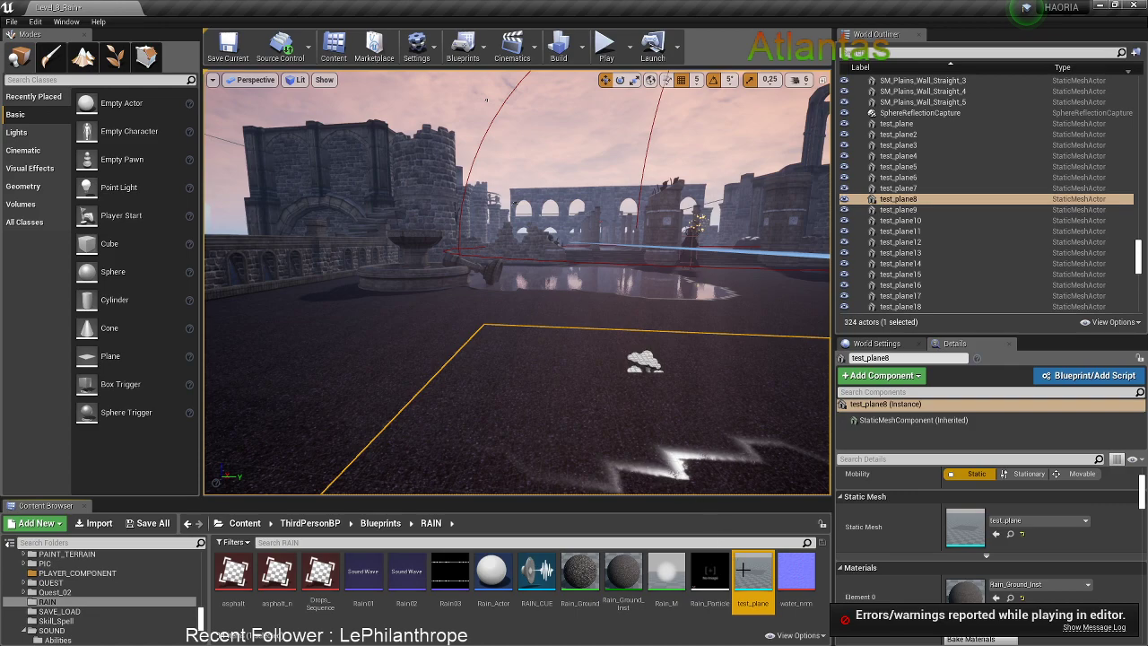
{"action": "double_click", "coordinate": [750, 570]}
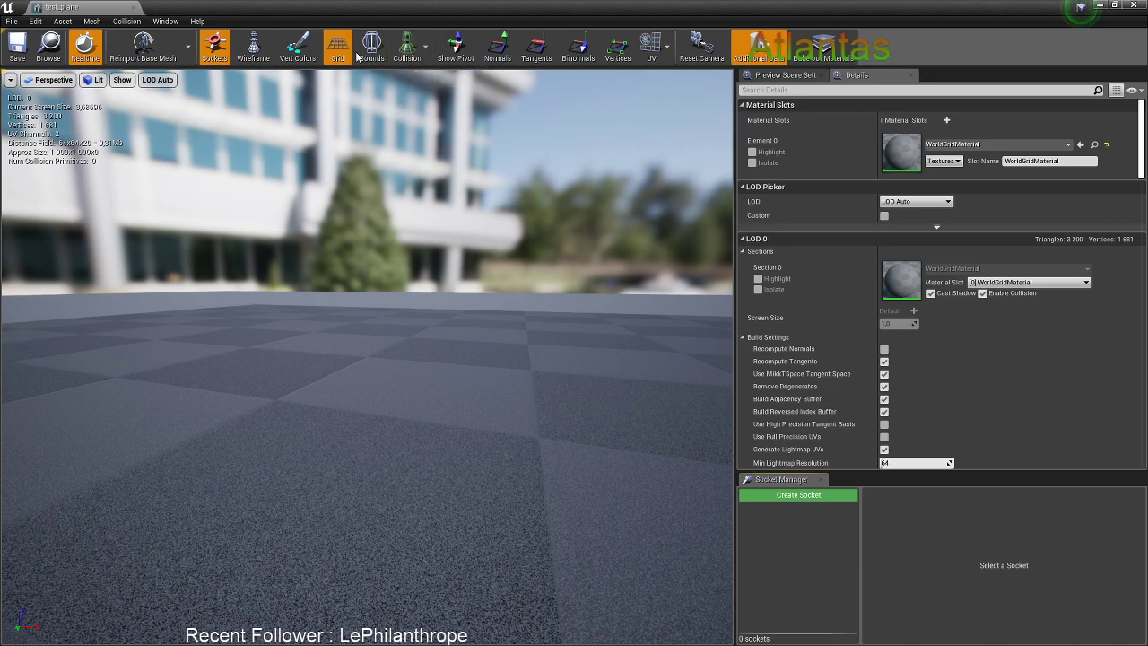
Filter the test_plane mesh details by "coll" to examine its collision physical material, dock the mesh editor beside the level and return to Level_8_Rain
{"action": "left_click", "coordinate": [421, 93]}
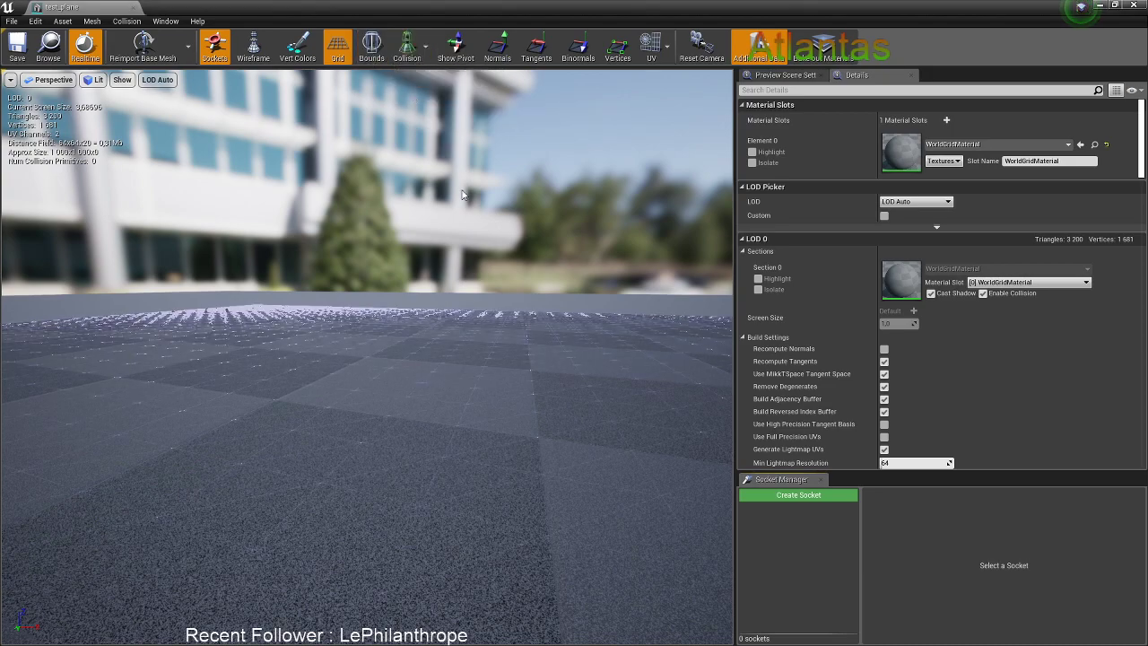
{"action": "left_click", "coordinate": [841, 91]}
{"action": "type", "text": "coll"}
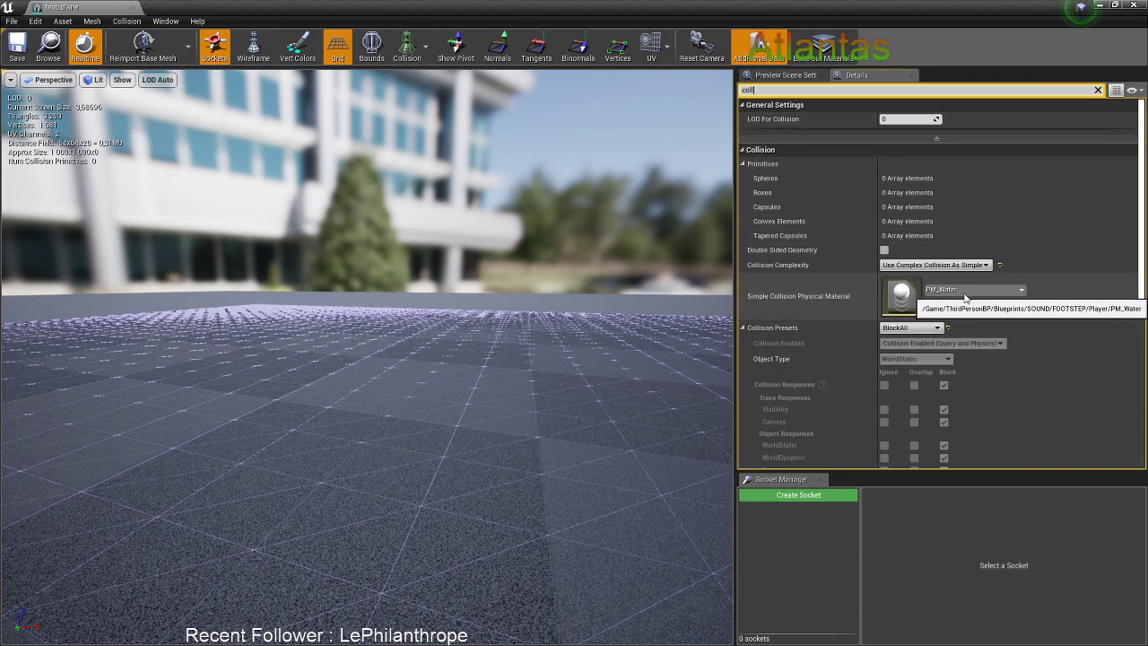
{"action": "left_click_drag", "start_coordinate": [70, 9], "coordinate": [199, 8]}
{"action": "left_click", "coordinate": [61, 8]}
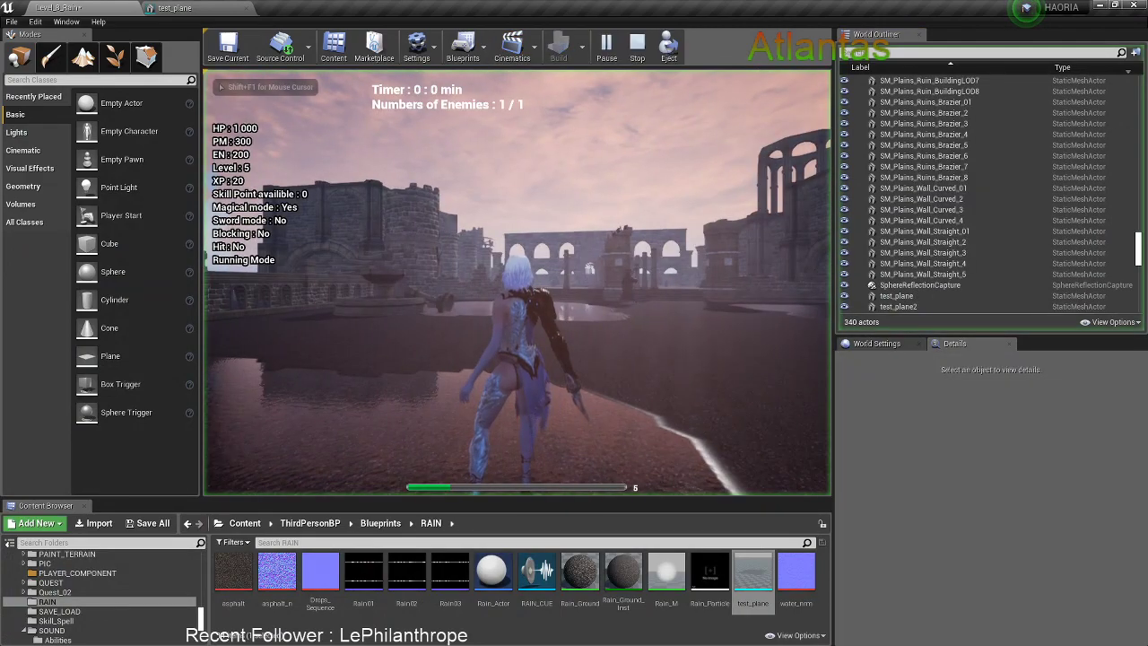
Play-test the level full screen, walking through the courtyard puddles near the gated wall and the triple arch
{"action": "left_click", "coordinate": [502, 317]}
{"action": "key", "text": "w"}
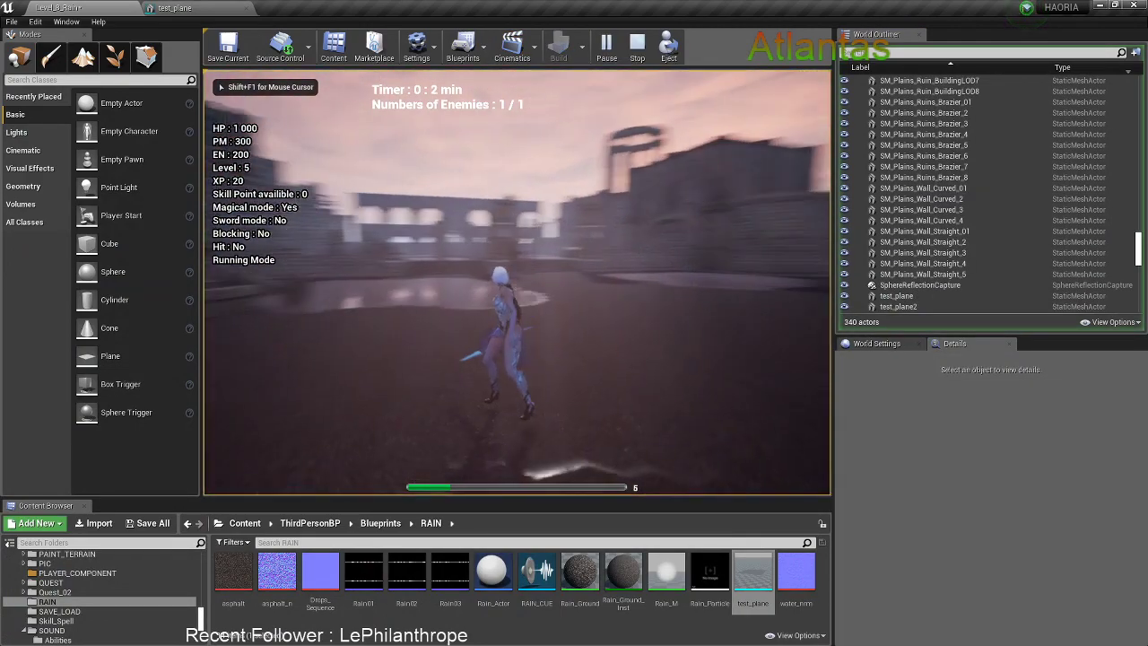
{"action": "key", "text": "F11"}
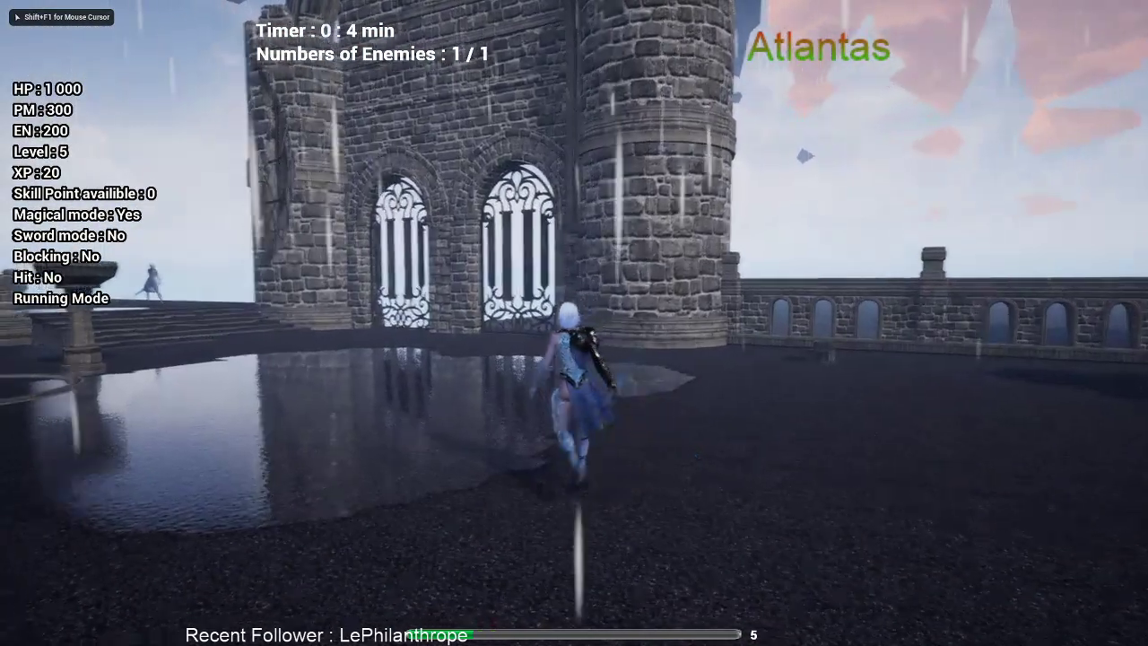
{"action": "key", "text": "w"}
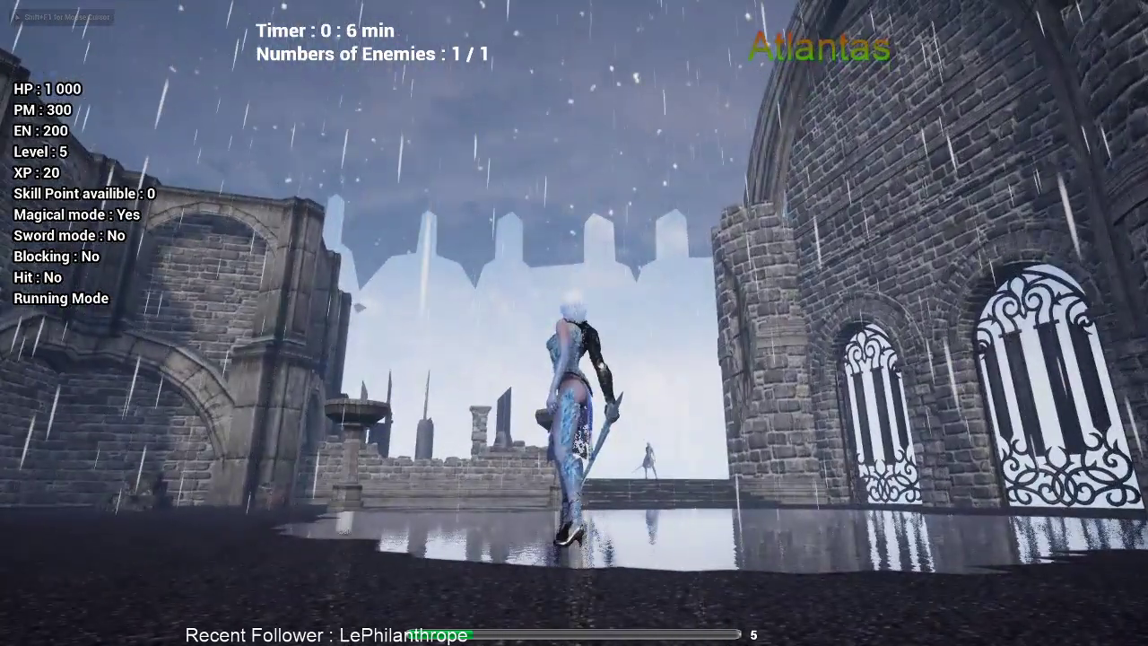
{"action": "key", "text": "w"}
{"action": "key", "text": "w"}
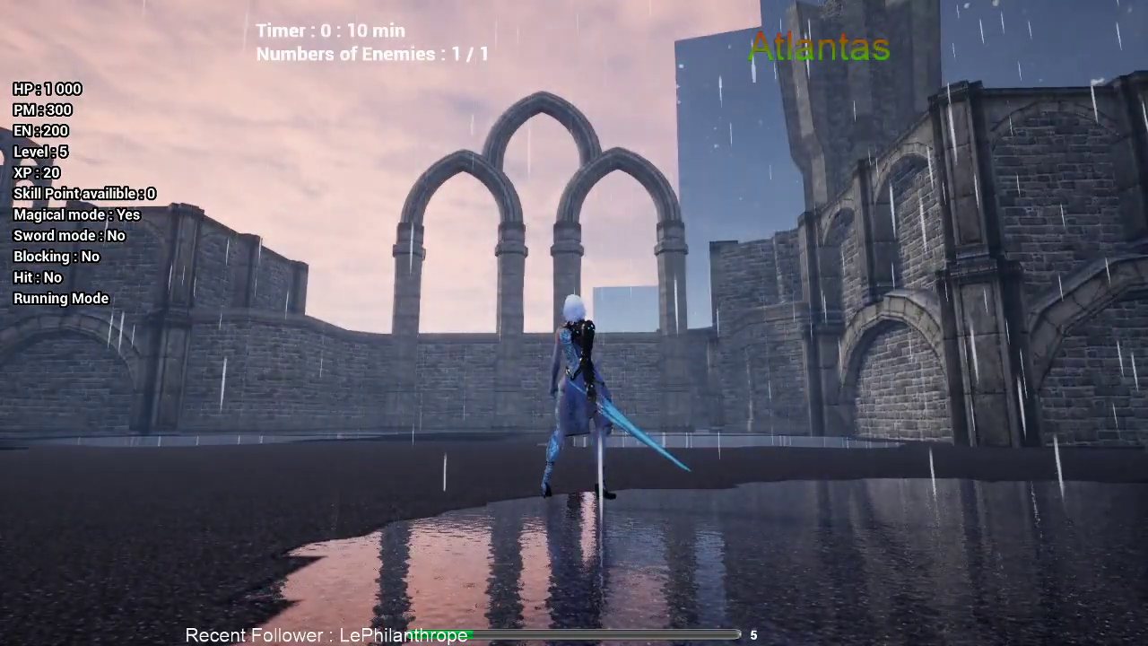
{"action": "key", "text": "w"}
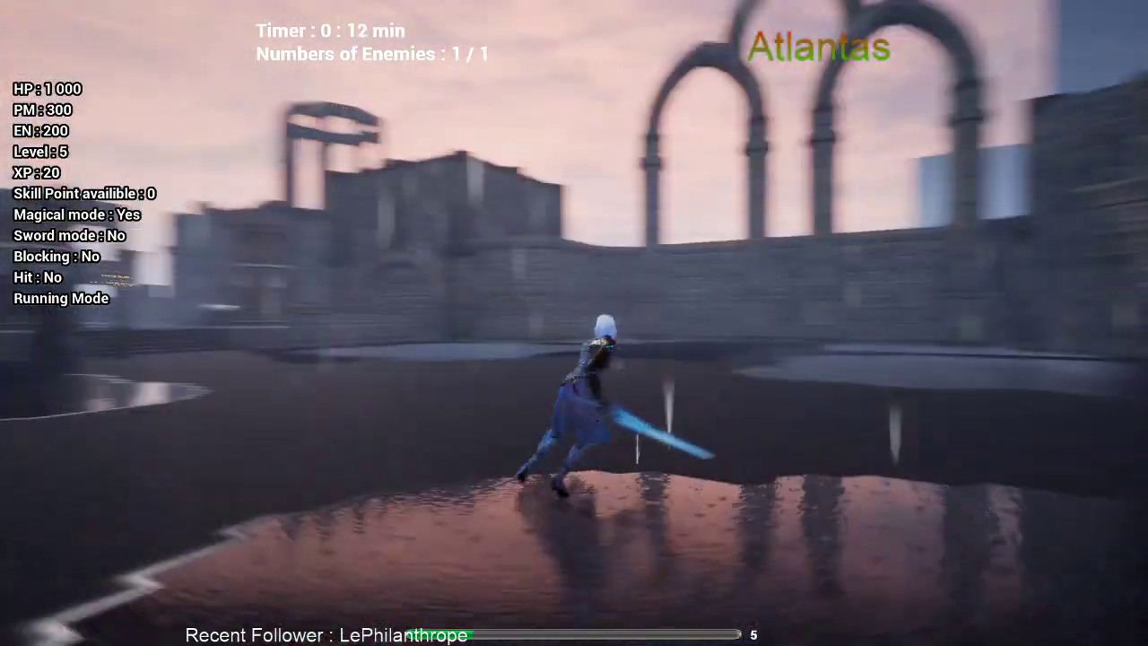
Run across the puddles past the Dark Witch enemy and on to the stone steps leading to the columned platform
{"action": "key", "text": "a"}
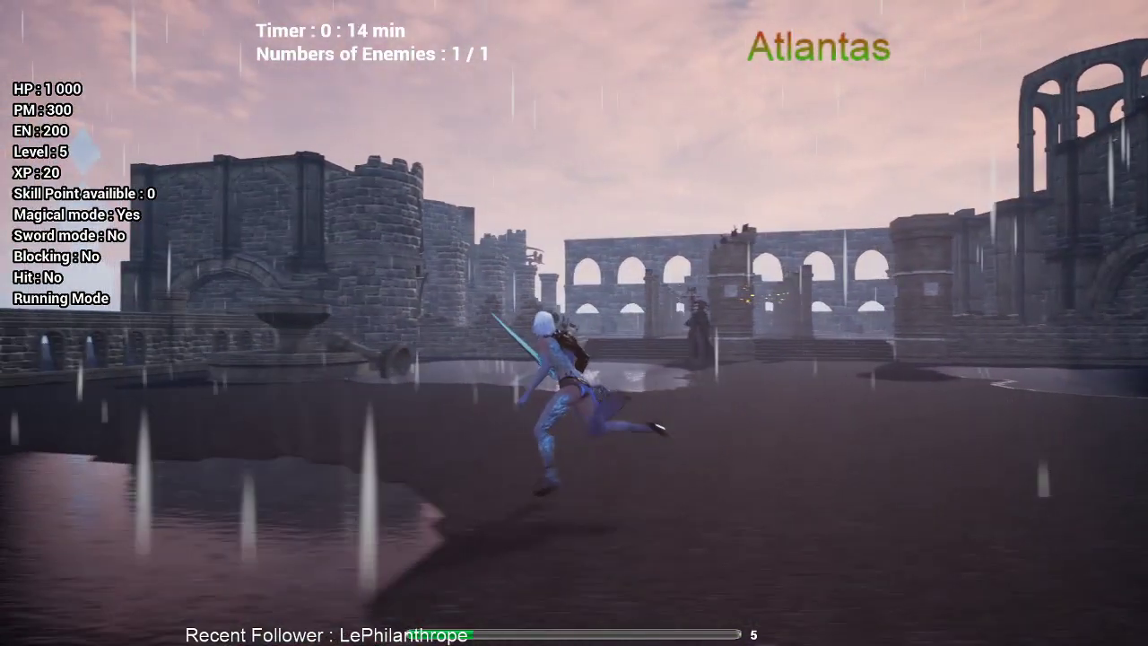
{"action": "key", "text": "w"}
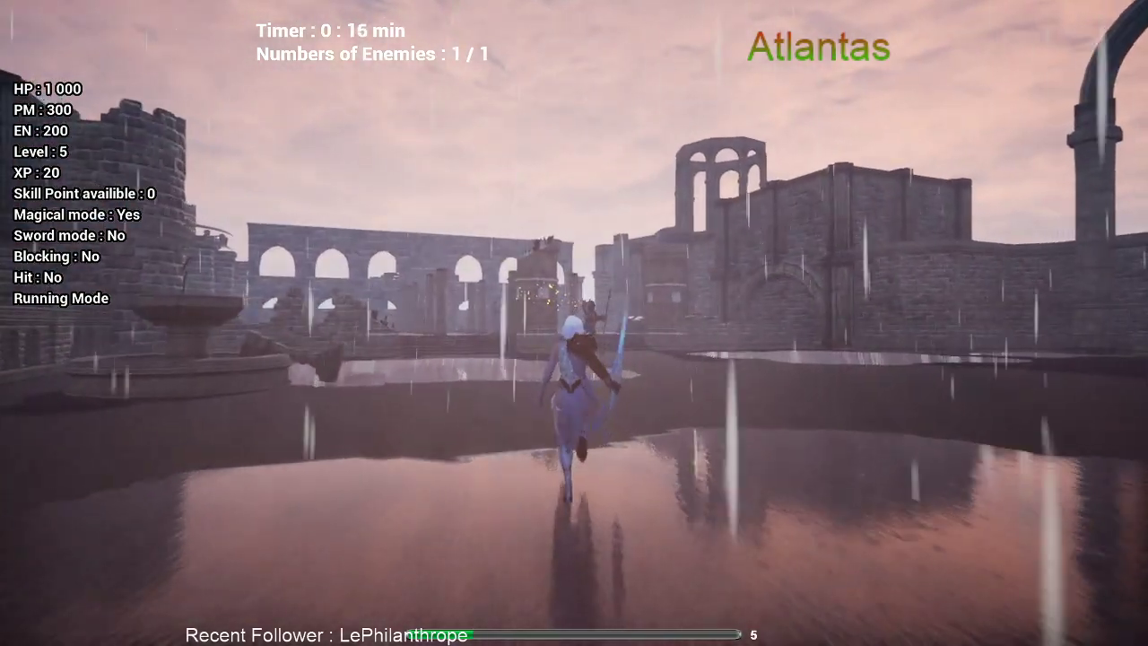
{"action": "key", "text": "w"}
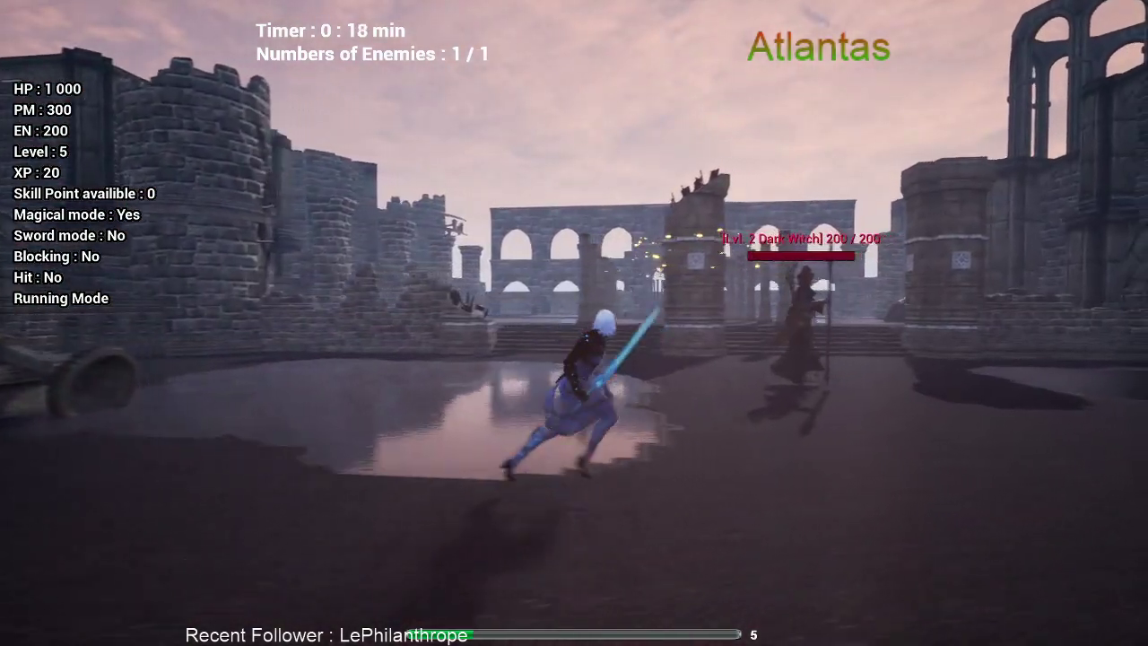
{"action": "key", "text": "space"}
{"action": "key", "text": "a"}
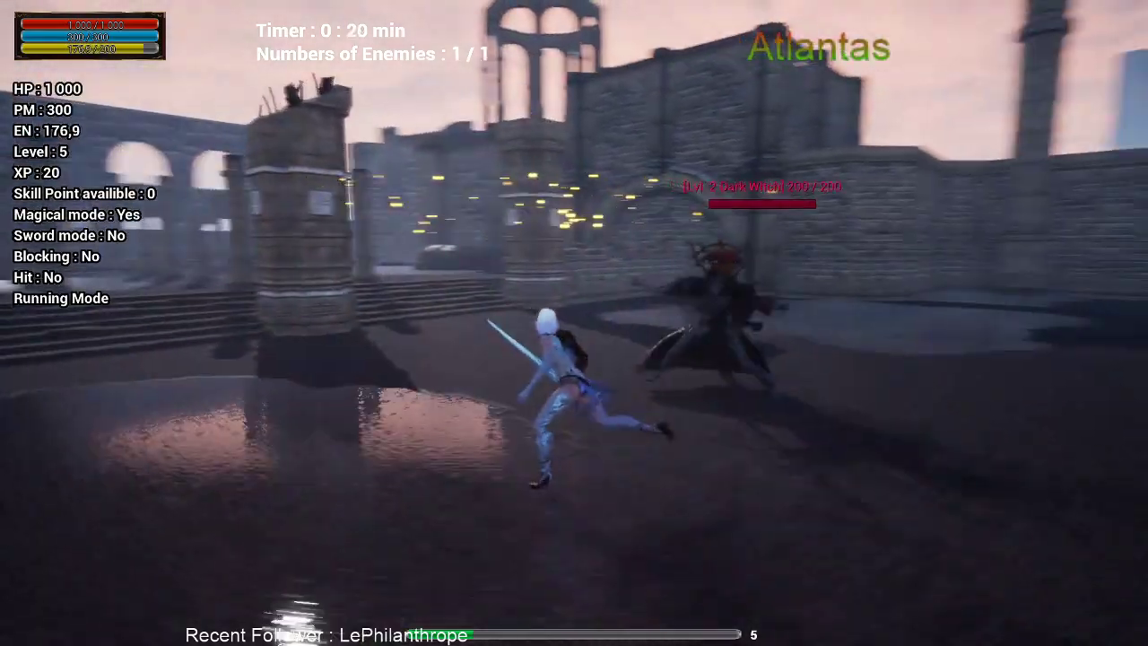
{"action": "key", "text": "w"}
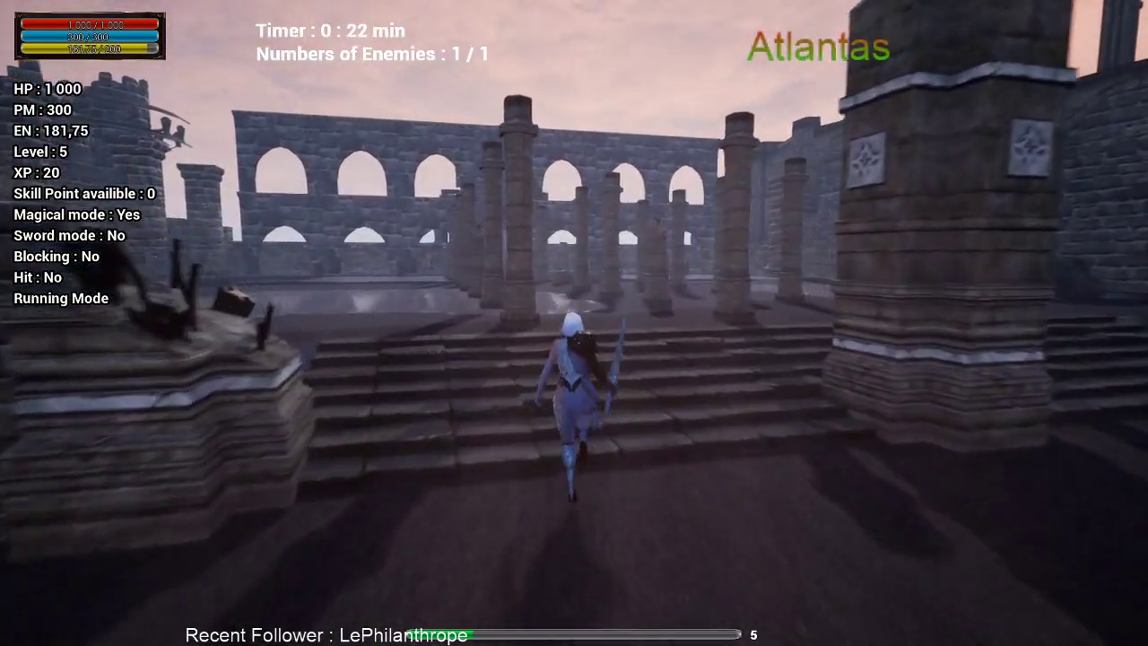
Run the character through the ruins and across the bridge to the stone platform, and end the play test
{"action": "key", "text": "w"}
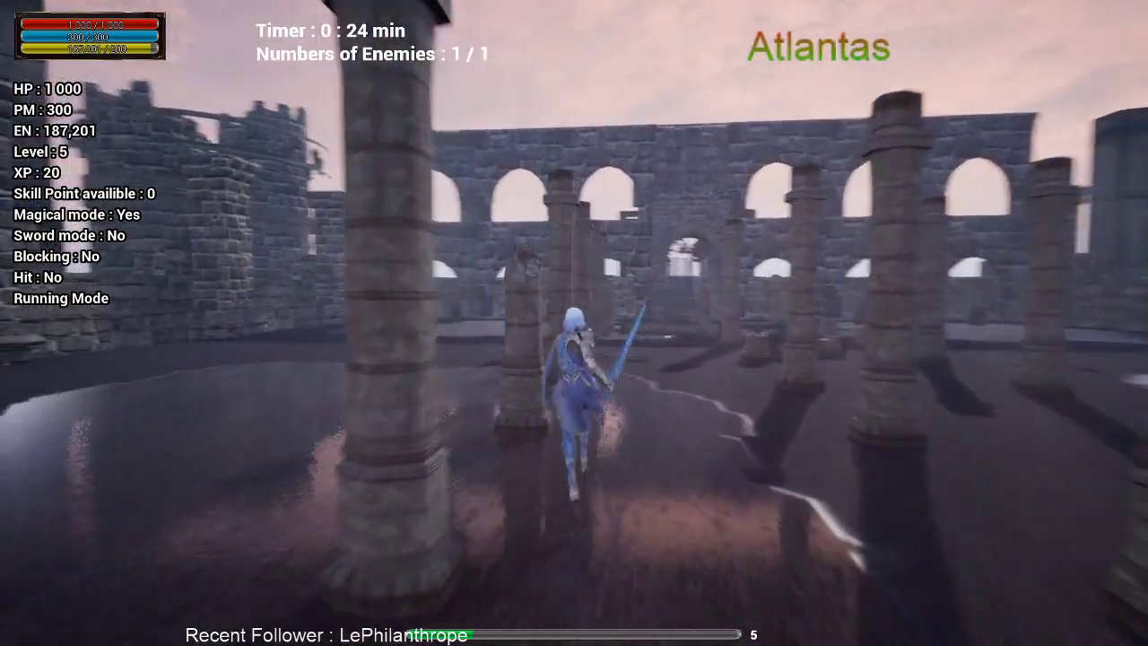
{"action": "key", "text": "w"}
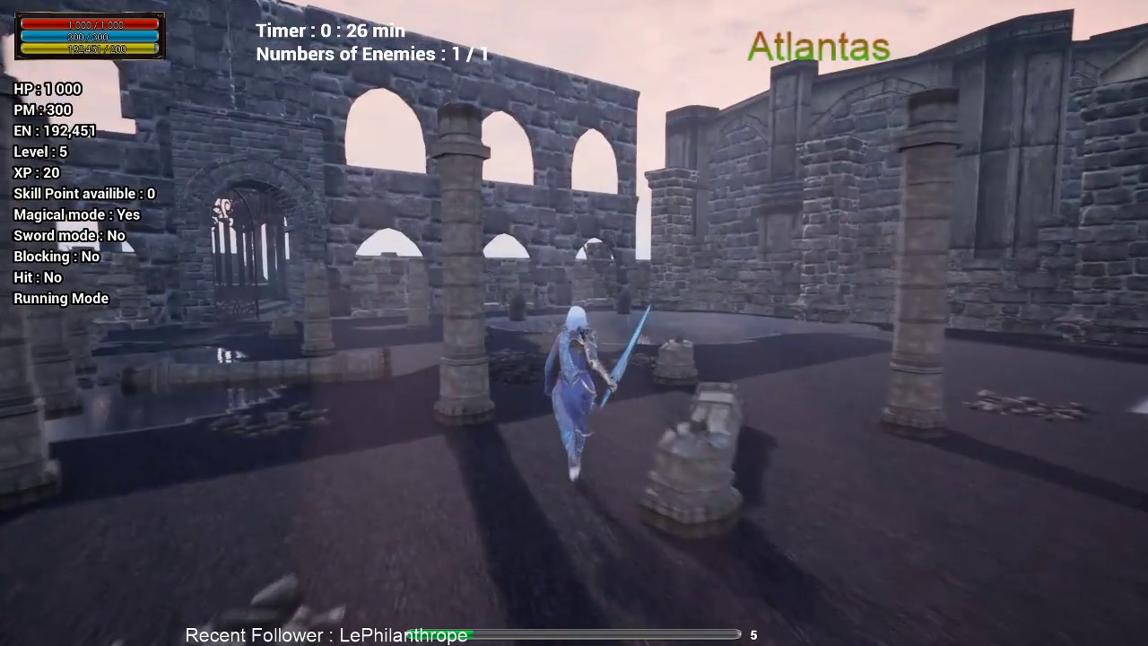
{"action": "key", "text": "w"}
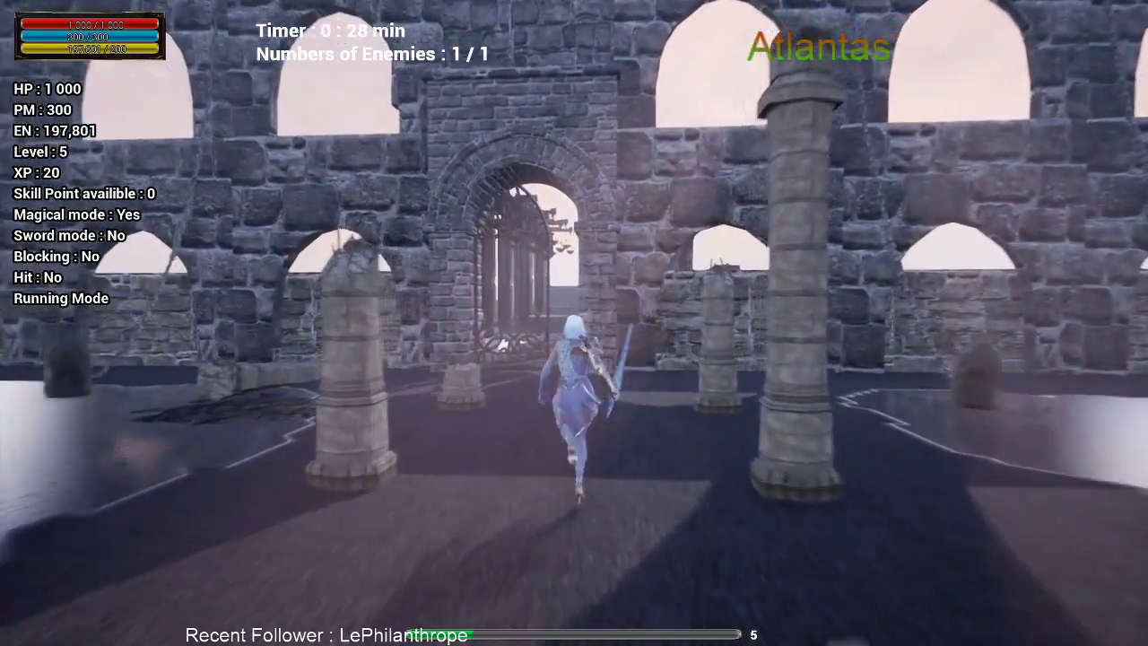
{"action": "key", "text": "w"}
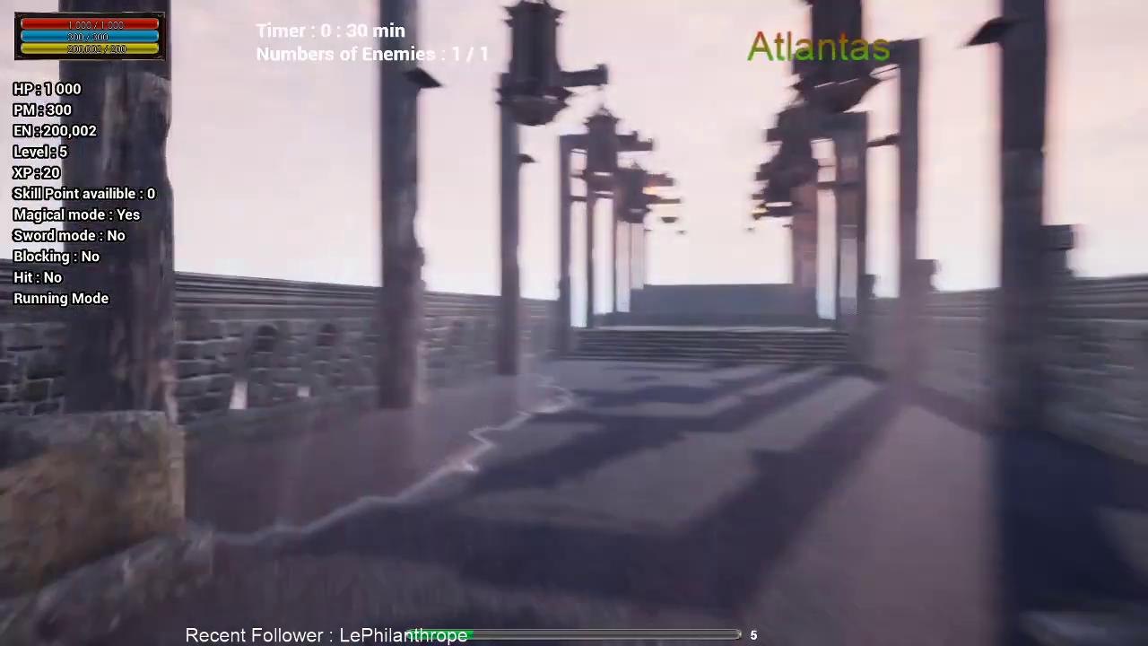
{"action": "key", "text": "w"}
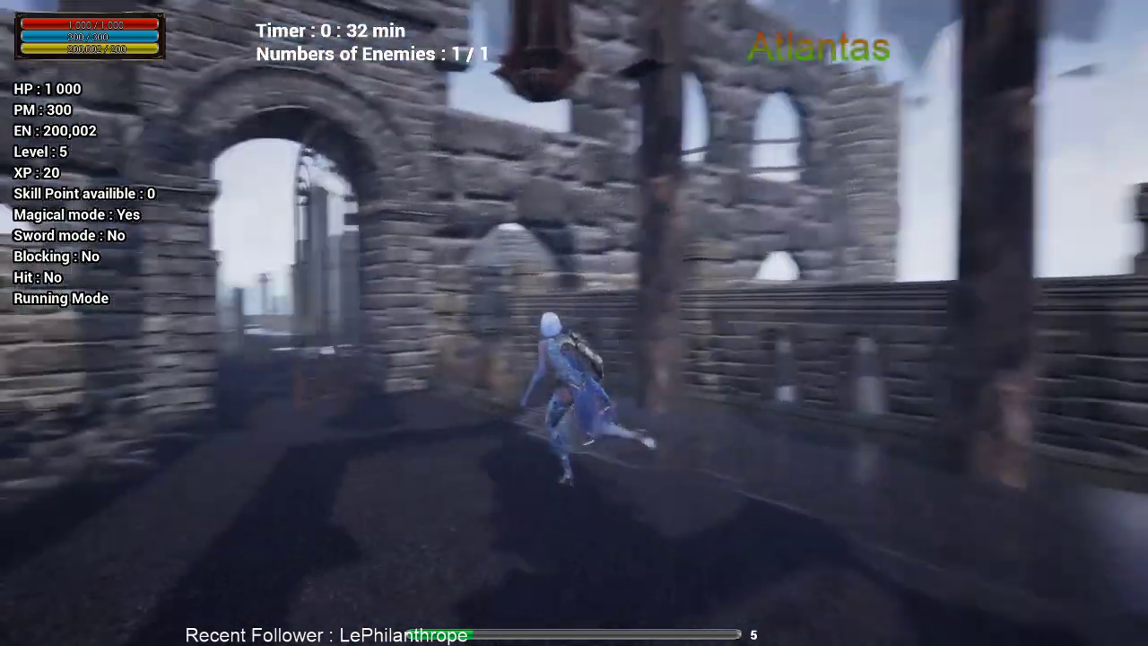
{"action": "key", "text": "w"}
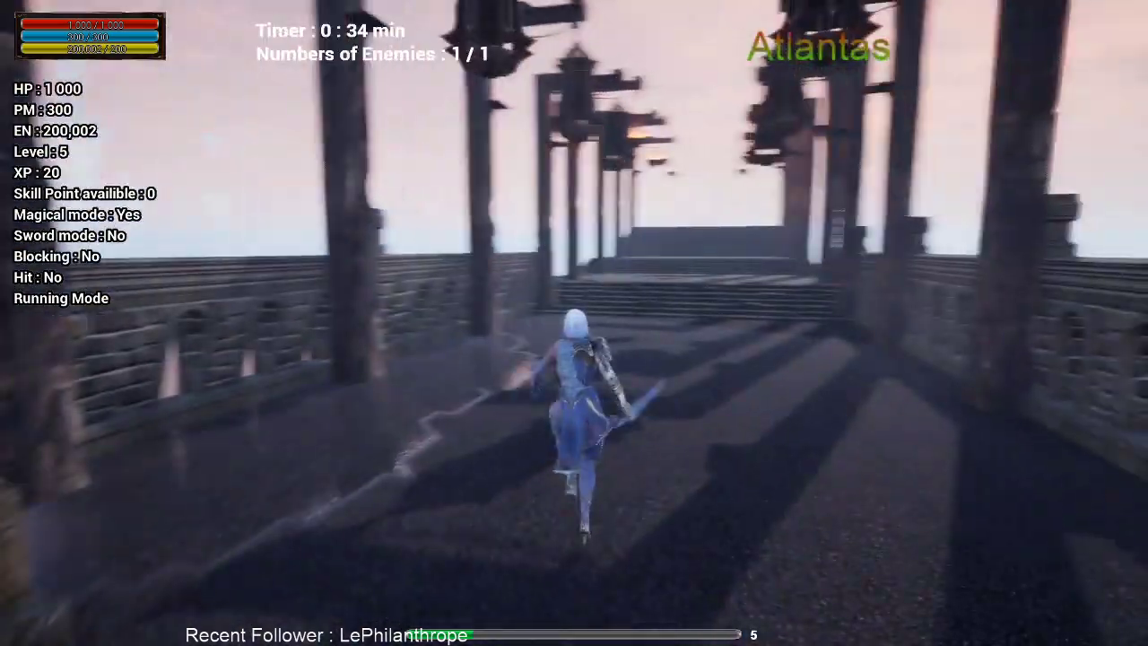
{"action": "key", "text": "w"}
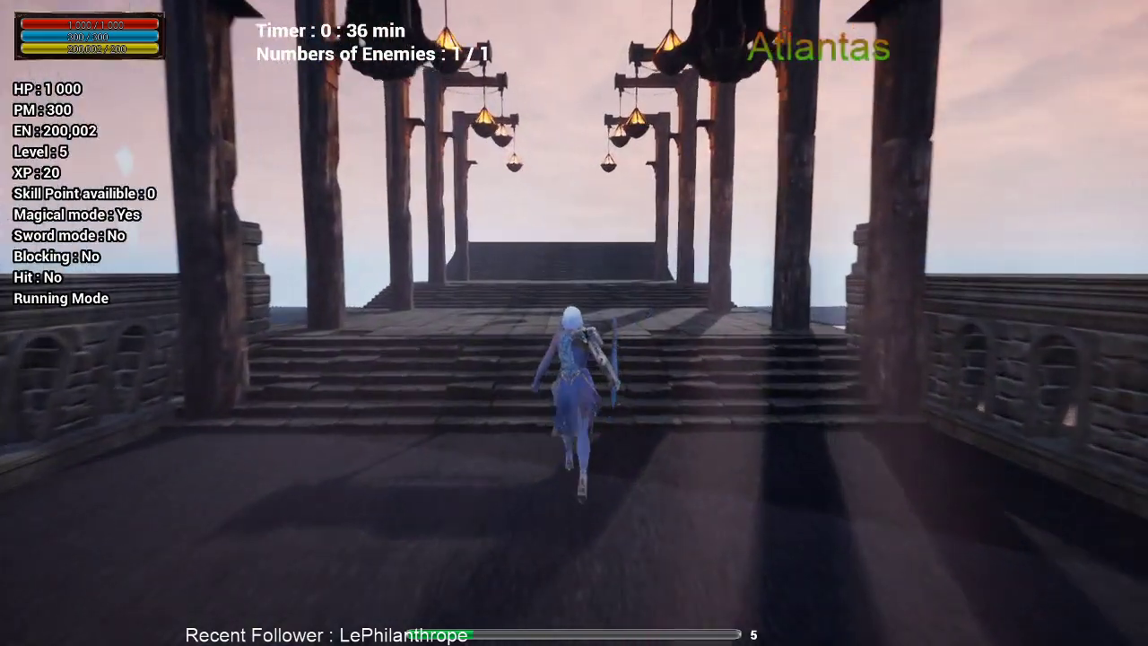
{"action": "key", "text": "w"}
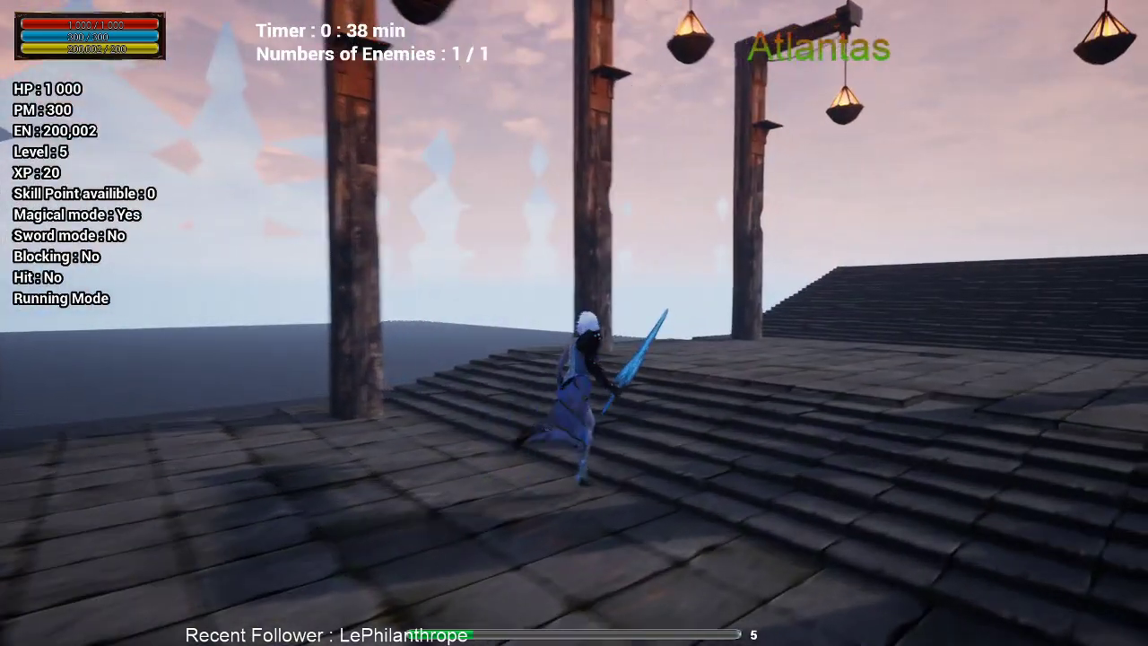
{"action": "key", "text": "F11"}
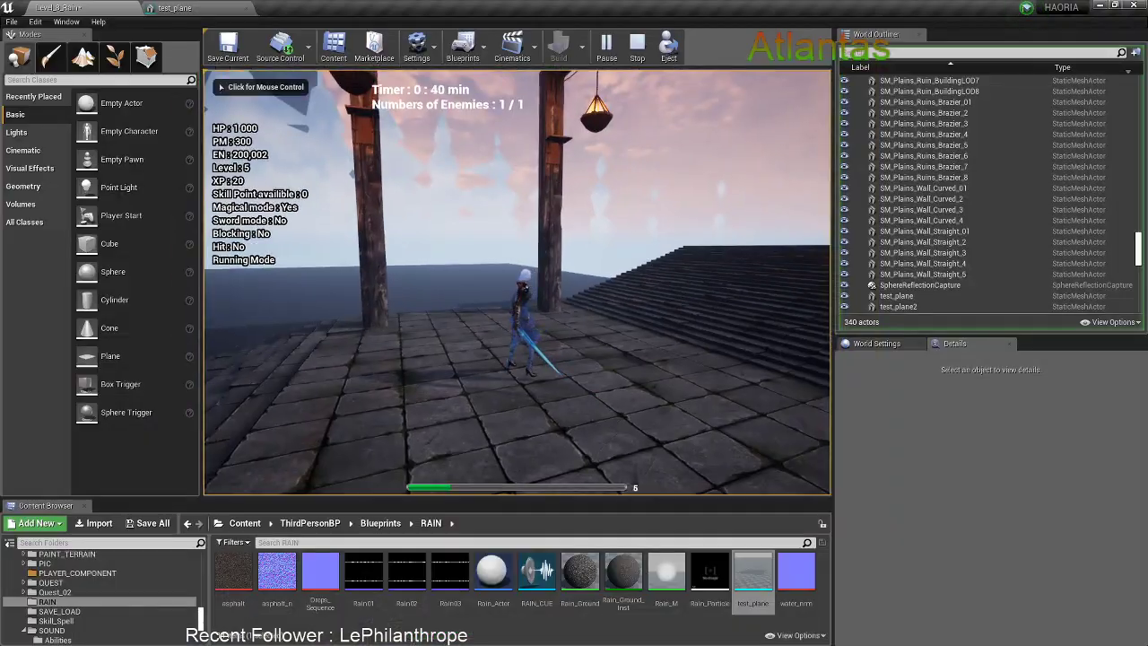
{"action": "key", "text": "Escape"}
Select the stone floor block SM_Plains_Floors_Block10 on the platform and locate its material in the project's assets
{"action": "left_click", "coordinate": [636, 234]}
{"action": "left_click", "coordinate": [573, 429]}
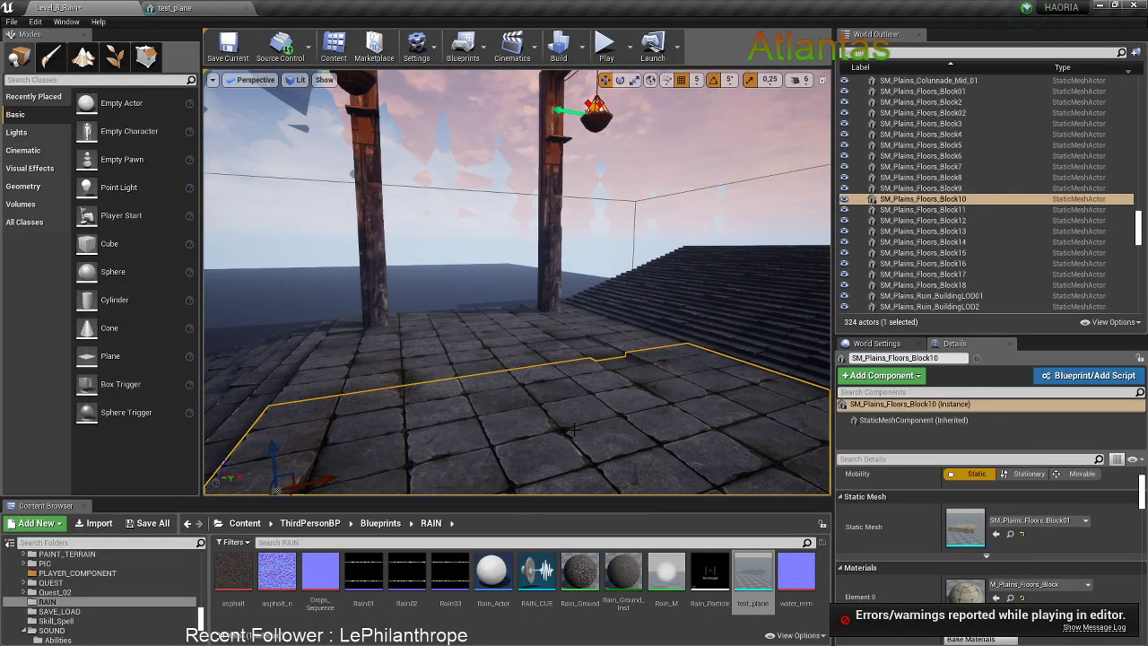
{"action": "scroll", "coordinate": [1016, 521], "scroll_direction": "down", "scroll_amount": 10}
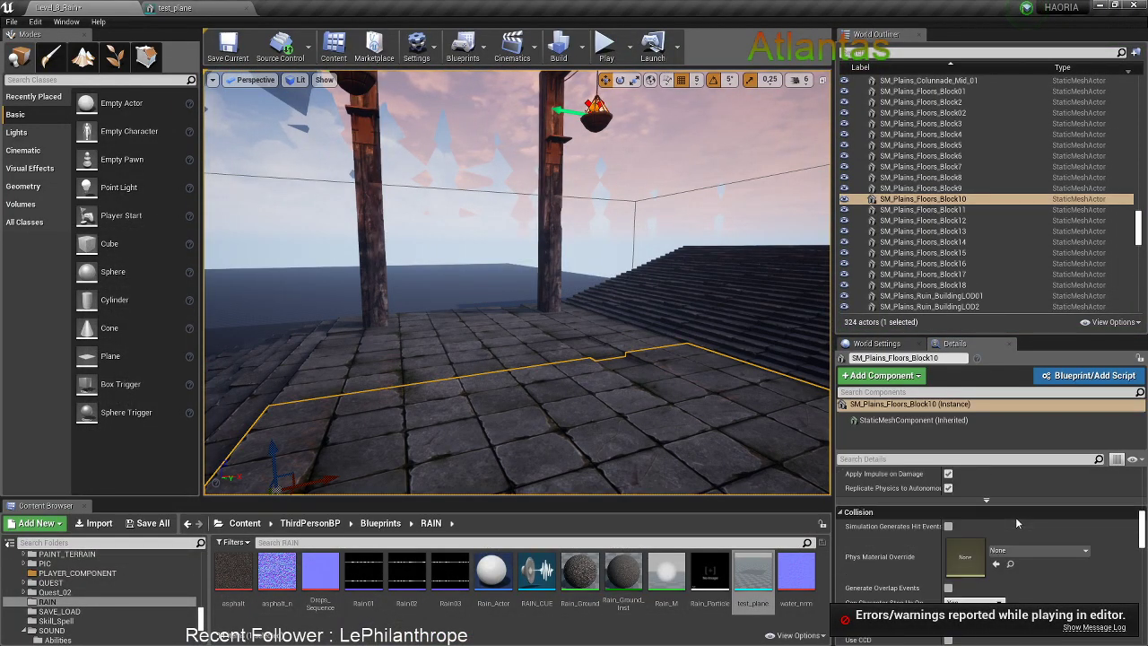
{"action": "scroll", "coordinate": [1015, 516], "scroll_direction": "up", "scroll_amount": 4}
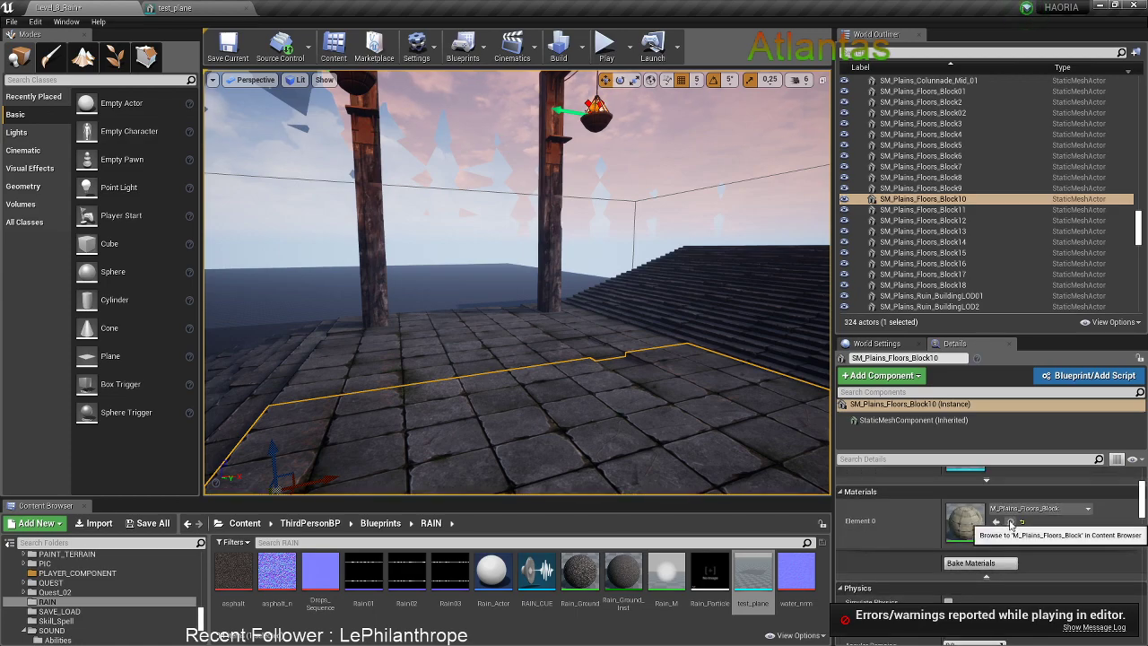
{"action": "left_click", "coordinate": [1010, 523]}
Open the floor block's static mesh SM_Plains_Floors_Block01 and examine its collision settings, filtering the details by "coll"
{"action": "scroll", "coordinate": [1009, 533], "scroll_direction": "up", "scroll_amount": 2}
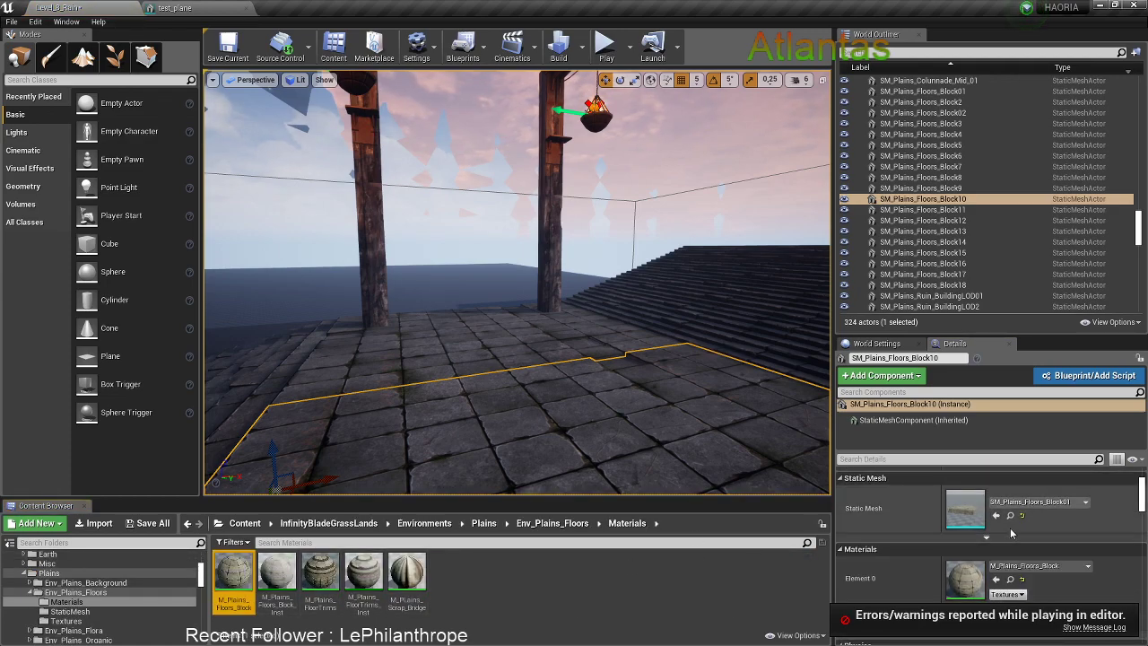
{"action": "left_click", "coordinate": [1008, 518]}
{"action": "double_click", "coordinate": [315, 575]}
{"action": "scroll", "coordinate": [937, 330], "scroll_direction": "down", "scroll_amount": 5}
{"action": "scroll", "coordinate": [937, 332], "scroll_direction": "down", "scroll_amount": 10}
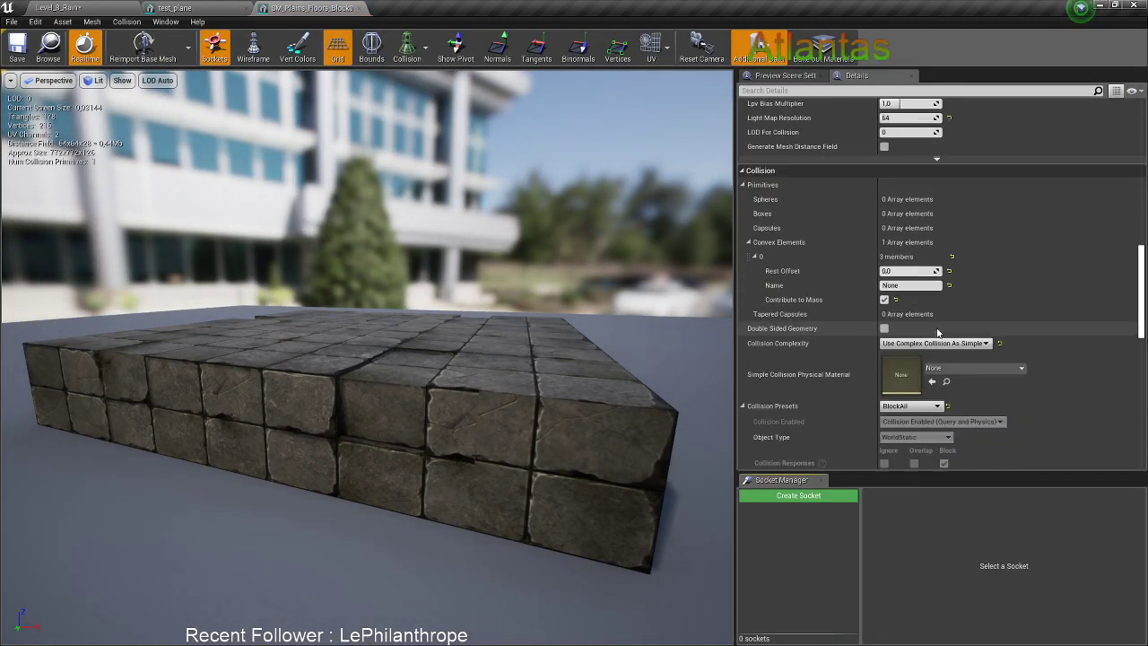
{"action": "left_click", "coordinate": [866, 90]}
{"action": "type", "text": "col"}
{"action": "scroll", "coordinate": [977, 305], "scroll_direction": "up", "scroll_amount": 4}
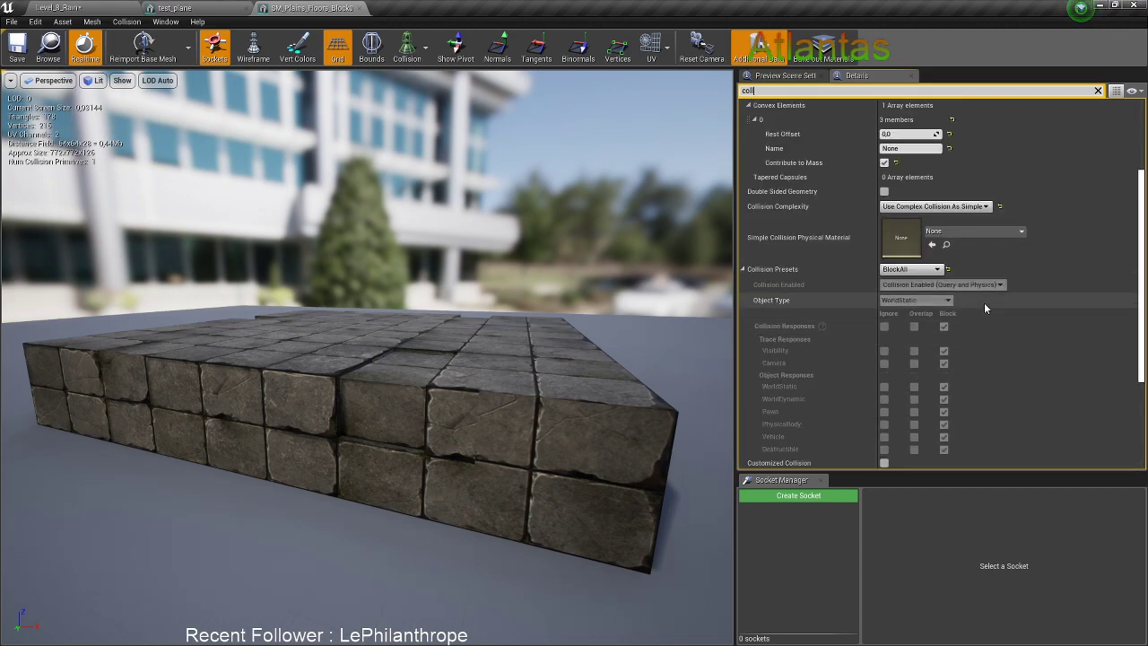
{"action": "scroll", "coordinate": [982, 306], "scroll_direction": "up", "scroll_amount": 3}
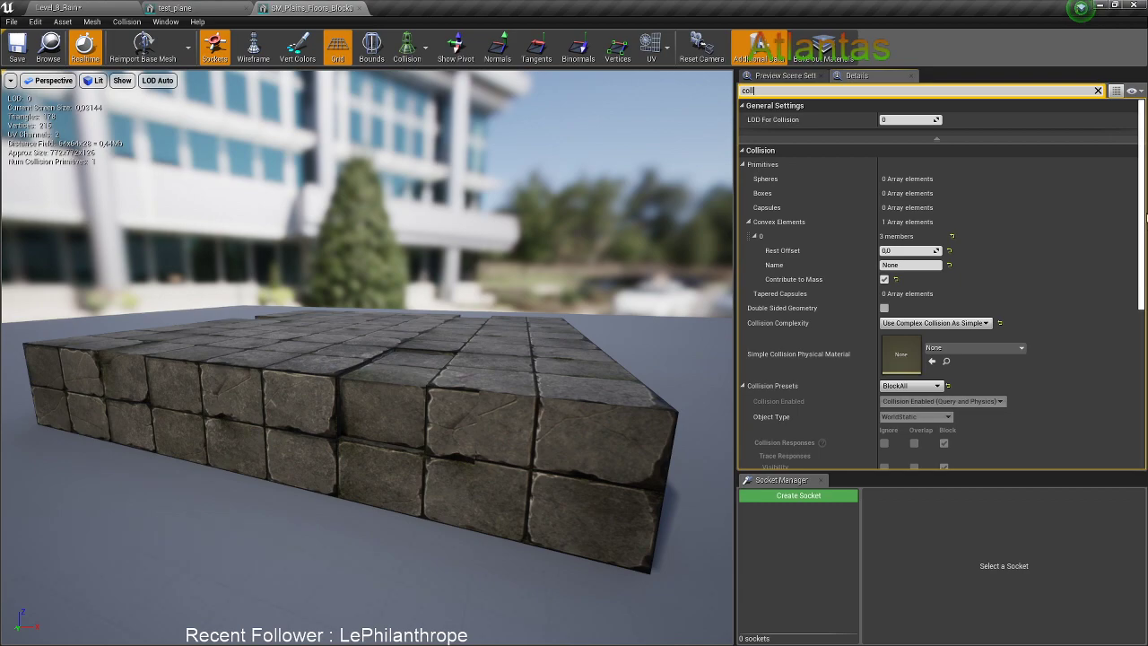
{"action": "left_click_drag", "start_coordinate": [1142, 216], "coordinate": [1133, 386]}
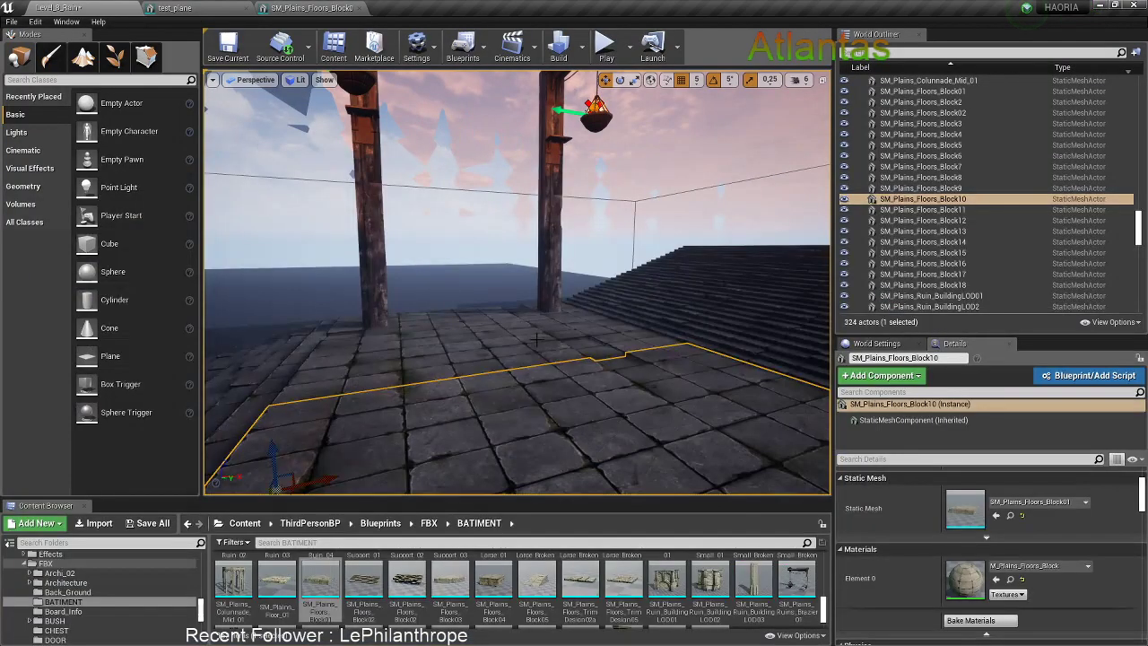
Return to the level and examine the collision and physical material override settings of the selected floor block
{"action": "left_click", "coordinate": [58, 7]}
{"action": "scroll", "coordinate": [958, 525], "scroll_direction": "down", "scroll_amount": 5}
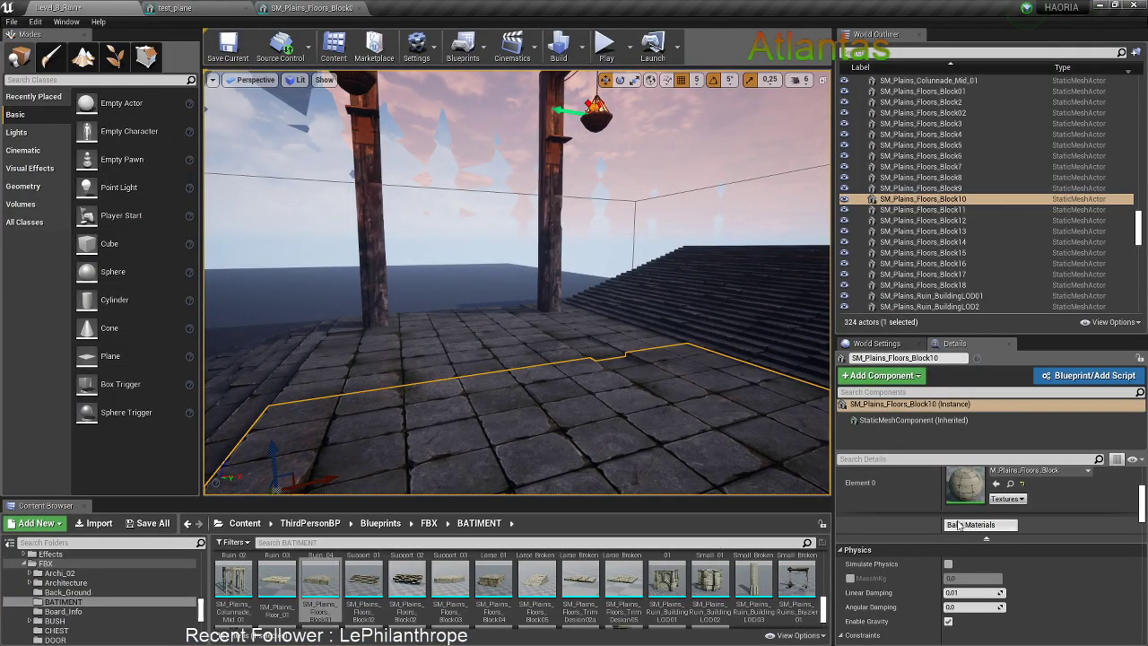
{"action": "scroll", "coordinate": [959, 525], "scroll_direction": "down", "scroll_amount": 8}
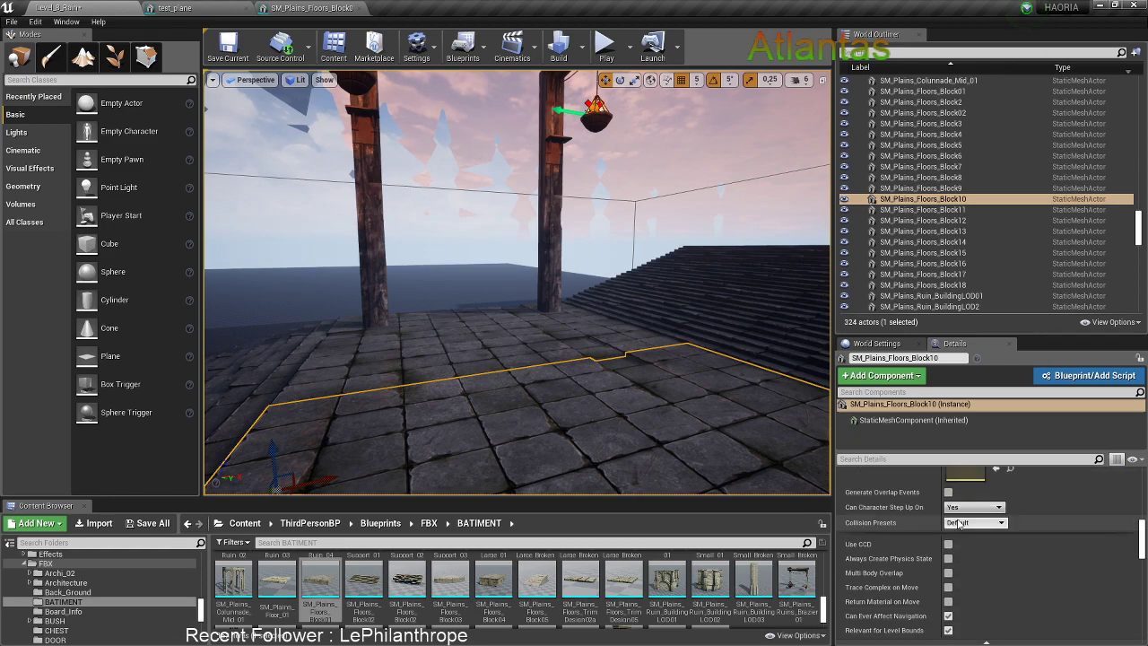
{"action": "right_click_drag", "start_coordinate": [524, 329], "coordinate": [468, 353]}
{"action": "scroll", "coordinate": [1051, 531], "scroll_direction": "up", "scroll_amount": 4}
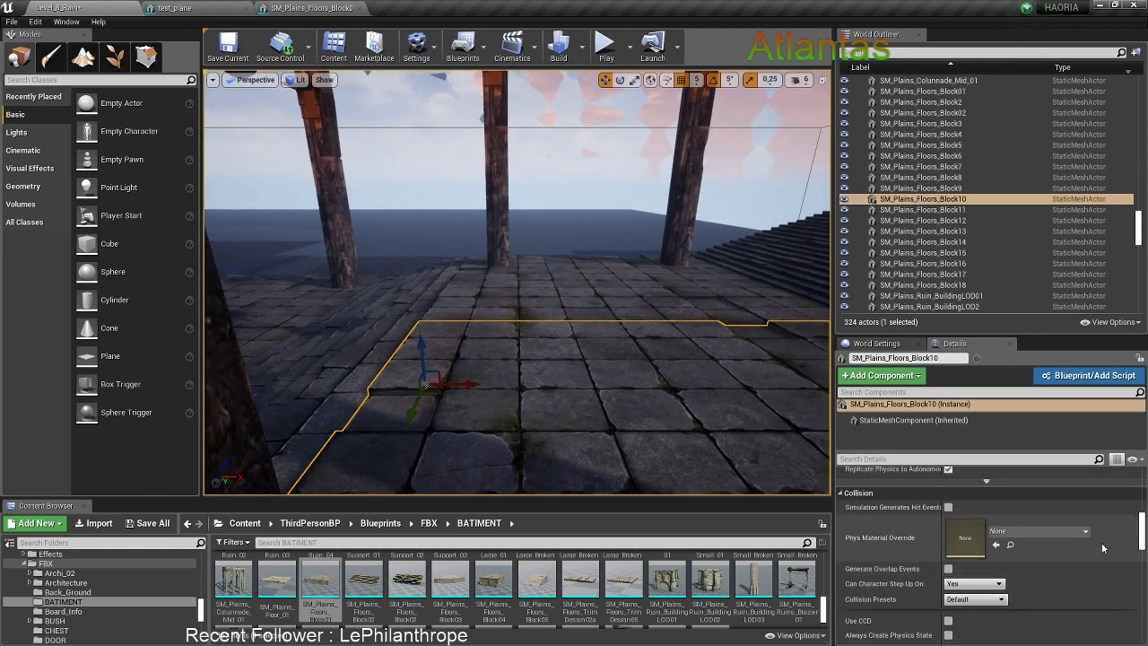
{"action": "left_click_drag", "start_coordinate": [1142, 535], "coordinate": [1077, 479]}
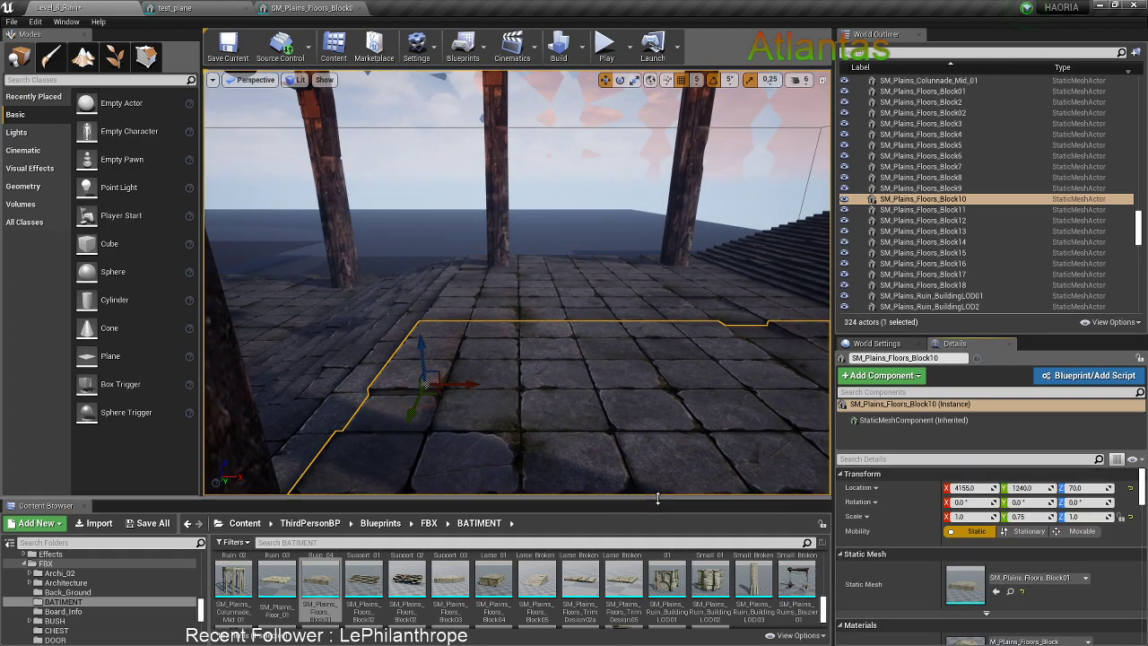
Open the floor block's material M_Plains_Floors_Block and examine its properties, including the assigned physical material
{"action": "left_click_drag", "start_coordinate": [657, 499], "coordinate": [657, 458]}
{"action": "scroll", "coordinate": [924, 574], "scroll_direction": "down", "scroll_amount": 2}
{"action": "left_click", "coordinate": [1010, 617]}
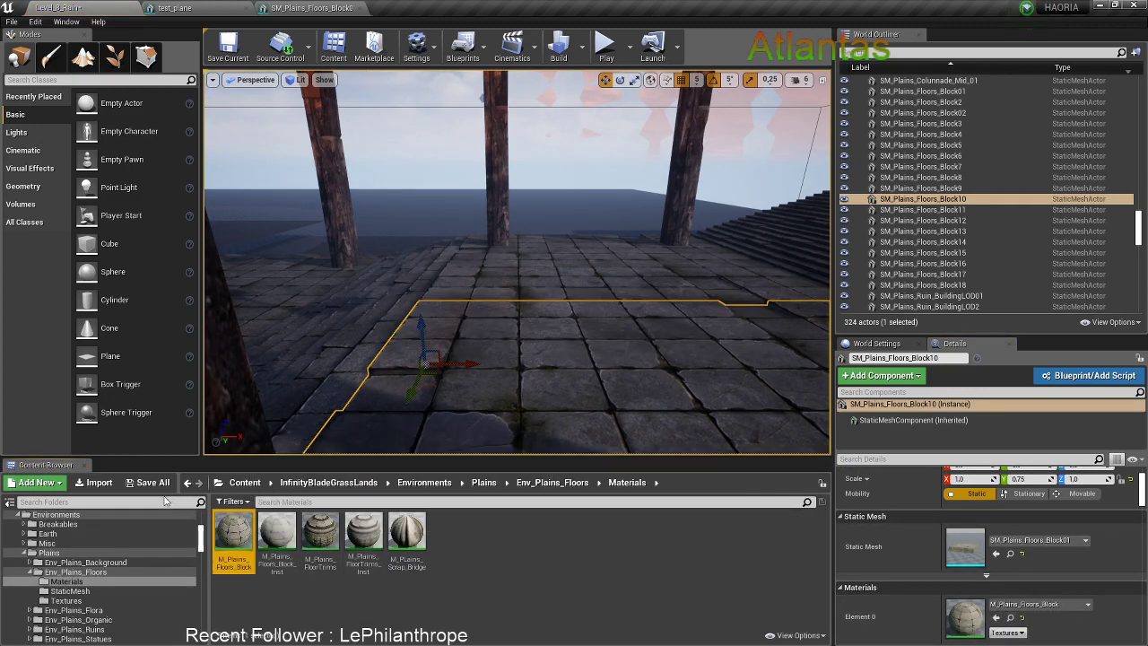
{"action": "scroll", "coordinate": [184, 516], "scroll_direction": "down", "scroll_amount": 10}
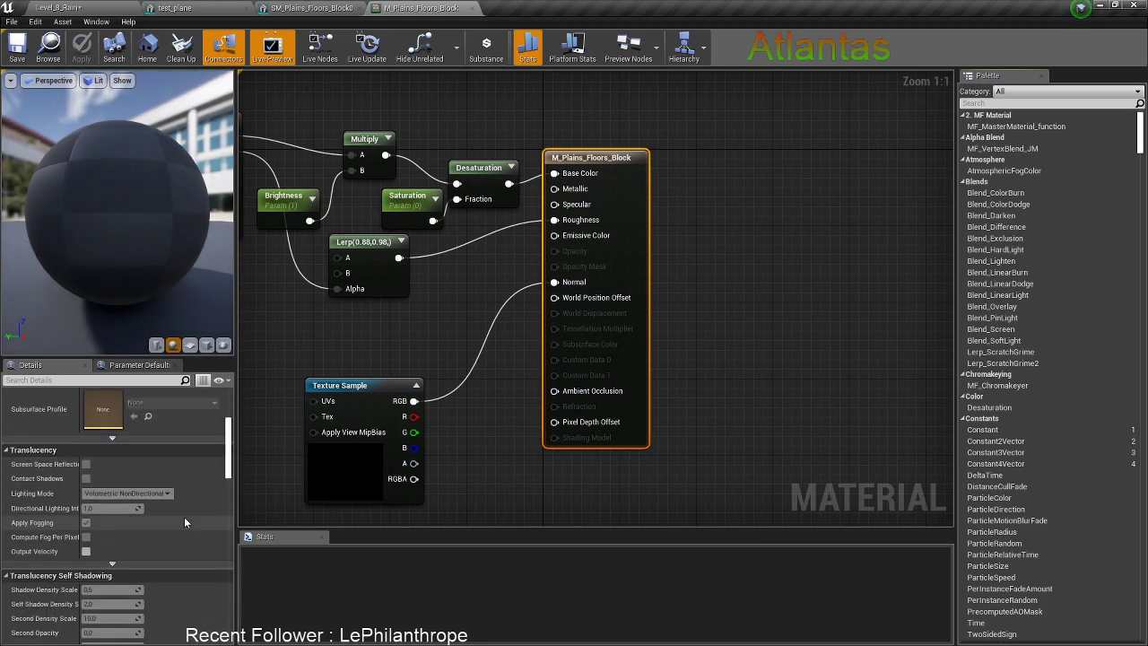
{"action": "scroll", "coordinate": [184, 517], "scroll_direction": "down", "scroll_amount": 15}
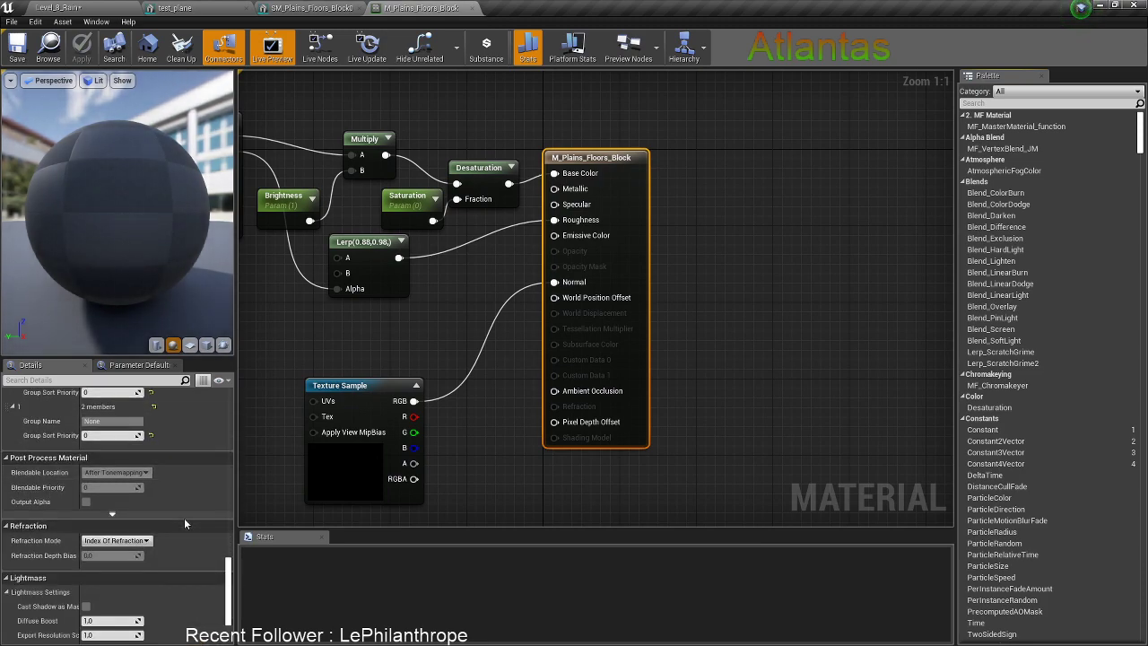
{"action": "scroll", "coordinate": [184, 518], "scroll_direction": "up", "scroll_amount": 20}
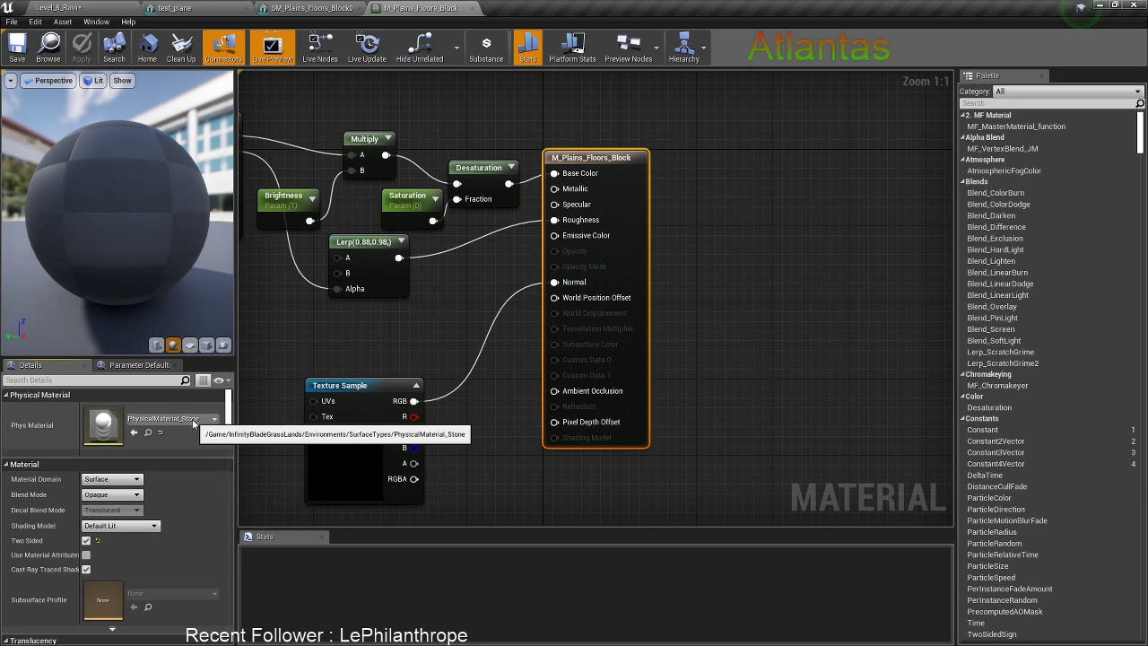
Select the wet ground plane test_plane24 beyond the platform in the level and open its material instance Rain_Ground_Inst
{"action": "left_click", "coordinate": [310, 7]}
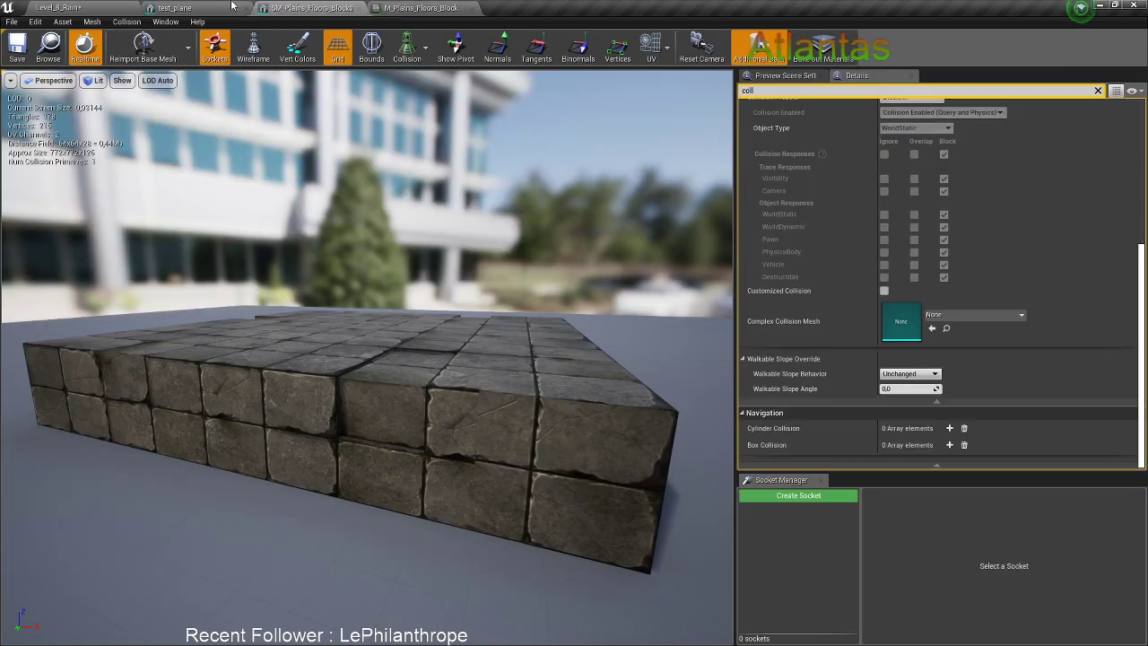
{"action": "left_click", "coordinate": [100, 6]}
{"action": "right_click_drag", "start_coordinate": [566, 350], "coordinate": [548, 274]}
{"action": "left_click", "coordinate": [547, 275]}
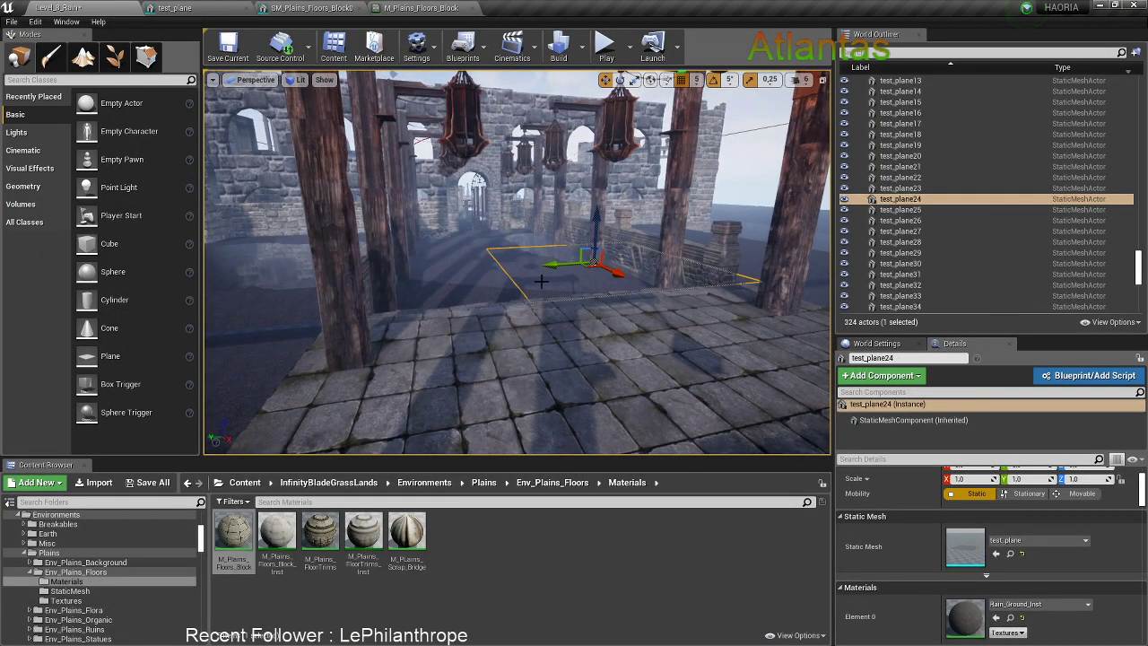
{"action": "left_click", "coordinate": [1010, 618]}
{"action": "double_click", "coordinate": [628, 536]}
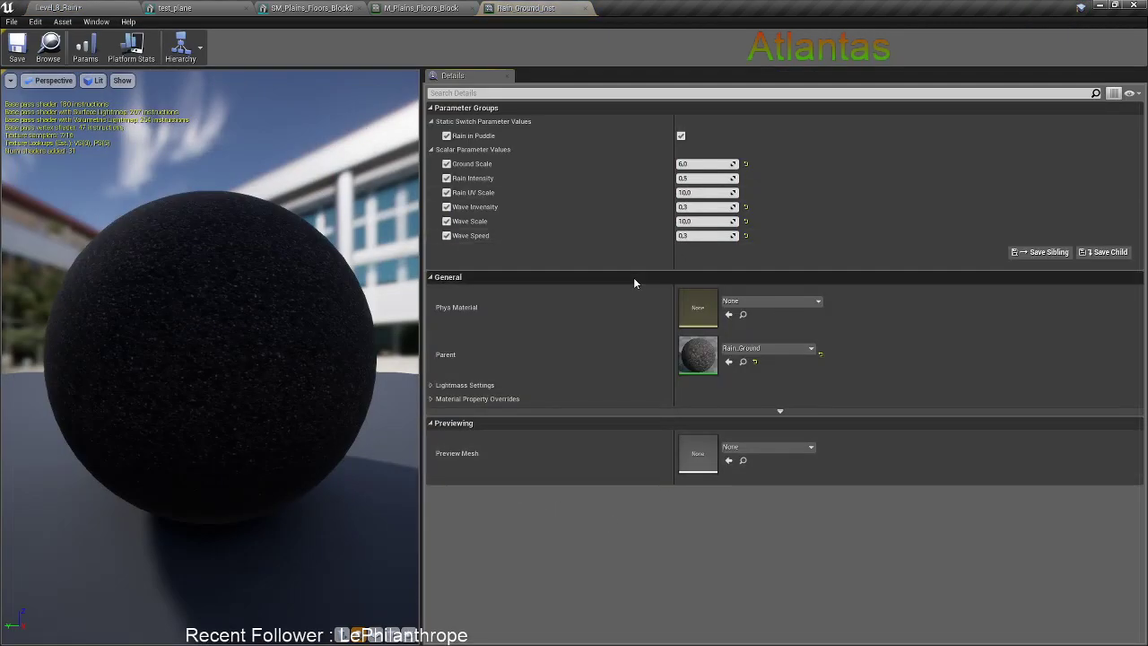
Compare the rain ground instance with the M_Plains_Floors_Block material and open the instance's parent material Rain_Ground
{"action": "left_click", "coordinate": [433, 7]}
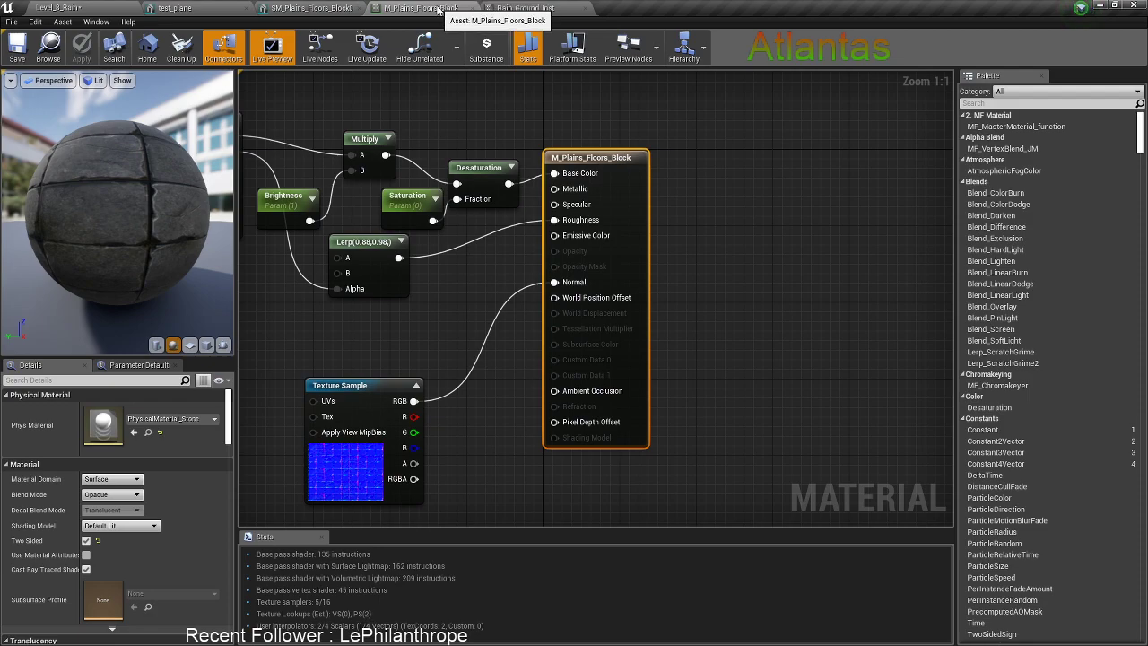
{"action": "left_click", "coordinate": [513, 7]}
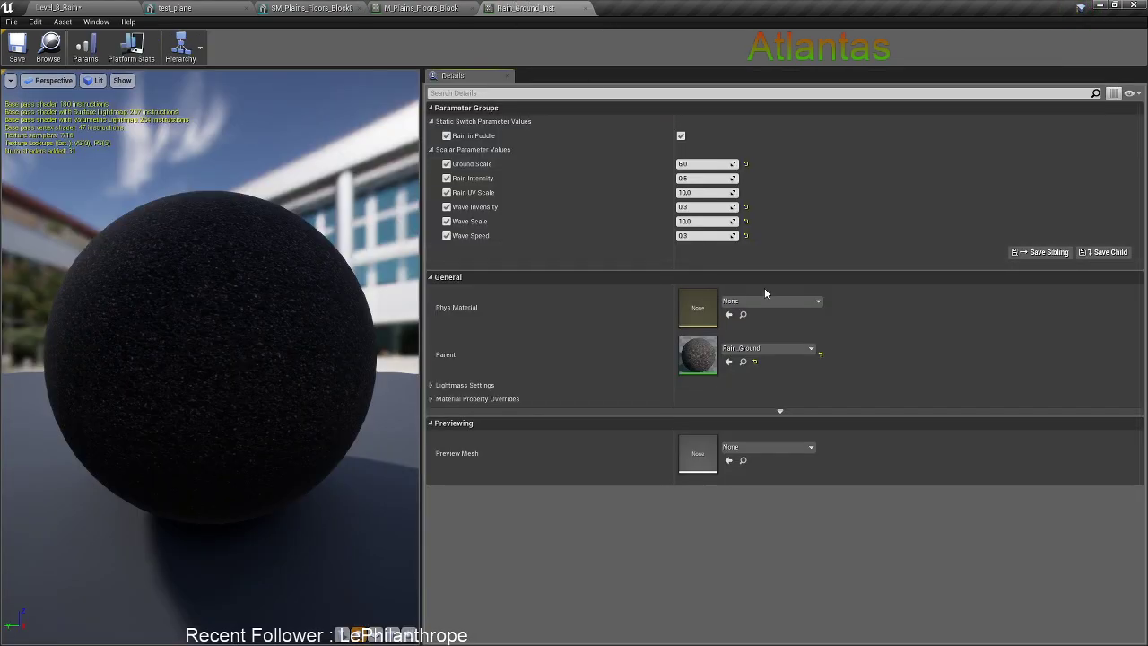
{"action": "left_click", "coordinate": [743, 361]}
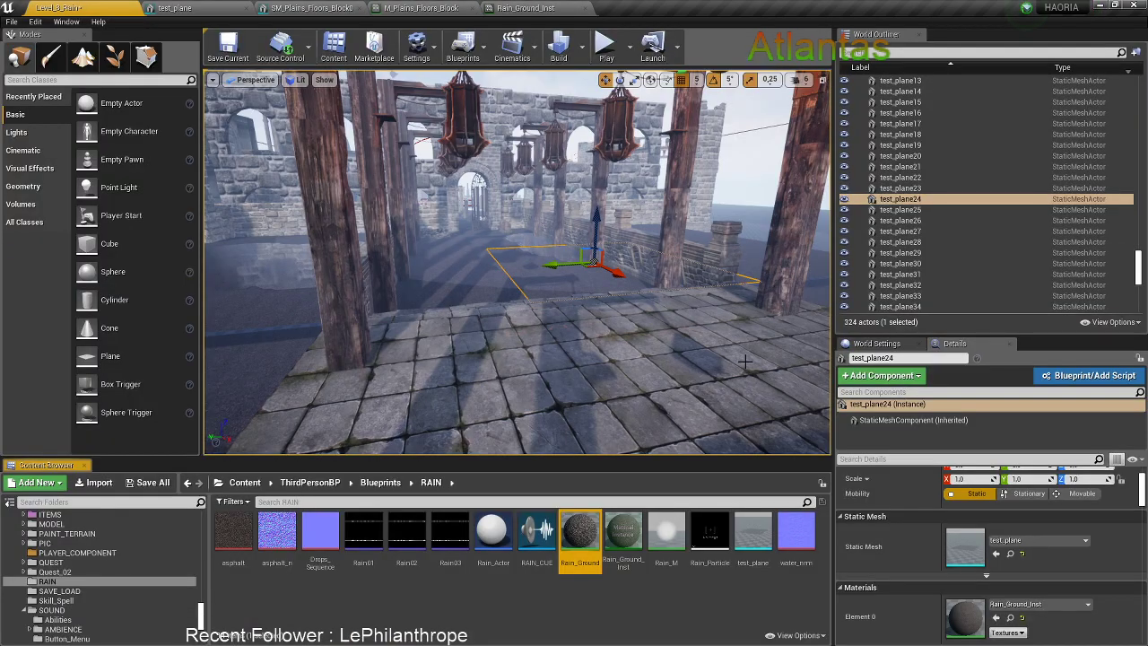
{"action": "double_click", "coordinate": [581, 529]}
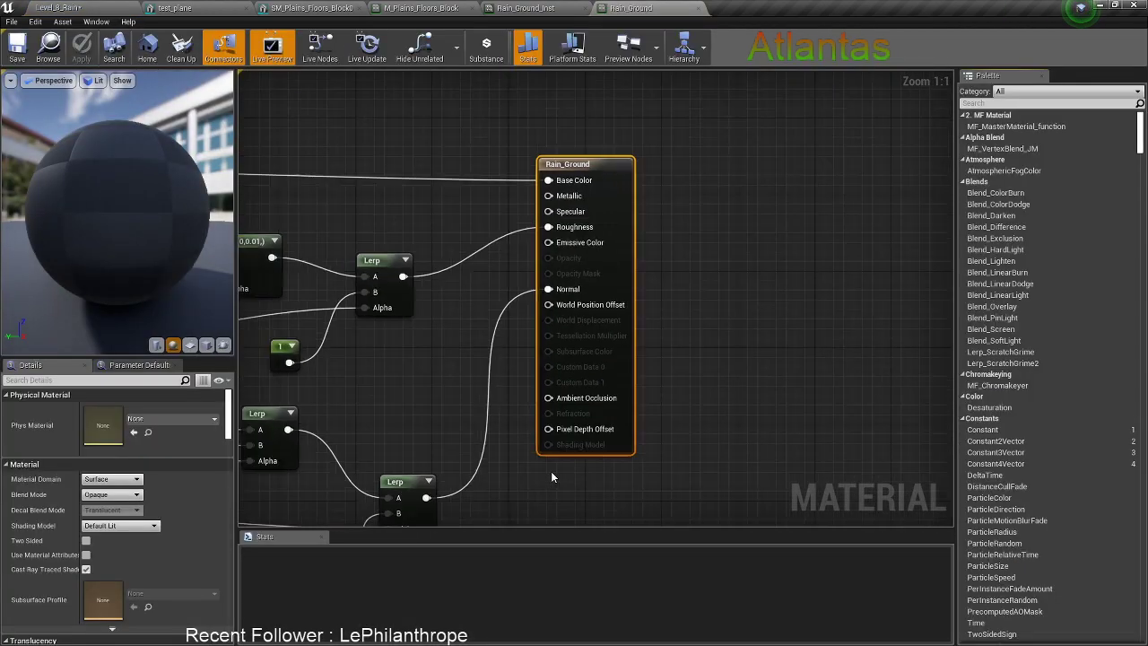
Assign the PM_Water physical material from the player footstep folder to the Rain_Ground material and return to the level
{"action": "left_click", "coordinate": [163, 417]}
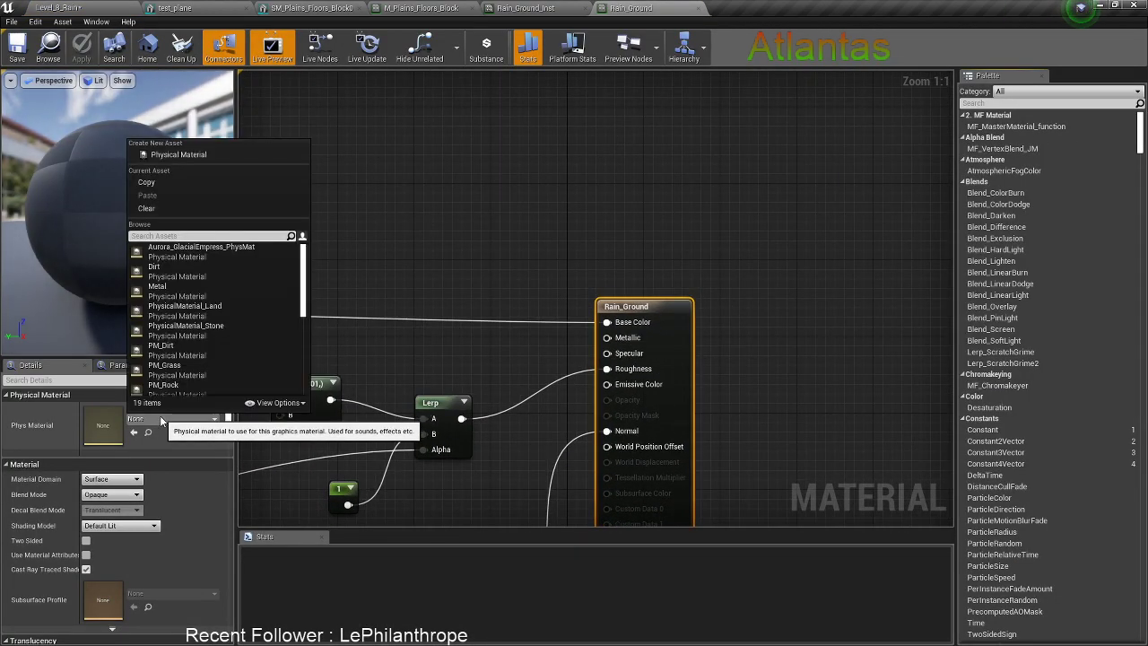
{"action": "type", "text": "water"}
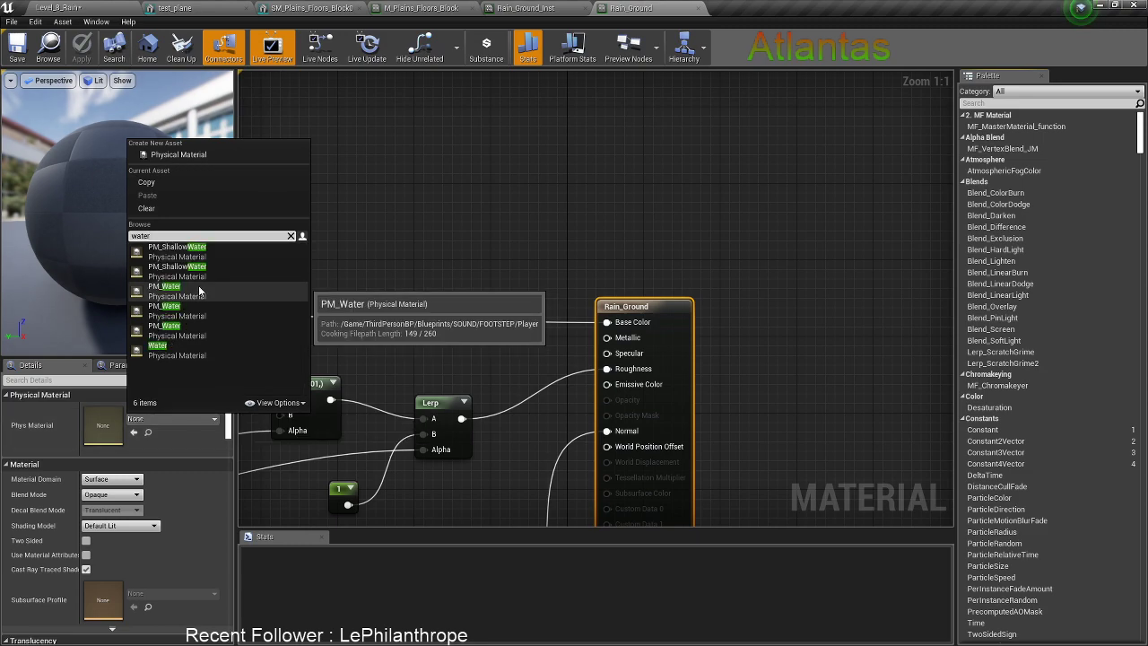
{"action": "left_click", "coordinate": [198, 285]}
{"action": "left_click", "coordinate": [100, 9]}
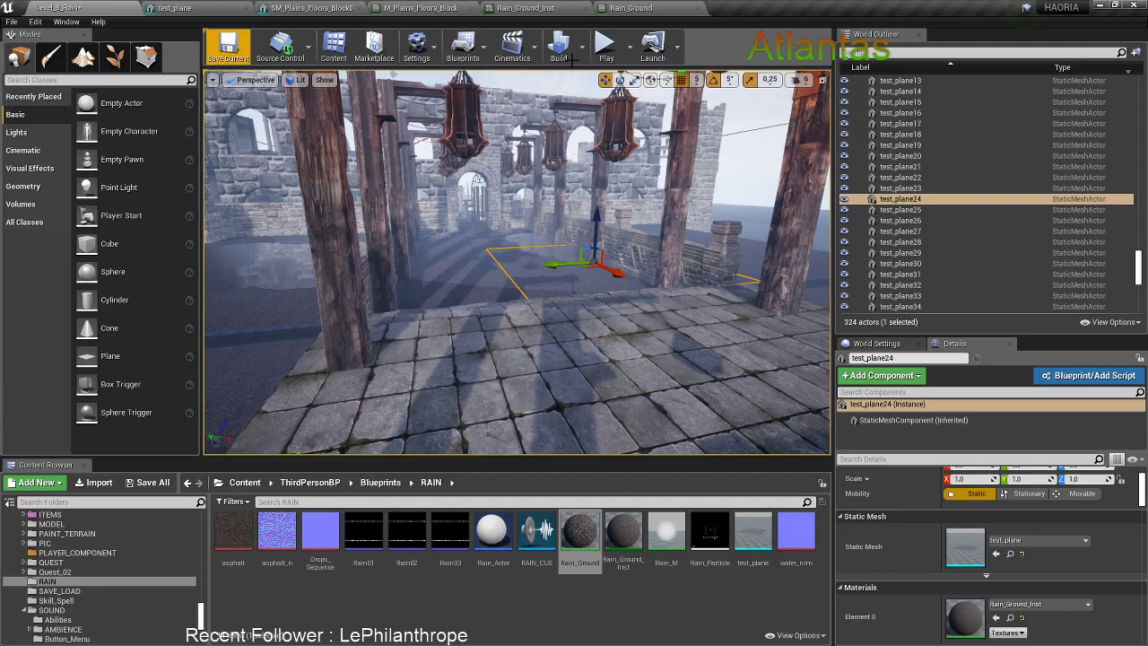
Play the level briefly and move the character across the wet ground to test its footsteps
{"action": "key", "text": "alt+p"}
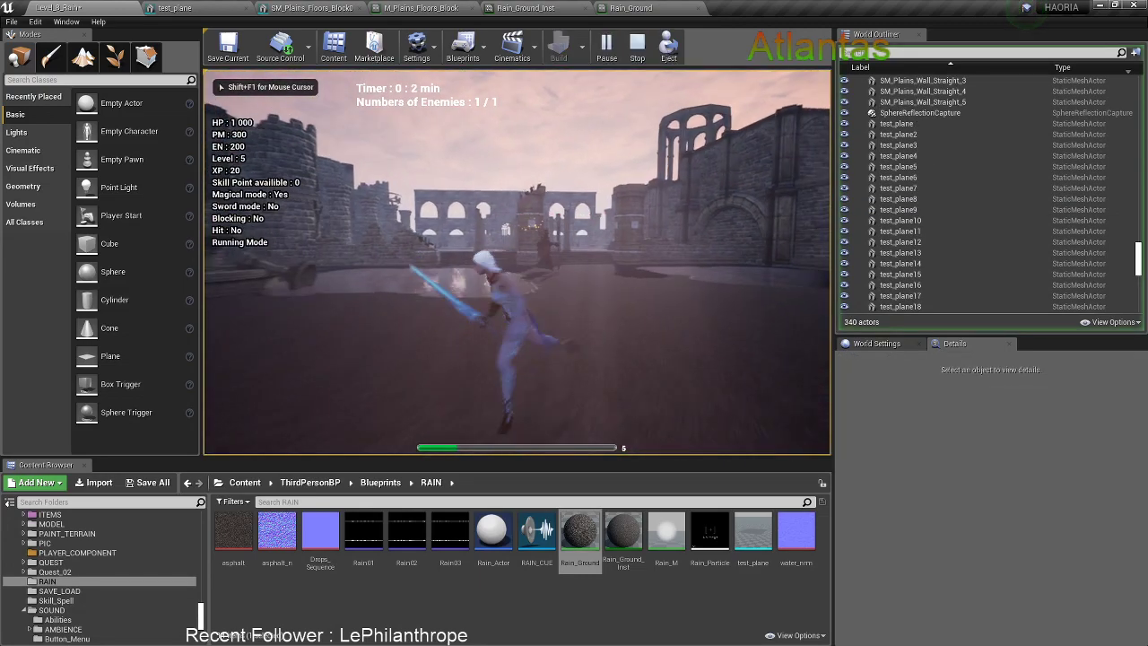
{"action": "key", "text": "s"}
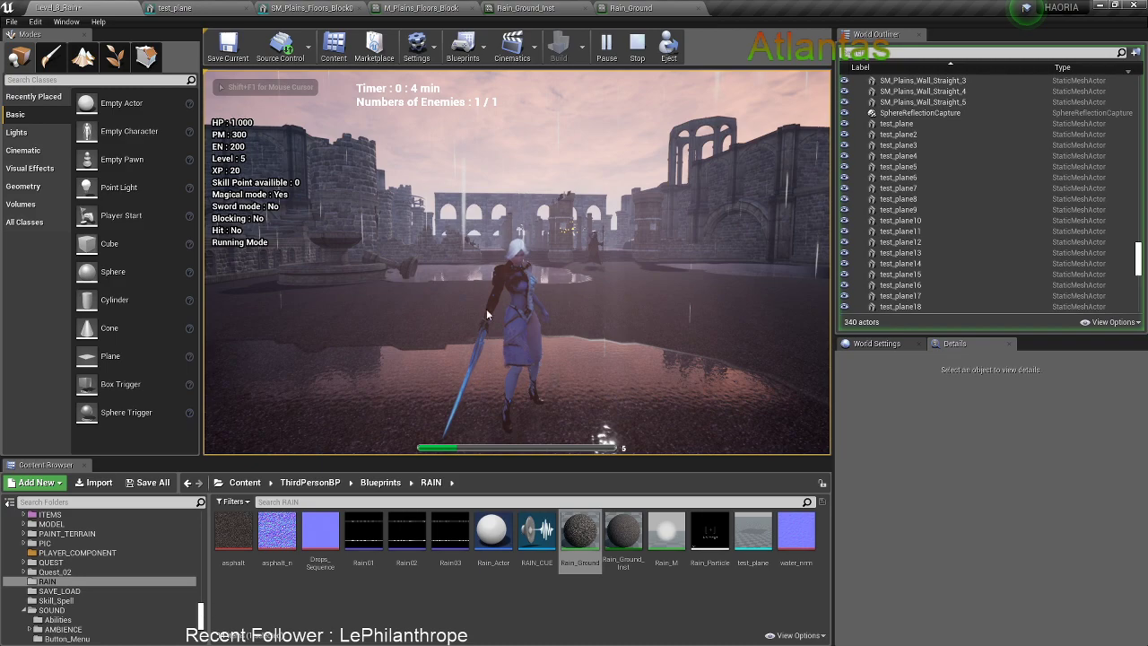
{"action": "key", "text": "Escape"}
Compare the physical materials of Rain_Ground, Rain_Ground_Inst and M_Plains_Floors_Block, and locate the floor block's PhysicalMaterial_Stone among the project assets
{"action": "left_click", "coordinate": [632, 7]}
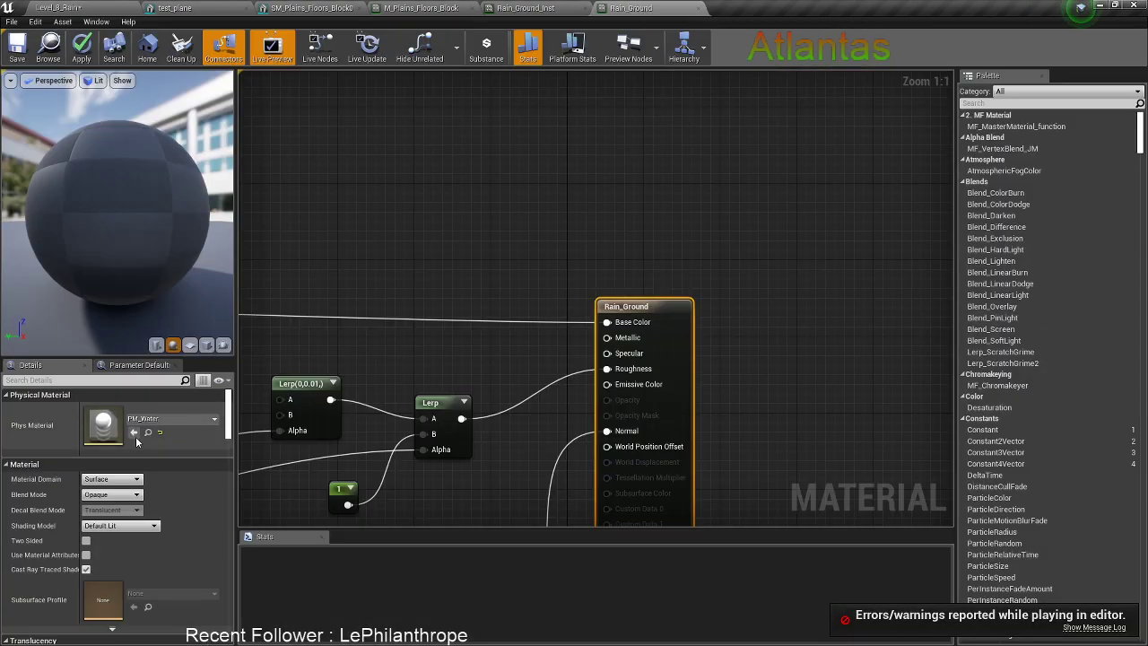
{"action": "left_click", "coordinate": [539, 7]}
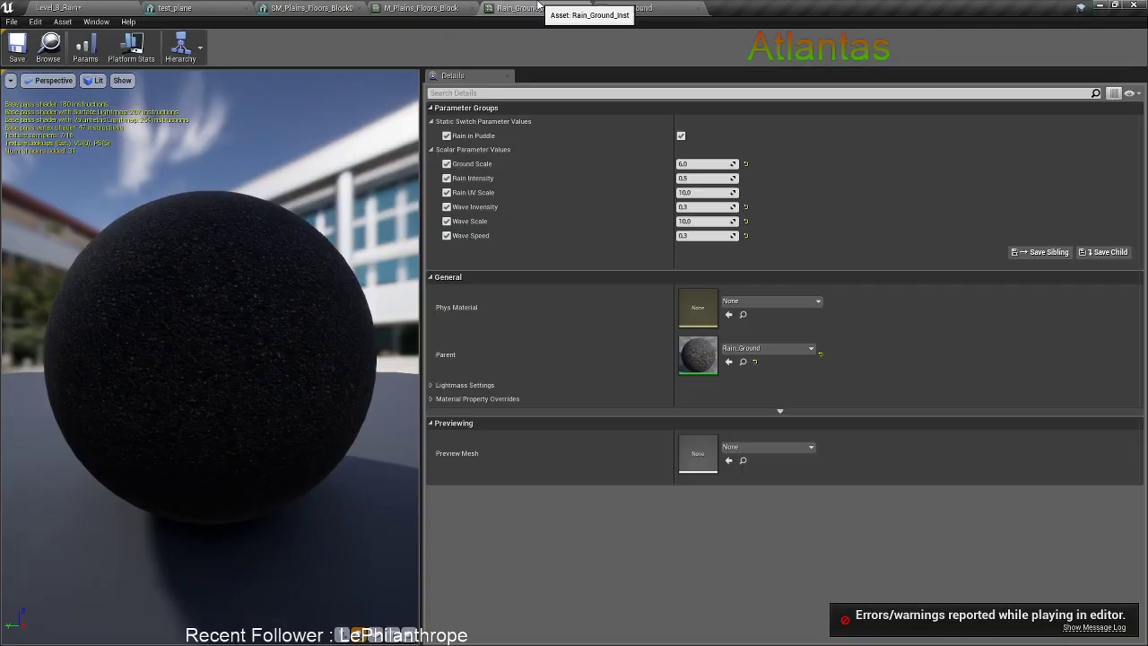
{"action": "left_click", "coordinate": [434, 6]}
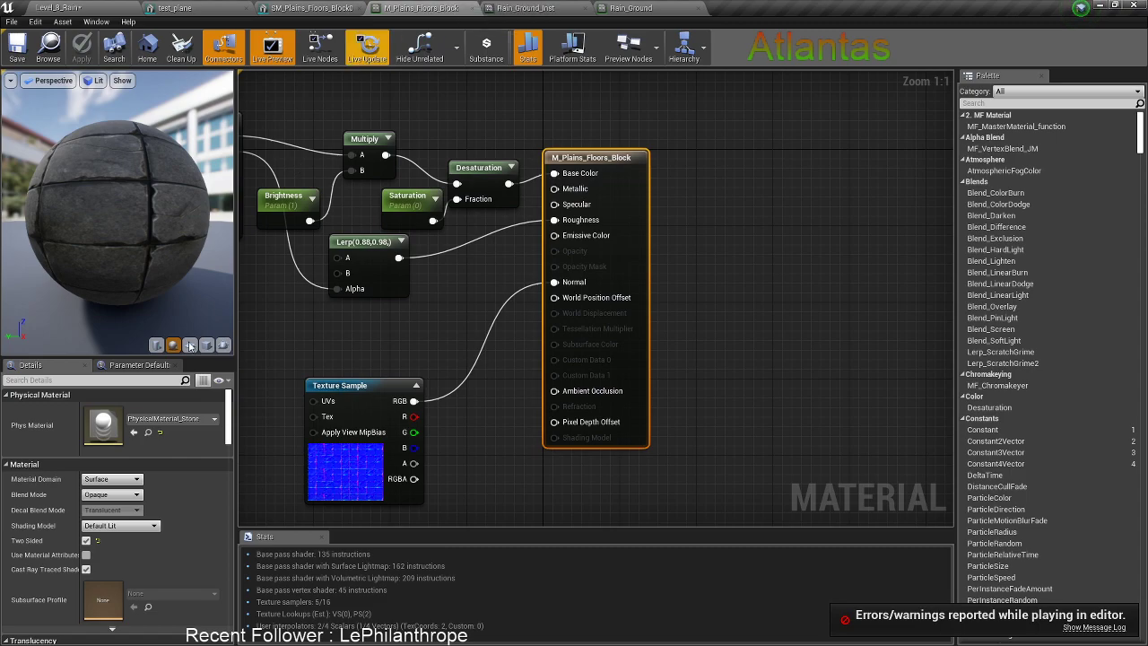
{"action": "left_click", "coordinate": [149, 432]}
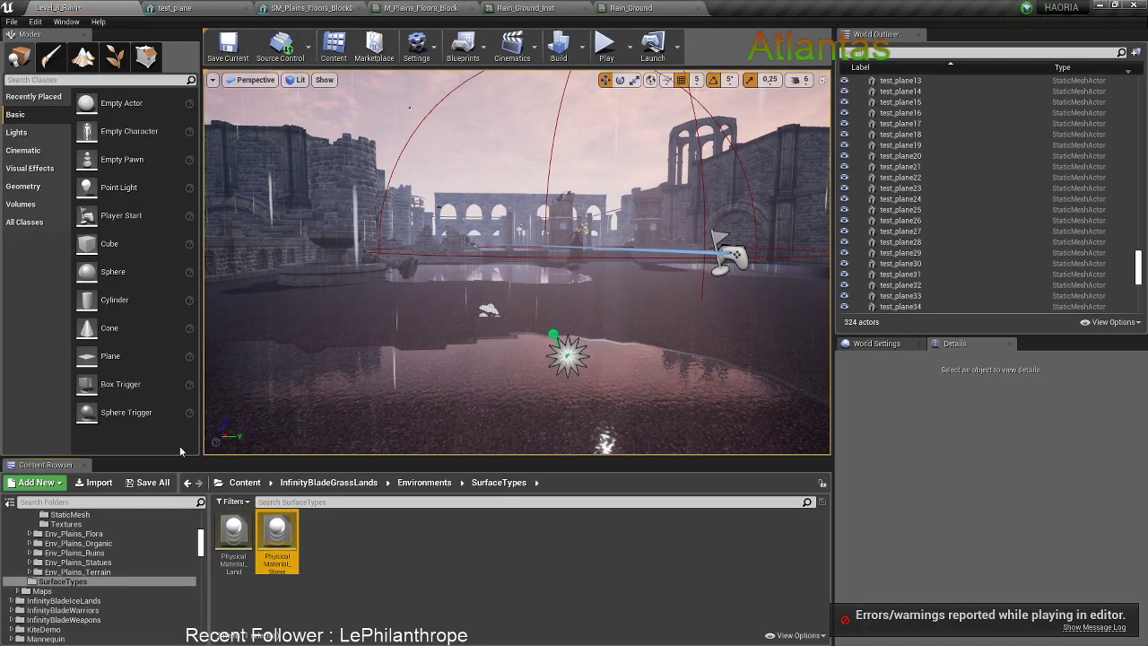
Assign the PM_Water physical material from the player footstep folder to the Rain_Ground_Inst material instance and return to the level
{"action": "left_click", "coordinate": [651, 7]}
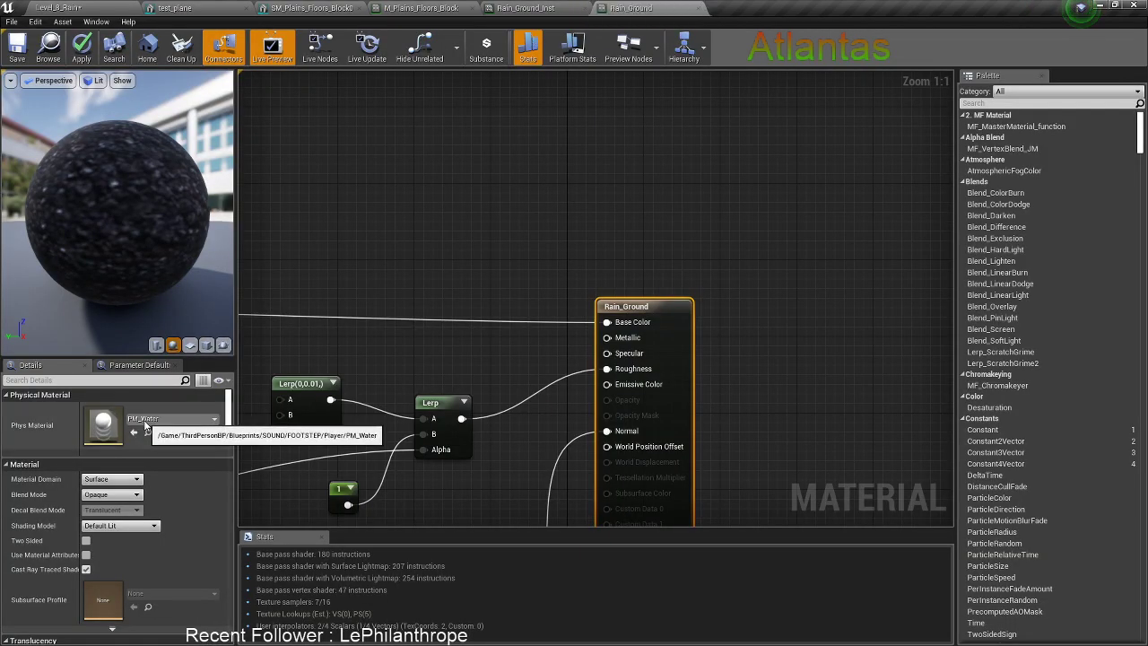
{"action": "left_click", "coordinate": [525, 7]}
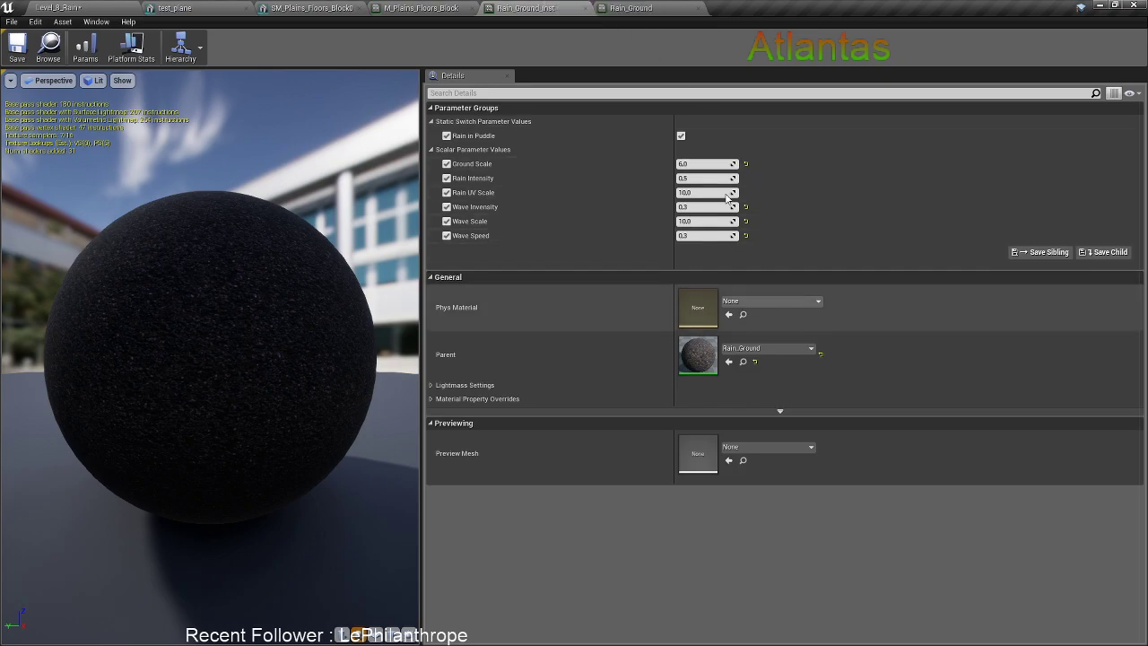
{"action": "left_click", "coordinate": [639, 7]}
{"action": "left_click", "coordinate": [559, 8]}
{"action": "left_click", "coordinate": [741, 302]}
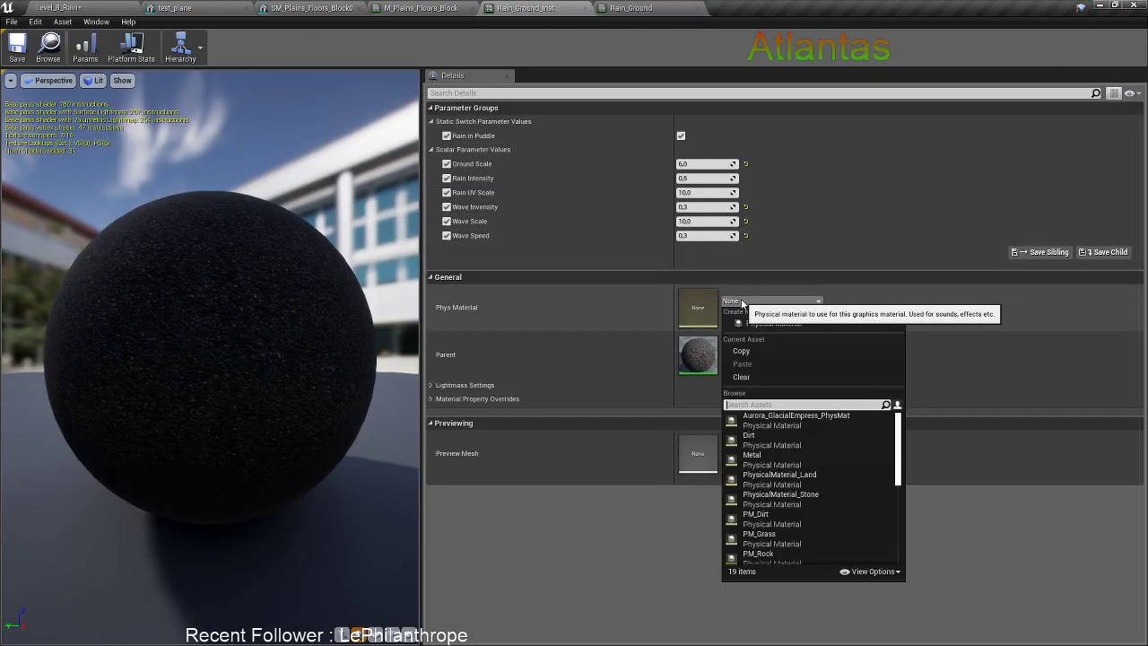
{"action": "type", "text": "water"}
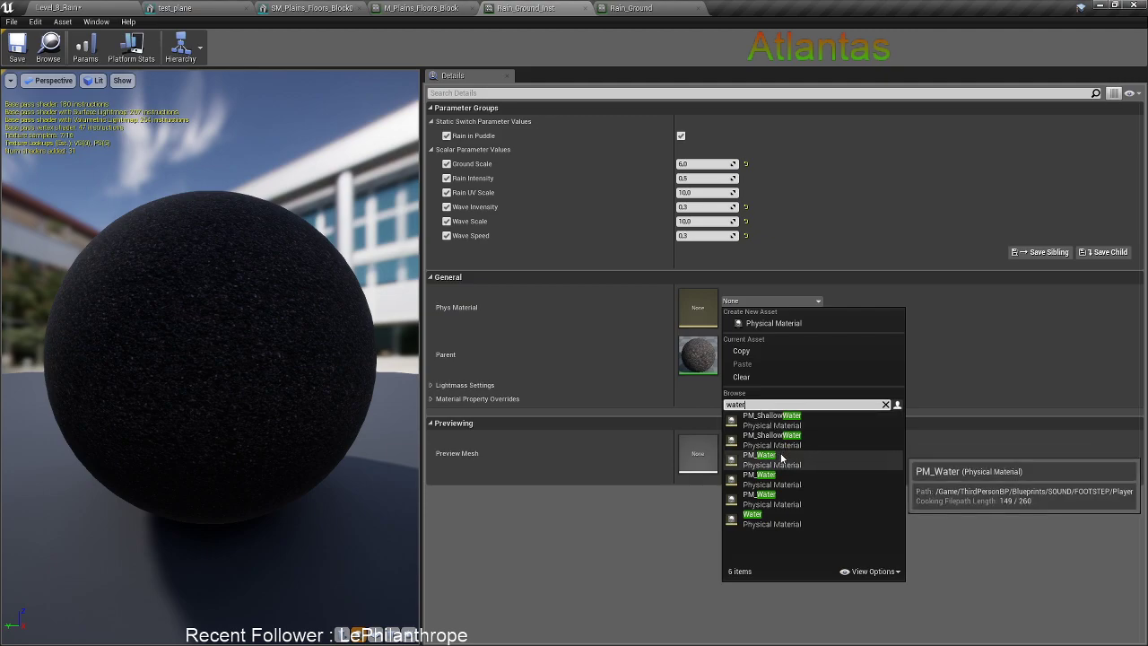
{"action": "left_click", "coordinate": [781, 458]}
{"action": "left_click", "coordinate": [58, 7]}
{"action": "left_click", "coordinate": [529, 7]}
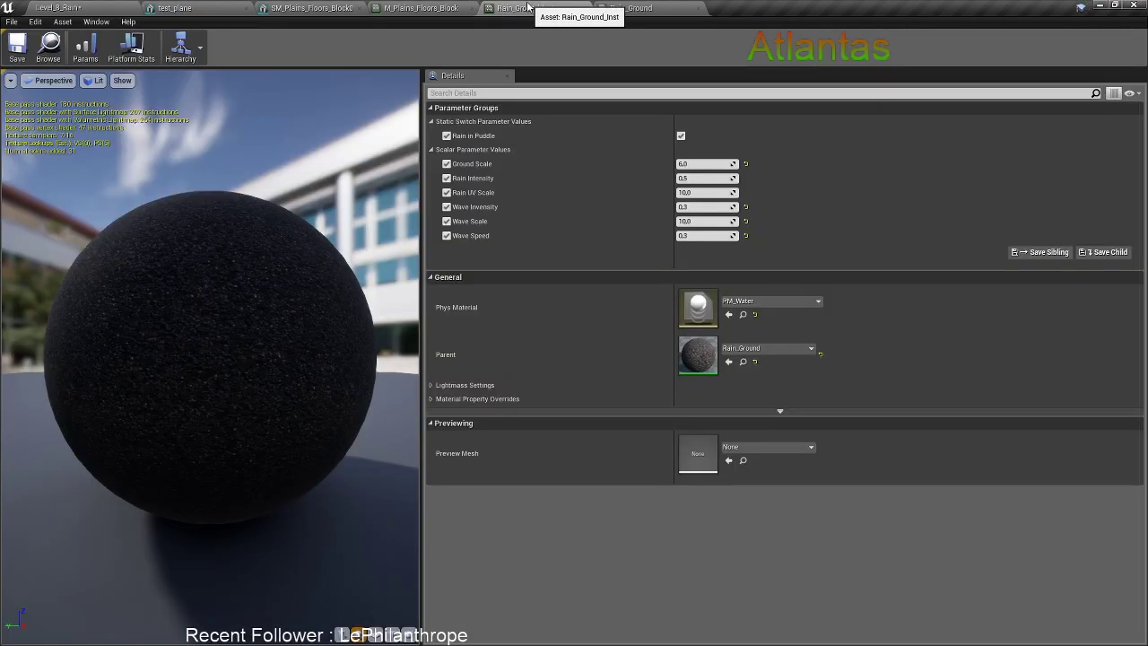
{"action": "left_click", "coordinate": [453, 7]}
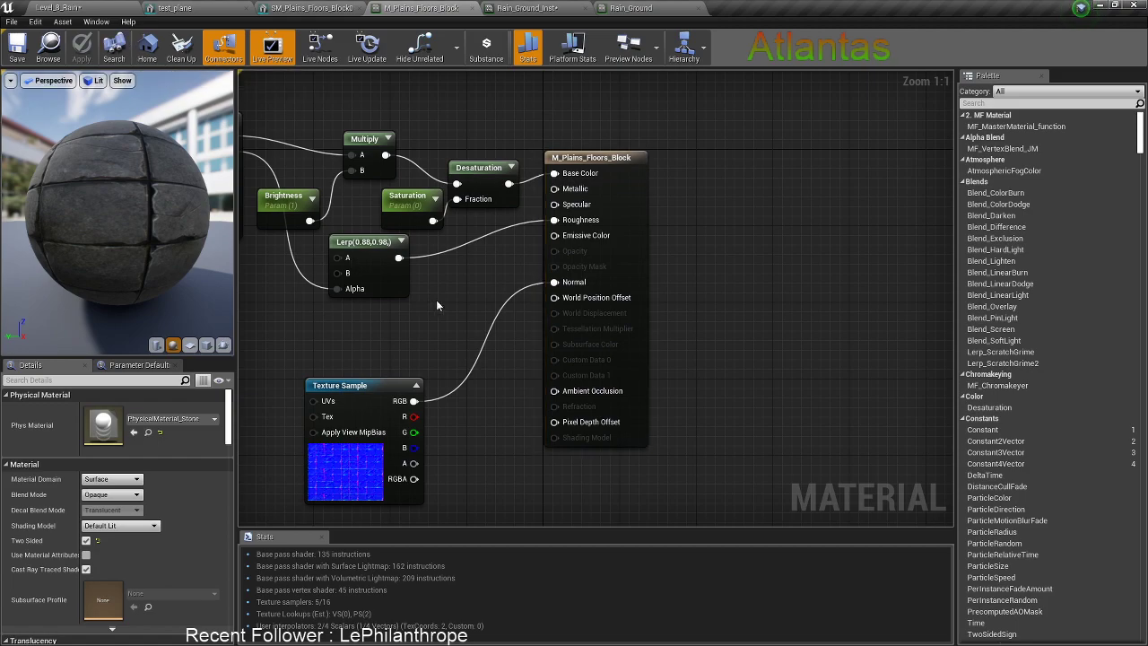
{"action": "left_click", "coordinate": [141, 7]}
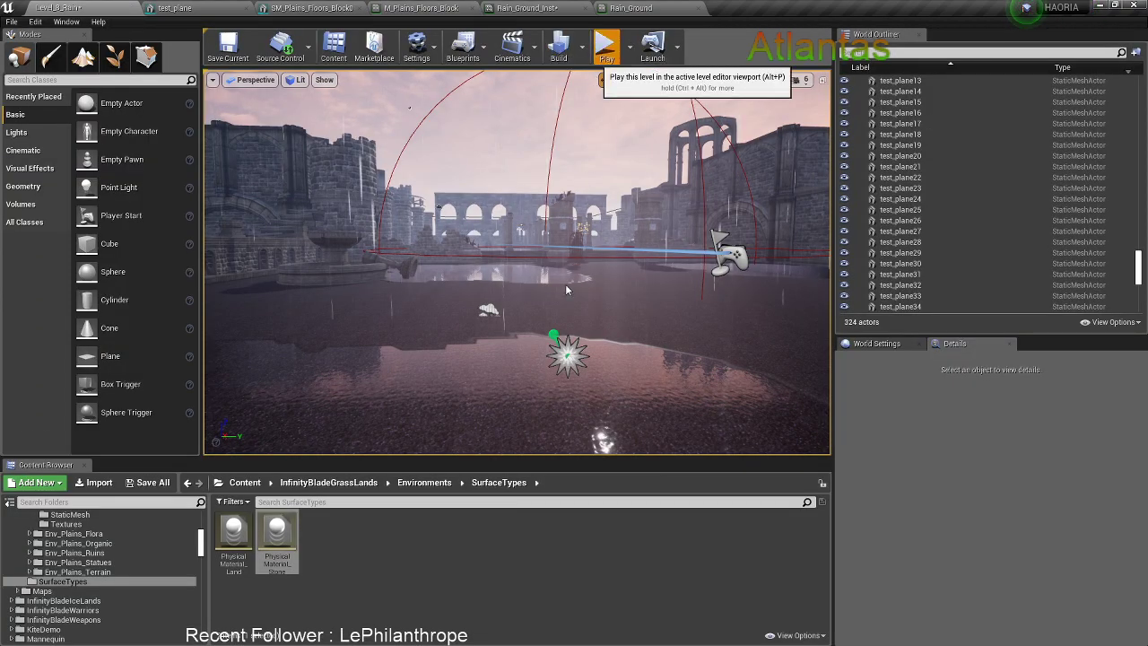
Play the level in full screen and run the character across puddles and ground near the enemy to test the footstep effects, ending the session
{"action": "left_click", "coordinate": [605, 45]}
{"action": "key", "text": "shift+F1"}
{"action": "key", "text": "F11"}
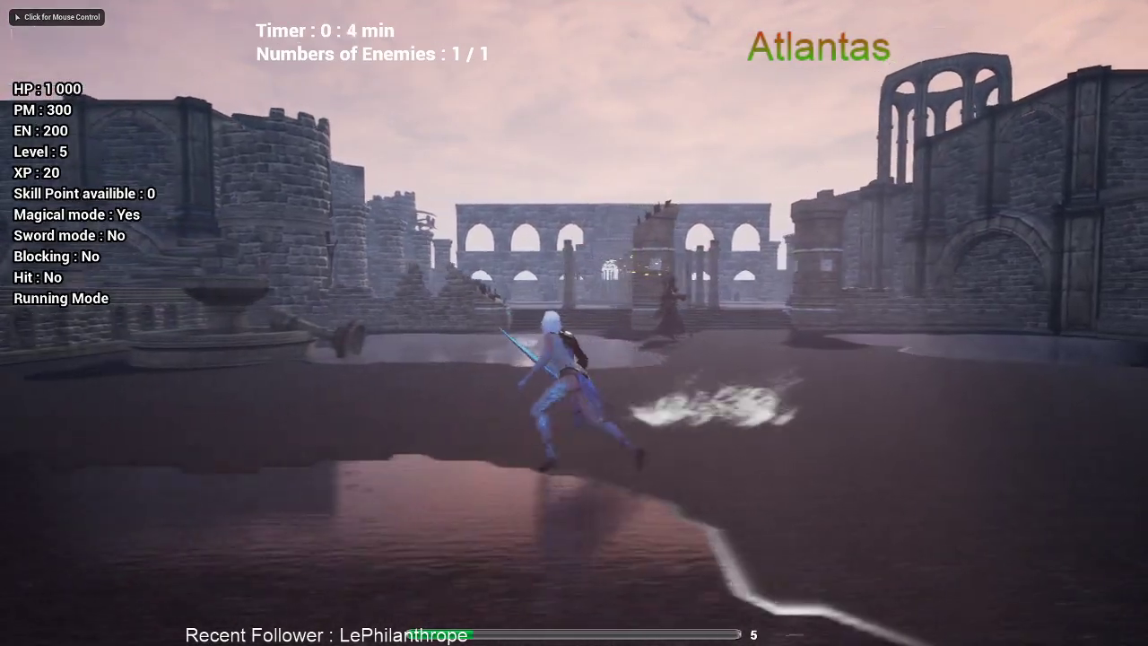
{"action": "left_click", "coordinate": [569, 311]}
{"action": "key", "text": "w"}
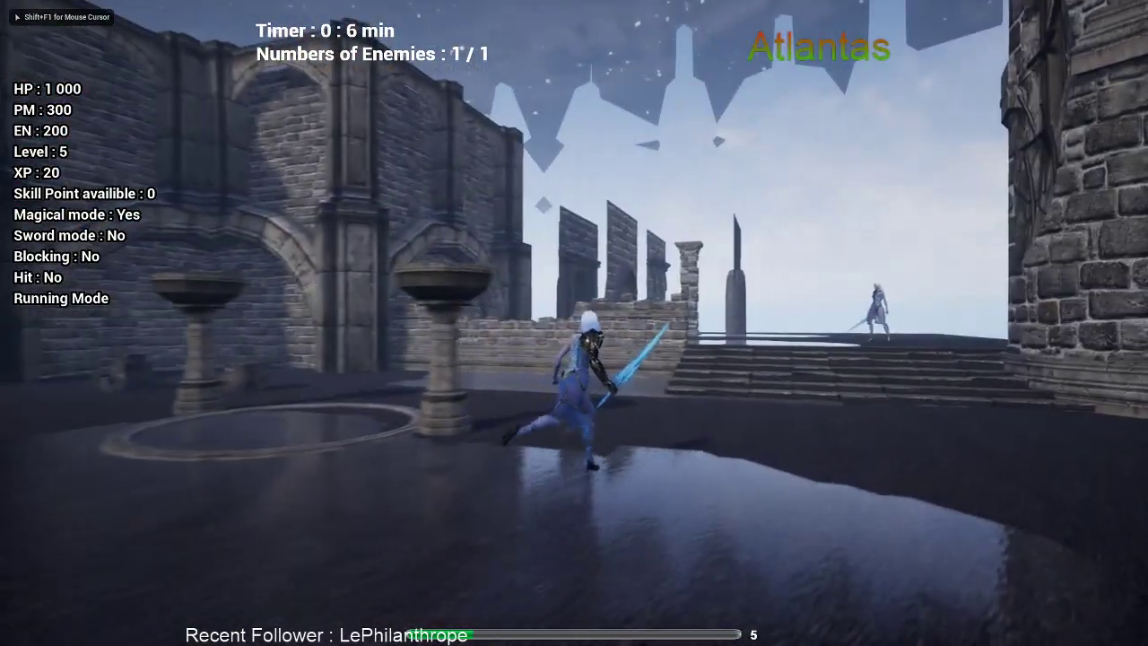
{"action": "key", "text": "w"}
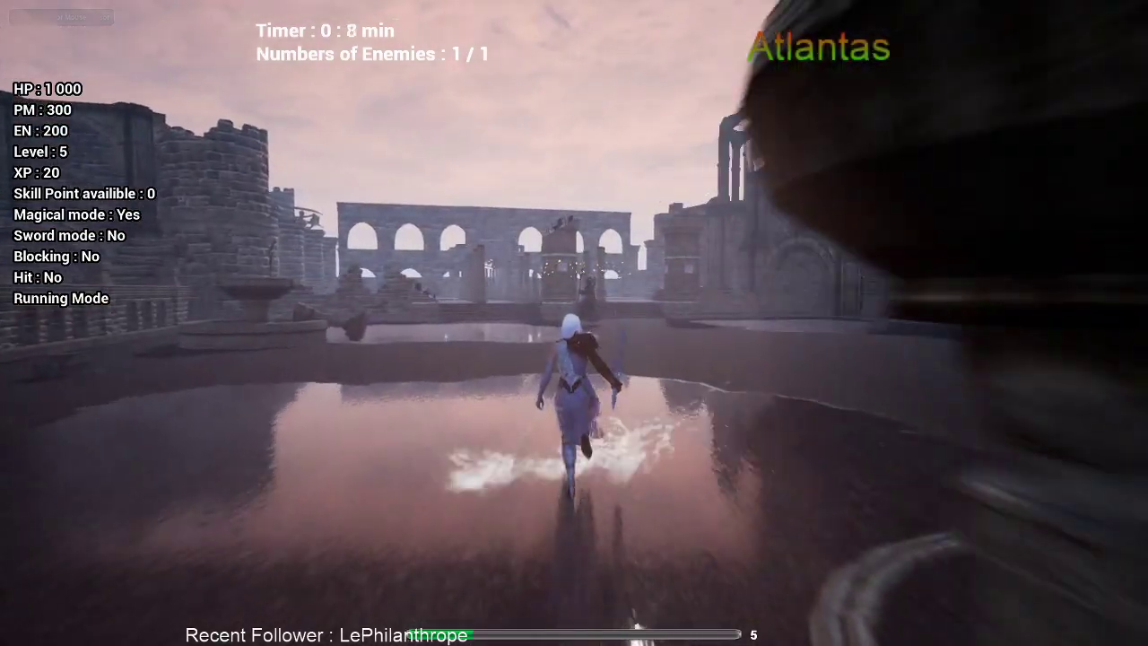
{"action": "key", "text": "w"}
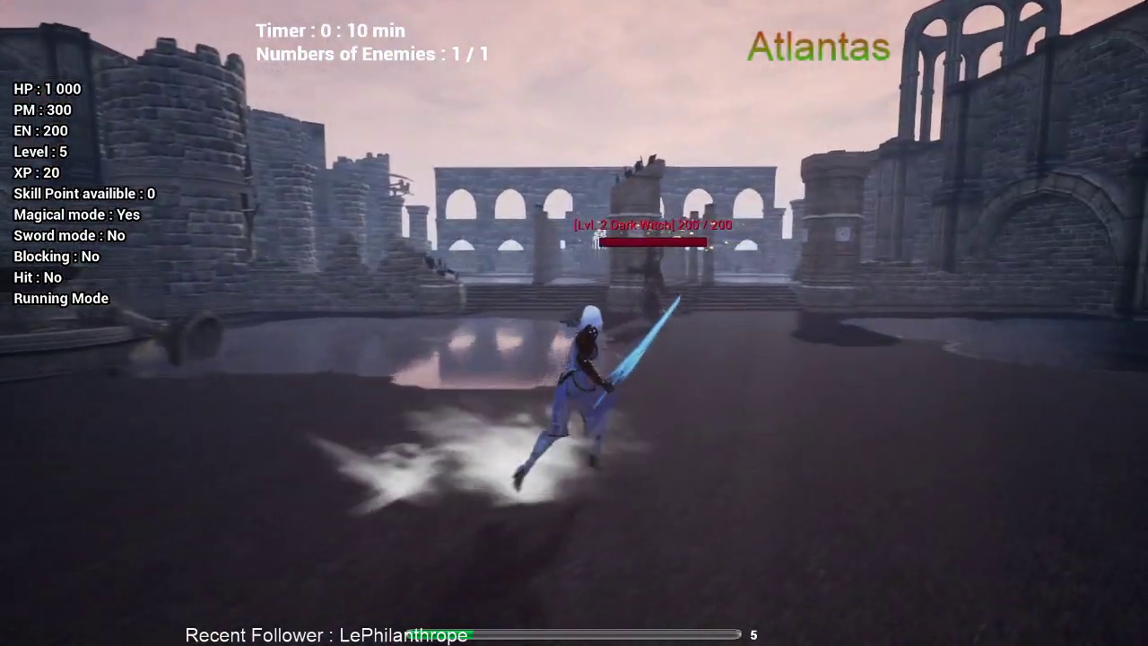
{"action": "key", "text": "a"}
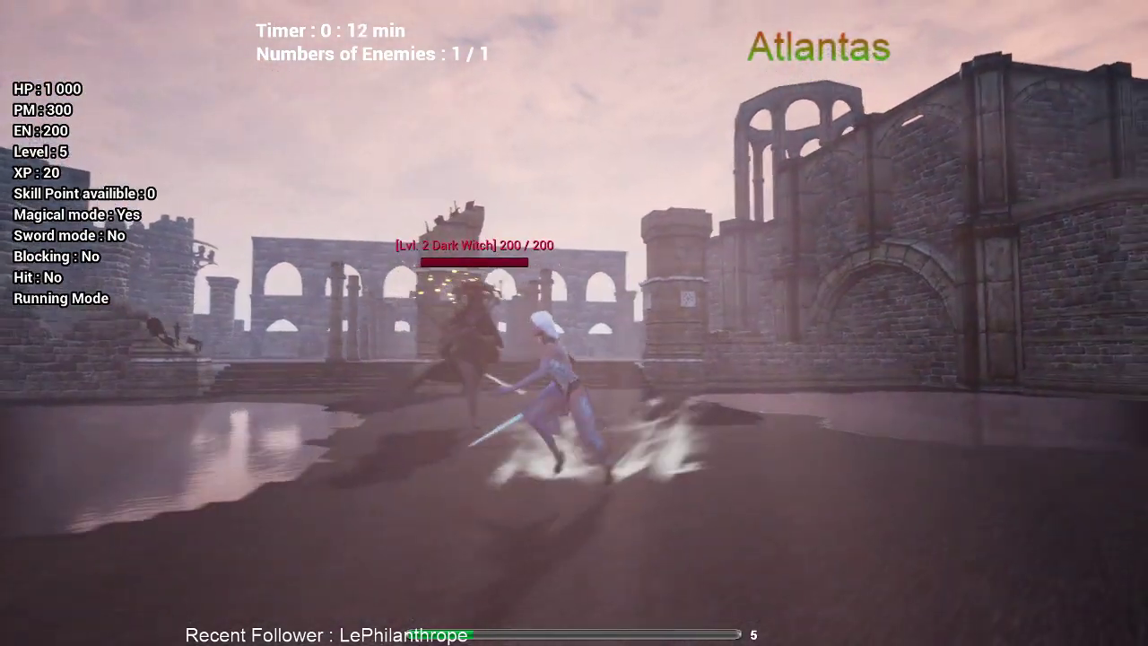
{"action": "key", "text": "space"}
{"action": "key", "text": "s"}
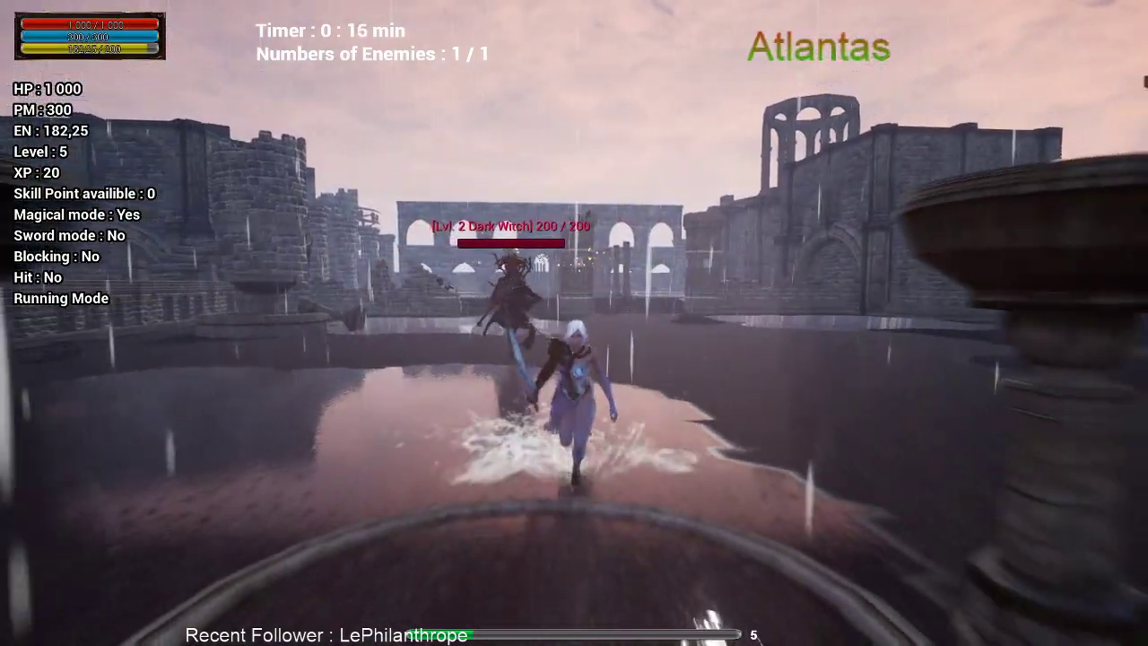
{"action": "key", "text": "a"}
{"action": "key", "text": "d"}
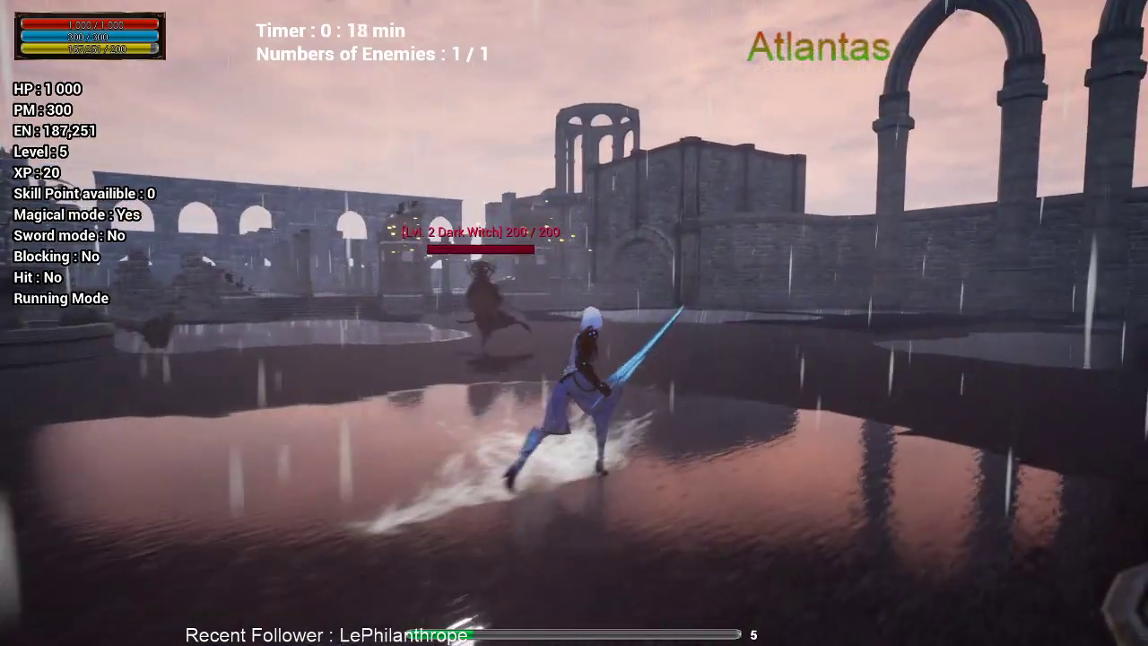
{"action": "key", "text": "a"}
{"action": "key", "text": "w"}
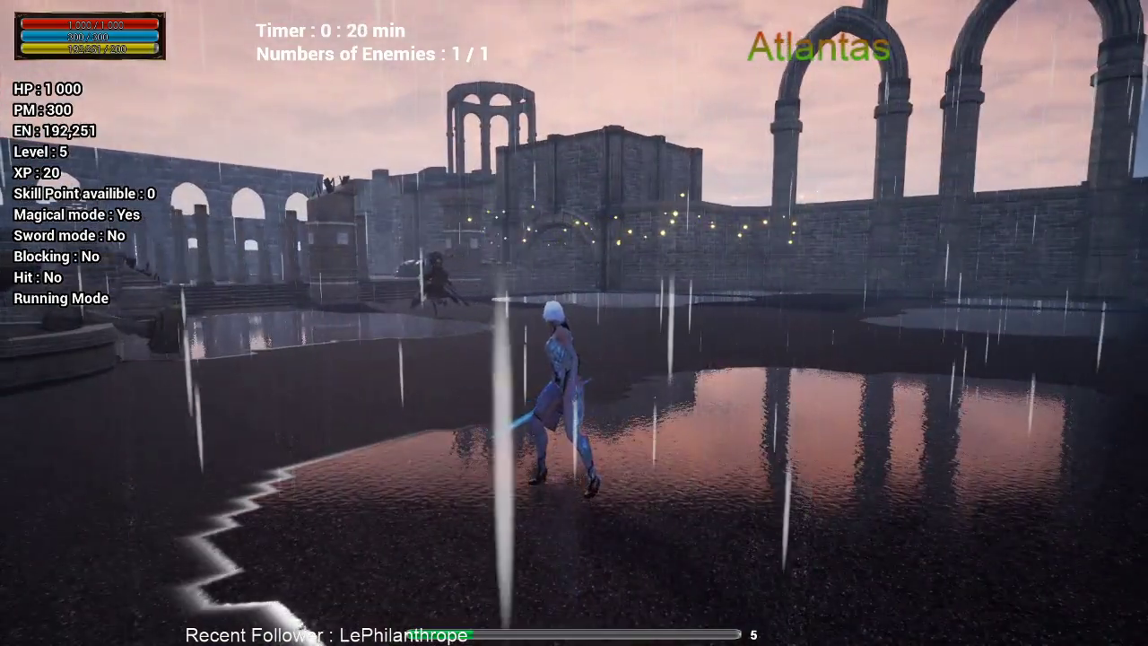
{"action": "key", "text": "w"}
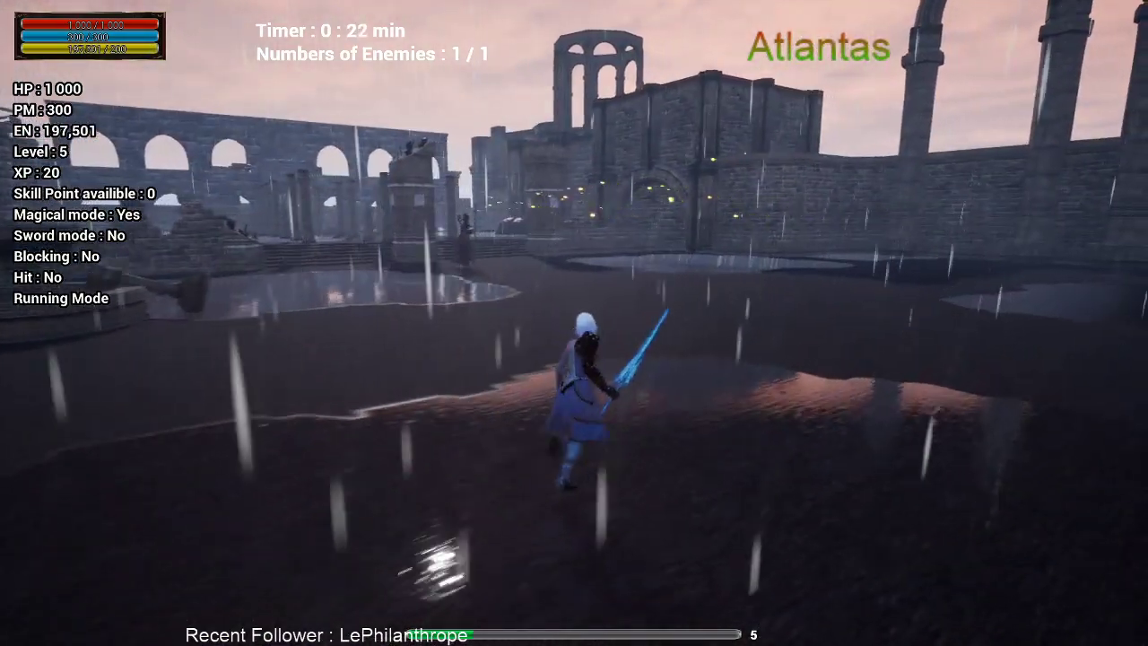
{"action": "key", "text": "w"}
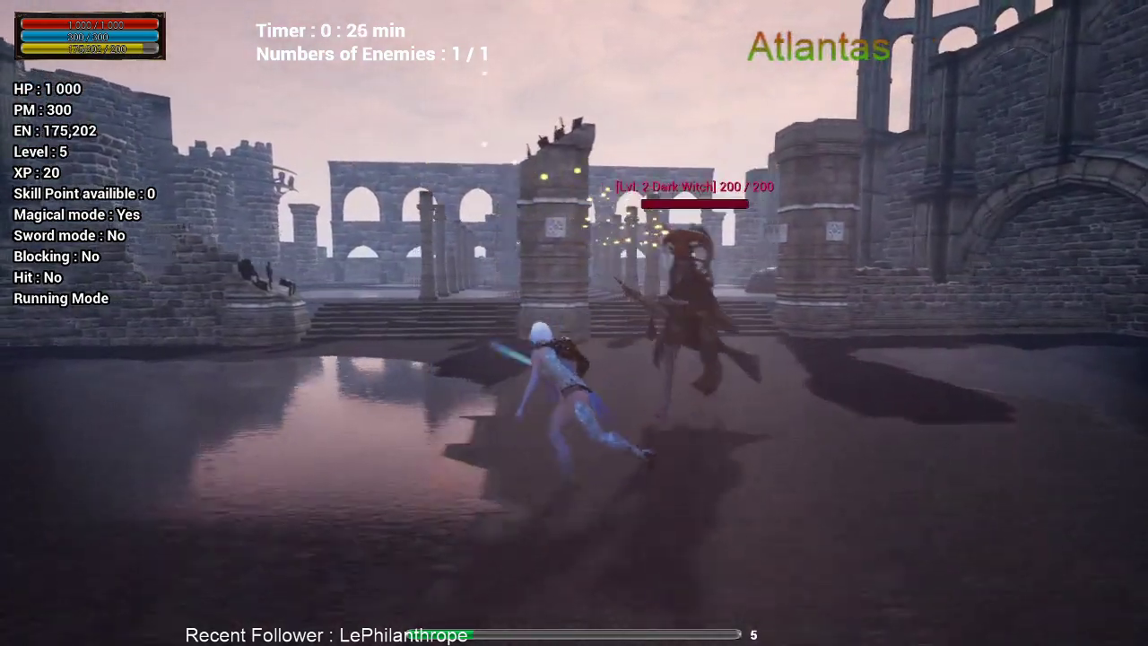
{"action": "key", "text": "s"}
{"action": "key", "text": "Escape"}
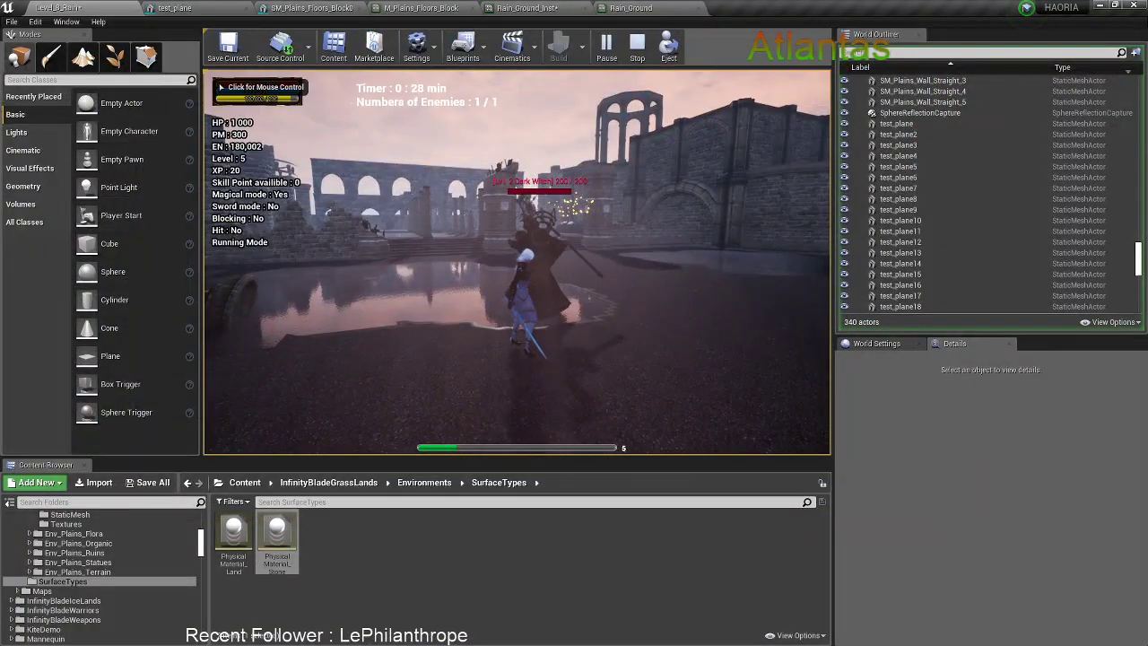
Open the Dark Witch enemy's blueprint BP_Dark_witche from the level, select its mesh and open its animation blueprint Dark_Witch_ABP
{"action": "left_click", "coordinate": [637, 234]}
{"action": "left_click", "coordinate": [535, 228]}
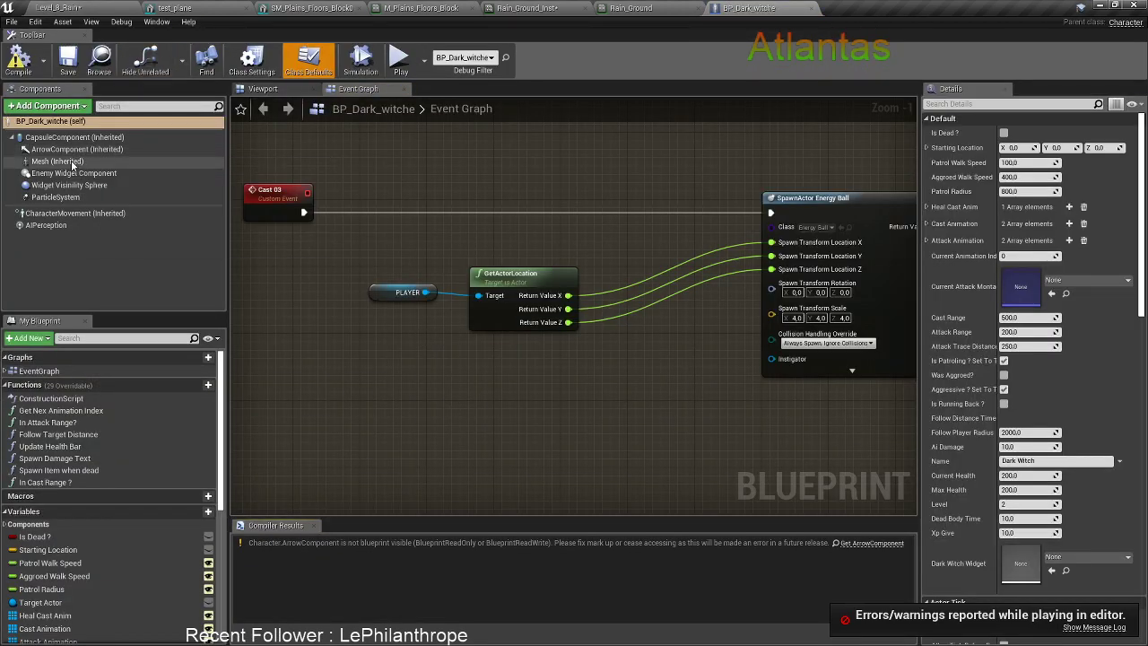
{"action": "left_click", "coordinate": [72, 162]}
{"action": "left_click", "coordinate": [1066, 403]}
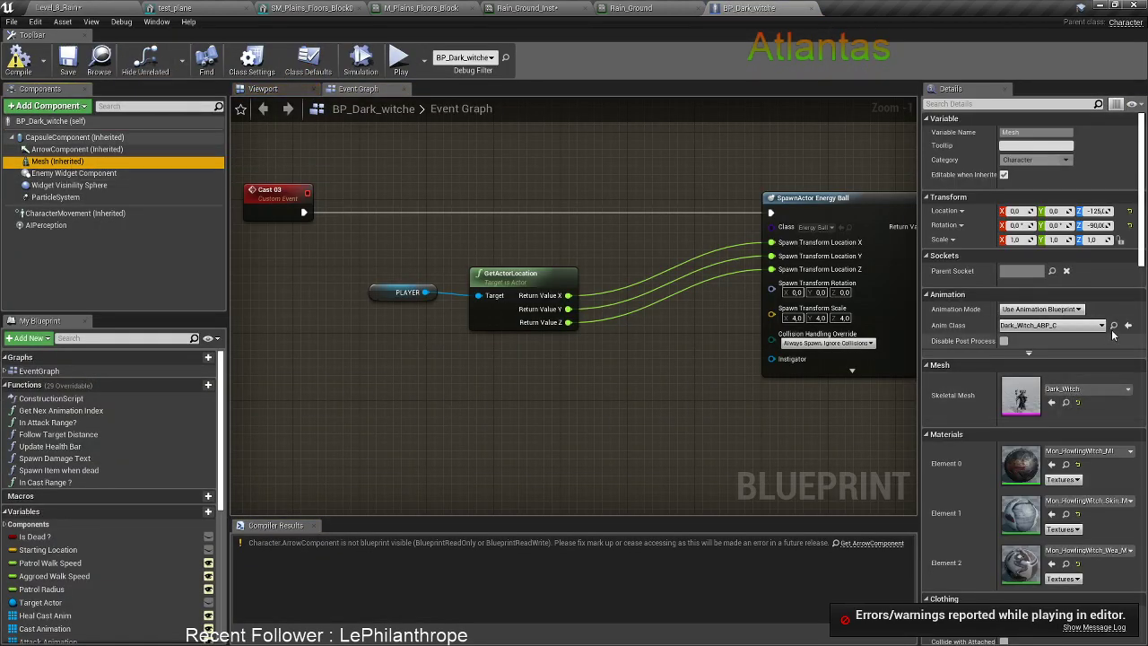
{"action": "double_click", "coordinate": [446, 536]}
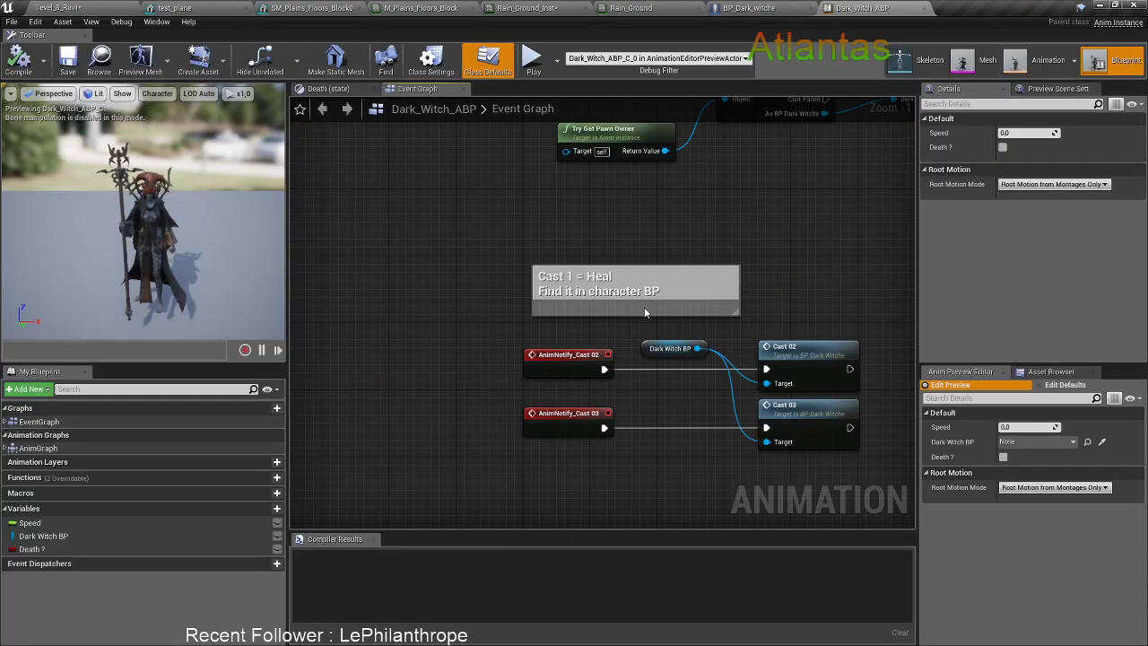
Trace the Water output of the Switch on EPhysicalSurface node to its Play Sound at Location node in the Dark_Witch_ABP event graph
{"action": "right_click_drag", "start_coordinate": [644, 307], "coordinate": [547, 335]}
{"action": "scroll", "coordinate": [536, 369], "scroll_direction": "down", "scroll_amount": 5}
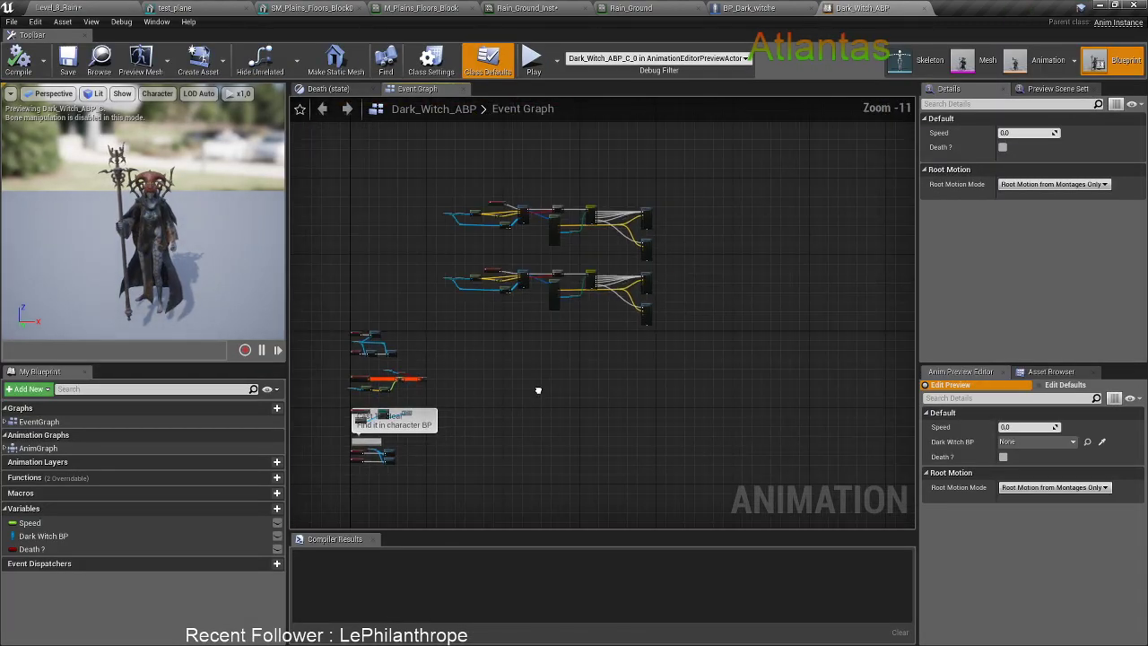
{"action": "scroll", "coordinate": [588, 316], "scroll_direction": "up", "scroll_amount": 4}
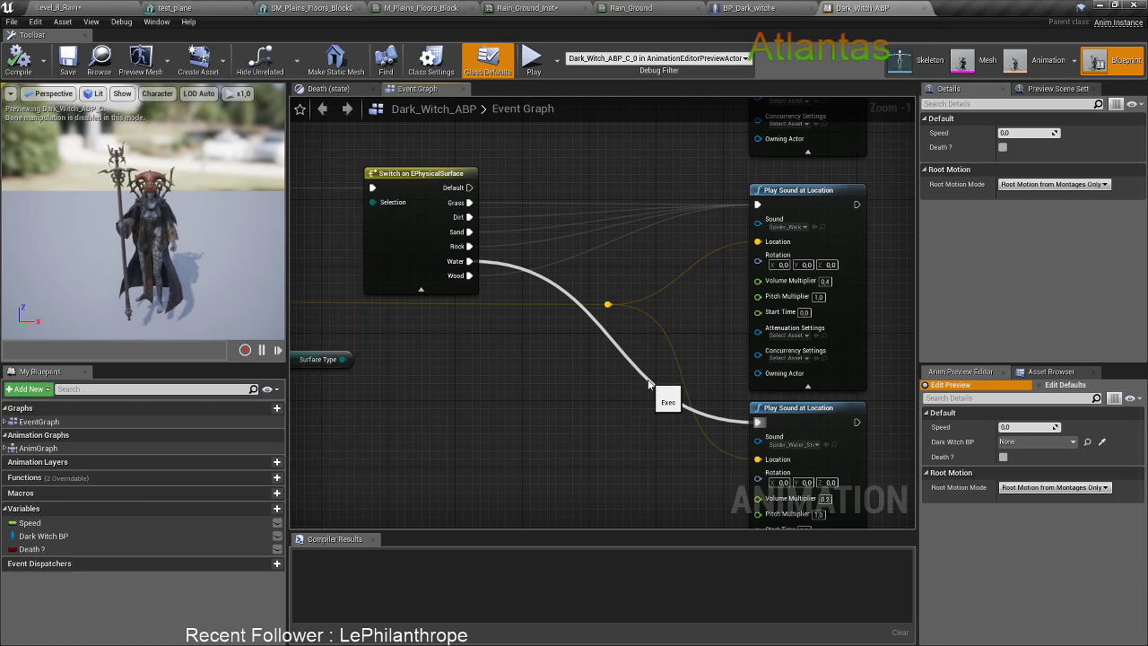
{"action": "right_click_drag", "start_coordinate": [631, 417], "coordinate": [591, 399]}
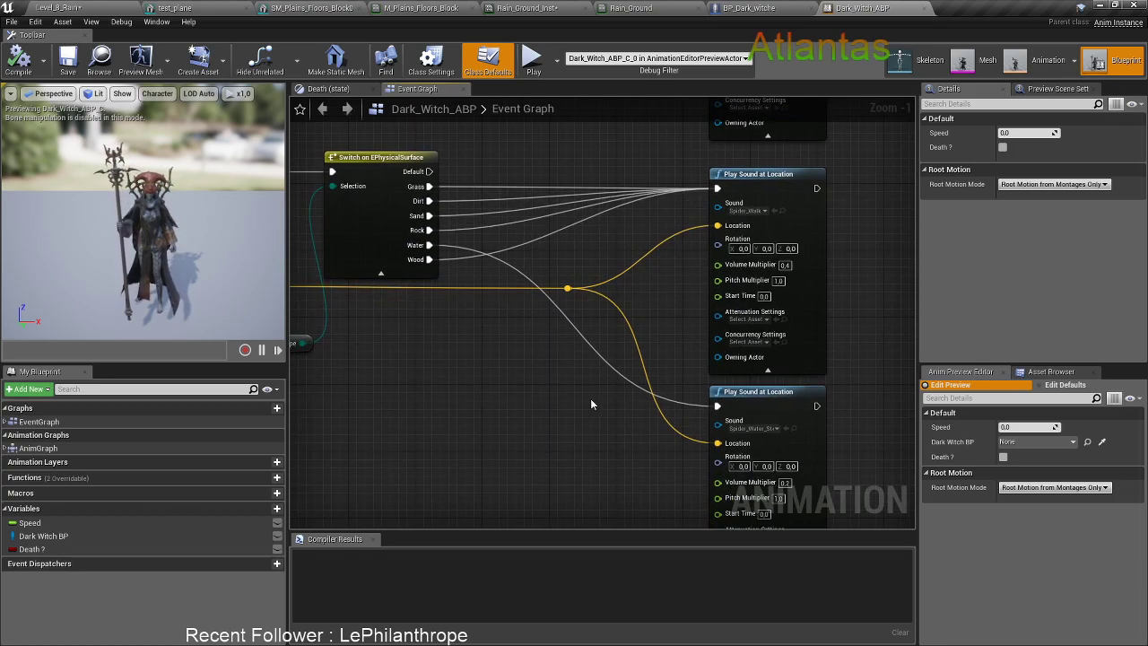
Review the collision settings of the floor block mesh and test_plane, including the plane's simple collision physical material
{"action": "left_click", "coordinate": [282, 7]}
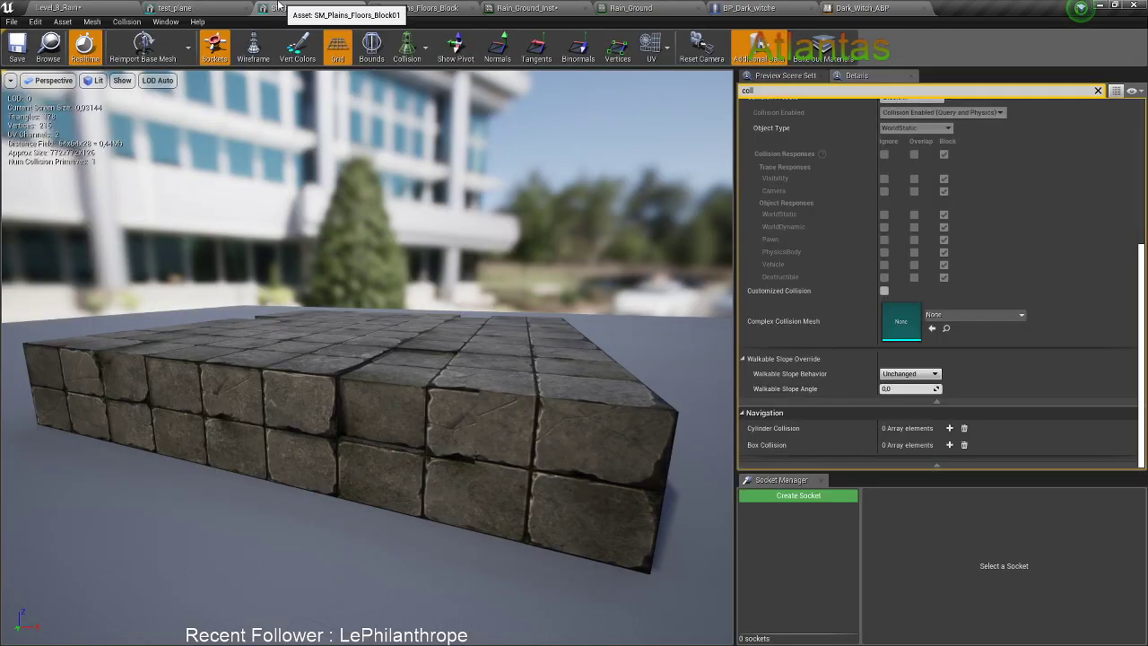
{"action": "left_click", "coordinate": [239, 6]}
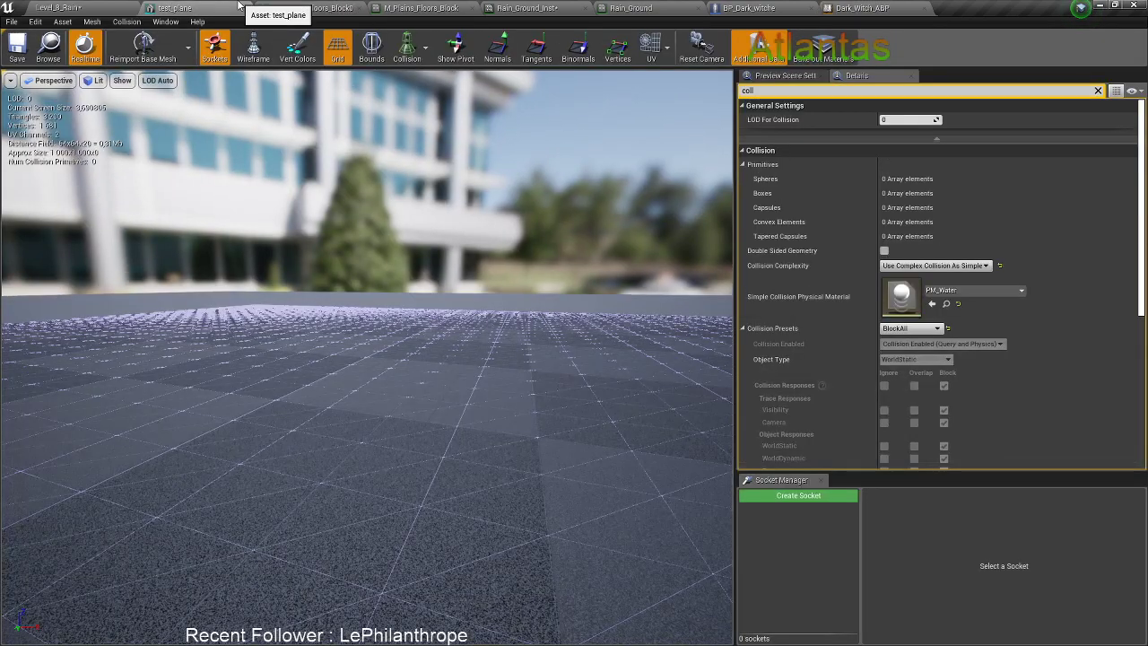
{"action": "left_click", "coordinate": [729, 7]}
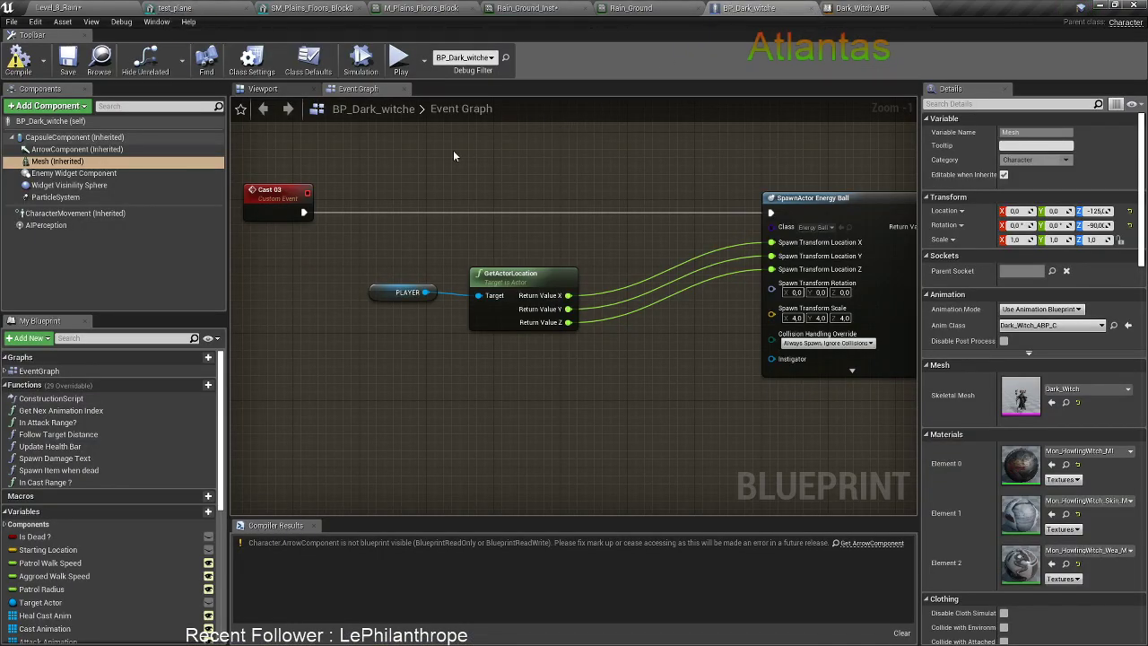
Open the PLAYER blueprint from the ThirdPersonBP Blueprints folder, select its mesh and open its animation blueprint Aurora_AnimBlueprint
{"action": "left_click", "coordinate": [107, 6]}
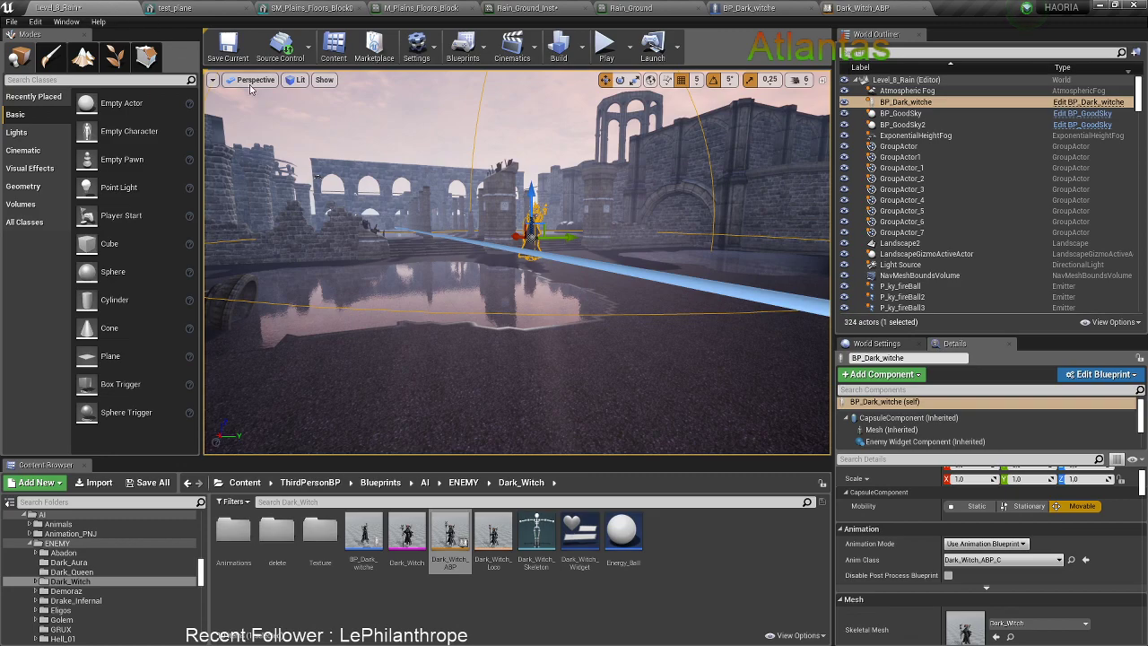
{"action": "left_click", "coordinate": [379, 484]}
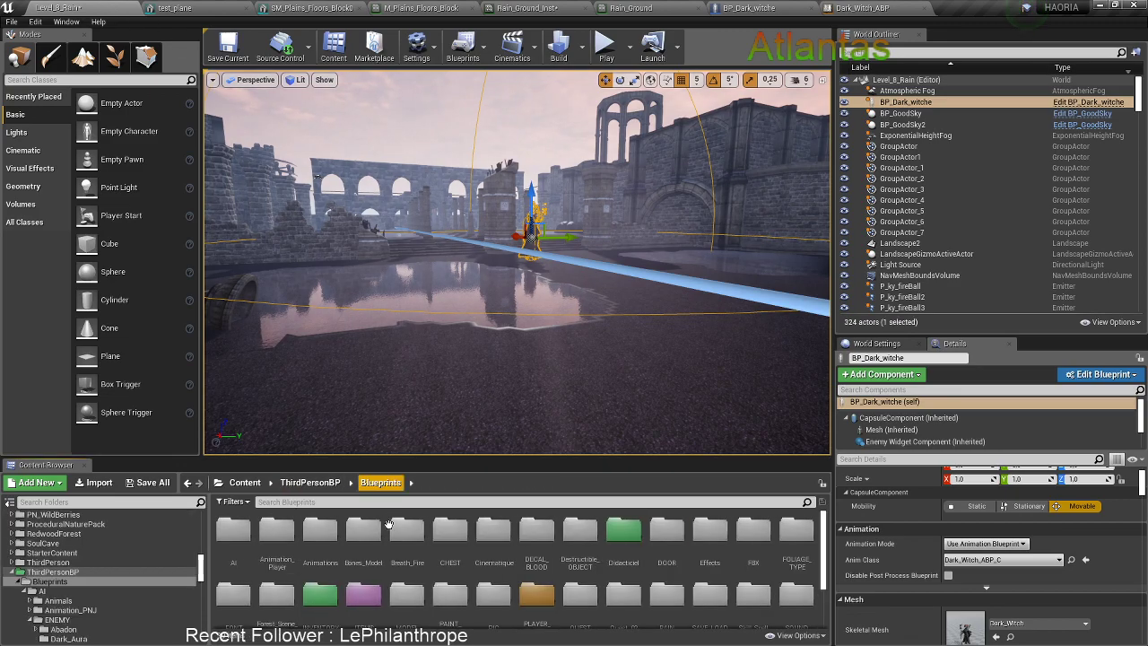
{"action": "double_click", "coordinate": [539, 592]}
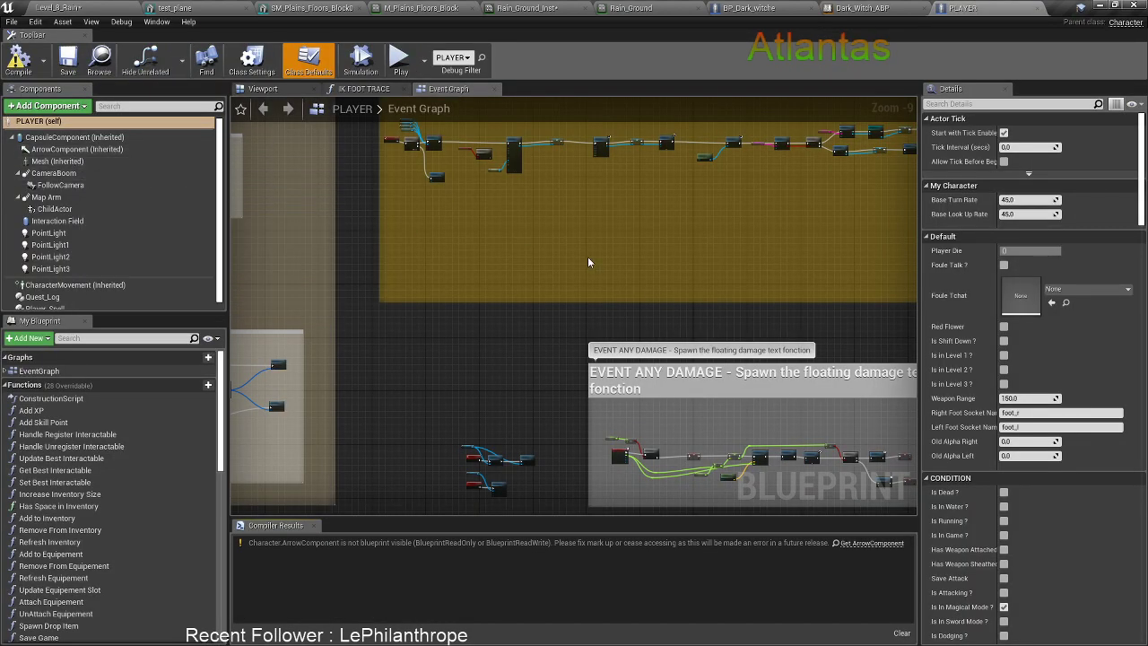
{"action": "left_click", "coordinate": [52, 161]}
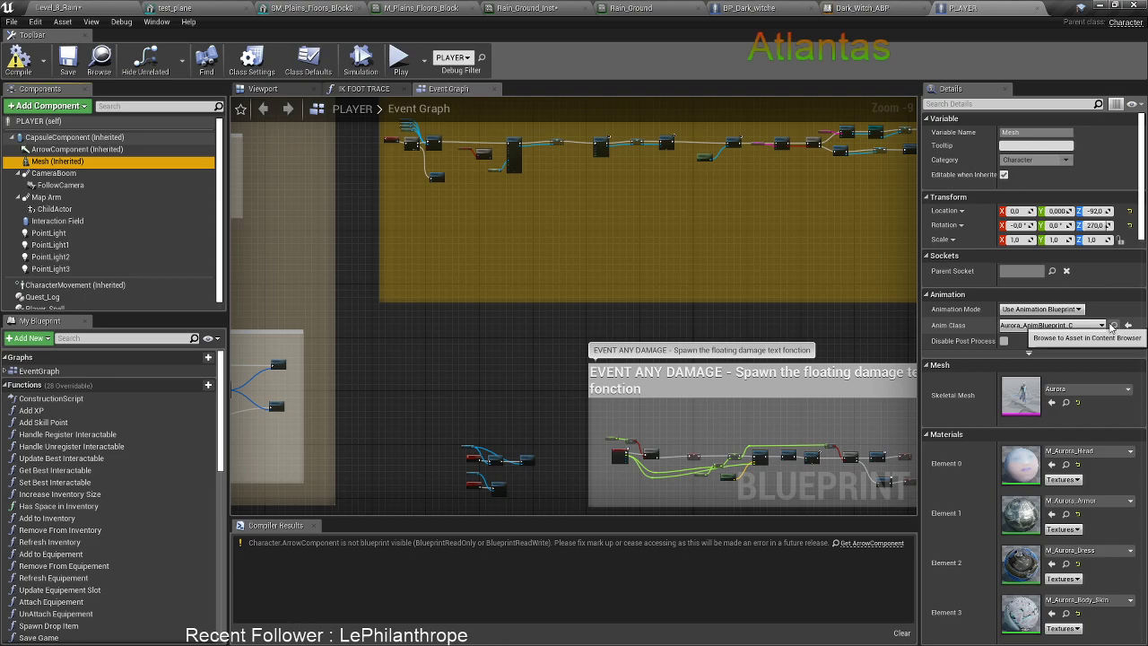
{"action": "left_click", "coordinate": [1111, 324]}
{"action": "double_click", "coordinate": [581, 535]}
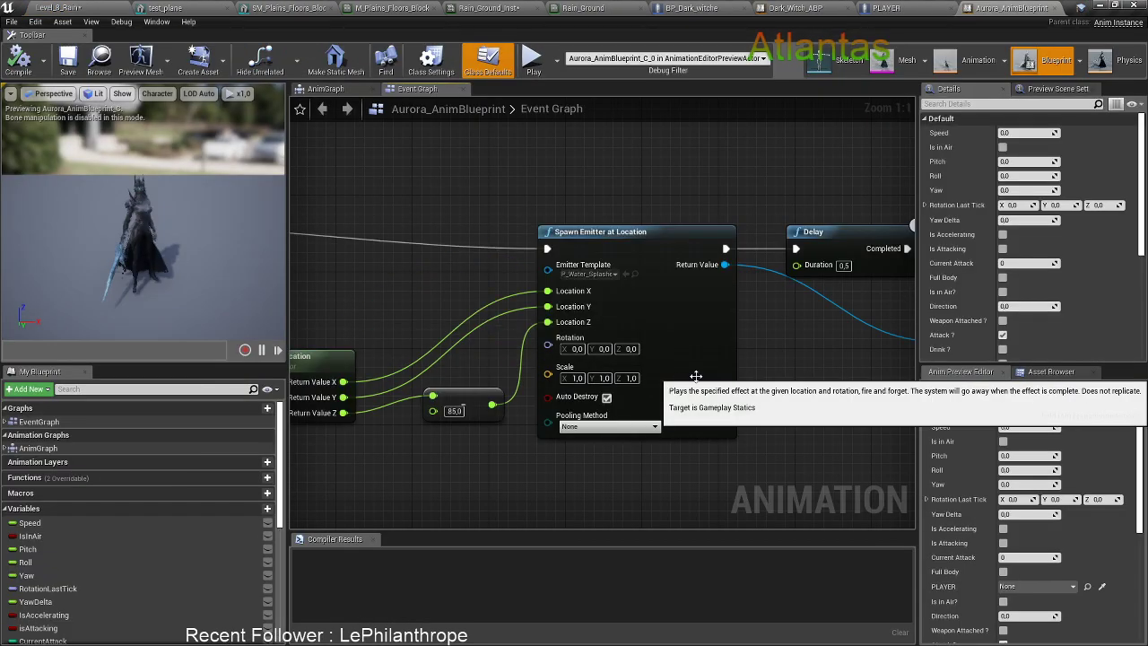
Examine the player's water footstep nodes in the Aurora_AnimBlueprint event graph and inspect the Water Sound Base variable
{"action": "scroll", "coordinate": [780, 378], "scroll_direction": "down", "scroll_amount": 3}
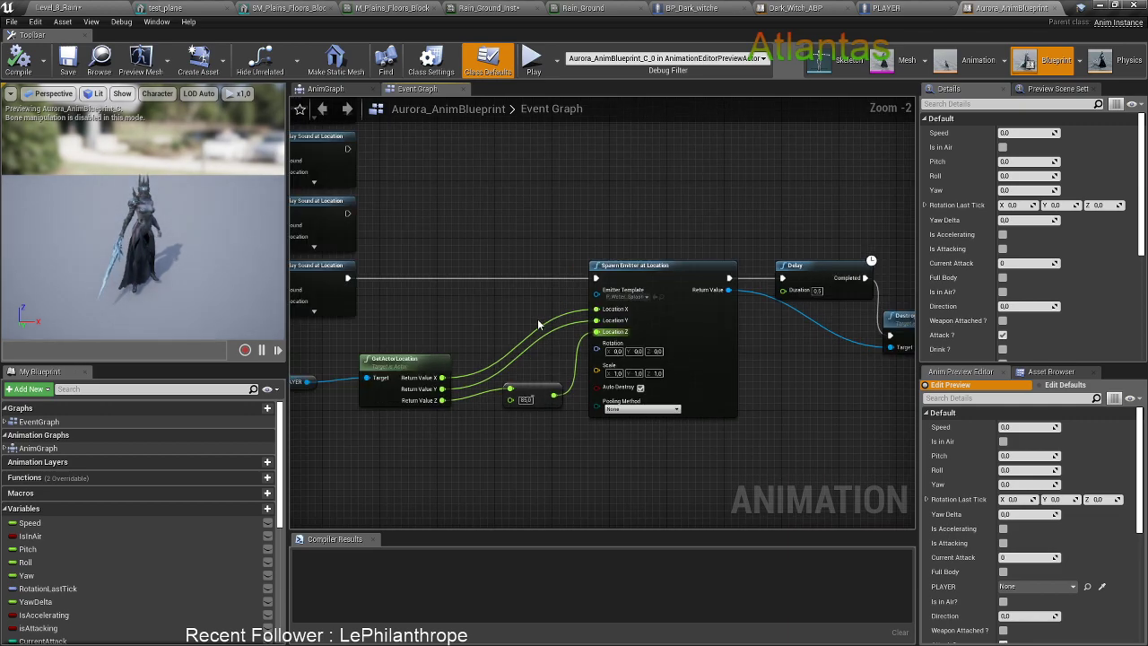
{"action": "scroll", "coordinate": [414, 306], "scroll_direction": "down", "scroll_amount": 2}
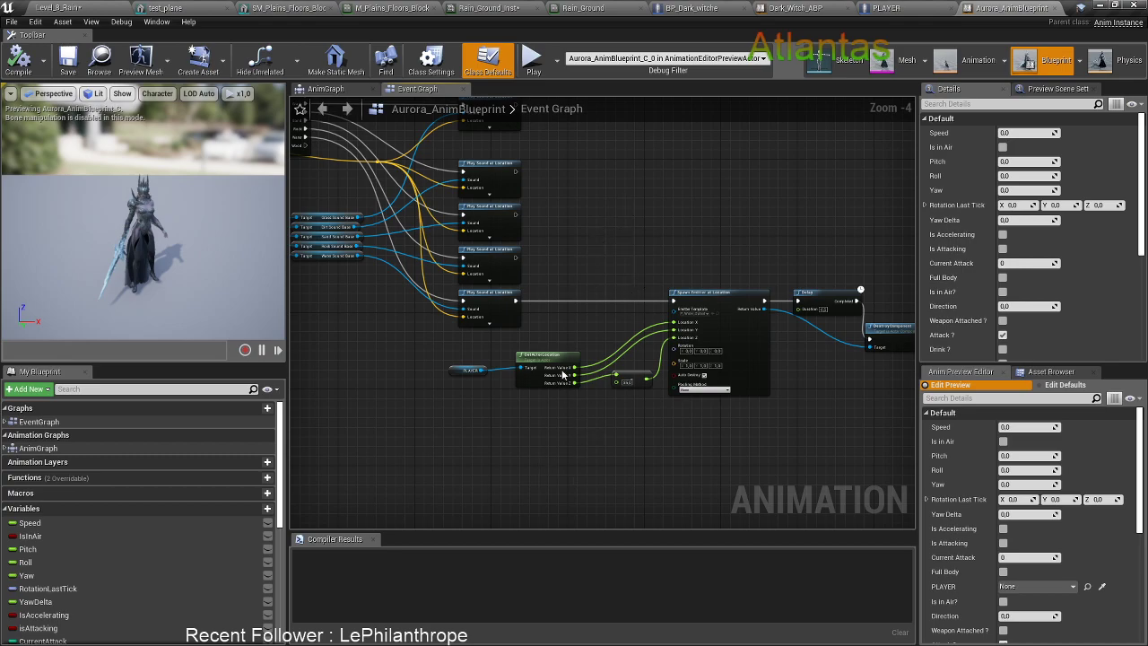
{"action": "key", "text": "alt+Tab"}
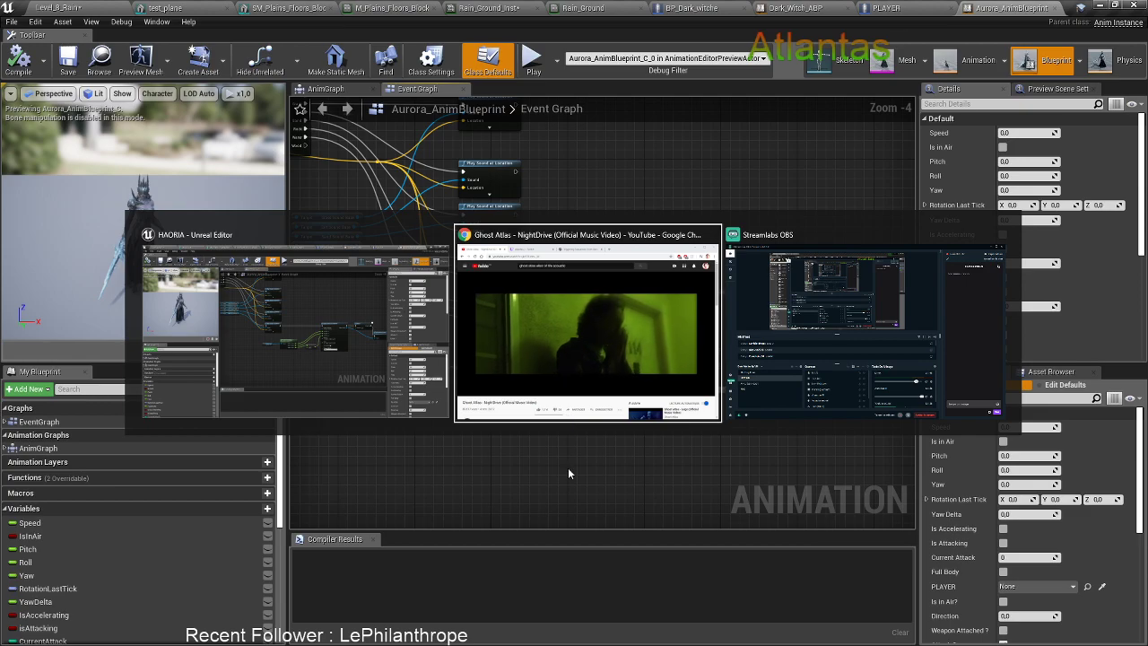
{"action": "key", "text": "Escape"}
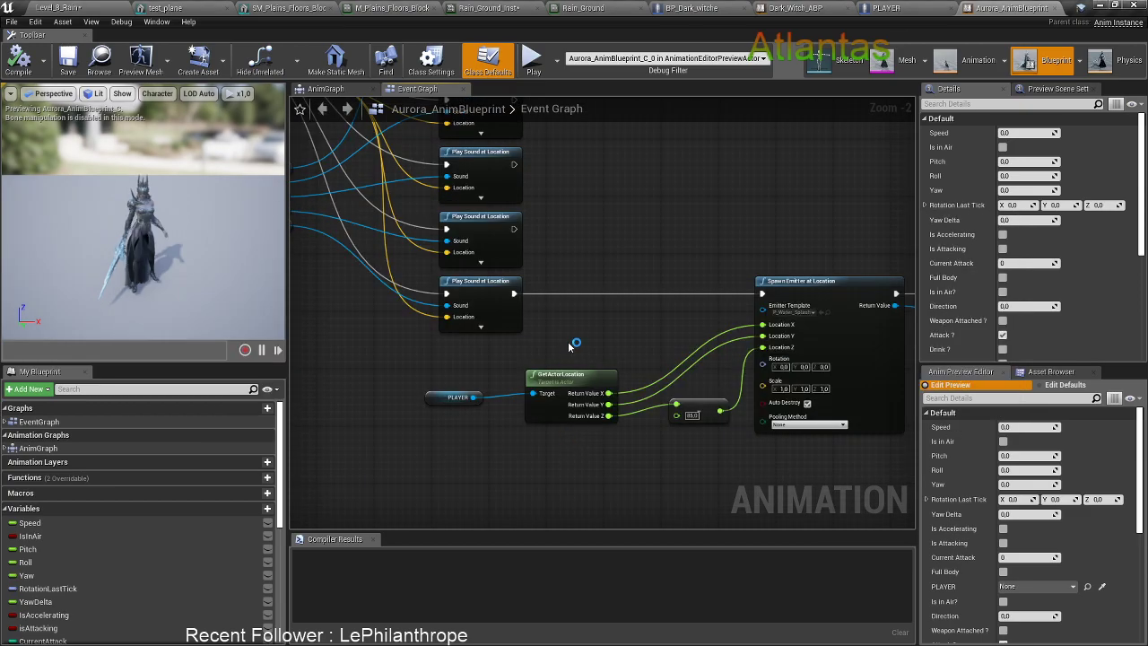
{"action": "left_click", "coordinate": [488, 330]}
{"action": "scroll", "coordinate": [485, 358], "scroll_direction": "up", "scroll_amount": 2}
{"action": "right_click_drag", "start_coordinate": [376, 345], "coordinate": [601, 485]}
{"action": "right_click_drag", "start_coordinate": [455, 350], "coordinate": [418, 226]}
{"action": "left_click", "coordinate": [684, 455]}
{"action": "left_click", "coordinate": [398, 213]}
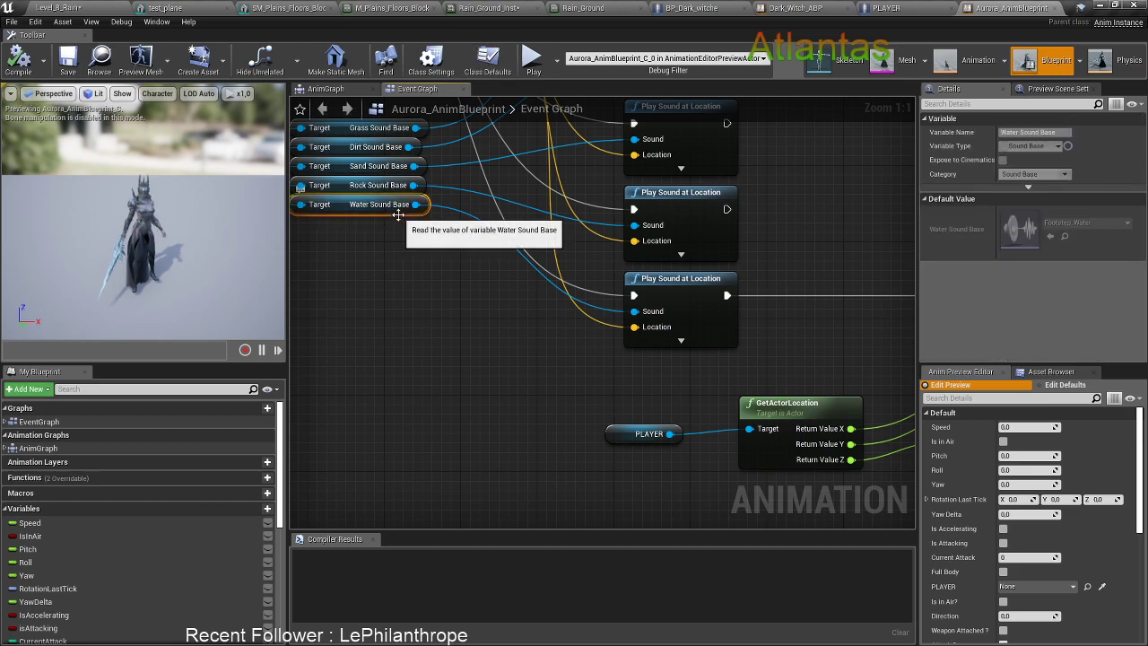
Trace the player's water branch from the surface switch through Play Sound at Location to the Spawn Emitter, Delay and destroy nodes
{"action": "scroll", "coordinate": [493, 316], "scroll_direction": "down", "scroll_amount": 5}
{"action": "scroll", "coordinate": [476, 322], "scroll_direction": "up", "scroll_amount": 1}
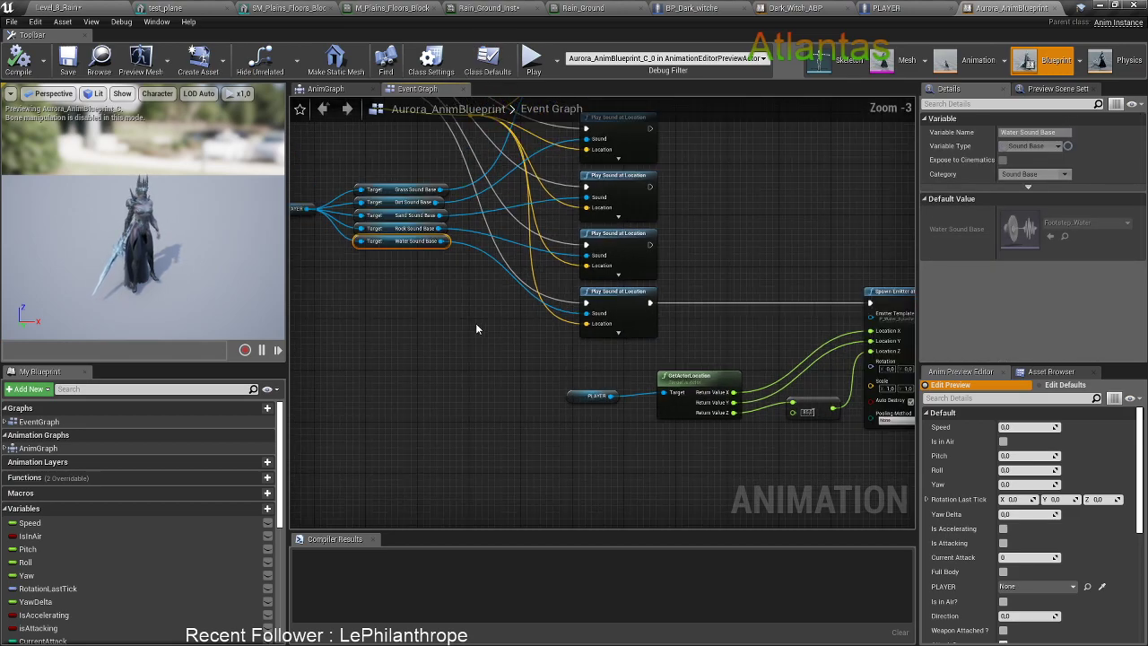
{"action": "right_click_drag", "start_coordinate": [475, 323], "coordinate": [374, 298]}
{"action": "scroll", "coordinate": [510, 327], "scroll_direction": "down", "scroll_amount": 1}
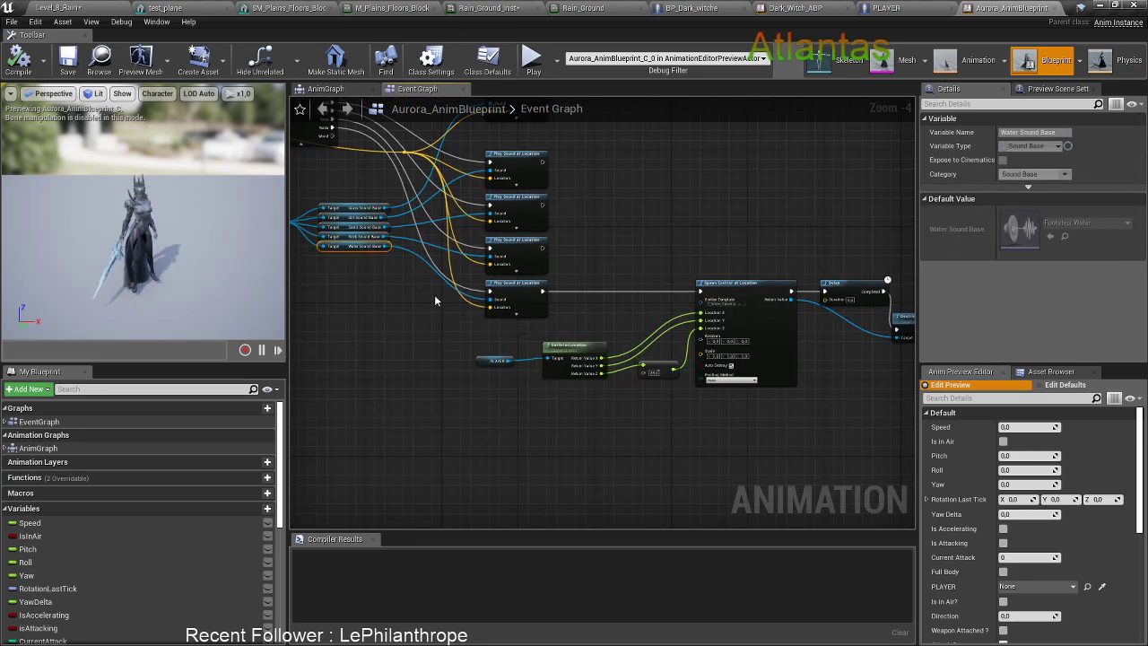
{"action": "right_click_drag", "start_coordinate": [427, 292], "coordinate": [472, 297]}
{"action": "scroll", "coordinate": [473, 299], "scroll_direction": "down", "scroll_amount": 1}
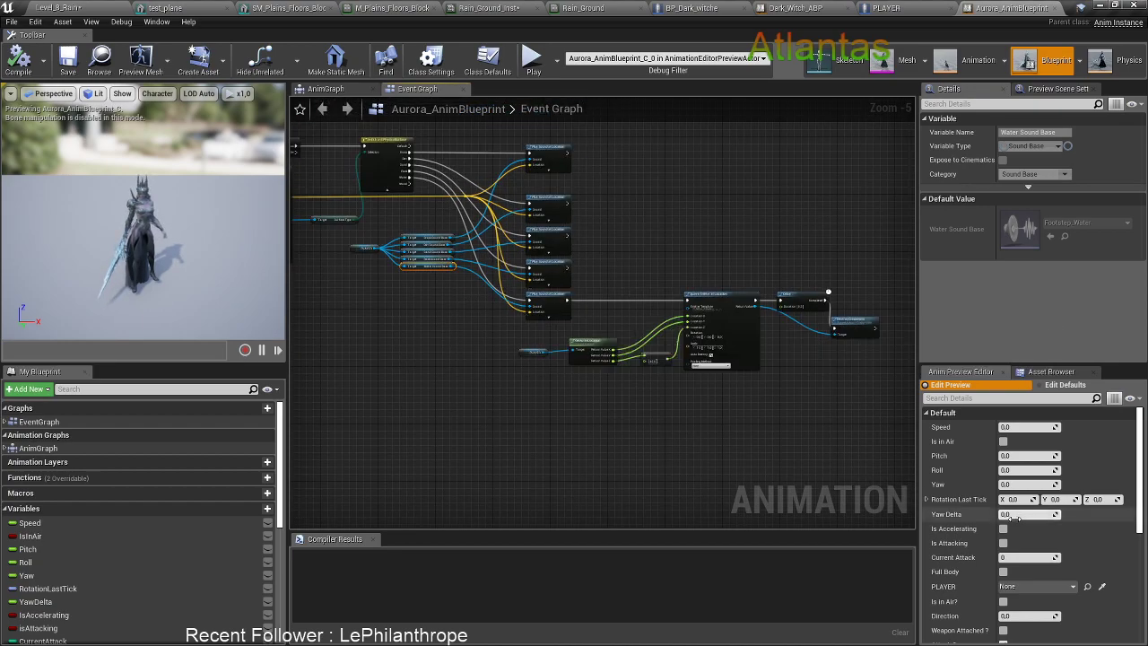
{"action": "scroll", "coordinate": [1015, 520], "scroll_direction": "down", "scroll_amount": 10}
{"action": "scroll", "coordinate": [1016, 524], "scroll_direction": "up", "scroll_amount": 10}
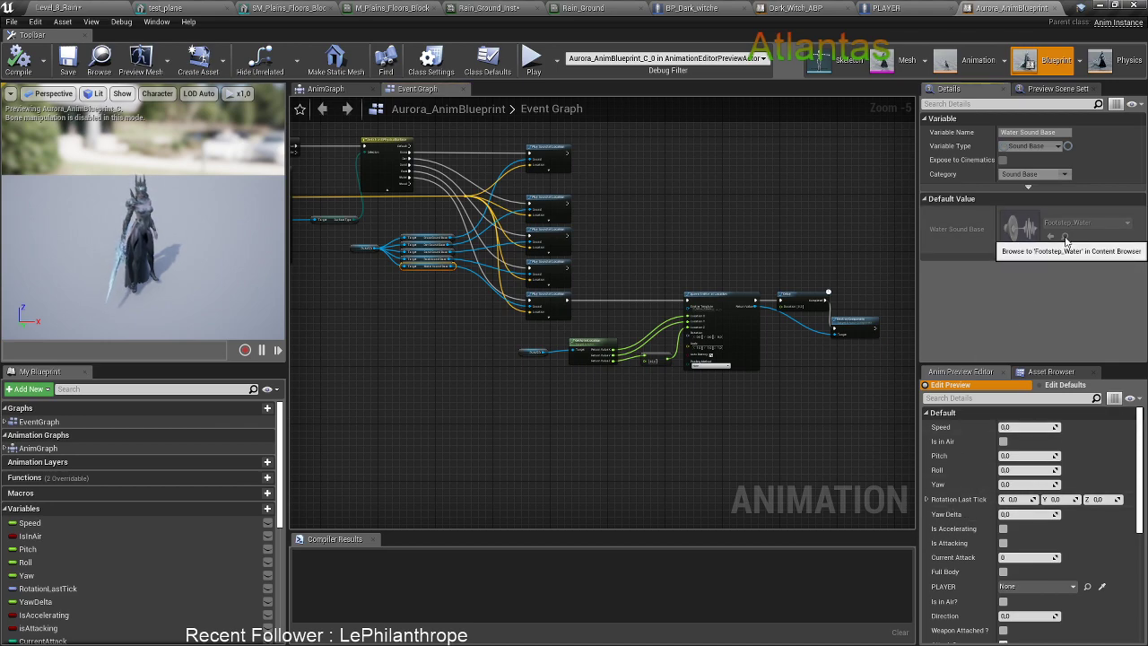
In Dark_Witch_ABP, set the sound of the upper footstep section's water Play Sound at Location node to Footstep_Water
{"action": "left_click", "coordinate": [924, 7]}
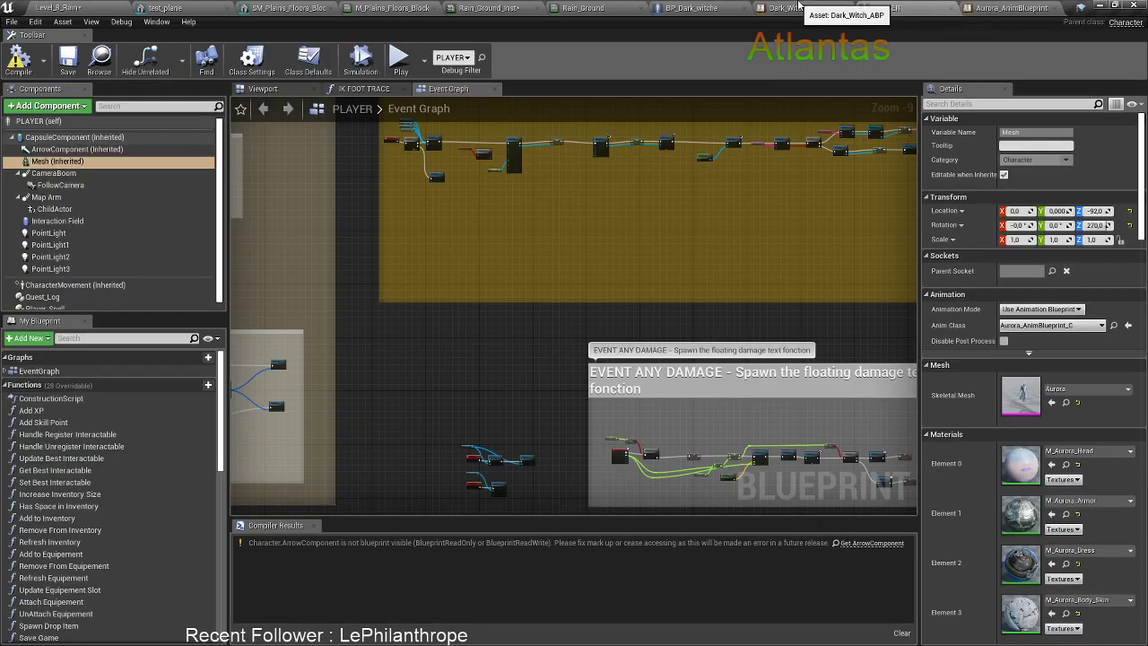
{"action": "left_click", "coordinate": [689, 7]}
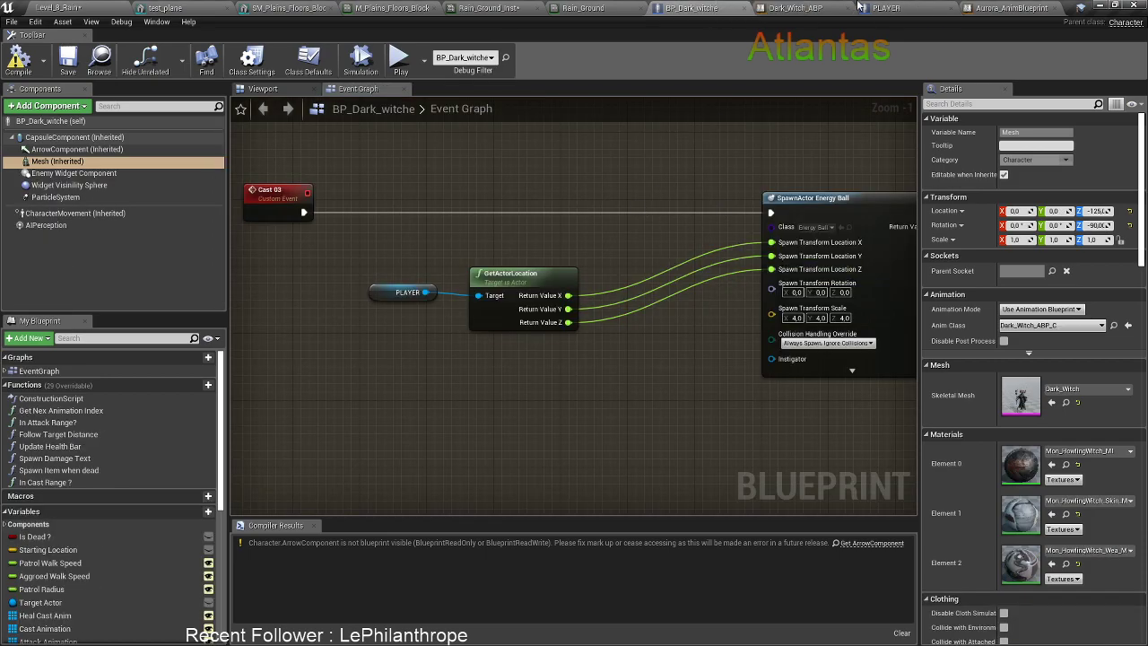
{"action": "left_click", "coordinate": [795, 7]}
{"action": "right_click_drag", "start_coordinate": [678, 355], "coordinate": [679, 309]}
{"action": "left_click", "coordinate": [755, 381]}
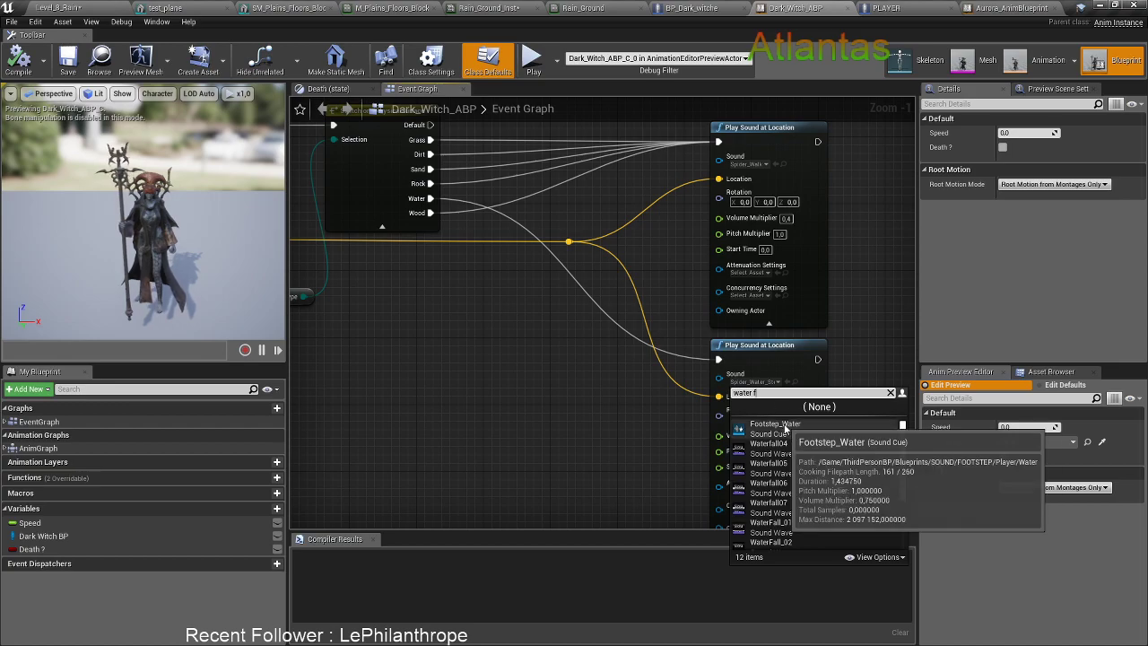
{"action": "left_click", "coordinate": [782, 426]}
Assign Footstep_Water to the second water Play Sound at Location node, just above the lower Switch on EPhysicalSurface node
{"action": "right_click_drag", "start_coordinate": [667, 228], "coordinate": [642, 329]}
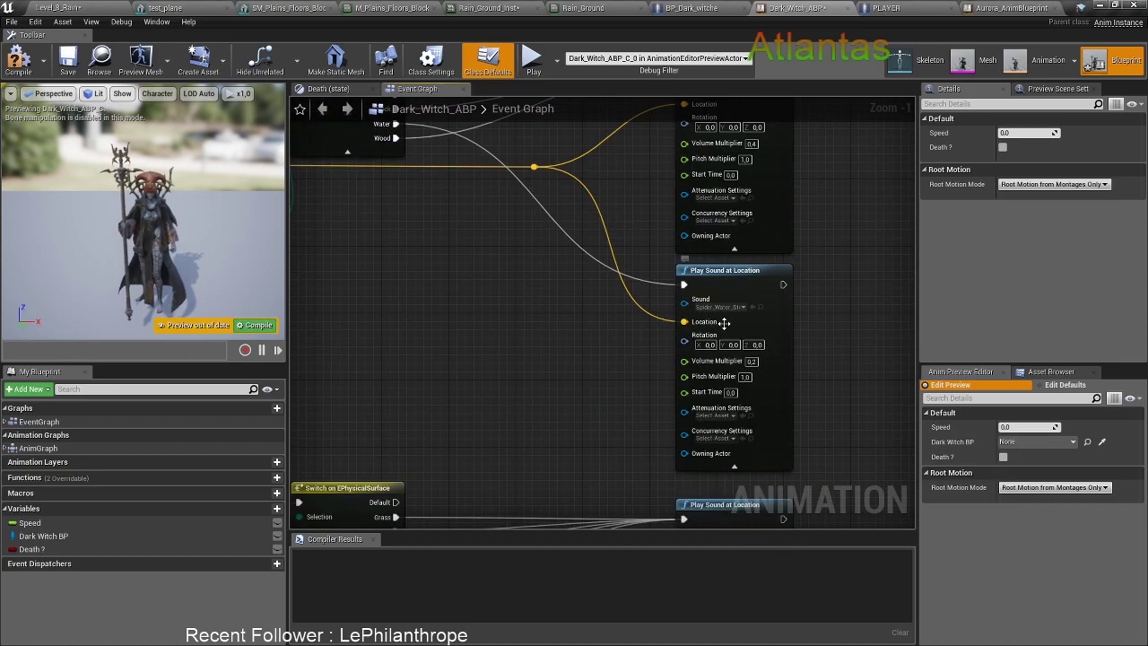
{"action": "left_click", "coordinate": [721, 310]}
{"action": "type", "text": "water"}
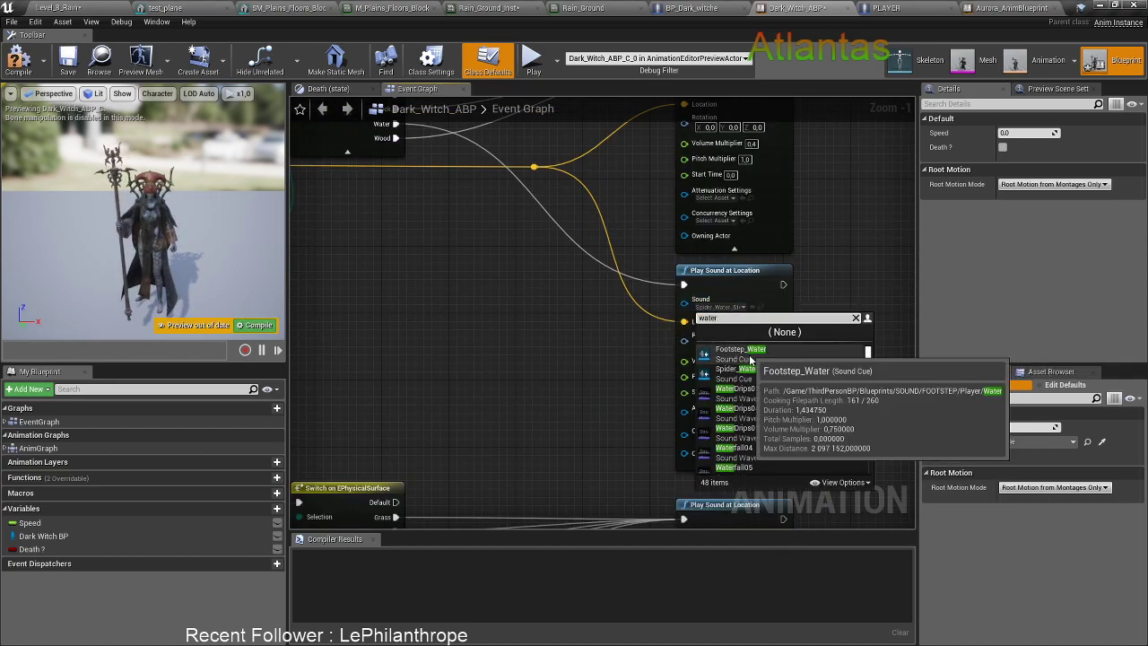
{"action": "left_click", "coordinate": [749, 356]}
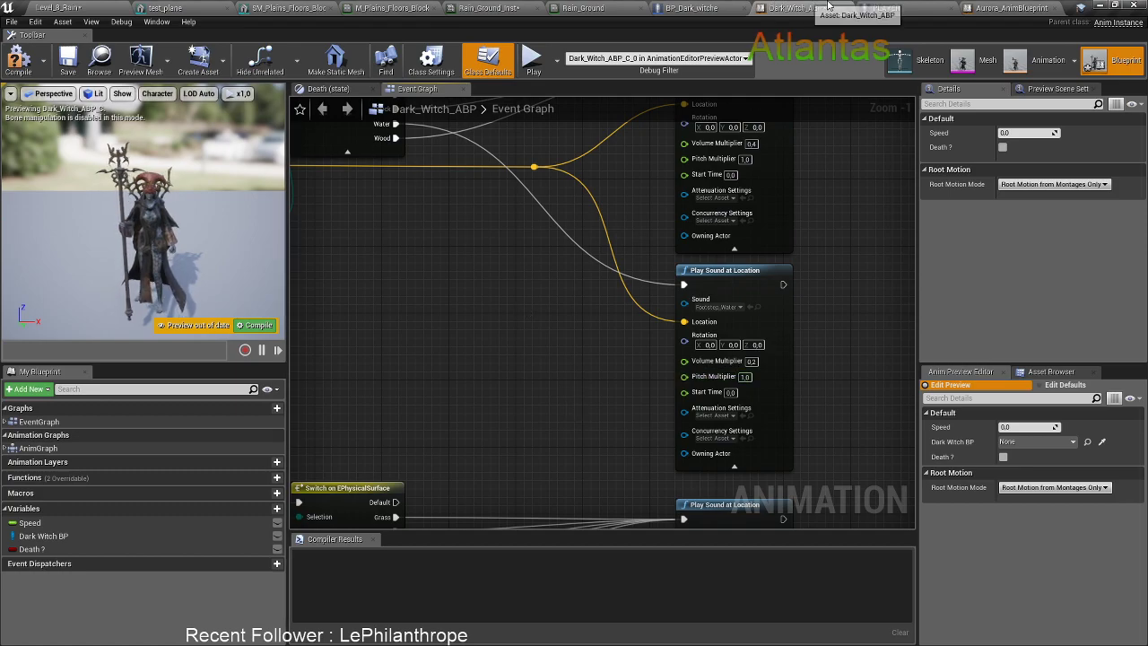
Copy the water splash emitter nodes from Aurora_AnimBlueprint into Dark_Witch_ABP and connect them after the lower section's water Play Sound at Location node
{"action": "left_click", "coordinate": [988, 7]}
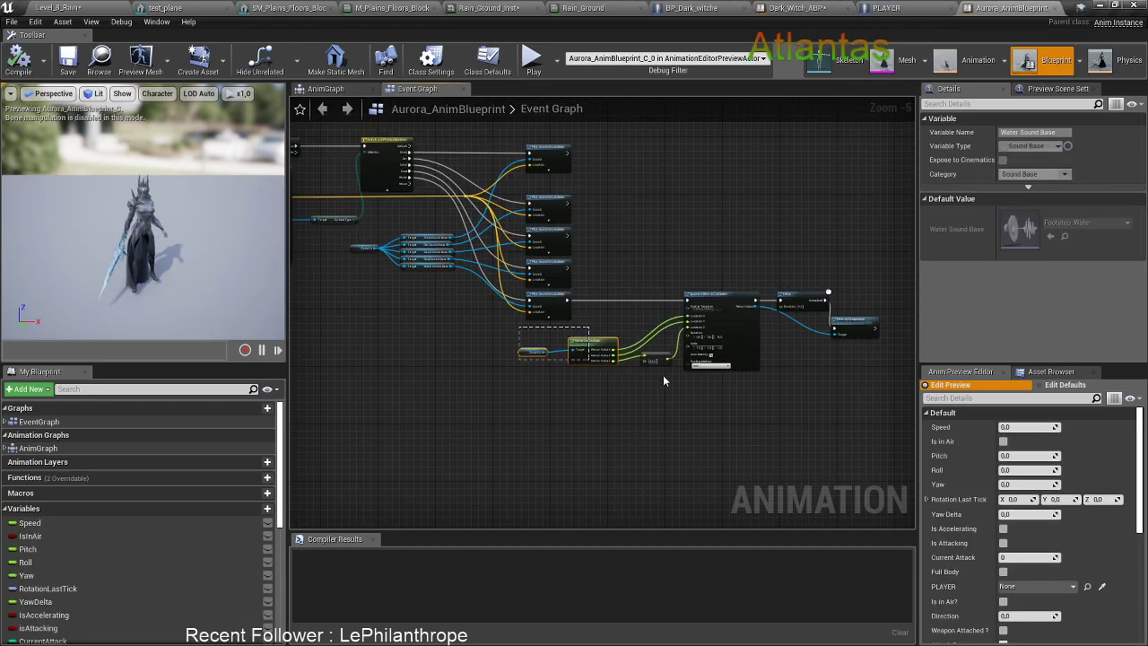
{"action": "left_click_drag", "start_coordinate": [859, 403], "coordinate": [857, 401]}
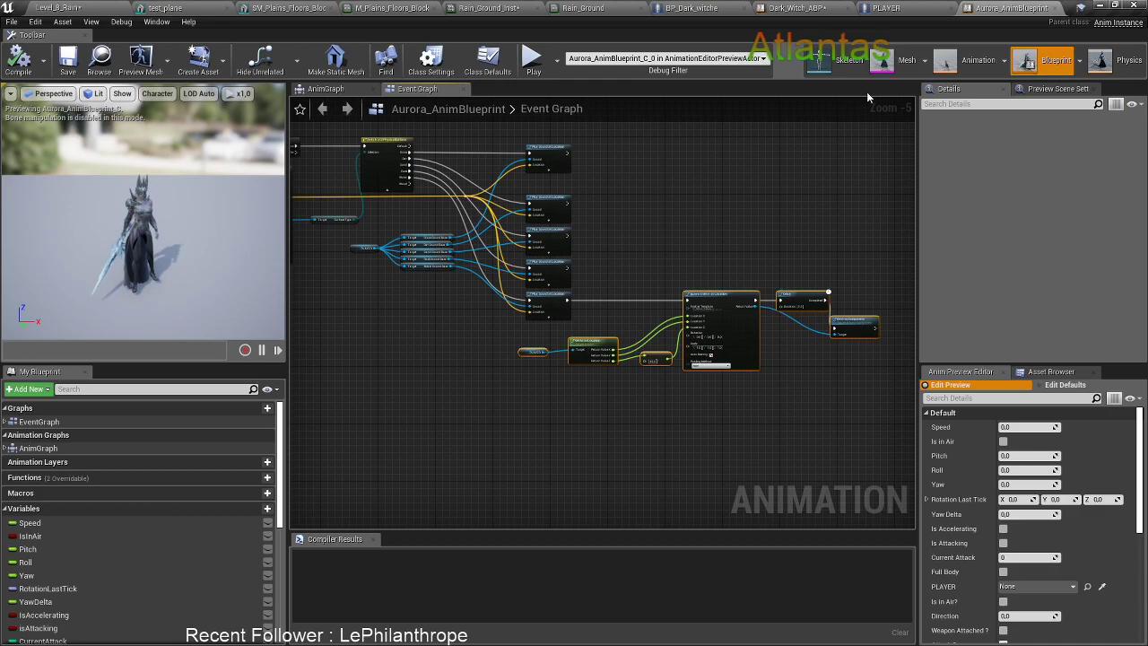
{"action": "left_click", "coordinate": [821, 6]}
{"action": "right_click_drag", "start_coordinate": [855, 436], "coordinate": [769, 251]}
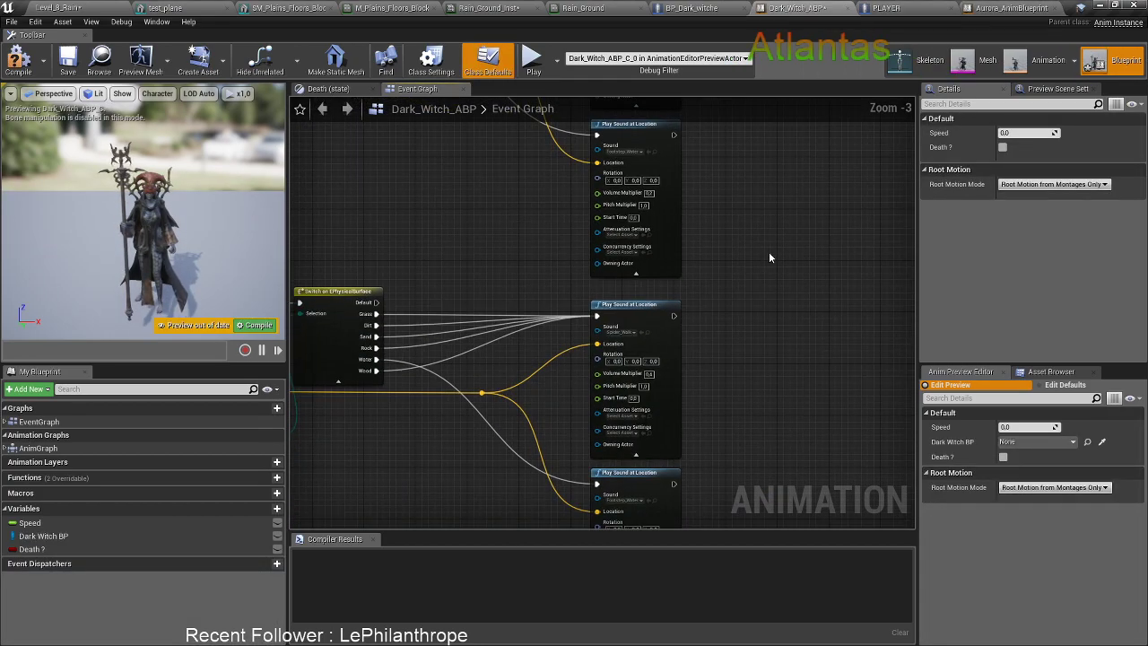
{"action": "right_click_drag", "start_coordinate": [759, 343], "coordinate": [775, 288]}
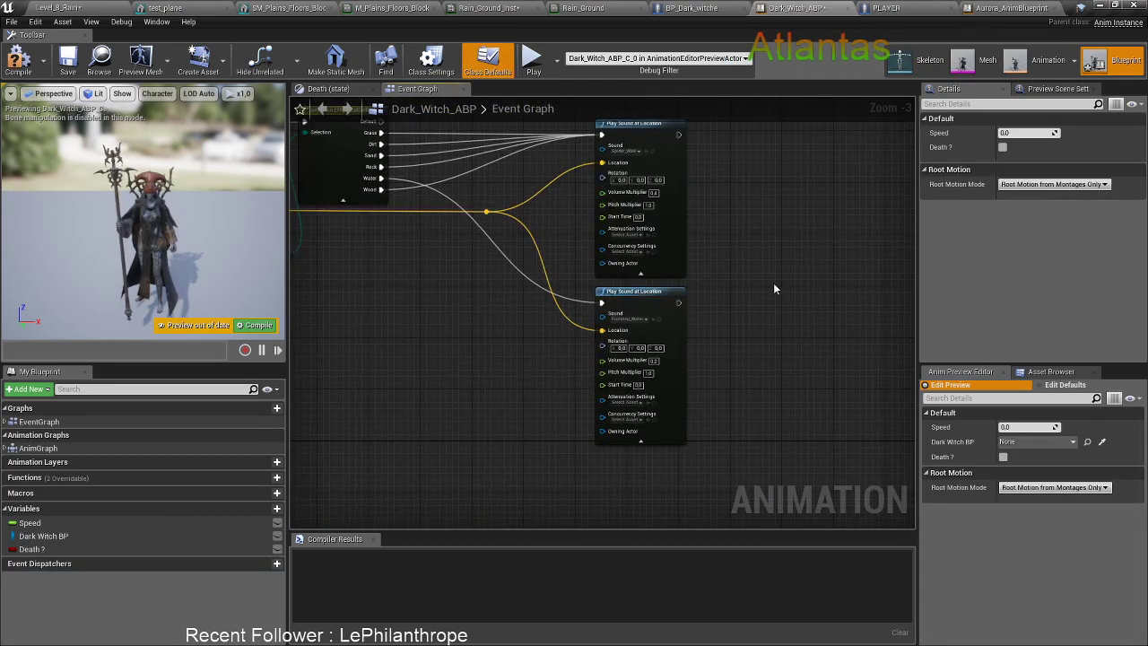
{"action": "left_click", "coordinate": [641, 441]}
{"action": "left_click", "coordinate": [640, 272]}
{"action": "key", "text": "ctrl+v"}
{"action": "left_click_drag", "start_coordinate": [675, 302], "coordinate": [795, 297]}
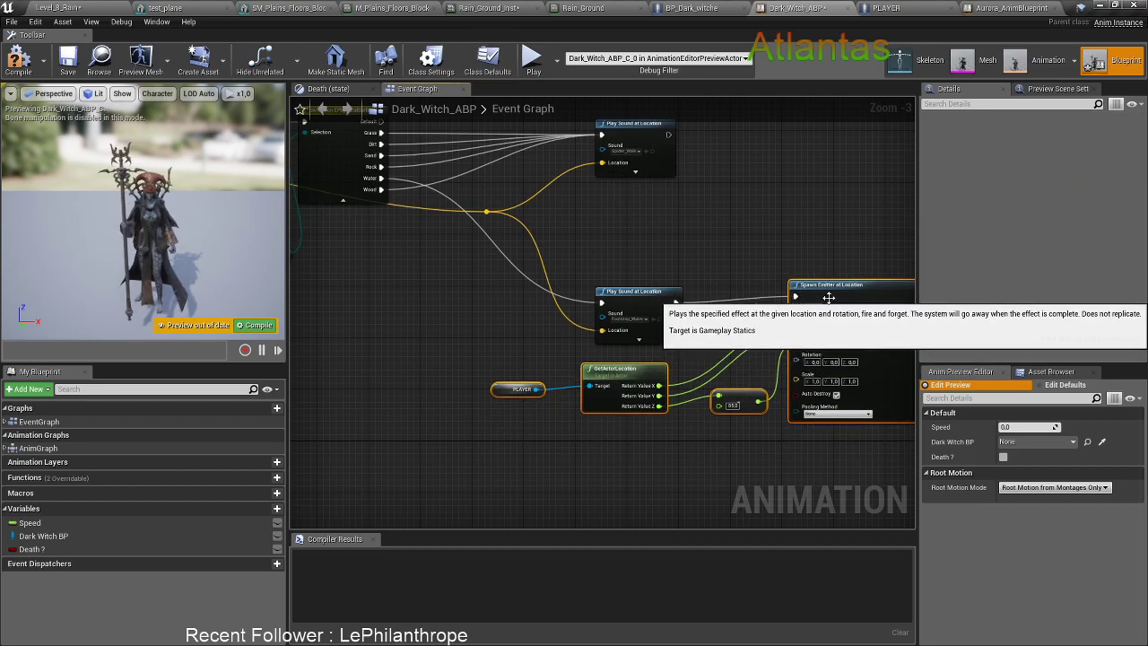
Paste the splash emitter nodes into the upper footstep section and connect its water Play Sound at Location node to Spawn Emitter at Location
{"action": "scroll", "coordinate": [684, 281], "scroll_direction": "up", "scroll_amount": 1}
{"action": "right_click_drag", "start_coordinate": [684, 240], "coordinate": [718, 280]}
{"action": "right_click_drag", "start_coordinate": [750, 197], "coordinate": [712, 456]}
{"action": "left_click", "coordinate": [627, 367]}
{"action": "right_click_drag", "start_coordinate": [712, 256], "coordinate": [747, 375]}
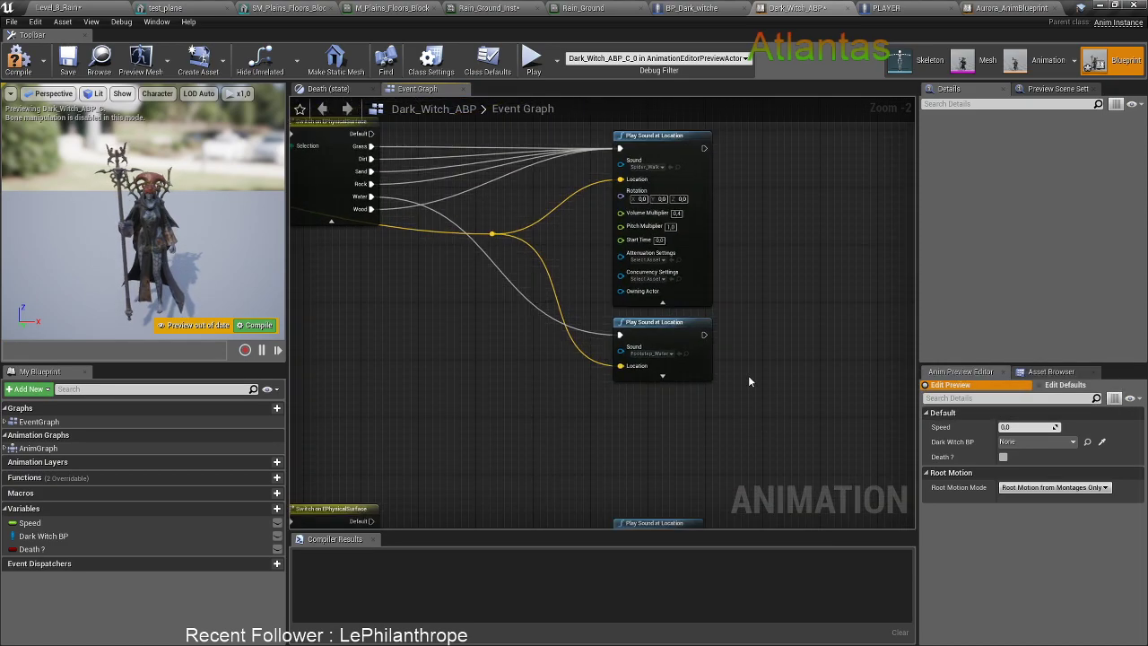
{"action": "left_click", "coordinate": [661, 302]}
{"action": "left_click_drag", "start_coordinate": [673, 338], "coordinate": [825, 249]}
{"action": "key", "text": "ctrl+v"}
{"action": "left_click_drag", "start_coordinate": [845, 253], "coordinate": [853, 247]}
{"action": "right_click_drag", "start_coordinate": [853, 246], "coordinate": [817, 381]}
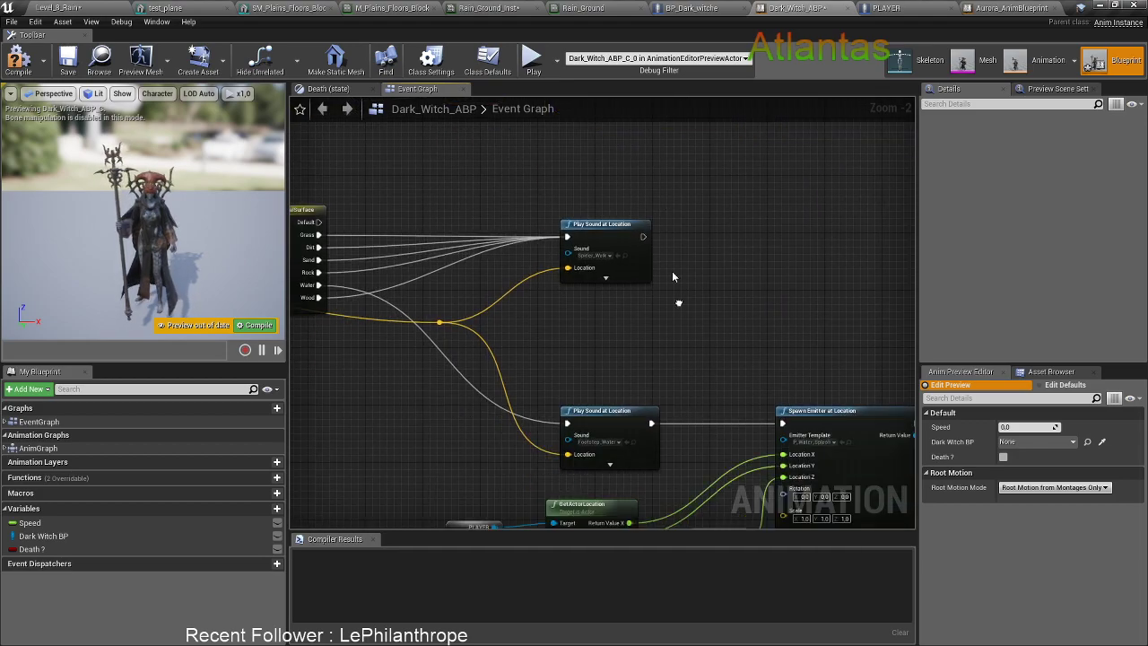
Move the water sound and splash node groups up closer to the regular footstep sound nodes in both footstep sections
{"action": "scroll", "coordinate": [632, 299], "scroll_direction": "down", "scroll_amount": 3}
{"action": "scroll", "coordinate": [691, 330], "scroll_direction": "up", "scroll_amount": 2}
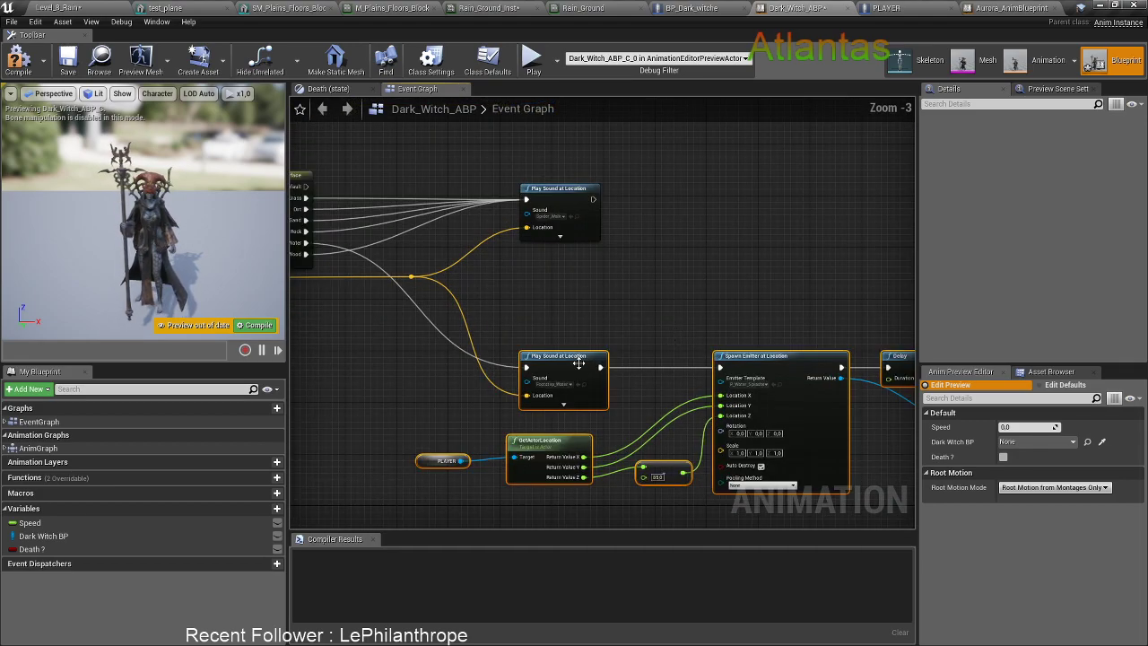
{"action": "left_click_drag", "start_coordinate": [562, 356], "coordinate": [568, 311]}
{"action": "right_click_drag", "start_coordinate": [674, 245], "coordinate": [531, 243]}
{"action": "left_click", "coordinate": [508, 244]}
{"action": "left_click_drag", "start_coordinate": [873, 355], "coordinate": [893, 353]}
{"action": "right_click_drag", "start_coordinate": [862, 134], "coordinate": [698, 316]}
{"action": "left_click_drag", "start_coordinate": [700, 158], "coordinate": [719, 160]}
{"action": "right_click_drag", "start_coordinate": [719, 159], "coordinate": [1042, 222]}
Replace the PLAYER reference with the Dark Witch BP variable on both GetActorLocation nodes and compile the animation blueprint
{"action": "left_click_drag", "start_coordinate": [83, 534], "coordinate": [347, 324]}
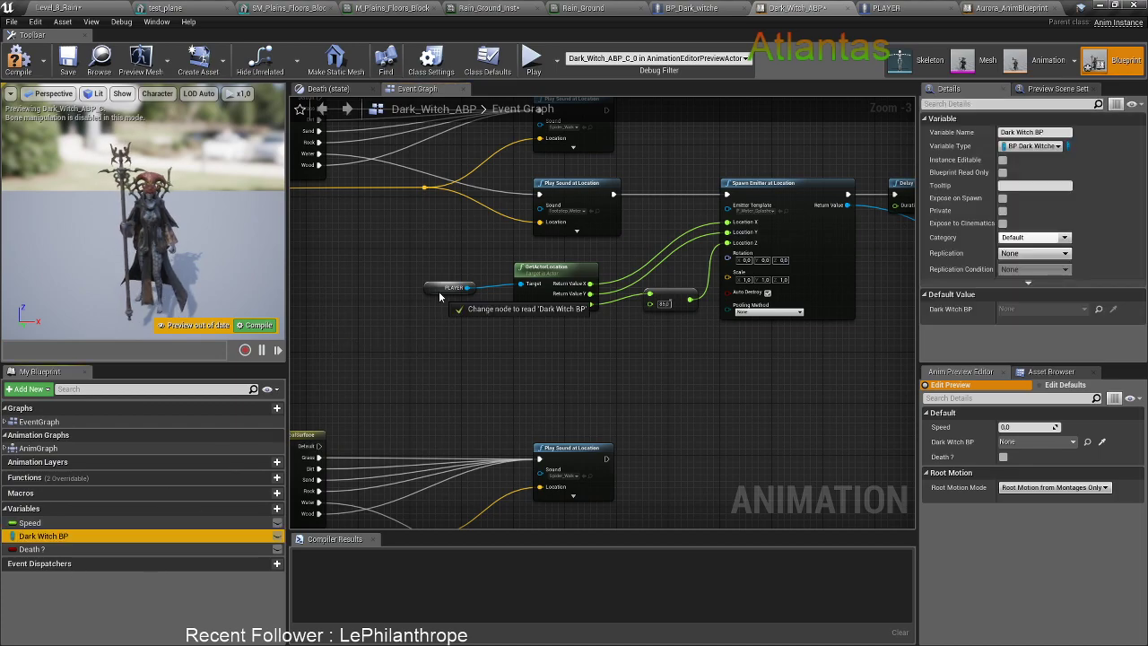
{"action": "right_click_drag", "start_coordinate": [409, 402], "coordinate": [673, 159]}
{"action": "left_click_drag", "start_coordinate": [43, 536], "coordinate": [701, 451]}
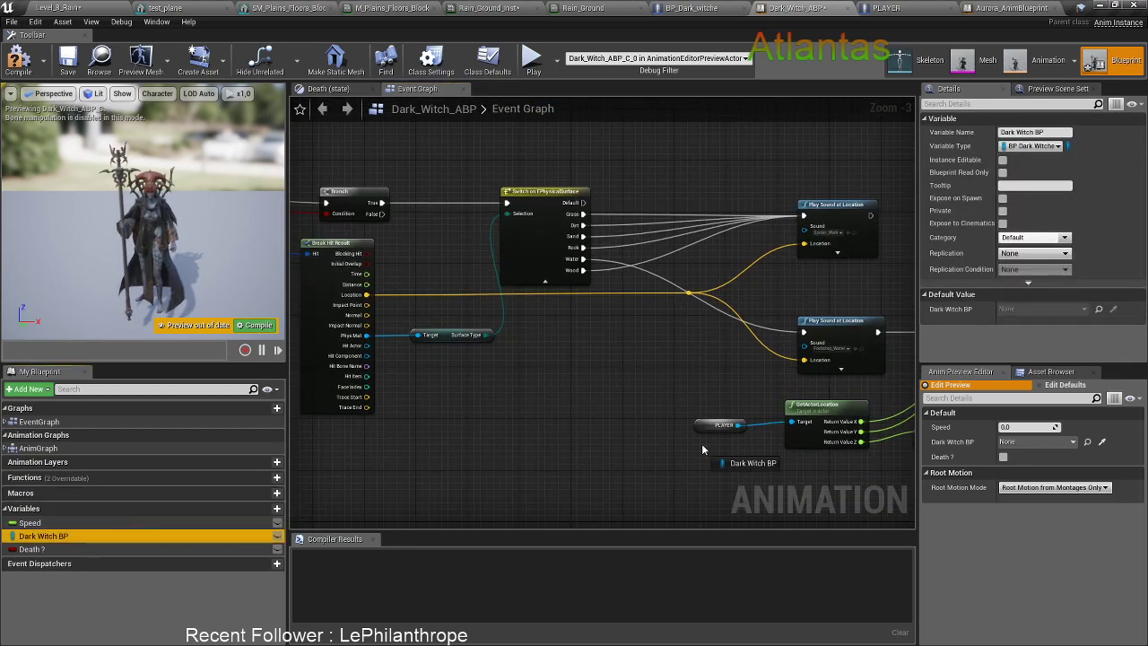
{"action": "left_click", "coordinate": [24, 72]}
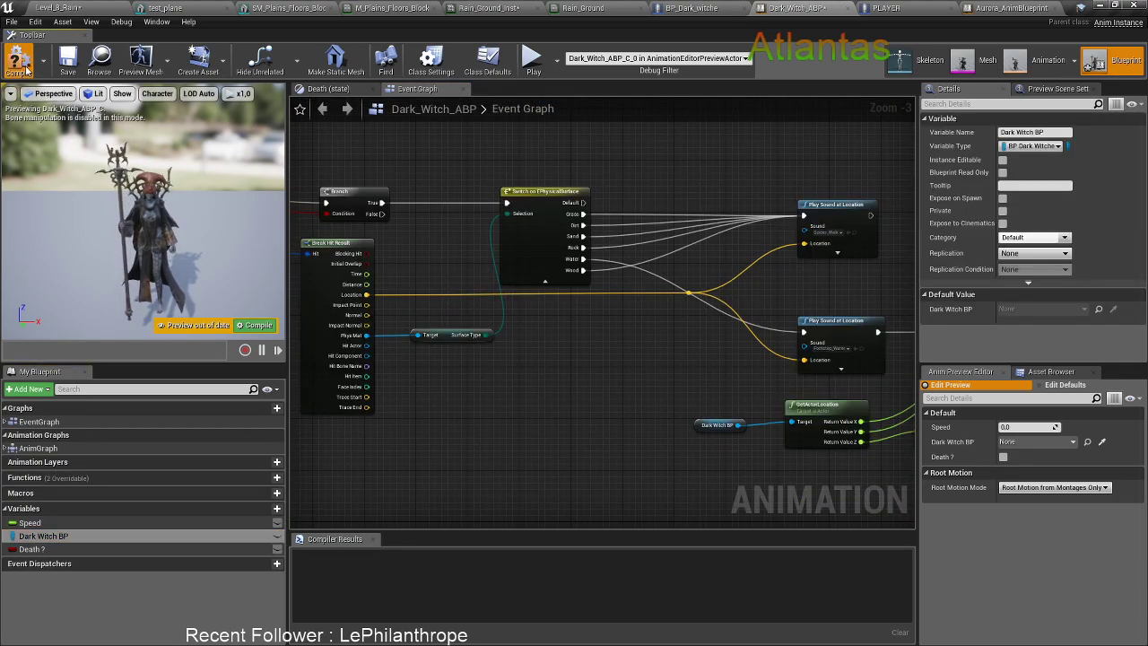
{"action": "right_click_drag", "start_coordinate": [555, 368], "coordinate": [347, 332]}
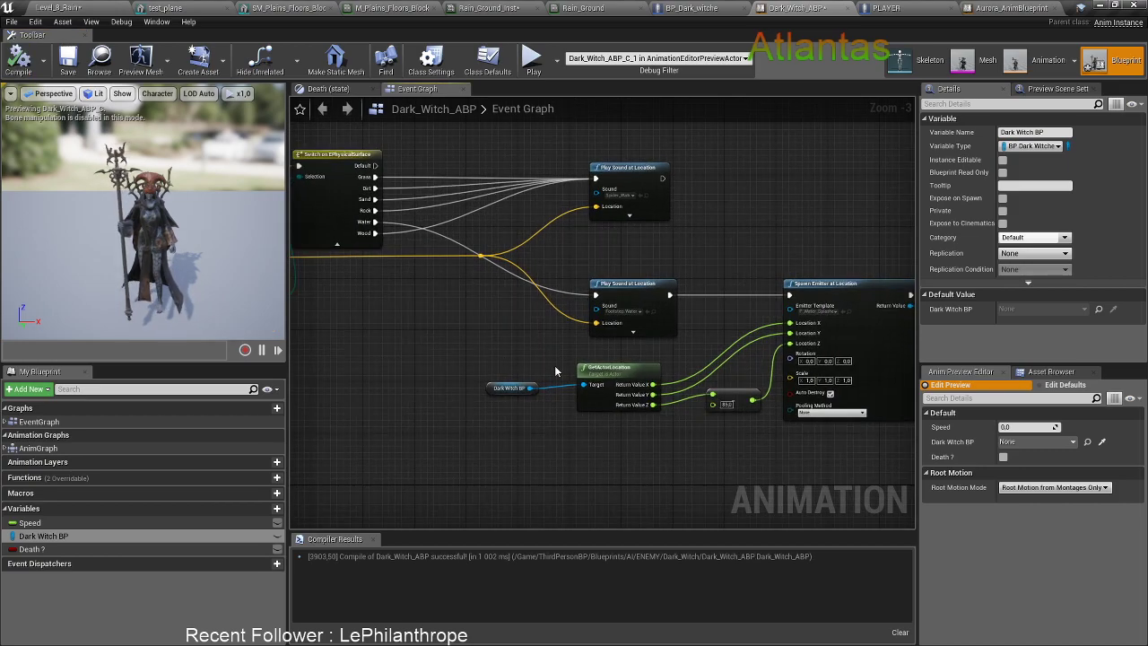
Play-test Level_8_Rain in a full-screen viewport to check the Dark Witch's water footstep effect, and stop the session
{"action": "left_click", "coordinate": [68, 6]}
{"action": "left_click", "coordinate": [606, 45]}
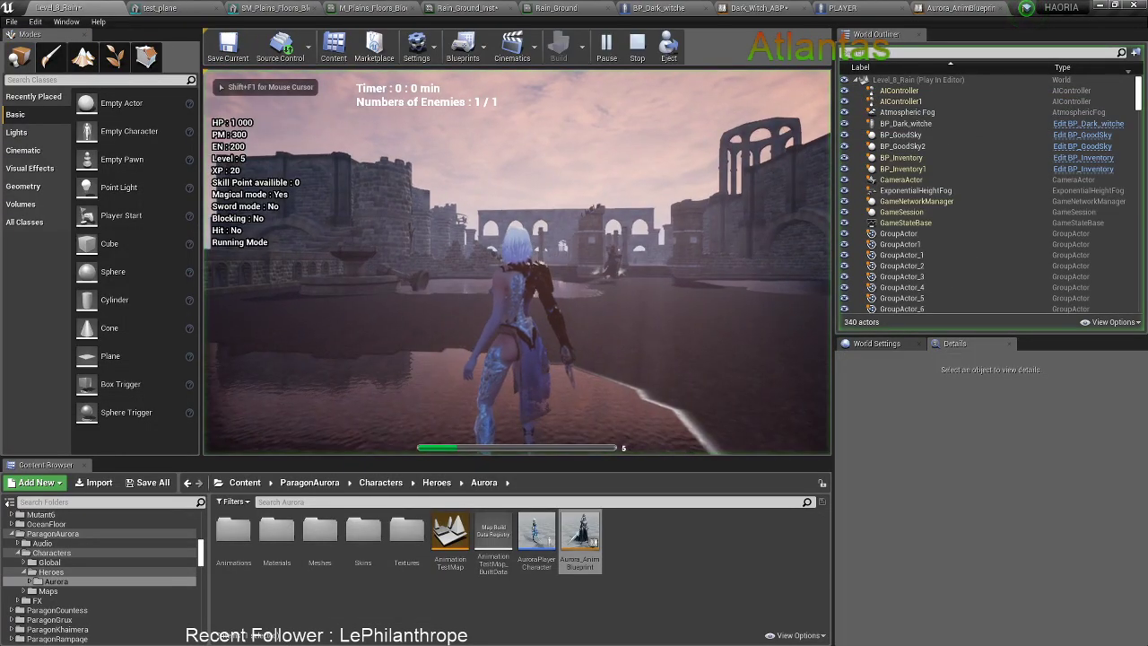
{"action": "key", "text": "F11"}
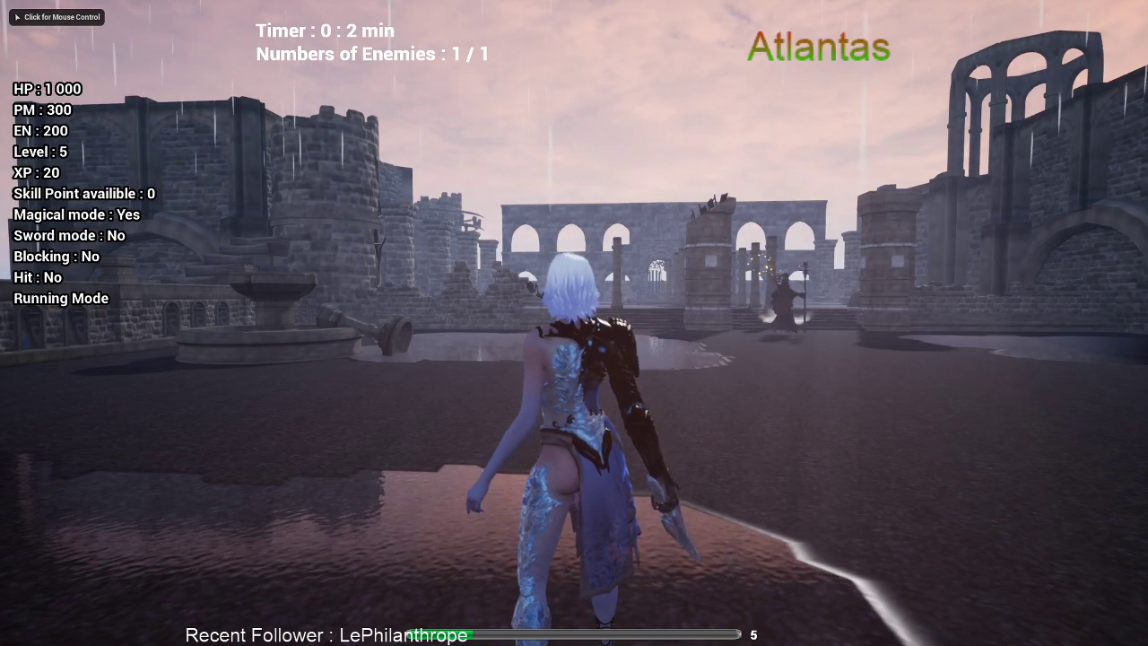
{"action": "key", "text": "F11"}
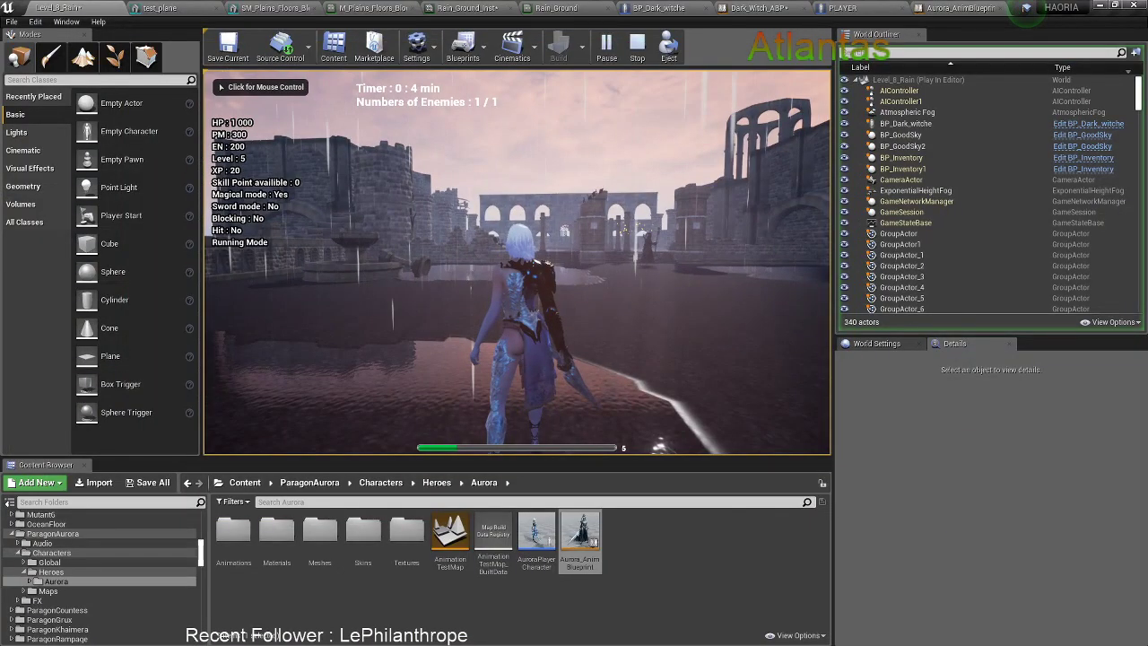
{"action": "key", "text": "Escape"}
Check the Z subtraction in Aurora_AnimBlueprint, set it to 100 in both footstep sections of Dark_Witch_ABP, and compile
{"action": "left_click", "coordinate": [953, 8]}
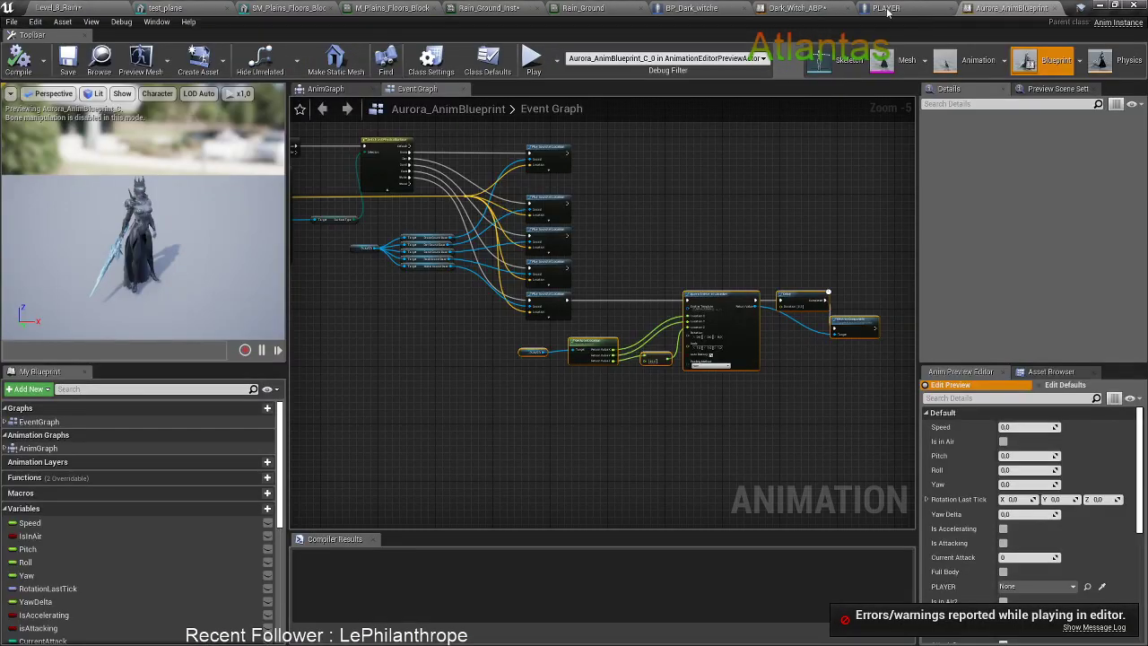
{"action": "scroll", "coordinate": [644, 333], "scroll_direction": "up", "scroll_amount": 3}
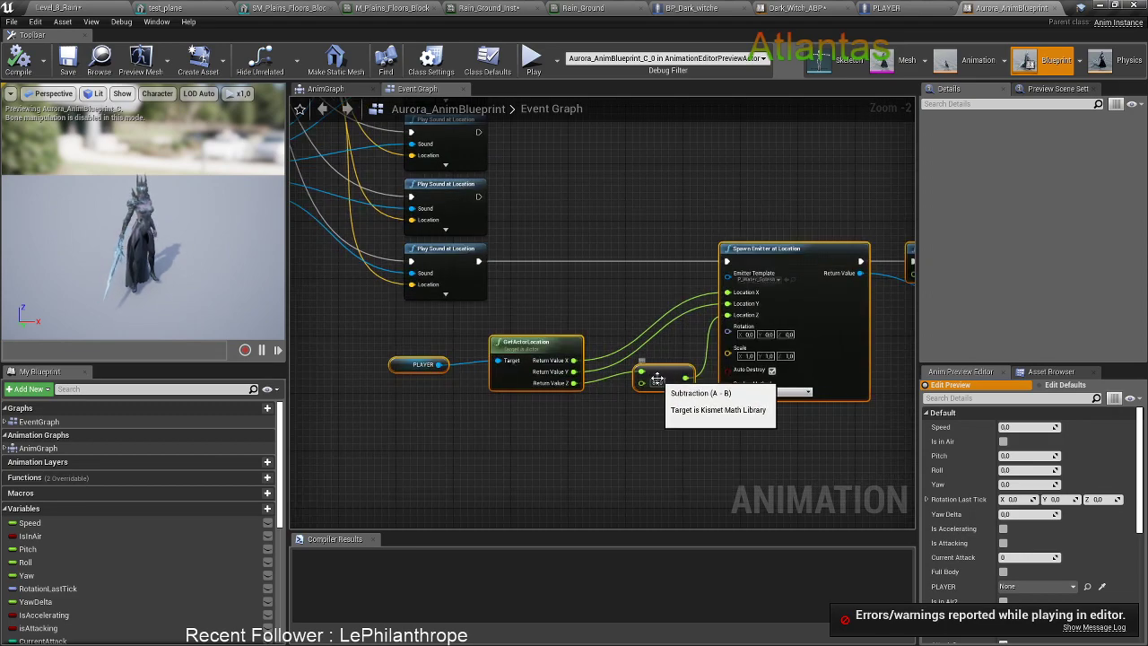
{"action": "left_click", "coordinate": [789, 8]}
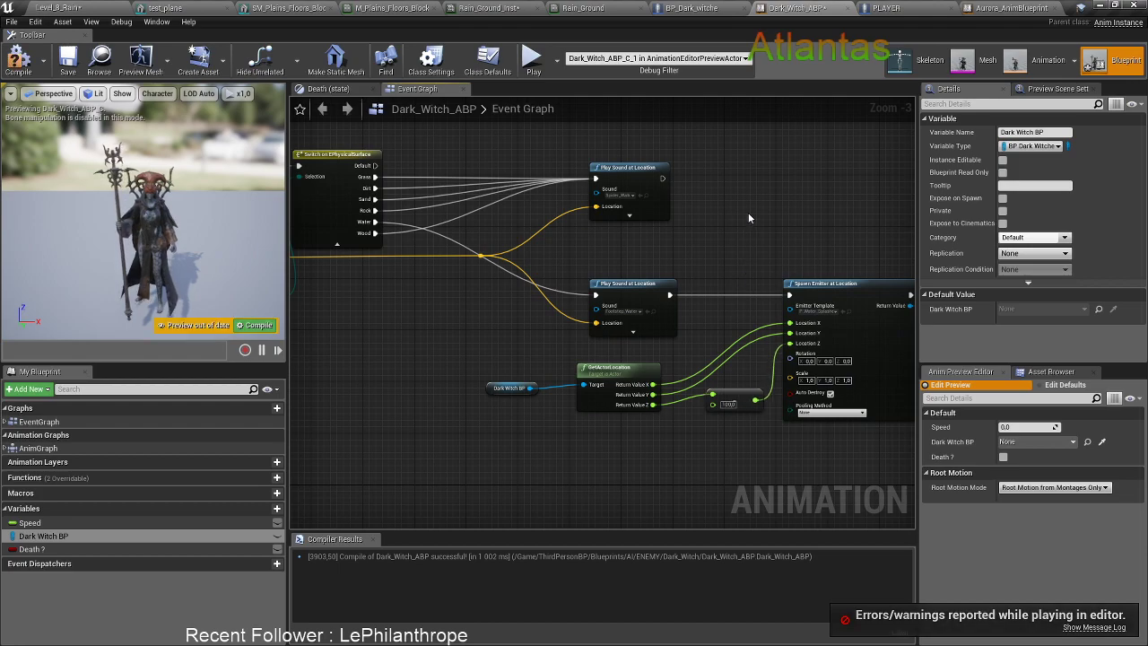
{"action": "right_click_drag", "start_coordinate": [750, 218], "coordinate": [706, 479]}
{"action": "left_click", "coordinate": [679, 286]}
{"action": "left_click", "coordinate": [716, 382]}
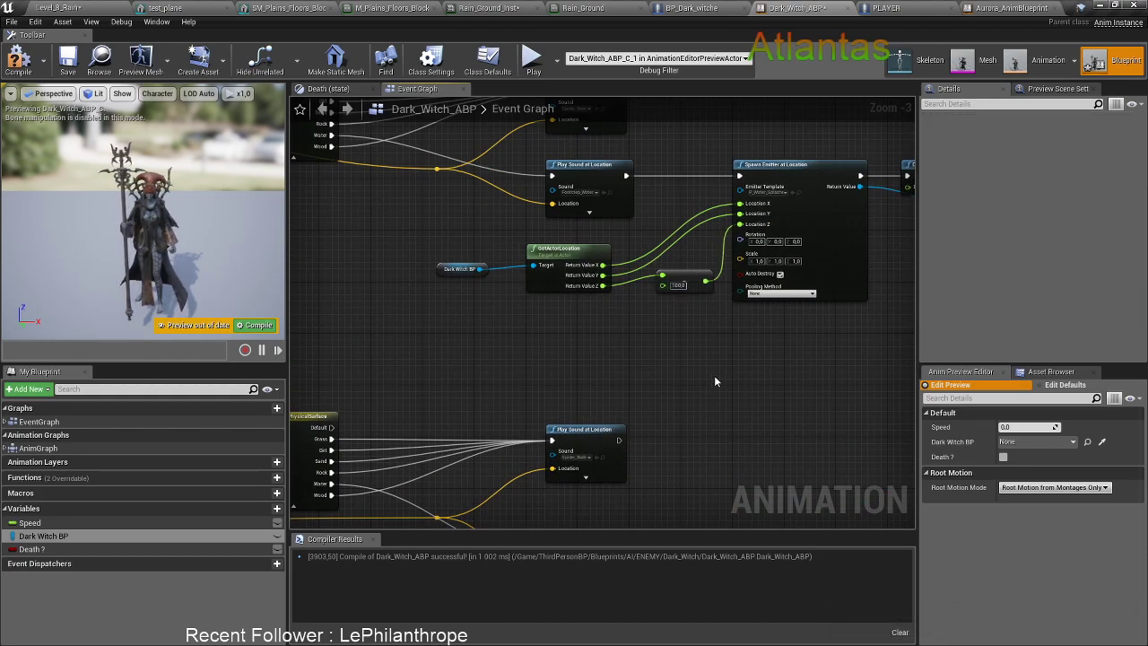
{"action": "left_click", "coordinate": [12, 60]}
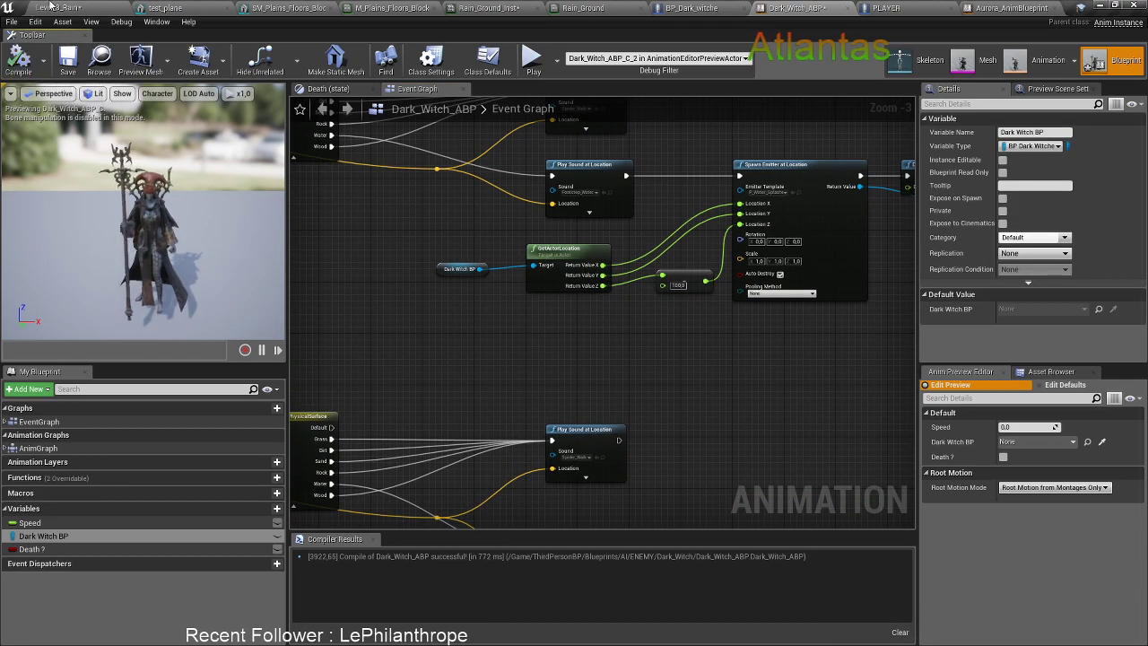
Move the upper section's Spawn Emitter group and Delay node farther from the water Play Sound at Location node
{"action": "right_click_drag", "start_coordinate": [581, 377], "coordinate": [472, 429]}
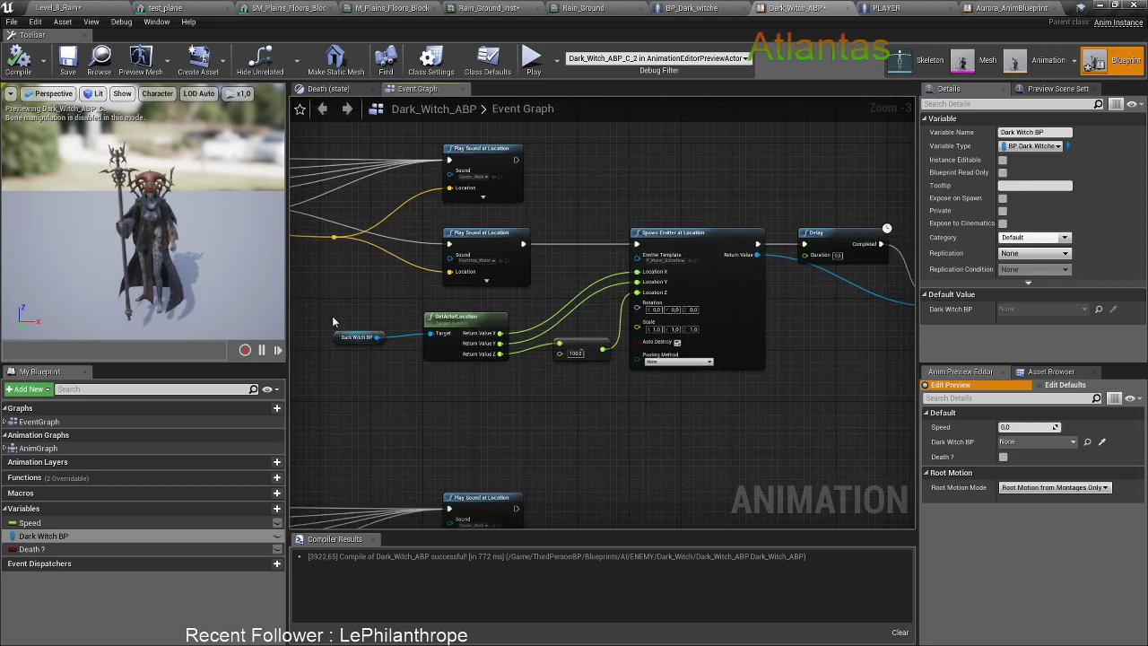
{"action": "scroll", "coordinate": [331, 321], "scroll_direction": "down", "scroll_amount": 1}
{"action": "left_click_drag", "start_coordinate": [332, 320], "coordinate": [764, 300]}
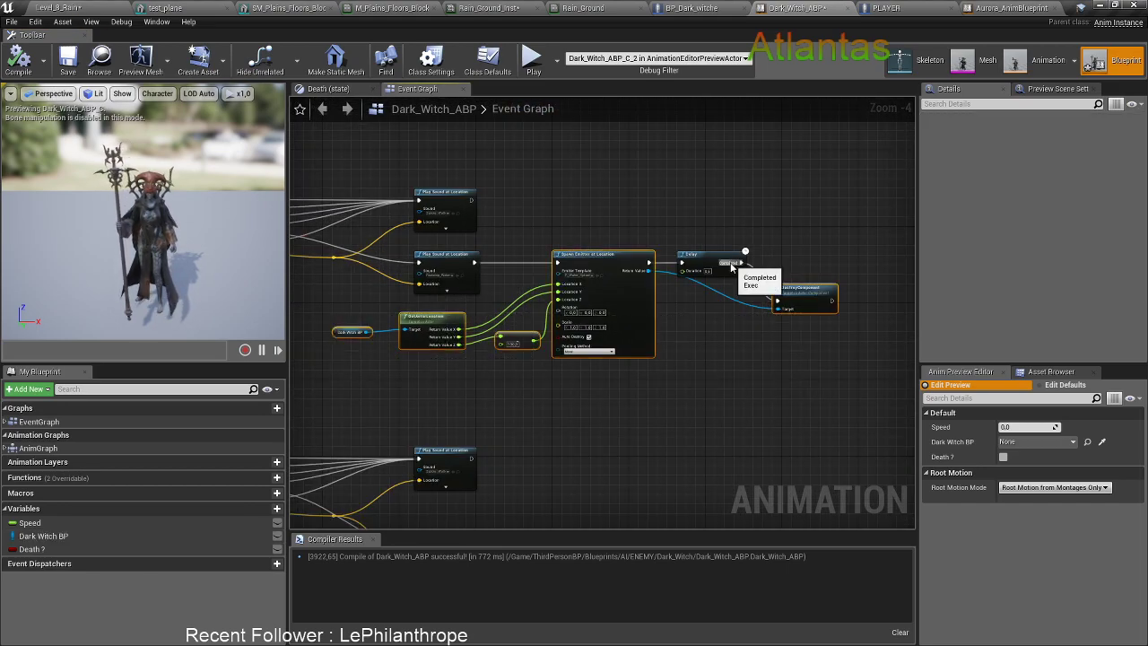
{"action": "scroll", "coordinate": [591, 287], "scroll_direction": "up", "scroll_amount": 2}
{"action": "left_click_drag", "start_coordinate": [573, 254], "coordinate": [700, 254]}
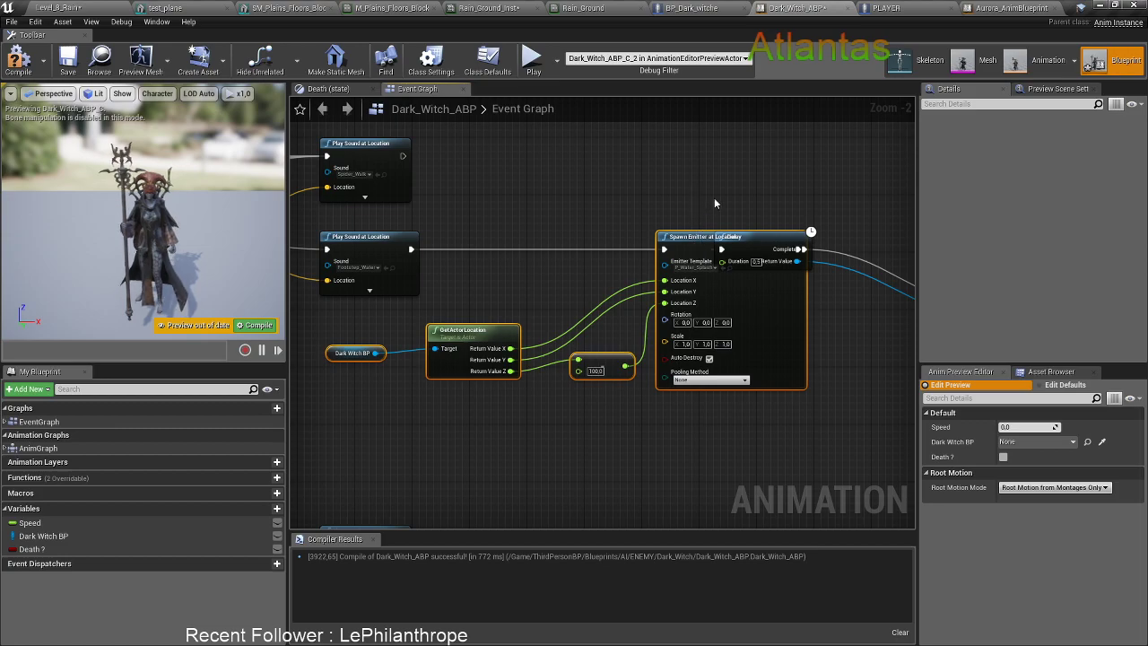
{"action": "left_click", "coordinate": [708, 203]}
{"action": "left_click_drag", "start_coordinate": [771, 239], "coordinate": [871, 245]}
Insert a Switch on Int node between the upper section's water Play Sound at Location and Spawn Emitter at Location nodes
{"action": "right_click_drag", "start_coordinate": [839, 242], "coordinate": [945, 234]}
{"action": "left_click_drag", "start_coordinate": [447, 244], "coordinate": [485, 249]}
{"action": "type", "text": "switch on int"}
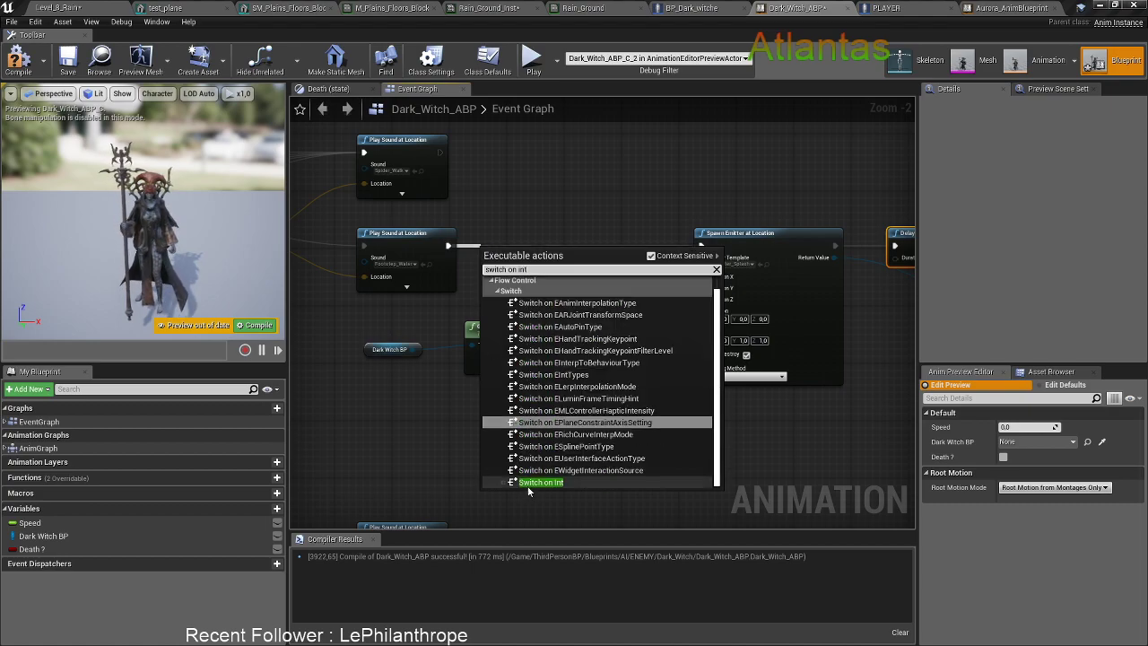
{"action": "left_click", "coordinate": [541, 482]}
{"action": "scroll", "coordinate": [547, 269], "scroll_direction": "up", "scroll_amount": 1}
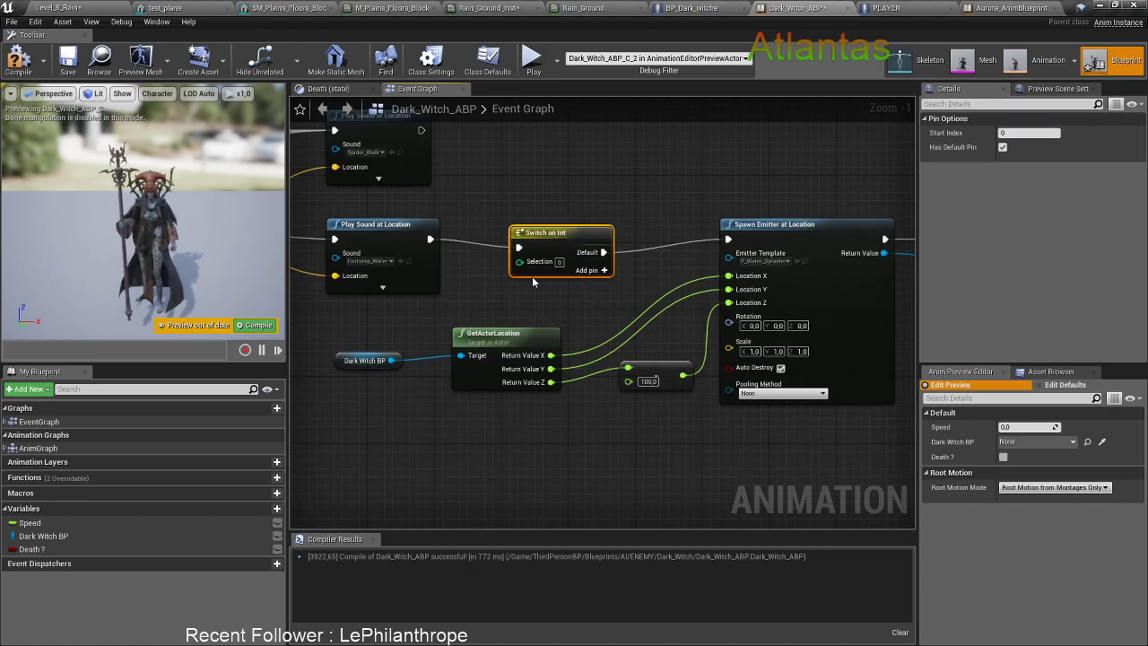
Space the splash emitter nodes farther out and line up the Switch on Int node with the water Play Sound at Location node
{"action": "scroll", "coordinate": [554, 267], "scroll_direction": "down", "scroll_amount": 3}
{"action": "left_click_drag", "start_coordinate": [433, 314], "coordinate": [699, 365]}
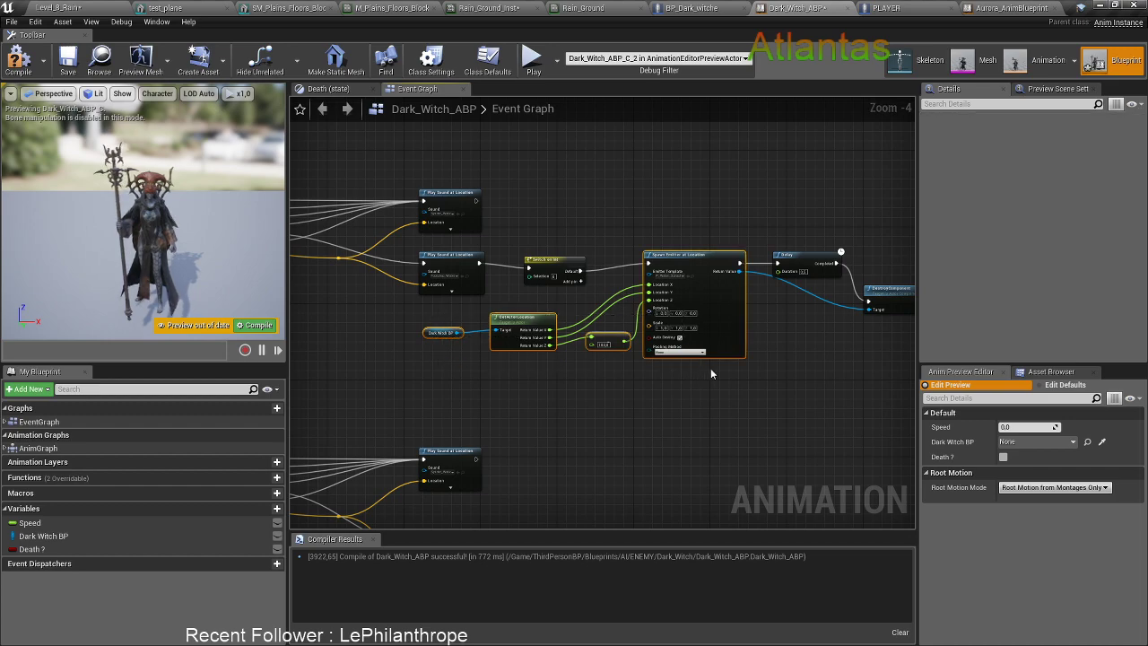
{"action": "right_click_drag", "start_coordinate": [838, 234], "coordinate": [678, 247]}
{"action": "left_click", "coordinate": [392, 273], "text": "ctrl"}
{"action": "left_click_drag", "start_coordinate": [392, 273], "coordinate": [456, 270]}
{"action": "left_click", "coordinate": [502, 251]}
{"action": "scroll", "coordinate": [456, 270], "scroll_direction": "up", "scroll_amount": 3}
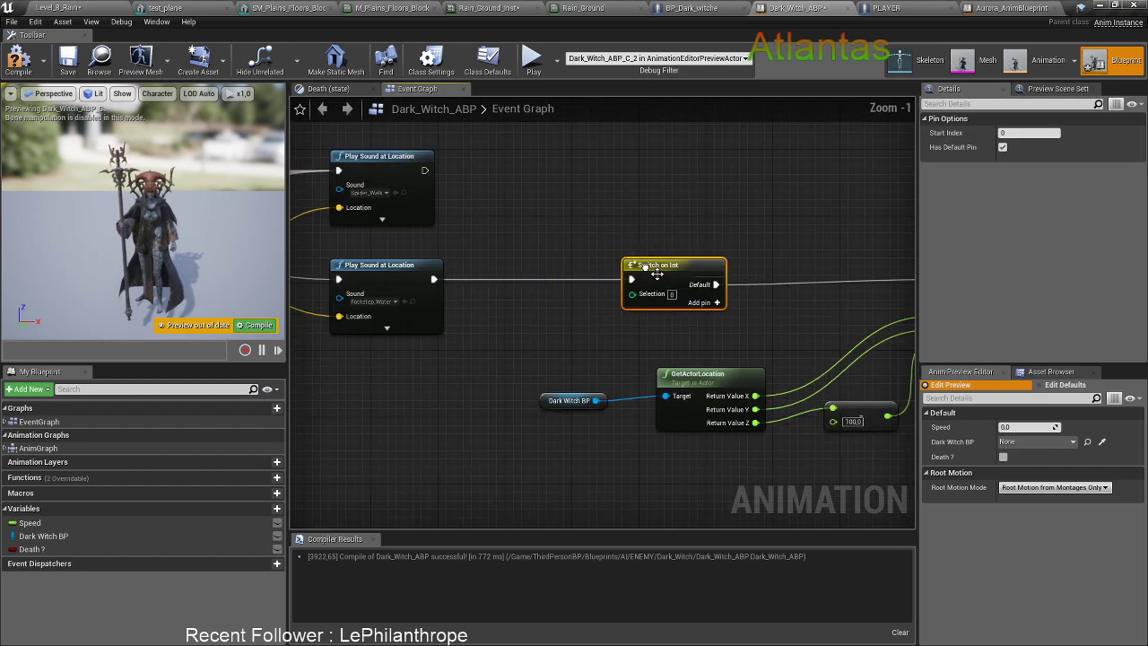
Give Switch on Int outputs 0 and 1 without a Default pin, and drive its Selection with Random Integer in Range, Max 1
{"action": "left_click_drag", "start_coordinate": [648, 296], "coordinate": [588, 330]}
{"action": "type", "text": "rand"}
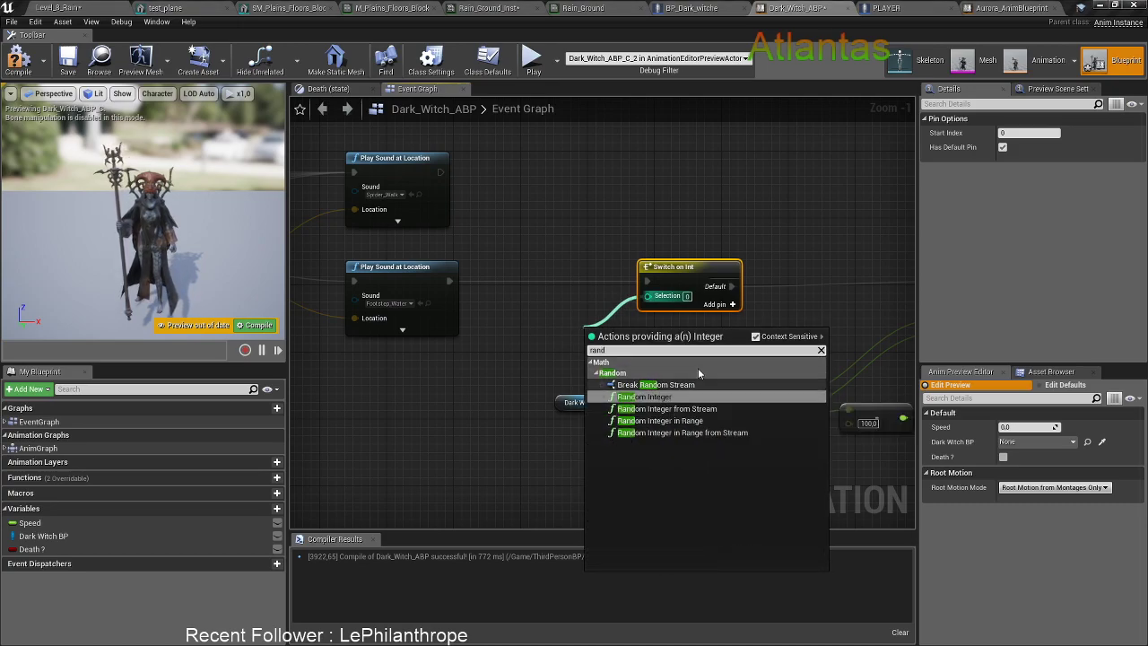
{"action": "left_click", "coordinate": [731, 315]}
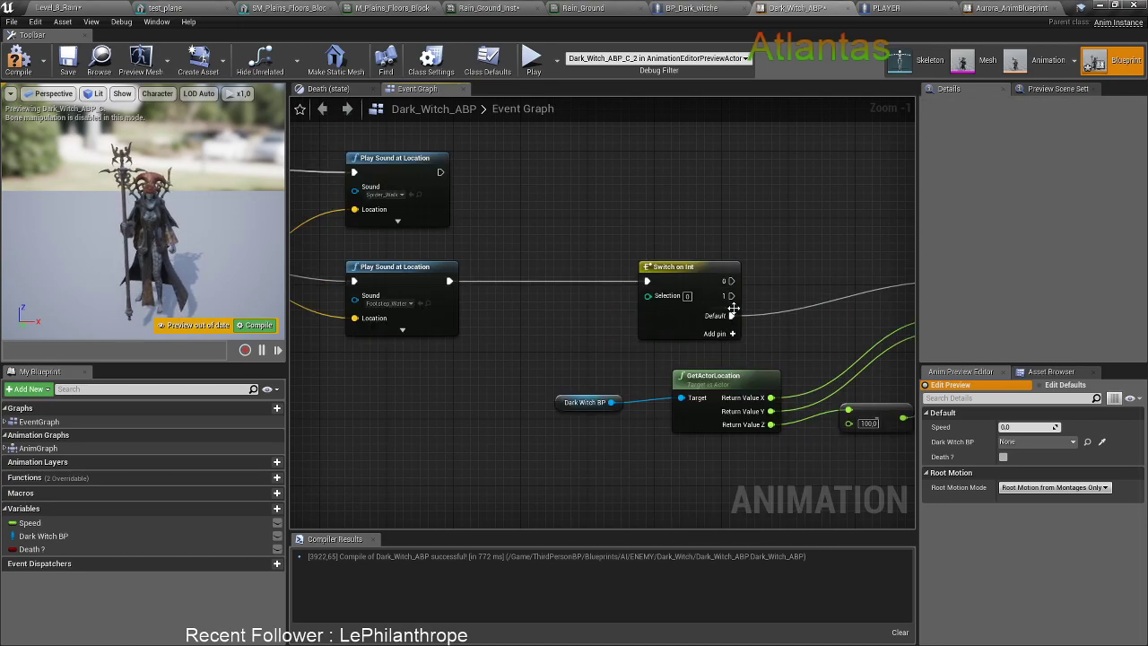
{"action": "right_click", "coordinate": [732, 316]}
{"action": "left_click_drag", "start_coordinate": [648, 296], "coordinate": [498, 315]}
{"action": "type", "text": "rand"}
{"action": "left_click", "coordinate": [711, 411]}
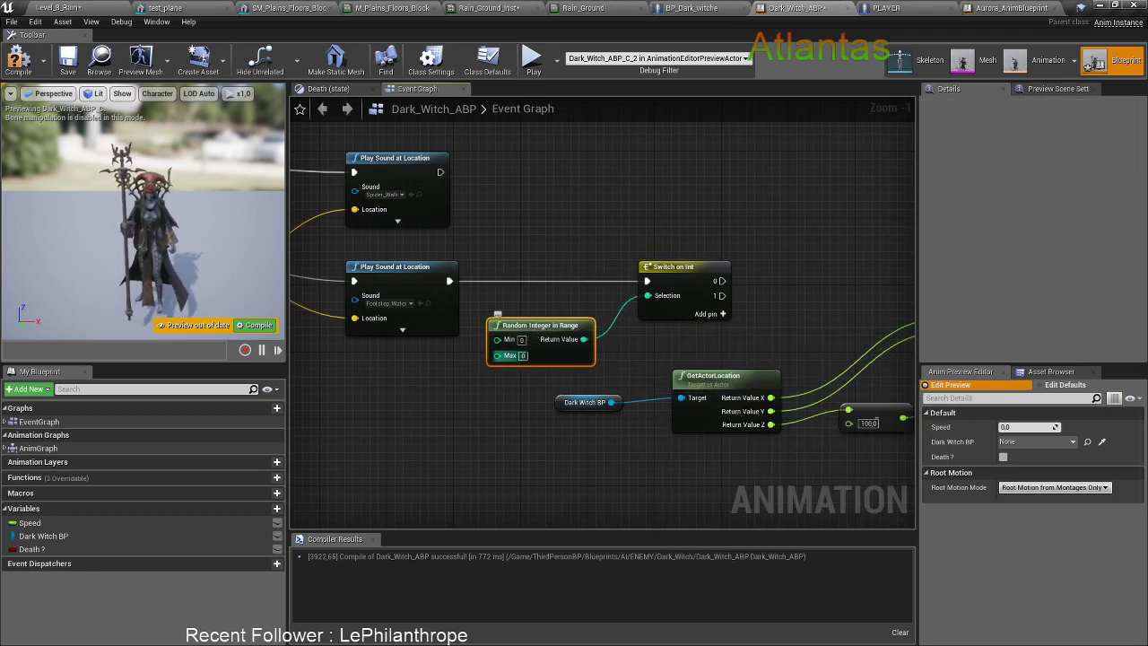
{"action": "left_click", "coordinate": [787, 277]}
Connect the Switch on Int node's output 0 to the upper section's Spawn Emitter at Location node
{"action": "right_click_drag", "start_coordinate": [786, 277], "coordinate": [547, 290]}
{"action": "left_click_drag", "start_coordinate": [483, 293], "coordinate": [761, 291]}
{"action": "scroll", "coordinate": [574, 285], "scroll_direction": "down", "scroll_amount": 4}
Align the DestroyComponent node with the Delay node and route the emitter's Return Value wire above the Delay through two reroute nodes
{"action": "scroll", "coordinate": [749, 292], "scroll_direction": "up", "scroll_amount": 2}
{"action": "left_click_drag", "start_coordinate": [829, 324], "coordinate": [865, 279]}
{"action": "double_click", "coordinate": [838, 295]}
{"action": "left_click_drag", "start_coordinate": [838, 295], "coordinate": [703, 246]}
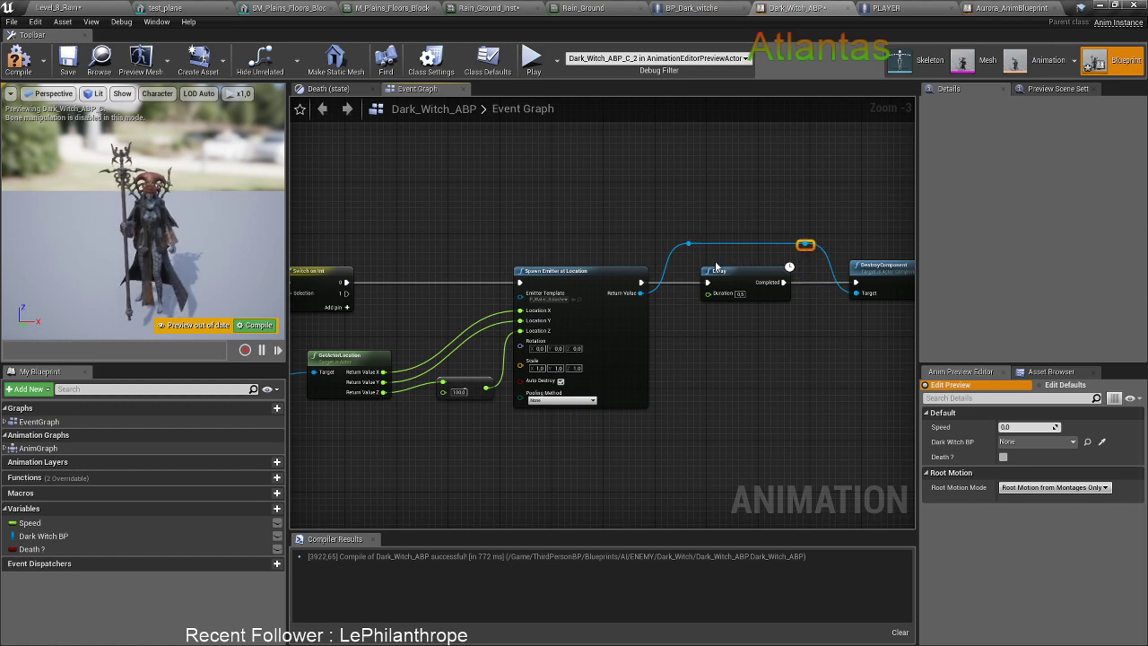
Replace the lower section's splash nodes with a copy of the upper section's randomized group, connected to its water Play Sound at Location node
{"action": "scroll", "coordinate": [724, 266], "scroll_direction": "down", "scroll_amount": 3}
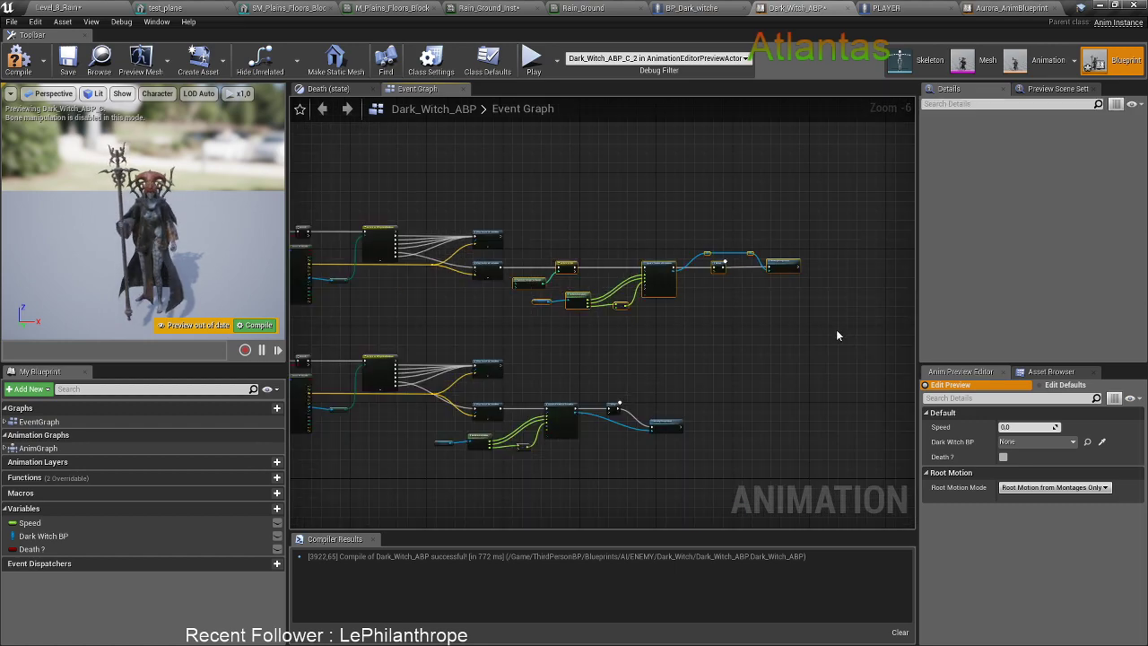
{"action": "right_click_drag", "start_coordinate": [558, 402], "coordinate": [662, 357]}
{"action": "scroll", "coordinate": [579, 383], "scroll_direction": "up", "scroll_amount": 1}
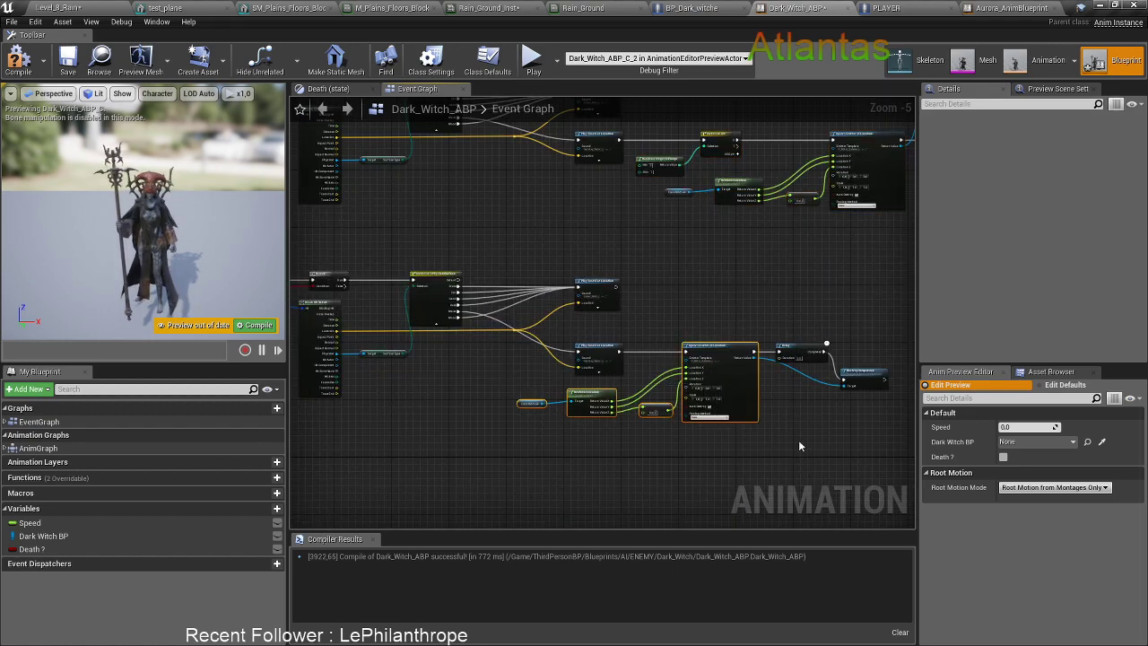
{"action": "key", "text": "Delete"}
{"action": "right_click_drag", "start_coordinate": [719, 429], "coordinate": [664, 426]}
{"action": "left_click_drag", "start_coordinate": [770, 354], "coordinate": [867, 401]}
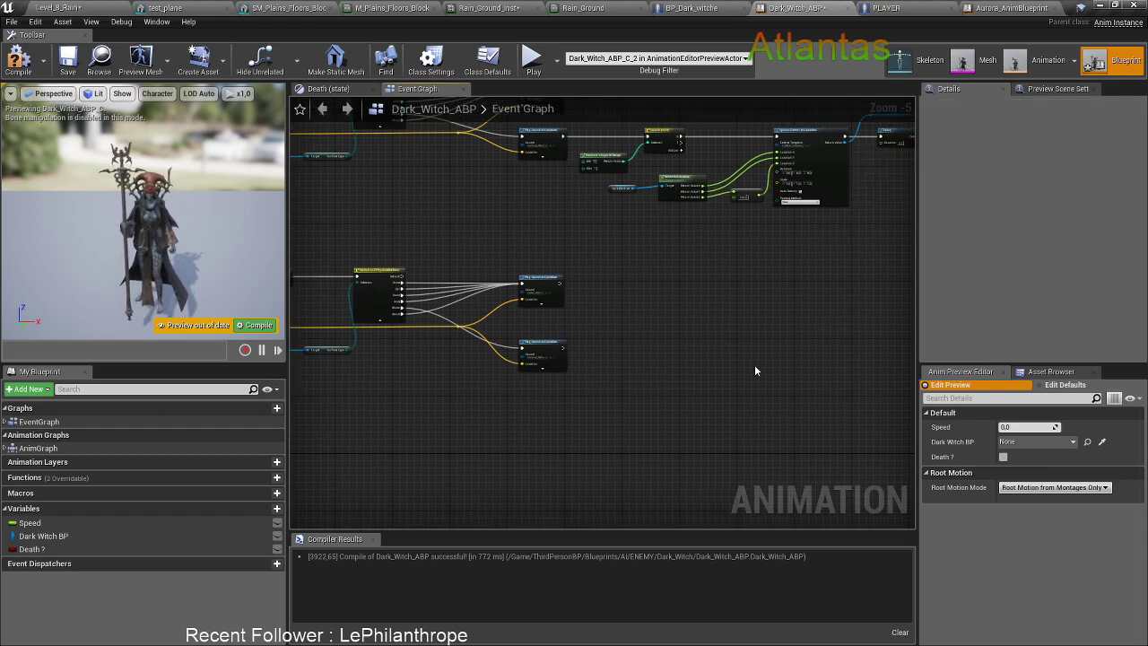
{"action": "scroll", "coordinate": [598, 348], "scroll_direction": "up", "scroll_amount": 4}
{"action": "left_click_drag", "start_coordinate": [492, 358], "coordinate": [677, 391]}
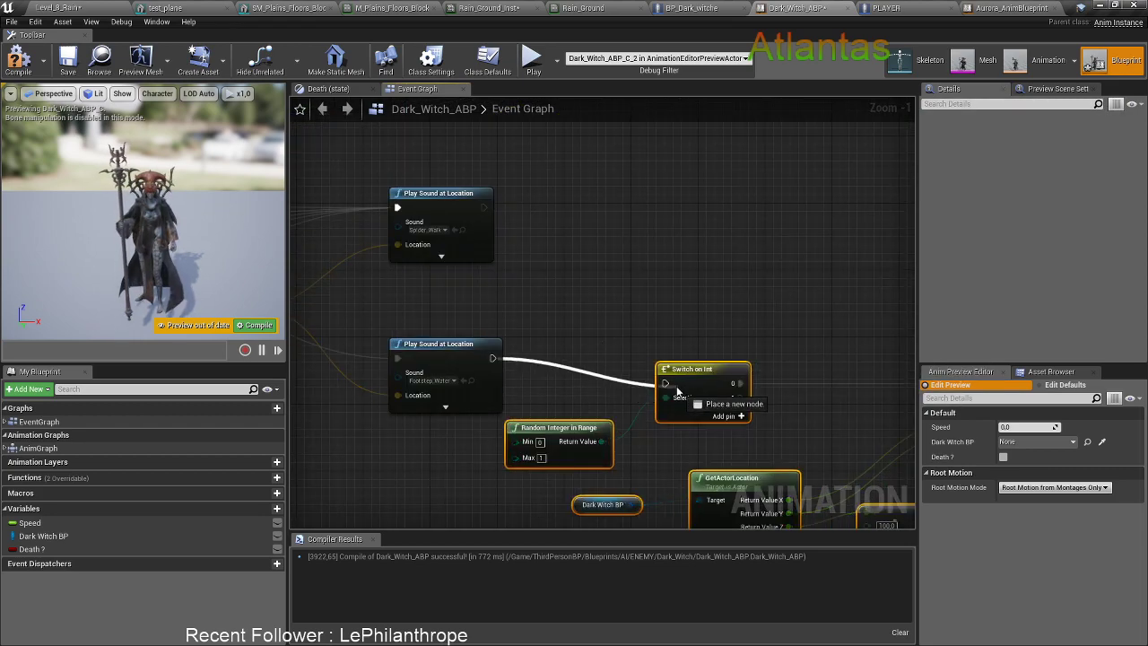
In Aurora_AnimBlueprint, replace the lower section's splash nodes with the copied randomized group and connect it to the water Play Sound at Location node
{"action": "left_click", "coordinate": [999, 7]}
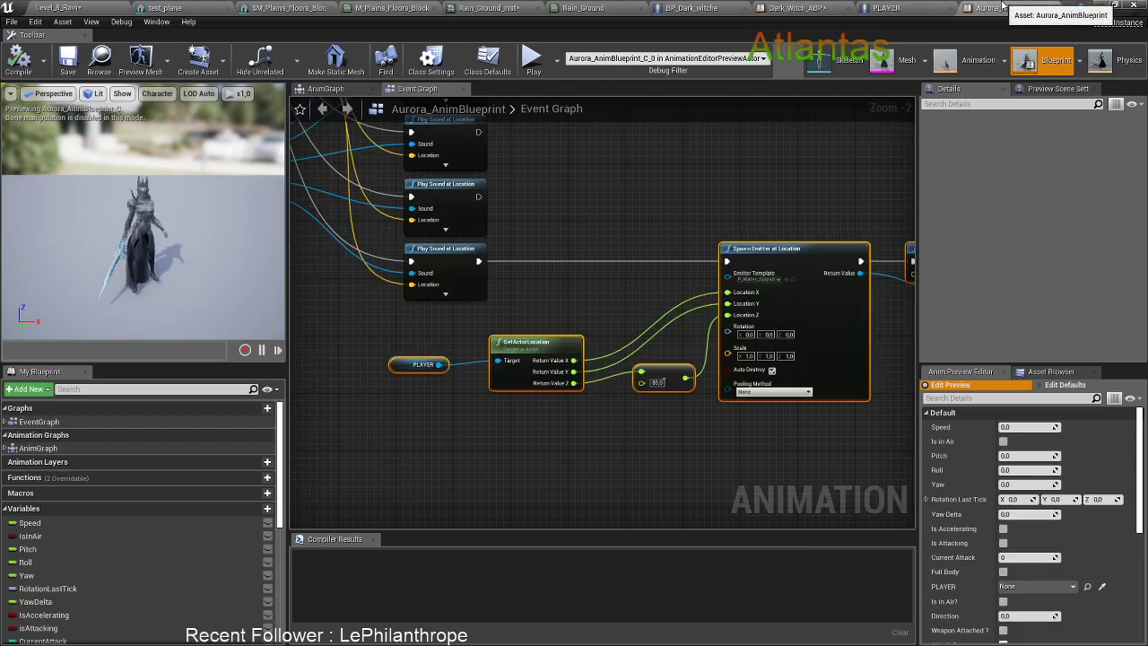
{"action": "scroll", "coordinate": [690, 330], "scroll_direction": "down", "scroll_amount": 4}
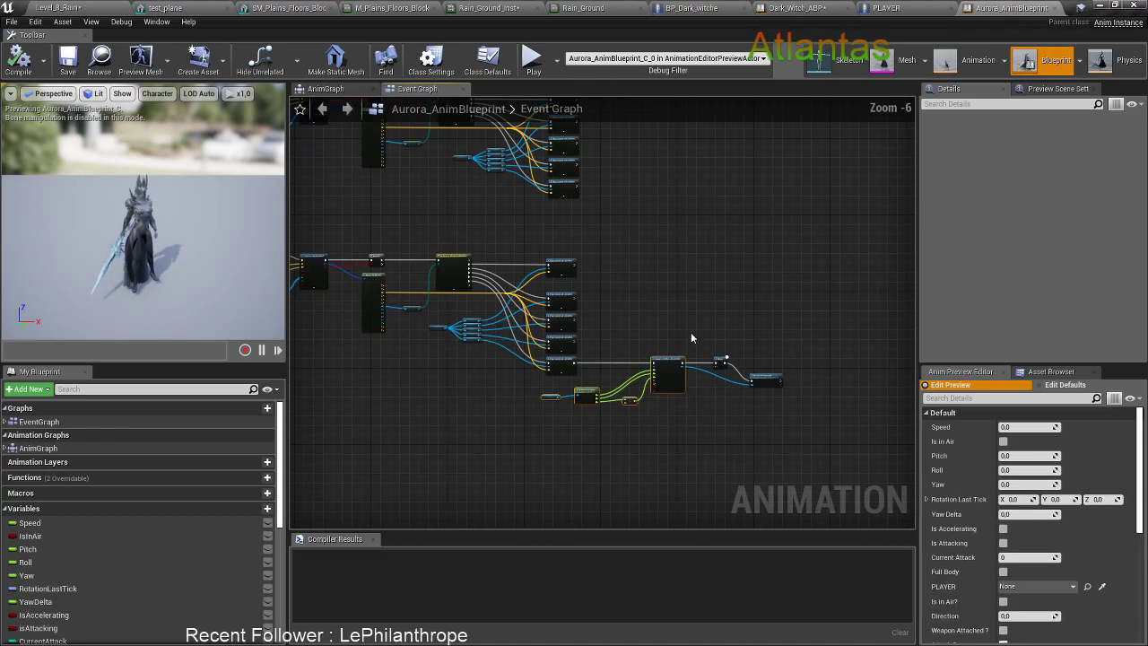
{"action": "left_click_drag", "start_coordinate": [699, 321], "coordinate": [787, 389]}
{"action": "right_click_drag", "start_coordinate": [702, 318], "coordinate": [740, 342]}
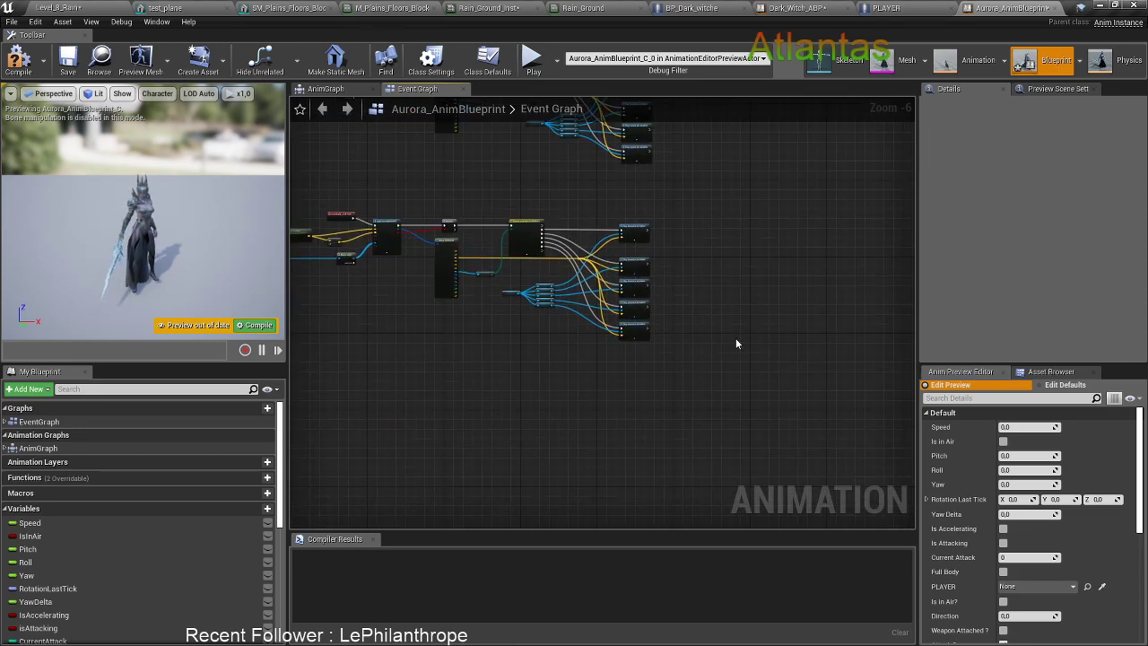
{"action": "scroll", "coordinate": [735, 344], "scroll_direction": "up", "scroll_amount": 4}
{"action": "left_click_drag", "start_coordinate": [536, 311], "coordinate": [616, 330]}
{"action": "left_click_drag", "start_coordinate": [646, 314], "coordinate": [760, 299]}
Replace the upper section's splash nodes with the same randomized group and connect its Switch on Int to the water Play Sound at Location node
{"action": "right_click_drag", "start_coordinate": [710, 108], "coordinate": [701, 340]}
{"action": "left_click_drag", "start_coordinate": [517, 211], "coordinate": [474, 320]}
{"action": "left_click_drag", "start_coordinate": [490, 315], "coordinate": [741, 209]}
{"action": "left_click", "coordinate": [577, 358]}
{"action": "scroll", "coordinate": [578, 358], "scroll_direction": "down", "scroll_amount": 4}
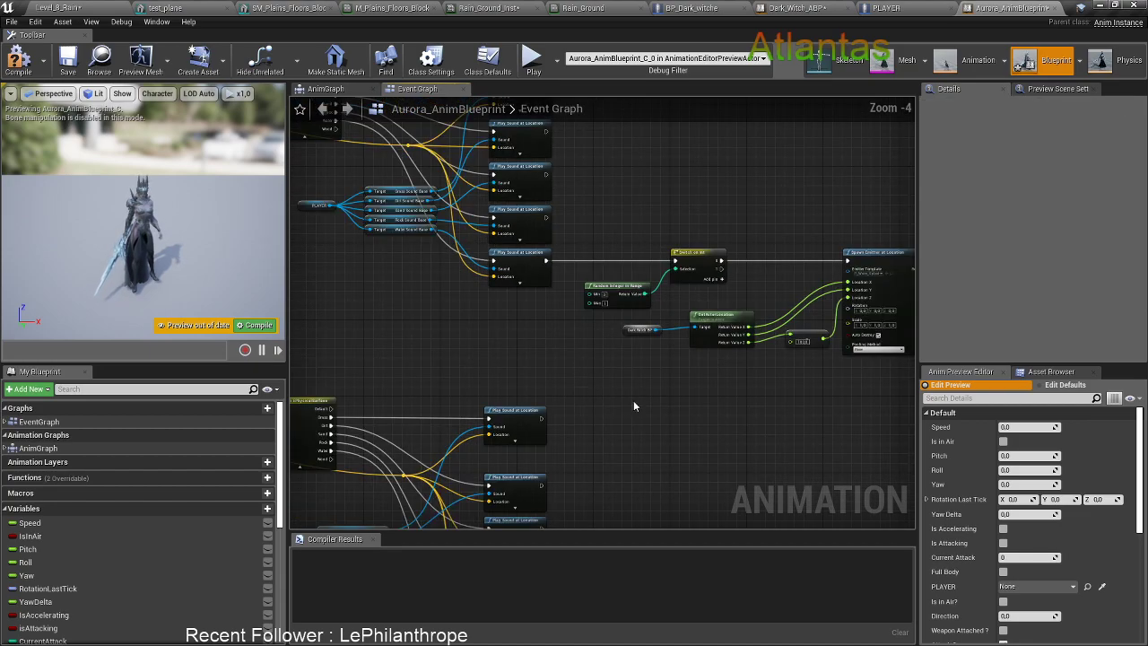
Compile both Dark_Witch_ABP and Aurora_AnimBlueprint
{"action": "left_click", "coordinate": [798, 8]}
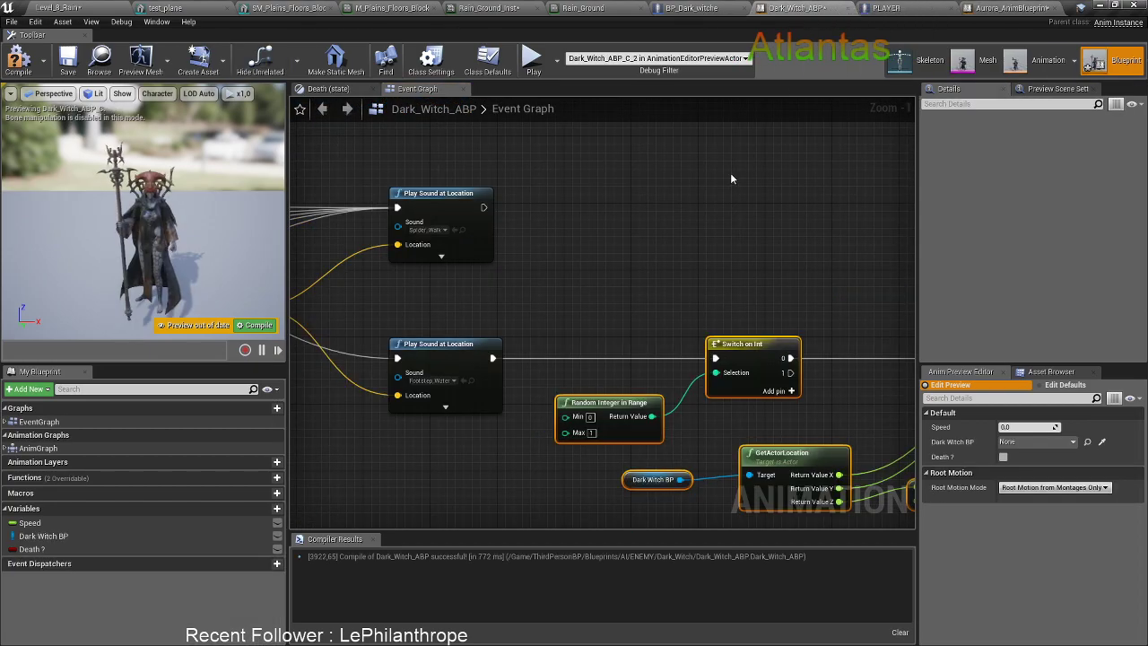
{"action": "scroll", "coordinate": [687, 266], "scroll_direction": "down", "scroll_amount": 7}
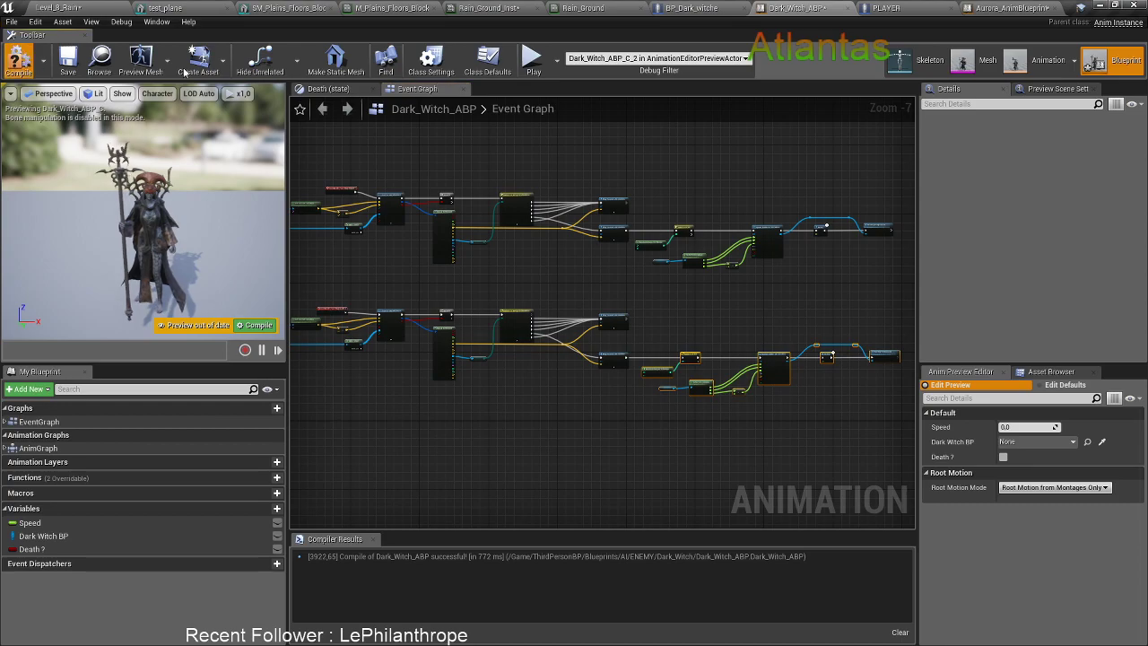
{"action": "left_click", "coordinate": [994, 8]}
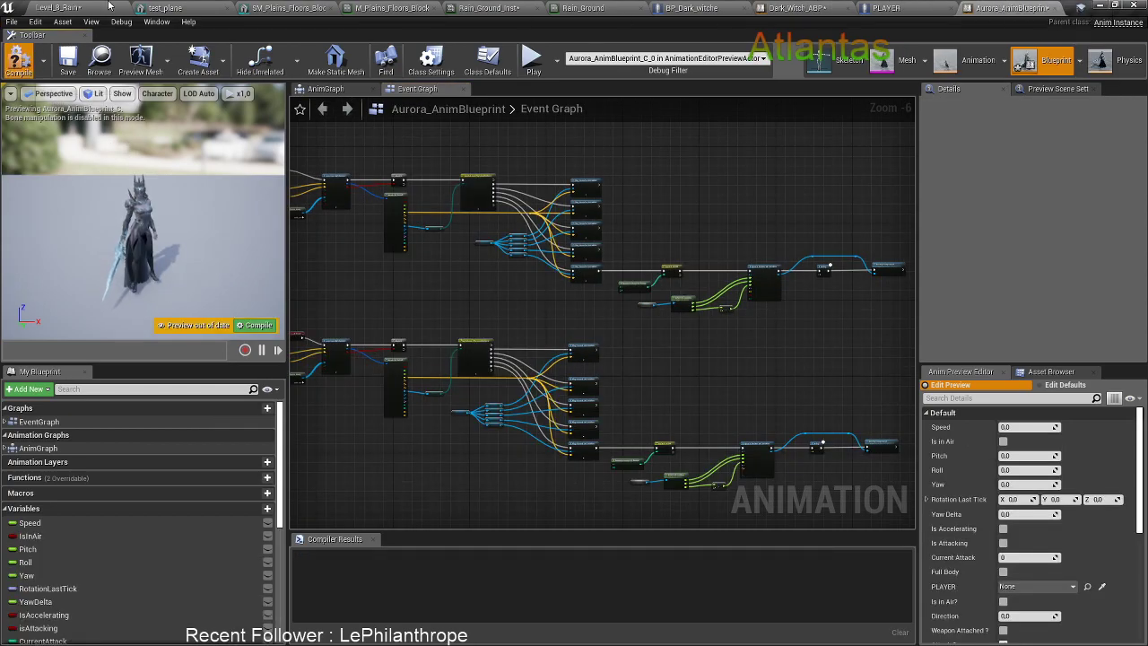
{"action": "key", "text": "F7"}
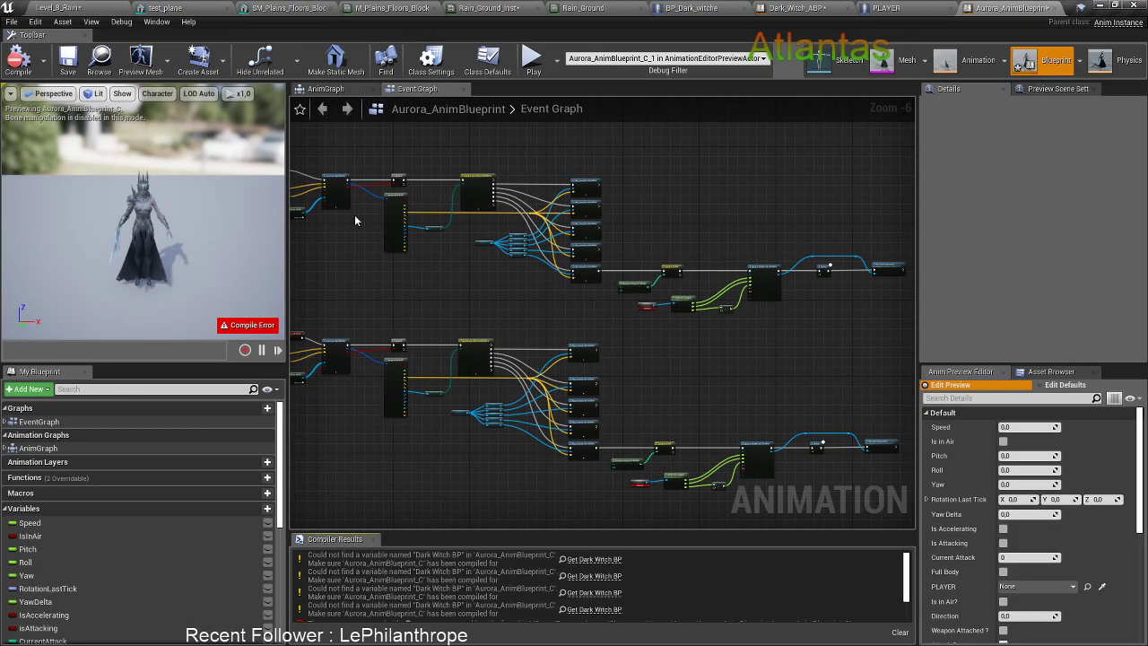
In Aurora_AnimBlueprint, replace the invalid Dark Witch BP reference with the PLAYER variable in both sections' splash node groups
{"action": "scroll", "coordinate": [646, 323], "scroll_direction": "up", "scroll_amount": 4}
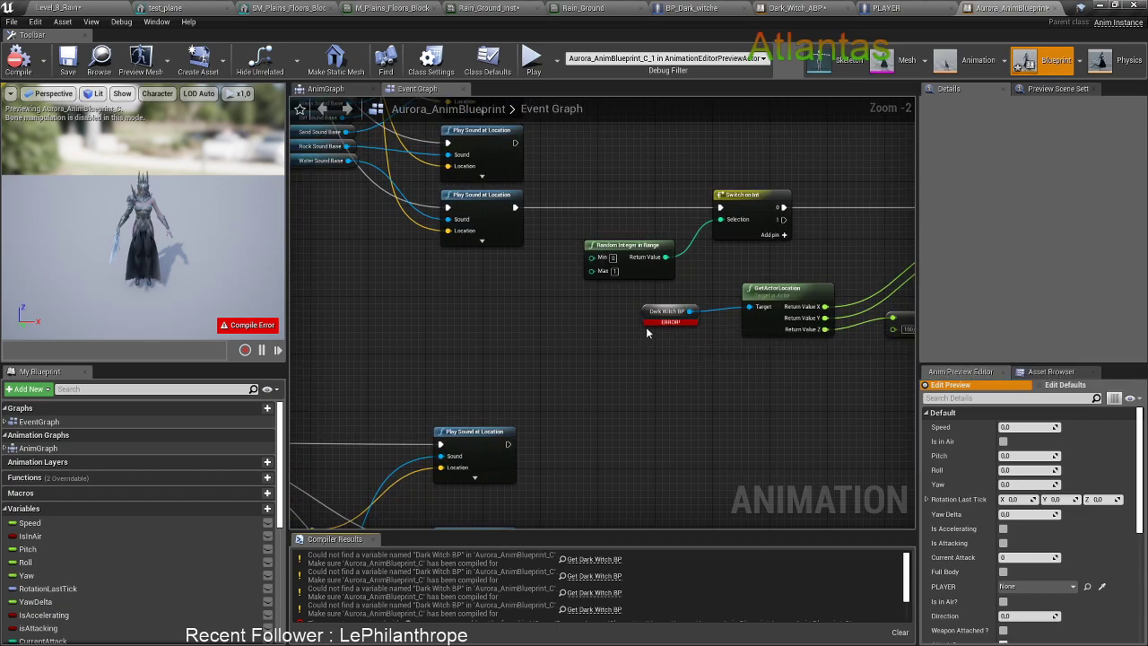
{"action": "scroll", "coordinate": [90, 542], "scroll_direction": "down", "scroll_amount": 10}
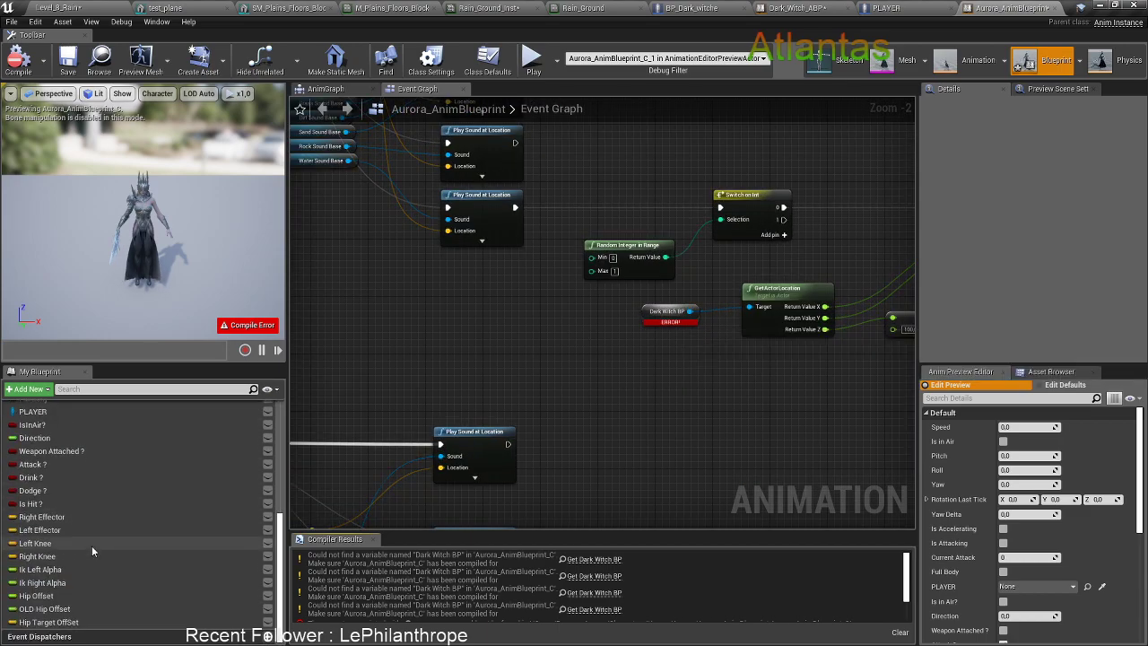
{"action": "left_click_drag", "start_coordinate": [32, 410], "coordinate": [563, 361]}
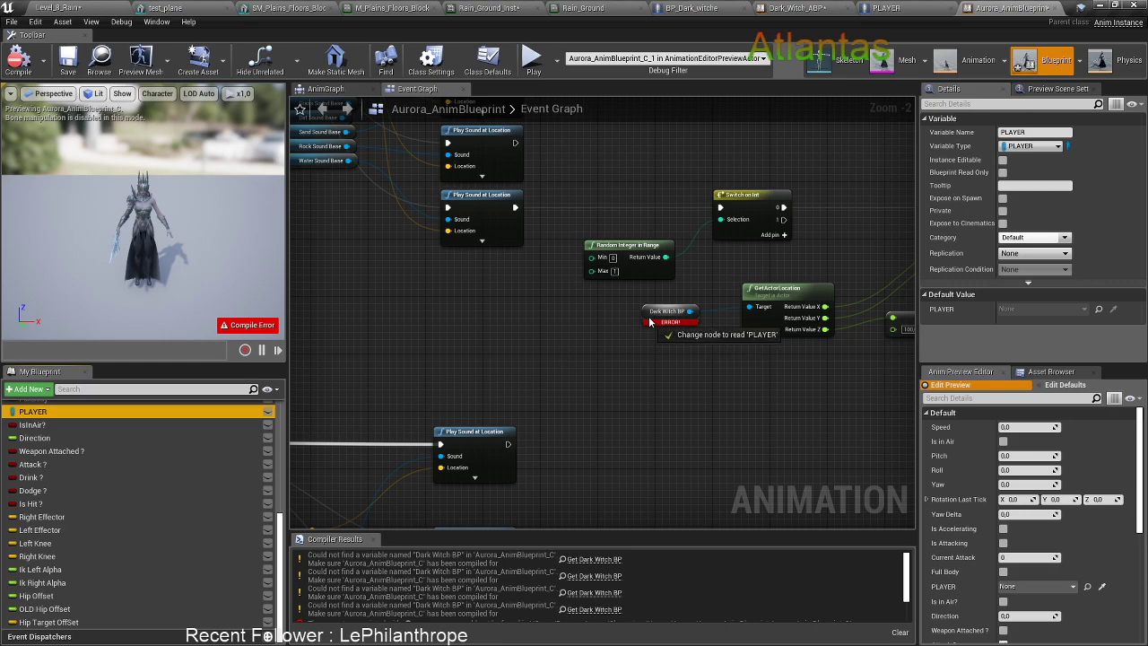
{"action": "left_click_drag", "start_coordinate": [647, 317], "coordinate": [648, 318]}
{"action": "right_click_drag", "start_coordinate": [647, 387], "coordinate": [652, 98]}
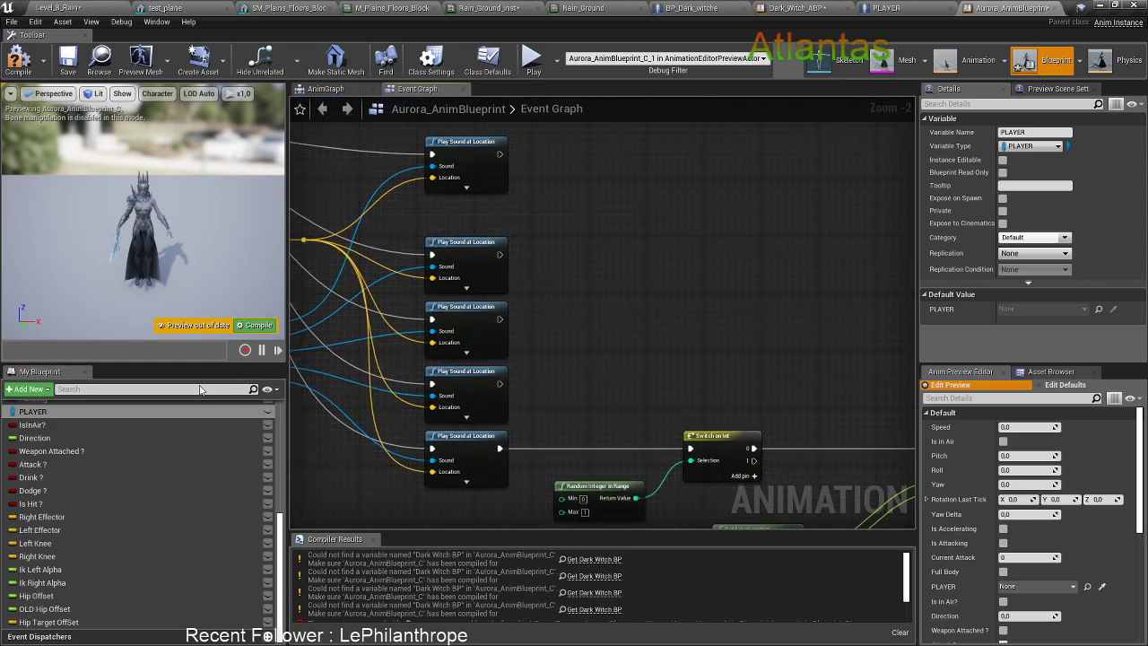
{"action": "right_click_drag", "start_coordinate": [659, 367], "coordinate": [660, 181]}
{"action": "left_click_drag", "start_coordinate": [135, 411], "coordinate": [149, 414]}
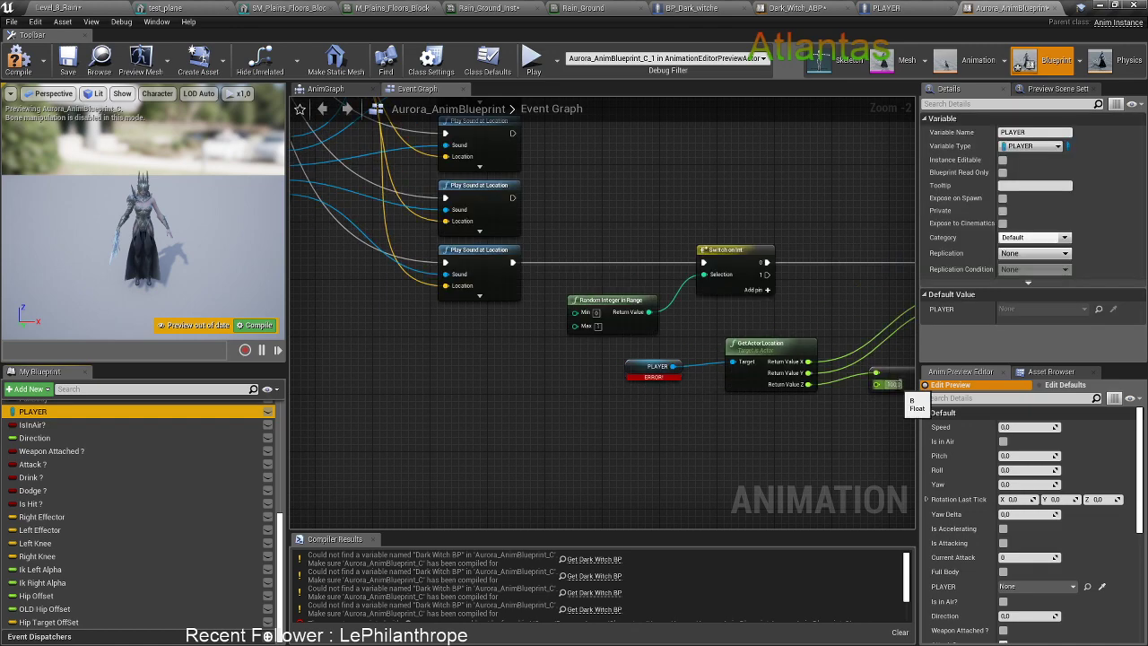
{"action": "right_click_drag", "start_coordinate": [884, 392], "coordinate": [766, 183]}
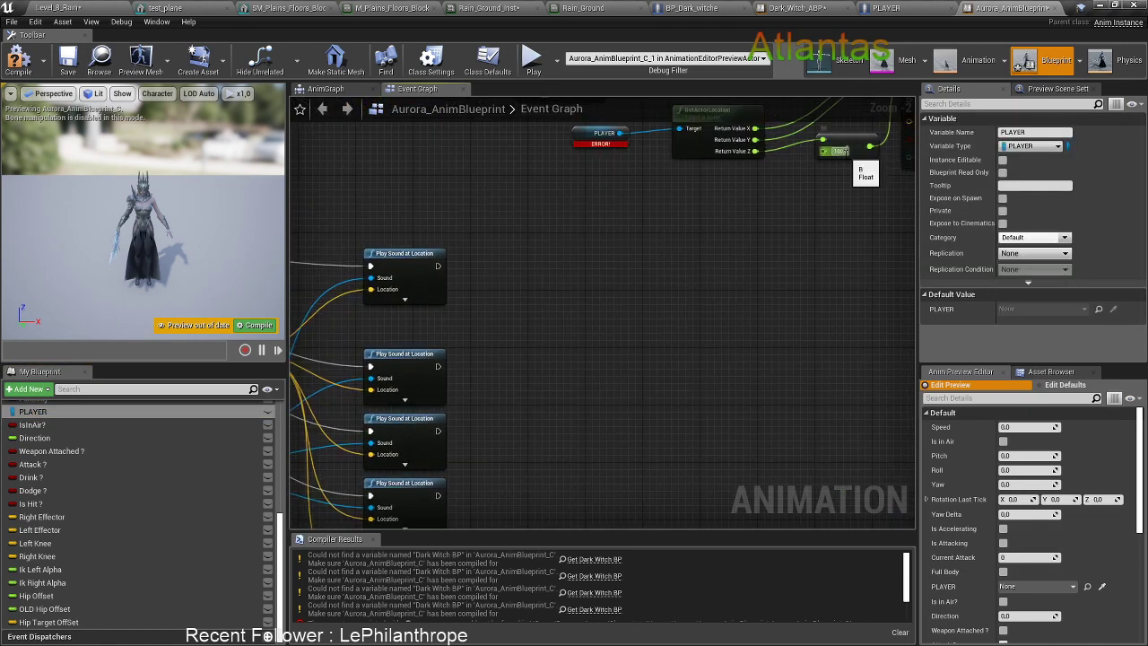
Play-test Level_8_Rain full screen, running across the wet ground and fighting the Dark Witch to check footstep sounds and splashes
{"action": "left_click", "coordinate": [57, 7]}
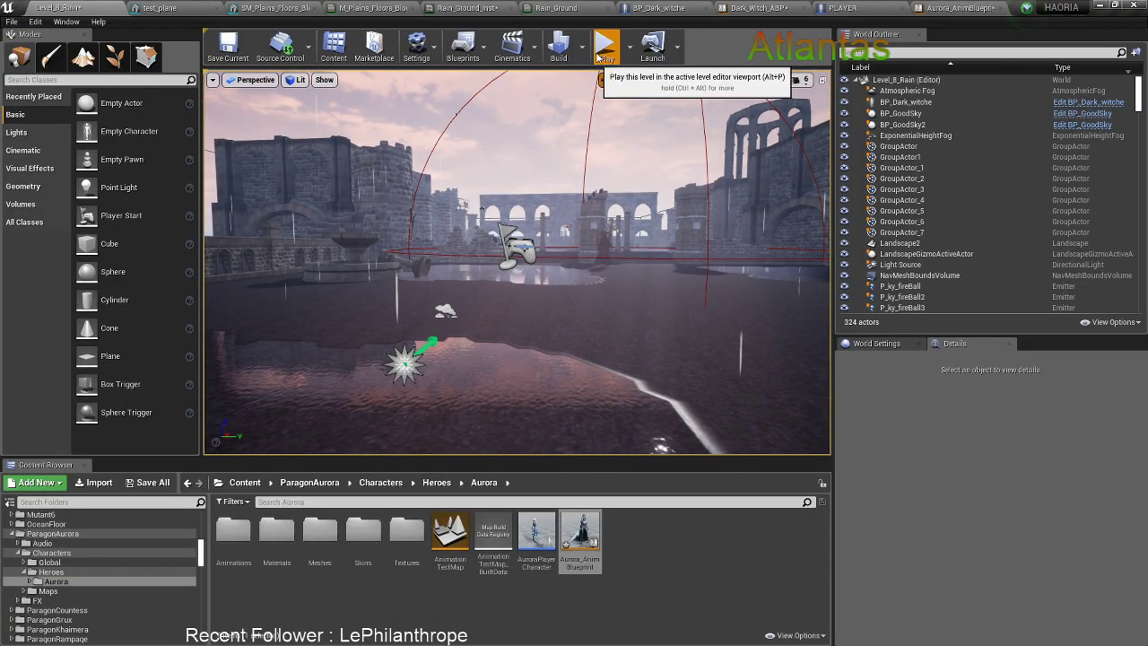
{"action": "key", "text": "F11"}
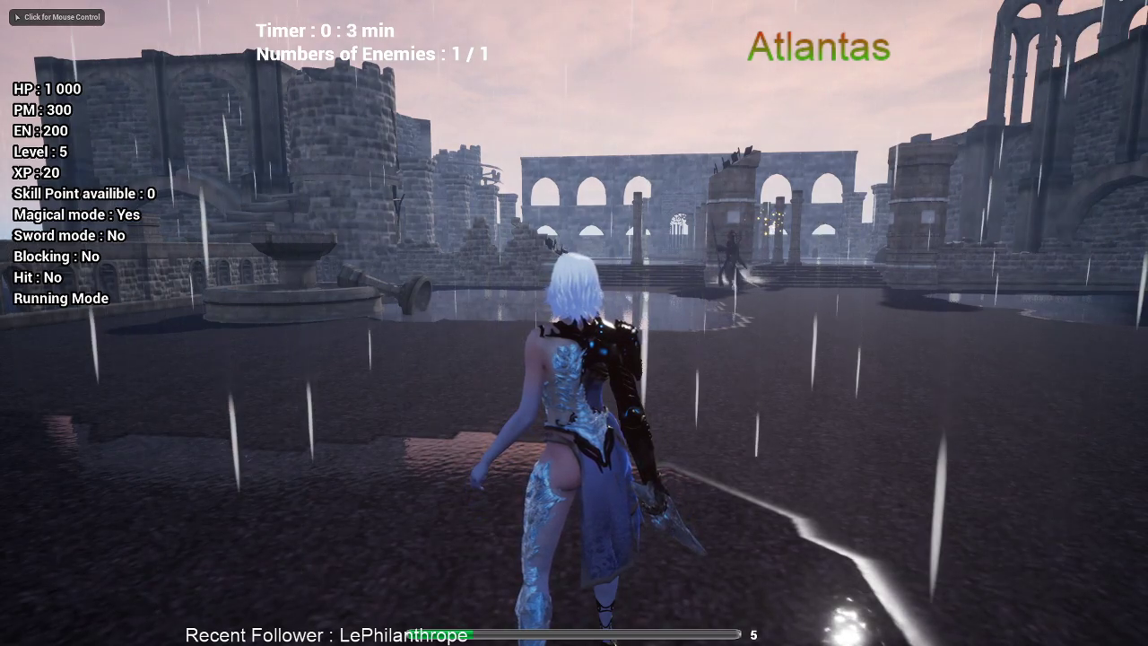
{"action": "key", "text": "w"}
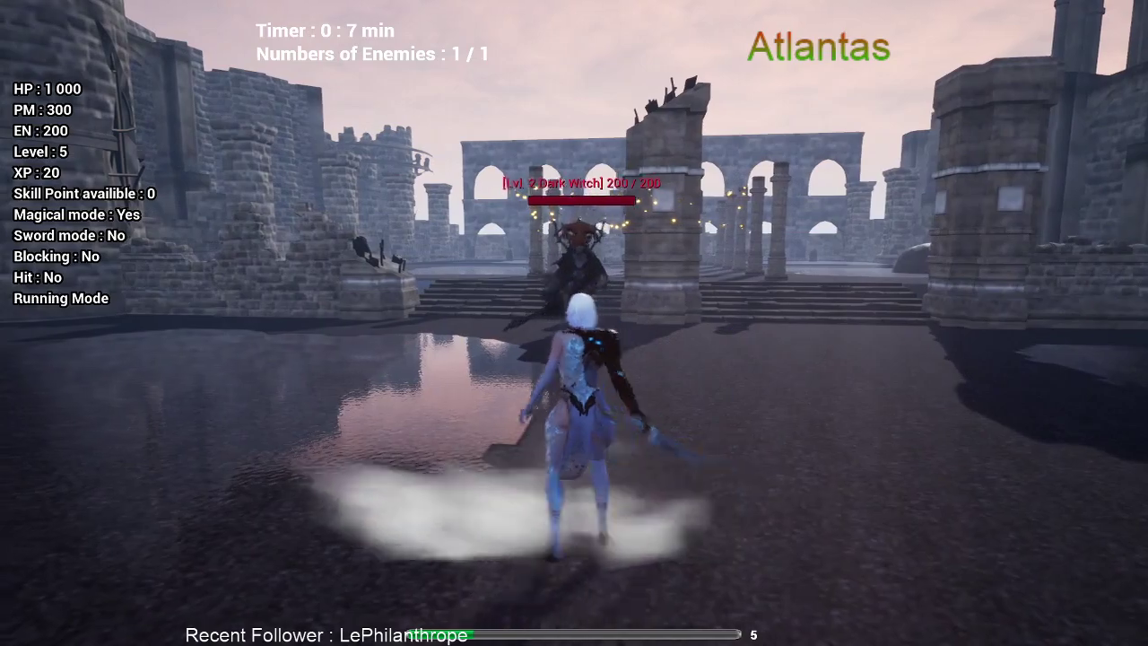
{"action": "key", "text": "a"}
{"action": "left_click", "coordinate": [574, 322]}
{"action": "key", "text": "w"}
{"action": "left_click", "coordinate": [574, 323]}
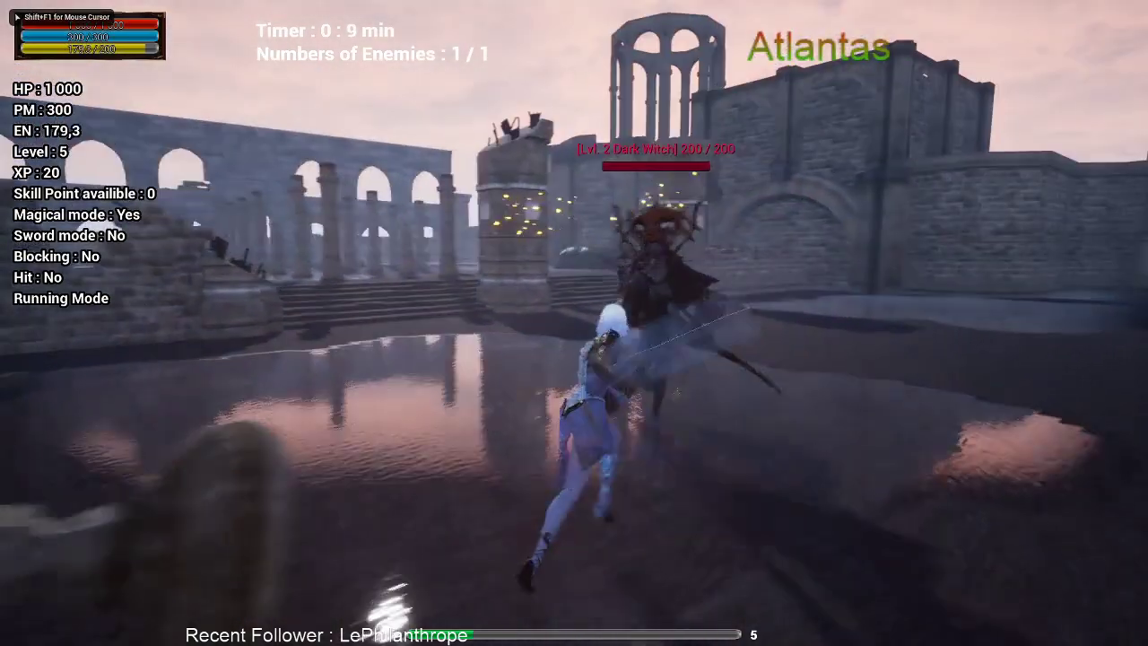
{"action": "key", "text": "space"}
{"action": "key", "text": "w"}
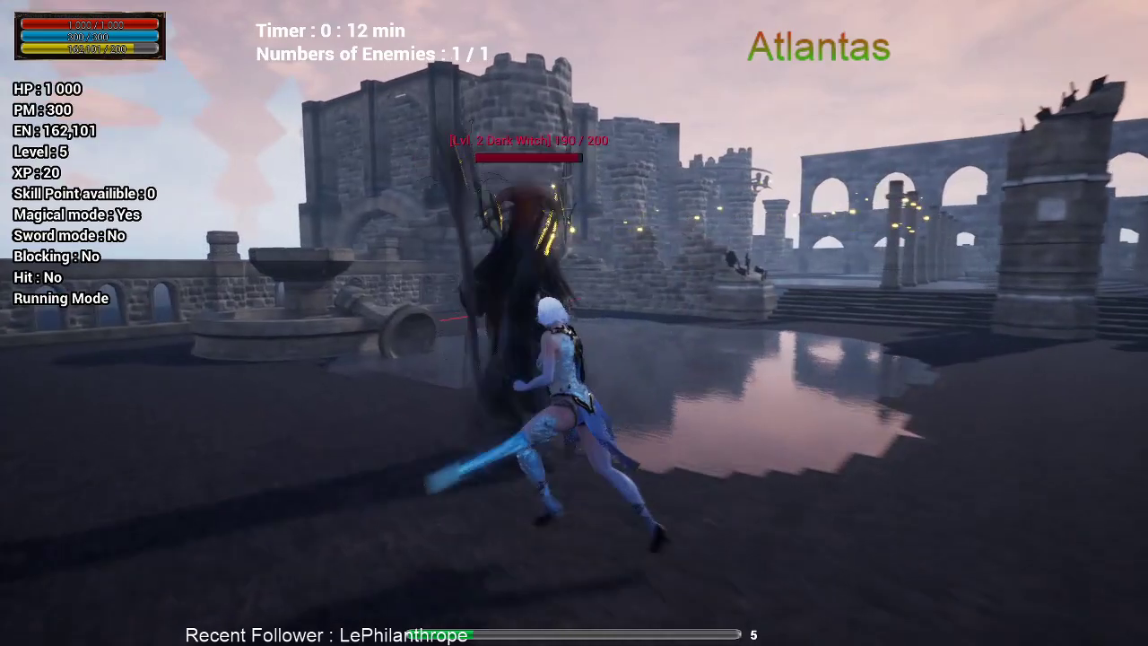
{"action": "left_click", "coordinate": [574, 323]}
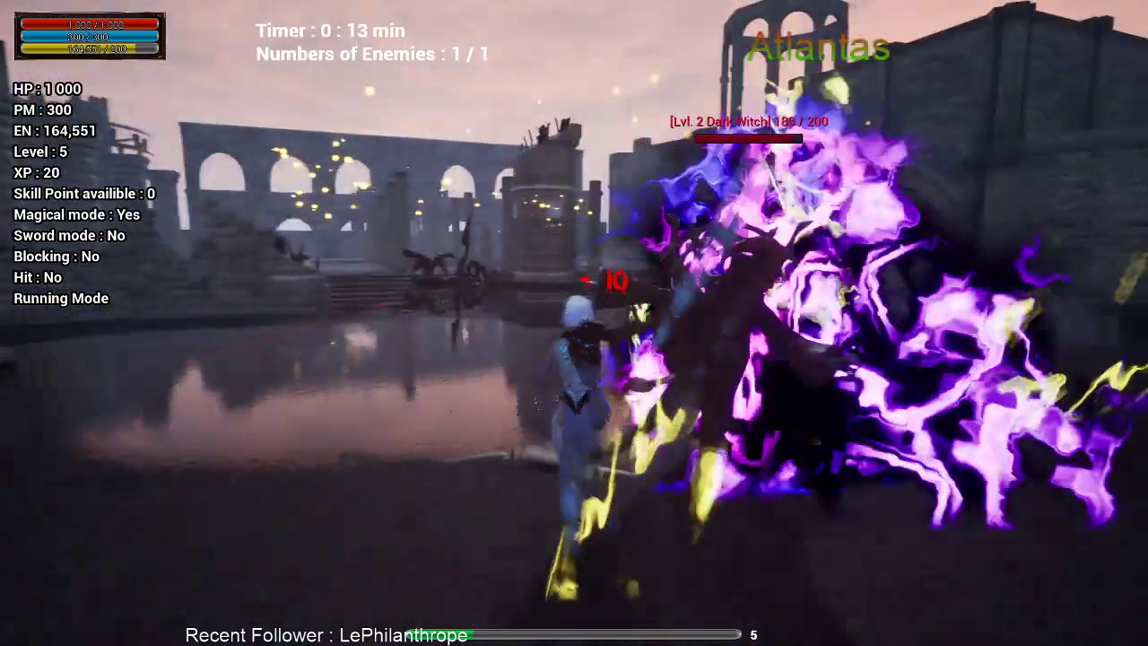
{"action": "key", "text": "w"}
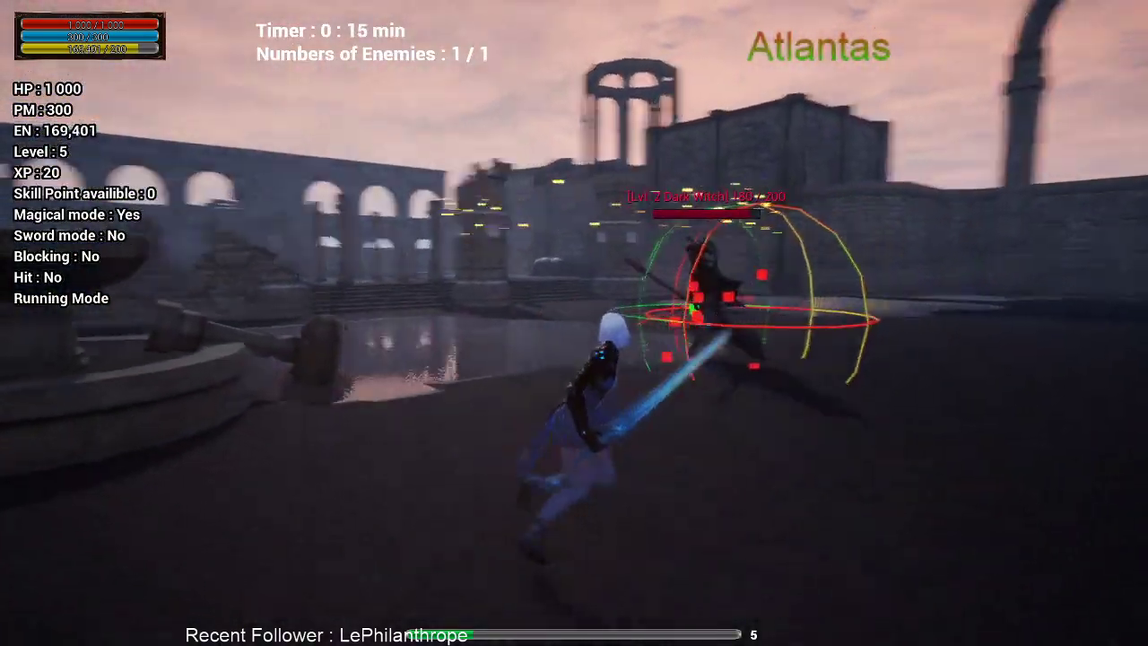
{"action": "key", "text": "w"}
{"action": "key", "text": "Escape"}
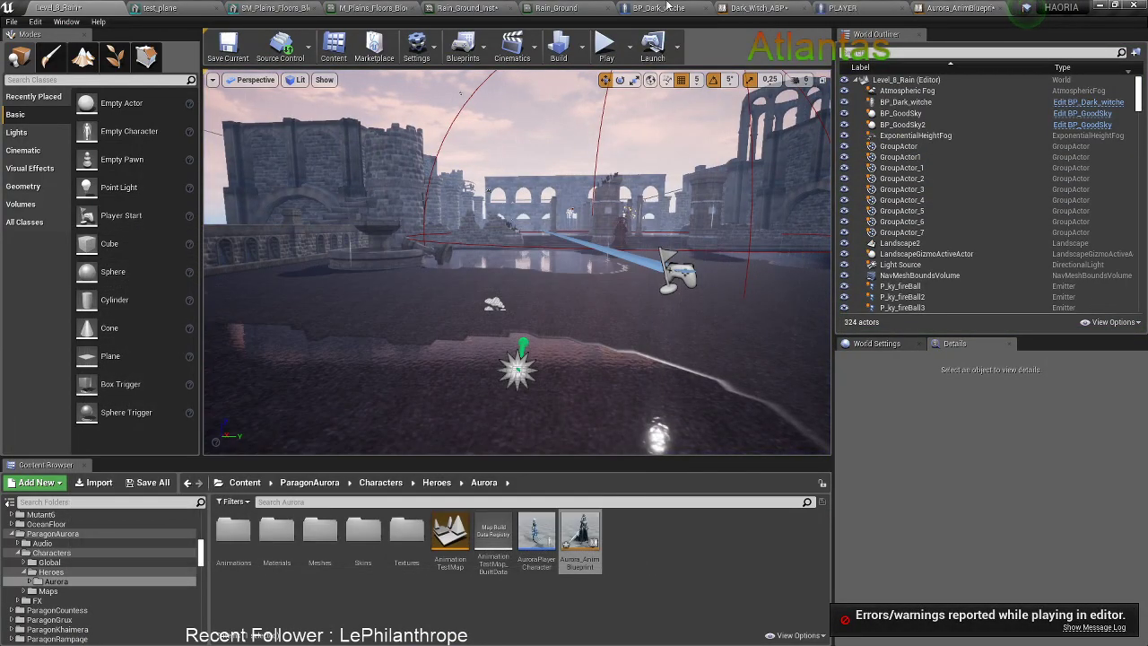
{"action": "left_click", "coordinate": [668, 7]}
{"action": "scroll", "coordinate": [632, 354], "scroll_direction": "down", "scroll_amount": 4}
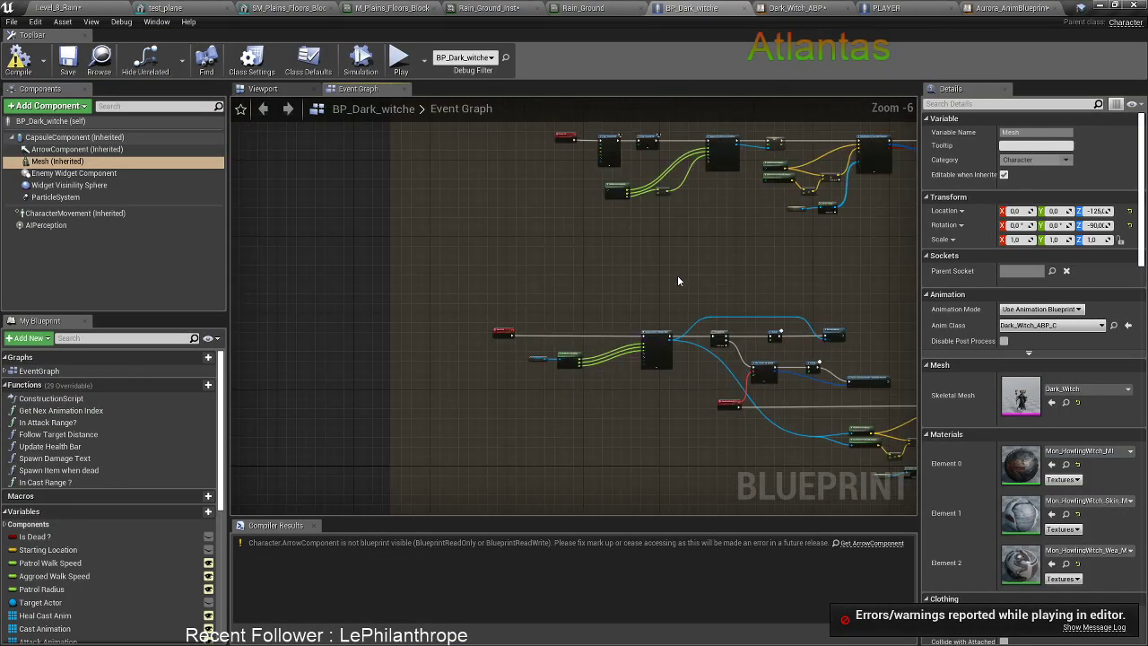
{"action": "right_click_drag", "start_coordinate": [789, 273], "coordinate": [628, 324]}
{"action": "right_click_drag", "start_coordinate": [838, 319], "coordinate": [472, 300]}
In Dark_Witch_ABP, set the Volume Multiplier of the lower section's Footstep_Water Play Sound at Location node to 0.3
{"action": "left_click", "coordinate": [808, 6]}
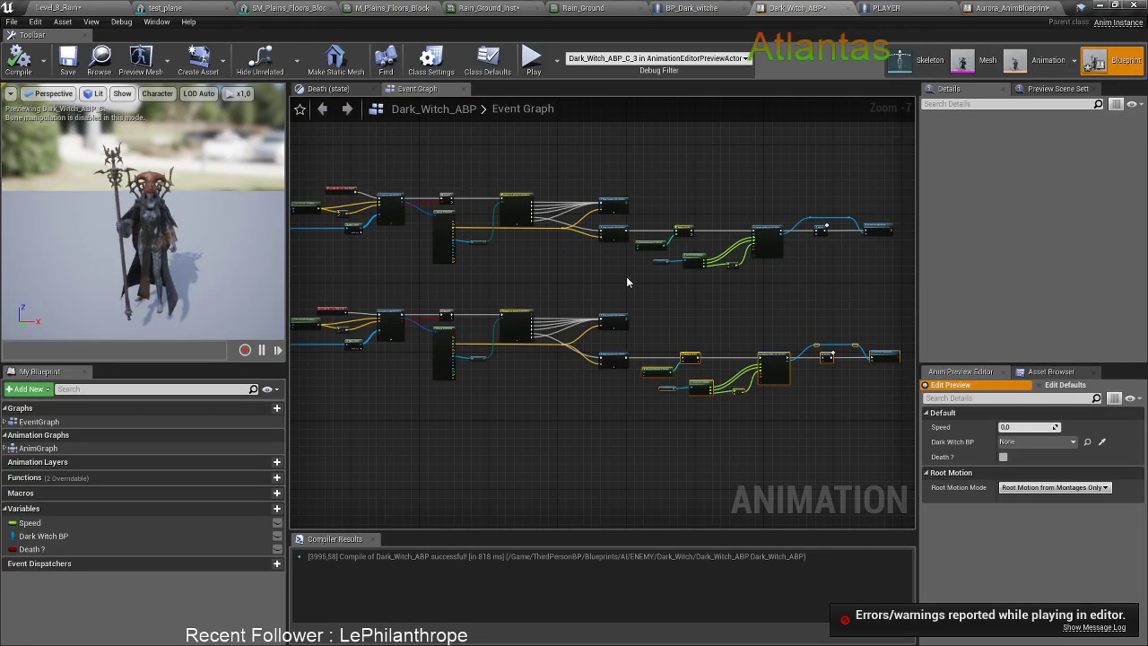
{"action": "scroll", "coordinate": [624, 280], "scroll_direction": "up", "scroll_amount": 6}
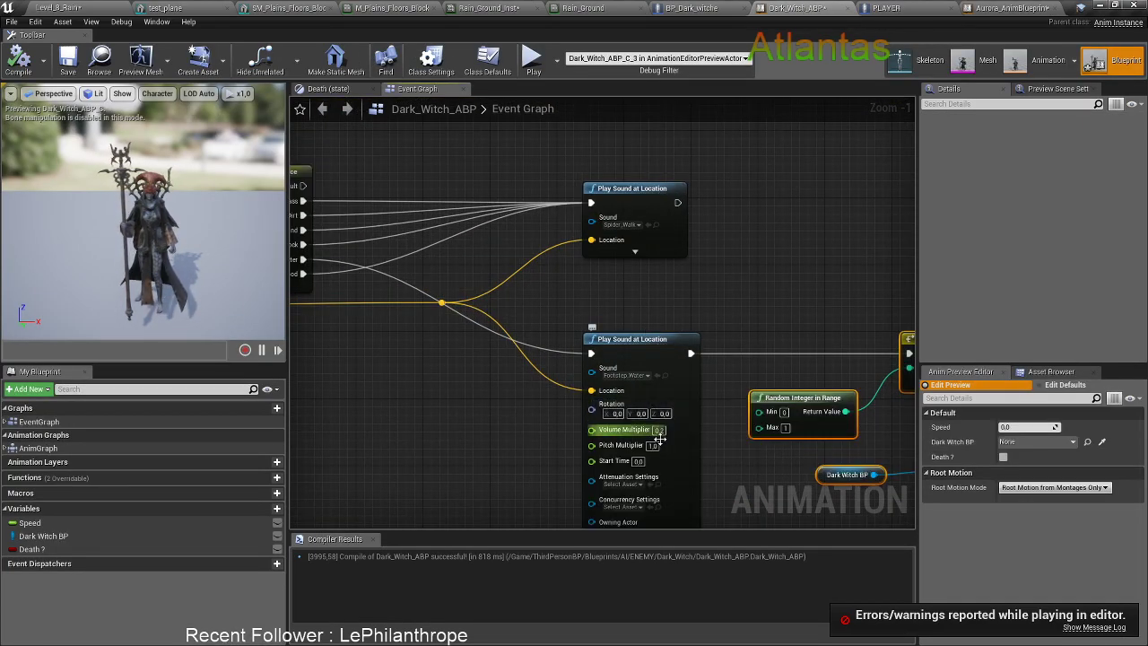
{"action": "scroll", "coordinate": [659, 435], "scroll_direction": "up", "scroll_amount": 1}
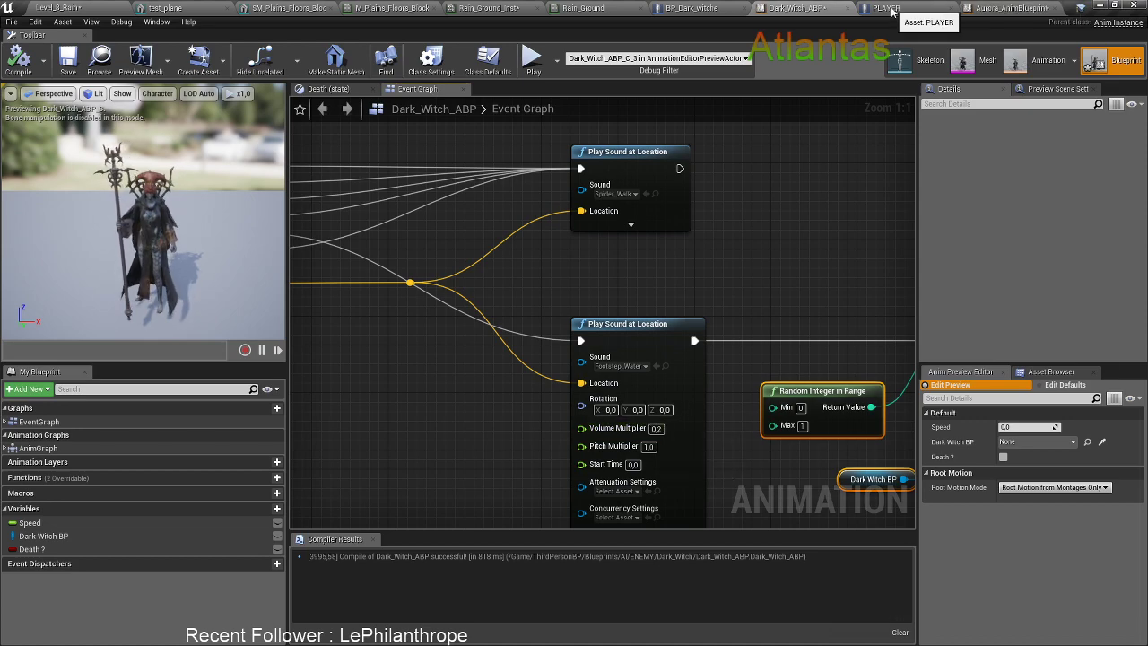
{"action": "right_click_drag", "start_coordinate": [724, 231], "coordinate": [712, 371]}
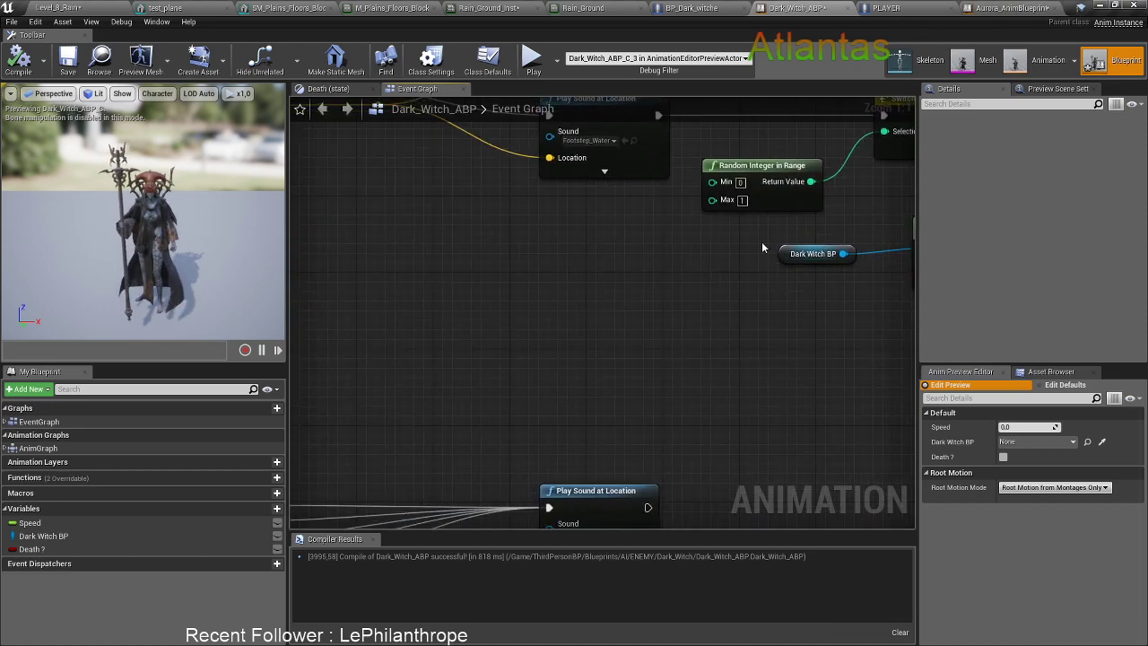
{"action": "right_click_drag", "start_coordinate": [761, 241], "coordinate": [730, 362]}
{"action": "left_click", "coordinate": [582, 296]}
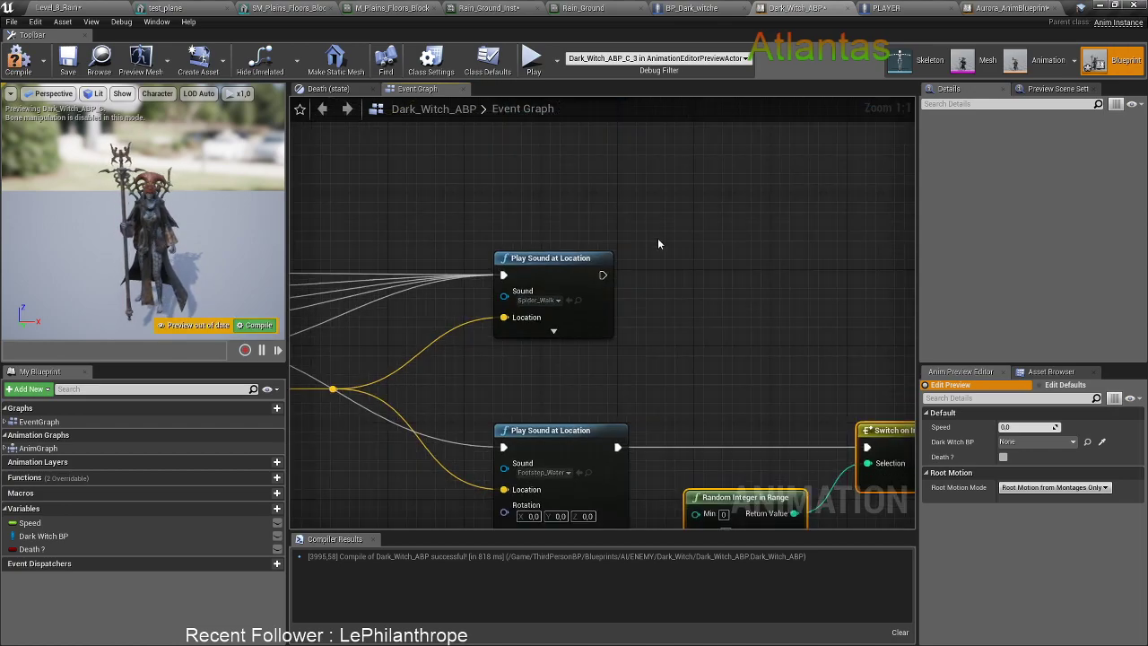
{"action": "right_click_drag", "start_coordinate": [710, 338], "coordinate": [712, 200]}
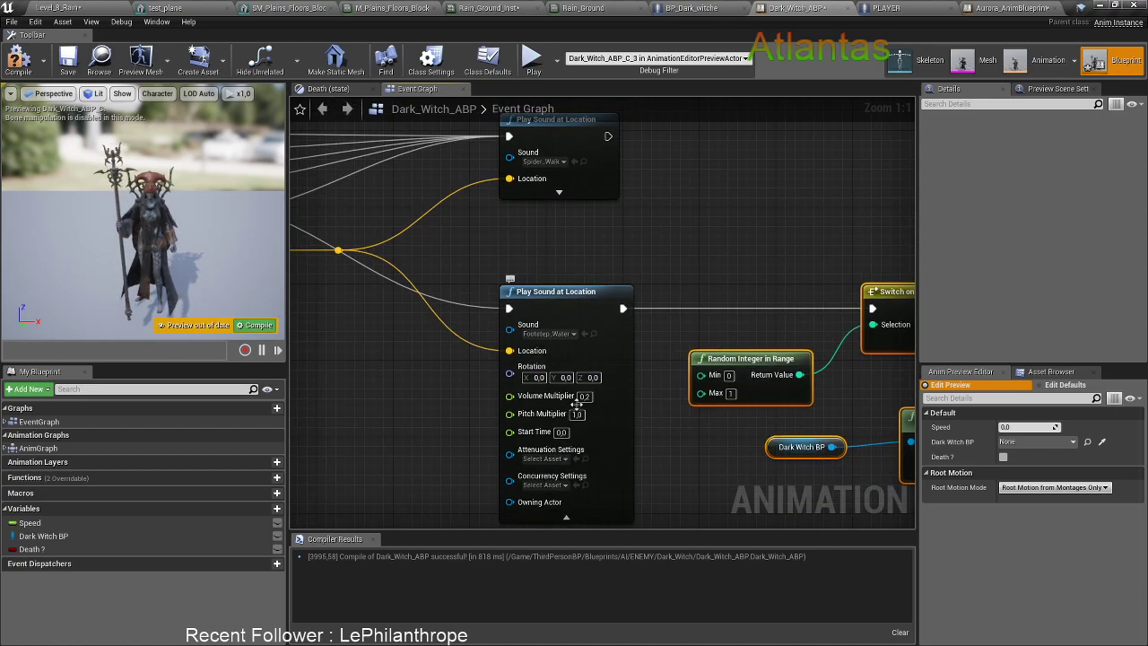
{"action": "type", "text": "0.3"}
{"action": "left_click", "coordinate": [728, 219]}
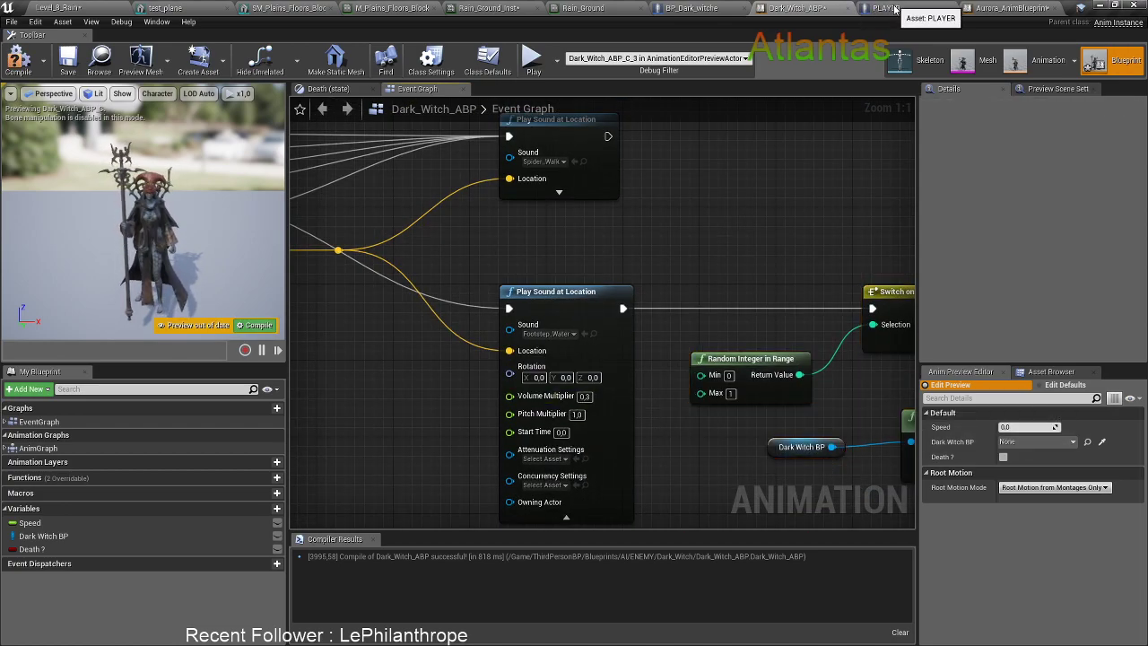
In the PLAYER blueprint, find the Water Sound Base variable in the Sound Base category and show its default value
{"action": "key", "text": "ctrl+Tab"}
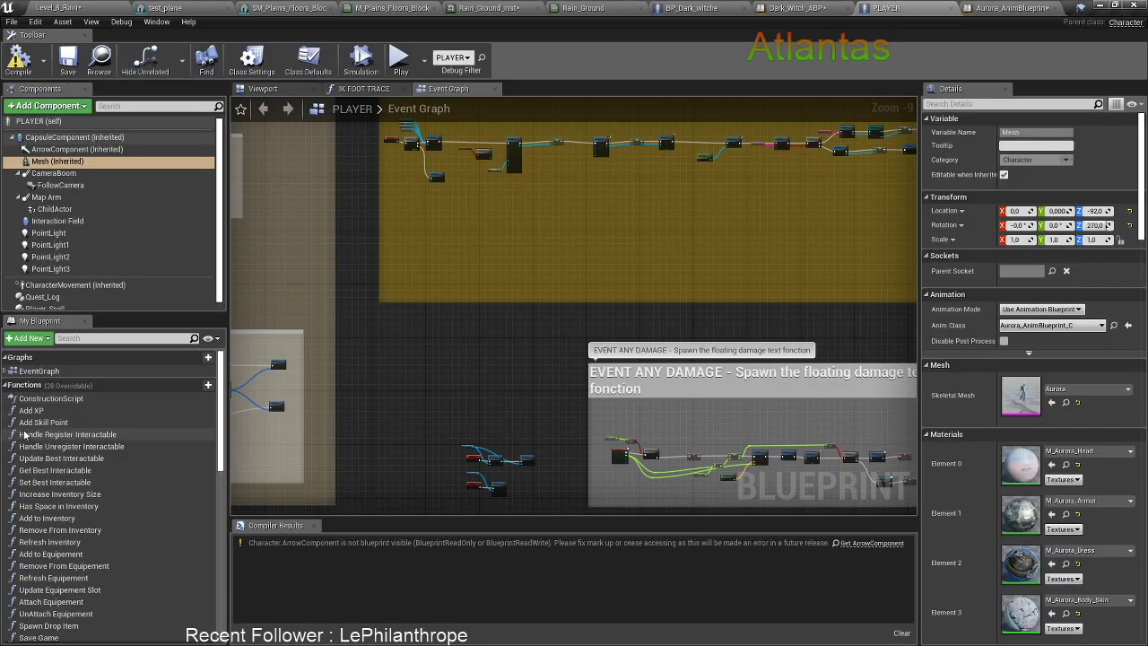
{"action": "scroll", "coordinate": [53, 459], "scroll_direction": "down", "scroll_amount": 8}
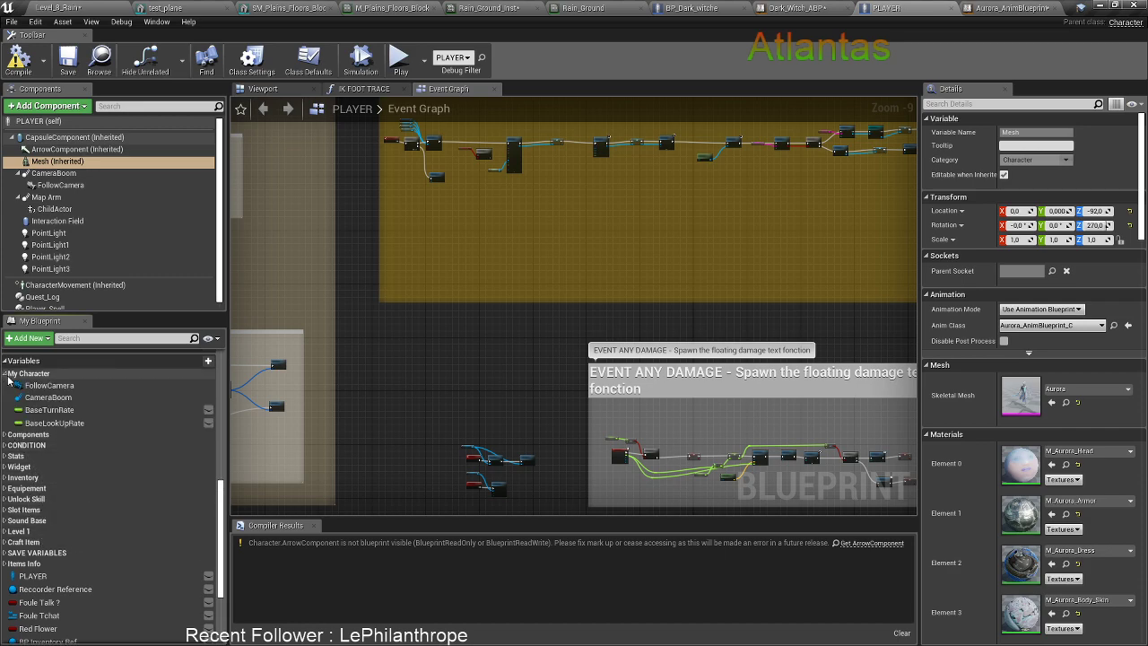
{"action": "left_click", "coordinate": [5, 385]}
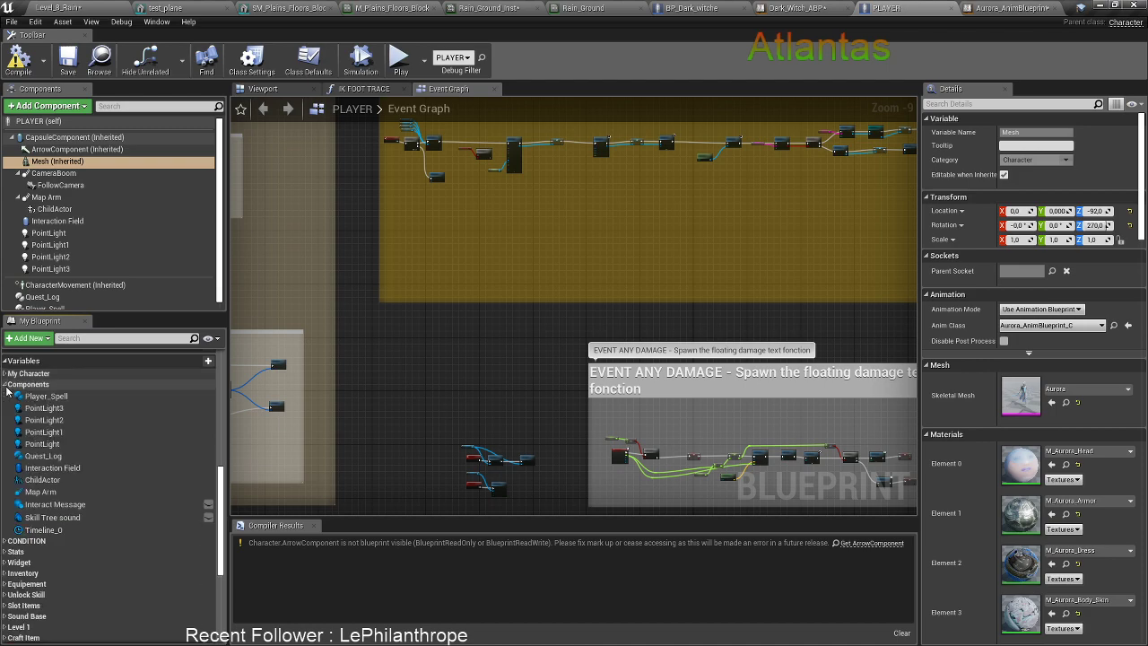
{"action": "left_click", "coordinate": [6, 385]}
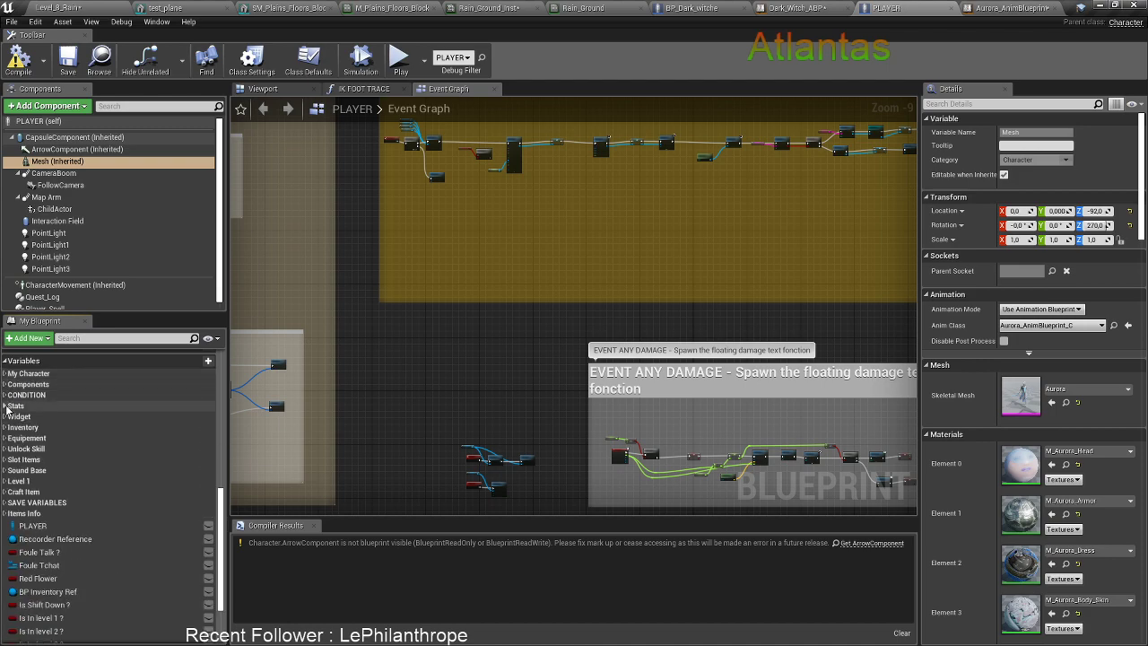
{"action": "left_click", "coordinate": [5, 470]}
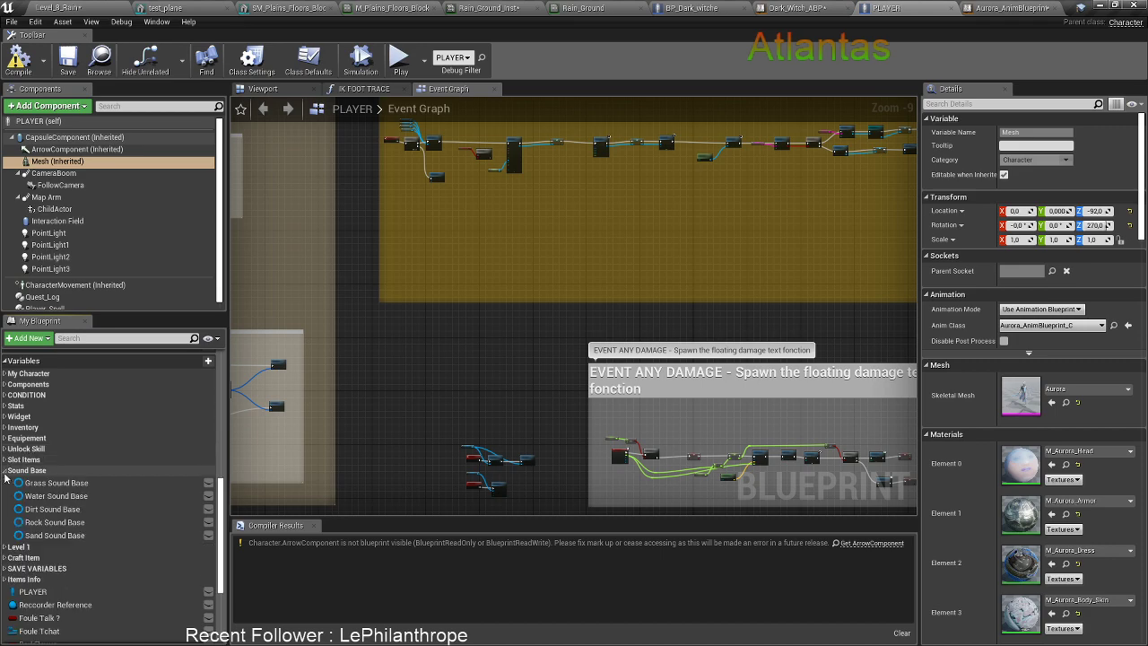
{"action": "left_click", "coordinate": [56, 496]}
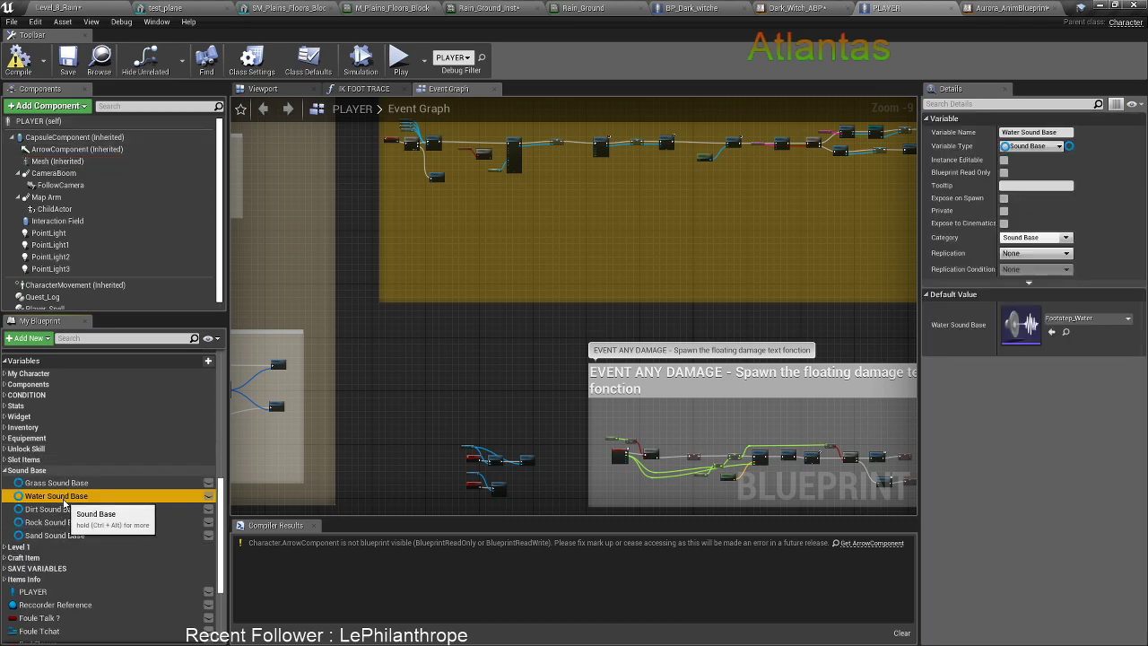
Locate and open the Footstep_Water sound cue assigned to the variable and set its Volume Multiplier to 0.3
{"action": "left_click", "coordinate": [1065, 332]}
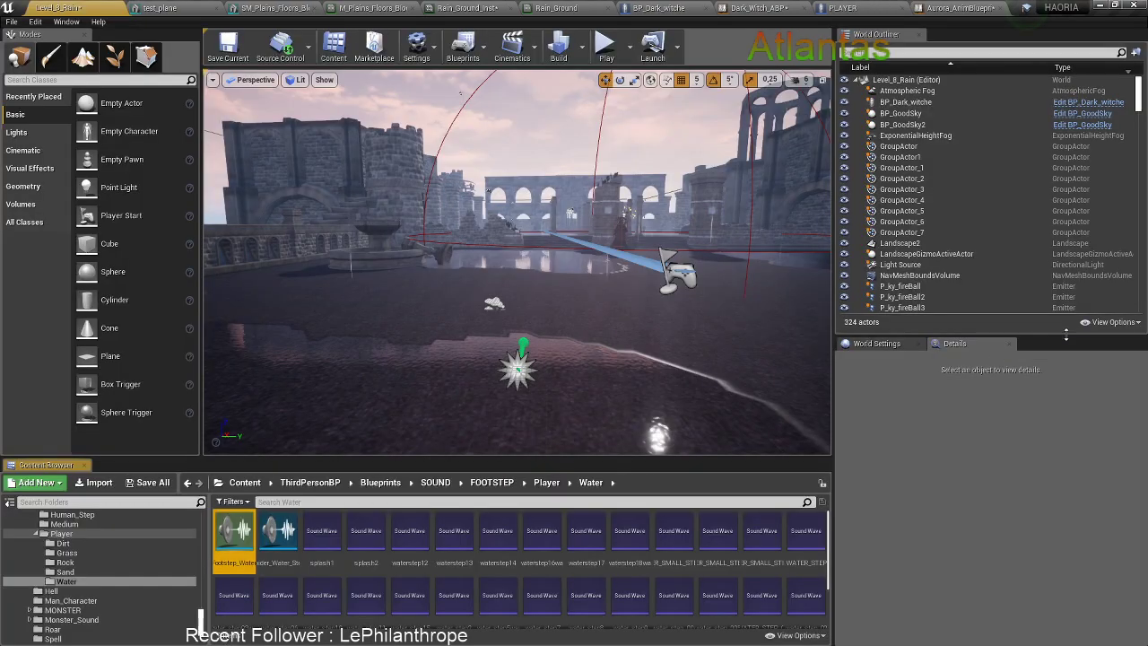
{"action": "double_click", "coordinate": [244, 558]}
{"action": "scroll", "coordinate": [156, 492], "scroll_direction": "down", "scroll_amount": 1}
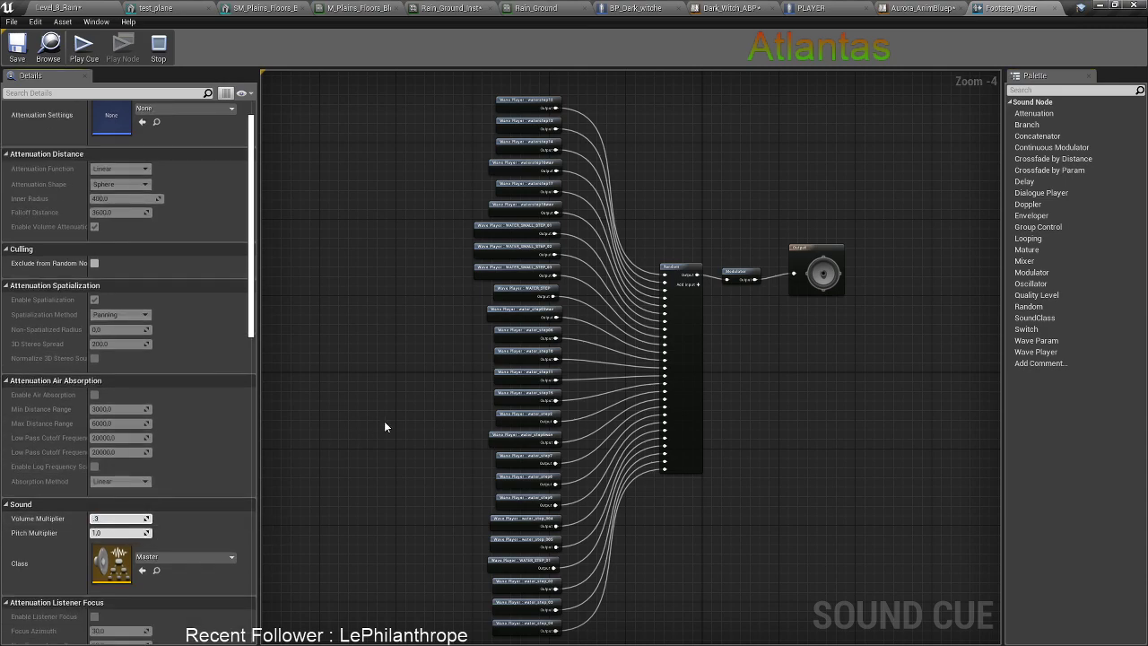
Play-test Level_8_Rain full screen again, running the player through the puddles to check the water footstep volume and splashes
{"action": "left_click", "coordinate": [59, 8]}
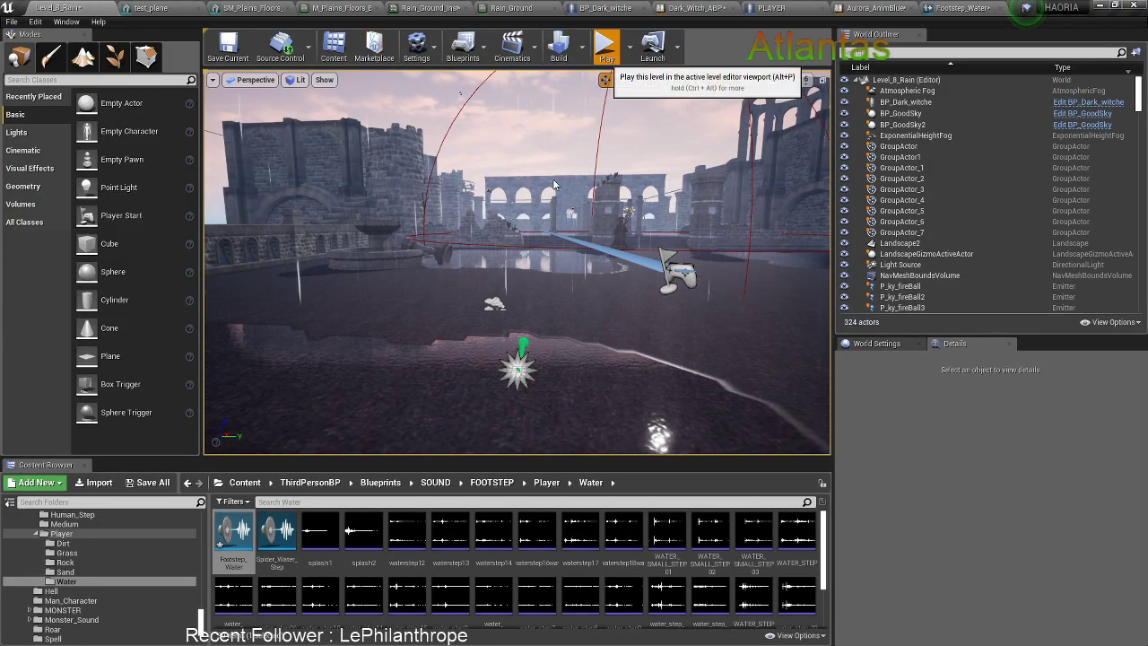
{"action": "key", "text": "alt+p"}
{"action": "key", "text": "F11"}
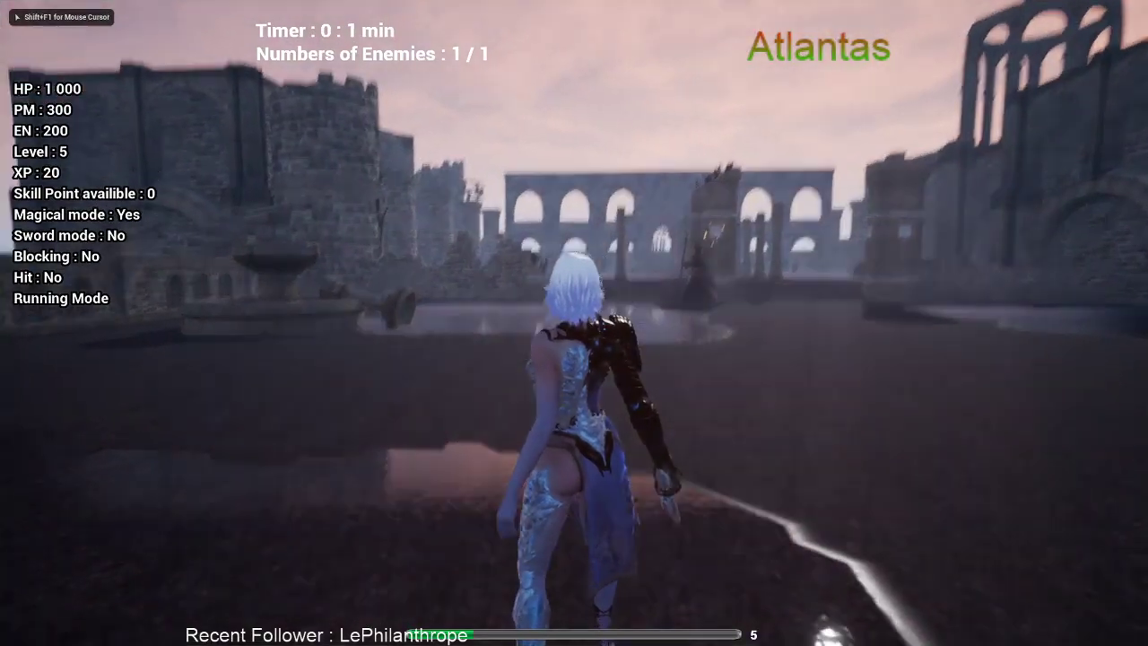
{"action": "key", "text": "w"}
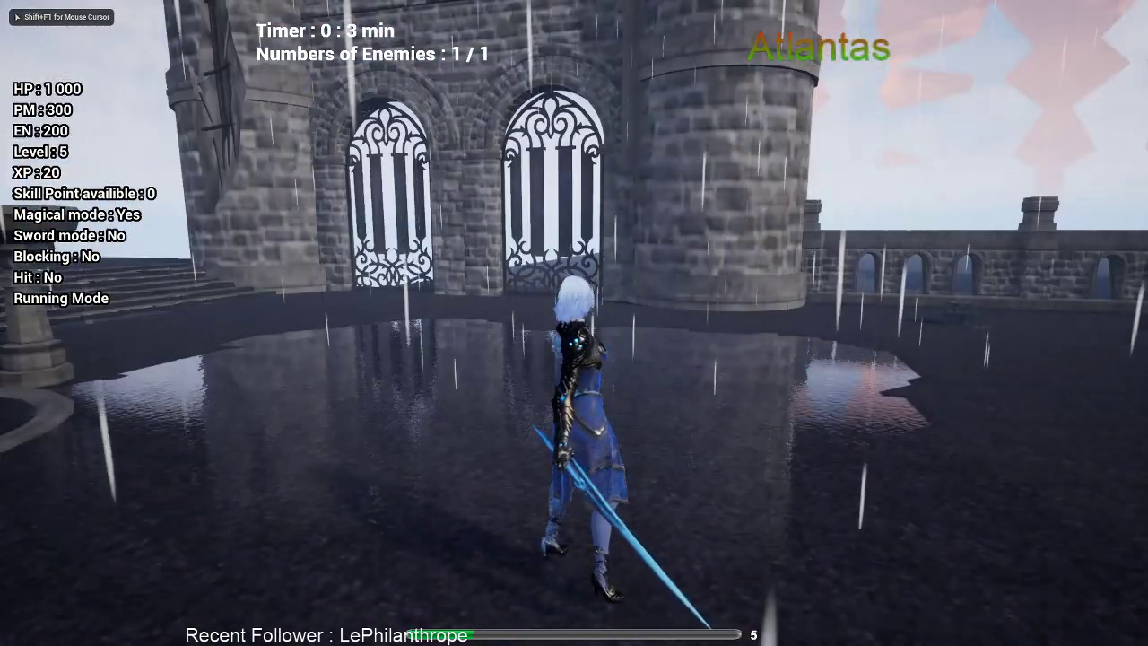
{"action": "key", "text": "w"}
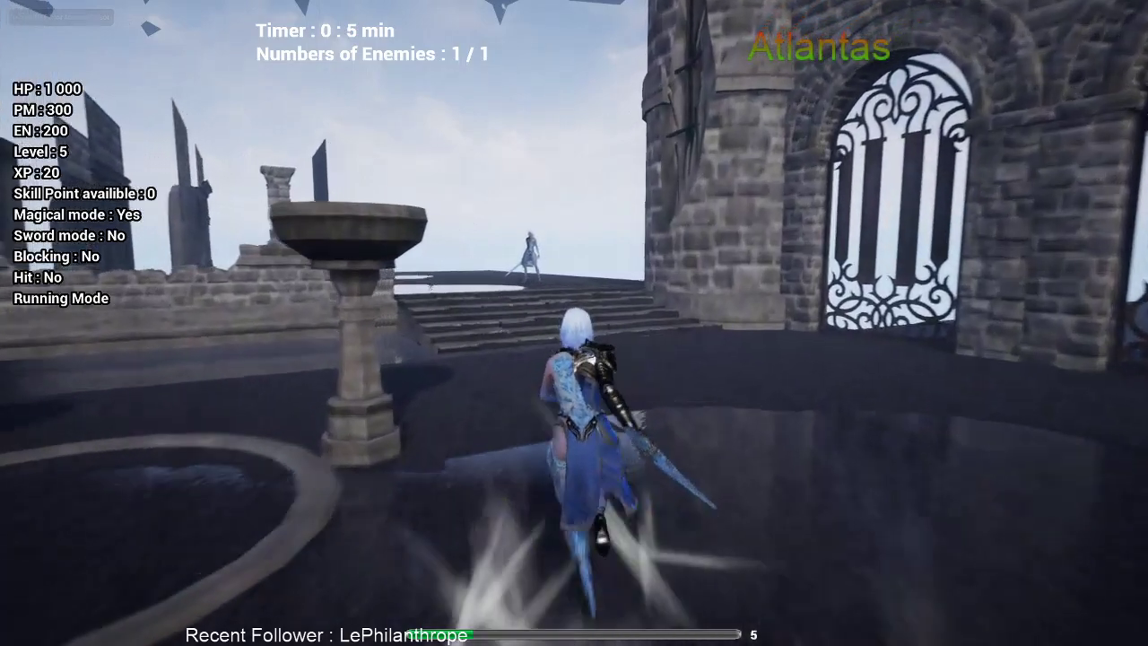
{"action": "key", "text": "F11"}
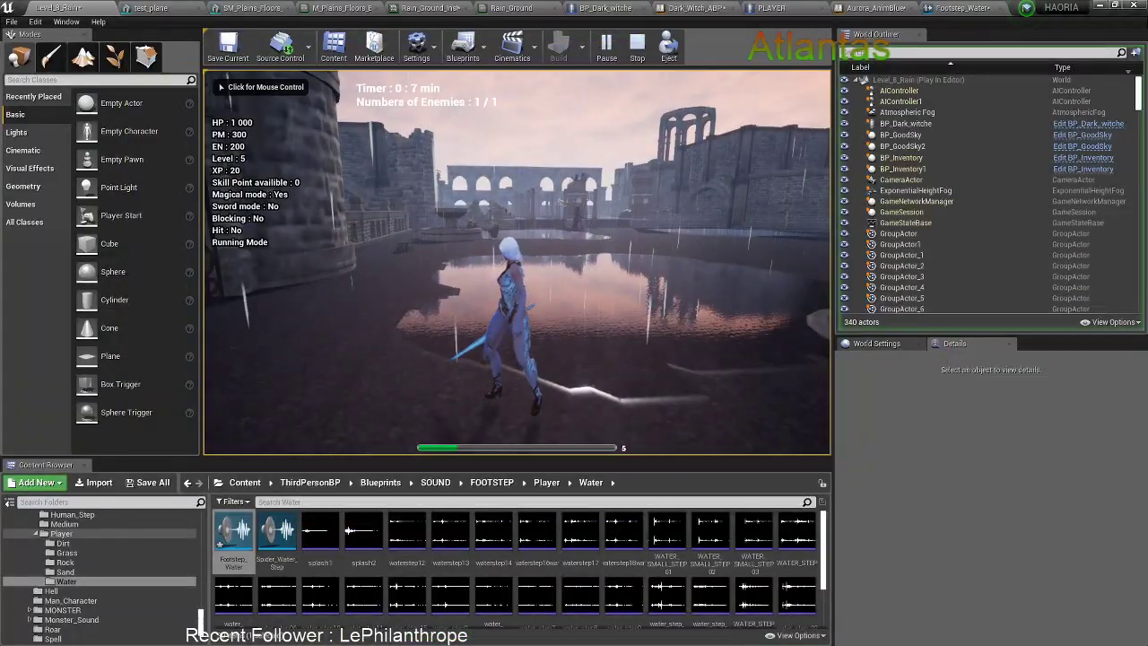
Stop the play-test and, in the Footstep_Water sound cue, enable Override Attenuation with the Natural Sound attenuation function
{"action": "key", "text": "Escape"}
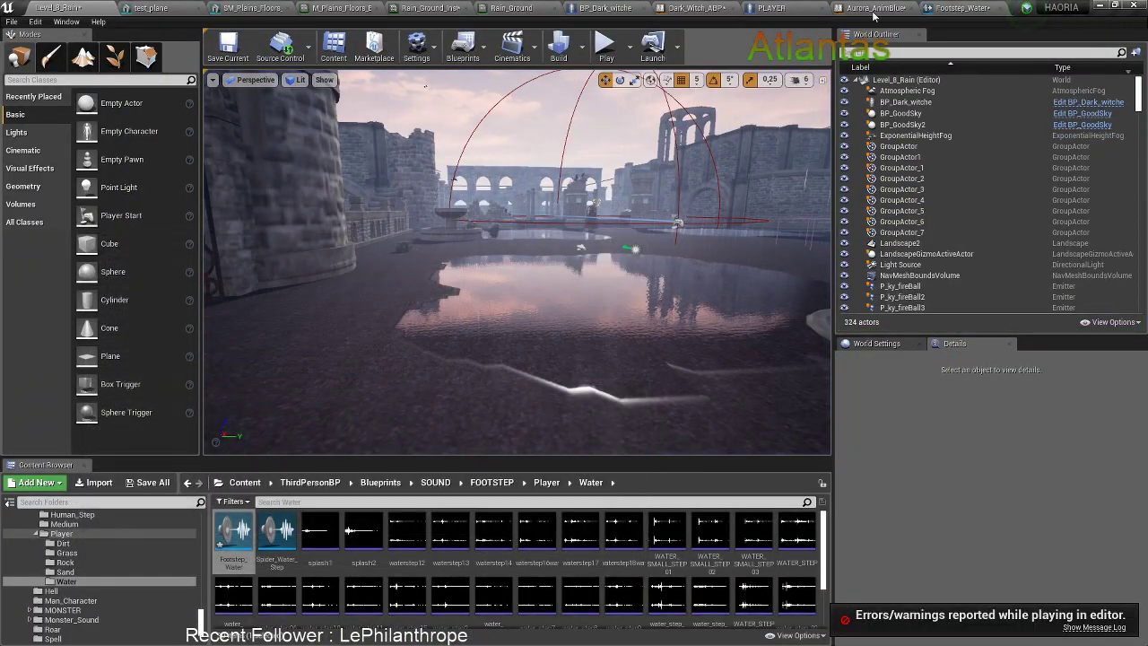
{"action": "left_click", "coordinate": [952, 7]}
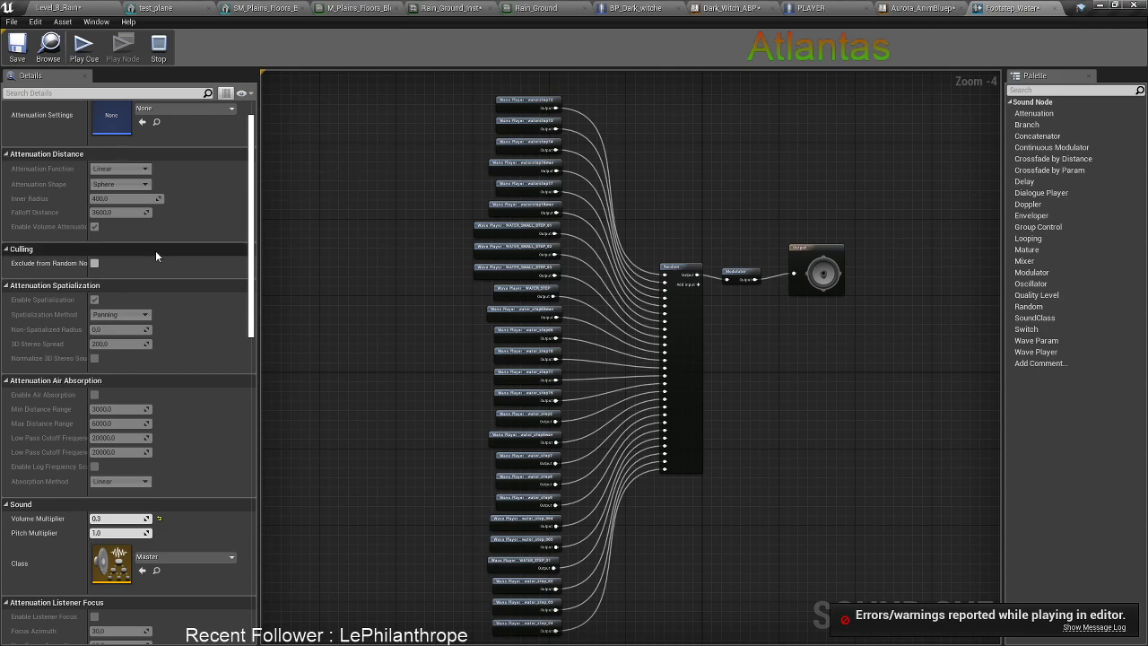
{"action": "scroll", "coordinate": [155, 251], "scroll_direction": "up", "scroll_amount": 1}
{"action": "left_click", "coordinate": [94, 122]}
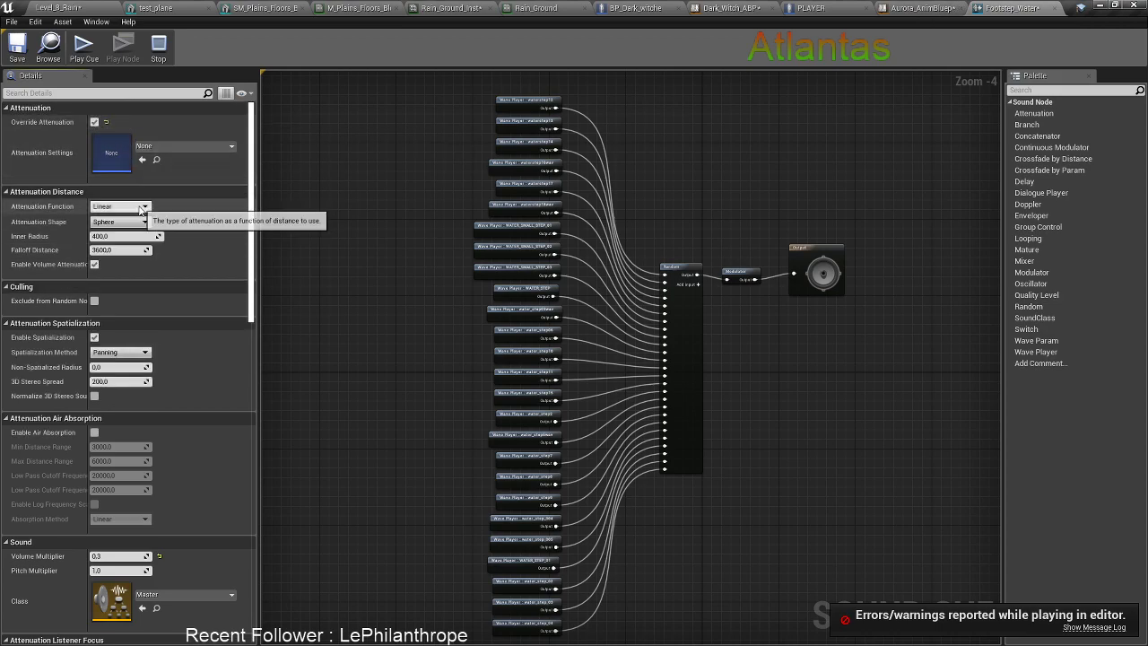
{"action": "left_click", "coordinate": [121, 206]}
{"action": "left_click", "coordinate": [134, 246]}
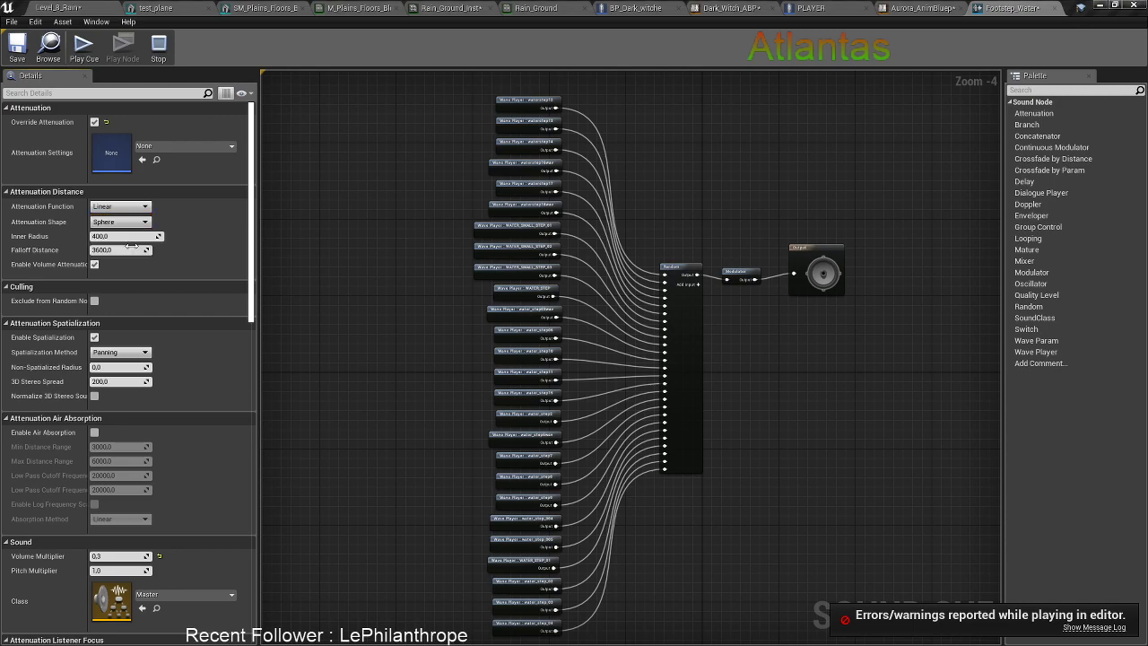
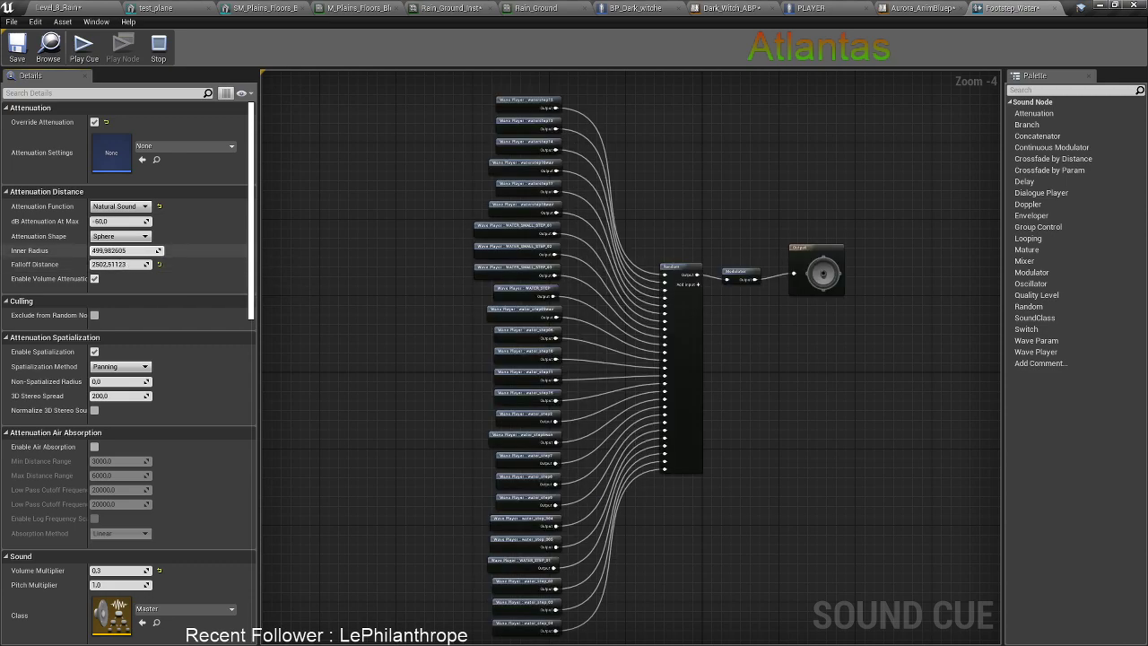
Set the cue's Inner Radius to about 873 and Falloff Distance to about 2409, and enable Air Absorption
{"action": "left_click_drag", "start_coordinate": [126, 264], "coordinate": [112, 264]}
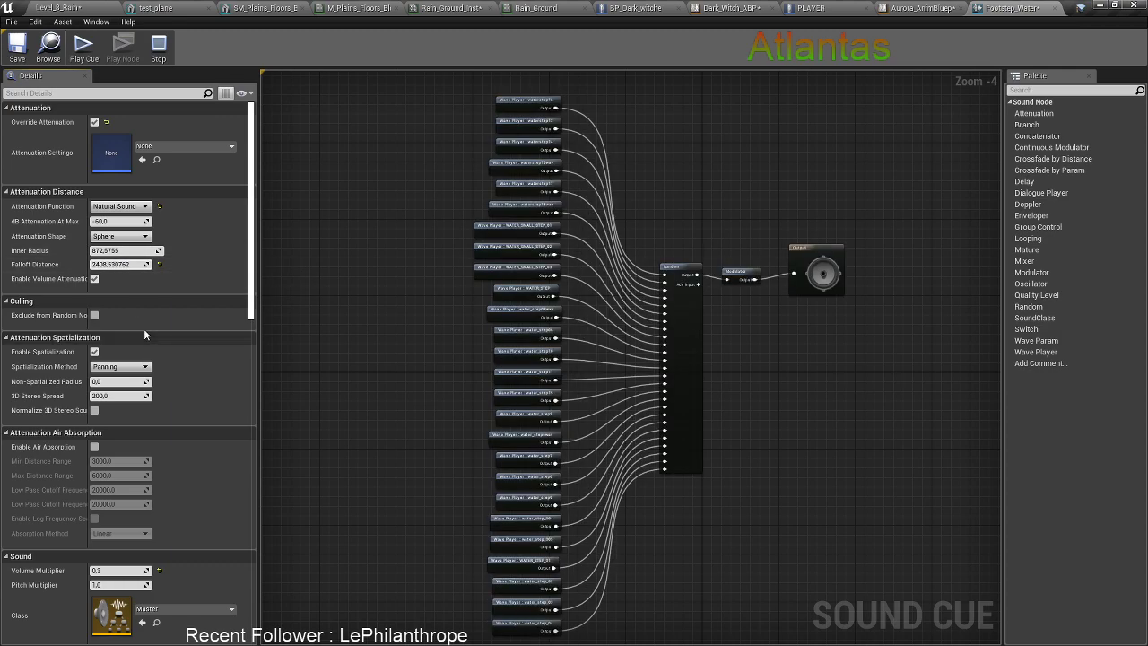
{"action": "scroll", "coordinate": [115, 340], "scroll_direction": "down", "scroll_amount": 1}
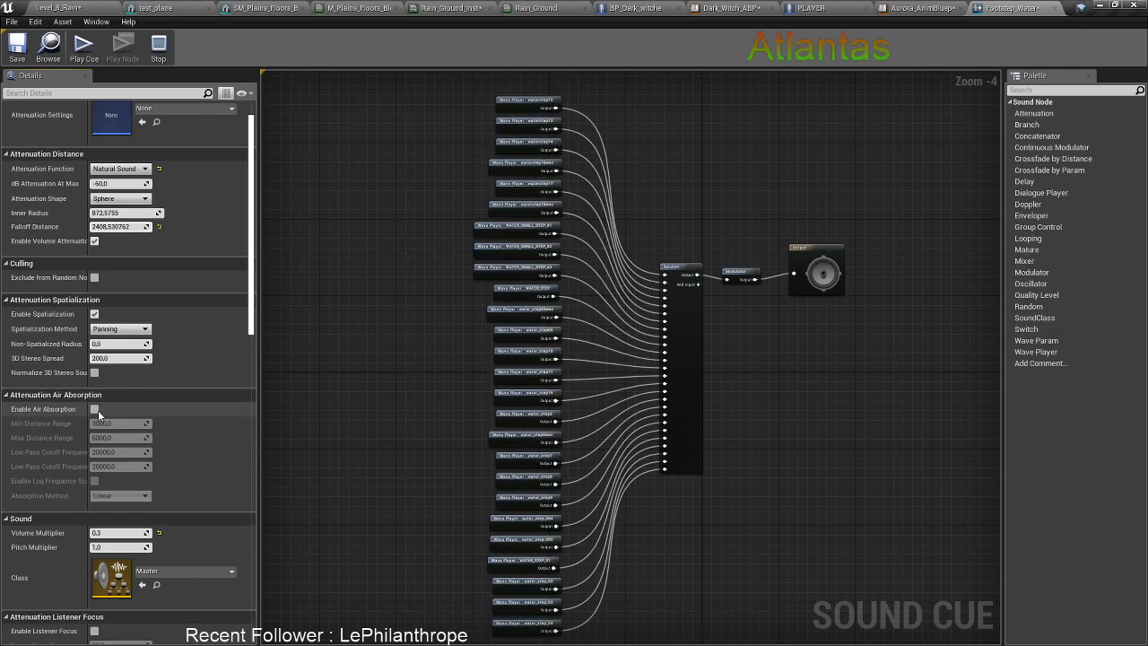
{"action": "left_click", "coordinate": [94, 408]}
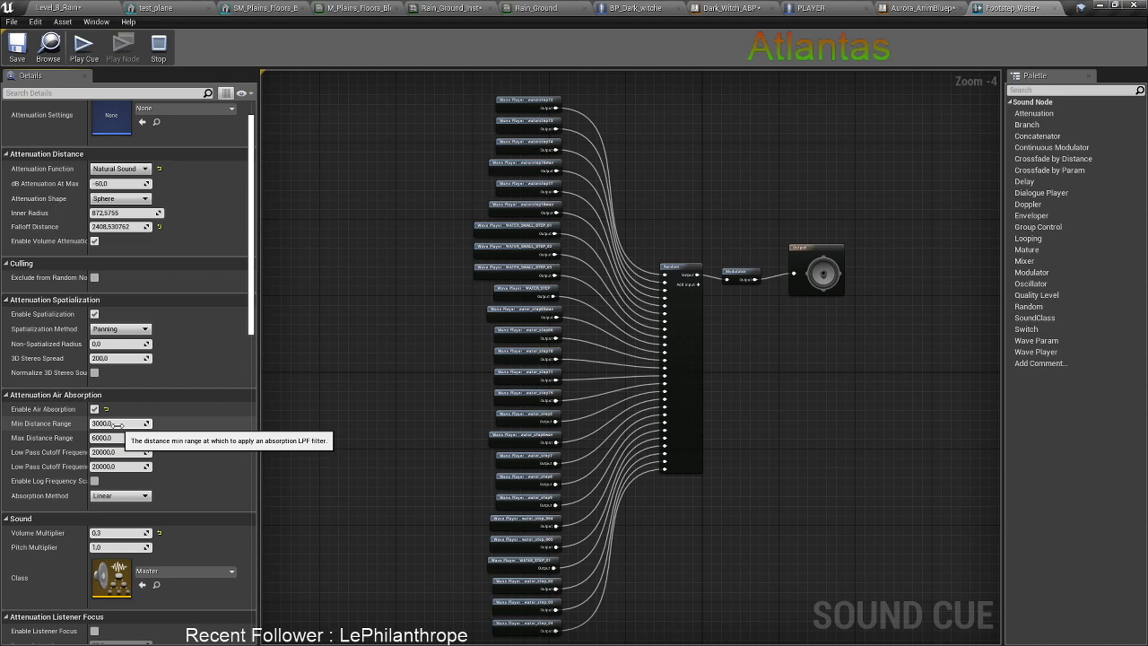
Switch to Discord and bring up the Haoria server's window
{"action": "key", "text": "alt+Tab"}
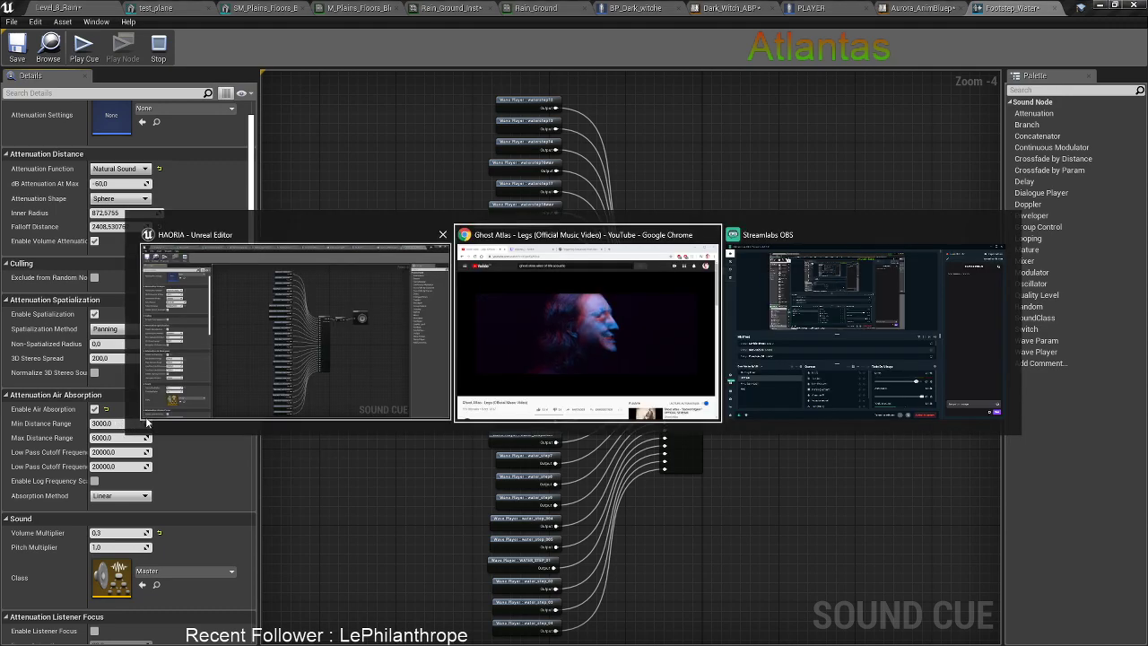
{"action": "key", "text": "alt+Tab"}
{"action": "key", "text": "alt+Tab"}
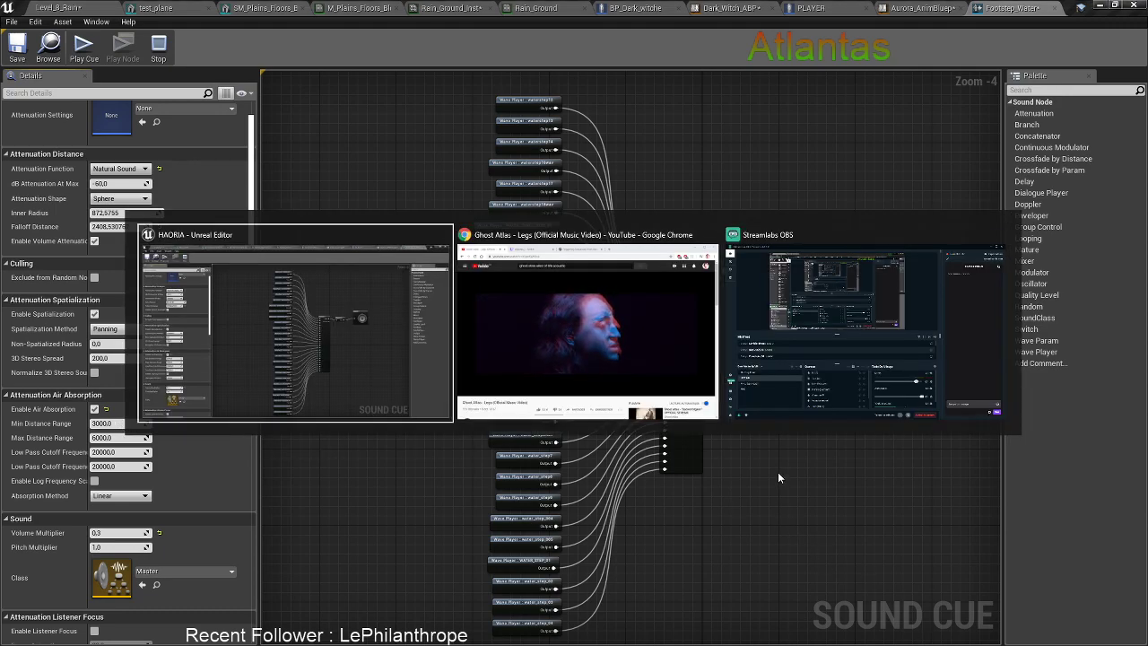
{"action": "key", "text": "alt+Tab"}
{"action": "left_click", "coordinate": [835, 349]}
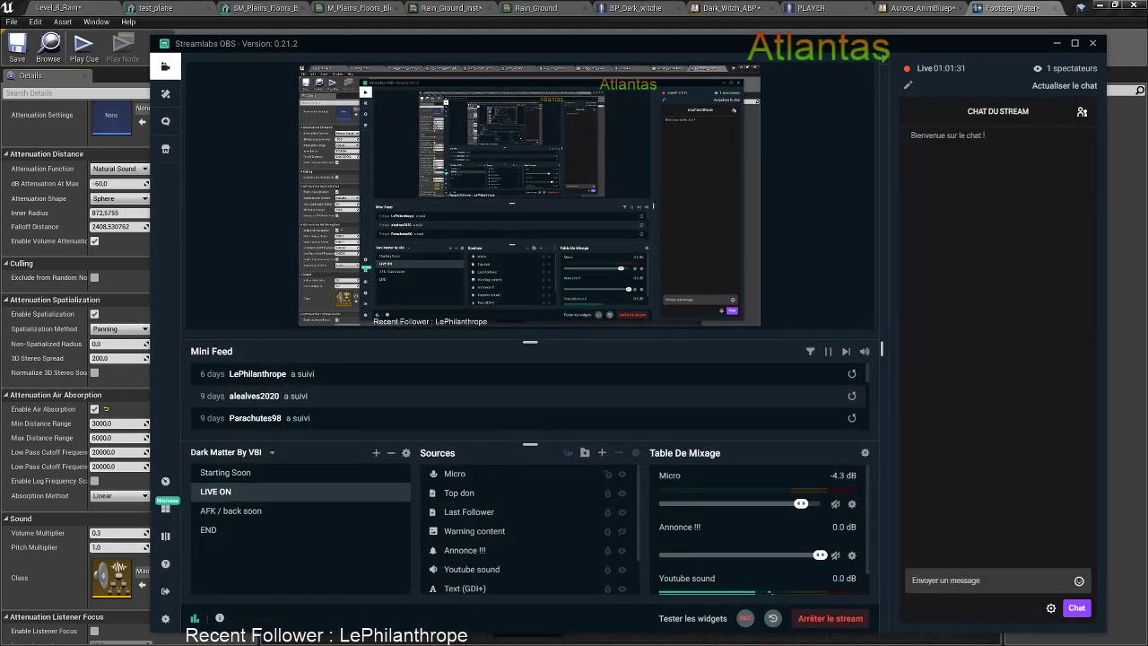
{"action": "key", "text": "super"}
{"action": "left_click", "coordinate": [998, 642]}
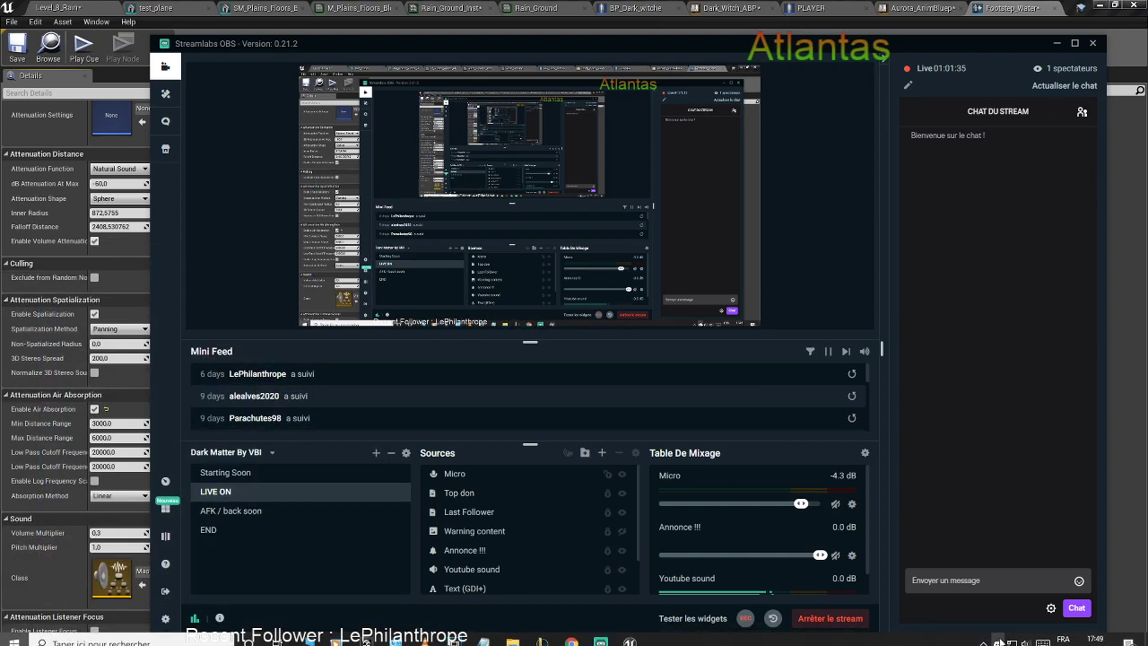
{"action": "left_click", "coordinate": [998, 642]}
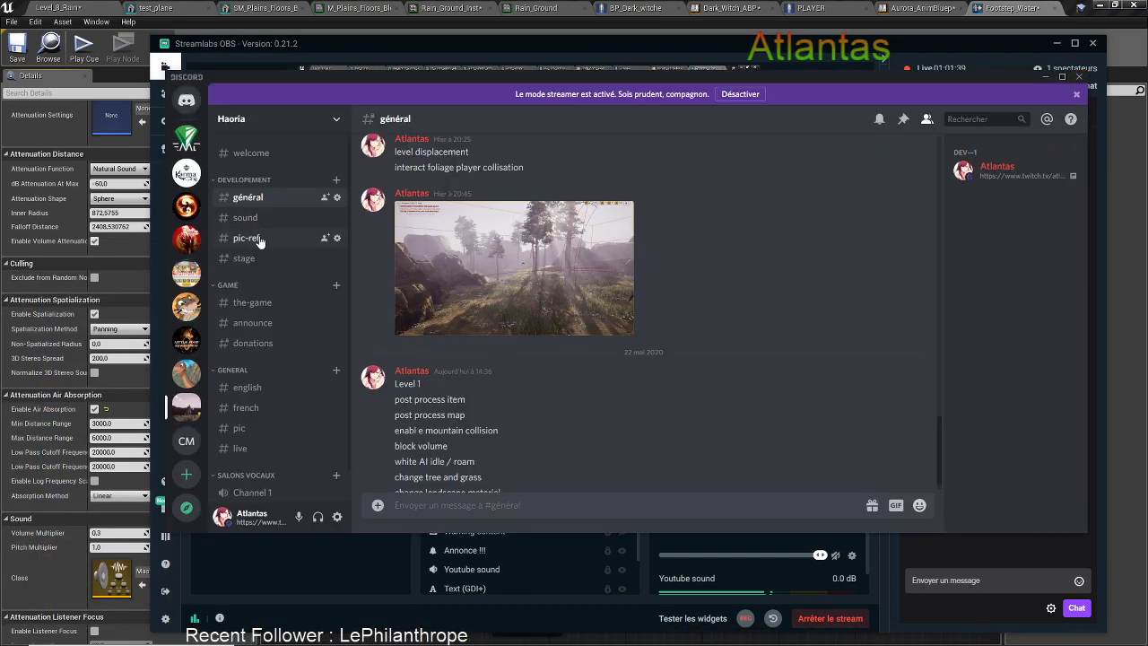
Dismiss the streamer-mode notice and look through the pic-ref channel's images for the sound attenuation notes
{"action": "left_click", "coordinate": [1077, 94]}
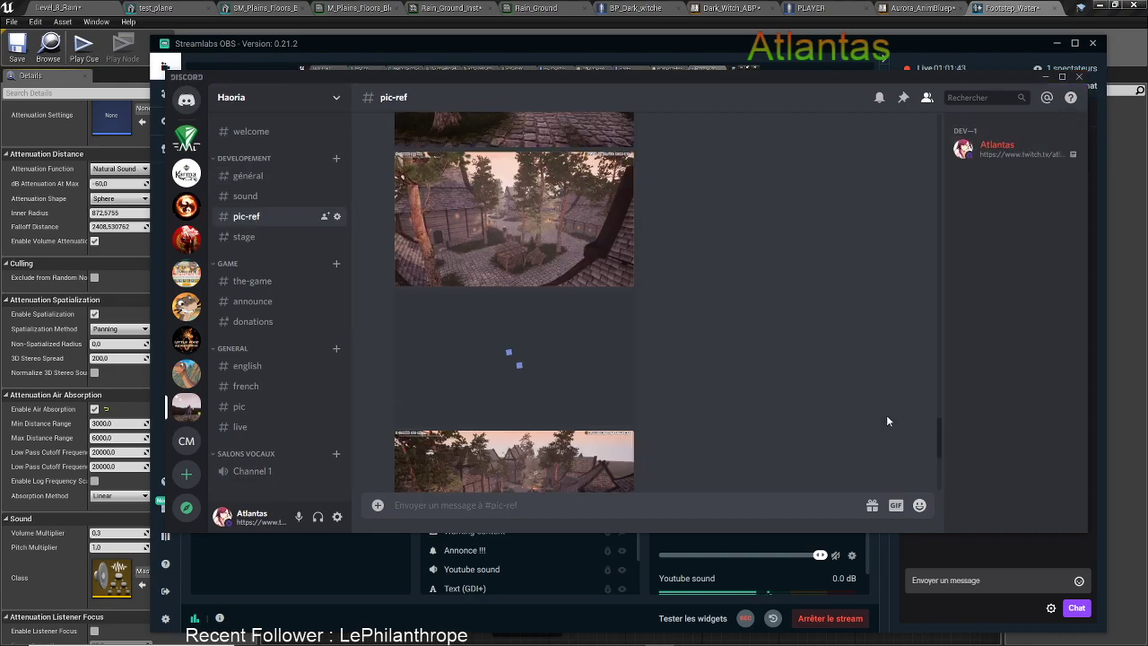
{"action": "scroll", "coordinate": [885, 411], "scroll_direction": "down", "scroll_amount": 10}
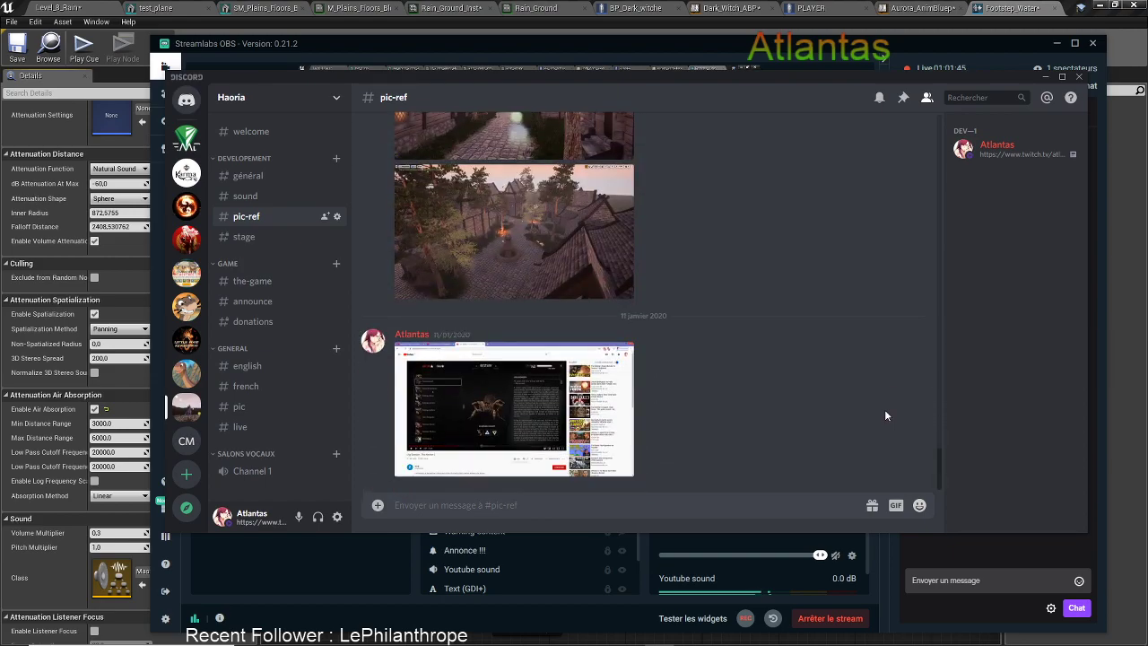
{"action": "scroll", "coordinate": [887, 413], "scroll_direction": "up", "scroll_amount": 8}
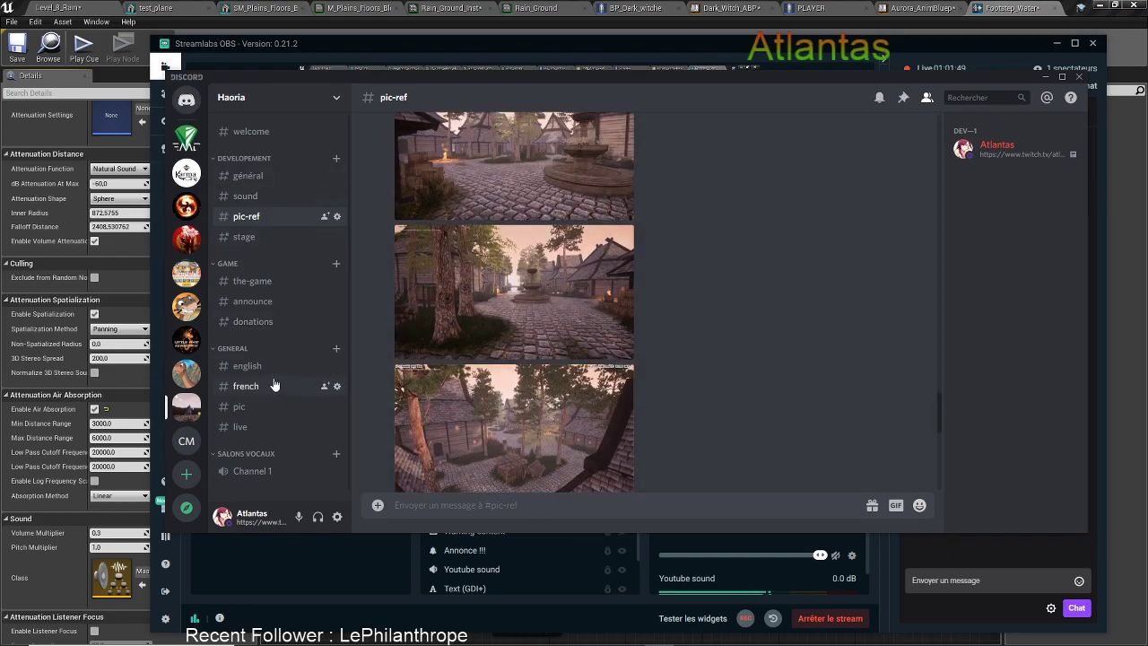
Open the pic channel and move it into the DEVELOPEMENT category below stage
{"action": "left_click", "coordinate": [242, 407]}
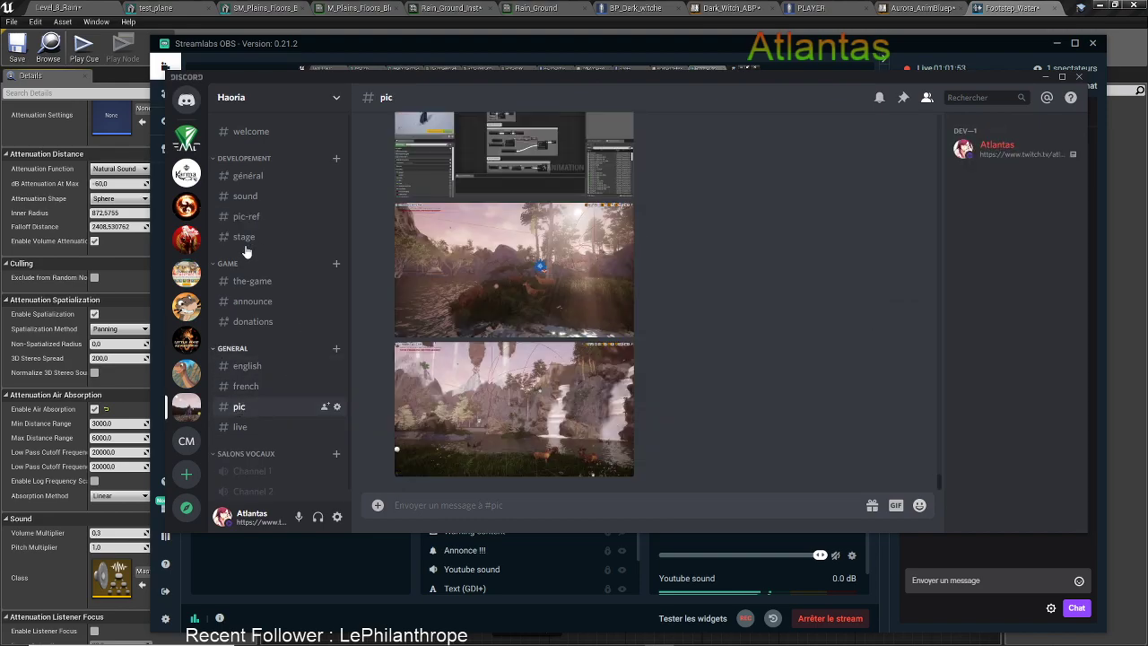
{"action": "left_click_drag", "start_coordinate": [247, 243], "coordinate": [247, 250]}
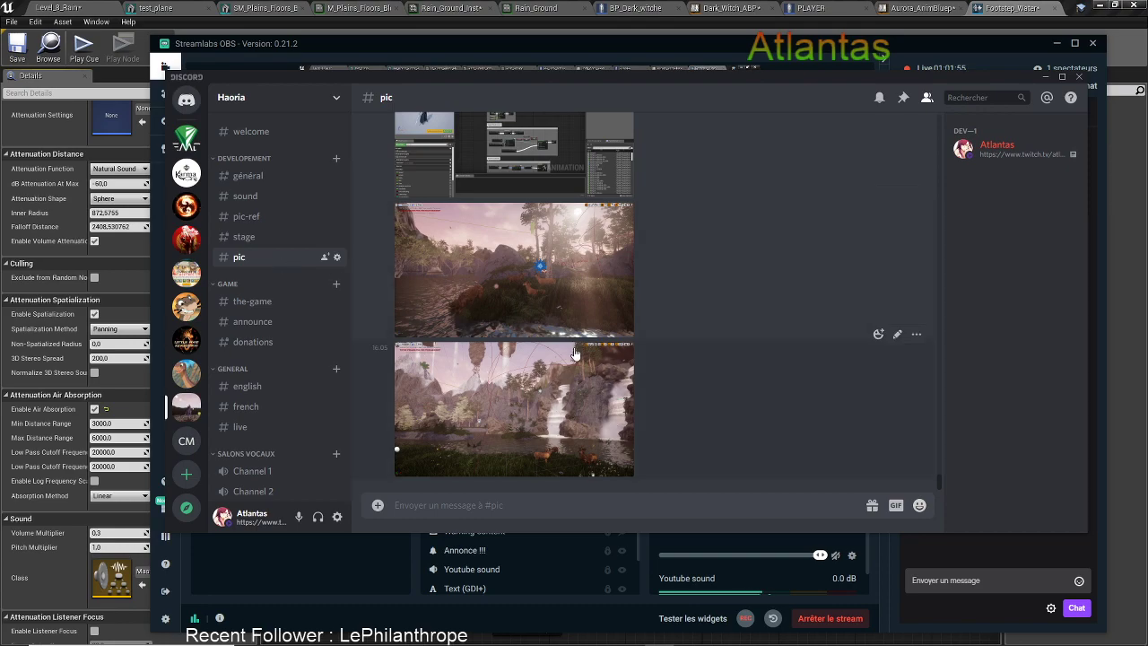
Look back through the pic channel to its early 2020 posts and enlarge the screenshot of the sound cue settings note
{"action": "scroll", "coordinate": [624, 365], "scroll_direction": "up", "scroll_amount": 2}
{"action": "scroll", "coordinate": [627, 376], "scroll_direction": "up", "scroll_amount": 10}
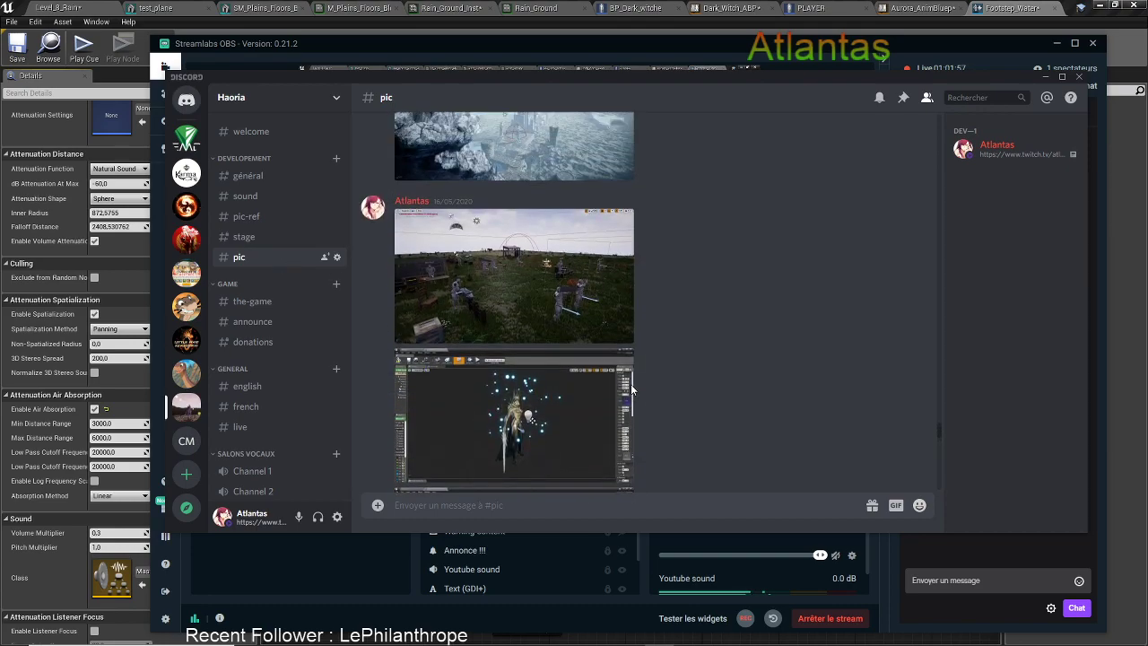
{"action": "scroll", "coordinate": [631, 391], "scroll_direction": "up", "scroll_amount": 5}
{"action": "left_click_drag", "start_coordinate": [937, 381], "coordinate": [927, 158]}
{"action": "scroll", "coordinate": [626, 332], "scroll_direction": "up", "scroll_amount": 3}
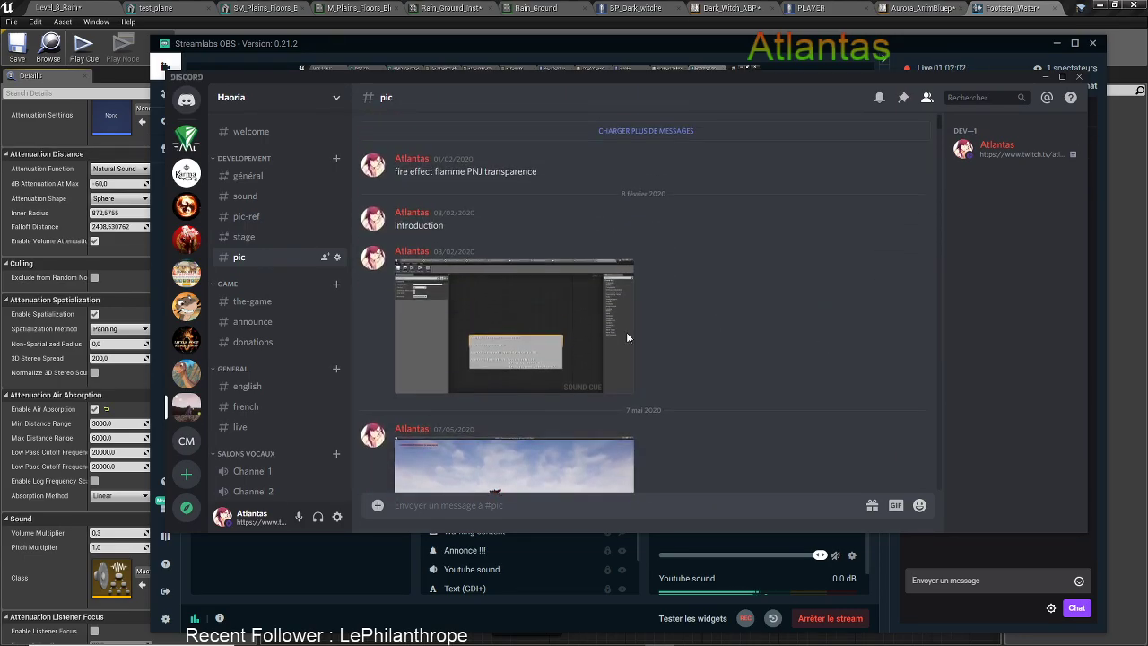
{"action": "left_click", "coordinate": [521, 314]}
Minimize Streamlabs OBS and move the Discord window clear of the sound cue's attenuation properties
{"action": "mouse_move", "coordinate": [535, 45]}
{"action": "left_mouse_down"}
{"action": "mouse_move", "coordinate": [732, 69]}
{"action": "mouse_move", "coordinate": [534, 64]}
{"action": "left_mouse_up"}
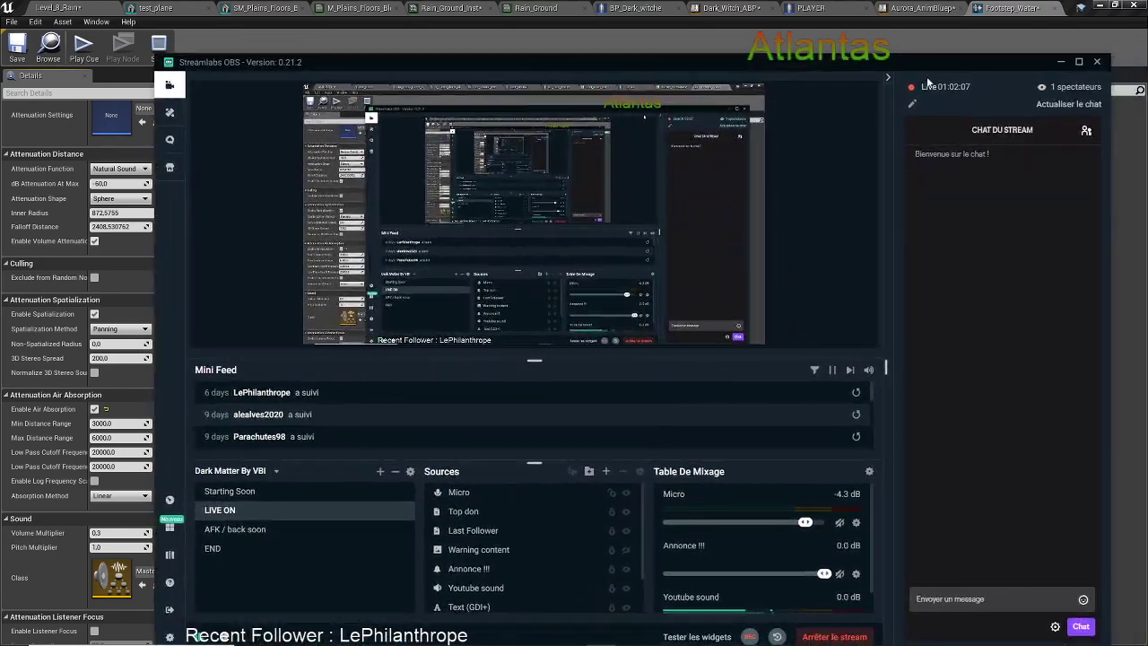
{"action": "left_click", "coordinate": [1063, 65]}
{"action": "left_click_drag", "start_coordinate": [455, 79], "coordinate": [608, 93]}
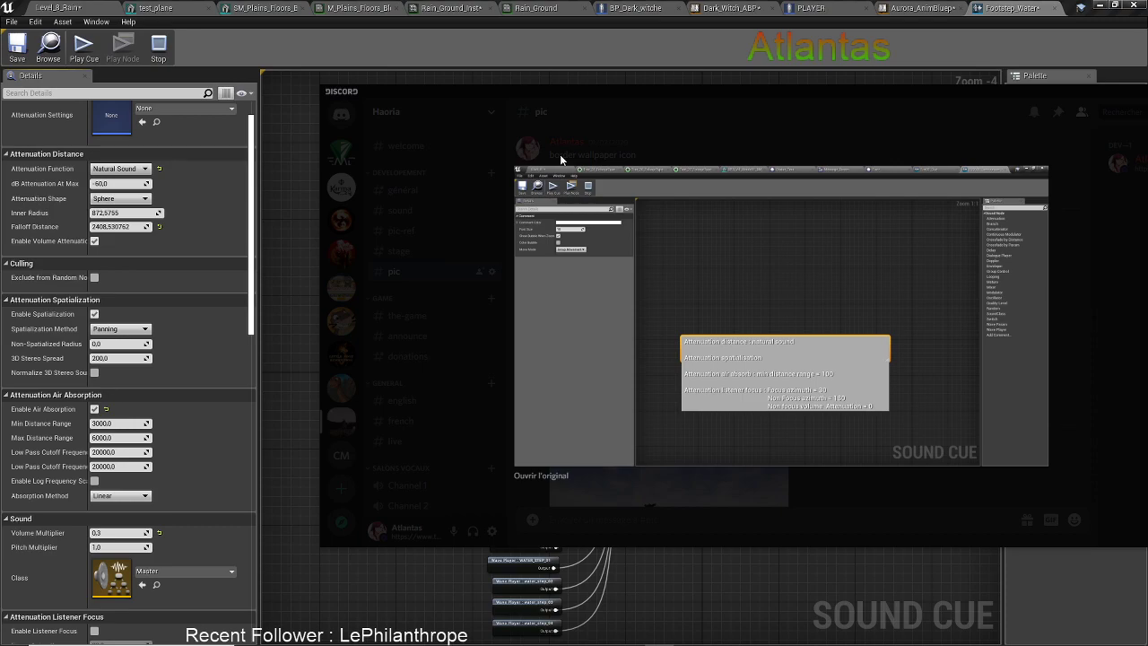
Following the attenuation note, set the Air Absorption Min Distance Range of Footstep_Water to 100
{"action": "left_click", "coordinate": [129, 422]}
{"action": "type", "text": "100"}
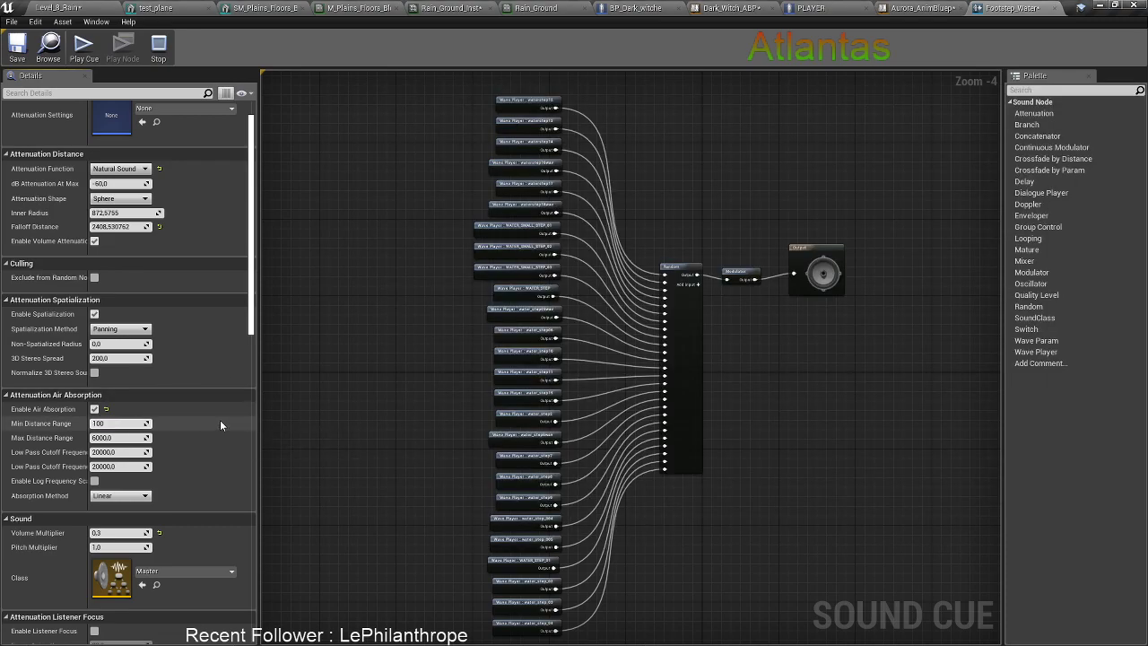
{"action": "key", "text": "alt+Tab"}
{"action": "left_click", "coordinate": [269, 410]}
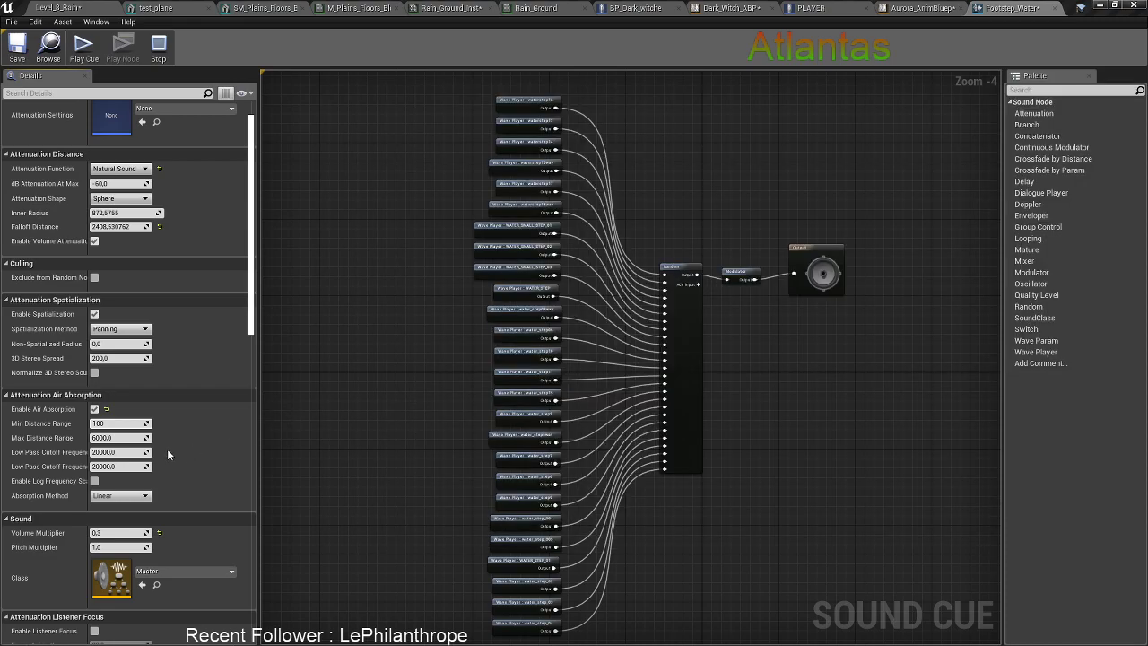
Enable Listener Focus for the Footstep_Water cue and set its Non Focus Azimuth to 180
{"action": "scroll", "coordinate": [171, 457], "scroll_direction": "down", "scroll_amount": 5}
{"action": "left_click", "coordinate": [94, 419]}
{"action": "key", "text": "alt+Tab"}
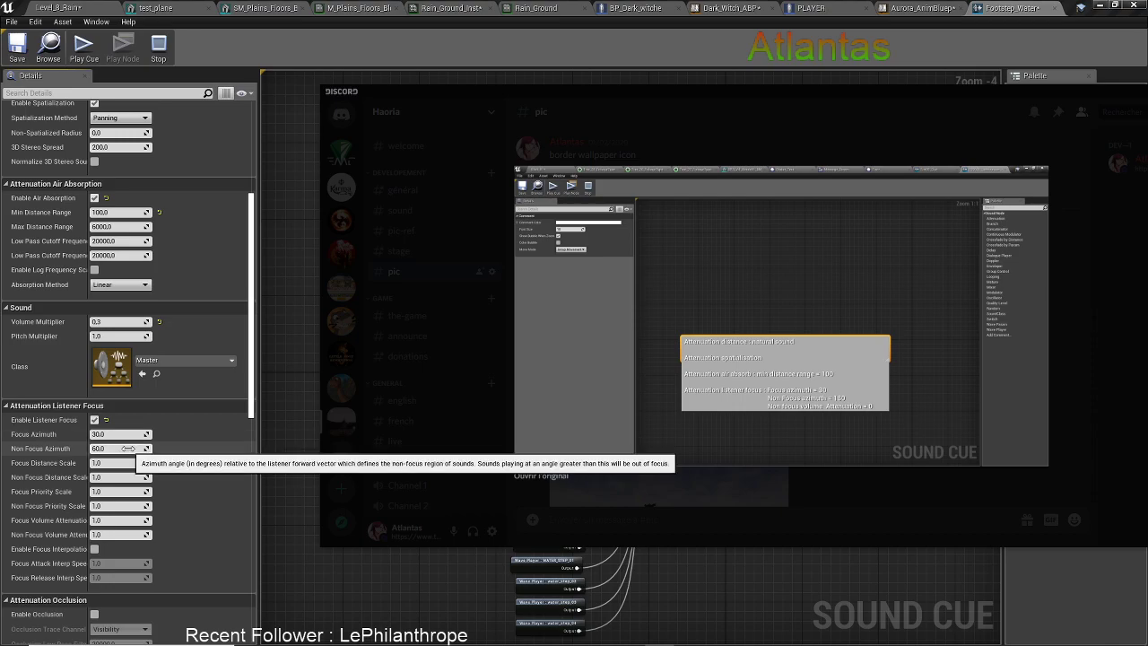
{"action": "left_click", "coordinate": [128, 449]}
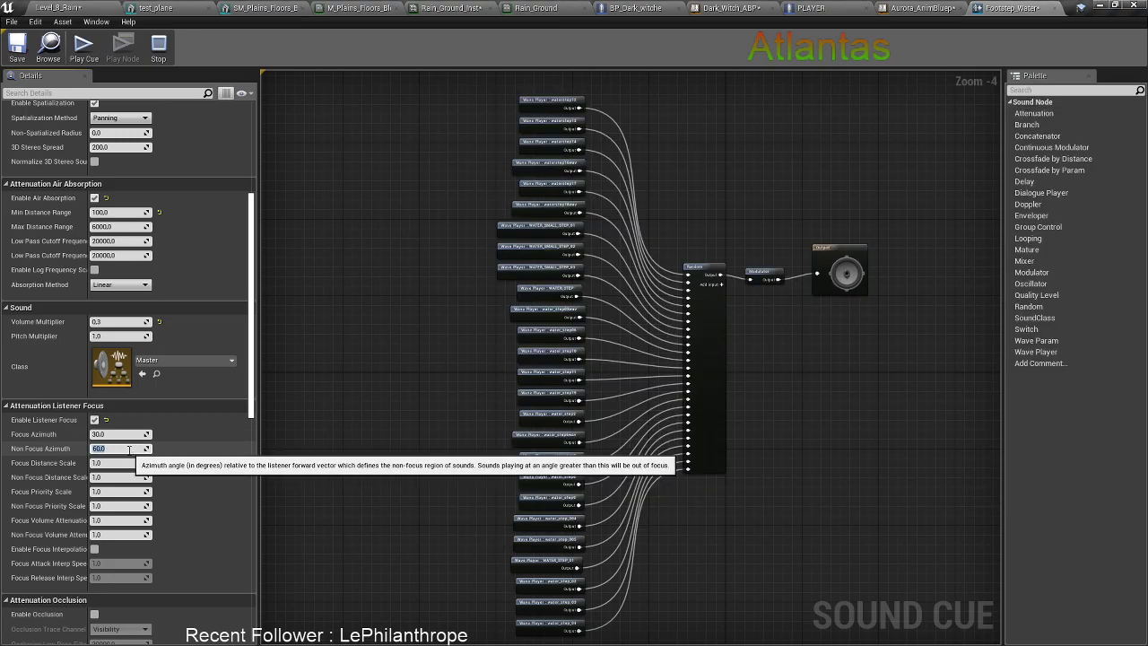
{"action": "key", "text": "alt+Tab"}
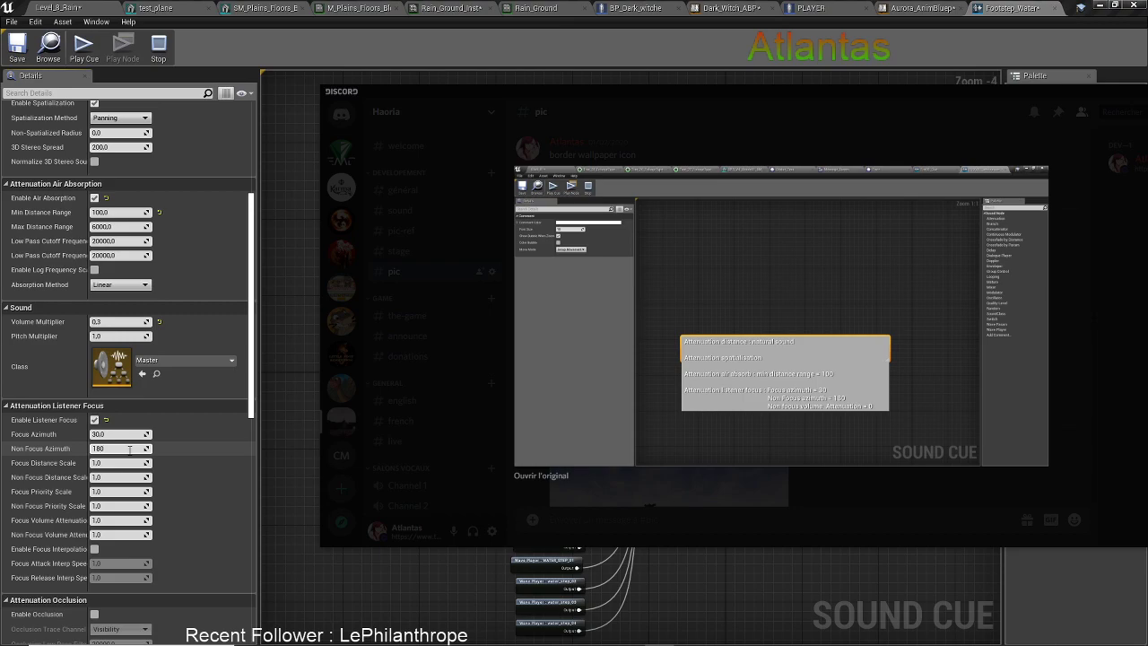
{"action": "key", "text": "Return"}
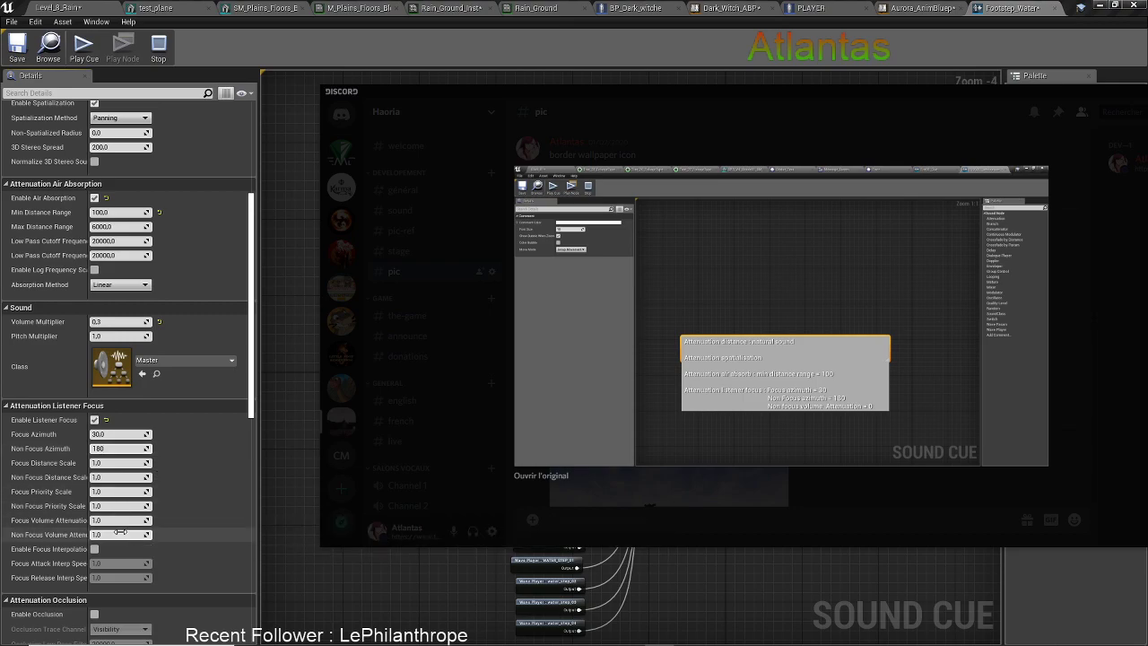
Set the Non Focus Volume Attenuation to 0 and save the Footstep_Water sound cue
{"action": "left_click", "coordinate": [119, 533]}
{"action": "type", "text": "0"}
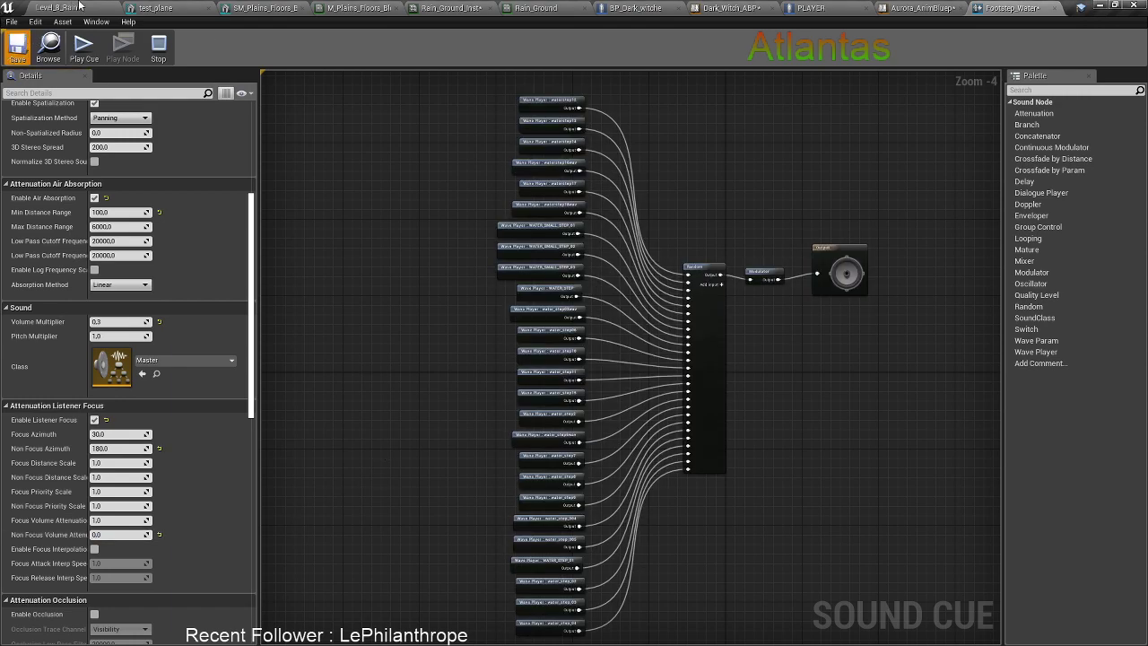
{"action": "key", "text": "ctrl+s"}
Play-test Level_8_Rain full screen to check the Dark Witch's footstep volume at a distance, then end the session and close the message log
{"action": "left_click", "coordinate": [79, 6]}
{"action": "key", "text": "alt+p"}
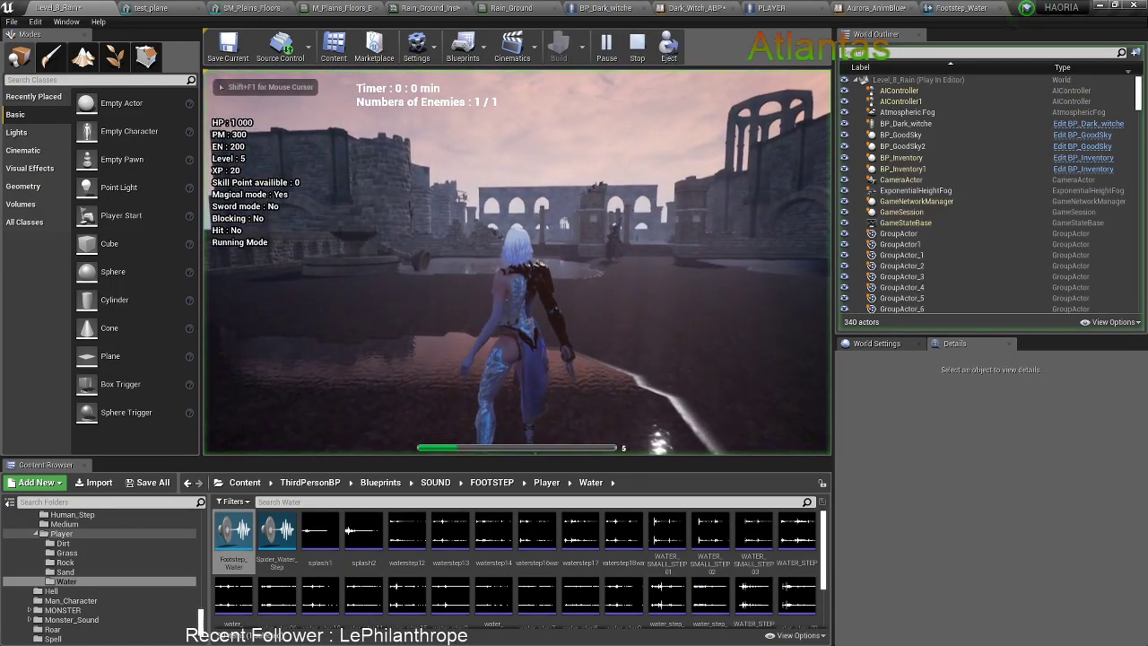
{"action": "key", "text": "F11"}
{"action": "key", "text": "w"}
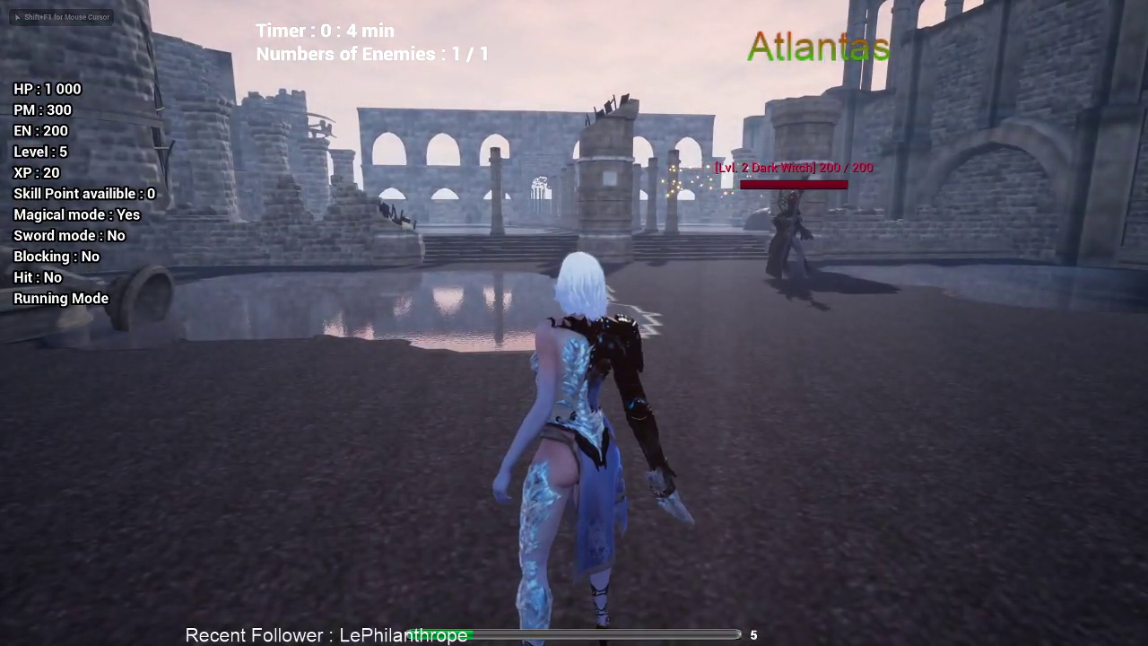
{"action": "scroll", "coordinate": [574, 323], "scroll_direction": "down", "scroll_amount": 5}
{"action": "key", "text": "w"}
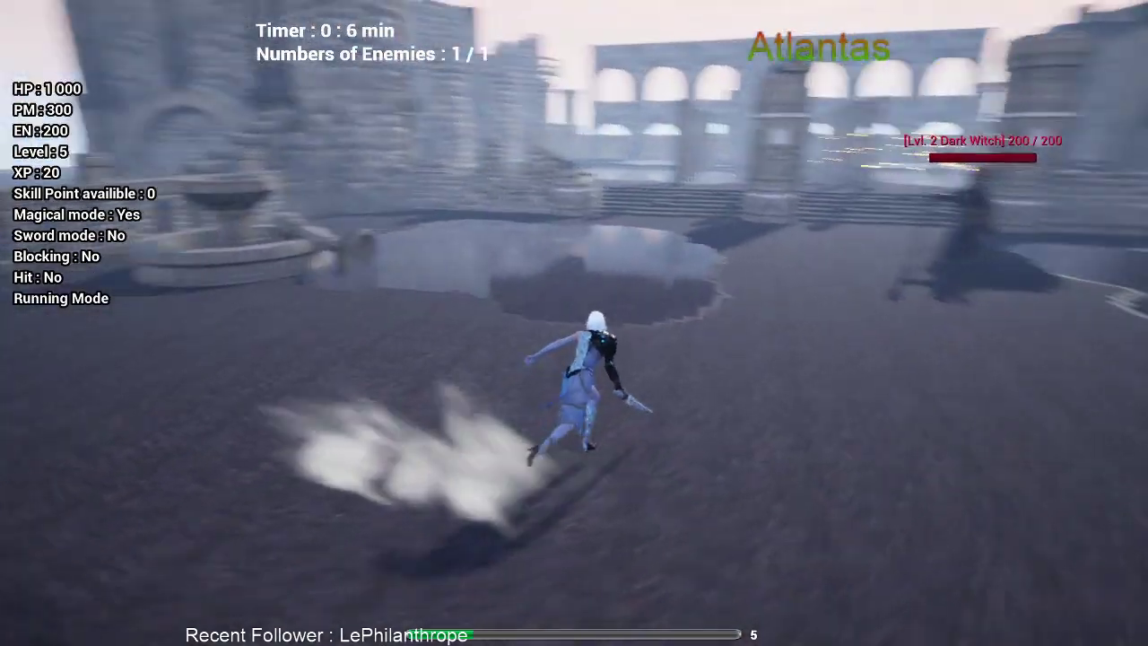
{"action": "scroll", "coordinate": [573, 323], "scroll_direction": "up", "scroll_amount": 2}
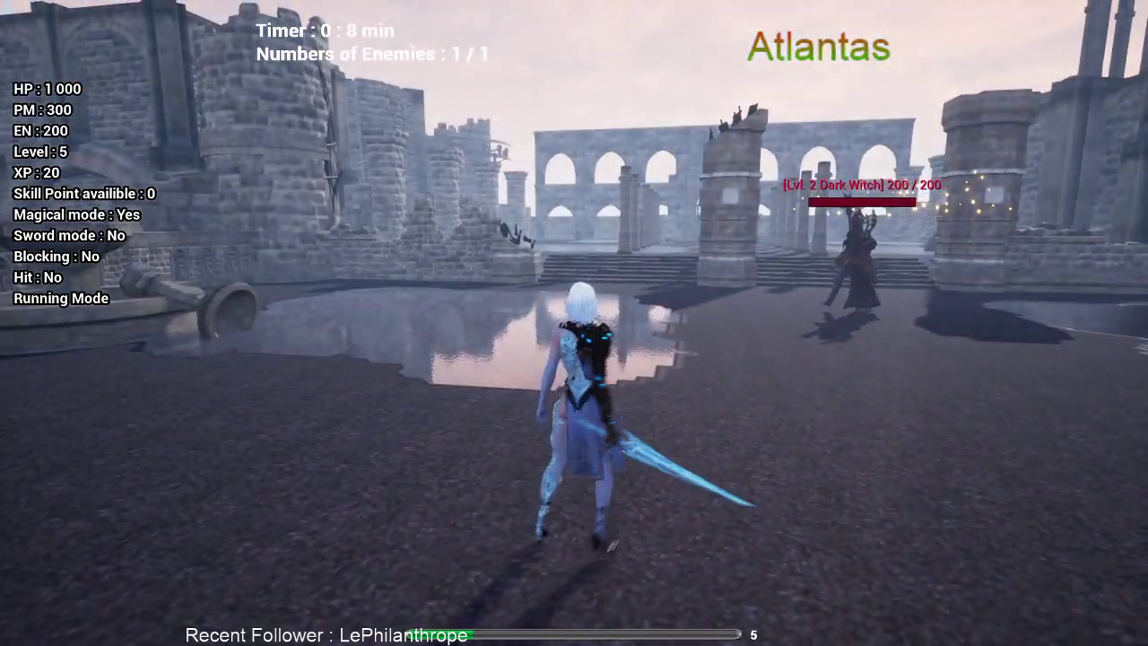
{"action": "key", "text": "w"}
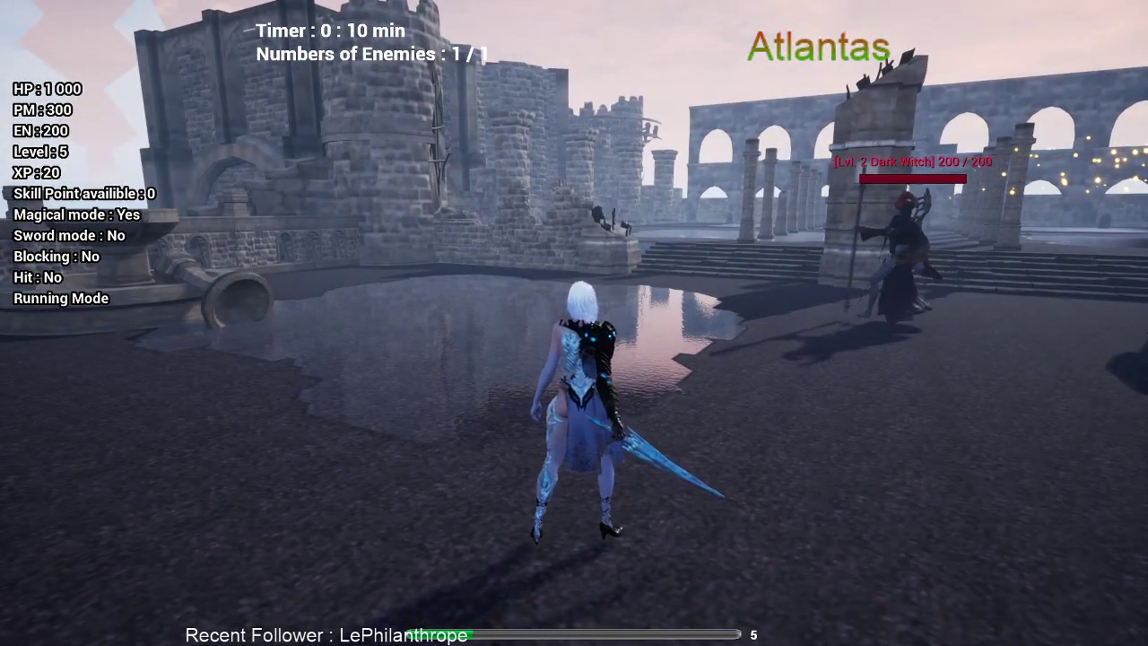
{"action": "scroll", "coordinate": [574, 323], "scroll_direction": "down", "scroll_amount": 3}
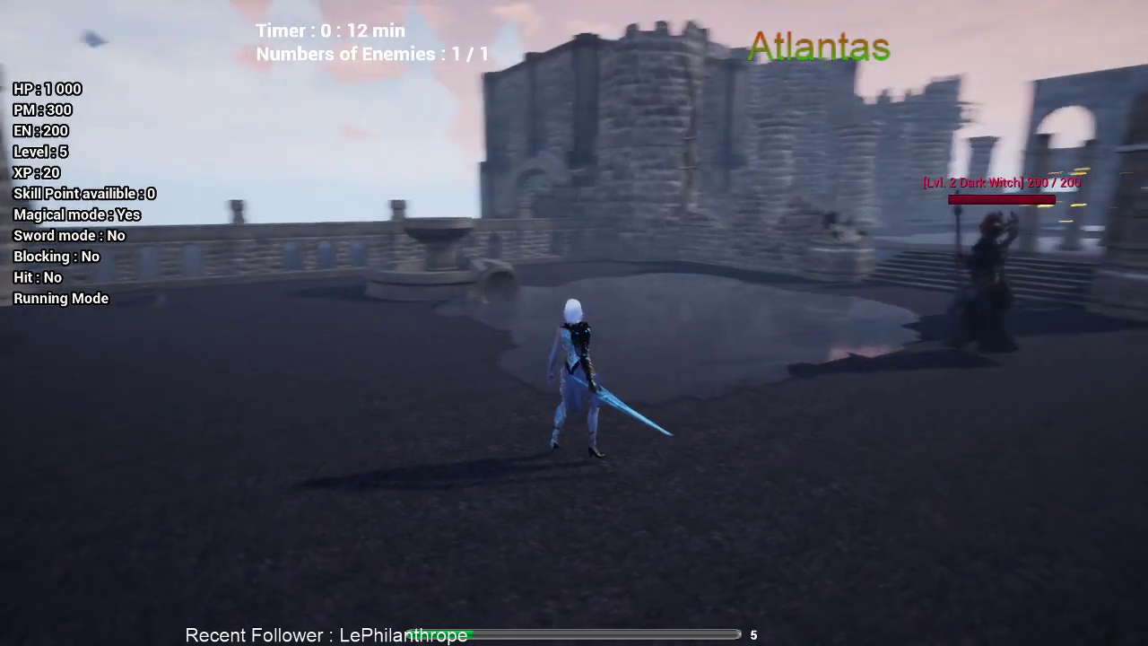
{"action": "key", "text": "Escape"}
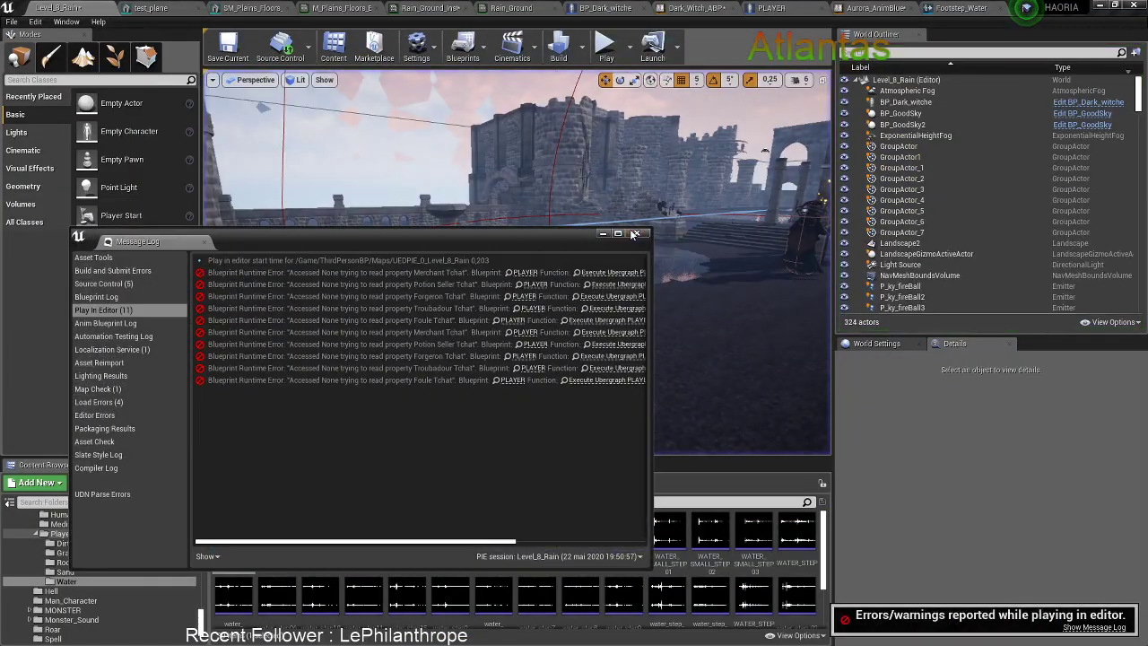
{"action": "left_click", "coordinate": [634, 234]}
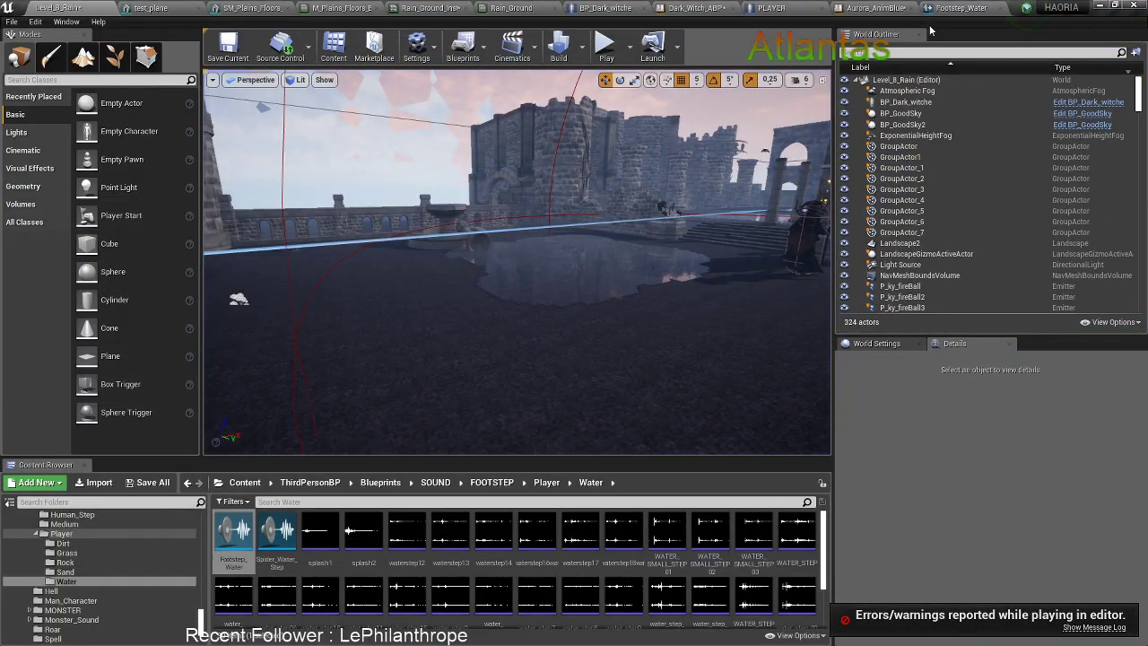
Set the Falloff Distance of the Footstep_Water cue to about 2408.53 and return to the level
{"action": "left_click", "coordinate": [954, 9]}
{"action": "scroll", "coordinate": [135, 232], "scroll_direction": "up", "scroll_amount": 5}
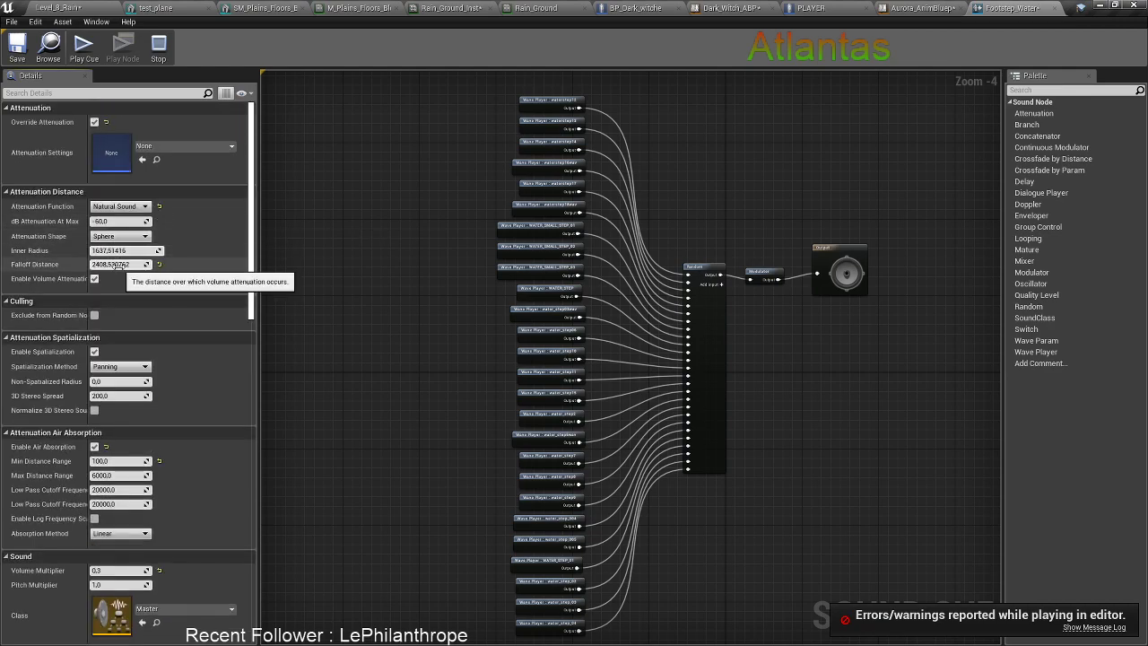
{"action": "left_click", "coordinate": [92, 6]}
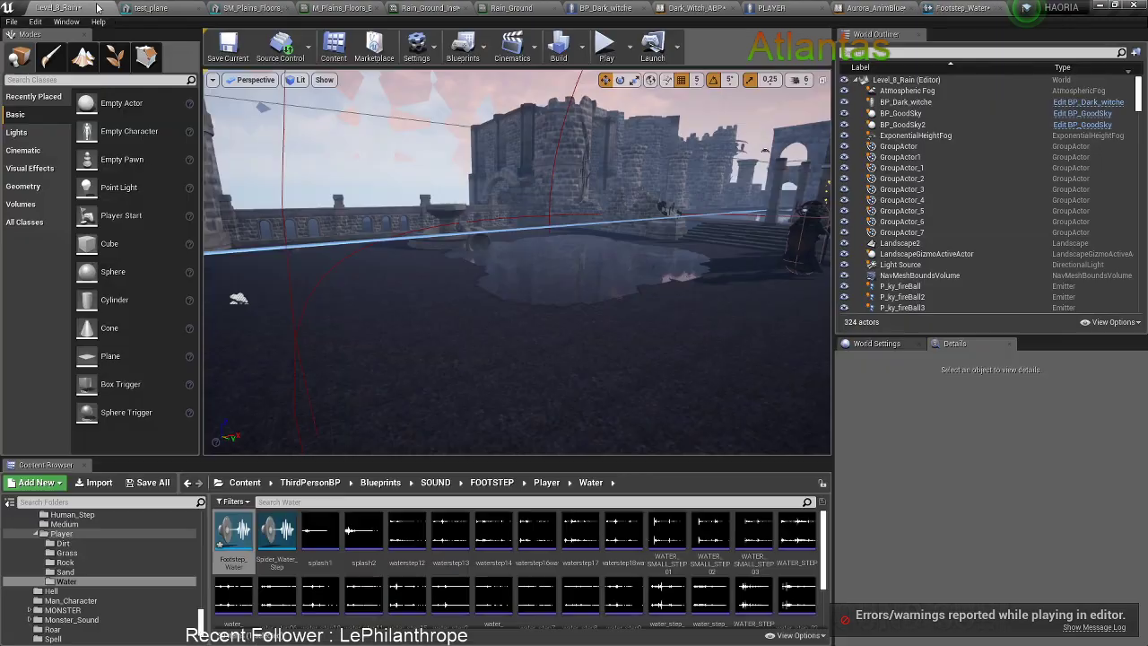
Play the level full screen again and approach the Dark Witch to check how her footsteps change with distance
{"action": "left_click", "coordinate": [606, 43]}
{"action": "key", "text": "F11"}
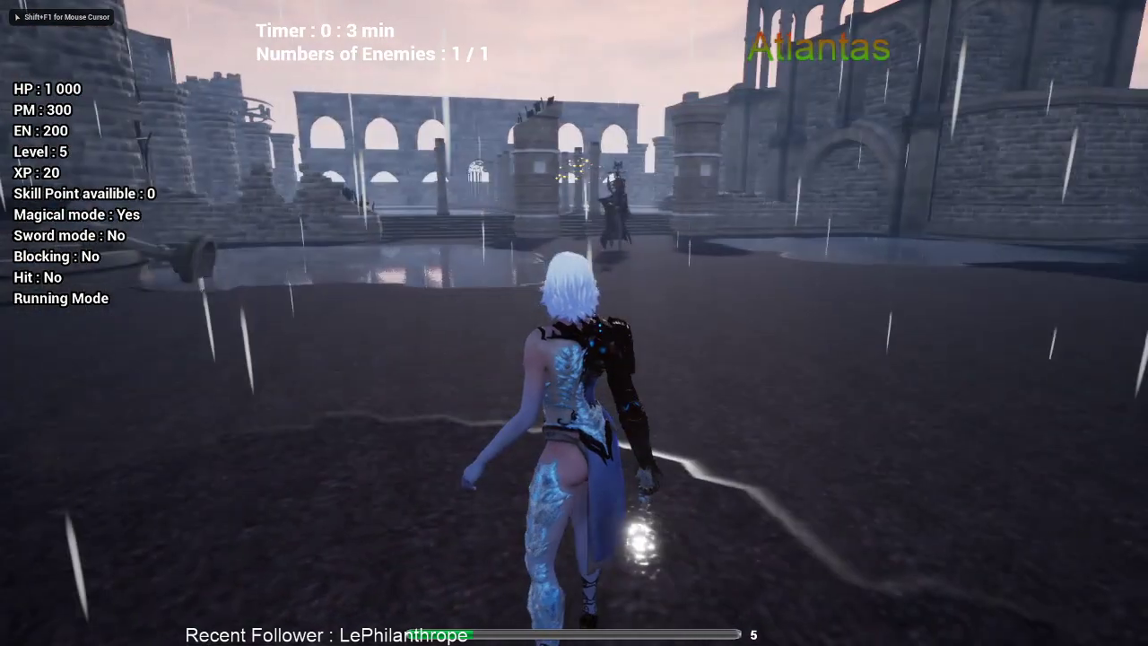
{"action": "key", "text": "w"}
{"action": "key", "text": "w"}
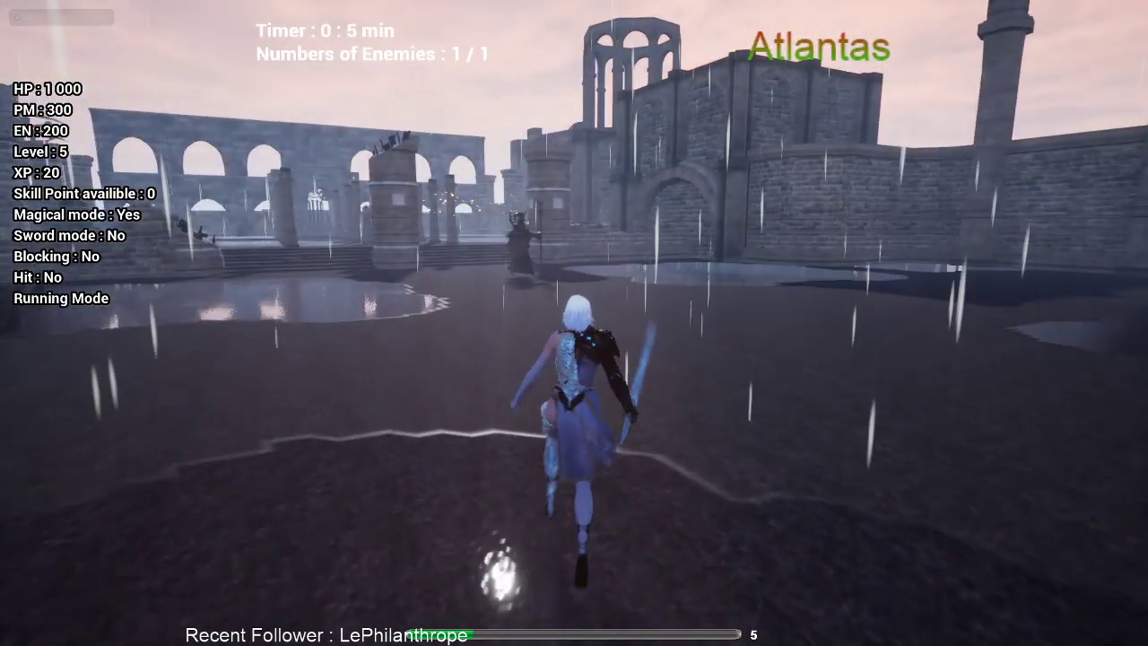
{"action": "key", "text": "w"}
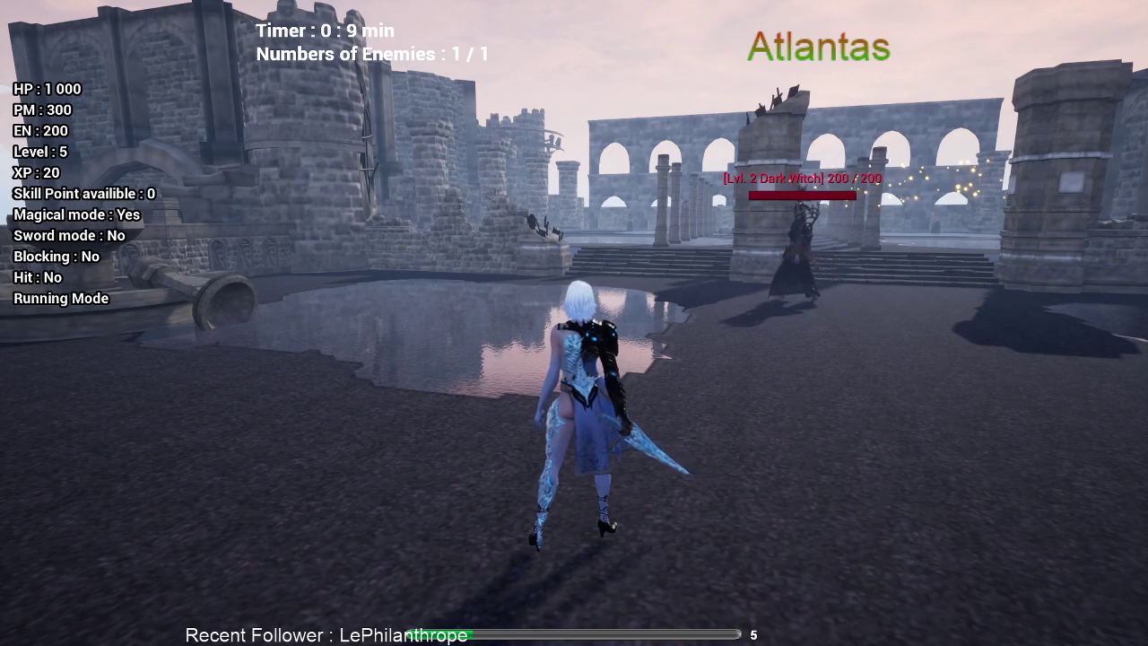
{"action": "key", "text": "w"}
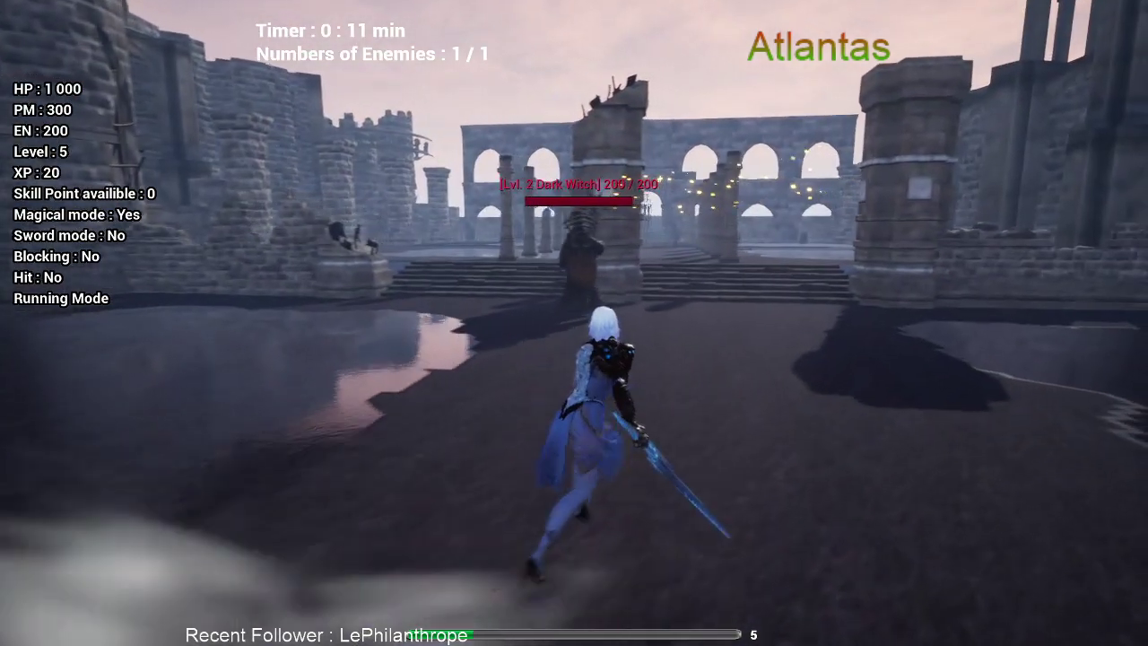
Run and dodge around the Dark Witch at close range to compare her footsteps with the player's
{"action": "key", "text": "w"}
{"action": "key", "text": "space"}
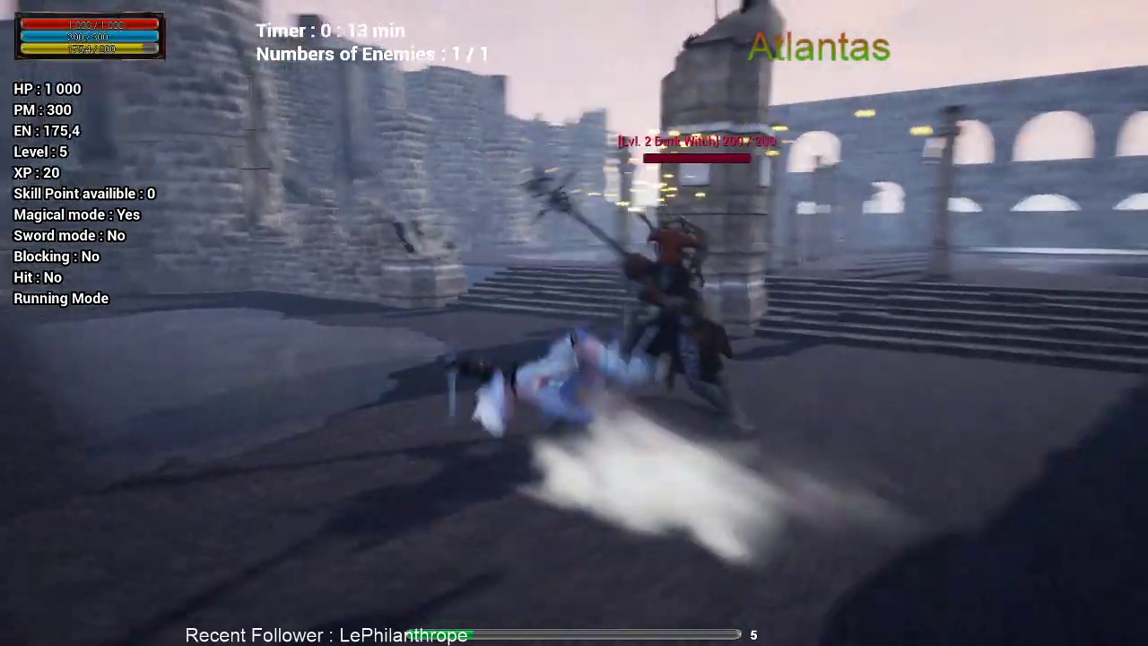
{"action": "key", "text": "w"}
{"action": "key", "text": "space"}
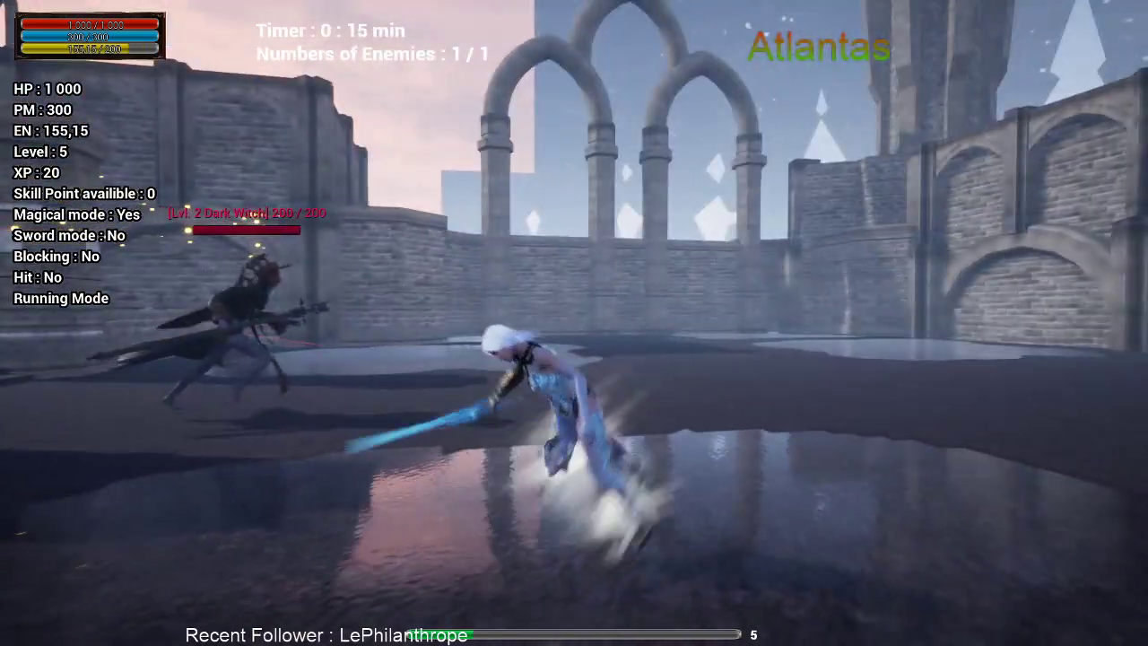
{"action": "key", "text": "w"}
{"action": "key", "text": "space"}
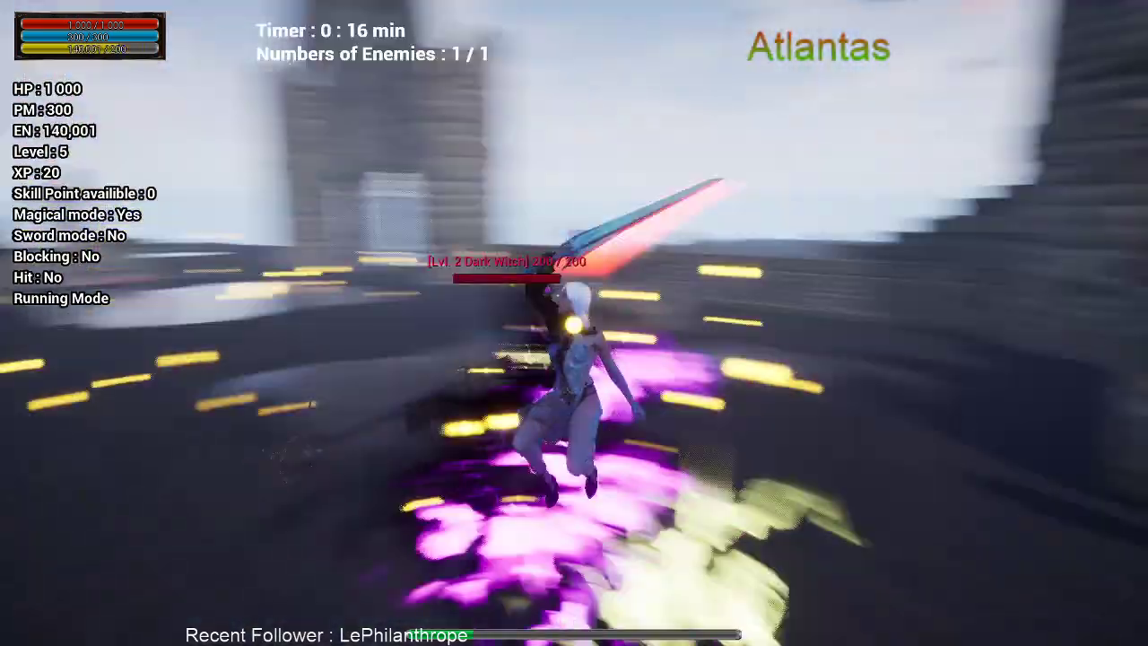
{"action": "key", "text": "w"}
{"action": "key", "text": "w"}
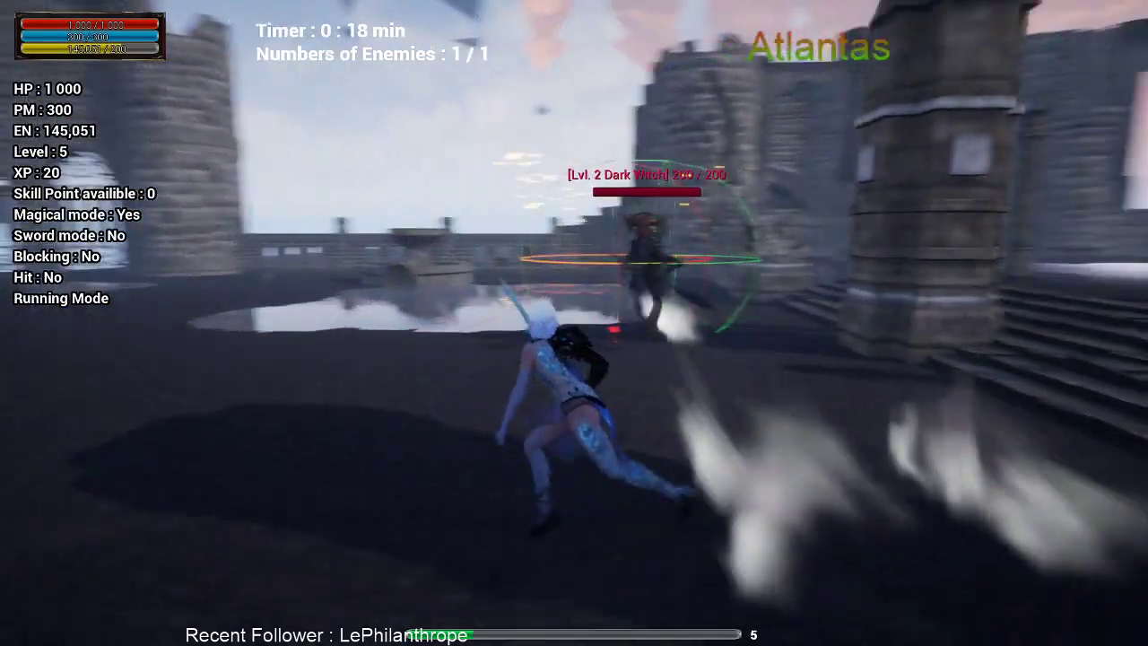
Circle and attack the Dark Witch across the puddles to check the footstep sounds during combat
{"action": "key", "text": "a"}
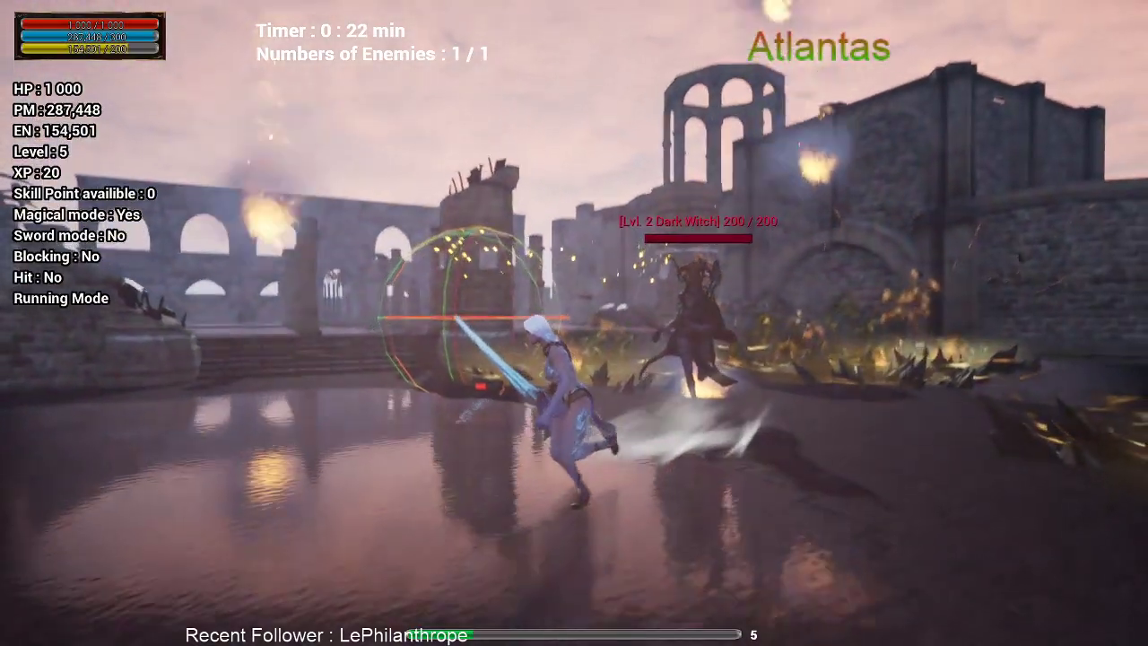
{"action": "key", "text": "s"}
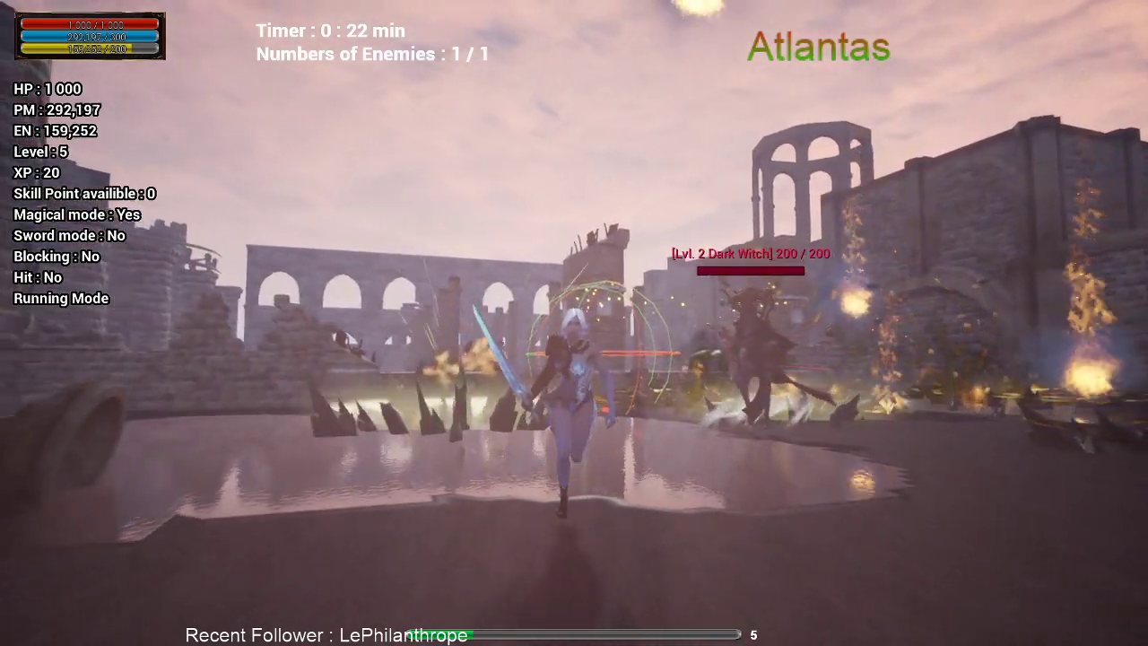
{"action": "key", "text": "d"}
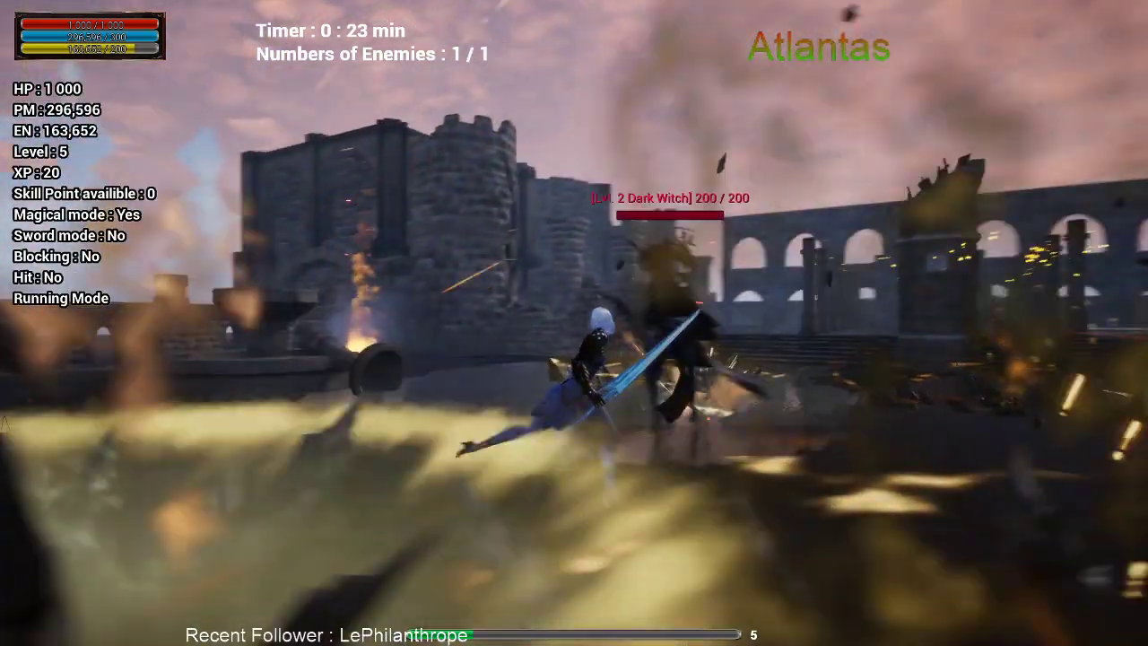
{"action": "key", "text": "w"}
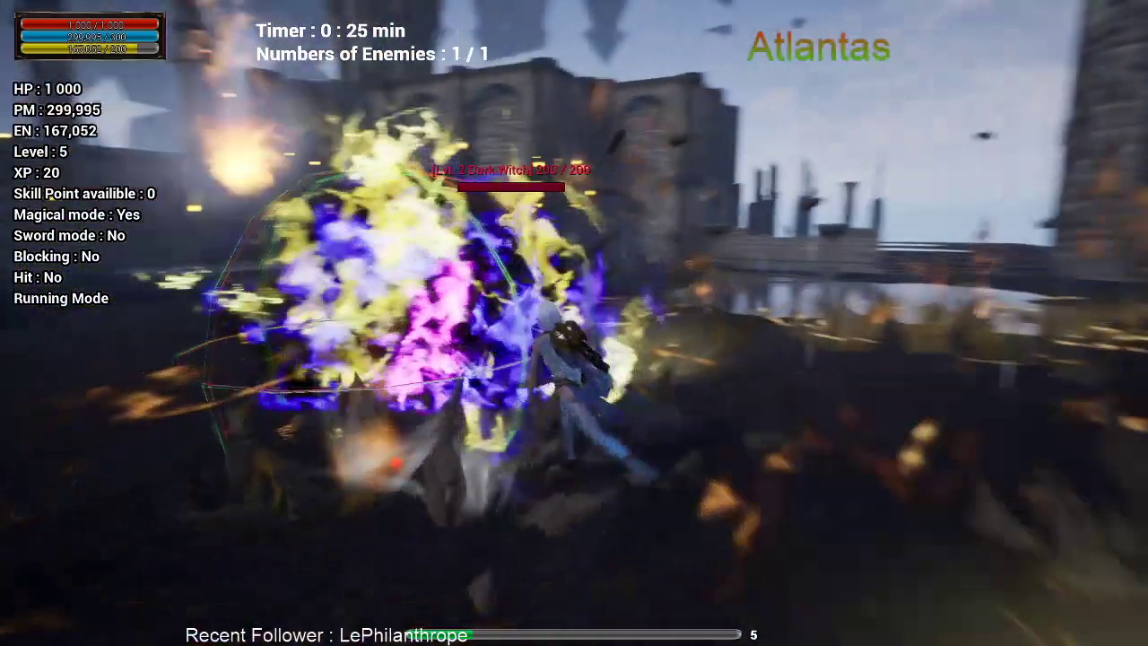
{"action": "left_click", "coordinate": [574, 323]}
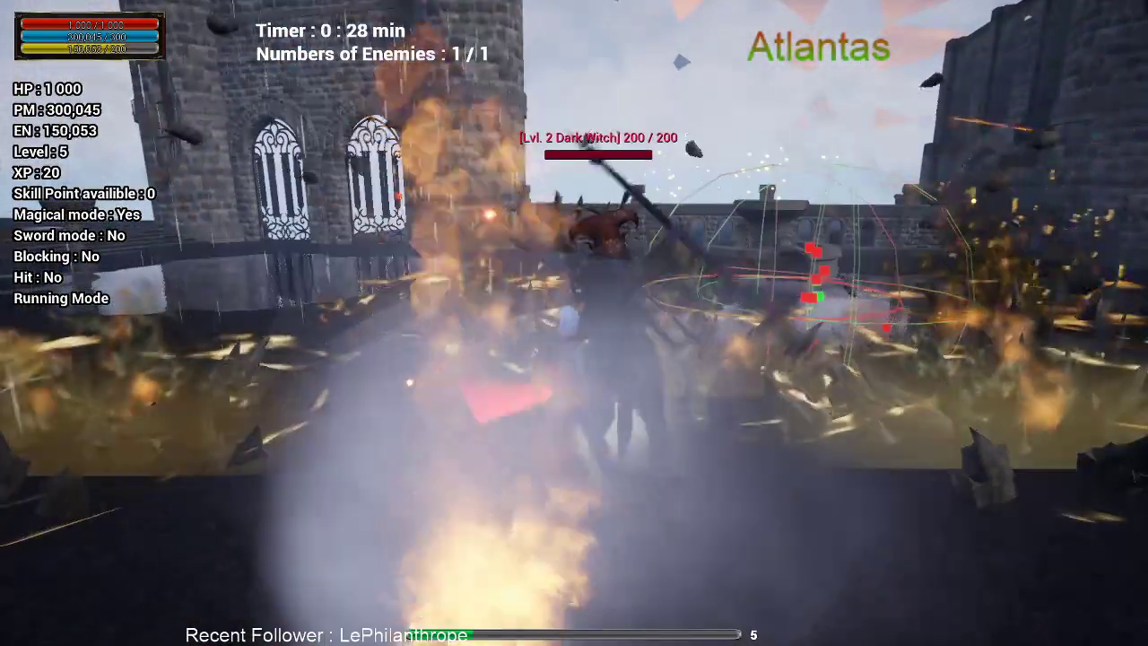
{"action": "left_click", "coordinate": [574, 323]}
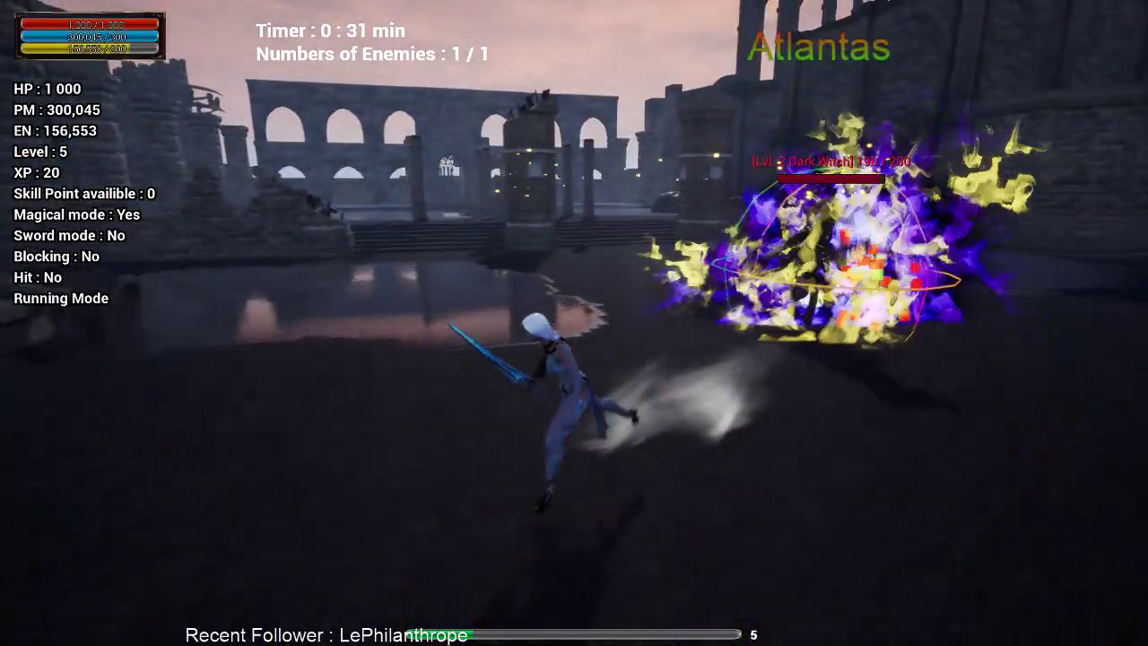
{"action": "left_click", "coordinate": [574, 323]}
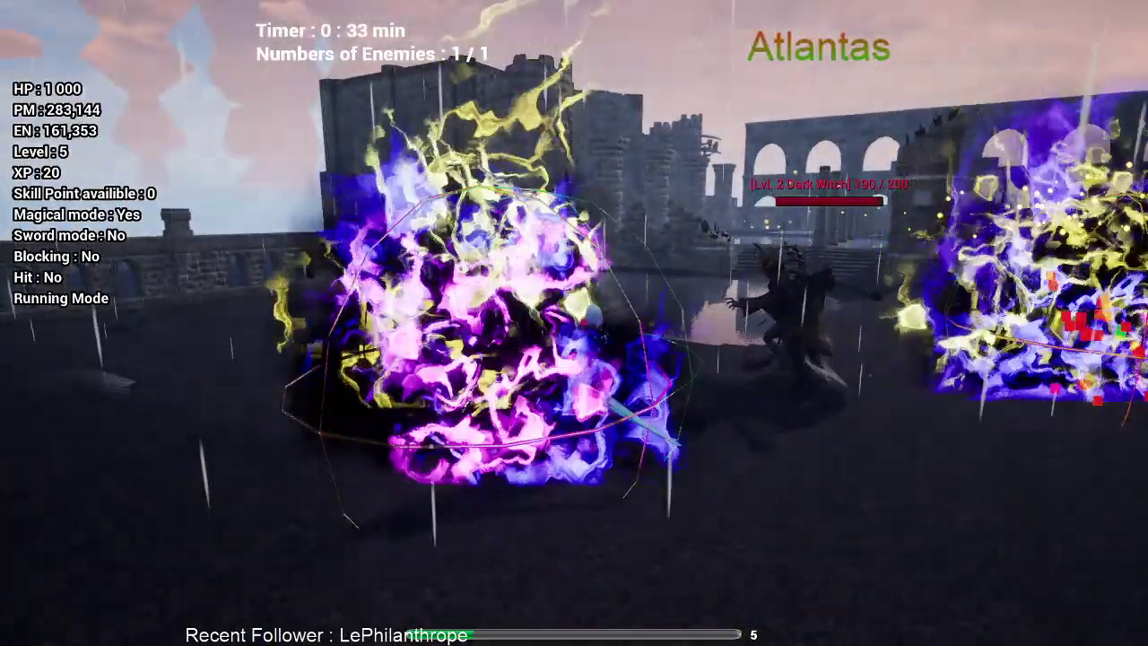
Run the player across the wet courtyard and through the columns to the iron gate to check the footsteps, then stop playing
{"action": "key", "text": "d"}
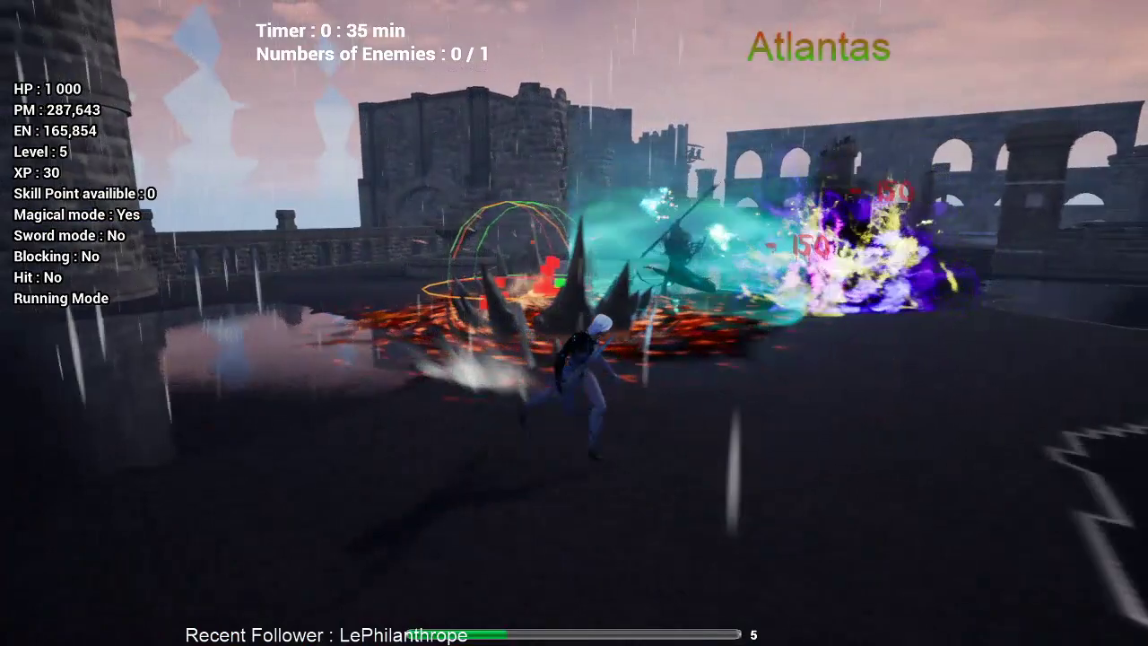
{"action": "key", "text": "w"}
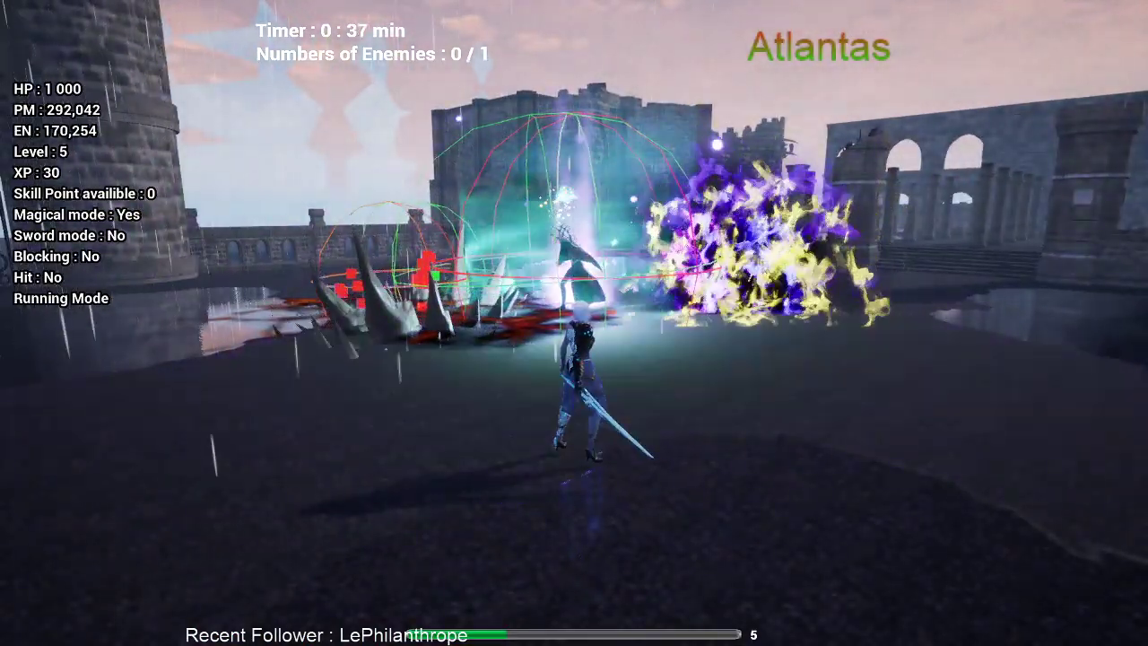
{"action": "key", "text": "d"}
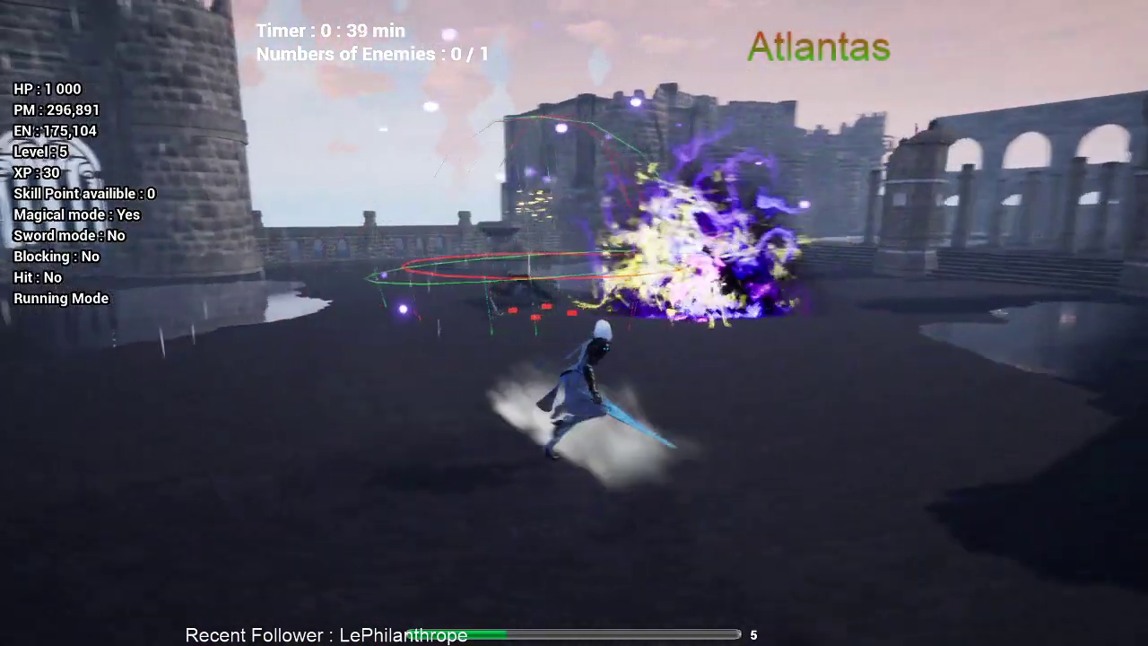
{"action": "key", "text": "w"}
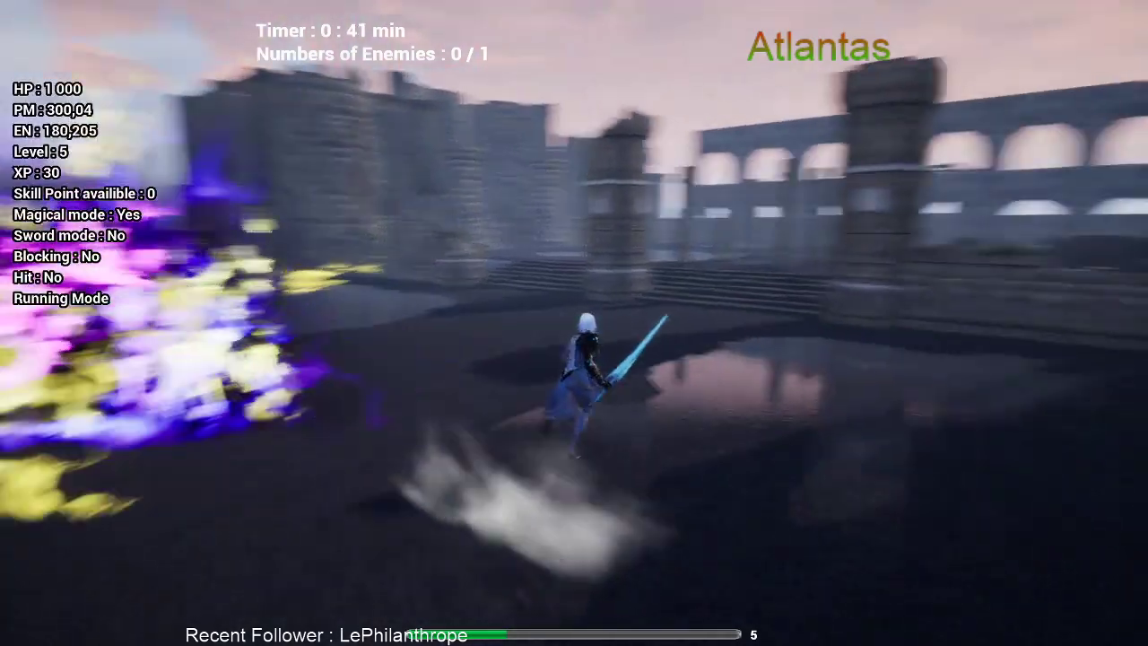
{"action": "key", "text": "w"}
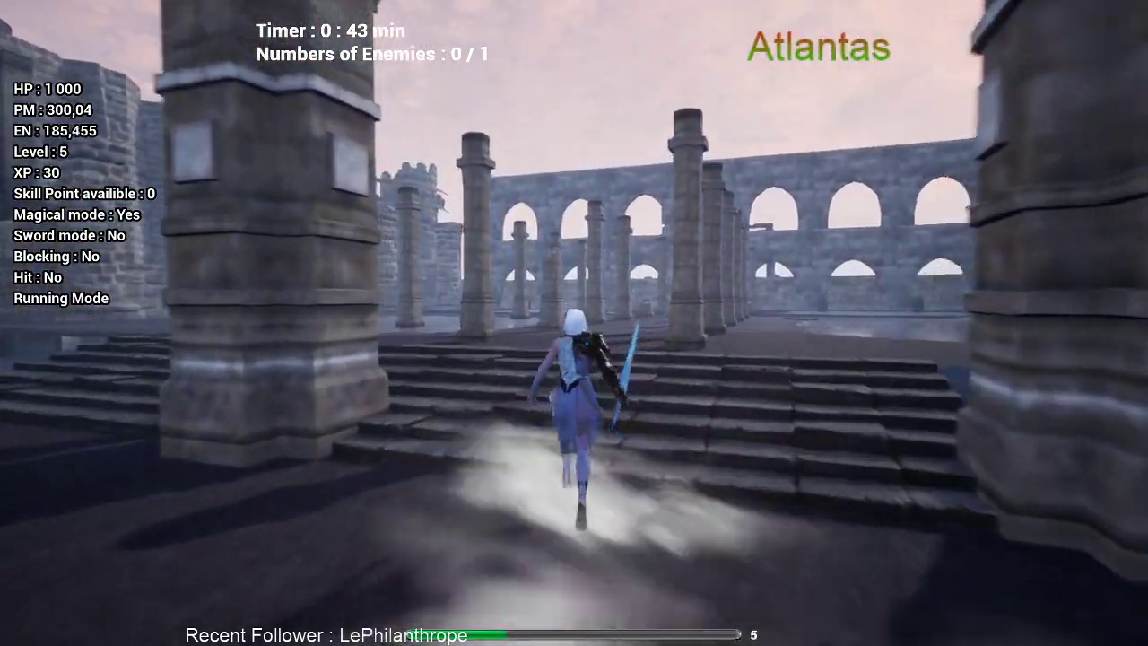
{"action": "key", "text": "w"}
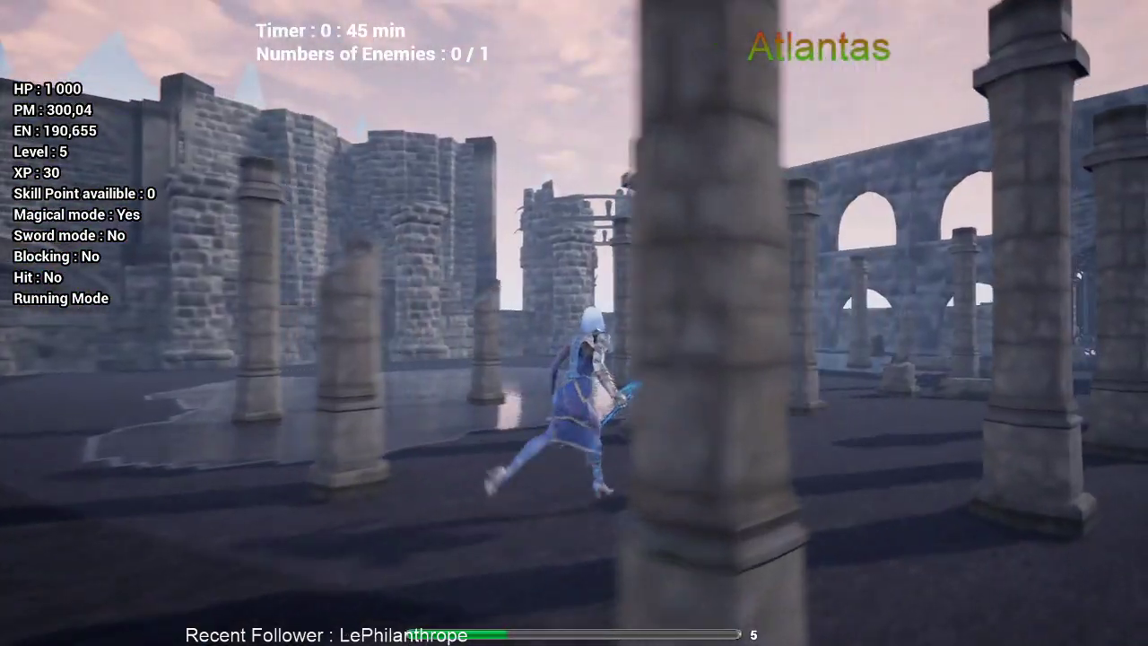
{"action": "key", "text": "w"}
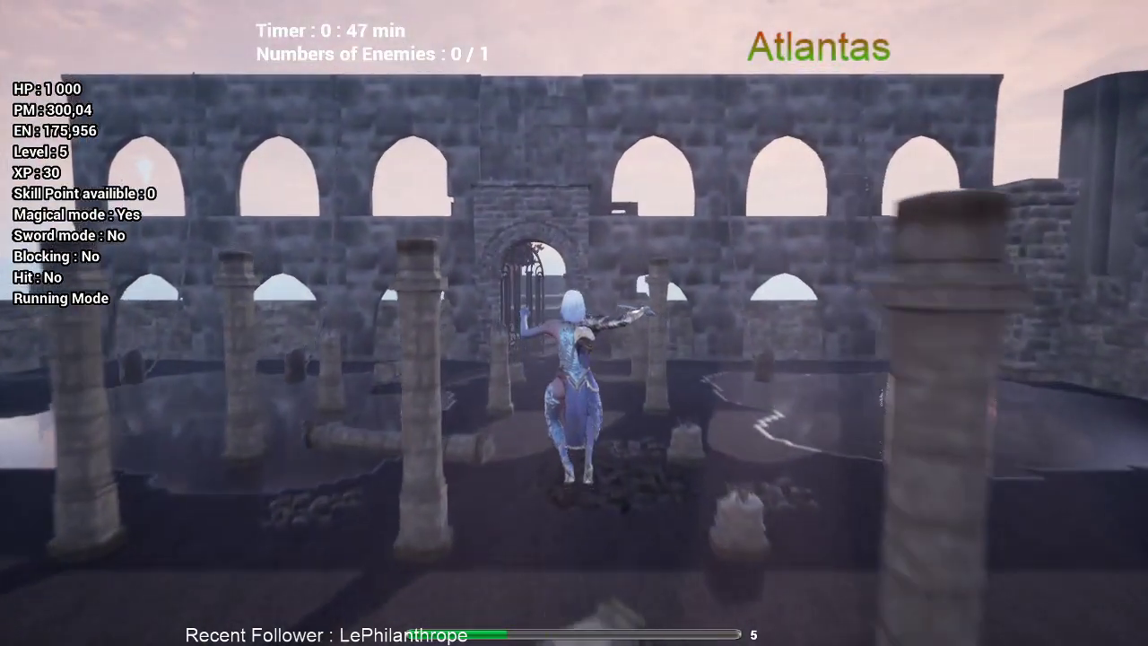
{"action": "key", "text": "w"}
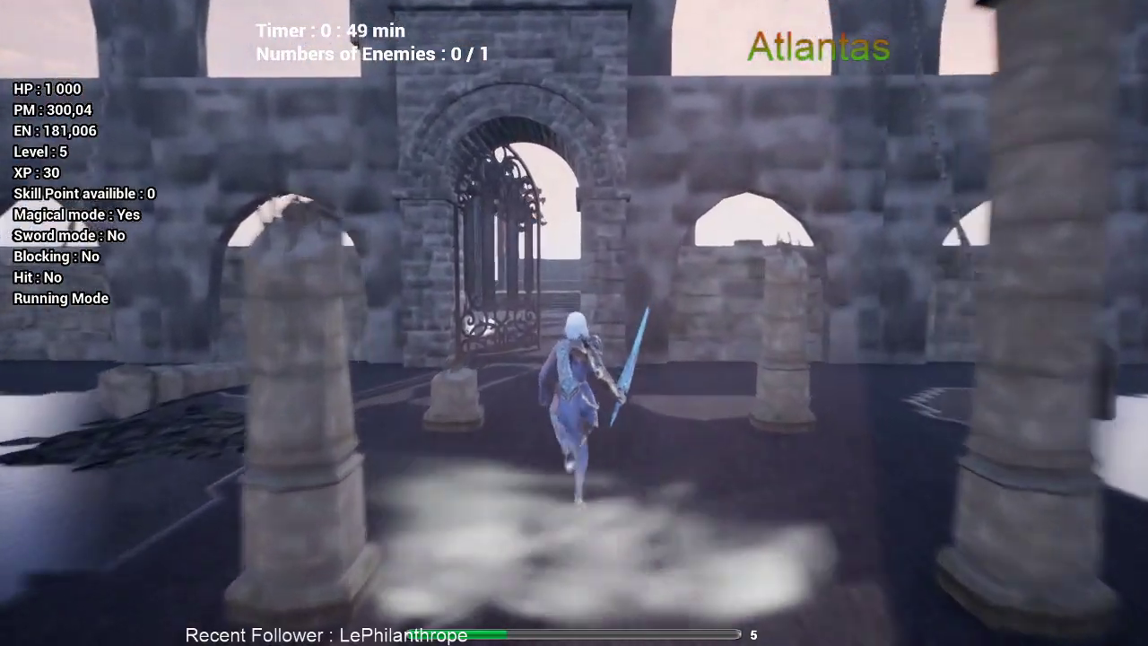
{"action": "key", "text": "w"}
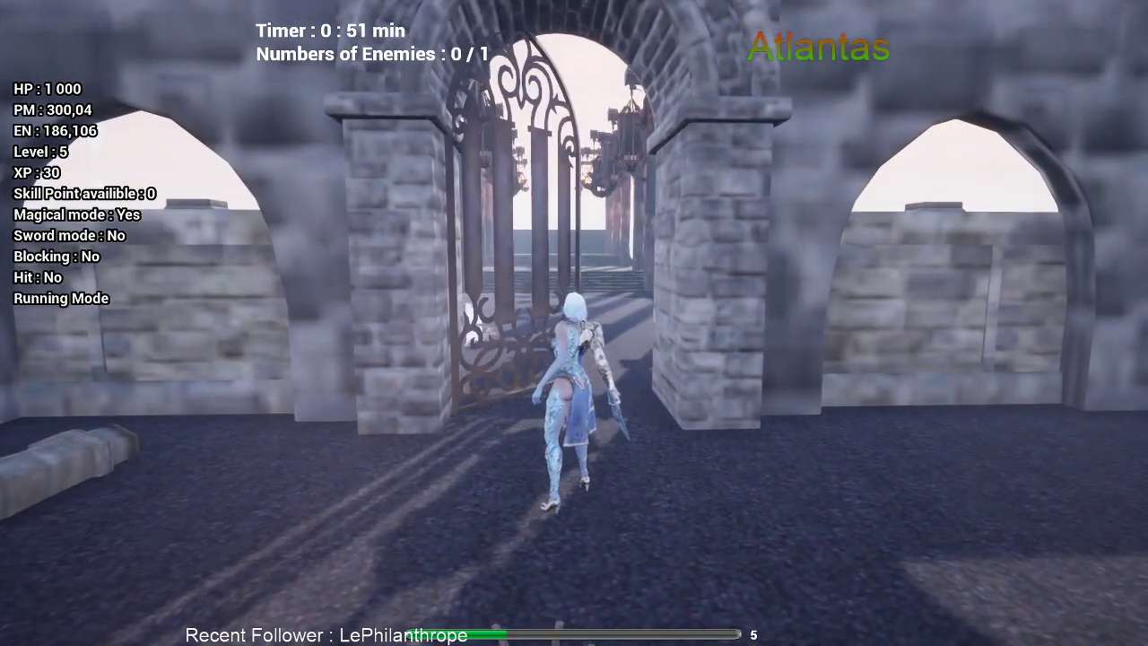
{"action": "key", "text": "Escape"}
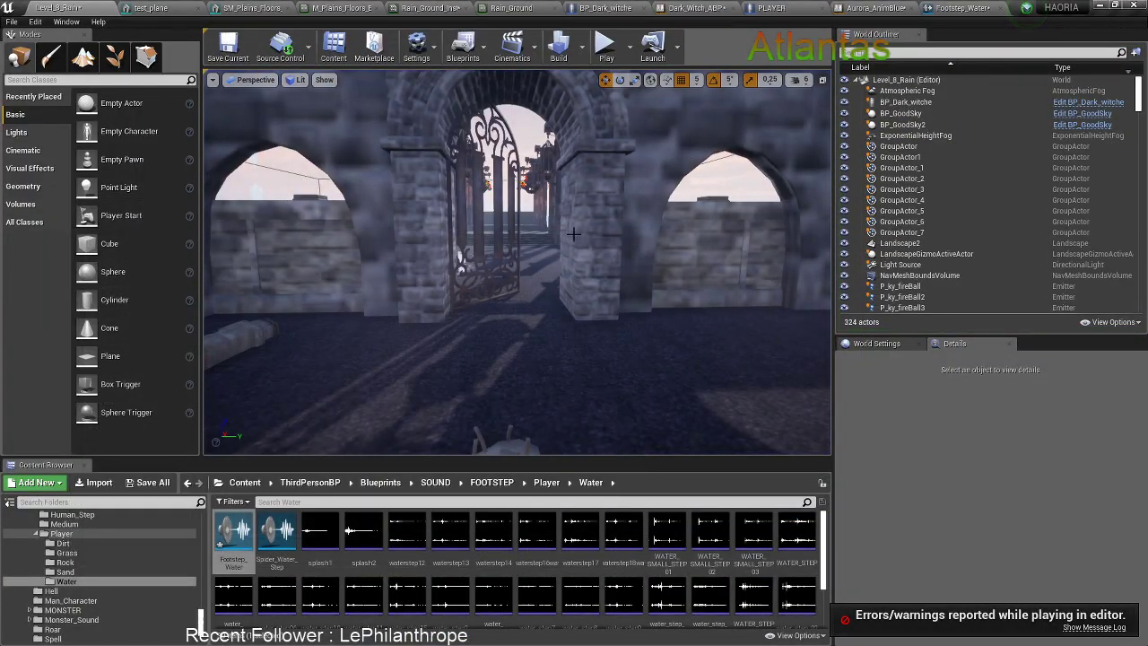
Close all editor tabs except the level and apply the pending changes to the Rain_Ground material
{"action": "left_click", "coordinate": [504, 240]}
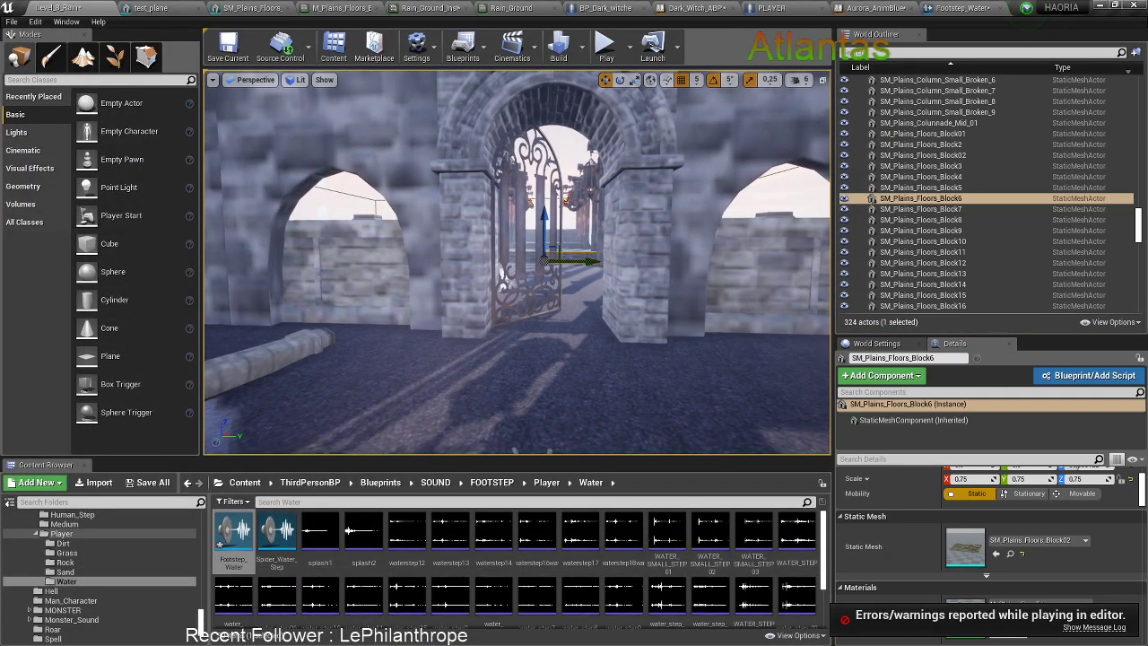
{"action": "left_click", "coordinate": [545, 325]}
{"action": "right_click", "coordinate": [71, 6]}
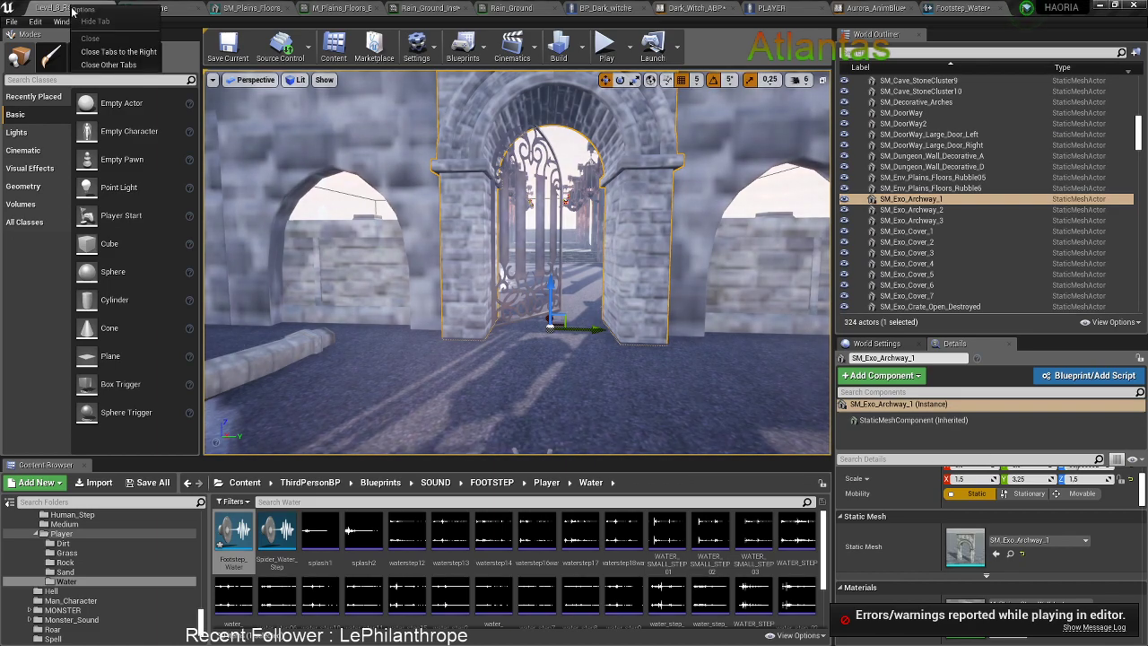
{"action": "left_click", "coordinate": [104, 53]}
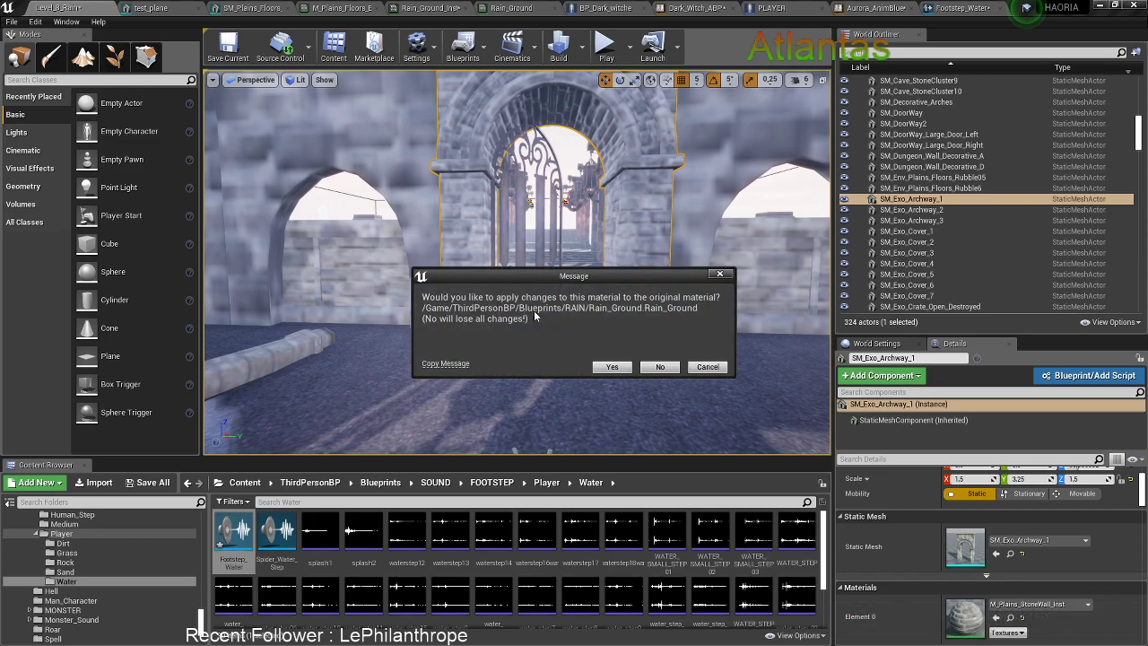
{"action": "left_click", "coordinate": [610, 367]}
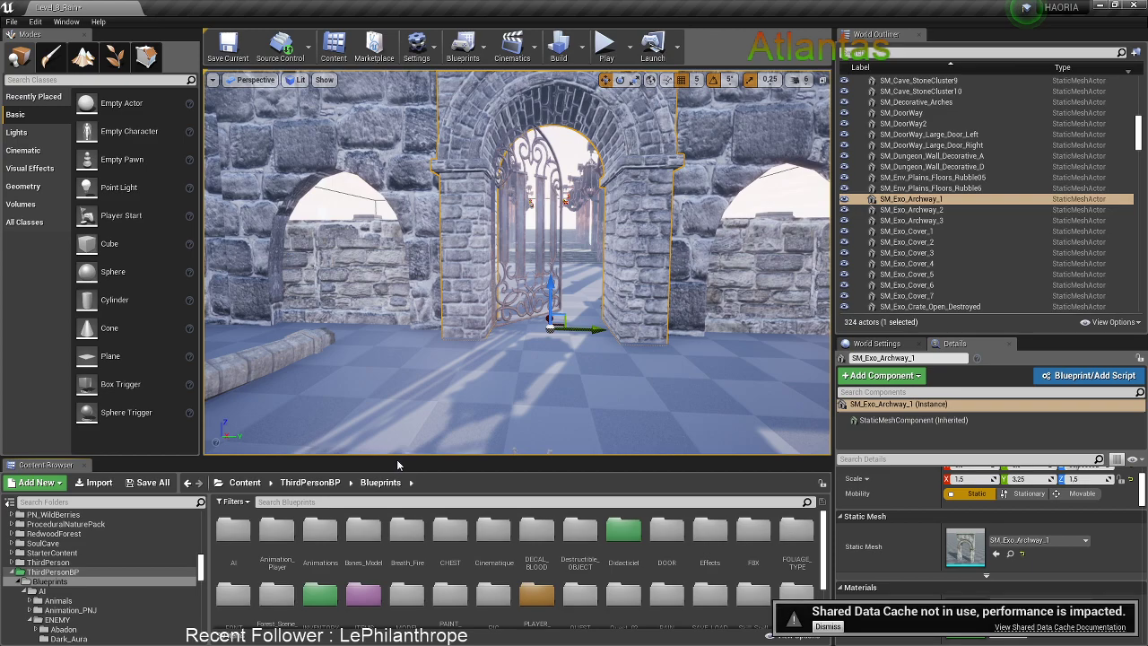
Enlarge the Content Browser and open the DOOR folder inside Blueprints/FBX
{"action": "left_click_drag", "start_coordinate": [400, 457], "coordinate": [405, 427]}
{"action": "double_click", "coordinate": [751, 524]}
{"action": "right_click_drag", "start_coordinate": [592, 385], "coordinate": [565, 408]}
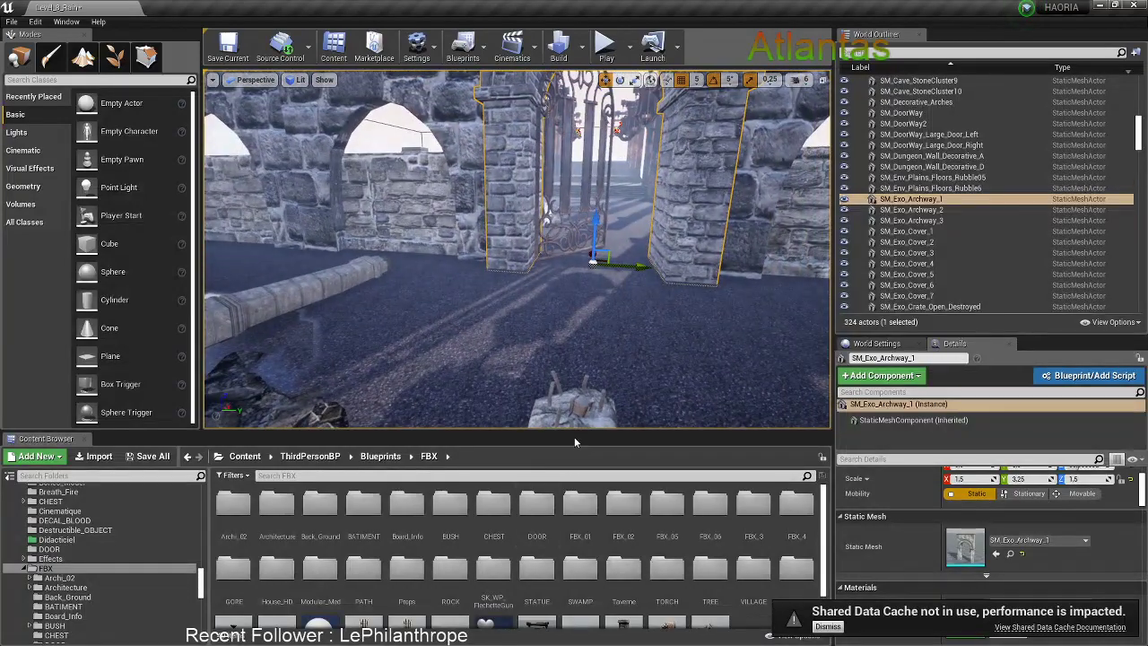
{"action": "left_click_drag", "start_coordinate": [573, 431], "coordinate": [574, 380]}
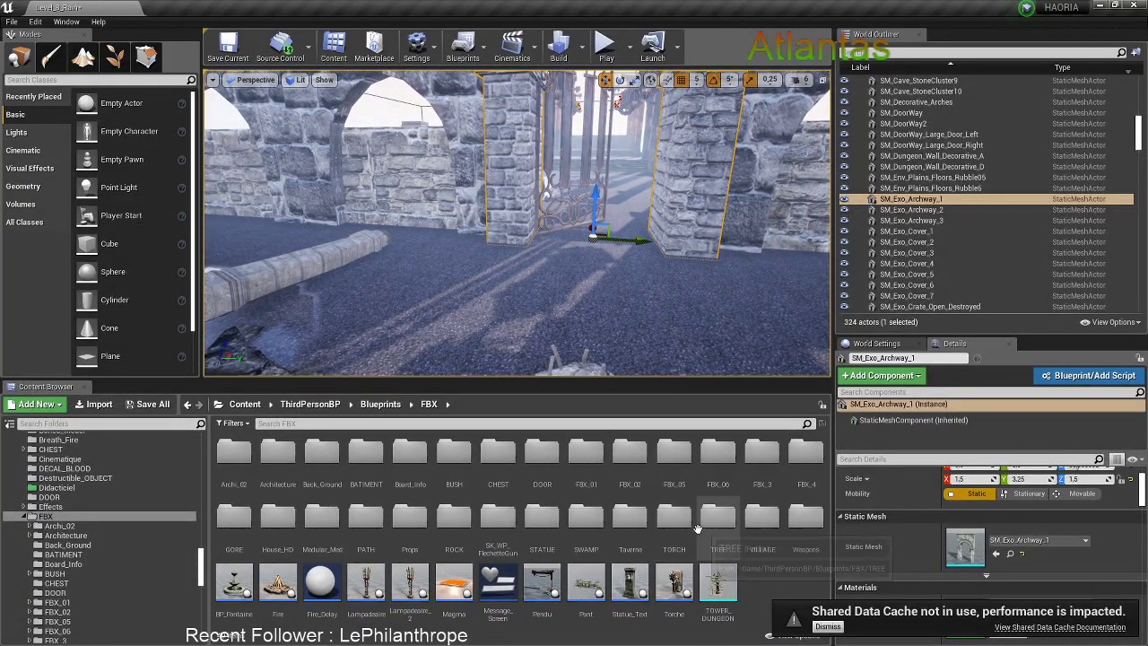
{"action": "double_click", "coordinate": [545, 460]}
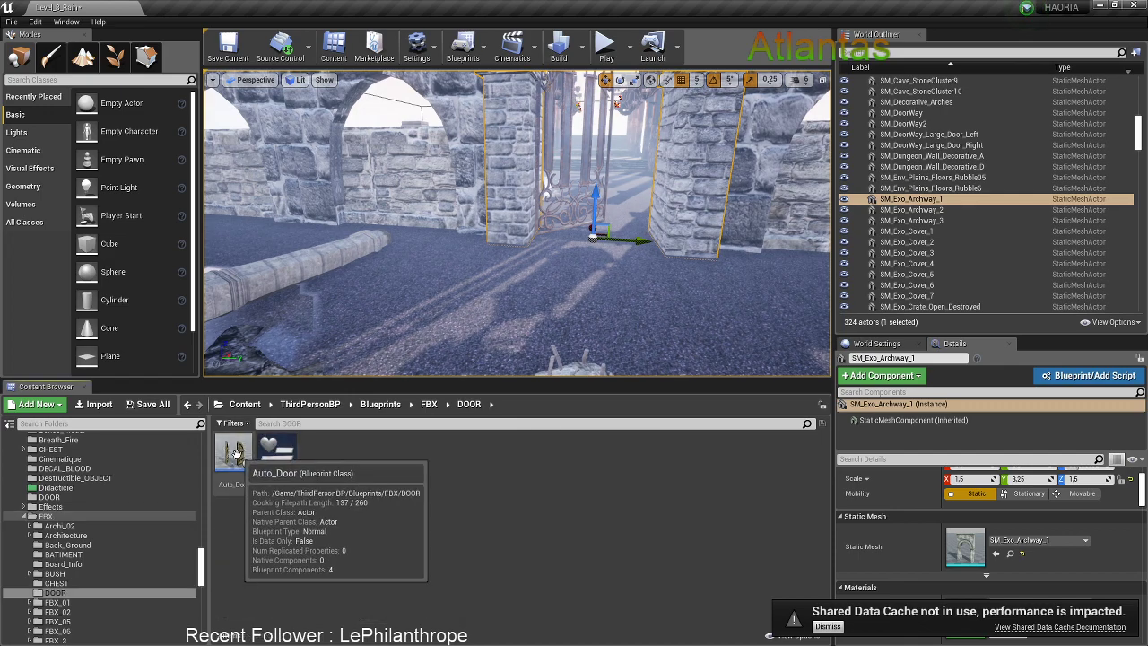
Place an Auto_Door before the archway, delete it, and place another in the open courtyard instead
{"action": "left_click_drag", "start_coordinate": [252, 450], "coordinate": [432, 292]}
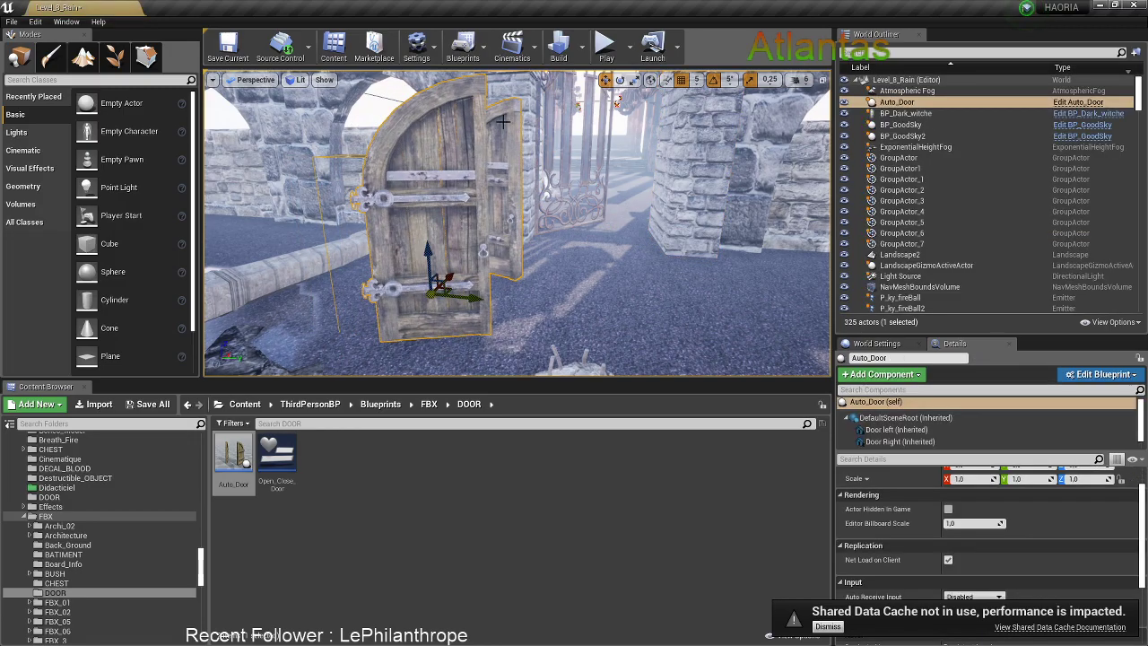
{"action": "key", "text": "Delete"}
{"action": "right_click_drag", "start_coordinate": [563, 236], "coordinate": [641, 235]}
{"action": "key", "text": "w"}
{"action": "left_click_drag", "start_coordinate": [236, 457], "coordinate": [287, 251]}
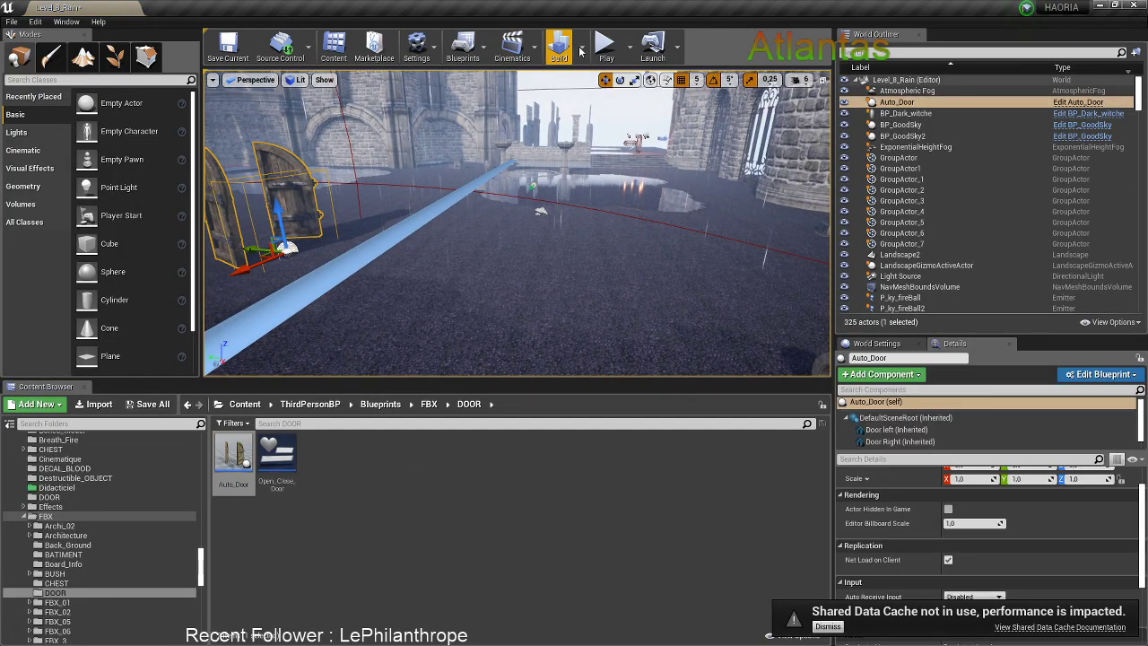
Play the level and run around and through the Auto_Door to check how it opens and closes, then stop playing
{"action": "left_click", "coordinate": [553, 144]}
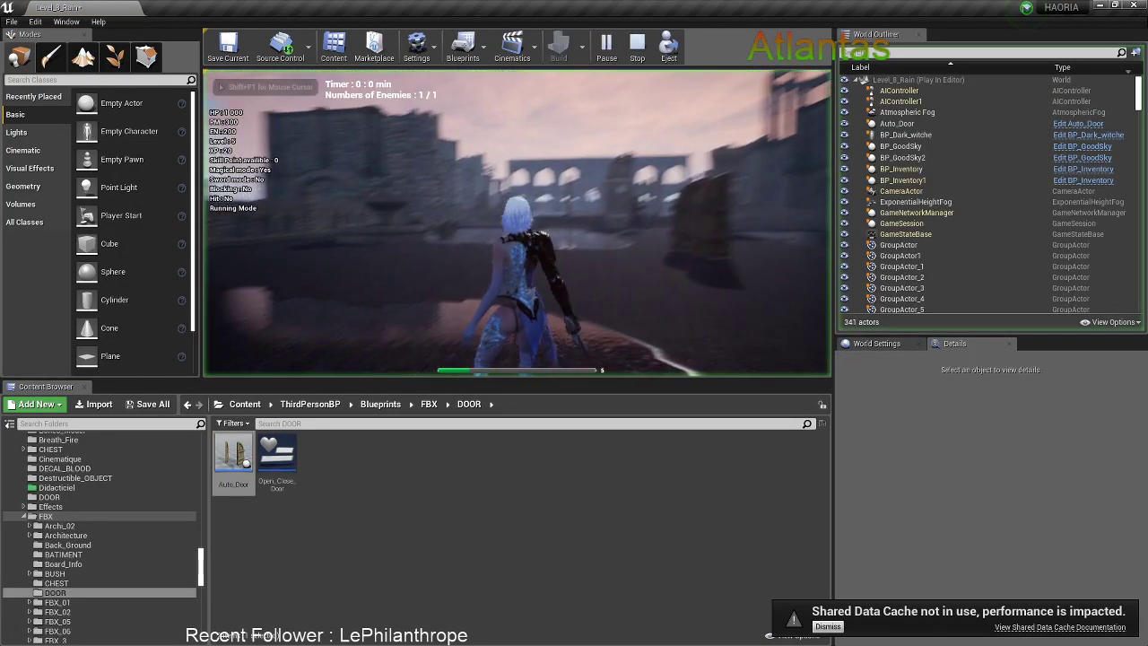
{"action": "key", "text": "w"}
{"action": "key", "text": "w"}
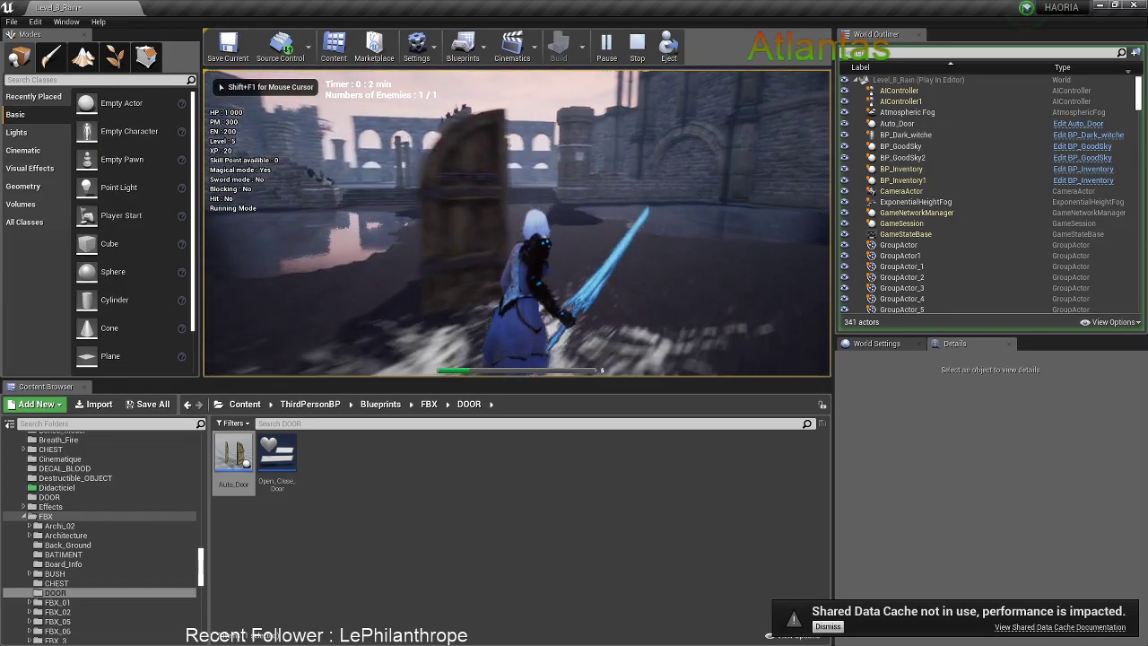
{"action": "key", "text": "w"}
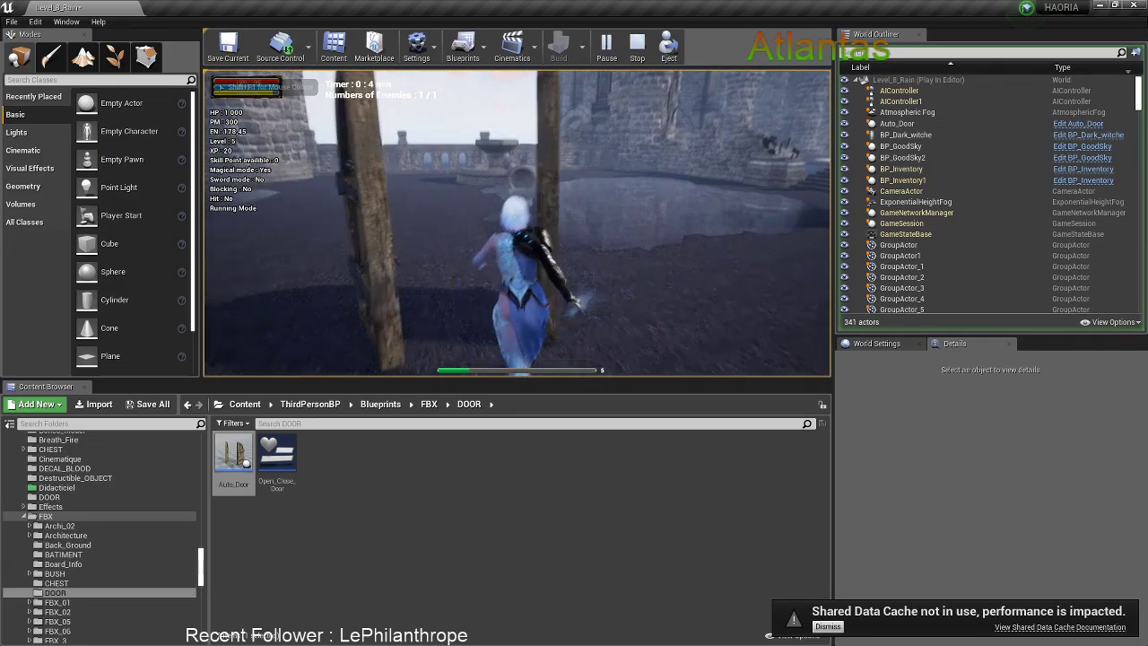
{"action": "key", "text": "w"}
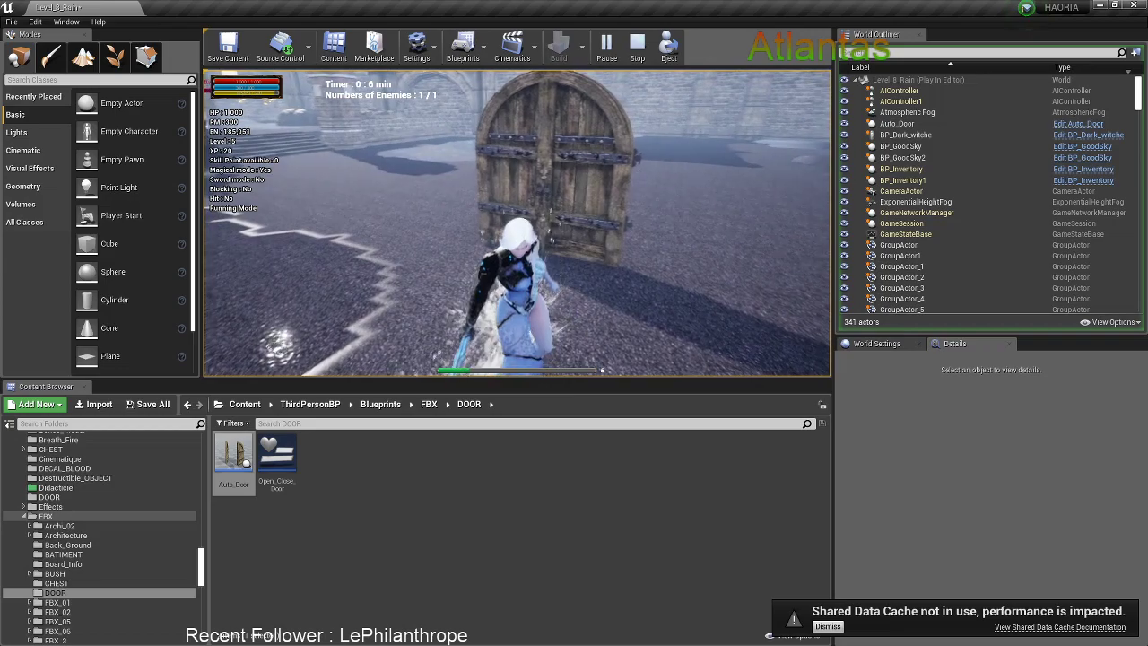
{"action": "key", "text": "w"}
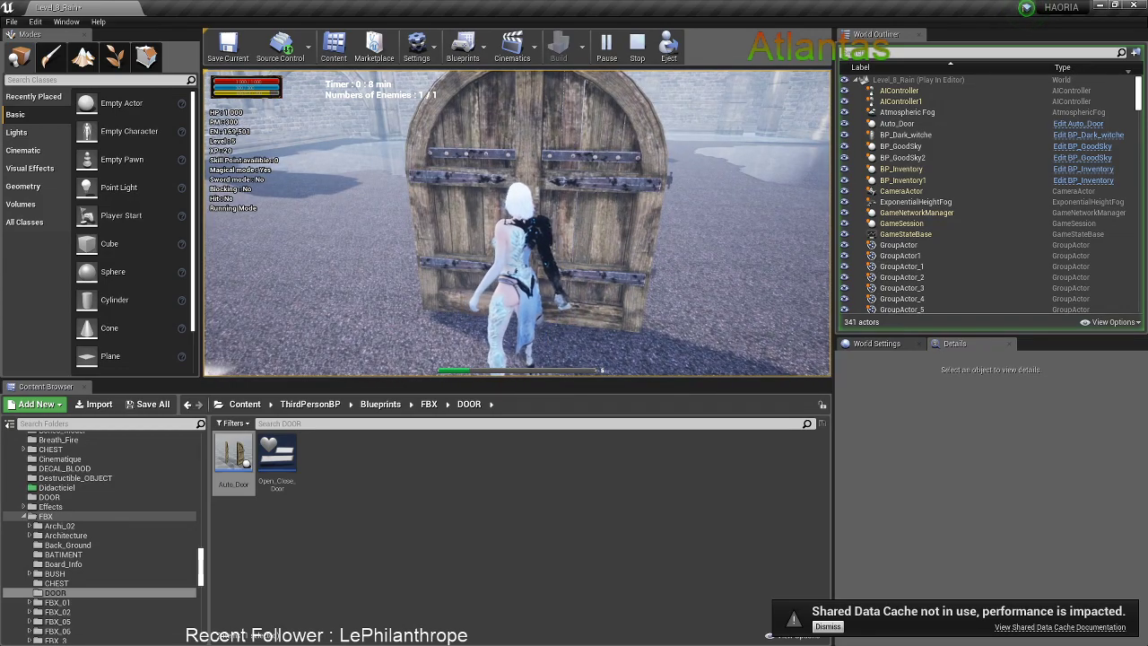
{"action": "key", "text": "w"}
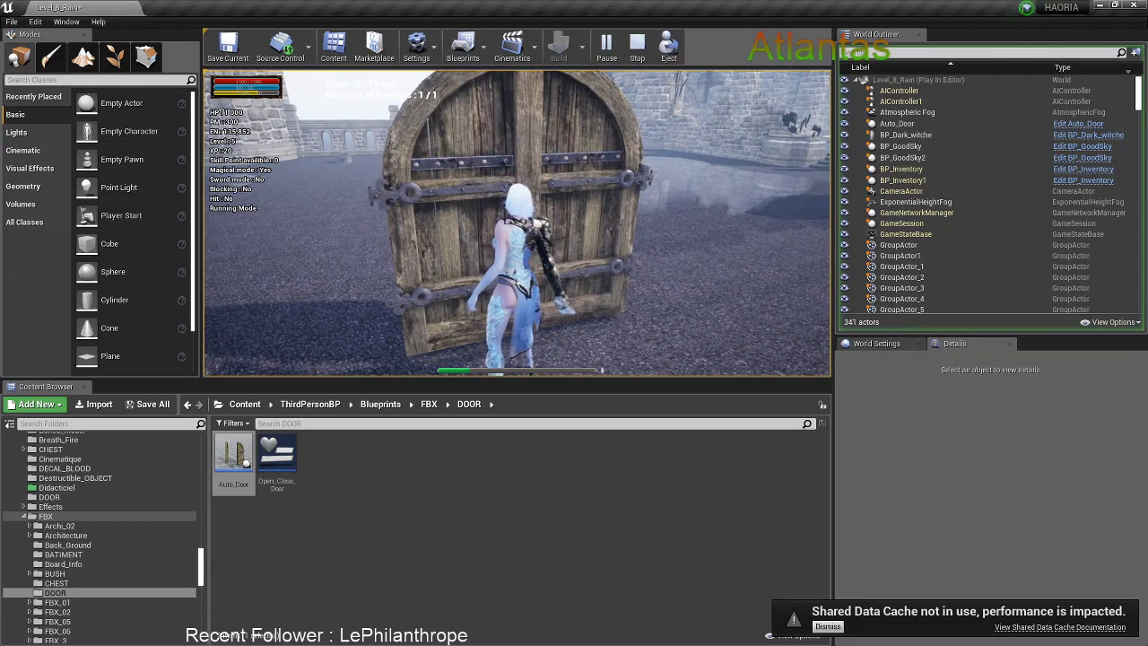
{"action": "key", "text": "s"}
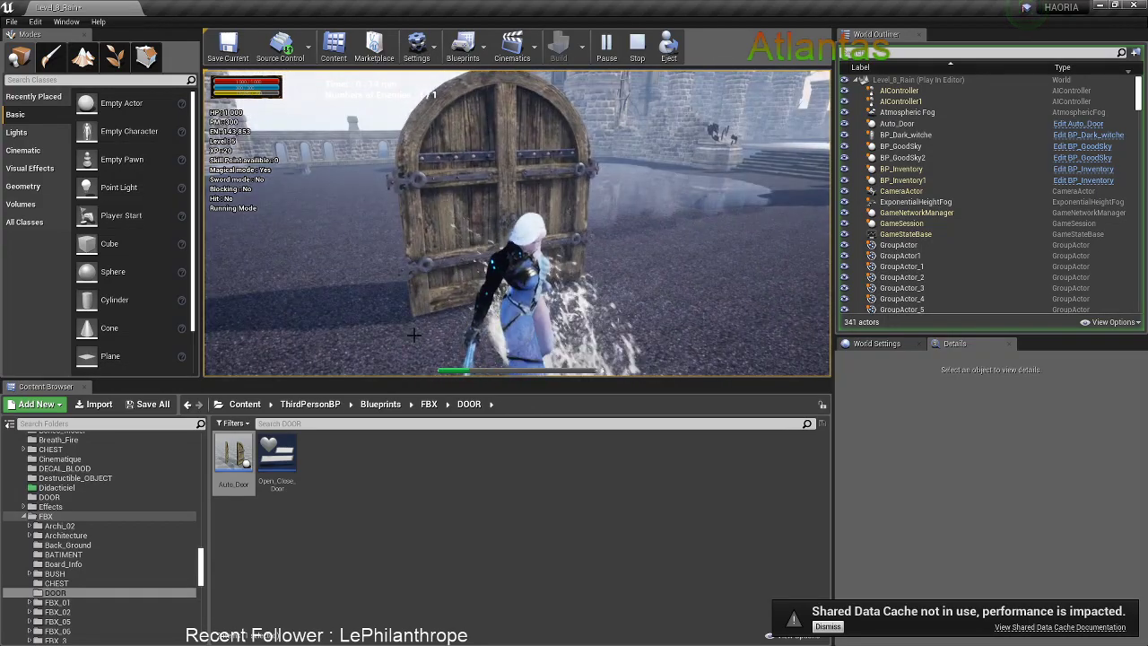
{"action": "key", "text": "Escape"}
Delete the Auto_Door from the courtyard and search the whole Content folder for "door"
{"action": "left_click", "coordinate": [475, 216]}
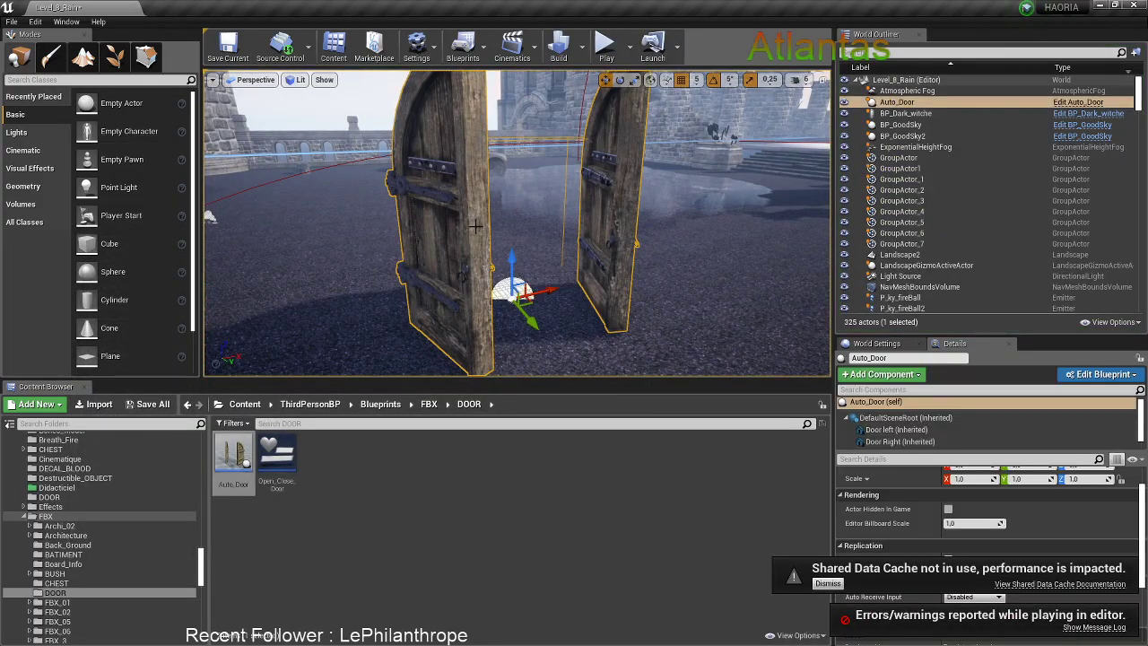
{"action": "key", "text": "Delete"}
{"action": "left_click", "coordinate": [429, 405]}
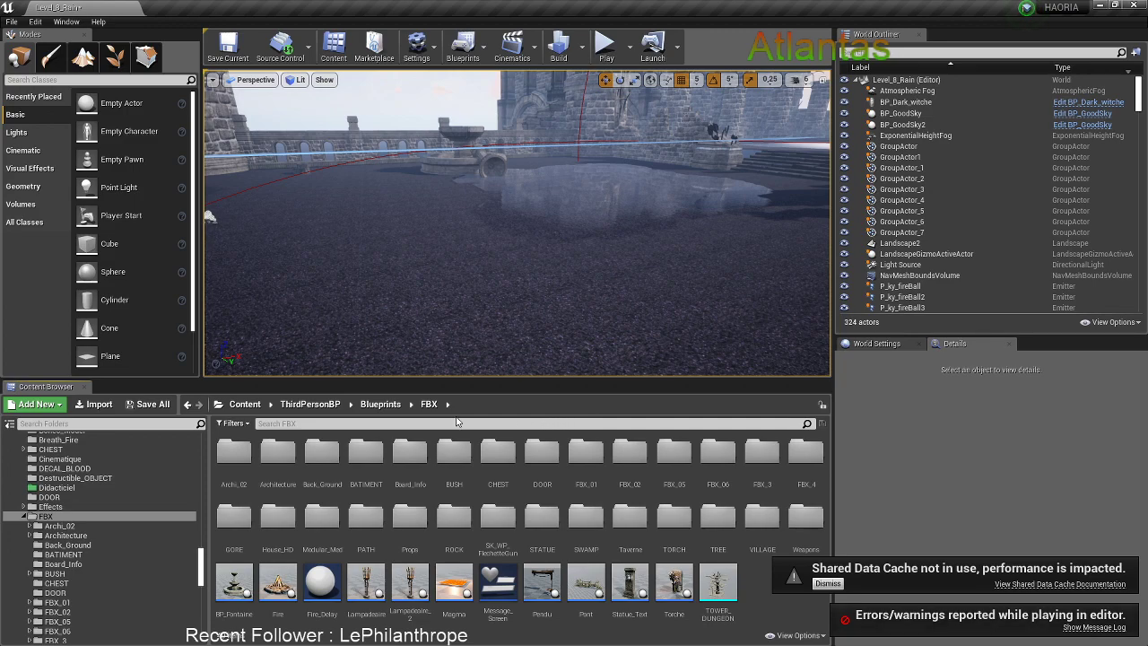
{"action": "left_click", "coordinate": [244, 404]}
{"action": "left_click", "coordinate": [296, 423]}
{"action": "type", "text": "door"}
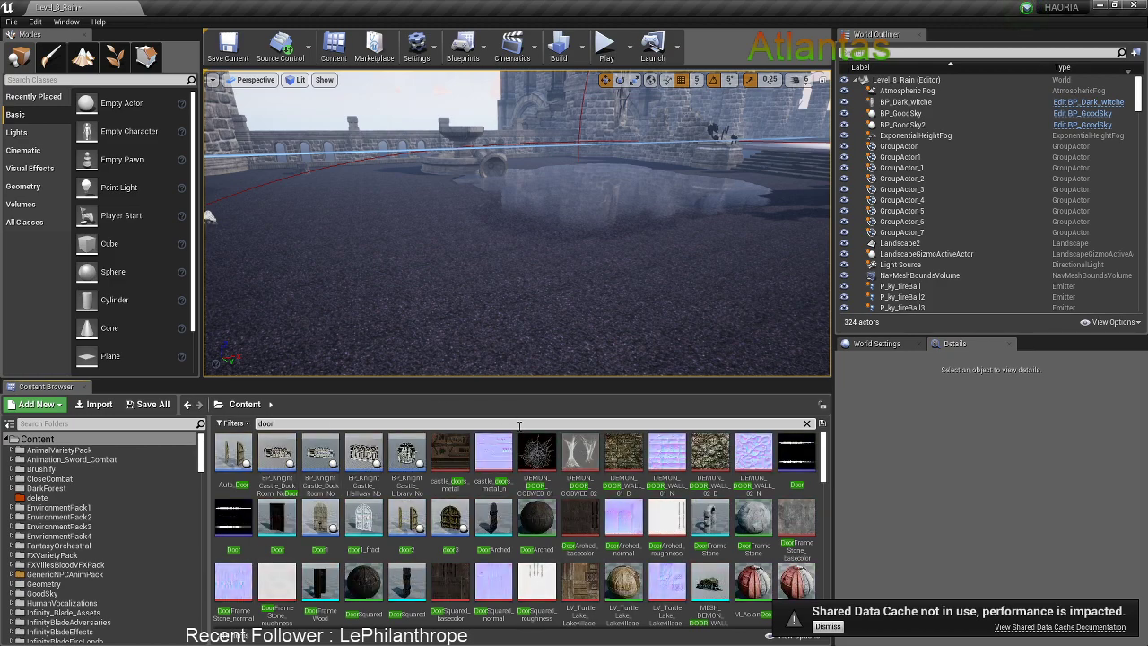
Place door3 in the courtyard and play the level to test opening it by interaction
{"action": "left_click_drag", "start_coordinate": [450, 520], "coordinate": [476, 320]}
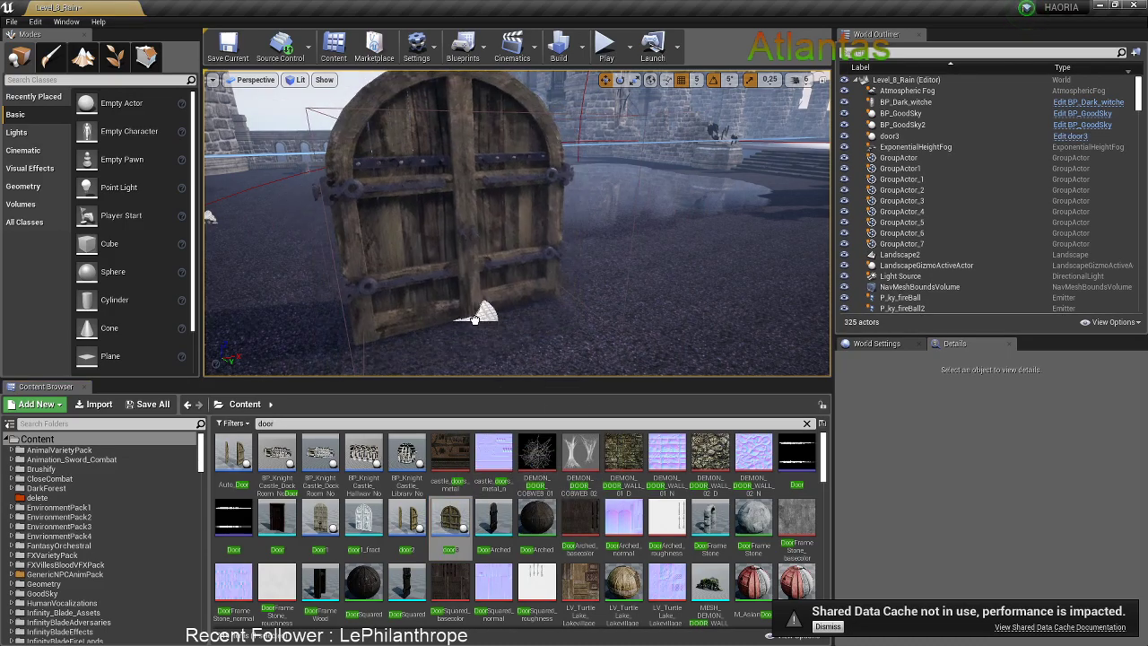
{"action": "left_click", "coordinate": [606, 45]}
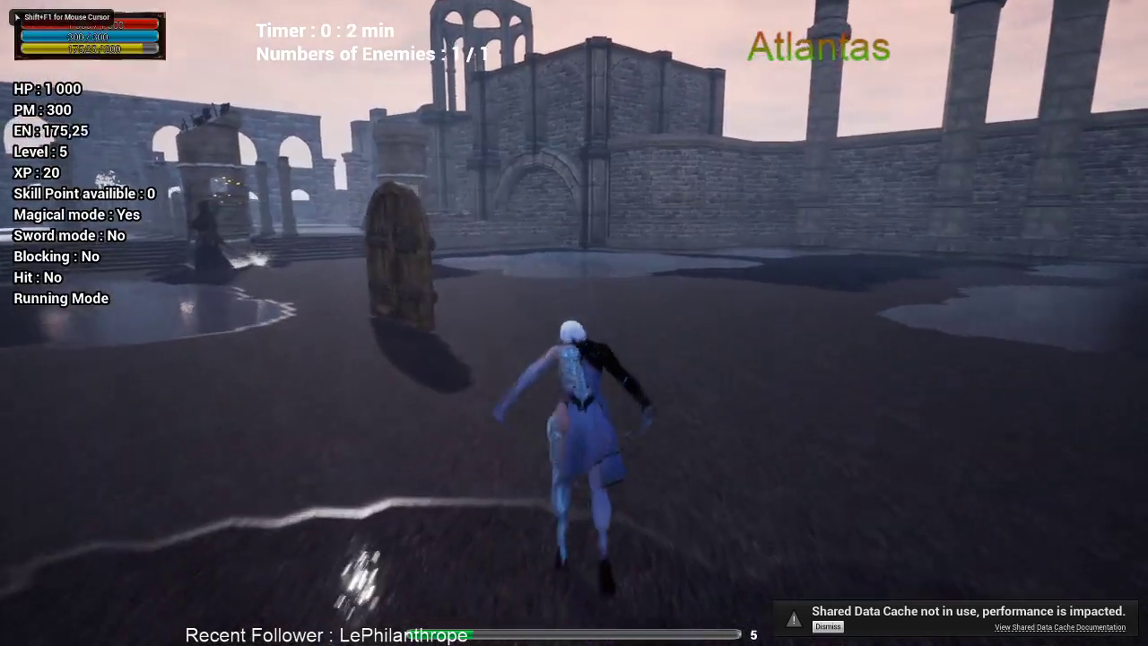
{"action": "key", "text": "w"}
{"action": "key", "text": "w"}
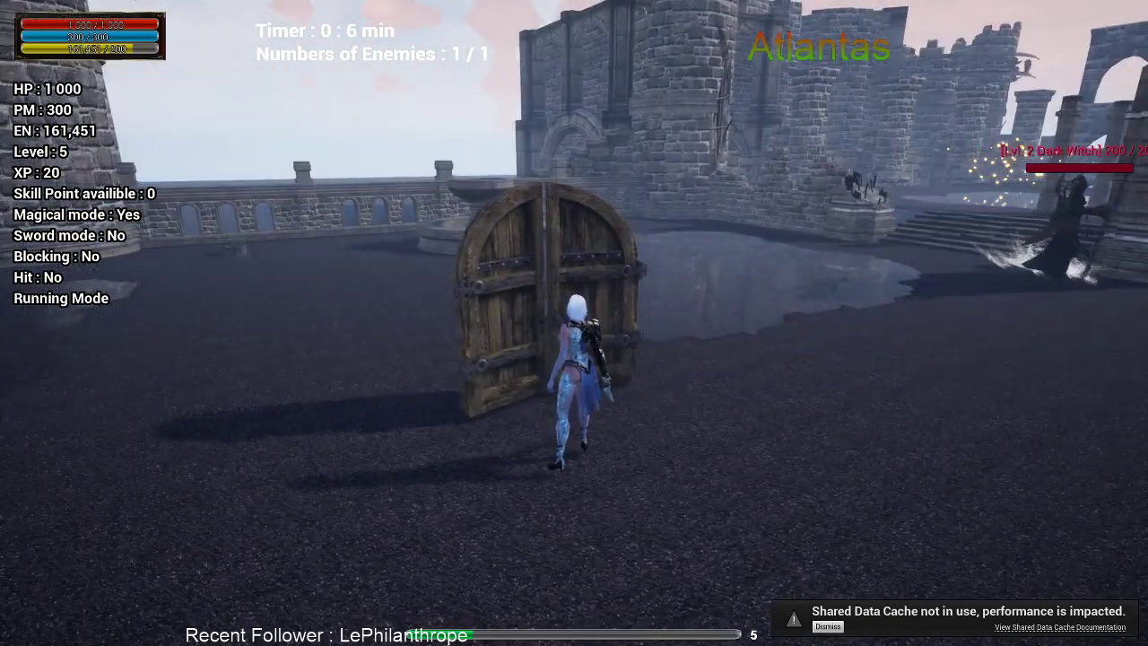
{"action": "key", "text": "e"}
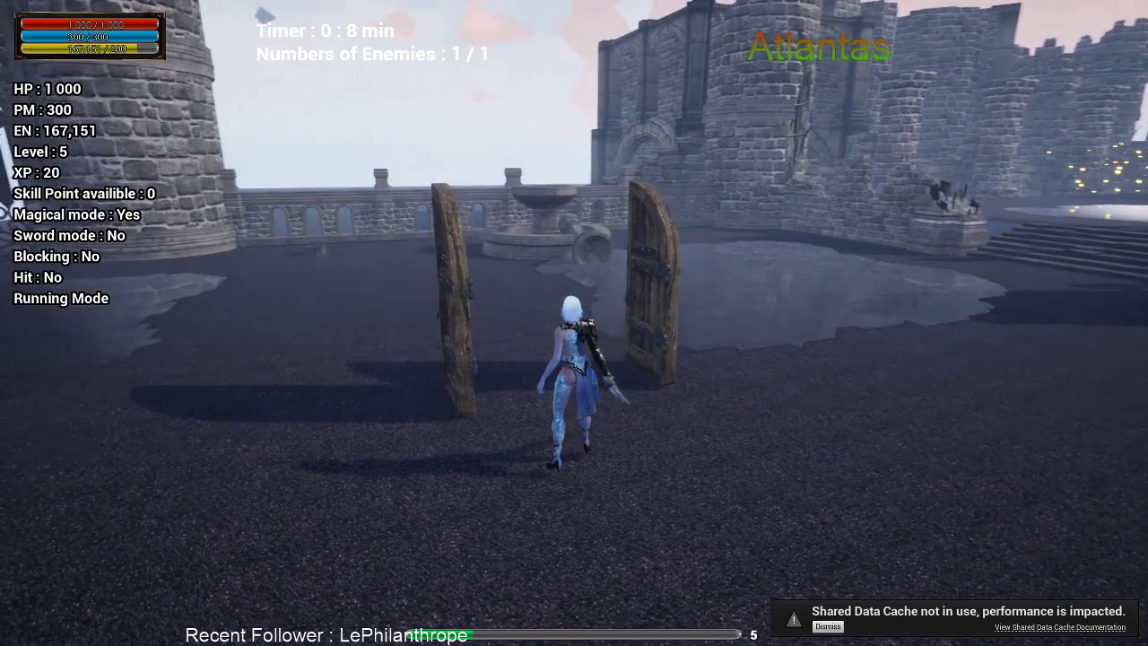
{"action": "key", "text": "Escape"}
Duplicate the door3 blueprint and name the copy Metalic_Door
{"action": "left_click", "coordinate": [636, 233]}
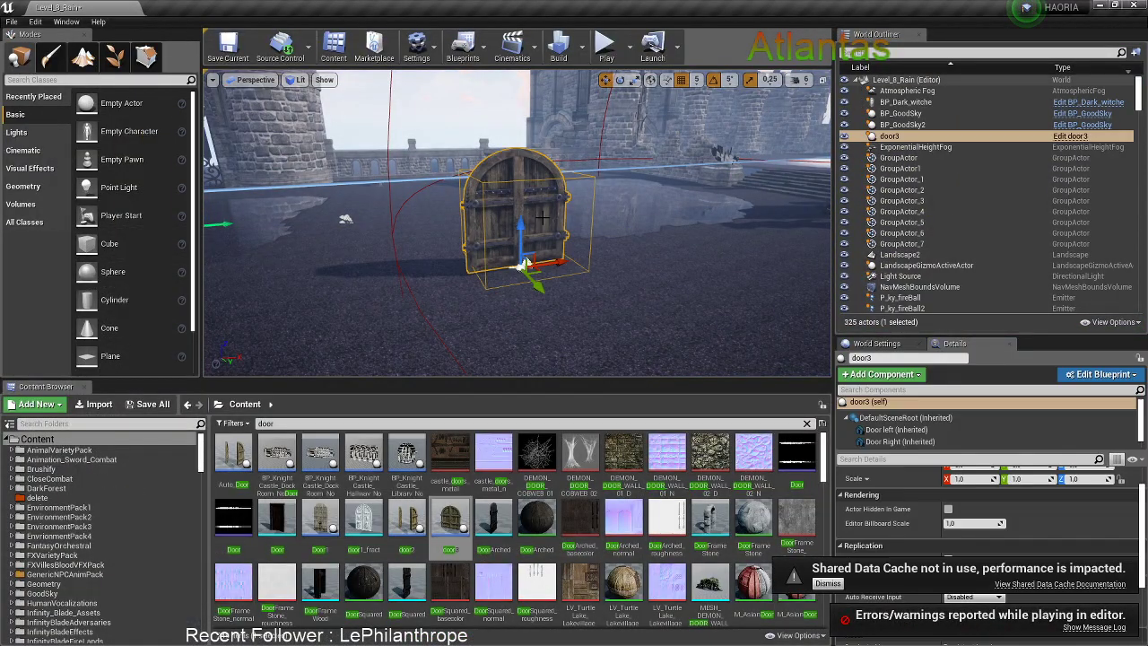
{"action": "right_click", "coordinate": [452, 520]}
{"action": "left_click", "coordinate": [509, 305]}
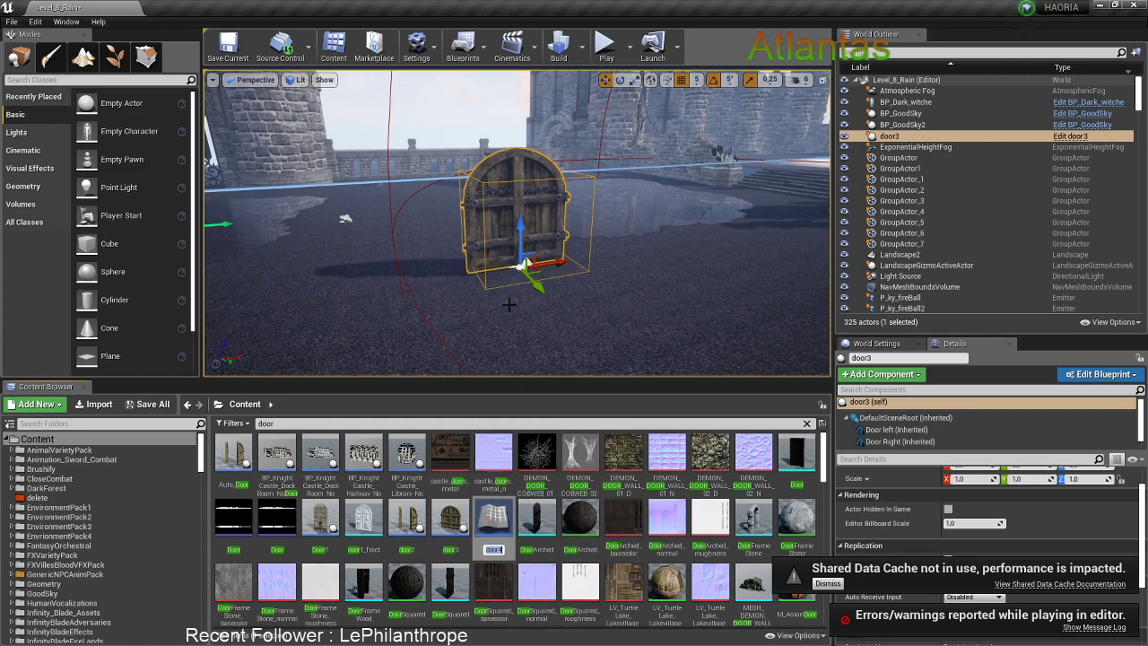
{"action": "type", "text": "Metallic_Do"}
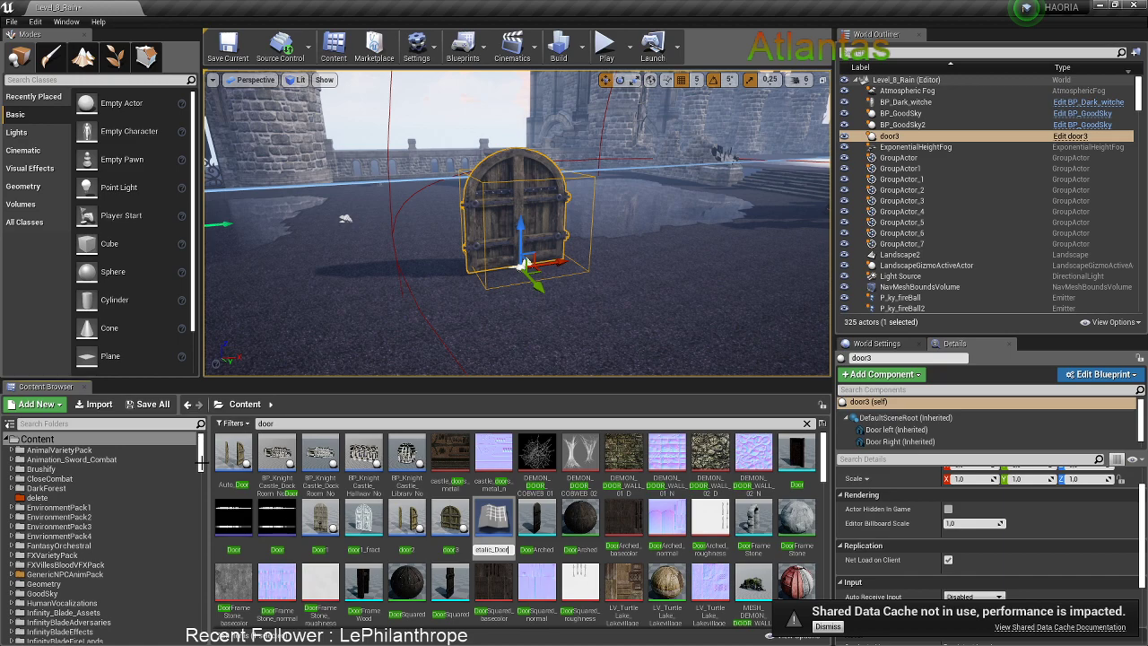
{"action": "key", "text": "Return"}
{"action": "key", "text": "Return"}
Place Metalic_Door in front of the archway's iron gate and rotate it to face the opening squarely
{"action": "right_click_drag", "start_coordinate": [494, 340], "coordinate": [717, 341]}
{"action": "key", "text": "w"}
{"action": "right_click_drag", "start_coordinate": [605, 319], "coordinate": [599, 320]}
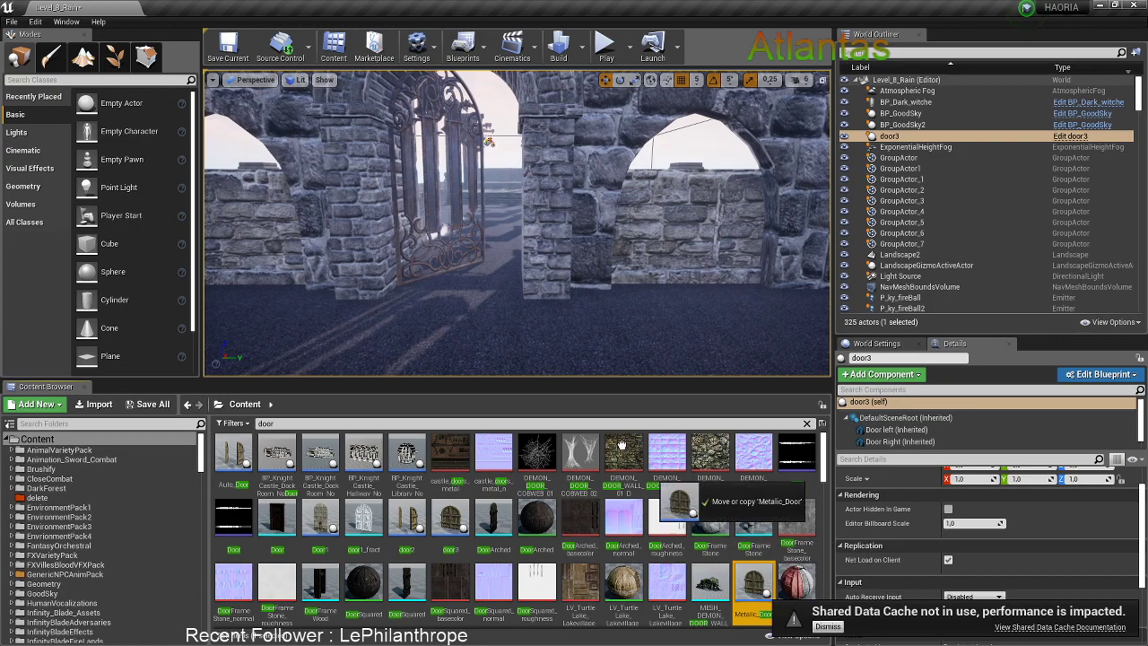
{"action": "left_click_drag", "start_coordinate": [753, 583], "coordinate": [529, 351]}
{"action": "key", "text": "e"}
{"action": "left_click_drag", "start_coordinate": [595, 327], "coordinate": [612, 326]}
{"action": "right_click_drag", "start_coordinate": [647, 328], "coordinate": [630, 314]}
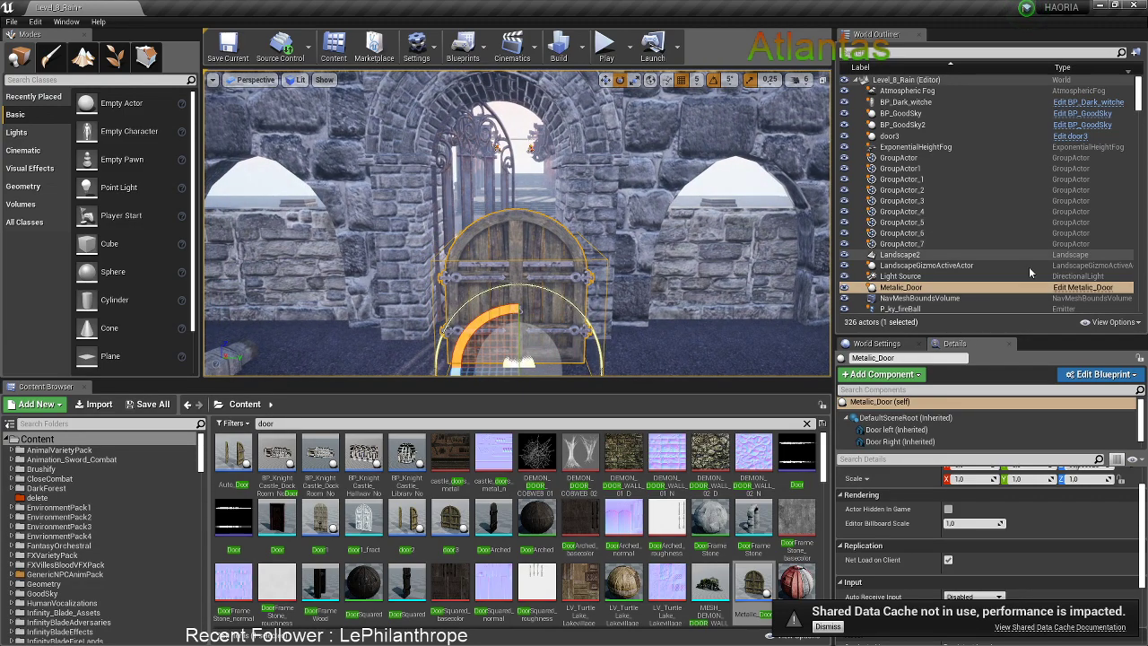
Delete the right door component from the Metalic_Door blueprint and dock its editor beside the level tab
{"action": "left_click", "coordinate": [1082, 287]}
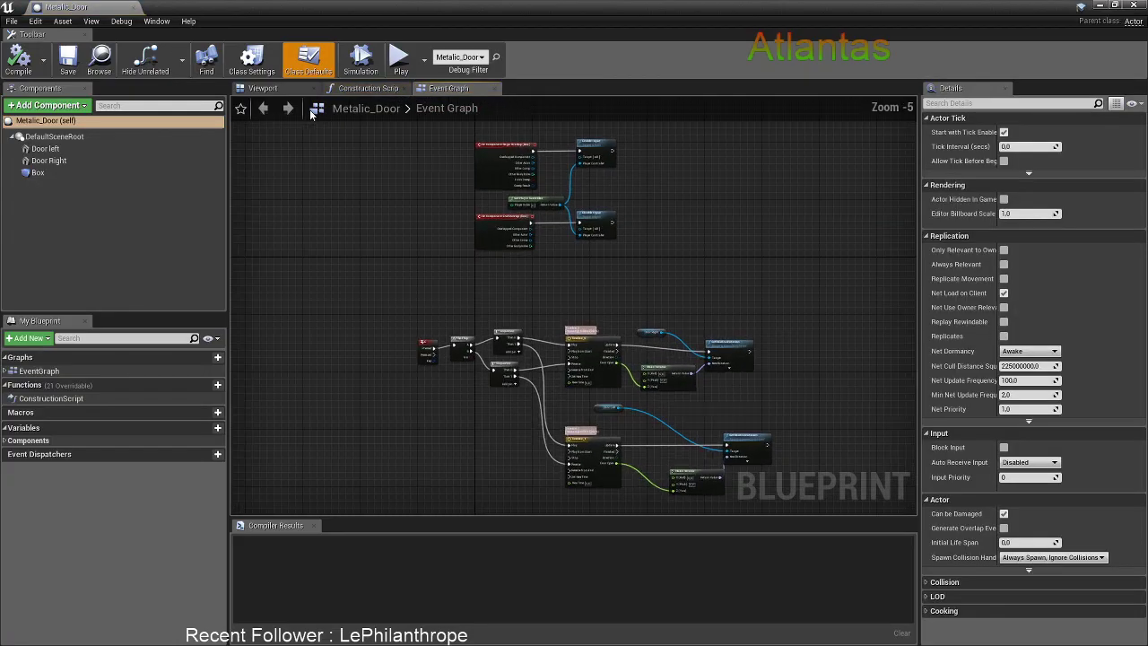
{"action": "left_click", "coordinate": [281, 89]}
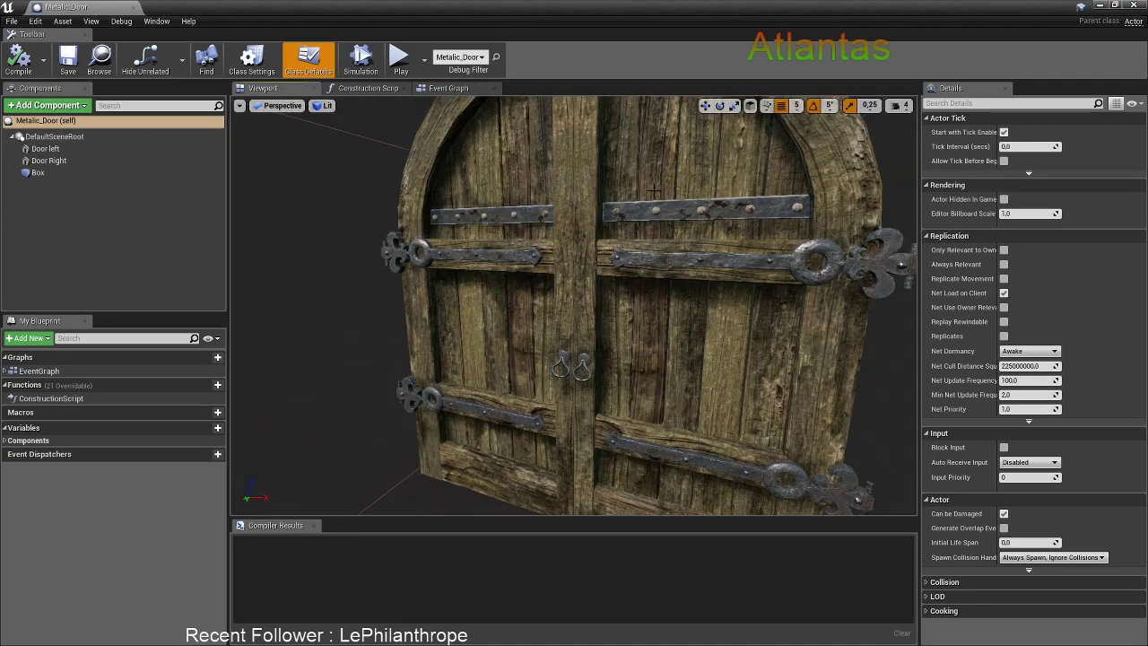
{"action": "left_click", "coordinate": [644, 188]}
{"action": "key", "text": "Delete"}
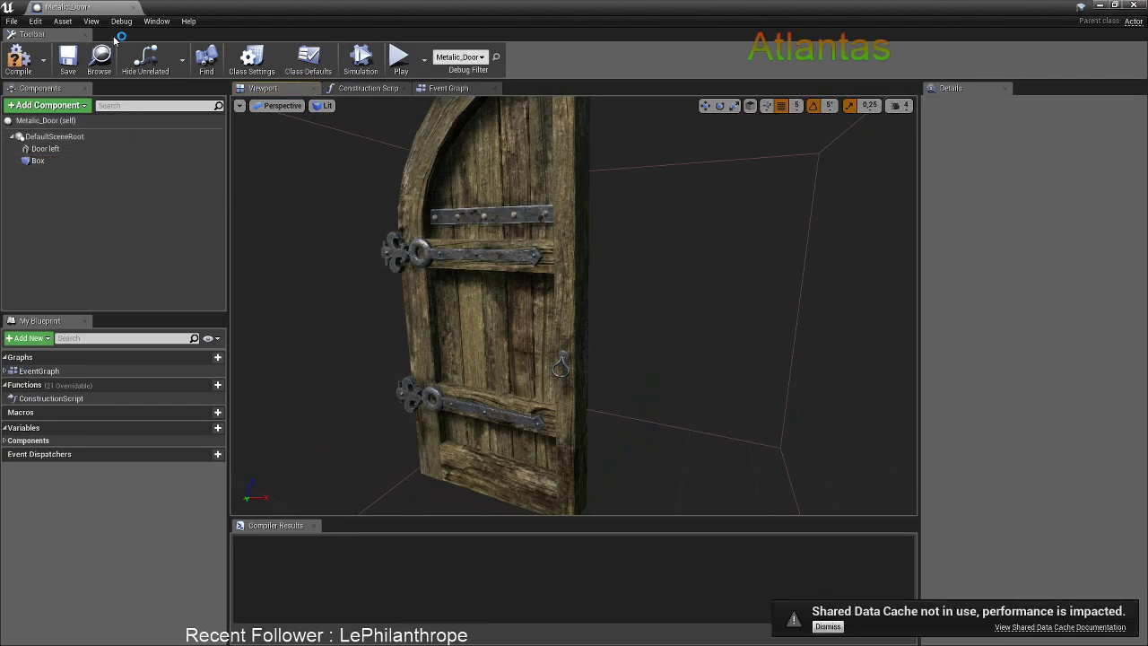
{"action": "left_click_drag", "start_coordinate": [100, 5], "coordinate": [225, 8]}
Select the archway's iron gate and the blueprint's Door left component, and locate the gate's static mesh in the Content Browser
{"action": "left_click", "coordinate": [79, 7]}
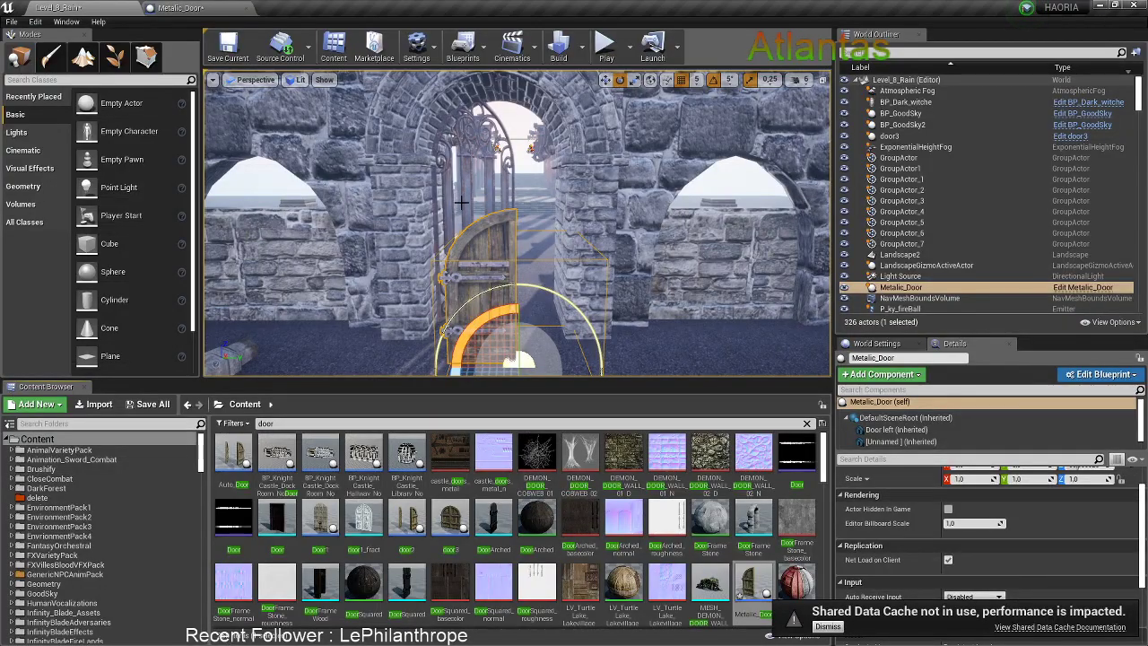
{"action": "left_click", "coordinate": [453, 138]}
{"action": "left_click", "coordinate": [206, 8]}
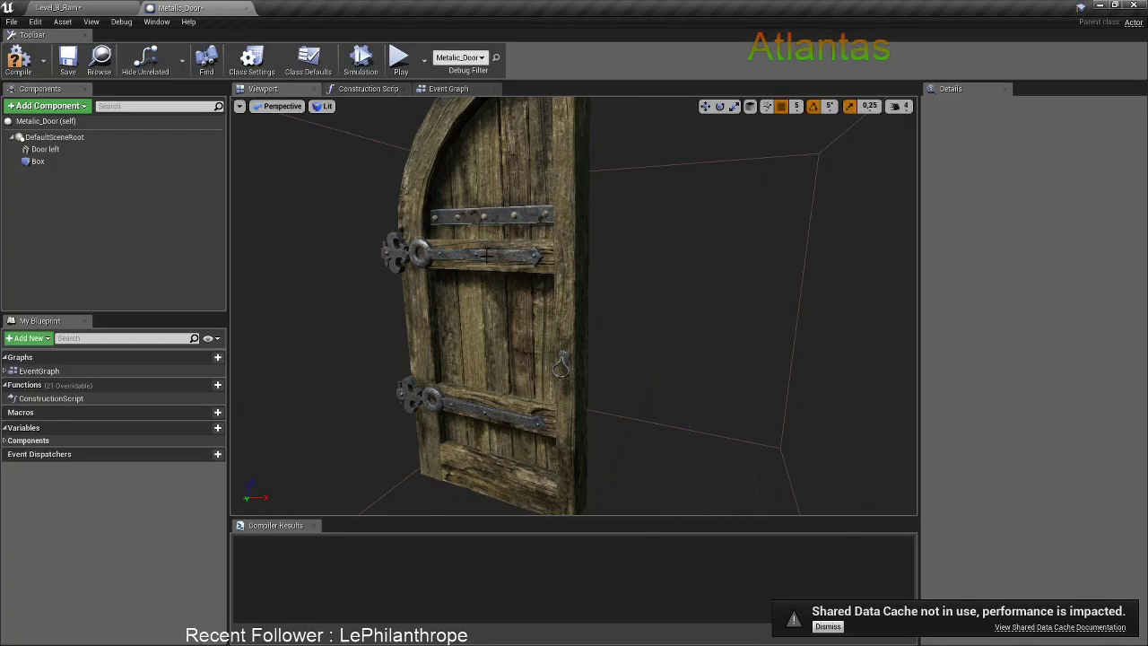
{"action": "left_click", "coordinate": [486, 255]}
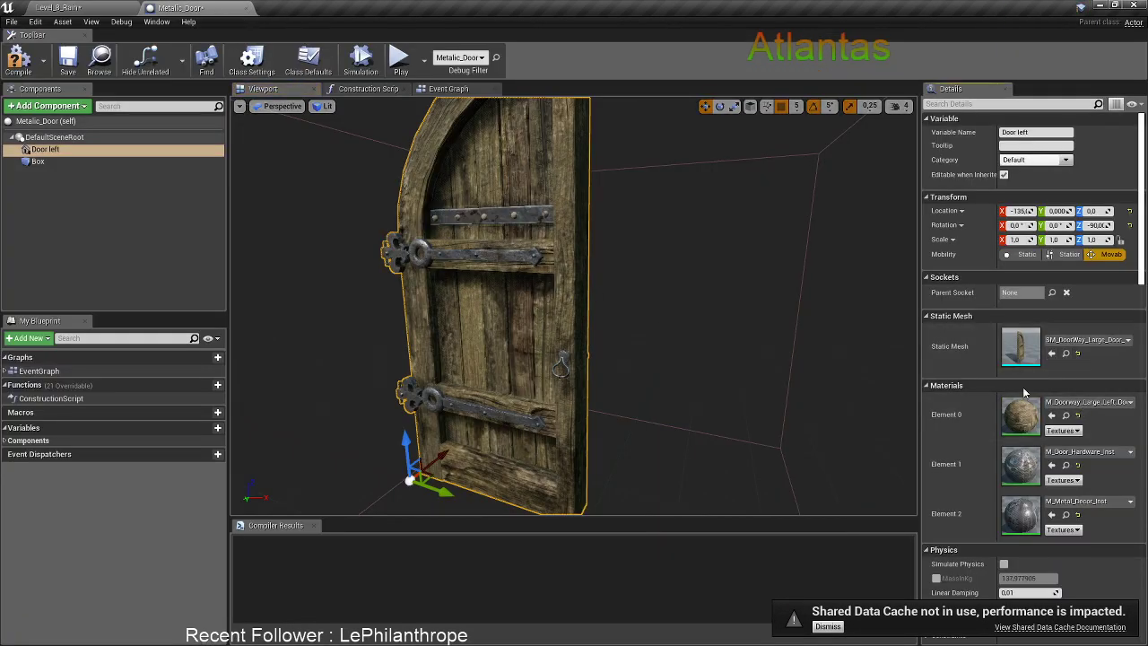
{"action": "left_click", "coordinate": [105, 7]}
{"action": "left_click", "coordinate": [1010, 553]}
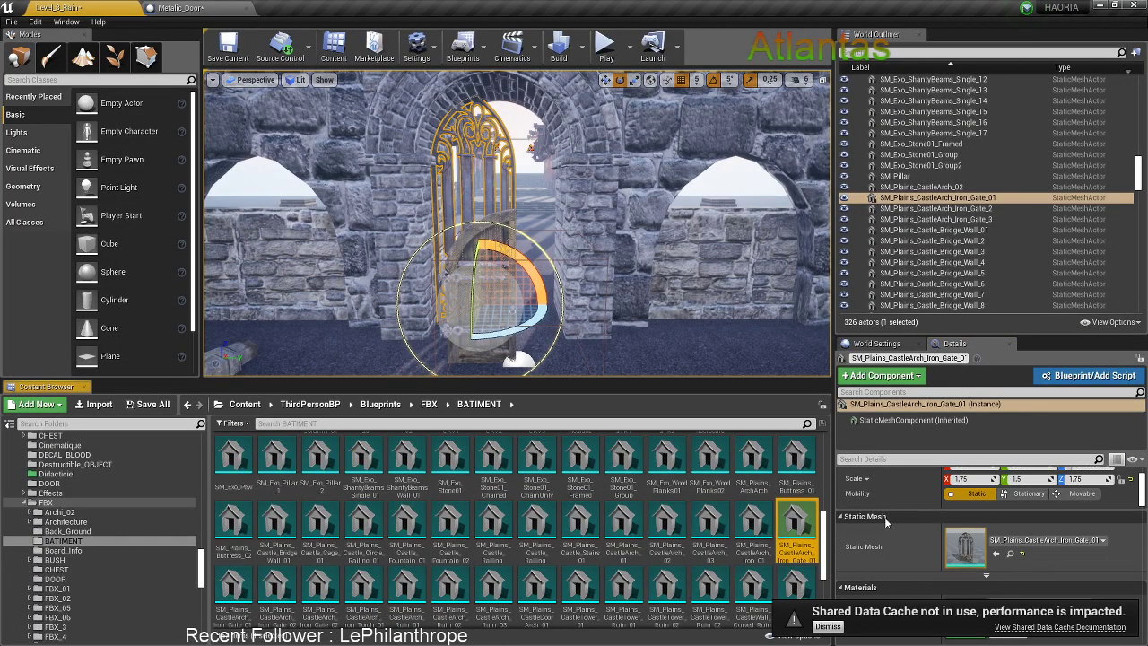
Replace the Door left component's mesh with the selected iron gate mesh, then turn it to 0° about Z and reposition it
{"action": "left_click", "coordinate": [205, 7]}
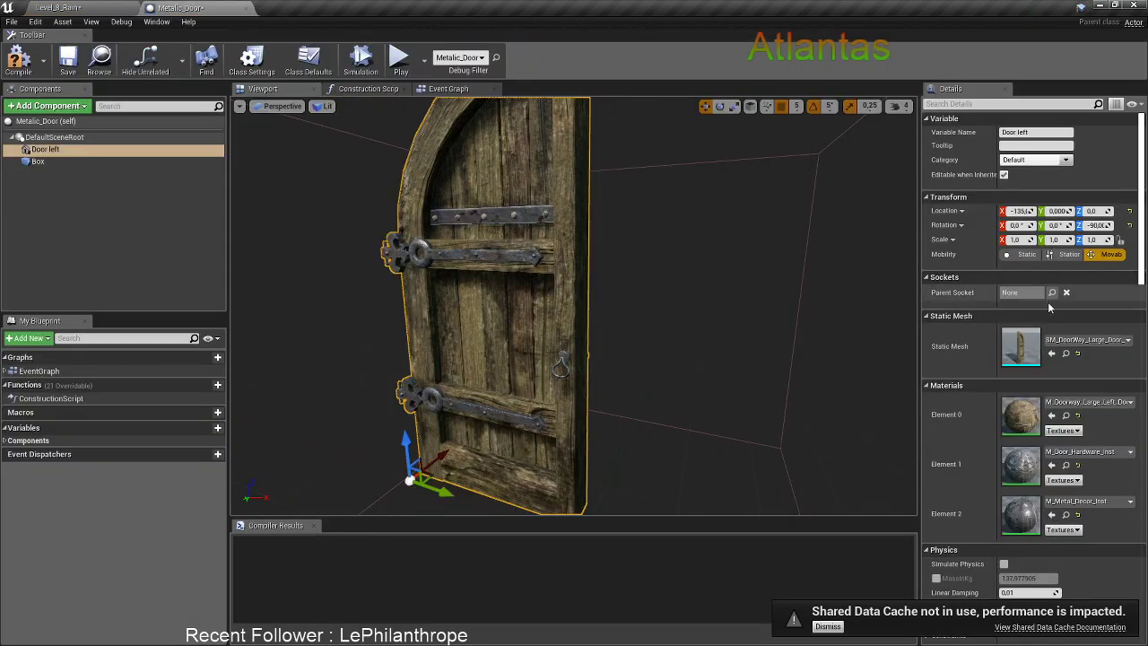
{"action": "left_click", "coordinate": [1051, 356]}
{"action": "scroll", "coordinate": [591, 368], "scroll_direction": "down", "scroll_amount": 5}
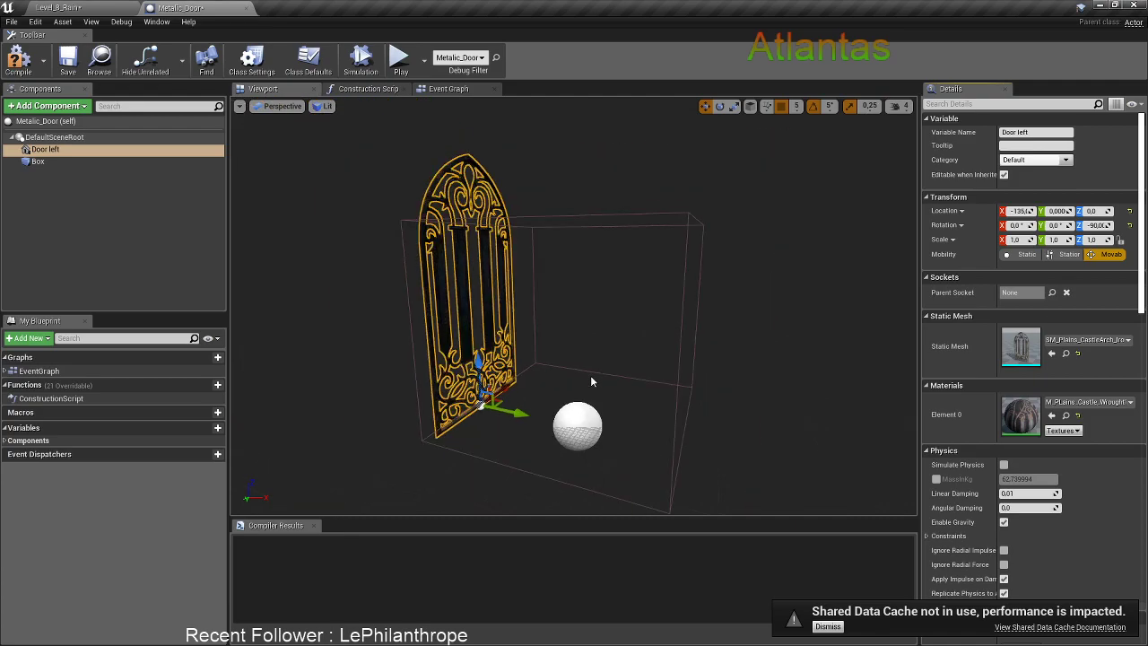
{"action": "scroll", "coordinate": [588, 373], "scroll_direction": "up", "scroll_amount": 2}
{"action": "right_click_drag", "start_coordinate": [538, 404], "coordinate": [530, 423]}
{"action": "key", "text": "e"}
{"action": "left_click_drag", "start_coordinate": [502, 438], "coordinate": [566, 428]}
{"action": "key", "text": "w"}
Add the level archway's SM_Exo_Archway_1 mesh as a component of Metalic_Door and attach it directly to DefaultSceneRoot
{"action": "left_click", "coordinate": [59, 7]}
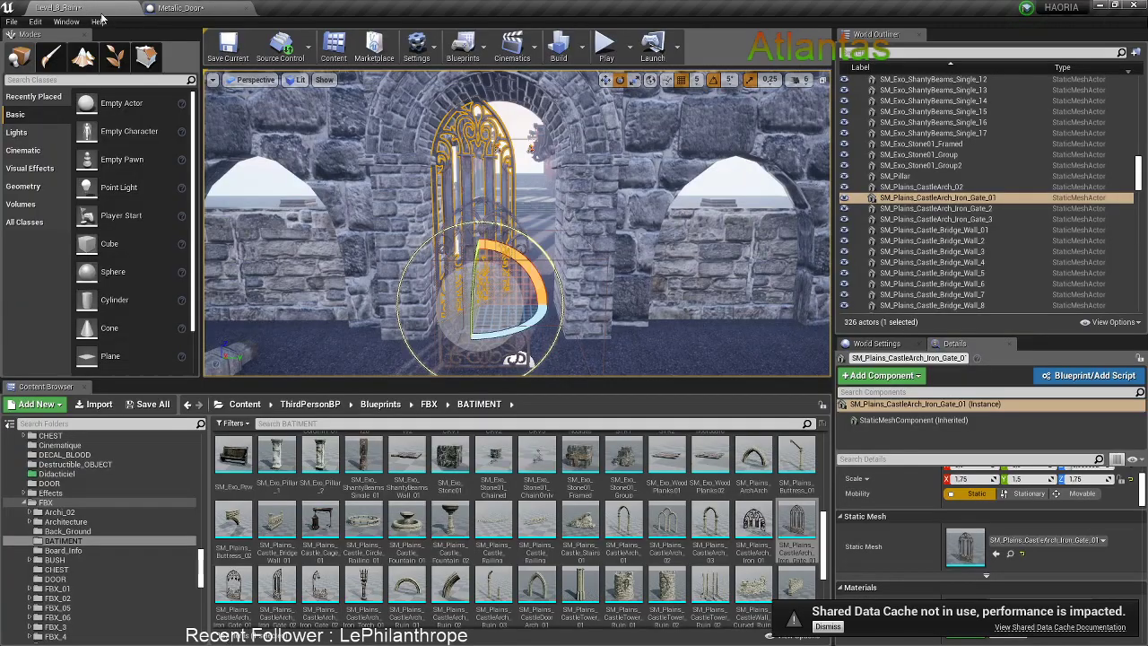
{"action": "left_click", "coordinate": [398, 159]}
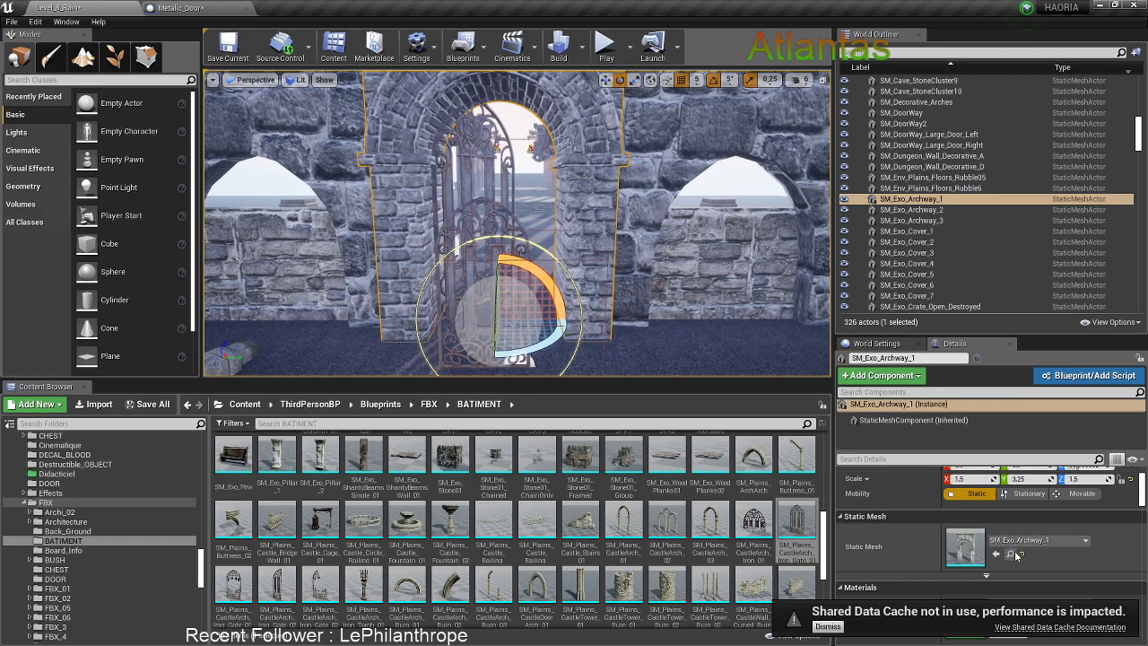
{"action": "left_click", "coordinate": [178, 7]}
{"action": "left_click", "coordinate": [76, 106]}
{"action": "left_click", "coordinate": [90, 182]}
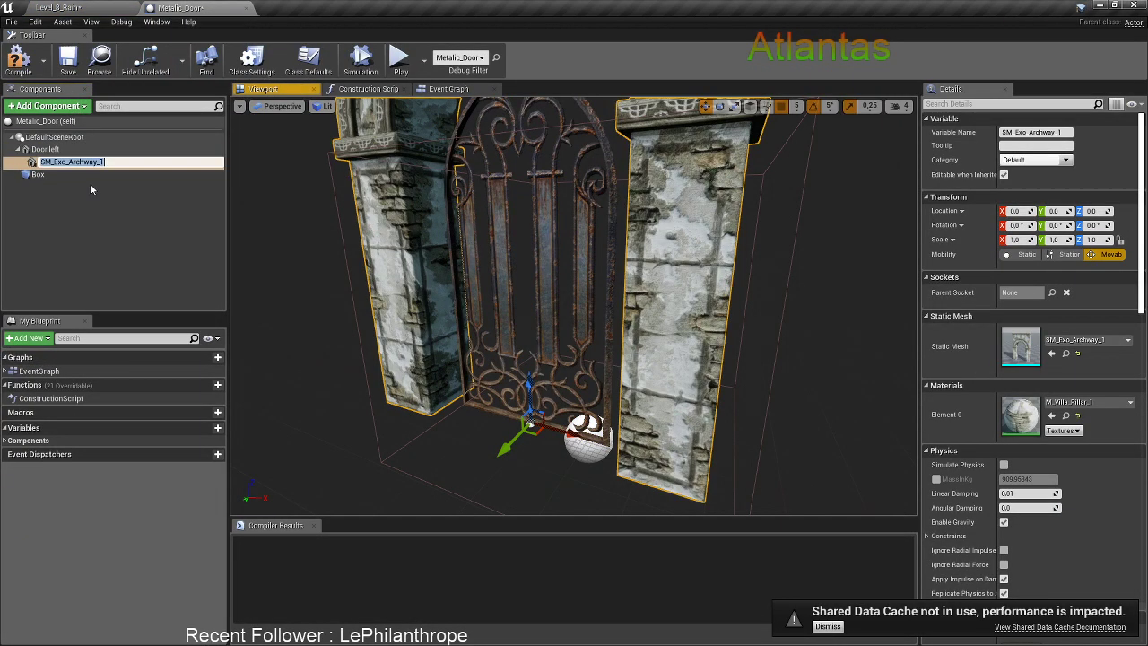
{"action": "left_click", "coordinate": [74, 190]}
{"action": "left_click_drag", "start_coordinate": [75, 163], "coordinate": [50, 176]}
{"action": "left_click", "coordinate": [56, 173]}
{"action": "left_click", "coordinate": [49, 174]}
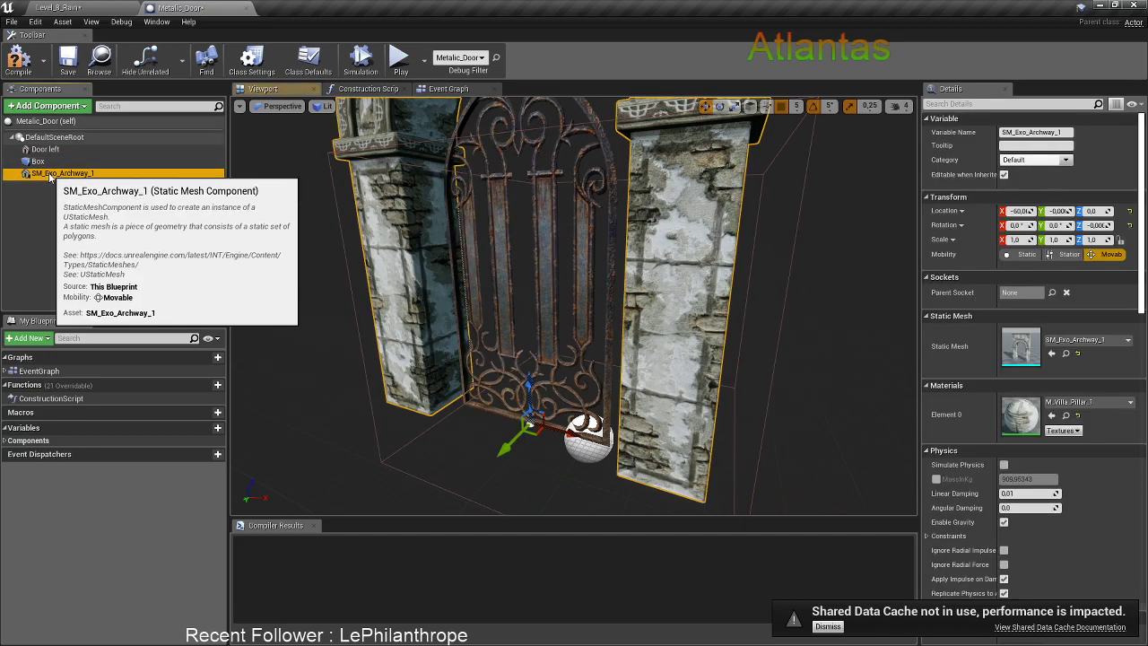
Set the SM_Exo_Archway_1 component's location to 0 on X, Y and Z
{"action": "right_click_drag", "start_coordinate": [496, 285], "coordinate": [520, 293]}
{"action": "key", "text": "s"}
{"action": "scroll", "coordinate": [606, 384], "scroll_direction": "up", "scroll_amount": 2}
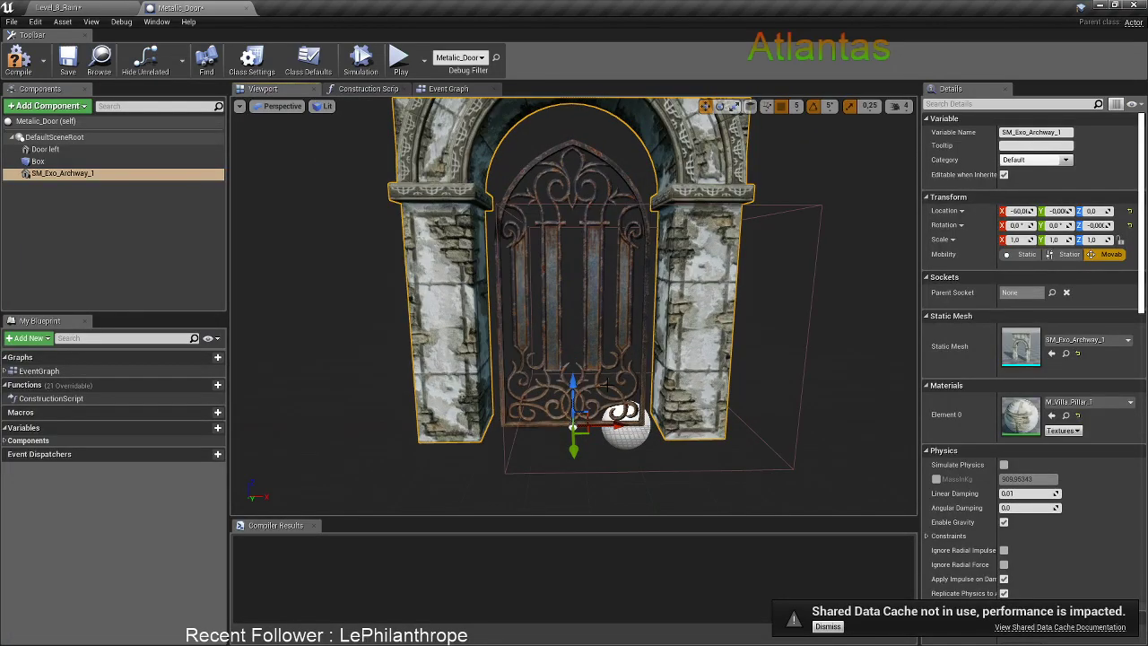
{"action": "left_click_drag", "start_coordinate": [615, 425], "coordinate": [668, 425]}
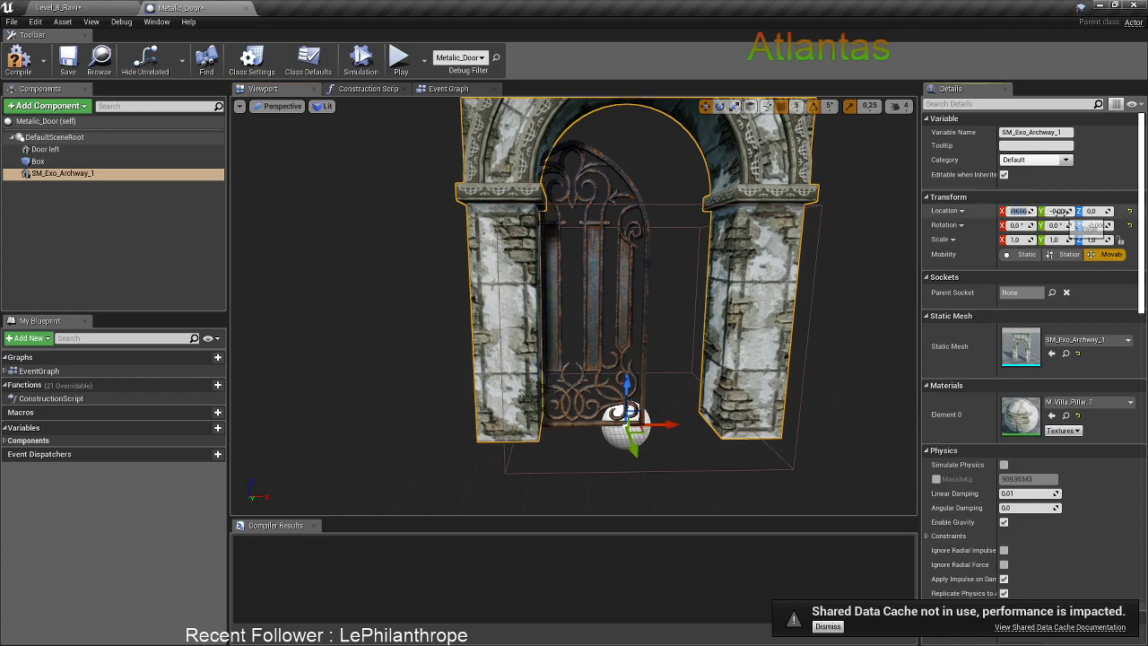
{"action": "left_click", "coordinate": [1094, 211]}
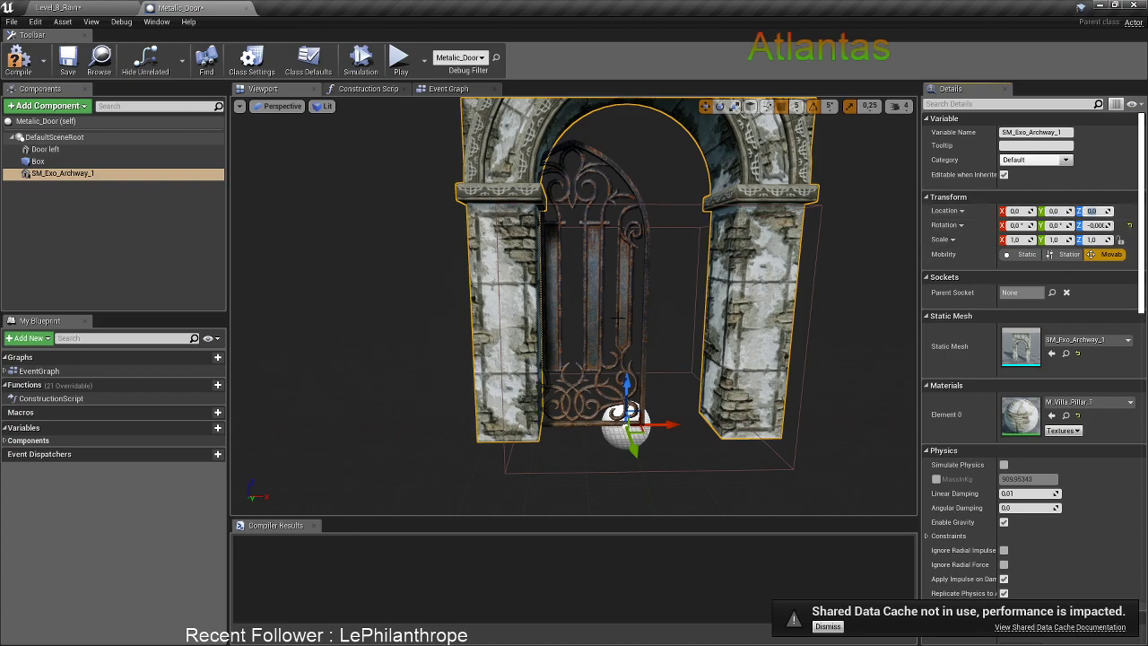
Move the Door left gate into the archway opening and scale it uniformly to 1.25
{"action": "left_click", "coordinate": [628, 315]}
{"action": "left_click_drag", "start_coordinate": [608, 423], "coordinate": [661, 425]}
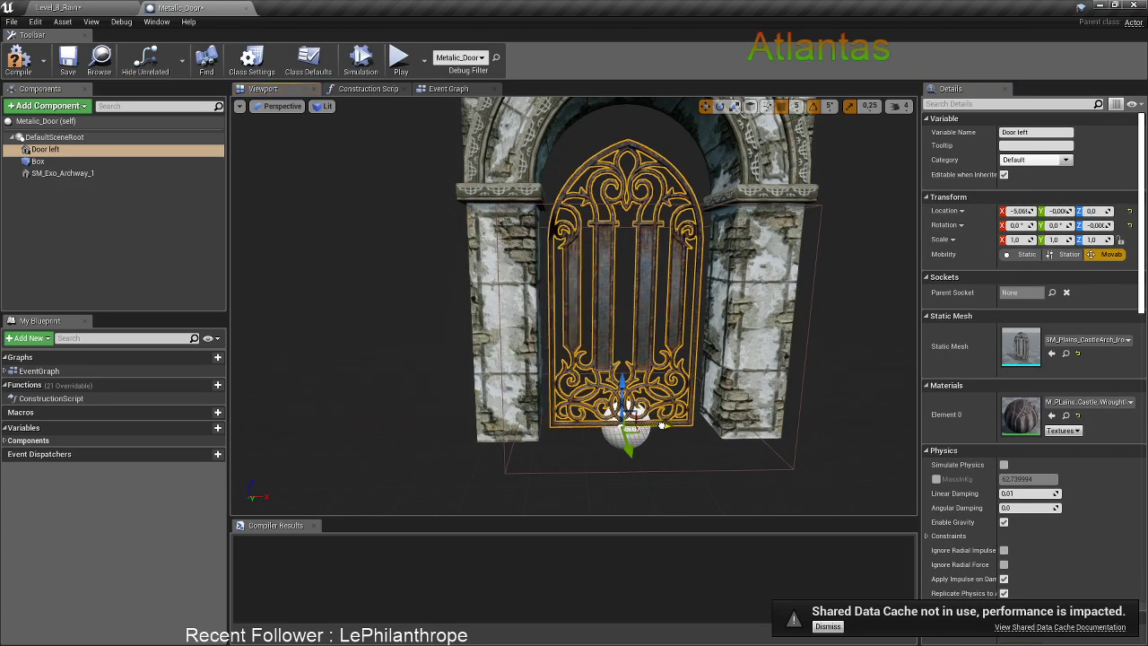
{"action": "middle_click_drag", "start_coordinate": [649, 343], "coordinate": [645, 386]}
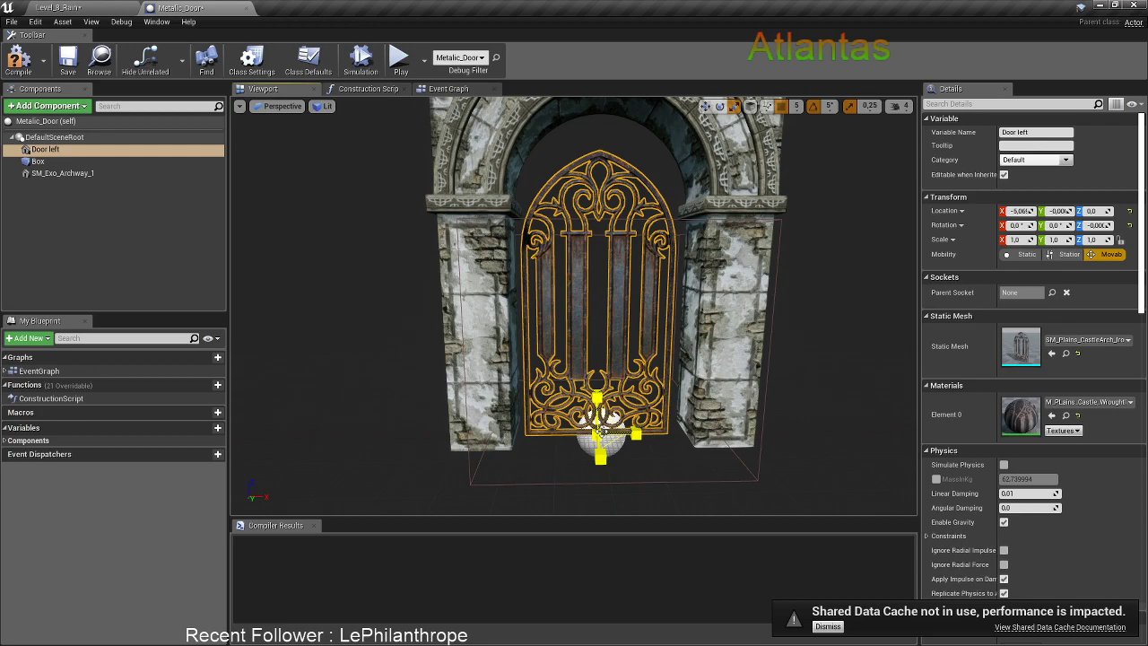
{"action": "left_click_drag", "start_coordinate": [610, 421], "coordinate": [640, 433]}
{"action": "mouse_move", "coordinate": [614, 435]}
{"action": "middle_mouse_down"}
{"action": "mouse_move", "coordinate": [615, 417]}
{"action": "mouse_move", "coordinate": [625, 448]}
{"action": "middle_mouse_up"}
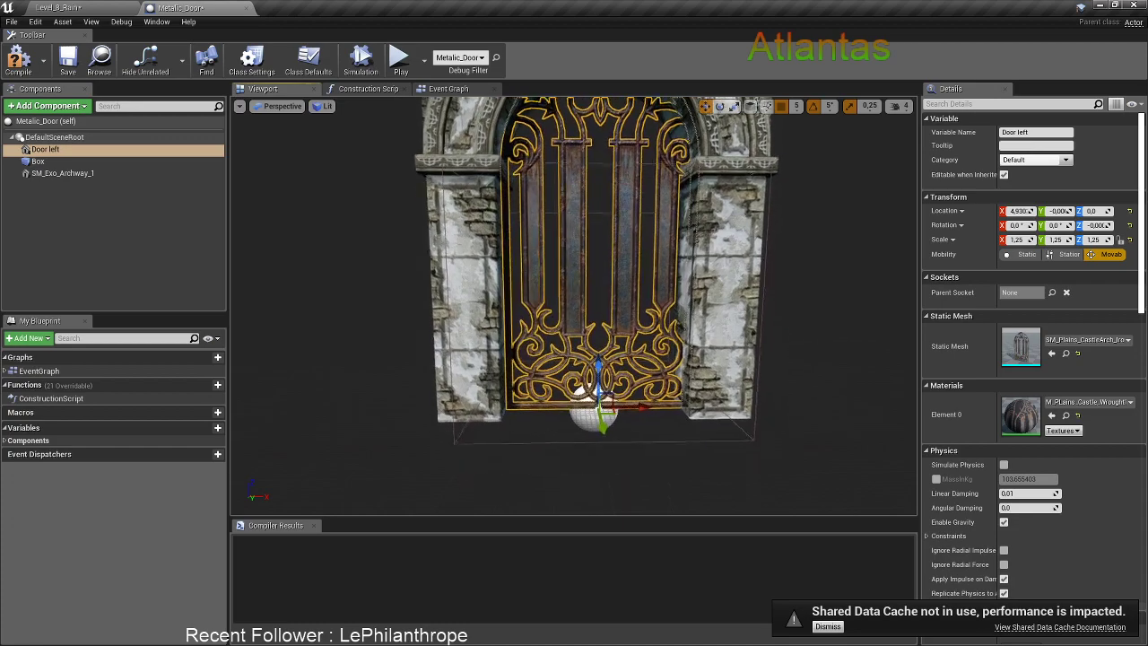
Centre the Door left gate at X 0 and Y 0, and lower it to Z -5
{"action": "right_click_drag", "start_coordinate": [613, 406], "coordinate": [607, 395]}
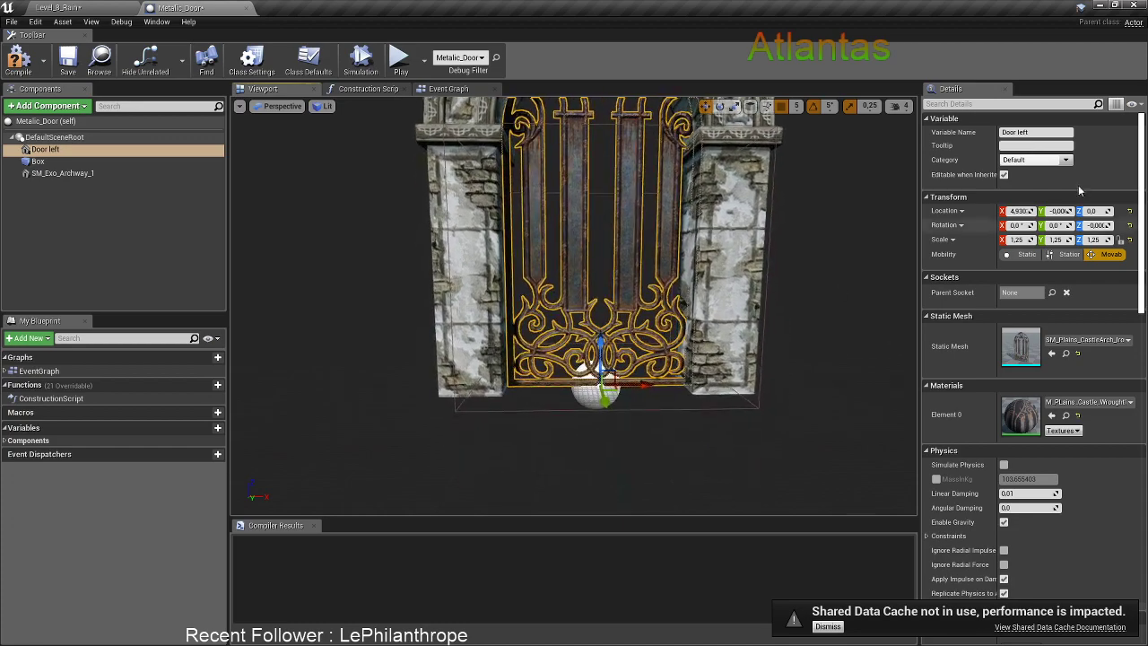
{"action": "left_click", "coordinate": [1020, 210]}
{"action": "type", "text": "0"}
{"action": "key", "text": "Return"}
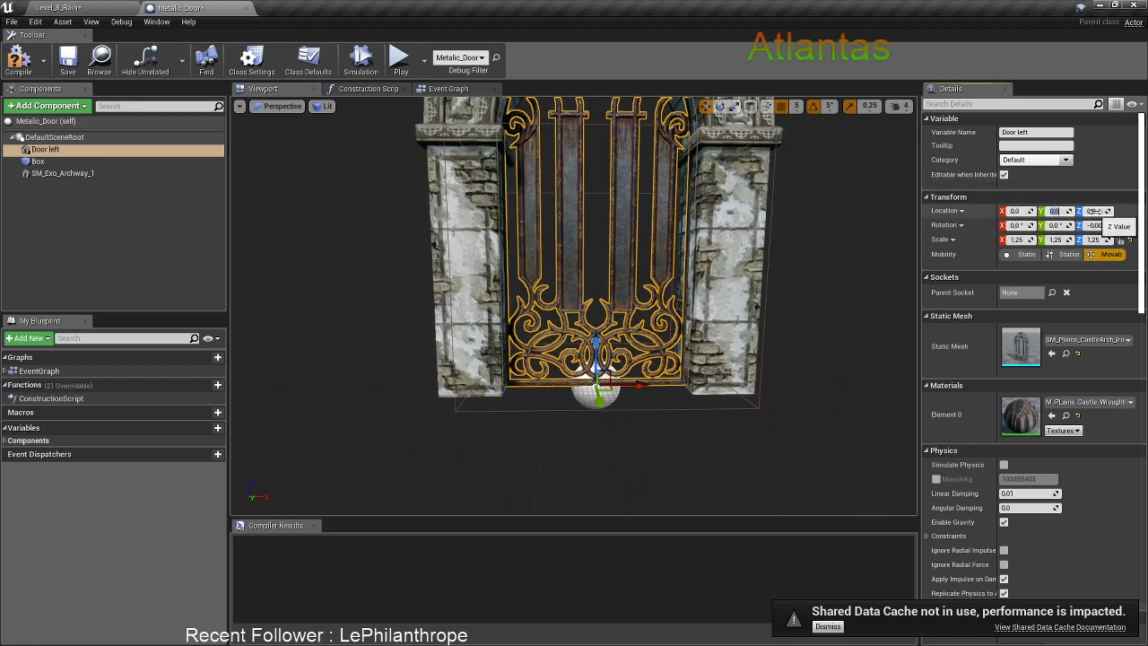
{"action": "right_click_drag", "start_coordinate": [745, 318], "coordinate": [741, 288]}
{"action": "left_click_drag", "start_coordinate": [613, 433], "coordinate": [612, 440]}
{"action": "right_click_drag", "start_coordinate": [664, 333], "coordinate": [659, 373]}
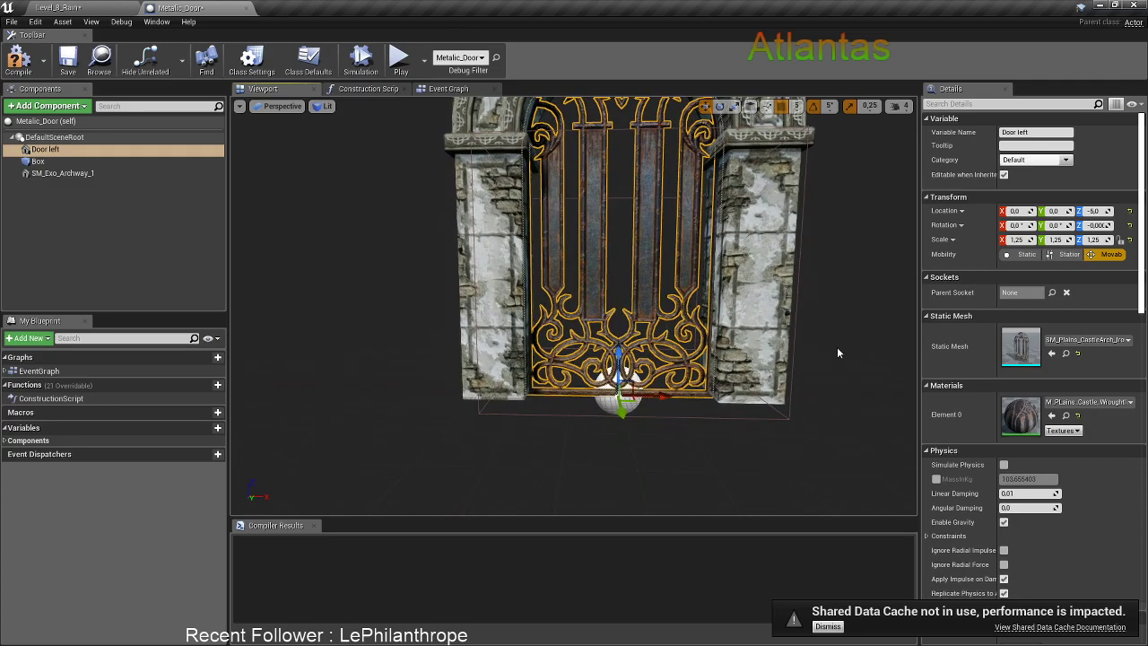
{"action": "right_click_drag", "start_coordinate": [782, 358], "coordinate": [698, 384]}
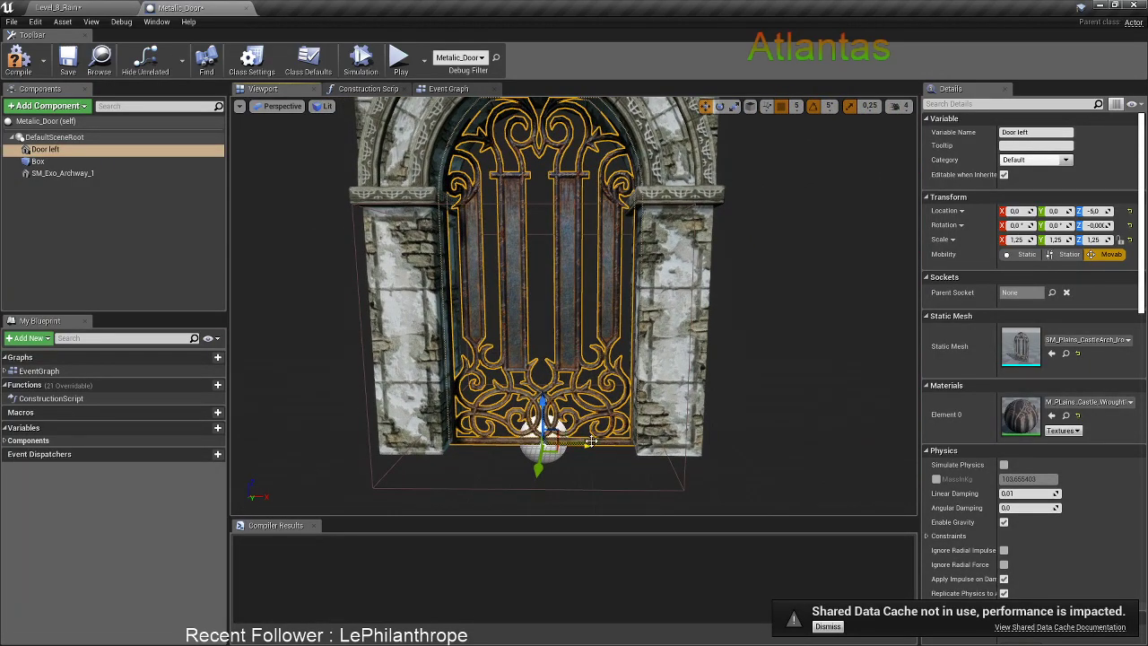
{"action": "left_click_drag", "start_coordinate": [587, 443], "coordinate": [589, 445]}
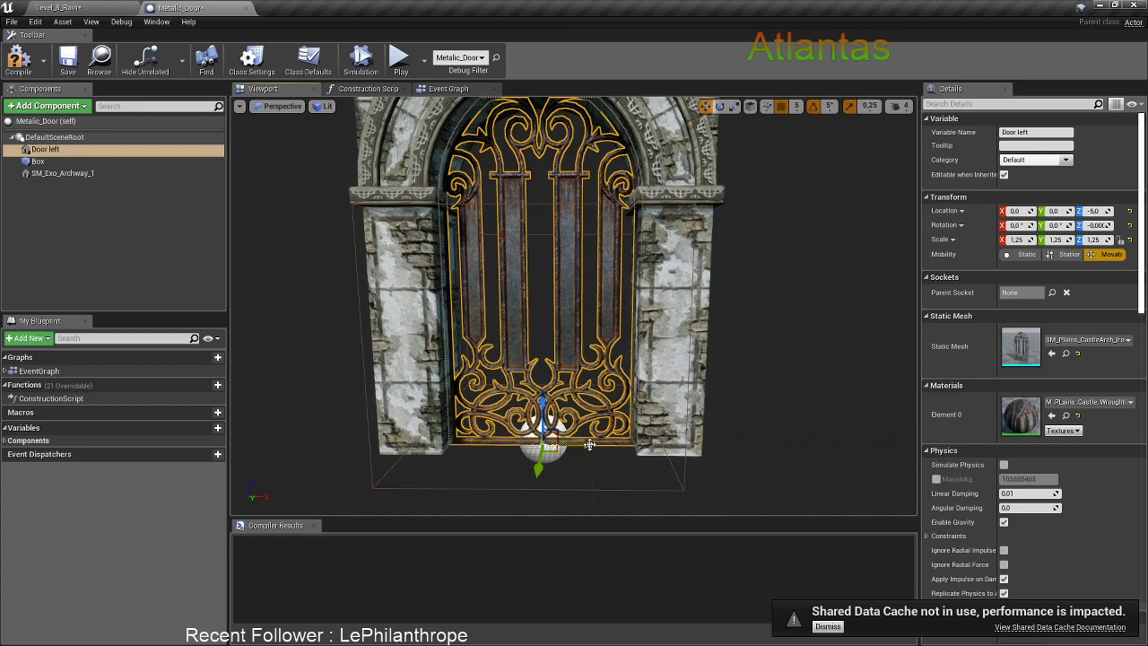
Compile Metalic_Door, close its Construction Script and bring up the faulty SetRelativeRotation node in the Event Graph
{"action": "left_click", "coordinate": [18, 63]}
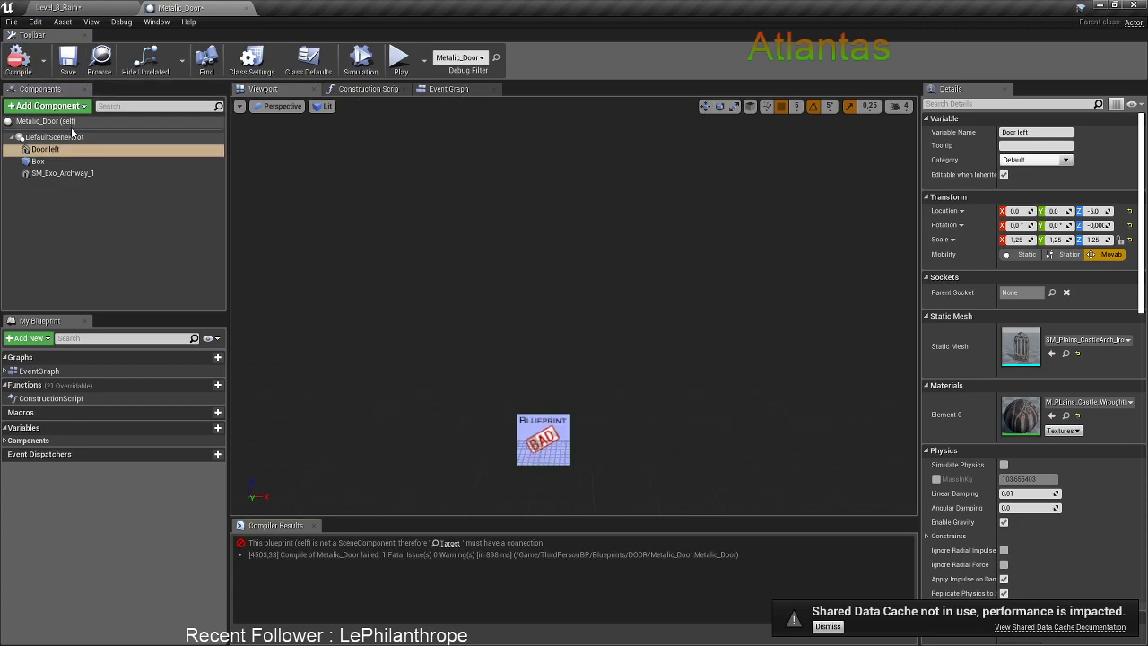
{"action": "left_click", "coordinate": [447, 543]}
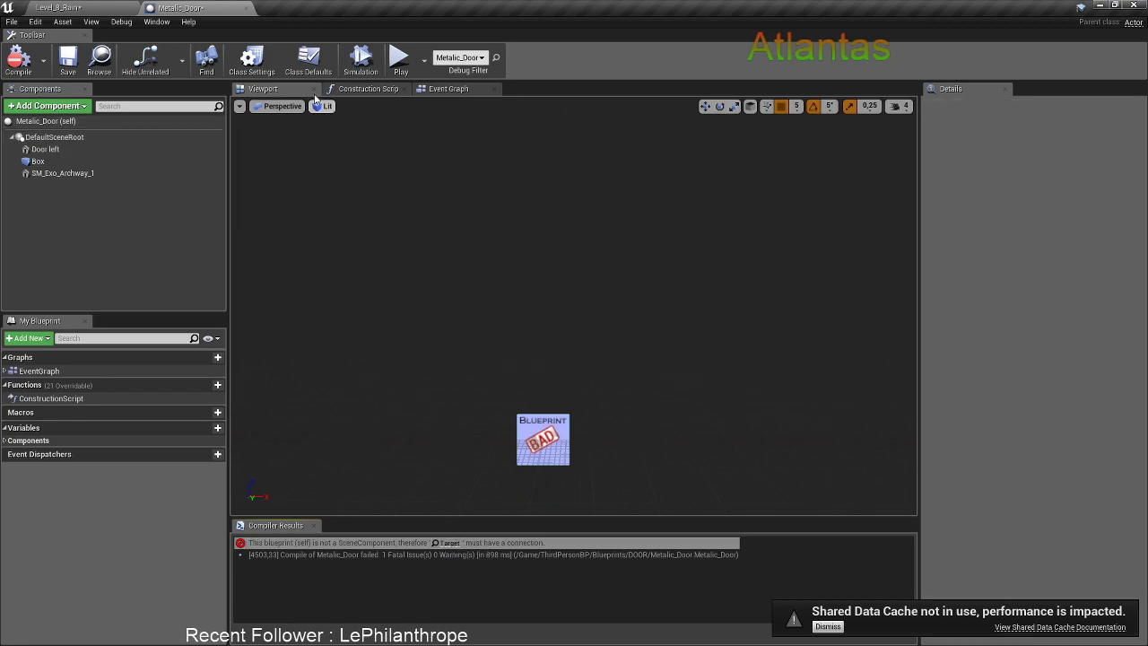
{"action": "left_click", "coordinate": [381, 90]}
{"action": "left_click", "coordinate": [452, 92]}
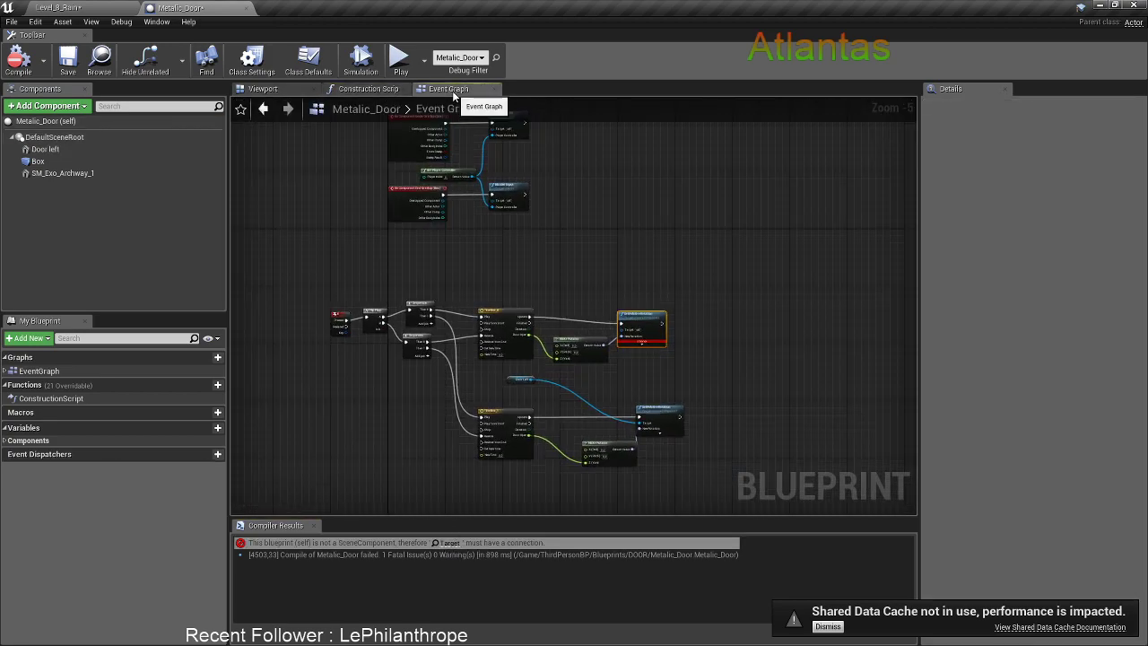
{"action": "left_click", "coordinate": [405, 89]}
{"action": "right_click_drag", "start_coordinate": [485, 221], "coordinate": [576, 243]}
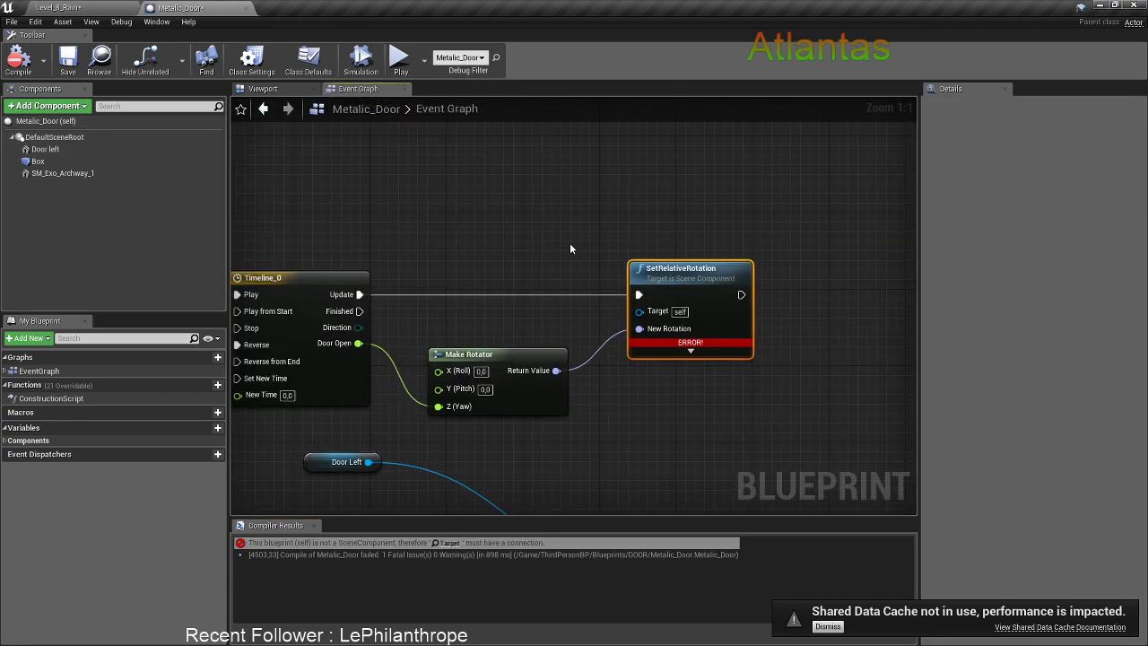
Connect a Door Left reference to the Target of Timeline_0's SetRelativeRotation node and compile the blueprint
{"action": "left_click_drag", "start_coordinate": [47, 149], "coordinate": [566, 311]}
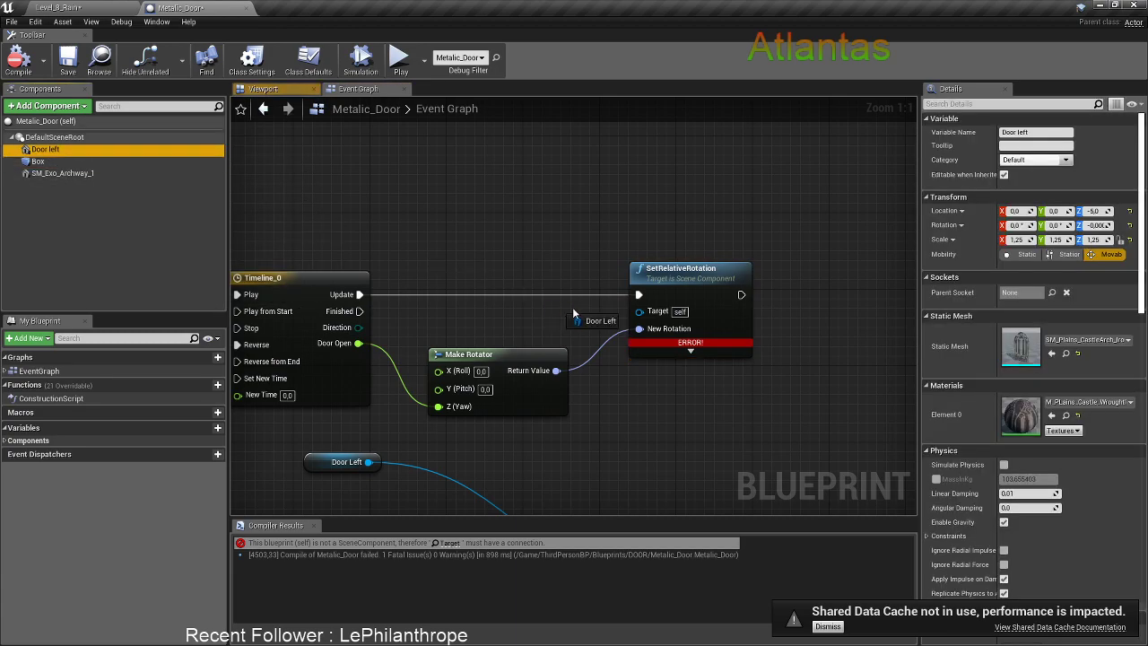
{"action": "left_click_drag", "start_coordinate": [640, 316], "coordinate": [641, 316]}
{"action": "left_click_drag", "start_coordinate": [568, 307], "coordinate": [518, 239]}
{"action": "left_click", "coordinate": [18, 60]}
{"action": "left_click", "coordinate": [274, 90]}
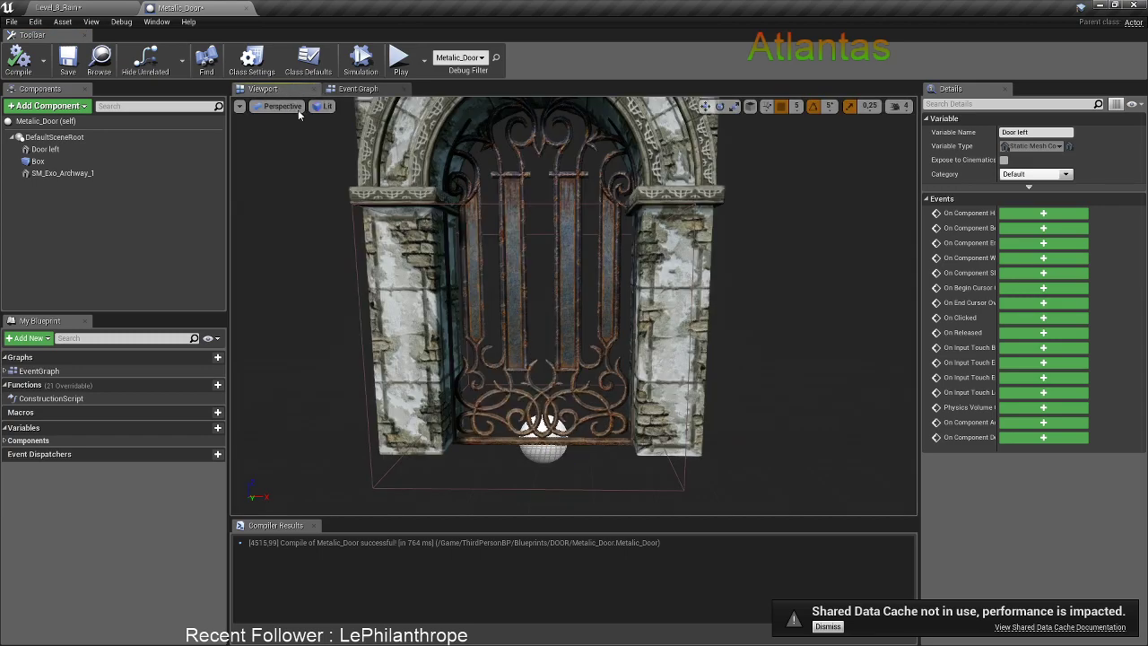
{"action": "left_click", "coordinate": [496, 300]}
{"action": "left_click", "coordinate": [356, 91]}
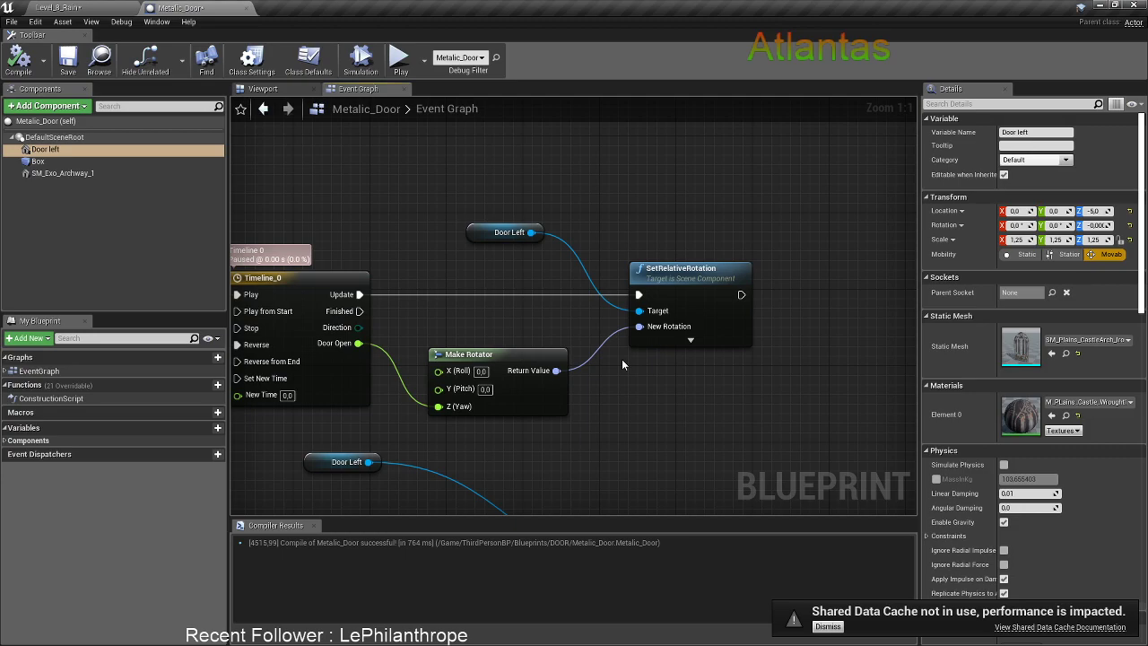
Inspect the placed Metalic_Door and its Door left component in the level against the original archway
{"action": "left_click", "coordinate": [103, 6]}
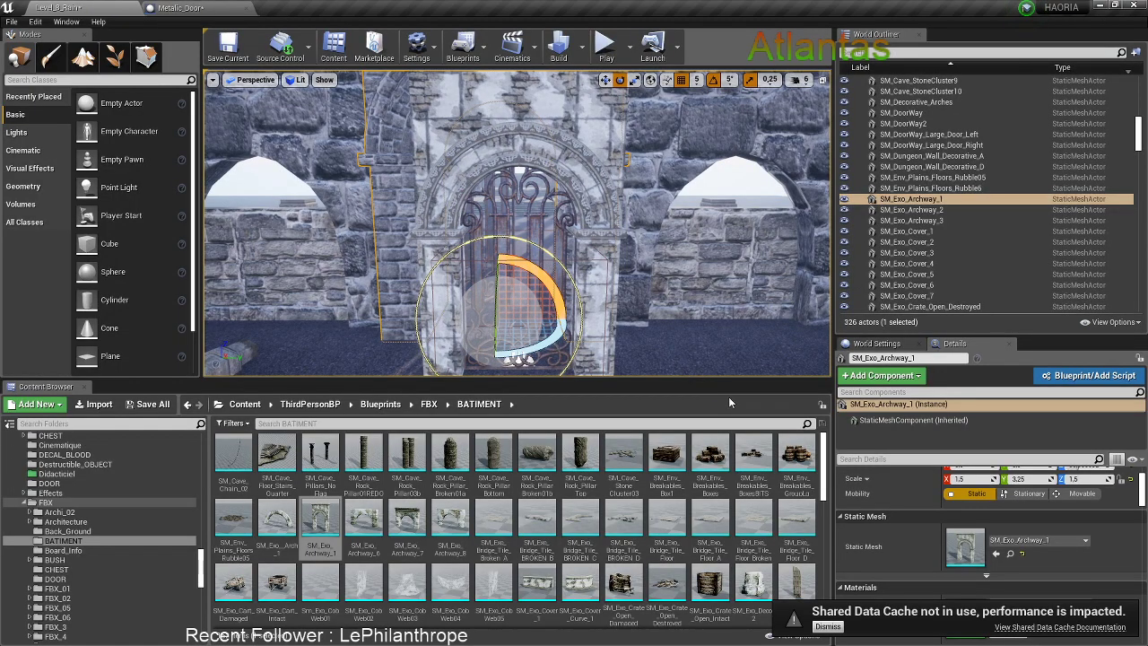
{"action": "right_click_drag", "start_coordinate": [533, 279], "coordinate": [540, 299]}
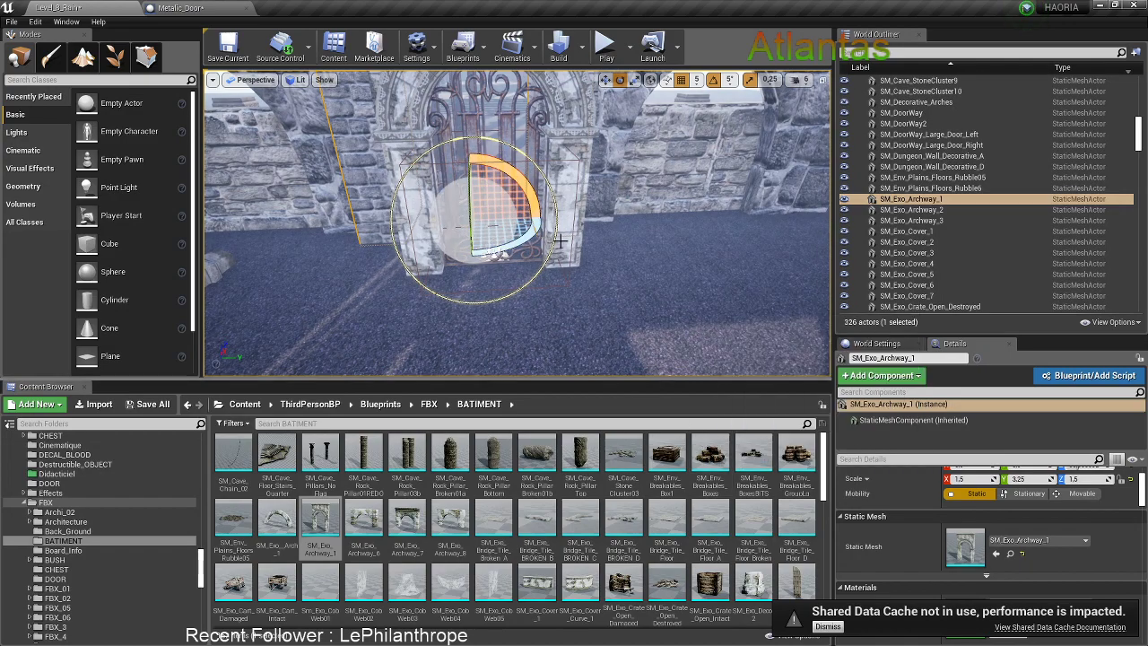
{"action": "left_click", "coordinate": [473, 119]}
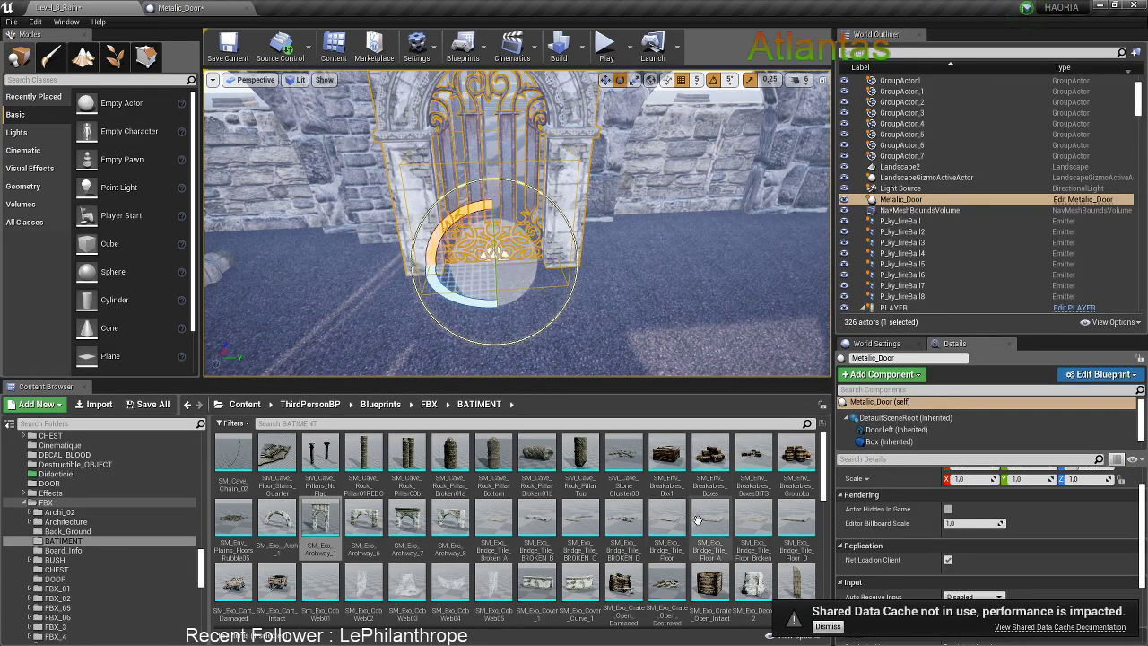
{"action": "scroll", "coordinate": [1008, 466], "scroll_direction": "up", "scroll_amount": 2}
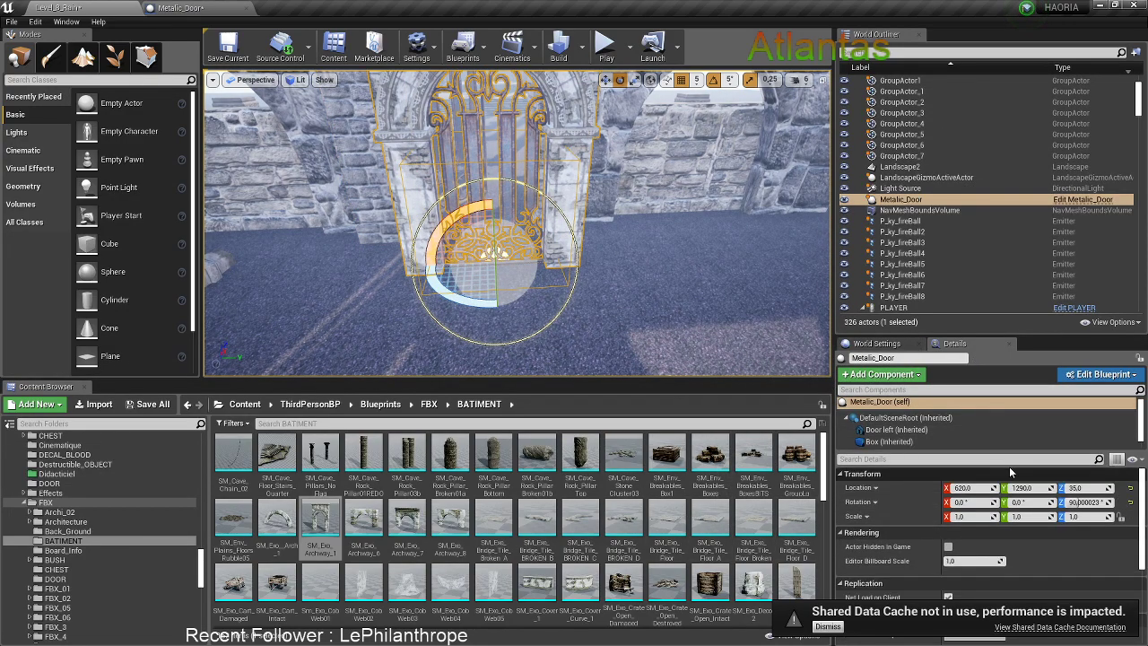
{"action": "left_click", "coordinate": [968, 431]}
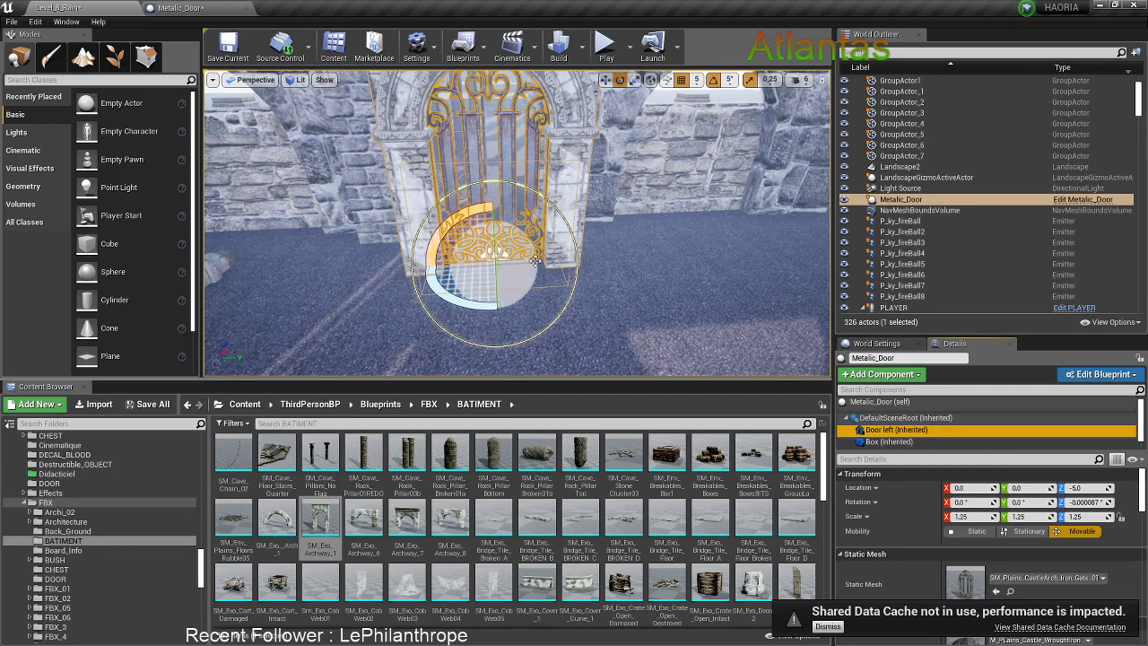
{"action": "scroll", "coordinate": [715, 483], "scroll_direction": "down", "scroll_amount": 1}
{"action": "right_click_drag", "start_coordinate": [668, 308], "coordinate": [574, 292]}
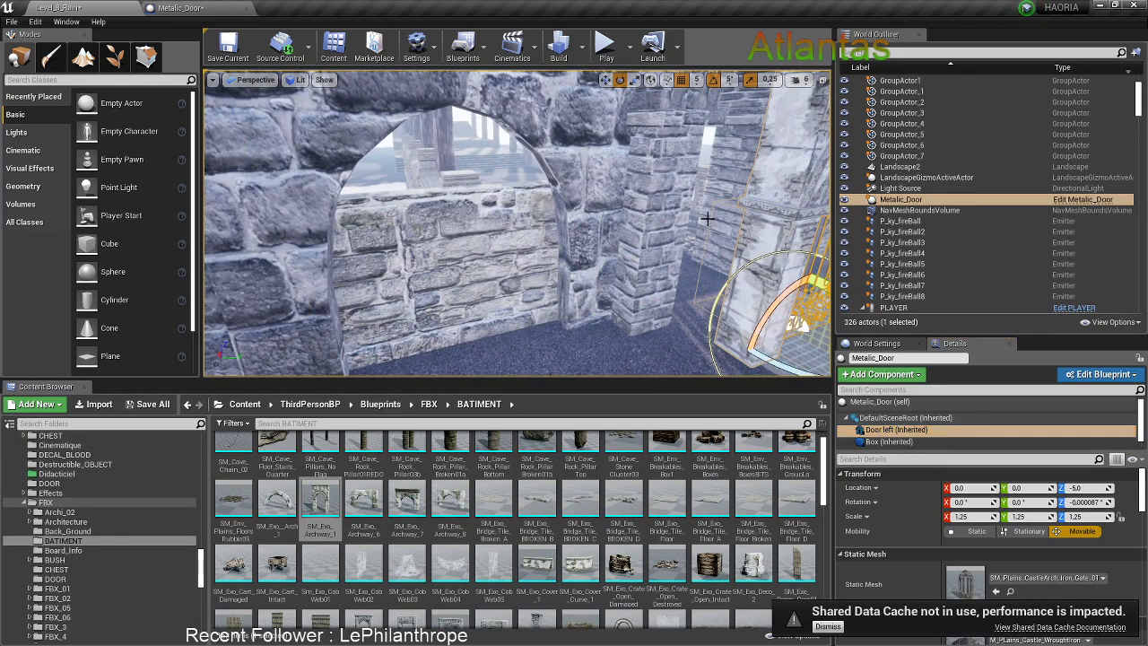
{"action": "right_click_drag", "start_coordinate": [606, 208], "coordinate": [681, 204]}
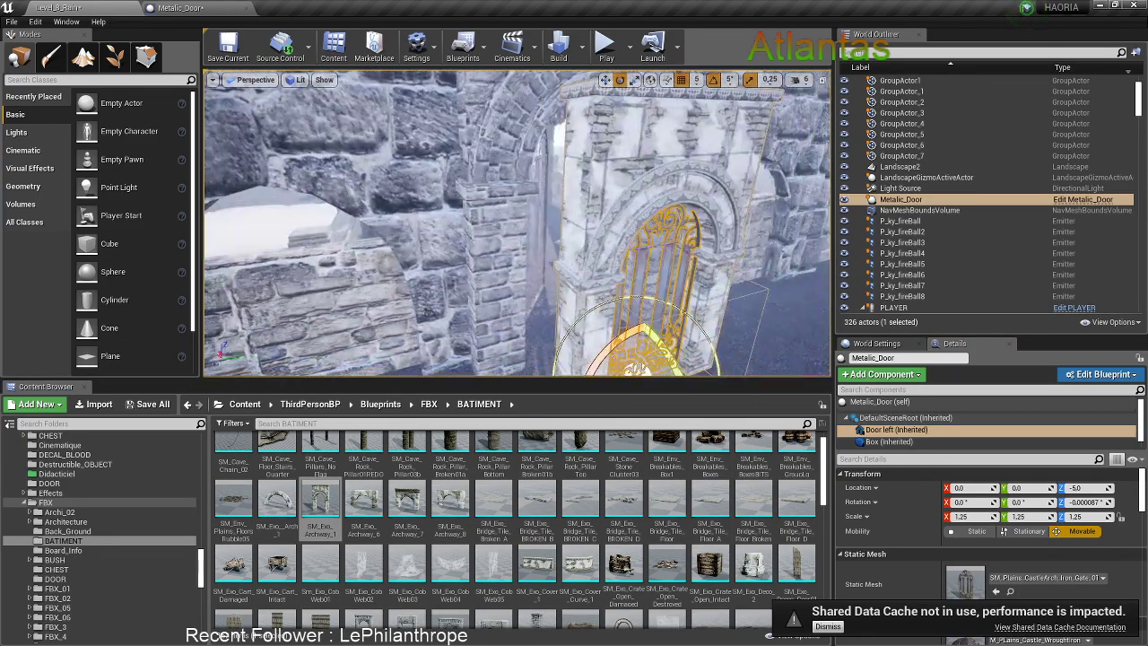
Locate the original archway's iron gate mesh in the content and open it for inspection in the static mesh editor
{"action": "left_click", "coordinate": [547, 215]}
{"action": "left_click", "coordinate": [1010, 592]}
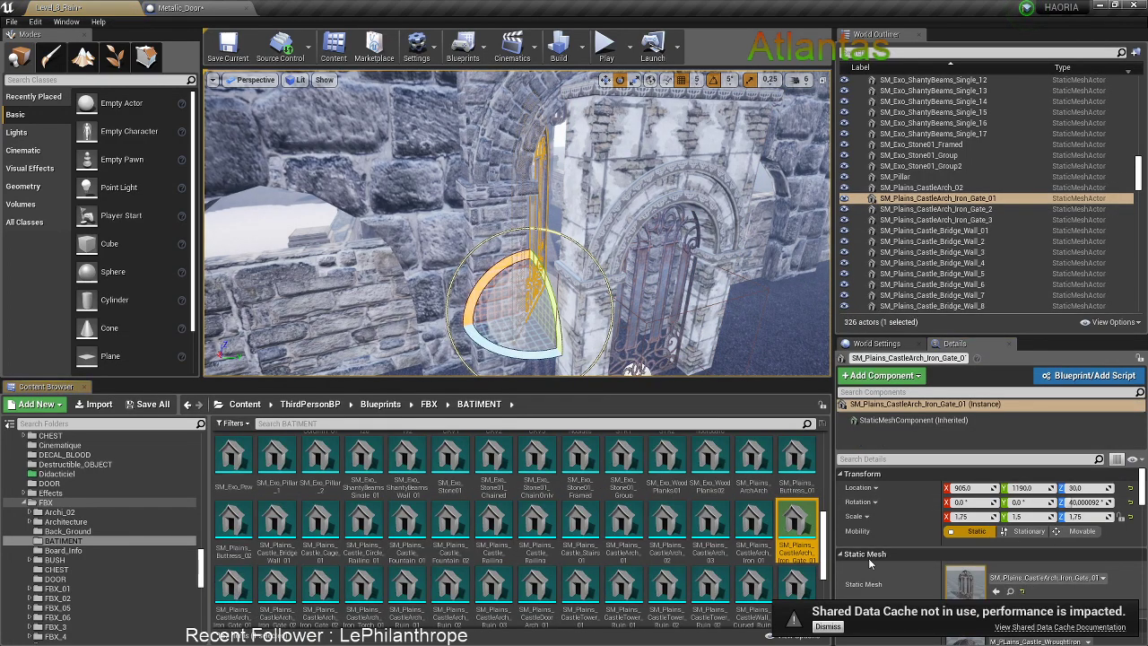
{"action": "double_click", "coordinate": [805, 520]}
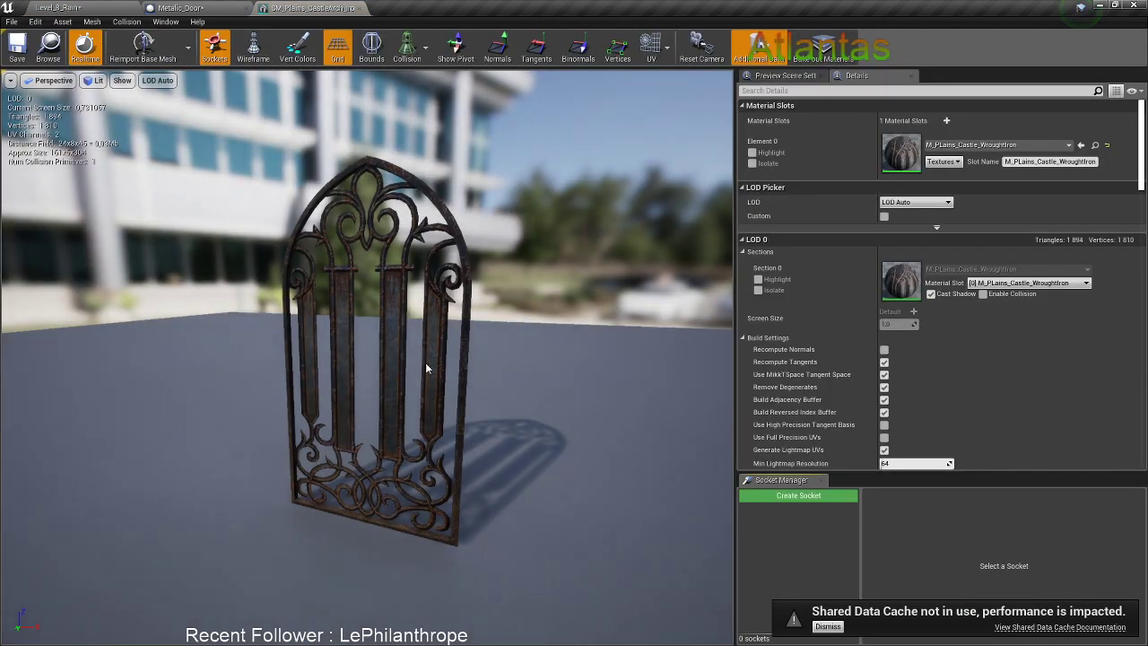
{"action": "mouse_move", "coordinate": [488, 394]}
{"action": "right_mouse_down"}
{"action": "mouse_move", "coordinate": [574, 414]}
{"action": "mouse_move", "coordinate": [488, 394]}
{"action": "right_mouse_up"}
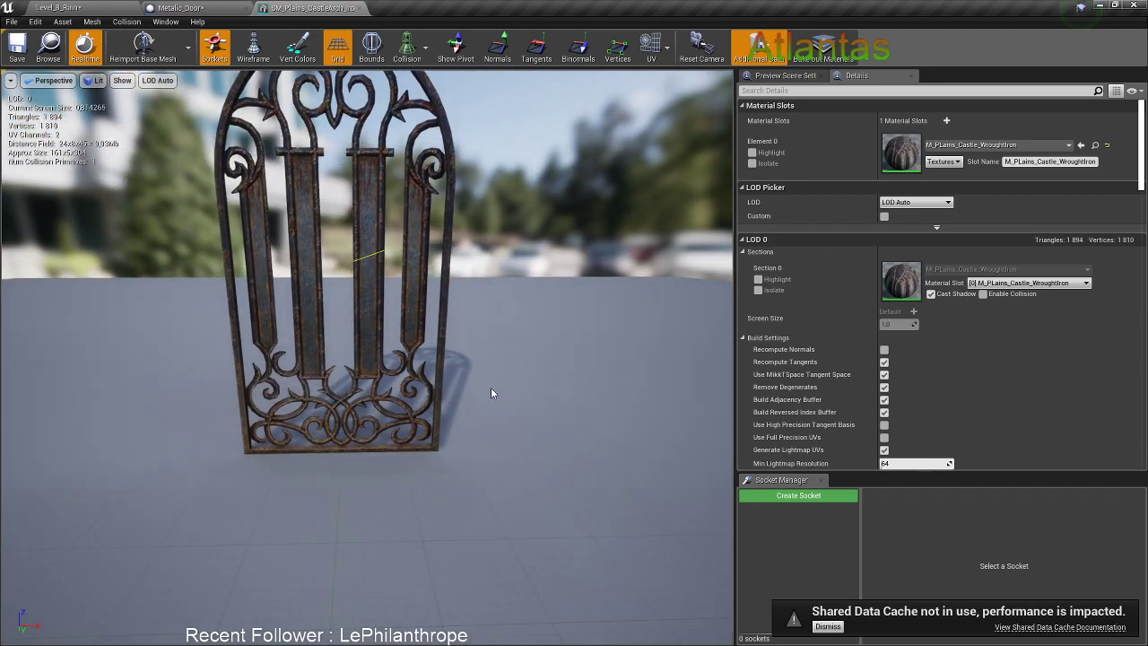
Search the iron gate mesh's details for placement and location settings, and its preview scene settings for a location option
{"action": "left_click", "coordinate": [763, 91]}
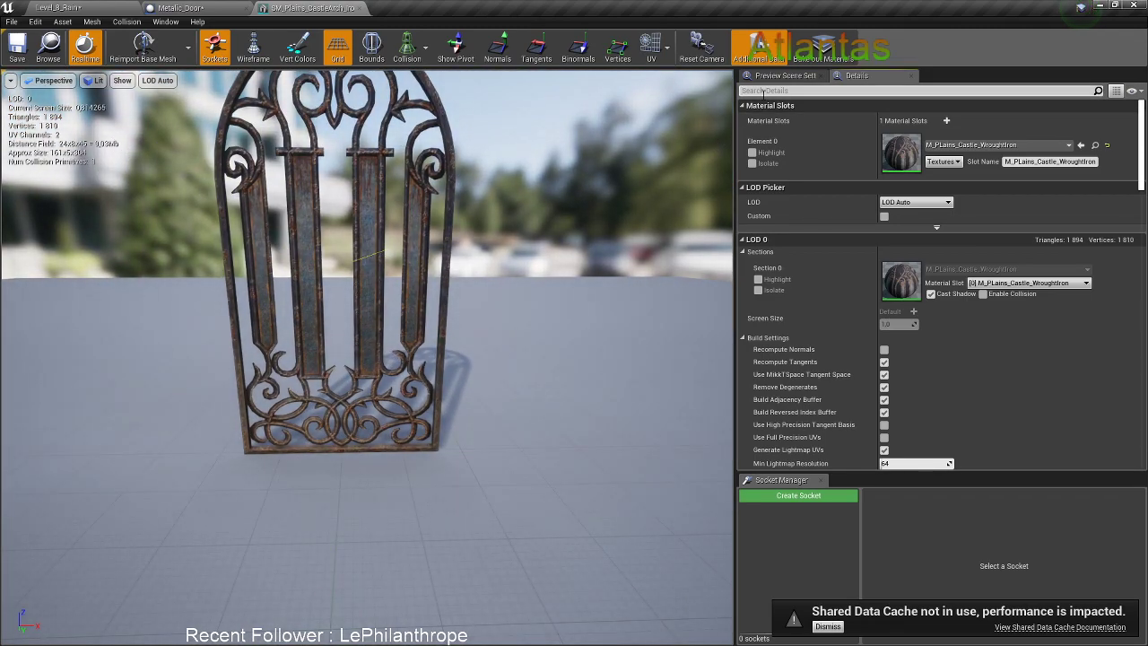
{"action": "type", "text": "place"}
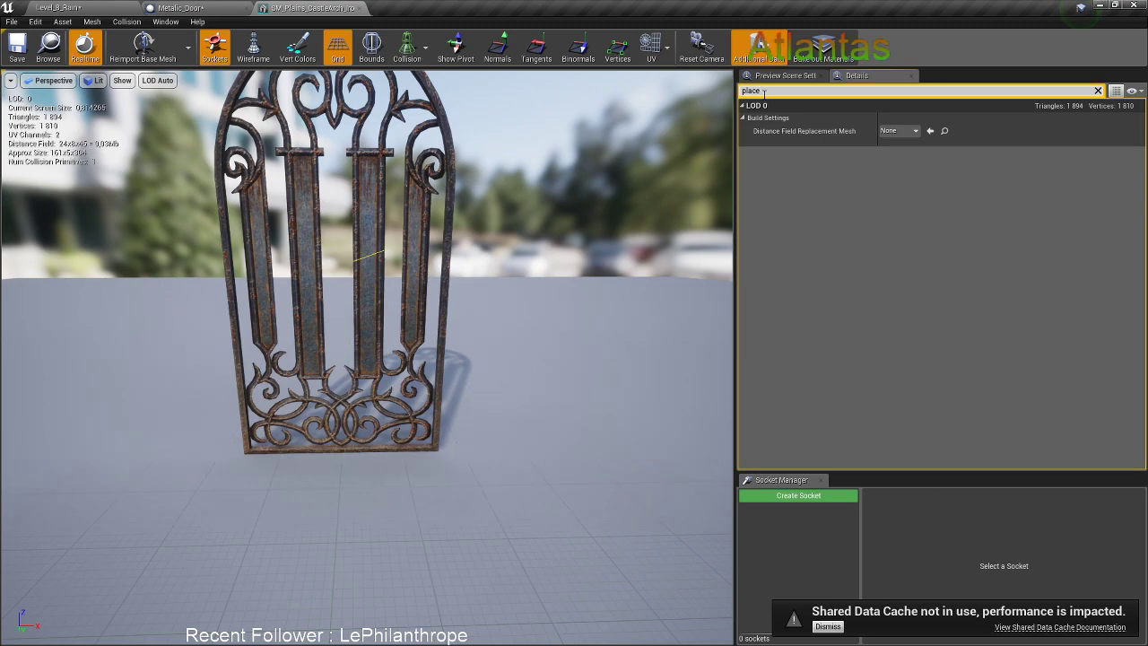
{"action": "key", "text": "BackSpace"}
{"action": "key", "text": "BackSpace"}
{"action": "key", "text": "BackSpace"}
{"action": "key", "text": "BackSpace"}
{"action": "key", "text": "BackSpace"}
{"action": "type", "text": "locat"}
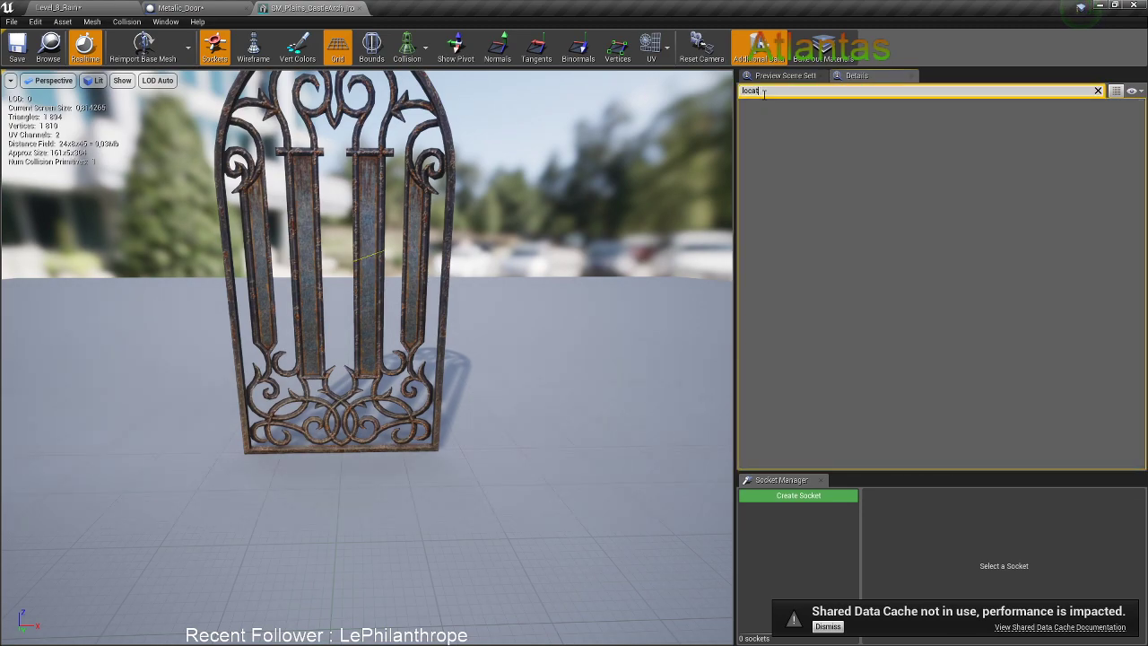
{"action": "key", "text": "BackSpace"}
{"action": "key", "text": "BackSpace"}
{"action": "key", "text": "BackSpace"}
{"action": "key", "text": "BackSpace"}
{"action": "left_click", "coordinate": [782, 75]}
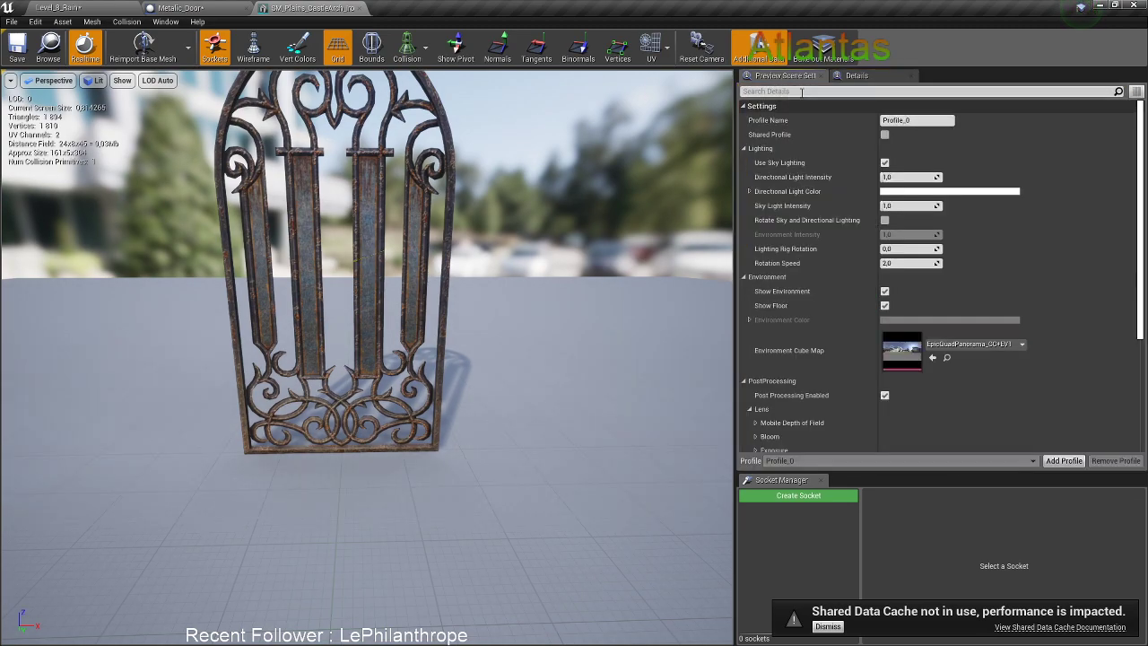
{"action": "type", "text": "loca"}
{"action": "key", "text": "BackSpace"}
{"action": "key", "text": "BackSpace"}
{"action": "key", "text": "BackSpace"}
{"action": "key", "text": "BackSpace"}
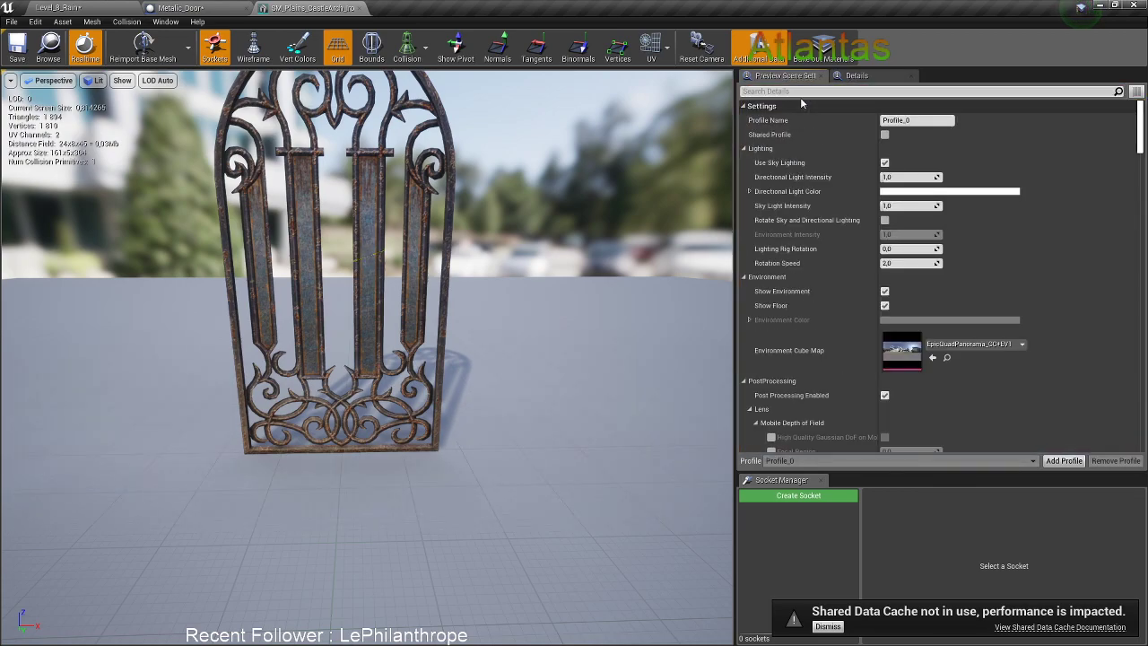
Return to Level_8_Rain and delete the placed Metalic_Door instance
{"action": "left_click", "coordinate": [126, 7]}
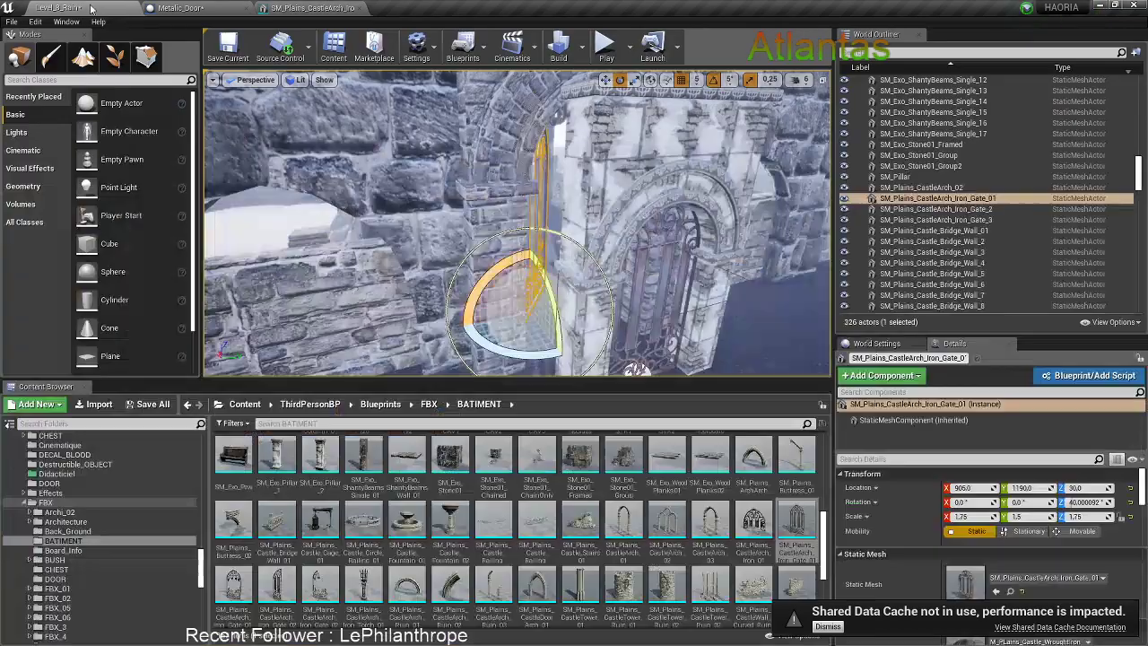
{"action": "key", "text": "Delete"}
{"action": "right_click_drag", "start_coordinate": [396, 206], "coordinate": [685, 211]}
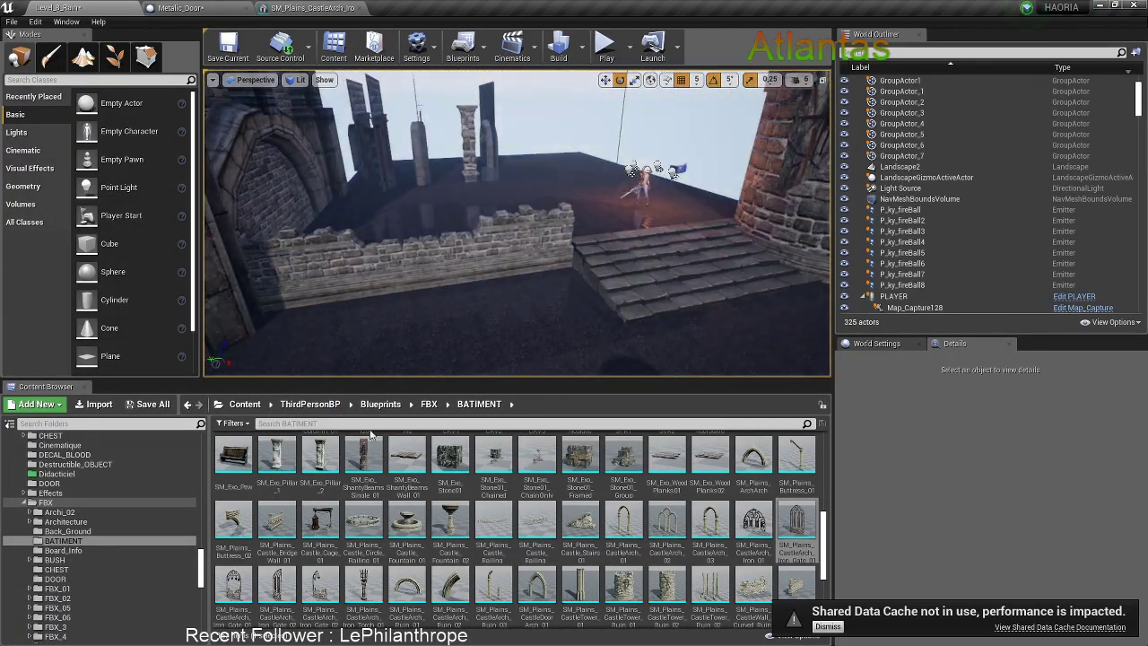
Search all project content for "door" and place Metalic_Door in the open area of the level
{"action": "left_click", "coordinate": [302, 426]}
{"action": "type", "text": "door"}
{"action": "left_click", "coordinate": [245, 405]}
{"action": "right_click_drag", "start_coordinate": [364, 355], "coordinate": [215, 350]}
{"action": "left_click_drag", "start_coordinate": [754, 583], "coordinate": [408, 300]}
Play the level full screen, run the character to the gate to test its rotation, and stop the session, closing the message log
{"action": "left_click", "coordinate": [593, 44]}
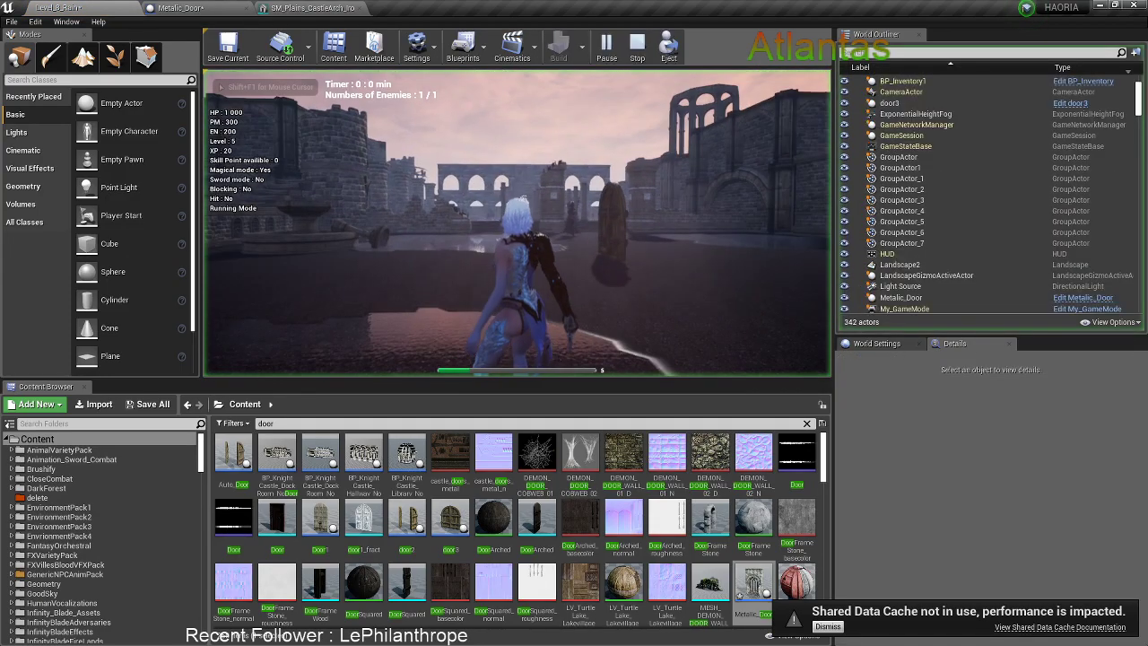
{"action": "key", "text": "F11"}
{"action": "key", "text": "w"}
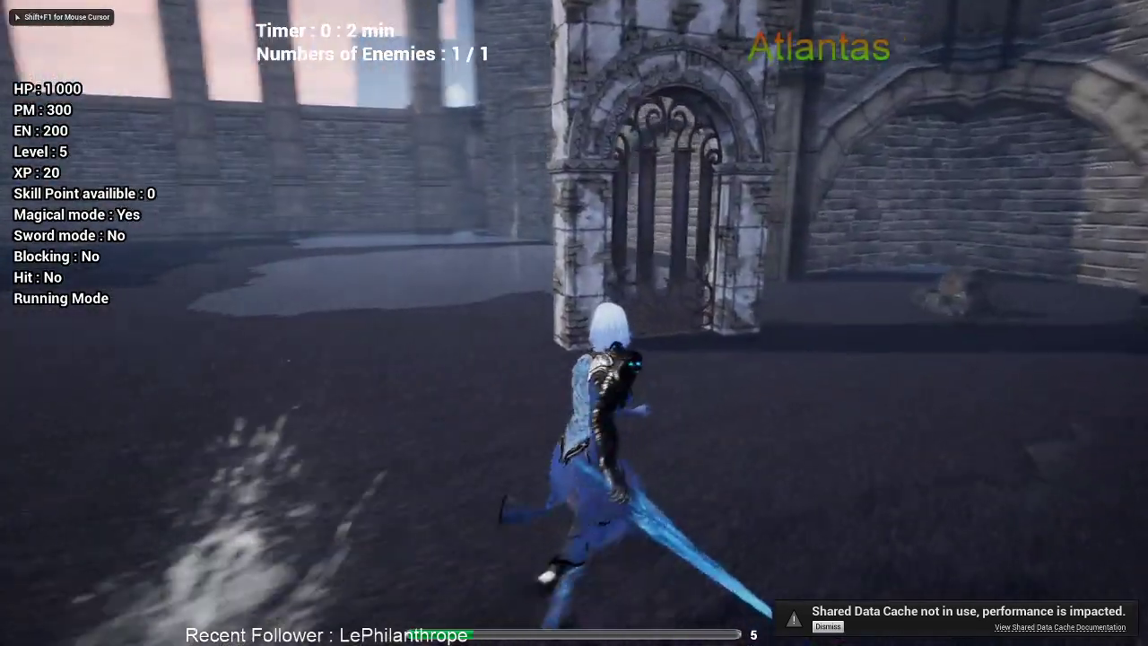
{"action": "key", "text": "w"}
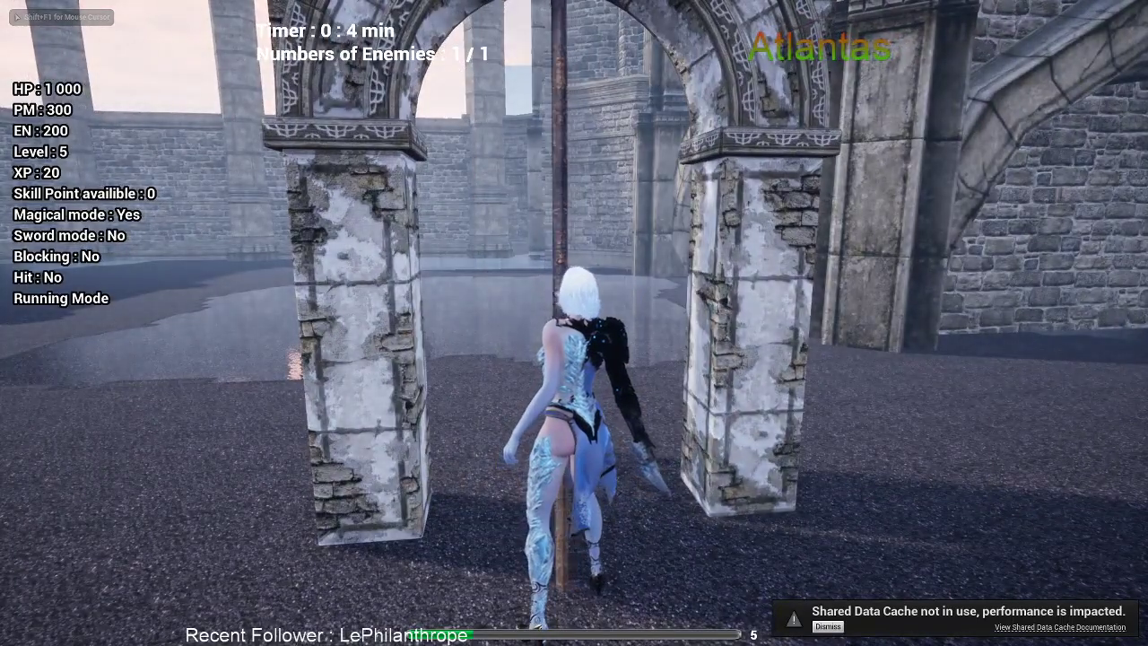
{"action": "key", "text": "w"}
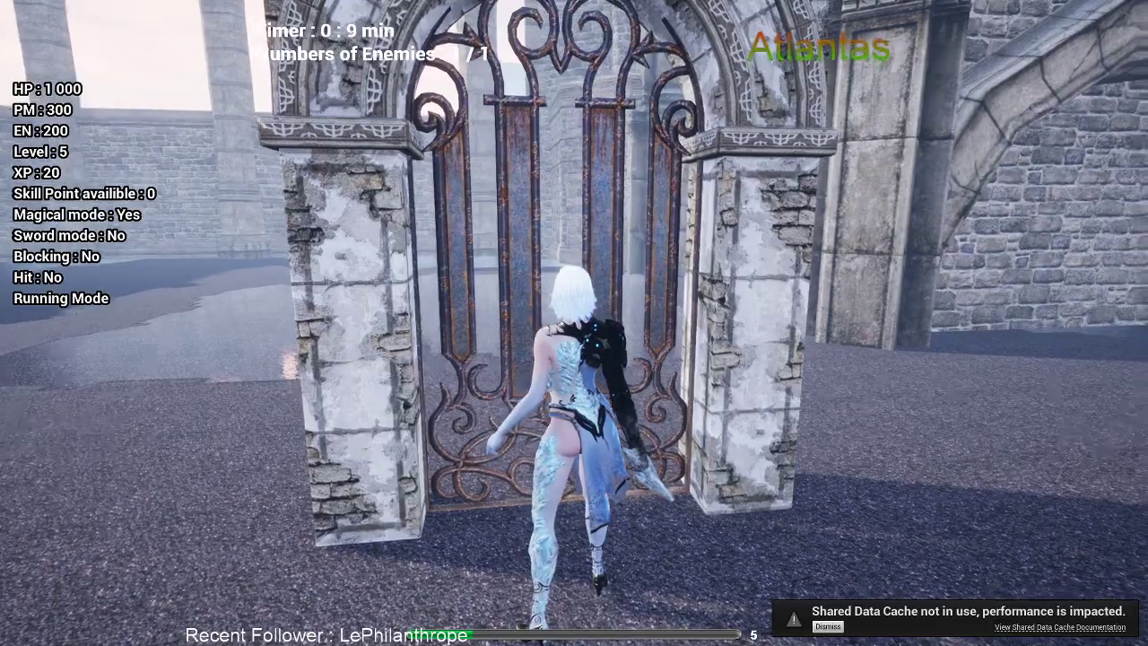
{"action": "key", "text": "Escape"}
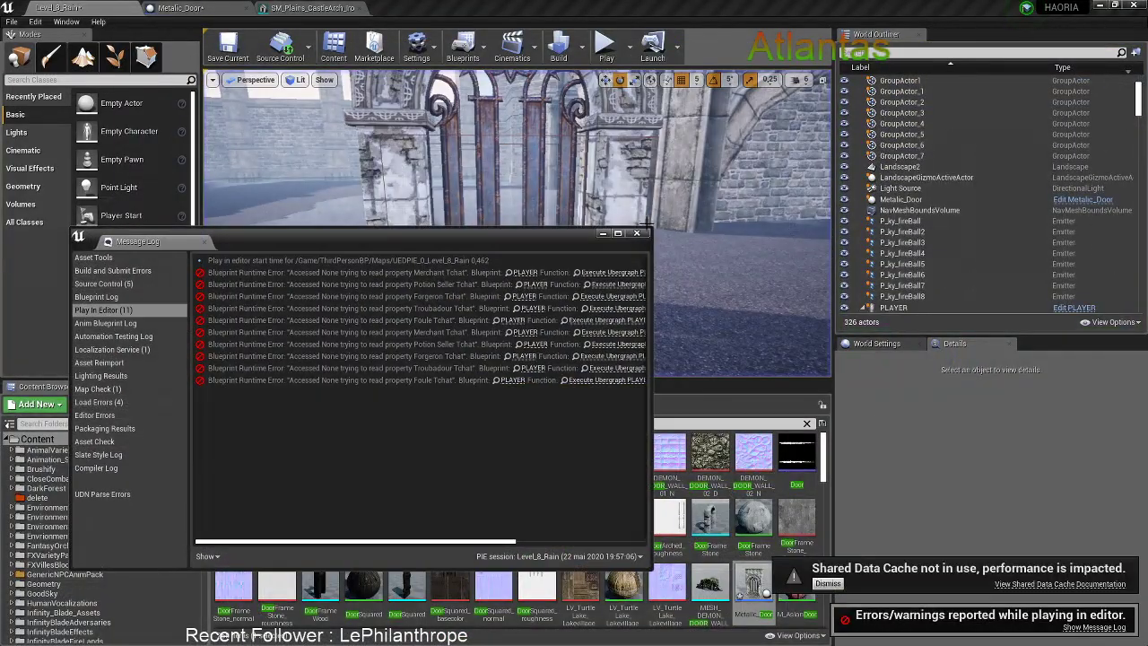
{"action": "left_click", "coordinate": [638, 232]}
Try to shift the Door left gate in the Metalic_Door viewport and to make it the blueprint's scene root
{"action": "left_click", "coordinate": [301, 7]}
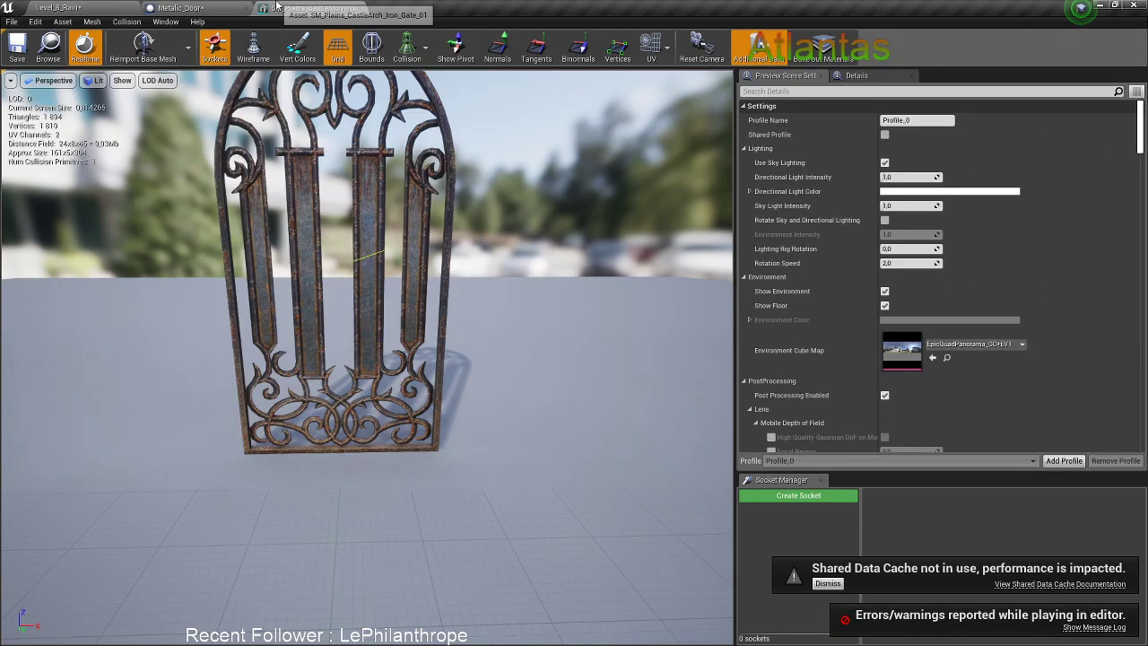
{"action": "left_click", "coordinate": [225, 7]}
{"action": "left_click", "coordinate": [263, 89]}
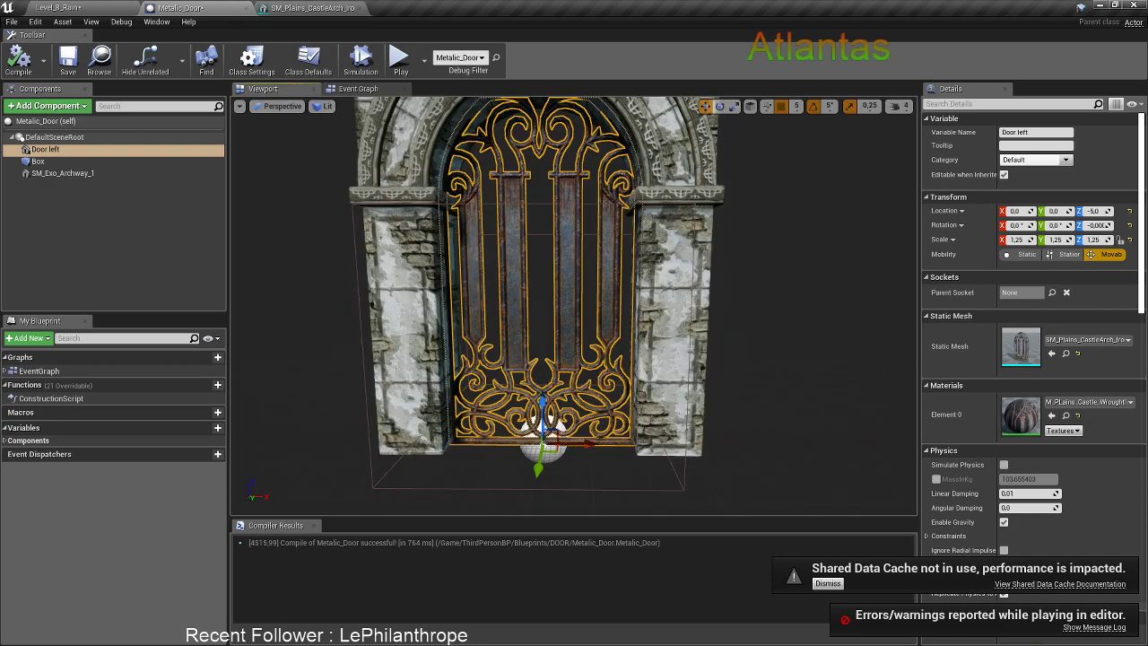
{"action": "left_click_drag", "start_coordinate": [600, 433], "coordinate": [662, 453]}
{"action": "key", "text": "ctrl+z"}
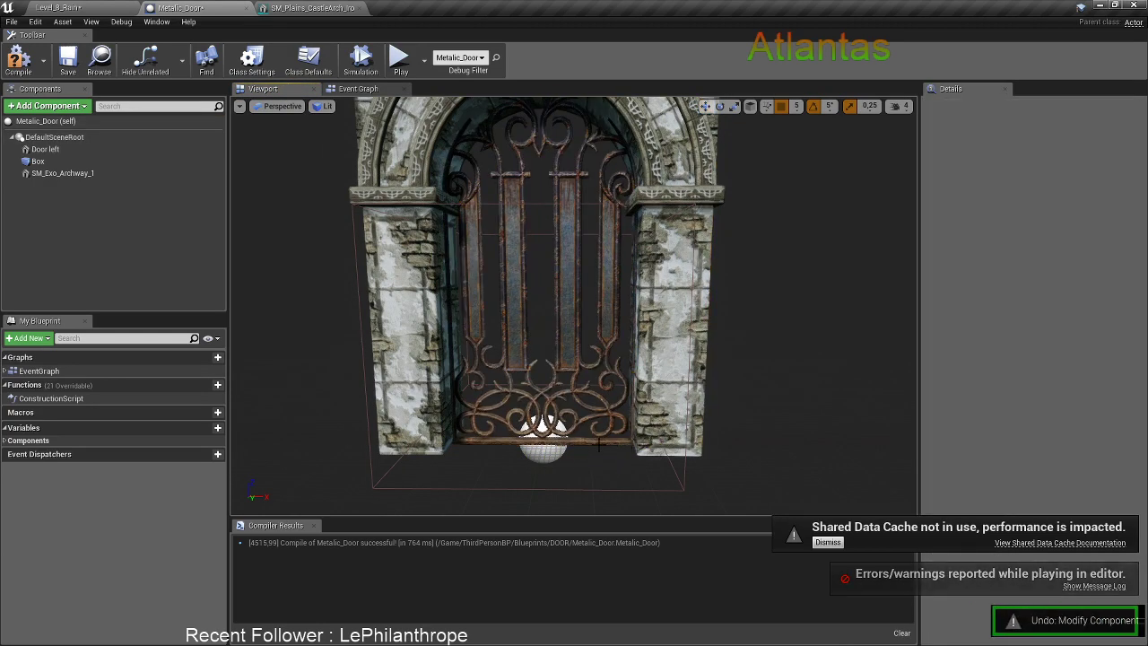
{"action": "left_click_drag", "start_coordinate": [45, 149], "coordinate": [64, 143]}
{"action": "key", "text": "ctrl+z"}
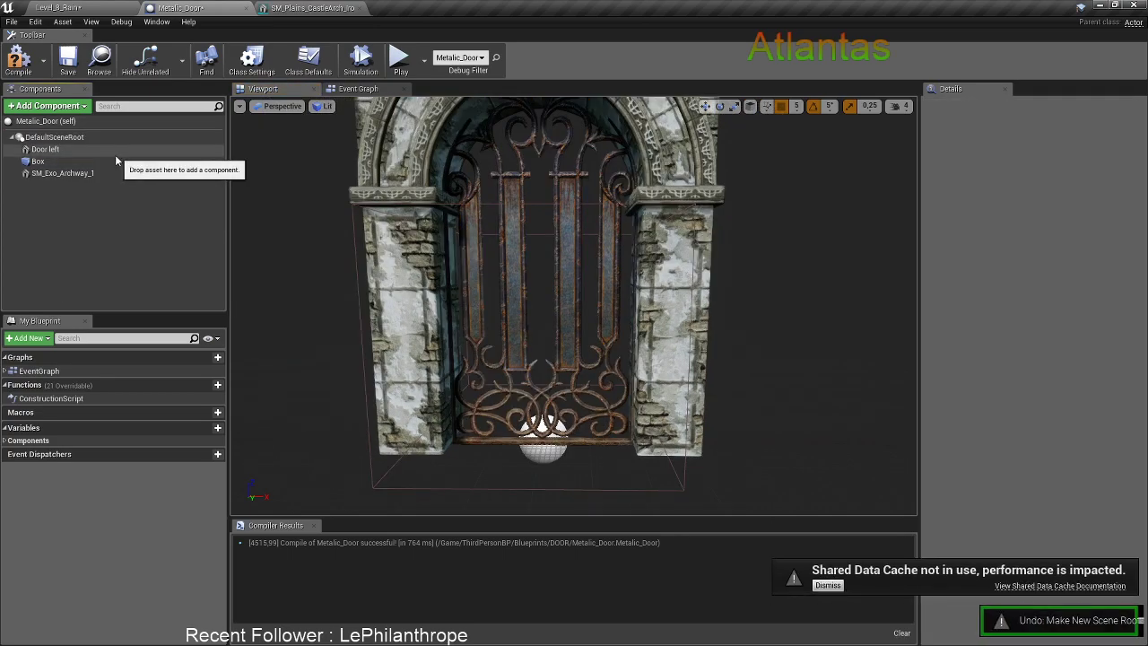
{"action": "left_click", "coordinate": [46, 149]}
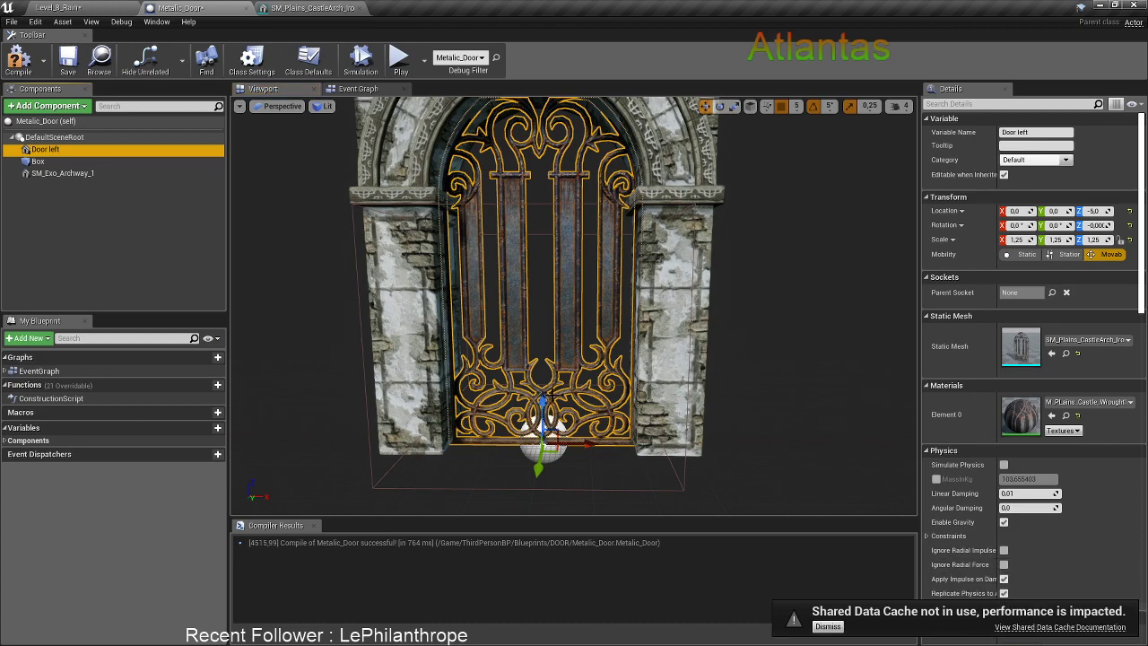
Examine the iron gate mesh's LOD, build, general and collision settings for an option that affects its pivot
{"action": "left_click", "coordinate": [312, 7]}
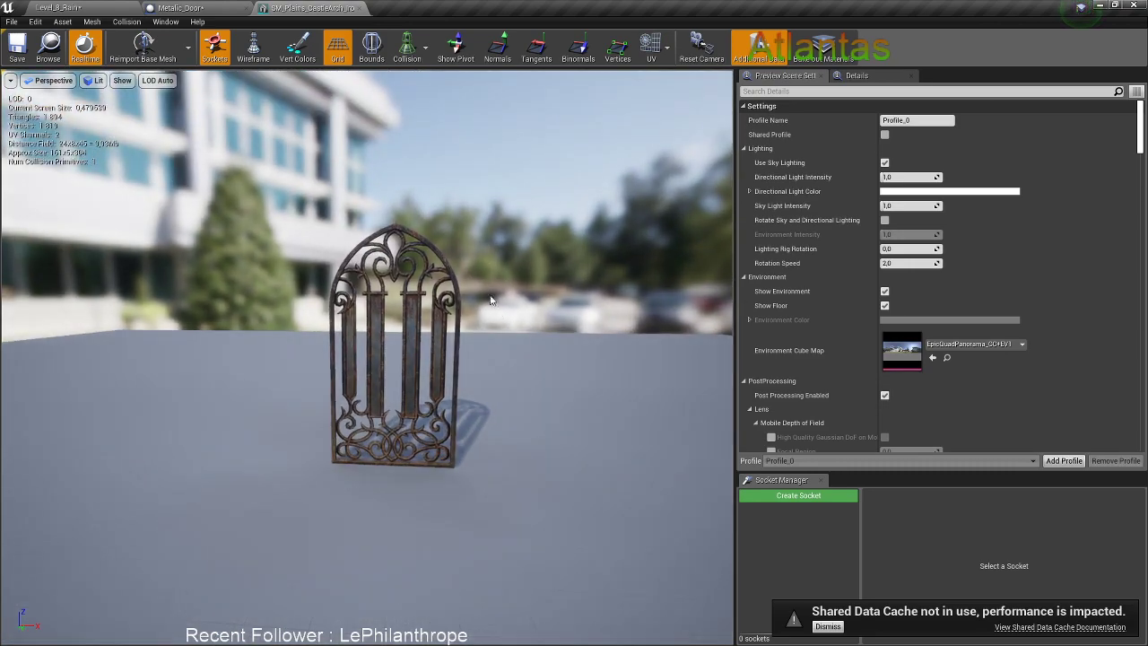
{"action": "left_click", "coordinate": [215, 6]}
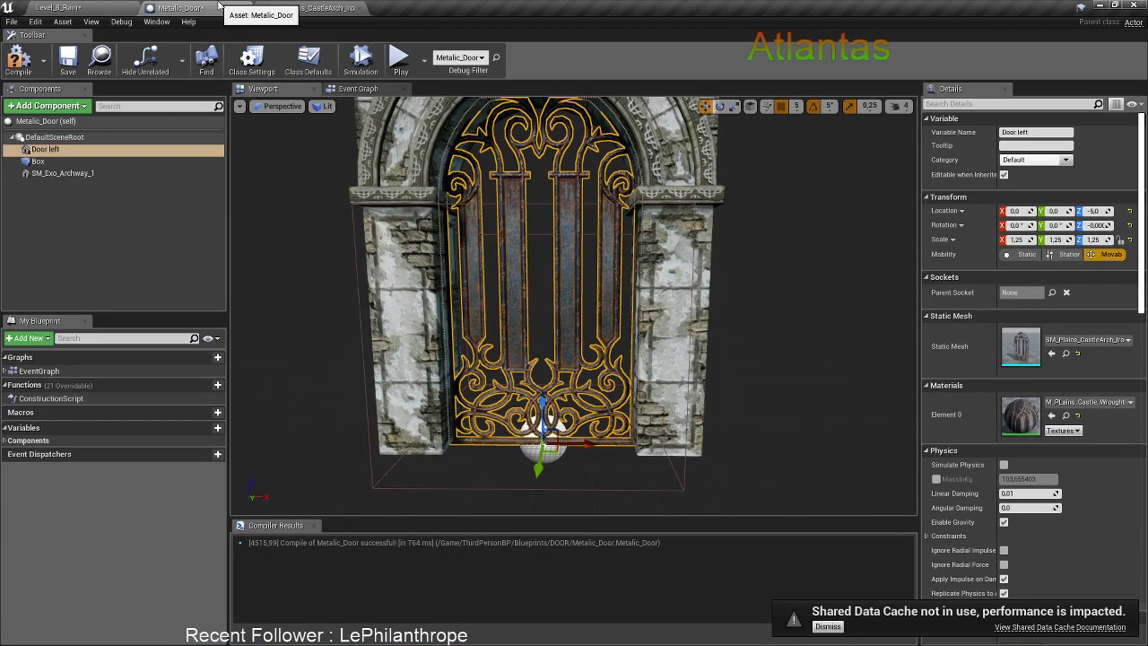
{"action": "left_click", "coordinate": [314, 8]}
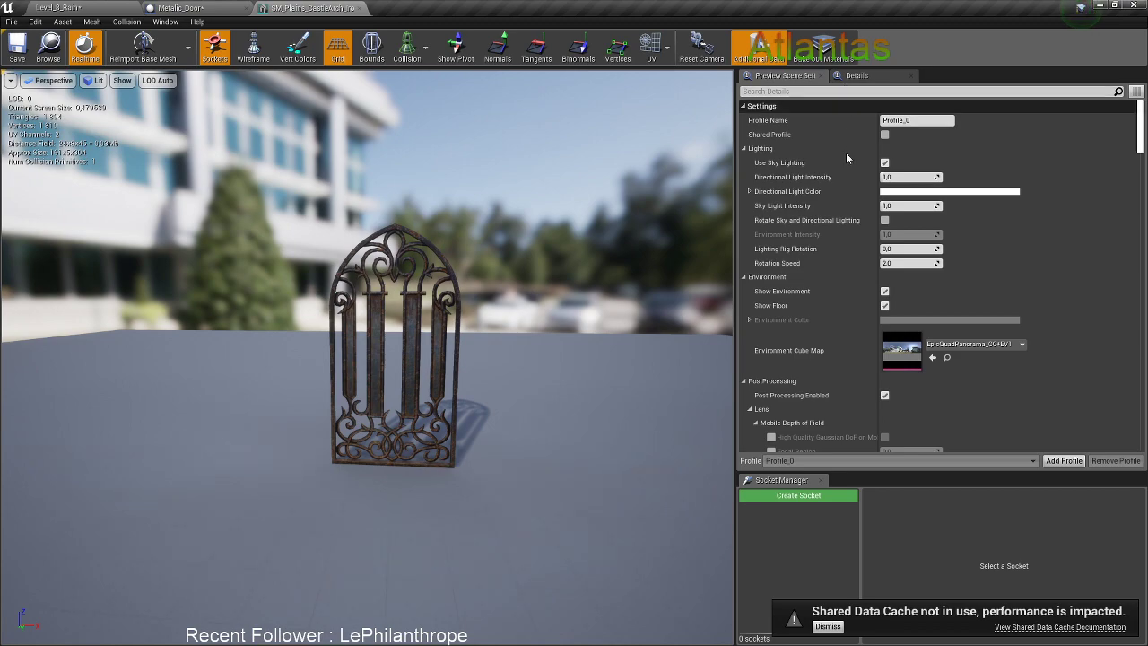
{"action": "scroll", "coordinate": [836, 228], "scroll_direction": "down", "scroll_amount": 2}
{"action": "left_click", "coordinate": [856, 75]}
{"action": "scroll", "coordinate": [836, 295], "scroll_direction": "down", "scroll_amount": 2}
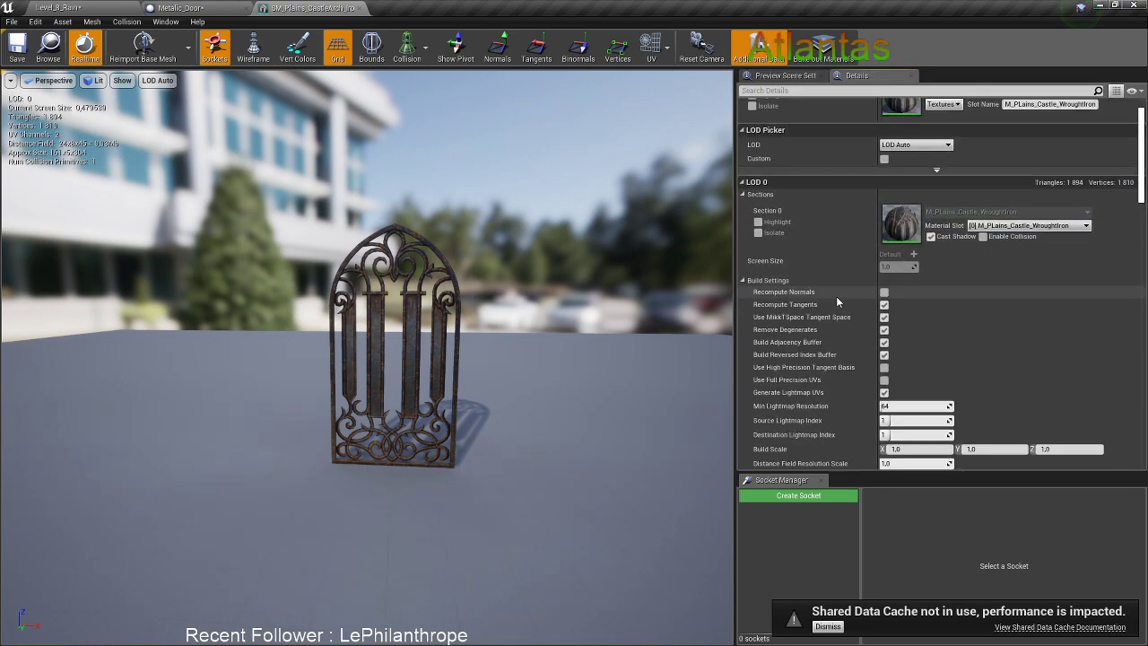
{"action": "scroll", "coordinate": [838, 299], "scroll_direction": "down", "scroll_amount": 1}
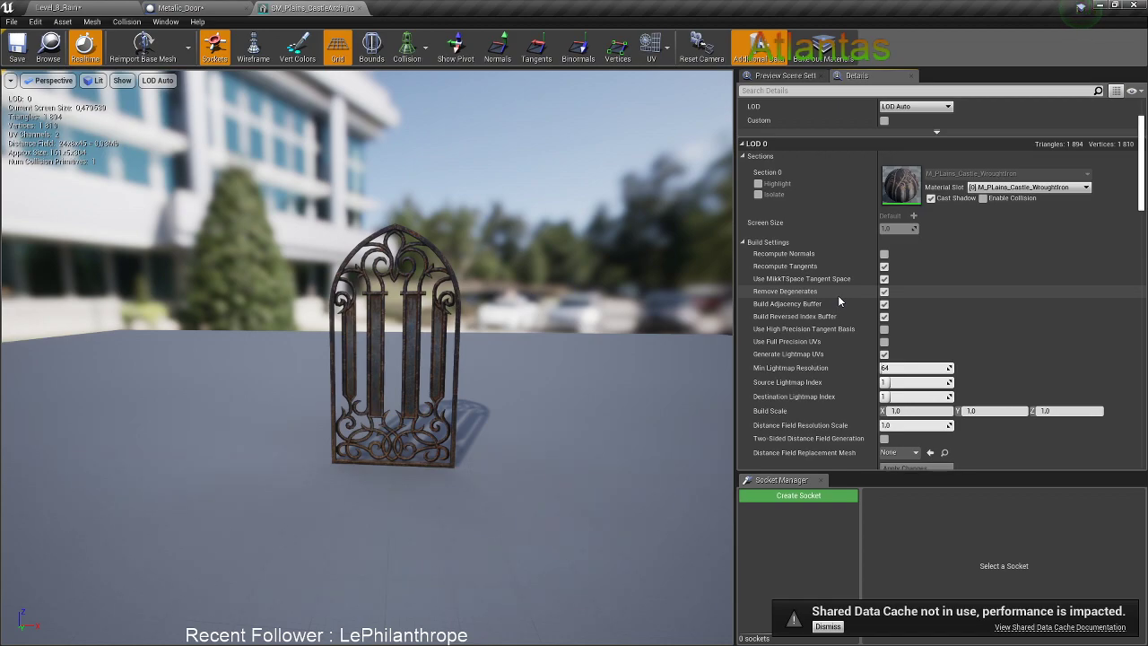
{"action": "scroll", "coordinate": [840, 301], "scroll_direction": "down", "scroll_amount": 3}
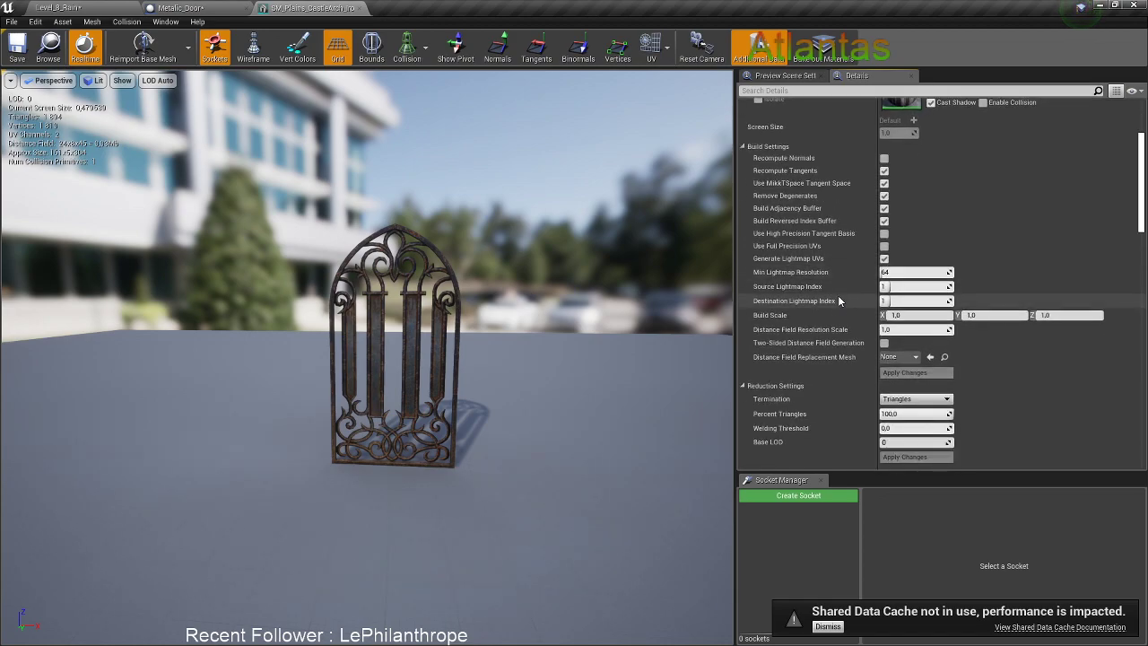
{"action": "scroll", "coordinate": [840, 301], "scroll_direction": "down", "scroll_amount": 6}
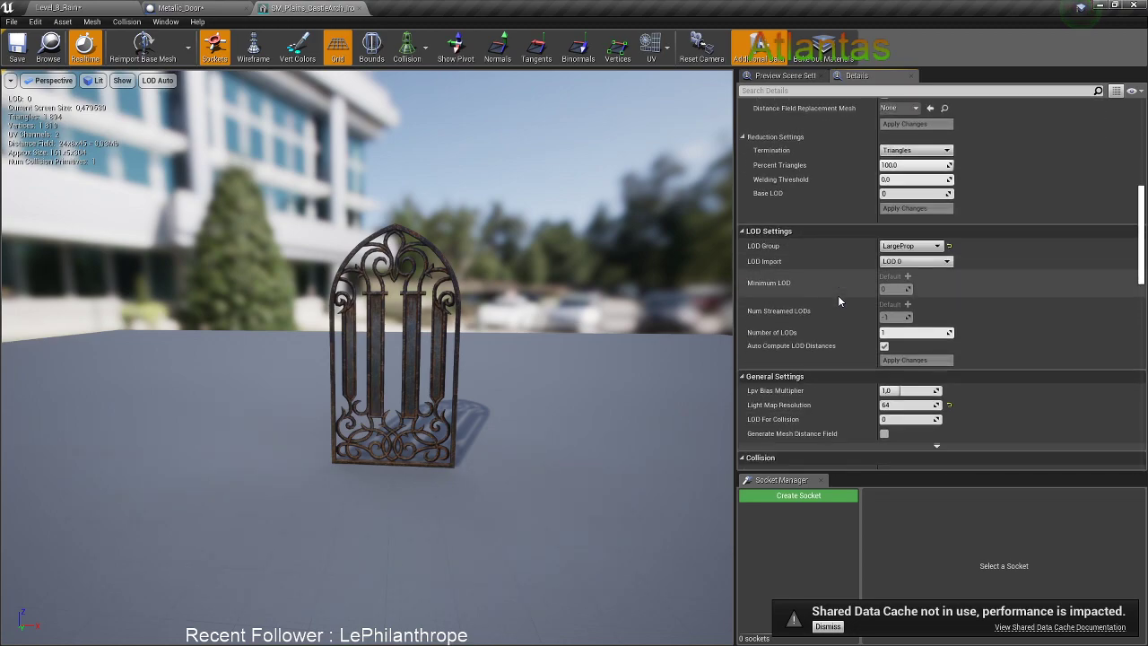
{"action": "scroll", "coordinate": [839, 301], "scroll_direction": "down", "scroll_amount": 8}
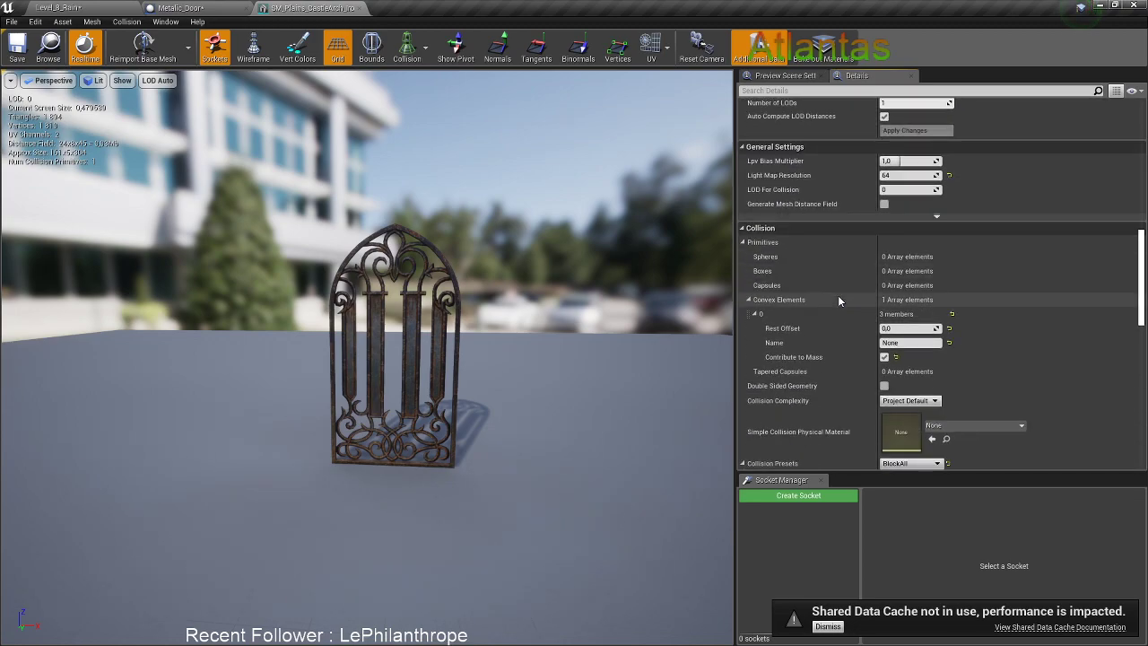
{"action": "scroll", "coordinate": [837, 302], "scroll_direction": "down", "scroll_amount": 5}
{"action": "scroll", "coordinate": [1144, 405], "scroll_direction": "down", "scroll_amount": 5}
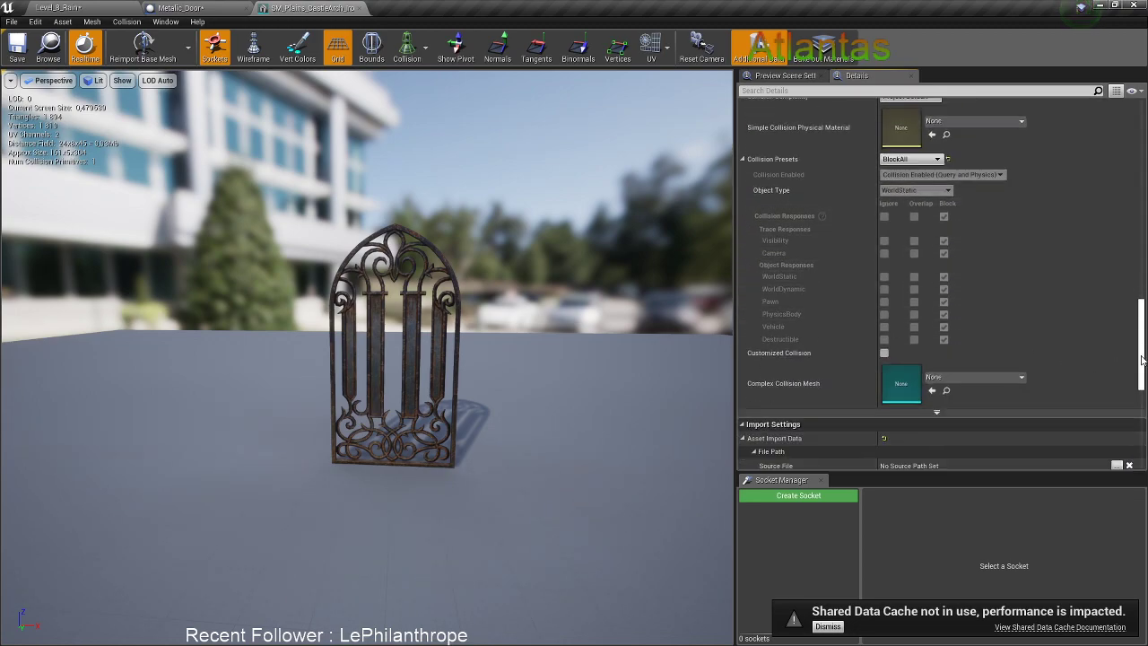
{"action": "left_click_drag", "start_coordinate": [1144, 405], "coordinate": [1143, 143]}
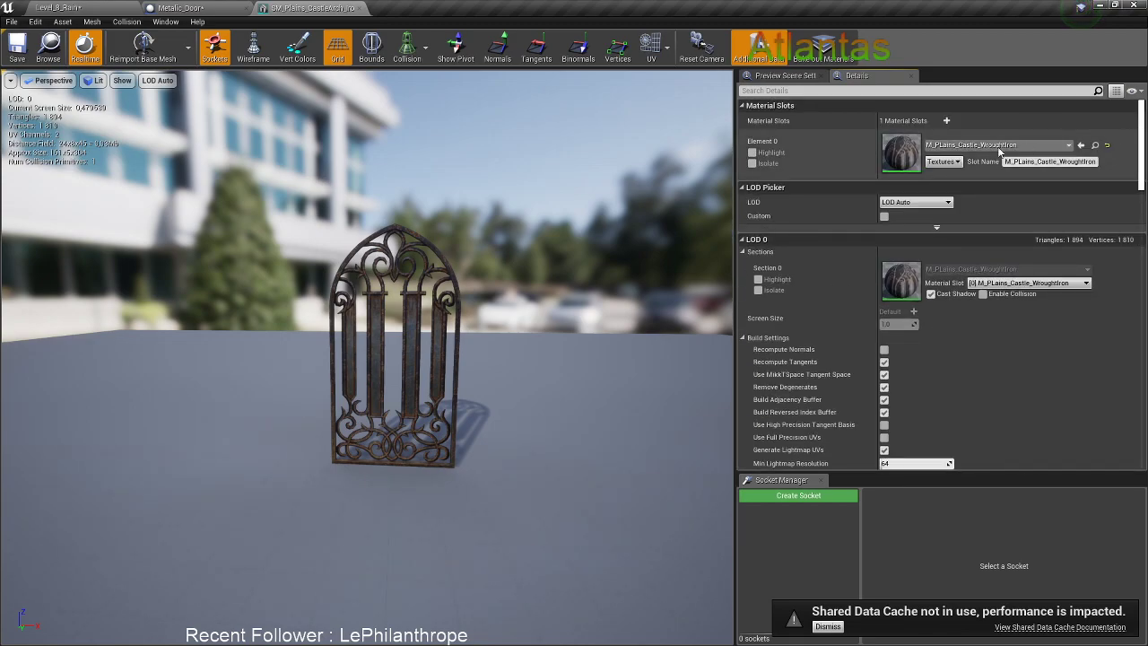
Look through the iron gate mesh's preview scene settings and search them for "position"
{"action": "left_click", "coordinate": [778, 76]}
{"action": "right_click_drag", "start_coordinate": [555, 215], "coordinate": [540, 234]}
{"action": "left_click_drag", "start_coordinate": [555, 214], "coordinate": [562, 169]}
{"action": "right_click_drag", "start_coordinate": [555, 214], "coordinate": [566, 201]}
{"action": "left_click_drag", "start_coordinate": [1140, 146], "coordinate": [1139, 444]}
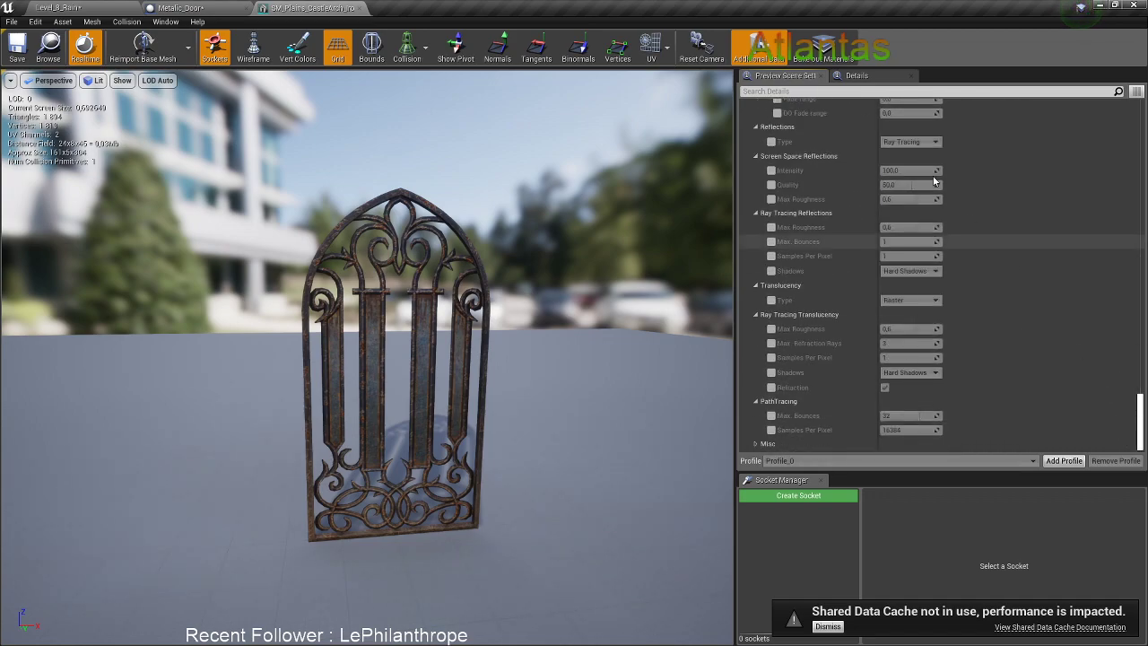
{"action": "left_click", "coordinate": [866, 92]}
{"action": "type", "text": "position"}
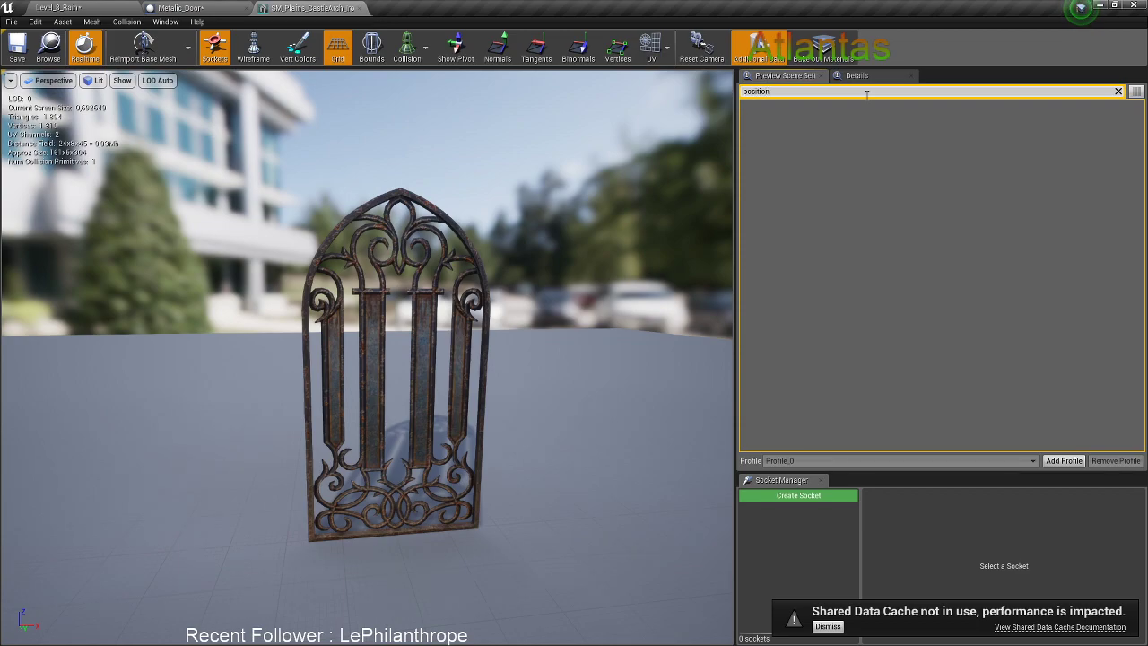
Filter the iron gate mesh's details by "posi" and display the mesh's bounds
{"action": "left_click", "coordinate": [873, 78]}
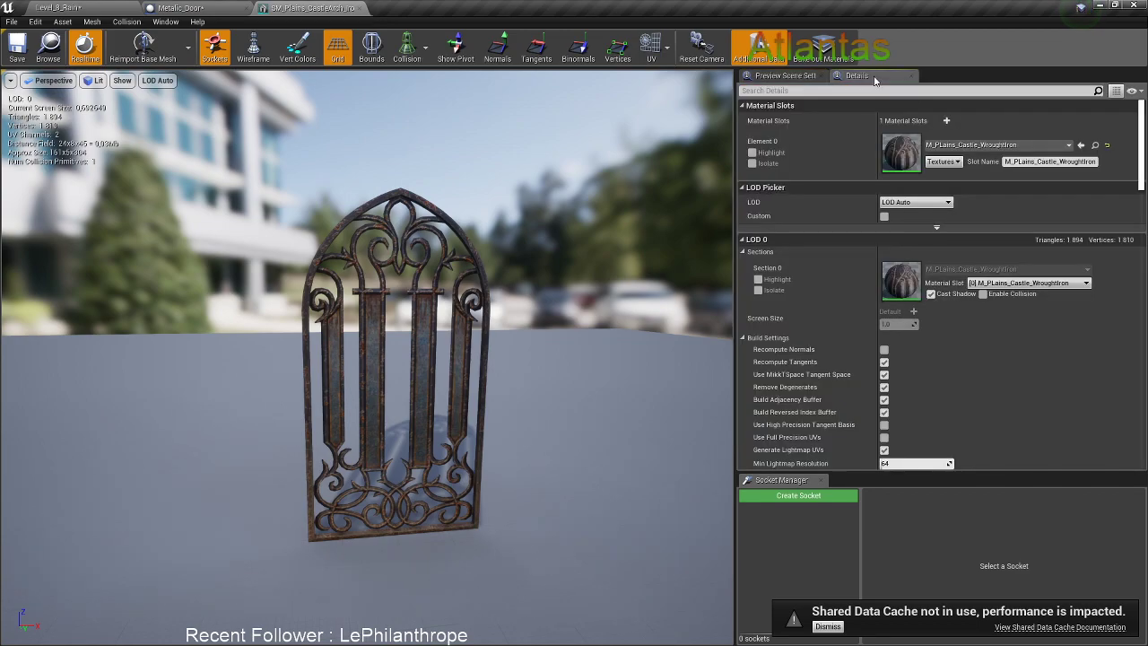
{"action": "left_click", "coordinate": [809, 91]}
{"action": "type", "text": "posi"}
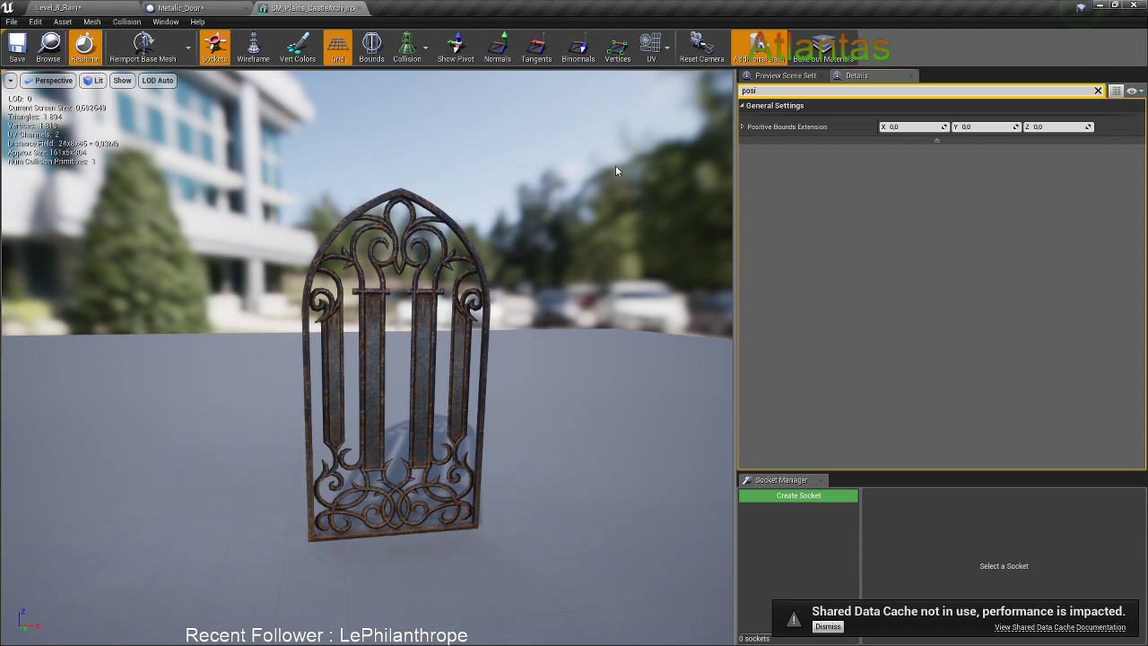
{"action": "left_click", "coordinate": [370, 52]}
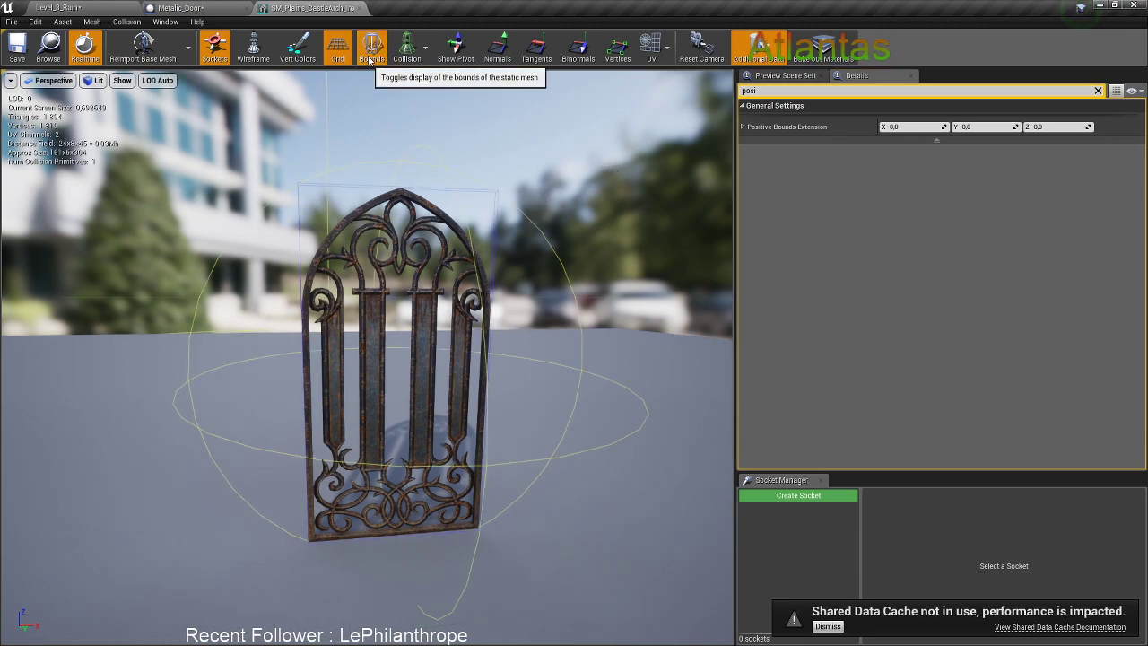
{"action": "left_click_drag", "start_coordinate": [546, 174], "coordinate": [568, 170]}
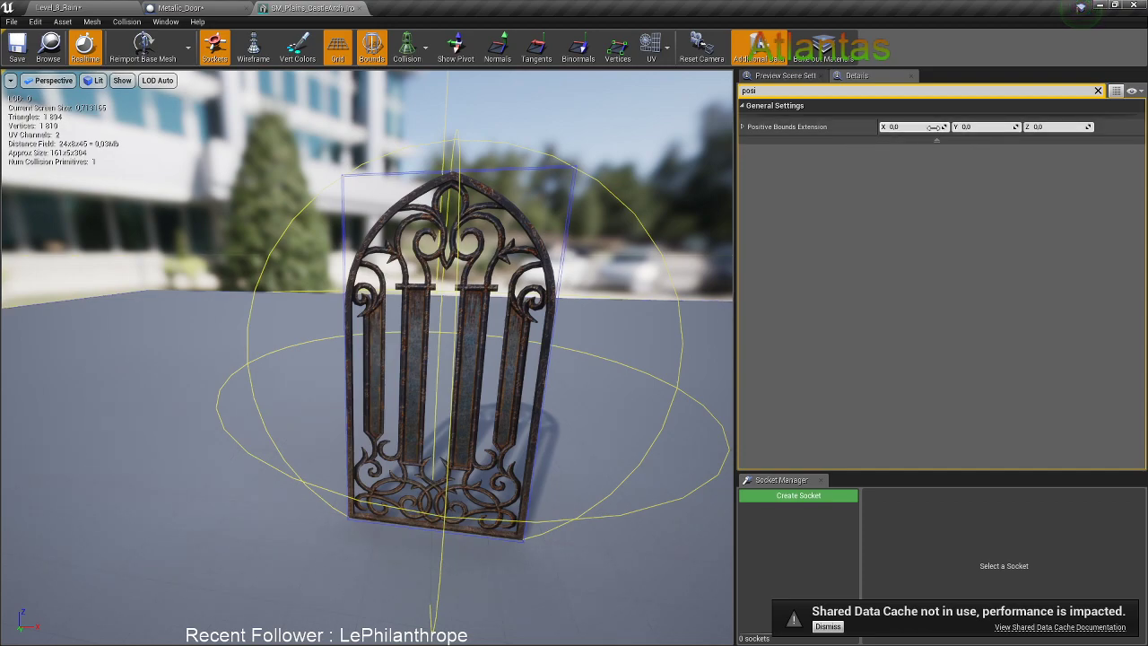
Set the iron gate mesh's Positive Bounds Extension X to 20 and check the extended bounds
{"action": "left_click_drag", "start_coordinate": [926, 126], "coordinate": [920, 126]}
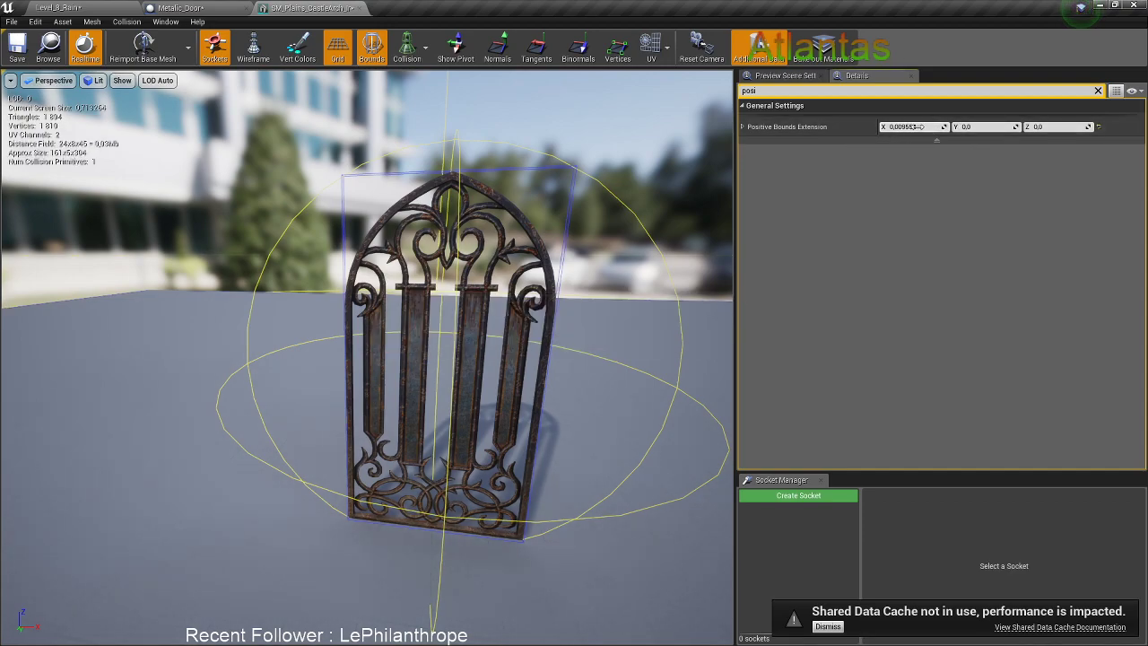
{"action": "left_click_drag", "start_coordinate": [903, 127], "coordinate": [912, 126]}
{"action": "key", "text": "Return"}
{"action": "mouse_move", "coordinate": [581, 168]}
{"action": "left_mouse_down"}
{"action": "mouse_move", "coordinate": [538, 172]}
{"action": "mouse_move", "coordinate": [581, 168]}
{"action": "left_mouse_up"}
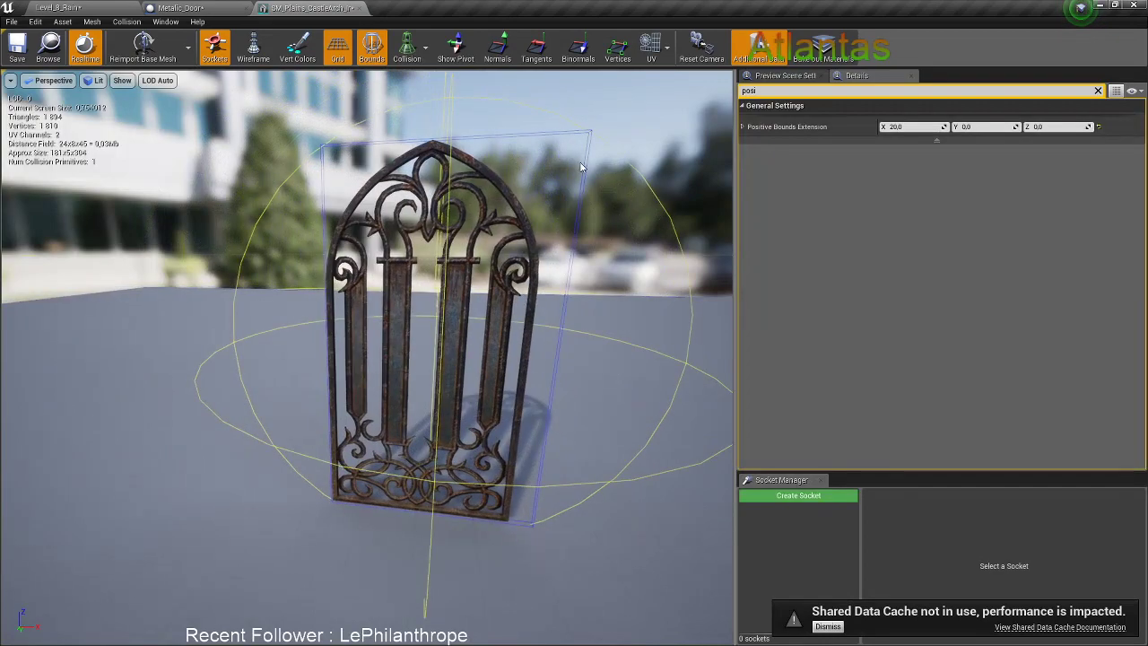
Set the iron gate mesh's Positive Bounds Extension X to 100 and try to reimport its base mesh
{"action": "left_click", "coordinate": [895, 127]}
{"action": "type", "text": "100"}
{"action": "key", "text": "Return"}
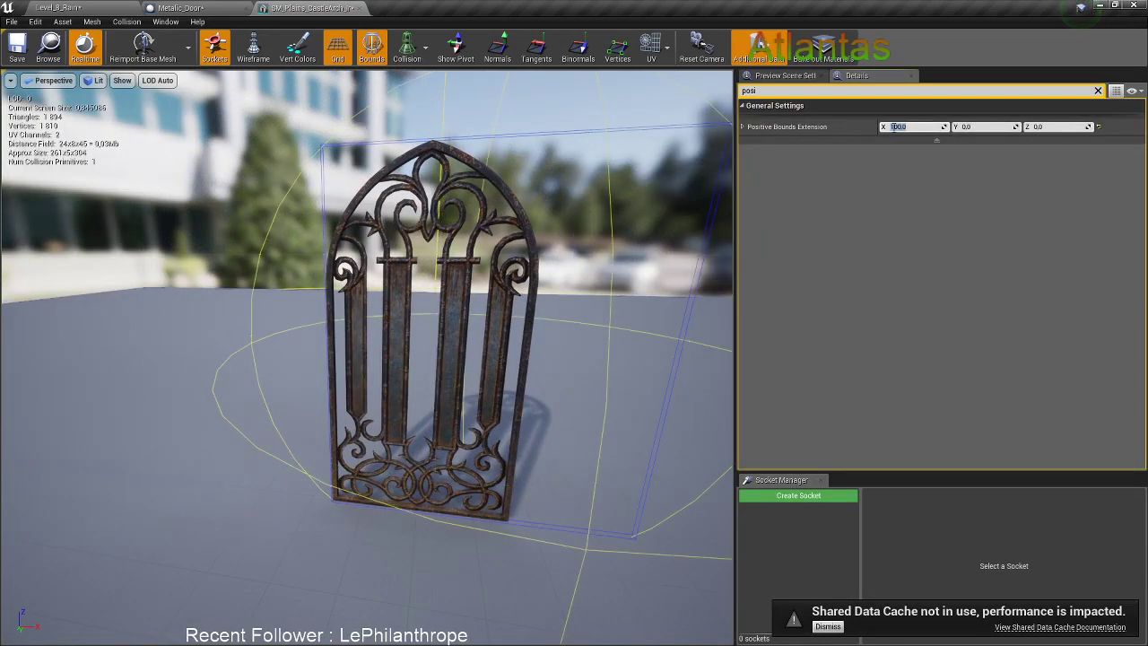
{"action": "left_click_drag", "start_coordinate": [535, 209], "coordinate": [550, 167]}
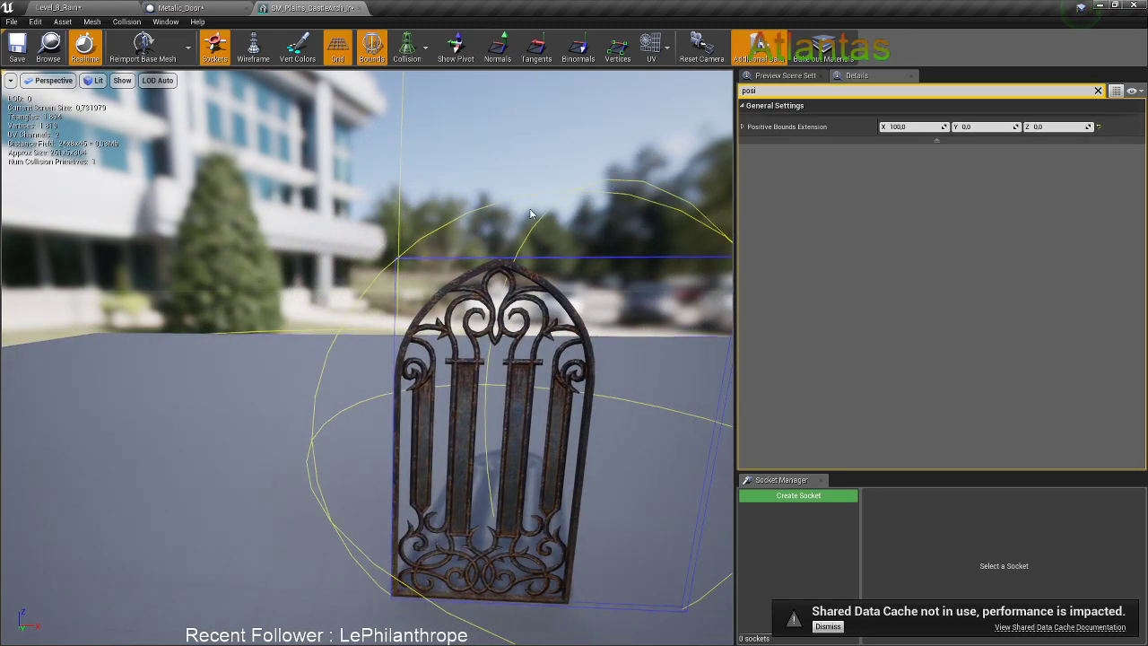
{"action": "left_click", "coordinate": [144, 46]}
{"action": "left_click_drag", "start_coordinate": [638, 313], "coordinate": [631, 307]}
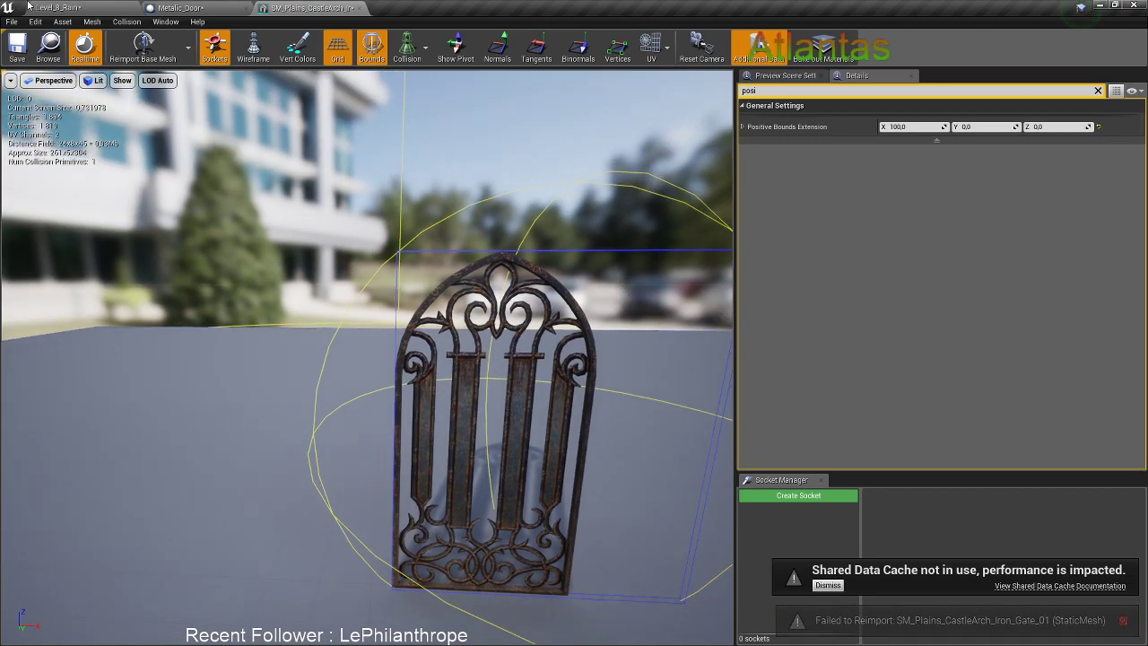
Select the wooden double door door3 in the level and locate its Door left component's mesh in the Content Browser
{"action": "left_click", "coordinate": [70, 6]}
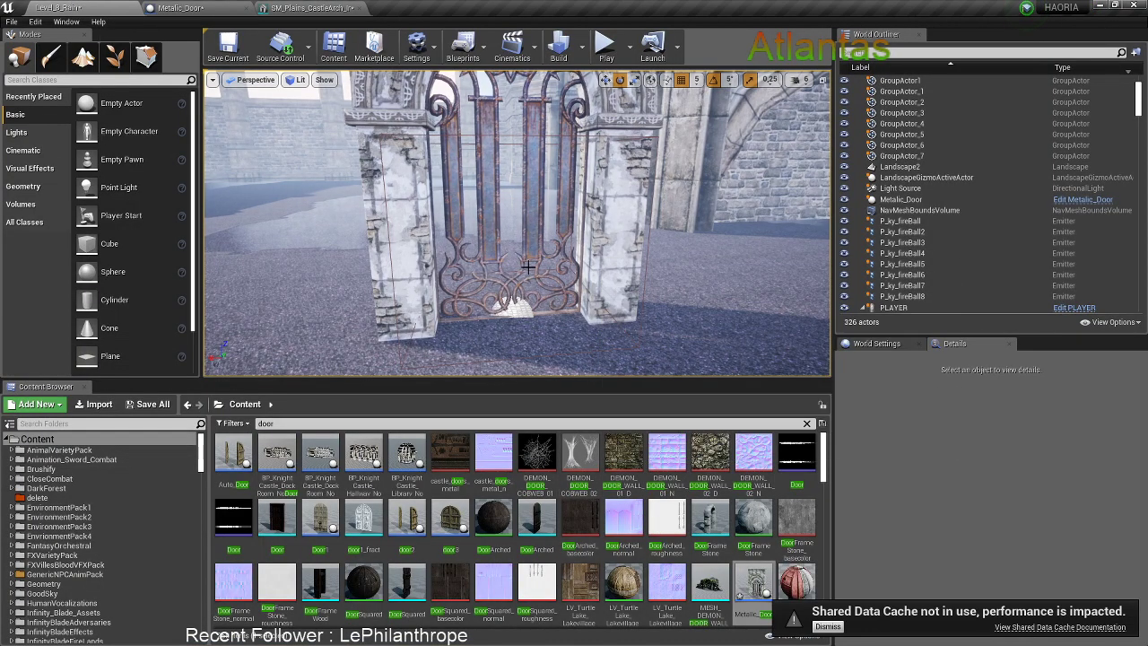
{"action": "right_click_drag", "start_coordinate": [410, 326], "coordinate": [216, 323]}
{"action": "left_click", "coordinate": [414, 324]}
{"action": "right_click_drag", "start_coordinate": [414, 324], "coordinate": [337, 325]}
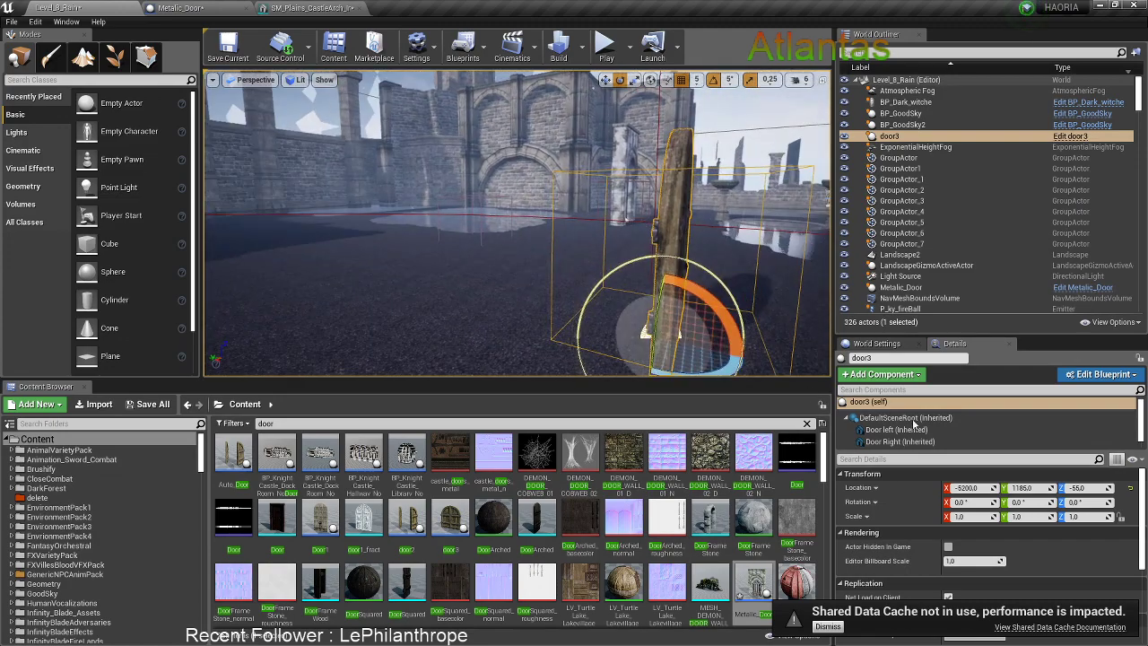
{"action": "left_click", "coordinate": [955, 432]}
{"action": "left_click", "coordinate": [1009, 591]}
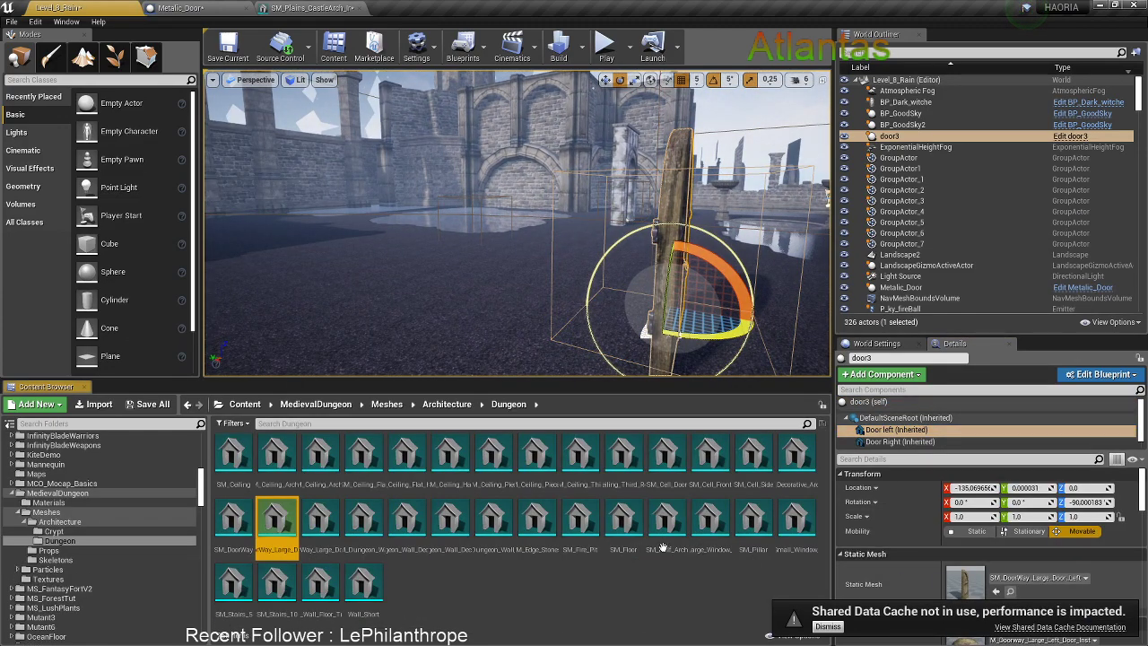
{"action": "left_click_drag", "start_coordinate": [305, 522], "coordinate": [282, 521]}
Select the distant SM_Plains_CastleArch_Iron_Gate_01 actor in the level and locate its mesh in the Content Browser
{"action": "right_click_drag", "start_coordinate": [520, 330], "coordinate": [610, 331]}
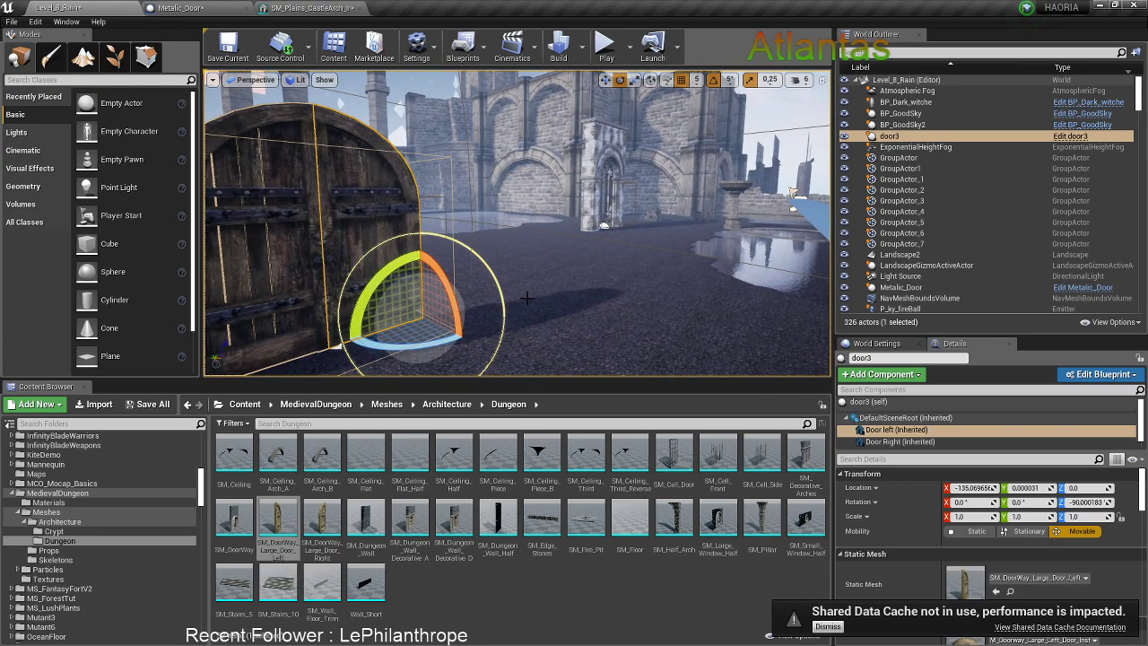
{"action": "right_click_drag", "start_coordinate": [492, 283], "coordinate": [618, 285]}
{"action": "right_click_drag", "start_coordinate": [522, 260], "coordinate": [500, 260]}
{"action": "left_click", "coordinate": [433, 164]}
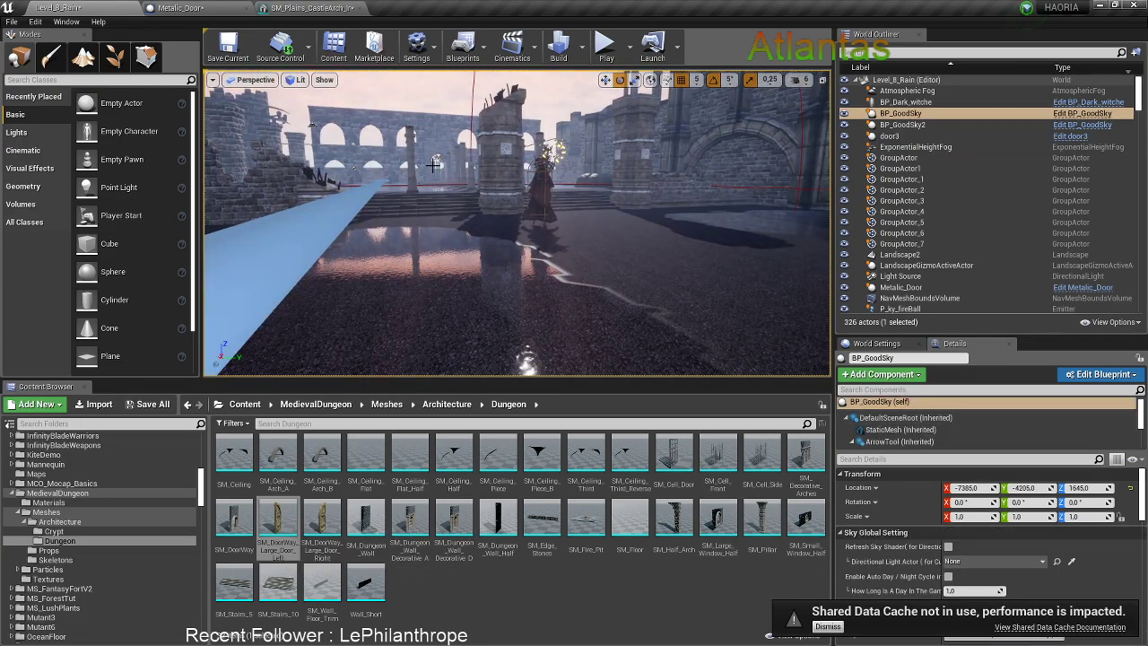
{"action": "left_click", "coordinate": [435, 166]}
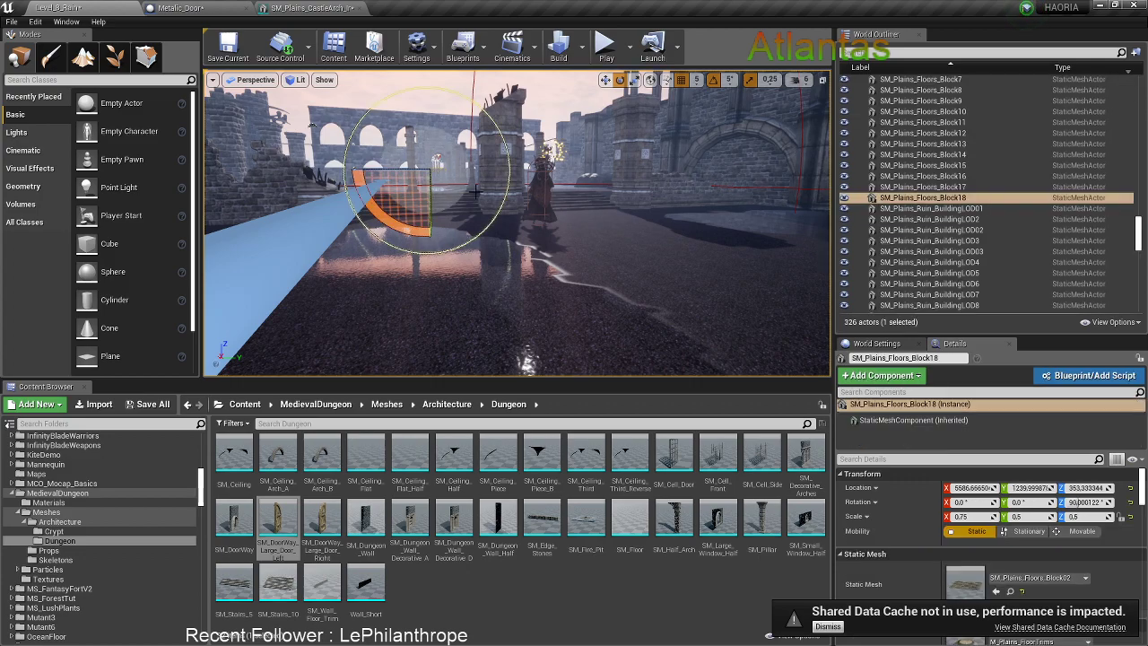
{"action": "key", "text": "f"}
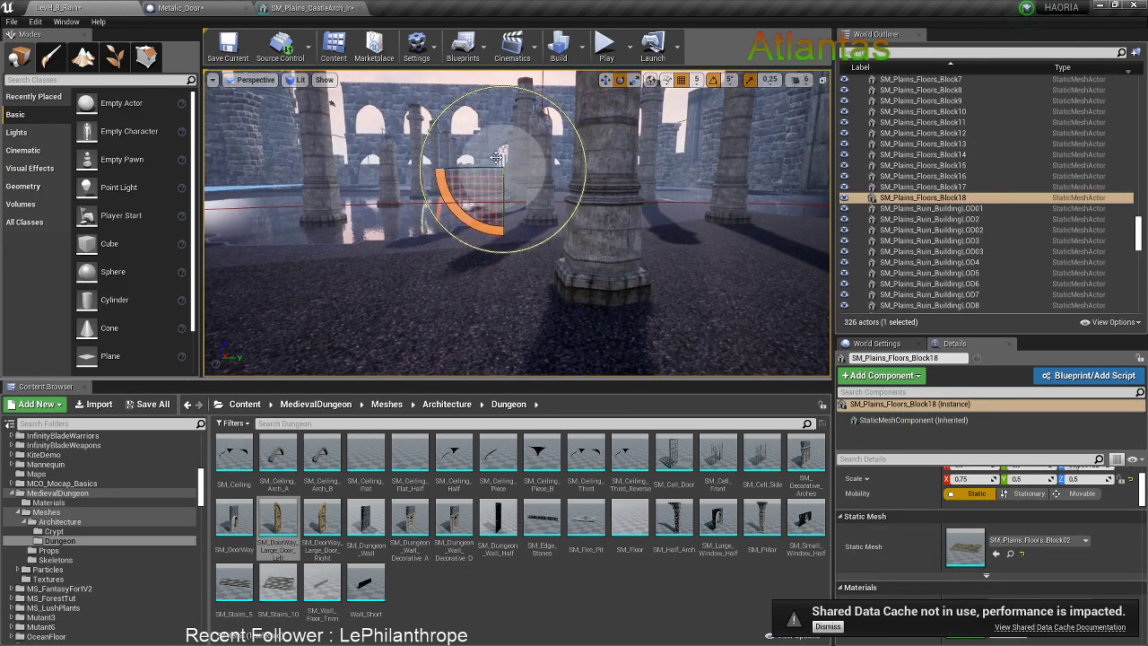
{"action": "left_click", "coordinate": [502, 159]}
{"action": "left_click", "coordinate": [501, 160]}
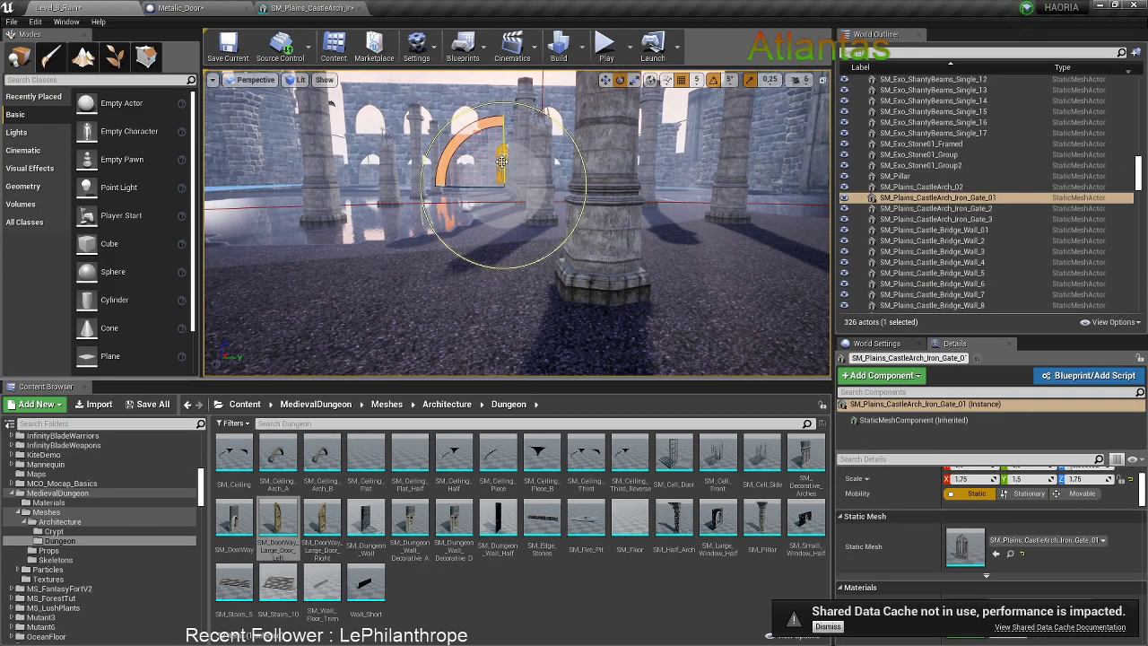
{"action": "key", "text": "ctrl+b"}
Place the half-gate mesh SM_Plains_CastleArch_Iron_Gate_02 on the ground beside the witch as a test
{"action": "key", "text": "s"}
{"action": "right_click_drag", "start_coordinate": [556, 300], "coordinate": [673, 345]}
{"action": "left_click_drag", "start_coordinate": [235, 588], "coordinate": [646, 336]}
{"action": "left_click", "coordinate": [275, 607]}
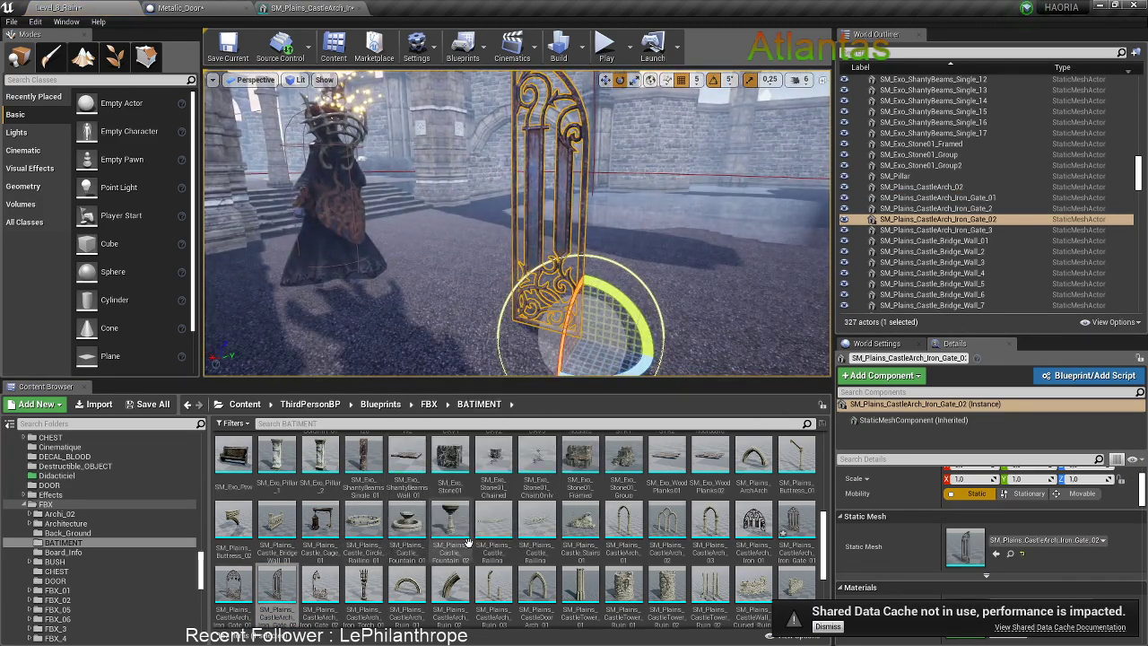
{"action": "scroll", "coordinate": [522, 536], "scroll_direction": "down", "scroll_amount": 1}
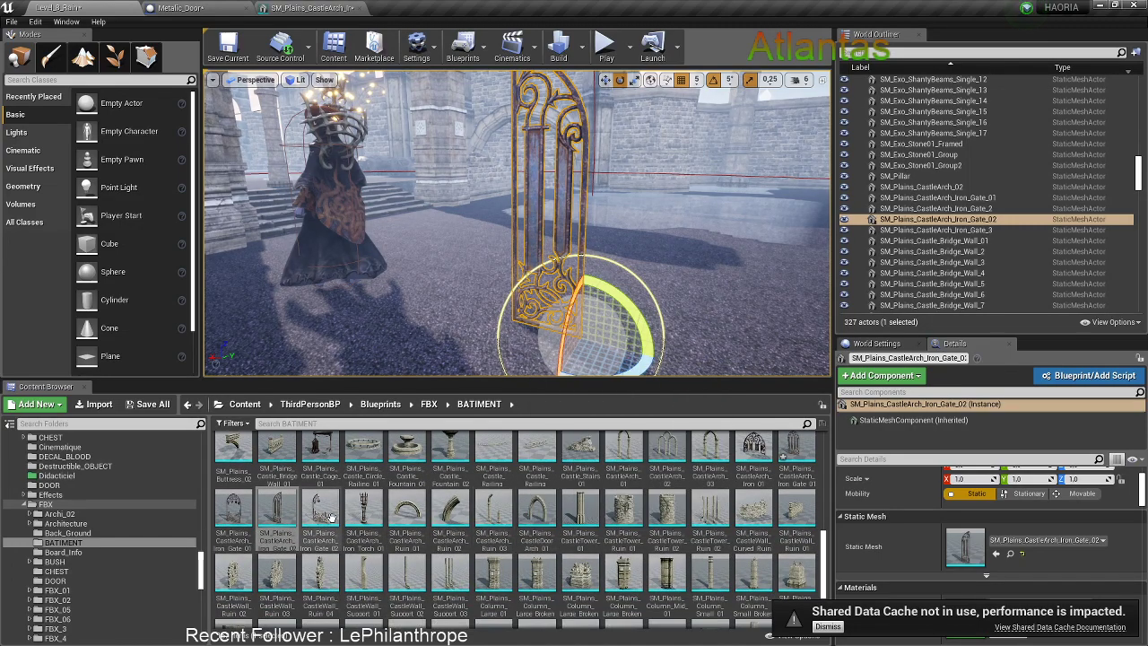
{"action": "left_click_drag", "start_coordinate": [330, 516], "coordinate": [324, 518]}
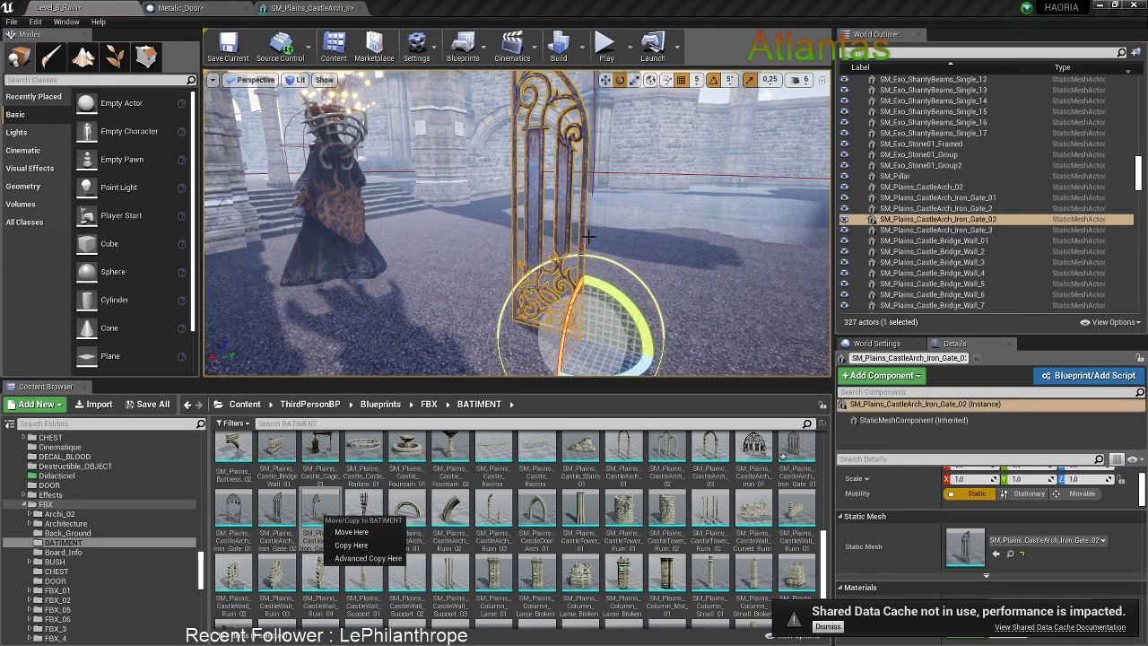
{"action": "key", "text": "Escape"}
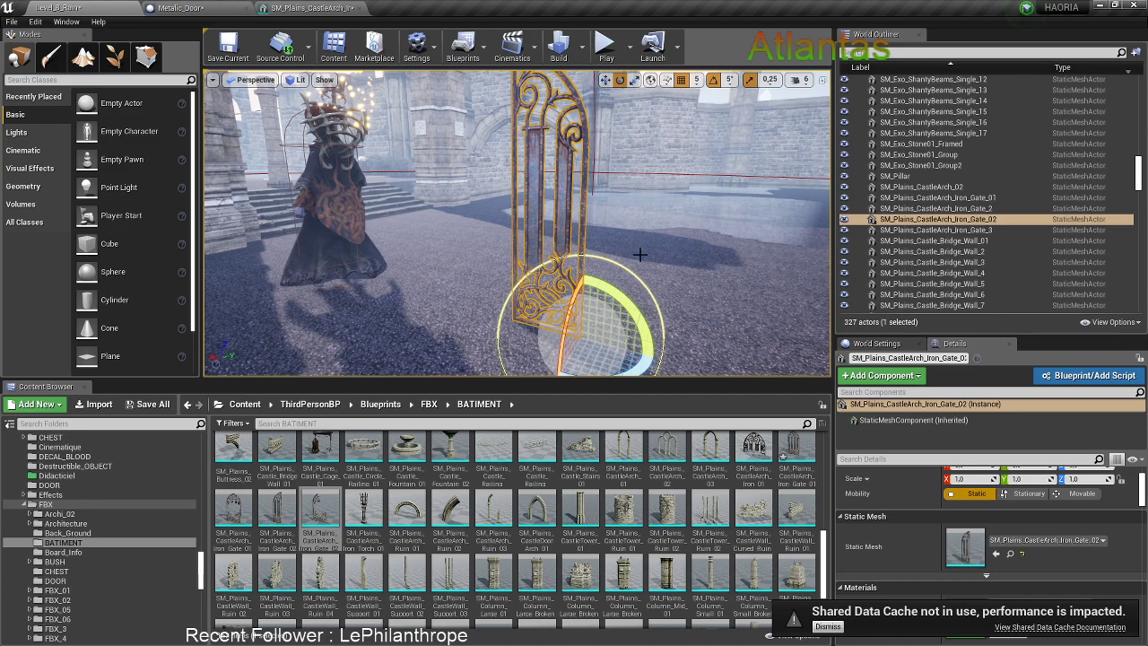
Close the iron gate's static mesh editor and return to the Metalic_Door blueprint
{"action": "left_click", "coordinate": [350, 8]}
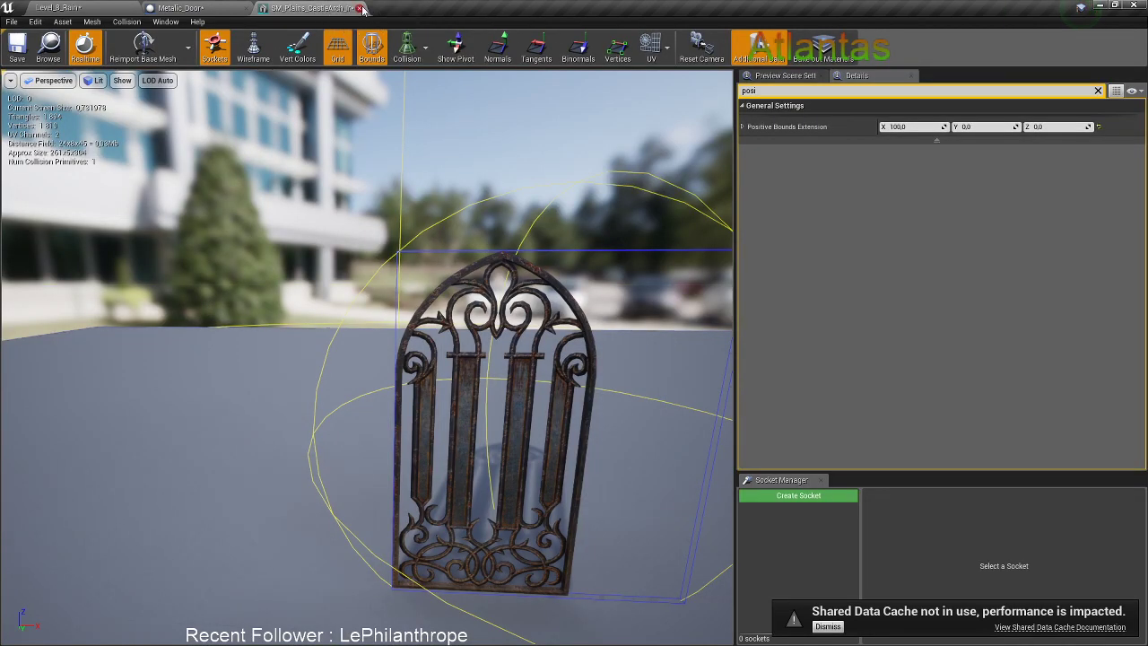
{"action": "left_click", "coordinate": [913, 127]}
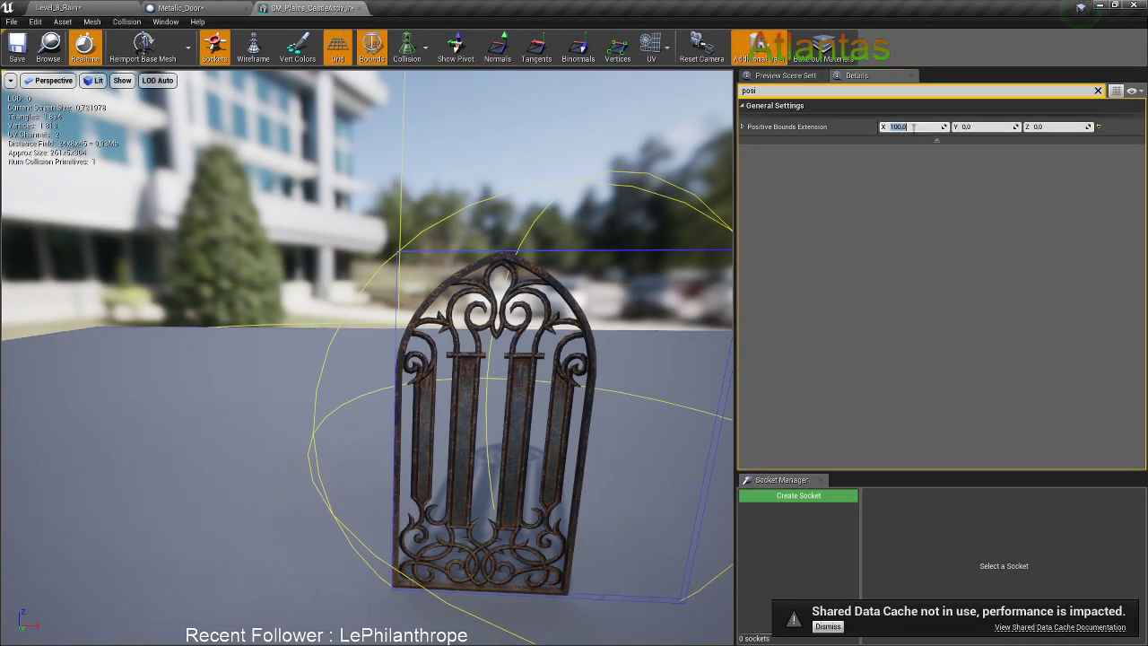
{"action": "left_click", "coordinate": [358, 8]}
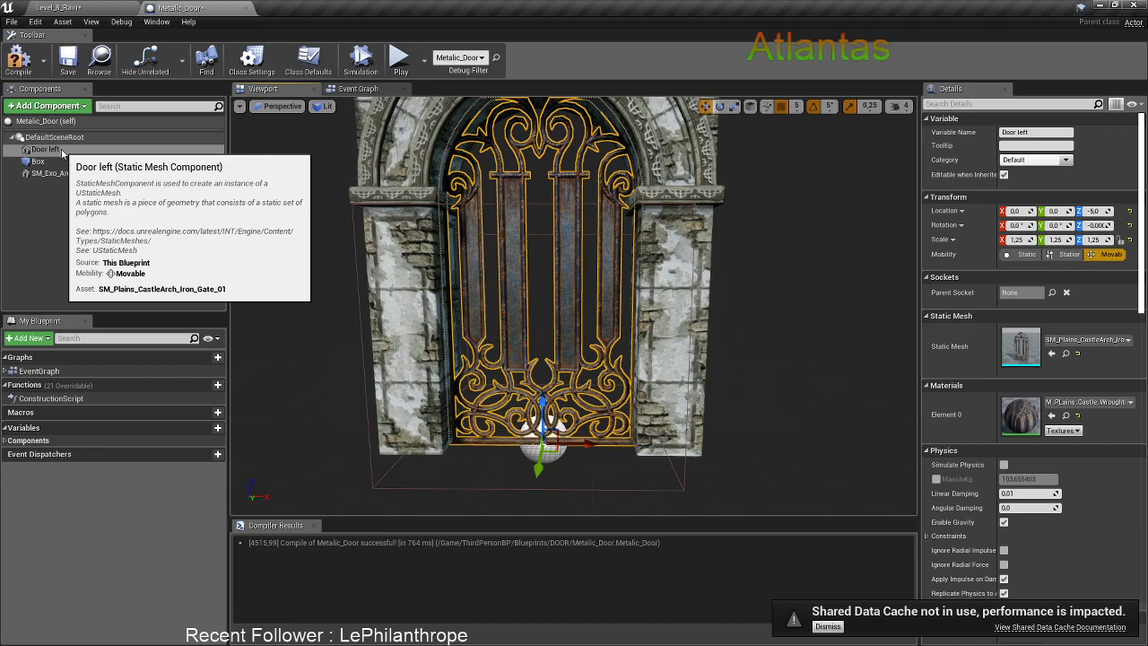
Assign the SM_Plains_CastleArch_Iron_Gate_02 mesh to Metalic_Door's Door left component and move that leaf to X -95
{"action": "left_click", "coordinate": [100, 7]}
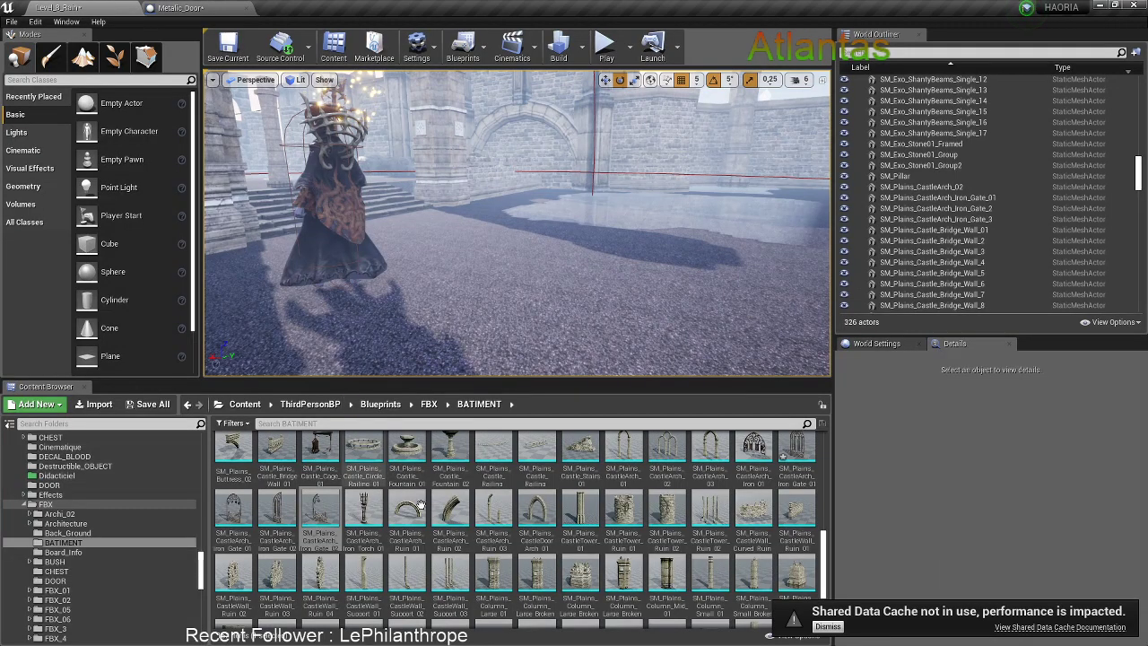
{"action": "left_click", "coordinate": [326, 518]}
{"action": "left_click", "coordinate": [278, 513]}
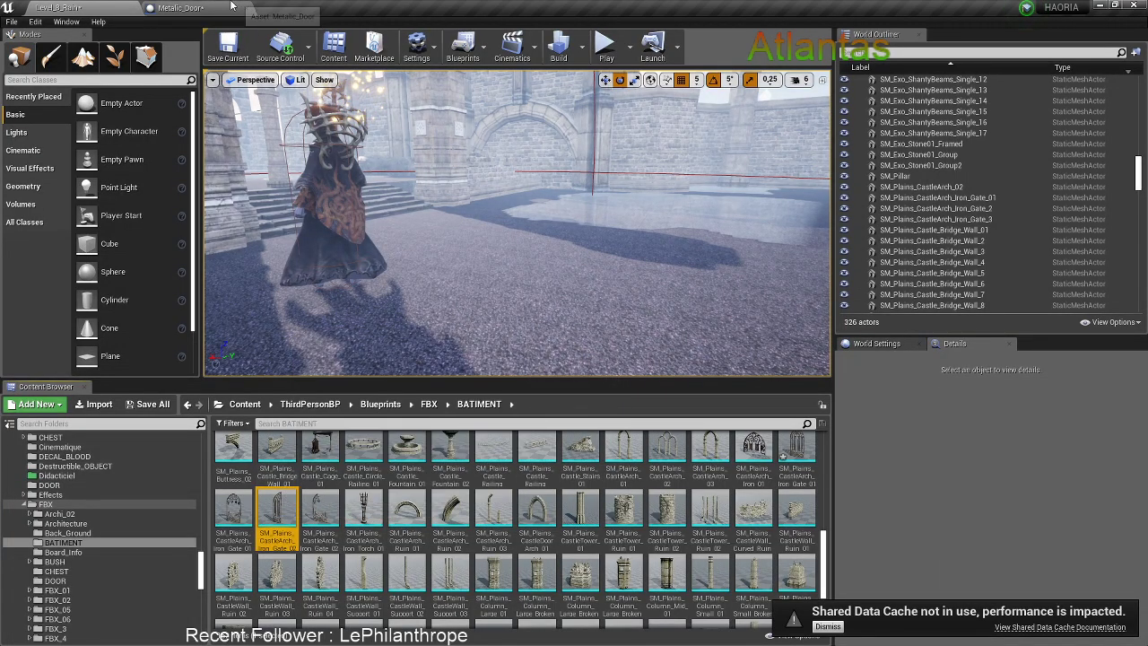
{"action": "left_click", "coordinate": [183, 8]}
{"action": "left_click", "coordinate": [1052, 352]}
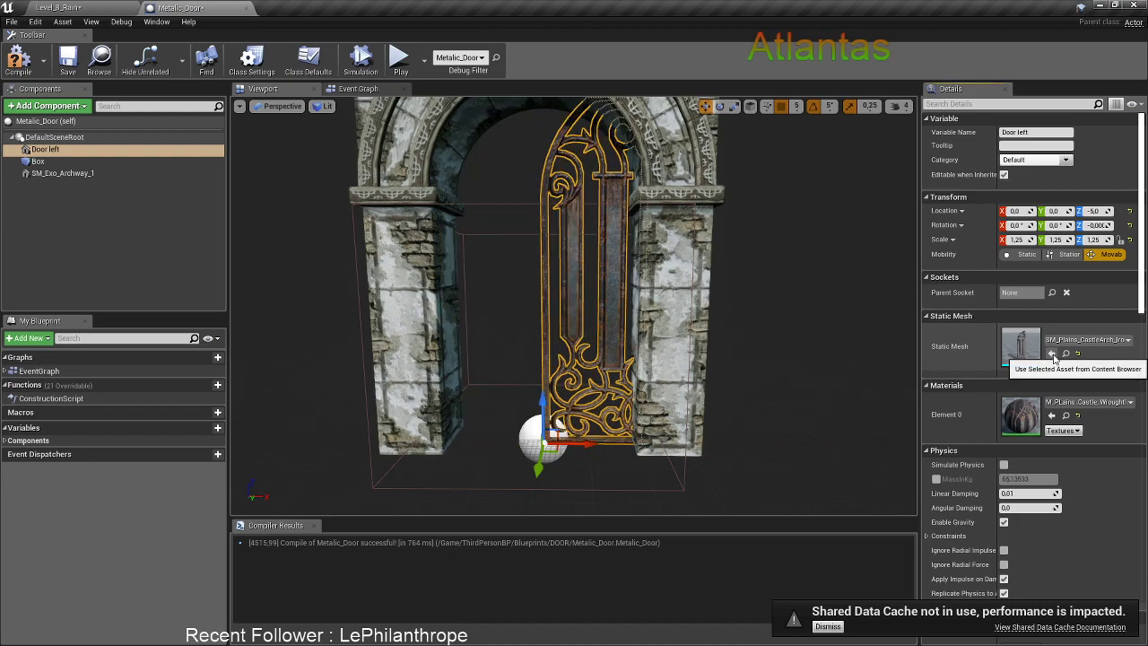
{"action": "left_click_drag", "start_coordinate": [597, 443], "coordinate": [507, 434]}
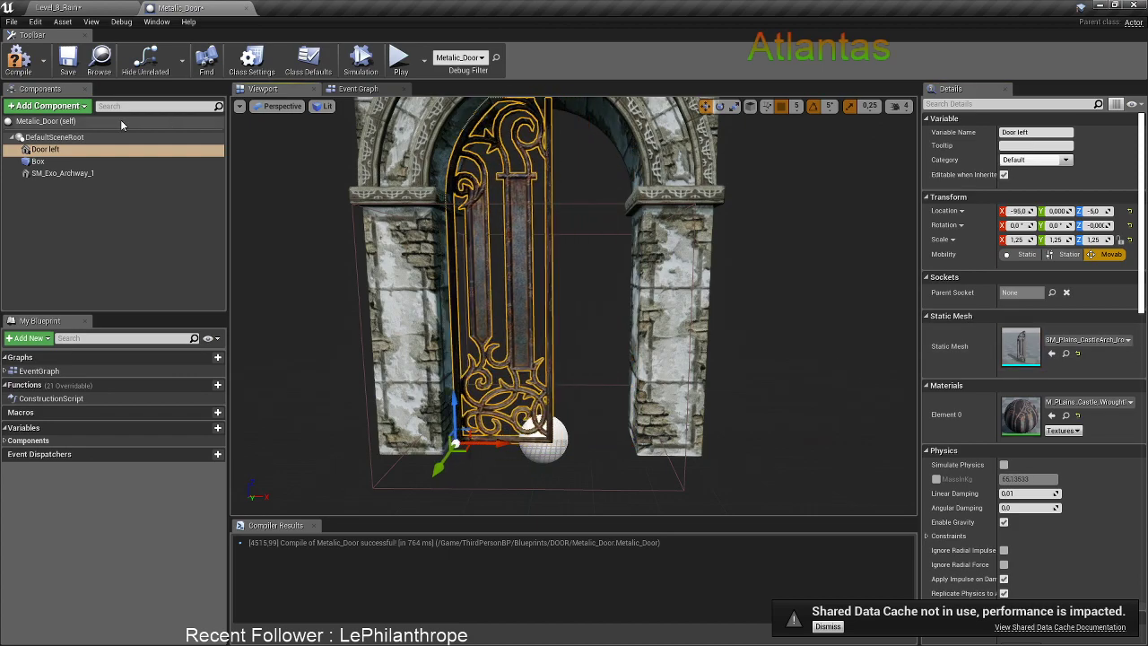
Duplicate the Door left component and name the copy Door Right
{"action": "right_click", "coordinate": [90, 149]}
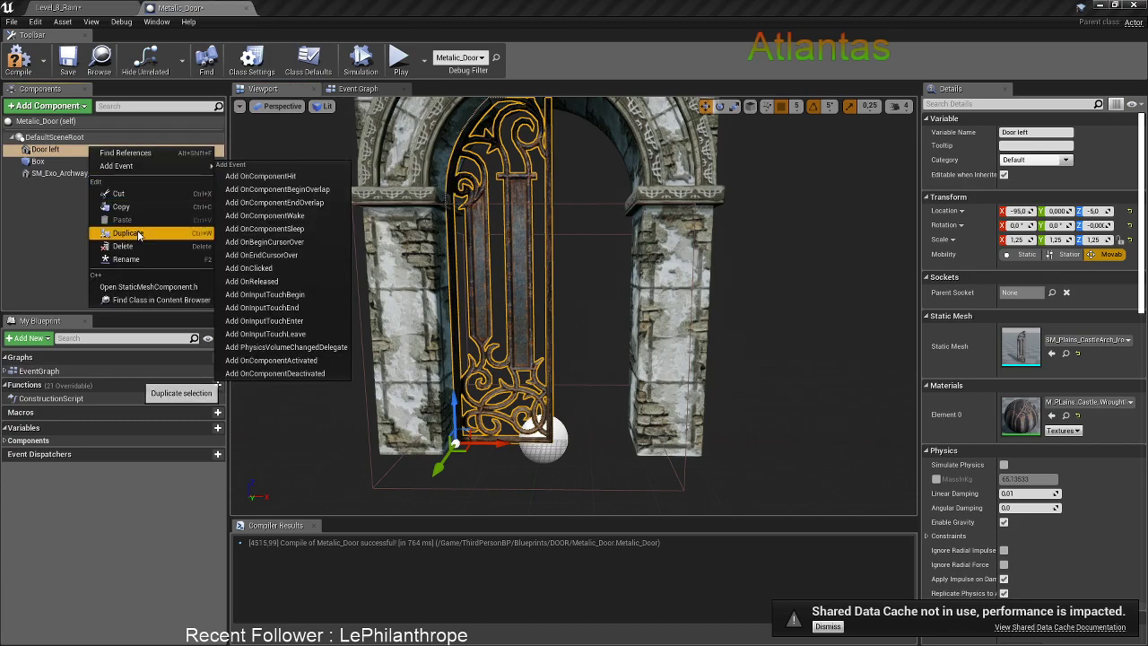
{"action": "left_click", "coordinate": [138, 234]}
{"action": "left_click_drag", "start_coordinate": [72, 187], "coordinate": [56, 196]}
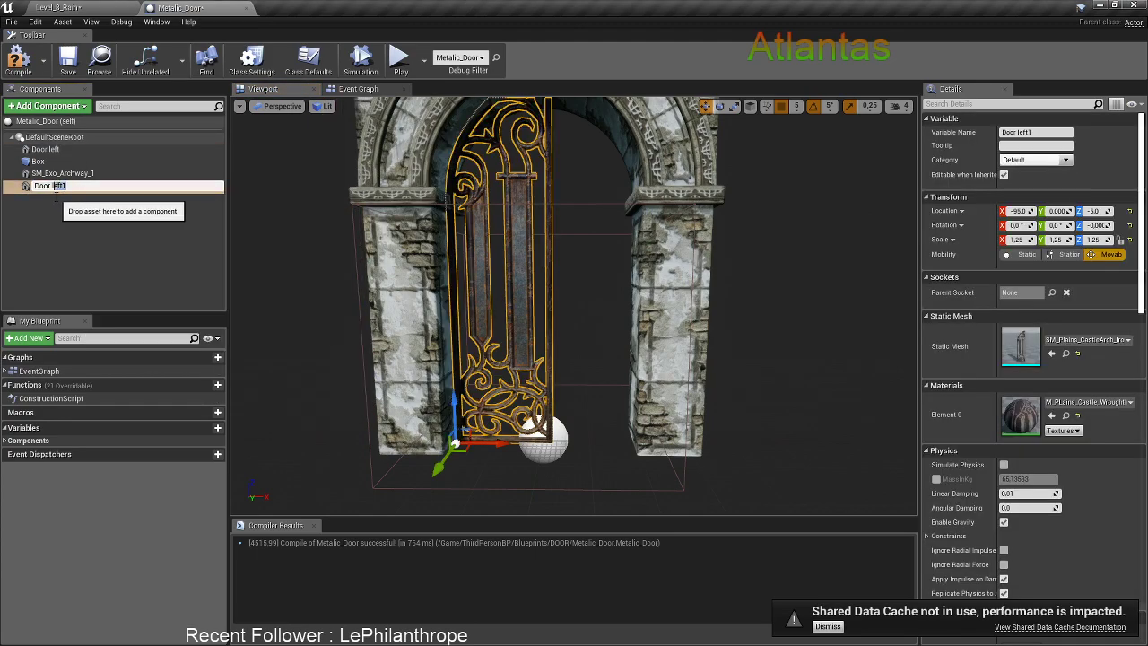
{"action": "type", "text": "Right"}
{"action": "key", "text": "Return"}
Rotate Door Right about 180 degrees around Z and position the leaves at X 100 for Door Right and X -100 for Door left
{"action": "left_click_drag", "start_coordinate": [486, 440], "coordinate": [475, 489]}
{"action": "key", "text": "e"}
{"action": "left_click_drag", "start_coordinate": [534, 426], "coordinate": [594, 443]}
{"action": "key", "text": "w"}
{"action": "left_click", "coordinate": [520, 336], "text": "ctrl"}
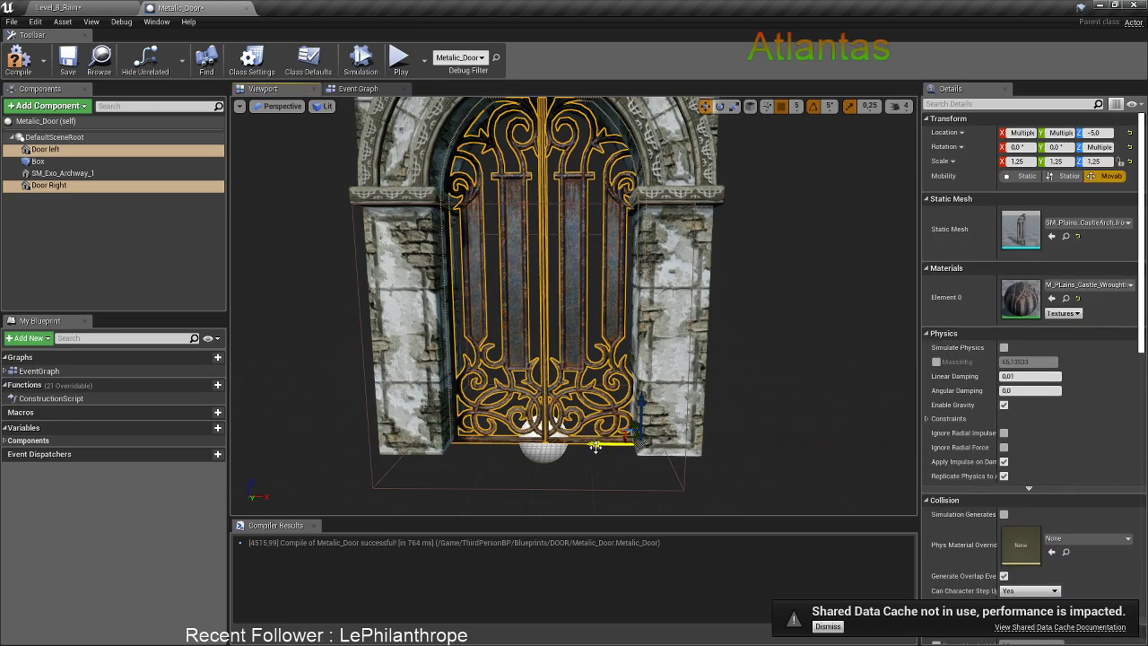
{"action": "left_click", "coordinate": [585, 359]}
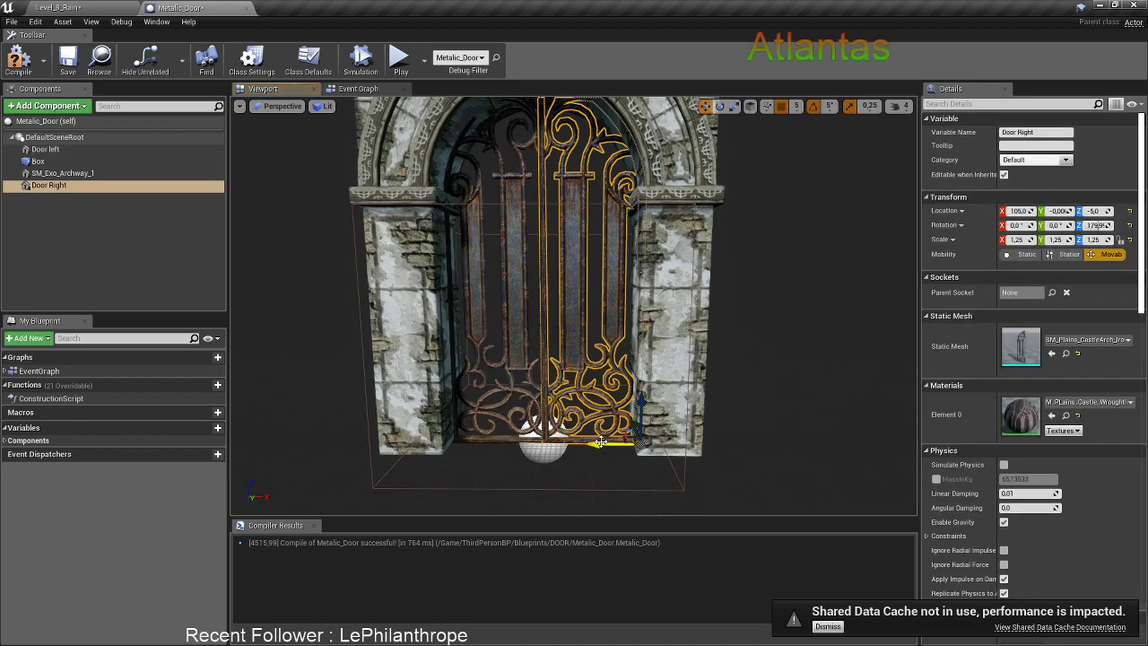
{"action": "left_click_drag", "start_coordinate": [600, 442], "coordinate": [597, 444]}
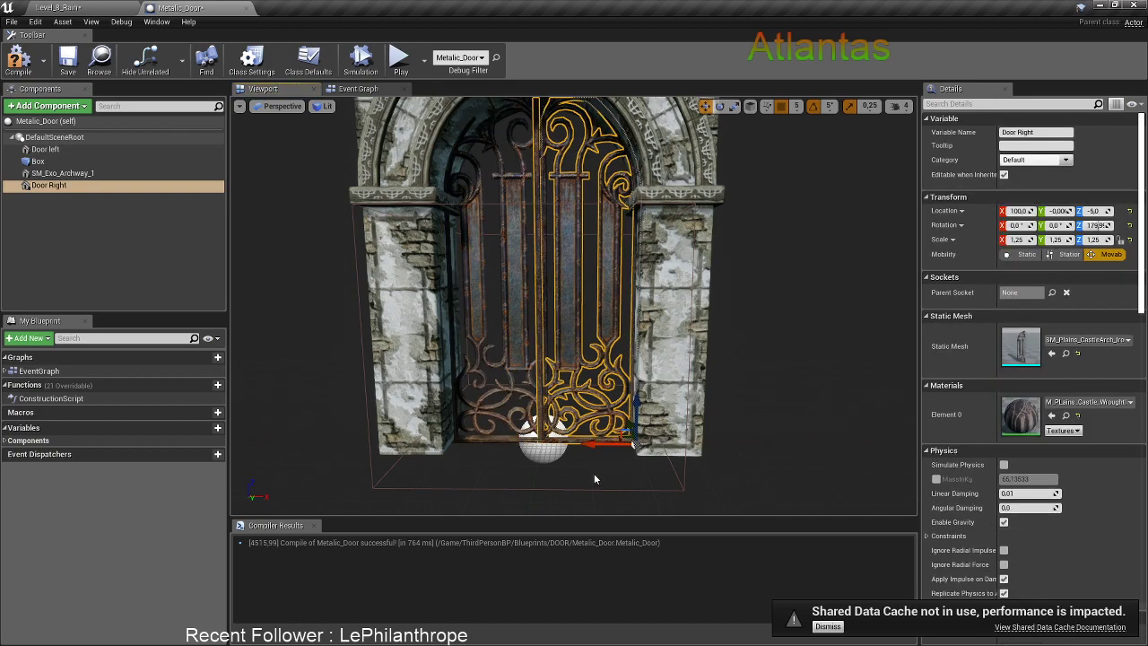
Try a uniform scale of 1 on Door Right
{"action": "right_click_drag", "start_coordinate": [623, 460], "coordinate": [623, 434]}
{"action": "key", "text": "r"}
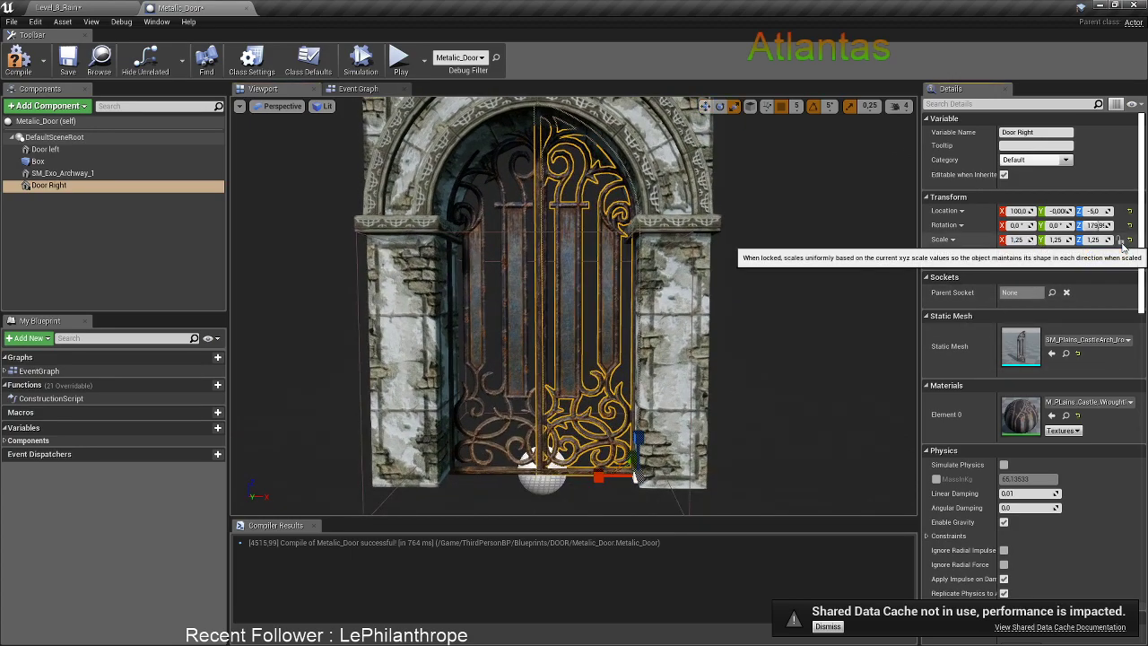
{"action": "type", "text": "1"}
{"action": "key", "text": "Return"}
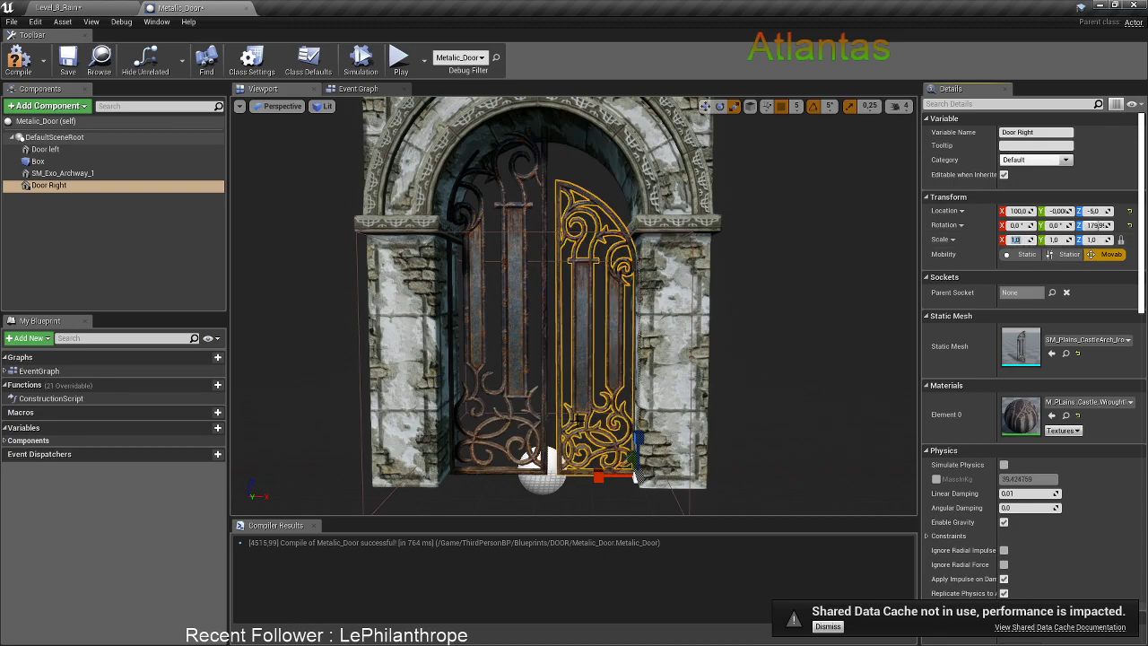
Set the Y scale of both door leaves to 1, keeping X and Z at 1.25
{"action": "left_click", "coordinate": [503, 417]}
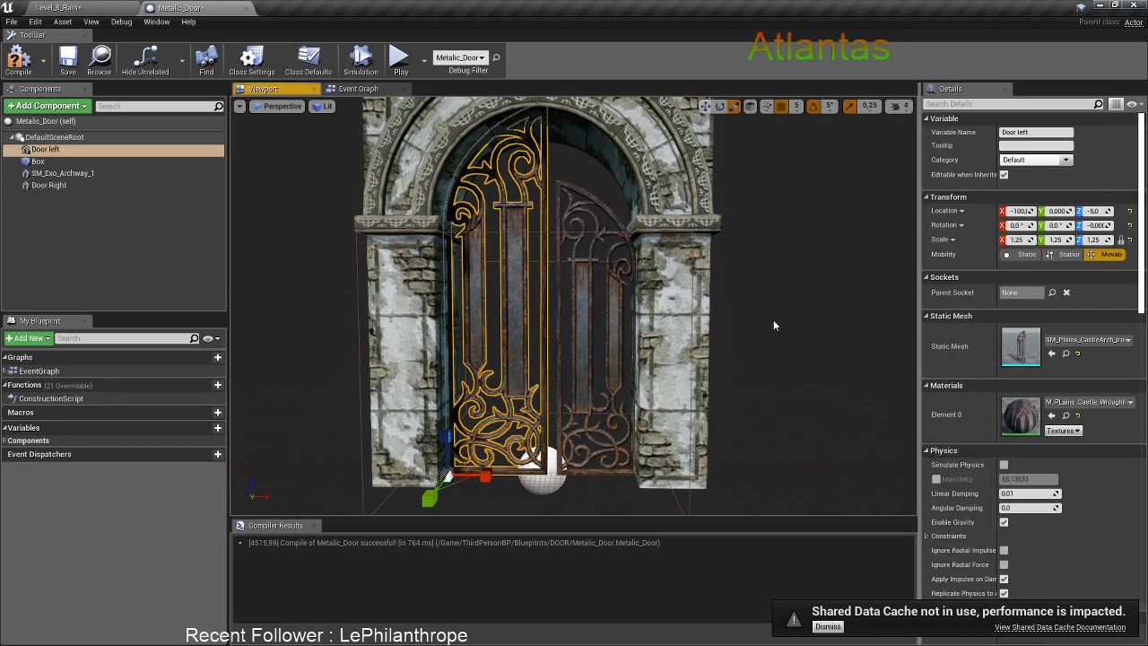
{"action": "mouse_move", "coordinate": [492, 476]}
{"action": "left_mouse_down"}
{"action": "mouse_move", "coordinate": [519, 476]}
{"action": "mouse_move", "coordinate": [484, 453]}
{"action": "mouse_move", "coordinate": [513, 476]}
{"action": "mouse_move", "coordinate": [499, 476]}
{"action": "left_mouse_up"}
{"action": "left_click", "coordinate": [582, 384], "text": "ctrl"}
{"action": "key", "text": "r"}
{"action": "key", "text": "w"}
Place Door Right at X 100 and Door left at X -100 so the leaves meet in the archway
{"action": "left_click", "coordinate": [527, 440]}
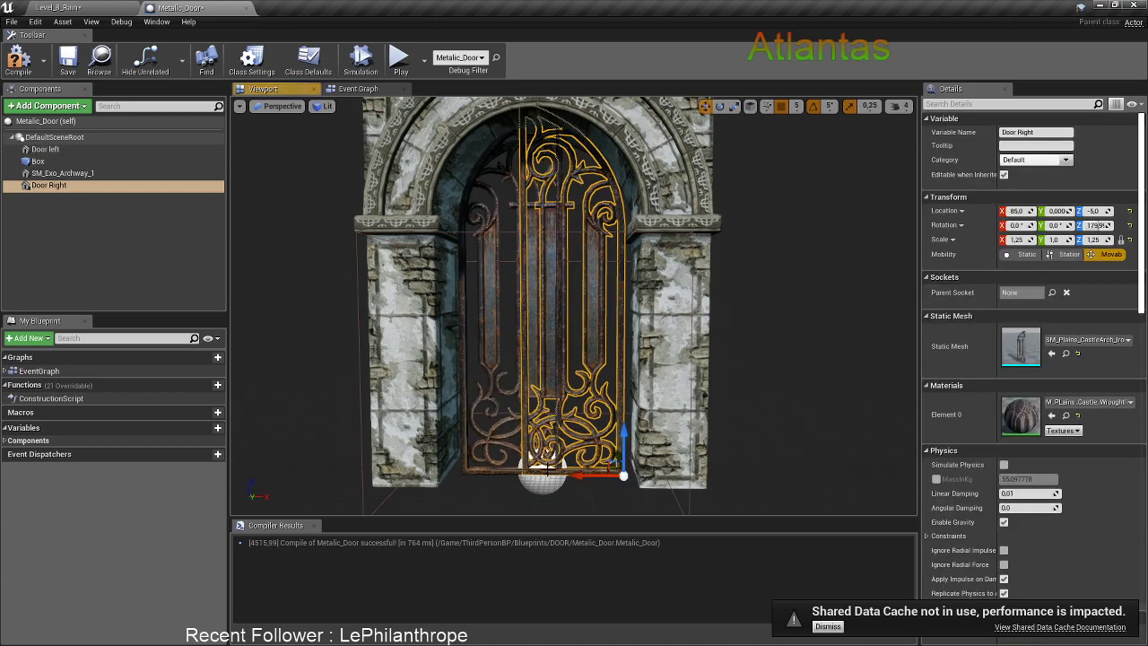
{"action": "left_click_drag", "start_coordinate": [581, 478], "coordinate": [597, 477]}
{"action": "left_click", "coordinate": [493, 439]}
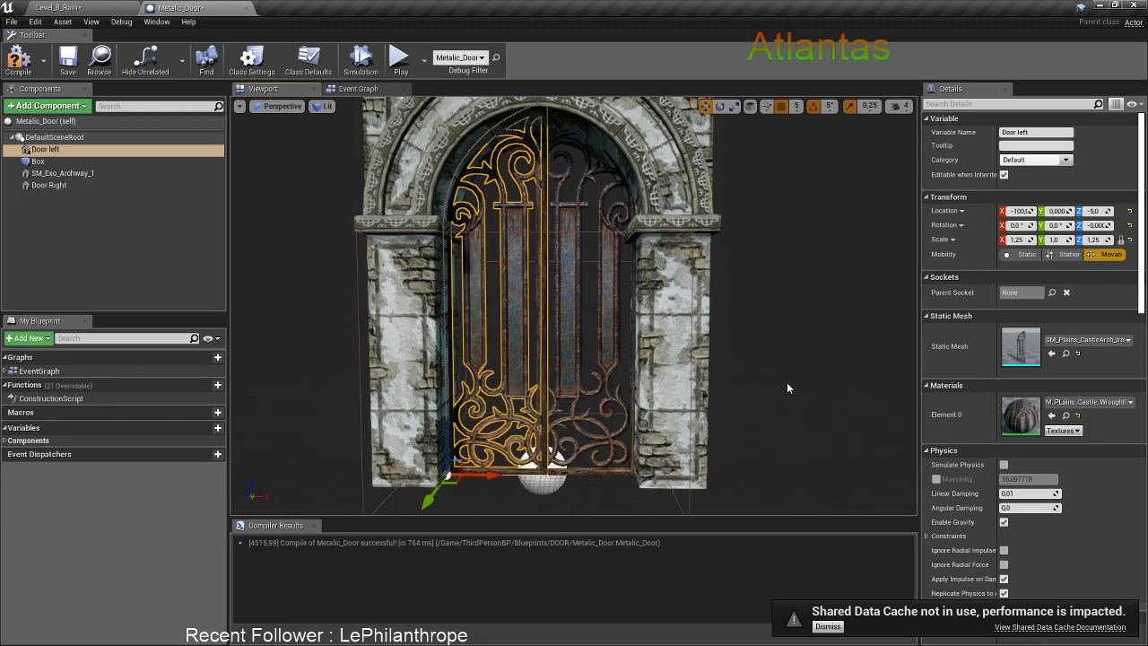
Scale both door leaves down with snapping off, to about 1.22 in X and 1.16 in Z, so they fit inside the archway
{"action": "key", "text": "w"}
{"action": "mouse_move", "coordinate": [580, 372]}
{"action": "right_mouse_down"}
{"action": "mouse_move", "coordinate": [565, 314]}
{"action": "mouse_move", "coordinate": [576, 421]}
{"action": "mouse_move", "coordinate": [593, 383]}
{"action": "right_mouse_up"}
{"action": "left_click", "coordinate": [611, 356]}
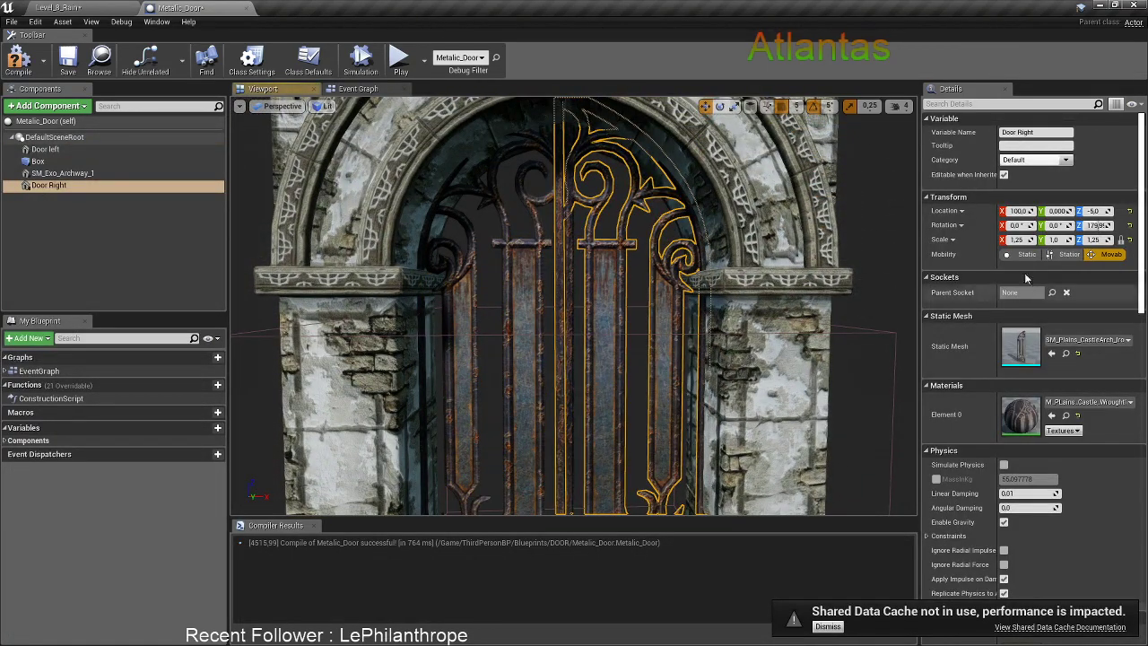
{"action": "left_click", "coordinate": [529, 274], "text": "ctrl"}
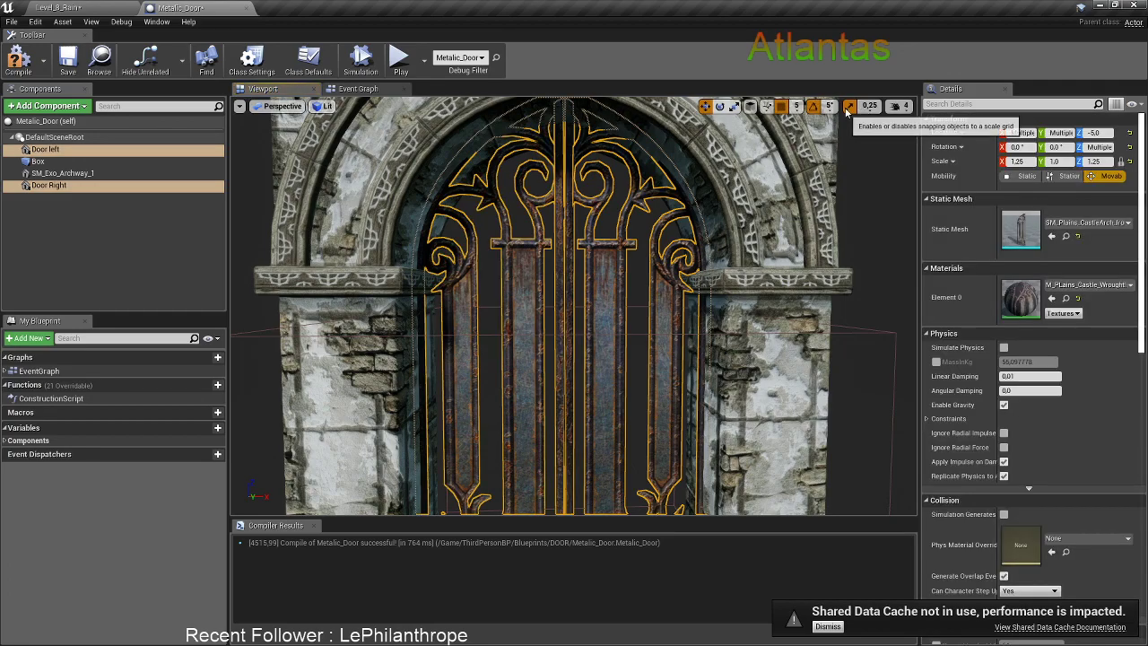
{"action": "key", "text": "r"}
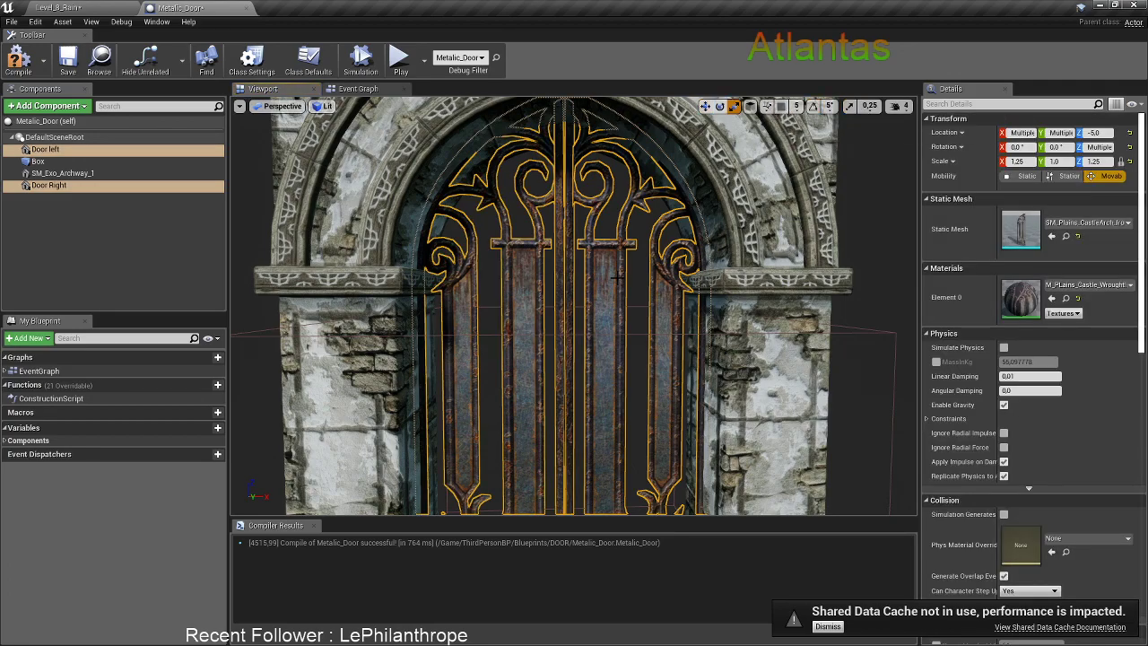
{"action": "scroll", "coordinate": [616, 278], "scroll_direction": "down", "scroll_amount": 5}
{"action": "left_click_drag", "start_coordinate": [668, 496], "coordinate": [663, 498]}
{"action": "right_click_drag", "start_coordinate": [646, 402], "coordinate": [645, 423]}
{"action": "left_click_drag", "start_coordinate": [623, 487], "coordinate": [620, 487]}
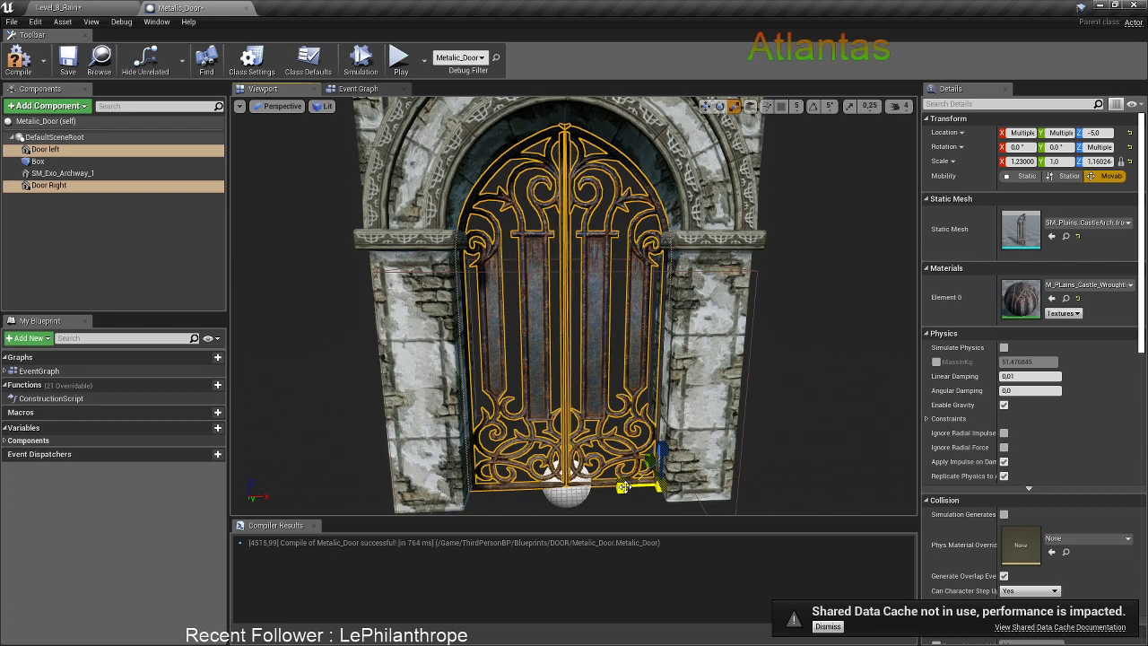
{"action": "left_click", "coordinate": [623, 485]}
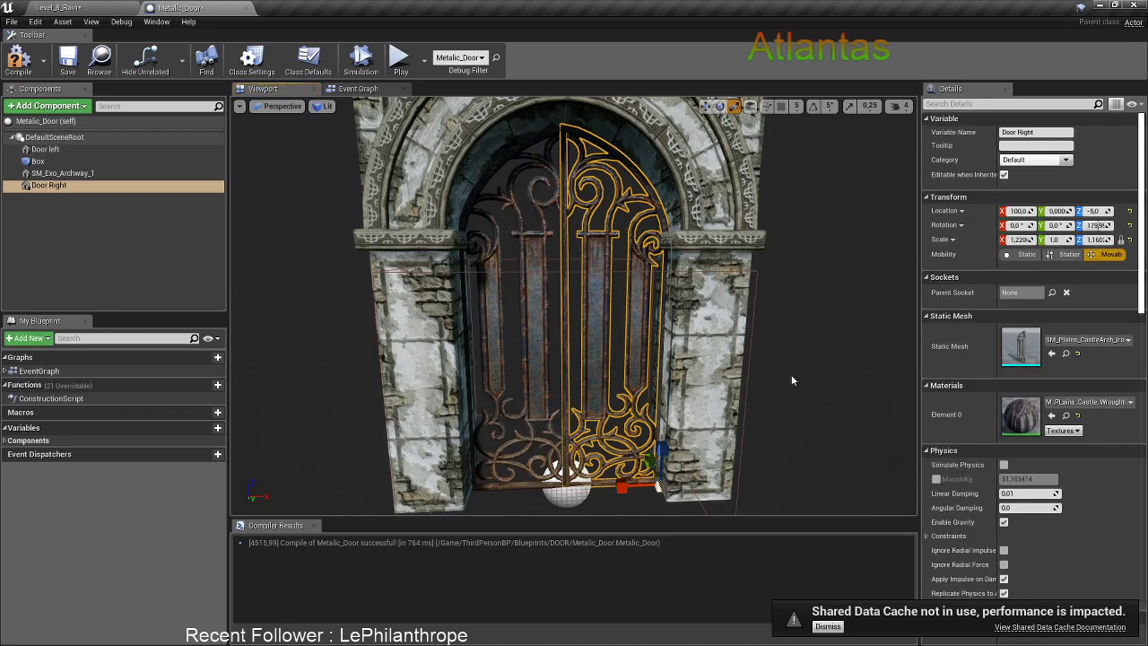
Turn grid, rotation and scale snapping back on and inspect the Box collision around the gate
{"action": "right_click_drag", "start_coordinate": [769, 370], "coordinate": [730, 356]}
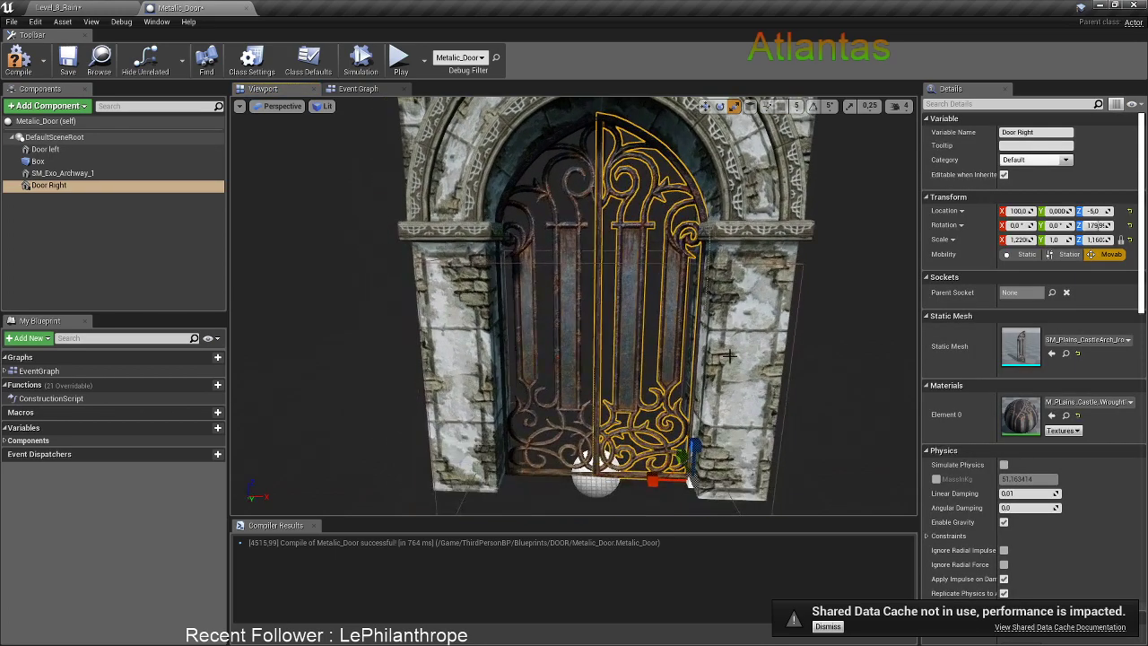
{"action": "left_click", "coordinate": [782, 107]}
{"action": "left_click", "coordinate": [813, 107]}
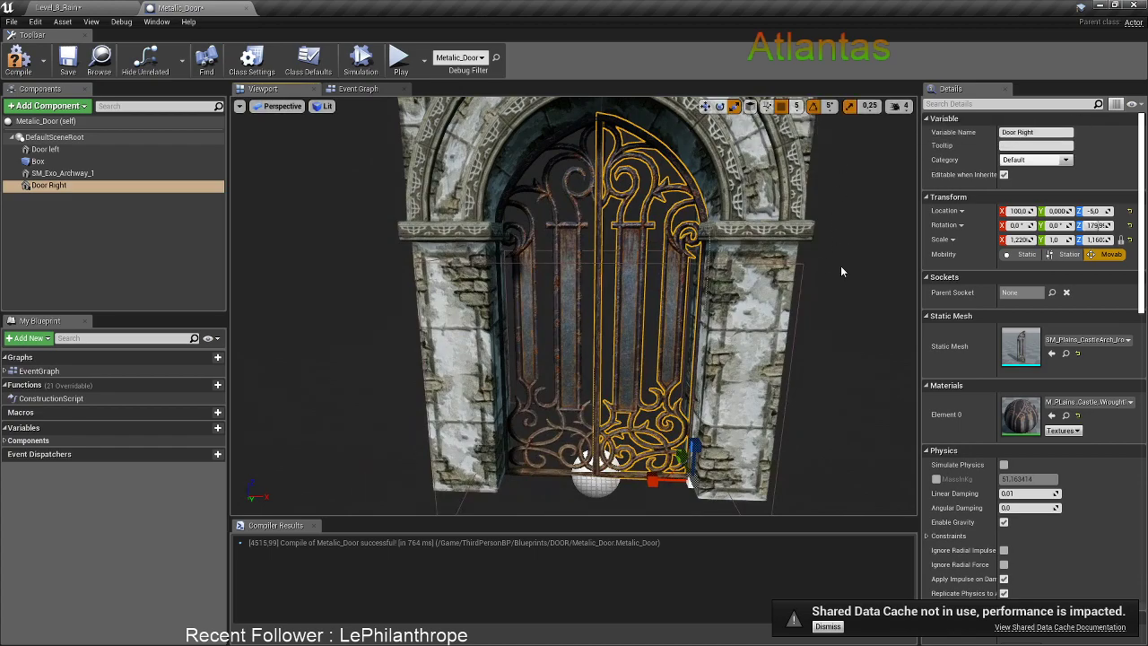
{"action": "left_click", "coordinate": [44, 148]}
{"action": "left_click", "coordinate": [37, 161]}
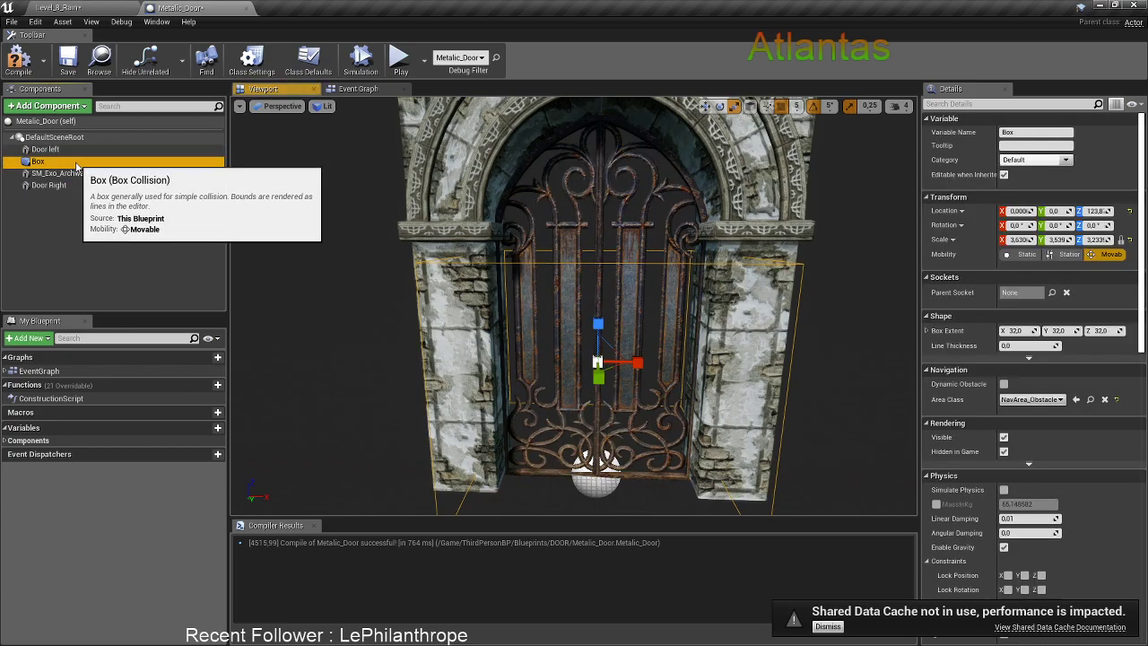
{"action": "key", "text": "w"}
{"action": "right_click_drag", "start_coordinate": [280, 288], "coordinate": [289, 277]}
{"action": "key", "text": "s"}
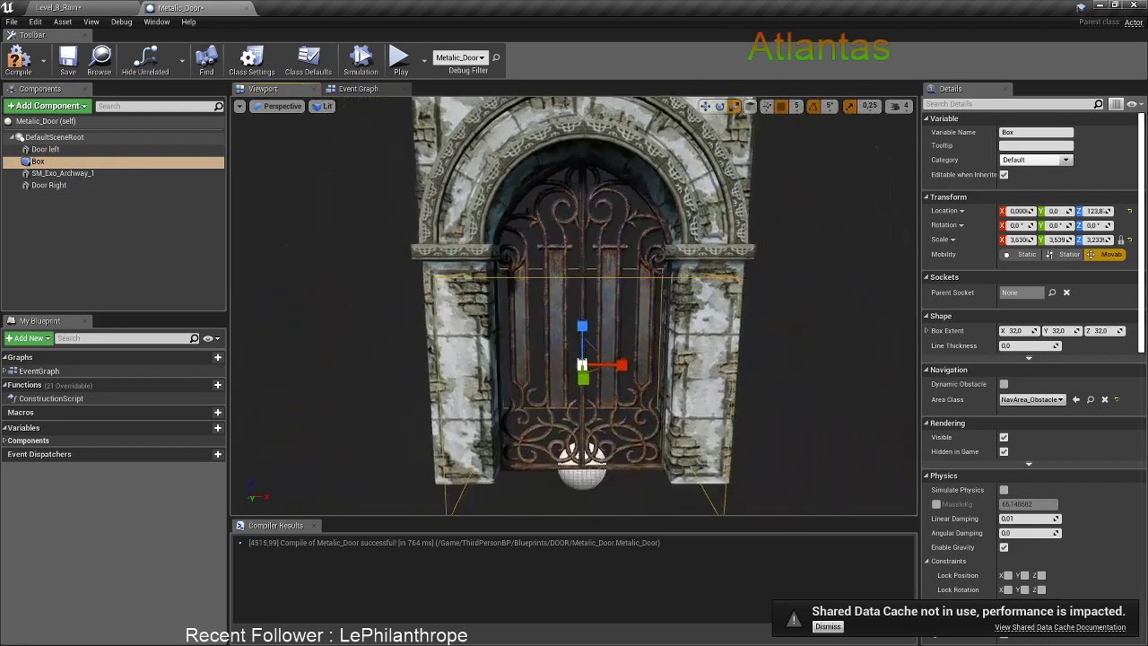
In the event graph, move the lower Door Left reference nearer its SetRelativeRotation, replace the upper Door Left reference with Door Right, and compile
{"action": "left_click", "coordinate": [351, 89]}
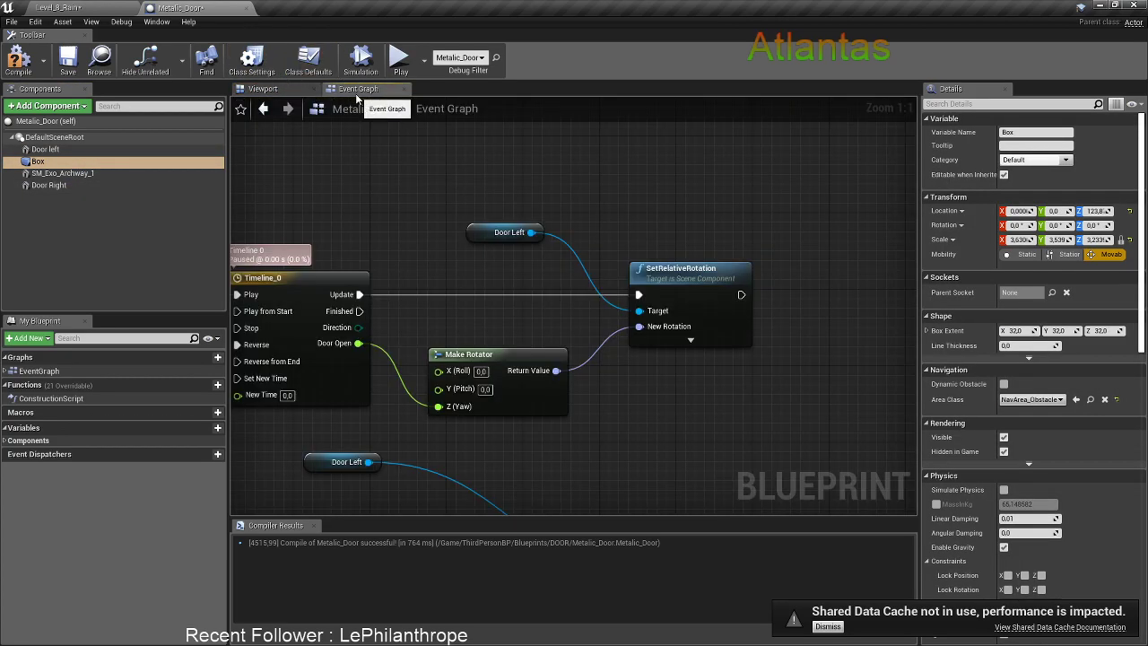
{"action": "right_click_drag", "start_coordinate": [454, 240], "coordinate": [711, 205]}
{"action": "scroll", "coordinate": [696, 251], "scroll_direction": "down", "scroll_amount": 4}
{"action": "right_click_drag", "start_coordinate": [720, 341], "coordinate": [602, 310]}
{"action": "scroll", "coordinate": [611, 316], "scroll_direction": "up", "scroll_amount": 2}
{"action": "left_click_drag", "start_coordinate": [447, 306], "coordinate": [574, 343]}
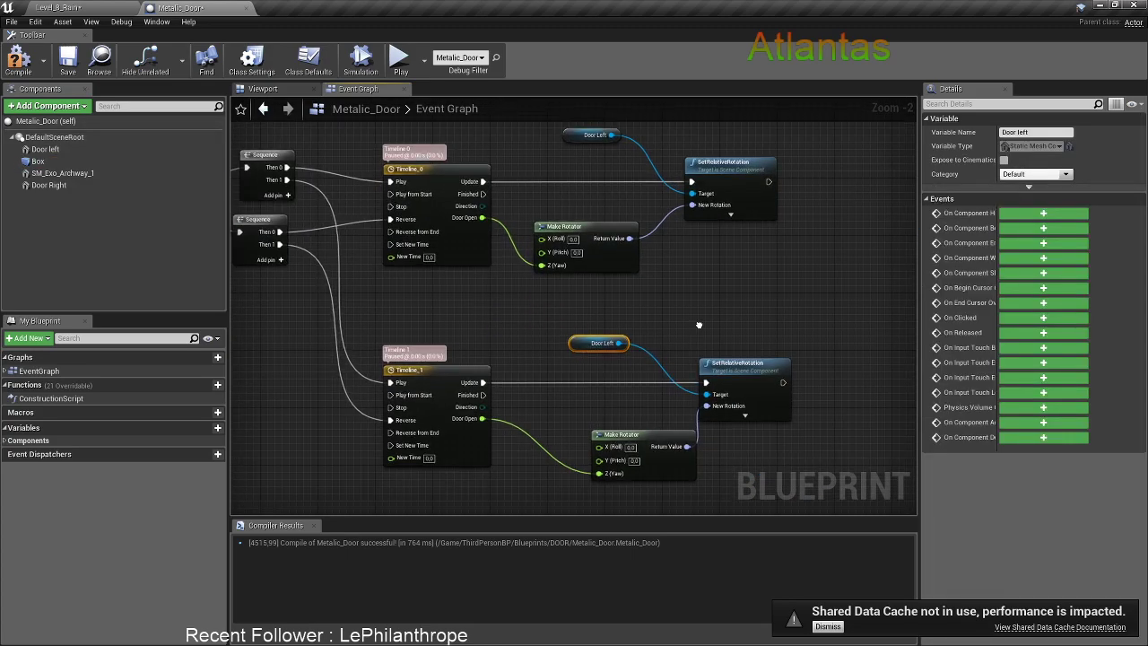
{"action": "right_click_drag", "start_coordinate": [574, 343], "coordinate": [576, 395]}
{"action": "left_click_drag", "start_coordinate": [49, 184], "coordinate": [577, 195]}
{"action": "left_click", "coordinate": [537, 171]}
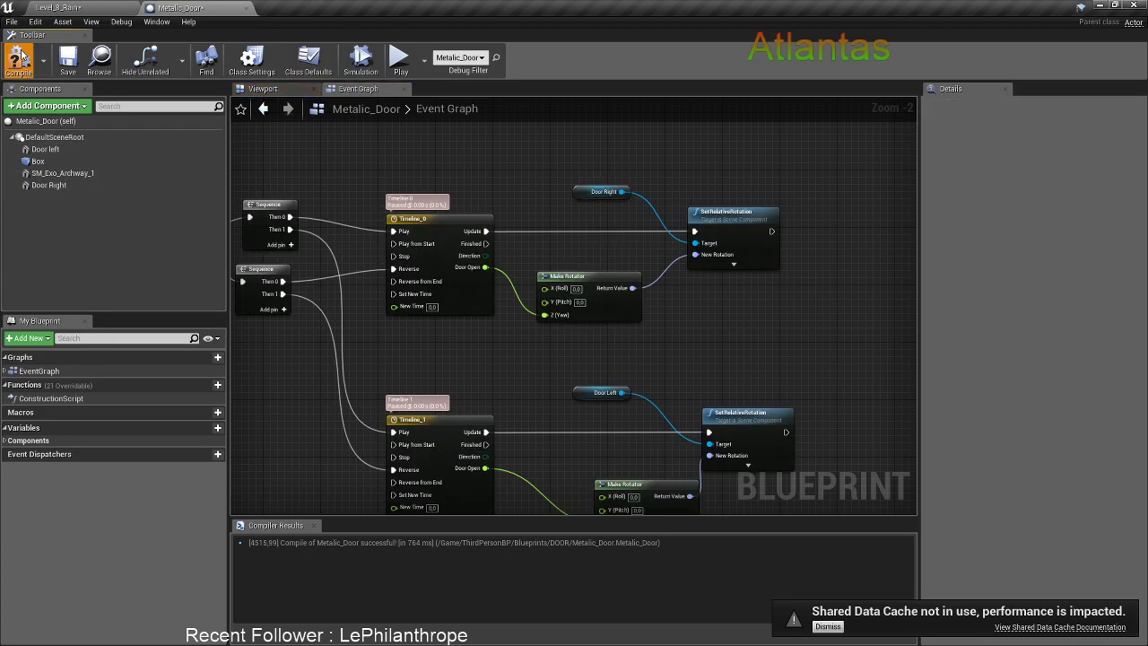
Try to play Level_8_Rain in the editor, recompiling the Metalic_Door blueprint between attempts
{"action": "left_click", "coordinate": [61, 8]}
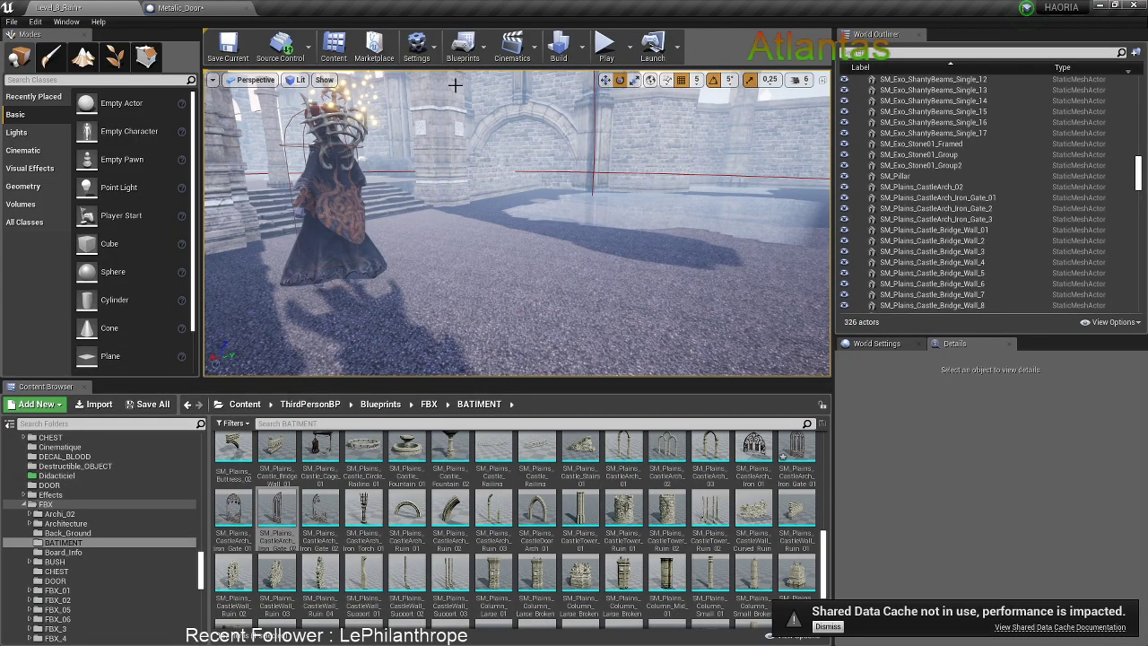
{"action": "left_click", "coordinate": [606, 44]}
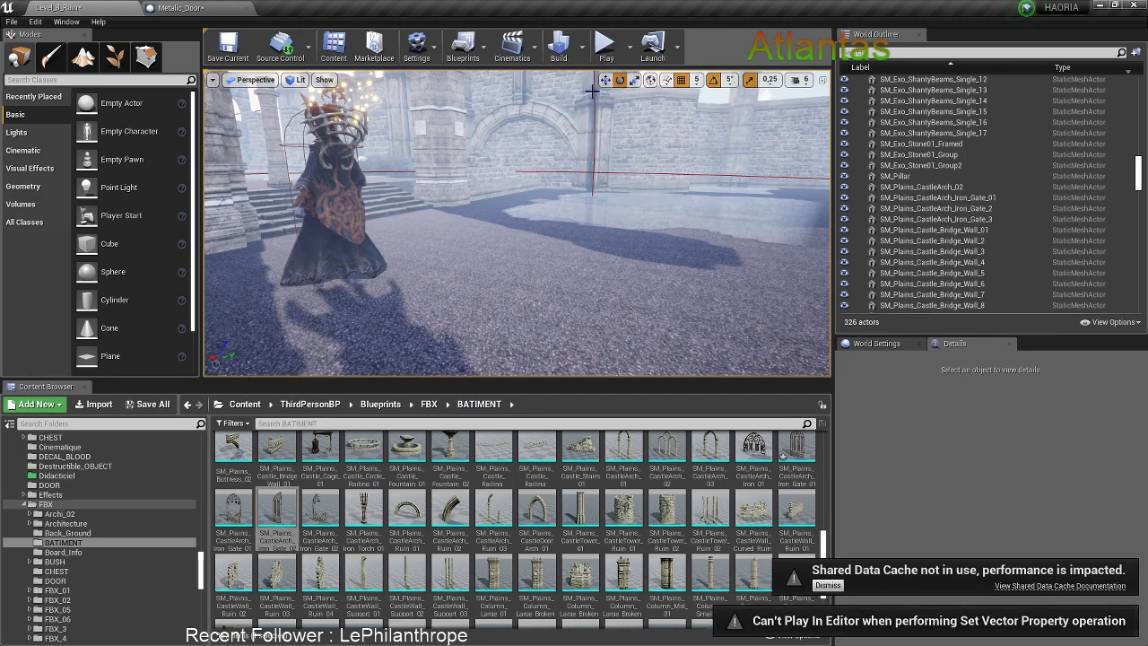
{"action": "left_click", "coordinate": [607, 45]}
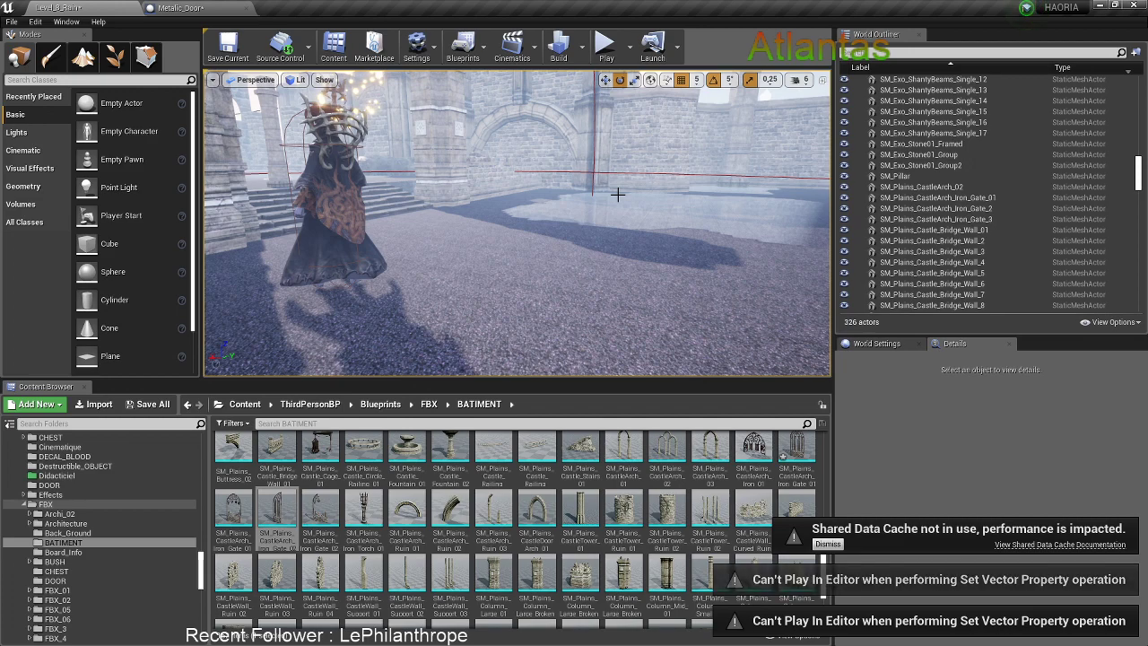
{"action": "left_click", "coordinate": [220, 5]}
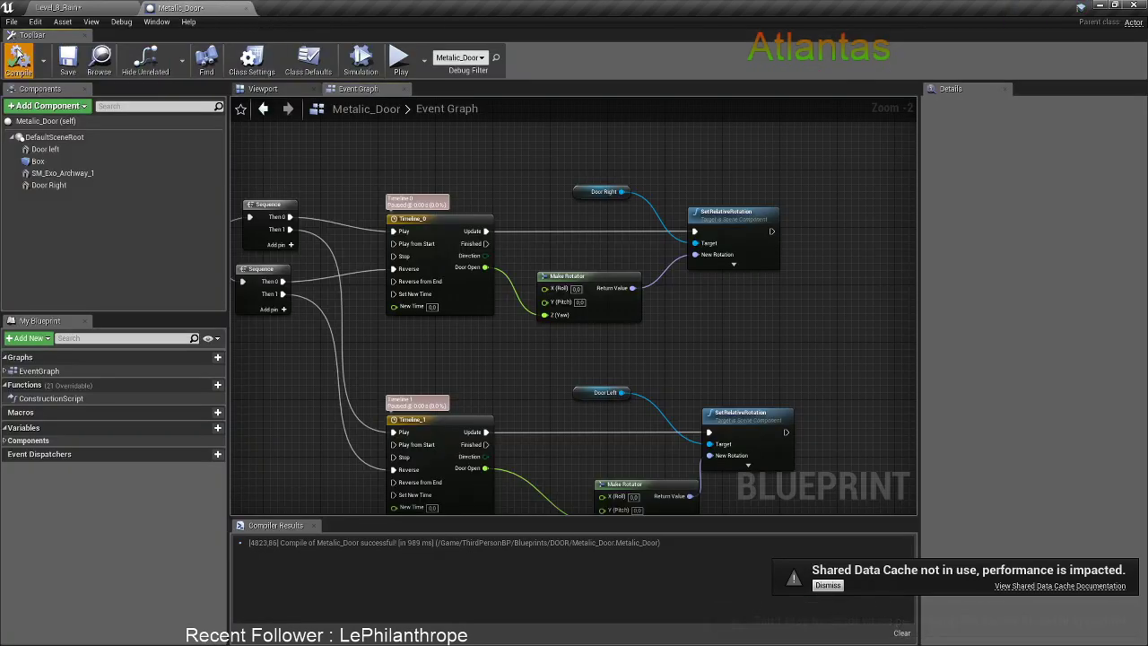
{"action": "left_click", "coordinate": [81, 7]}
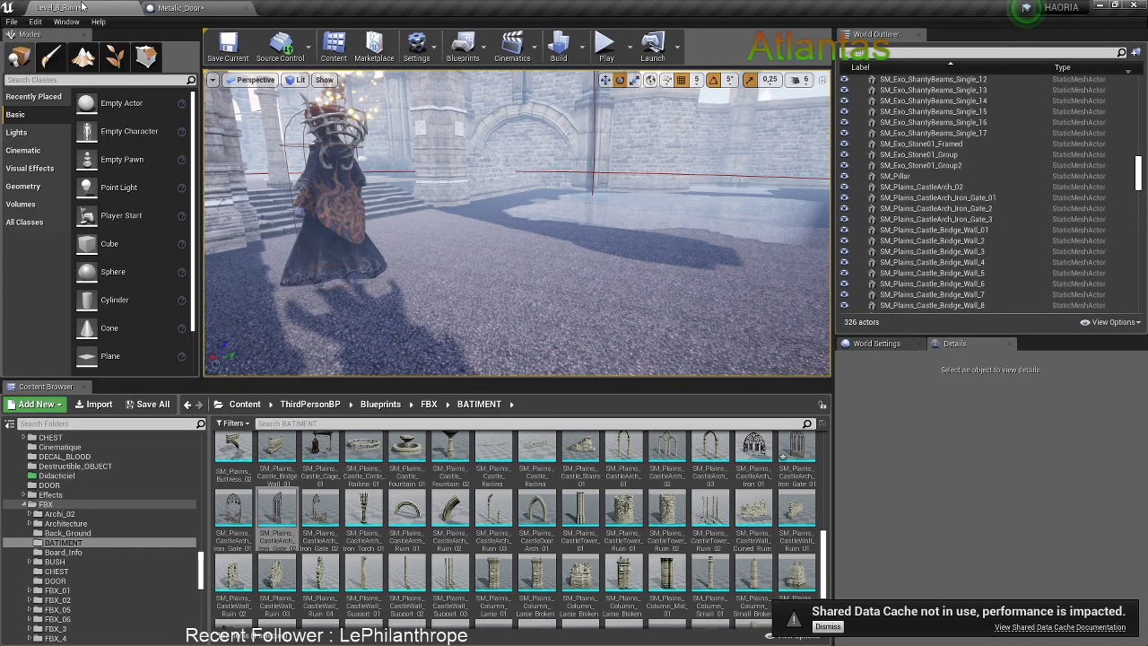
{"action": "left_click", "coordinate": [602, 49]}
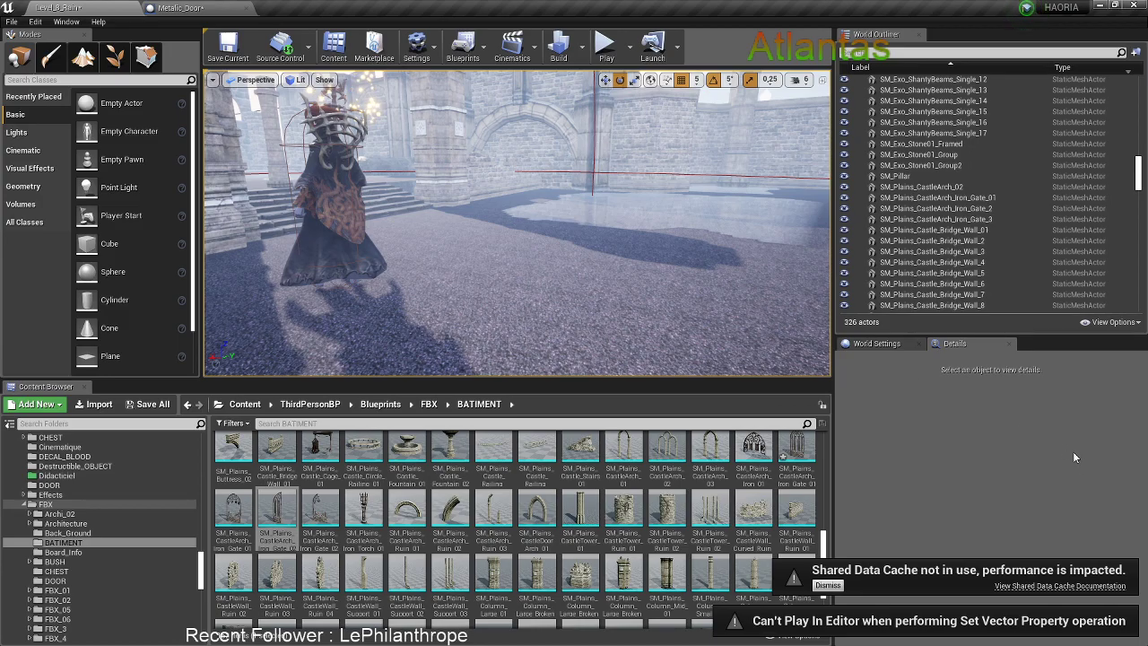
Delete the leftover actor near the gate in the level and select the Metalic_Door actor
{"action": "key", "text": "s"}
{"action": "right_click_drag", "start_coordinate": [577, 266], "coordinate": [538, 277]}
{"action": "key", "text": "w"}
{"action": "key", "text": "s"}
{"action": "left_click", "coordinate": [417, 244]}
{"action": "key", "text": "Delete"}
{"action": "key", "text": "d"}
{"action": "left_click", "coordinate": [488, 175]}
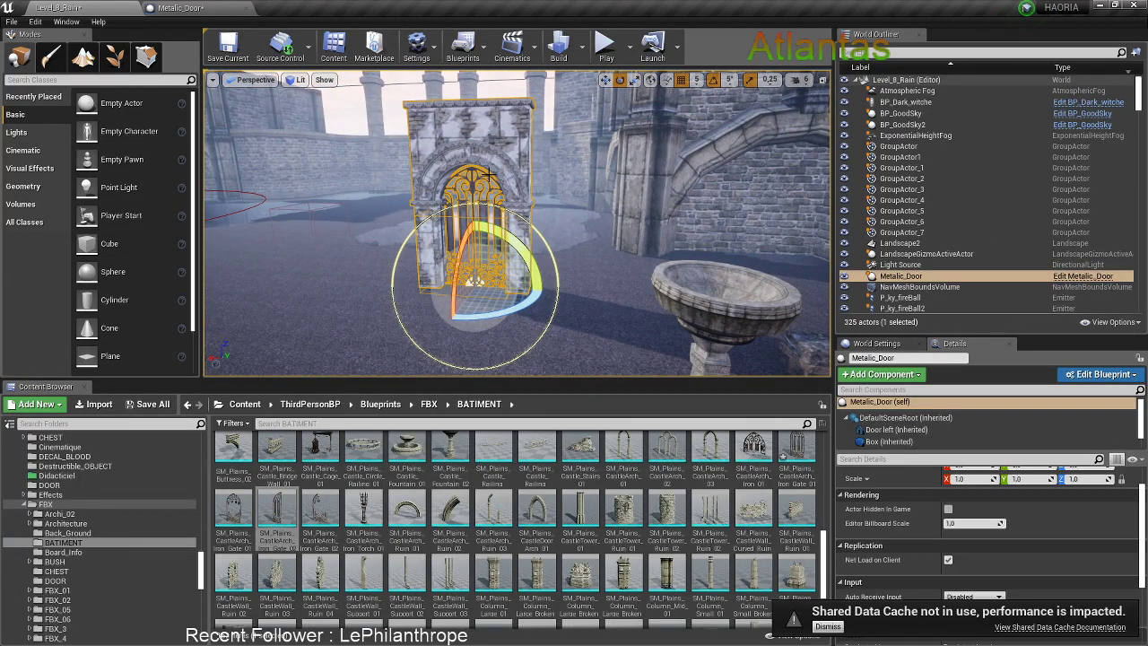
Try playing the level again, and save the level and the Metalic_Door blueprint
{"action": "left_click", "coordinate": [606, 44]}
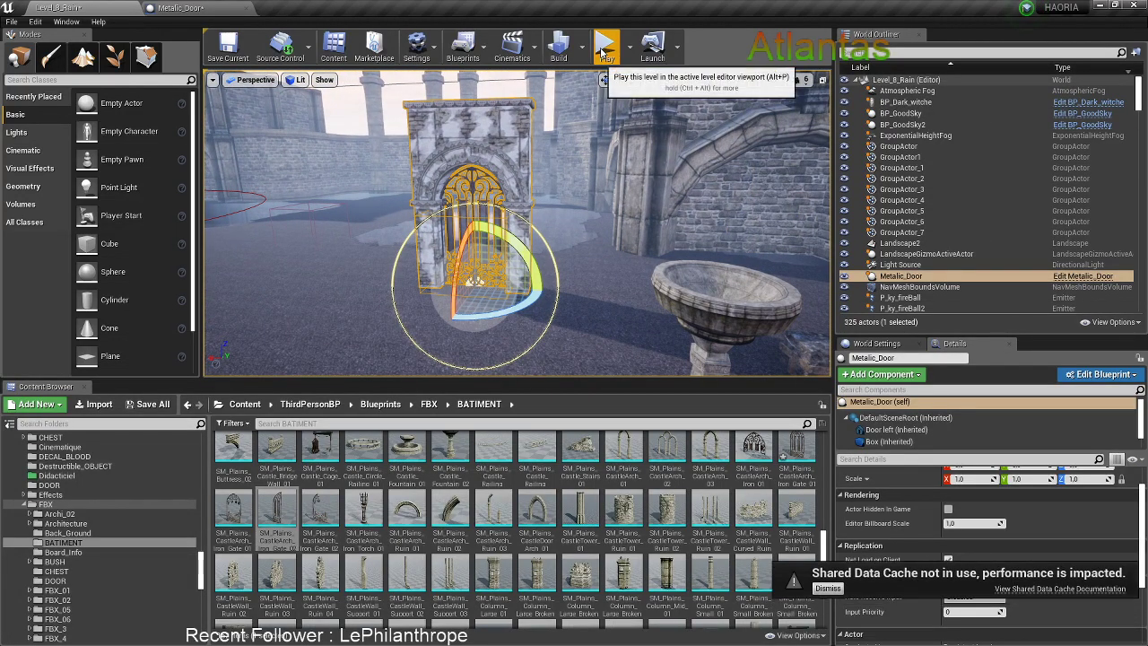
{"action": "left_click", "coordinate": [7, 22]}
{"action": "left_click", "coordinate": [39, 123]}
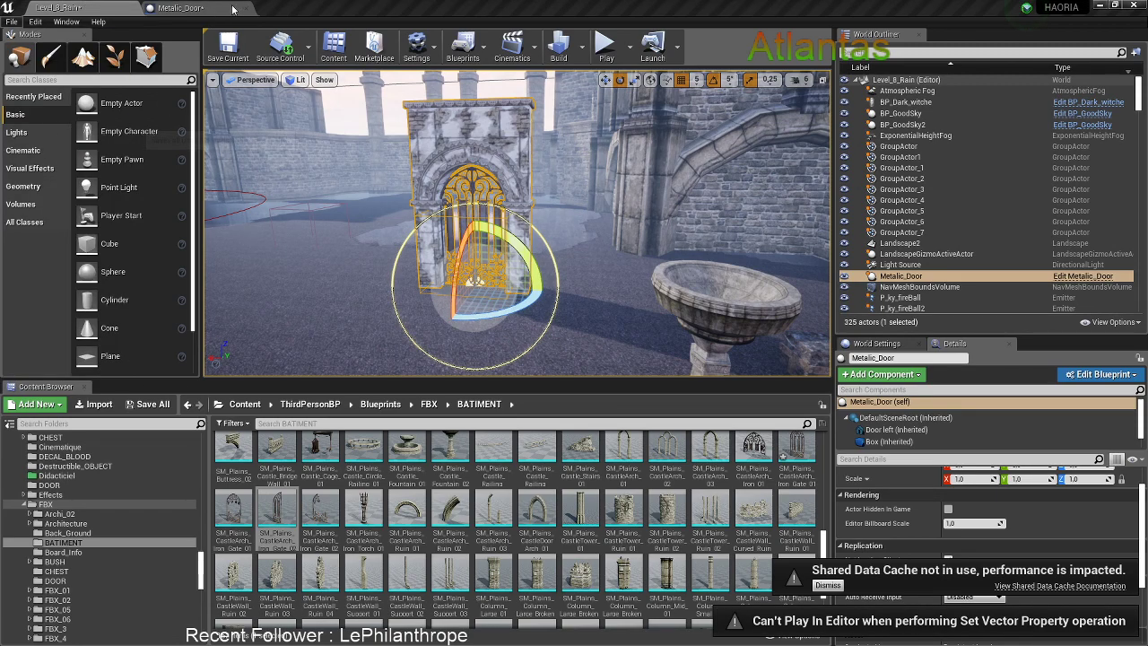
{"action": "key", "text": "ctrl+s"}
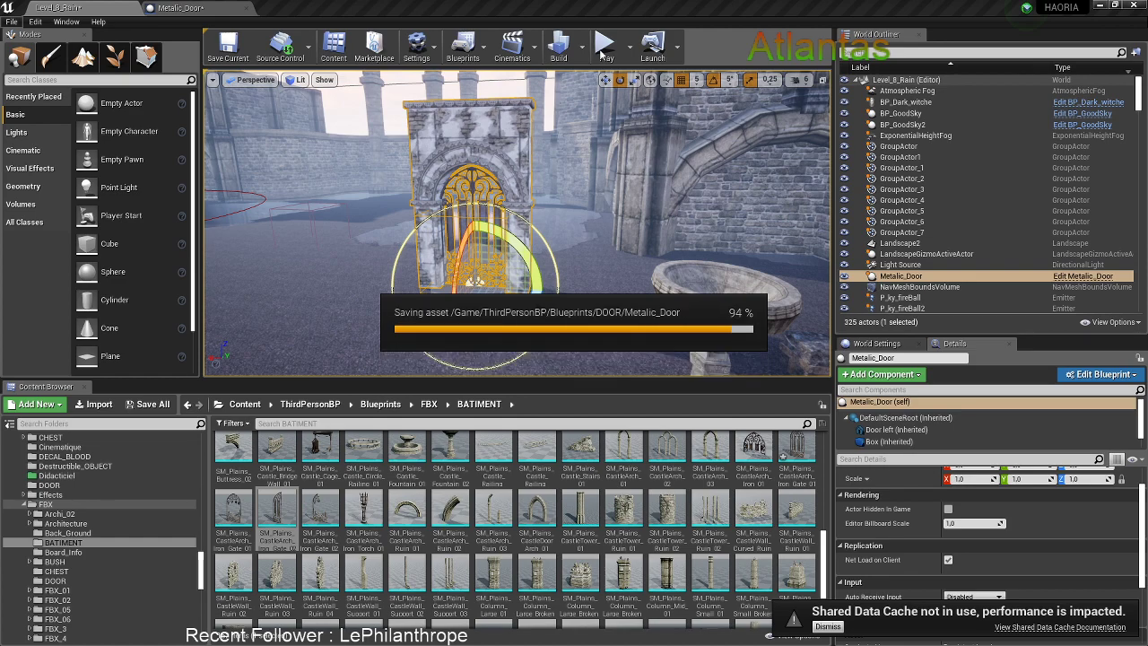
Play the level full screen, walk the character up to the gate to test its opening, and stop and dismiss the message log
{"action": "left_click", "coordinate": [606, 45]}
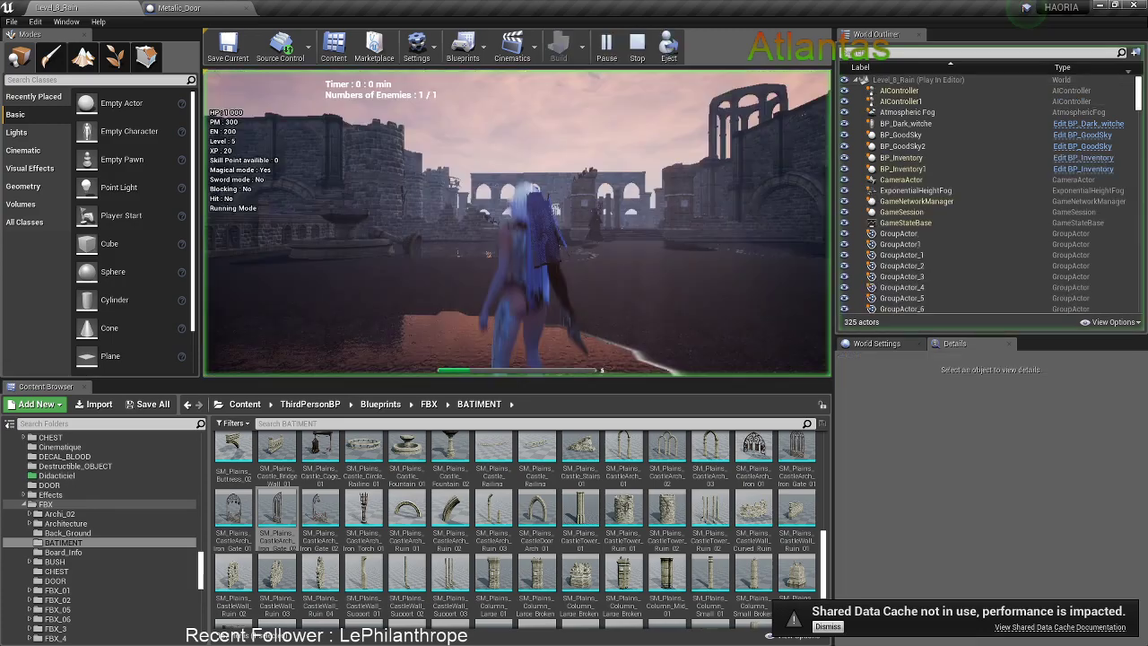
{"action": "key", "text": "F11"}
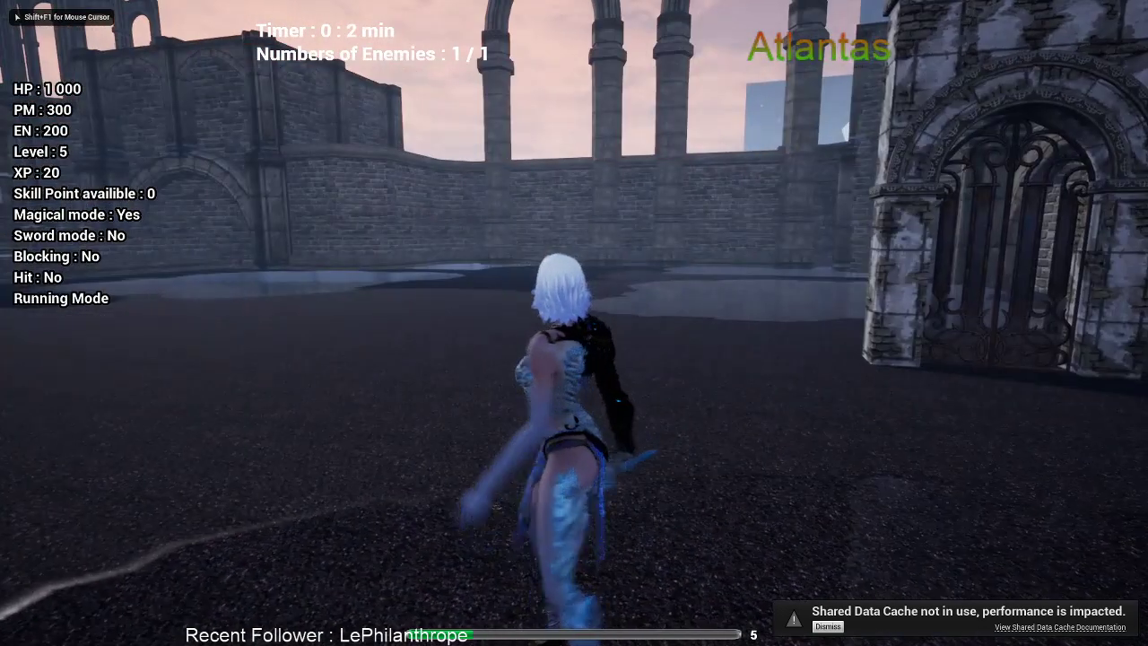
{"action": "key", "text": "w"}
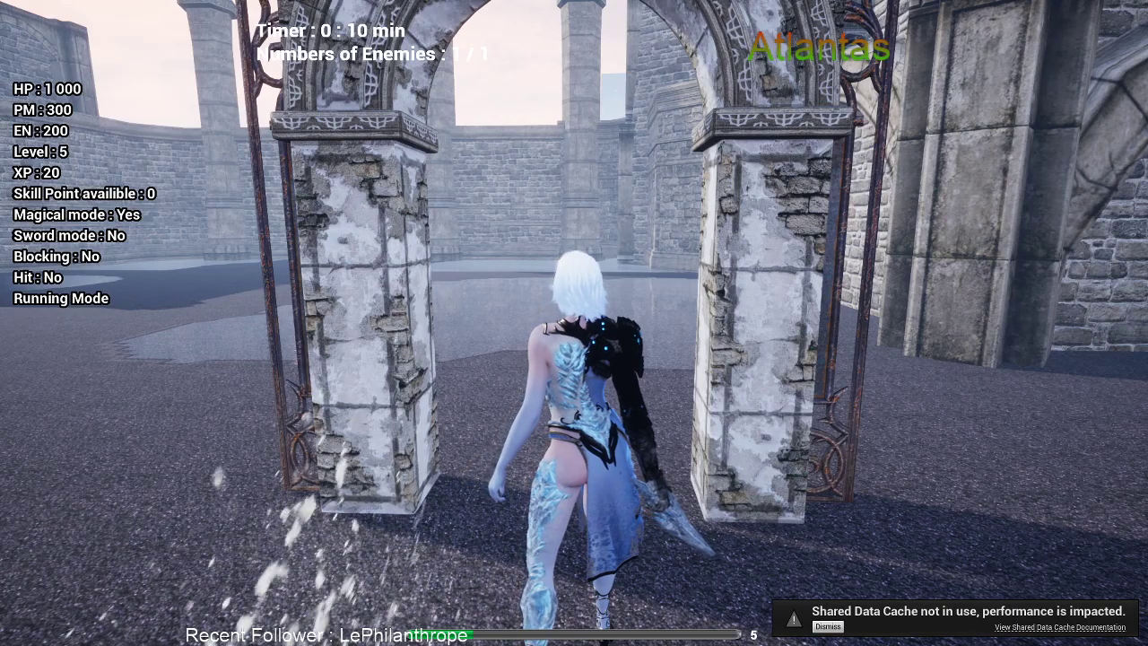
{"action": "key", "text": "Escape"}
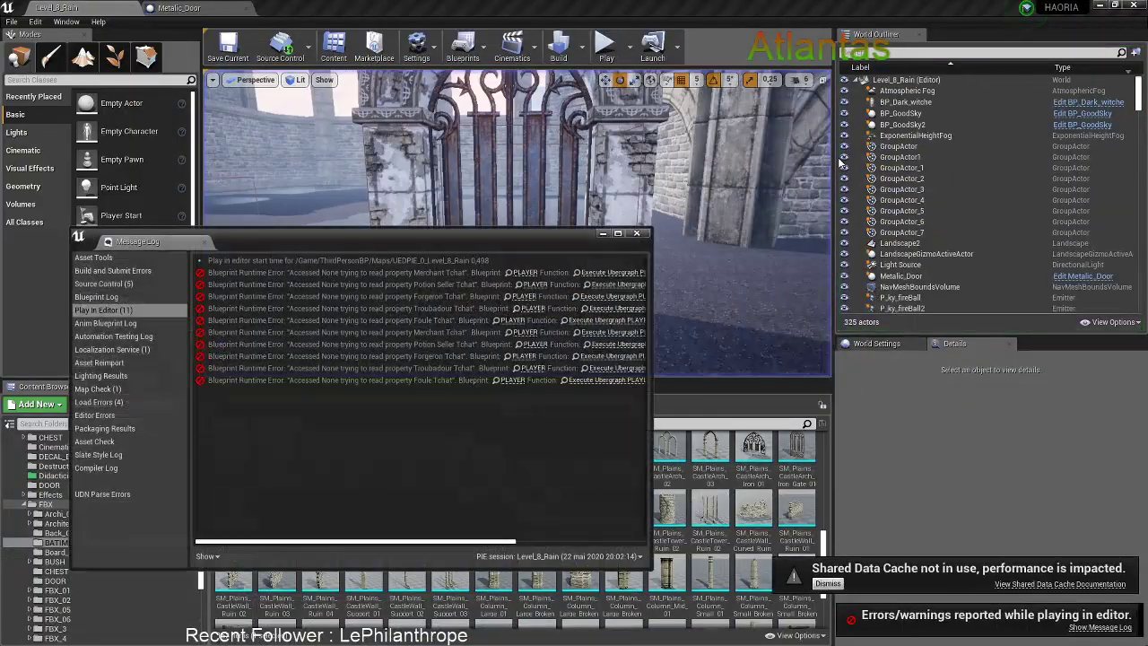
{"action": "left_click", "coordinate": [636, 234]}
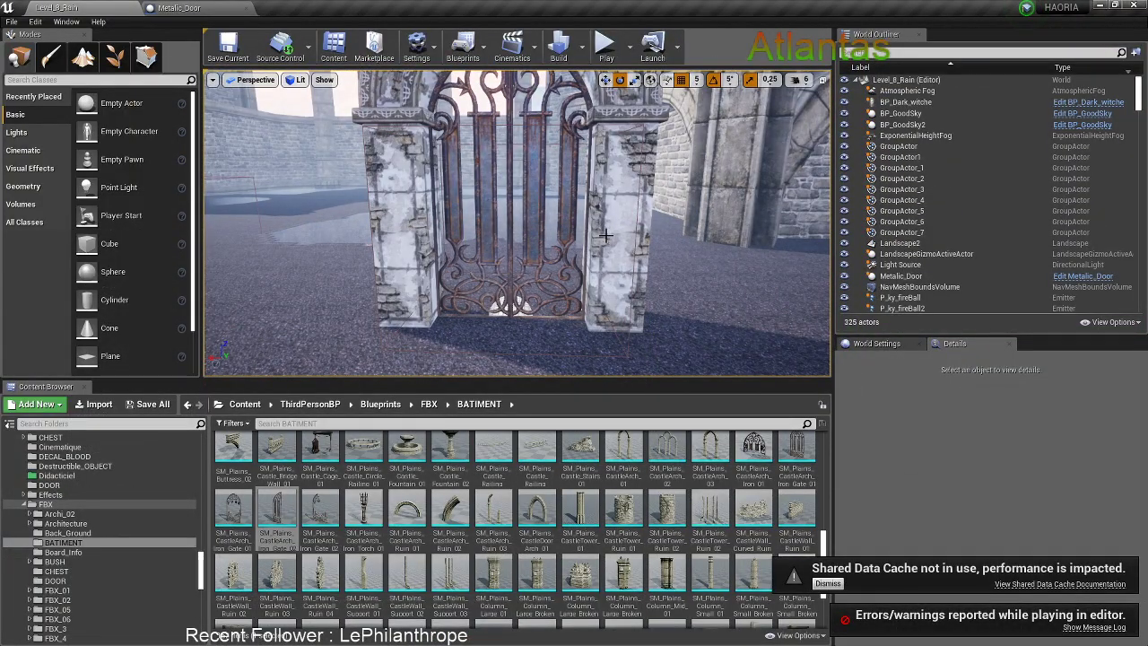
Rotate the Metalic_Door actor around its vertical axis in the level
{"action": "left_click", "coordinate": [627, 234]}
{"action": "left_click_drag", "start_coordinate": [560, 343], "coordinate": [385, 343]}
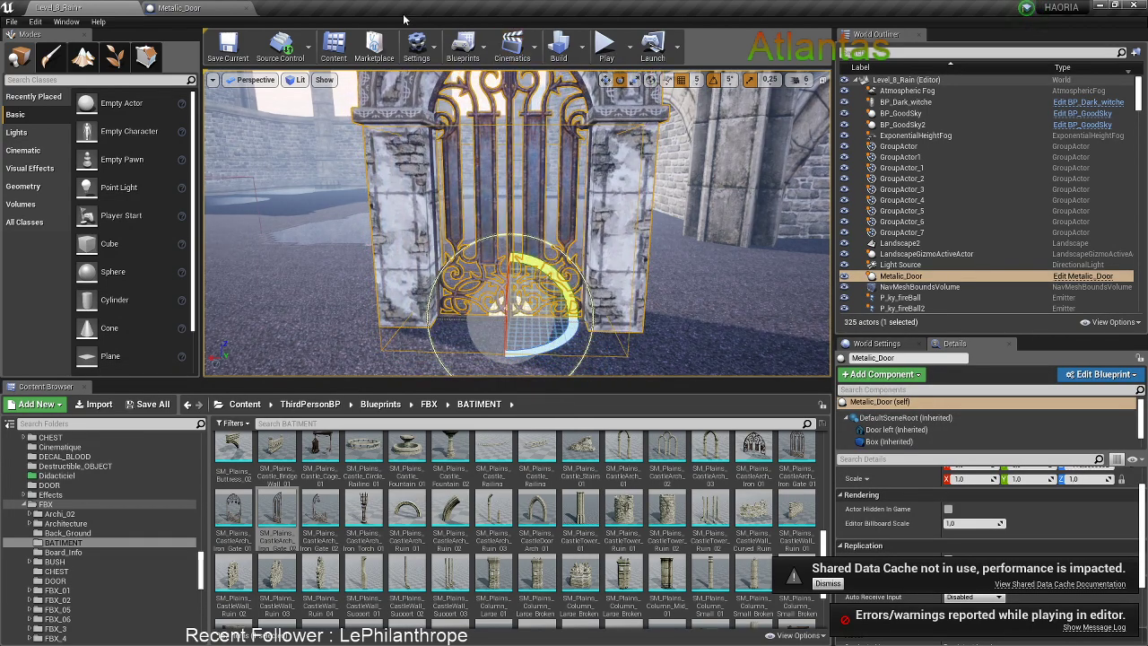
Open Timeline_1, the timeline driving Door Left, from the Metalic_Door event graph
{"action": "left_click", "coordinate": [179, 7]}
{"action": "scroll", "coordinate": [567, 348], "scroll_direction": "up", "scroll_amount": 2}
{"action": "right_click_drag", "start_coordinate": [506, 357], "coordinate": [687, 233]}
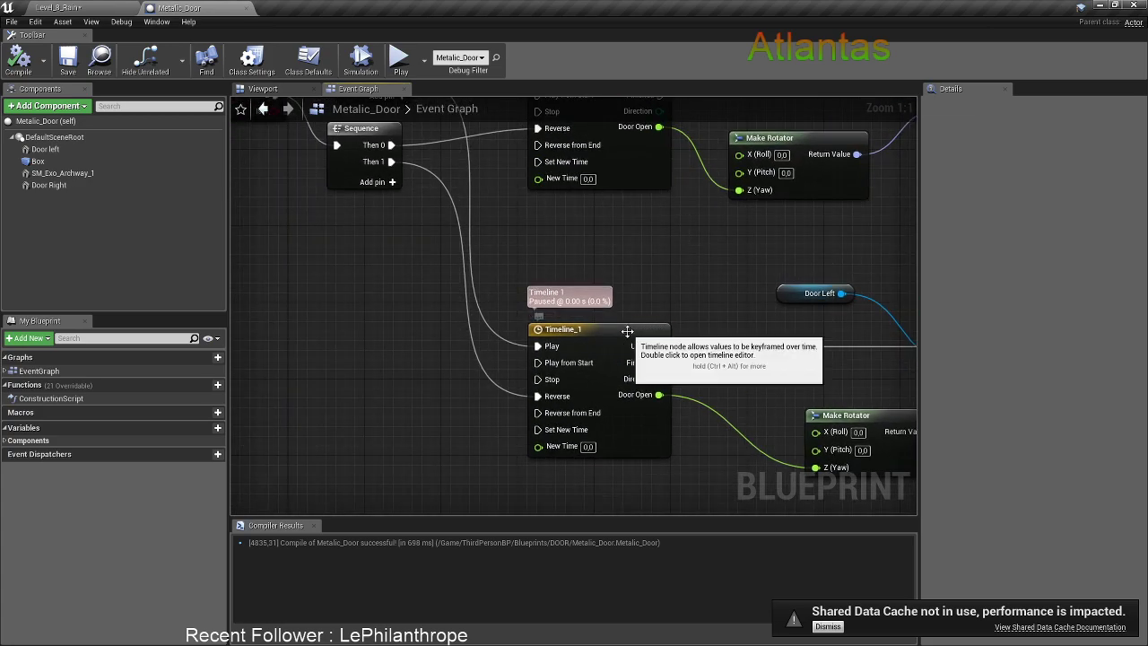
{"action": "double_click", "coordinate": [628, 335]}
{"action": "right_click", "coordinate": [638, 336]}
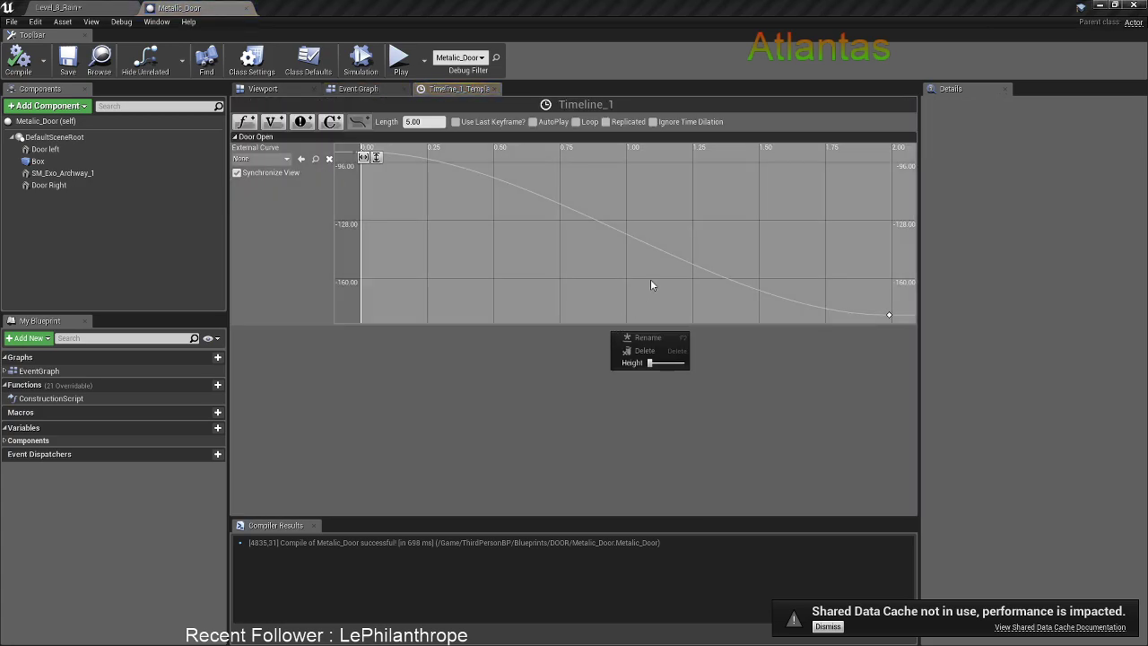
{"action": "left_click", "coordinate": [883, 344]}
Set the value of the Door Open curve's last keyframe in Timeline_1 to -90
{"action": "scroll", "coordinate": [742, 258], "scroll_direction": "down", "scroll_amount": 4}
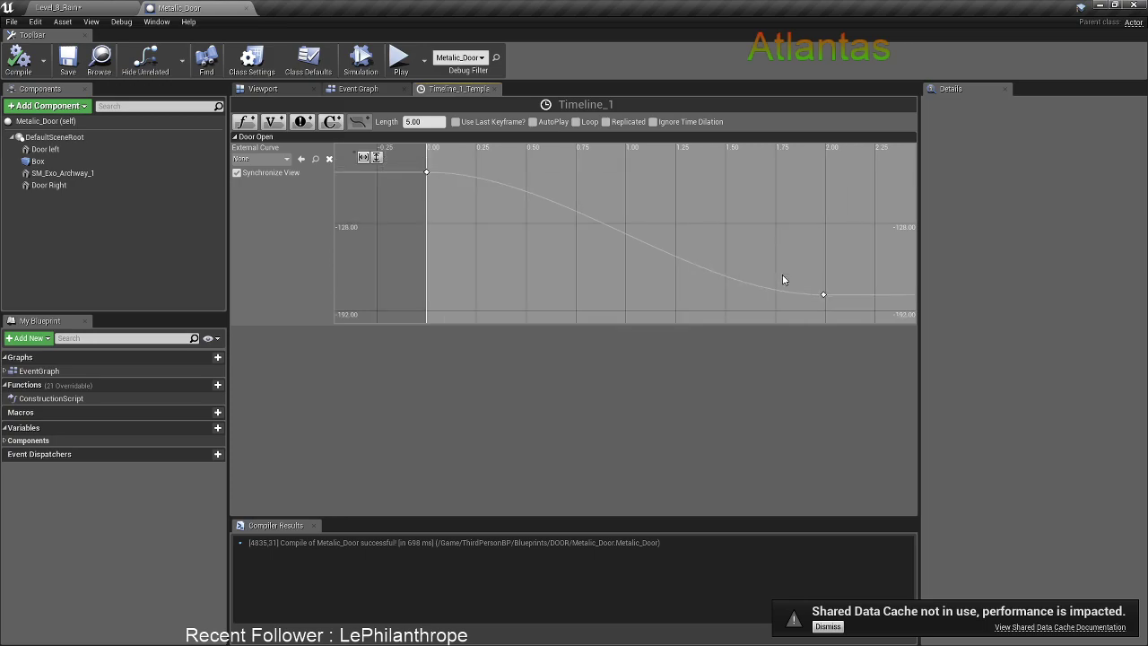
{"action": "scroll", "coordinate": [782, 280], "scroll_direction": "down", "scroll_amount": 1}
{"action": "scroll", "coordinate": [783, 276], "scroll_direction": "up", "scroll_amount": 1}
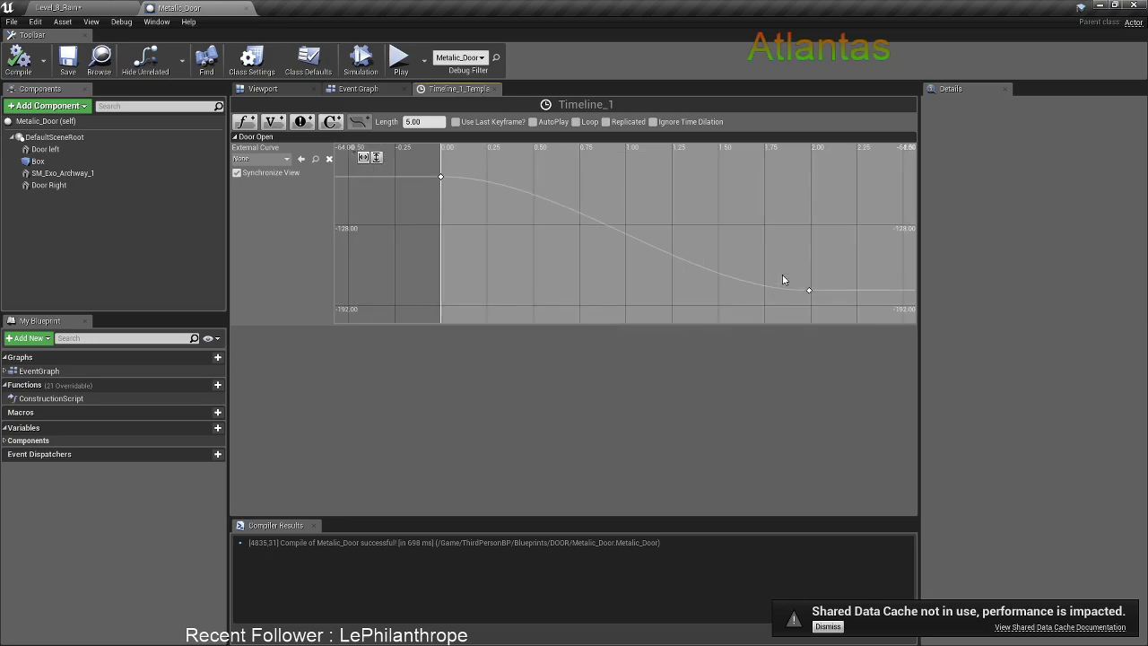
{"action": "right_click_drag", "start_coordinate": [650, 308], "coordinate": [528, 275]}
{"action": "mouse_move", "coordinate": [692, 274]}
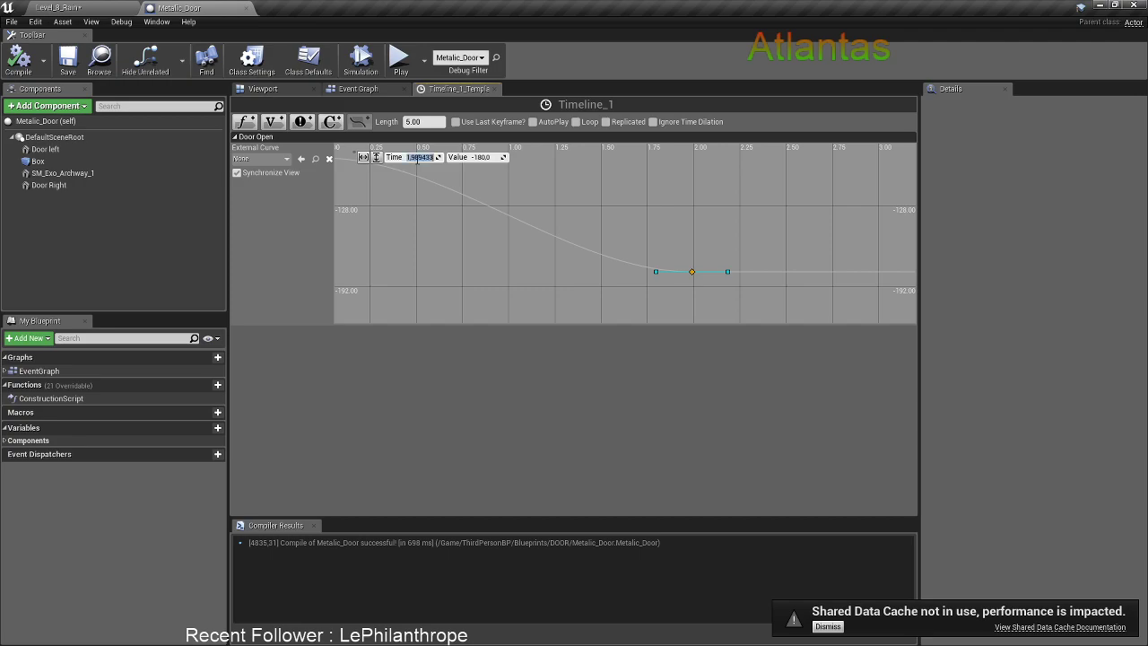
{"action": "type", "text": "-90"}
{"action": "key", "text": "Return"}
{"action": "left_click", "coordinate": [619, 245]}
{"action": "right_click_drag", "start_coordinate": [619, 245], "coordinate": [641, 325]}
{"action": "scroll", "coordinate": [600, 251], "scroll_direction": "down", "scroll_amount": 3}
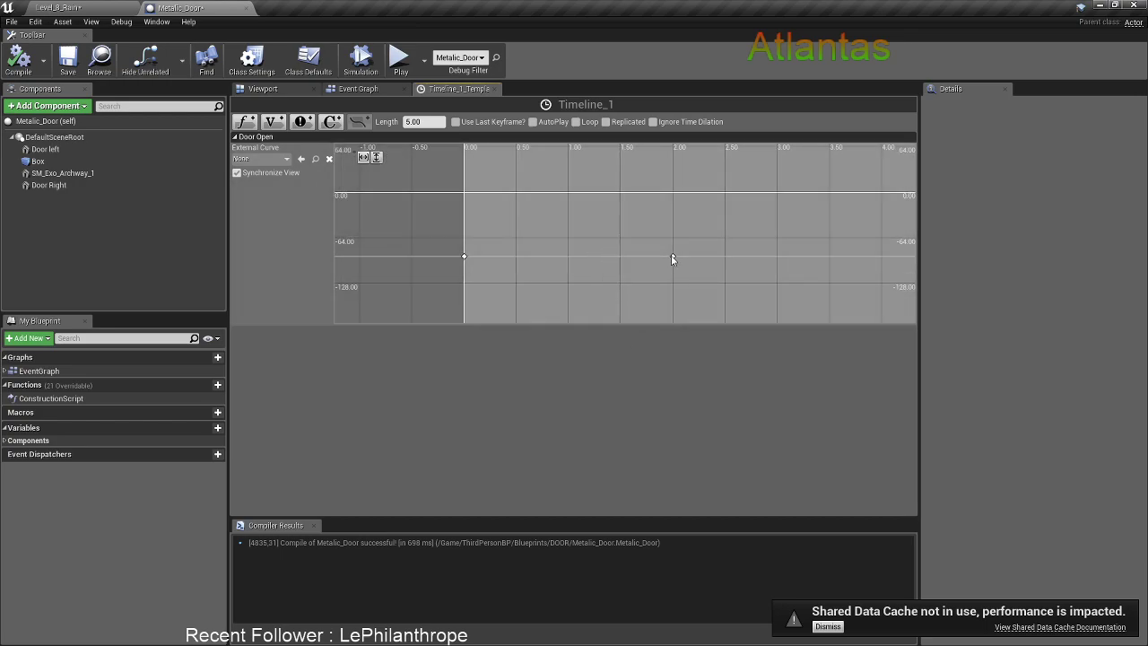
Set the value of the Door Open curve's first keyframe in Timeline_1 to 0
{"action": "left_click", "coordinate": [465, 256]}
{"action": "left_click", "coordinate": [672, 258]}
{"action": "left_click", "coordinate": [464, 258]}
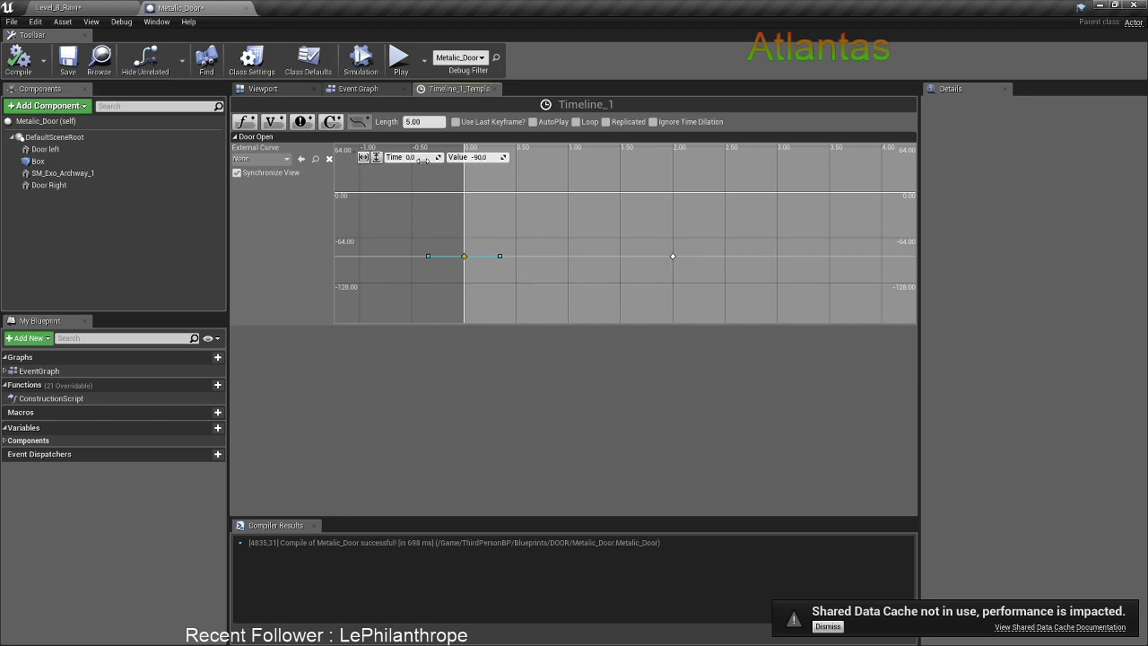
{"action": "left_click", "coordinate": [464, 257]}
{"action": "type", "text": "0"}
{"action": "key", "text": "Return"}
Play the level, walk the character up to the gate to test the corrected left leaf, and stop
{"action": "left_click", "coordinate": [121, 7]}
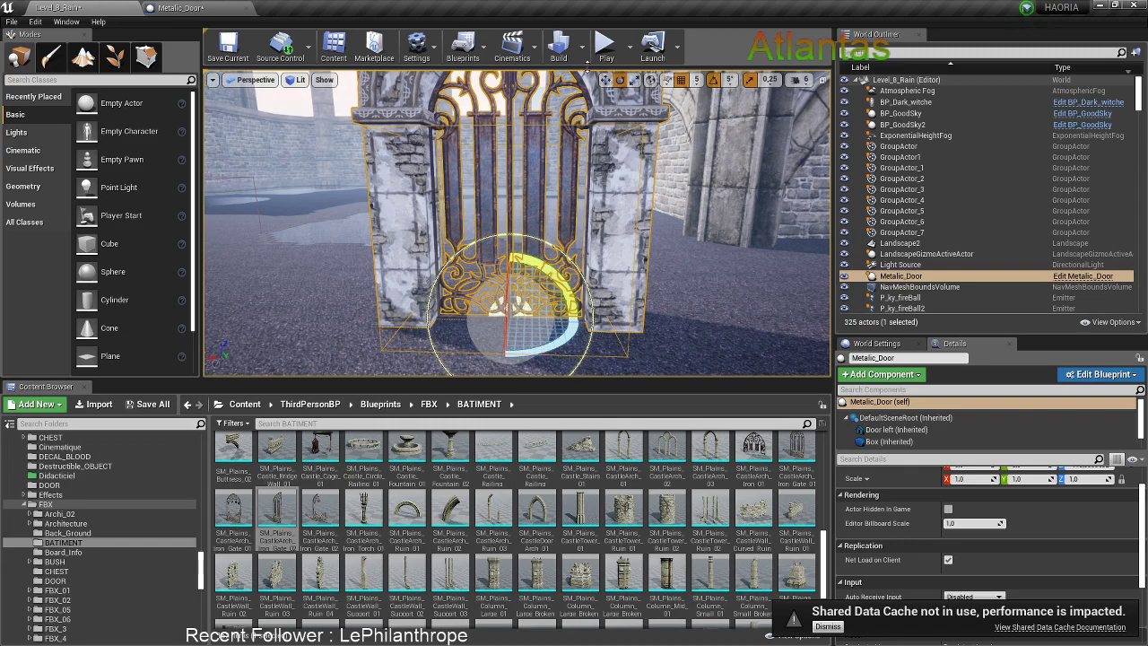
{"action": "left_click", "coordinate": [606, 49]}
{"action": "left_click", "coordinate": [597, 216]}
{"action": "key", "text": "w"}
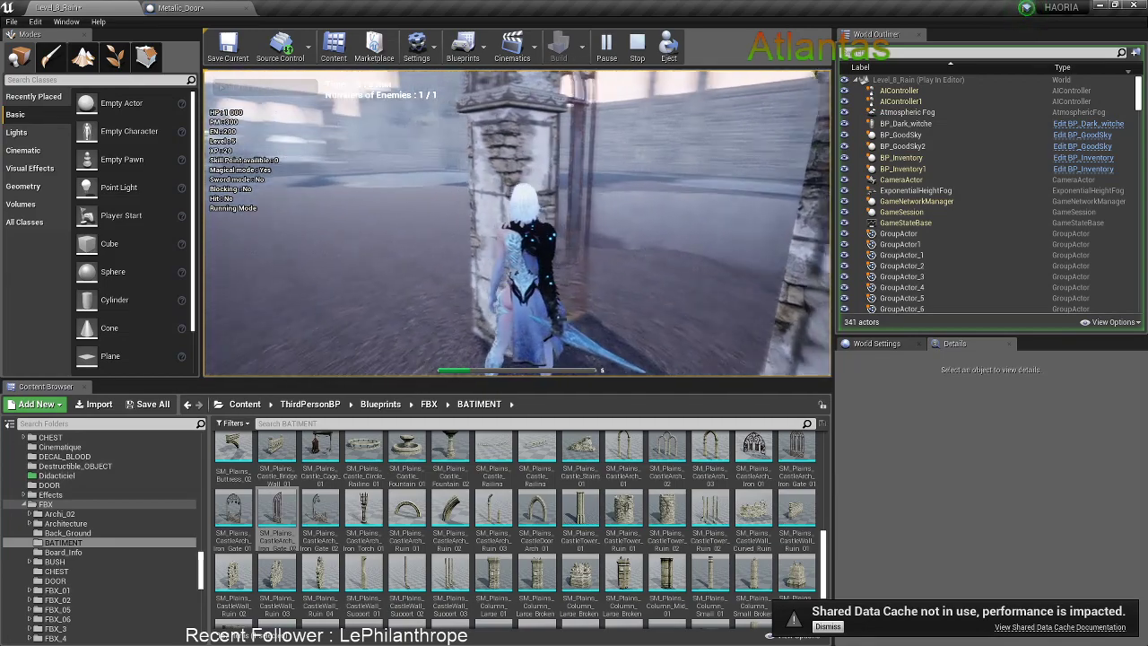
{"action": "key", "text": "Escape"}
Open Timeline_0, the other door timeline, from the Metalic_Door event graph
{"action": "left_click", "coordinate": [209, 8]}
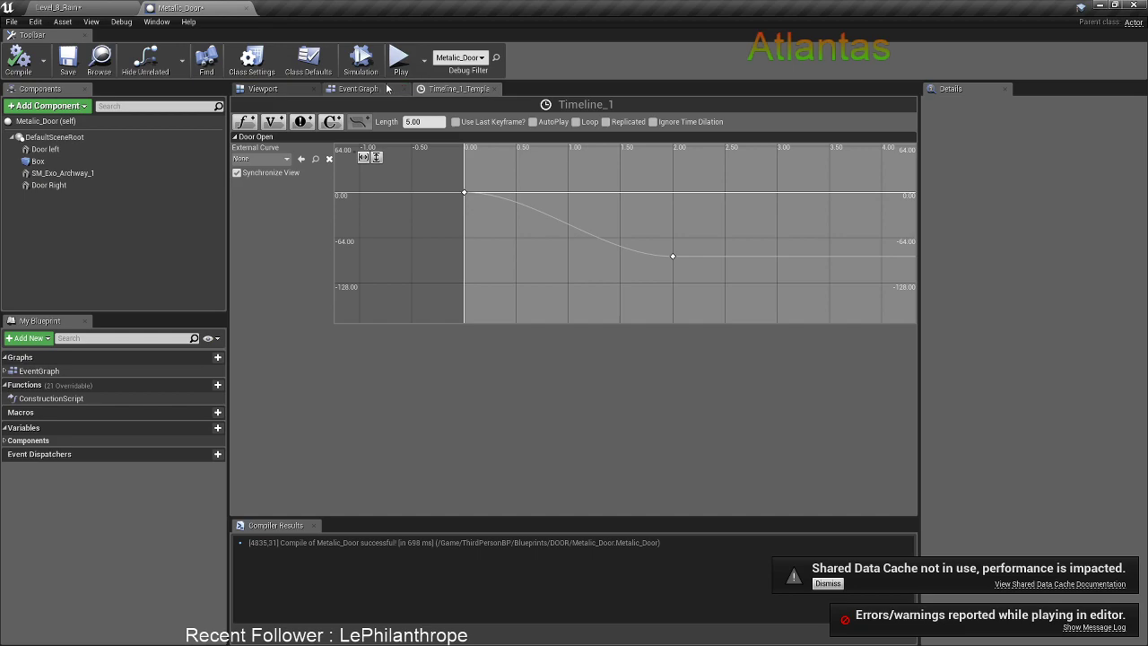
{"action": "left_click", "coordinate": [358, 88]}
{"action": "right_click_drag", "start_coordinate": [604, 253], "coordinate": [606, 301]}
{"action": "right_click_drag", "start_coordinate": [600, 125], "coordinate": [558, 237]}
{"action": "double_click", "coordinate": [547, 220]}
Try a value of 0 for the first keyframe and -90 for the last keyframe of Timeline_0's Door Open curve
{"action": "scroll", "coordinate": [565, 244], "scroll_direction": "down", "scroll_amount": 3}
{"action": "left_click", "coordinate": [463, 308]}
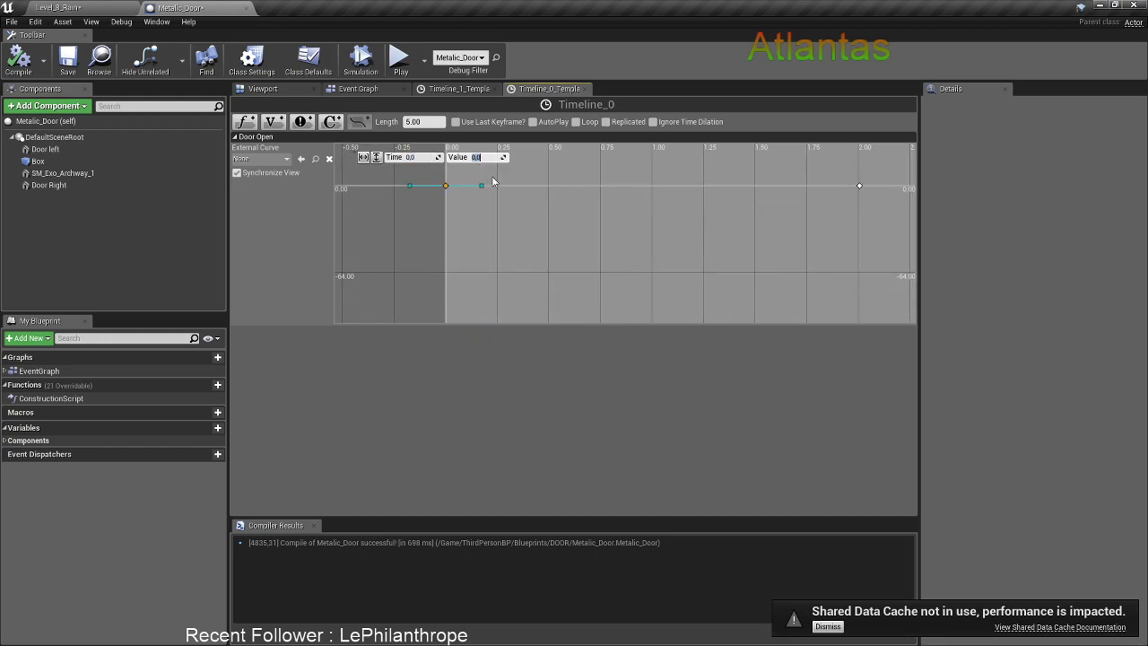
{"action": "left_click", "coordinate": [859, 186]}
{"action": "key", "text": "Return"}
Play the level, open the gate with the character to test both leaves, and stop and dismiss the message log
{"action": "left_click", "coordinate": [63, 8]}
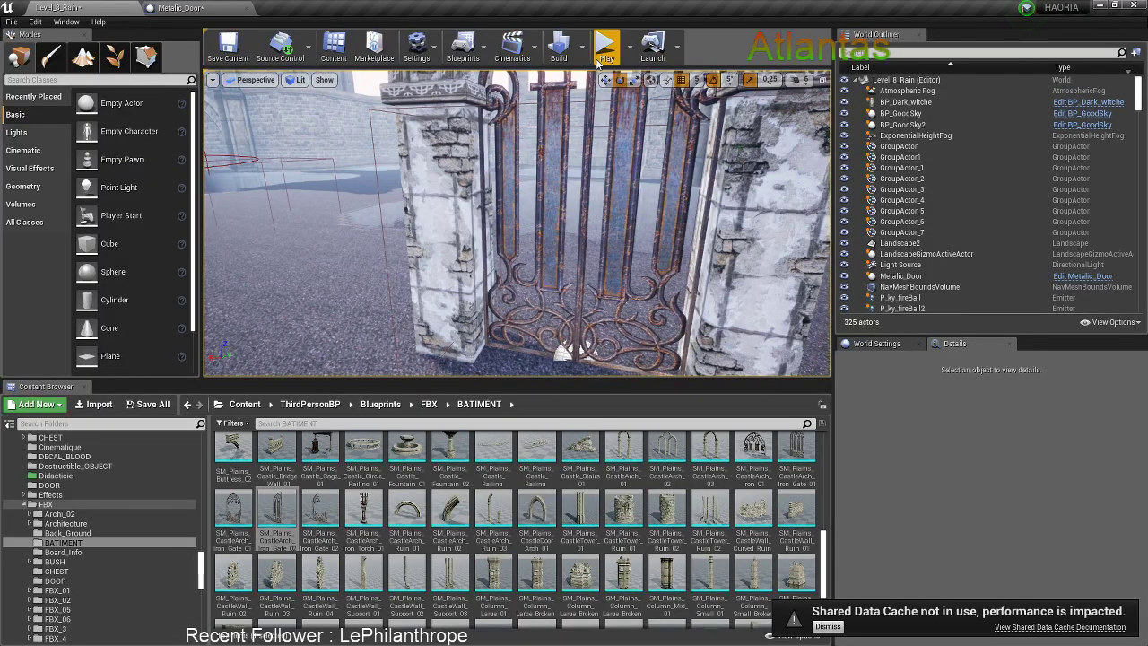
{"action": "left_click", "coordinate": [605, 194]}
{"action": "key", "text": "w"}
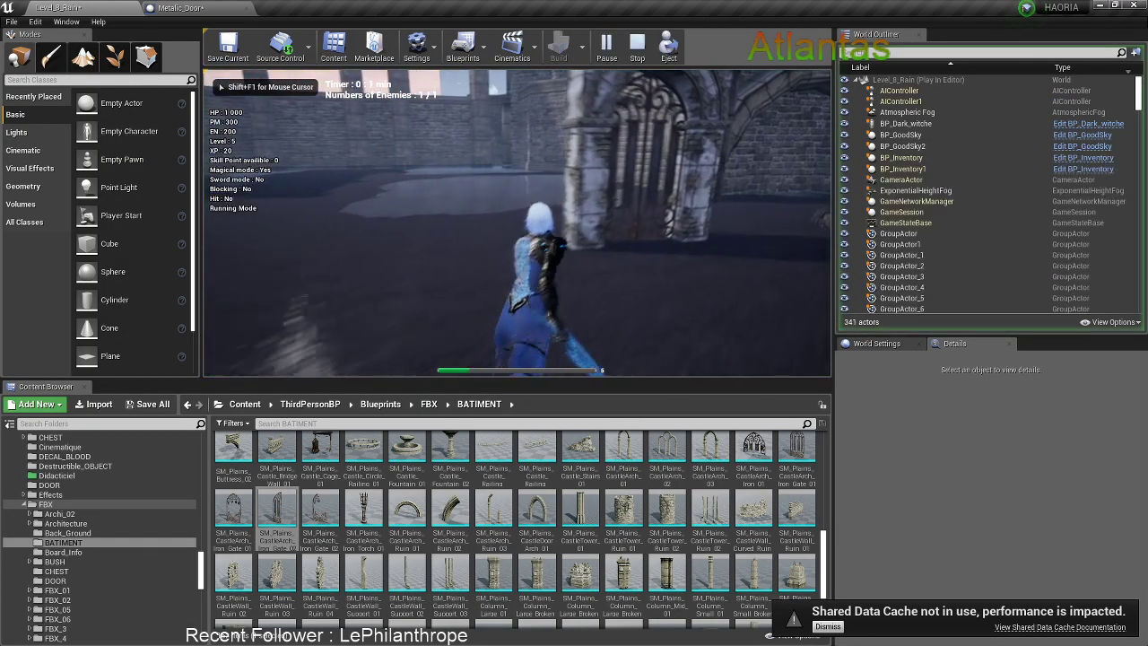
{"action": "key", "text": "e"}
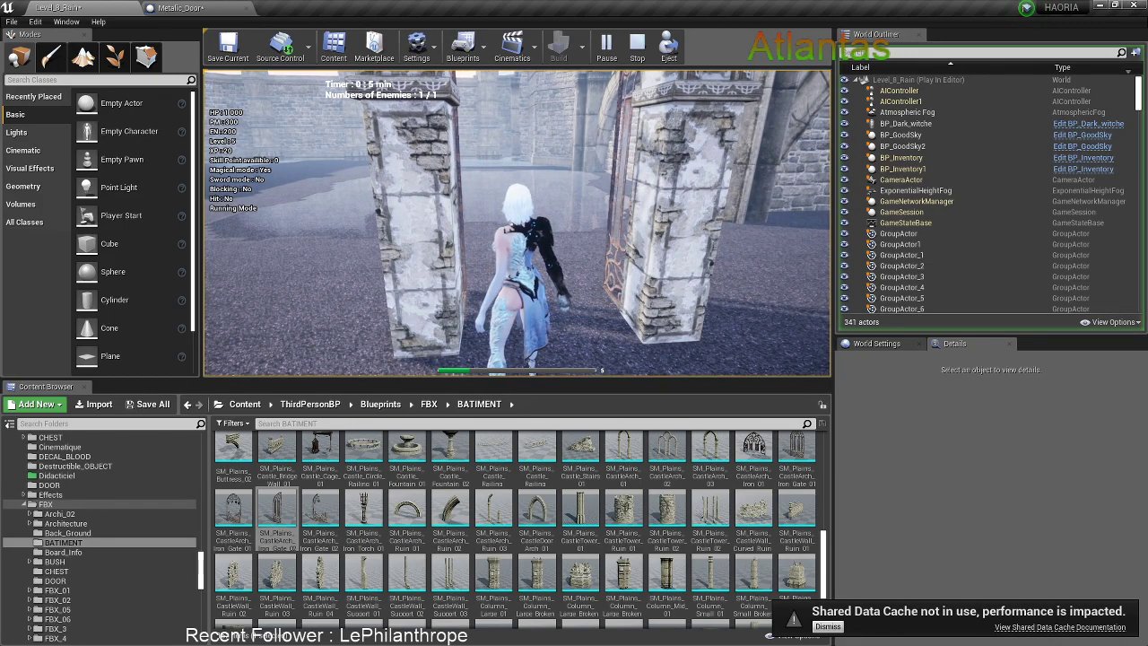
{"action": "key", "text": "Escape"}
{"action": "left_click", "coordinate": [638, 234]}
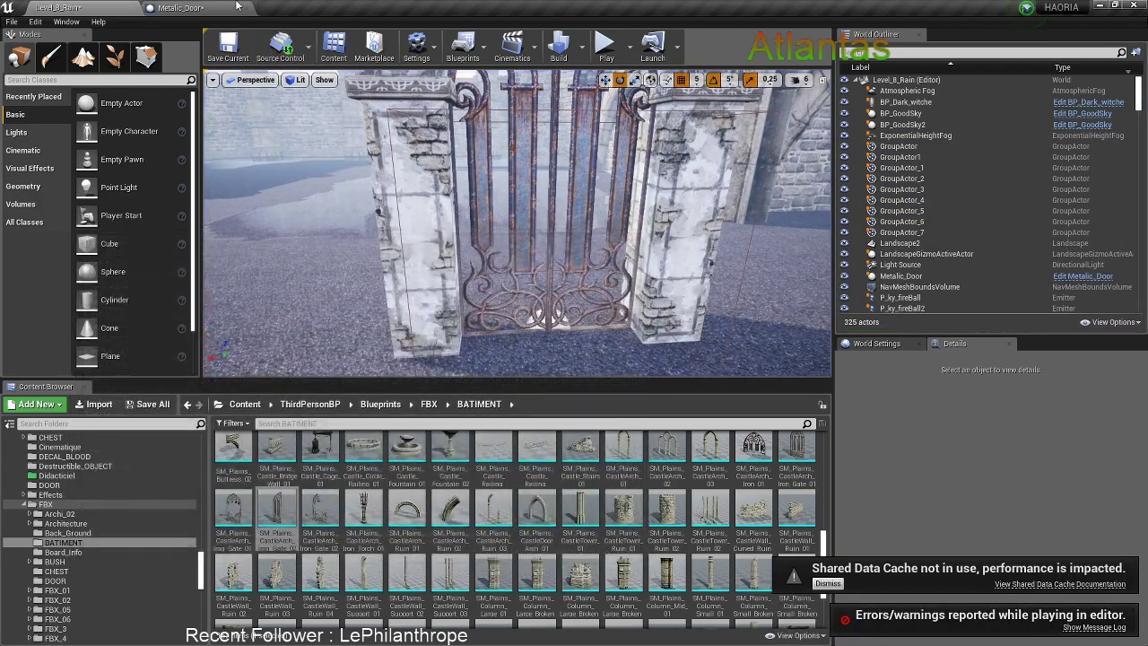
Try a value of -90 for the first keyframe and -180 for the last keyframe of Timeline_0's Door Open curve
{"action": "left_click", "coordinate": [182, 8]}
{"action": "left_click", "coordinate": [444, 187]}
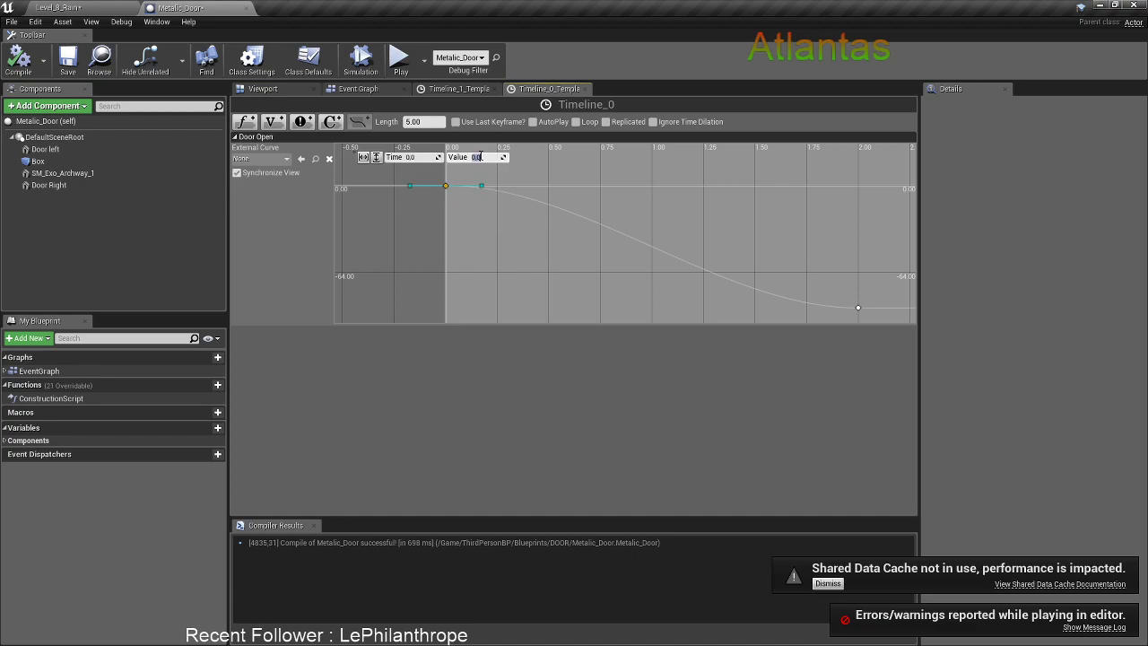
{"action": "type", "text": "-90"}
{"action": "key", "text": "Return"}
{"action": "left_click", "coordinate": [857, 309]}
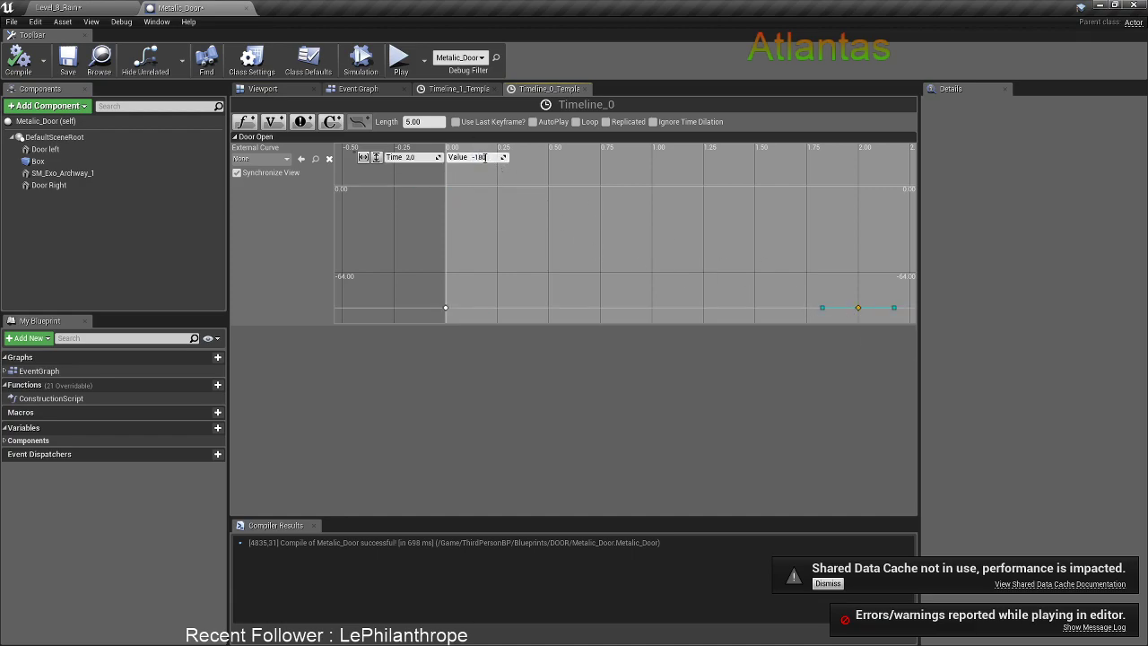
Play the level again, walk the character to the gate to check the right leaf's swing, and stop and dismiss the message log
{"action": "left_click", "coordinate": [73, 8]}
{"action": "left_click", "coordinate": [611, 52]}
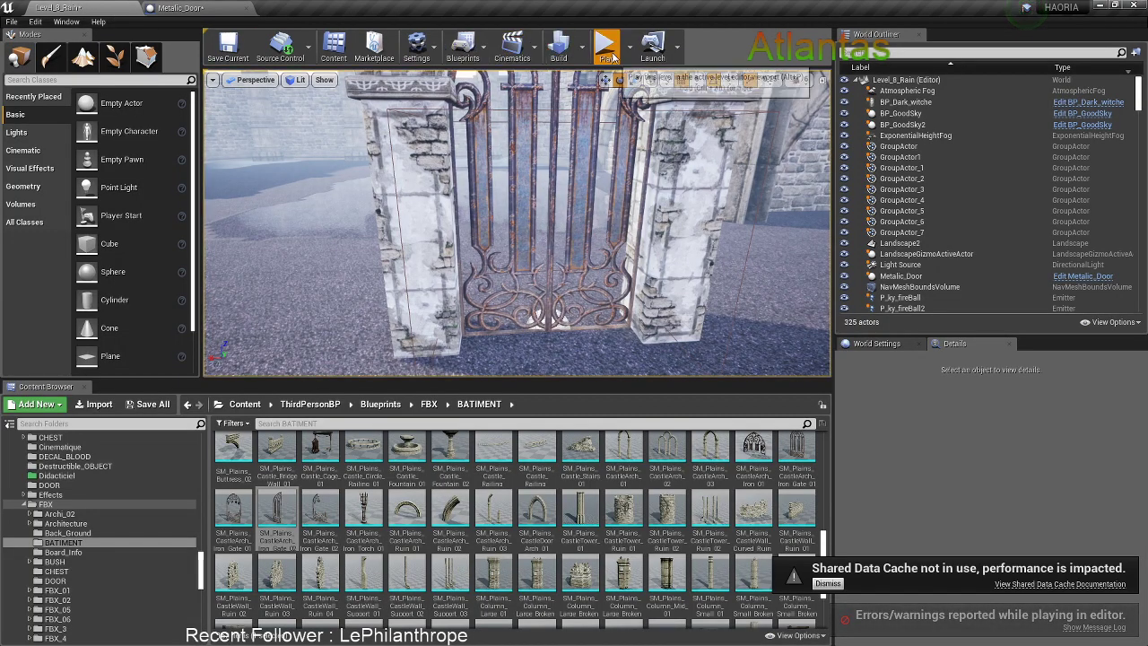
{"action": "key", "text": "w"}
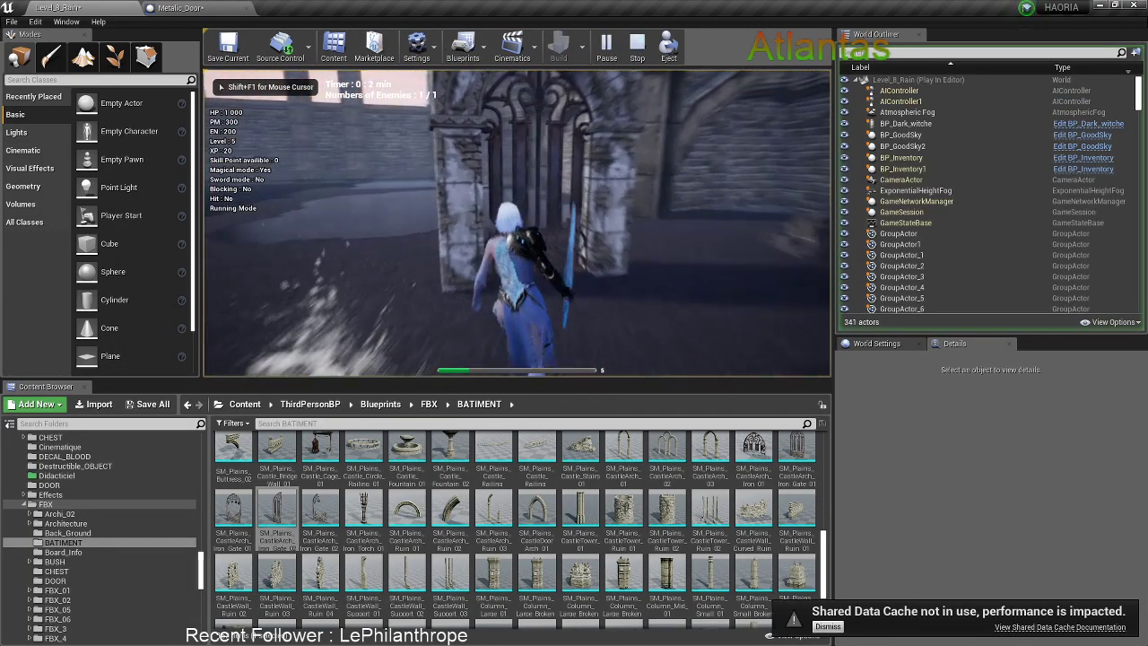
{"action": "key", "text": "w"}
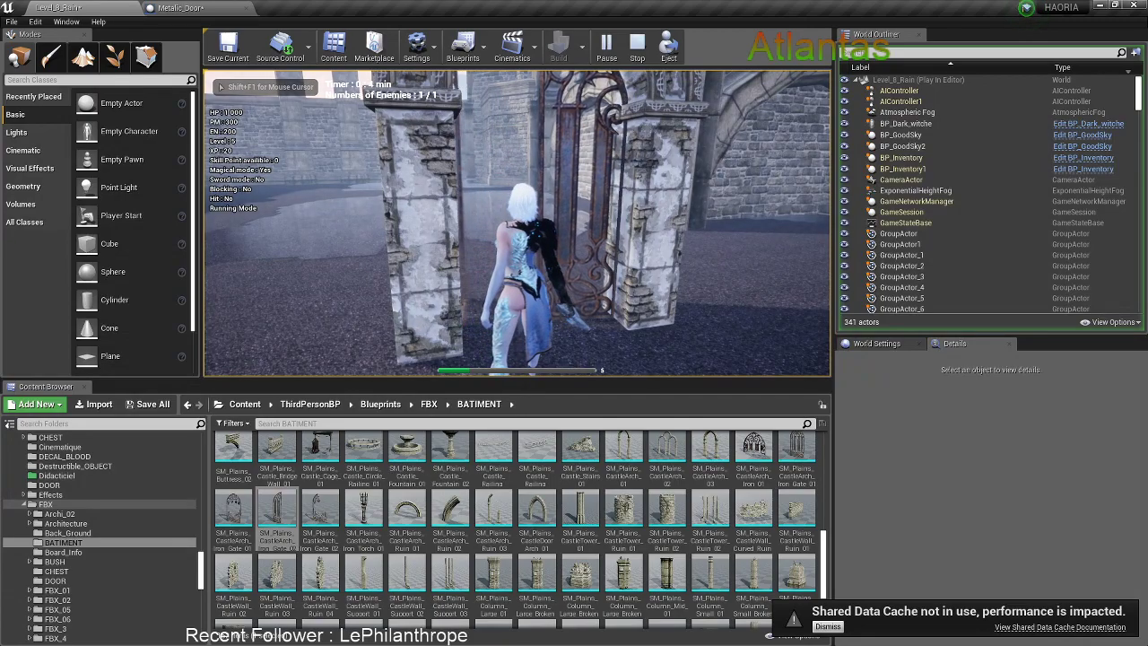
{"action": "key", "text": "Escape"}
{"action": "left_click", "coordinate": [640, 234]}
Set the Door Open curve in Timeline_0 to -180 at the first keyframe and -90 at the last
{"action": "left_click", "coordinate": [178, 8]}
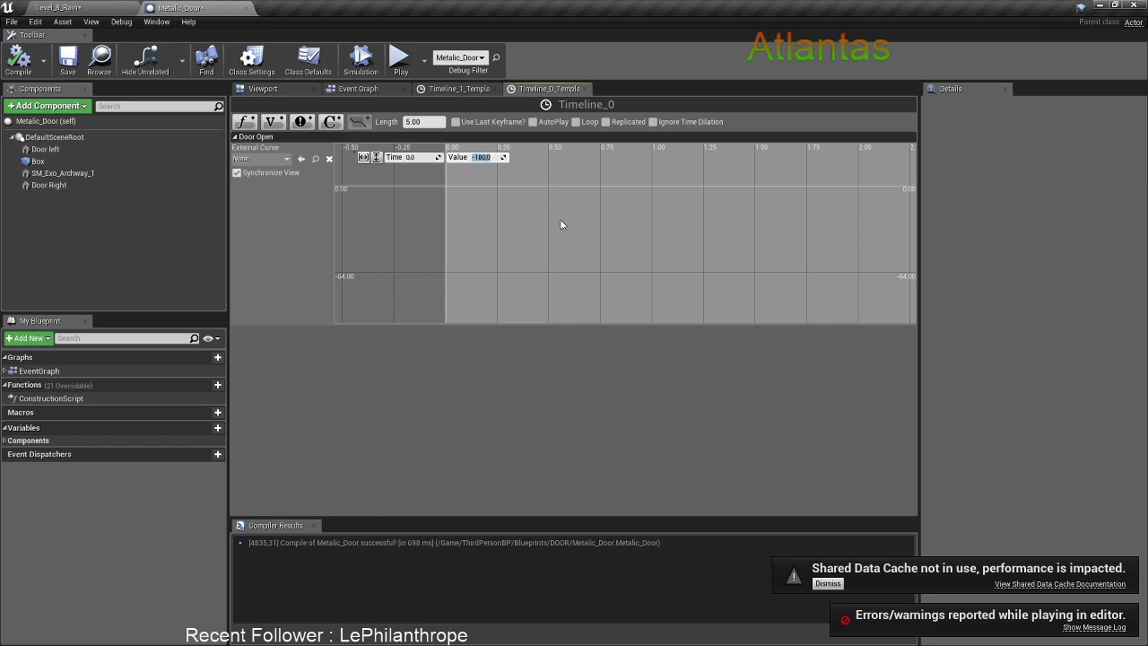
{"action": "key", "text": "Return"}
{"action": "left_click", "coordinate": [728, 307]}
{"action": "left_click", "coordinate": [479, 159]}
{"action": "type", "text": "-90"}
{"action": "key", "text": "Return"}
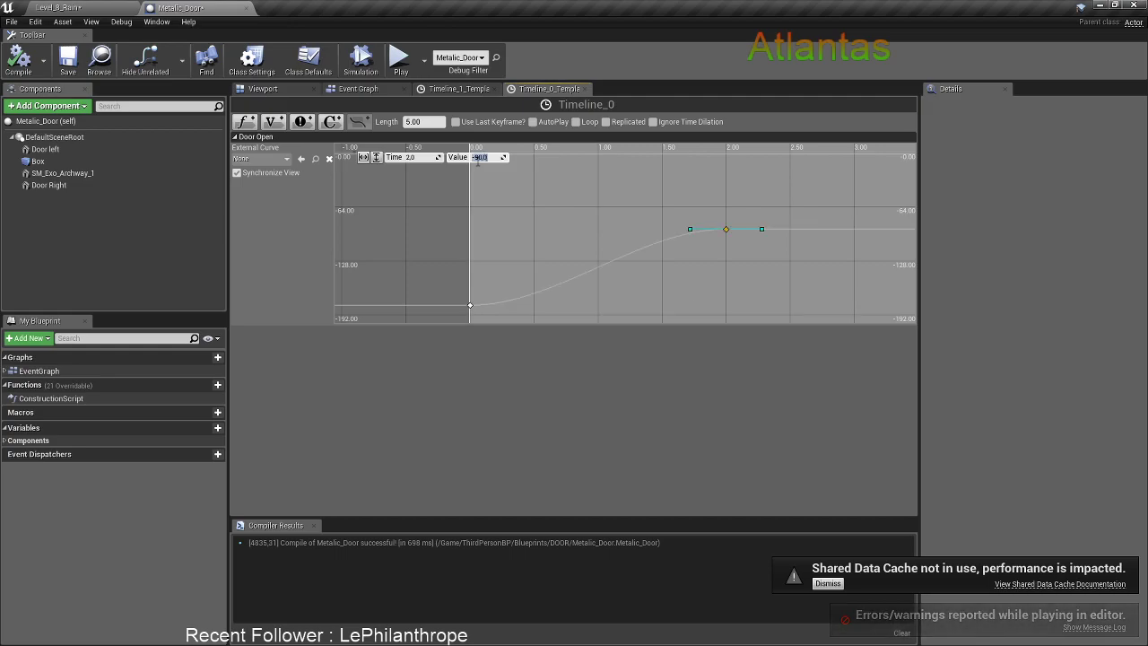
Play the level, walk the character through and around the gate to test both leaves from each side, and stop
{"action": "left_click", "coordinate": [111, 7]}
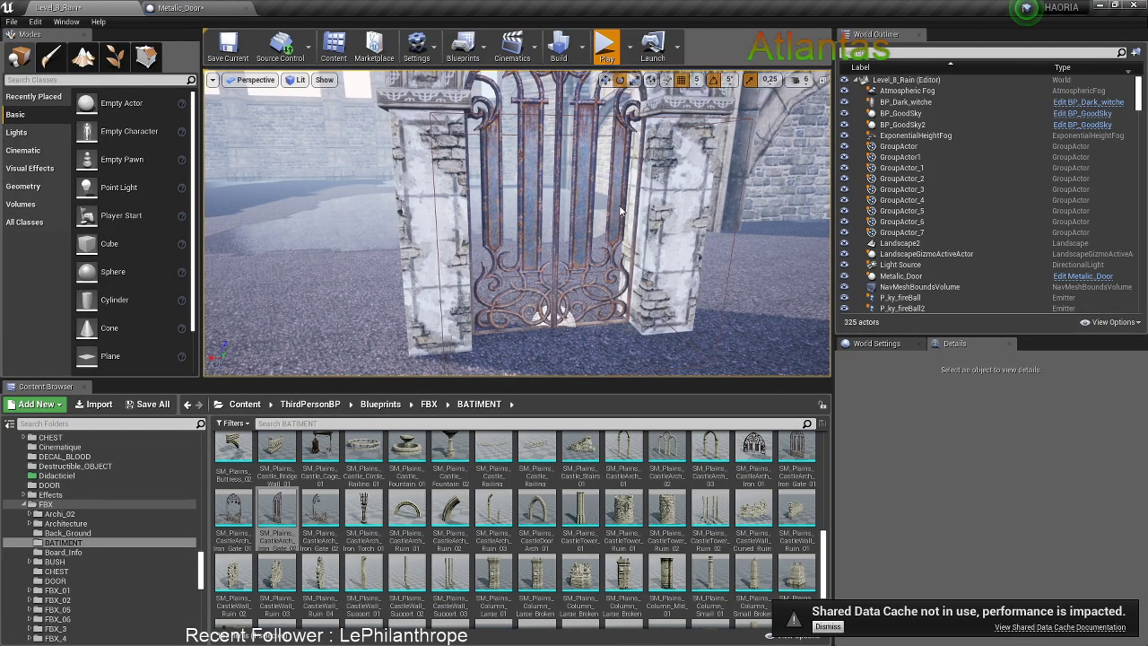
{"action": "key", "text": "alt+p"}
{"action": "key", "text": "w"}
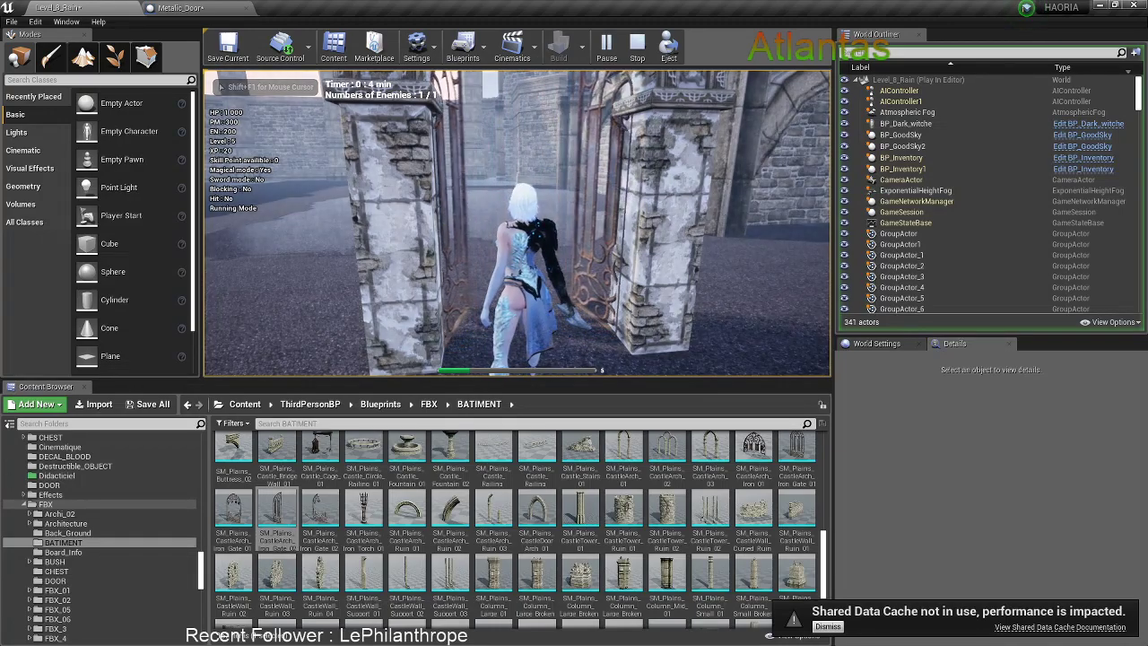
{"action": "key", "text": "w"}
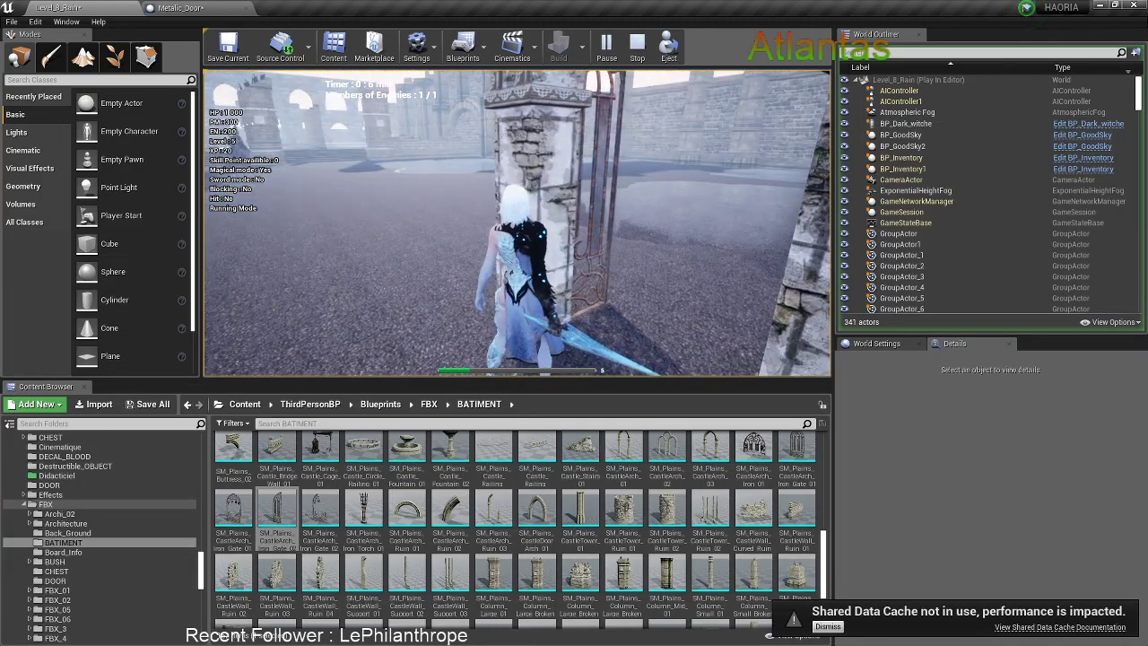
{"action": "key", "text": "w"}
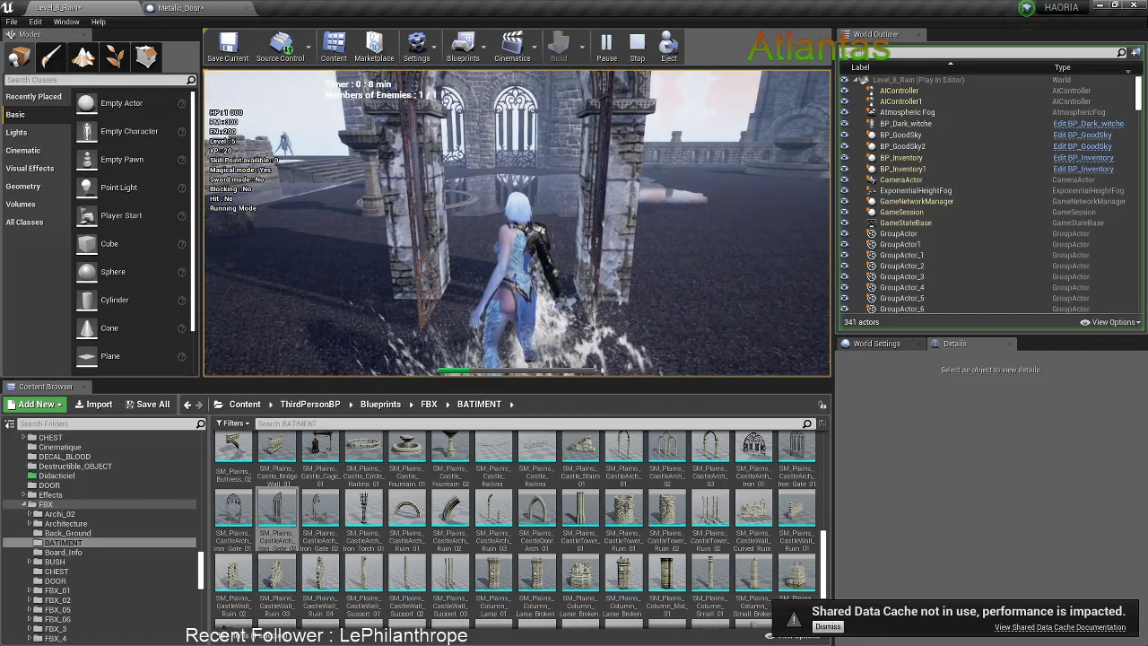
{"action": "key", "text": "w"}
{"action": "key", "text": "w"}
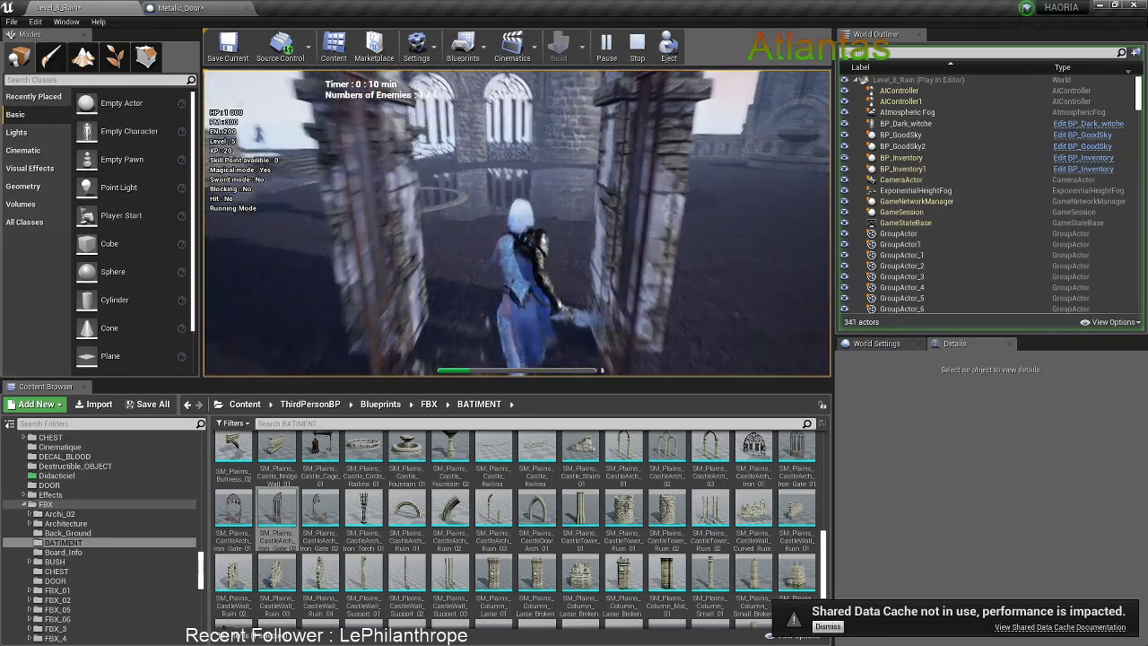
{"action": "key", "text": "w"}
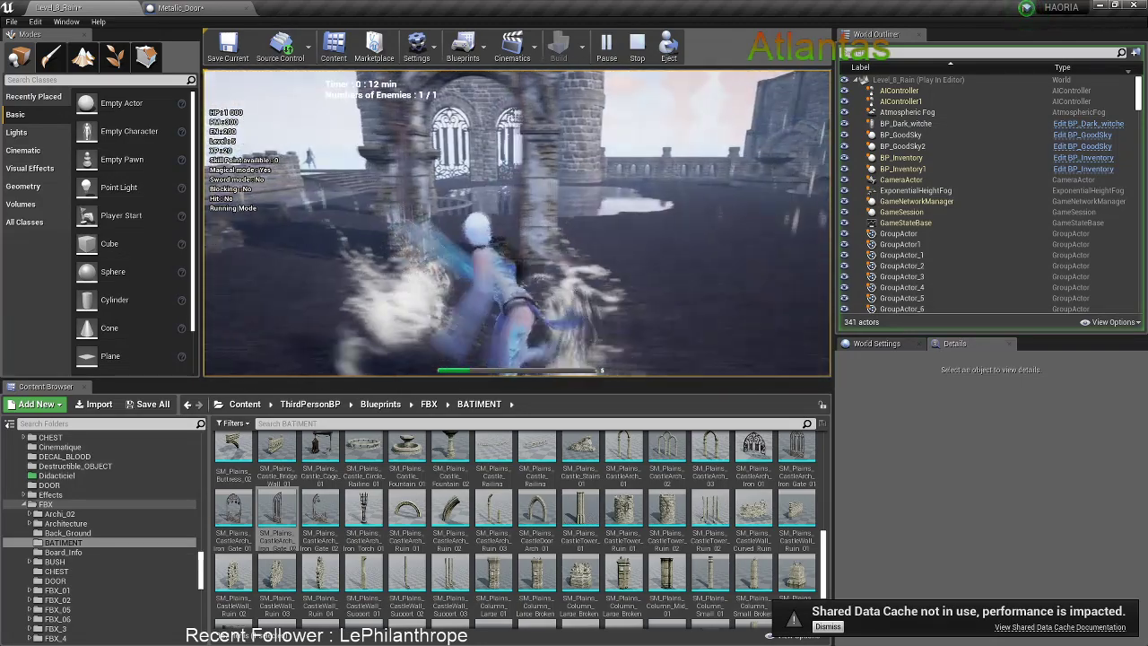
{"action": "key", "text": "w"}
{"action": "key", "text": "Escape"}
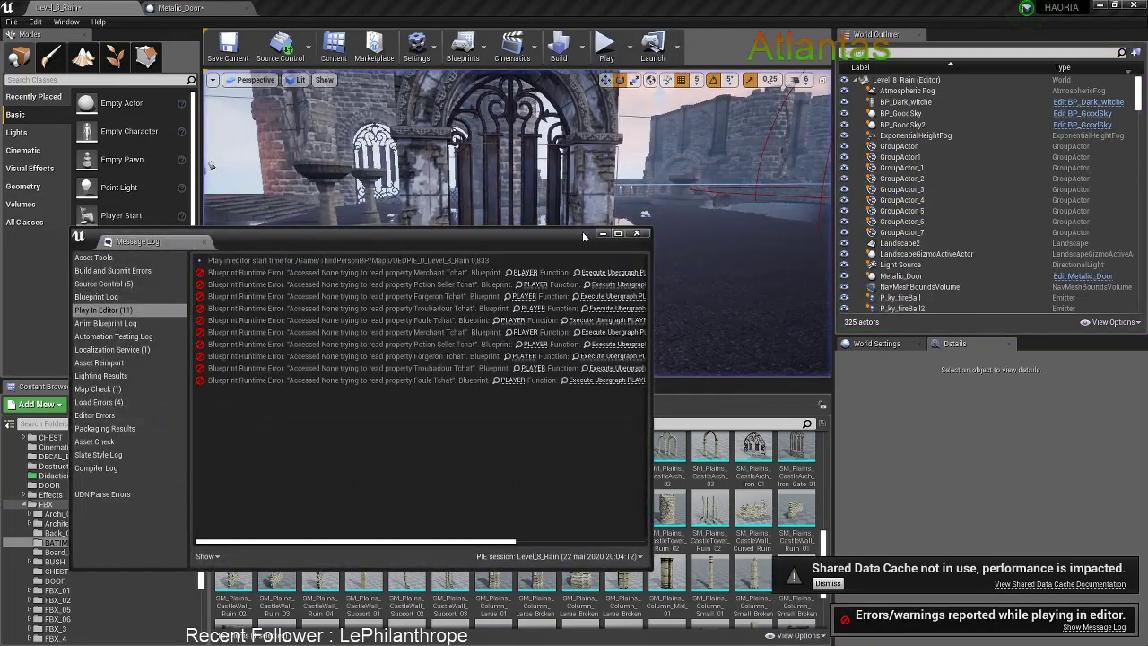
Delete the test Metalic_Door actor and the two static iron gate leaves standing in the castle wall's doorway
{"action": "key", "text": "Delete"}
{"action": "right_click_drag", "start_coordinate": [584, 209], "coordinate": [753, 233]}
{"action": "key", "text": "w"}
{"action": "key", "text": "w"}
{"action": "left_click", "coordinate": [502, 215]}
{"action": "key", "text": "Delete"}
{"action": "right_click_drag", "start_coordinate": [511, 215], "coordinate": [561, 184]}
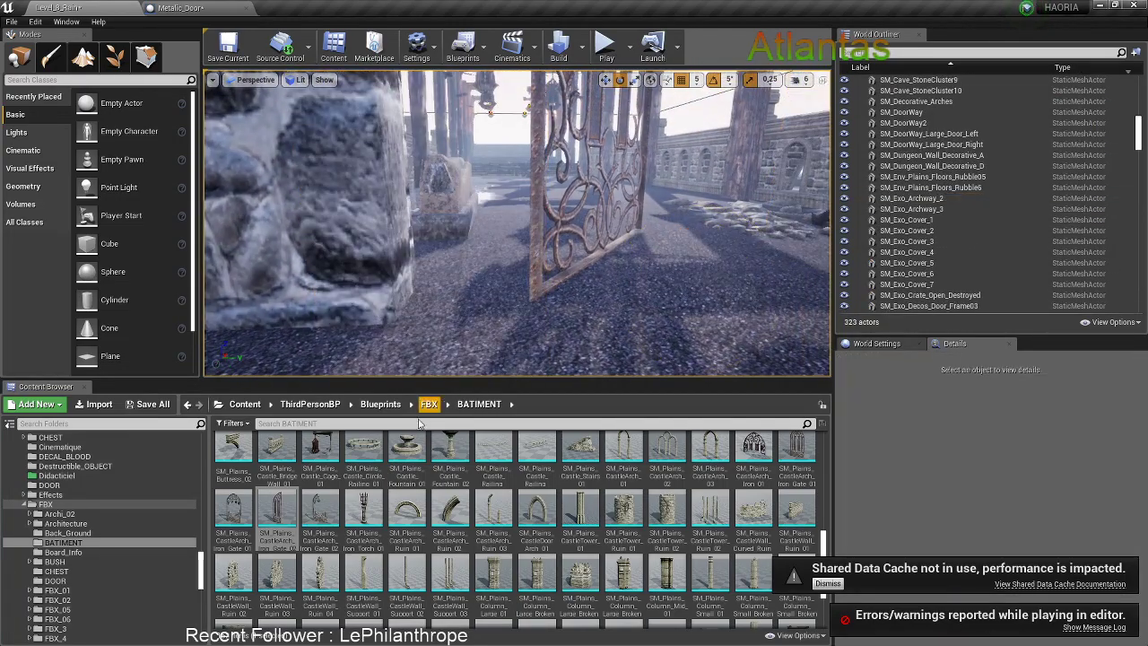
{"action": "left_click", "coordinate": [581, 197]}
{"action": "key", "text": "Delete"}
Search all project content for "door" and place the Metalic_Door blueprint in the castle wall's doorway, rotated 90°
{"action": "left_click", "coordinate": [448, 423]}
{"action": "type", "text": "door"}
{"action": "right_click_drag", "start_coordinate": [565, 295], "coordinate": [551, 298]}
{"action": "key", "text": "s"}
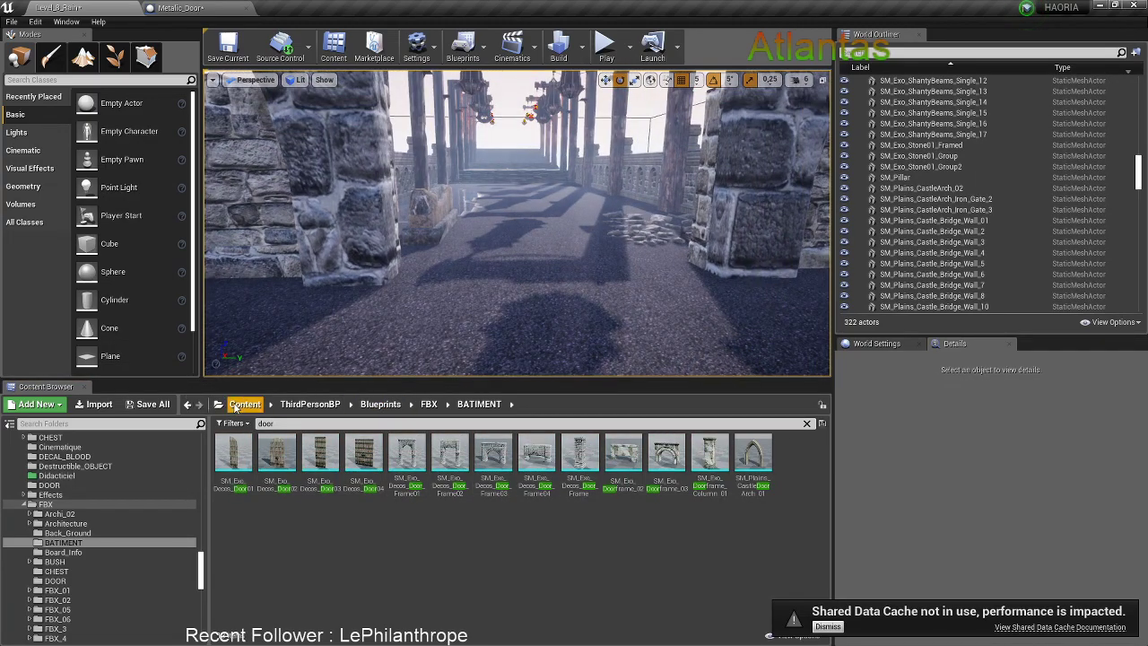
{"action": "left_click", "coordinate": [236, 405]}
{"action": "left_click_drag", "start_coordinate": [753, 542], "coordinate": [545, 301]}
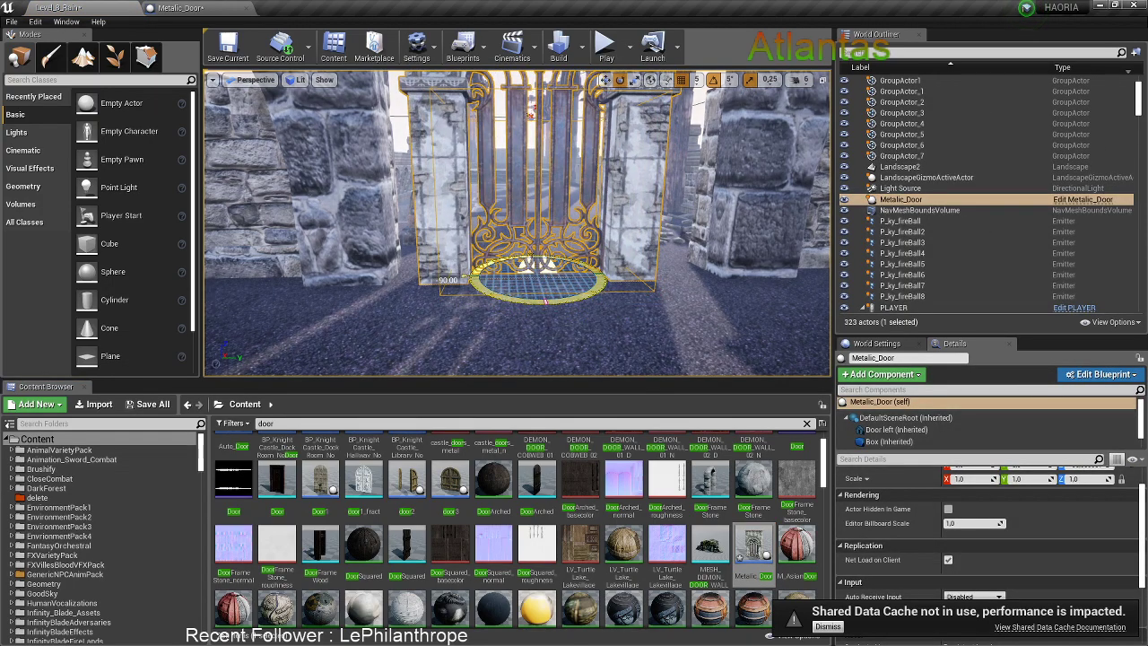
Move the Metalic_Door gate into the castle wall's doorway and scale it to 1.5 in X and Z
{"action": "key", "text": "w"}
{"action": "left_click_drag", "start_coordinate": [530, 260], "coordinate": [602, 267]}
{"action": "right_click_drag", "start_coordinate": [602, 267], "coordinate": [597, 171]}
{"action": "scroll", "coordinate": [613, 352], "scroll_direction": "down", "scroll_amount": 5}
Play full screen from the ground near the castle doorway, open the placed gate with the character, and stop and dismiss the message log
{"action": "left_click", "coordinate": [639, 362]}
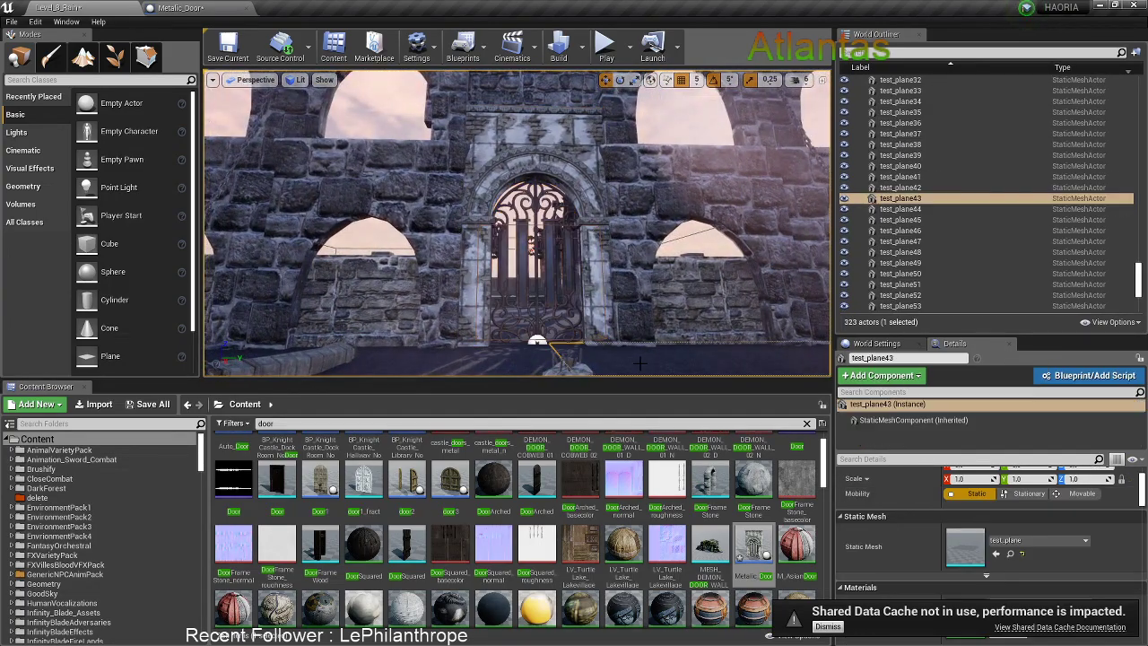
{"action": "left_click", "coordinate": [540, 312]}
{"action": "right_click_drag", "start_coordinate": [544, 309], "coordinate": [619, 312]}
{"action": "right_click_drag", "start_coordinate": [481, 350], "coordinate": [497, 359]}
{"action": "right_click", "coordinate": [687, 343]}
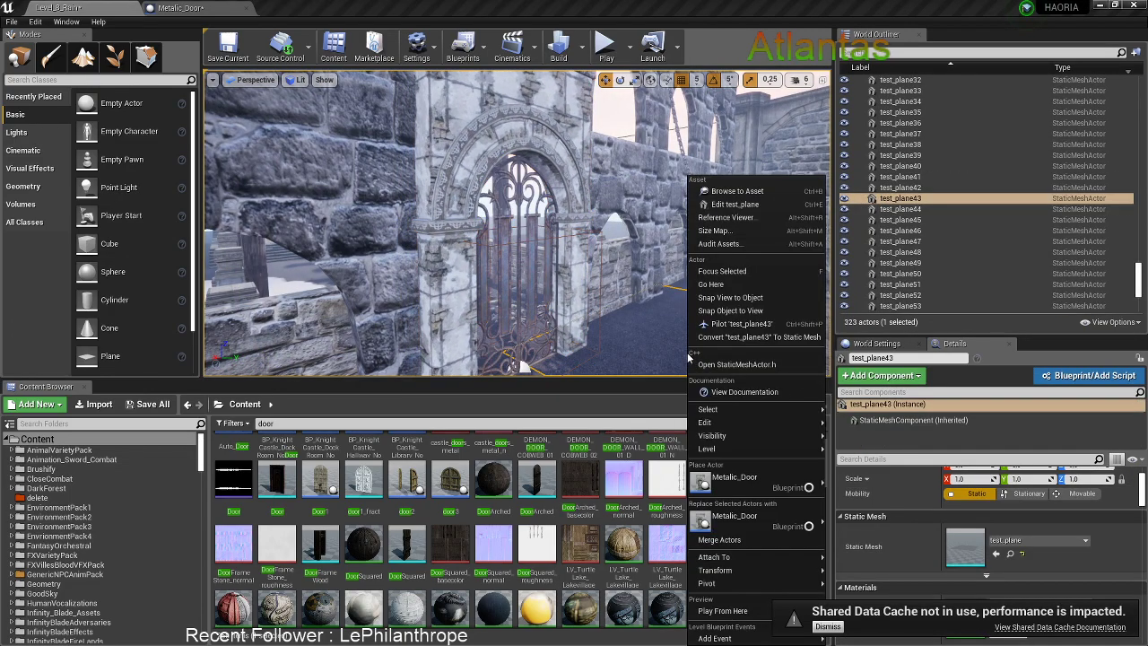
{"action": "left_click", "coordinate": [721, 610]}
{"action": "key", "text": "F11"}
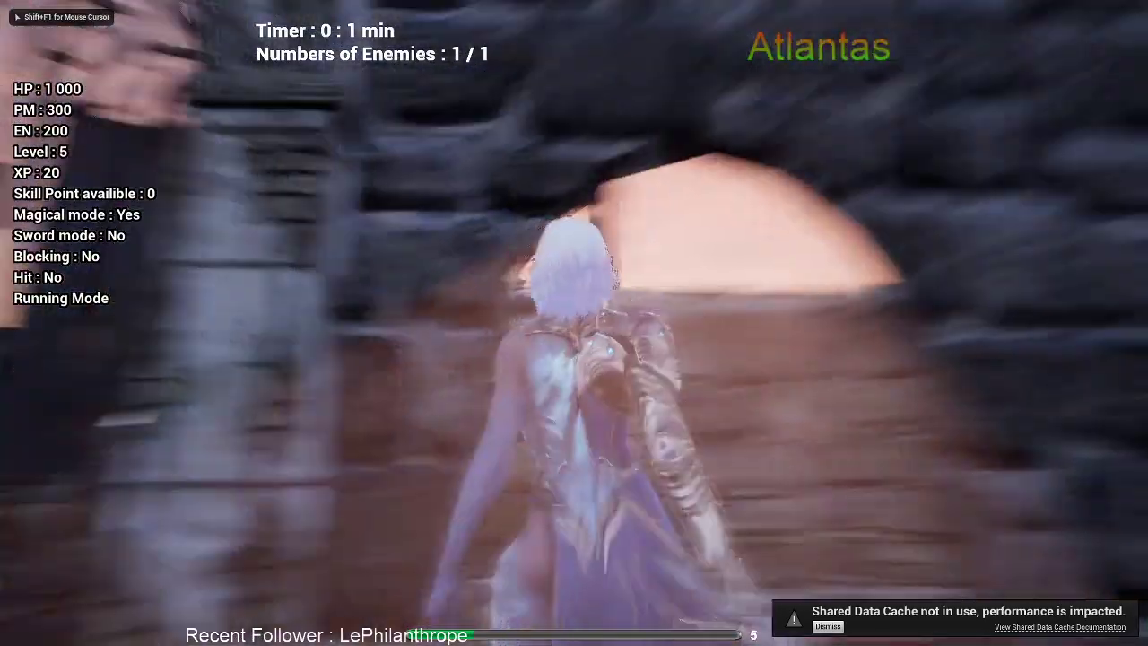
{"action": "key", "text": "w"}
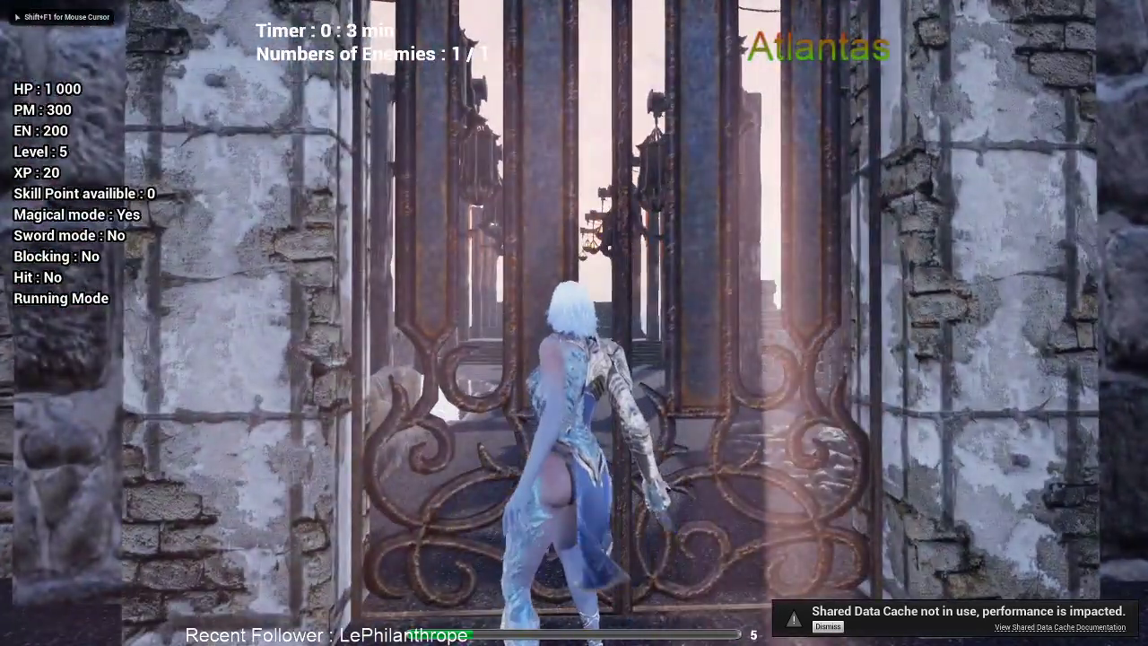
{"action": "key", "text": "e"}
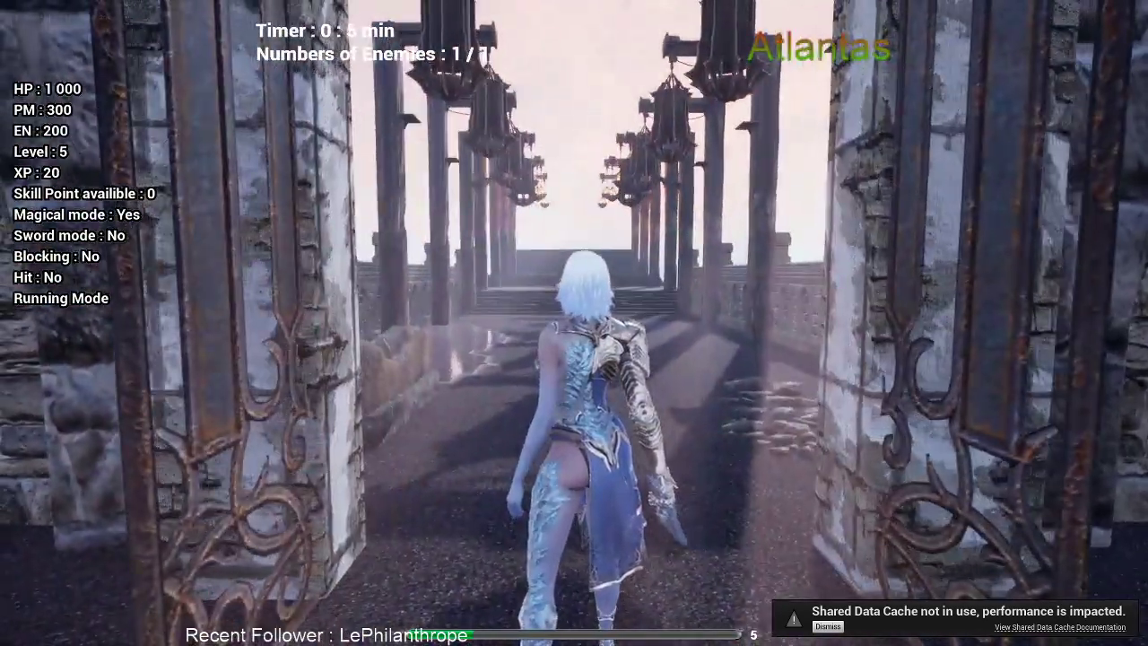
{"action": "key", "text": "Escape"}
{"action": "left_click", "coordinate": [637, 233]}
Rotate the placed Metalic_Door gate around its vertical axis within the castle doorway
{"action": "left_click", "coordinate": [582, 333]}
{"action": "key", "text": "e"}
{"action": "right_click_drag", "start_coordinate": [550, 267], "coordinate": [553, 290]}
{"action": "left_click_drag", "start_coordinate": [476, 340], "coordinate": [631, 355]}
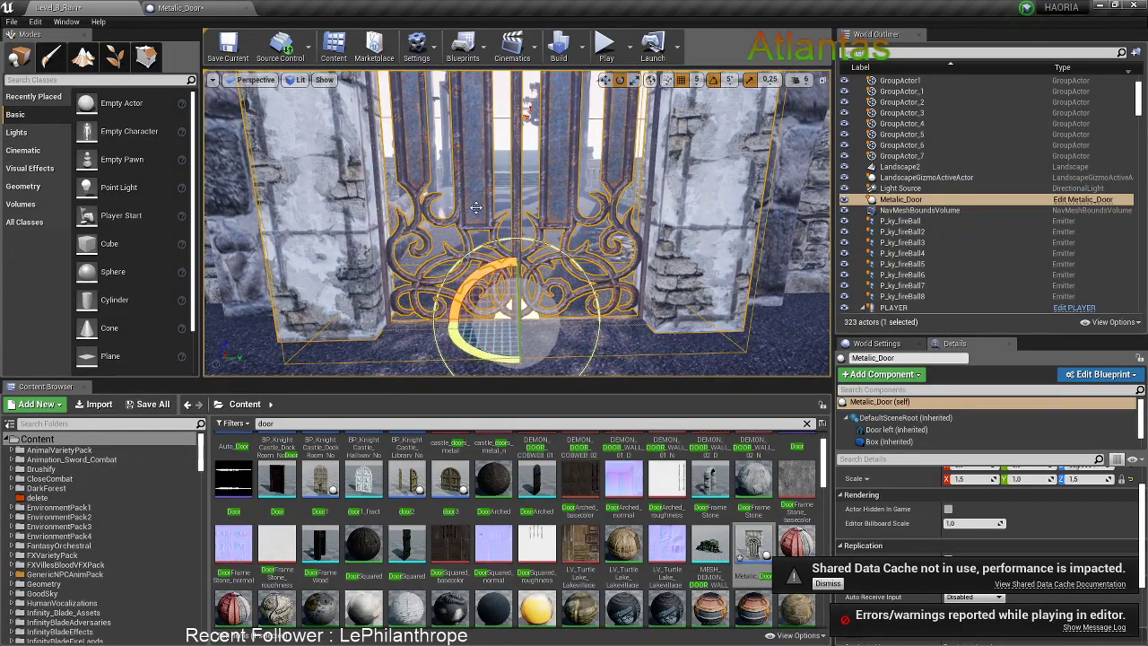
Start a full-screen play session from the ground in front of the castle gate
{"action": "right_click", "coordinate": [786, 347]}
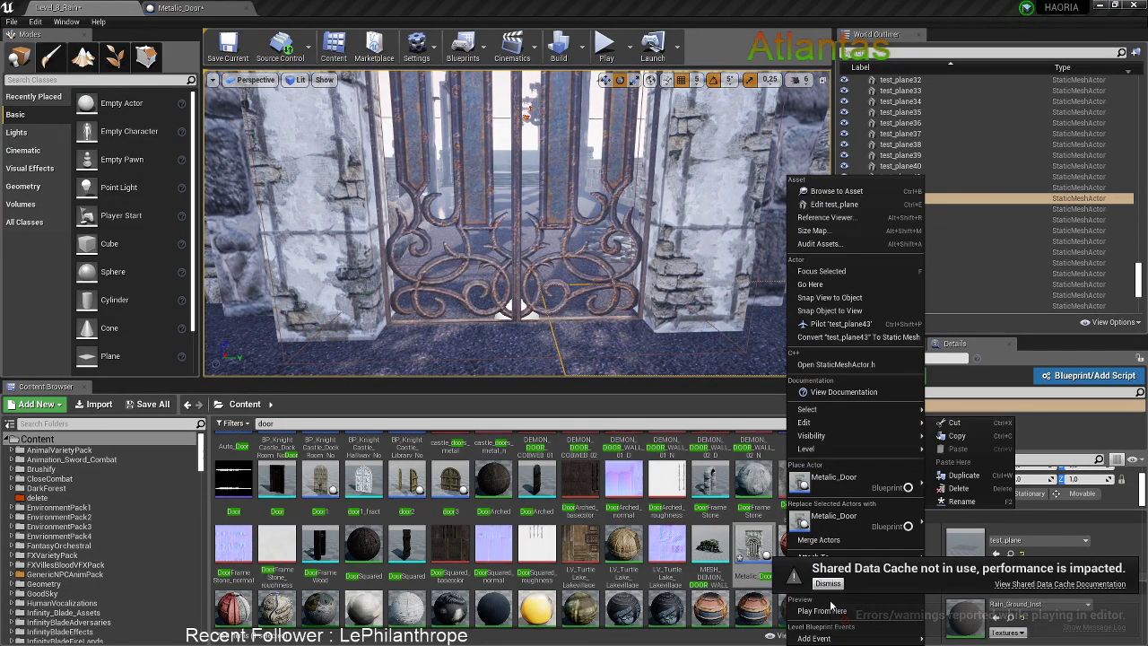
{"action": "left_click", "coordinate": [815, 589]}
{"action": "key", "text": "s"}
{"action": "right_click_drag", "start_coordinate": [570, 283], "coordinate": [570, 309]}
{"action": "right_click", "coordinate": [570, 283]}
{"action": "left_click", "coordinate": [604, 611]}
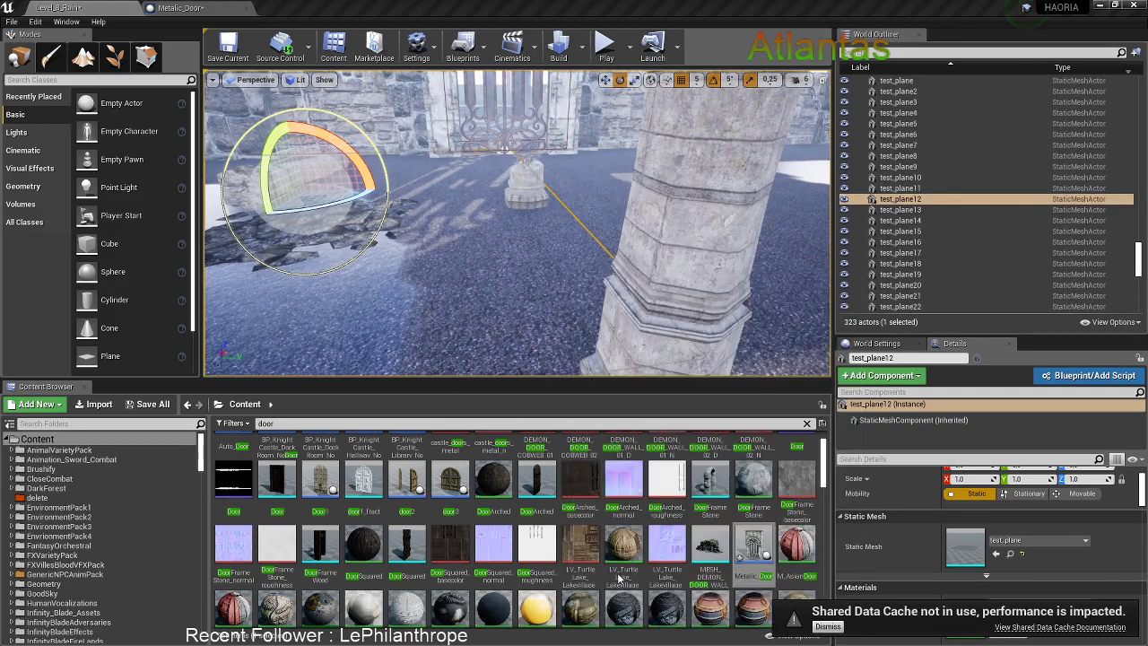
{"action": "key", "text": "F11"}
Walk the character up to the castle gate to test its opening, and run through the doorway
{"action": "key", "text": "d"}
{"action": "key", "text": "s"}
{"action": "key", "text": "w"}
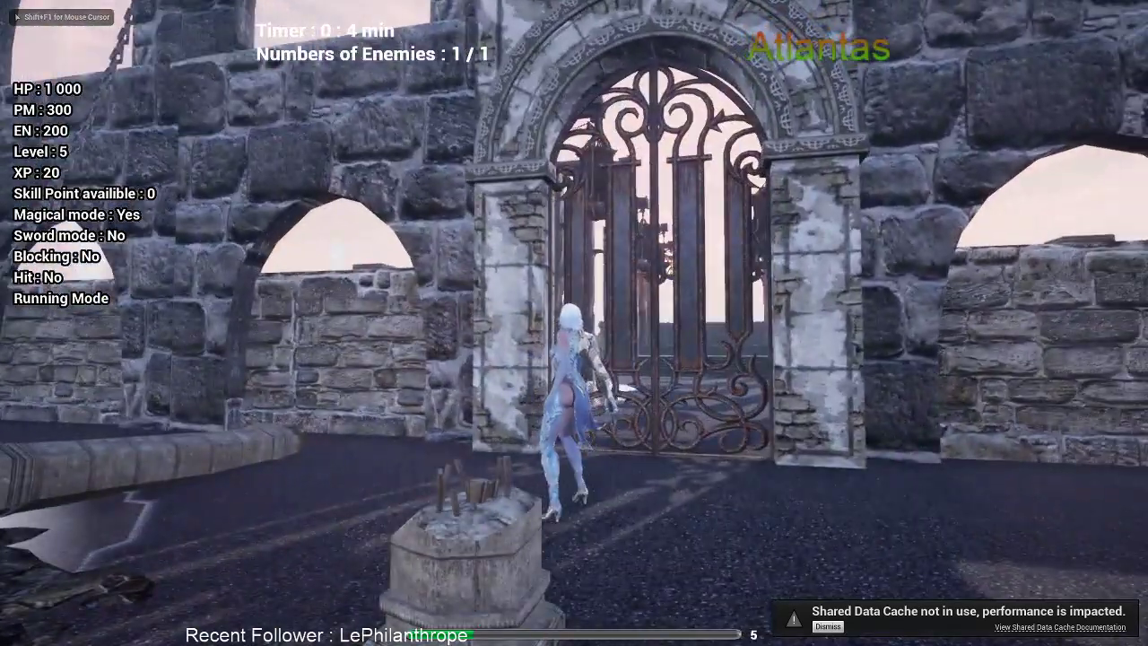
{"action": "key", "text": "w"}
{"action": "key", "text": "w"}
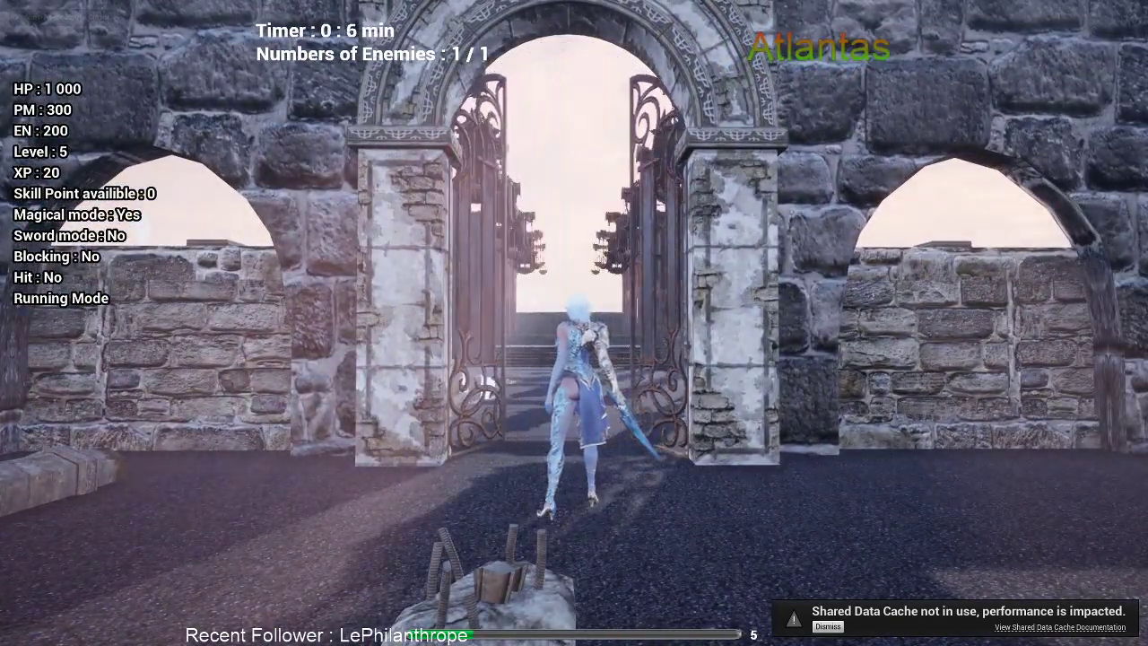
{"action": "key", "text": "w"}
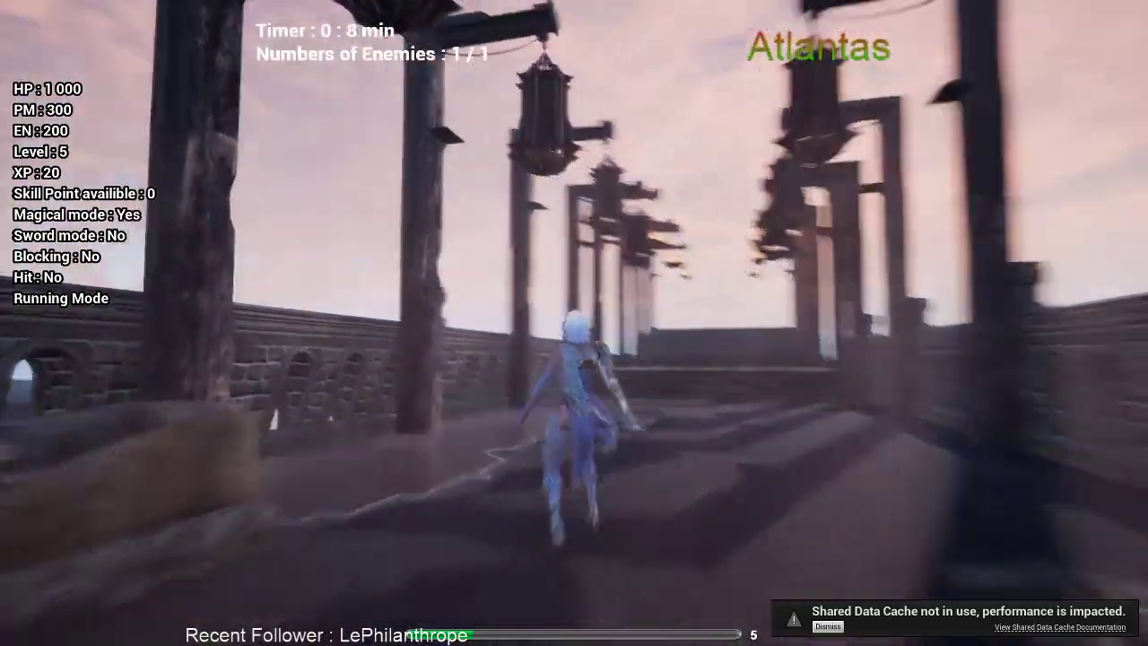
Run the character along the lantern-lined walkway and on through the columned ruins to check the level
{"action": "key", "text": "d"}
{"action": "key", "text": "w"}
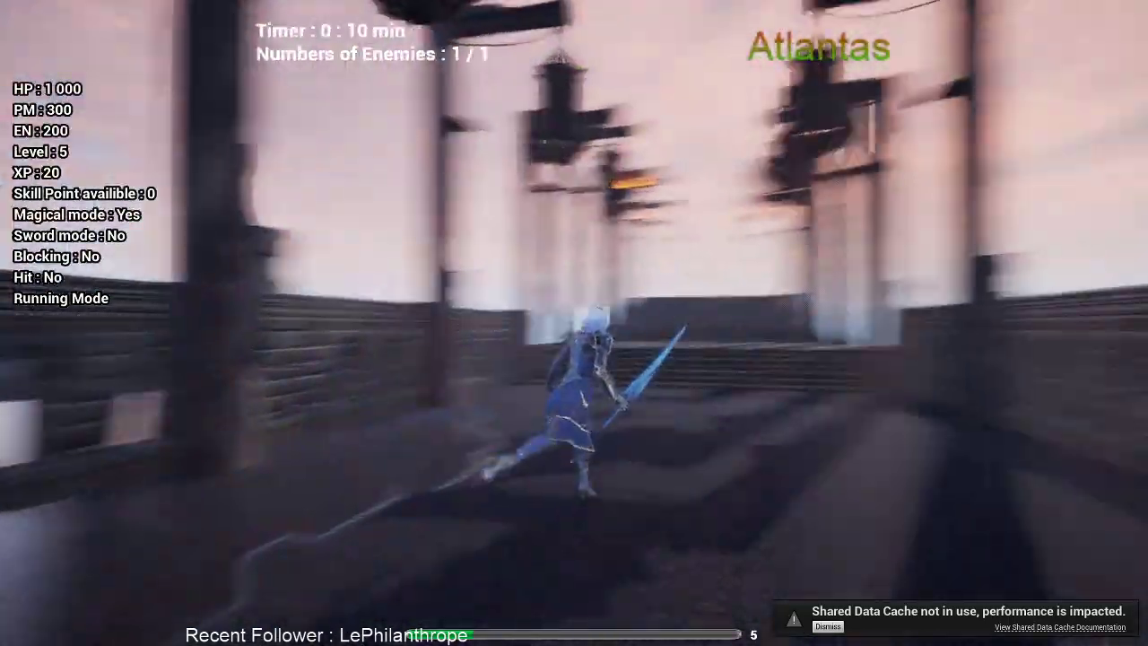
{"action": "key", "text": "w"}
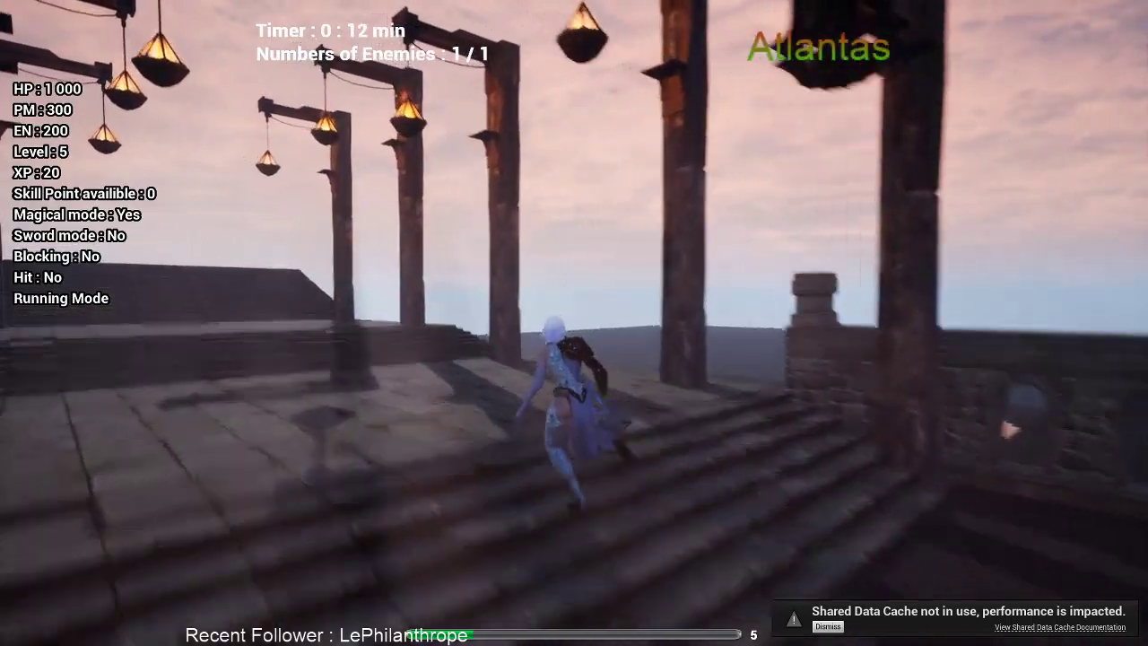
{"action": "key", "text": "w"}
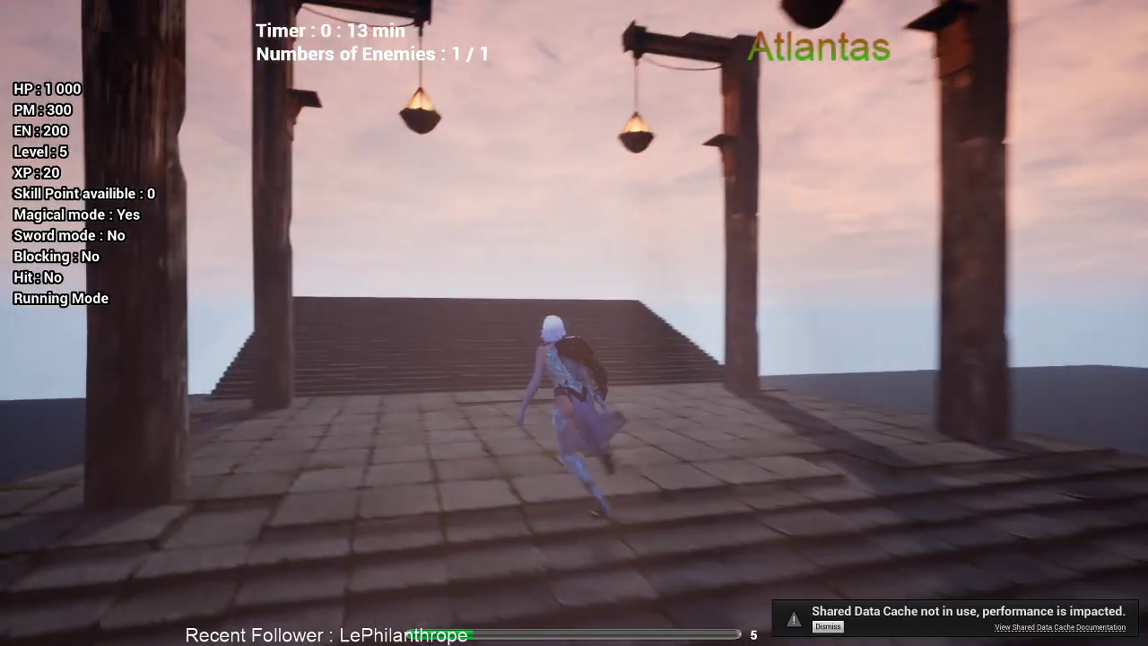
{"action": "key", "text": "w"}
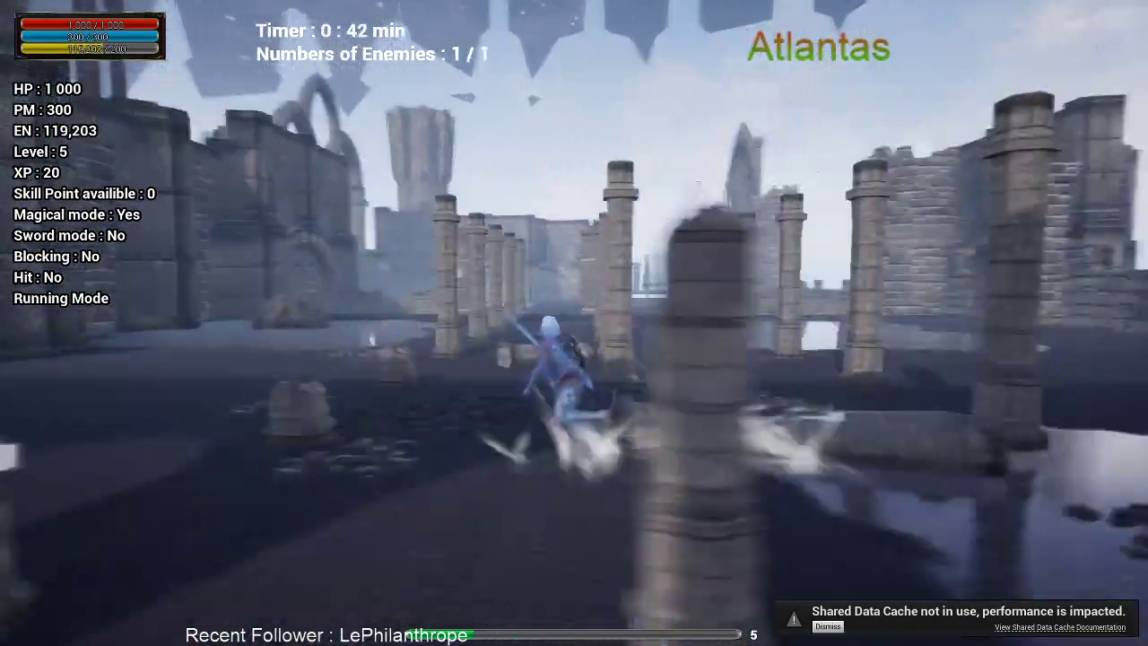
{"action": "key", "text": "space"}
{"action": "key", "text": "w"}
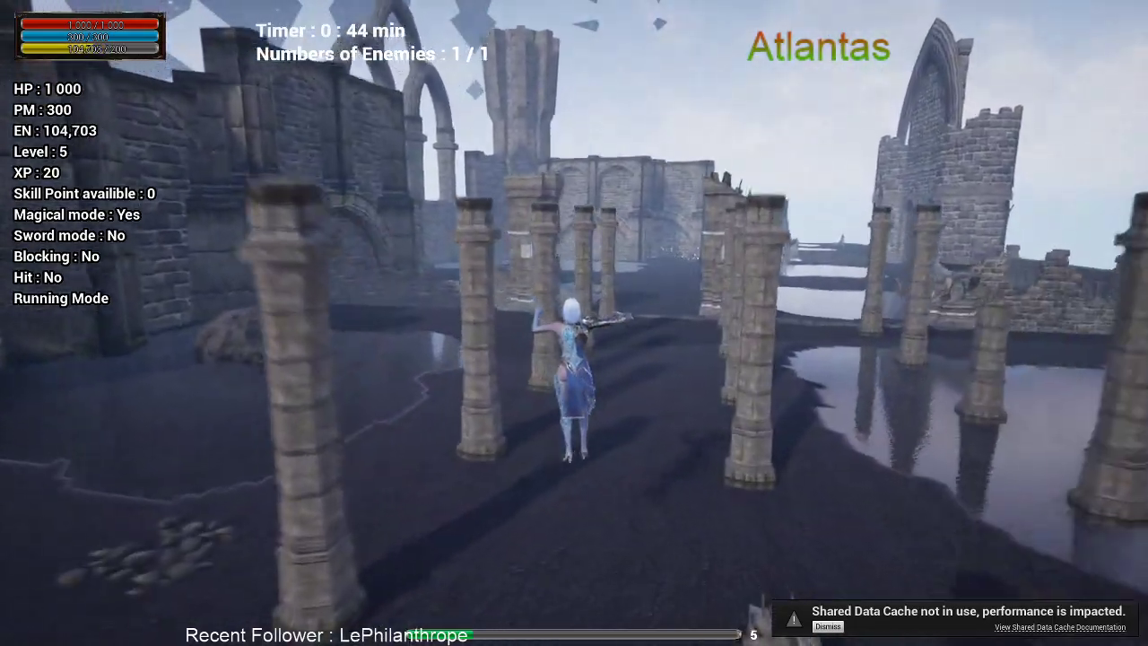
{"action": "key", "text": "w"}
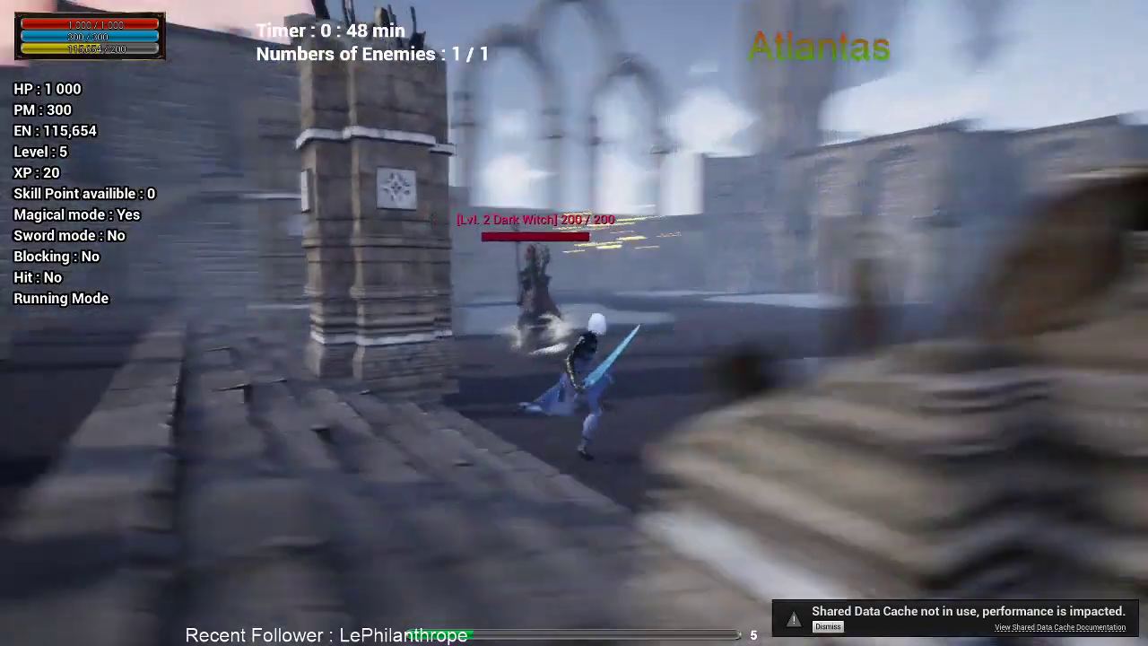
Circle the Dark Witch enemy with the character, jumping and dodging around its attacks in the courtyard
{"action": "key", "text": "d"}
{"action": "key", "text": "d"}
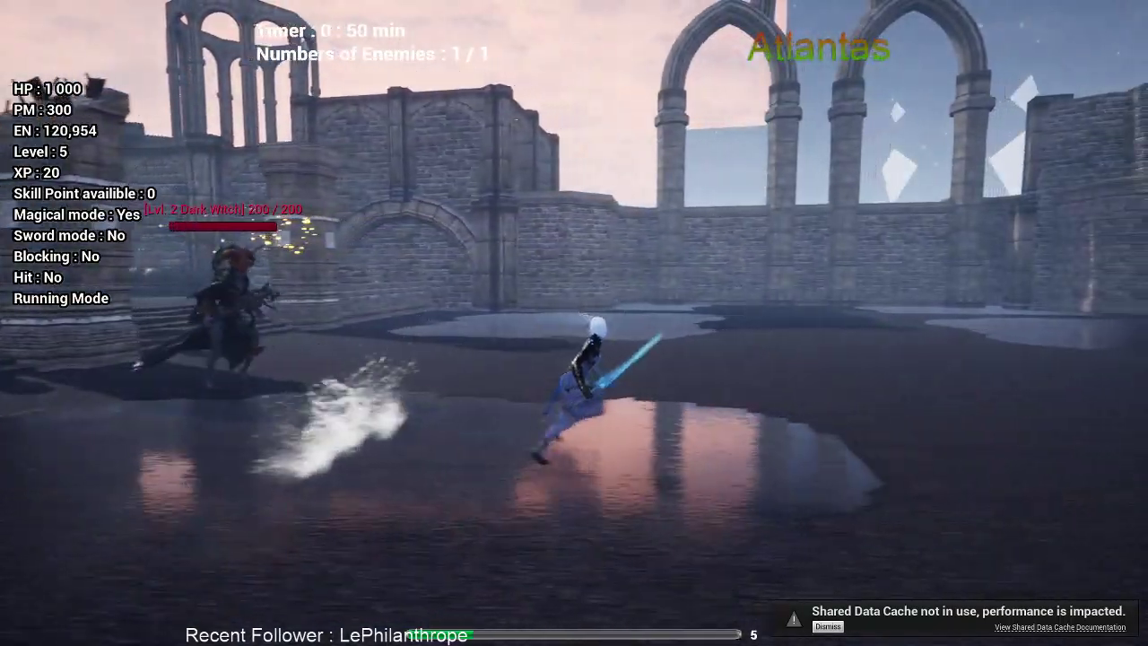
{"action": "key", "text": "w"}
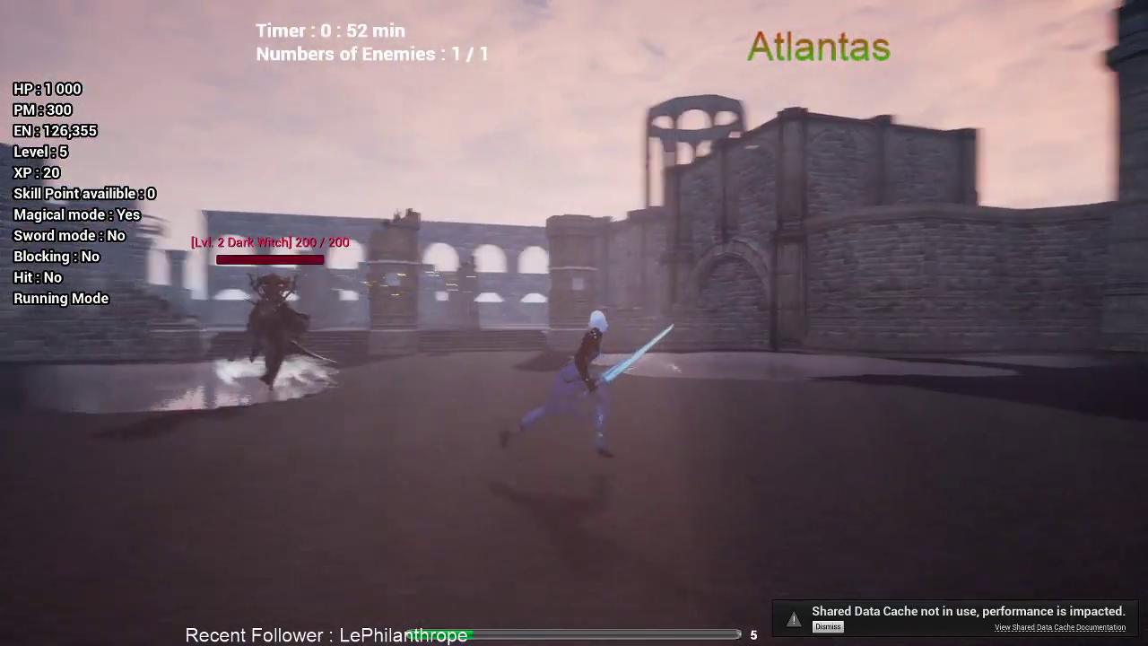
{"action": "key", "text": "w"}
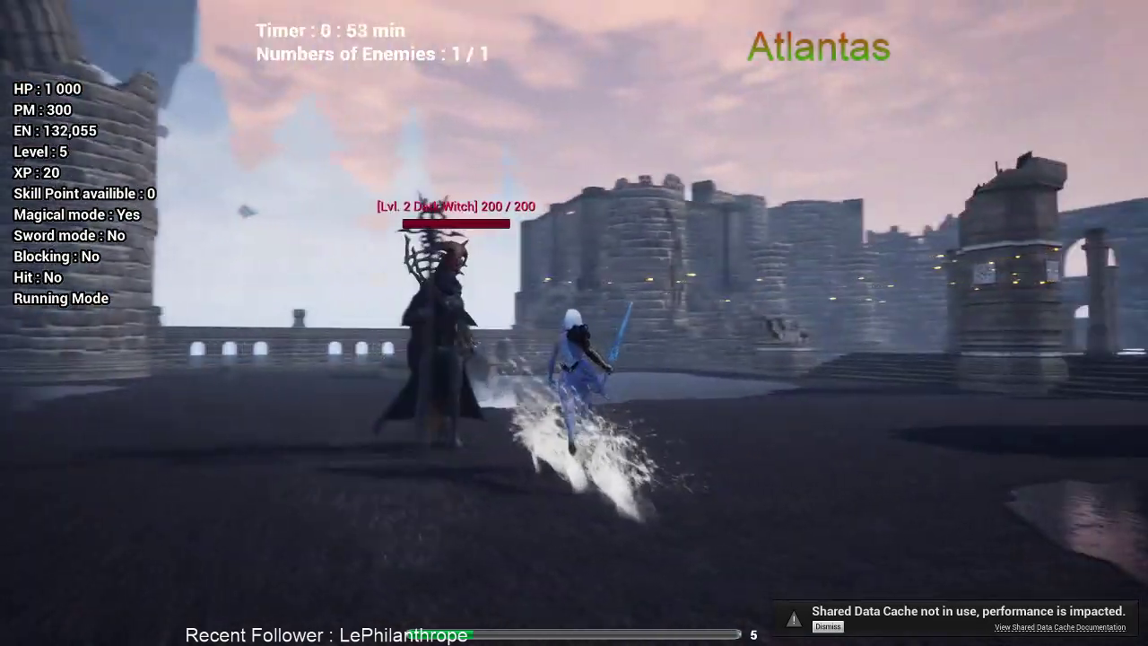
{"action": "key", "text": "space"}
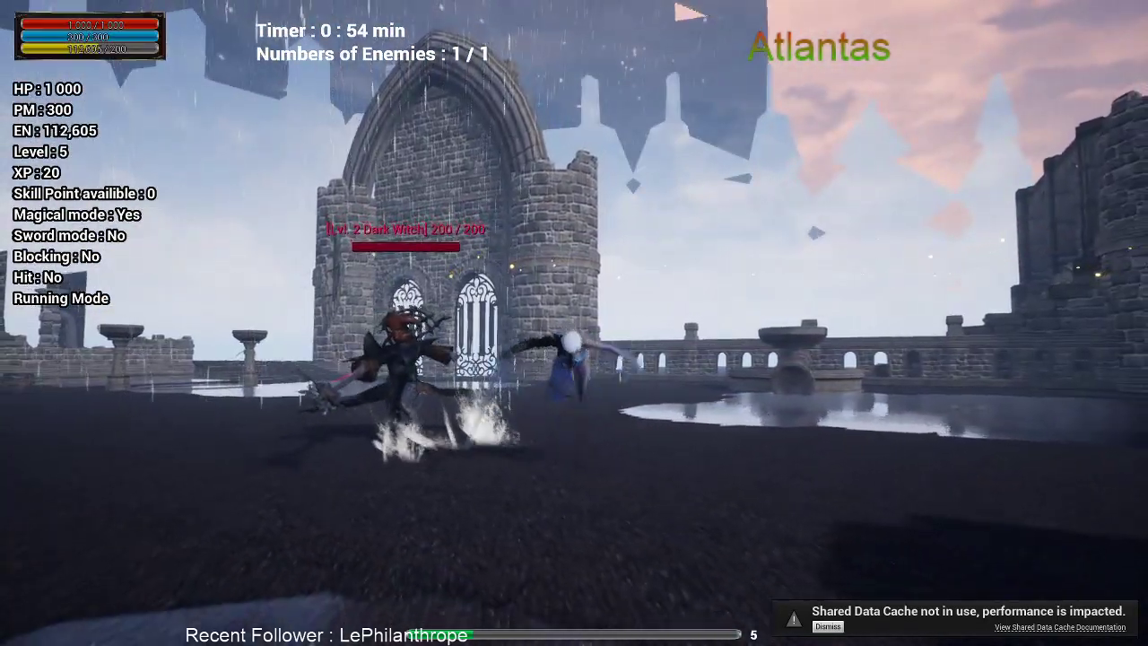
{"action": "key", "text": "w"}
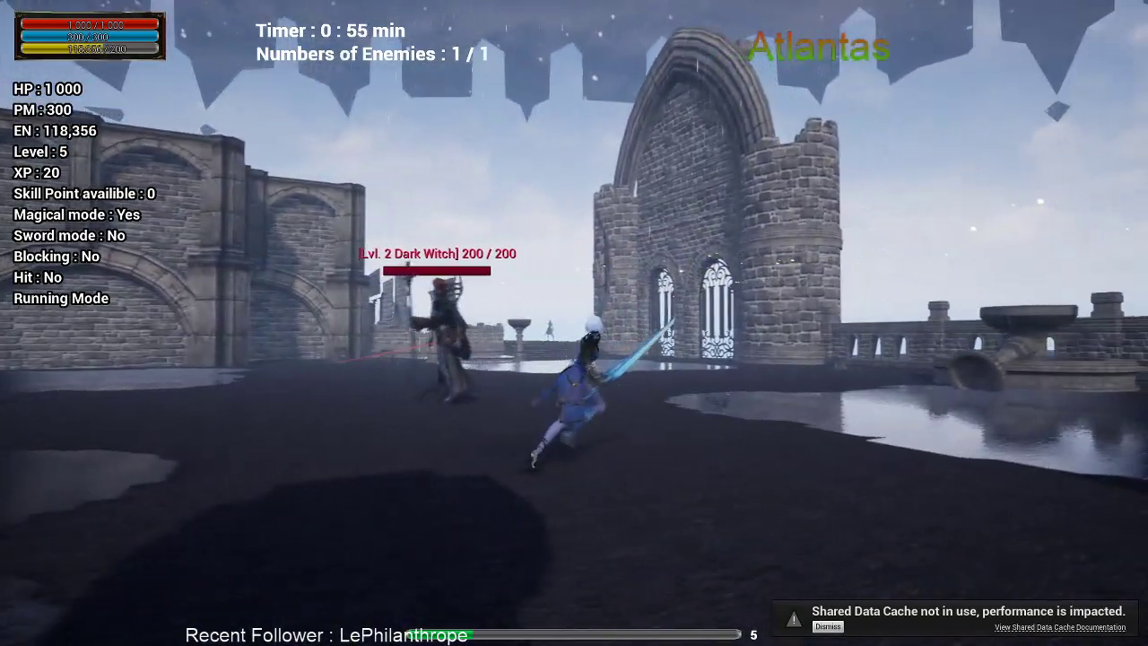
{"action": "key", "text": "w"}
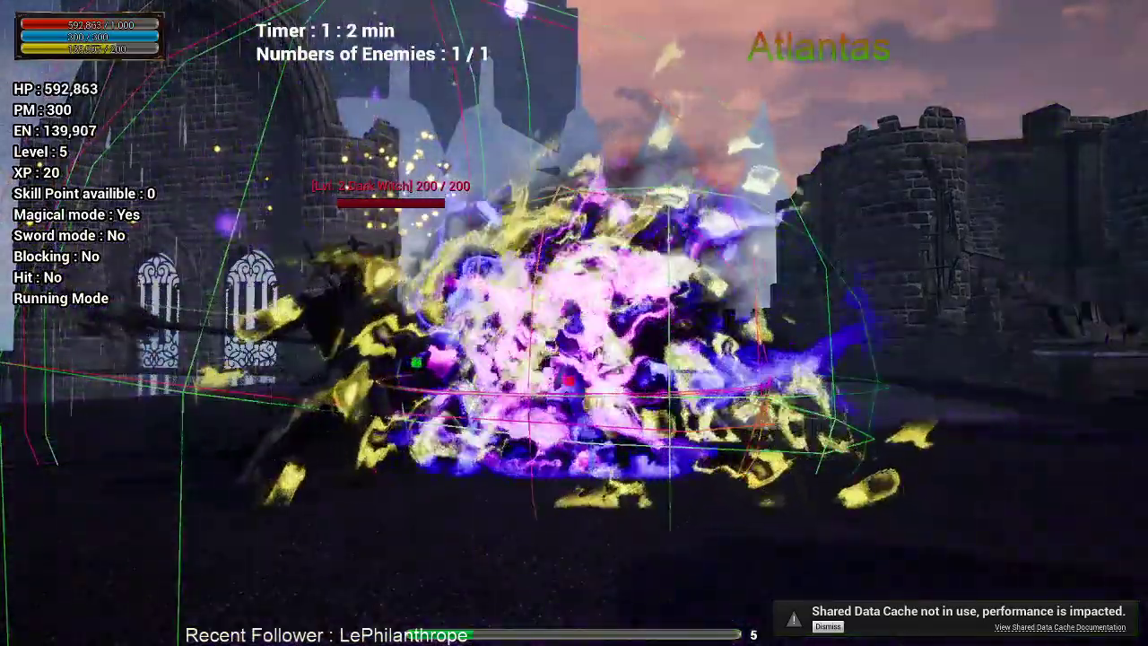
{"action": "key", "text": "s"}
{"action": "key", "text": "a"}
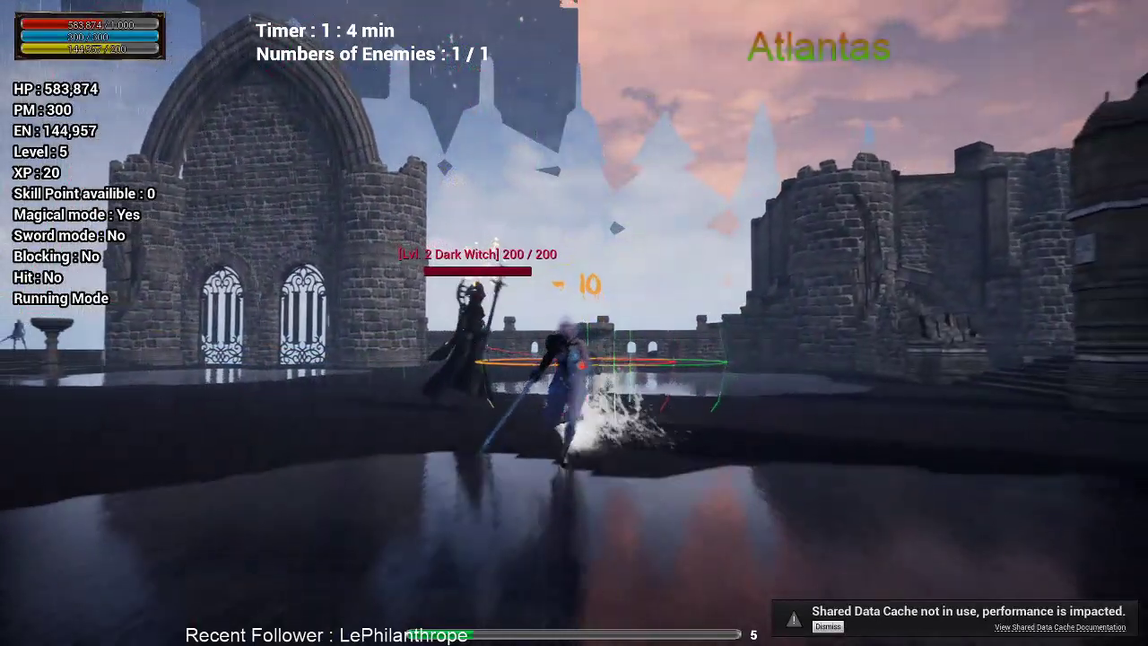
{"action": "key", "text": "space"}
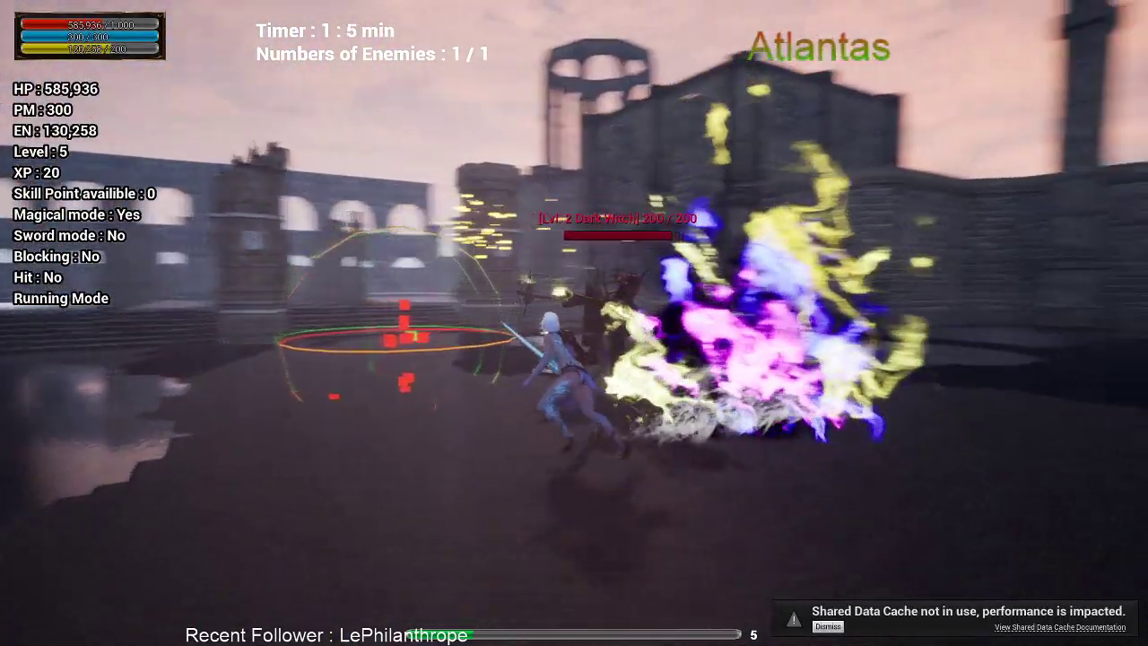
{"action": "key", "text": "s"}
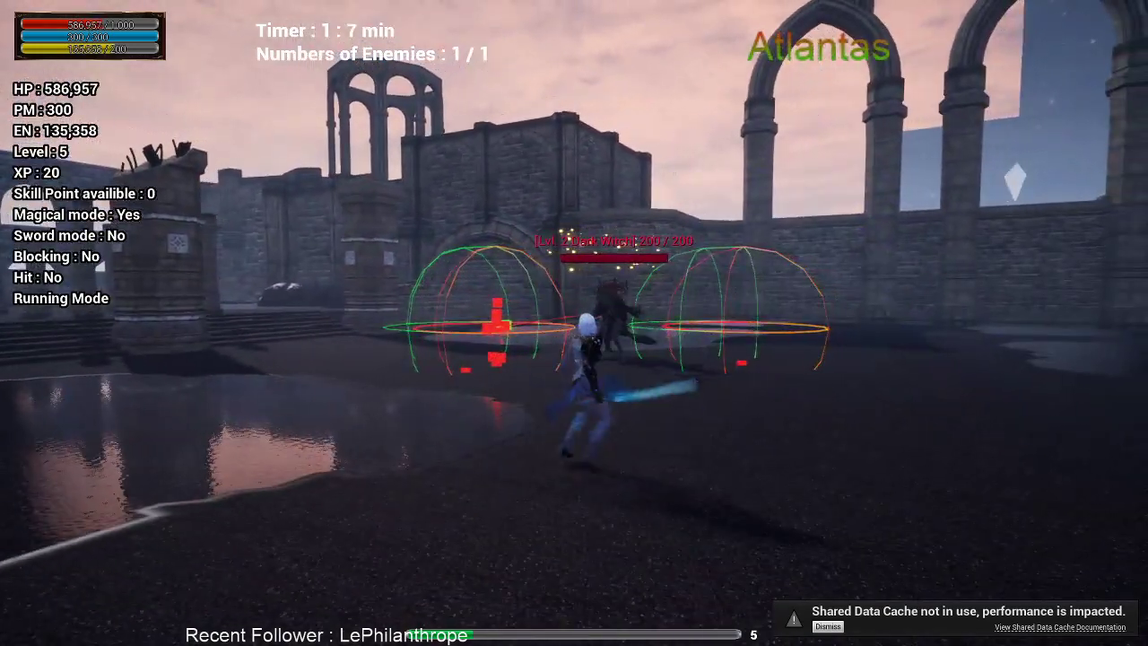
Stop playing and examine the PLAYER event graph node behind the Foule Tchat runtime error, closing the message log
{"action": "key", "text": "Escape"}
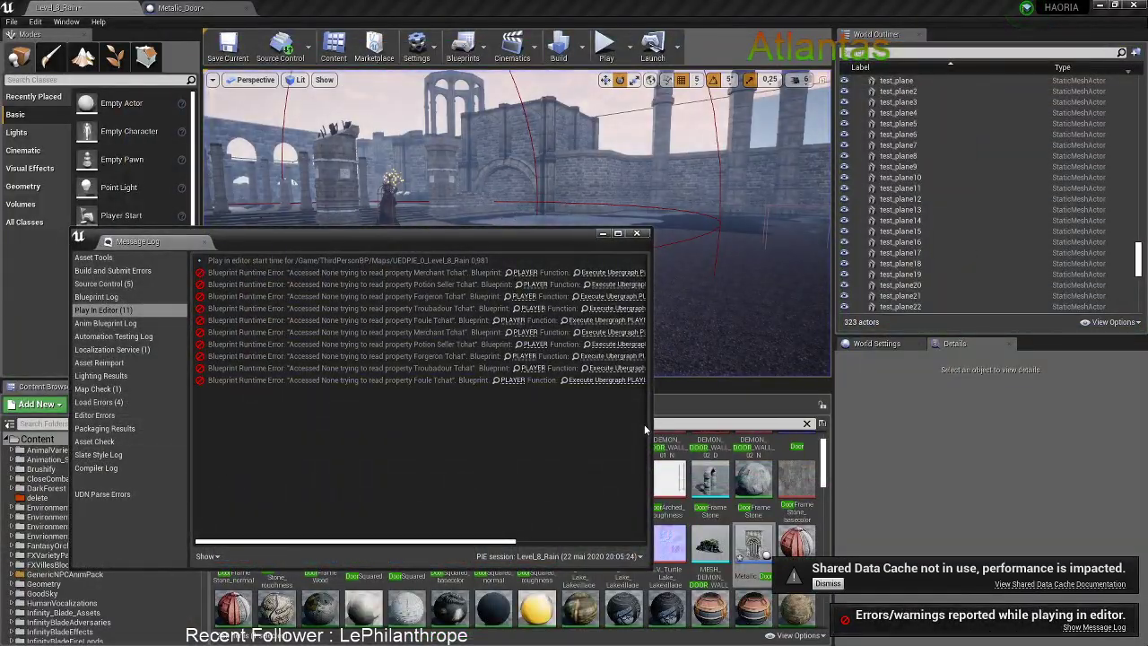
{"action": "left_click_drag", "start_coordinate": [505, 541], "coordinate": [633, 541]}
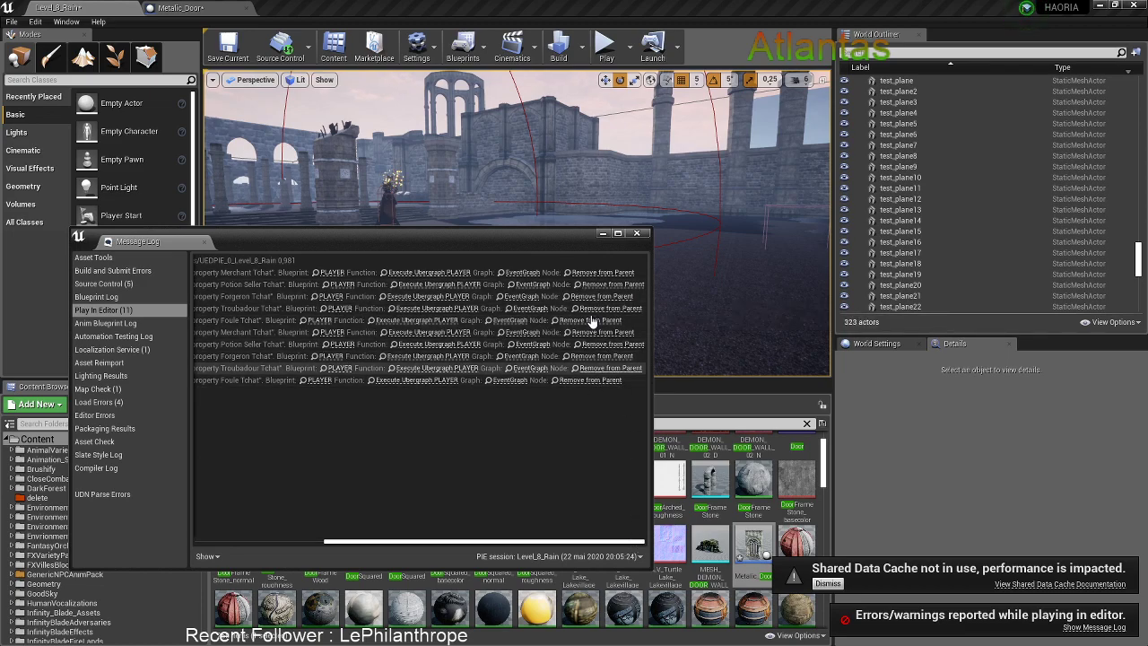
{"action": "left_click", "coordinate": [633, 270]}
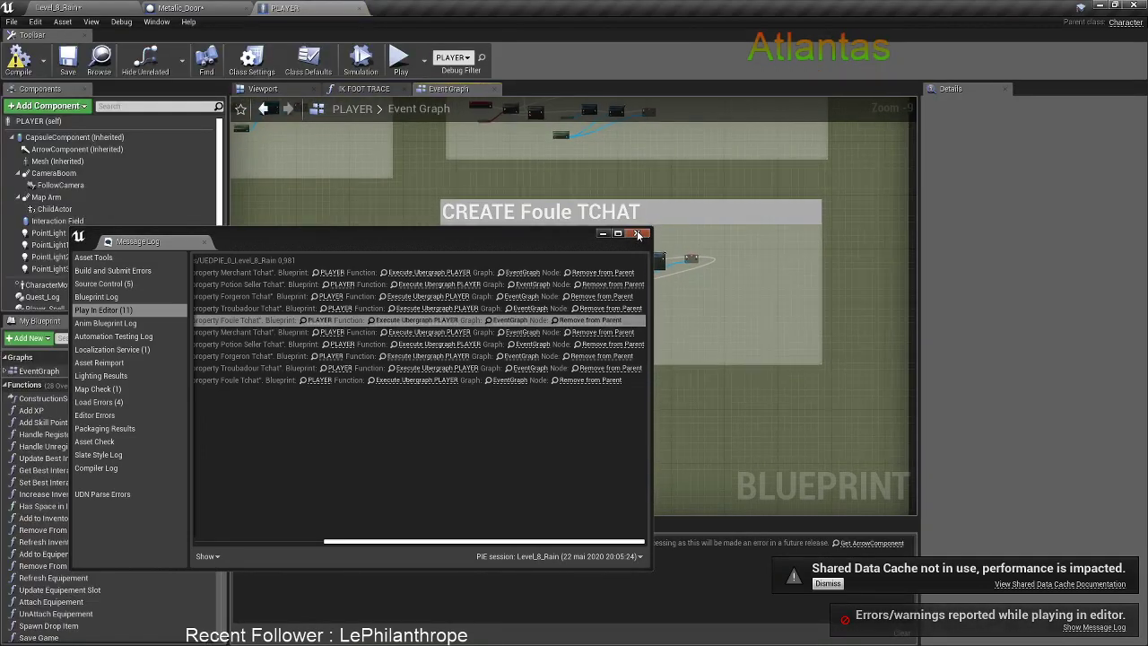
{"action": "left_click", "coordinate": [638, 234]}
{"action": "scroll", "coordinate": [515, 357], "scroll_direction": "down", "scroll_amount": 7}
{"action": "scroll", "coordinate": [377, 241], "scroll_direction": "down", "scroll_amount": 4}
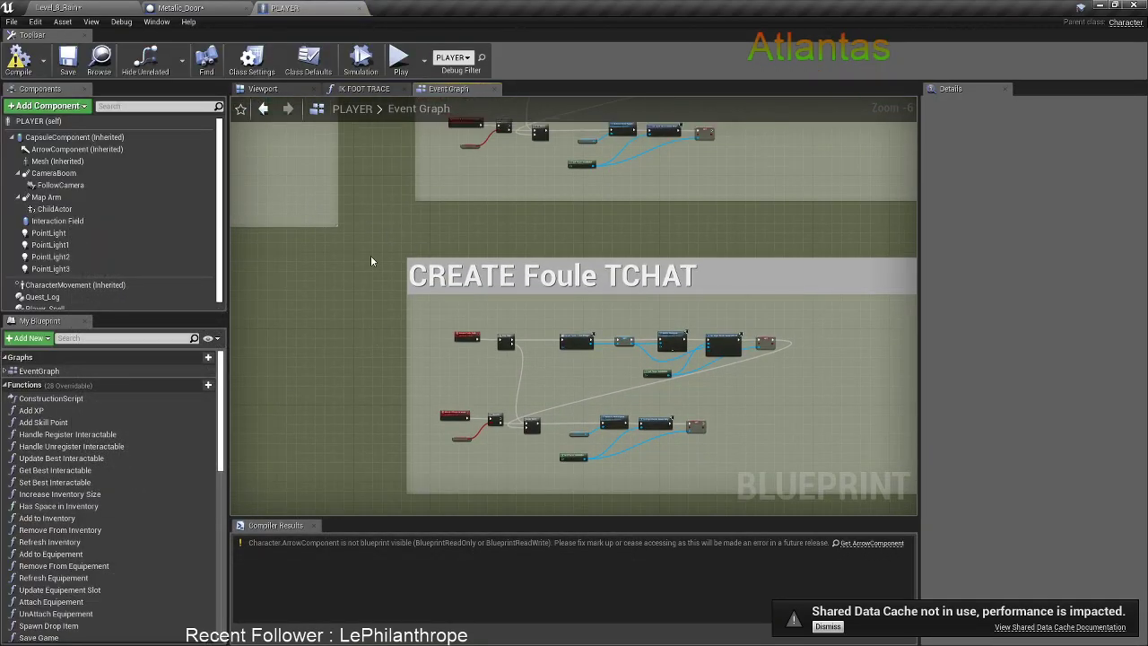
Close the PLAYER and Metalic_Door blueprint editors and dismiss the Shared Data Cache notice
{"action": "left_click", "coordinate": [59, 7]}
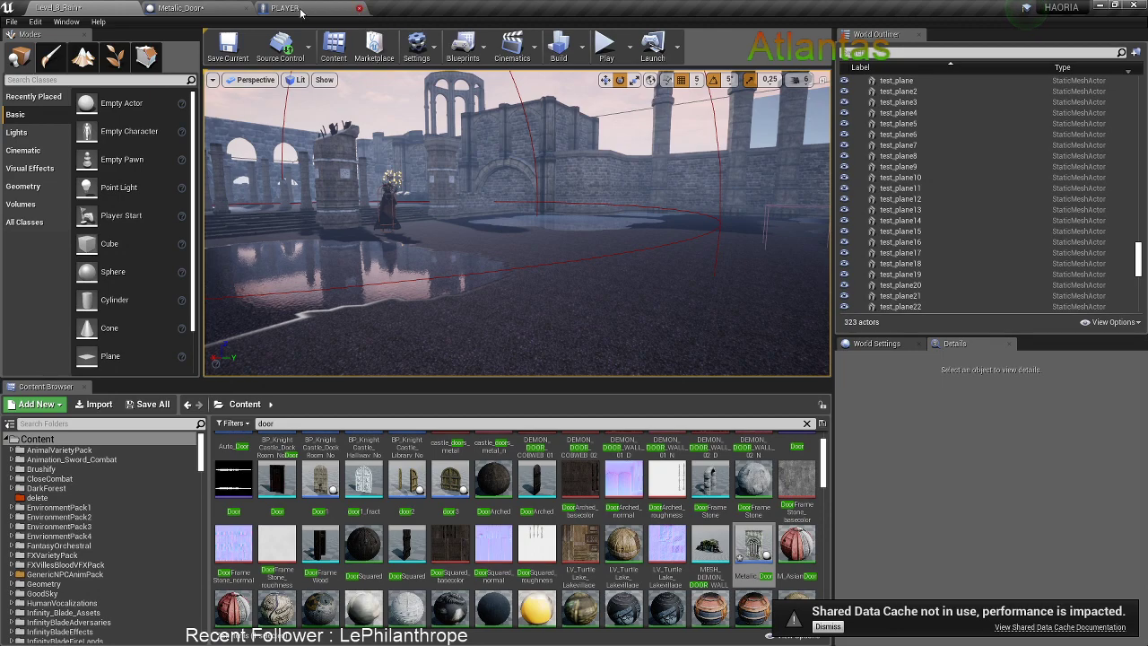
{"action": "left_click", "coordinate": [355, 8]}
{"action": "left_click", "coordinate": [247, 8]}
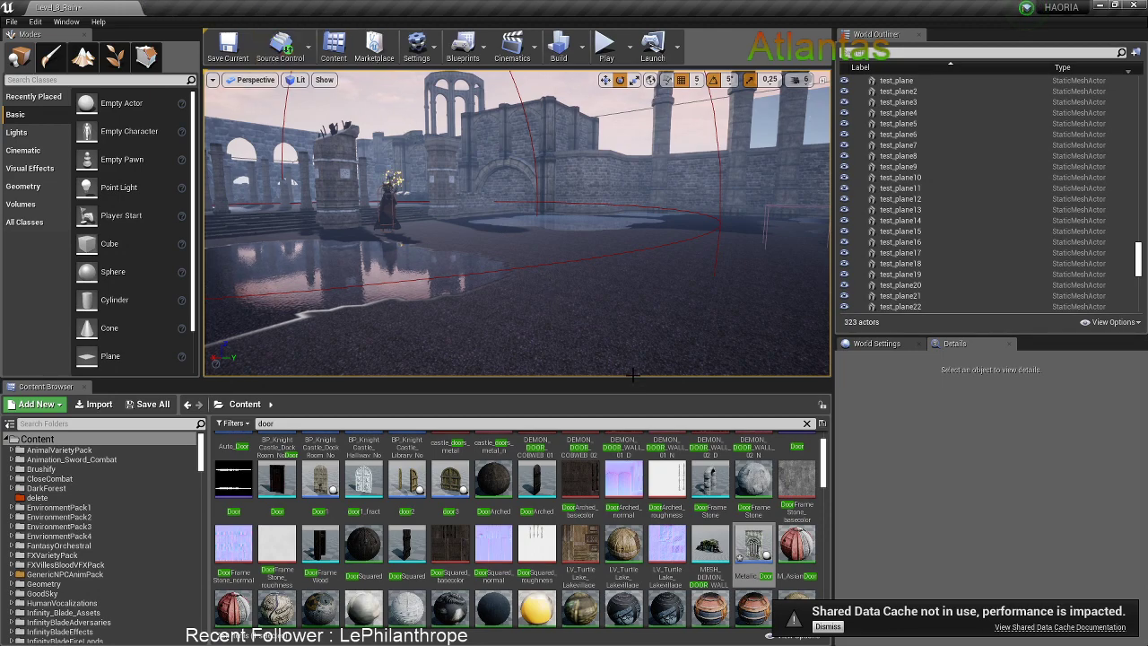
{"action": "left_click", "coordinate": [827, 625]}
Enlarge the level viewport by shrinking the panels around it
{"action": "left_click_drag", "start_coordinate": [834, 356], "coordinate": [968, 366]}
{"action": "left_click_drag", "start_coordinate": [896, 379], "coordinate": [896, 505]}
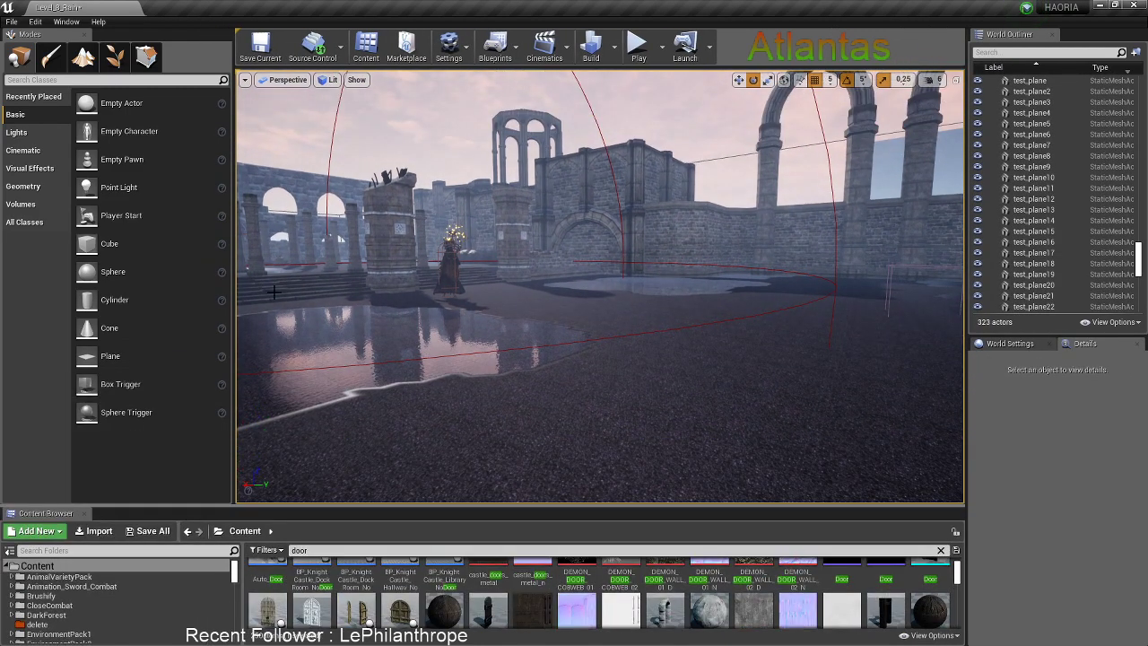
{"action": "left_click_drag", "start_coordinate": [234, 316], "coordinate": [198, 318]}
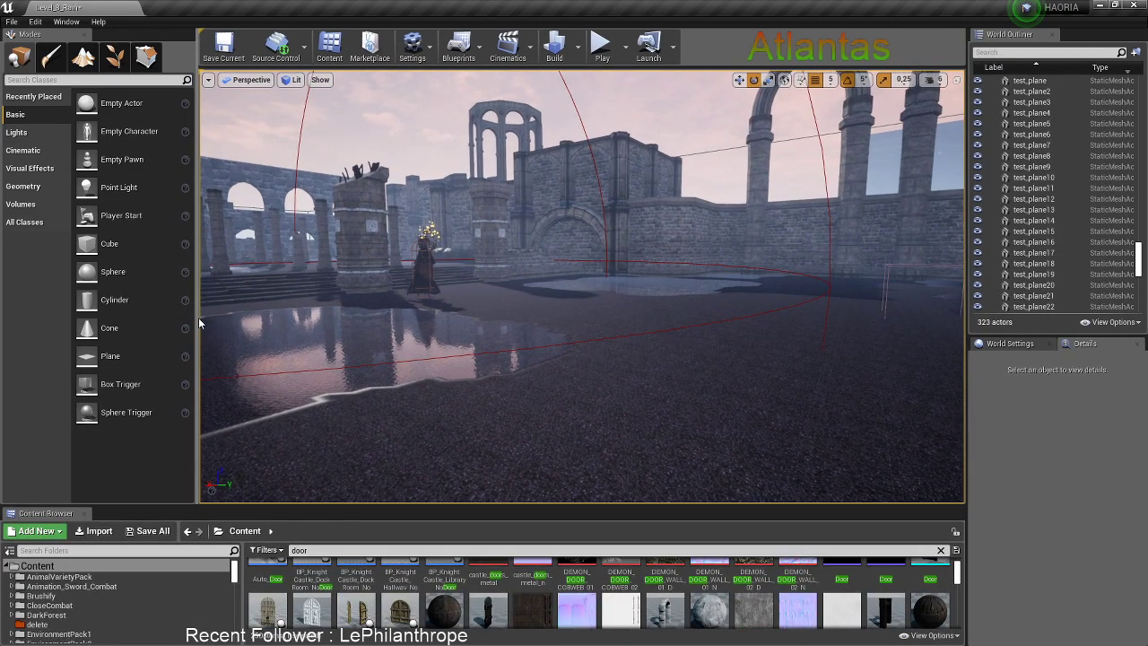
Open the Medieval_Village level from ThirdPersonBP/Maps, saving the changed Metalic_Door blueprint and Level_8_Rain level
{"action": "left_click", "coordinate": [11, 21]}
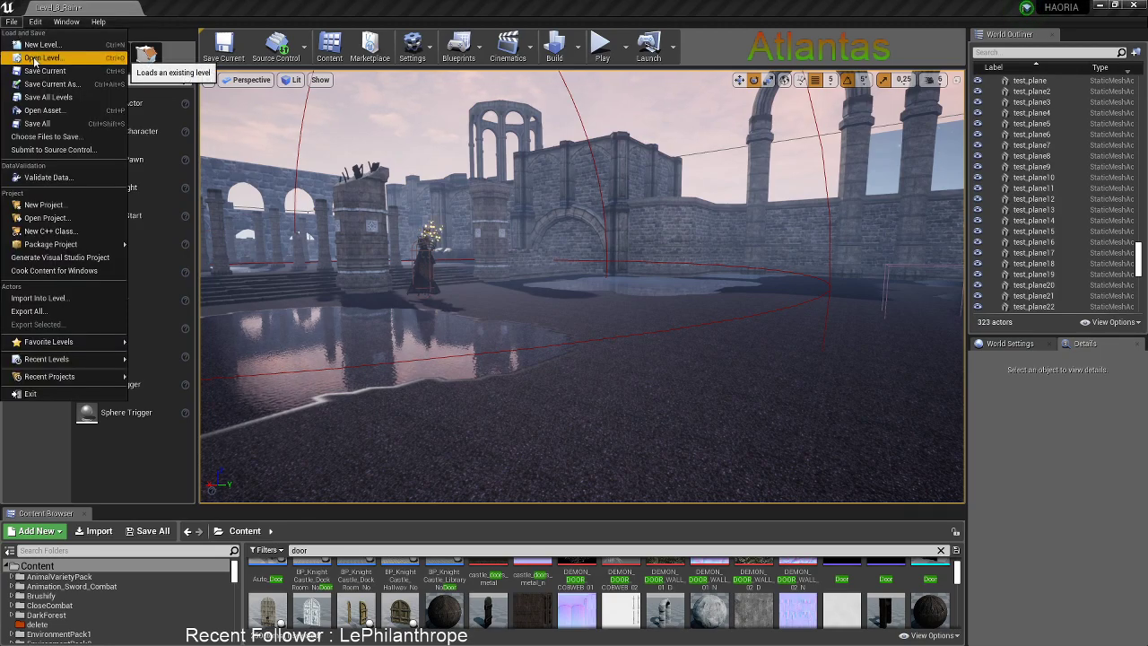
{"action": "left_click", "coordinate": [34, 59]}
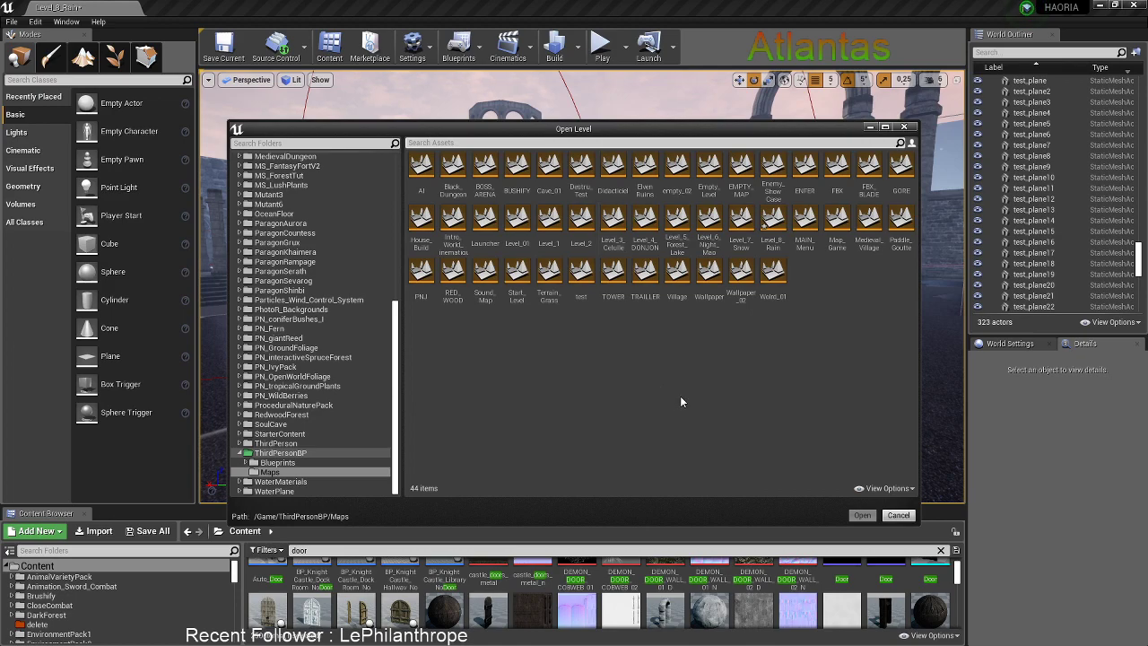
{"action": "double_click", "coordinate": [867, 224]}
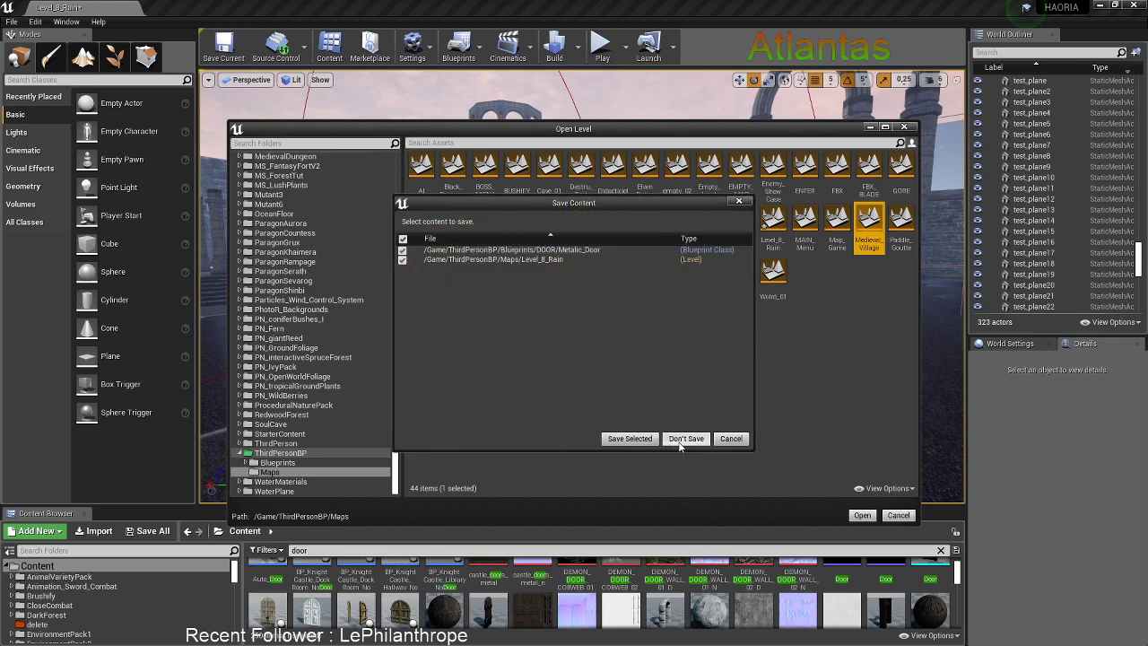
{"action": "left_click", "coordinate": [629, 439]}
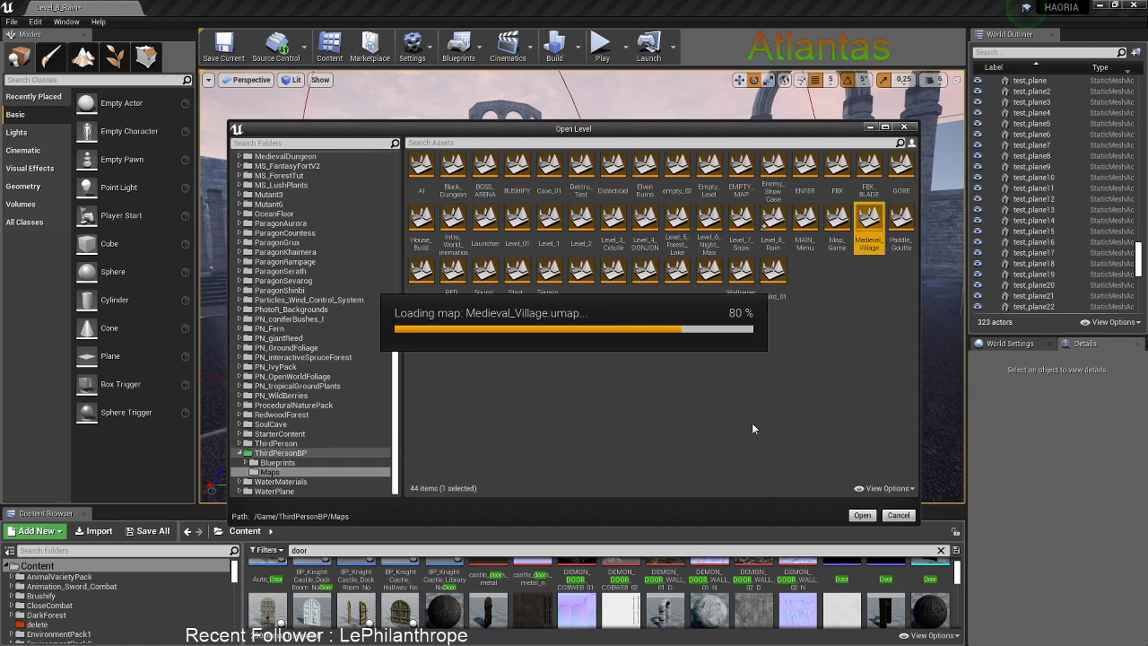
Switch to Discord and move its window off the map loading progress bar
{"action": "key", "text": "alt+Tab"}
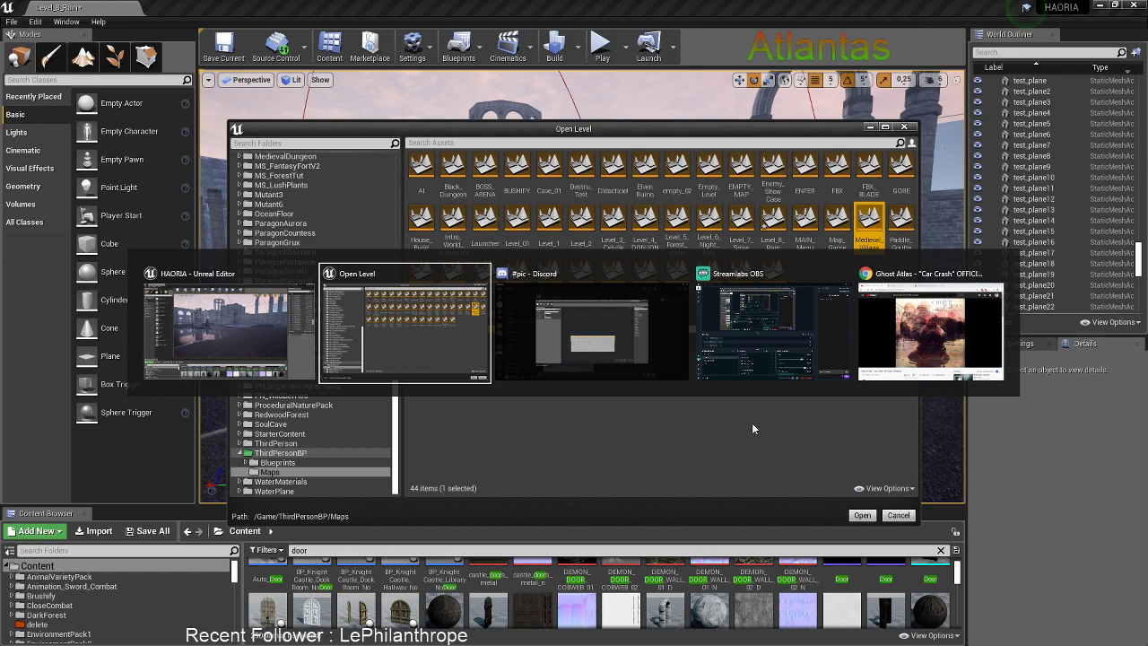
{"action": "key", "text": "alt+Tab"}
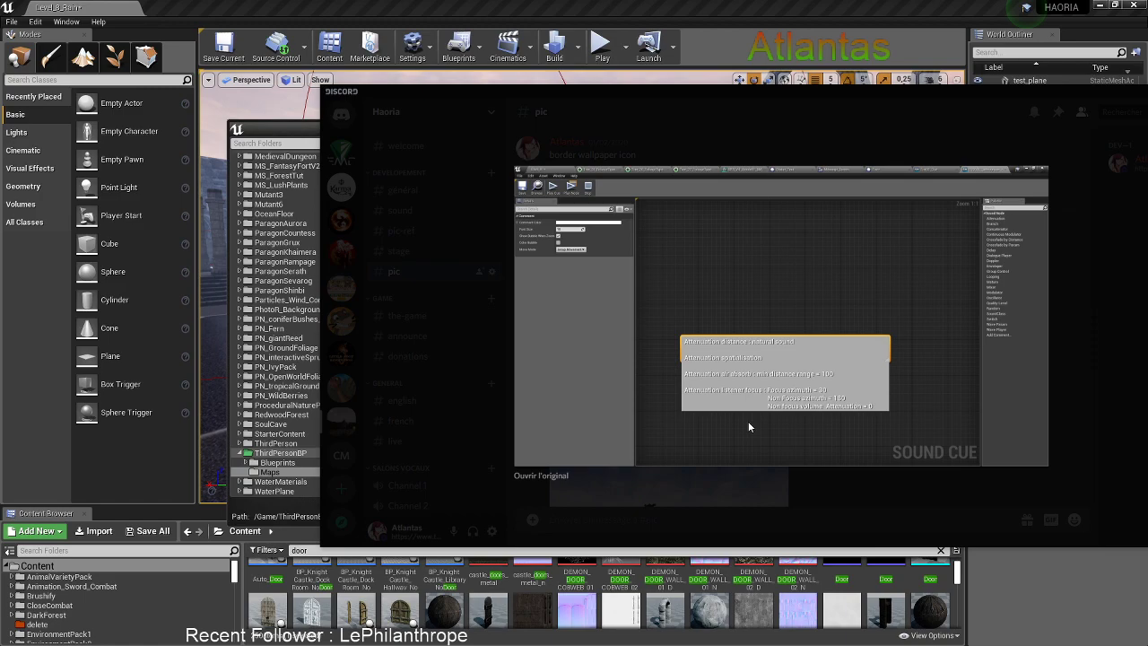
{"action": "left_click_drag", "start_coordinate": [572, 90], "coordinate": [149, 338]}
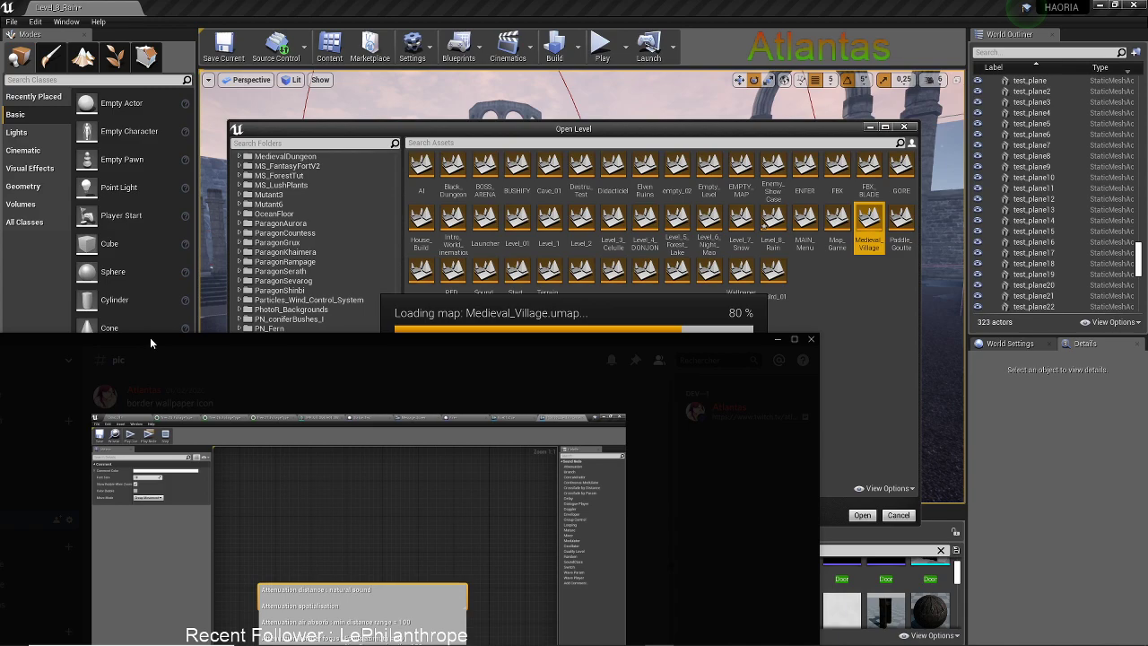
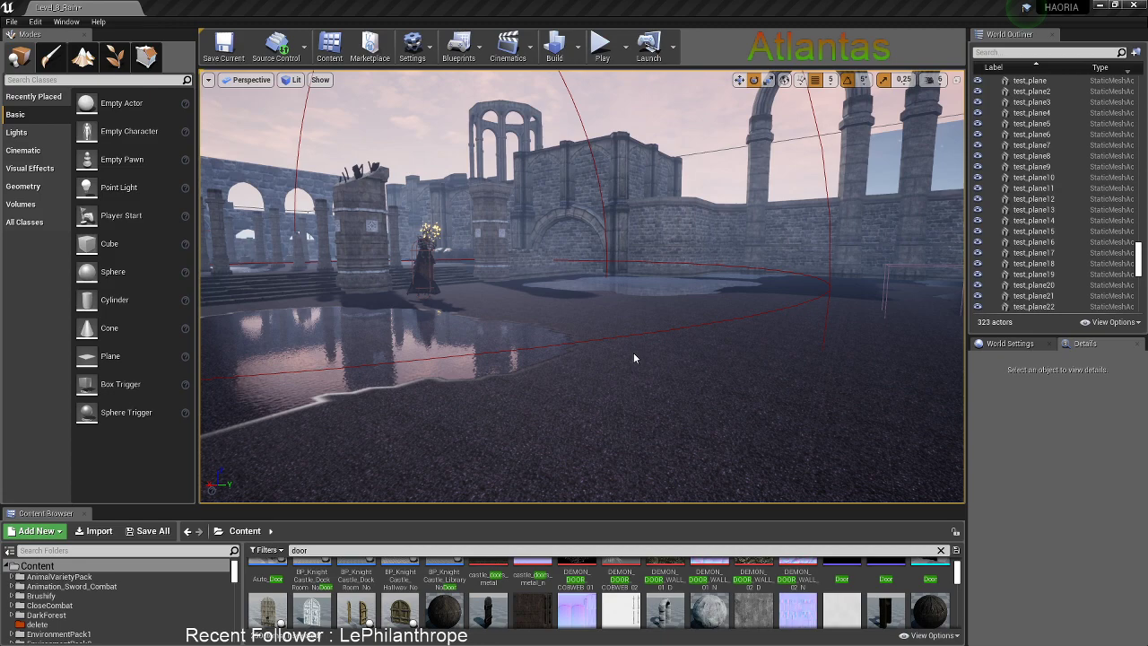
Switch to Chrome and pause the Twitch live stream
{"action": "key", "text": "alt+Tab"}
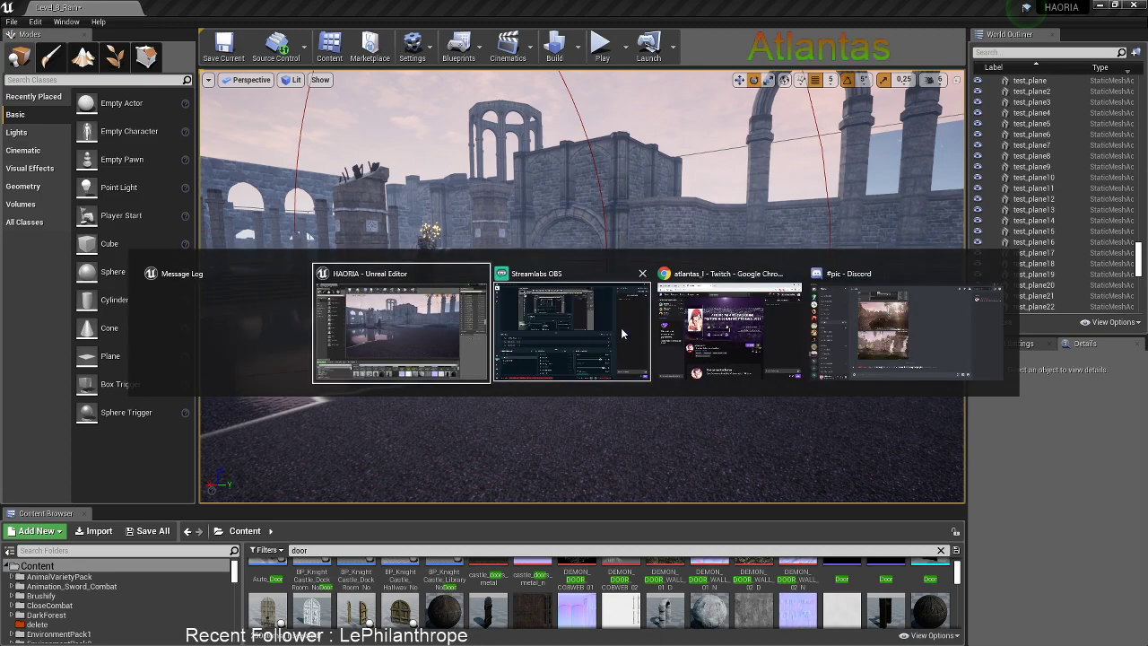
{"action": "left_click", "coordinate": [707, 334]}
{"action": "left_click", "coordinate": [361, 429]}
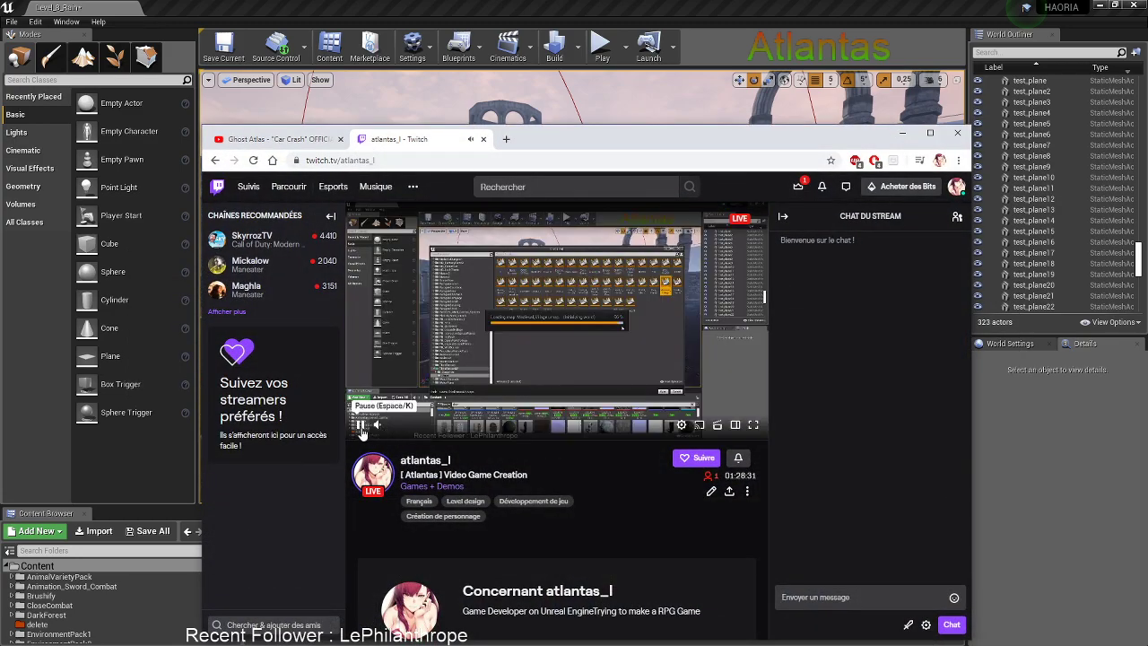
{"action": "left_click", "coordinate": [361, 429]}
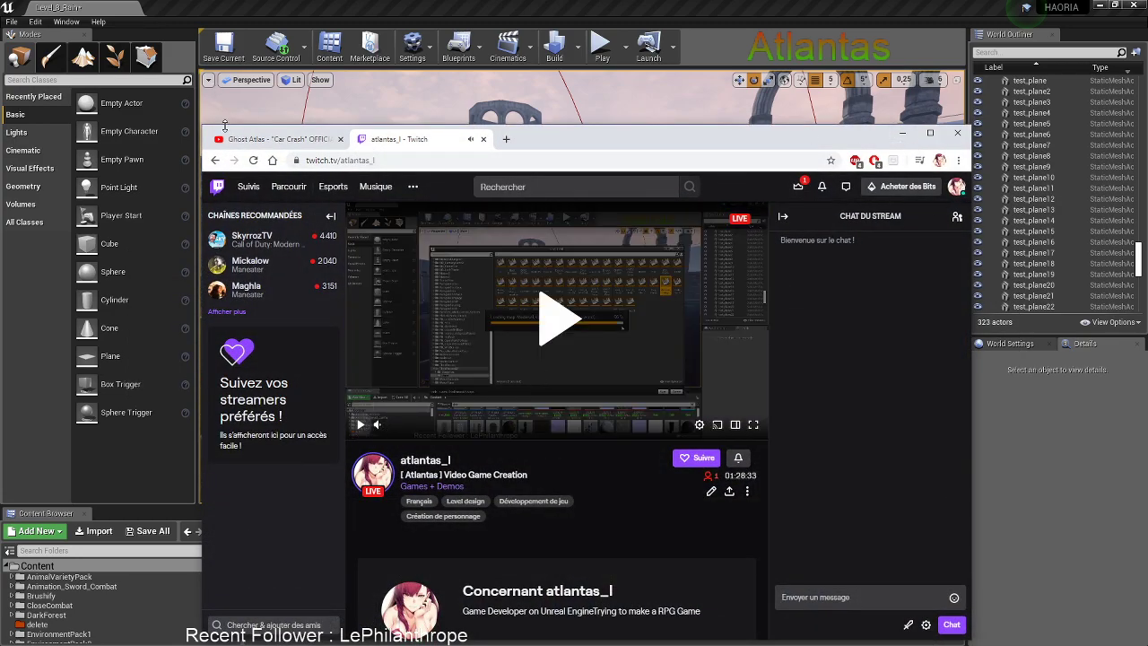
Play the Ghost Atlas "Car Crash" video on YouTube, reposition the browser window, and minimize it
{"action": "left_click", "coordinate": [262, 139]}
{"action": "left_click_drag", "start_coordinate": [553, 145], "coordinate": [692, 124]}
{"action": "left_click", "coordinate": [359, 541]}
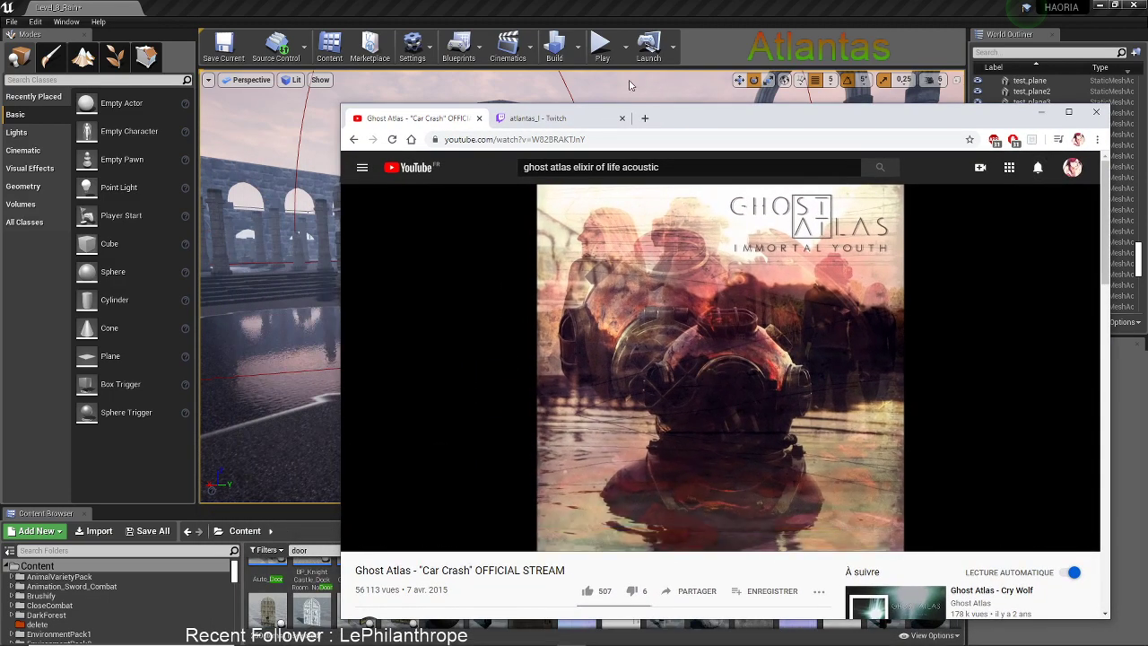
{"action": "mouse_move", "coordinate": [406, 543]}
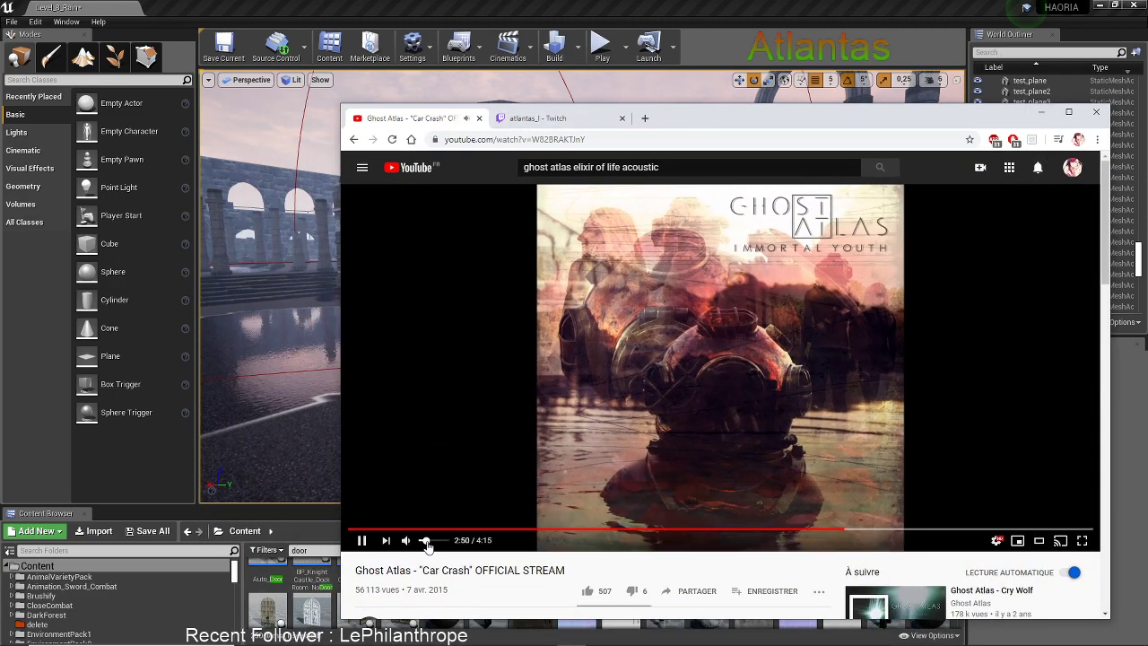
{"action": "left_click", "coordinate": [1041, 112]}
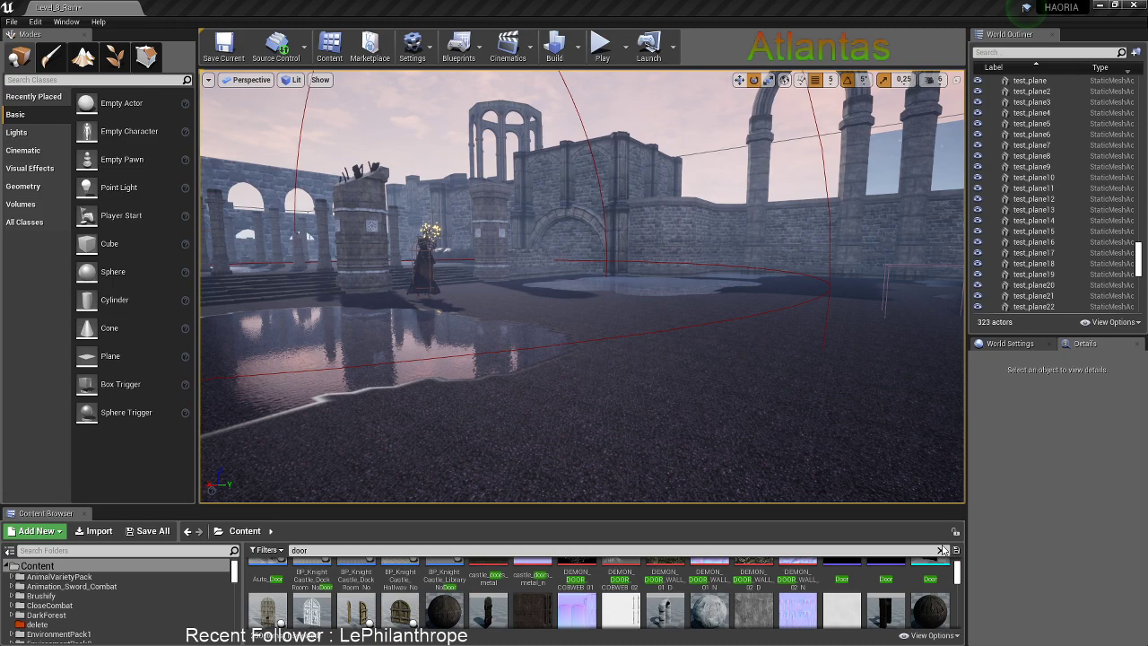
Switch to Streamlabs OBS, move its window fully into view to check the stream status, and minimize it
{"action": "key", "text": "alt+Tab"}
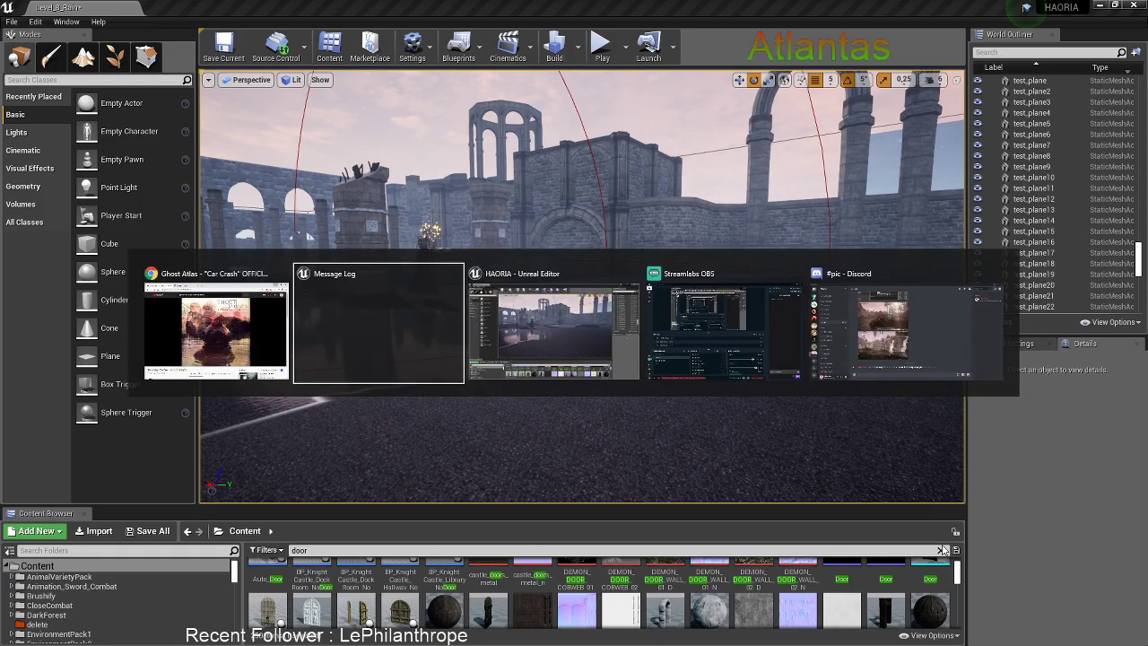
{"action": "key", "text": "alt+Tab"}
{"action": "key", "text": "alt+Tab"}
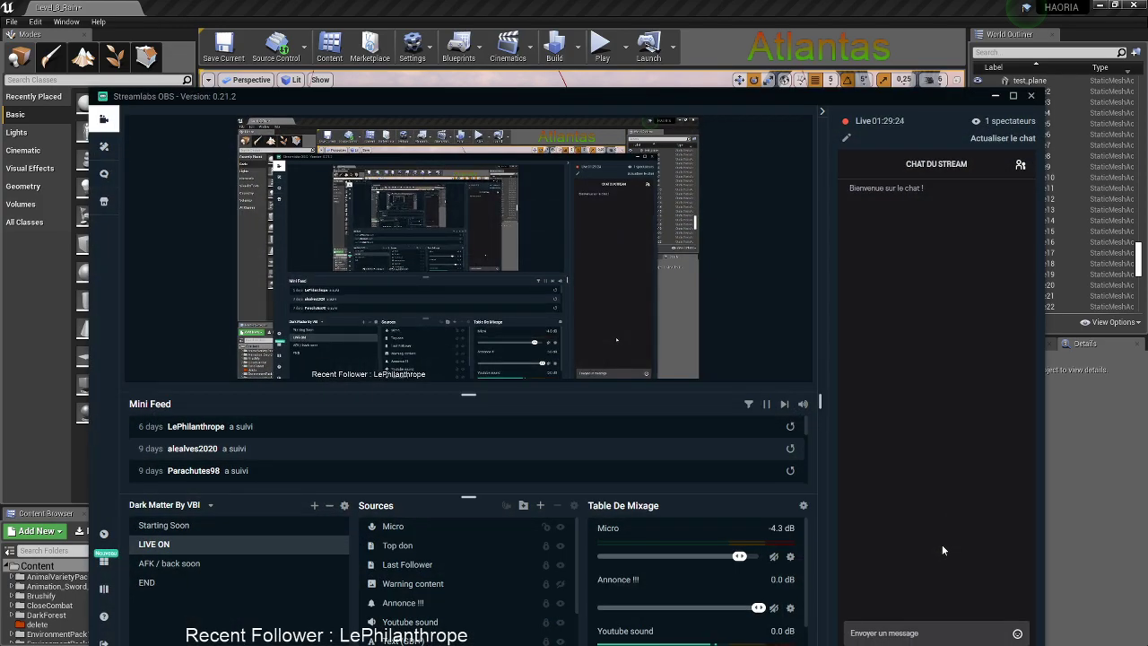
{"action": "left_click_drag", "start_coordinate": [538, 97], "coordinate": [581, 46]}
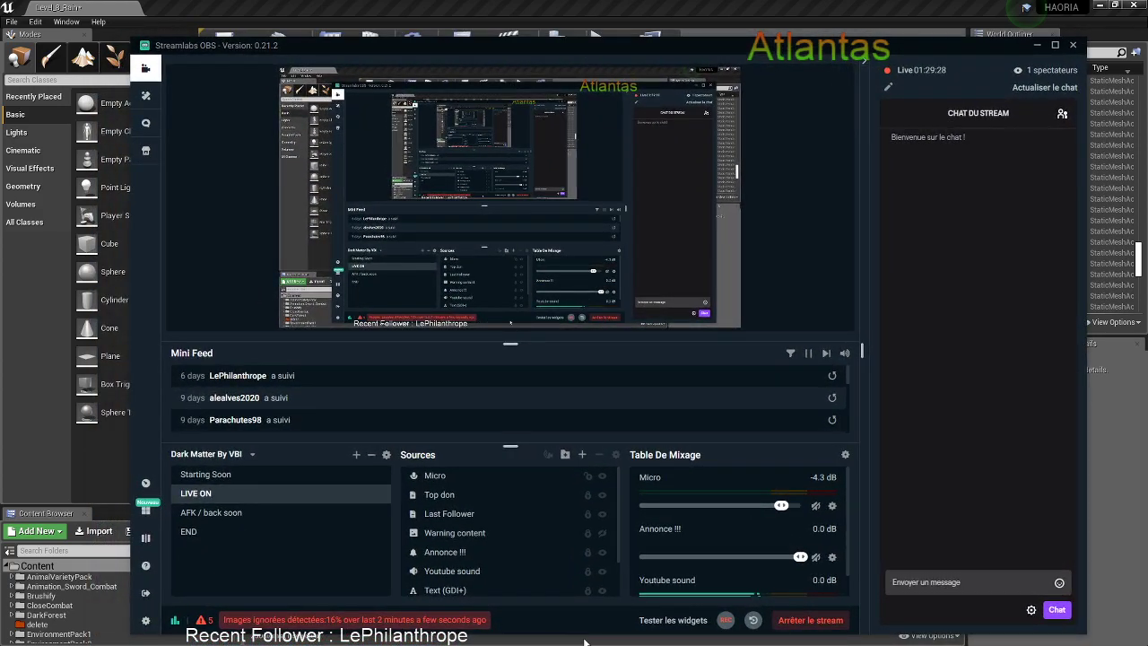
{"action": "key", "text": "alt+Tab"}
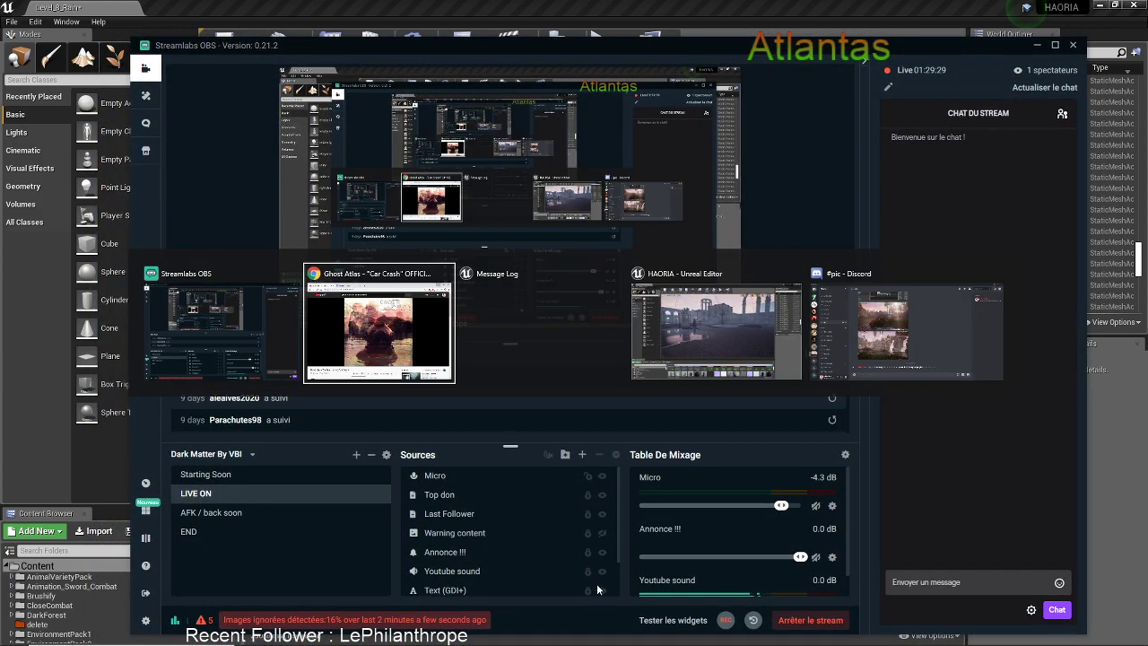
{"action": "left_click", "coordinate": [567, 340]}
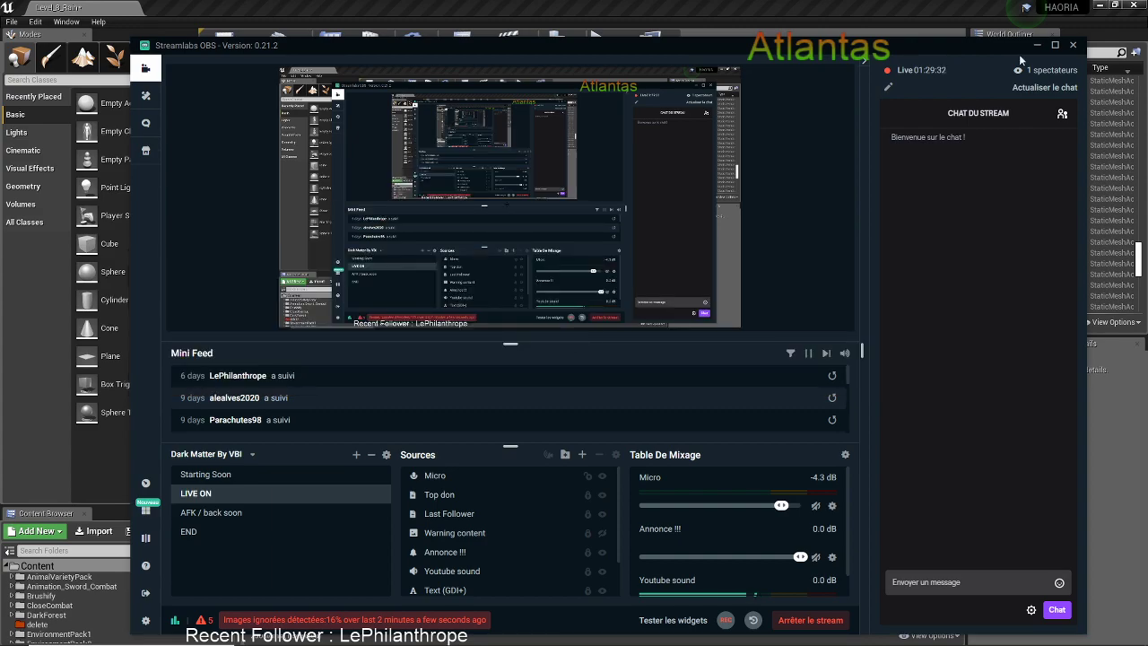
{"action": "left_click", "coordinate": [1037, 45]}
Switch to Discord, look at the pic channel, and minimize the window
{"action": "key", "text": "alt+Tab"}
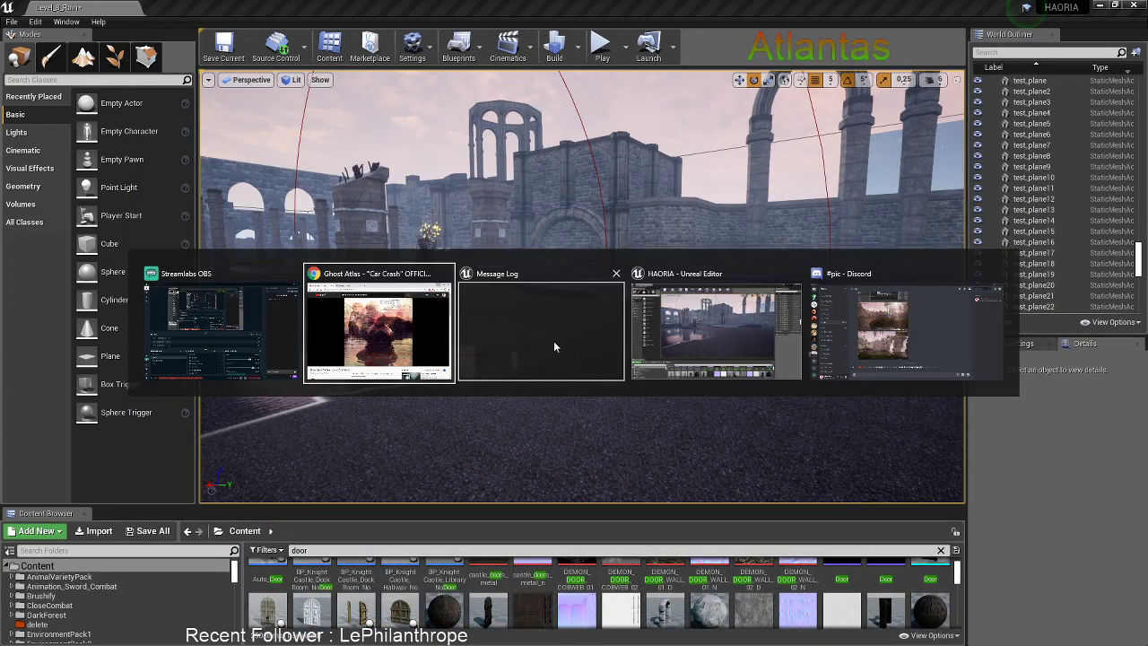
{"action": "key", "text": "Escape"}
{"action": "key", "text": "alt+Tab"}
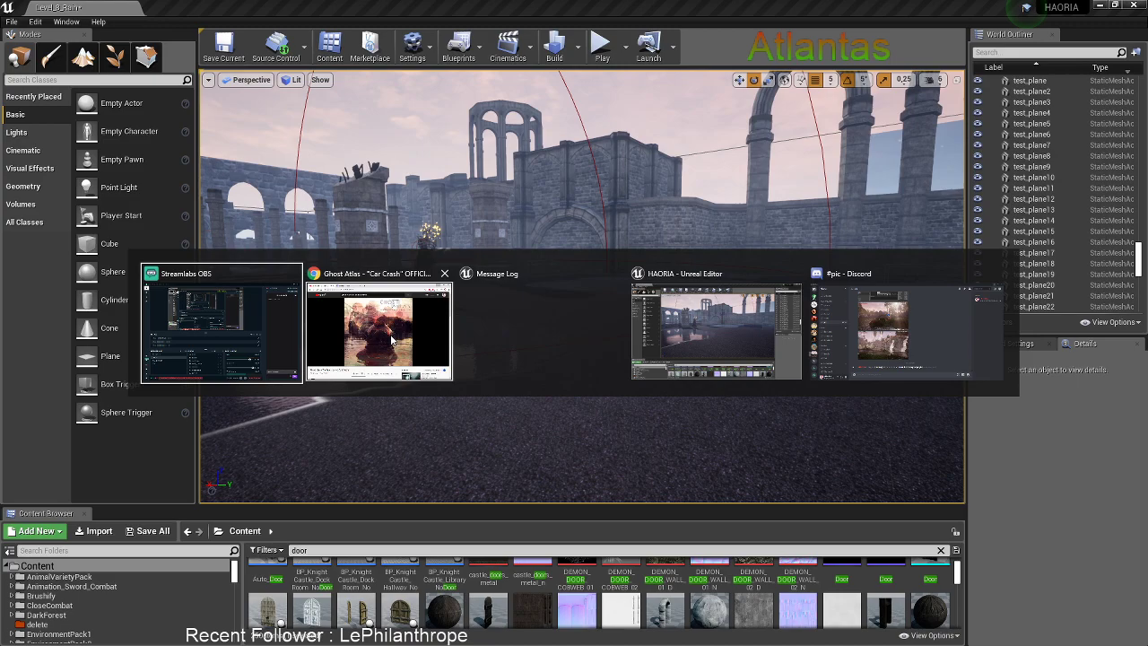
{"action": "left_click", "coordinate": [876, 334]}
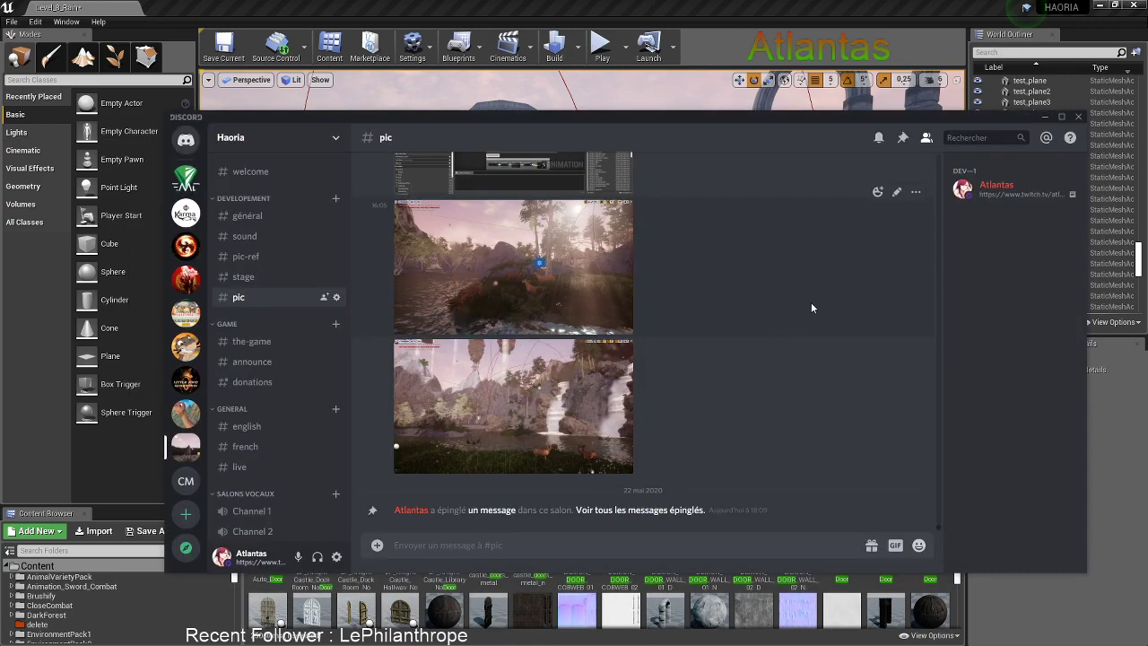
{"action": "left_click", "coordinate": [1043, 117]}
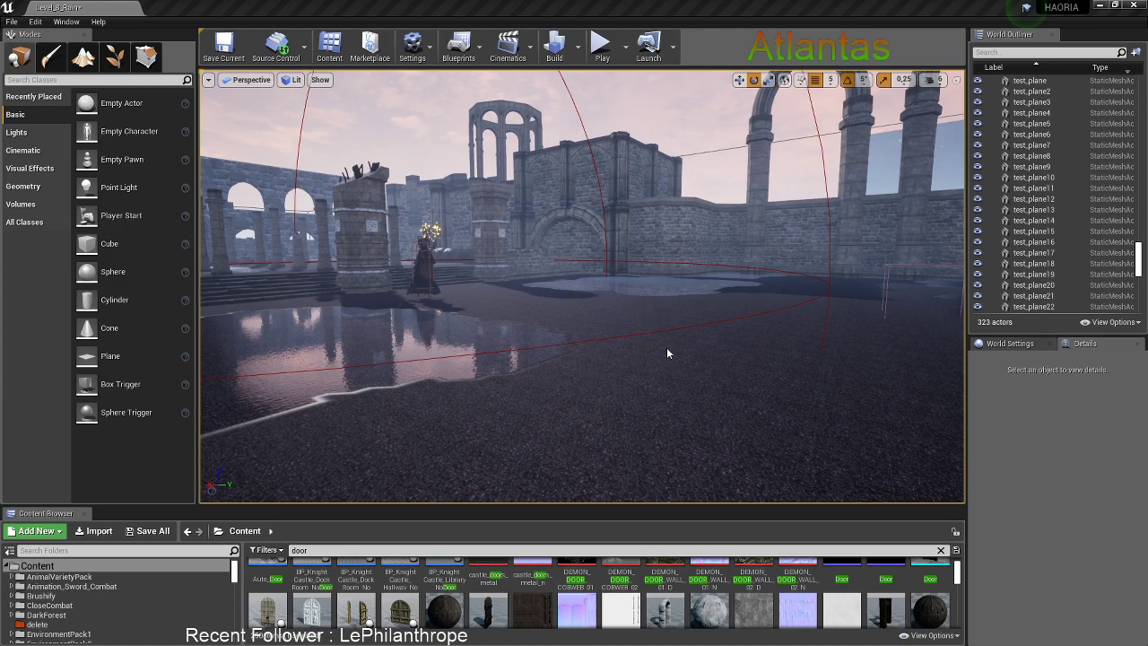
Return to the Unreal Editor and close the Message Log with the Medieval_Village load errors
{"action": "key", "text": "alt+Tab"}
{"action": "key", "text": "alt+Tab"}
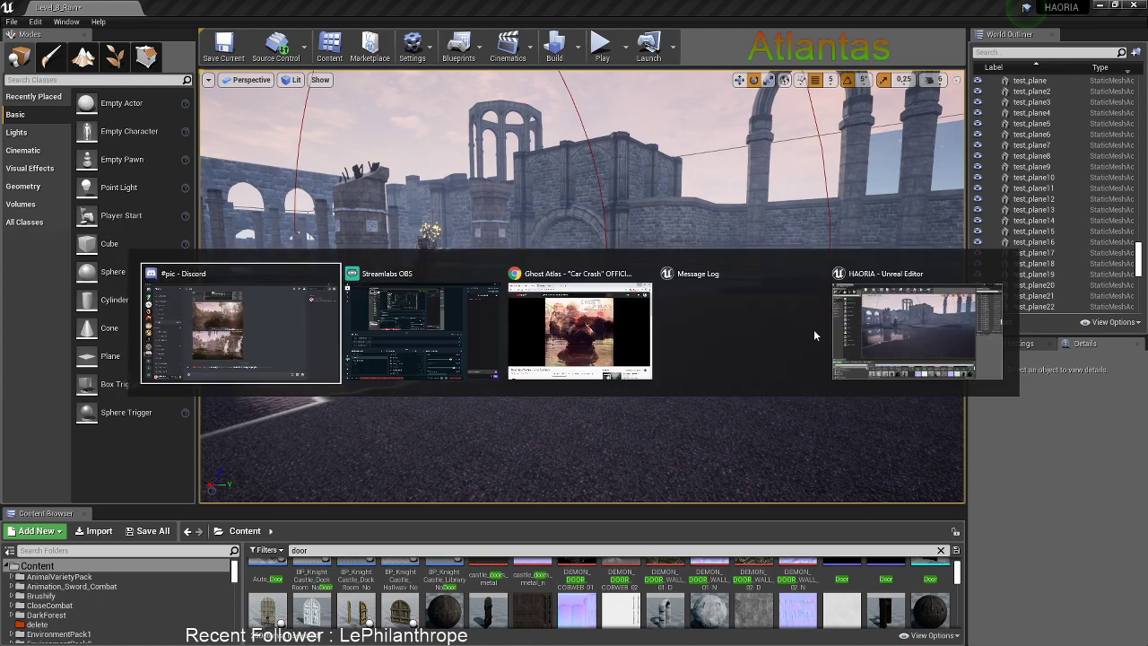
{"action": "left_click", "coordinate": [855, 335]}
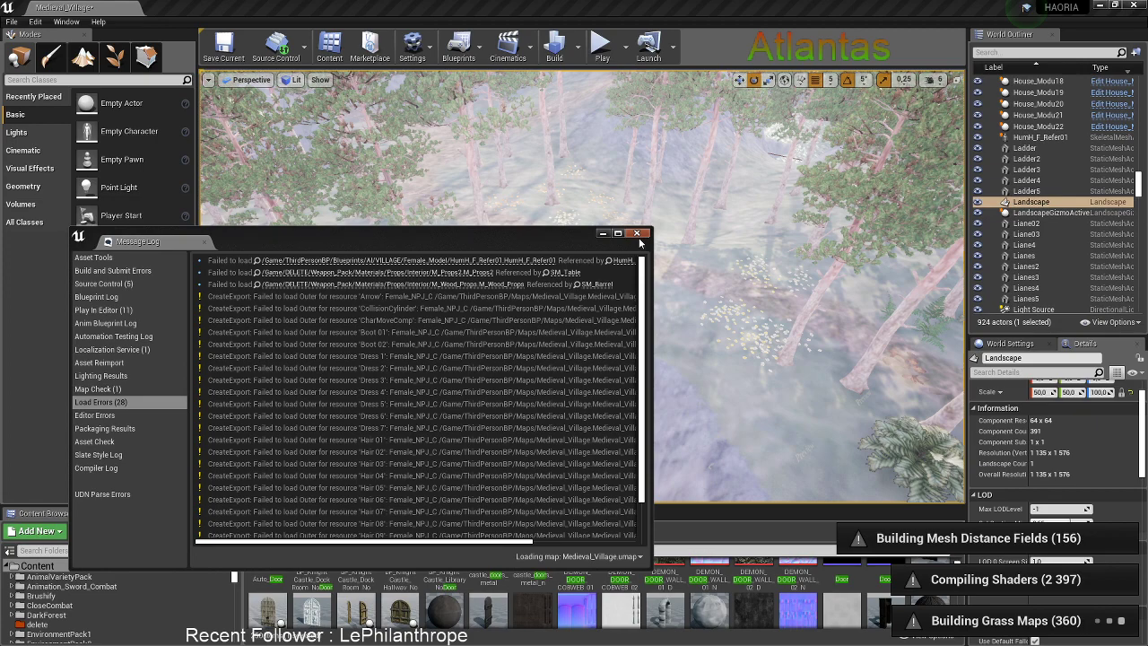
{"action": "left_click", "coordinate": [637, 234]}
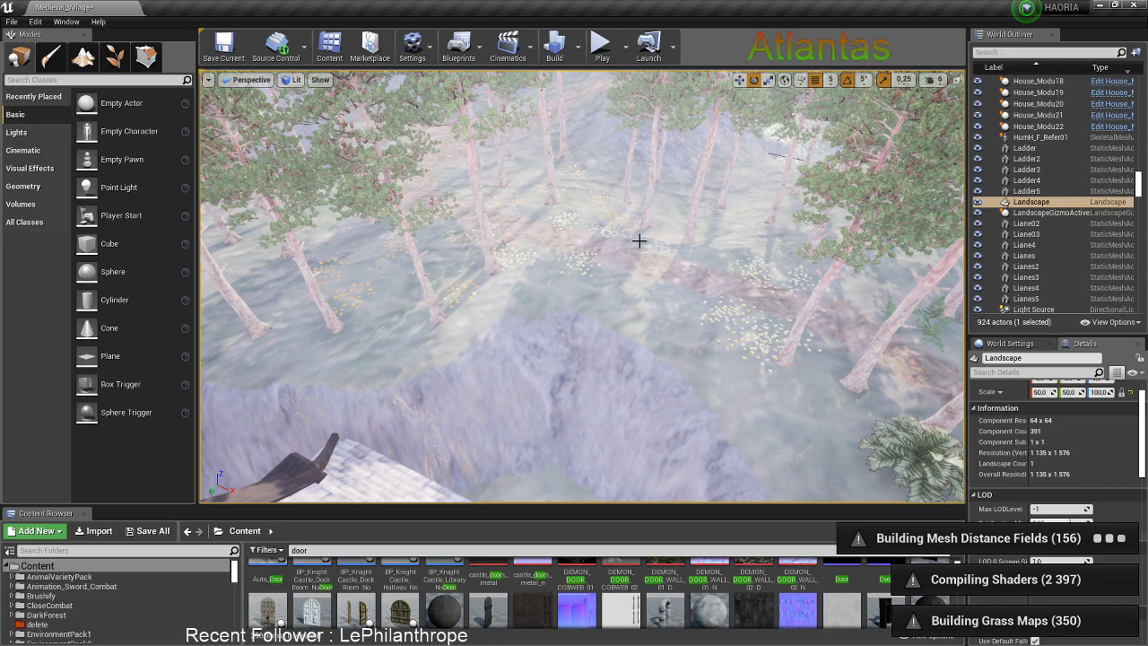
Survey the Medieval_Village level from the air, examining the forest, waterfalls, village, lakes and surrounding mountains
{"action": "right_click", "coordinate": [660, 269]}
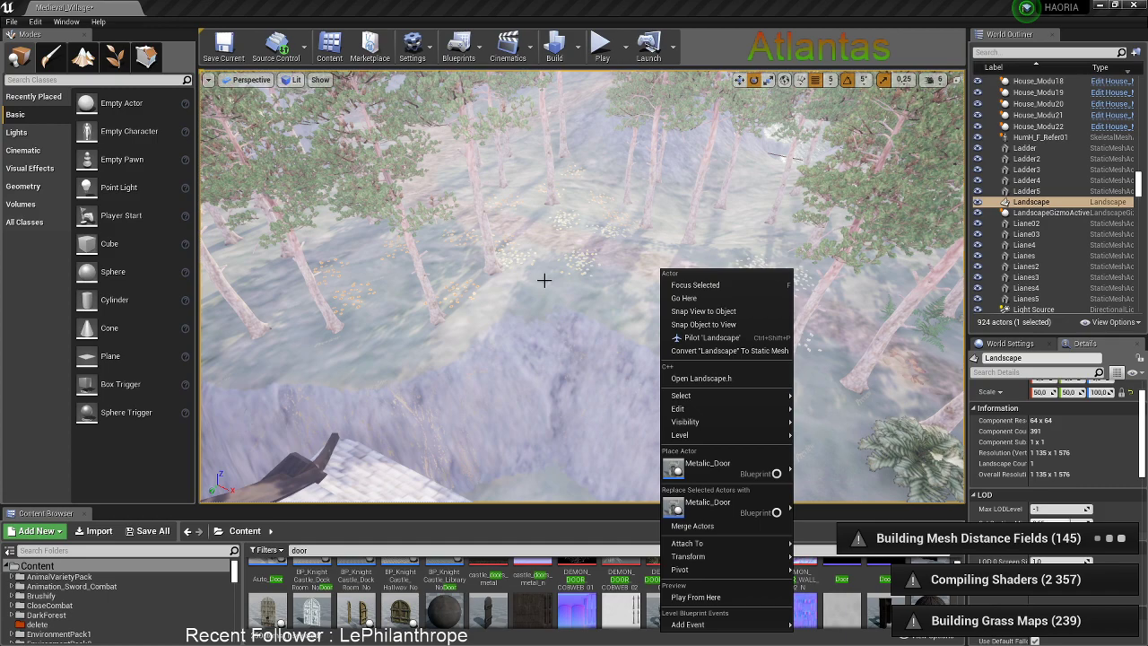
{"action": "left_click", "coordinate": [564, 352]}
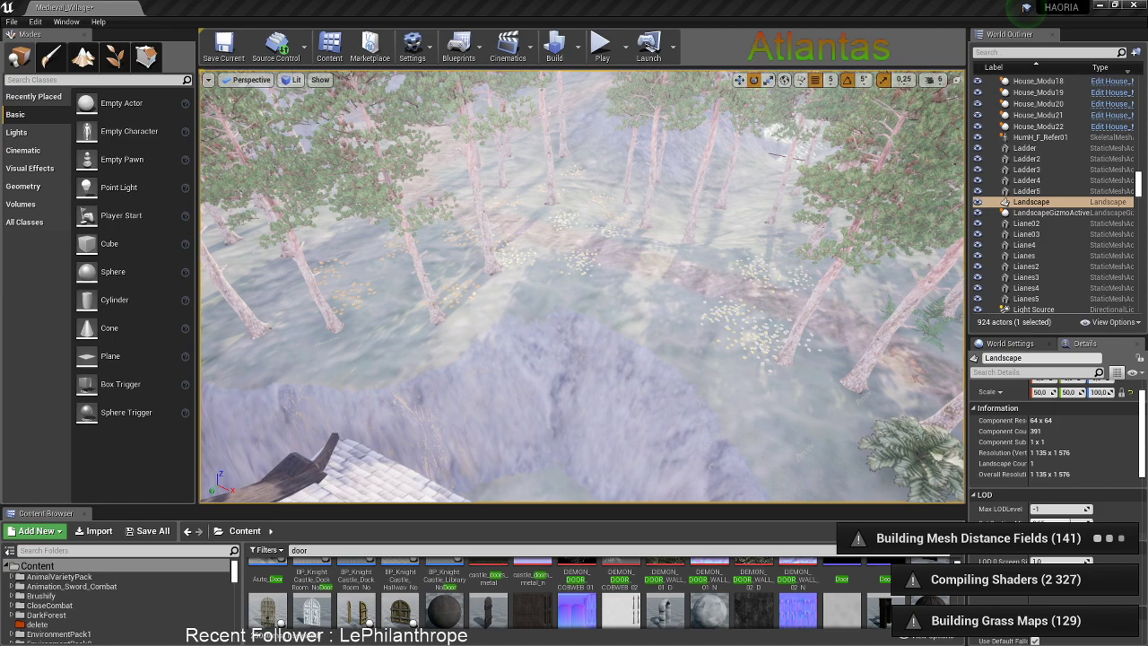
{"action": "right_click_drag", "start_coordinate": [564, 352], "coordinate": [457, 238]}
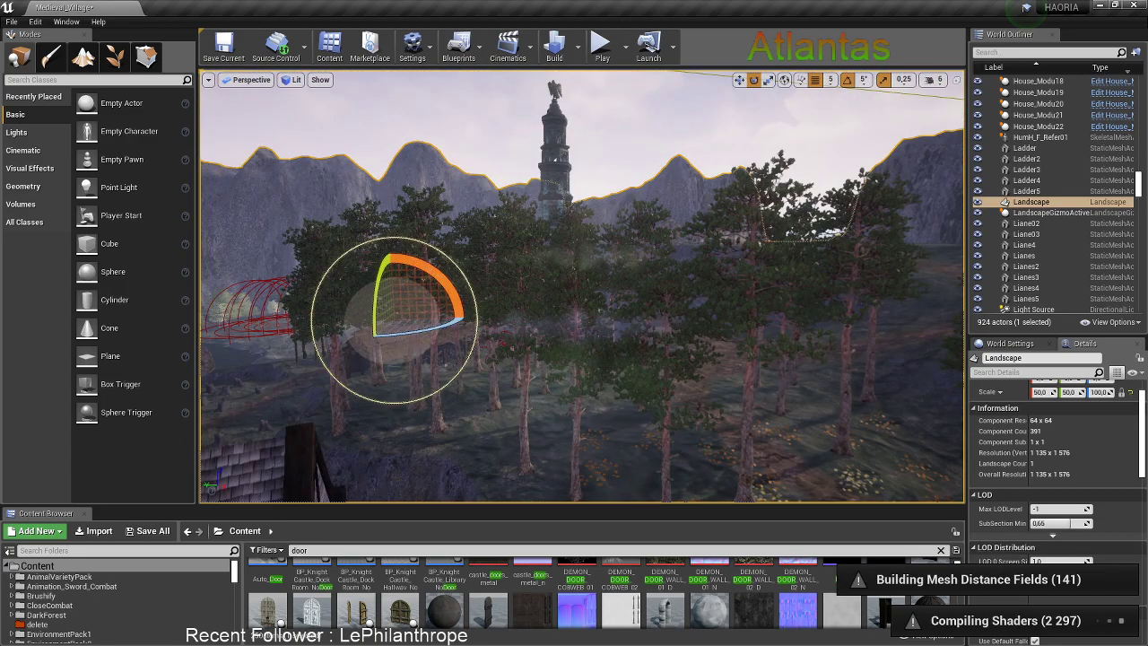
{"action": "right_click_drag", "start_coordinate": [423, 280], "coordinate": [211, 291]}
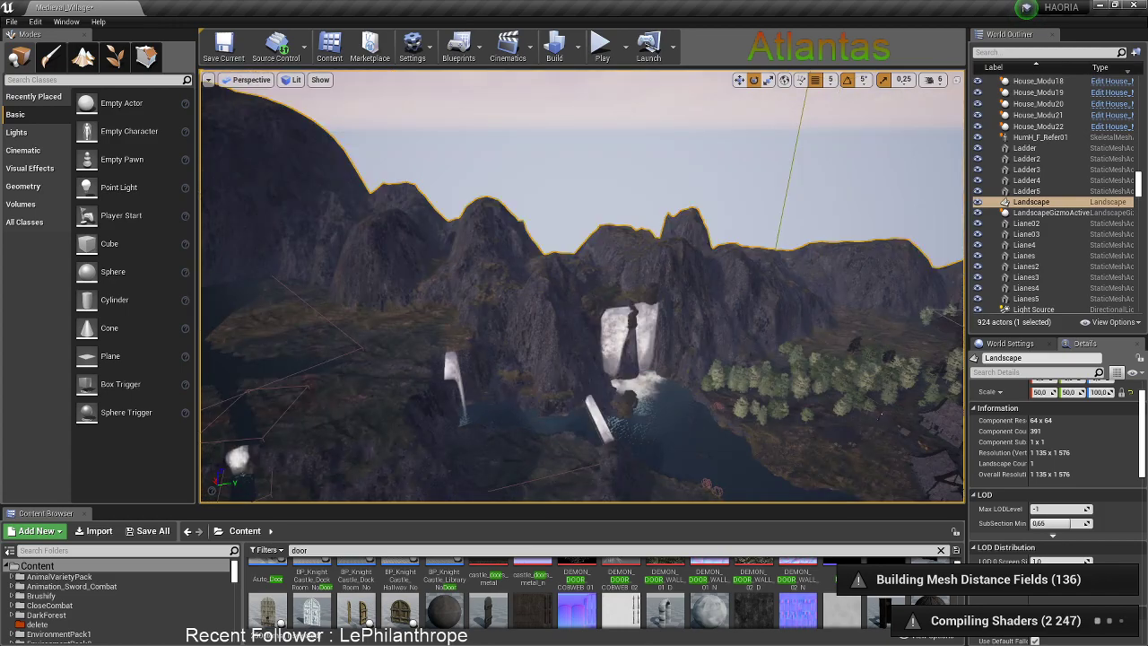
{"action": "right_click_drag", "start_coordinate": [501, 283], "coordinate": [681, 318]}
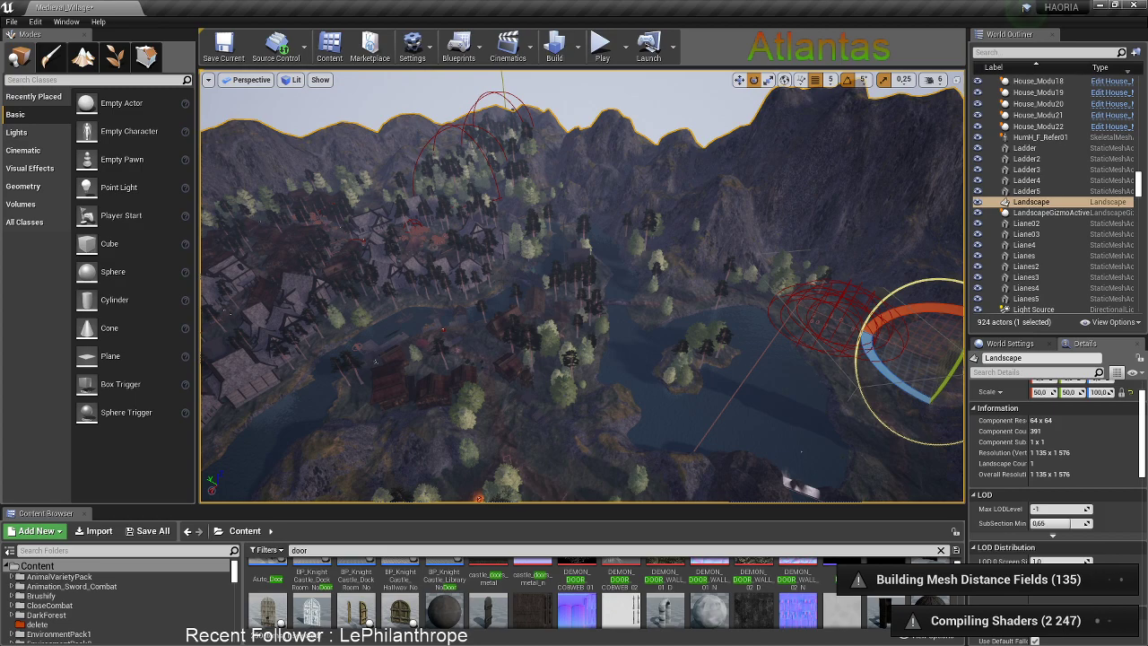
{"action": "right_click_drag", "start_coordinate": [494, 285], "coordinate": [494, 284]}
{"action": "key", "text": "alt+Tab"}
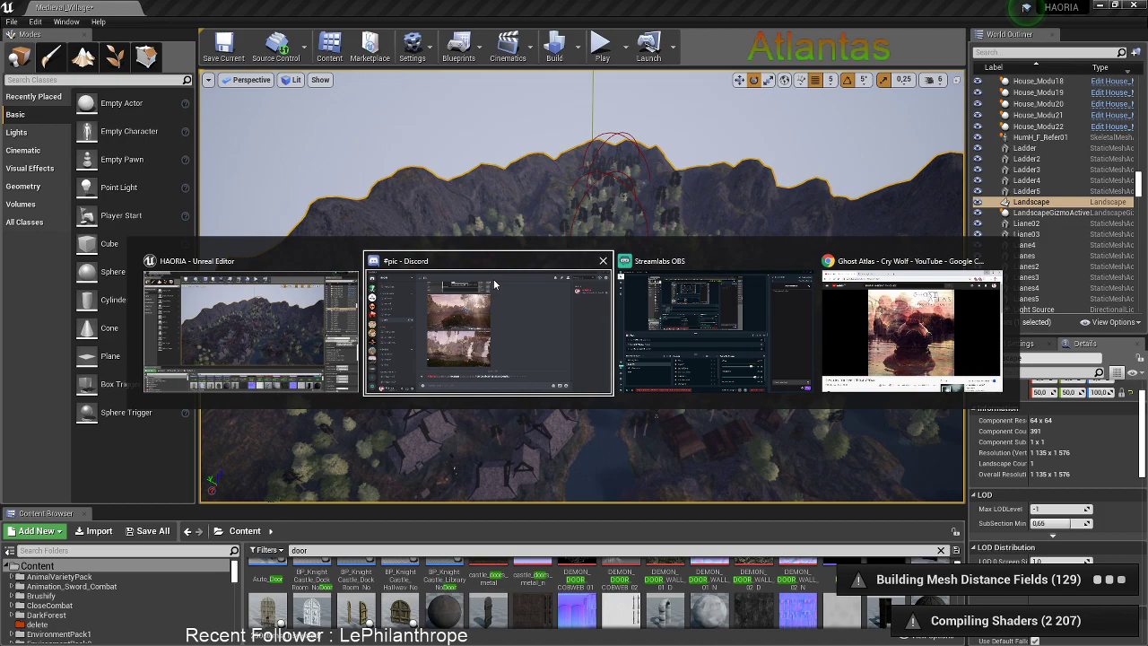
{"action": "right_click_drag", "start_coordinate": [493, 279], "coordinate": [574, 291]}
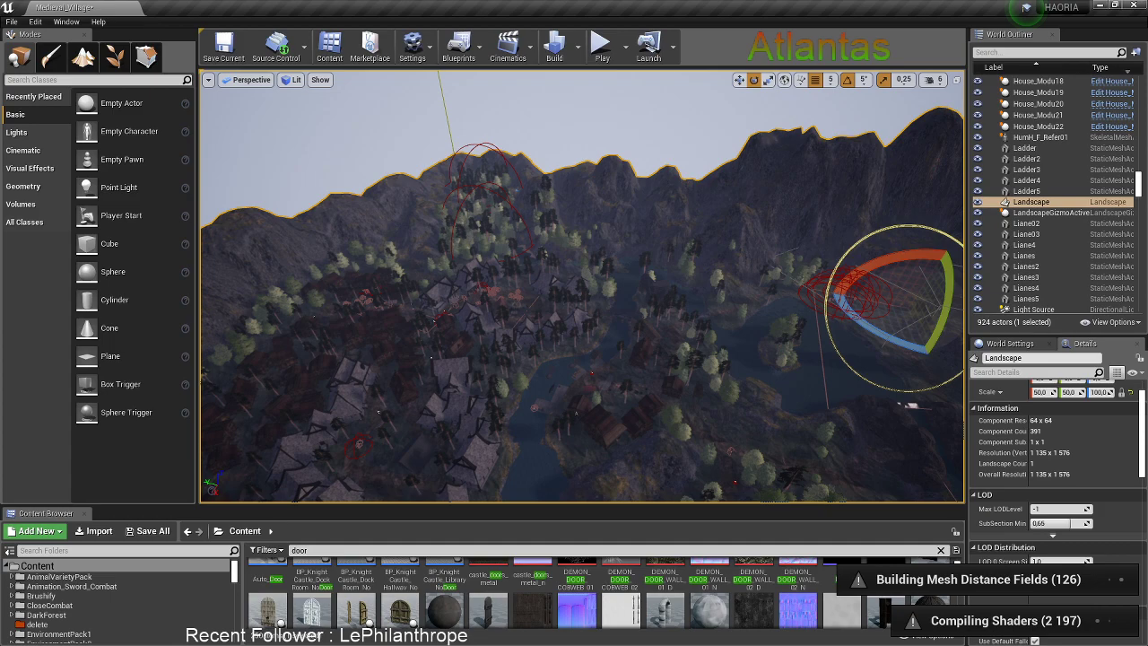
{"action": "right_click_drag", "start_coordinate": [574, 291], "coordinate": [578, 292]}
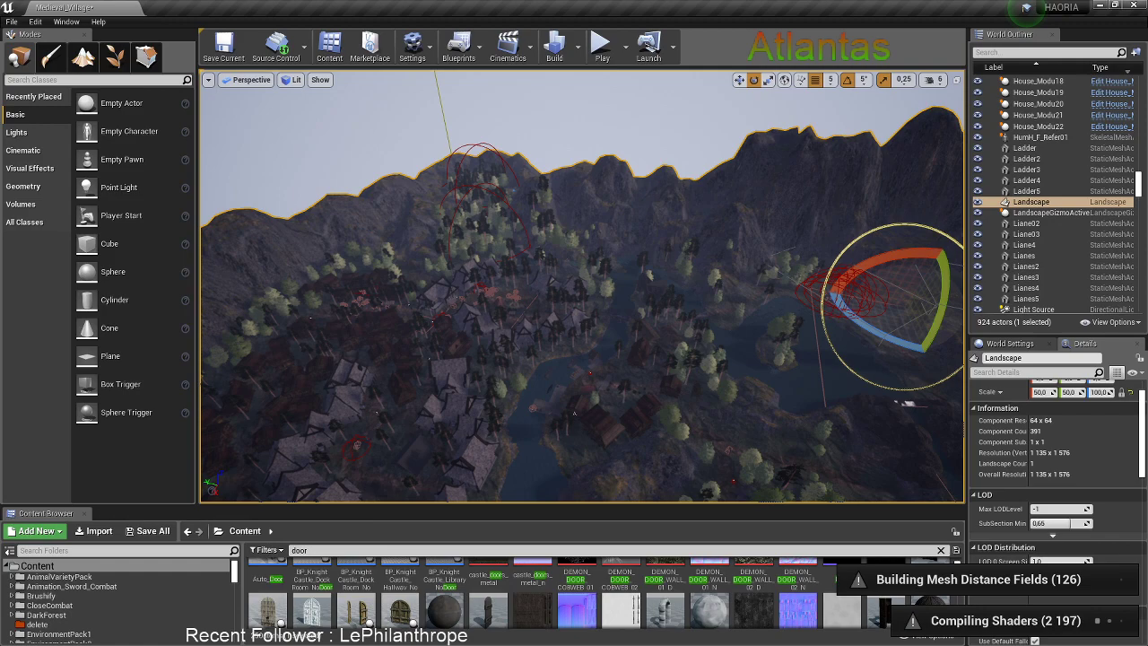
{"action": "right_click_drag", "start_coordinate": [573, 291], "coordinate": [807, 269]}
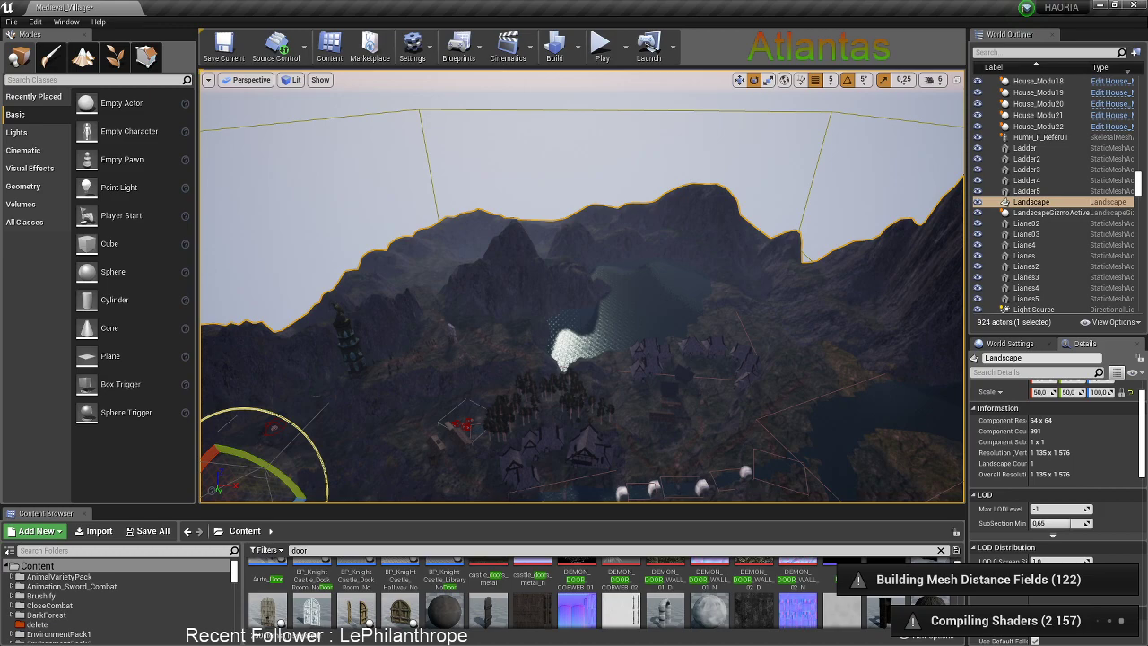
{"action": "right_click_drag", "start_coordinate": [581, 287], "coordinate": [502, 292]}
{"action": "key", "text": "w"}
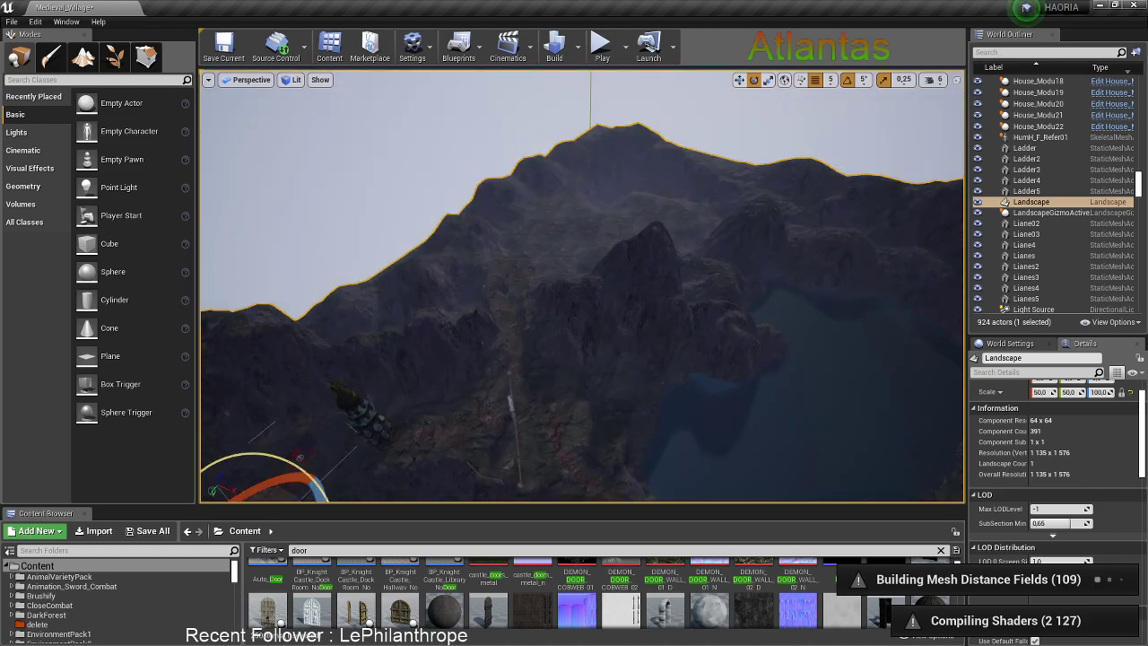
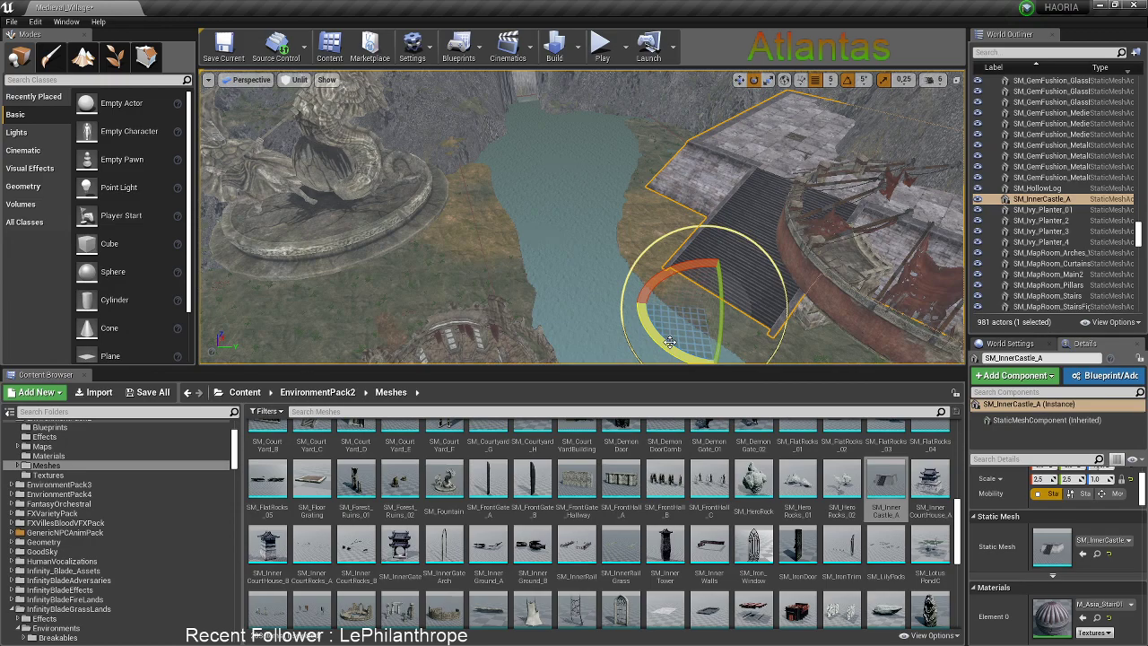
Activate the Translate tool for the SM_InnerCastle_A mesh by the river
{"action": "key", "text": "w"}
{"action": "right_click_drag", "start_coordinate": [670, 341], "coordinate": [556, 269]}
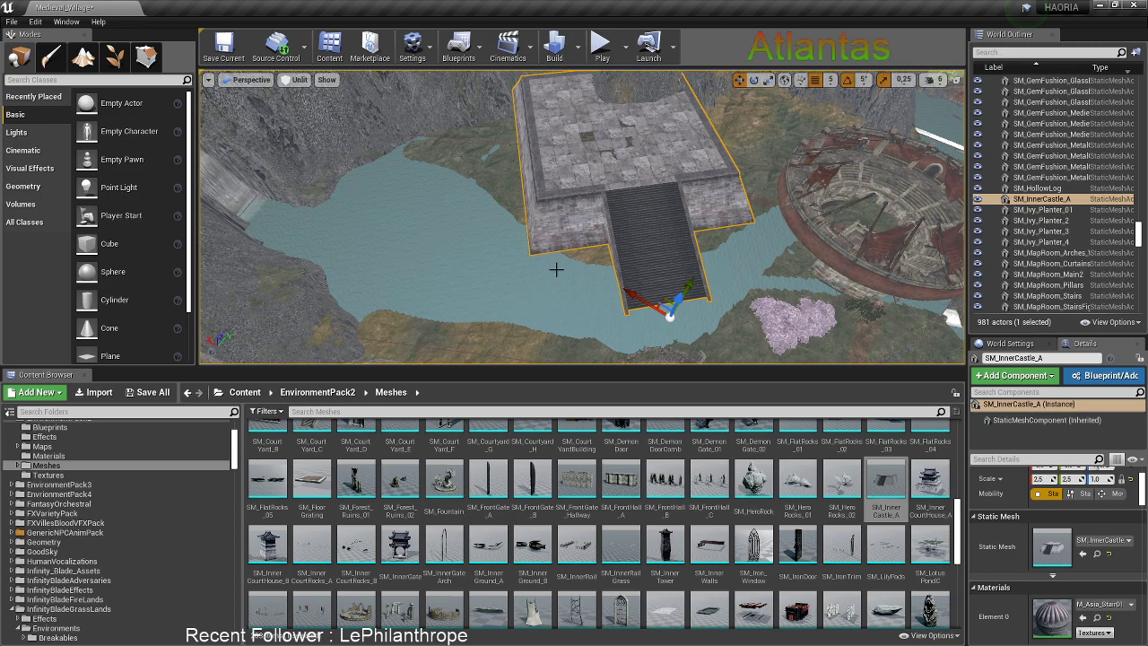
{"action": "left_click", "coordinate": [83, 58]}
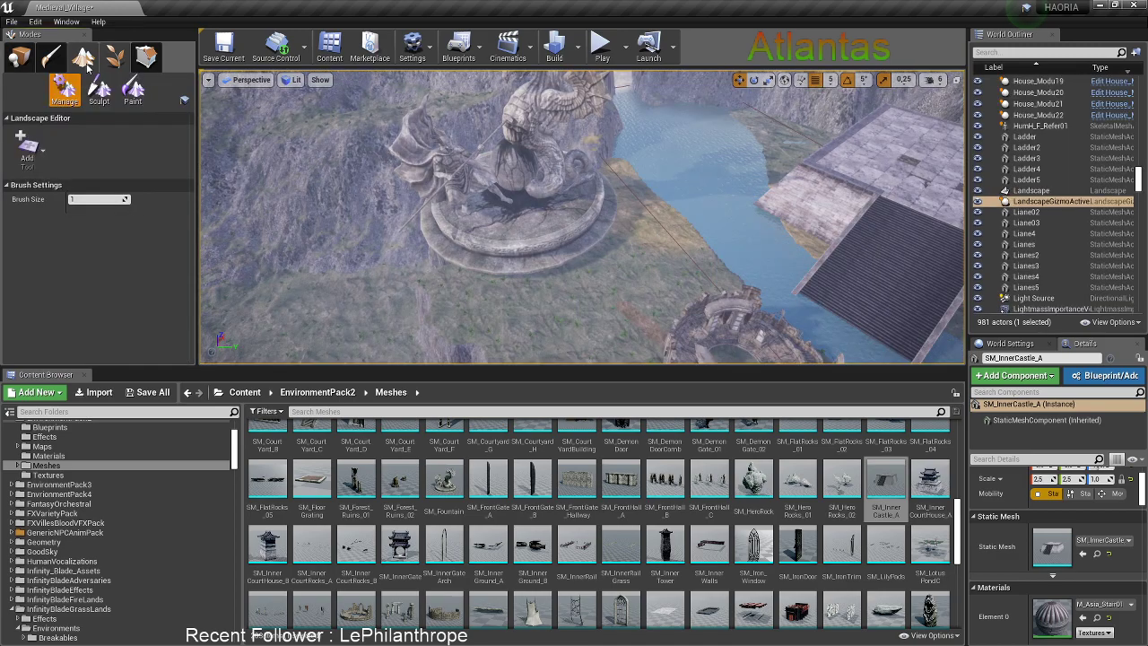
{"action": "left_click", "coordinate": [99, 88]}
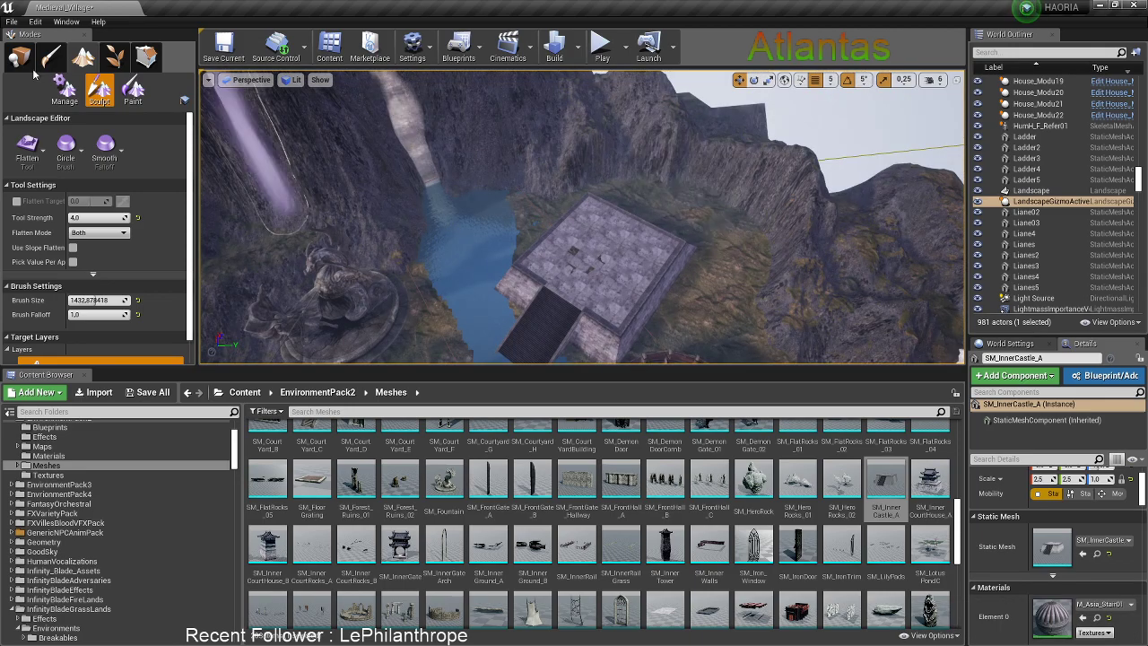
{"action": "key", "text": "shift+1"}
Move the SM_InnerCastle_A mesh away from the river onto the grassy bank beside the circular ruin
{"action": "right_click_drag", "start_coordinate": [577, 298], "coordinate": [577, 339]}
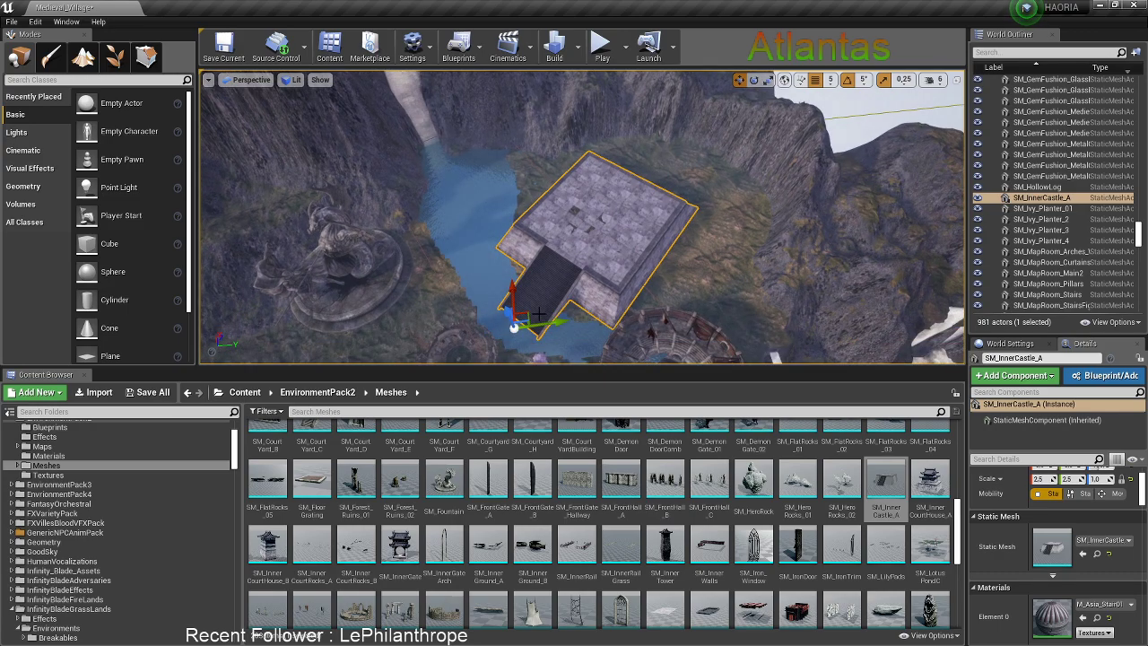
{"action": "left_click_drag", "start_coordinate": [540, 317], "coordinate": [581, 273]}
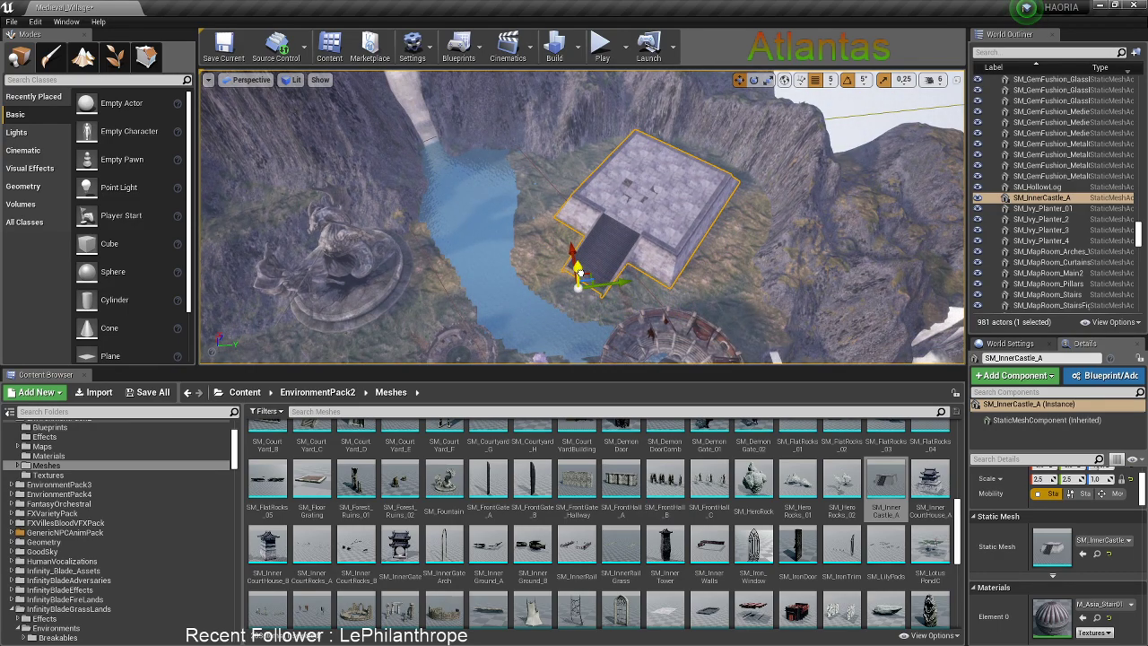
Flatten the SM_InnerCastle_A mesh vertically to a Z scale of 0.5
{"action": "key", "text": "e"}
{"action": "key", "text": "r"}
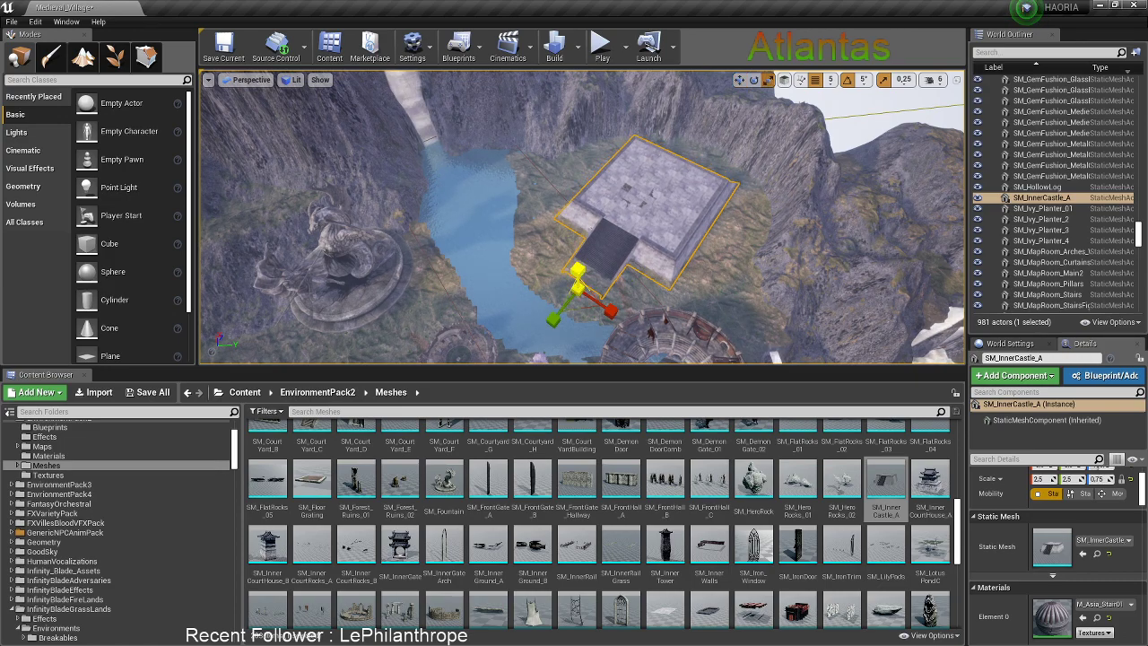
{"action": "left_click_drag", "start_coordinate": [579, 269], "coordinate": [579, 279]}
{"action": "key", "text": "w"}
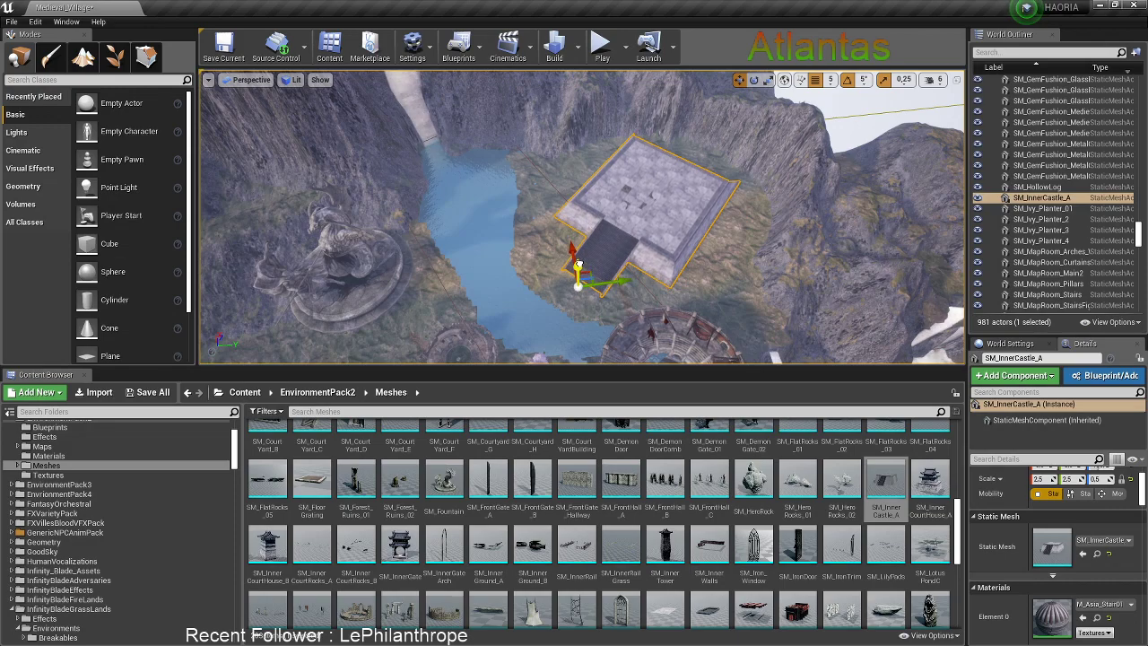
Move the SM_Fountain statue from the opposite river bank onto the top of the SM_InnerCastle_A platform and centre it there
{"action": "left_click", "coordinate": [379, 269]}
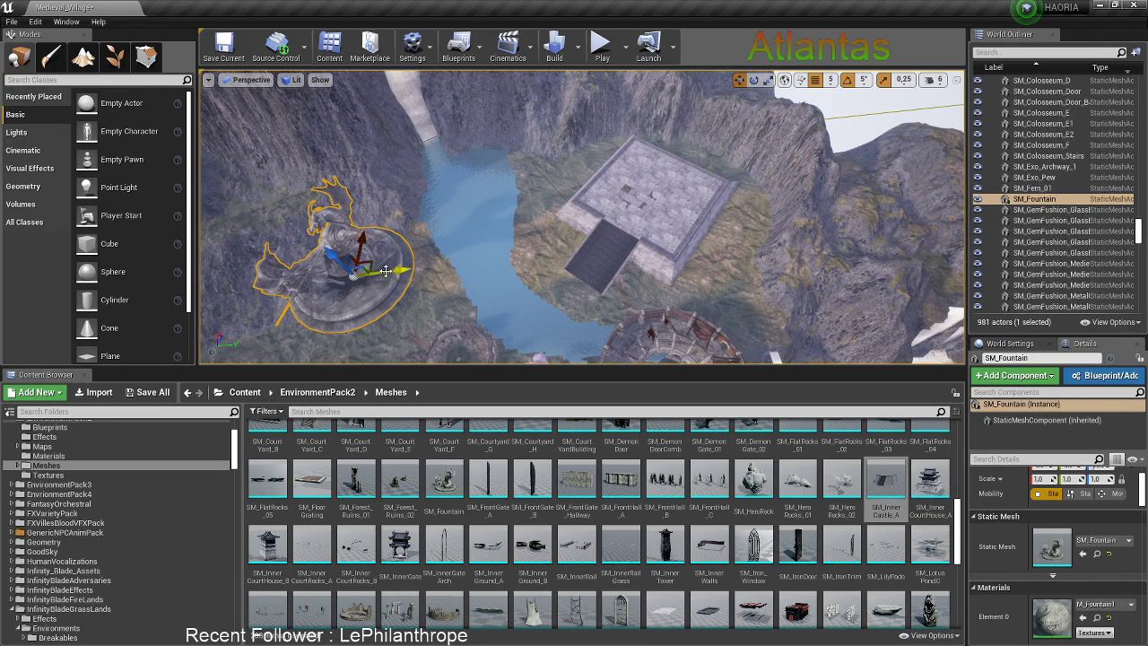
{"action": "left_click_drag", "start_coordinate": [386, 272], "coordinate": [657, 155]}
{"action": "right_click_drag", "start_coordinate": [615, 146], "coordinate": [624, 149]}
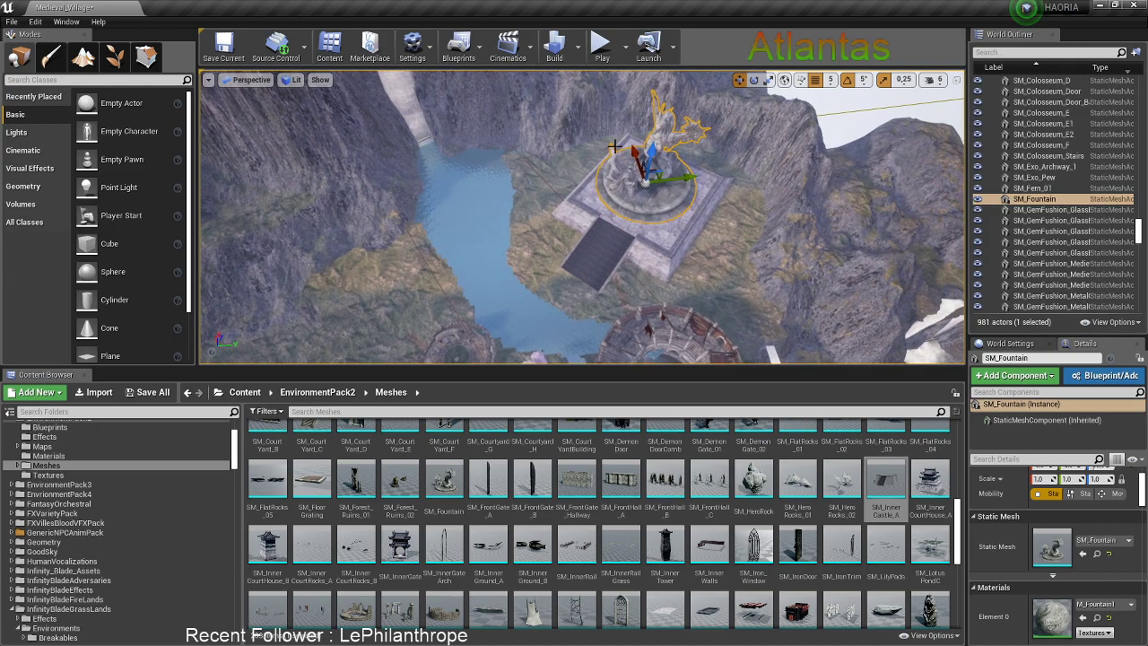
{"action": "left_click_drag", "start_coordinate": [654, 151], "coordinate": [636, 156]}
{"action": "left_click_drag", "start_coordinate": [686, 184], "coordinate": [641, 159]}
Enlarge SM_CherryTreeBranches and SM_CherryTreeTrunk together to a uniform scale of 6.25 and rotate them -45 degrees
{"action": "right_click_drag", "start_coordinate": [641, 160], "coordinate": [642, 255]}
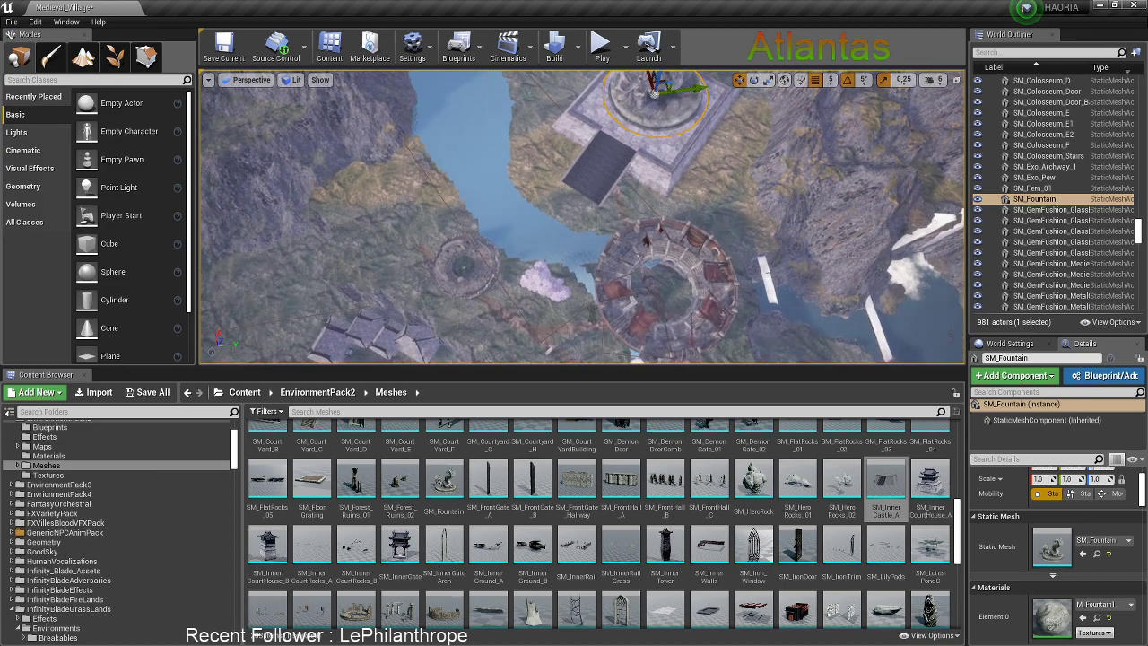
{"action": "left_click", "coordinate": [544, 280]}
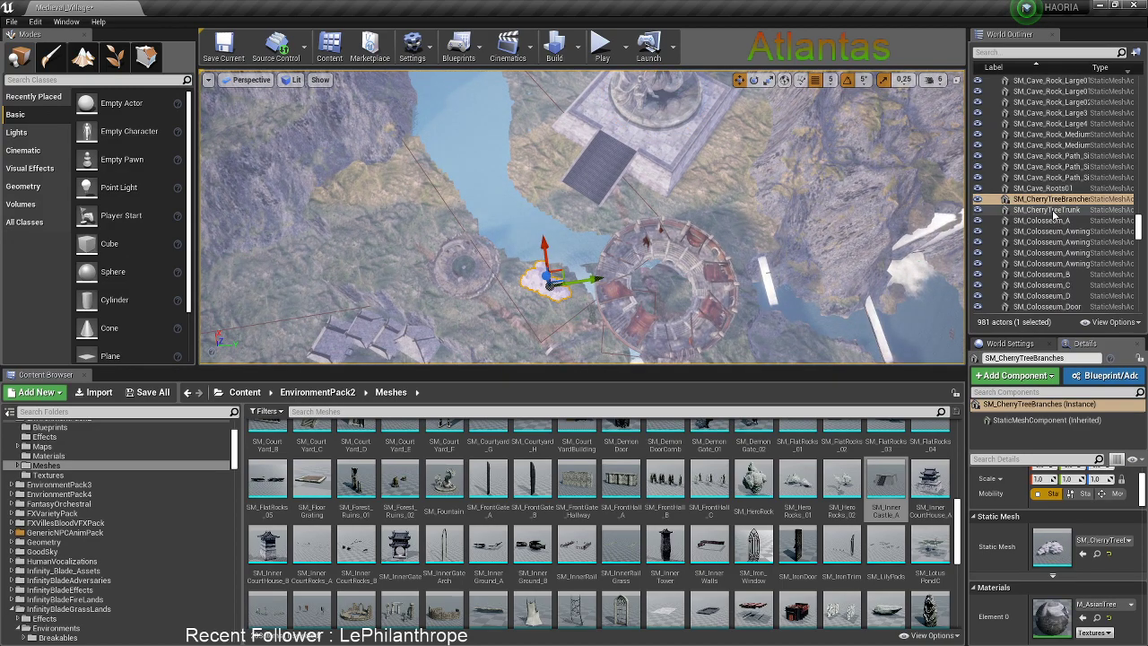
{"action": "left_click", "coordinate": [1054, 209], "text": "ctrl"}
{"action": "left_click_drag", "start_coordinate": [549, 282], "coordinate": [587, 108]}
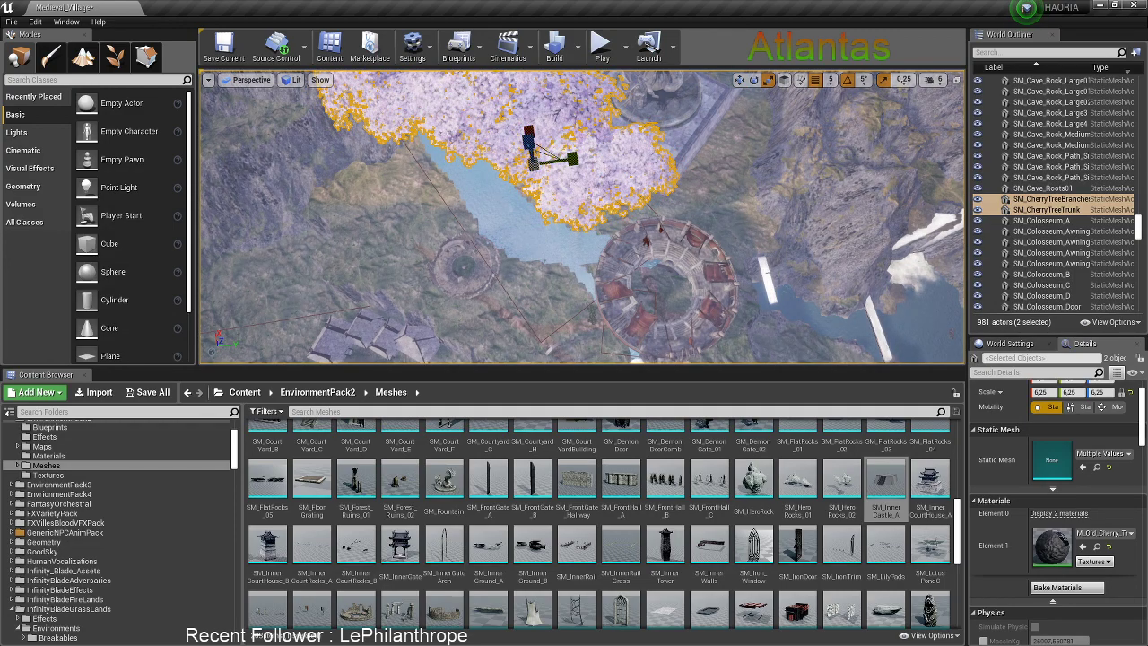
{"action": "right_click_drag", "start_coordinate": [530, 254], "coordinate": [520, 211]}
{"action": "key", "text": "e"}
{"action": "left_click_drag", "start_coordinate": [505, 289], "coordinate": [547, 327]}
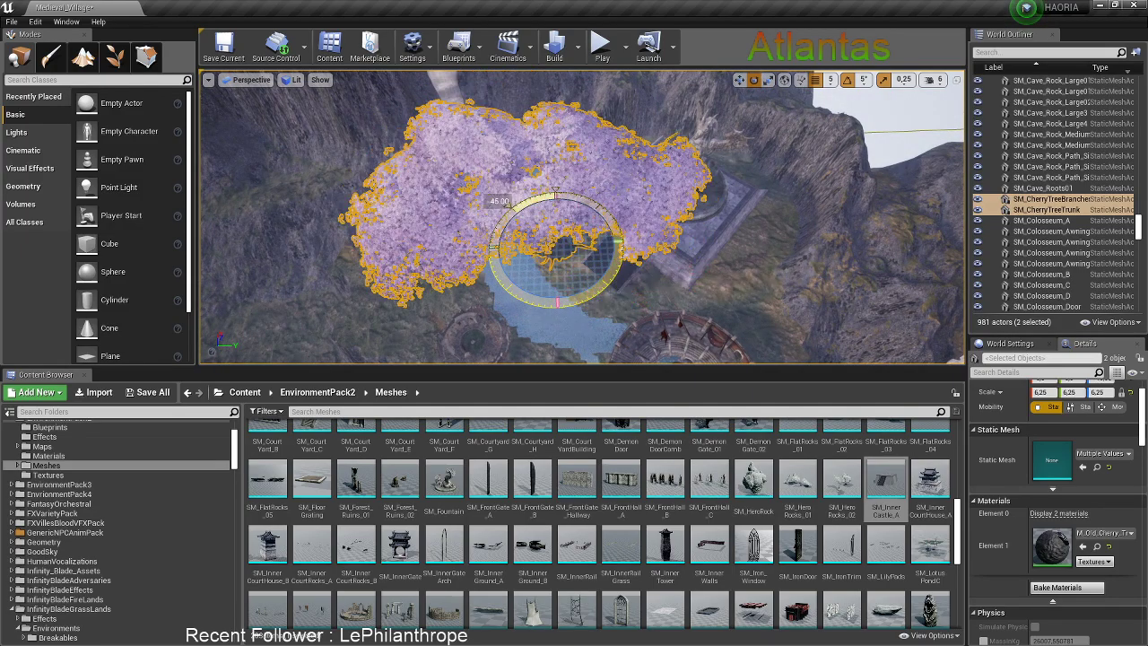
Move the cherry tree next to the corner of the fountain platform and lower its trunk to the ground
{"action": "mouse_move", "coordinate": [574, 287]}
{"action": "right_mouse_down"}
{"action": "mouse_move", "coordinate": [572, 224]}
{"action": "mouse_move", "coordinate": [571, 268]}
{"action": "right_mouse_up"}
{"action": "key", "text": "w"}
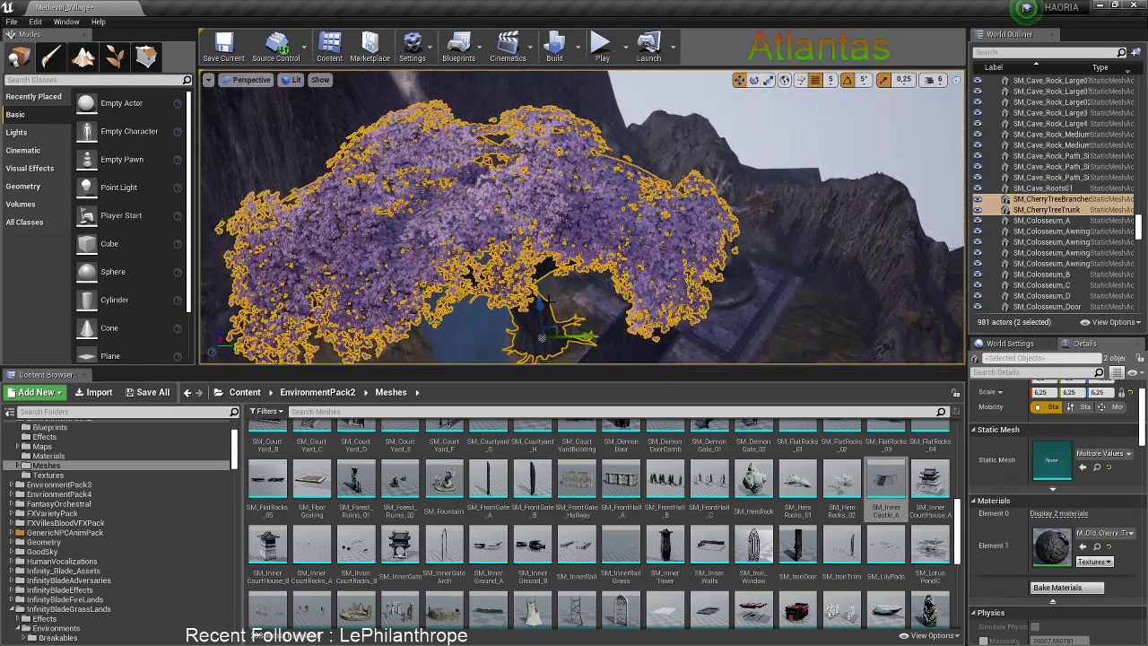
{"action": "left_click_drag", "start_coordinate": [544, 314], "coordinate": [613, 264]}
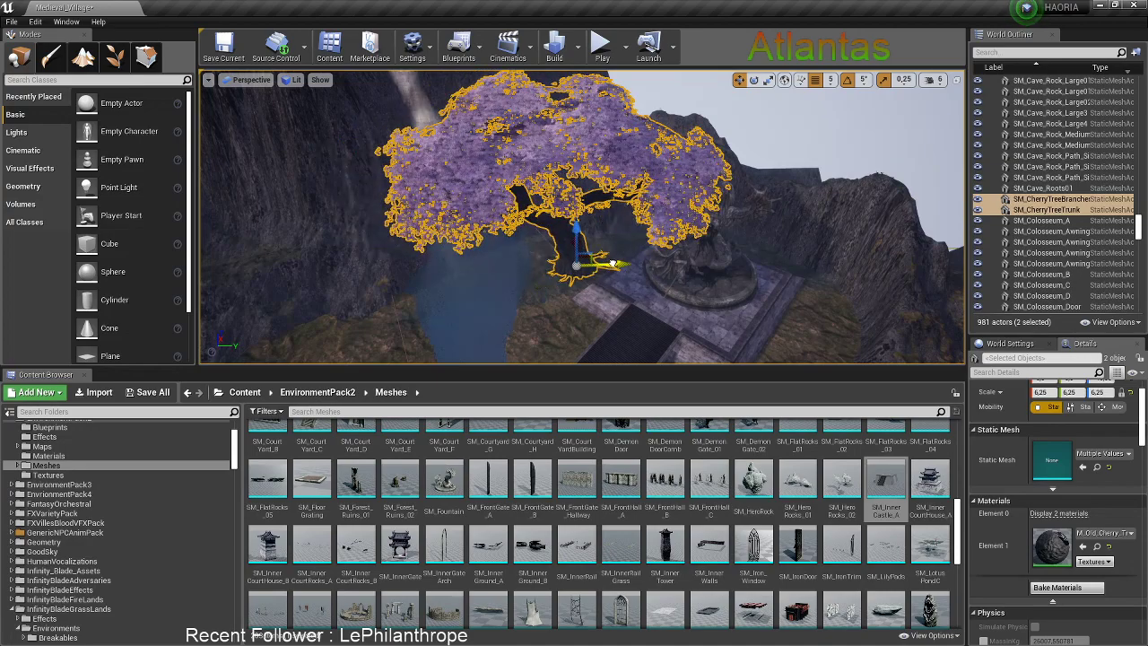
{"action": "left_click_drag", "start_coordinate": [577, 229], "coordinate": [592, 273]}
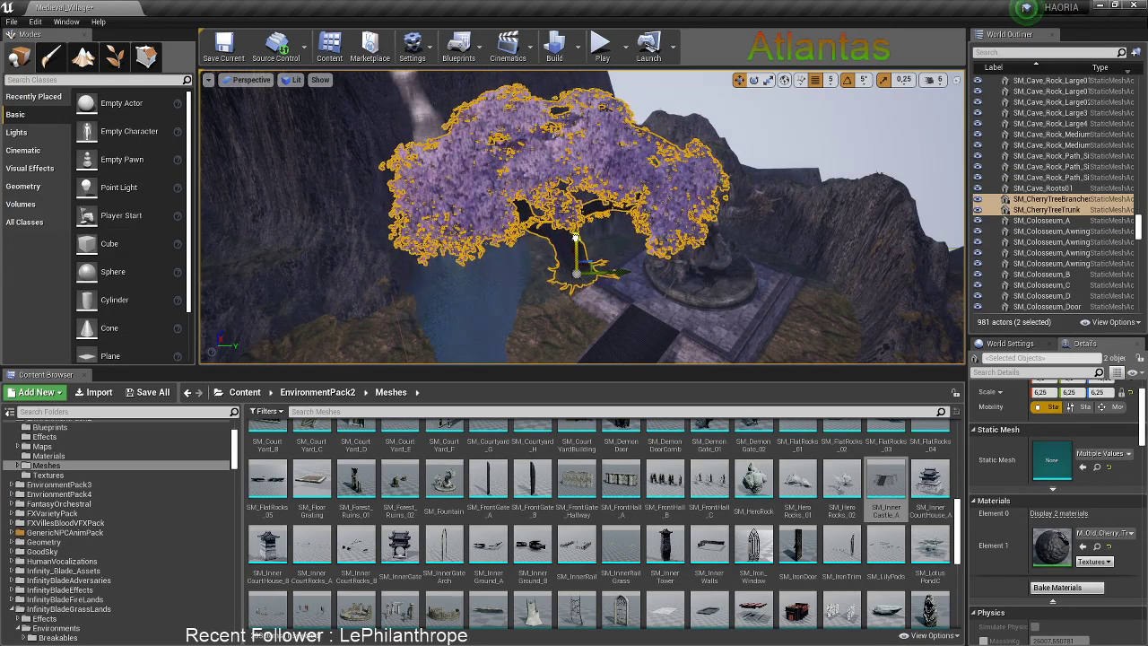
Rotate the cherry tree 150 degrees about its vertical axis
{"action": "key", "text": "e"}
{"action": "left_click_drag", "start_coordinate": [579, 256], "coordinate": [588, 266]}
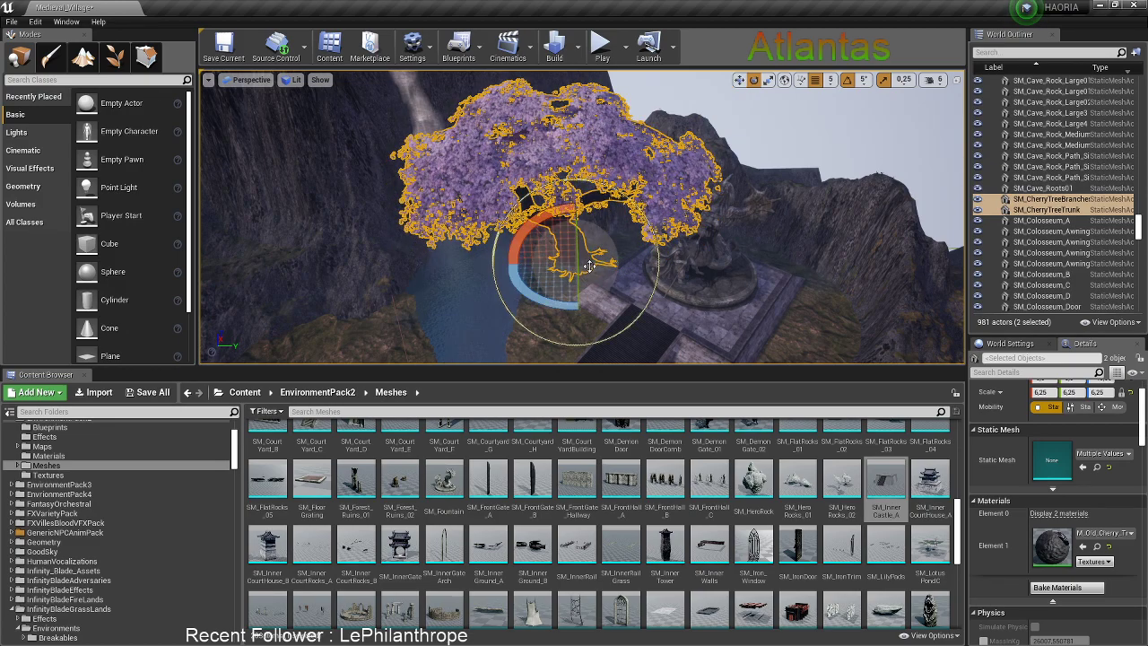
{"action": "left_click_drag", "start_coordinate": [556, 303], "coordinate": [583, 304]}
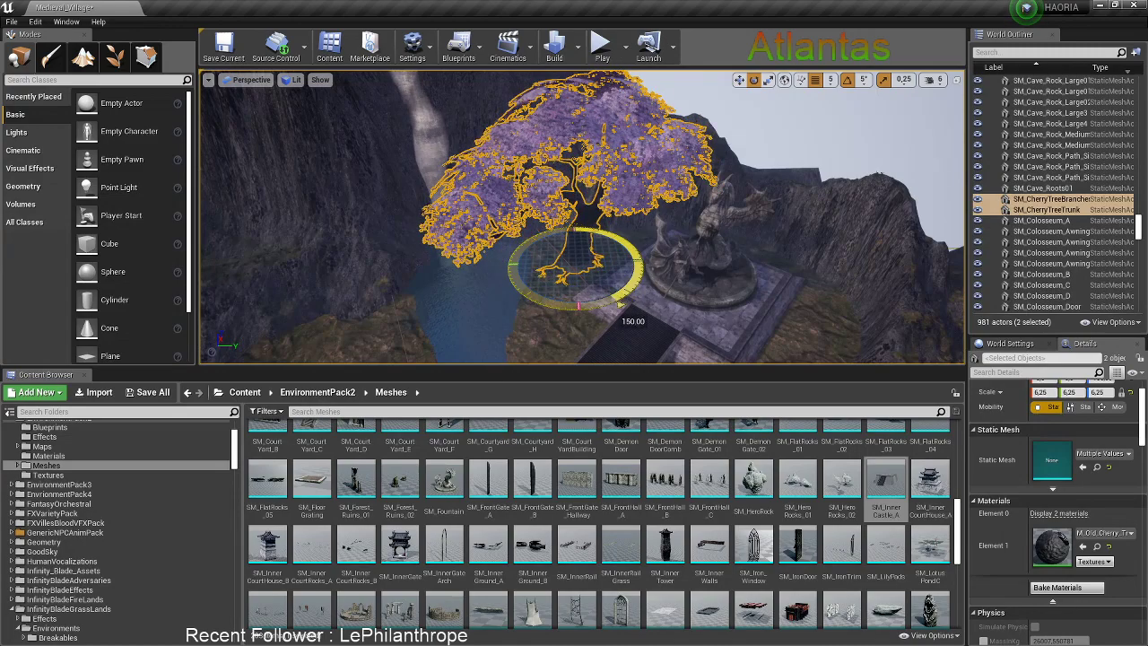
Move the cherry tree away from the fountain platform towards the river and adjust its height
{"action": "key", "text": "w"}
{"action": "left_click_drag", "start_coordinate": [596, 257], "coordinate": [573, 259]}
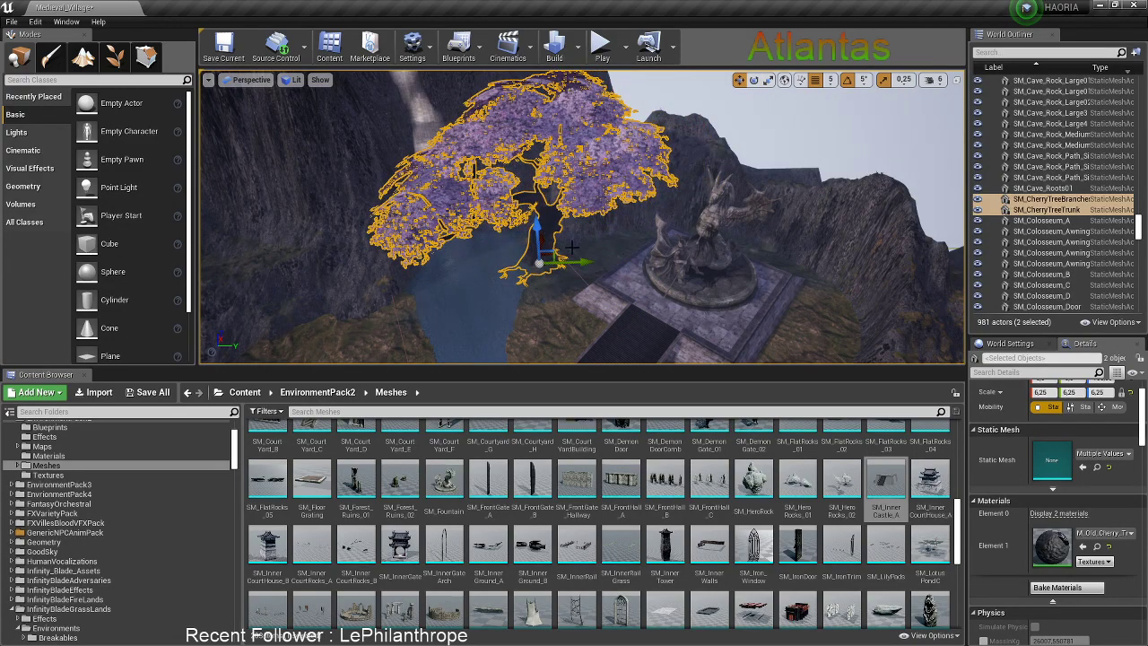
{"action": "right_click_drag", "start_coordinate": [572, 246], "coordinate": [583, 186]}
{"action": "left_click_drag", "start_coordinate": [521, 320], "coordinate": [524, 314]}
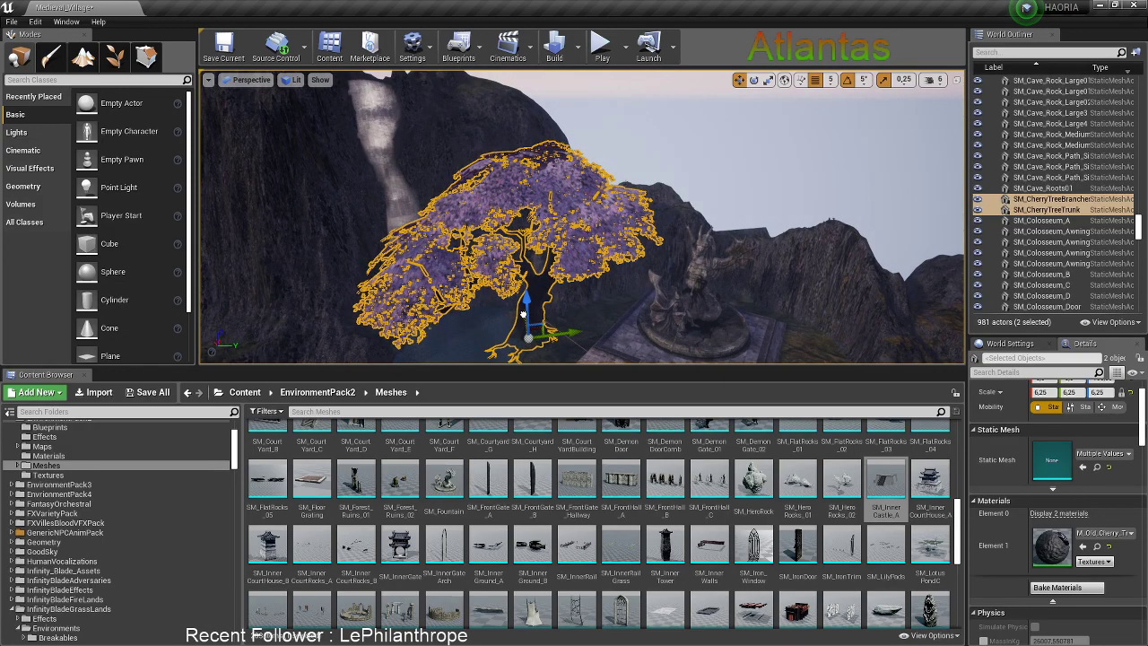
Shift the cherry tree to the bank across the river from the fountain and rotate it 200 degrees about its vertical axis
{"action": "right_click_drag", "start_coordinate": [523, 313], "coordinate": [515, 328]}
{"action": "left_click_drag", "start_coordinate": [682, 260], "coordinate": [547, 305]}
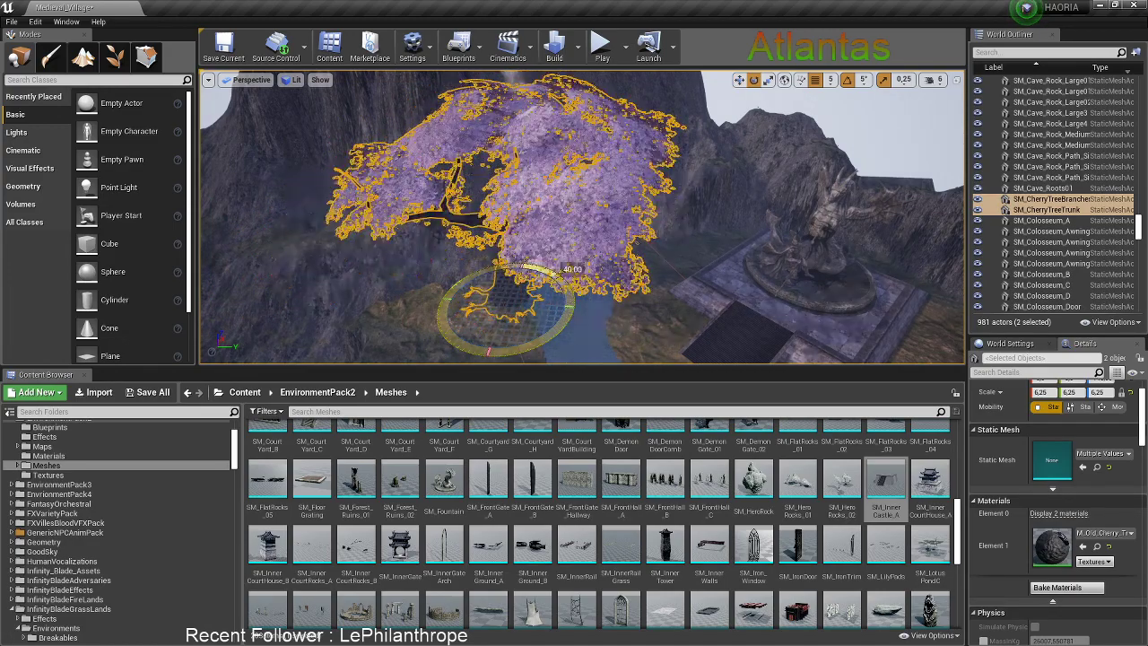
{"action": "mouse_move", "coordinate": [554, 333]}
{"action": "left_mouse_down"}
{"action": "mouse_move", "coordinate": [571, 306]}
{"action": "mouse_move", "coordinate": [567, 319]}
{"action": "left_mouse_up"}
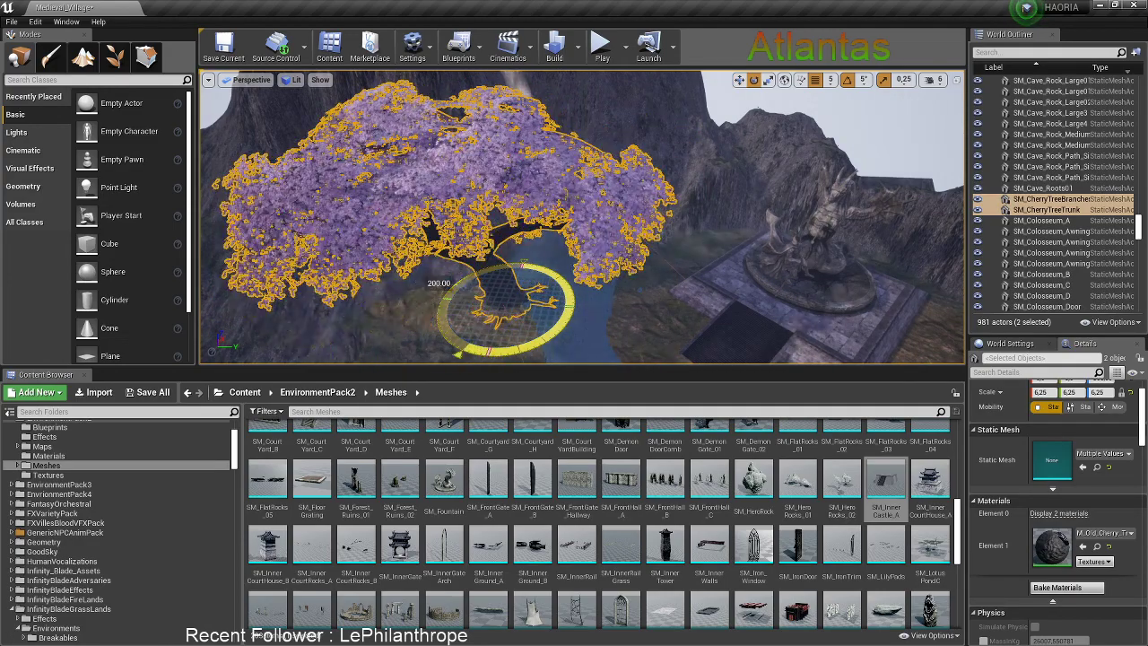
Start a full-screen play test from the column-lined path beside the stepped waterfalls and take control of the character
{"action": "right_click_drag", "start_coordinate": [664, 303], "coordinate": [628, 272]}
{"action": "left_click", "coordinate": [879, 139]}
{"action": "right_click_drag", "start_coordinate": [879, 139], "coordinate": [910, 191]}
{"action": "right_click_drag", "start_coordinate": [665, 323], "coordinate": [665, 328]}
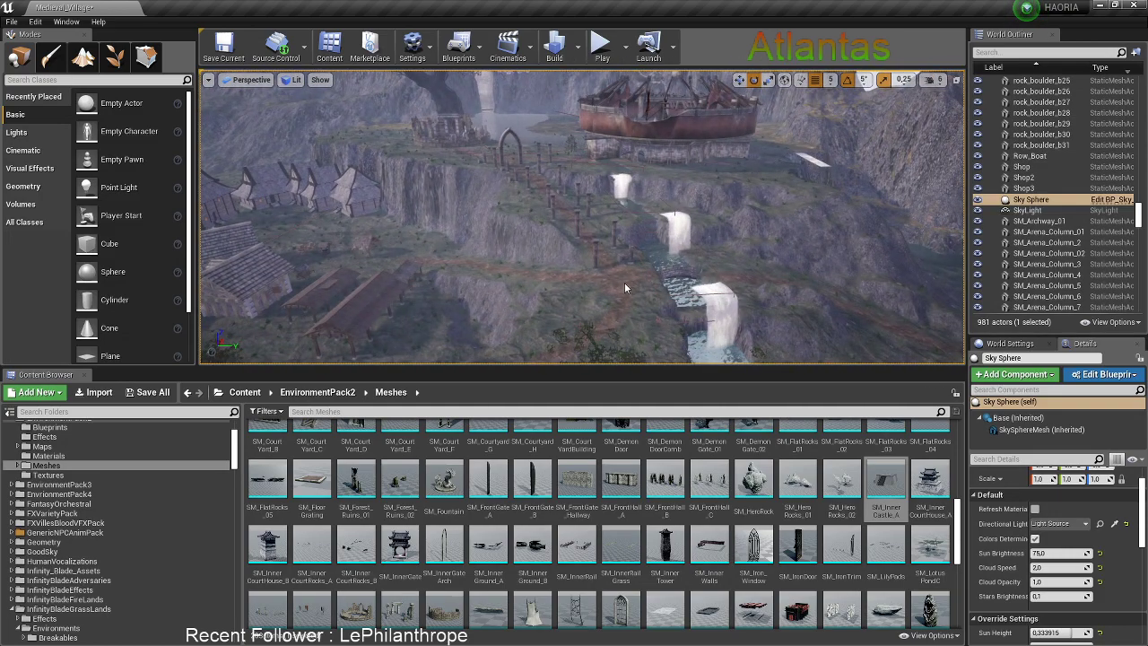
{"action": "right_click", "coordinate": [626, 286]}
{"action": "mouse_move", "coordinate": [678, 581]}
{"action": "left_click", "coordinate": [679, 612]}
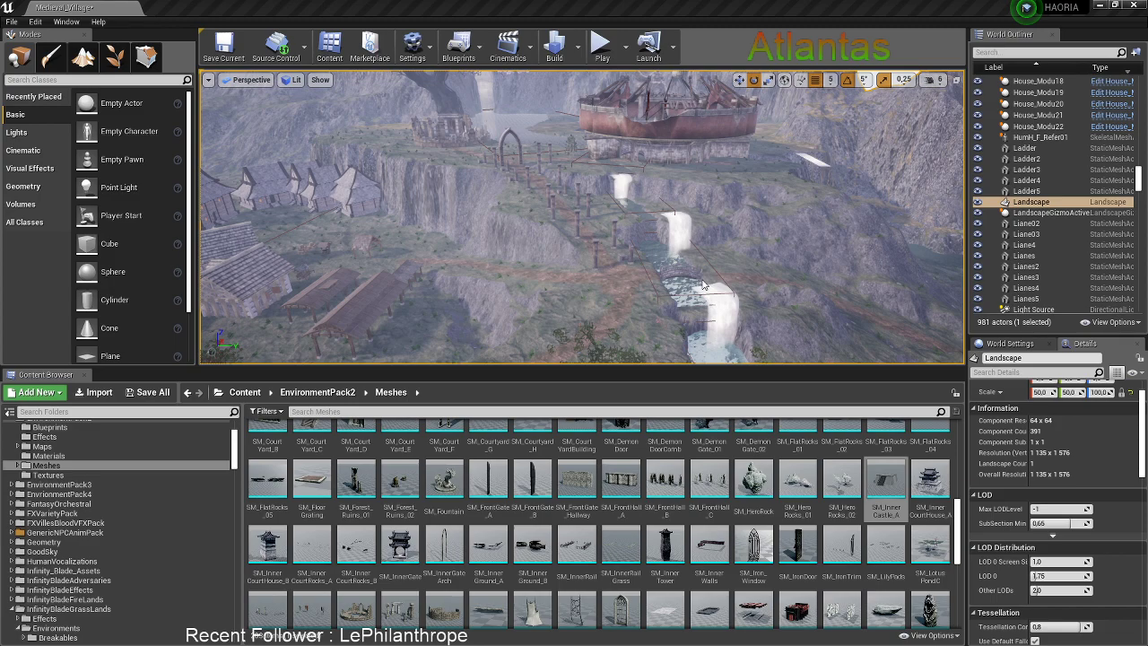
{"action": "key", "text": "alt+p"}
{"action": "key", "text": "F11"}
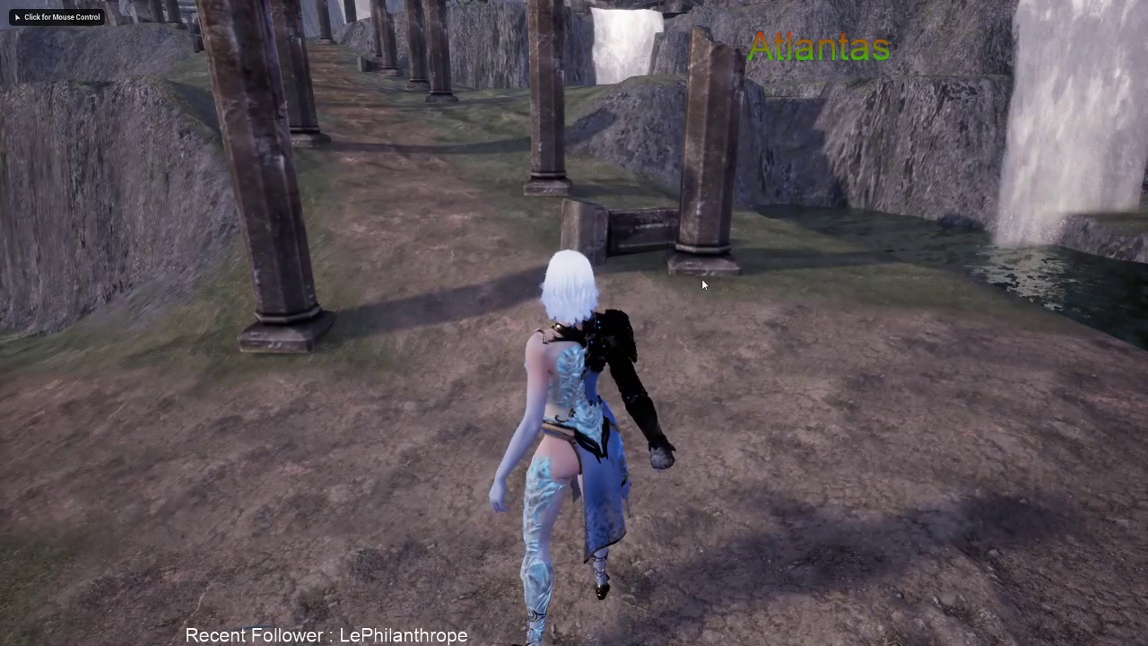
{"action": "left_click", "coordinate": [643, 315]}
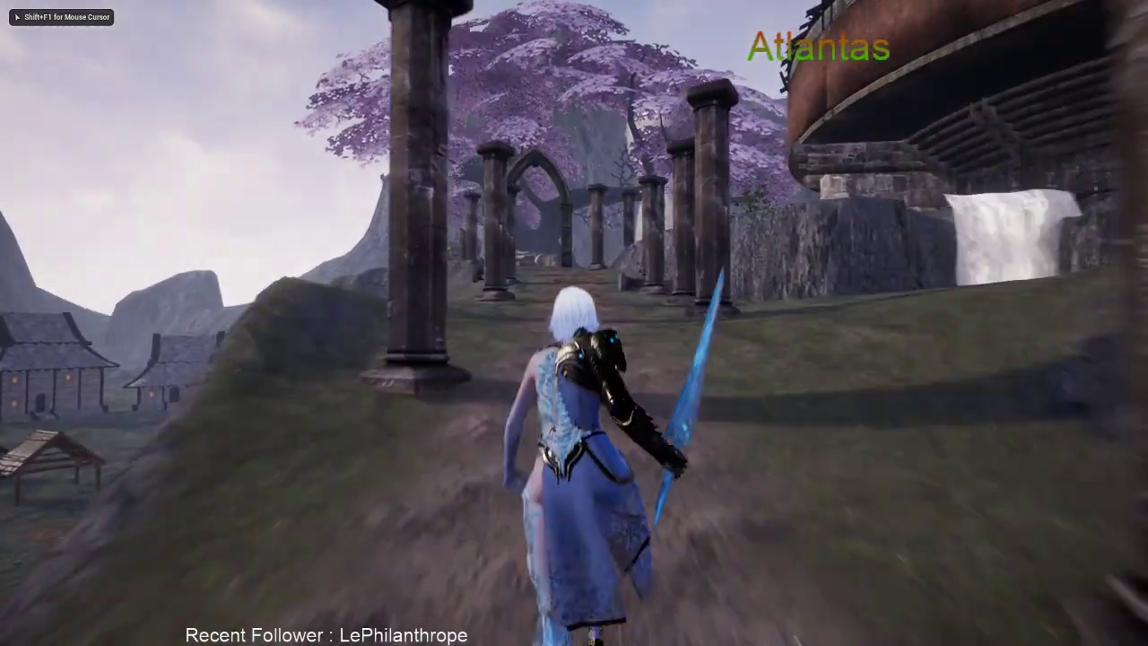
Walk the character through the archway, past the cherry tree and up the stairs to the fountain statue, ending the play test there
{"action": "key", "text": "d"}
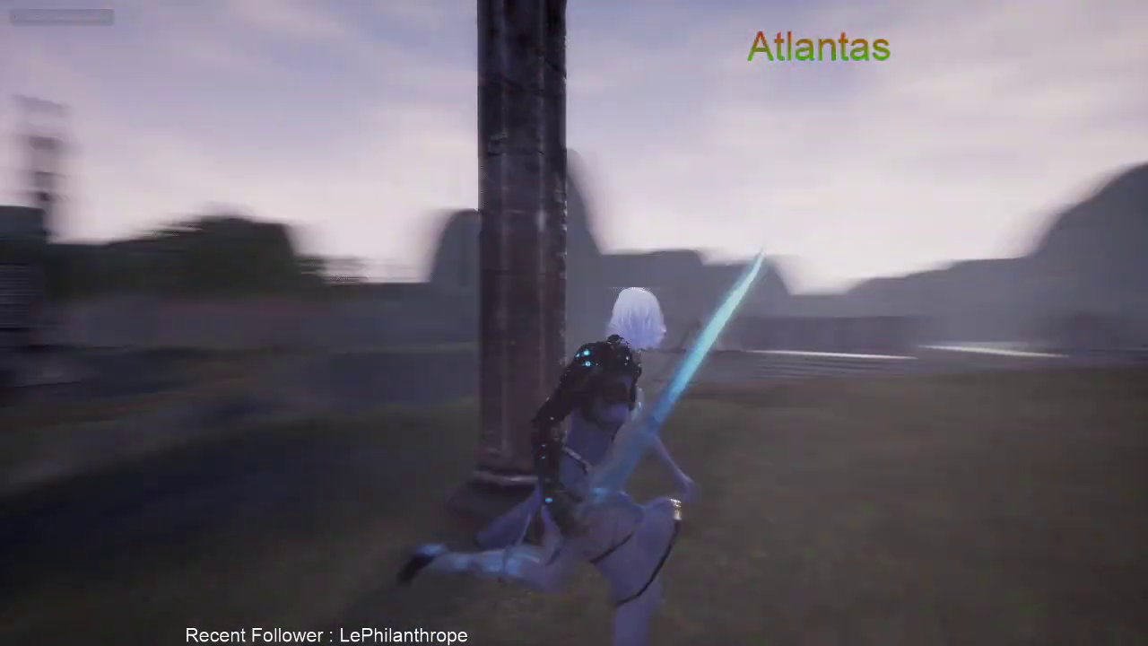
{"action": "key", "text": "w"}
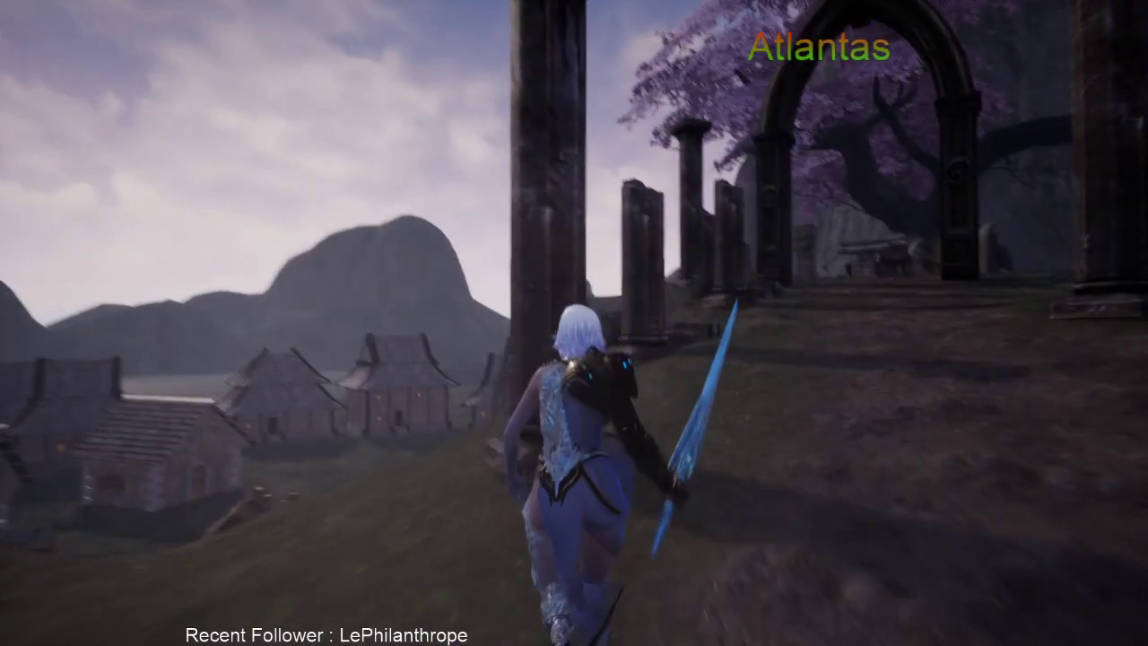
{"action": "key", "text": "d"}
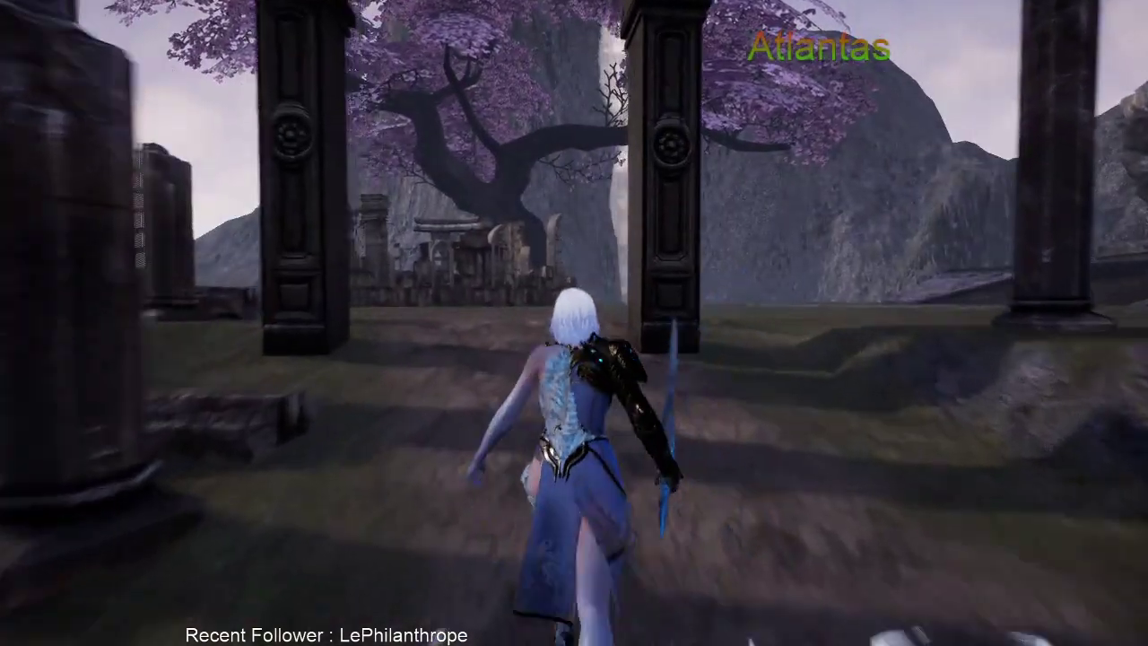
{"action": "key", "text": "w"}
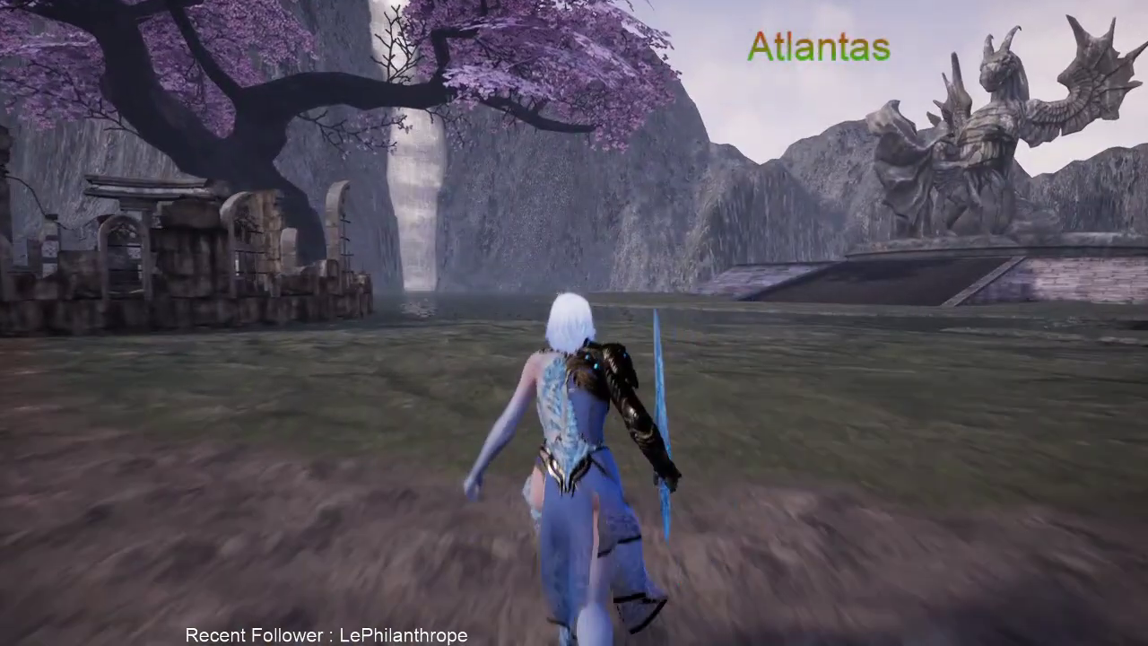
{"action": "key", "text": "w"}
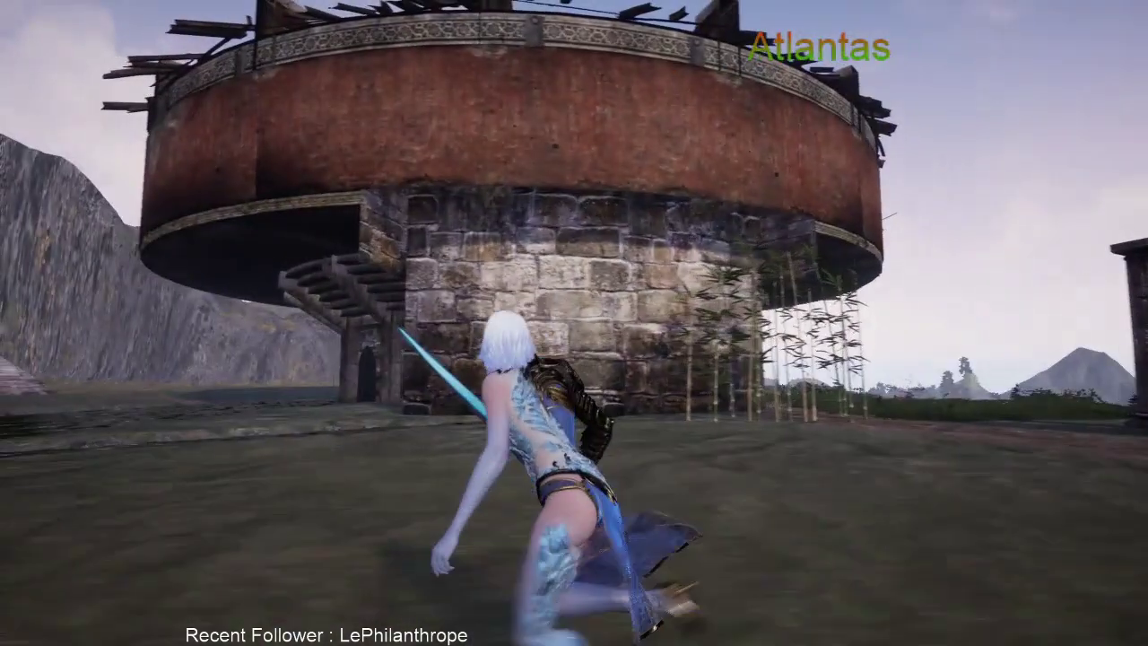
{"action": "key", "text": "w"}
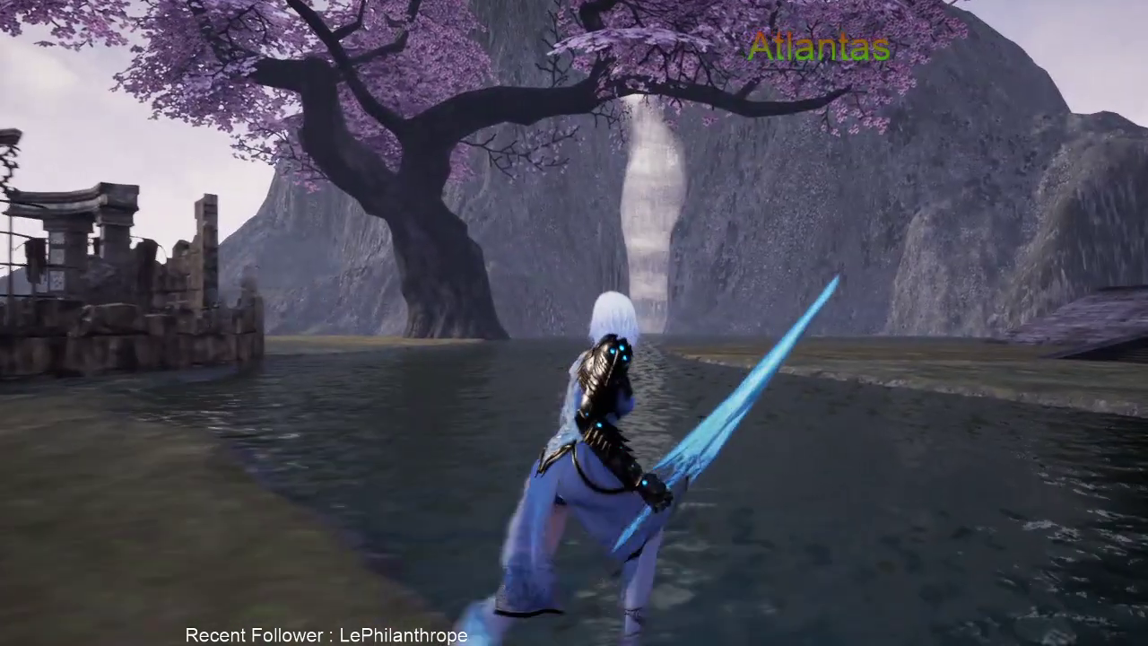
{"action": "key", "text": "w"}
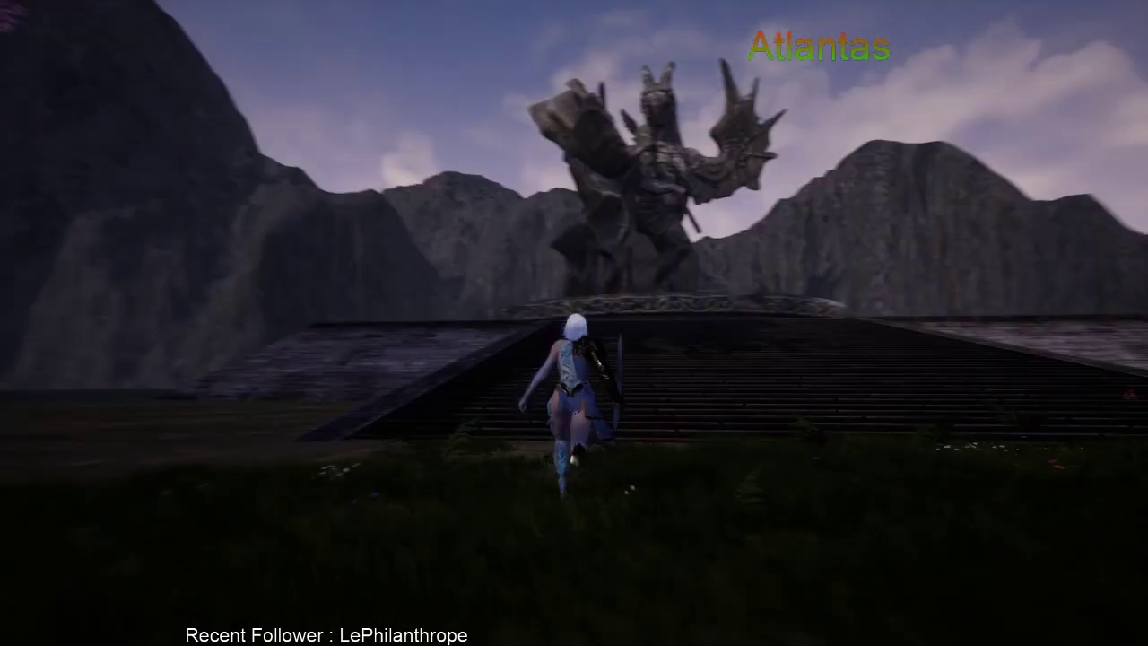
{"action": "key", "text": "w"}
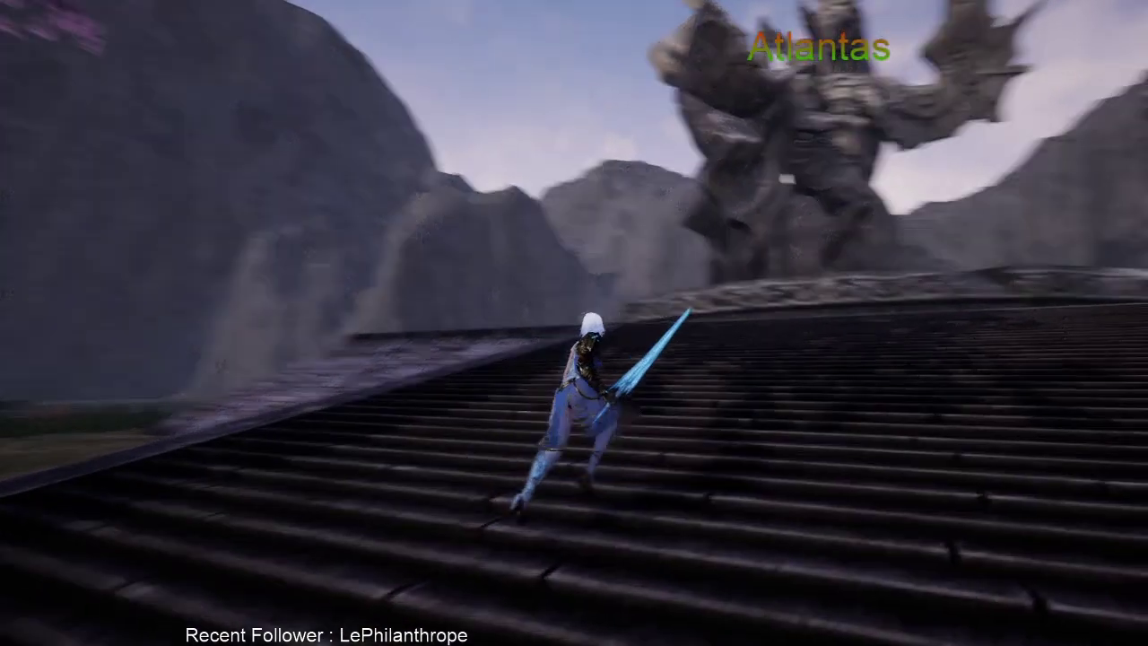
{"action": "key", "text": "w"}
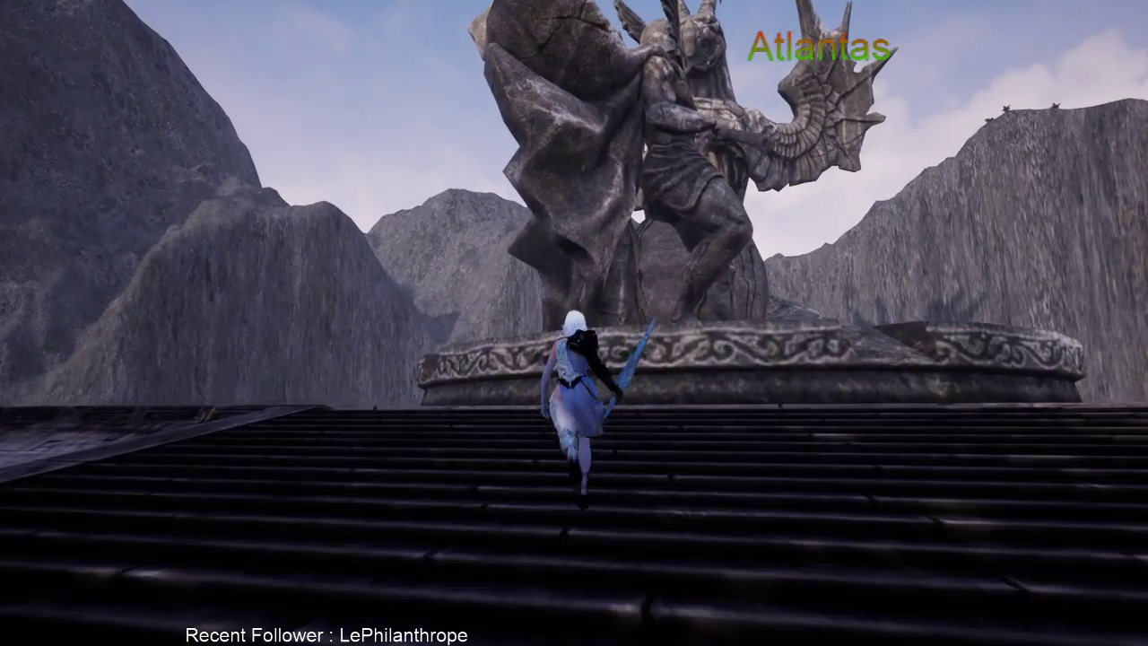
{"action": "key", "text": "w"}
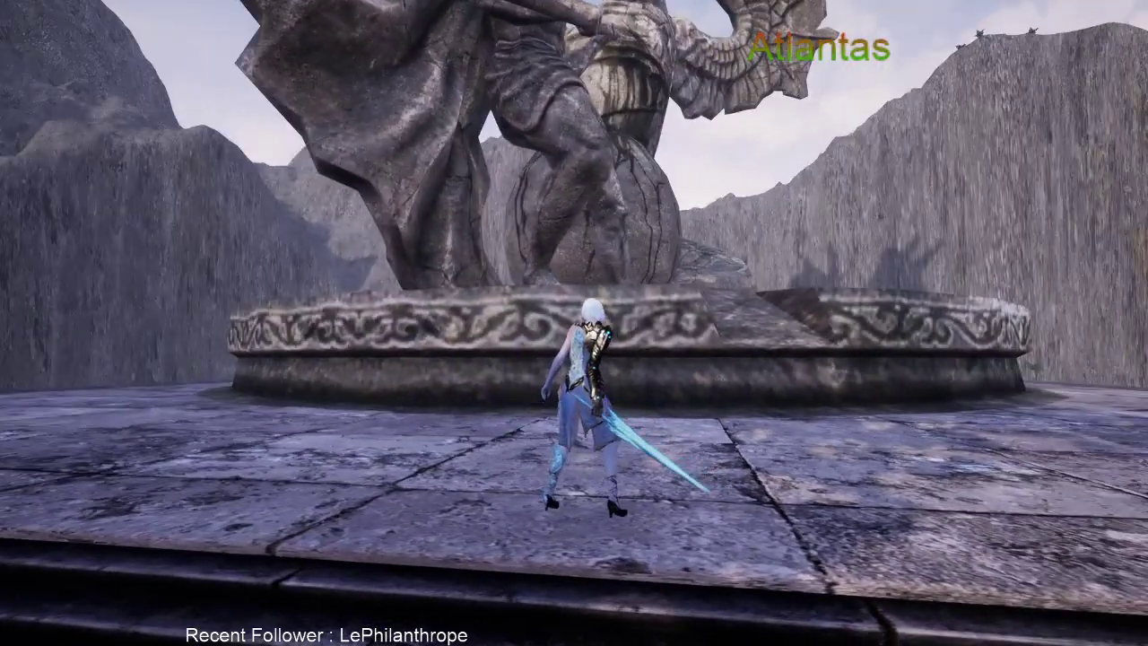
{"action": "key", "text": "F11"}
{"action": "key", "text": "Escape"}
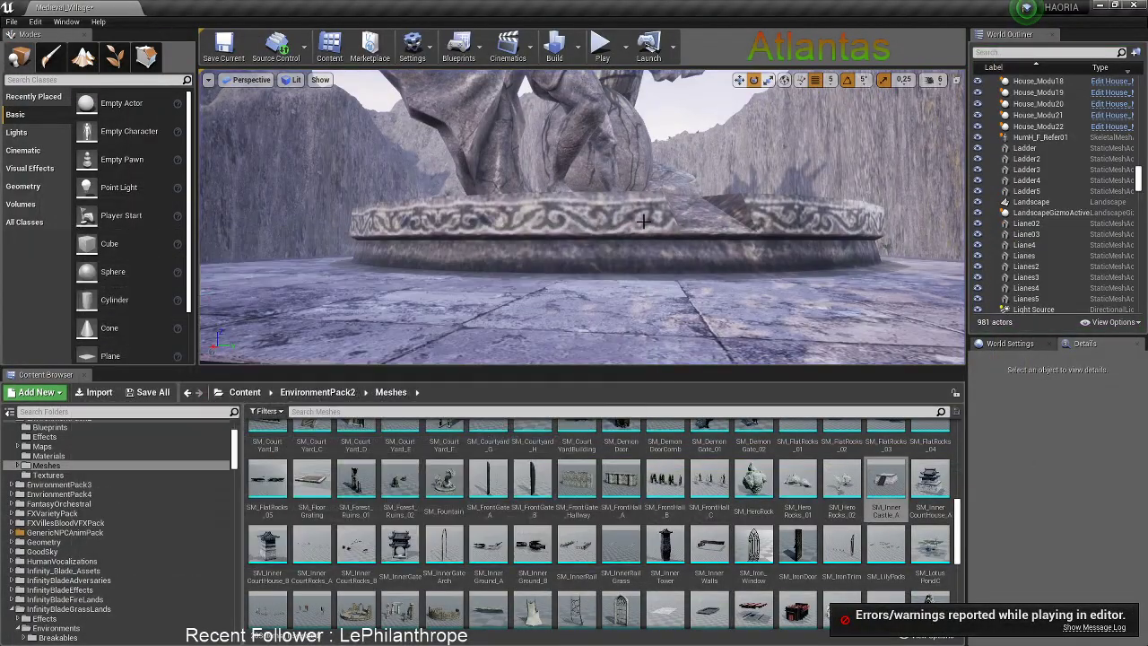
Turn the SM_Fountain statue on its platform and lower its base into the stone floor, checking the fit from above and in front
{"action": "left_click", "coordinate": [648, 229]}
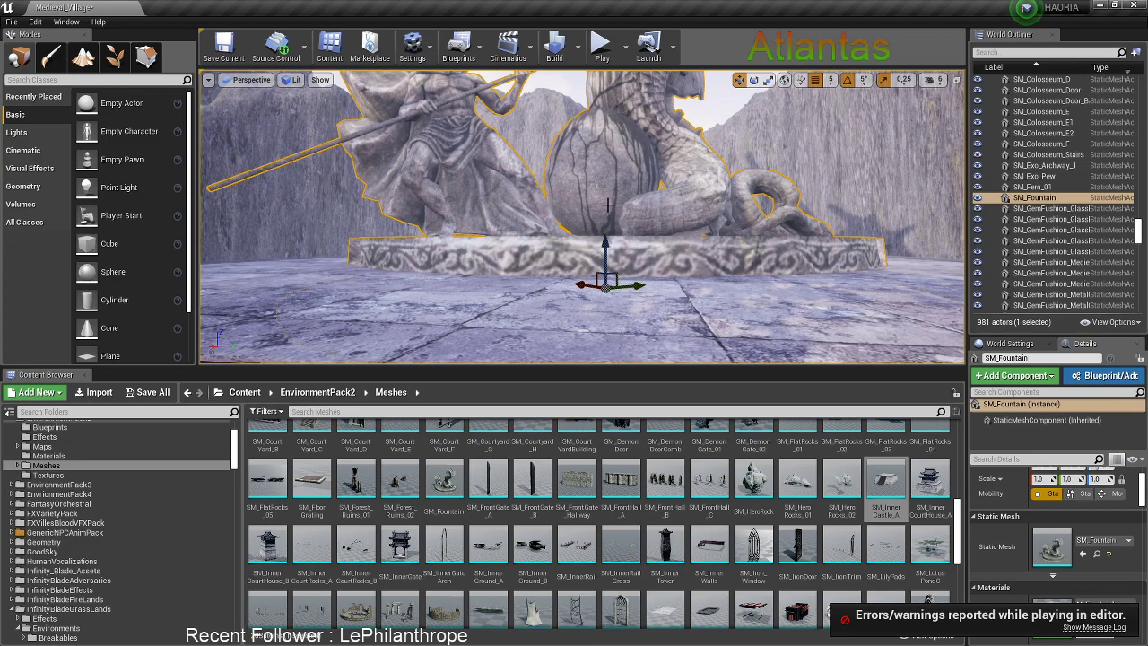
{"action": "mouse_move", "coordinate": [581, 217]}
{"action": "right_mouse_down"}
{"action": "mouse_move", "coordinate": [580, 206]}
{"action": "mouse_move", "coordinate": [610, 199]}
{"action": "mouse_move", "coordinate": [594, 269]}
{"action": "mouse_move", "coordinate": [595, 212]}
{"action": "right_mouse_up"}
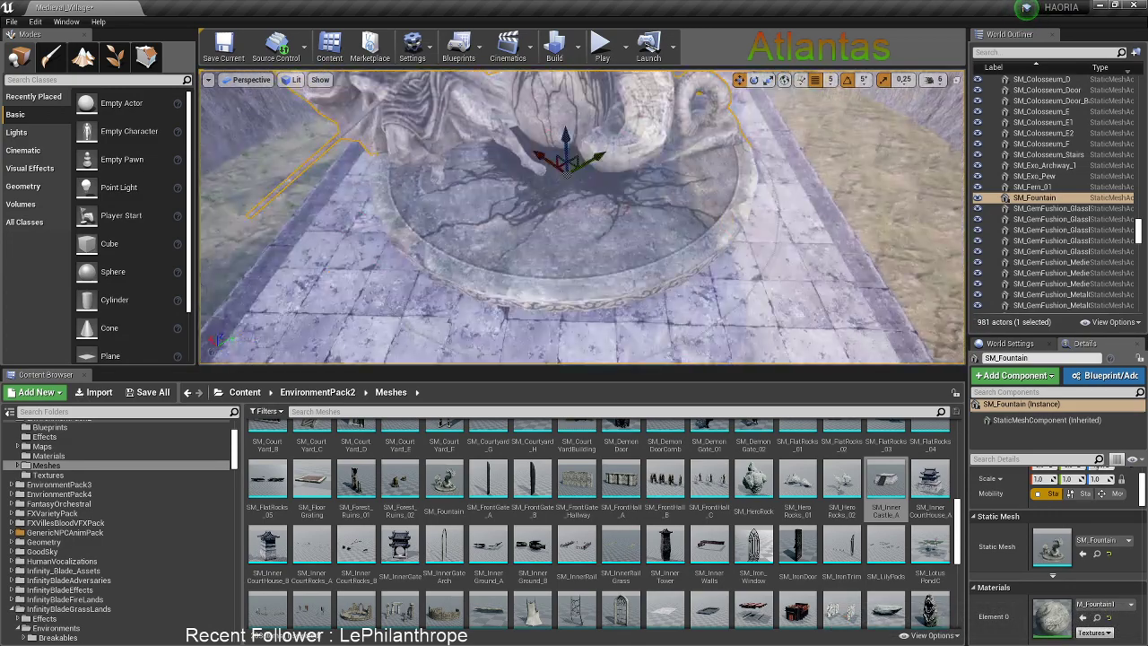
{"action": "right_click_drag", "start_coordinate": [619, 197], "coordinate": [578, 115]}
{"action": "left_click", "coordinate": [579, 115]}
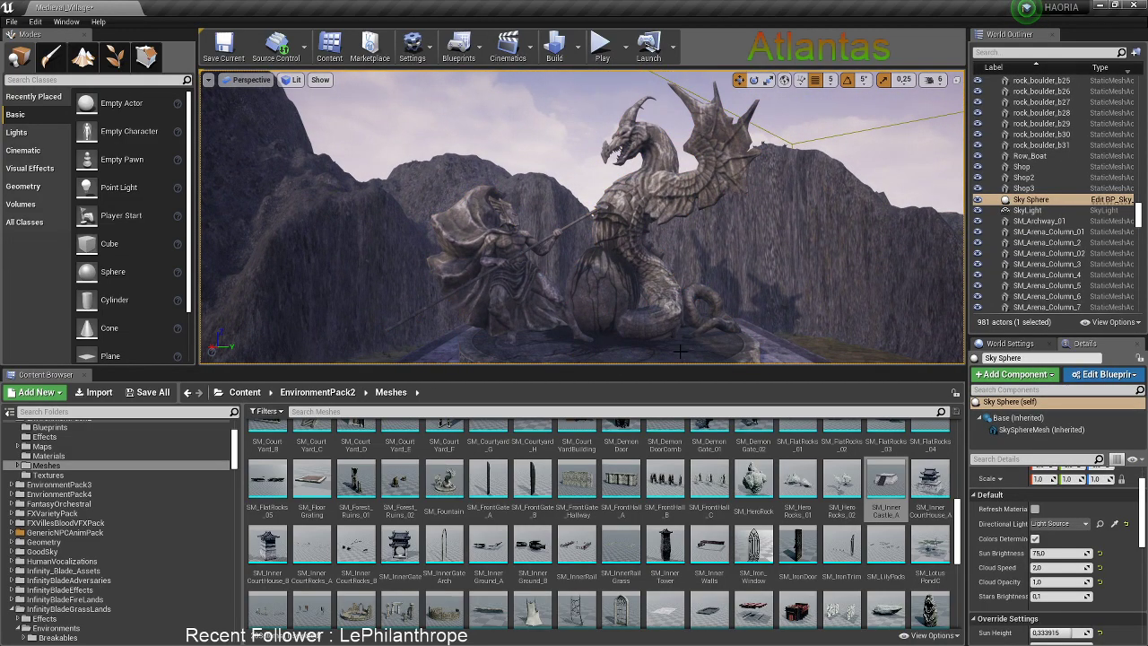
Place an SM_Arena_Column_01 mesh on the platform's front corner beside the stairs and scale it uniformly to 5.75
{"action": "right_click_drag", "start_coordinate": [695, 300], "coordinate": [698, 345]}
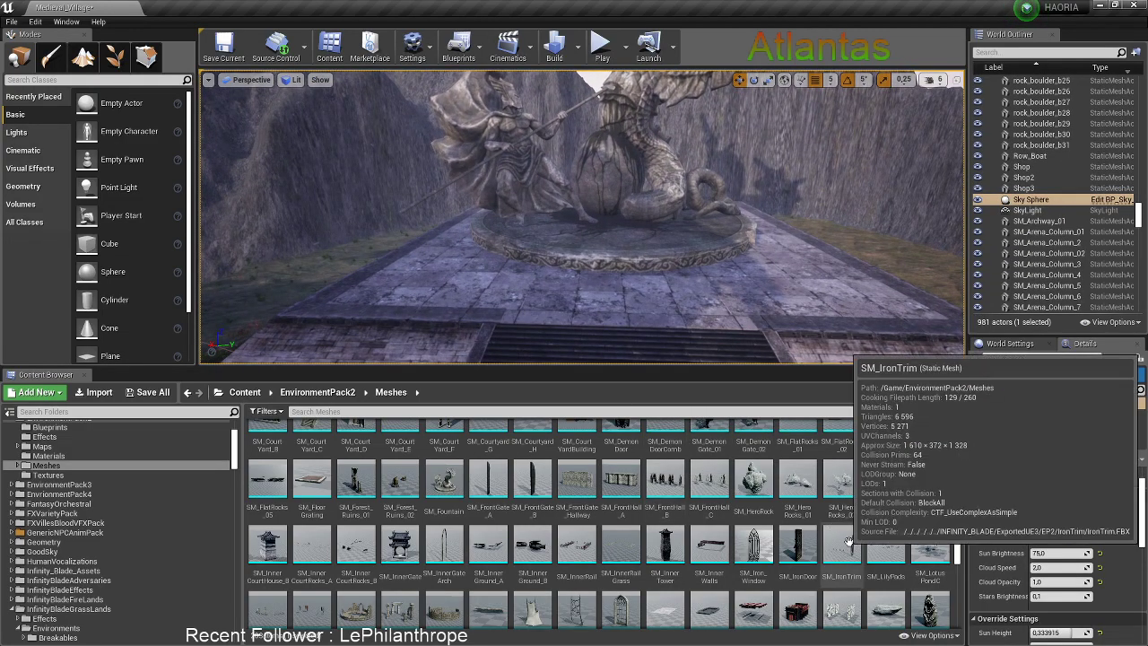
{"action": "scroll", "coordinate": [843, 538], "scroll_direction": "up", "scroll_amount": 3}
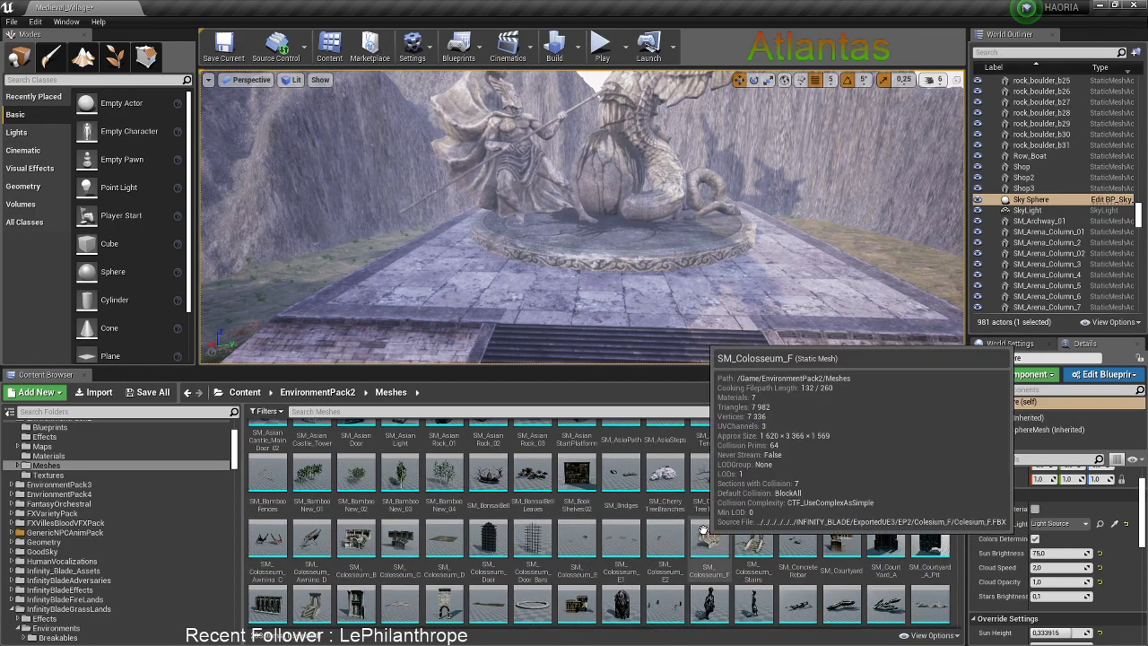
{"action": "scroll", "coordinate": [703, 531], "scroll_direction": "up", "scroll_amount": 3}
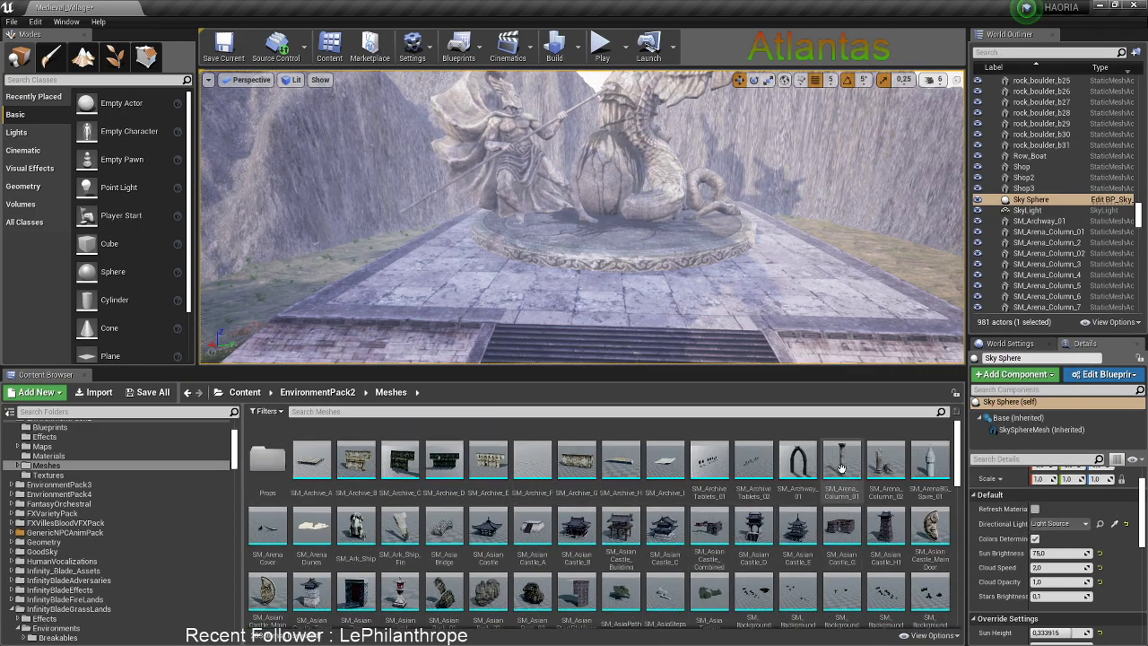
{"action": "left_click_drag", "start_coordinate": [841, 466], "coordinate": [403, 327]}
{"action": "left_click_drag", "start_coordinate": [327, 303], "coordinate": [362, 267]}
{"action": "mouse_move", "coordinate": [402, 294]}
{"action": "right_mouse_down"}
{"action": "mouse_move", "coordinate": [399, 193]}
{"action": "mouse_move", "coordinate": [391, 295]}
{"action": "right_mouse_up"}
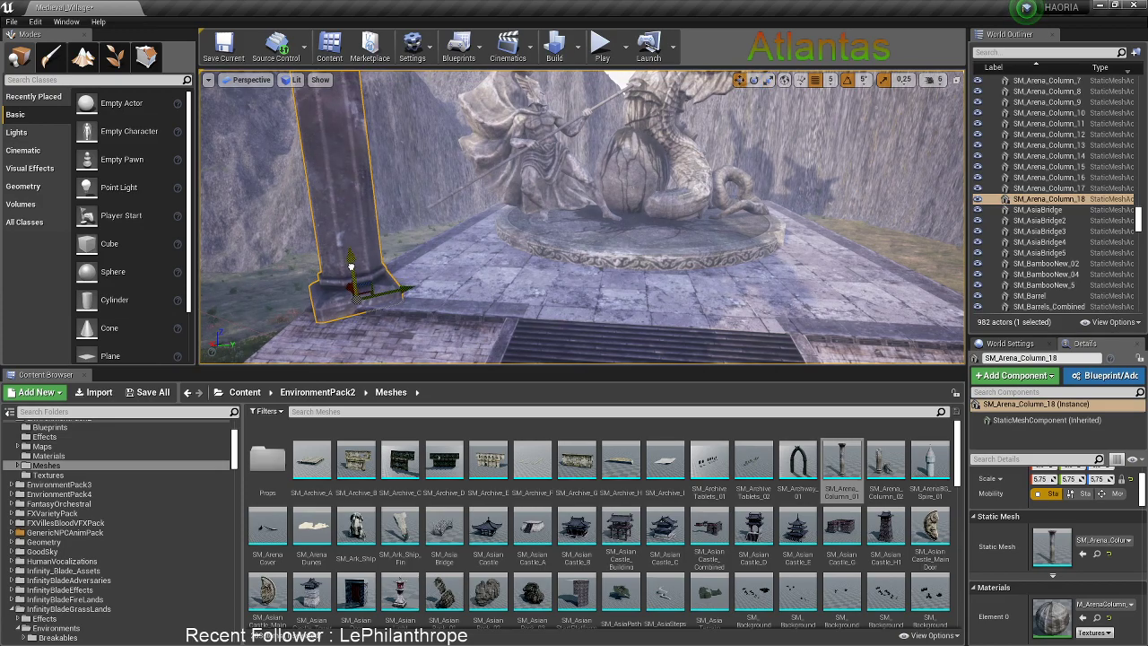
Rotate the new column about its vertical axis to line up its base with the platform edges and shift it onto the corner
{"action": "left_click_drag", "start_coordinate": [383, 320], "coordinate": [367, 323]}
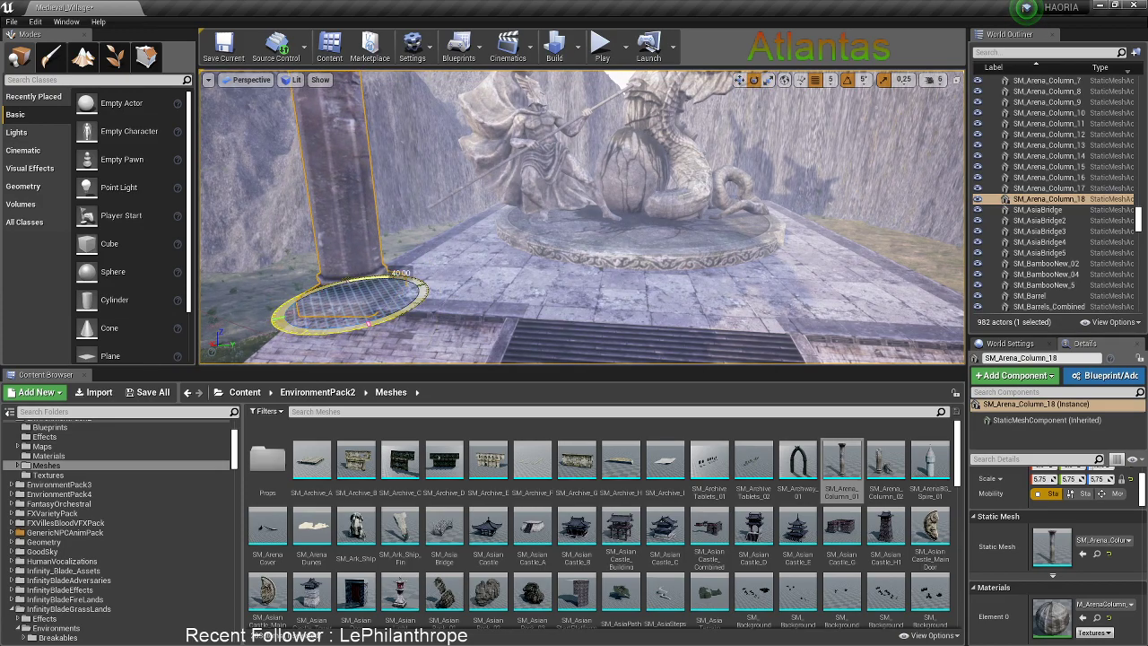
{"action": "right_click_drag", "start_coordinate": [515, 300], "coordinate": [430, 353]}
{"action": "key", "text": "w"}
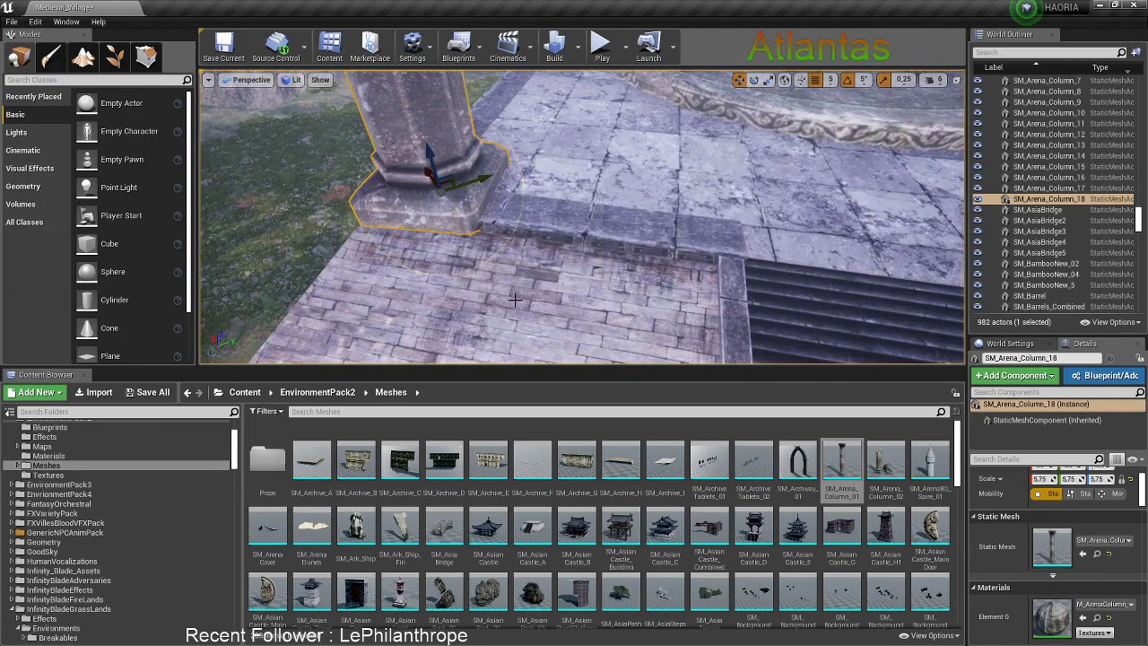
{"action": "mouse_move", "coordinate": [589, 215]}
{"action": "right_mouse_down"}
{"action": "mouse_move", "coordinate": [565, 235]}
{"action": "mouse_move", "coordinate": [572, 229]}
{"action": "right_mouse_up"}
{"action": "key", "text": "e"}
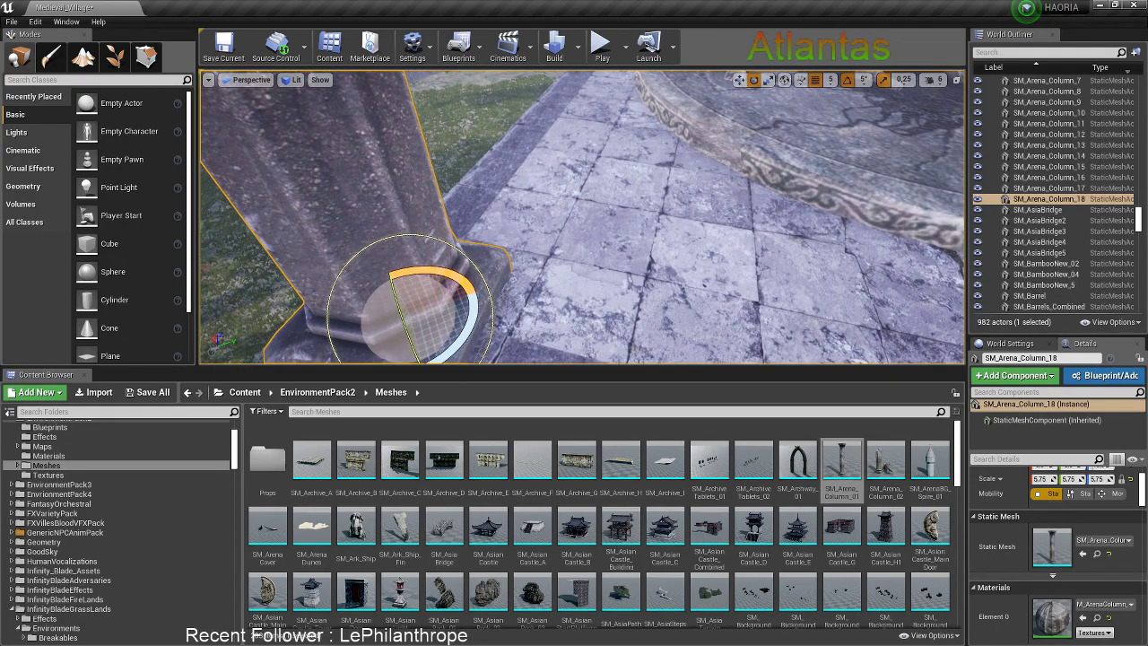
{"action": "right_click_drag", "start_coordinate": [489, 300], "coordinate": [488, 336]}
{"action": "left_click_drag", "start_coordinate": [484, 279], "coordinate": [498, 240]}
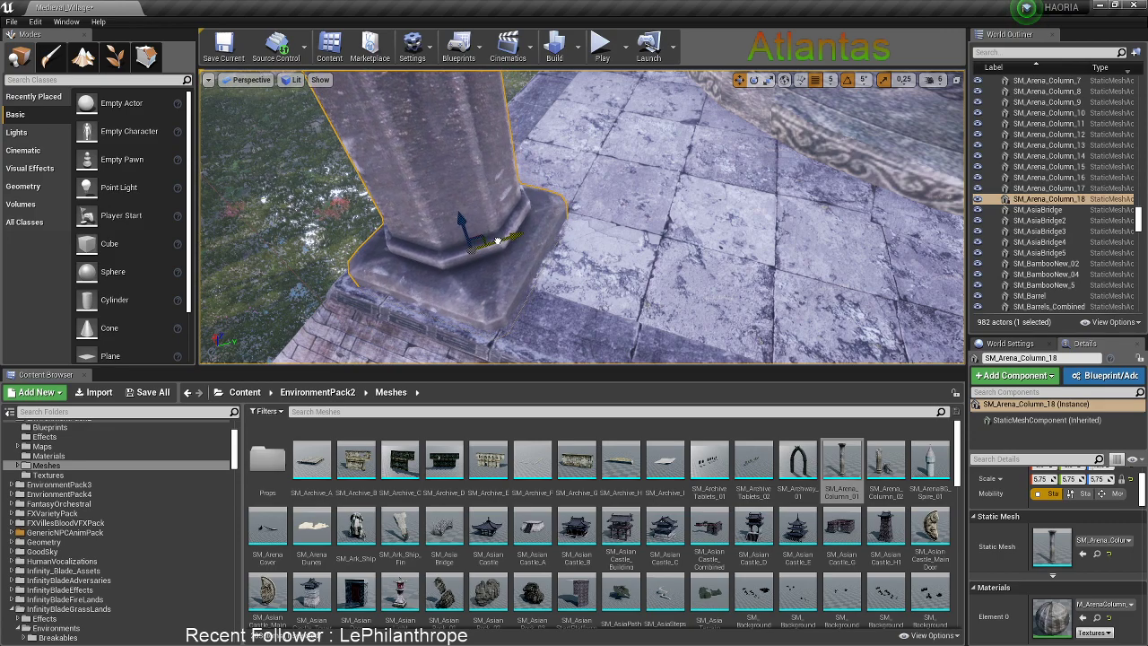
Sink the column's square plinth into the platform's corner paving and check the fit from several sides
{"action": "right_click_drag", "start_coordinate": [507, 253], "coordinate": [526, 258]}
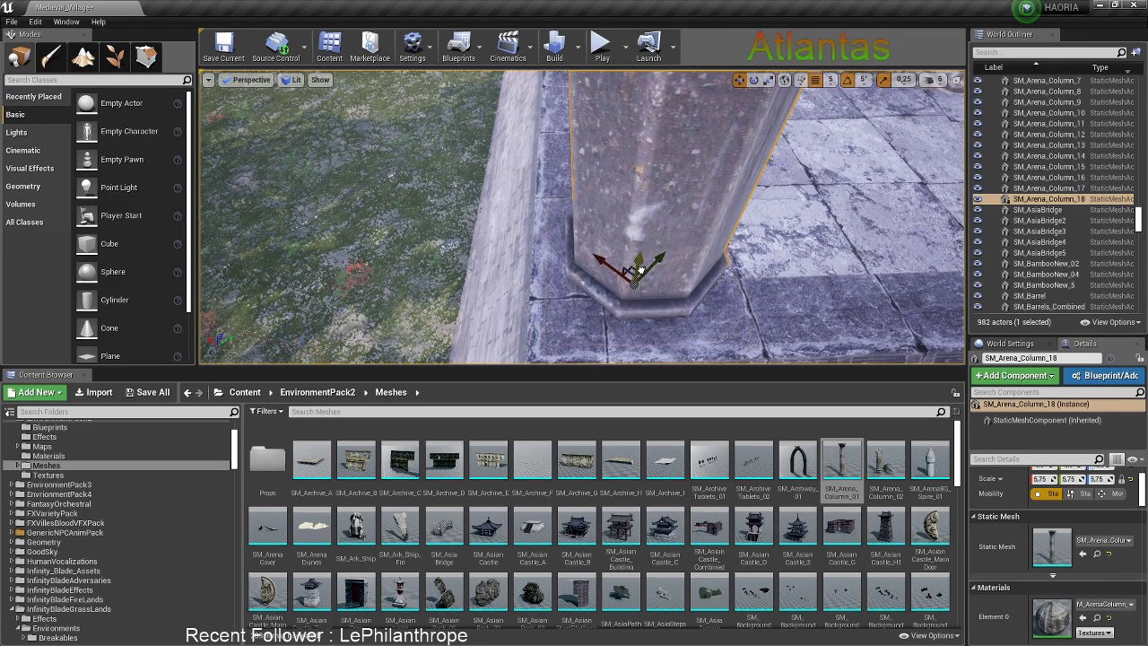
{"action": "left_click", "coordinate": [432, 256]}
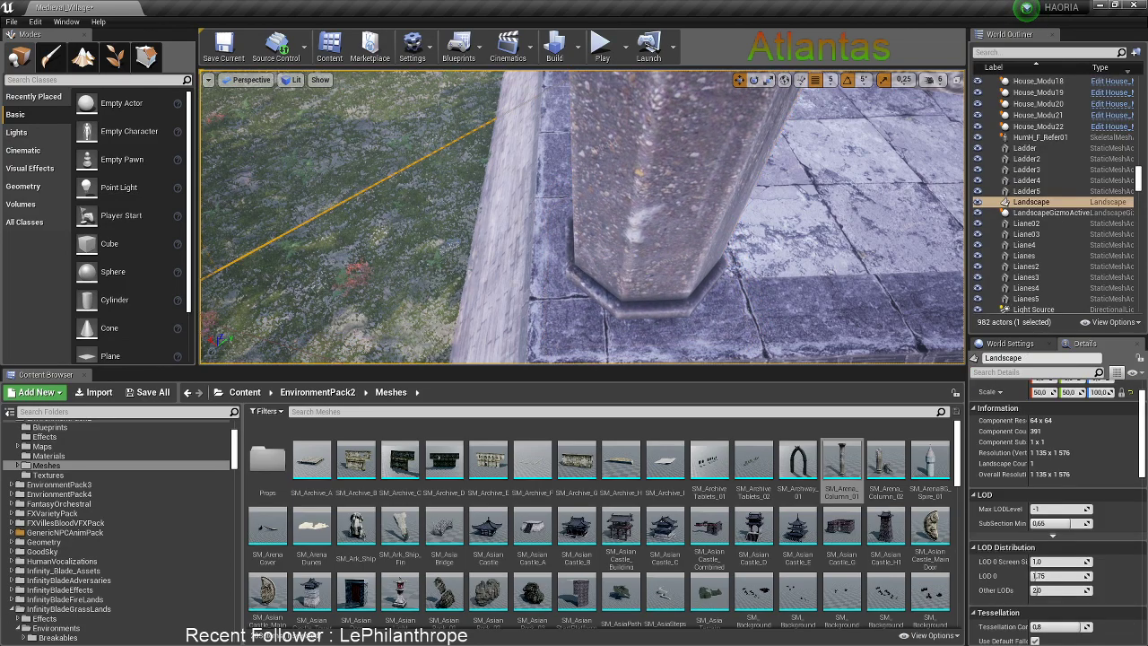
{"action": "right_click_drag", "start_coordinate": [432, 256], "coordinate": [462, 253]}
{"action": "left_click", "coordinate": [442, 240]}
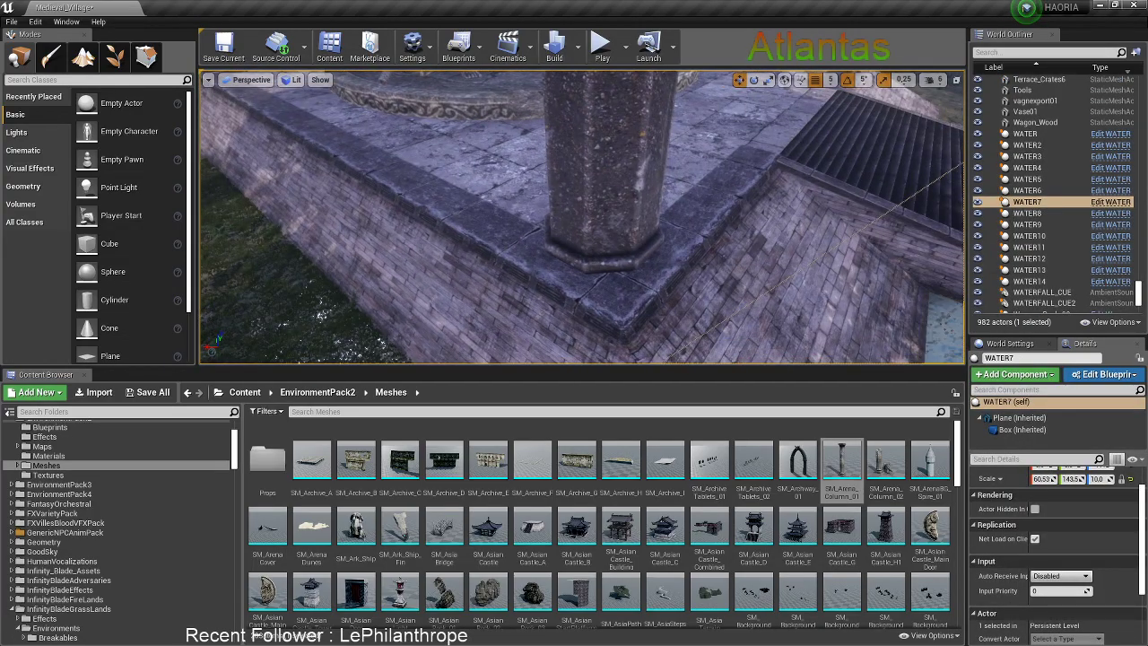
{"action": "left_click", "coordinate": [591, 202]}
{"action": "right_click_drag", "start_coordinate": [592, 202], "coordinate": [594, 233]}
{"action": "right_click_drag", "start_coordinate": [489, 208], "coordinate": [524, 201]}
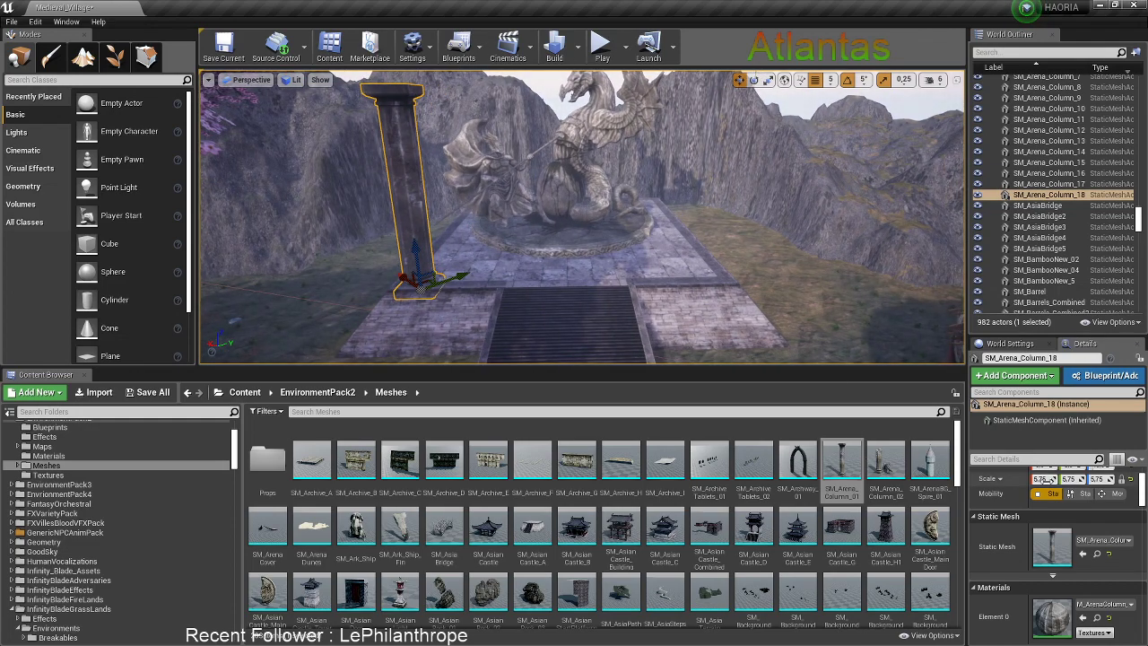
Place the broken SM_Arena_Column_02 mesh on the opposite front corner of the platform and scale it uniformly to 5.75
{"action": "left_click_drag", "start_coordinate": [885, 462], "coordinate": [740, 313]}
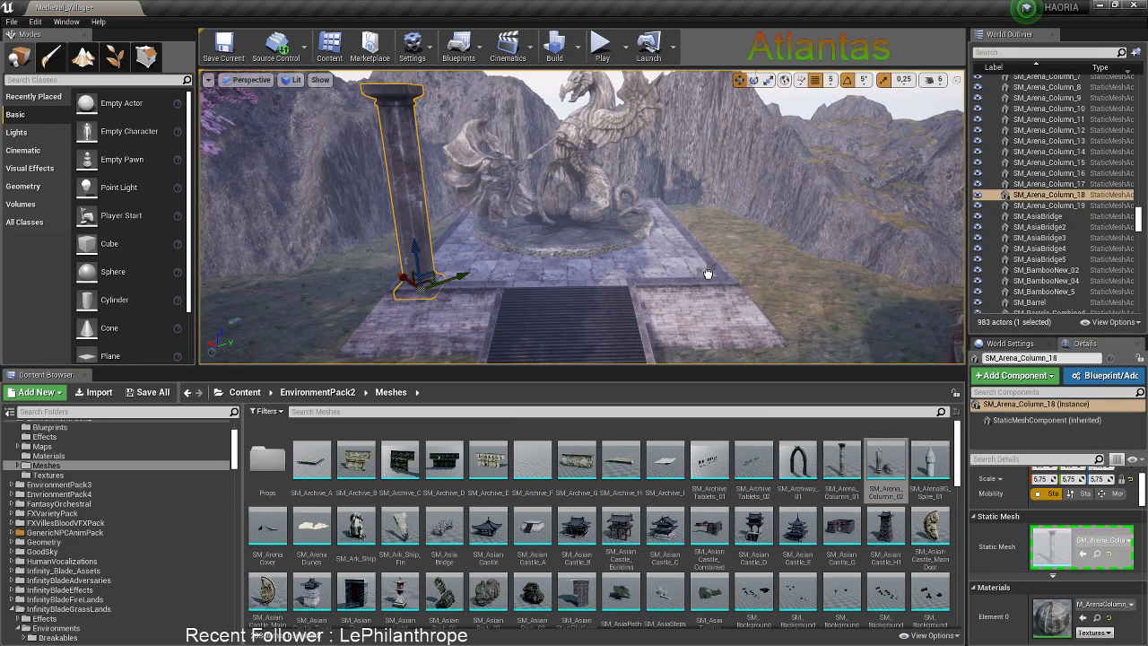
{"action": "left_click_drag", "start_coordinate": [707, 274], "coordinate": [708, 273]}
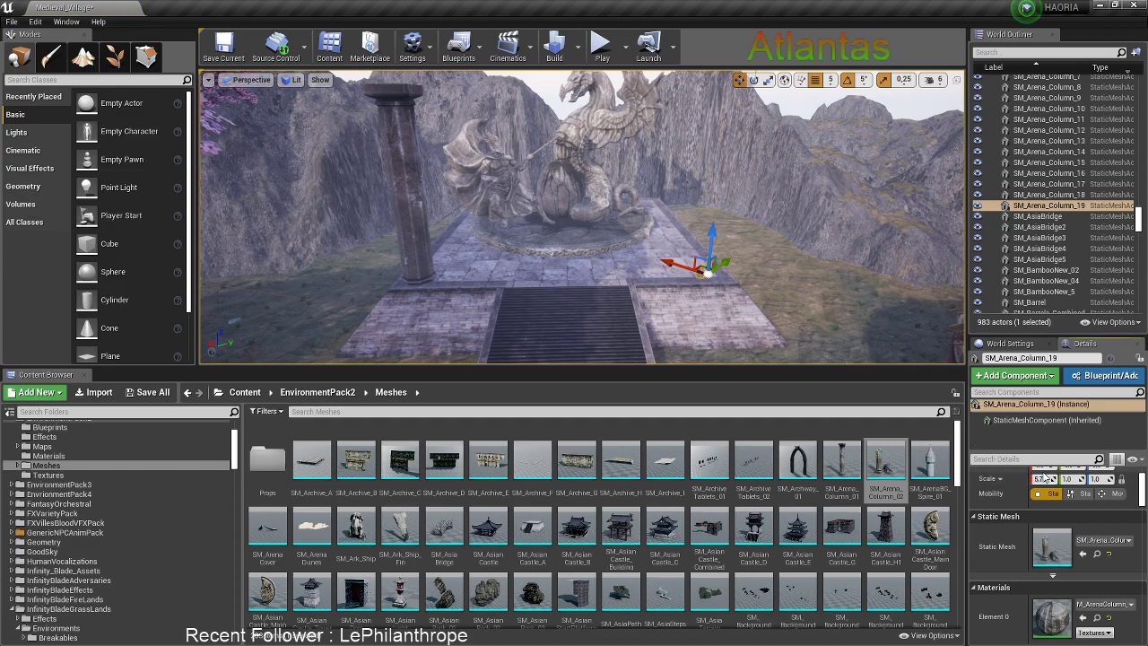
{"action": "right_click_drag", "start_coordinate": [771, 287], "coordinate": [736, 350]}
{"action": "right_click_drag", "start_coordinate": [704, 286], "coordinate": [821, 319]}
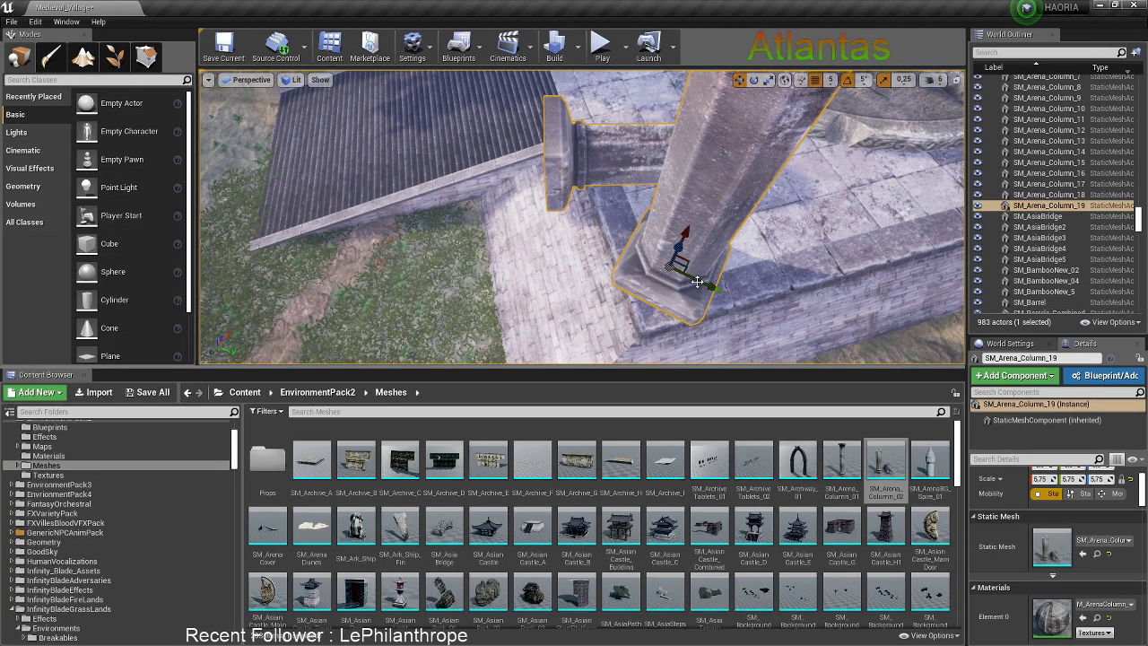
Rotate and sink the broken column so it stands on the corner with its fallen piece lying on the platform
{"action": "left_click_drag", "start_coordinate": [692, 314], "coordinate": [696, 218]}
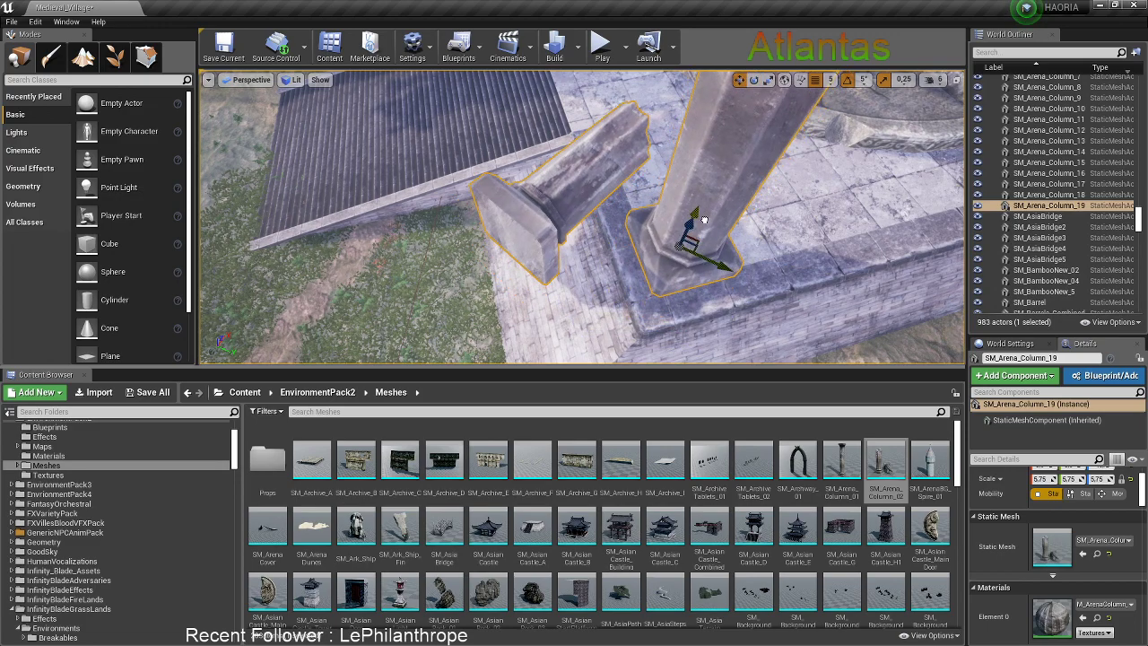
{"action": "key", "text": "e"}
{"action": "left_click_drag", "start_coordinate": [731, 283], "coordinate": [728, 306]}
{"action": "left_click_drag", "start_coordinate": [702, 199], "coordinate": [699, 196]}
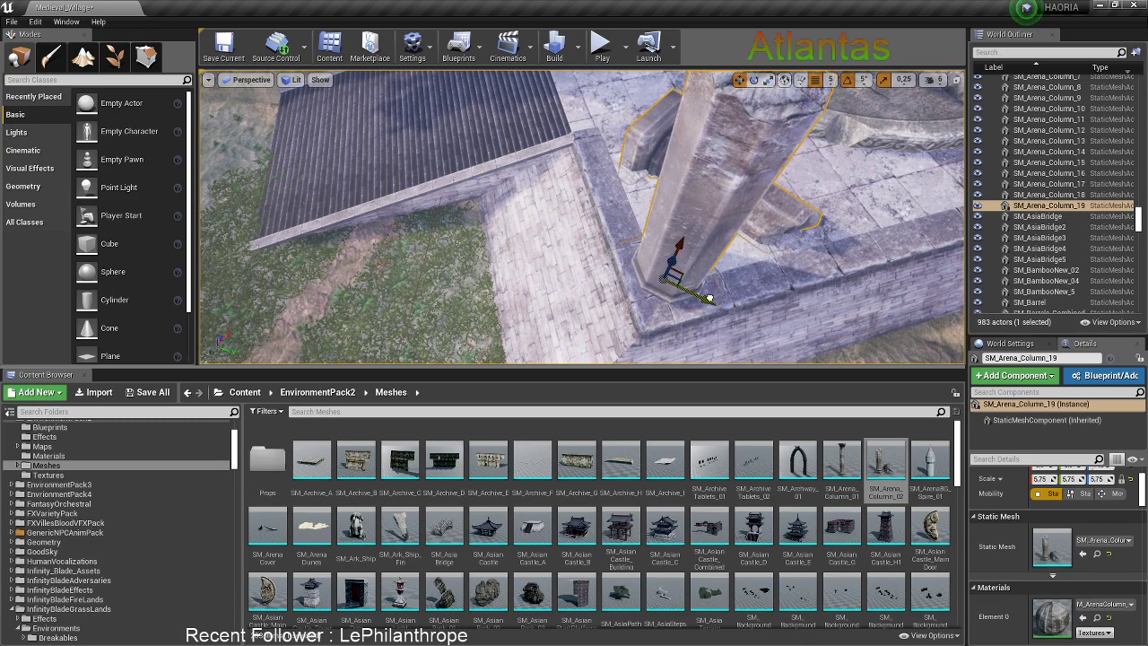
{"action": "left_click", "coordinate": [546, 248]}
{"action": "mouse_move", "coordinate": [546, 249]}
{"action": "right_mouse_down"}
{"action": "mouse_move", "coordinate": [592, 207]}
{"action": "mouse_move", "coordinate": [570, 162]}
{"action": "mouse_move", "coordinate": [545, 248]}
{"action": "right_mouse_up"}
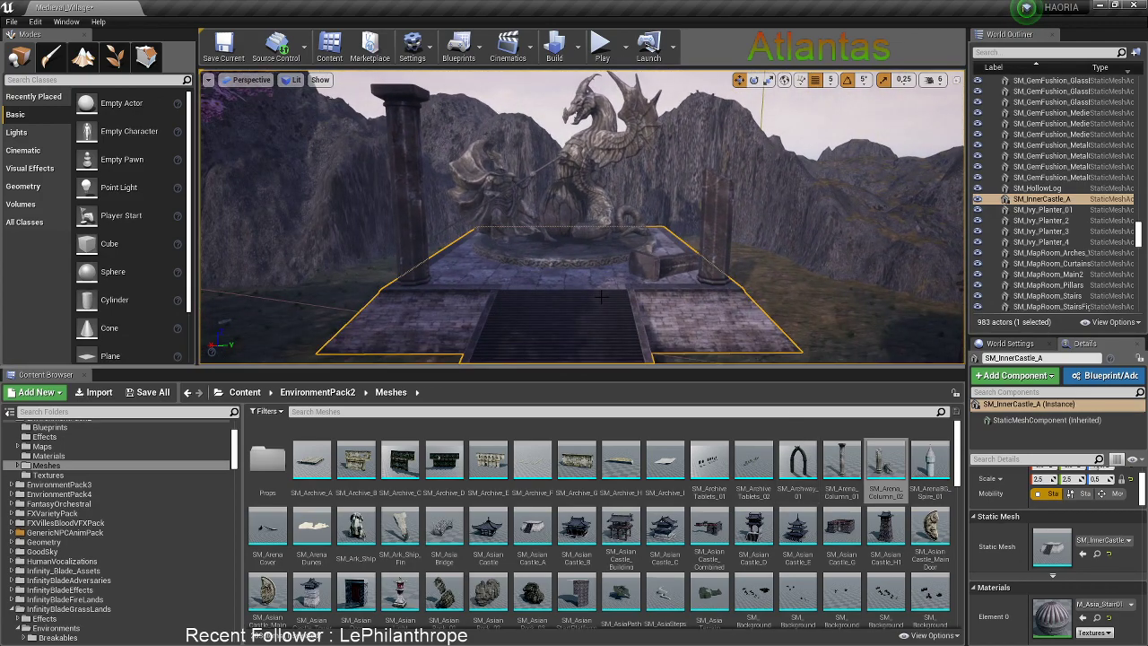
Place an SM_Archway_01 mesh at the foot of the platform stairs, turn it to face them and scale it uniformly to 4.75
{"action": "right_click_drag", "start_coordinate": [663, 260], "coordinate": [664, 287]}
{"action": "right_click_drag", "start_coordinate": [553, 351], "coordinate": [553, 351]}
{"action": "left_click_drag", "start_coordinate": [797, 462], "coordinate": [560, 269]}
{"action": "key", "text": "e"}
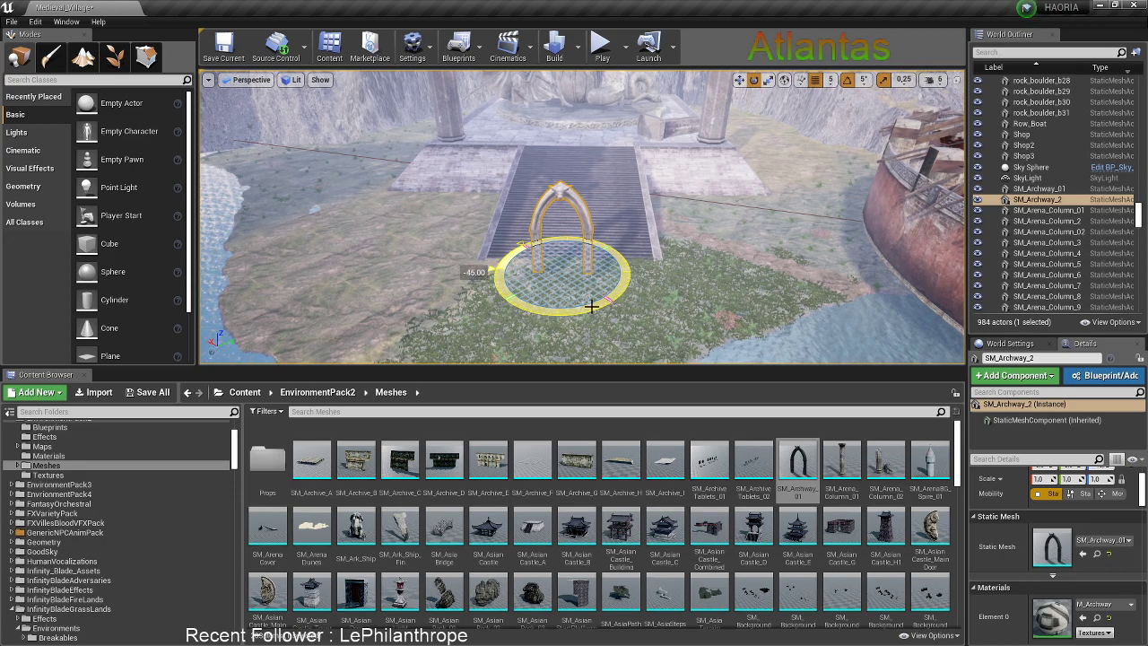
{"action": "left_click_drag", "start_coordinate": [566, 273], "coordinate": [652, 230]}
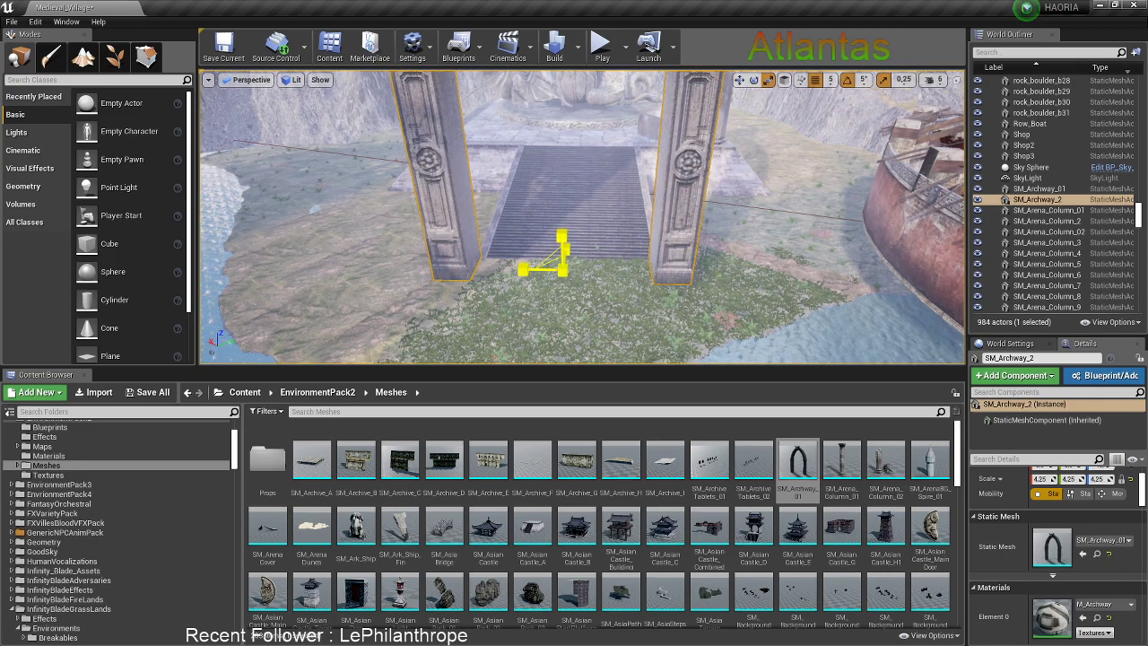
{"action": "mouse_move", "coordinate": [594, 258]}
{"action": "left_mouse_down"}
{"action": "mouse_move", "coordinate": [605, 254]}
{"action": "mouse_move", "coordinate": [544, 246]}
{"action": "mouse_move", "coordinate": [537, 259]}
{"action": "mouse_move", "coordinate": [603, 245]}
{"action": "left_mouse_up"}
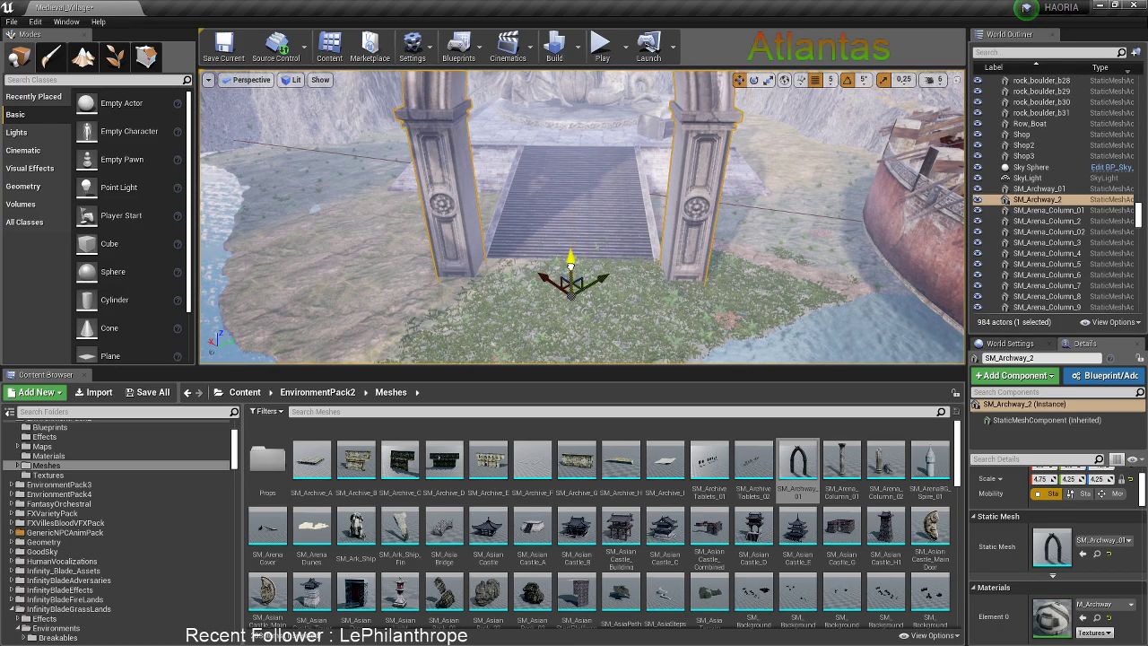
Lower the archway's feet into the ground before the stairs and check it from across the river
{"action": "right_click_drag", "start_coordinate": [581, 260], "coordinate": [560, 265]}
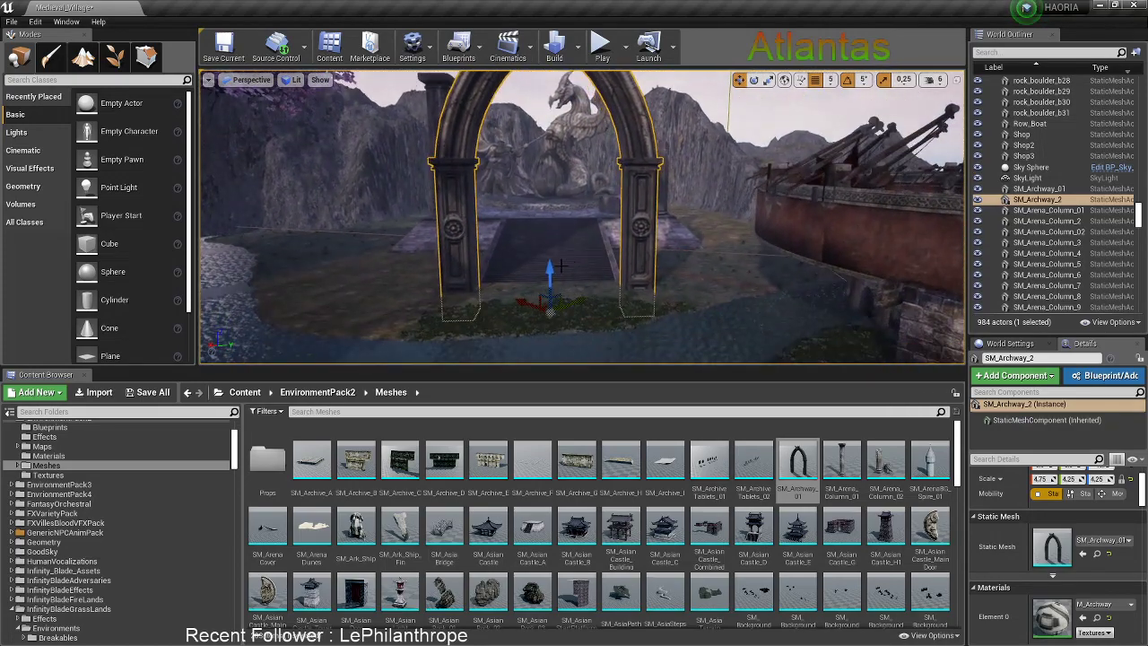
{"action": "mouse_move", "coordinate": [552, 270]}
{"action": "left_mouse_down"}
{"action": "mouse_move", "coordinate": [552, 313]}
{"action": "mouse_move", "coordinate": [553, 274]}
{"action": "mouse_move", "coordinate": [553, 291]}
{"action": "left_mouse_up"}
{"action": "left_click", "coordinate": [726, 126]}
{"action": "right_click_drag", "start_coordinate": [726, 126], "coordinate": [727, 175]}
{"action": "scroll", "coordinate": [727, 172], "scroll_direction": "down", "scroll_amount": 1}
{"action": "right_click_drag", "start_coordinate": [592, 319], "coordinate": [592, 319]}
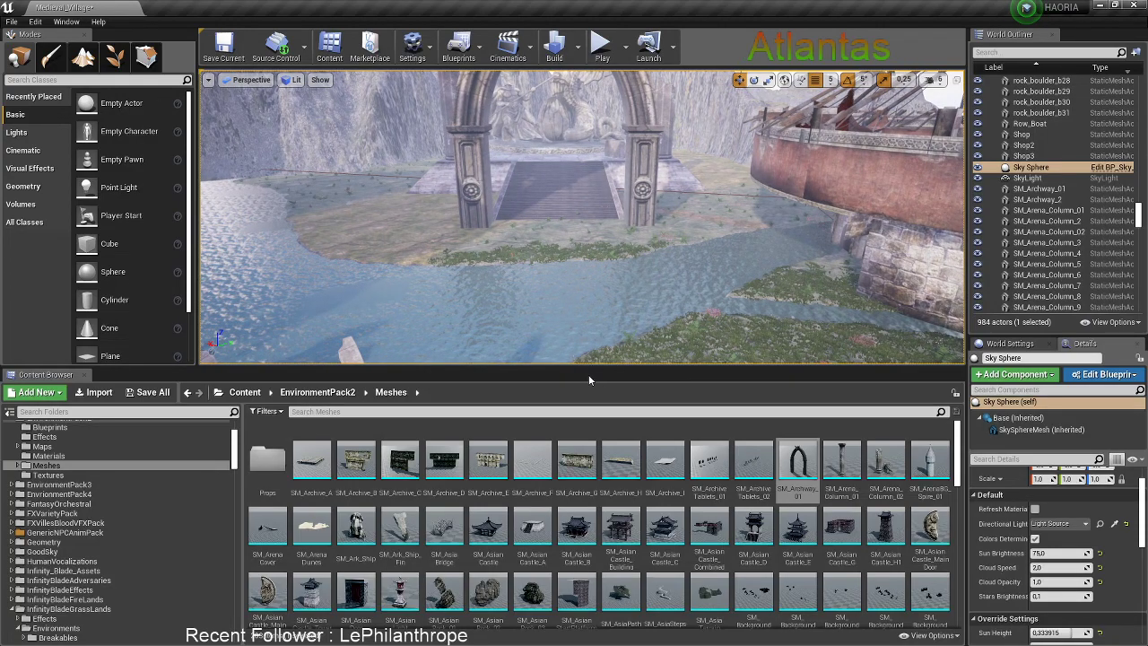
Place an SM_AsiaBridge mesh on the river before the archway, turn it across the water and scale it to 3.0, 3.25, 1.5
{"action": "left_click_drag", "start_coordinate": [443, 529], "coordinate": [574, 296]}
{"action": "key", "text": "f"}
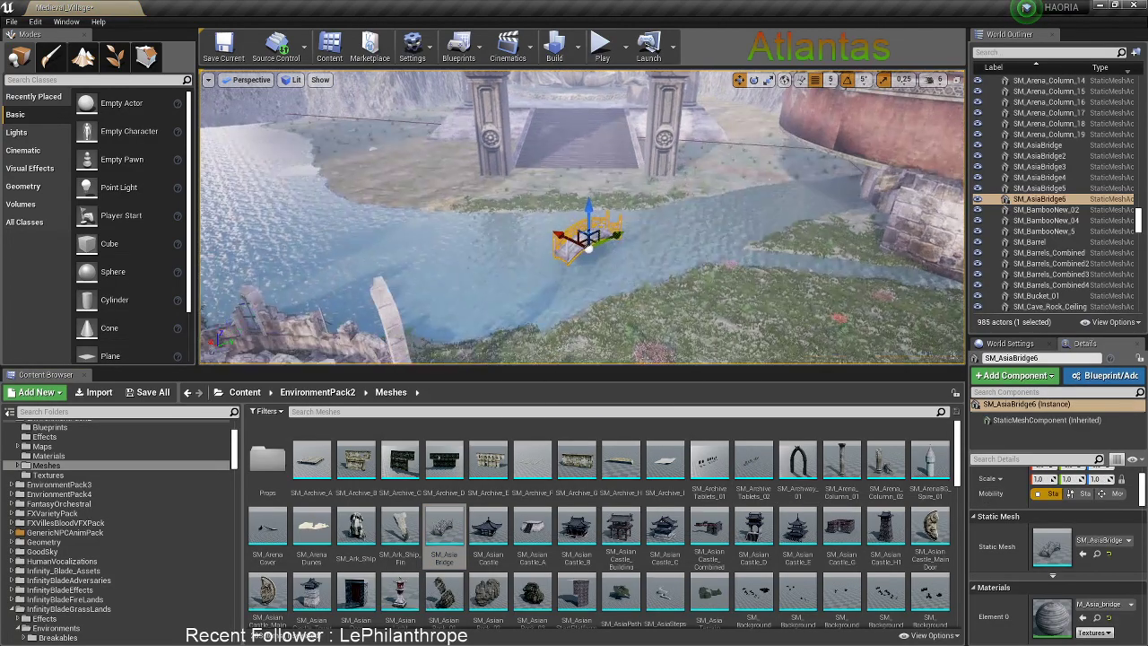
{"action": "key", "text": "e"}
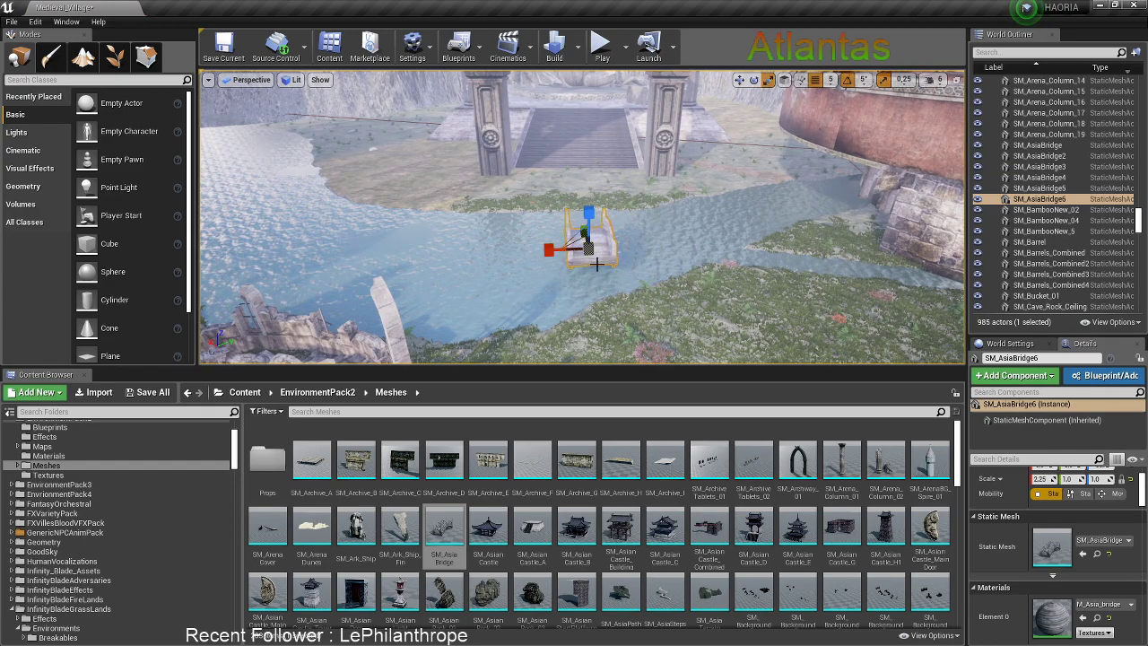
{"action": "right_click_drag", "start_coordinate": [596, 263], "coordinate": [596, 263]}
{"action": "left_click_drag", "start_coordinate": [484, 285], "coordinate": [440, 251]}
{"action": "left_click_drag", "start_coordinate": [469, 324], "coordinate": [472, 325]}
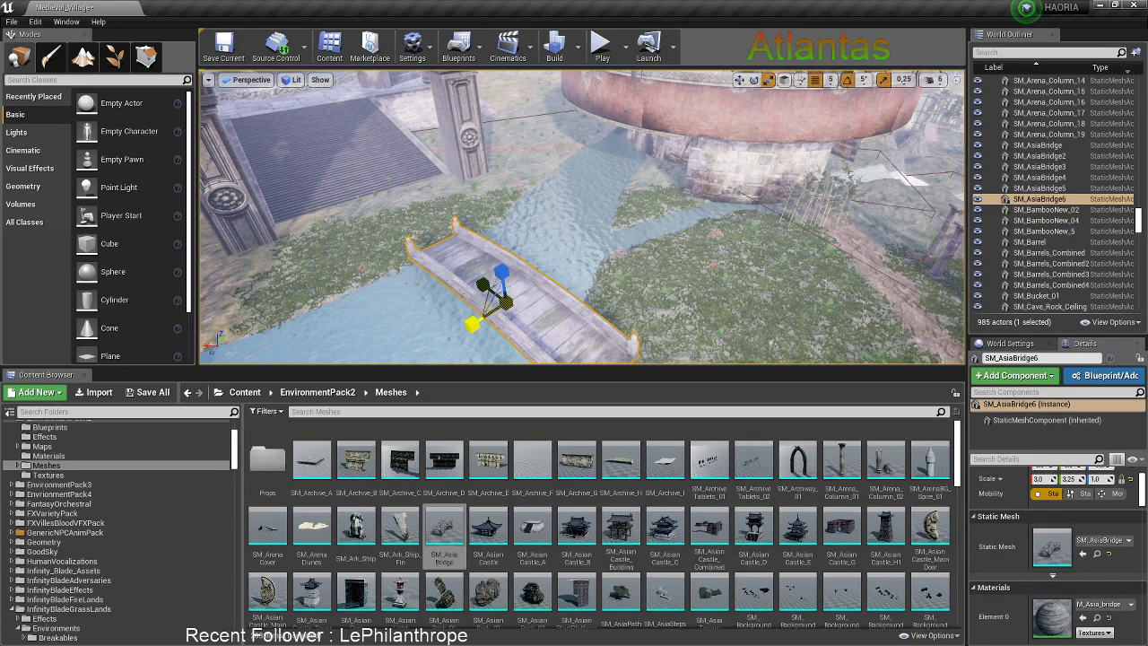
{"action": "left_click_drag", "start_coordinate": [500, 272], "coordinate": [501, 264]}
Adjust the bridge scale to 3.25, 3.25, 1.75 and position it to span both banks in front of the archway
{"action": "right_click_drag", "start_coordinate": [499, 244], "coordinate": [543, 166]}
{"action": "key", "text": "w"}
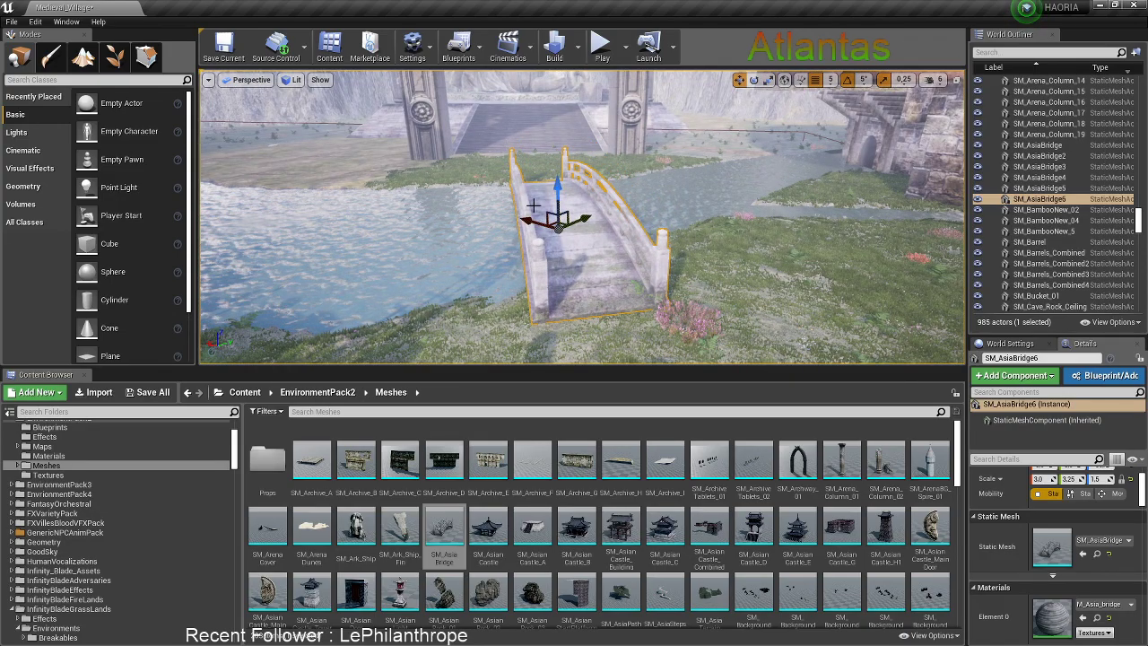
{"action": "left_click_drag", "start_coordinate": [534, 205], "coordinate": [490, 222], "text": "alt"}
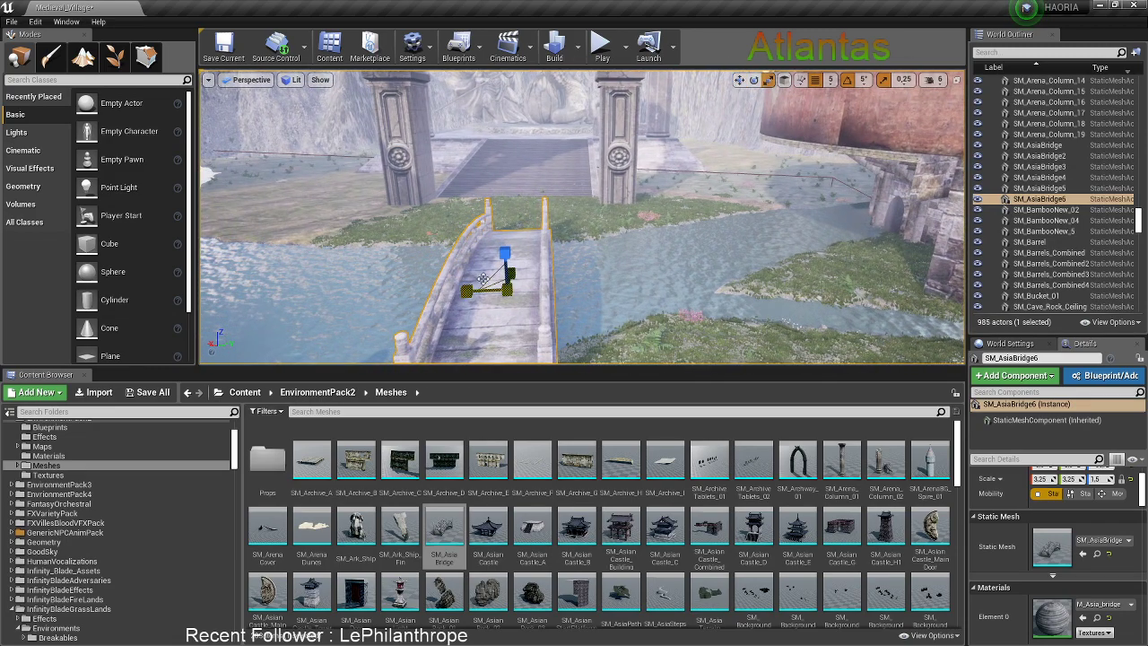
{"action": "left_click_drag", "start_coordinate": [498, 227], "coordinate": [490, 191], "text": "alt"}
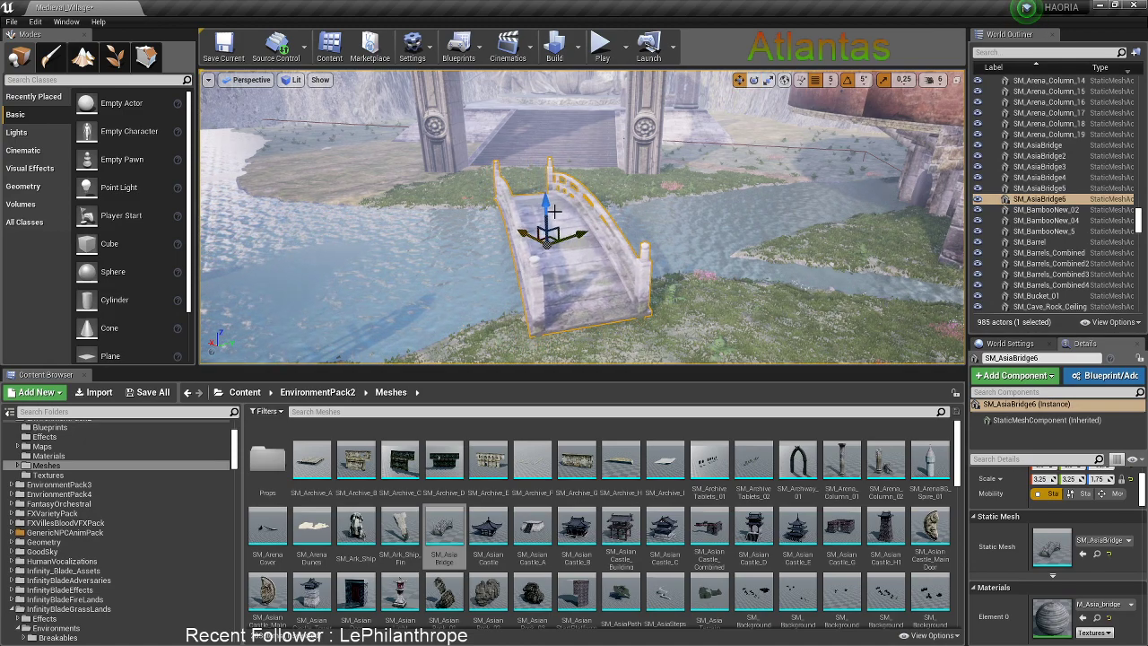
Delete the grouped round arena with torn awnings that stands beside the river
{"action": "key", "text": "s"}
{"action": "right_click_drag", "start_coordinate": [448, 212], "coordinate": [470, 224]}
{"action": "key", "text": "s"}
{"action": "right_click_drag", "start_coordinate": [574, 211], "coordinate": [718, 190]}
{"action": "left_click", "coordinate": [664, 189]}
{"action": "key", "text": "w"}
{"action": "key", "text": "Delete"}
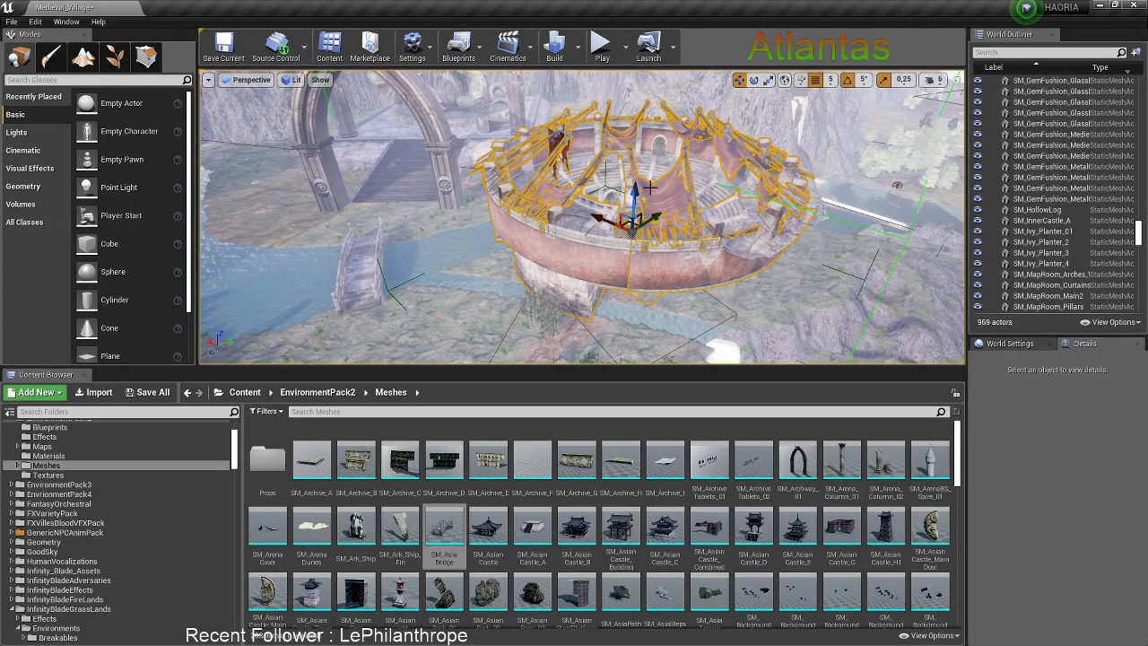
Inspect the cleared arena site, the stream and the small existing bridge upstream
{"action": "key", "text": "w"}
{"action": "right_click_drag", "start_coordinate": [574, 215], "coordinate": [480, 229]}
{"action": "left_click", "coordinate": [739, 185]}
{"action": "right_click_drag", "start_coordinate": [739, 185], "coordinate": [753, 193]}
{"action": "key", "text": "w"}
{"action": "right_click_drag", "start_coordinate": [647, 242], "coordinate": [658, 296]}
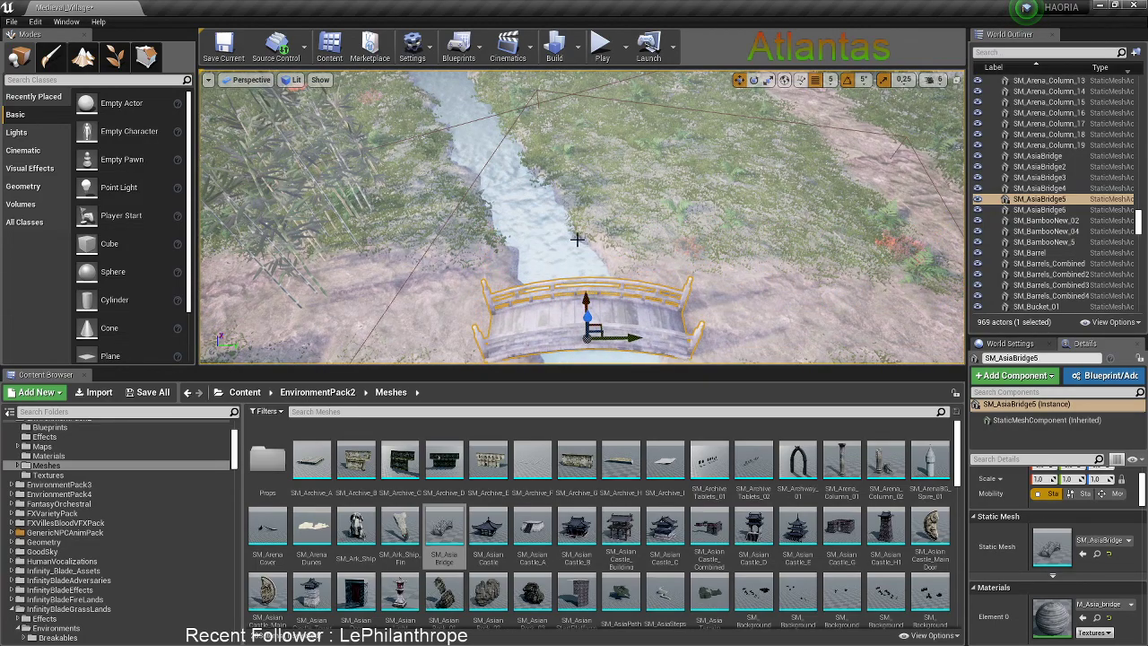
{"action": "left_click", "coordinate": [564, 239]}
{"action": "mouse_move", "coordinate": [564, 239]}
{"action": "right_mouse_down"}
{"action": "mouse_move", "coordinate": [430, 247]}
{"action": "mouse_move", "coordinate": [592, 206]}
{"action": "mouse_move", "coordinate": [596, 152]}
{"action": "mouse_move", "coordinate": [575, 238]}
{"action": "mouse_move", "coordinate": [560, 237]}
{"action": "mouse_move", "coordinate": [568, 224]}
{"action": "right_mouse_up"}
{"action": "key", "text": "w"}
Duplicate the large bridge, turn the copy along the dirt path across the other river arm, and check both bridges from above
{"action": "left_click", "coordinate": [434, 171]}
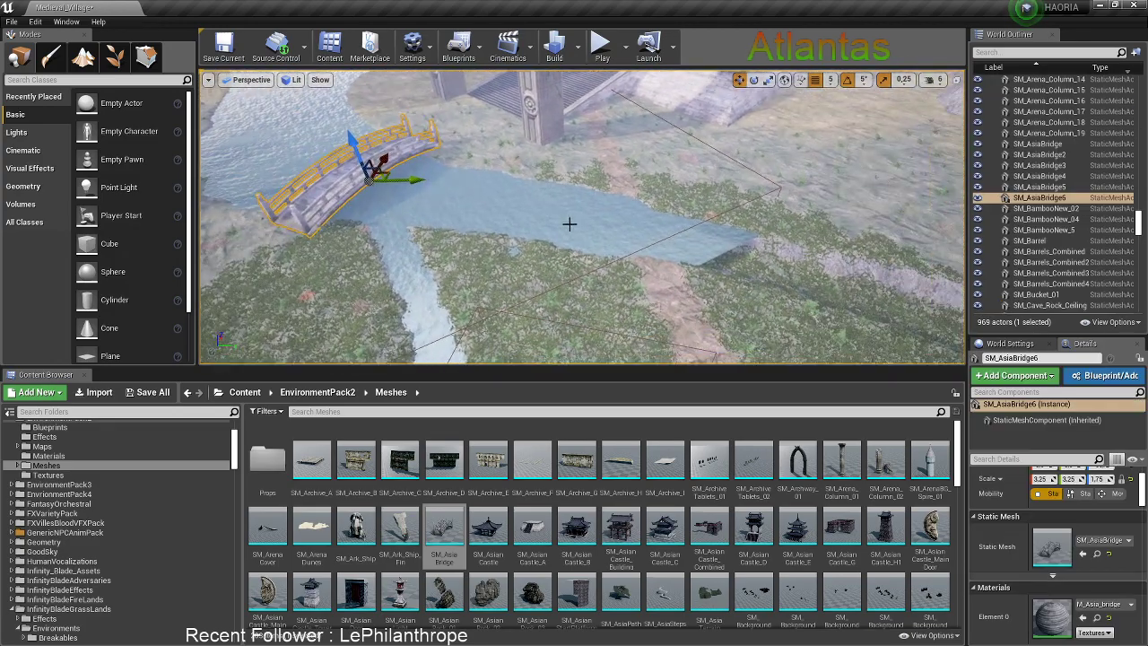
{"action": "left_click_drag", "start_coordinate": [410, 182], "coordinate": [413, 183], "text": "alt"}
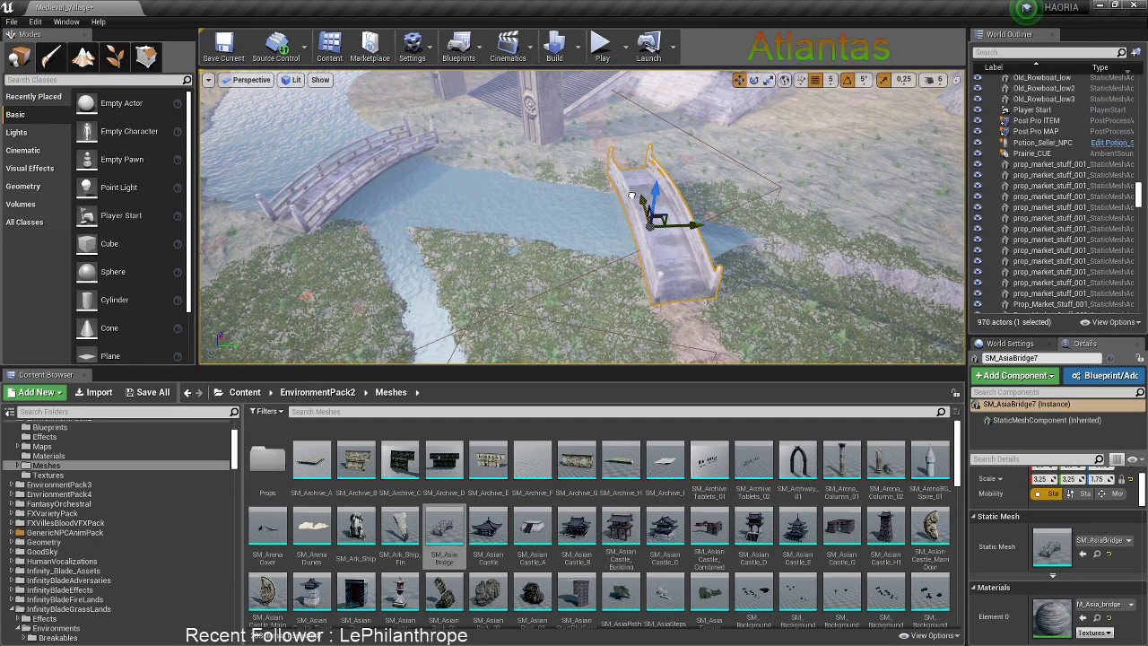
{"action": "mouse_move", "coordinate": [671, 209]}
{"action": "left_mouse_down"}
{"action": "mouse_move", "coordinate": [647, 190]}
{"action": "mouse_move", "coordinate": [670, 217]}
{"action": "left_mouse_up"}
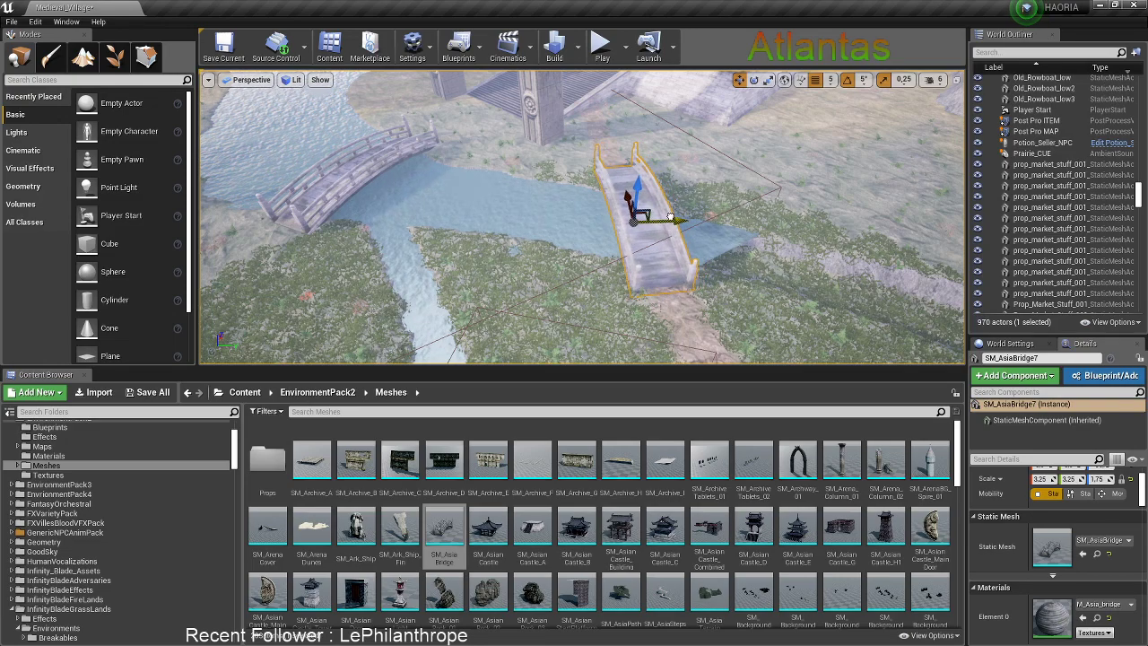
{"action": "left_click", "coordinate": [513, 240]}
{"action": "mouse_move", "coordinate": [512, 261]}
{"action": "right_mouse_down"}
{"action": "mouse_move", "coordinate": [504, 229]}
{"action": "mouse_move", "coordinate": [471, 224]}
{"action": "mouse_move", "coordinate": [578, 269]}
{"action": "mouse_move", "coordinate": [529, 260]}
{"action": "mouse_move", "coordinate": [506, 280]}
{"action": "mouse_move", "coordinate": [560, 271]}
{"action": "mouse_move", "coordinate": [526, 265]}
{"action": "right_mouse_up"}
{"action": "left_click_drag", "start_coordinate": [527, 264], "coordinate": [692, 232], "text": "alt"}
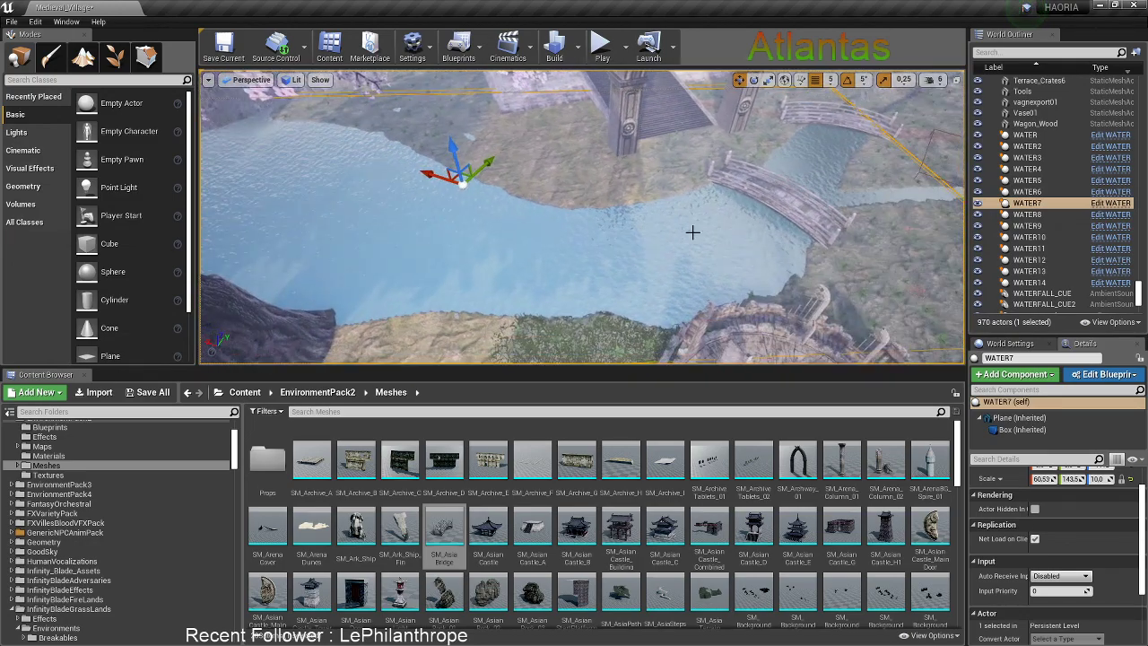
Duplicate the large bridge in front of the archway, move the copy to the wider river section and rotate it to cross the water
{"action": "left_click", "coordinate": [770, 202]}
{"action": "left_click_drag", "start_coordinate": [734, 199], "coordinate": [559, 182], "text": "alt"}
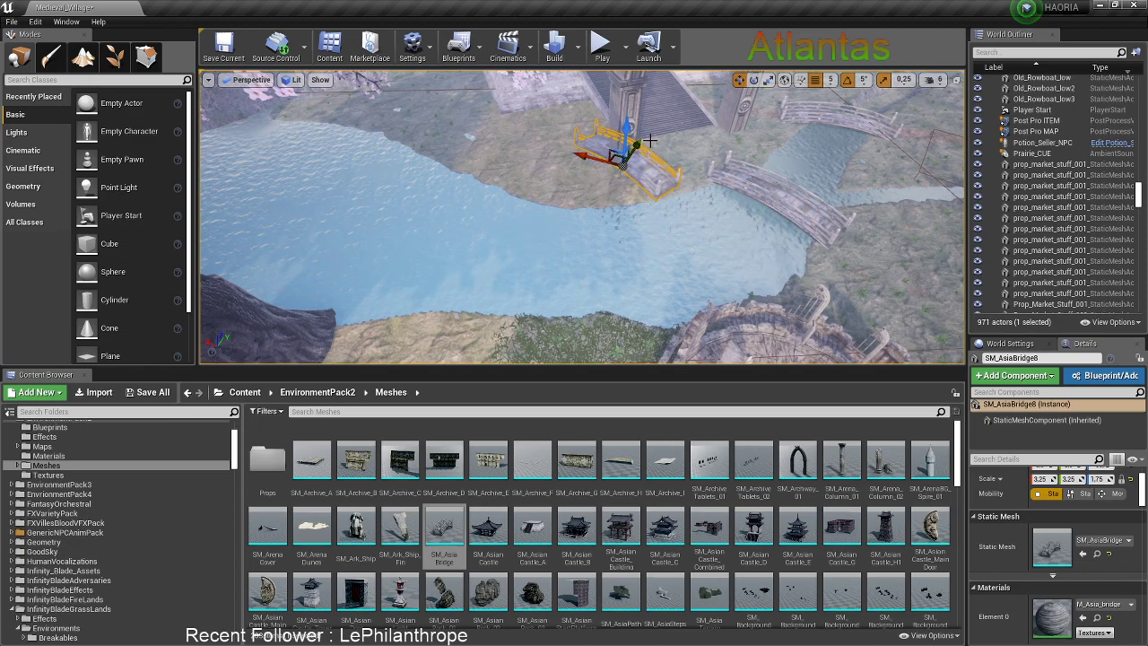
{"action": "left_click_drag", "start_coordinate": [637, 145], "coordinate": [592, 211]}
{"action": "key", "text": "e"}
{"action": "left_click_drag", "start_coordinate": [578, 280], "coordinate": [525, 273]}
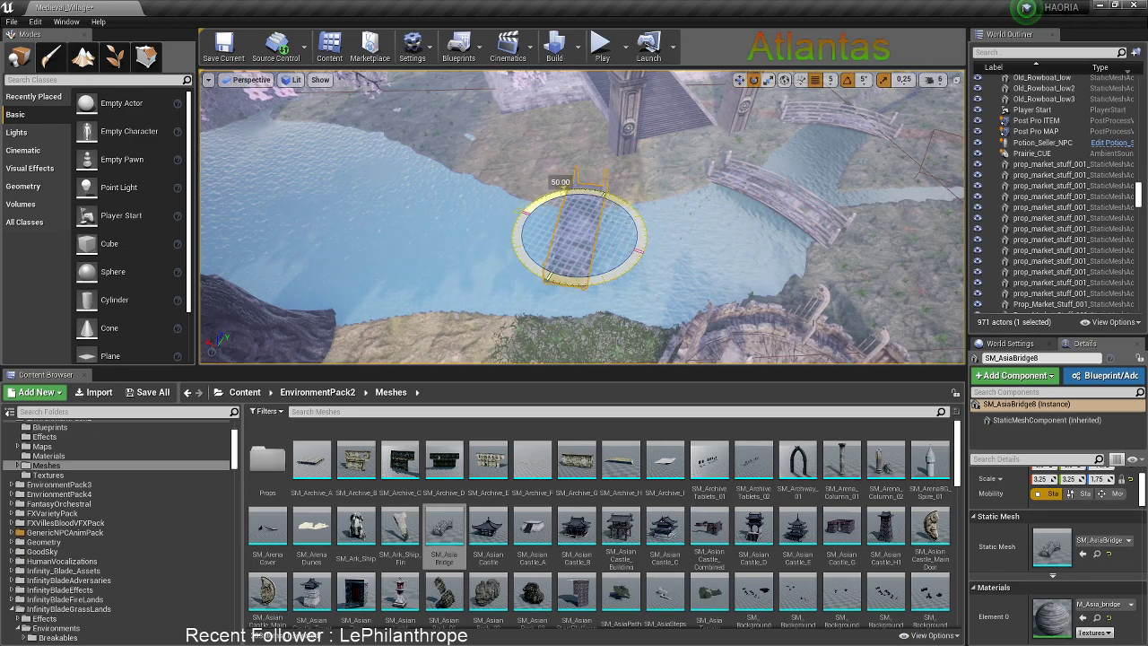
{"action": "left_click_drag", "start_coordinate": [563, 185], "coordinate": [599, 183]}
Scale the new bridge to 3.5, 4.25, 1.75 and shift it so that it spans both banks of the wide river
{"action": "key", "text": "r"}
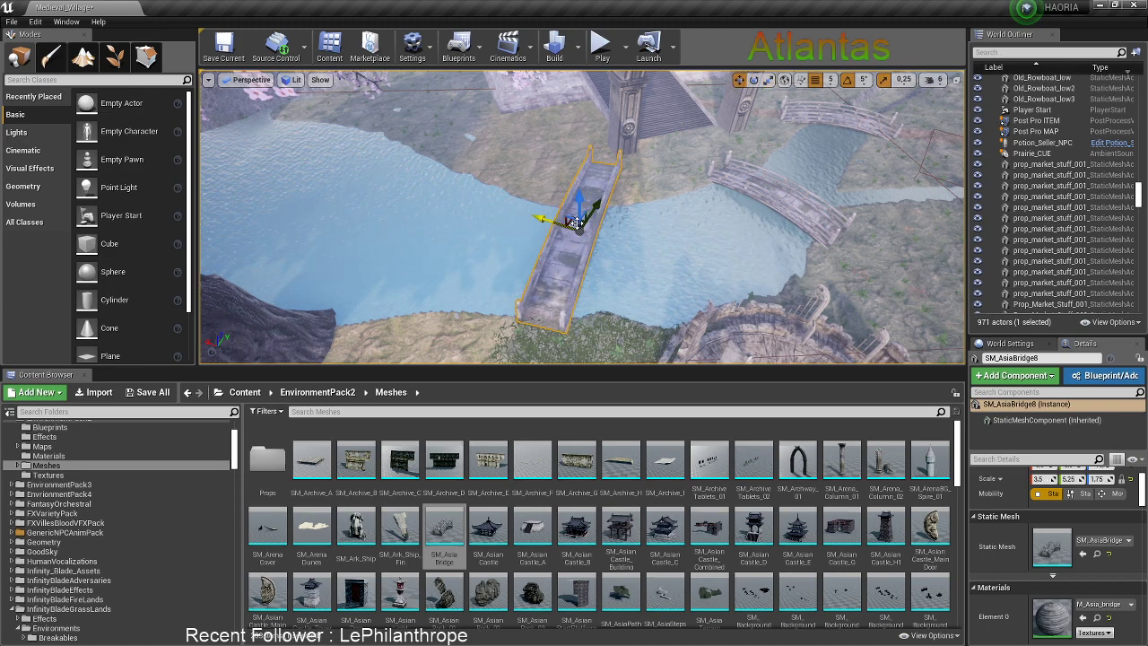
{"action": "left_click_drag", "start_coordinate": [571, 197], "coordinate": [532, 230]}
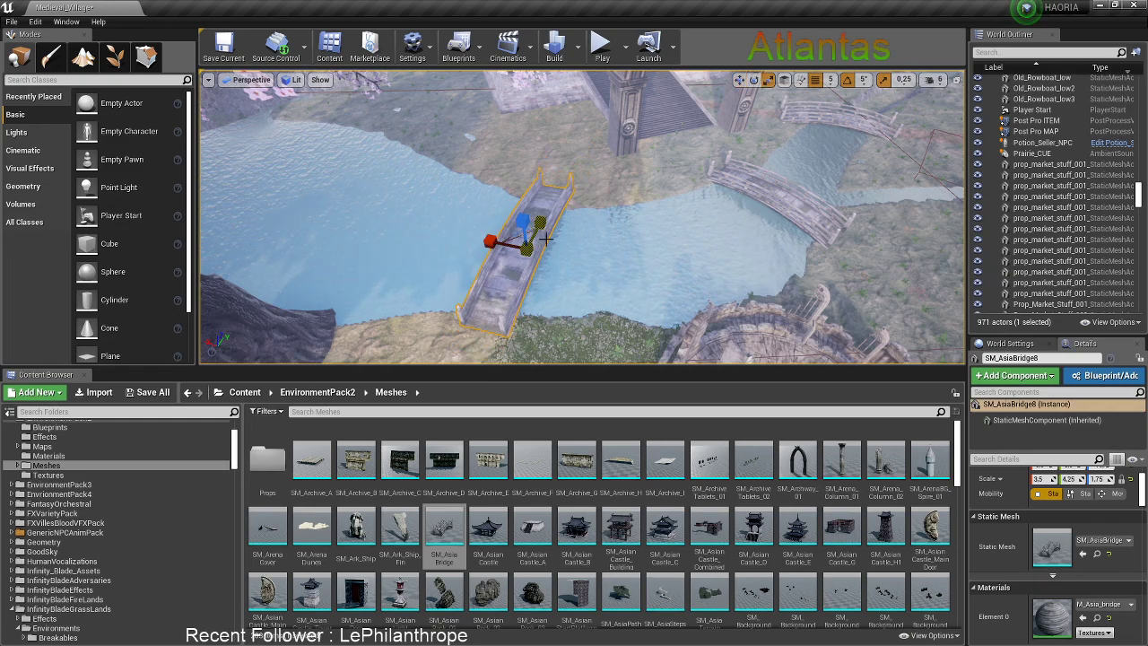
{"action": "key", "text": "w"}
{"action": "right_click_drag", "start_coordinate": [581, 263], "coordinate": [565, 287]}
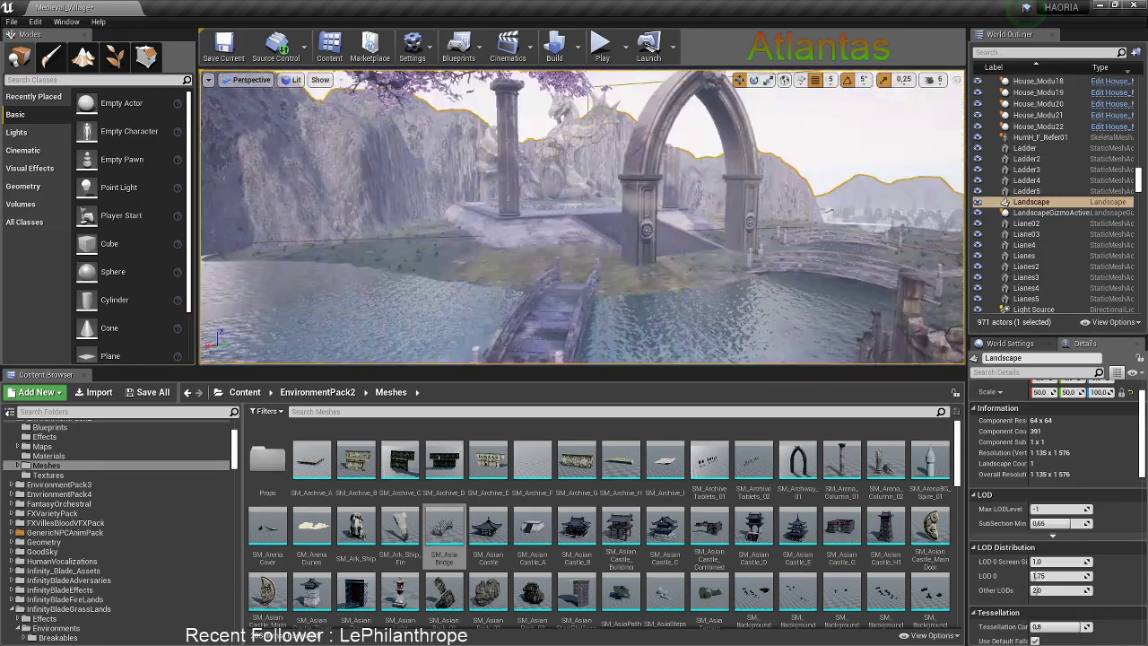
{"action": "right_click_drag", "start_coordinate": [574, 215], "coordinate": [583, 217]}
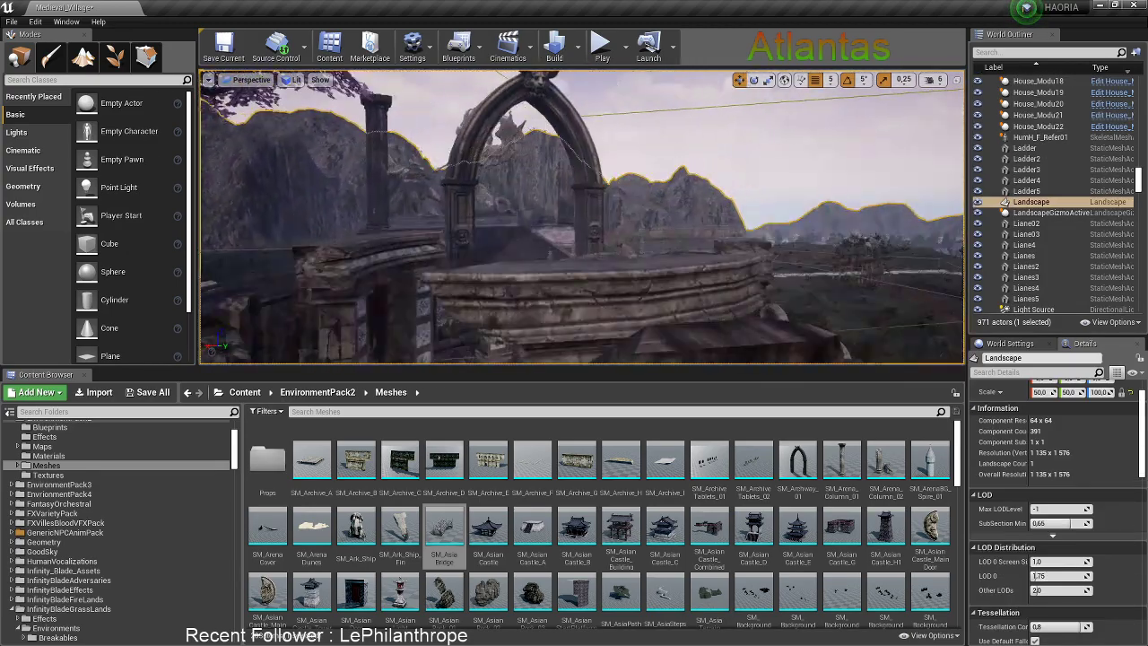
Place an SM_BambooNew_04 clump in the water beside the archway bridge
{"action": "right_click_drag", "start_coordinate": [533, 269], "coordinate": [532, 280]}
{"action": "scroll", "coordinate": [553, 496], "scroll_direction": "down", "scroll_amount": 5}
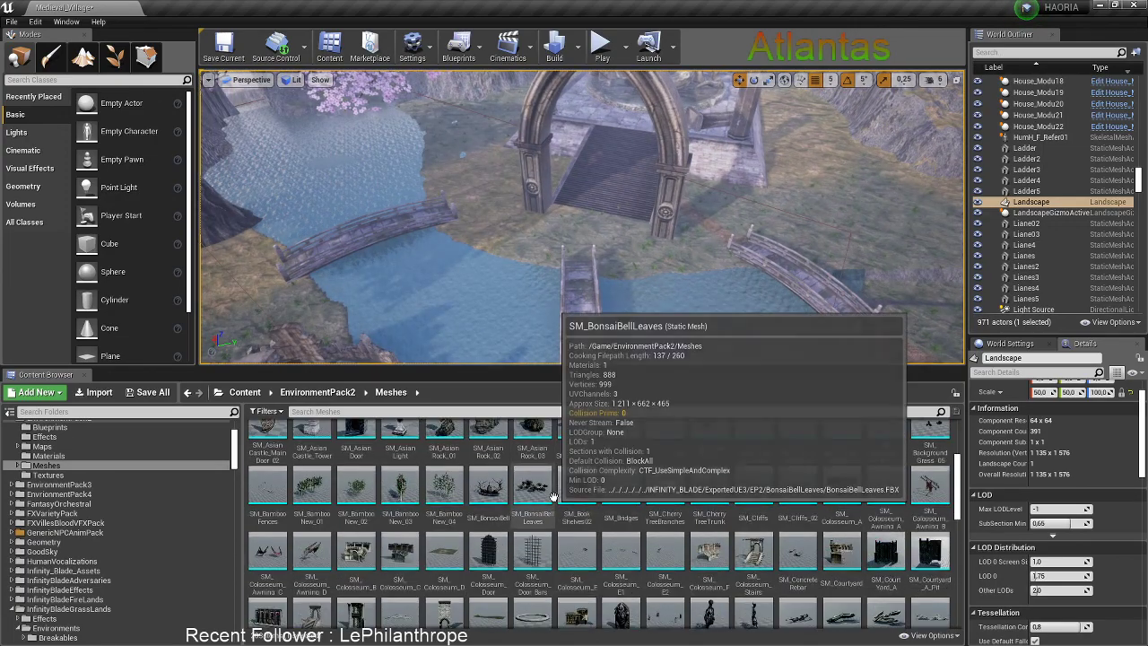
{"action": "left_click_drag", "start_coordinate": [443, 484], "coordinate": [542, 270]}
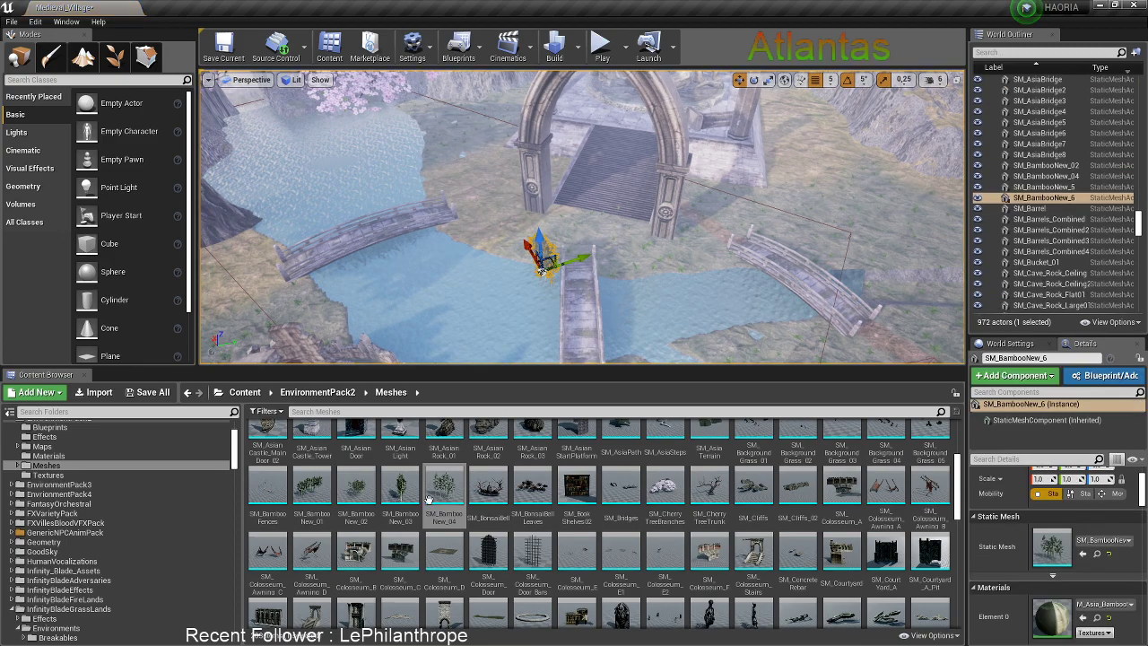
{"action": "left_click_drag", "start_coordinate": [356, 489], "coordinate": [599, 309]}
{"action": "right_click_drag", "start_coordinate": [599, 310], "coordinate": [599, 345]}
{"action": "key", "text": "e"}
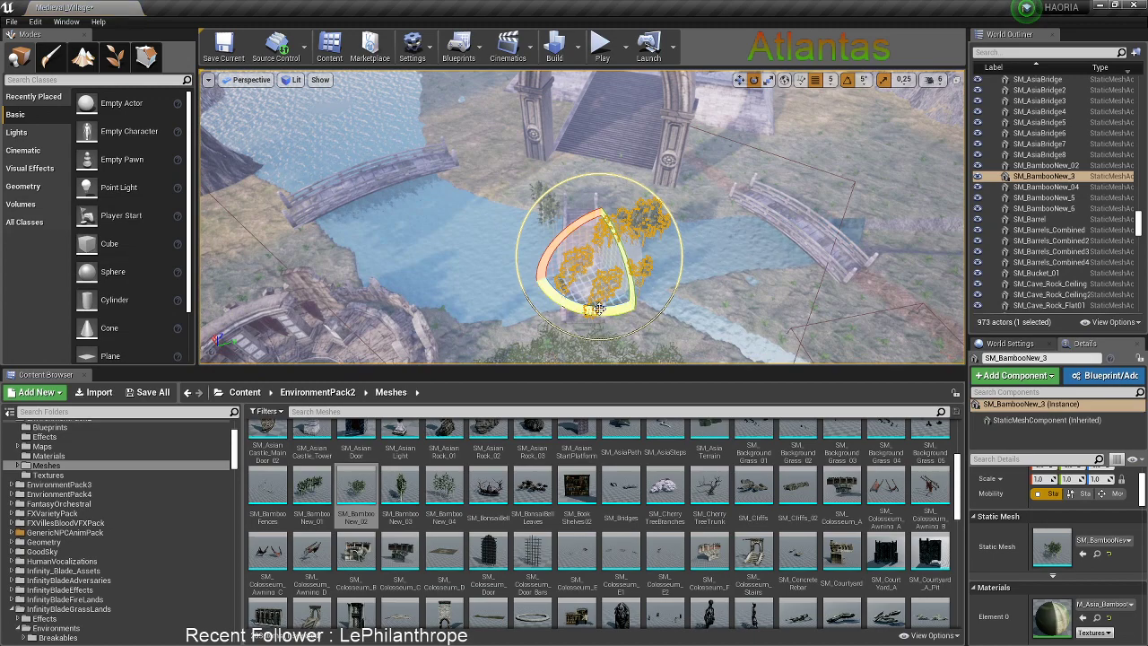
{"action": "left_click_drag", "start_coordinate": [599, 310], "coordinate": [535, 239]}
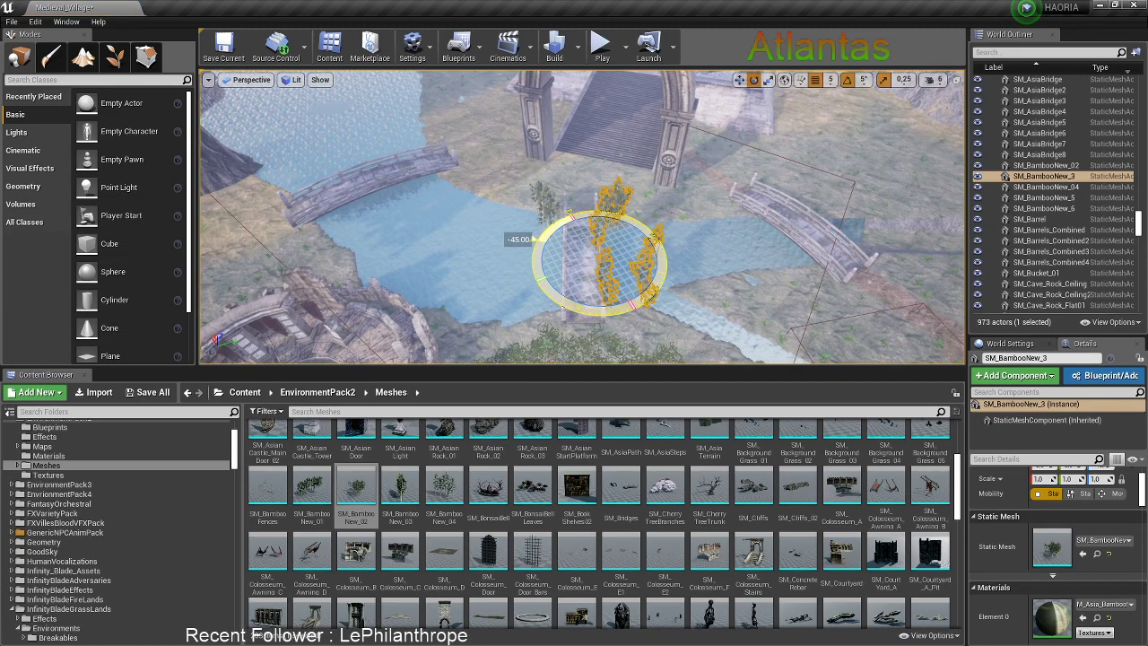
{"action": "key", "text": "w"}
{"action": "left_click_drag", "start_coordinate": [633, 244], "coordinate": [583, 268]}
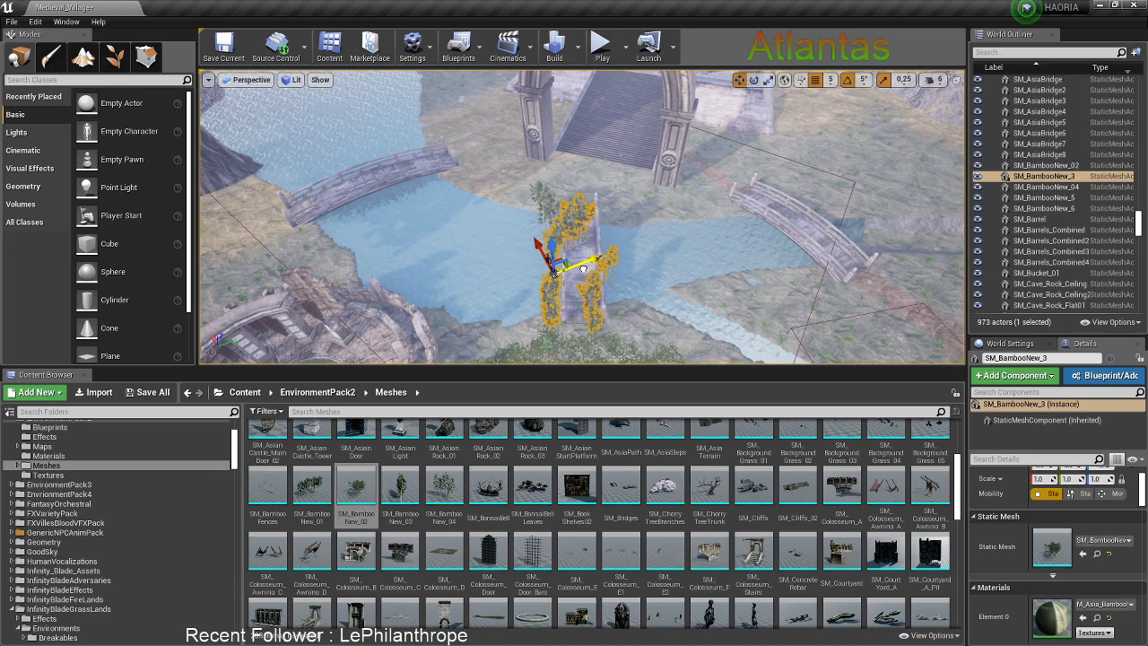
{"action": "key", "text": "Delete"}
Place an SM_BambooNew_01 clump beside the archway bridge, rotate it 75° to run parallel and move it closer to the railing
{"action": "left_click_drag", "start_coordinate": [311, 488], "coordinate": [639, 273]}
{"action": "key", "text": "e"}
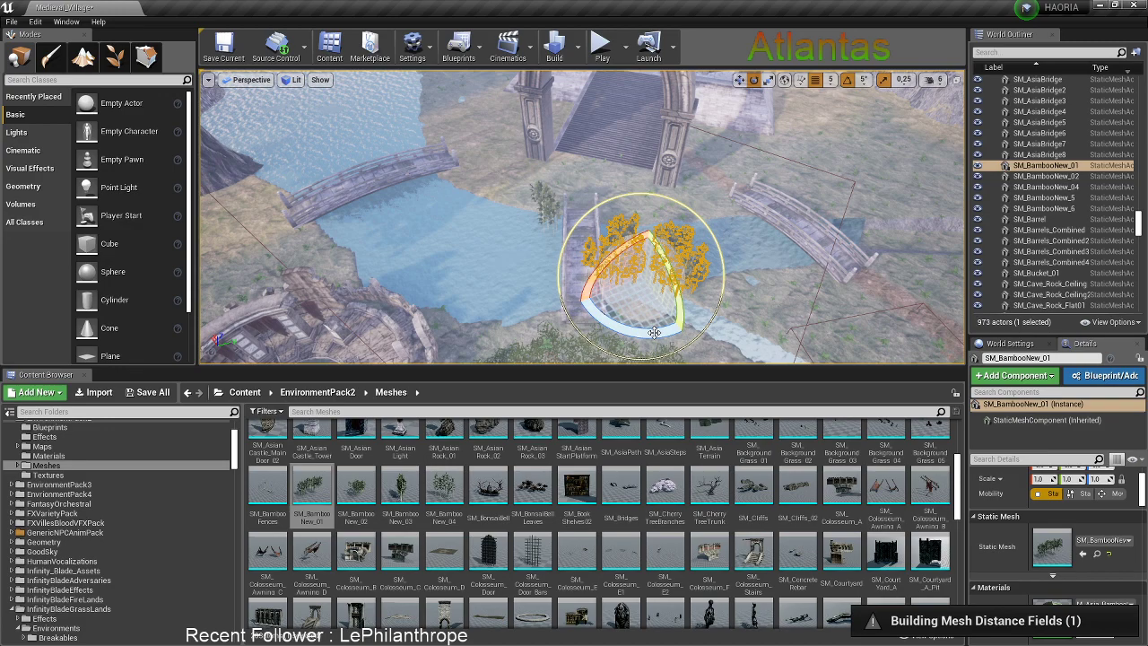
{"action": "left_click_drag", "start_coordinate": [654, 333], "coordinate": [709, 332]}
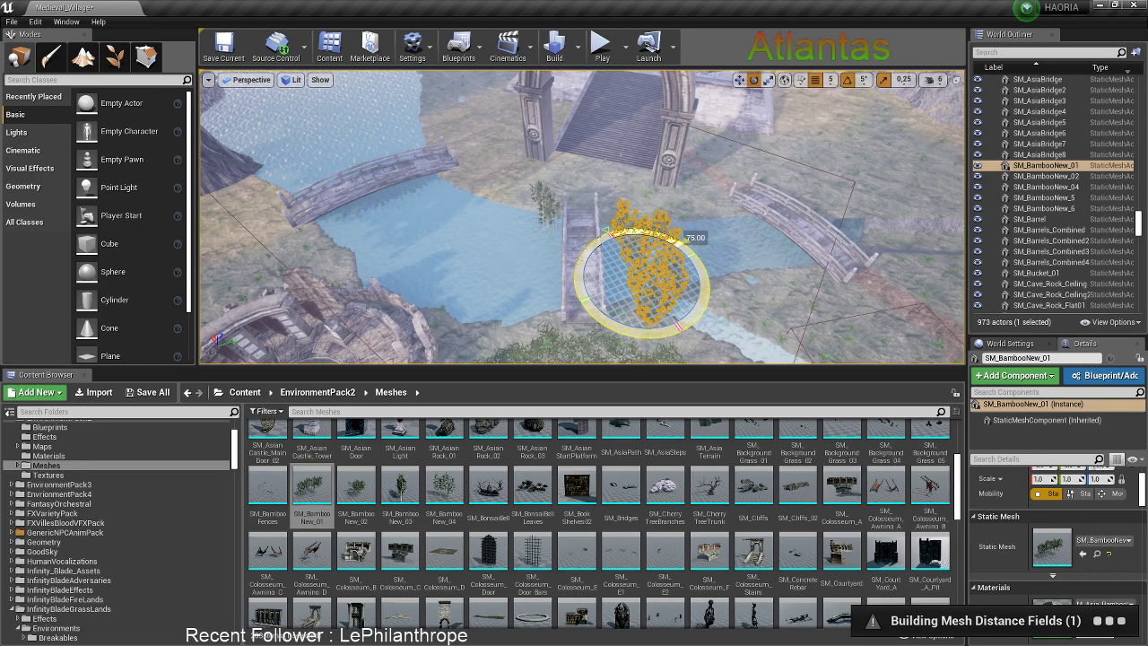
{"action": "key", "text": "w"}
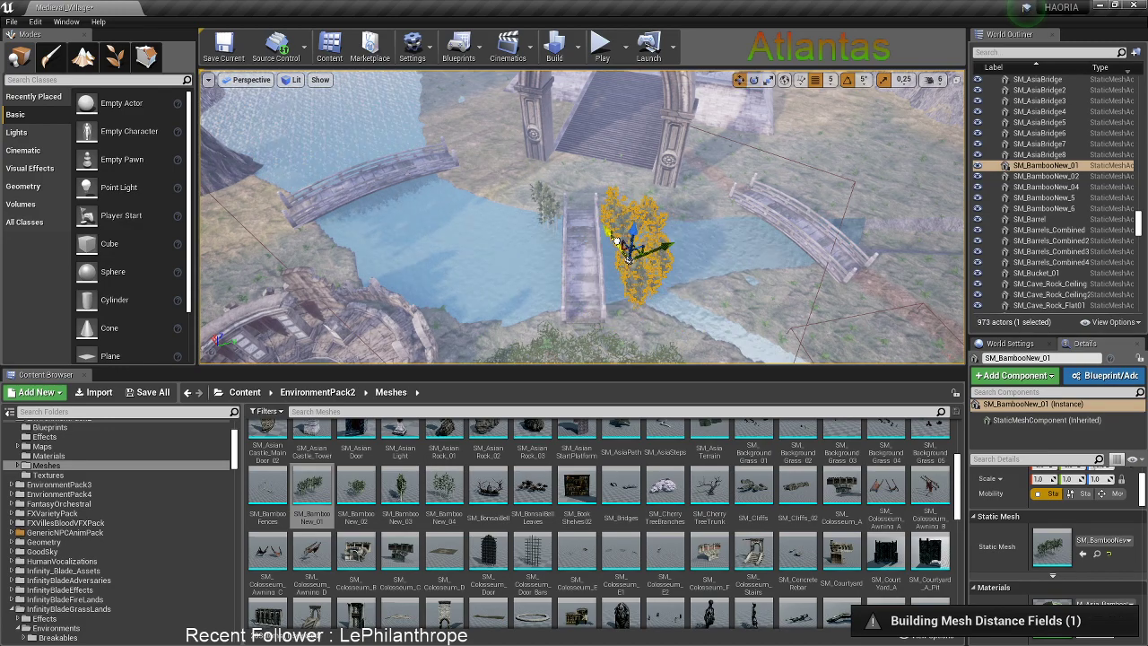
Add two more SM_BambooNew_04 clumps along the opposite side of the archway bridge
{"action": "left_click_drag", "start_coordinate": [444, 489], "coordinate": [530, 273]}
{"action": "left_click_drag", "start_coordinate": [445, 489], "coordinate": [543, 249]}
{"action": "left_click", "coordinate": [643, 260]}
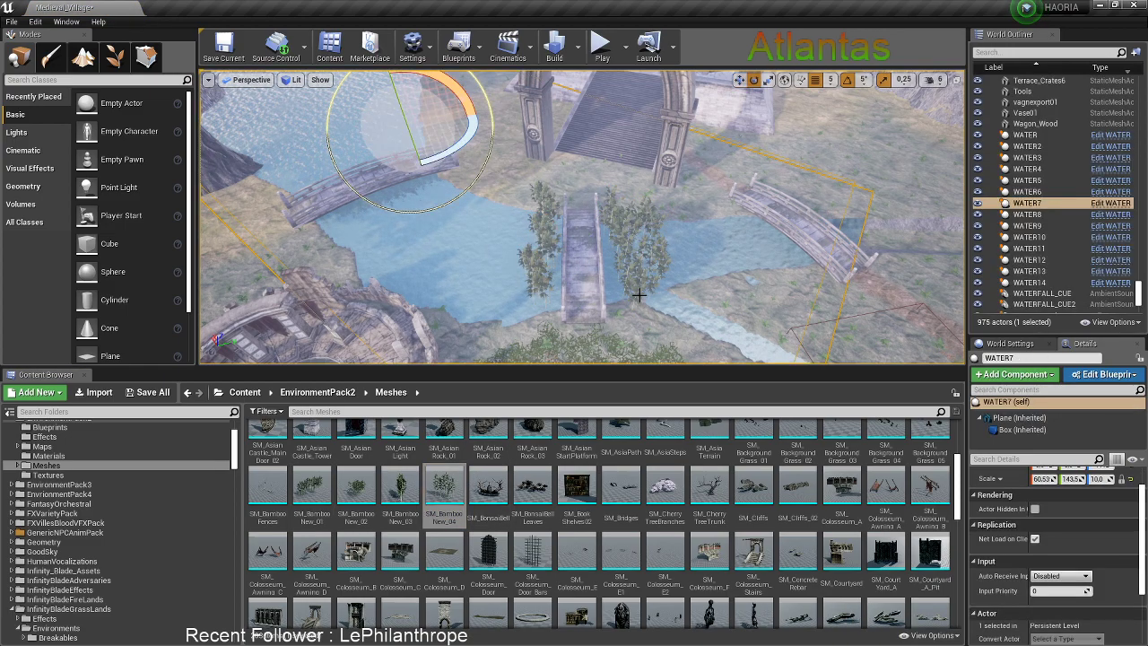
{"action": "key", "text": "e"}
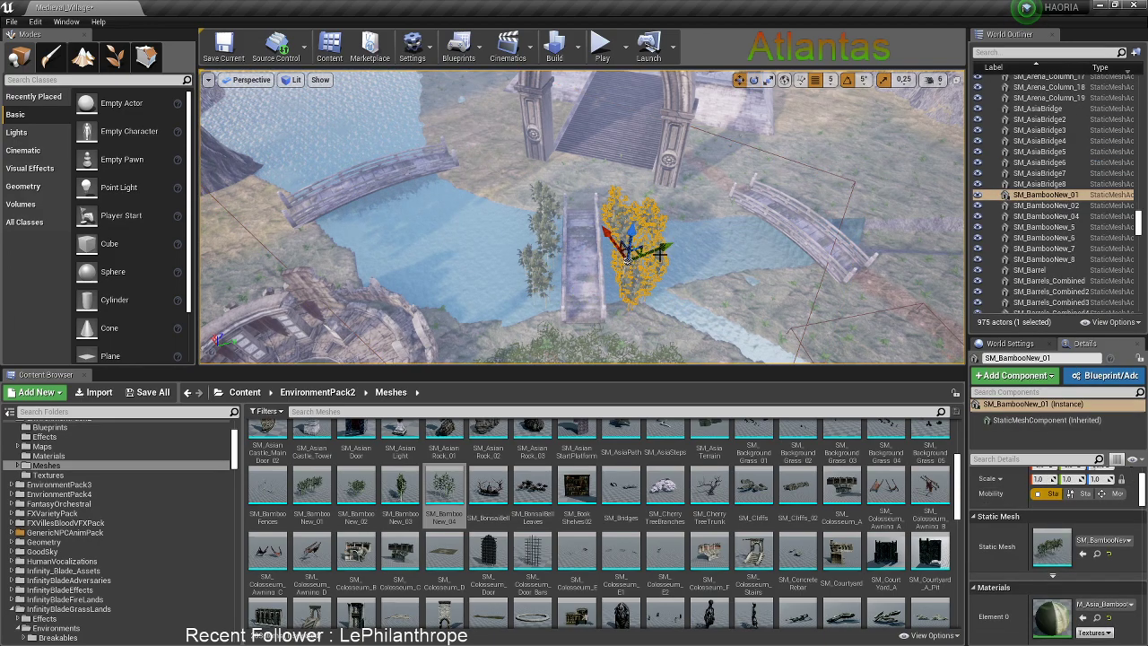
{"action": "right_click_drag", "start_coordinate": [660, 255], "coordinate": [635, 255]}
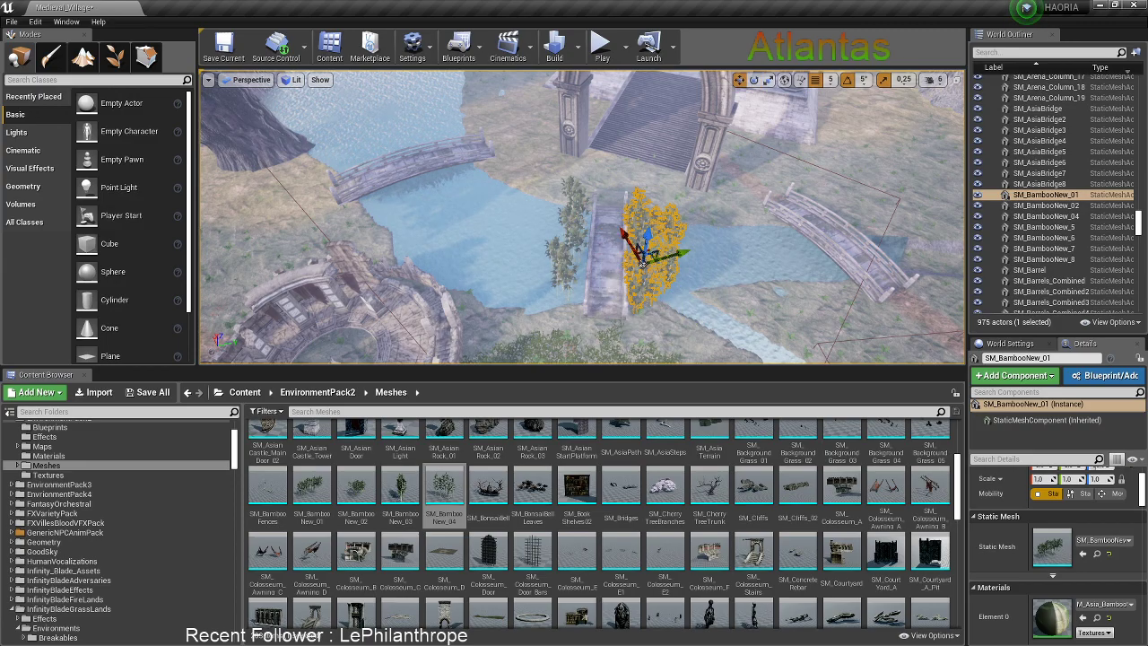
Lower the SM_BambooNew_01 clump into the water and set its vertical scale to 1.25
{"action": "left_click", "coordinate": [659, 330]}
{"action": "right_click_drag", "start_coordinate": [659, 330], "coordinate": [673, 237]}
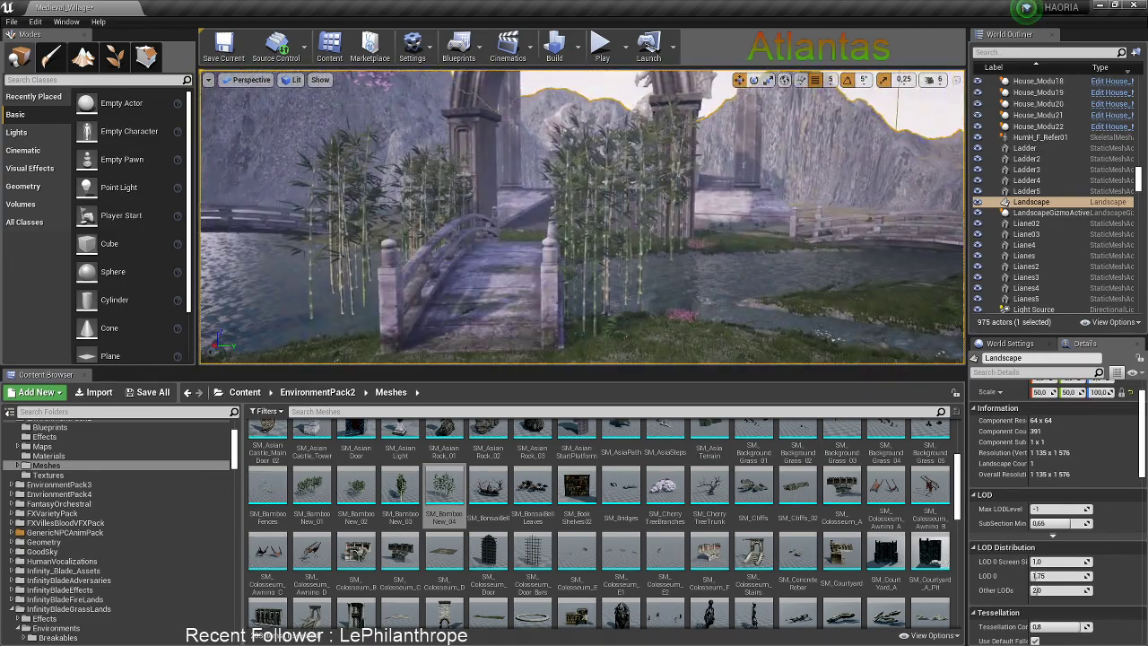
{"action": "left_click", "coordinate": [617, 265]}
{"action": "left_click_drag", "start_coordinate": [601, 228], "coordinate": [599, 257]}
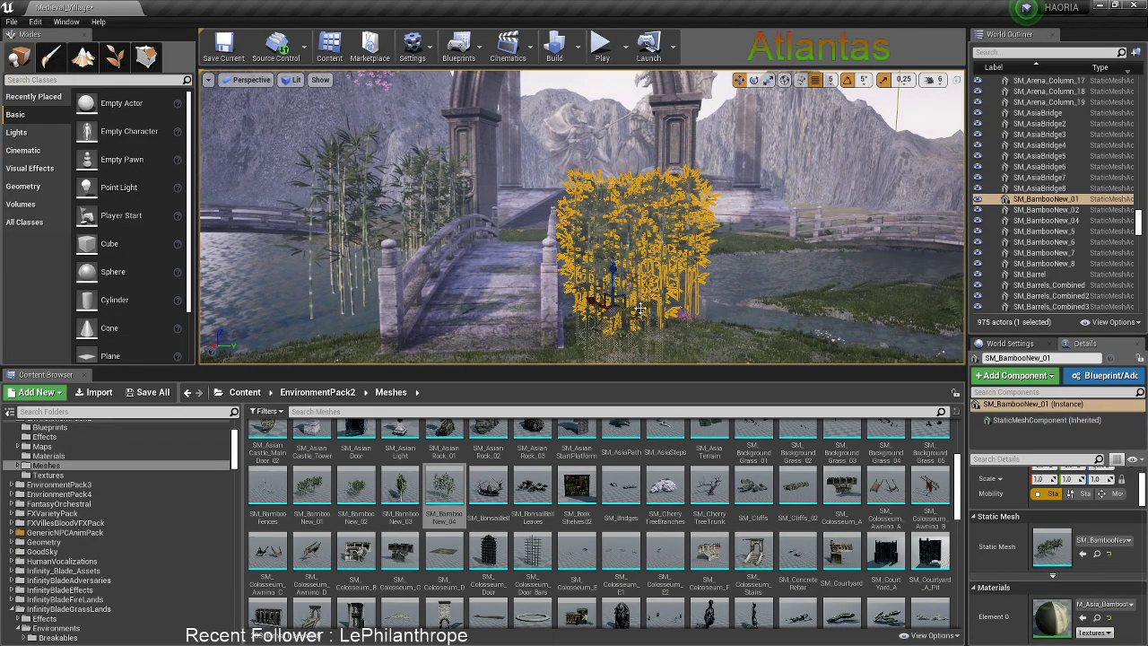
{"action": "mouse_move", "coordinate": [613, 274]}
{"action": "left_mouse_down"}
{"action": "mouse_move", "coordinate": [613, 247]}
{"action": "mouse_move", "coordinate": [614, 260]}
{"action": "left_mouse_up"}
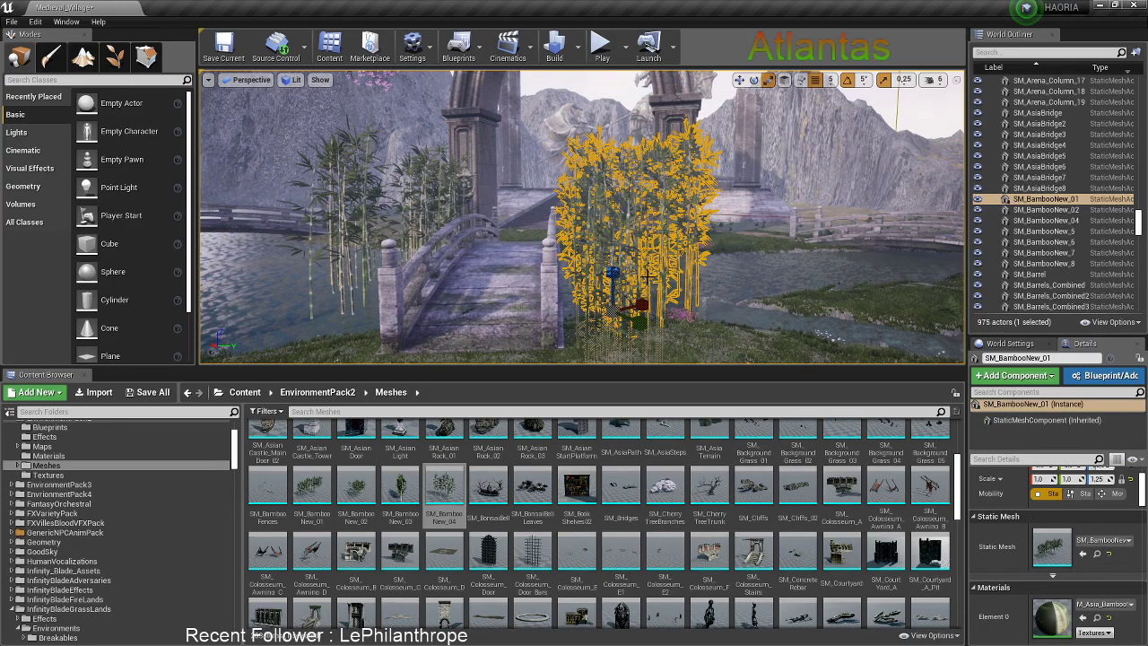
Select the three SM_BambooNew_04 clumps beside the archway bridge, lower them together into the water and stretch them vertically
{"action": "left_click", "coordinate": [574, 347]}
{"action": "right_click_drag", "start_coordinate": [574, 346], "coordinate": [484, 347]}
{"action": "right_click_drag", "start_coordinate": [570, 274], "coordinate": [552, 274]}
{"action": "left_click", "coordinate": [609, 245]}
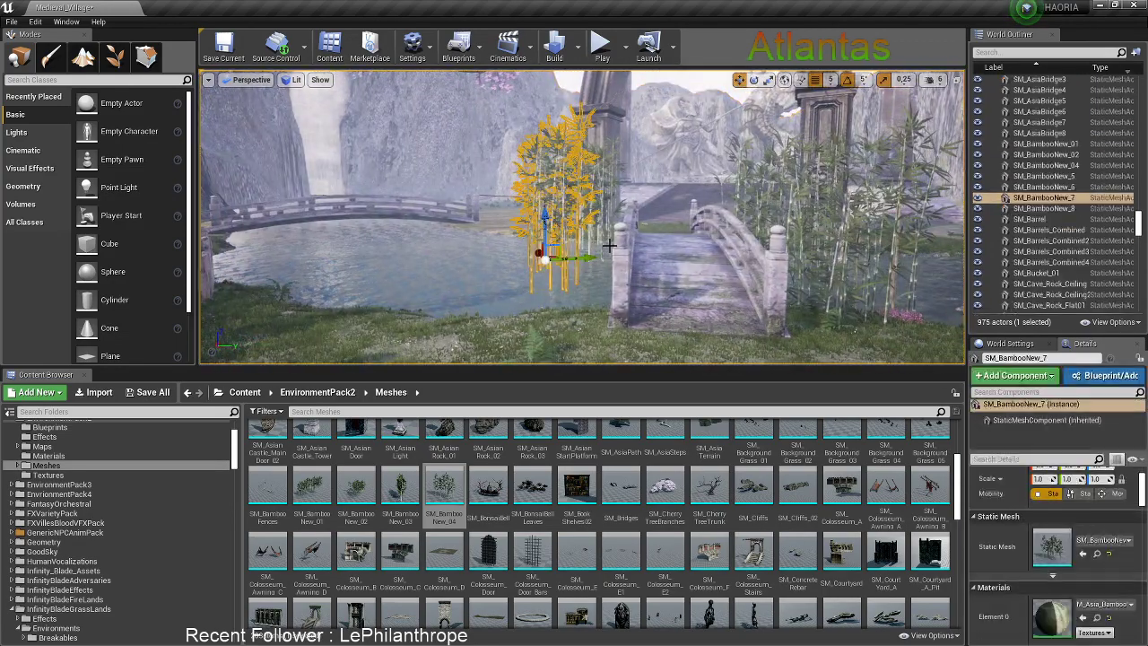
{"action": "left_click", "coordinate": [599, 217], "text": "ctrl"}
{"action": "key", "text": "w"}
{"action": "mouse_move", "coordinate": [676, 269]}
{"action": "right_mouse_down"}
{"action": "mouse_move", "coordinate": [753, 278]}
{"action": "mouse_move", "coordinate": [678, 268]}
{"action": "right_mouse_up"}
{"action": "left_click", "coordinate": [695, 209], "text": "ctrl"}
{"action": "left_click_drag", "start_coordinate": [640, 139], "coordinate": [640, 175]}
{"action": "key", "text": "d"}
{"action": "right_click_drag", "start_coordinate": [635, 199], "coordinate": [577, 240]}
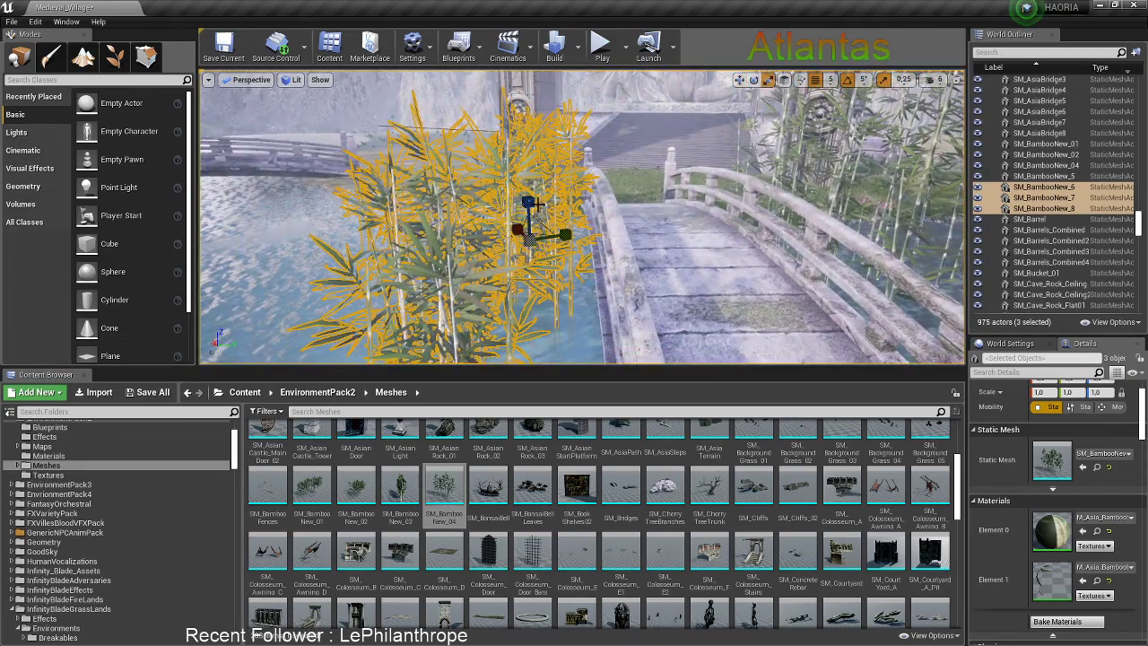
{"action": "left_click_drag", "start_coordinate": [530, 203], "coordinate": [531, 188]}
Place the SM_Courtyard_H stone ring on the grass in front of the archway bridge and sink it partly into the ground
{"action": "left_click", "coordinate": [639, 244]}
{"action": "key", "text": "s"}
{"action": "mouse_move", "coordinate": [638, 244]}
{"action": "right_mouse_down"}
{"action": "mouse_move", "coordinate": [639, 224]}
{"action": "mouse_move", "coordinate": [665, 217]}
{"action": "mouse_move", "coordinate": [662, 260]}
{"action": "mouse_move", "coordinate": [651, 245]}
{"action": "right_mouse_up"}
{"action": "key", "text": "w"}
{"action": "key", "text": "s"}
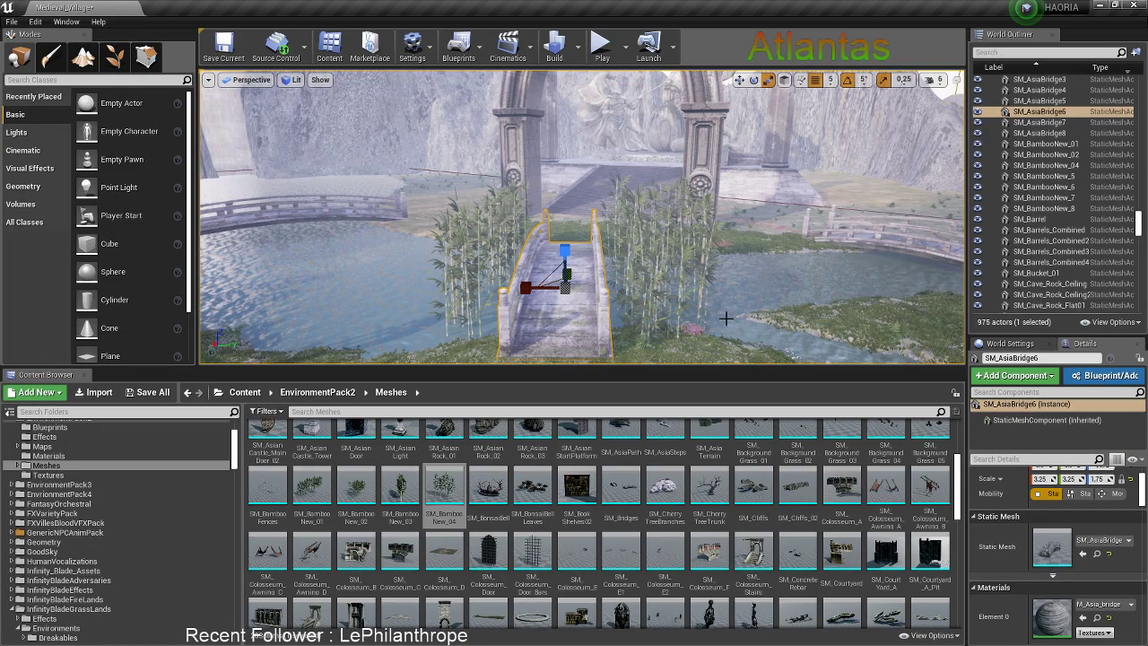
{"action": "right_click_drag", "start_coordinate": [737, 329], "coordinate": [750, 366]}
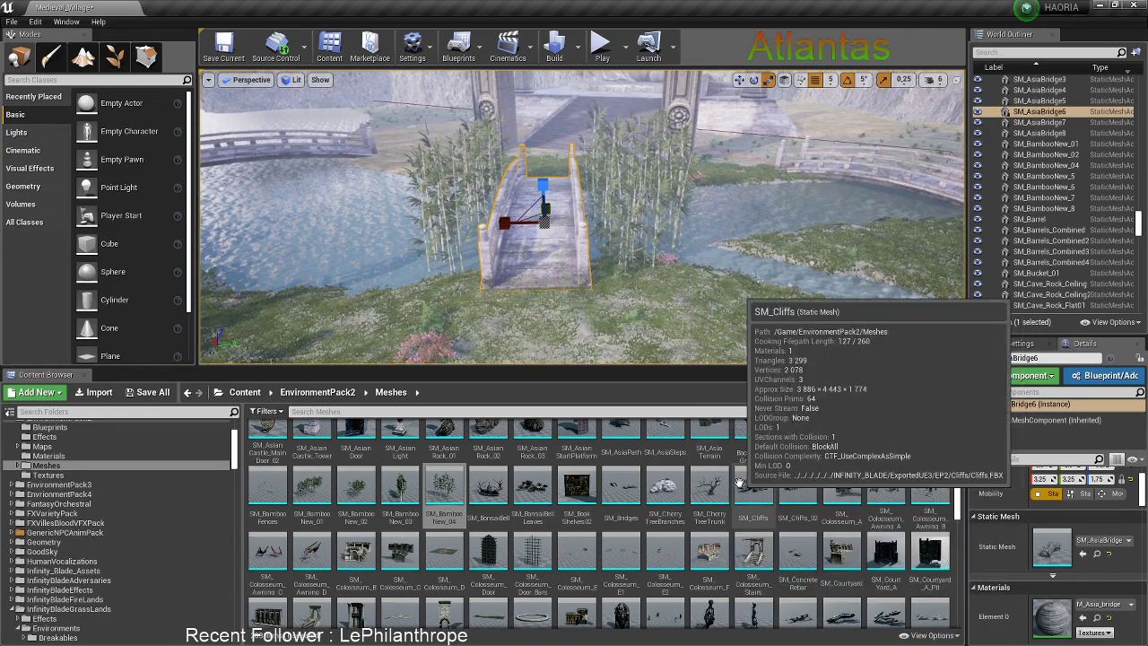
{"action": "scroll", "coordinate": [740, 482], "scroll_direction": "down", "scroll_amount": 3}
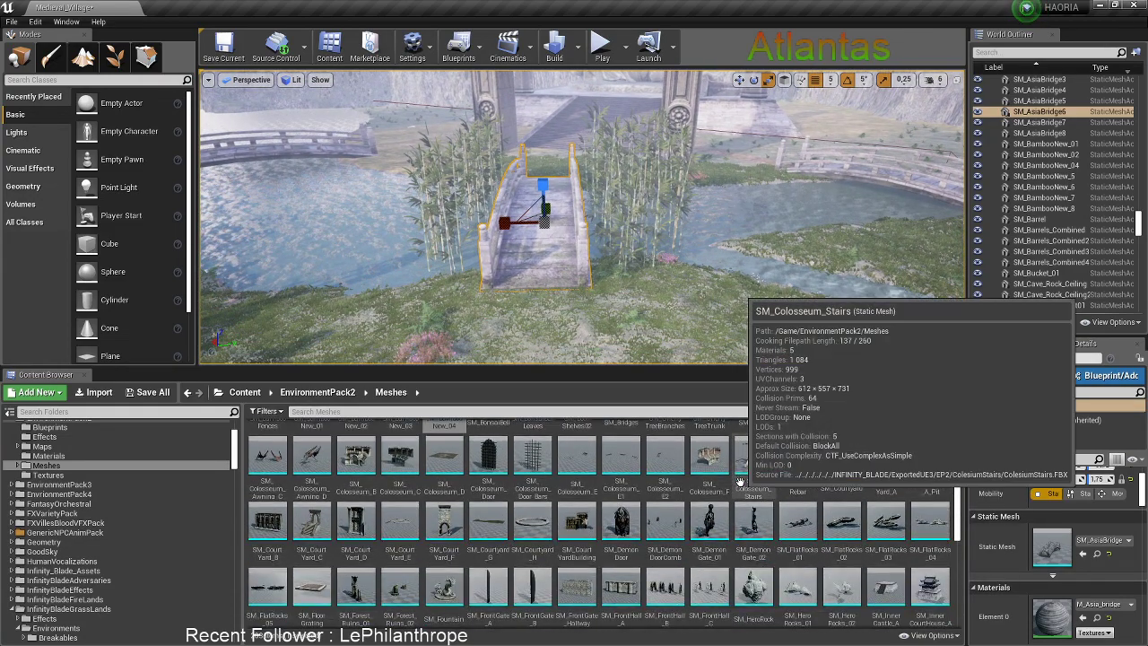
{"action": "right_click_drag", "start_coordinate": [699, 296], "coordinate": [690, 294]}
{"action": "right_click_drag", "start_coordinate": [629, 317], "coordinate": [585, 328]}
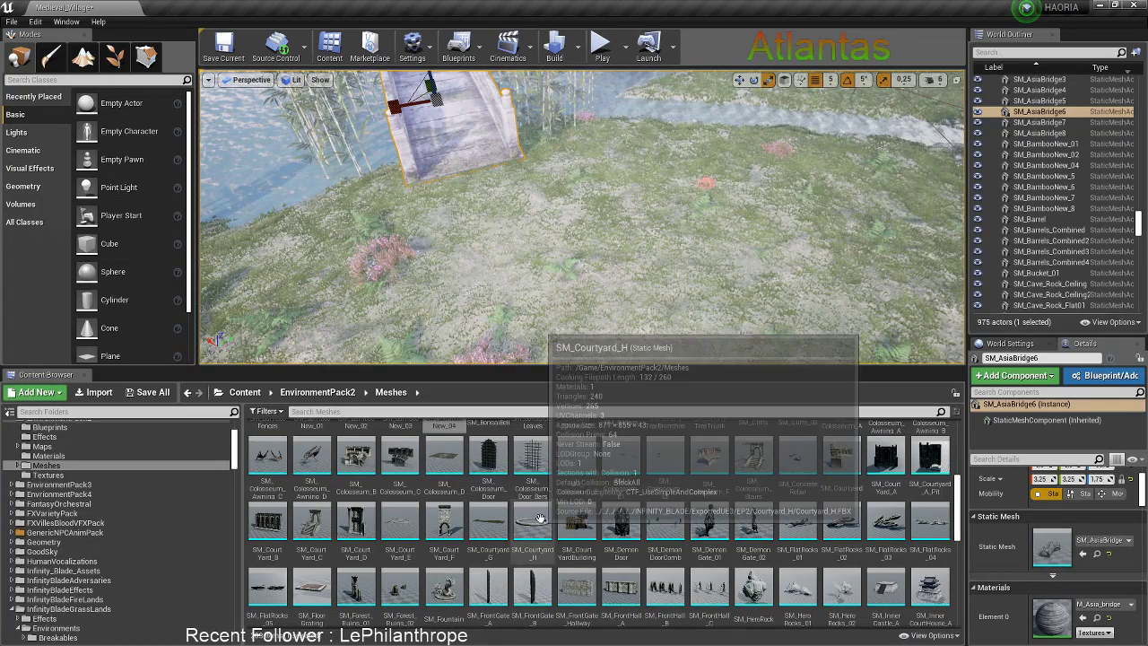
{"action": "left_click_drag", "start_coordinate": [532, 522], "coordinate": [562, 255]}
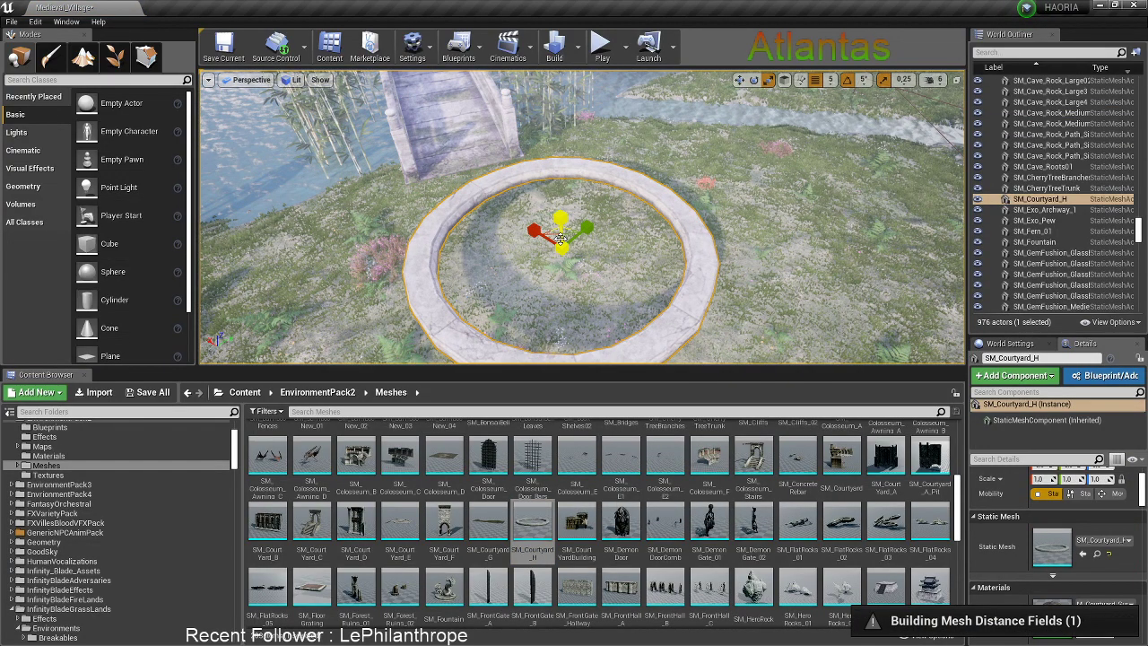
{"action": "key", "text": "w"}
{"action": "left_click_drag", "start_coordinate": [562, 226], "coordinate": [564, 265]}
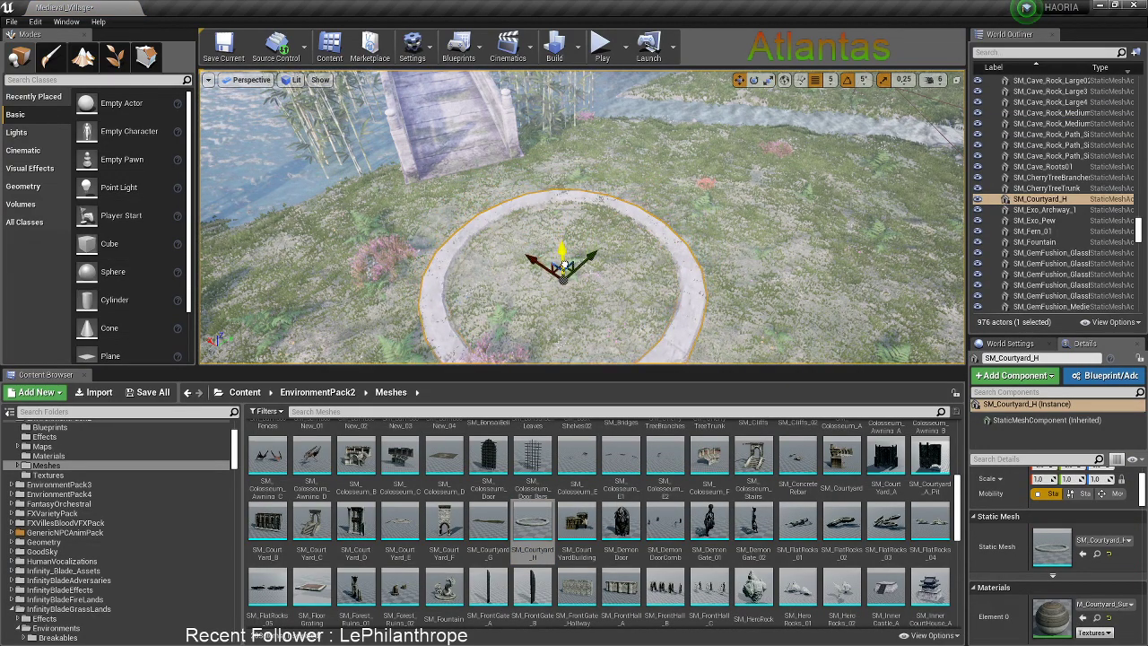
Move the stone ring to one side of the bridge approach and duplicate it on the opposite side
{"action": "mouse_move", "coordinate": [616, 280]}
{"action": "right_mouse_down"}
{"action": "mouse_move", "coordinate": [789, 266]}
{"action": "mouse_move", "coordinate": [610, 296]}
{"action": "right_mouse_up"}
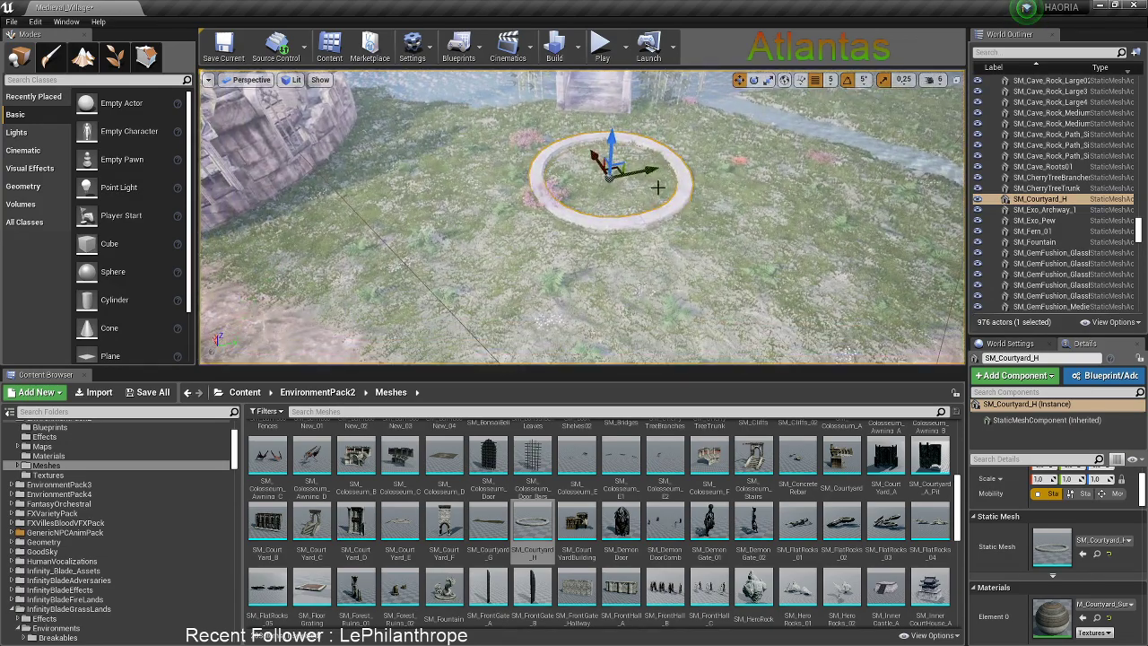
{"action": "left_click_drag", "start_coordinate": [652, 185], "coordinate": [718, 194]}
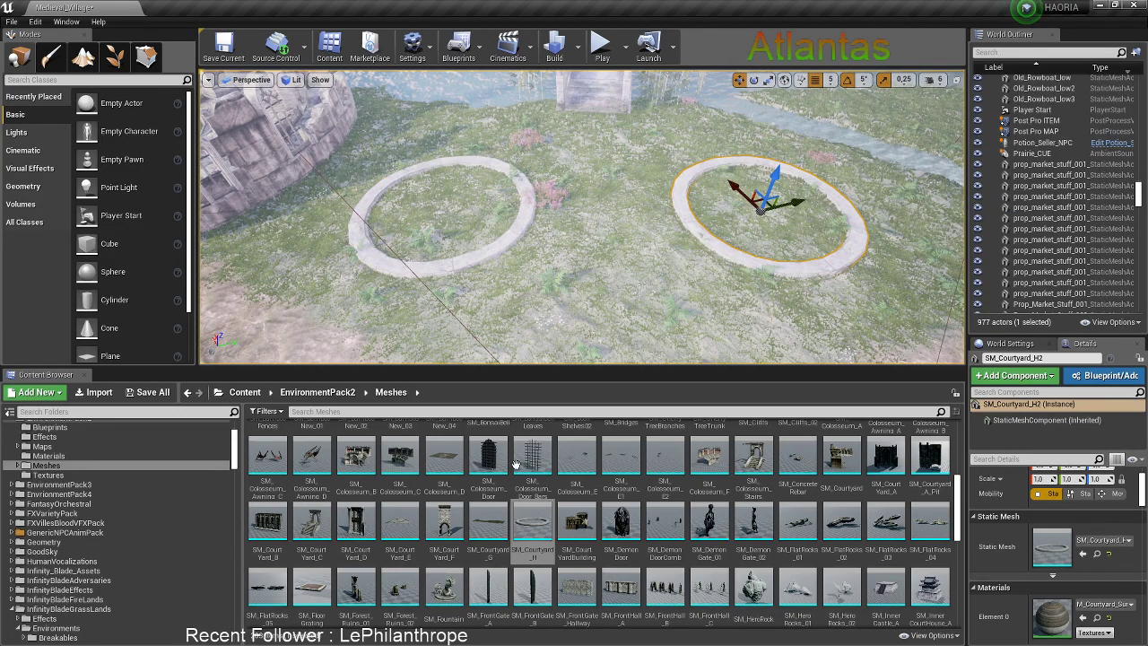
Place a BP_Fontaine fountain from ThirdPersonBP/Blueprints/FBX in the centre of each stone ring and check the pair from farther back
{"action": "left_click", "coordinate": [248, 392]}
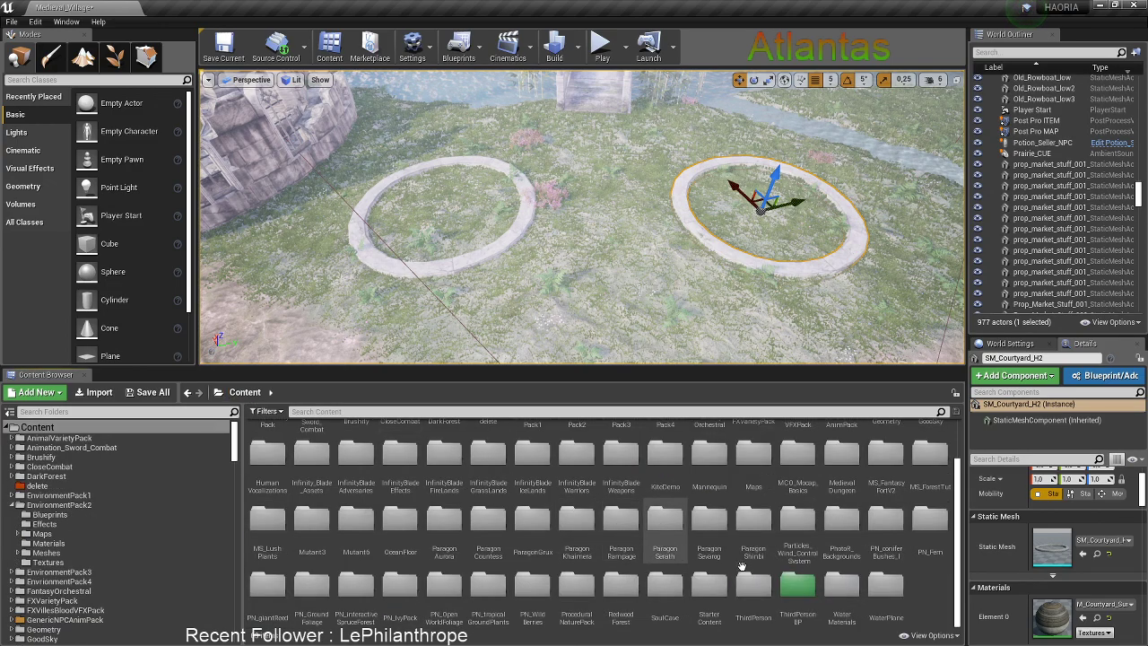
{"action": "double_click", "coordinate": [797, 585]}
{"action": "double_click", "coordinate": [275, 452]}
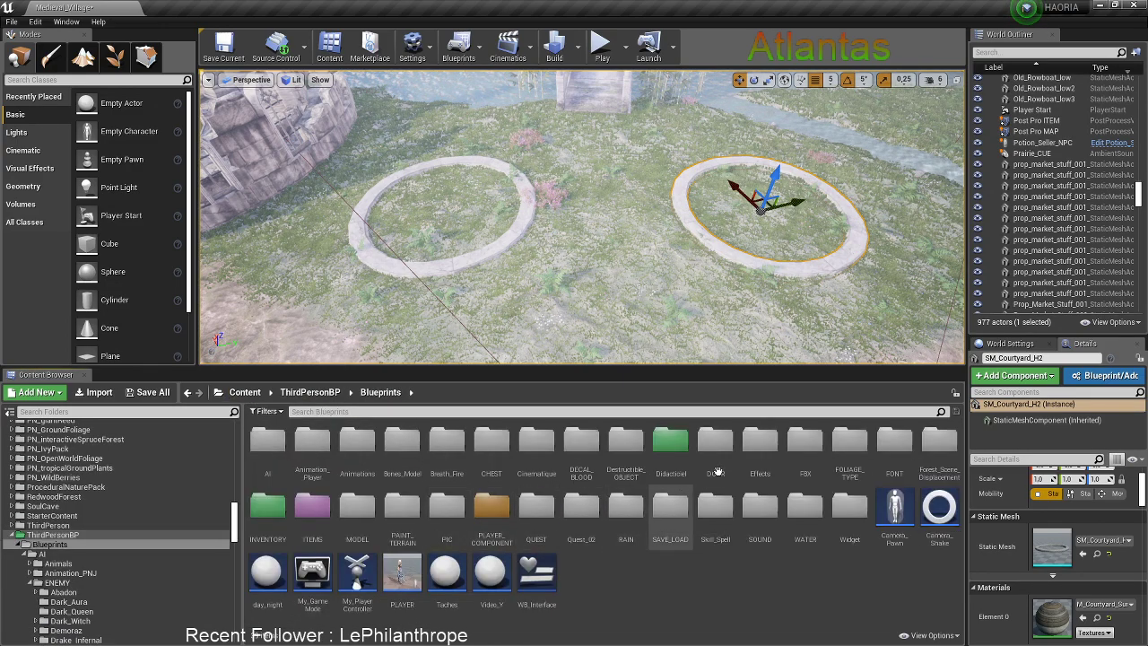
{"action": "double_click", "coordinate": [804, 444]}
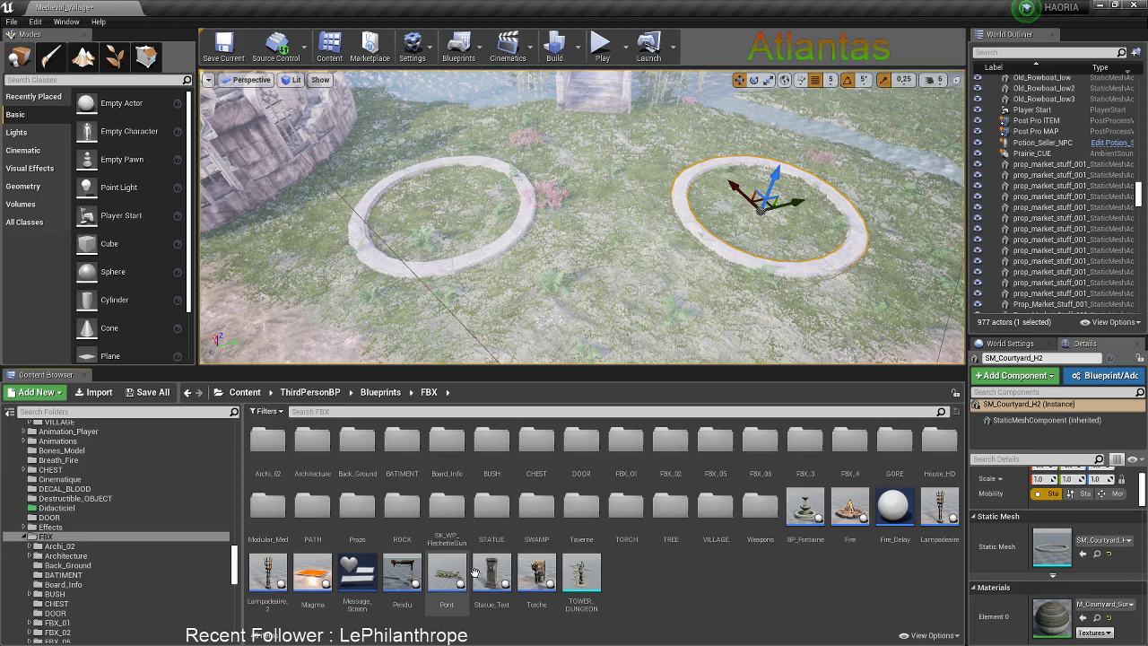
{"action": "left_click_drag", "start_coordinate": [801, 505], "coordinate": [440, 193]}
{"action": "left_click_drag", "start_coordinate": [804, 507], "coordinate": [770, 206]}
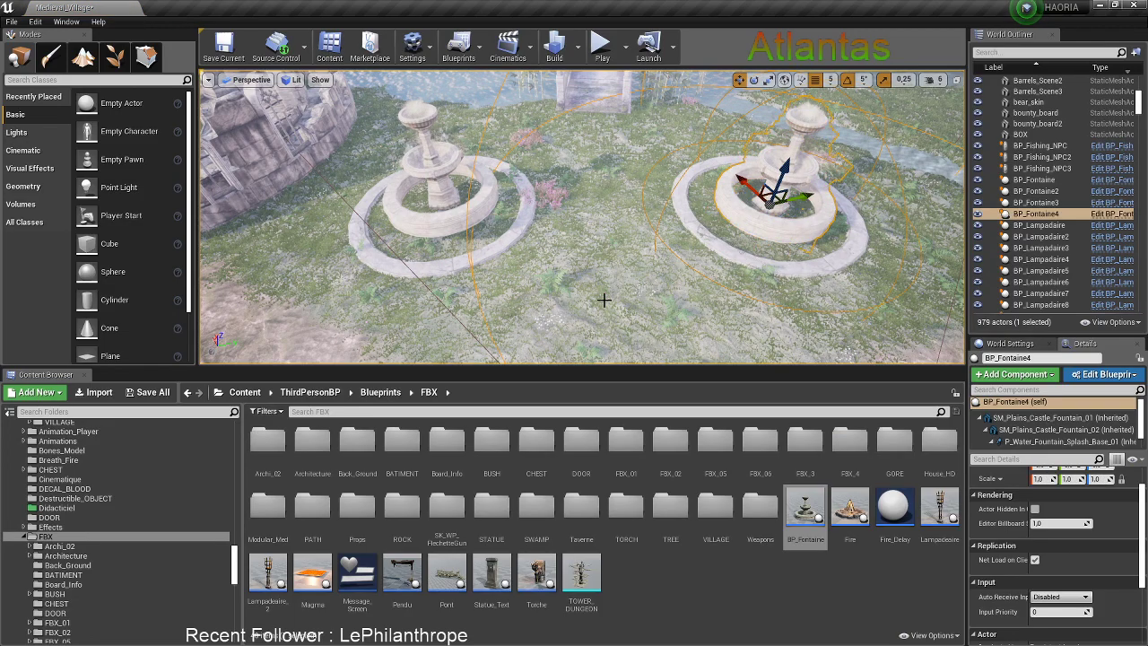
{"action": "mouse_move", "coordinate": [601, 300]}
{"action": "right_mouse_down"}
{"action": "mouse_move", "coordinate": [607, 308]}
{"action": "mouse_move", "coordinate": [607, 260]}
{"action": "mouse_move", "coordinate": [596, 247]}
{"action": "mouse_move", "coordinate": [590, 315]}
{"action": "right_mouse_up"}
{"action": "key", "text": "s"}
{"action": "left_click", "coordinate": [577, 259]}
{"action": "scroll", "coordinate": [577, 269], "scroll_direction": "up", "scroll_amount": 5}
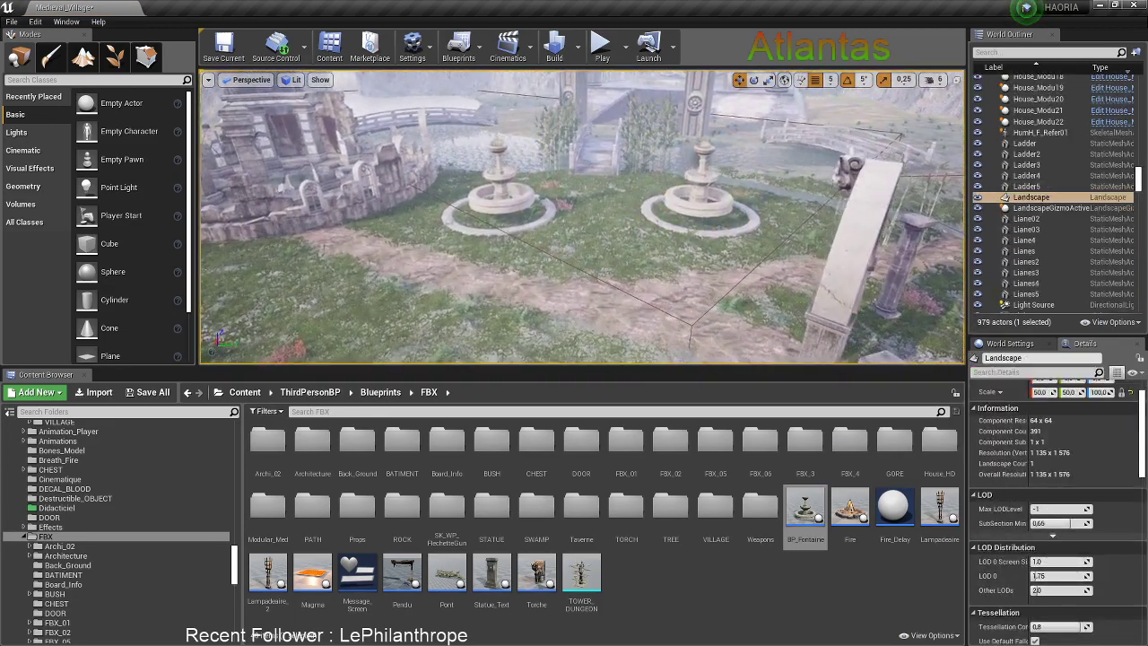
Set up landscape painting with the GrassDry layer and reduce the brush size to about 160
{"action": "left_click", "coordinate": [113, 59]}
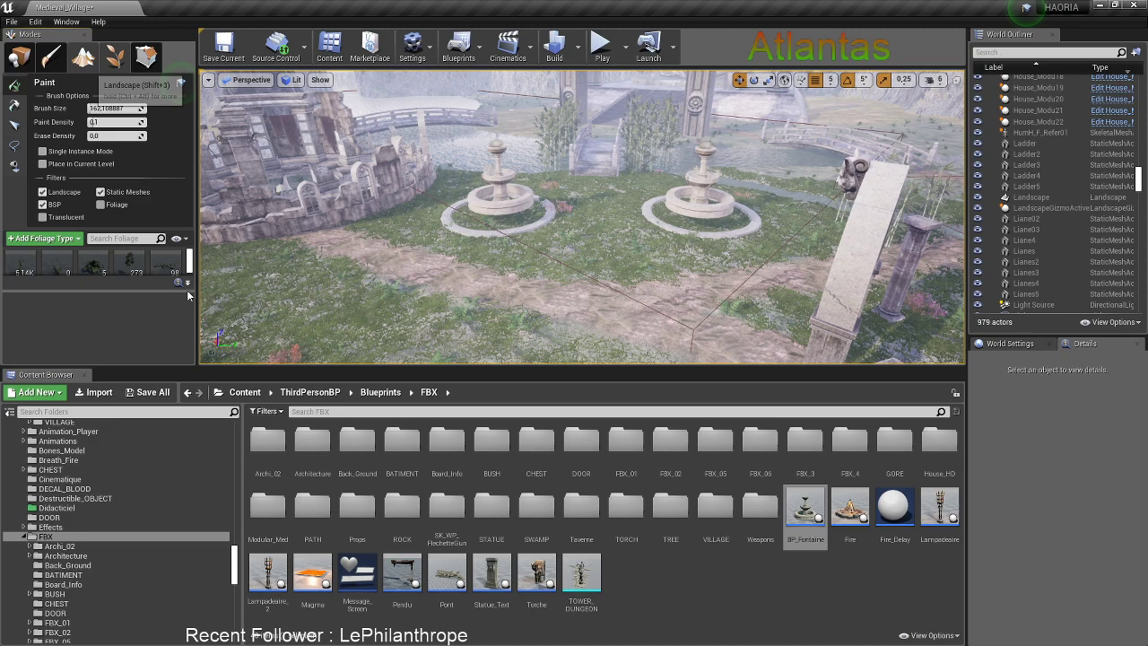
{"action": "key", "text": "shift+3"}
{"action": "left_click", "coordinate": [133, 88]}
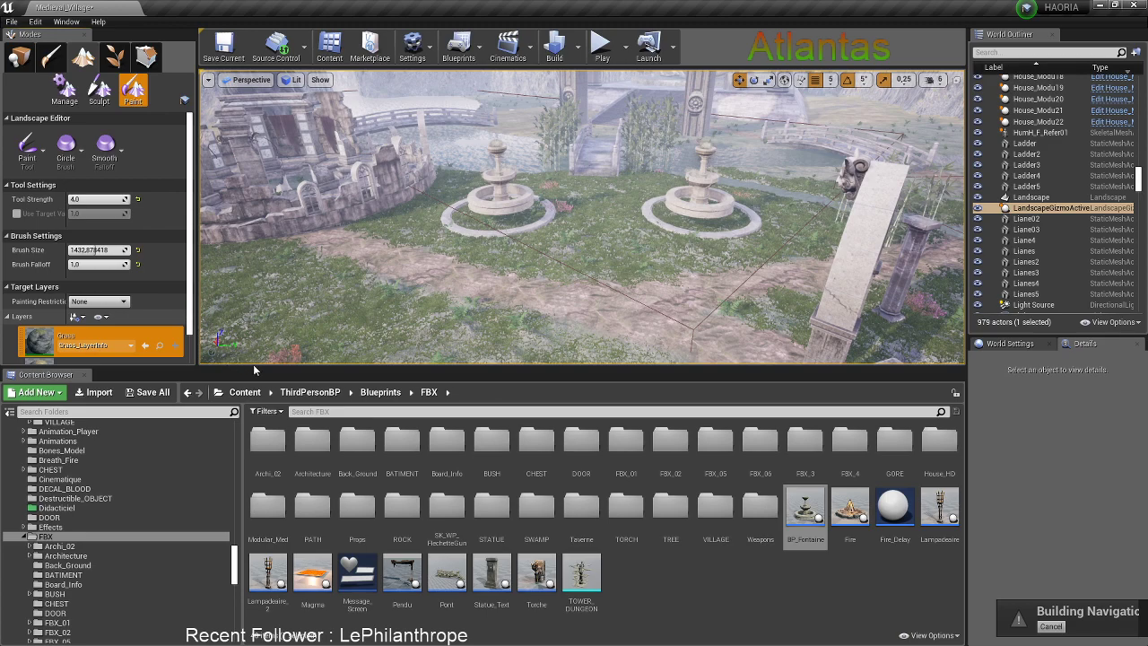
{"action": "scroll", "coordinate": [161, 287], "scroll_direction": "down", "scroll_amount": 4}
{"action": "scroll", "coordinate": [135, 287], "scroll_direction": "down", "scroll_amount": 5}
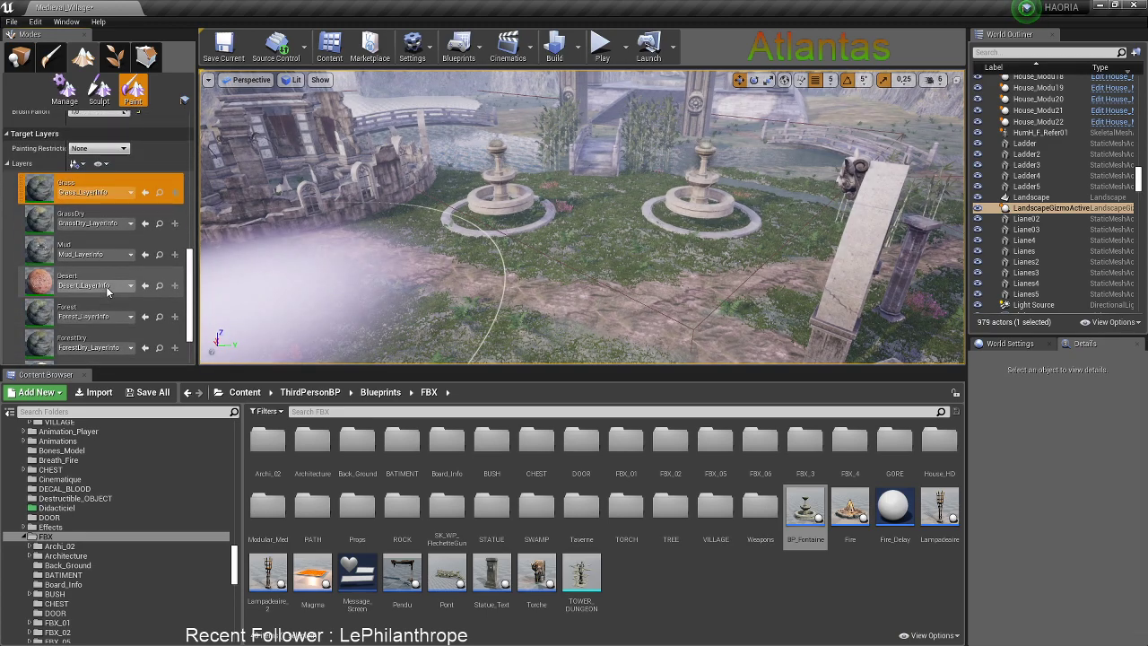
{"action": "scroll", "coordinate": [108, 291], "scroll_direction": "up", "scroll_amount": 3}
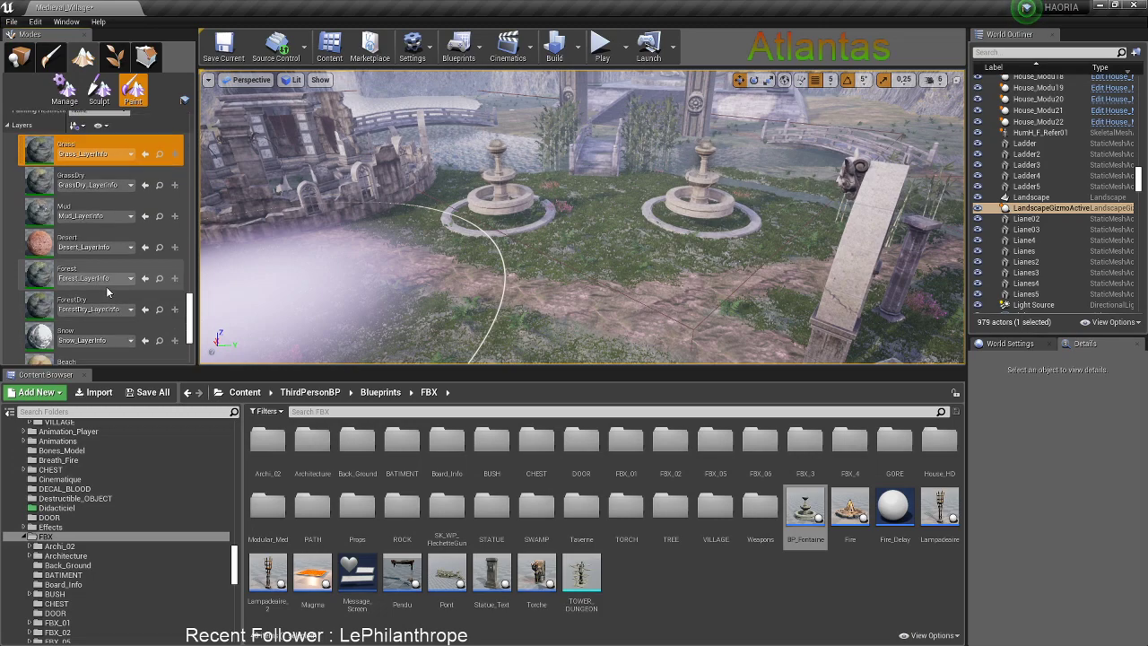
{"action": "scroll", "coordinate": [63, 235], "scroll_direction": "up", "scroll_amount": 2}
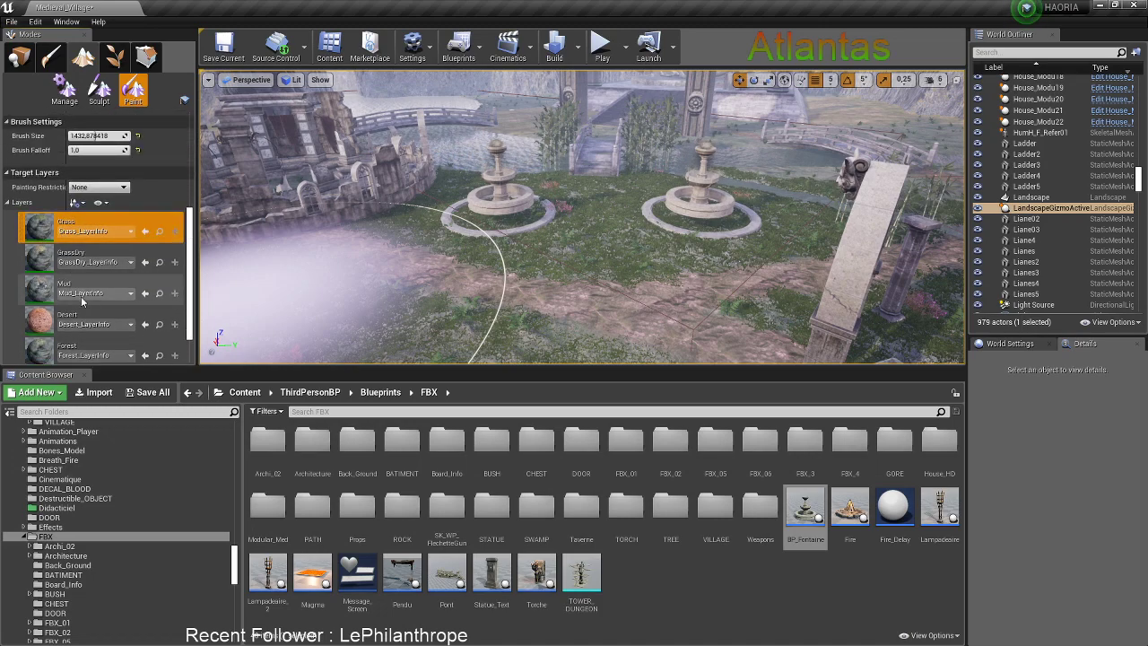
{"action": "left_click", "coordinate": [43, 260]}
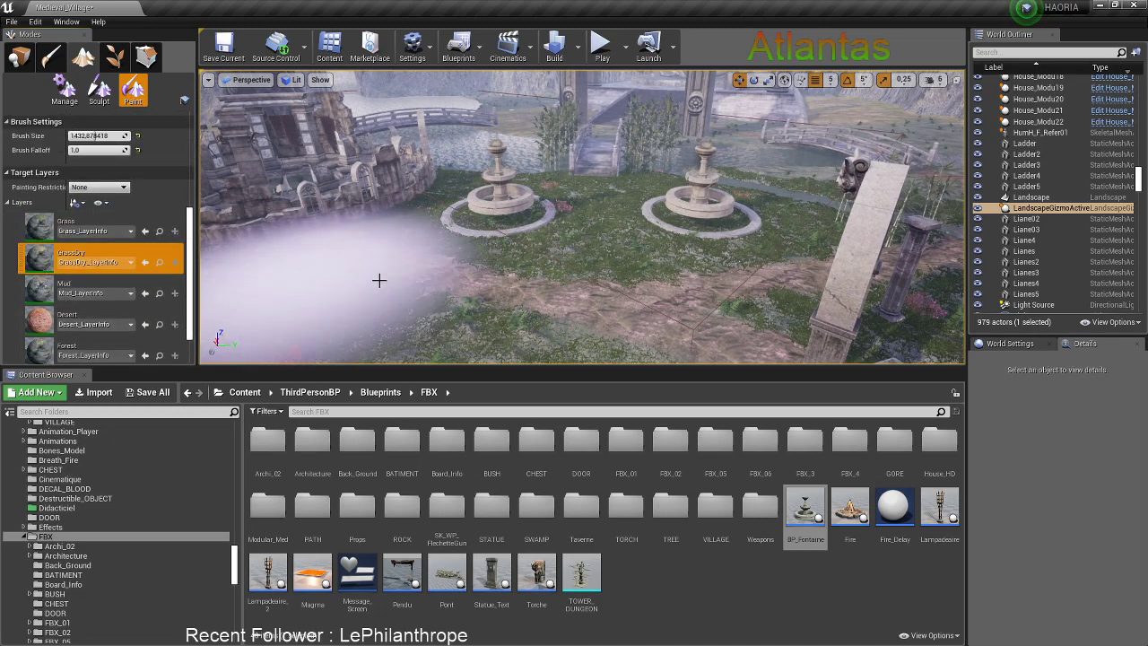
{"action": "left_click_drag", "start_coordinate": [98, 136], "coordinate": [85, 137]}
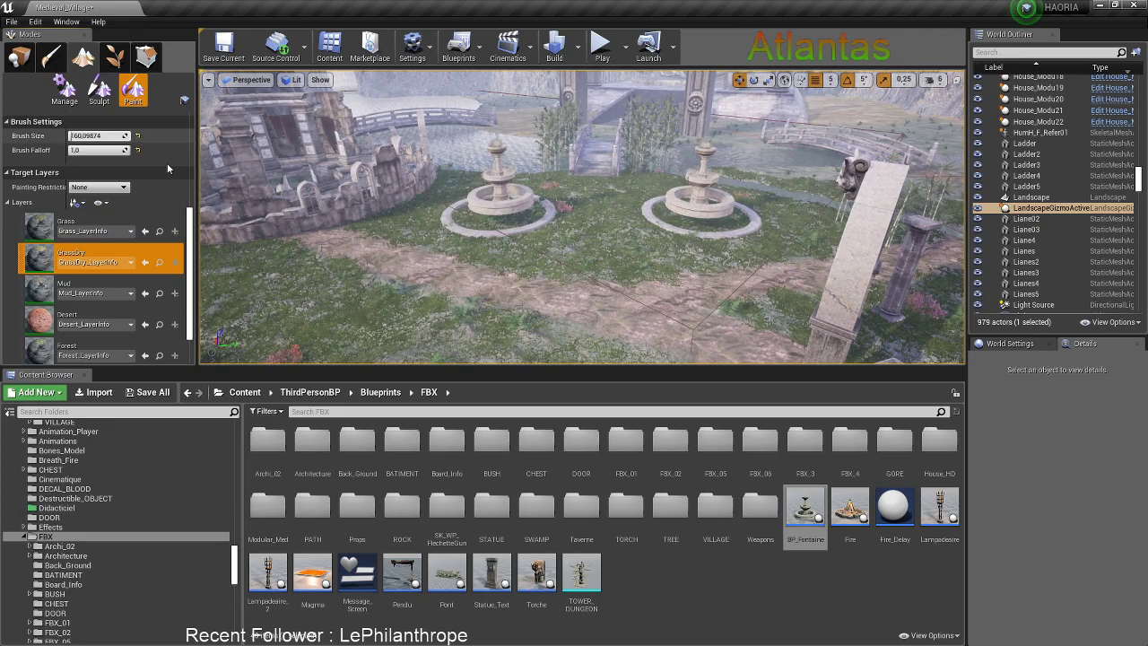
{"action": "mouse_move", "coordinate": [523, 252]}
{"action": "right_mouse_down"}
{"action": "mouse_move", "coordinate": [523, 270]}
{"action": "mouse_move", "coordinate": [439, 291]}
{"action": "mouse_move", "coordinate": [523, 252]}
{"action": "right_mouse_up"}
{"action": "key", "text": "w"}
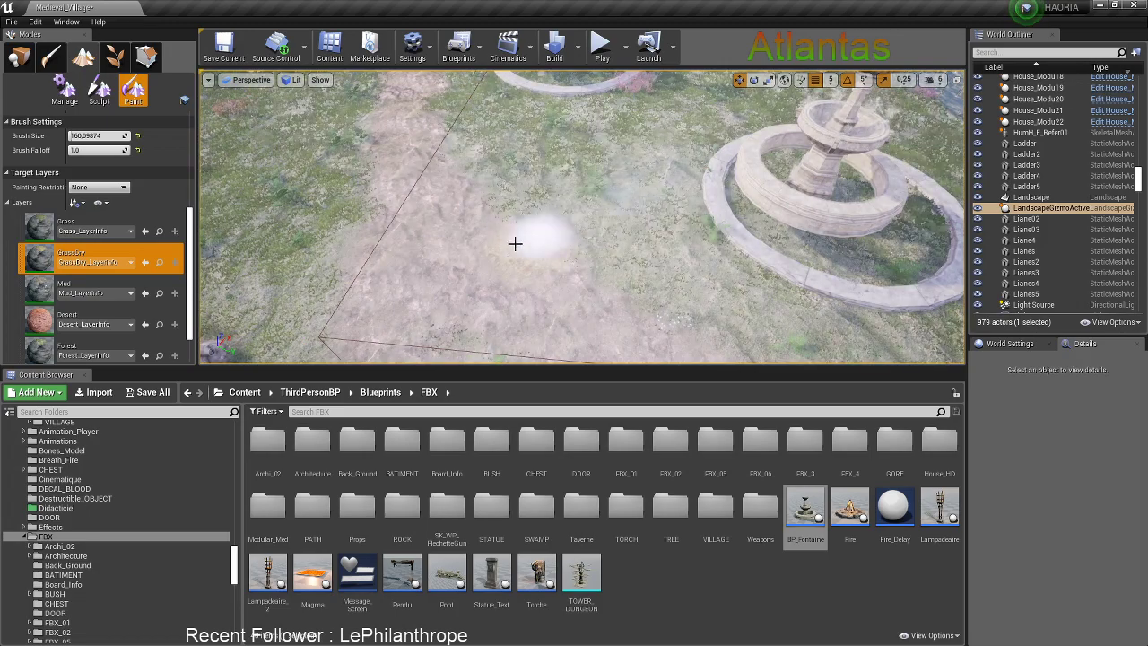
Paint dirt paths with the Mud layer on the grass around the fountains and past the stone columns
{"action": "scroll", "coordinate": [105, 304], "scroll_direction": "down", "scroll_amount": 1}
{"action": "left_click", "coordinate": [90, 251]}
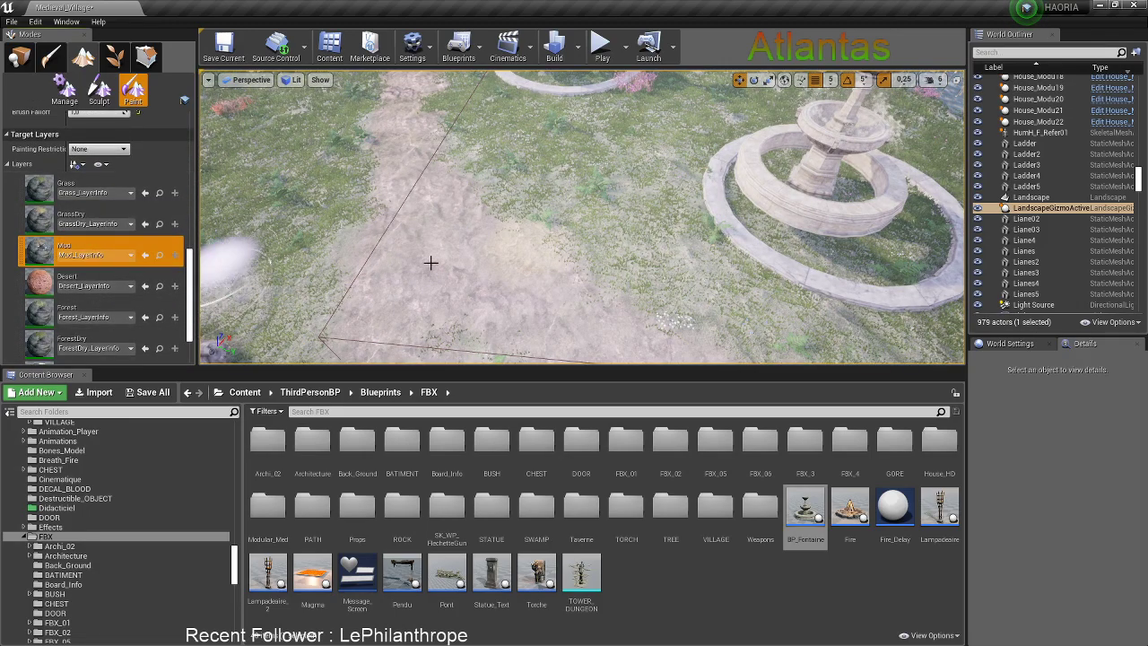
{"action": "right_click_drag", "start_coordinate": [571, 226], "coordinate": [574, 184]}
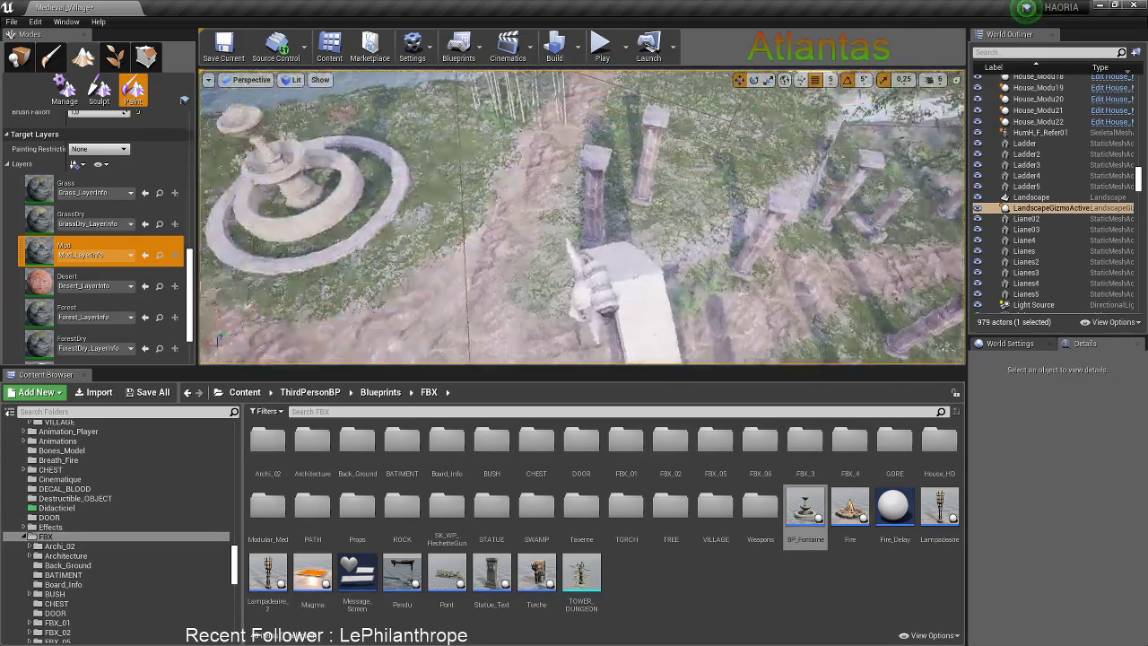
{"action": "right_click_drag", "start_coordinate": [583, 205], "coordinate": [422, 206]}
{"action": "mouse_move", "coordinate": [567, 235]}
{"action": "right_mouse_down"}
{"action": "mouse_move", "coordinate": [641, 206]}
{"action": "mouse_move", "coordinate": [753, 220]}
{"action": "mouse_move", "coordinate": [834, 202]}
{"action": "right_mouse_up"}
{"action": "mouse_move", "coordinate": [572, 230]}
{"action": "left_mouse_down"}
{"action": "mouse_move", "coordinate": [656, 185]}
{"action": "mouse_move", "coordinate": [615, 310]}
{"action": "left_mouse_up"}
{"action": "right_click_drag", "start_coordinate": [616, 310], "coordinate": [704, 303]}
{"action": "mouse_move", "coordinate": [615, 192]}
{"action": "left_mouse_down"}
{"action": "mouse_move", "coordinate": [786, 218]}
{"action": "mouse_move", "coordinate": [789, 230]}
{"action": "mouse_move", "coordinate": [858, 214]}
{"action": "mouse_move", "coordinate": [750, 240]}
{"action": "left_mouse_up"}
{"action": "mouse_move", "coordinate": [749, 240]}
{"action": "right_mouse_down"}
{"action": "mouse_move", "coordinate": [649, 253]}
{"action": "mouse_move", "coordinate": [359, 192]}
{"action": "right_mouse_up"}
Select all the SM_MapRoom pieces of the round ruin, shift them back from the fountains and group them
{"action": "left_click", "coordinate": [19, 58]}
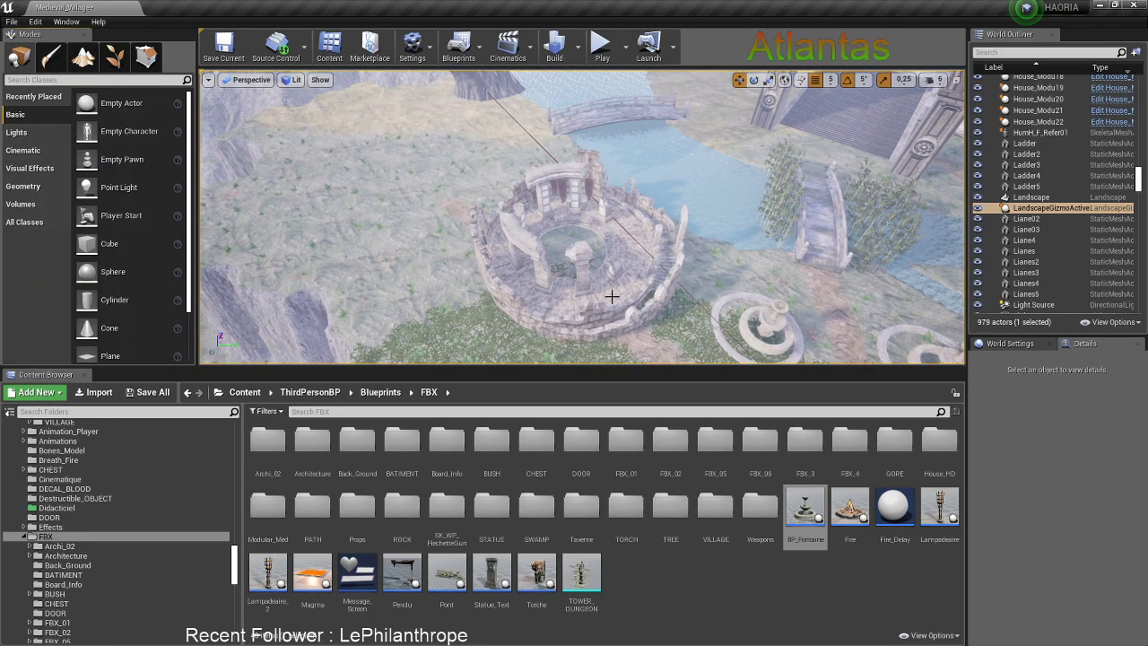
{"action": "left_click", "coordinate": [560, 193]}
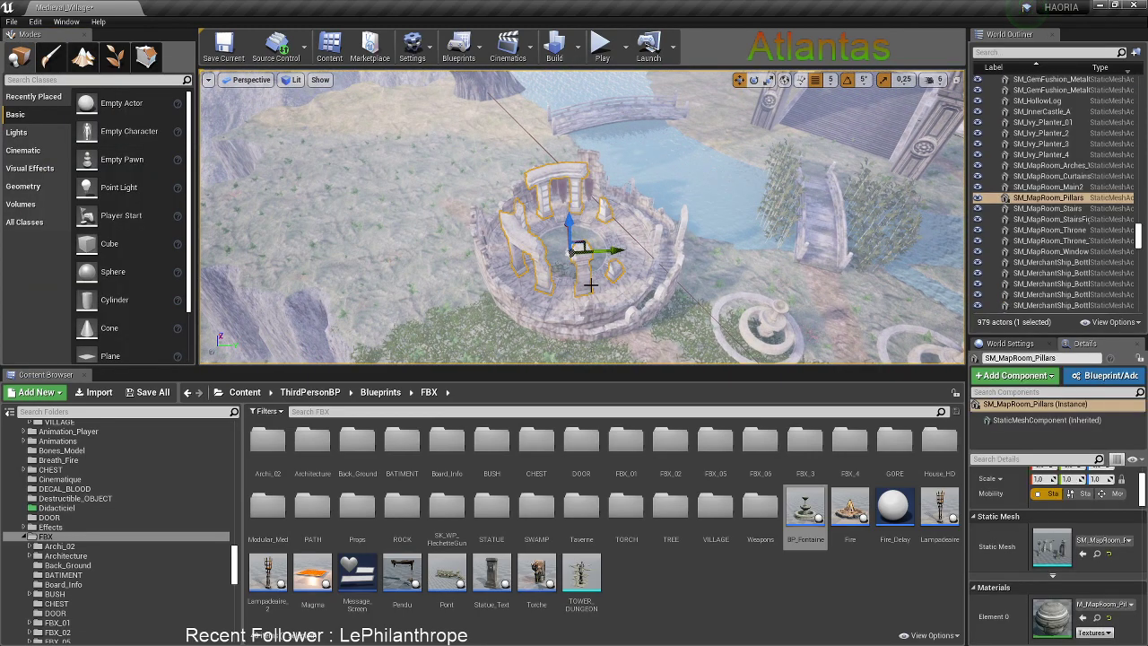
{"action": "left_click", "coordinate": [1054, 166]}
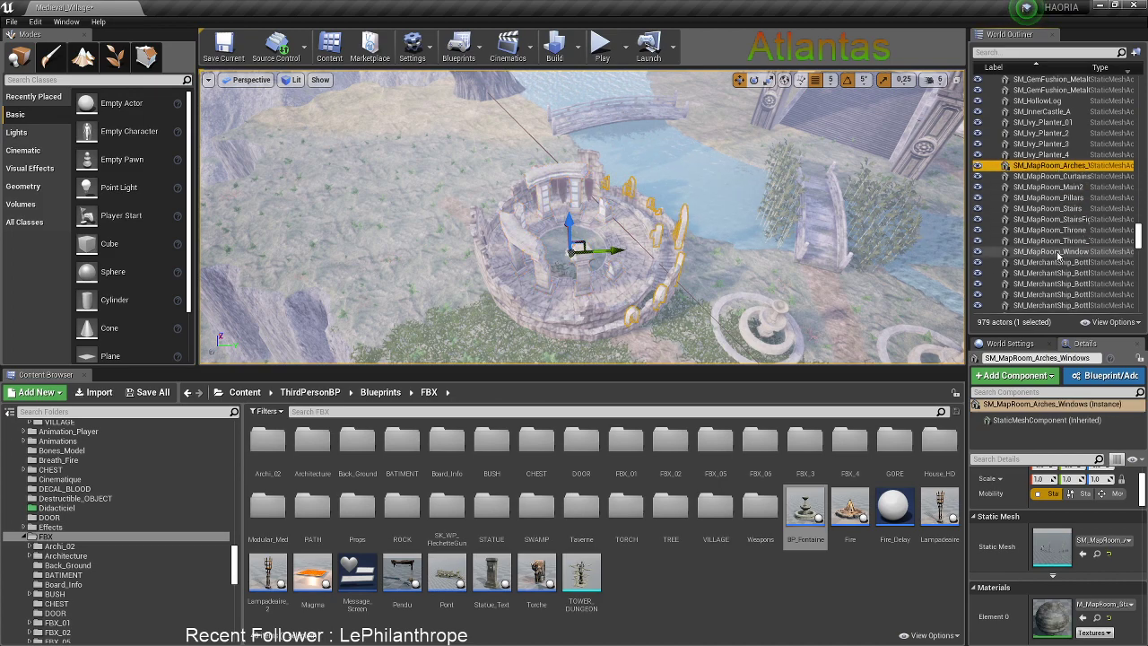
{"action": "left_click", "coordinate": [1058, 251], "text": "shift"}
{"action": "left_click_drag", "start_coordinate": [611, 255], "coordinate": [456, 162]}
{"action": "right_click", "coordinate": [1073, 199]}
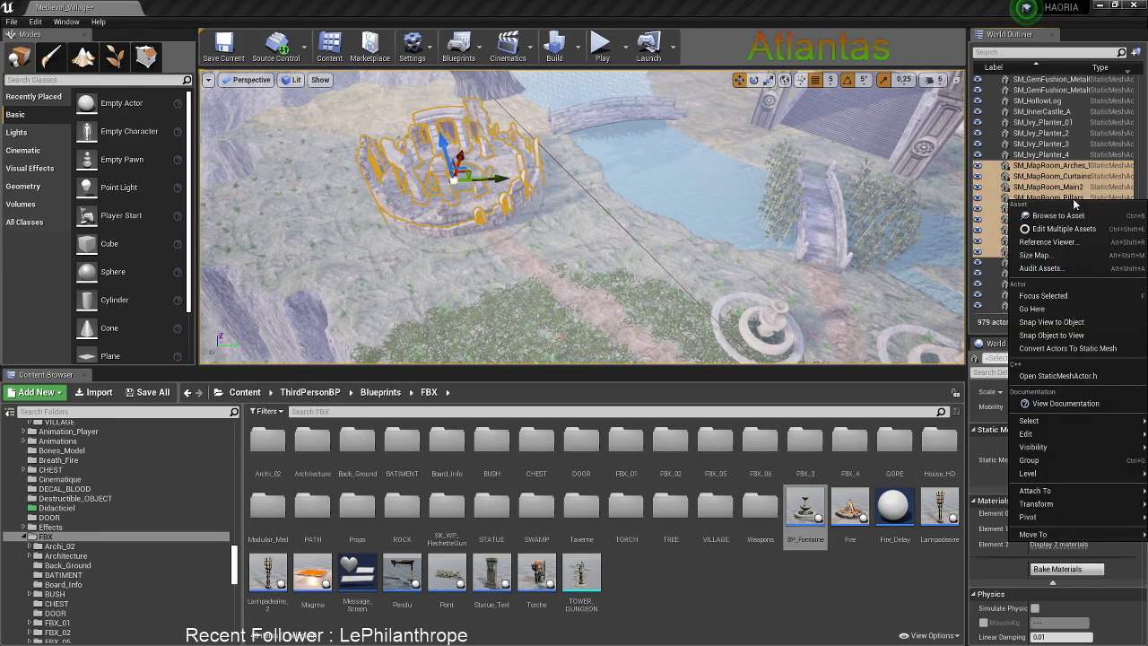
{"action": "left_click", "coordinate": [1044, 462]}
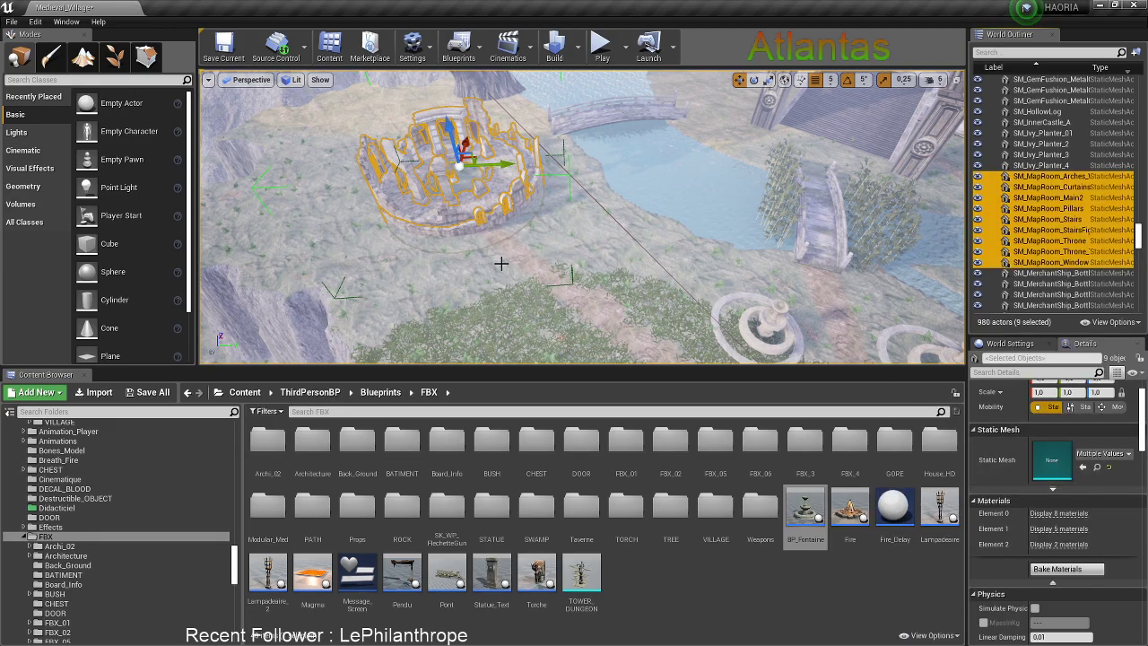
Move the grouped map room ruin away from the riverside grass to the ground beyond the village houses
{"action": "right_click_drag", "start_coordinate": [501, 263], "coordinate": [444, 247]}
{"action": "left_click_drag", "start_coordinate": [609, 282], "coordinate": [464, 196]}
{"action": "left_click_drag", "start_coordinate": [498, 258], "coordinate": [452, 300]}
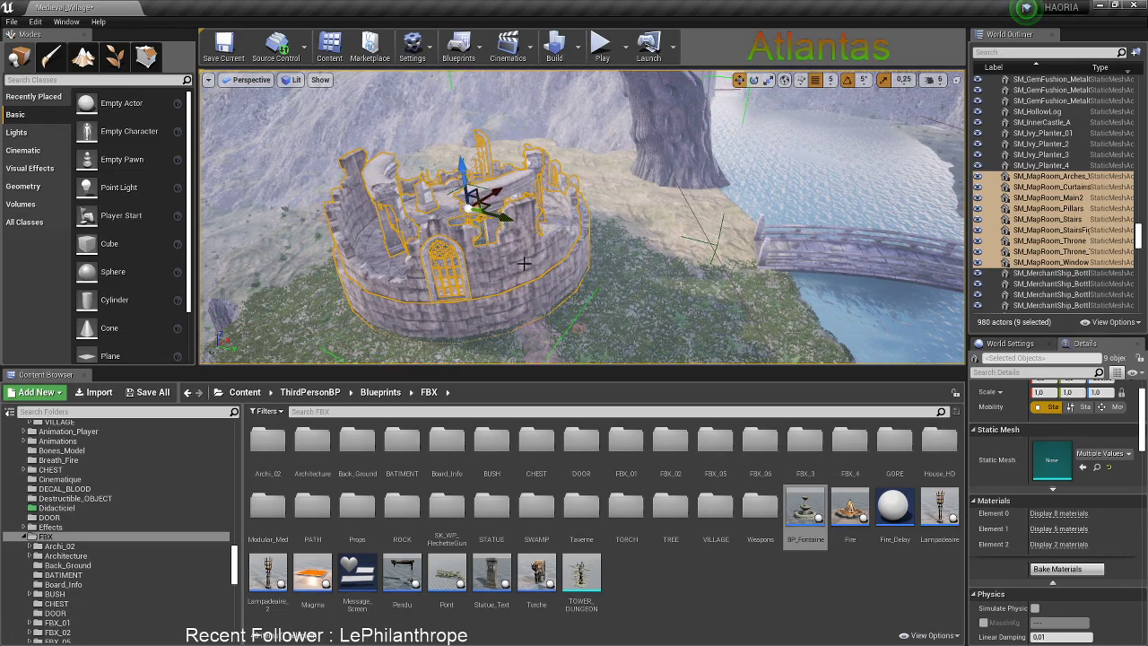
{"action": "left_click_drag", "start_coordinate": [496, 192], "coordinate": [520, 186]}
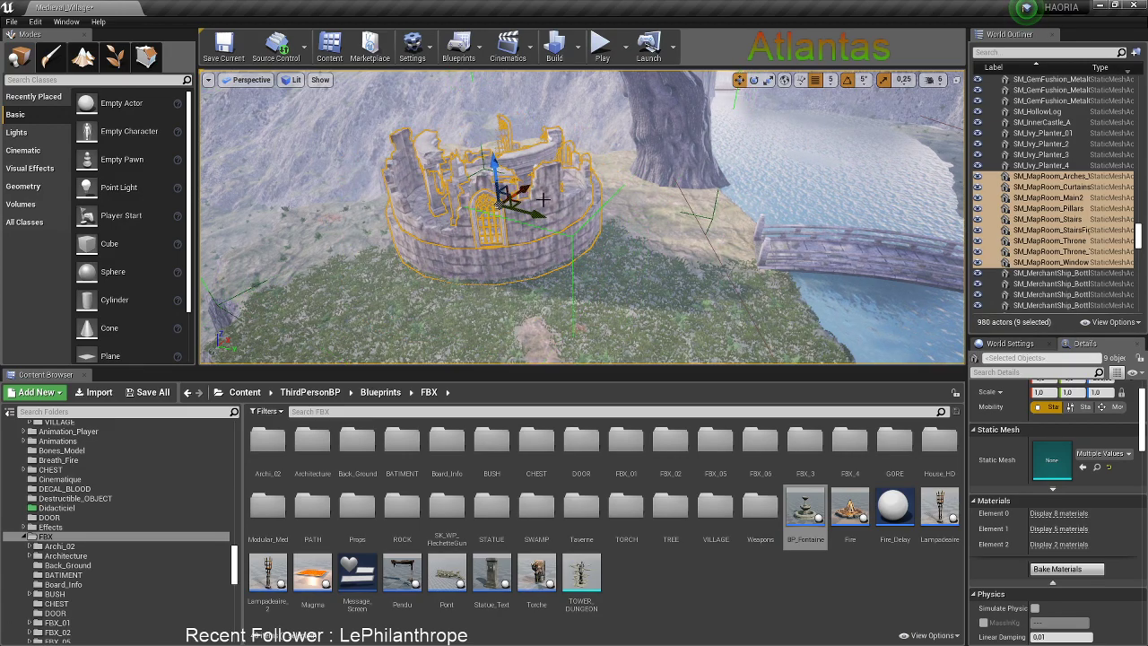
{"action": "right_click_drag", "start_coordinate": [565, 199], "coordinate": [561, 234]}
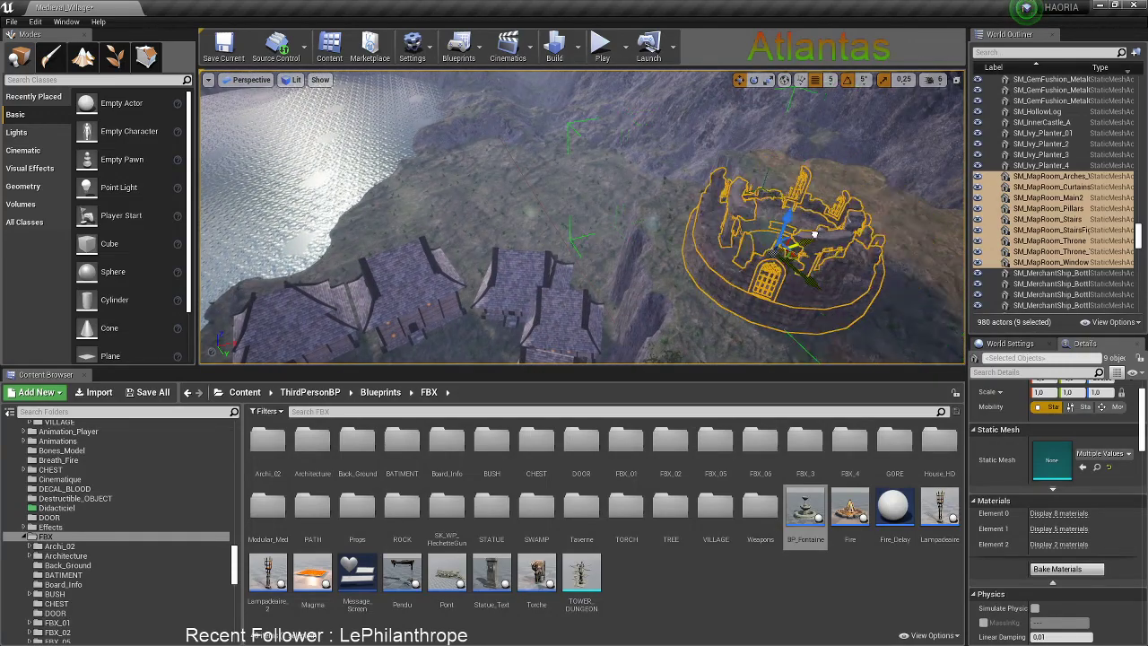
{"action": "right_click_drag", "start_coordinate": [814, 234], "coordinate": [669, 329]}
{"action": "left_click_drag", "start_coordinate": [696, 334], "coordinate": [390, 134]}
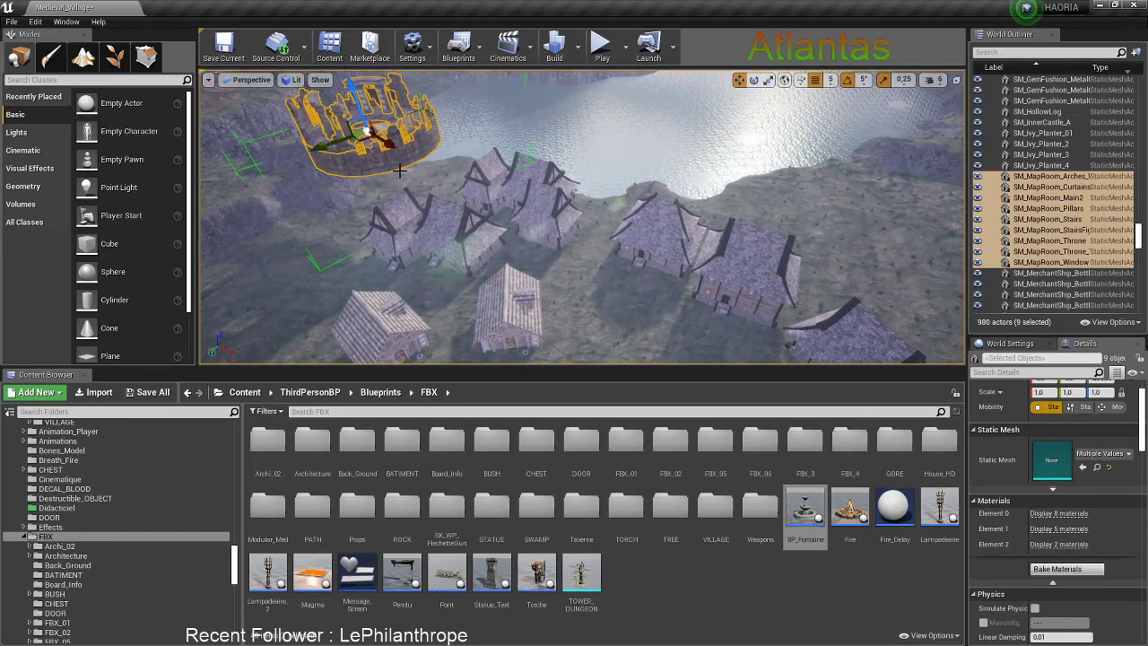
{"action": "right_click_drag", "start_coordinate": [391, 133], "coordinate": [296, 82]}
{"action": "left_click_drag", "start_coordinate": [548, 279], "coordinate": [476, 199]}
{"action": "right_click_drag", "start_coordinate": [476, 199], "coordinate": [526, 238]}
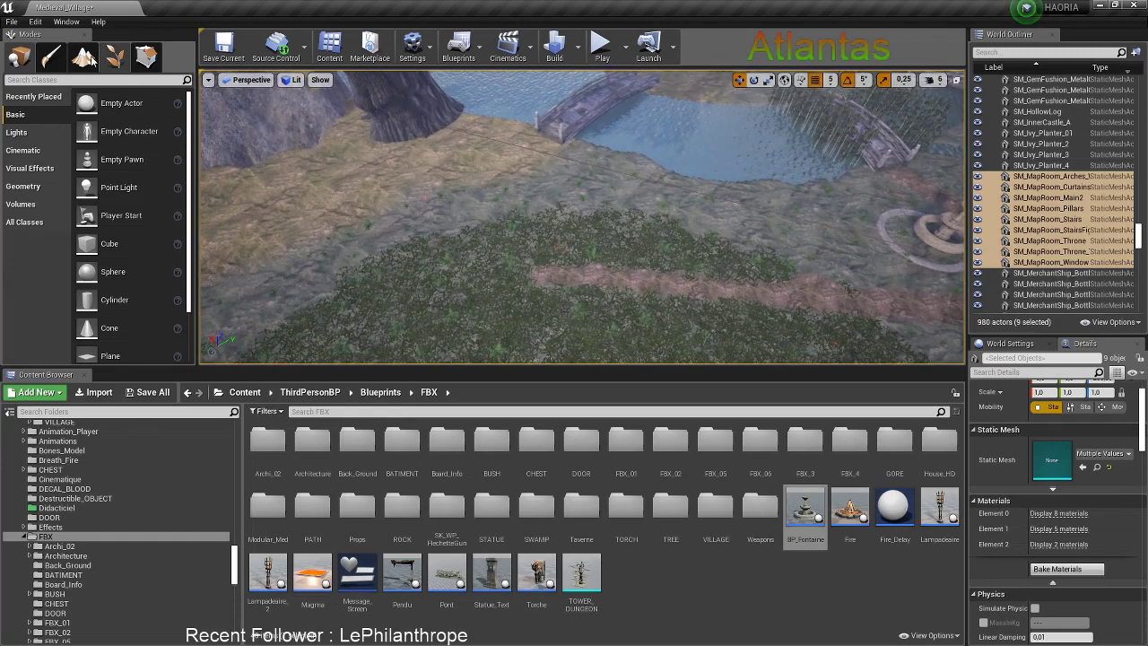
Paint a wide Mud path from the river bridge across the cleared grass to the fountain area
{"action": "key", "text": "shift+3"}
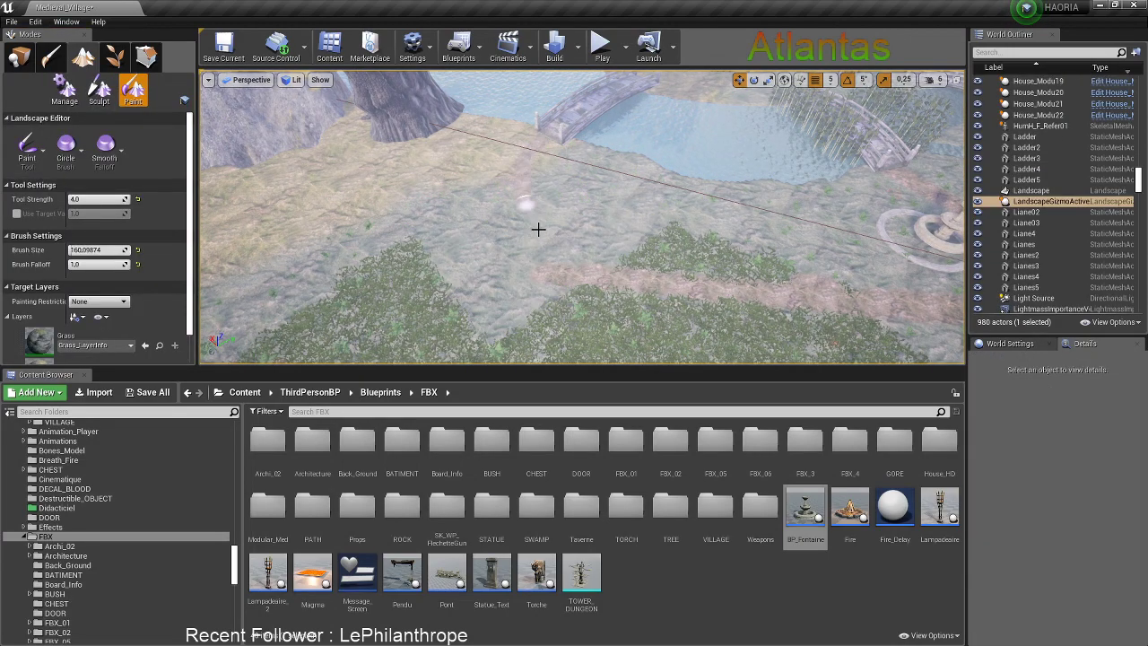
{"action": "left_click_drag", "start_coordinate": [538, 230], "coordinate": [632, 275]}
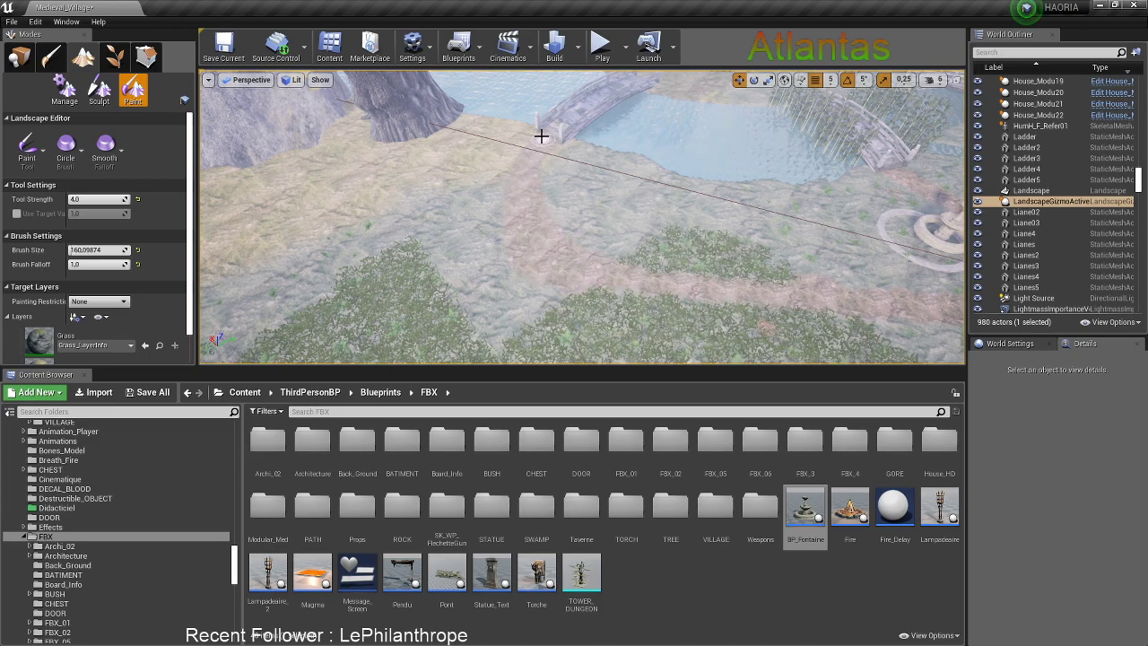
{"action": "right_click_drag", "start_coordinate": [581, 244], "coordinate": [618, 260]}
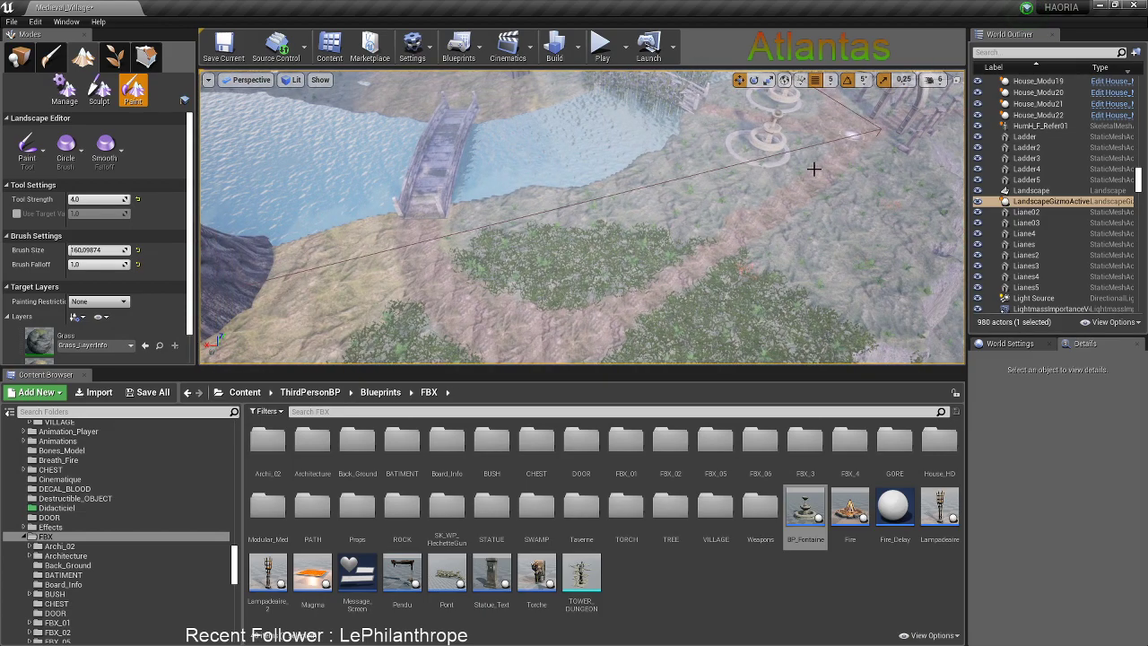
{"action": "mouse_move", "coordinate": [814, 168]}
{"action": "left_mouse_down"}
{"action": "mouse_move", "coordinate": [637, 286]}
{"action": "mouse_move", "coordinate": [531, 300]}
{"action": "mouse_move", "coordinate": [675, 280]}
{"action": "left_mouse_up"}
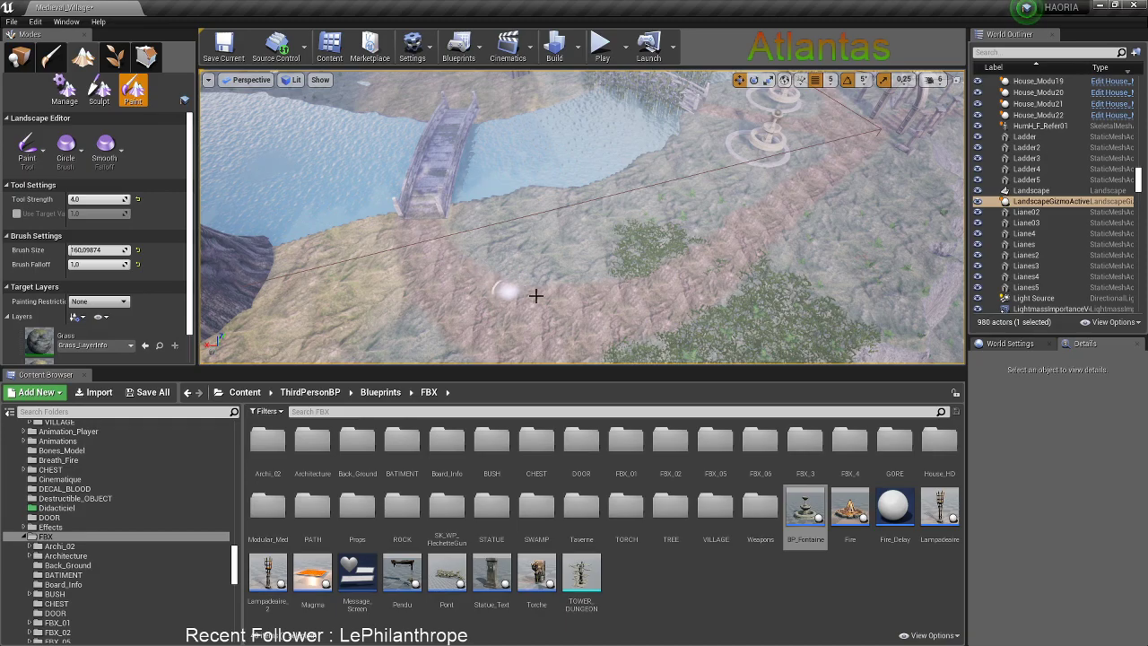
{"action": "mouse_move", "coordinate": [639, 273]}
{"action": "right_mouse_down"}
{"action": "mouse_move", "coordinate": [753, 278]}
{"action": "mouse_move", "coordinate": [646, 273]}
{"action": "mouse_move", "coordinate": [673, 301]}
{"action": "mouse_move", "coordinate": [684, 270]}
{"action": "right_mouse_up"}
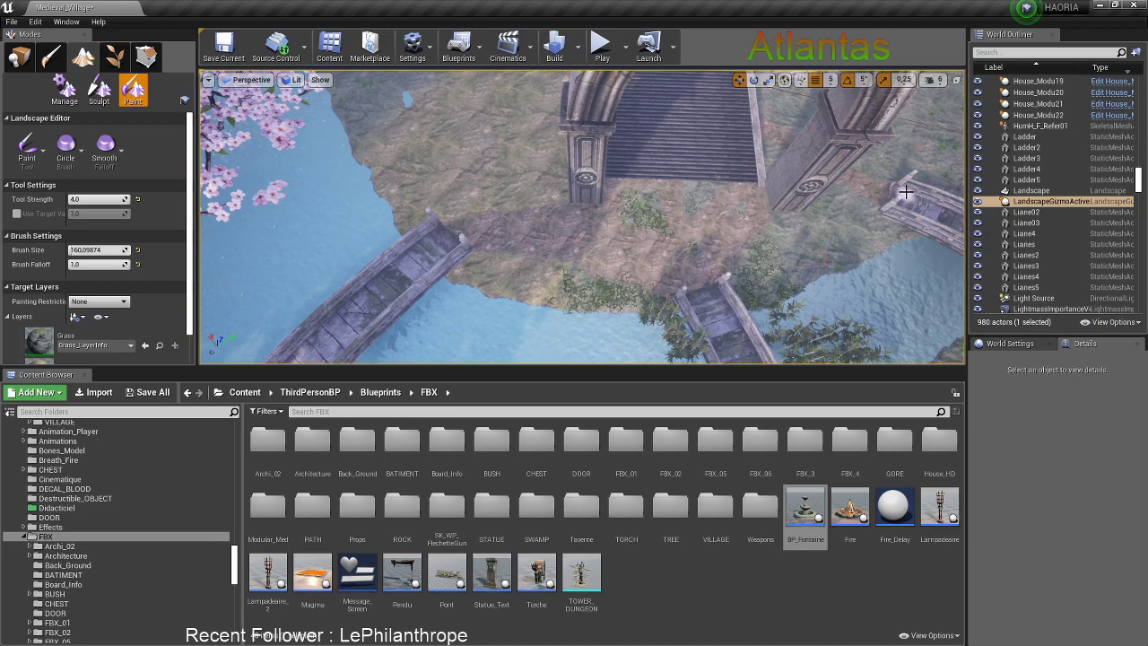
{"action": "mouse_move", "coordinate": [901, 198]}
{"action": "right_mouse_down"}
{"action": "mouse_move", "coordinate": [842, 195]}
{"action": "mouse_move", "coordinate": [843, 215]}
{"action": "mouse_move", "coordinate": [789, 235]}
{"action": "mouse_move", "coordinate": [772, 224]}
{"action": "mouse_move", "coordinate": [789, 235]}
{"action": "right_mouse_up"}
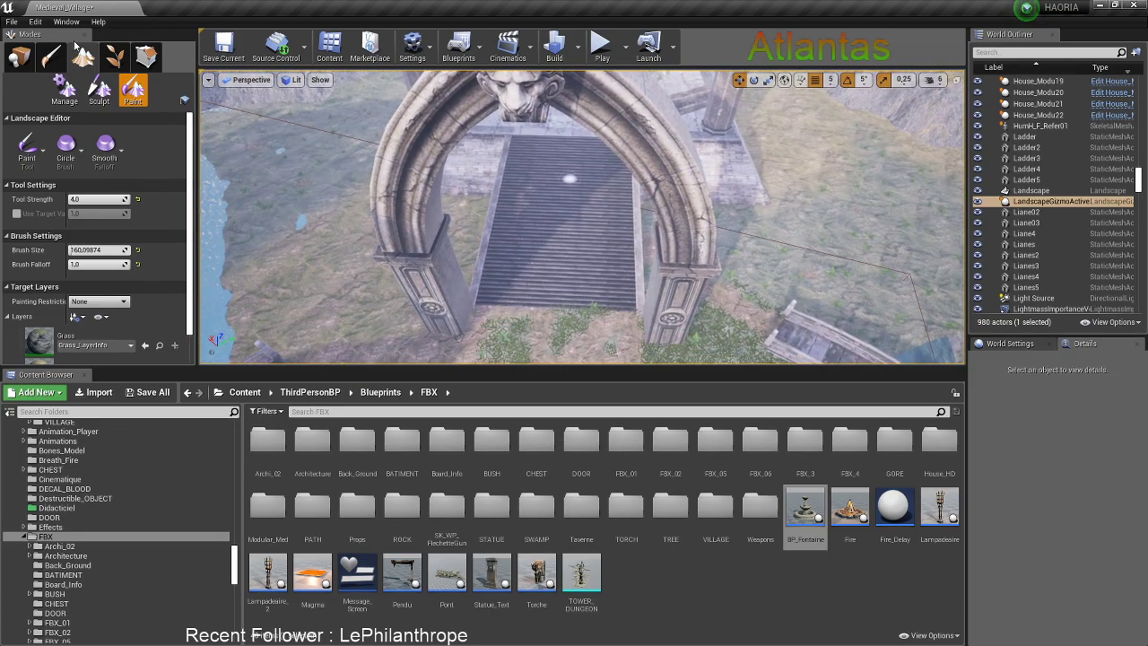
Duplicate SM_Archway_2, place the copy at the far end of the large staircase and adjust its height
{"action": "key", "text": "shift+1"}
{"action": "left_click", "coordinate": [659, 273]}
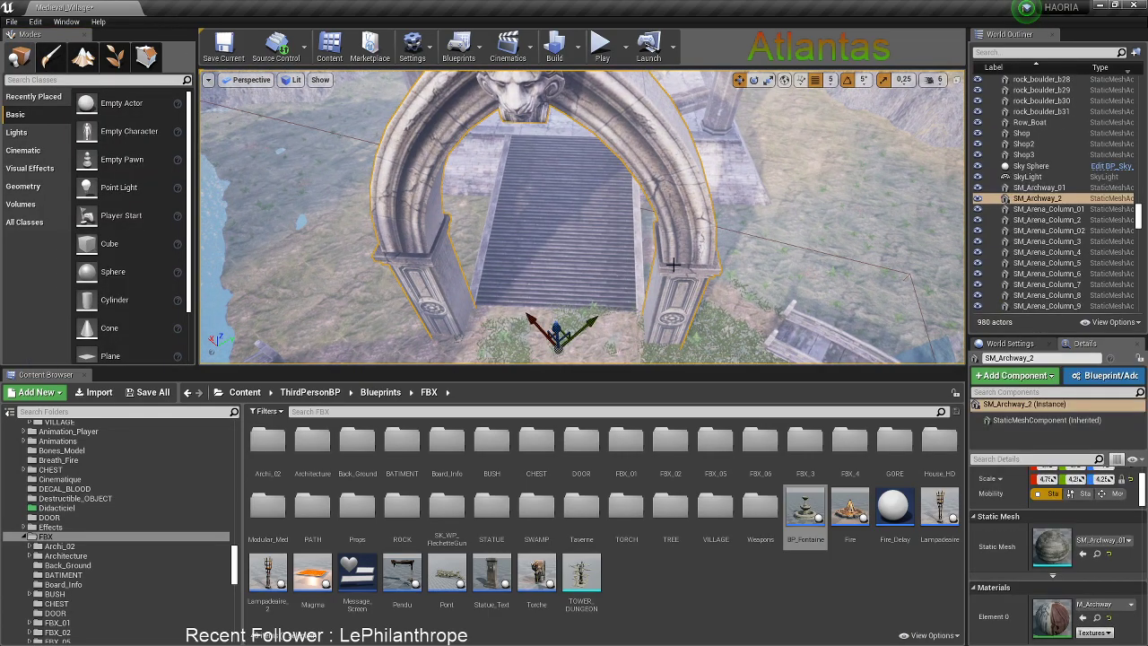
{"action": "right_click_drag", "start_coordinate": [603, 233], "coordinate": [457, 251]}
{"action": "left_click_drag", "start_coordinate": [620, 231], "coordinate": [672, 175], "text": "alt"}
{"action": "left_click_drag", "start_coordinate": [689, 227], "coordinate": [760, 275]}
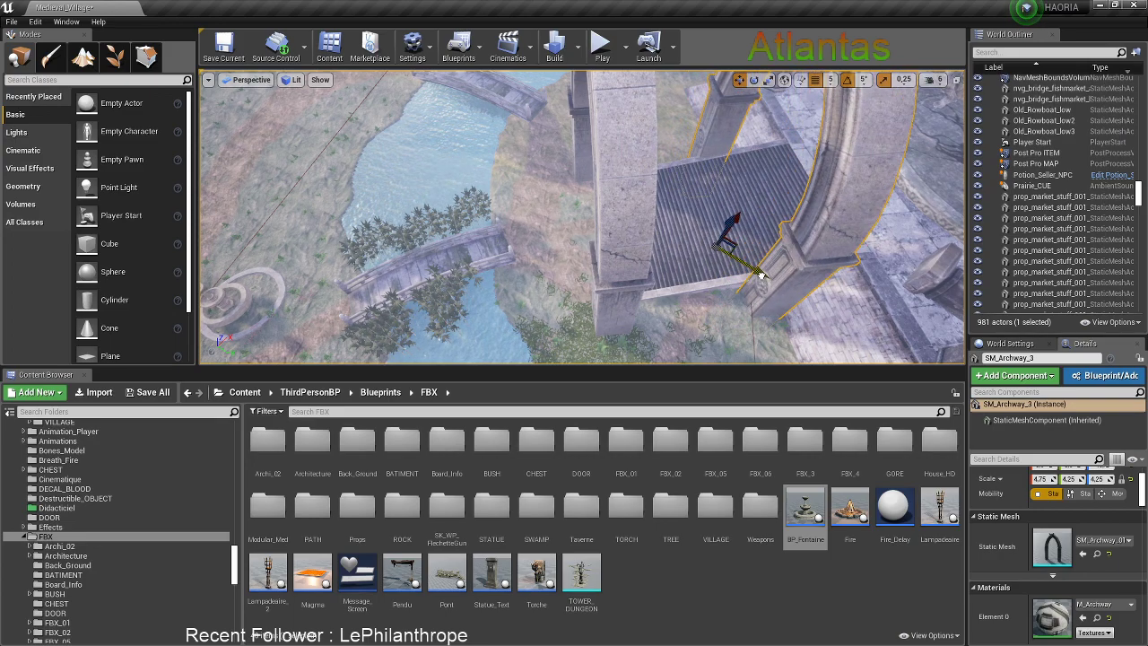
{"action": "right_click_drag", "start_coordinate": [749, 219], "coordinate": [937, 183]}
{"action": "left_click_drag", "start_coordinate": [659, 226], "coordinate": [664, 216], "text": "alt"}
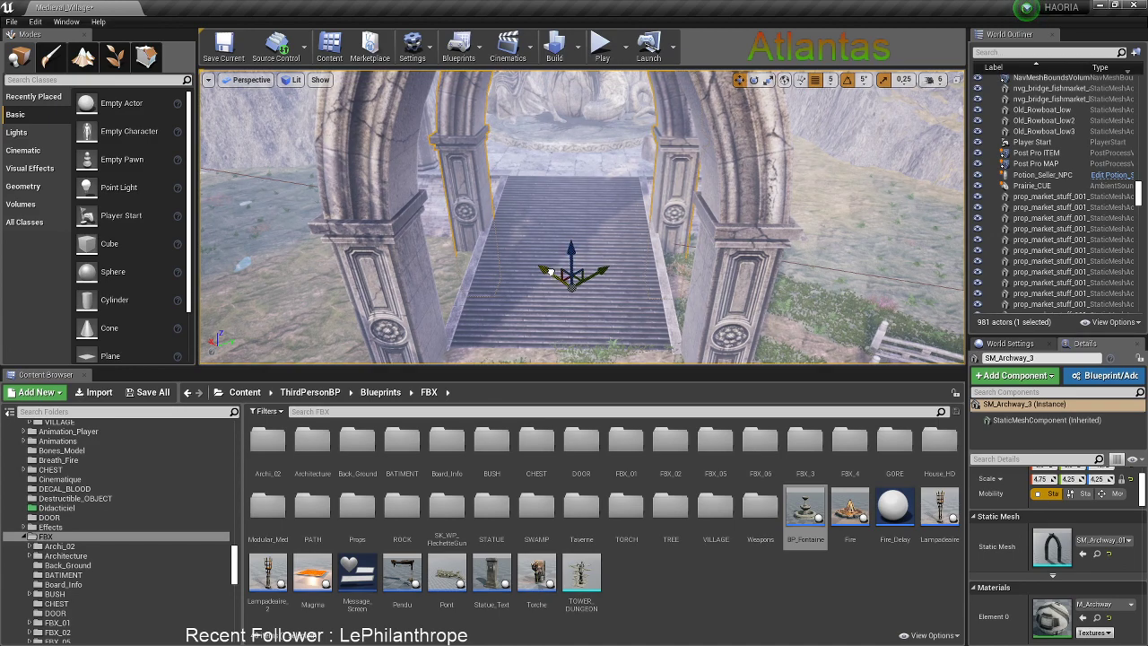
{"action": "left_click_drag", "start_coordinate": [603, 218], "coordinate": [599, 182], "text": "alt"}
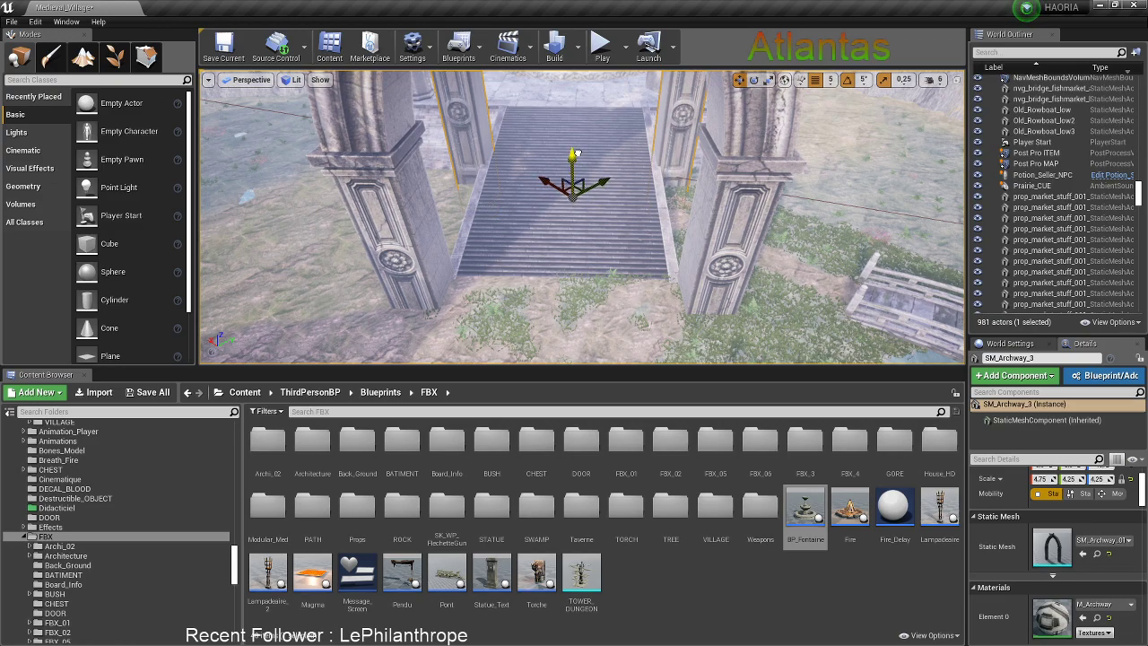
Examine the two archways, the staircase and the surrounding ground from several angles around the bridges
{"action": "key", "text": "s"}
{"action": "right_click_drag", "start_coordinate": [587, 166], "coordinate": [588, 85]}
{"action": "left_click", "coordinate": [587, 165]}
{"action": "right_click_drag", "start_coordinate": [572, 183], "coordinate": [610, 202]}
{"action": "key", "text": "e"}
{"action": "key", "text": "s"}
{"action": "key", "text": "e"}
{"action": "key", "text": "d"}
{"action": "left_click", "coordinate": [616, 134]}
{"action": "key", "text": "d"}
{"action": "mouse_move", "coordinate": [608, 136]}
{"action": "right_mouse_down"}
{"action": "mouse_move", "coordinate": [583, 154]}
{"action": "mouse_move", "coordinate": [632, 184]}
{"action": "mouse_move", "coordinate": [641, 175]}
{"action": "mouse_move", "coordinate": [596, 183]}
{"action": "mouse_move", "coordinate": [619, 188]}
{"action": "right_mouse_up"}
{"action": "key", "text": "w"}
{"action": "key", "text": "s"}
{"action": "key", "text": "w"}
{"action": "key", "text": "a"}
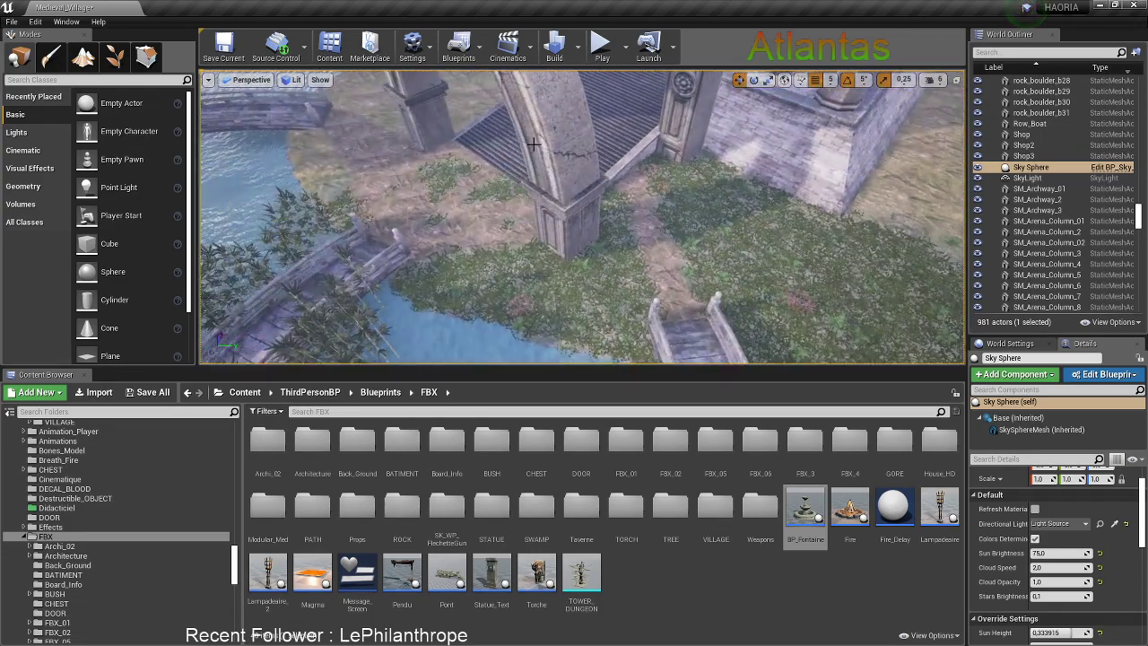
Paint the Mud layer over the grass around the front archway's base and between the nearby bridge ends
{"action": "left_click", "coordinate": [115, 57]}
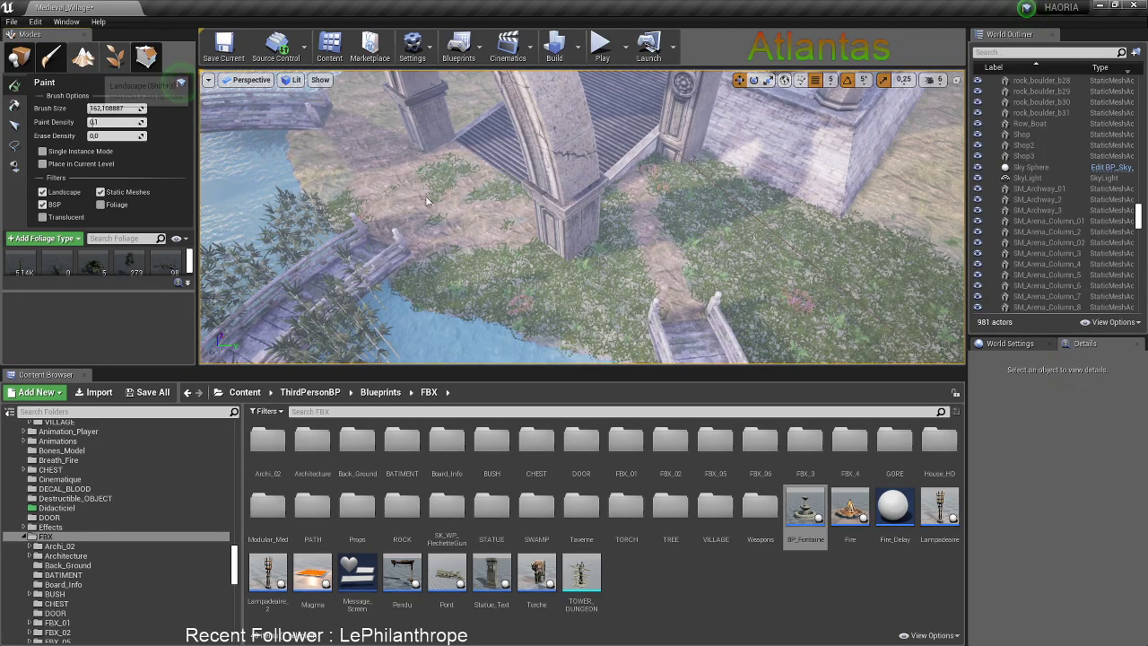
{"action": "key", "text": "shift+3"}
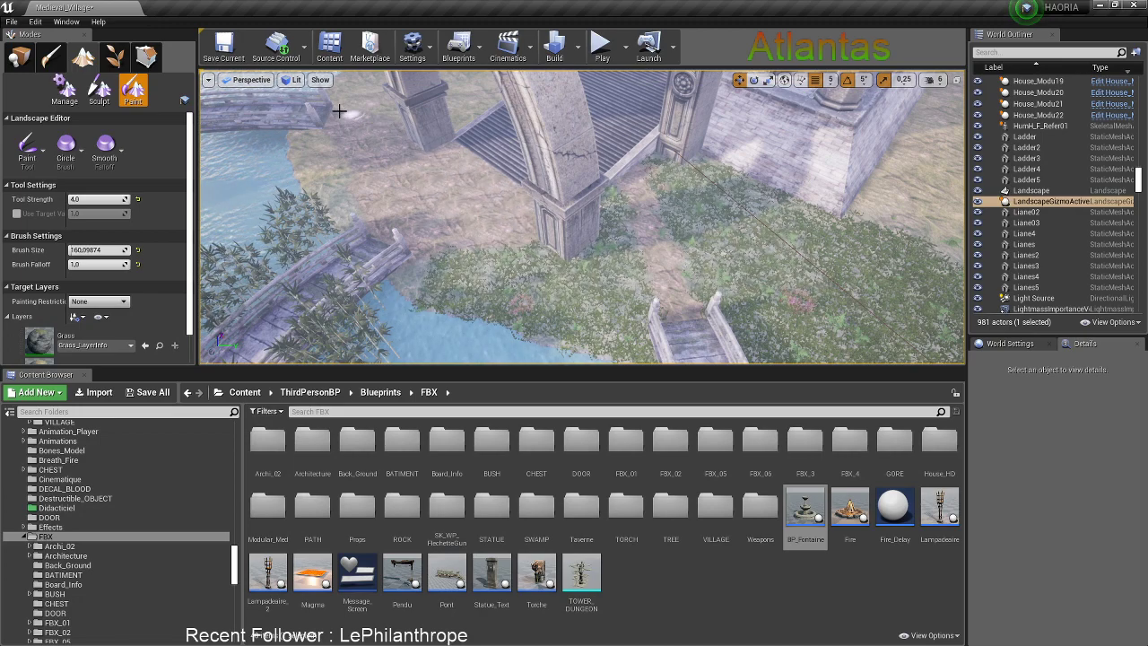
{"action": "mouse_move", "coordinate": [433, 221]}
{"action": "left_mouse_down"}
{"action": "mouse_move", "coordinate": [471, 257]}
{"action": "mouse_move", "coordinate": [642, 306]}
{"action": "mouse_move", "coordinate": [620, 236]}
{"action": "mouse_move", "coordinate": [595, 209]}
{"action": "mouse_move", "coordinate": [619, 256]}
{"action": "mouse_move", "coordinate": [549, 255]}
{"action": "mouse_move", "coordinate": [687, 301]}
{"action": "mouse_move", "coordinate": [695, 286]}
{"action": "left_mouse_up"}
{"action": "key", "text": "ctrl+y"}
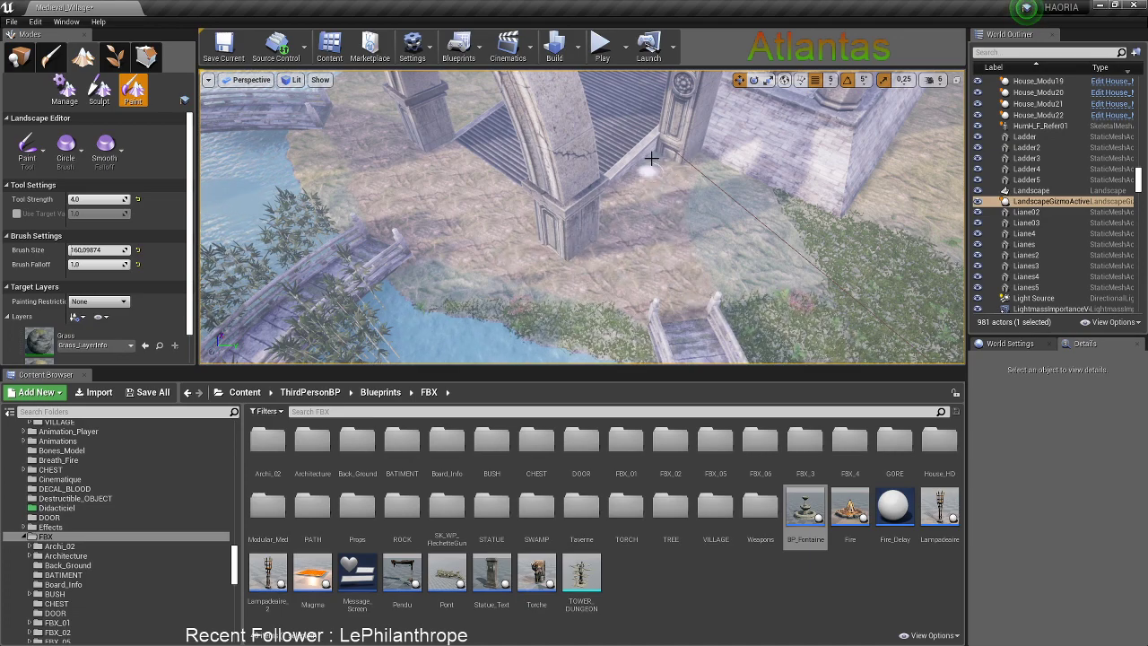
{"action": "right_click_drag", "start_coordinate": [481, 215], "coordinate": [372, 219]}
{"action": "mouse_move", "coordinate": [528, 229]}
{"action": "right_mouse_down"}
{"action": "mouse_move", "coordinate": [498, 231]}
{"action": "mouse_move", "coordinate": [538, 333]}
{"action": "right_mouse_up"}
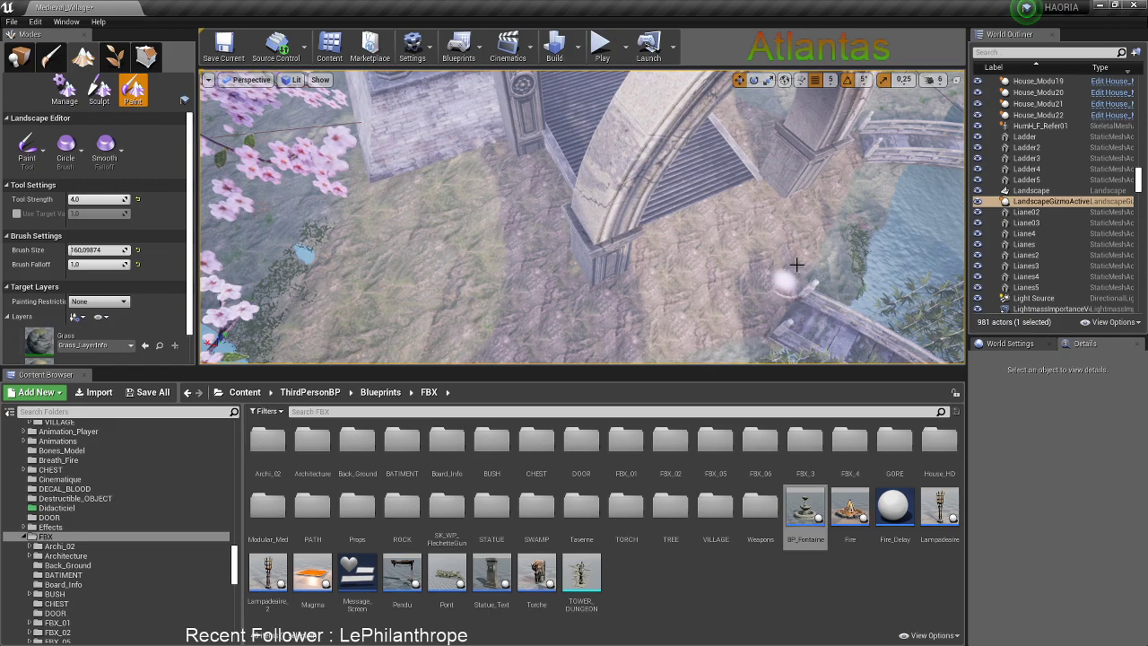
Paint the Mud layer over the grass inside the two fountain rings beside the path to the bridge
{"action": "mouse_move", "coordinate": [756, 221]}
{"action": "right_mouse_down"}
{"action": "mouse_move", "coordinate": [712, 256]}
{"action": "mouse_move", "coordinate": [768, 329]}
{"action": "right_mouse_up"}
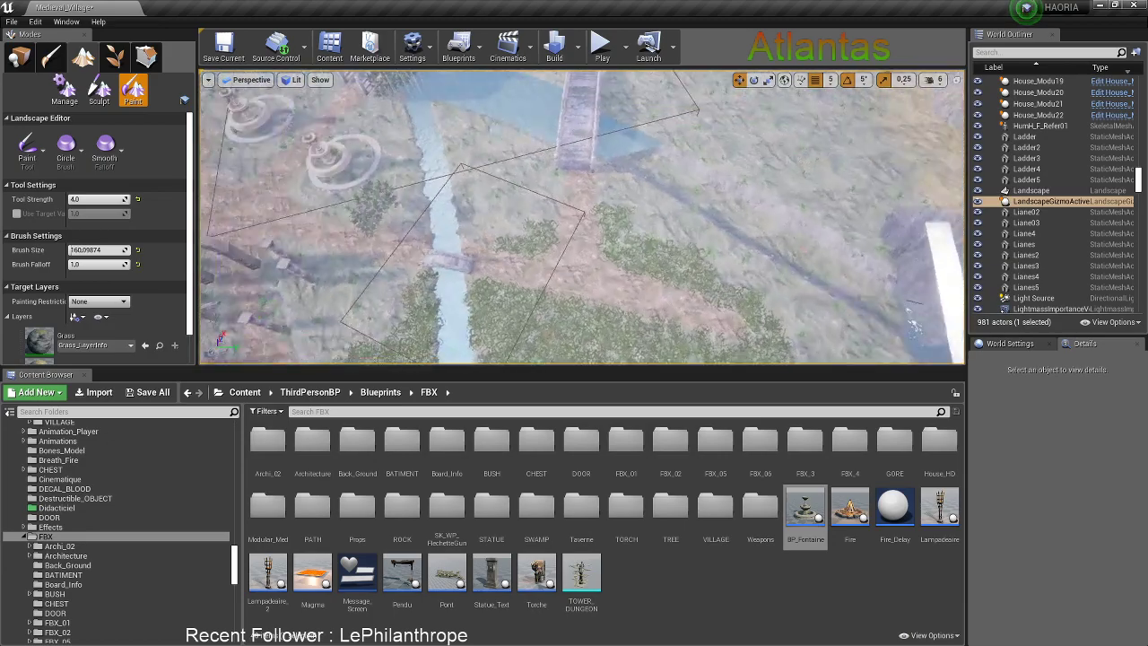
{"action": "mouse_move", "coordinate": [528, 198]}
{"action": "right_mouse_down"}
{"action": "mouse_move", "coordinate": [484, 171]}
{"action": "mouse_move", "coordinate": [430, 166]}
{"action": "mouse_move", "coordinate": [466, 135]}
{"action": "mouse_move", "coordinate": [547, 190]}
{"action": "mouse_move", "coordinate": [512, 201]}
{"action": "mouse_move", "coordinate": [511, 189]}
{"action": "right_mouse_up"}
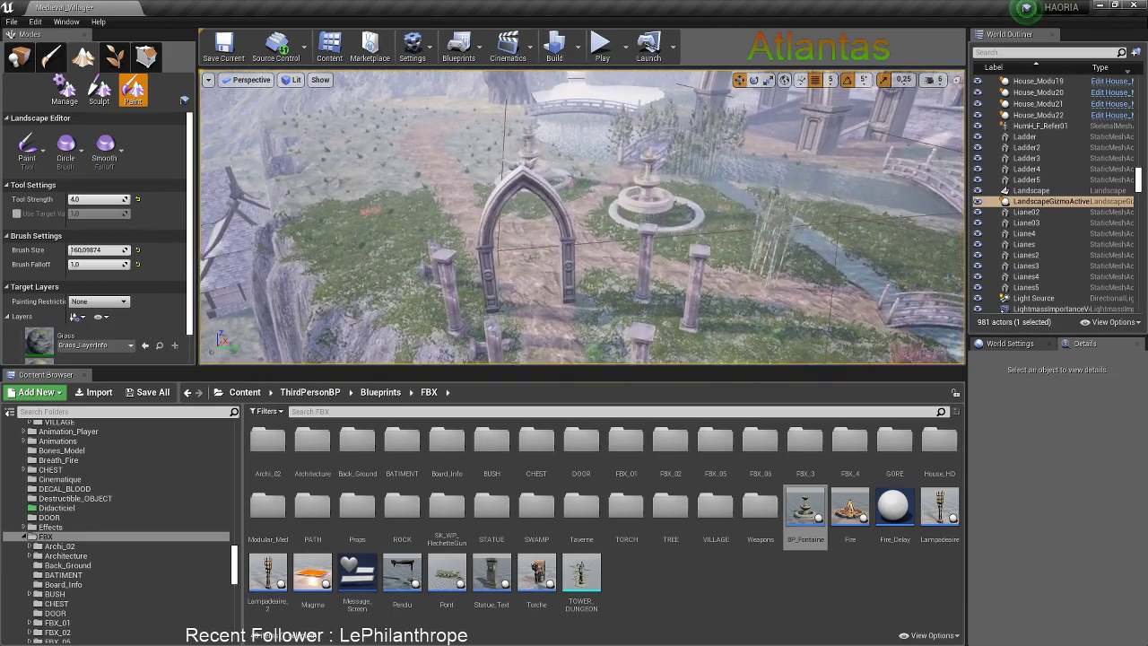
{"action": "mouse_move", "coordinate": [599, 224]}
{"action": "right_mouse_down"}
{"action": "mouse_move", "coordinate": [583, 256]}
{"action": "mouse_move", "coordinate": [622, 287]}
{"action": "right_mouse_up"}
{"action": "right_click_drag", "start_coordinate": [622, 198], "coordinate": [617, 198]}
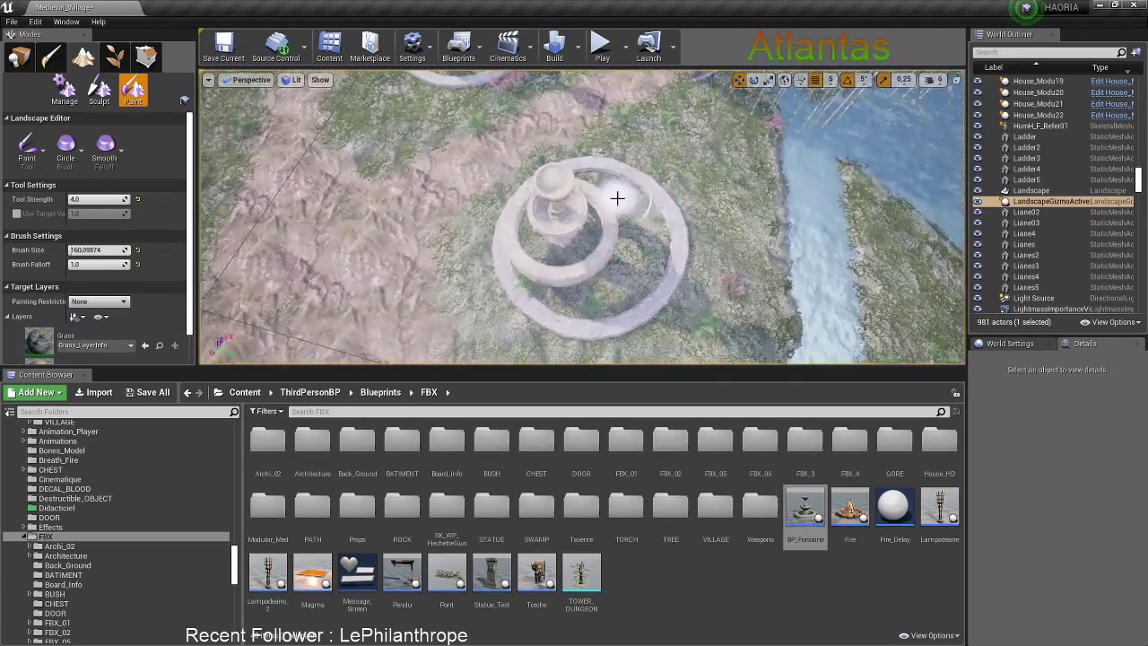
{"action": "left_click_drag", "start_coordinate": [644, 232], "coordinate": [604, 194]}
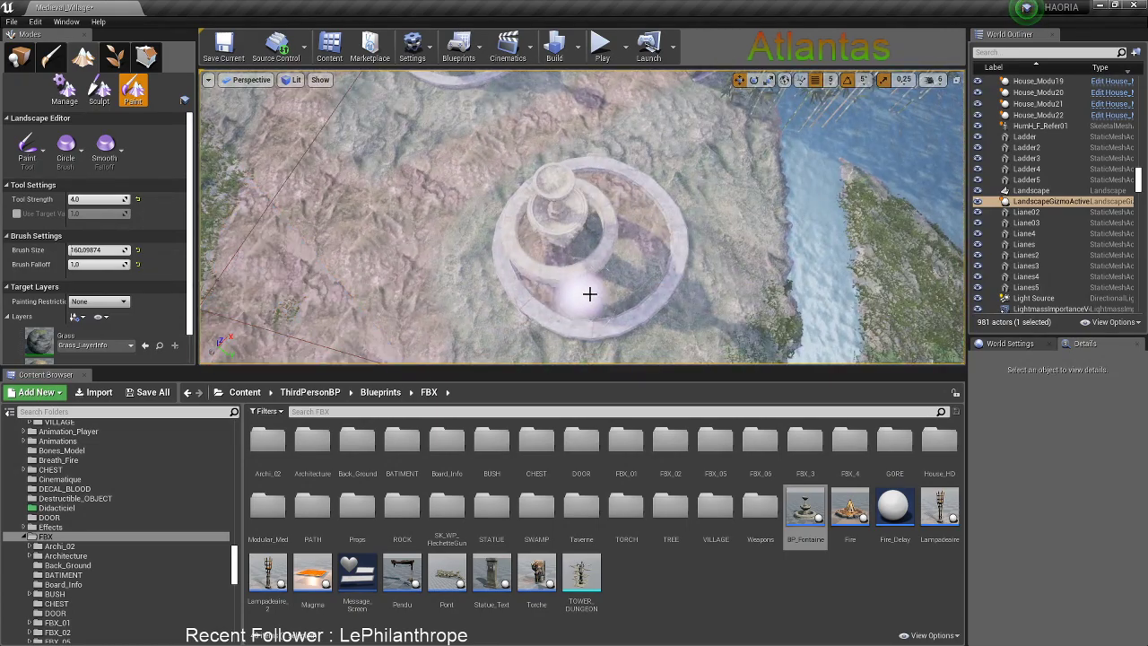
{"action": "right_click_drag", "start_coordinate": [556, 199], "coordinate": [544, 196]}
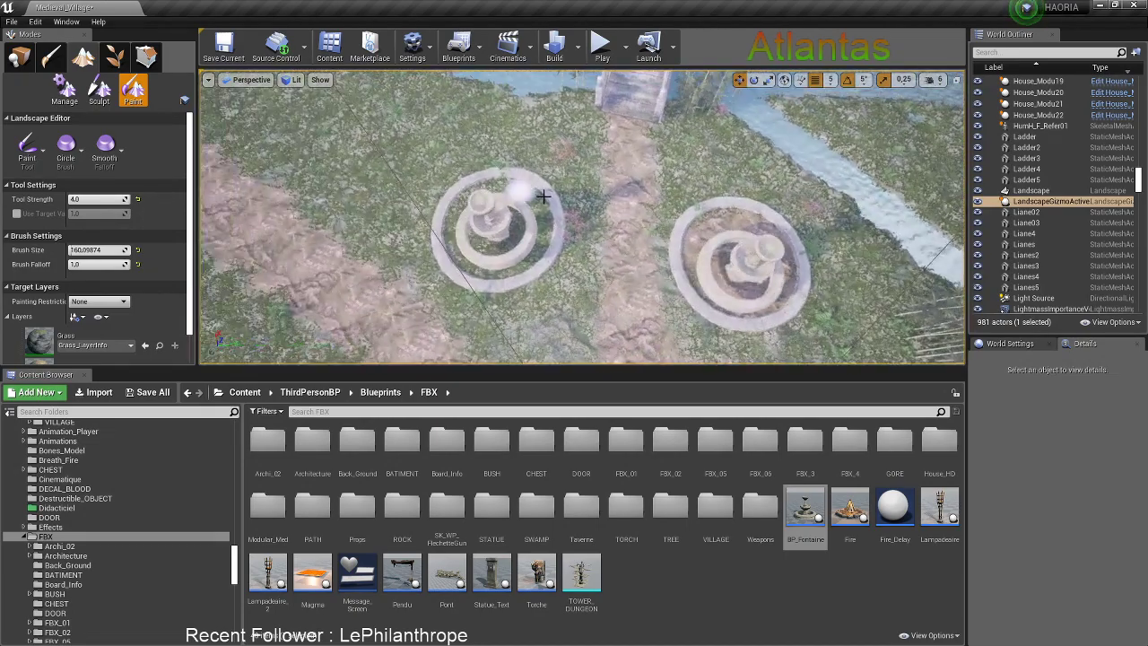
{"action": "left_click_drag", "start_coordinate": [528, 233], "coordinate": [529, 210]}
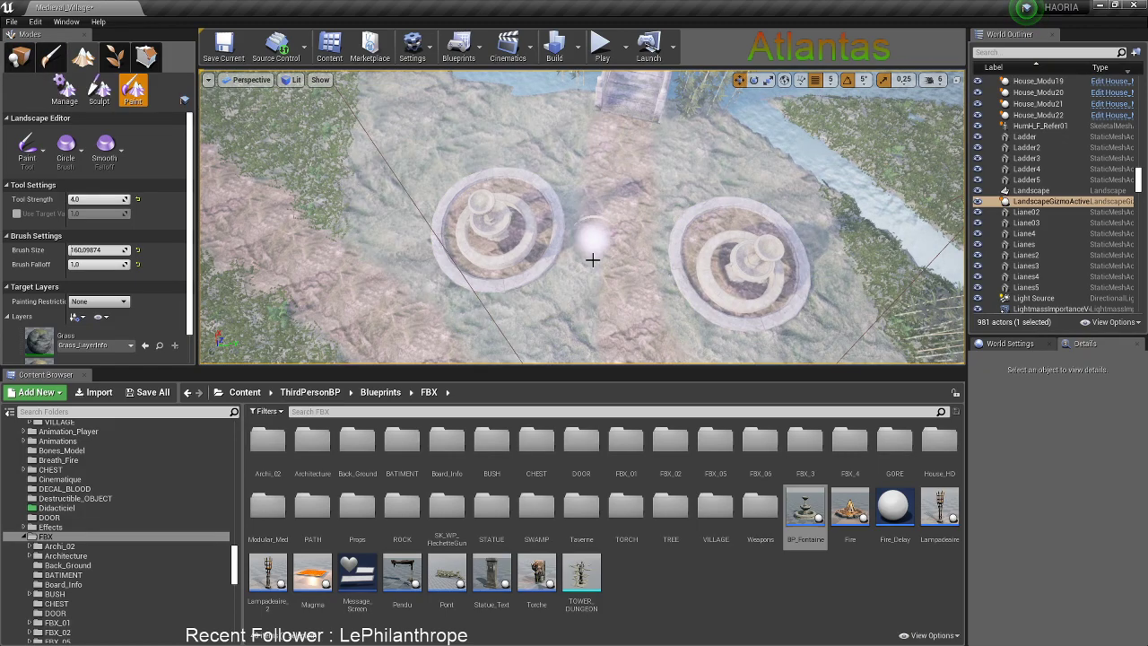
Widen the mud path between the two fountains and in front of them
{"action": "right_click_drag", "start_coordinate": [592, 260], "coordinate": [593, 286]}
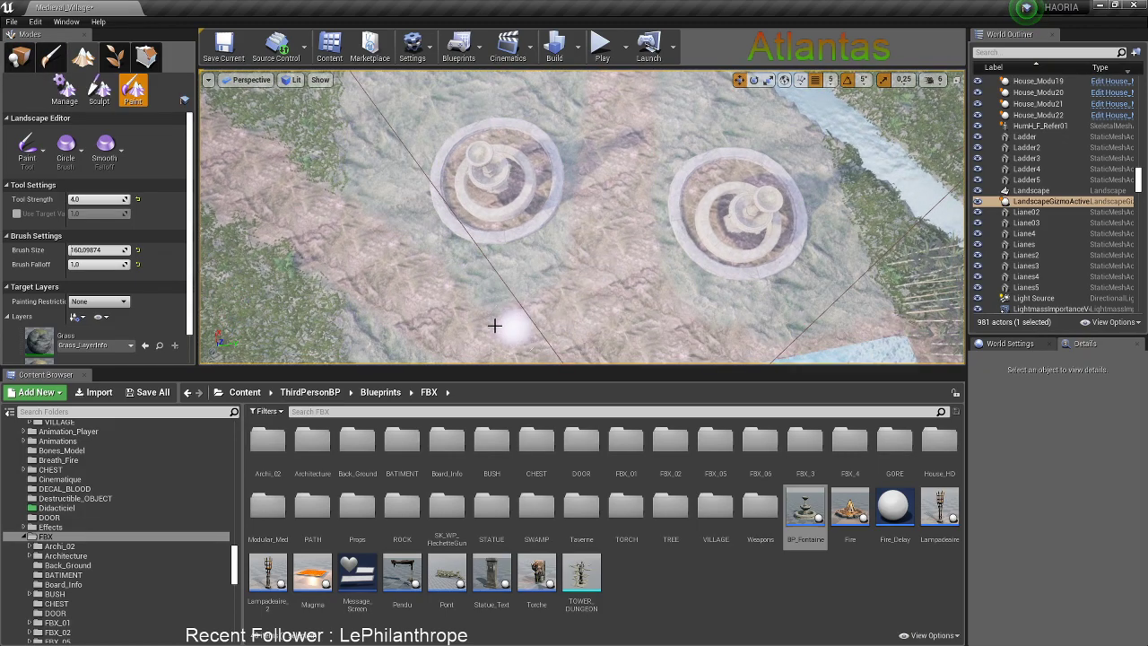
{"action": "middle_click_drag", "start_coordinate": [584, 308], "coordinate": [585, 312]}
{"action": "right_click_drag", "start_coordinate": [592, 296], "coordinate": [599, 251]}
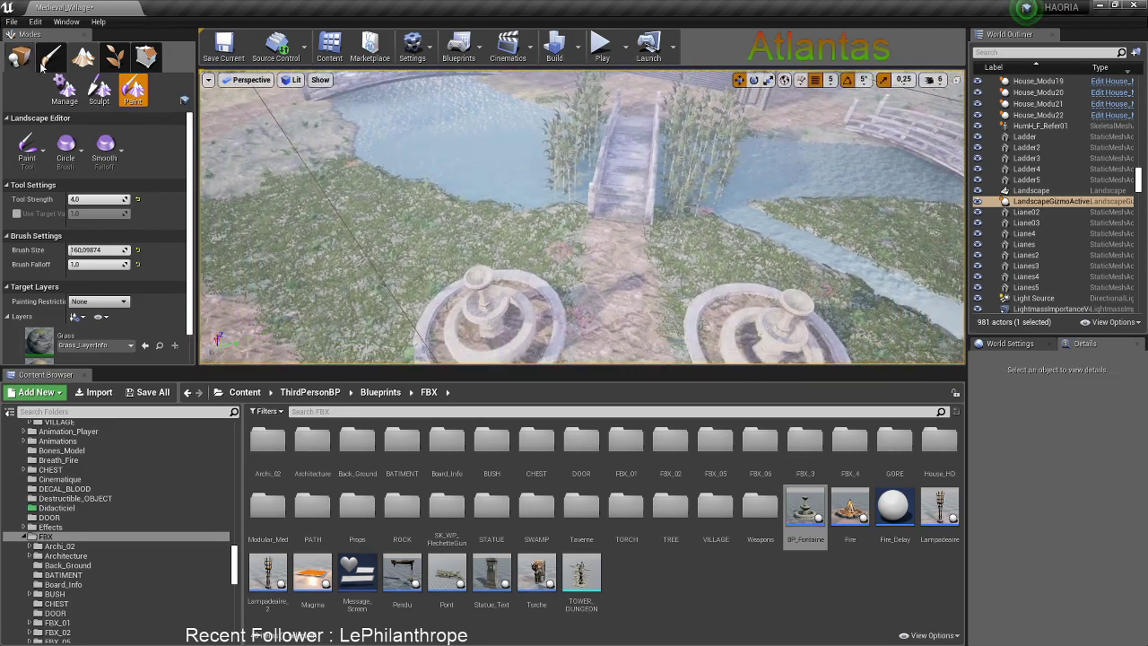
Switch to placing objects and move BP_Fontaine4 horizontally to the center of its stone ring
{"action": "left_click", "coordinate": [20, 58]}
{"action": "right_click_drag", "start_coordinate": [628, 214], "coordinate": [589, 259]}
{"action": "left_click", "coordinate": [588, 260]}
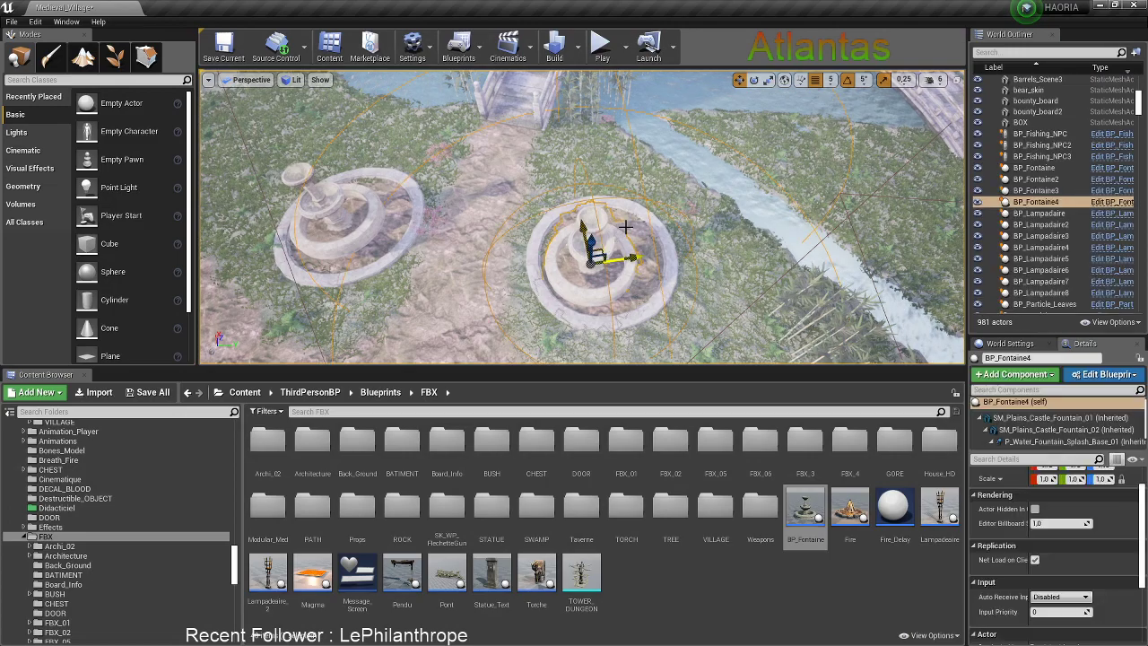
{"action": "key", "text": "f"}
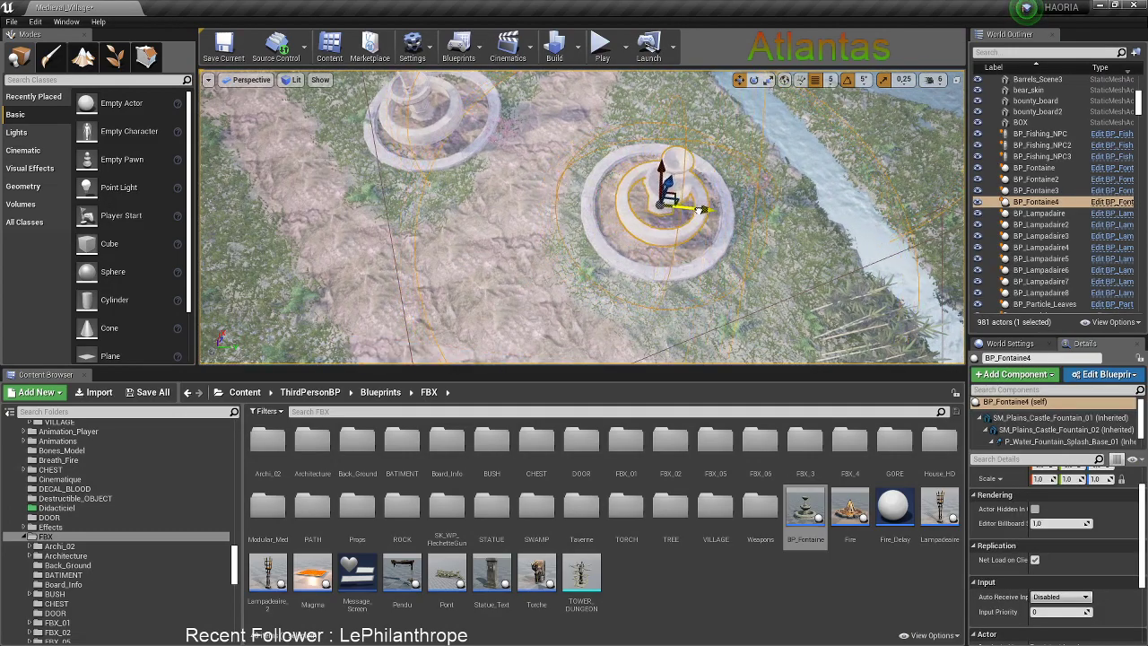
{"action": "right_click_drag", "start_coordinate": [695, 210], "coordinate": [600, 179]}
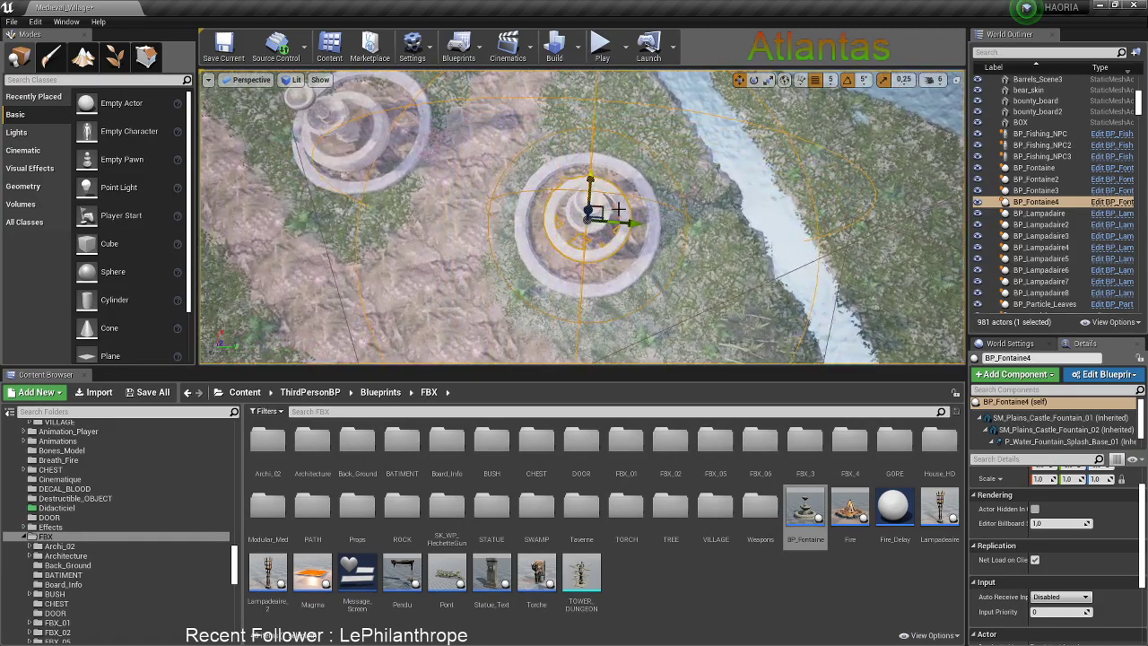
Center BP_Fontaine3 inside its own stone ring on the other side of the path
{"action": "right_click_drag", "start_coordinate": [492, 149], "coordinate": [502, 157]}
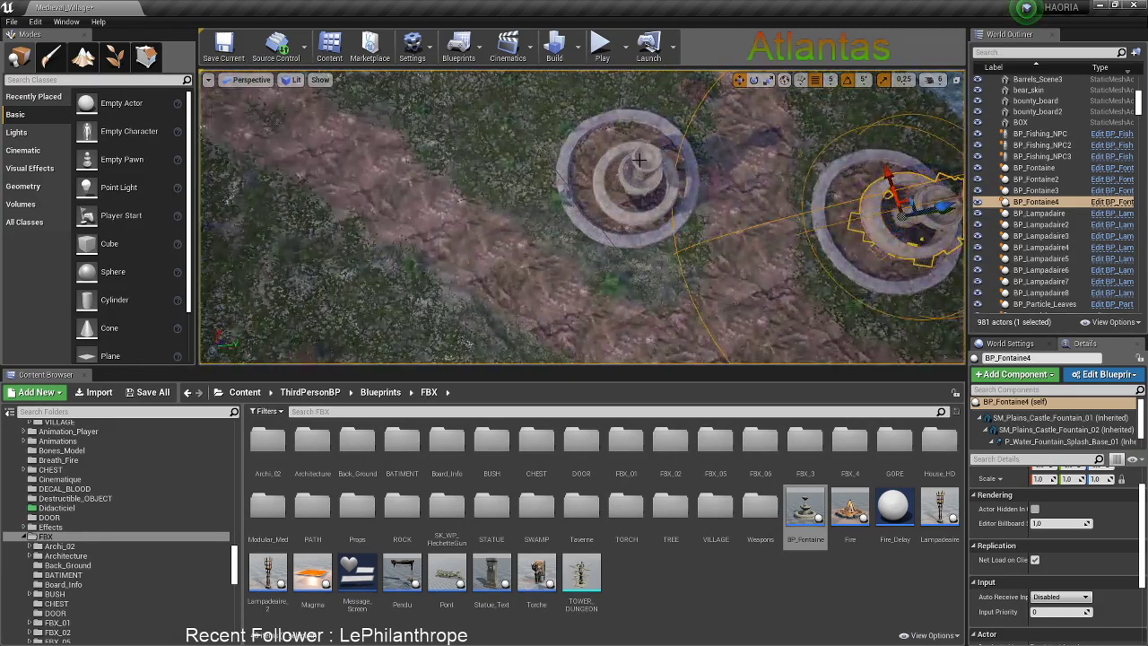
{"action": "left_click", "coordinate": [628, 148]}
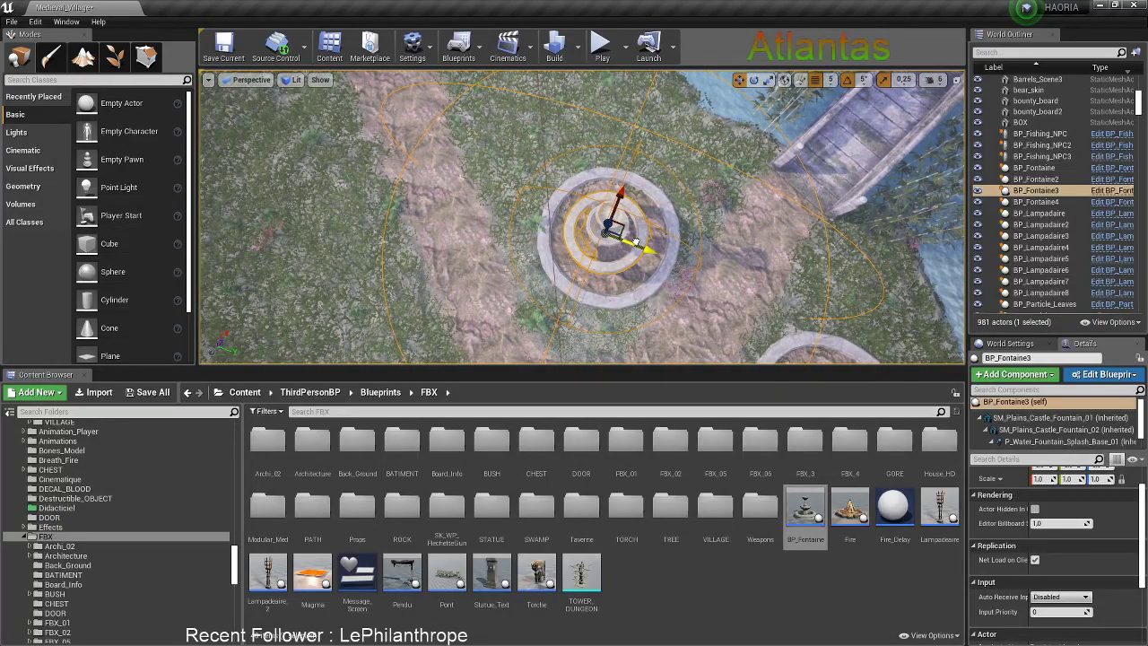
{"action": "right_click_drag", "start_coordinate": [635, 242], "coordinate": [660, 135]}
{"action": "left_click", "coordinate": [631, 171]}
Select BP_Fontaine3 and BP_Fontaine4 together and lower them closer to the ground inside their rings
{"action": "key", "text": "s"}
{"action": "key", "text": "w"}
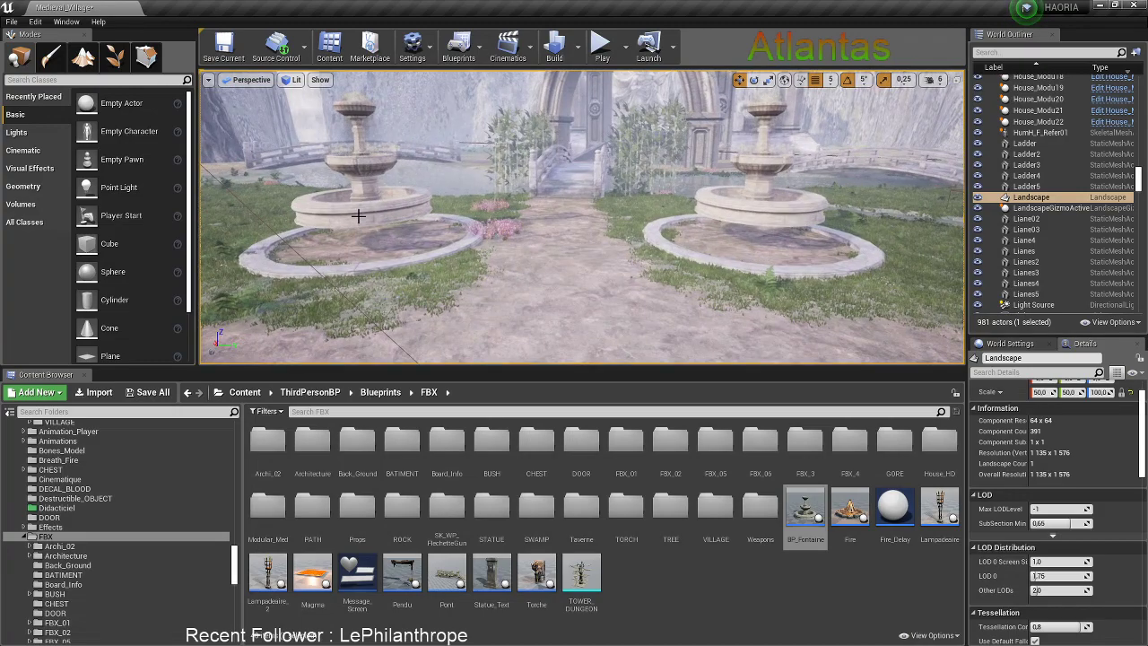
{"action": "left_click", "coordinate": [362, 199]}
{"action": "left_click", "coordinate": [754, 211], "text": "ctrl"}
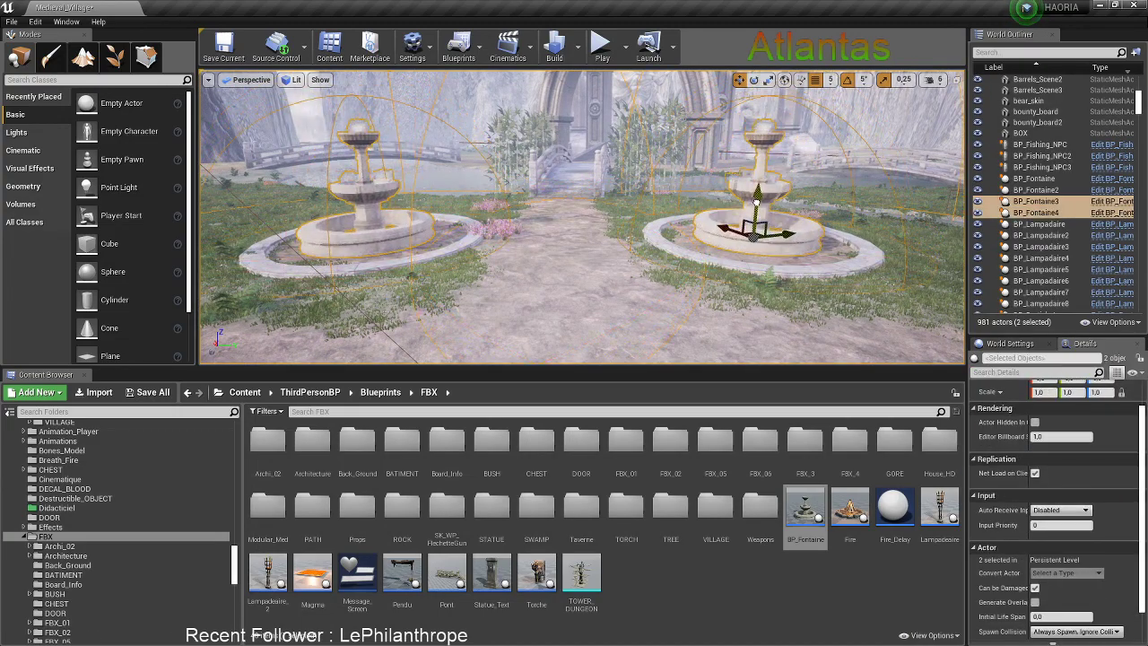
{"action": "left_click", "coordinate": [547, 246]}
Fine-tune the horizontal positions of BP_Fontaine3 and BP_Fontaine4 within their rings as seen from above
{"action": "right_click_drag", "start_coordinate": [542, 244], "coordinate": [556, 199]}
{"action": "key", "text": "e"}
{"action": "key", "text": "w"}
{"action": "key", "text": "s"}
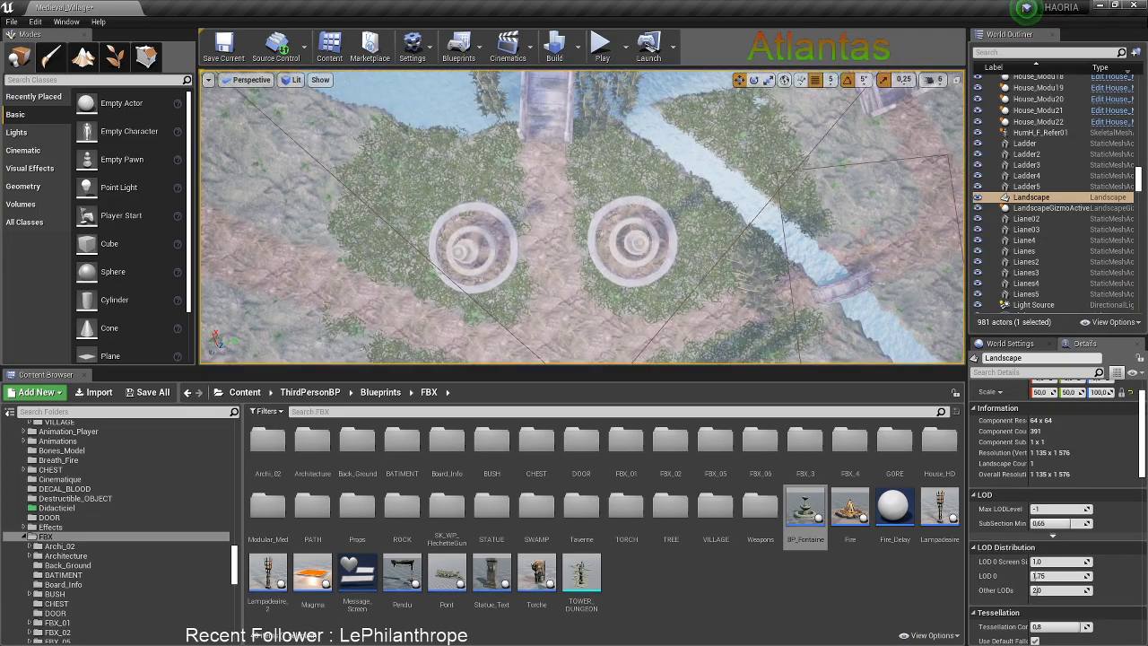
{"action": "left_click", "coordinate": [464, 244]}
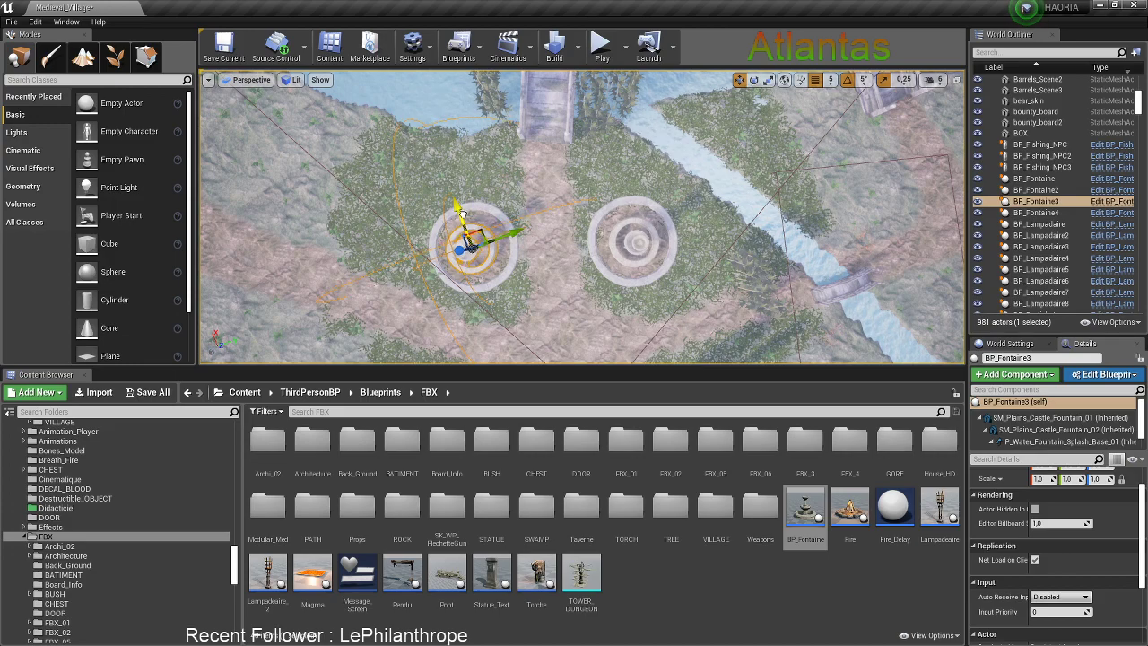
{"action": "left_click", "coordinate": [634, 241]}
{"action": "left_click", "coordinate": [555, 260]}
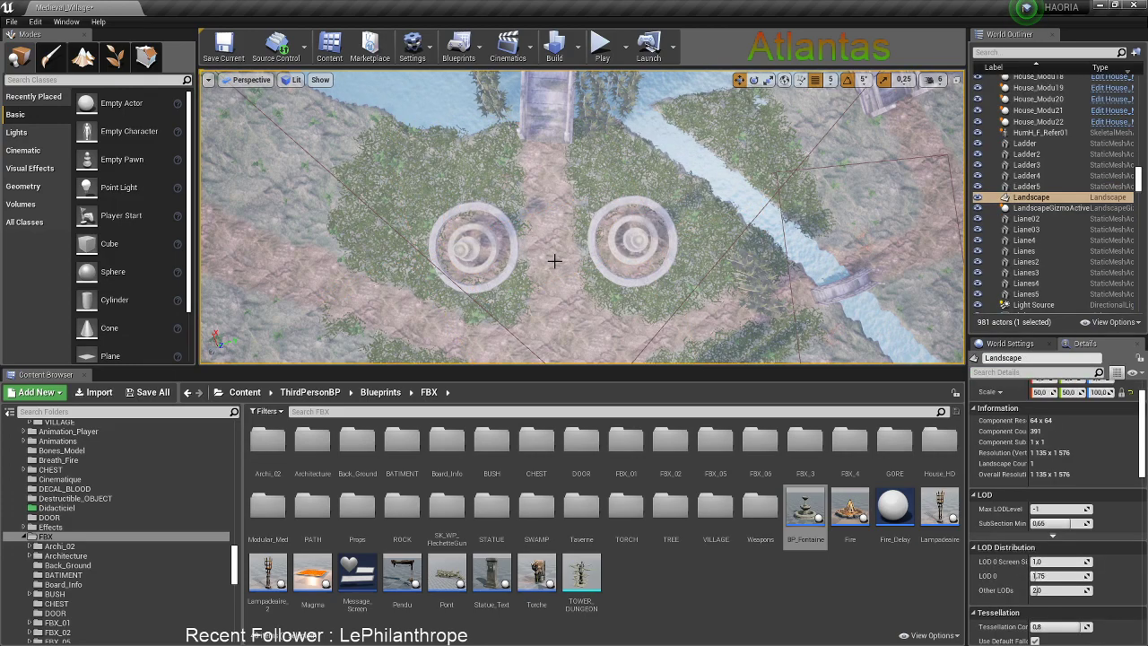
Switch to landscape sculpting and try to flatten the ground inside BP_Fontaine3's ring
{"action": "right_click_drag", "start_coordinate": [554, 260], "coordinate": [554, 152]}
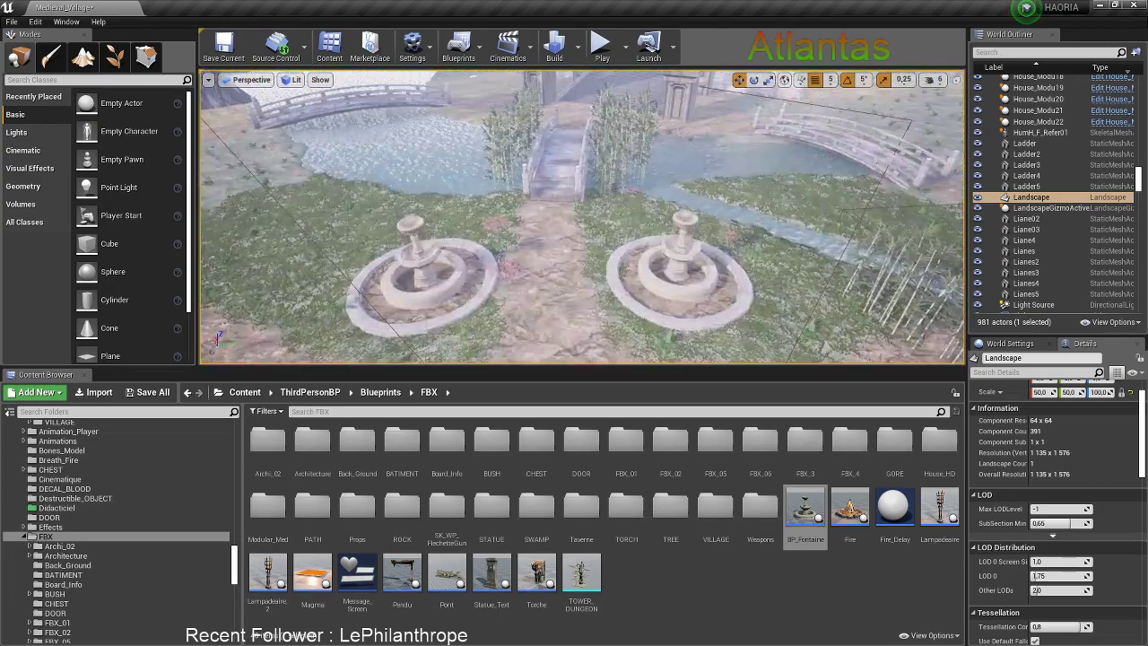
{"action": "right_click_drag", "start_coordinate": [530, 221], "coordinate": [530, 247]}
{"action": "mouse_move", "coordinate": [512, 194]}
{"action": "right_mouse_down"}
{"action": "mouse_move", "coordinate": [512, 174]}
{"action": "mouse_move", "coordinate": [512, 194]}
{"action": "right_mouse_up"}
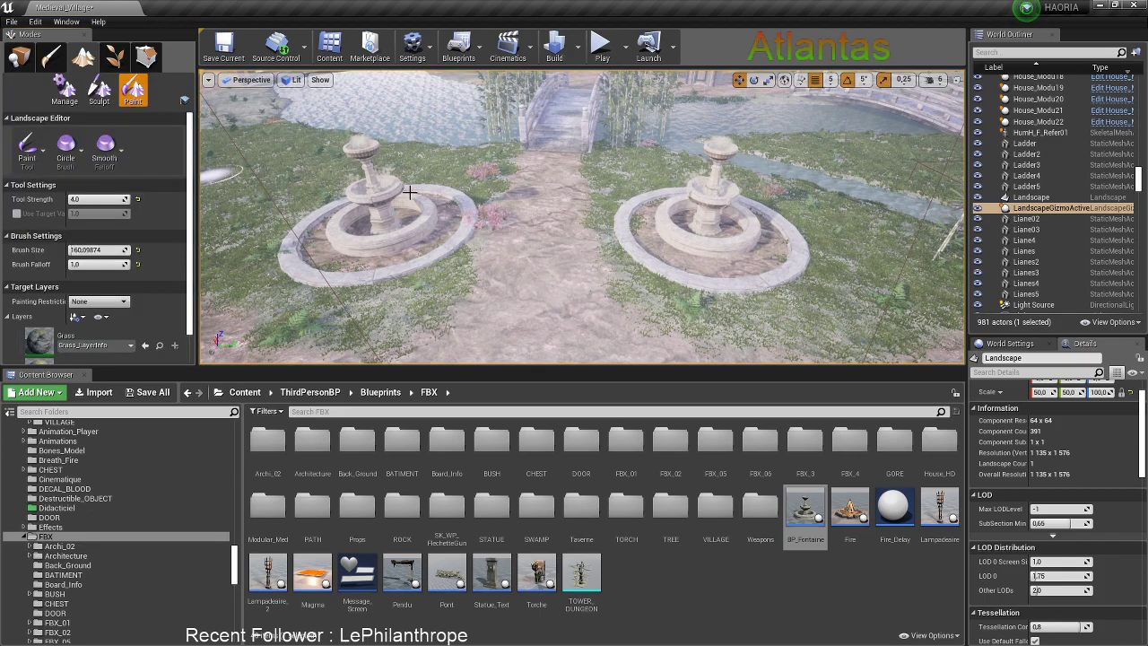
{"action": "mouse_move", "coordinate": [503, 241]}
{"action": "right_mouse_down"}
{"action": "mouse_move", "coordinate": [529, 269]}
{"action": "mouse_move", "coordinate": [503, 269]}
{"action": "right_mouse_up"}
{"action": "left_click", "coordinate": [100, 90]}
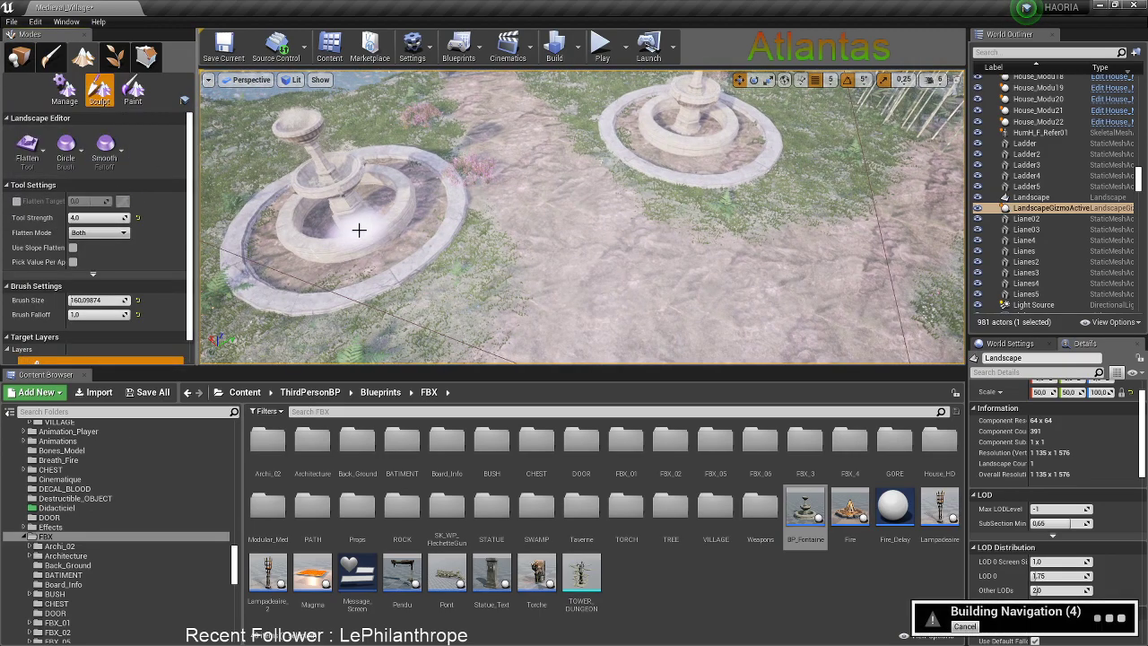
{"action": "mouse_move", "coordinate": [359, 230]}
{"action": "left_mouse_down"}
{"action": "mouse_move", "coordinate": [367, 249]}
{"action": "mouse_move", "coordinate": [413, 211]}
{"action": "mouse_move", "coordinate": [405, 223]}
{"action": "left_mouse_up"}
Lower the terrain inside BP_Fontaine3's ring with the Sculpt tool until water fills the whole basin
{"action": "left_click", "coordinate": [27, 143]}
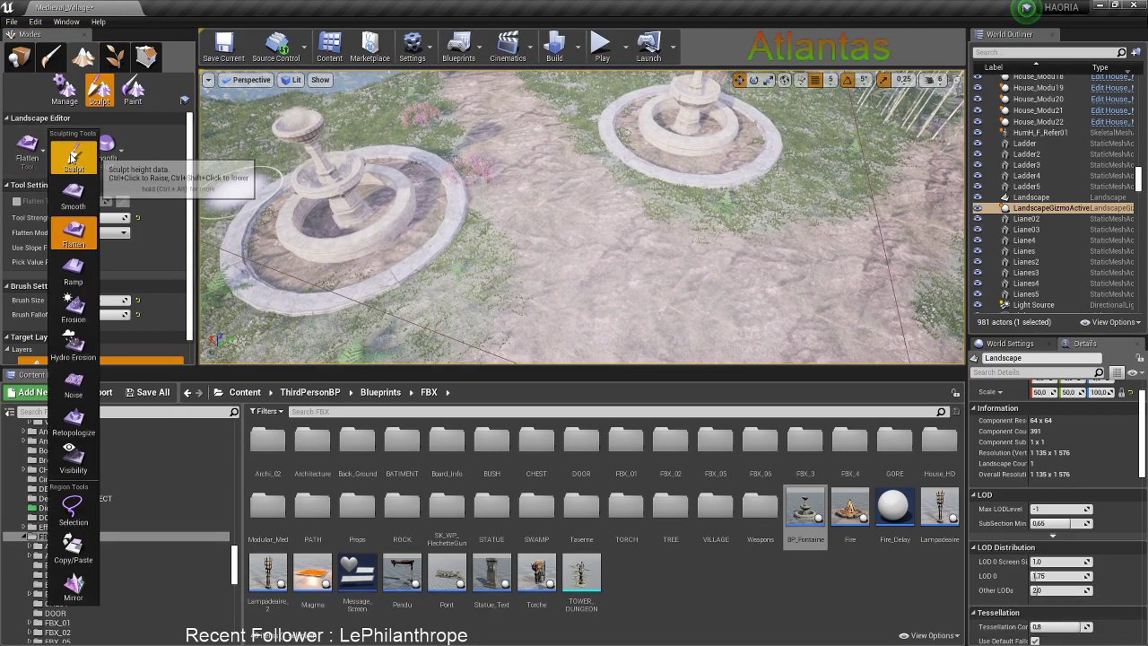
{"action": "left_click", "coordinate": [27, 148]}
{"action": "mouse_move", "coordinate": [385, 244]}
{"action": "left_mouse_down", "text": "shift"}
{"action": "mouse_move", "coordinate": [410, 243]}
{"action": "mouse_move", "coordinate": [428, 203]}
{"action": "left_mouse_up", "text": "shift"}
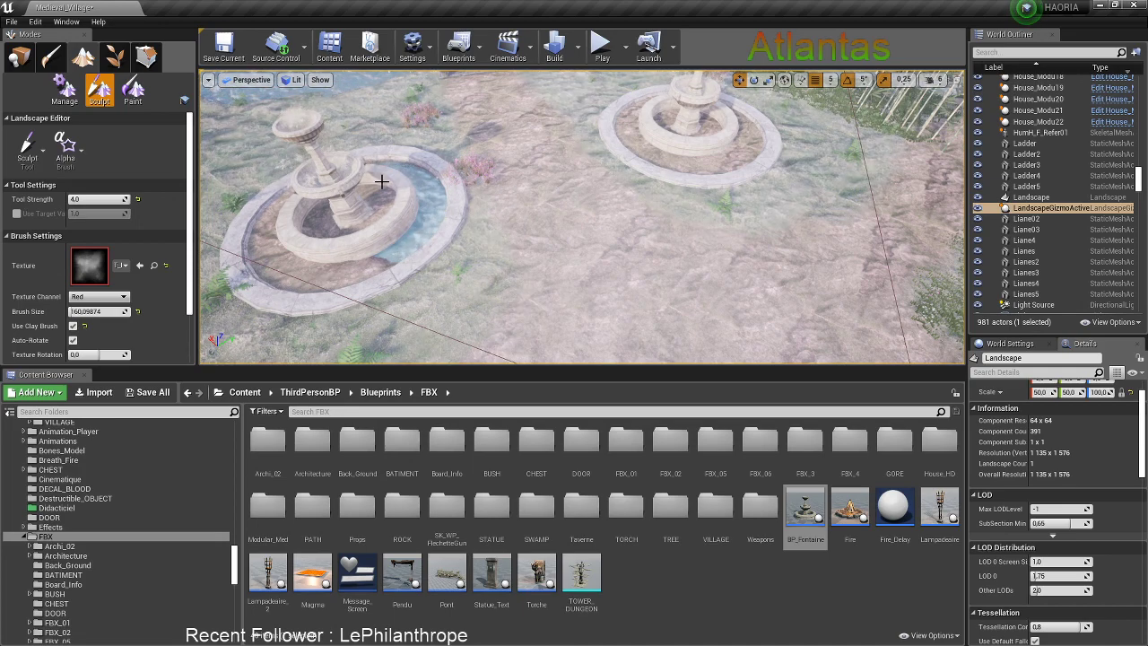
{"action": "mouse_move", "coordinate": [309, 208]}
{"action": "left_mouse_down", "text": "shift"}
{"action": "mouse_move", "coordinate": [277, 248]}
{"action": "mouse_move", "coordinate": [373, 214]}
{"action": "left_mouse_up", "text": "shift"}
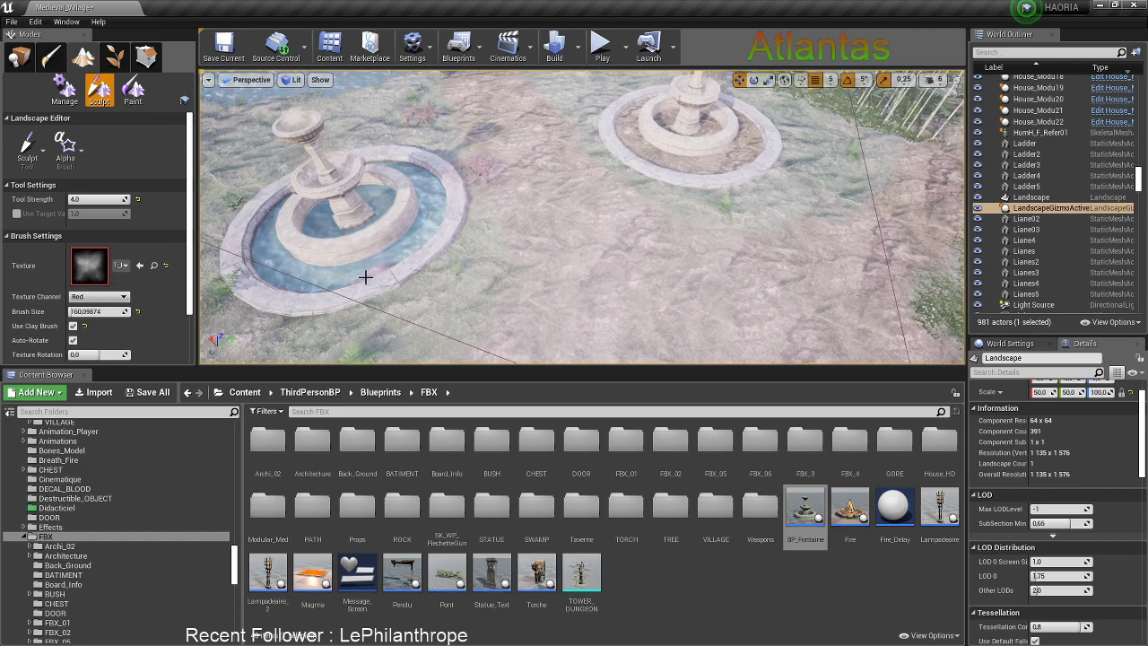
{"action": "right_click_drag", "start_coordinate": [367, 266], "coordinate": [564, 221]}
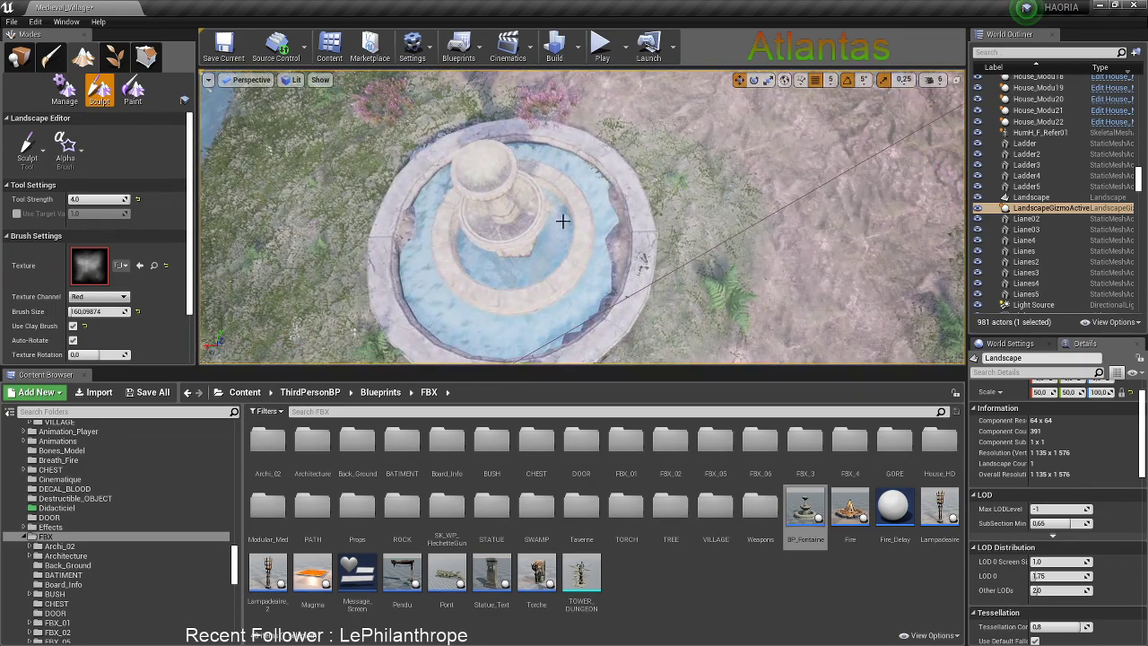
{"action": "mouse_move", "coordinate": [612, 226]}
{"action": "left_mouse_down", "text": "shift"}
{"action": "mouse_move", "coordinate": [604, 290]}
{"action": "mouse_move", "coordinate": [561, 326]}
{"action": "left_mouse_up", "text": "shift"}
{"action": "right_click_drag", "start_coordinate": [556, 321], "coordinate": [554, 317]}
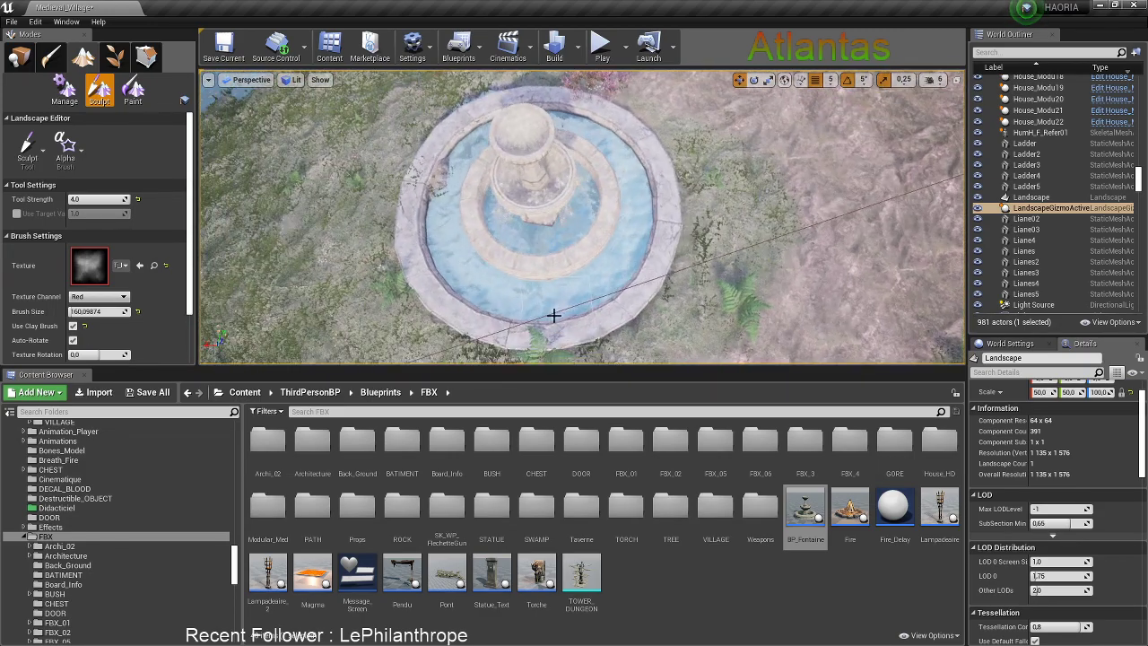